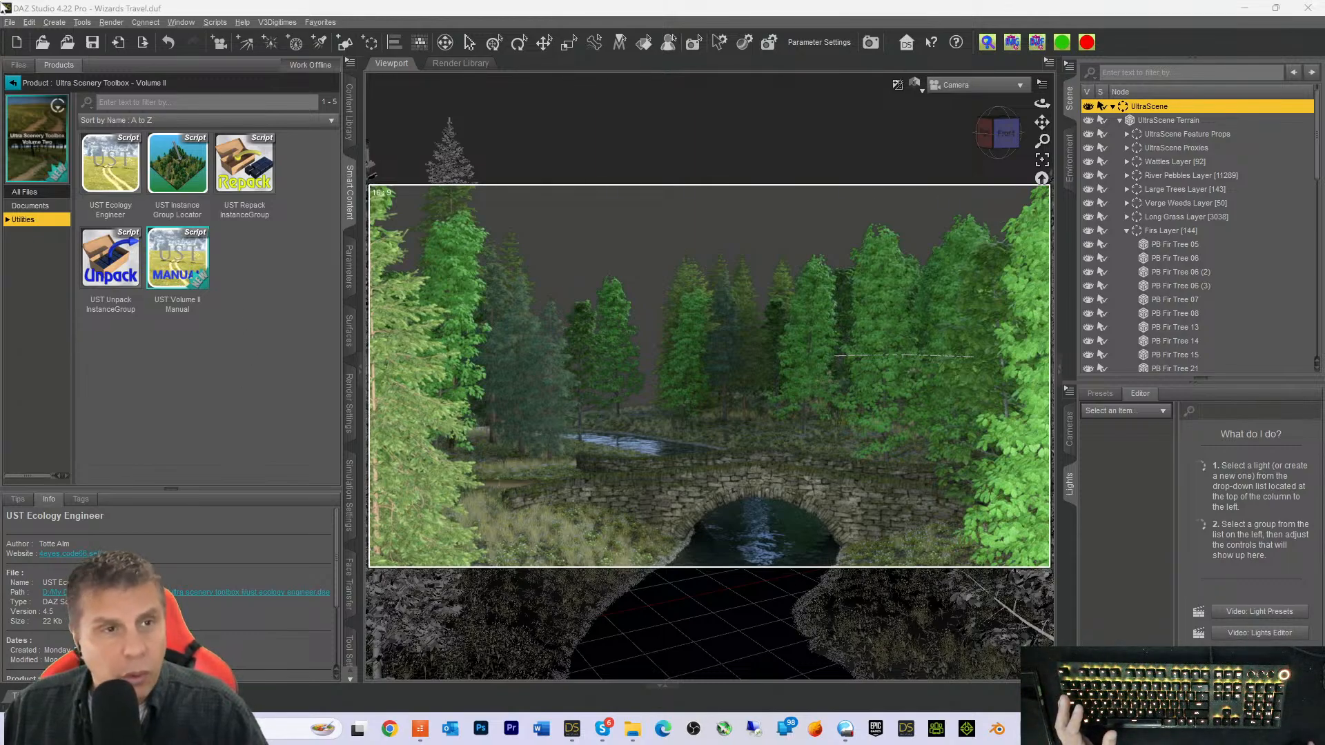
# Replace the forest bridge scene with a new empty scene from the New Scene template
pyautogui.click(9, 22)
pyautogui.click(31, 39)
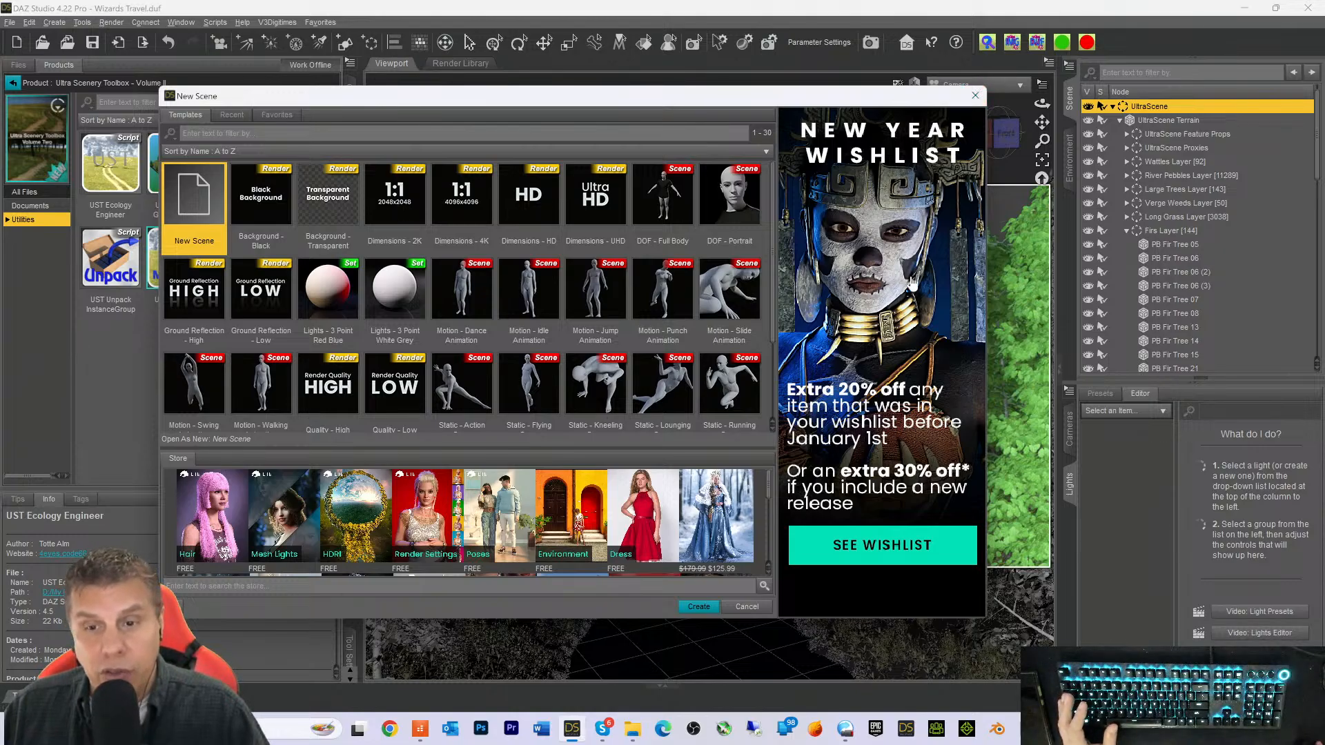
pyautogui.click(697, 606)
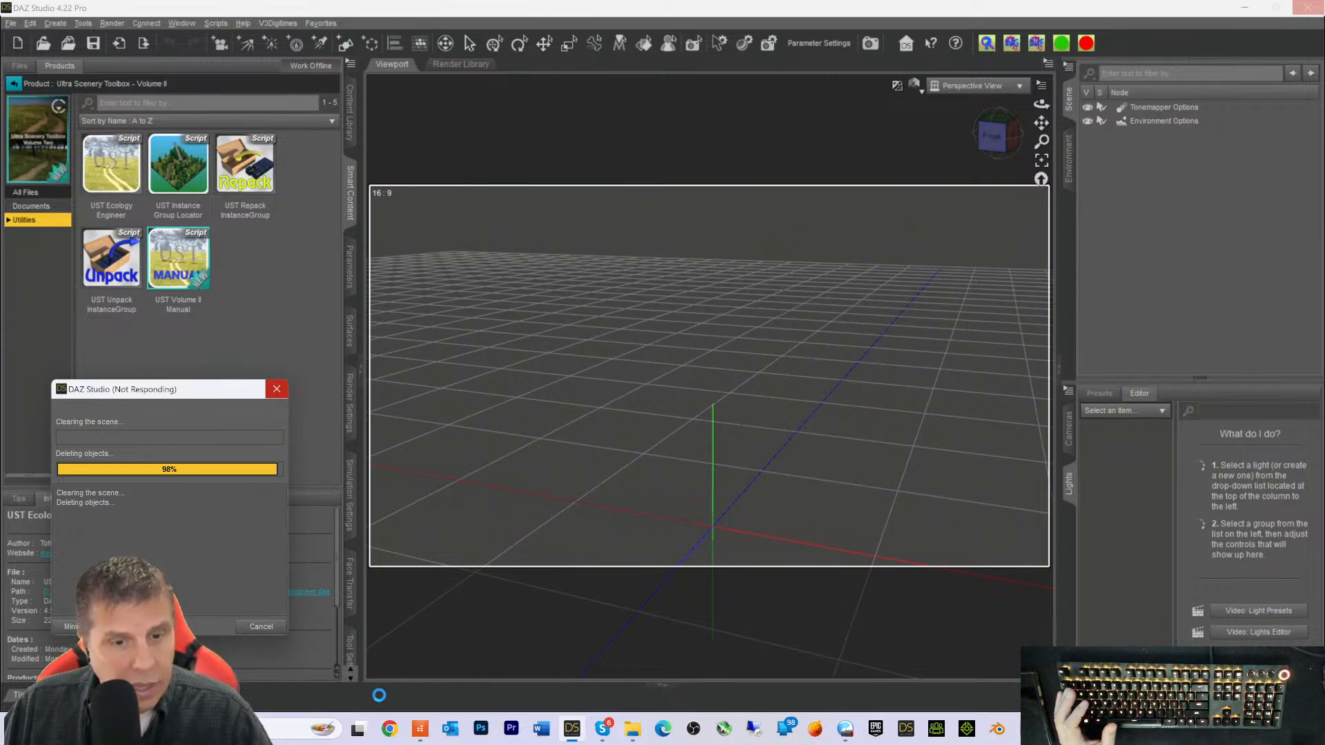
# Switch to Chrome, open the DAZ3D shop and search the store for "untra scenery toolbox"
pyautogui.click(390, 730)
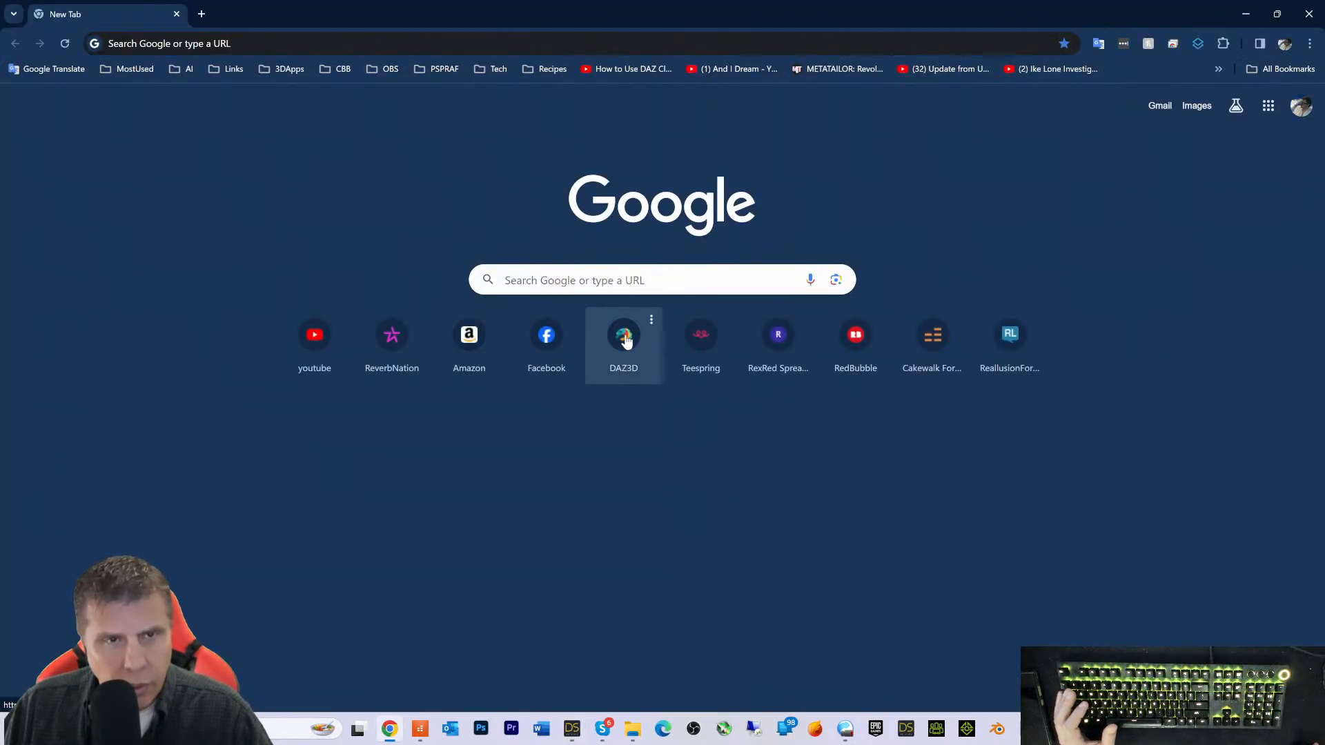
pyautogui.click(623, 333)
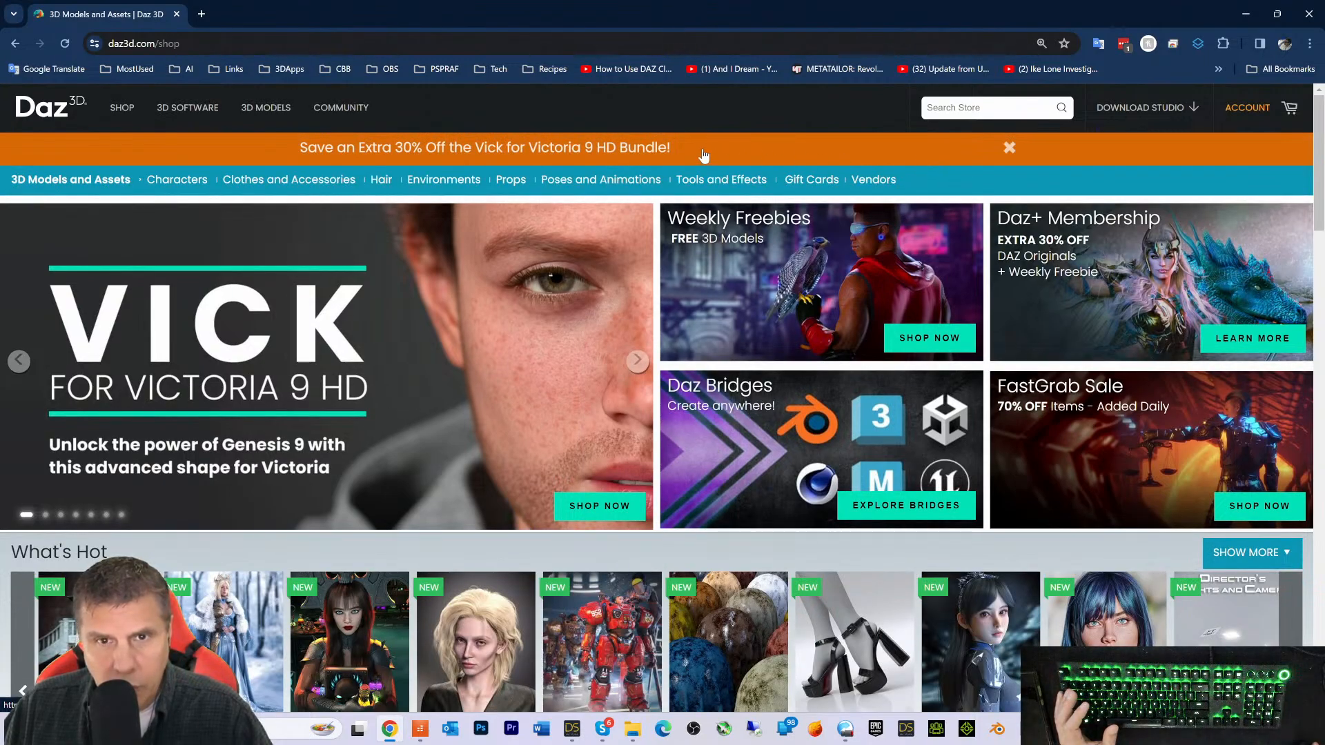
pyautogui.click(939, 109)
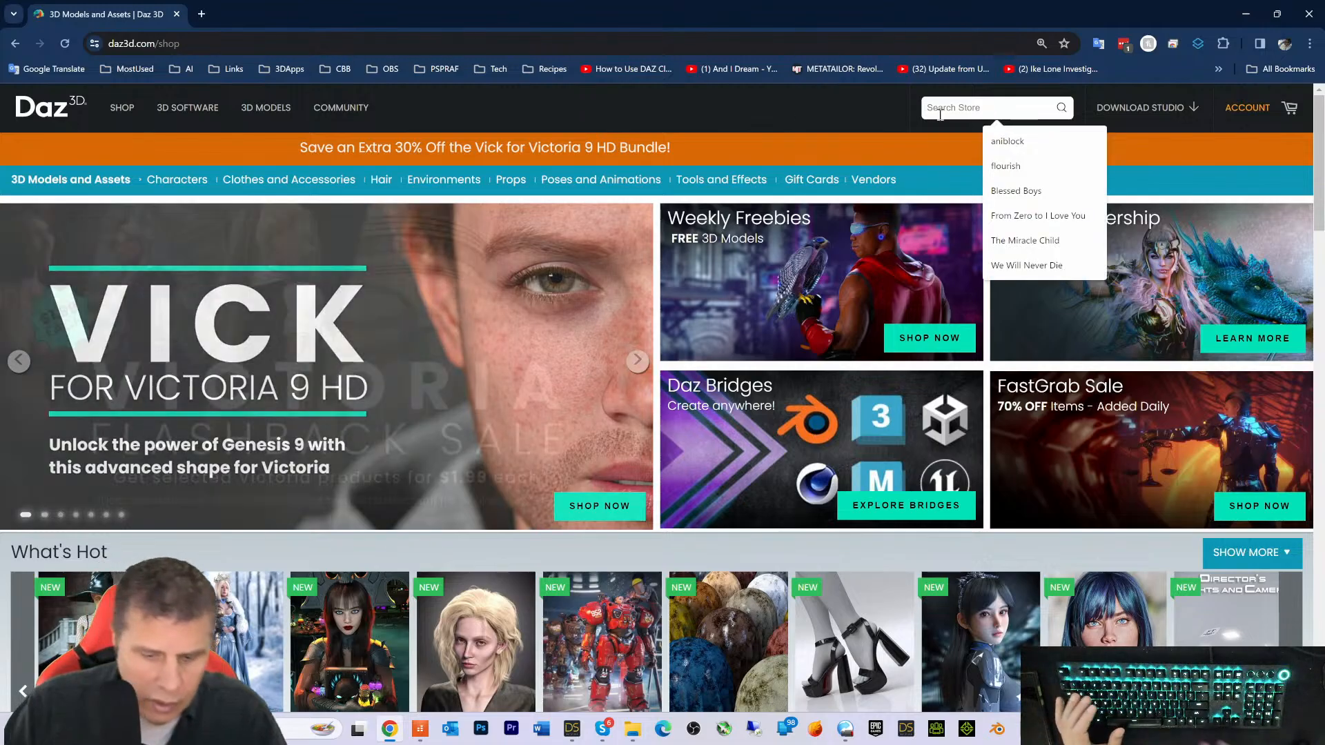
pyautogui.write('untra s')
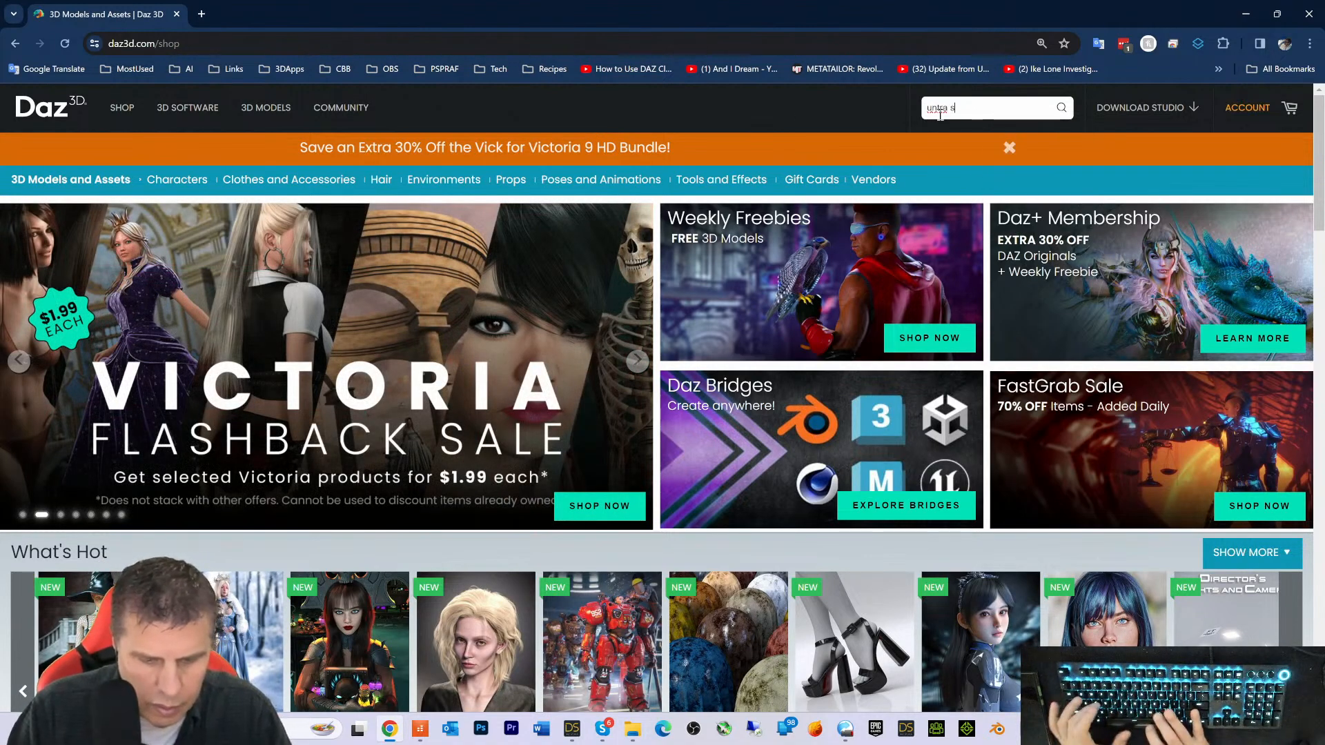
pyautogui.write('cenery t')
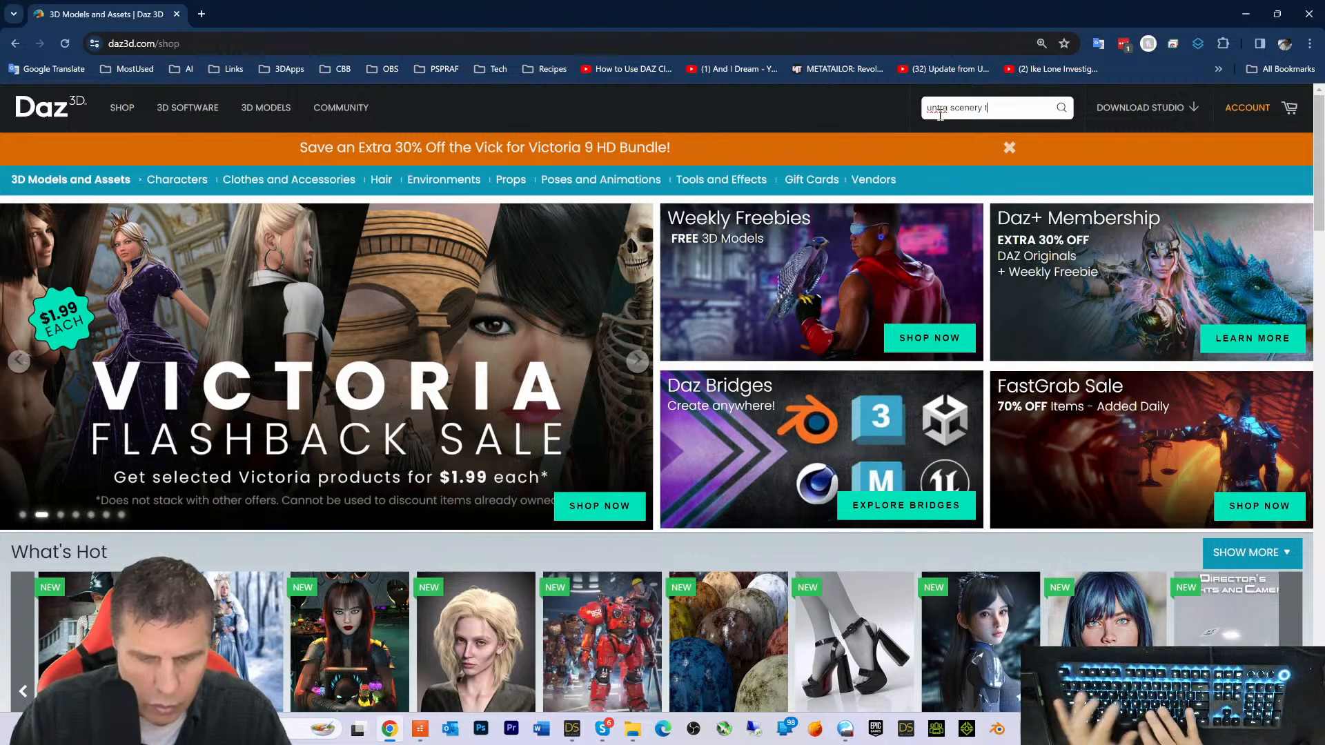
pyautogui.write('oolbo')
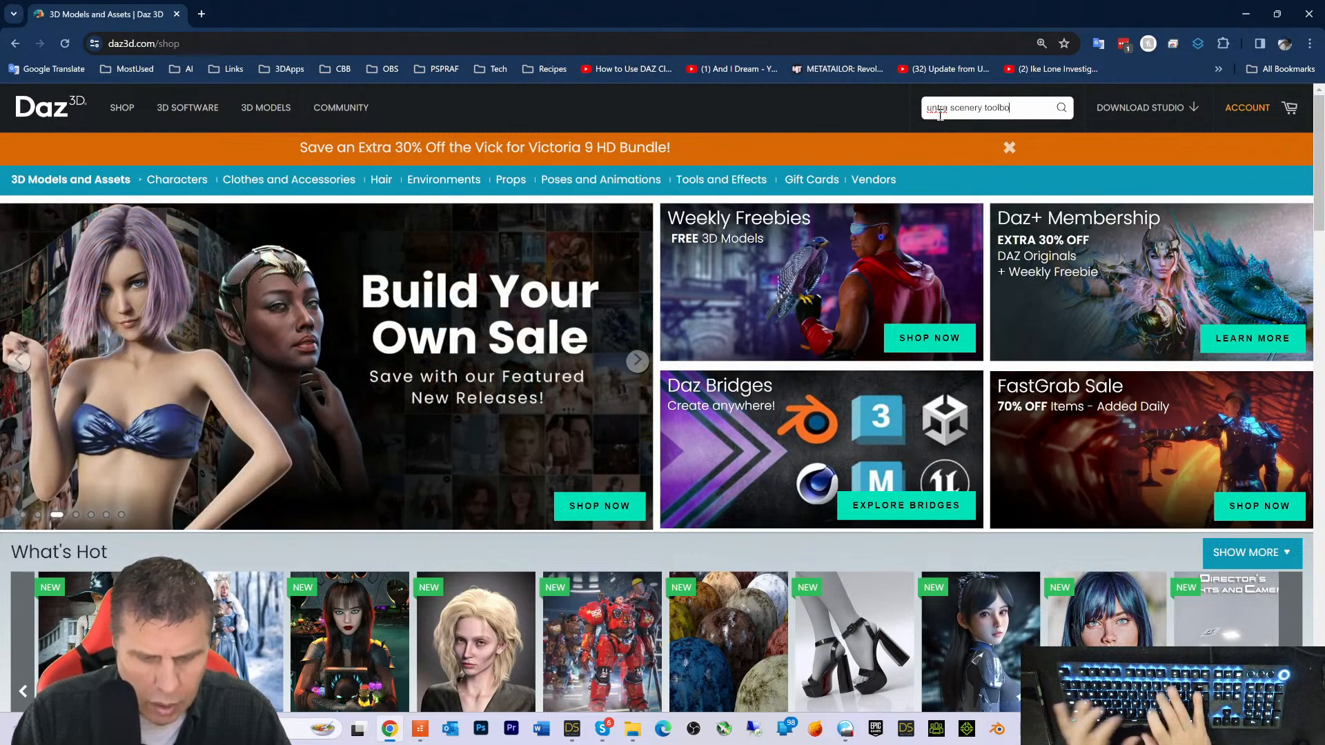
pyautogui.write('x')
pyautogui.press('Return')
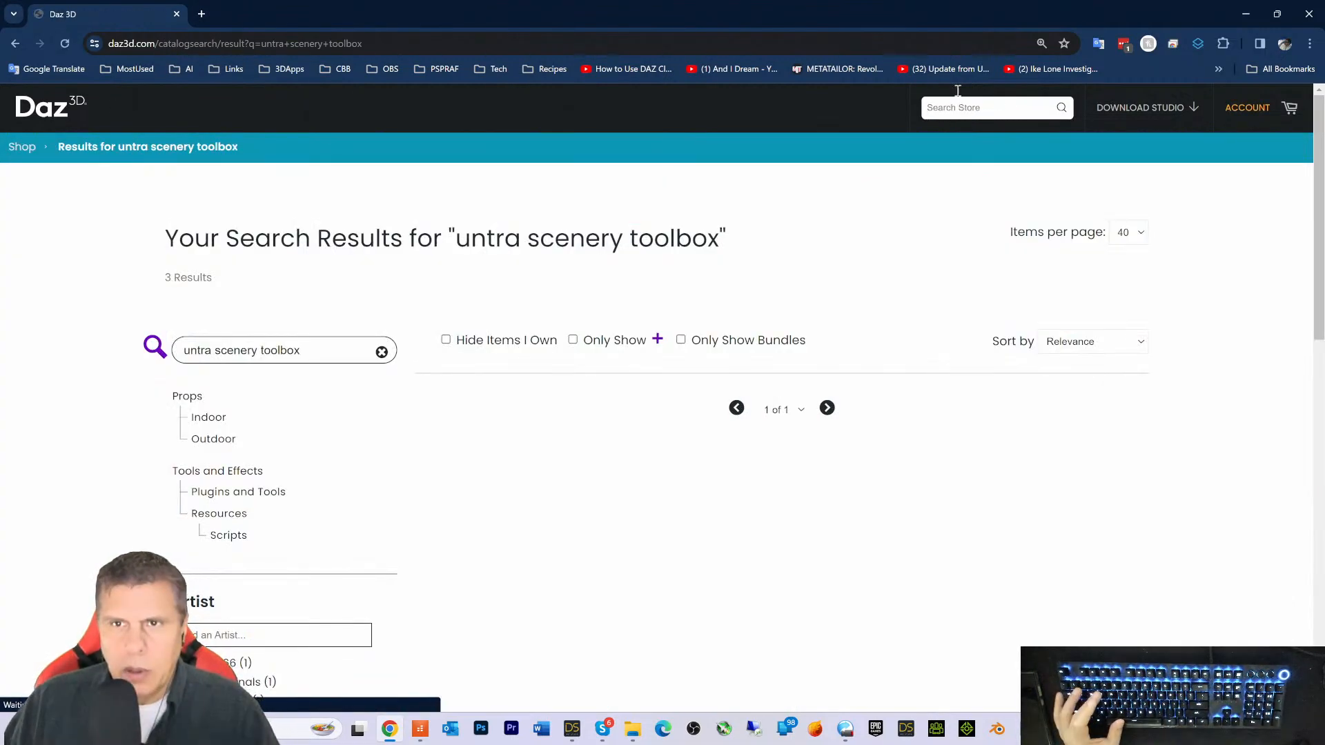
# Open the Ultra Scenery Toolbox - Volume One product page and look over its preview images, description and included scripts
pyautogui.scroll(-2, 552, 521)
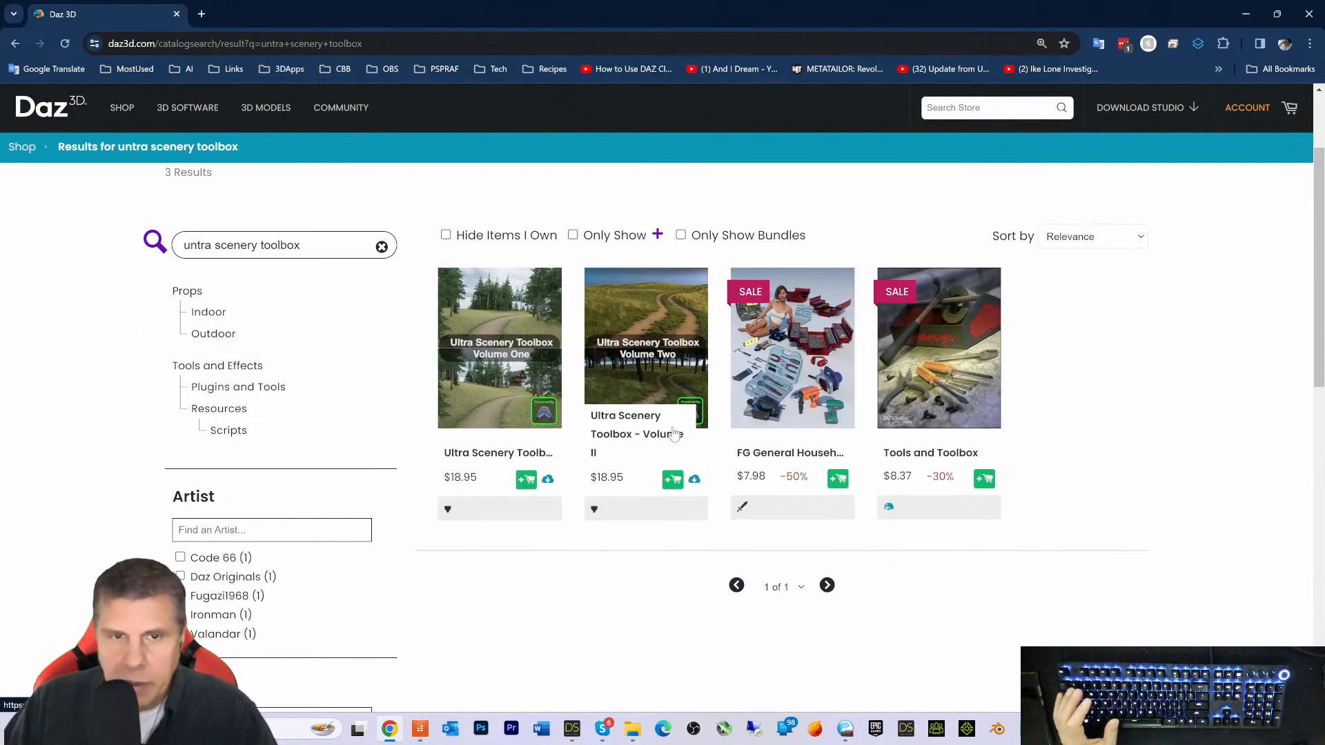
pyautogui.click(503, 366)
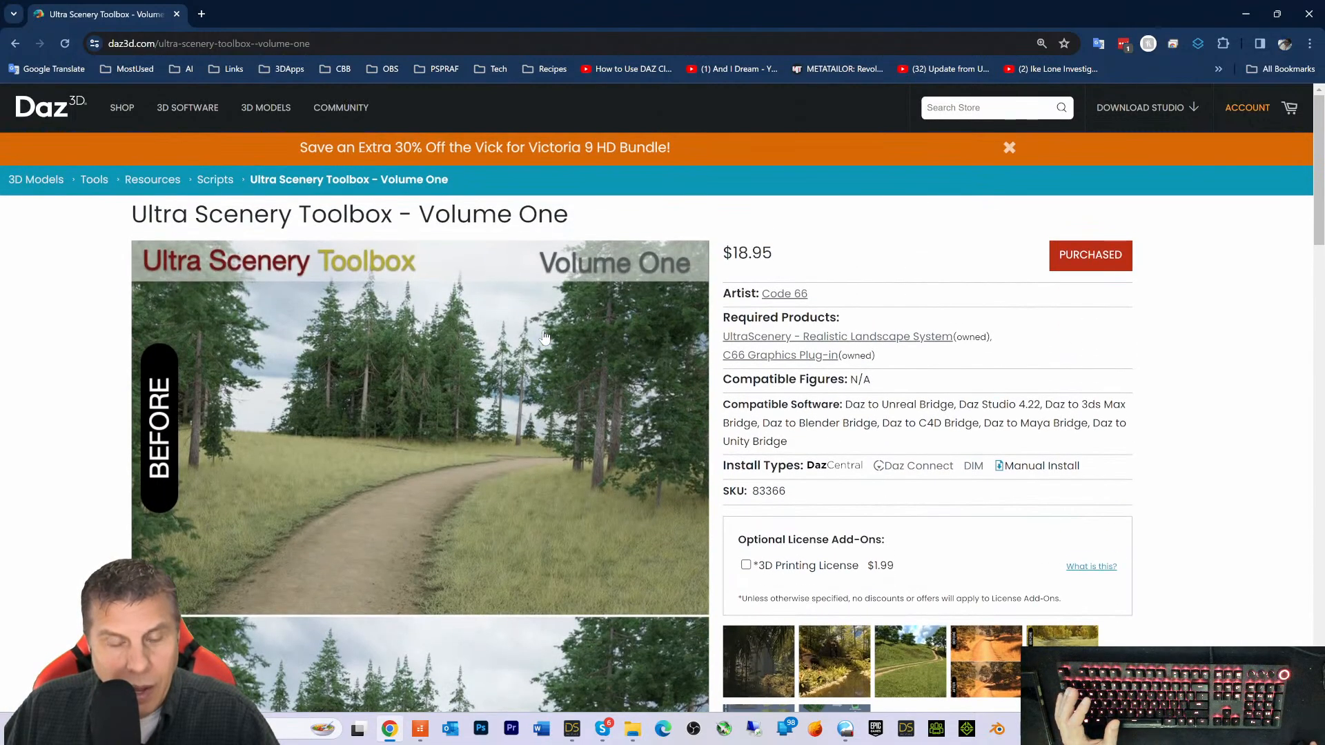
pyautogui.scroll(-5, 544, 340)
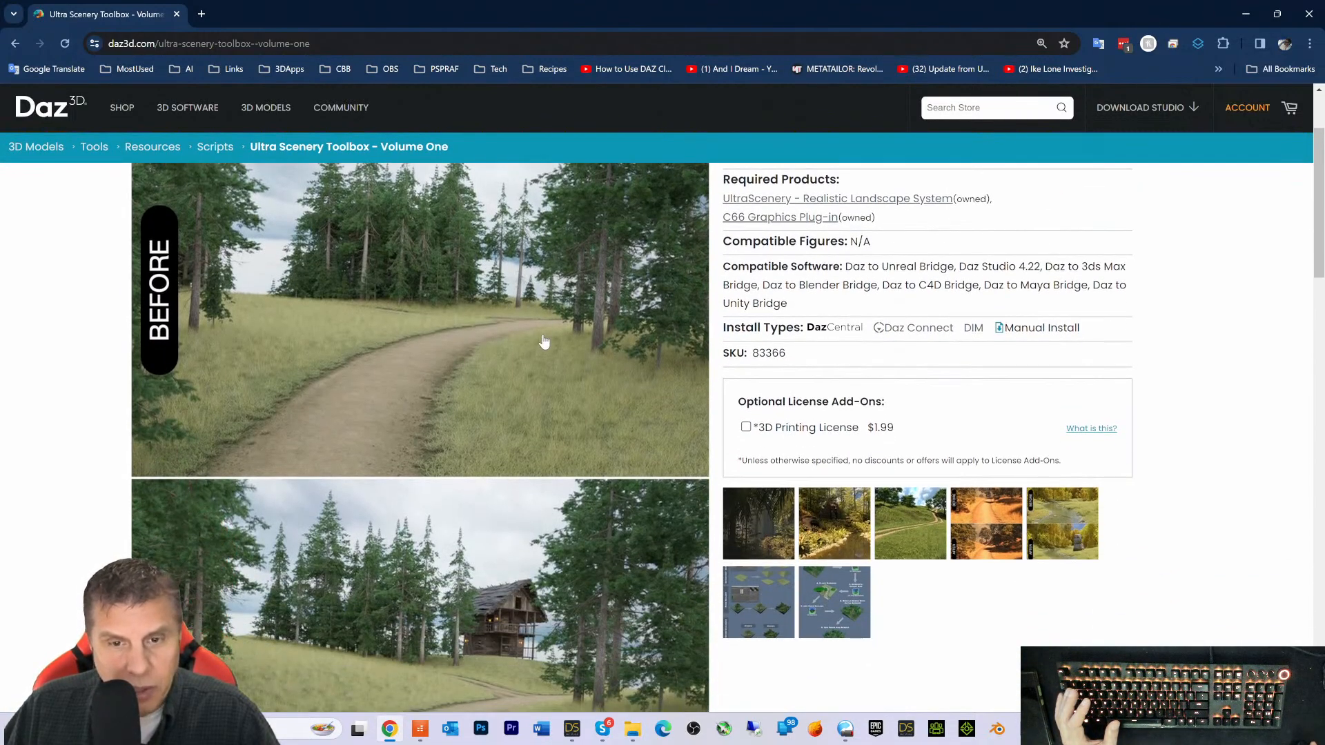
pyautogui.scroll(-8, 542, 342)
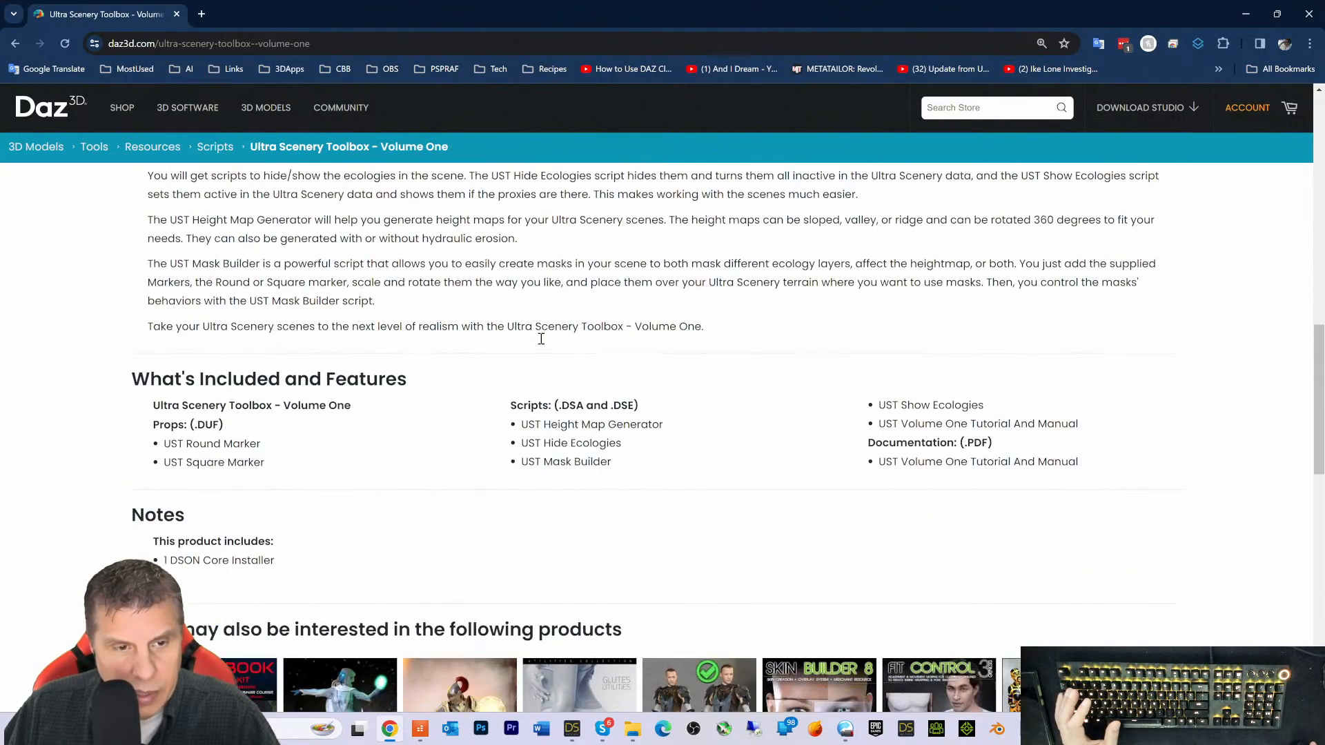
pyautogui.scroll(4, 543, 343)
pyautogui.scroll(4, 543, 342)
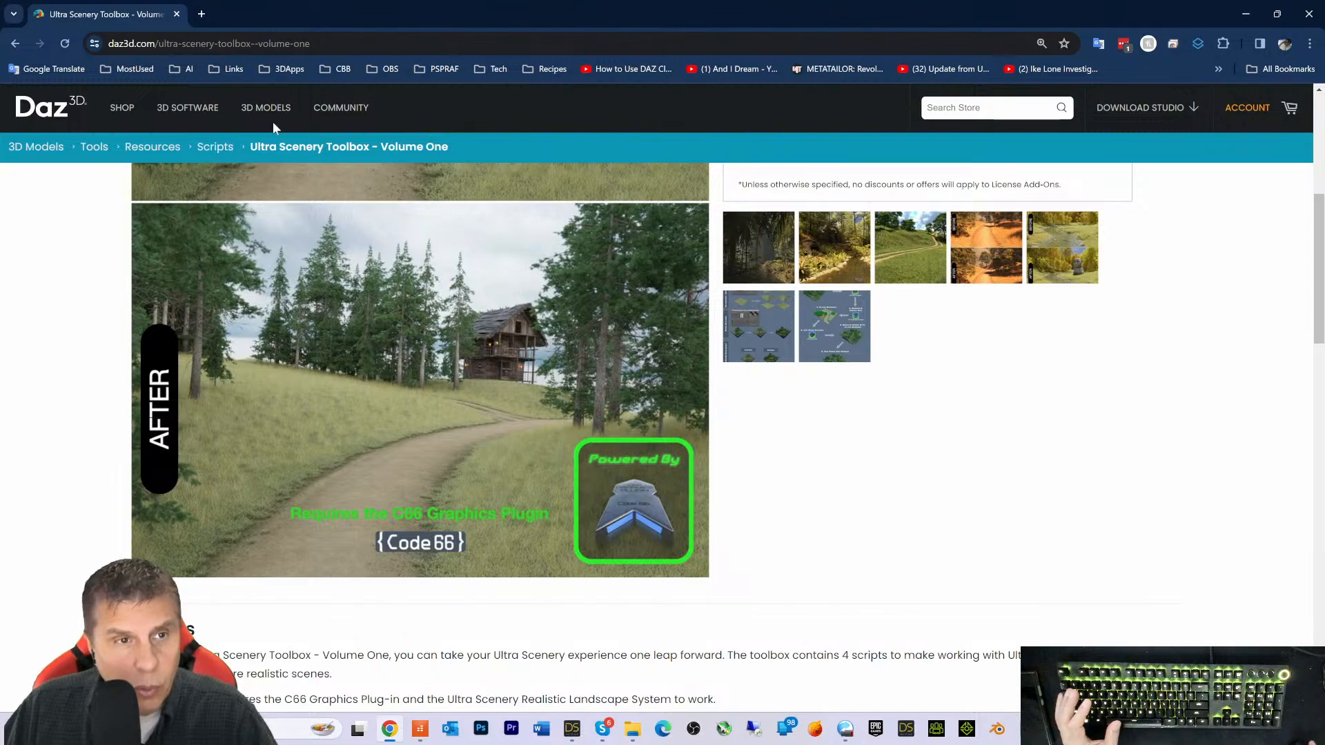
# Go back to the search results and look over the Ultra Scenery Toolbox - Volume II product page
pyautogui.click(15, 44)
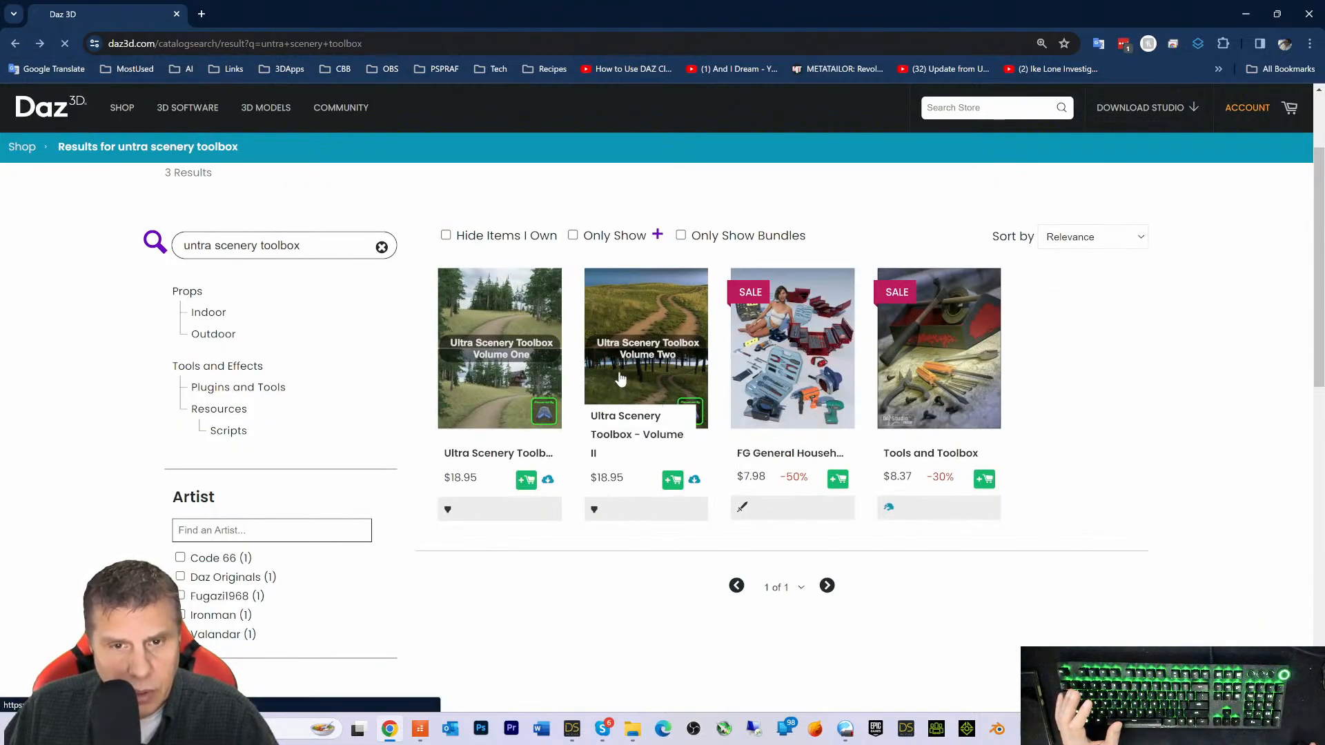
pyautogui.click(619, 379)
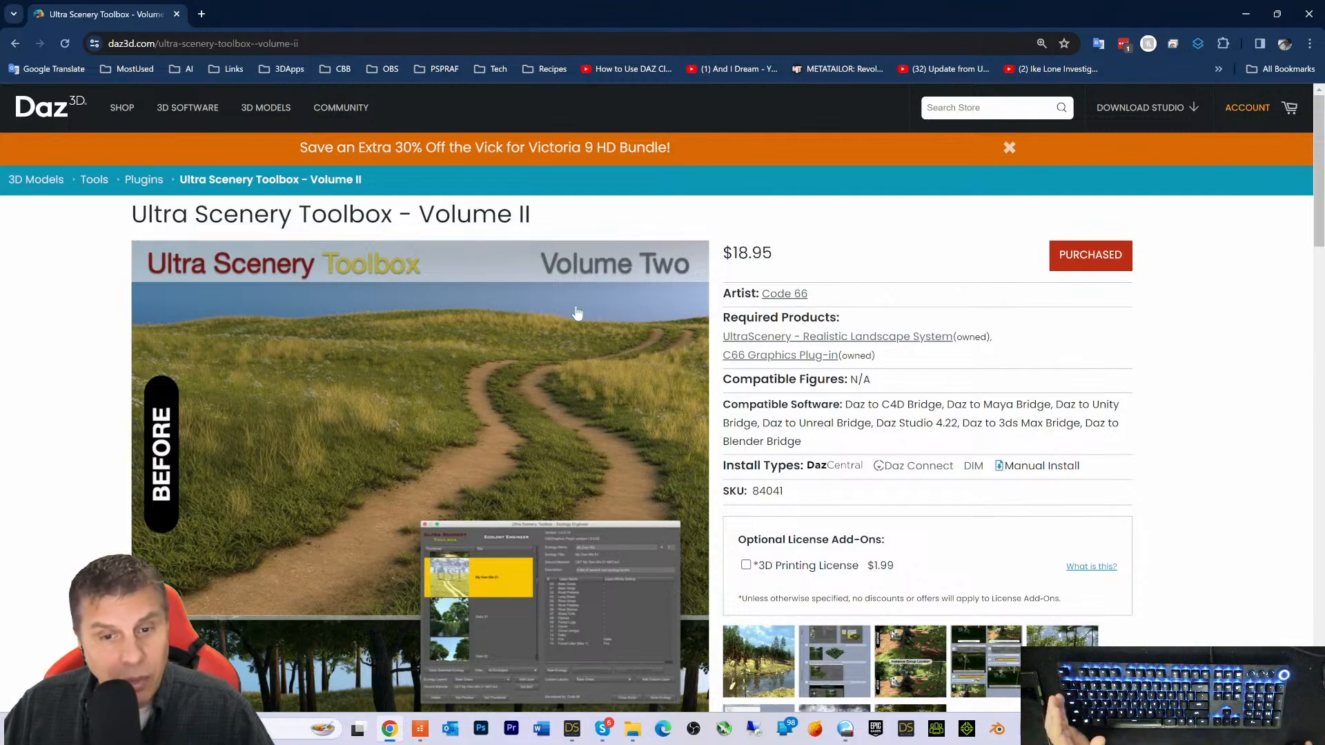
pyautogui.scroll(-6, 731, 369)
pyautogui.scroll(-1, 573, 377)
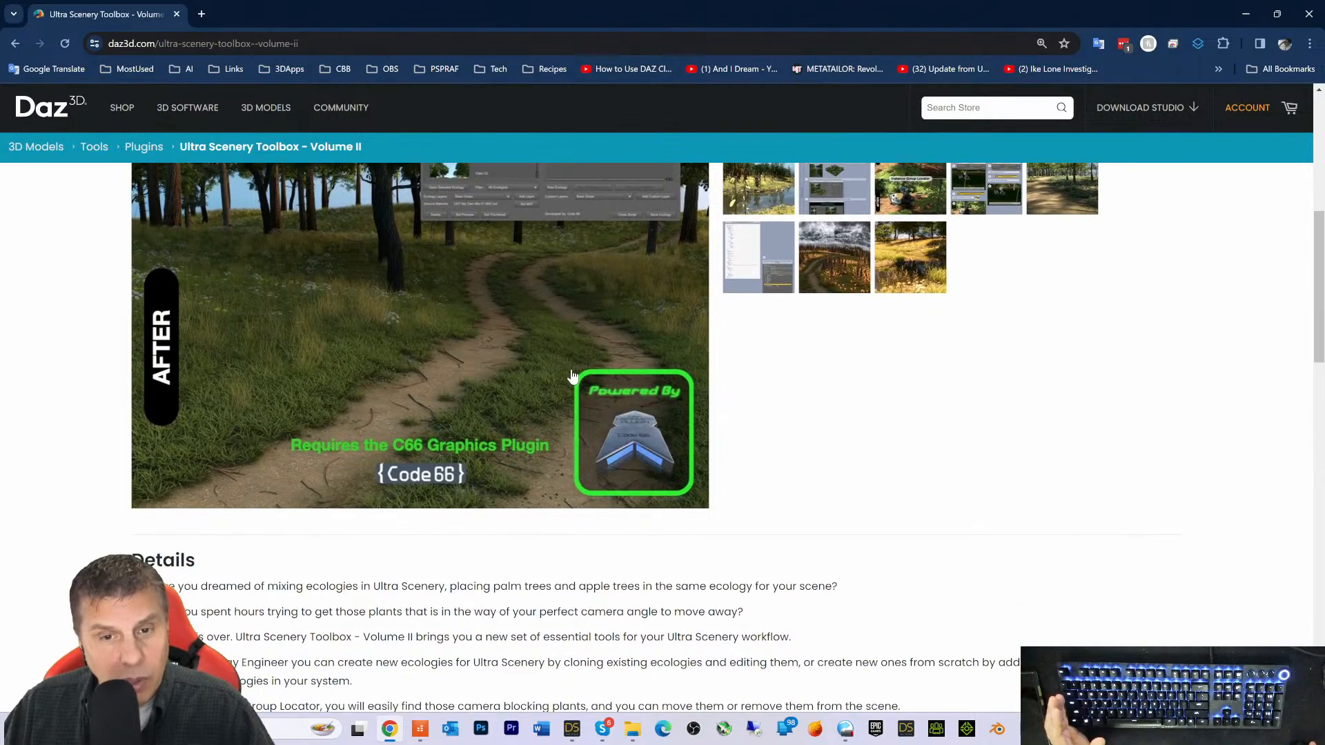
pyautogui.scroll(3, 588, 404)
pyautogui.scroll(4, 588, 404)
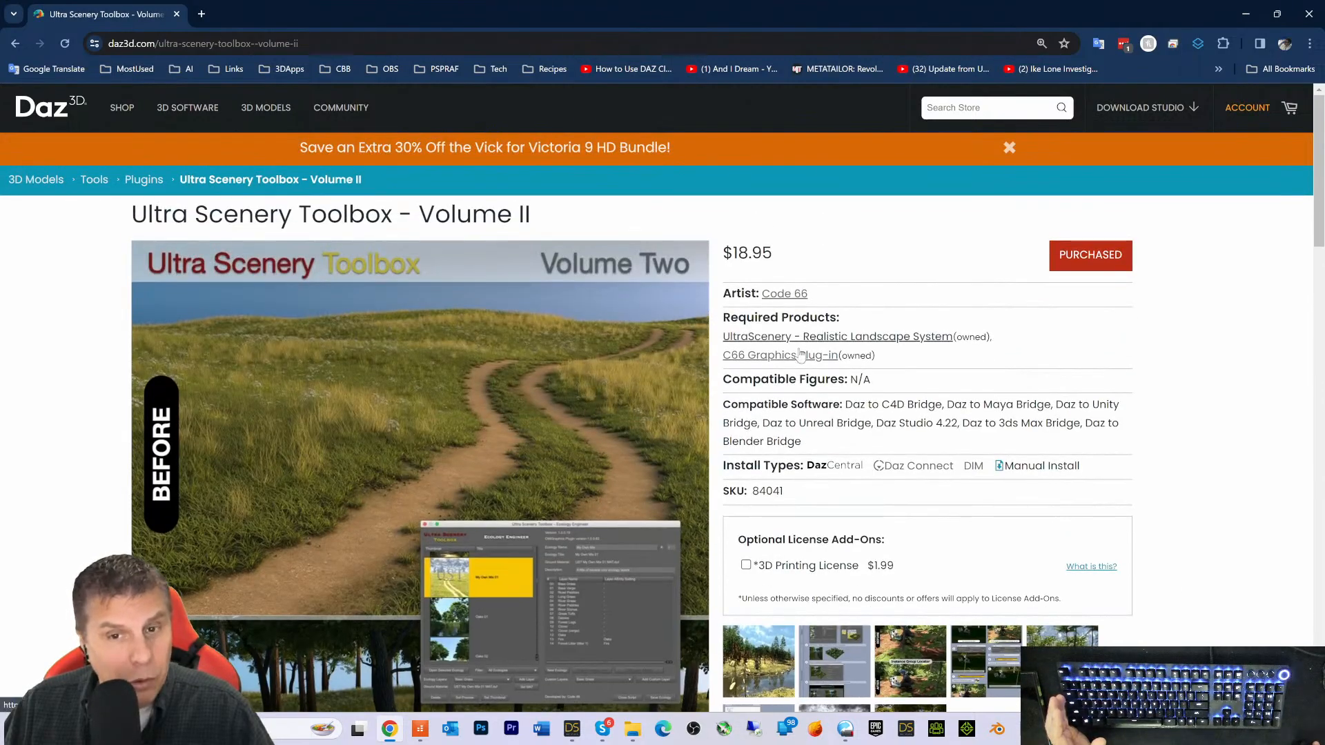
# Open the required C66 Graphics Plug-in's product page, look it over and return to the Volume II page
pyautogui.click(770, 357)
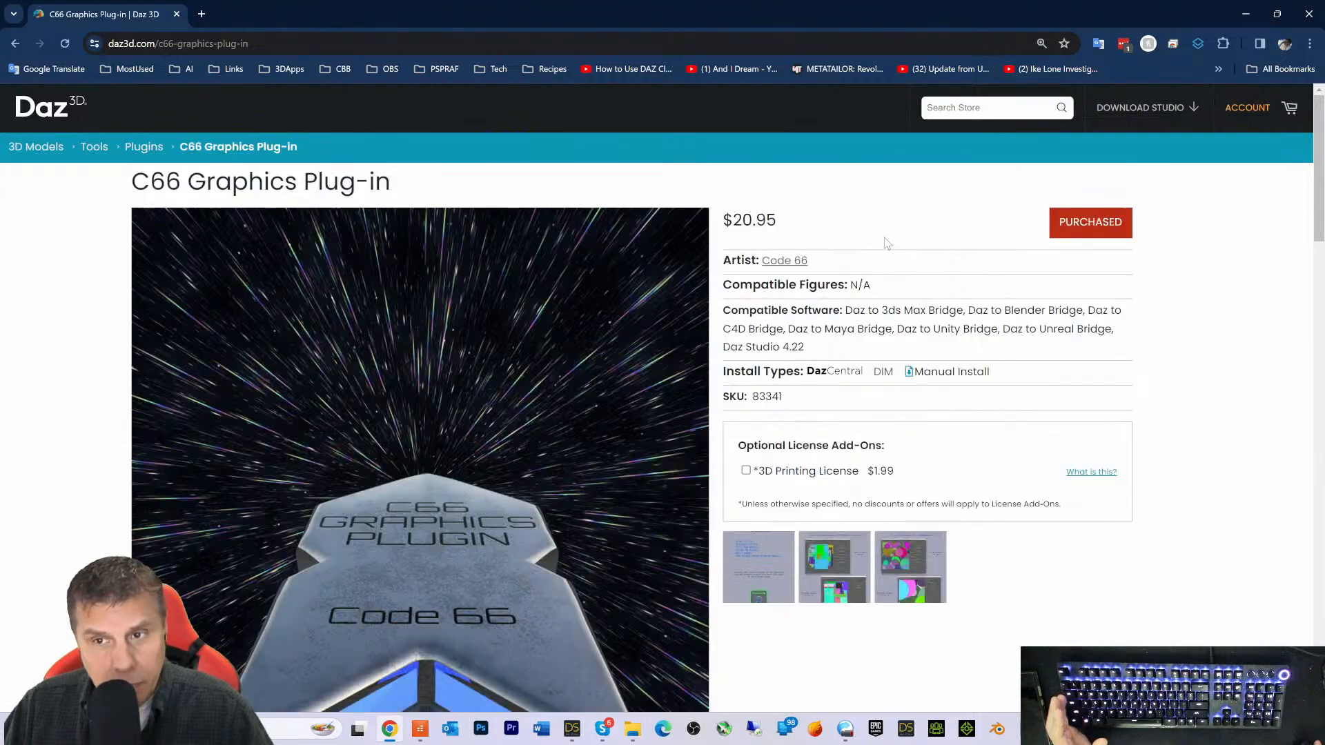
pyautogui.scroll(-4, 755, 270)
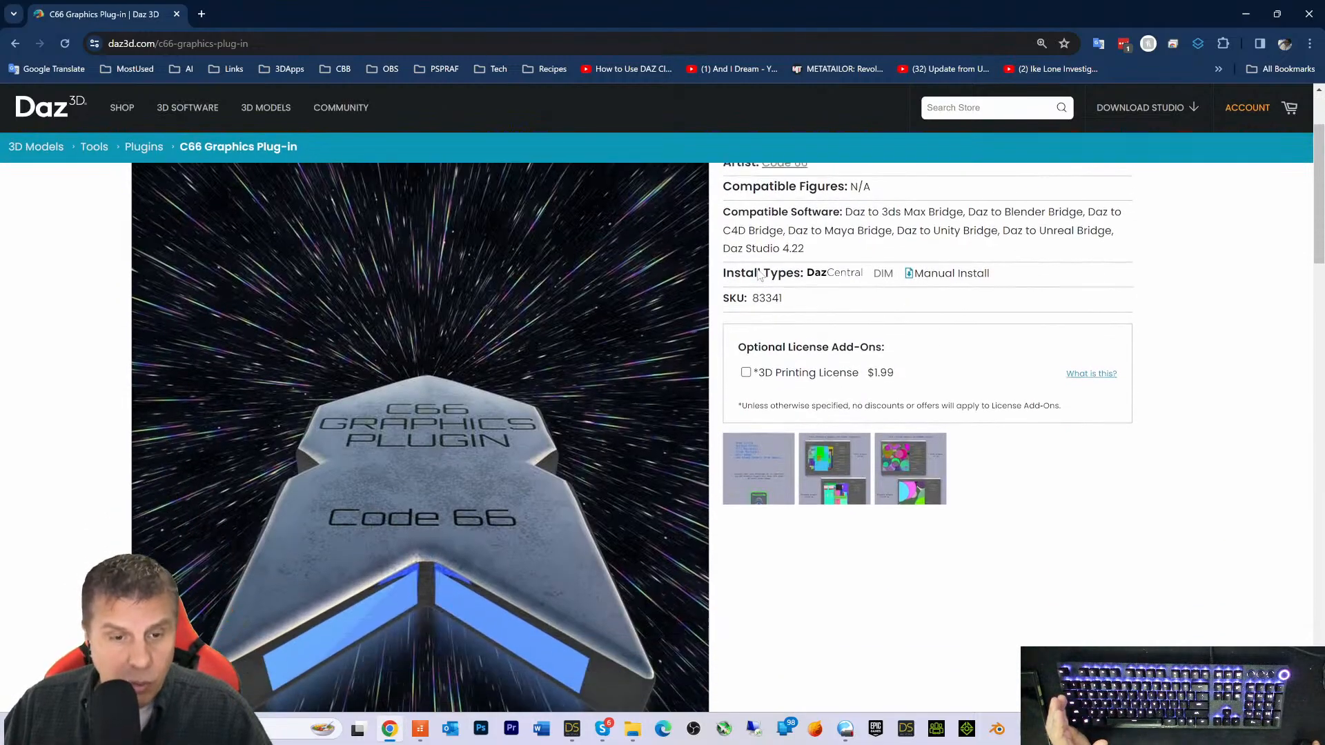
pyautogui.scroll(5, 755, 270)
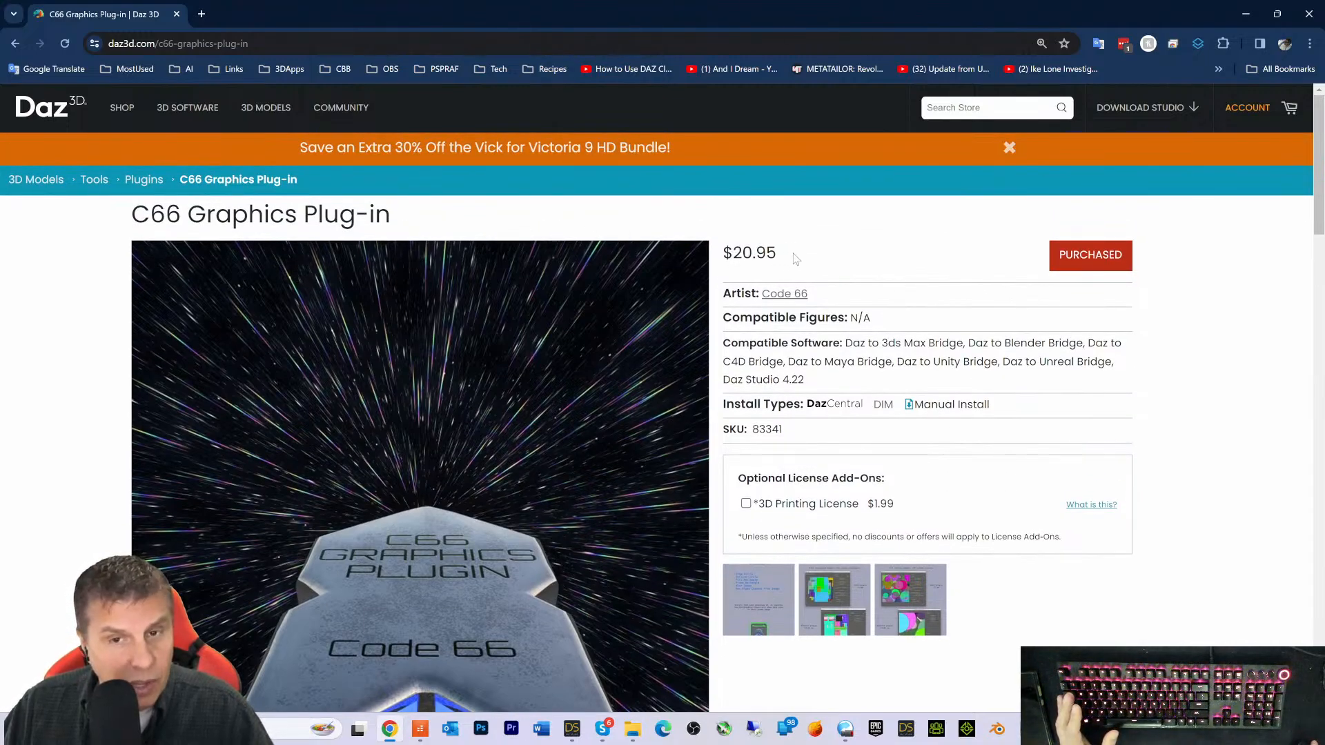
pyautogui.click(21, 45)
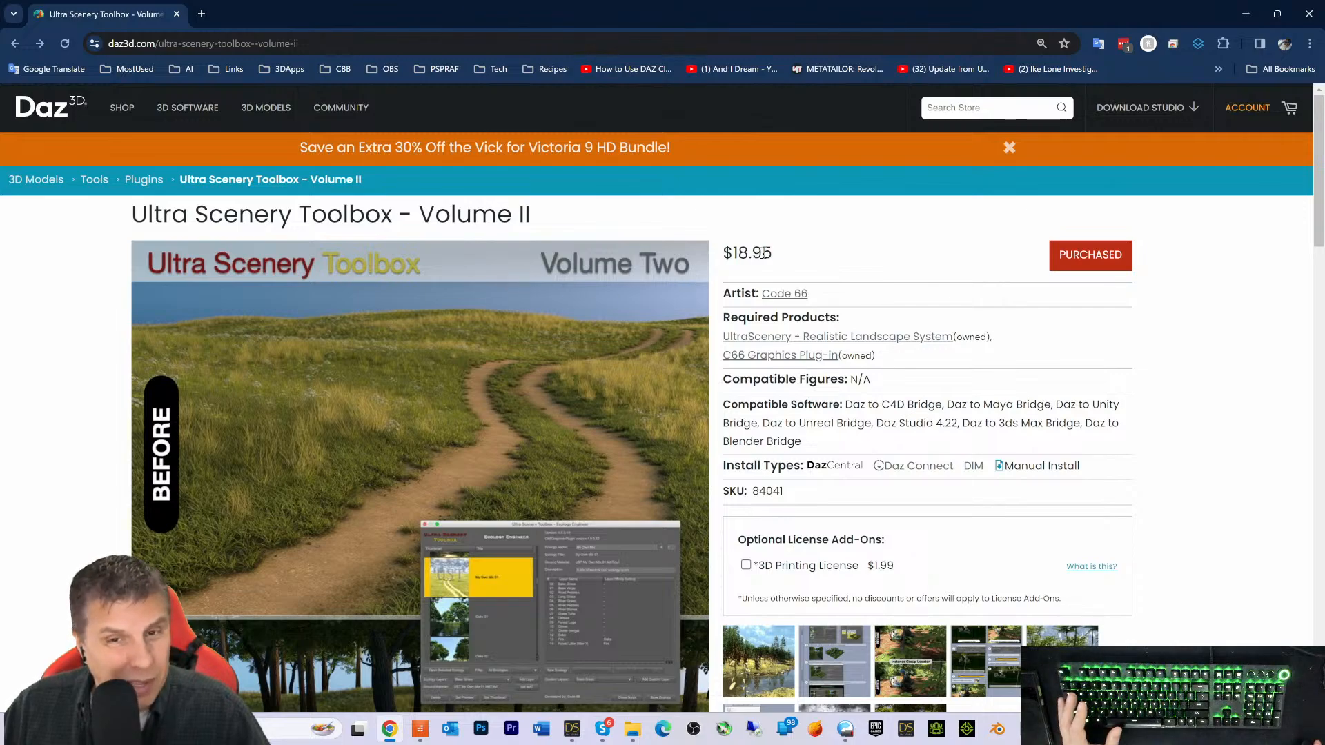
# Return to the toolbox search results and reopen the Ultra Scenery Toolbox - Volume II page
pyautogui.click(16, 46)
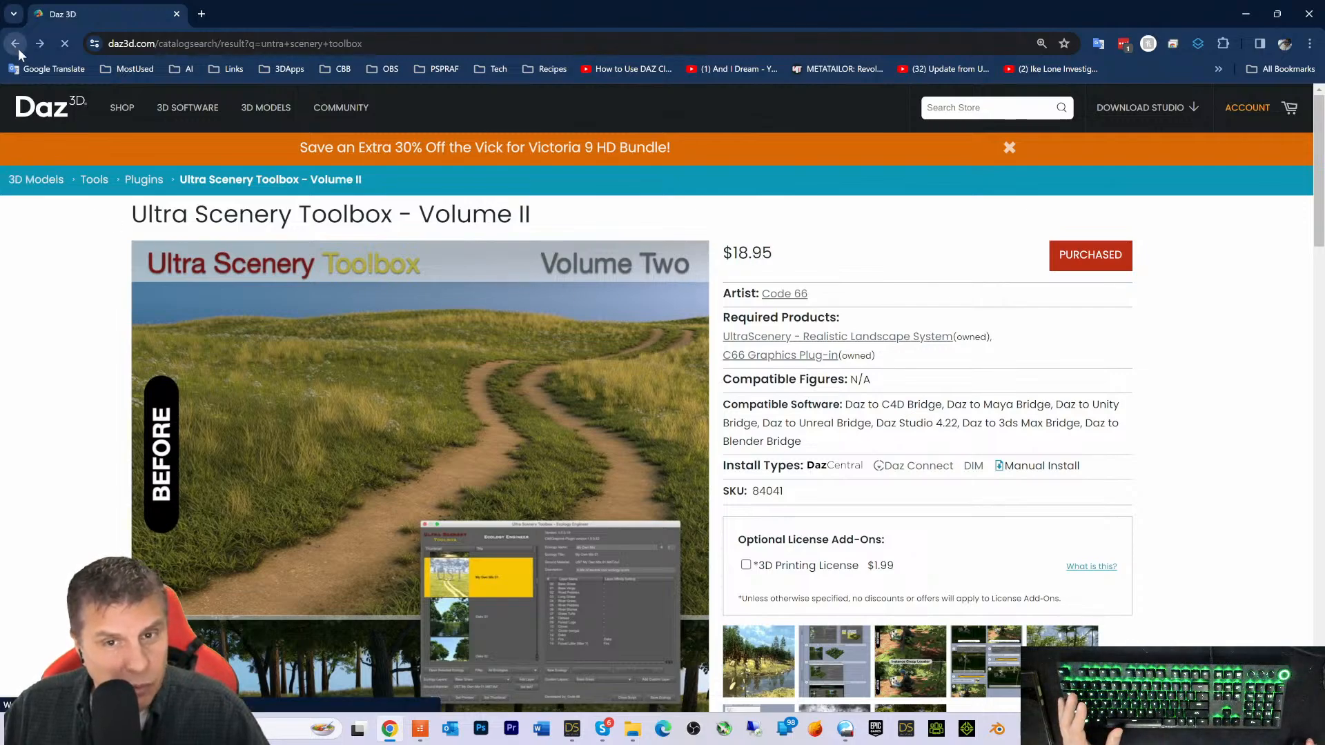
pyautogui.scroll(3, 803, 342)
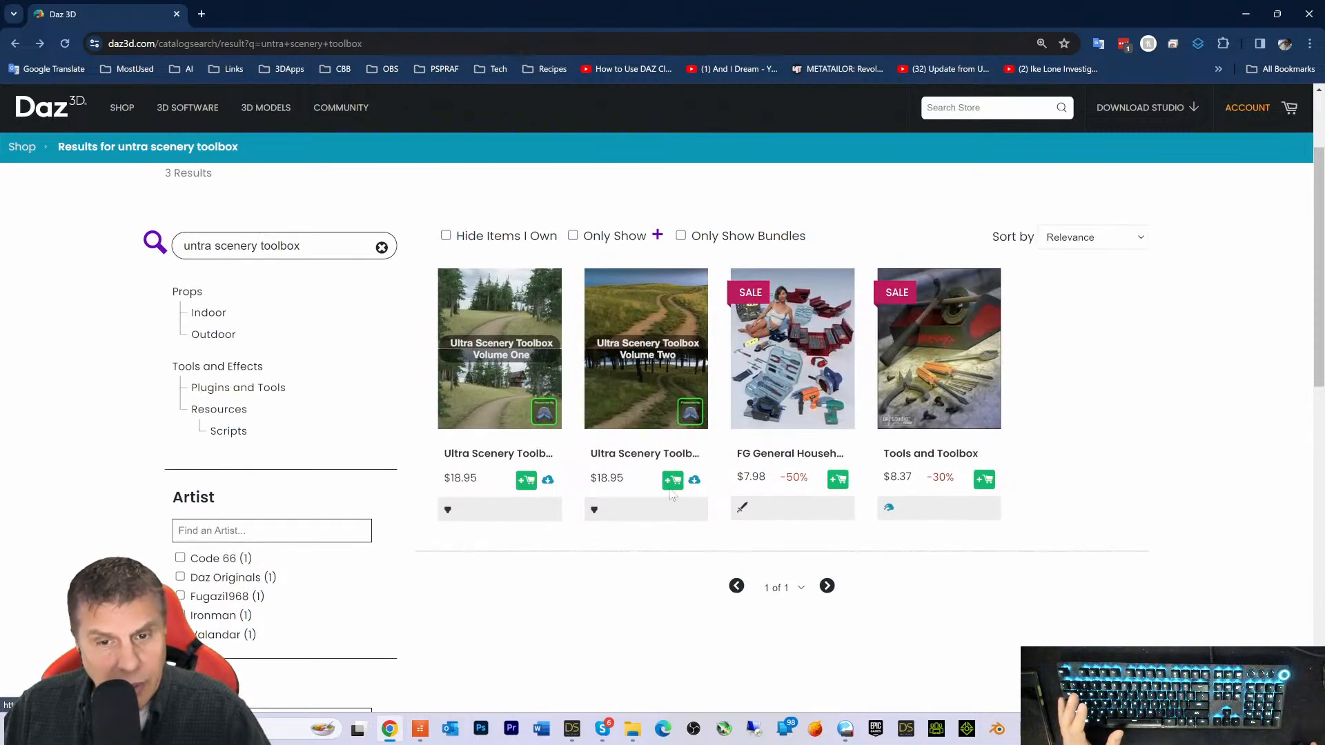
pyautogui.click(618, 444)
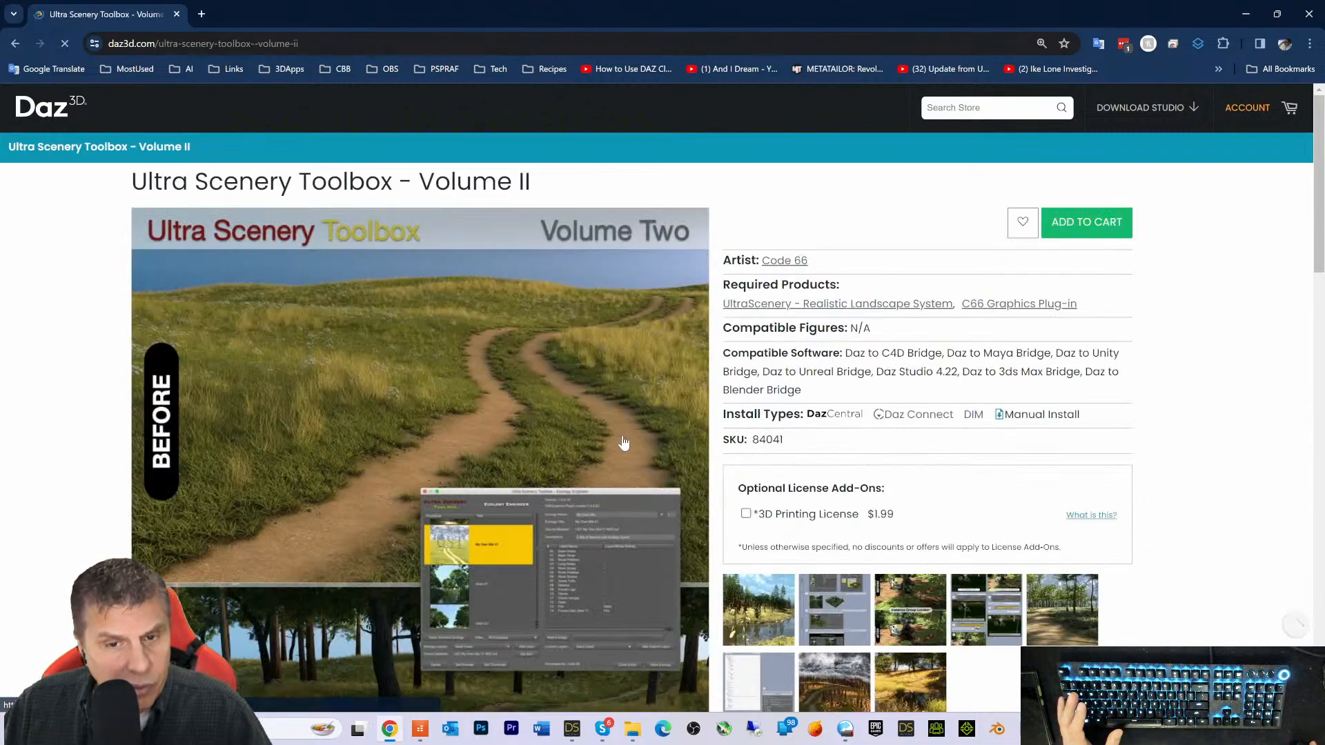
pyautogui.scroll(-3, 906, 352)
pyautogui.scroll(3, 428, 295)
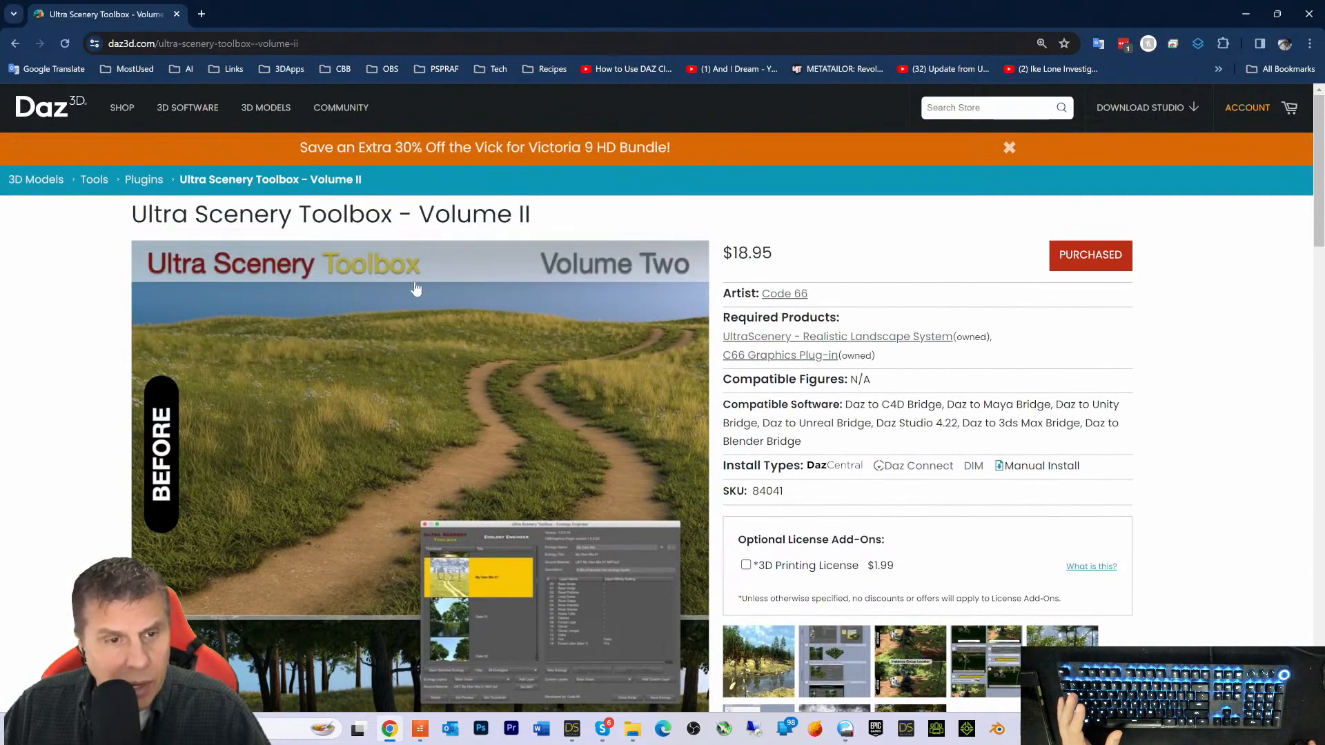
# Enlarge the Volume II preview image of the candle-lit path under a stormy sky, then close it
pyautogui.scroll(-3, 827, 552)
pyautogui.click(827, 552)
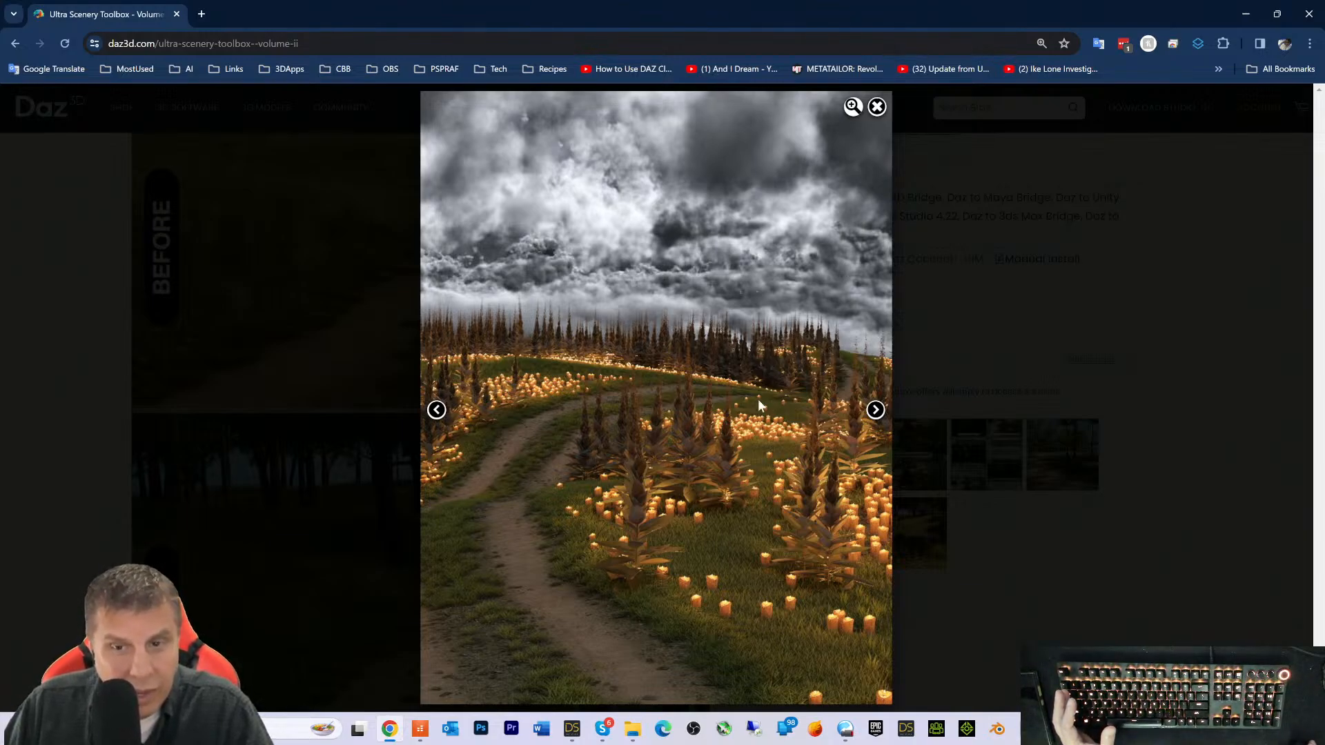
pyautogui.click(876, 108)
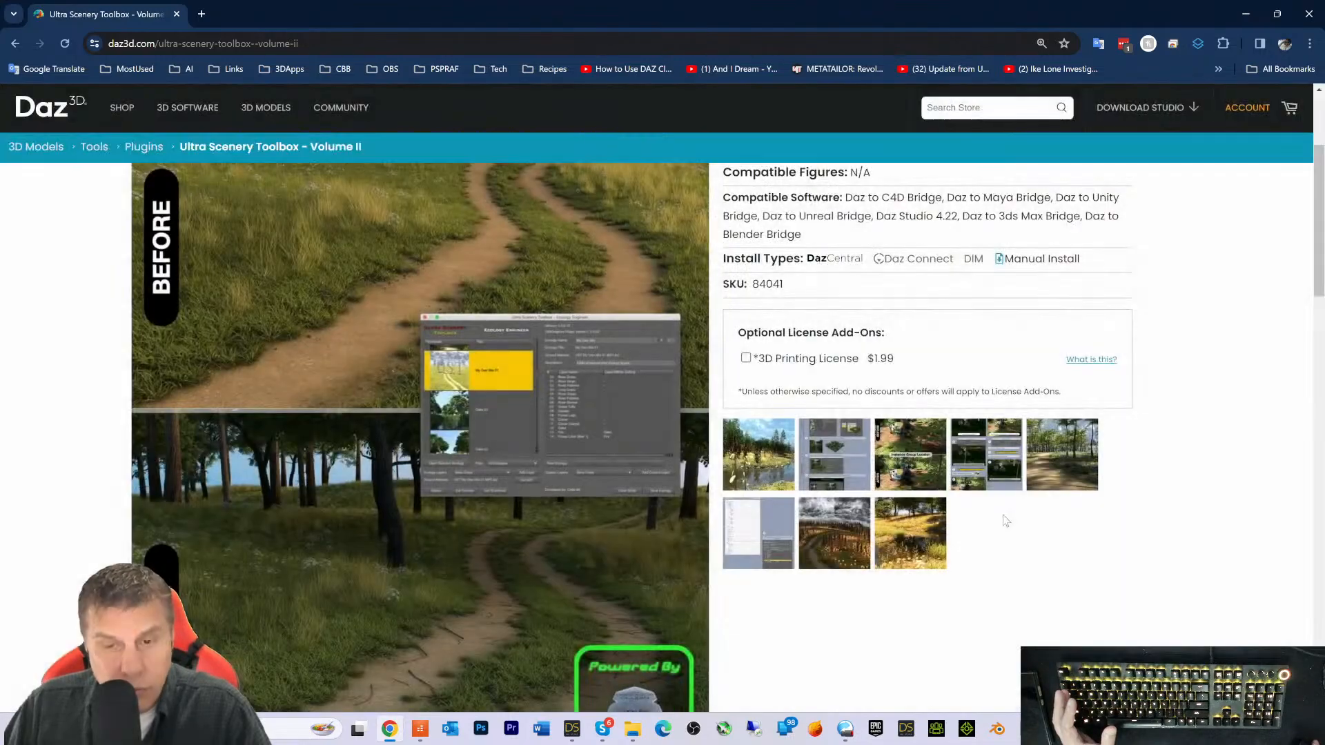
# Read Volume II's details and included features, and highlight the paragraph about advanced users creating their own ecology layers
pyautogui.scroll(-2, 1074, 567)
pyautogui.scroll(2, 1066, 566)
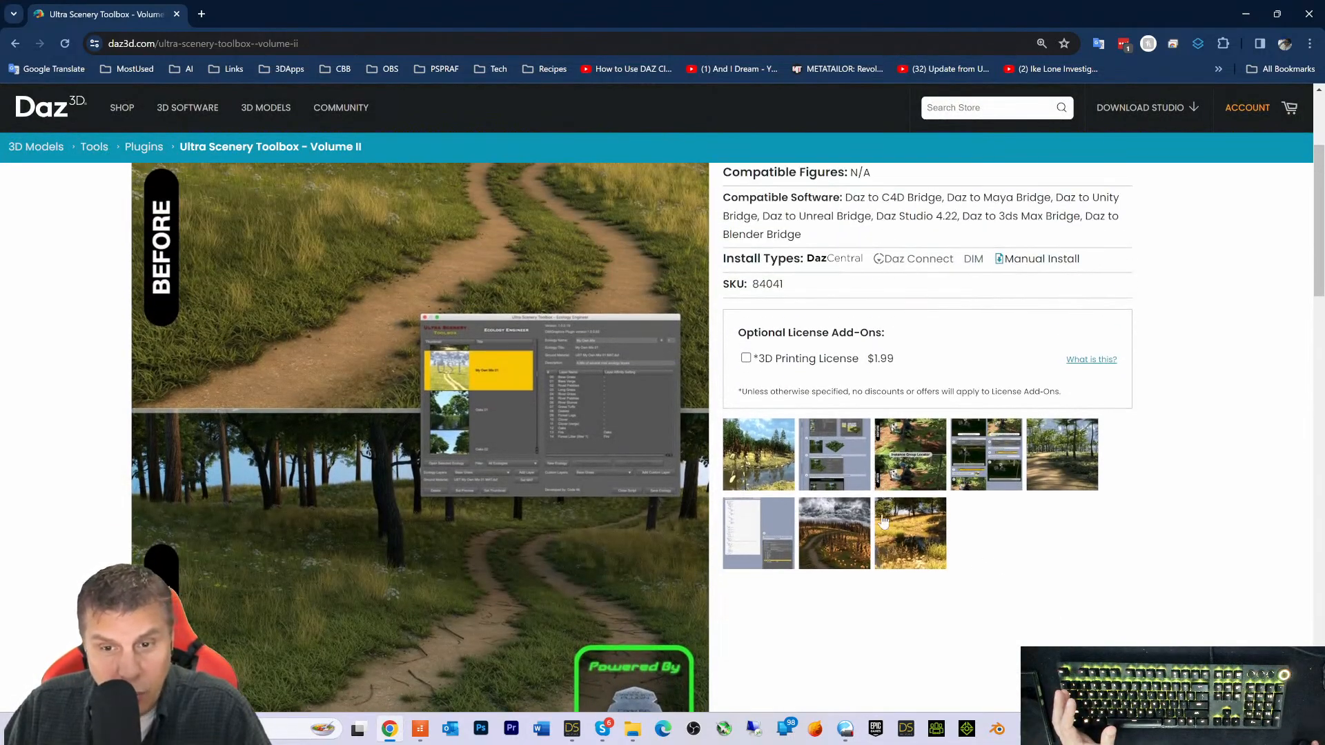
pyautogui.scroll(-10, 872, 532)
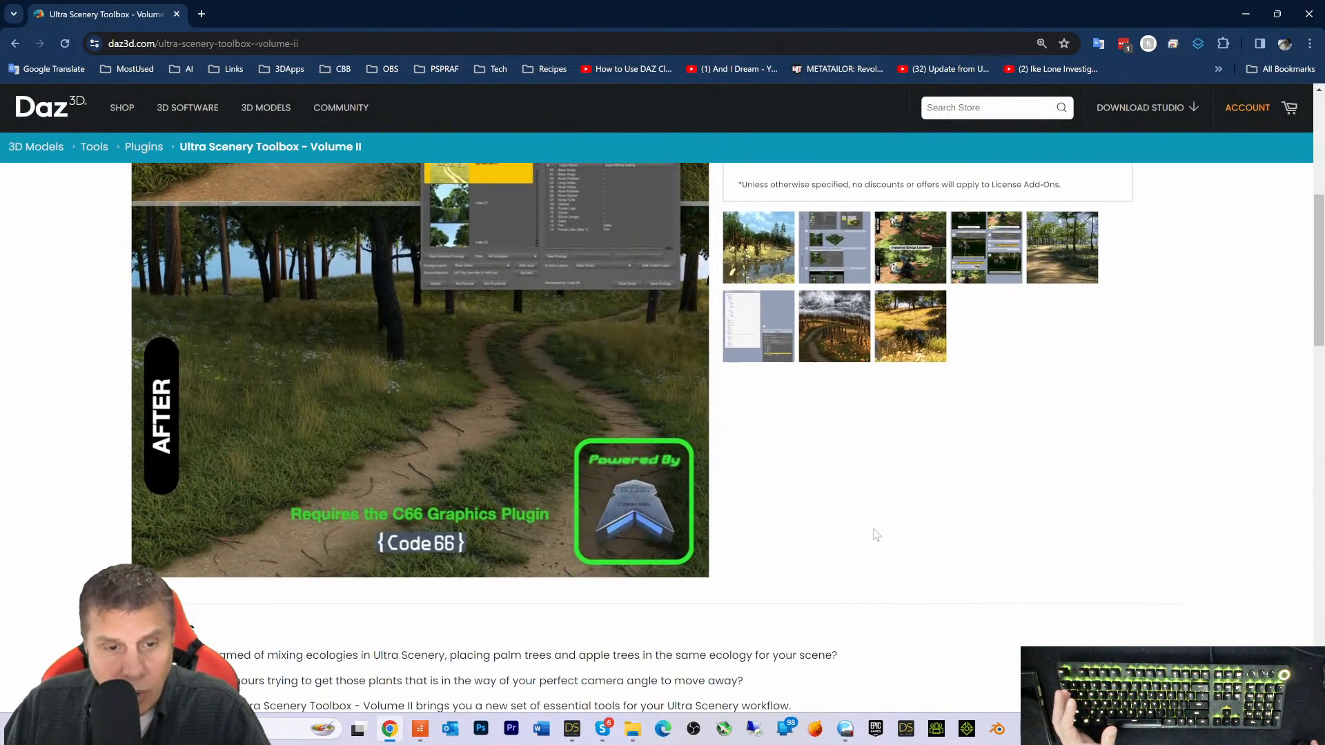
pyautogui.scroll(2, 843, 526)
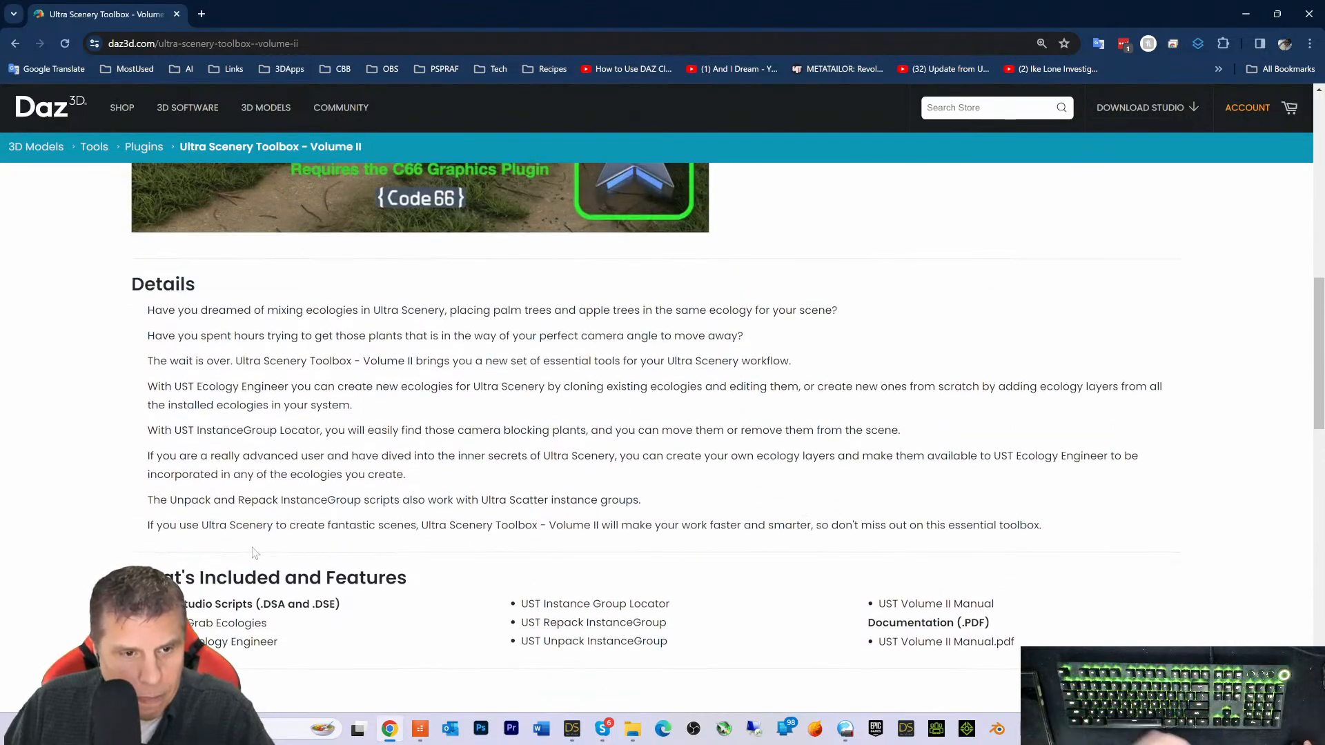
pyautogui.scroll(-3, 345, 469)
pyautogui.scroll(2, 355, 431)
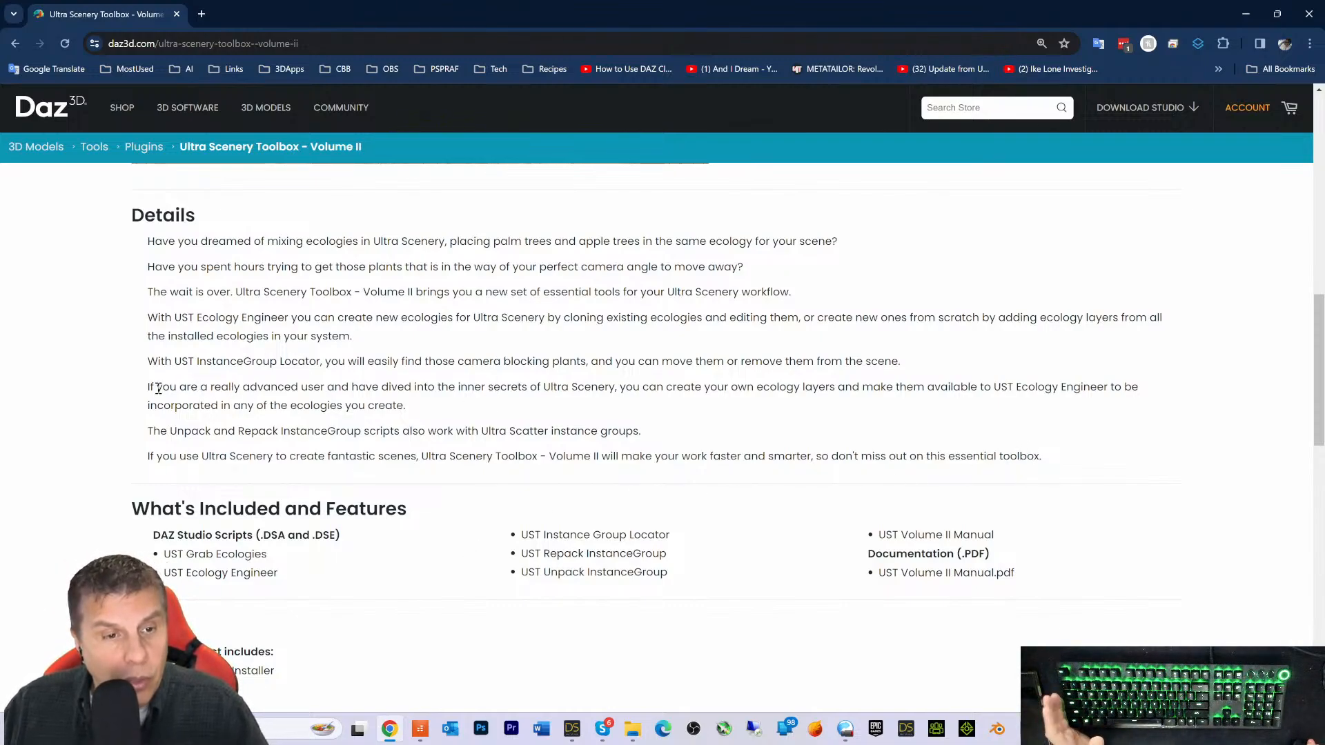
pyautogui.moveTo(148, 386); pyautogui.dragTo(412, 409)
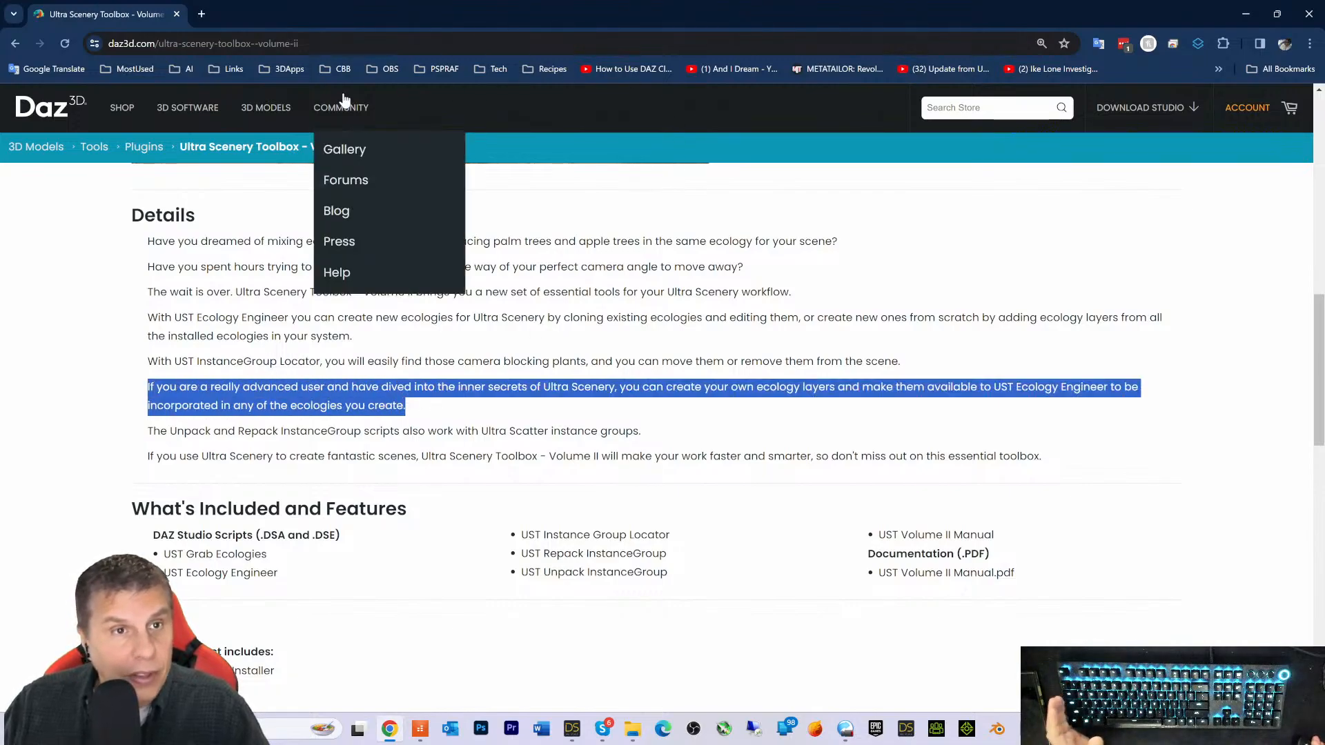
# Enlarge the Instance Group Locator before-and-after preview image on the Volume II page
pyautogui.scroll(5, 299, 302)
pyautogui.scroll(3, 299, 302)
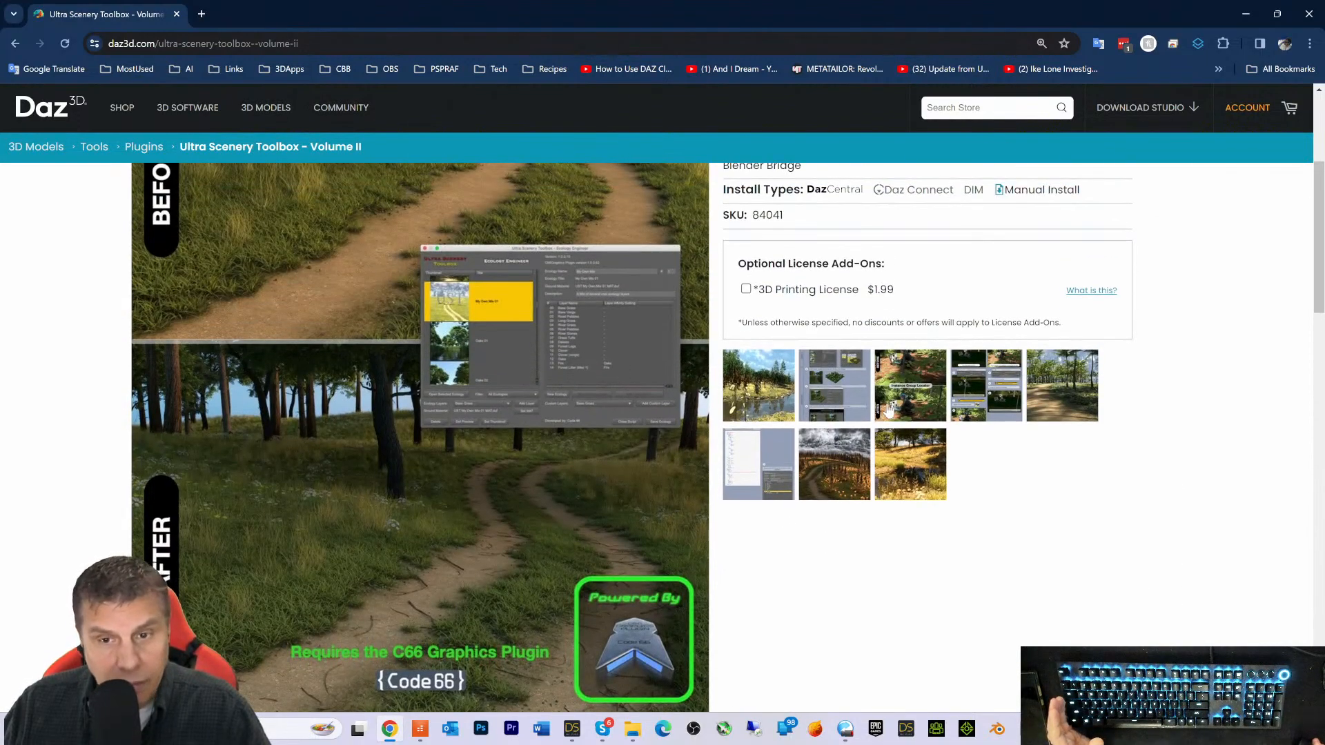
pyautogui.click(928, 394)
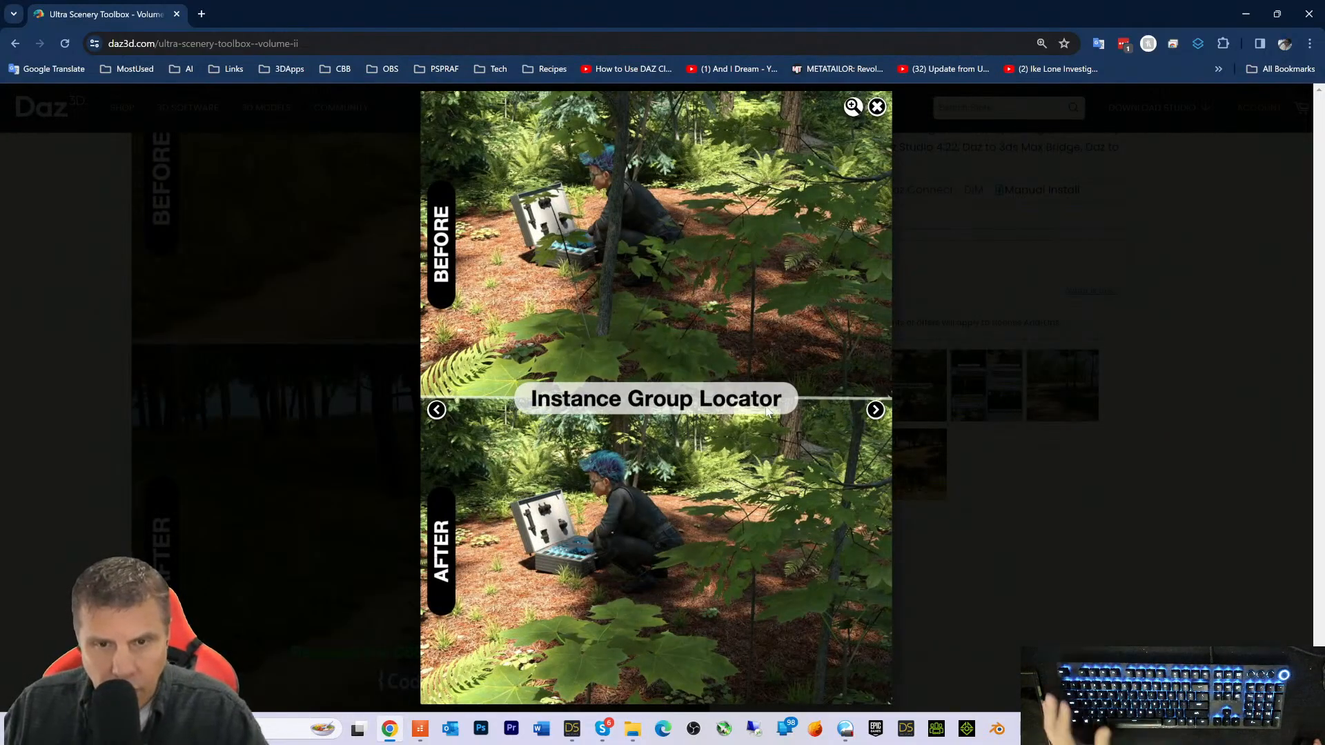
# Browse the Volume II preview images from Instance Group Locator through the palm-lined path to Ecology Engineer, then close the enlarged view
pyautogui.click(875, 410)
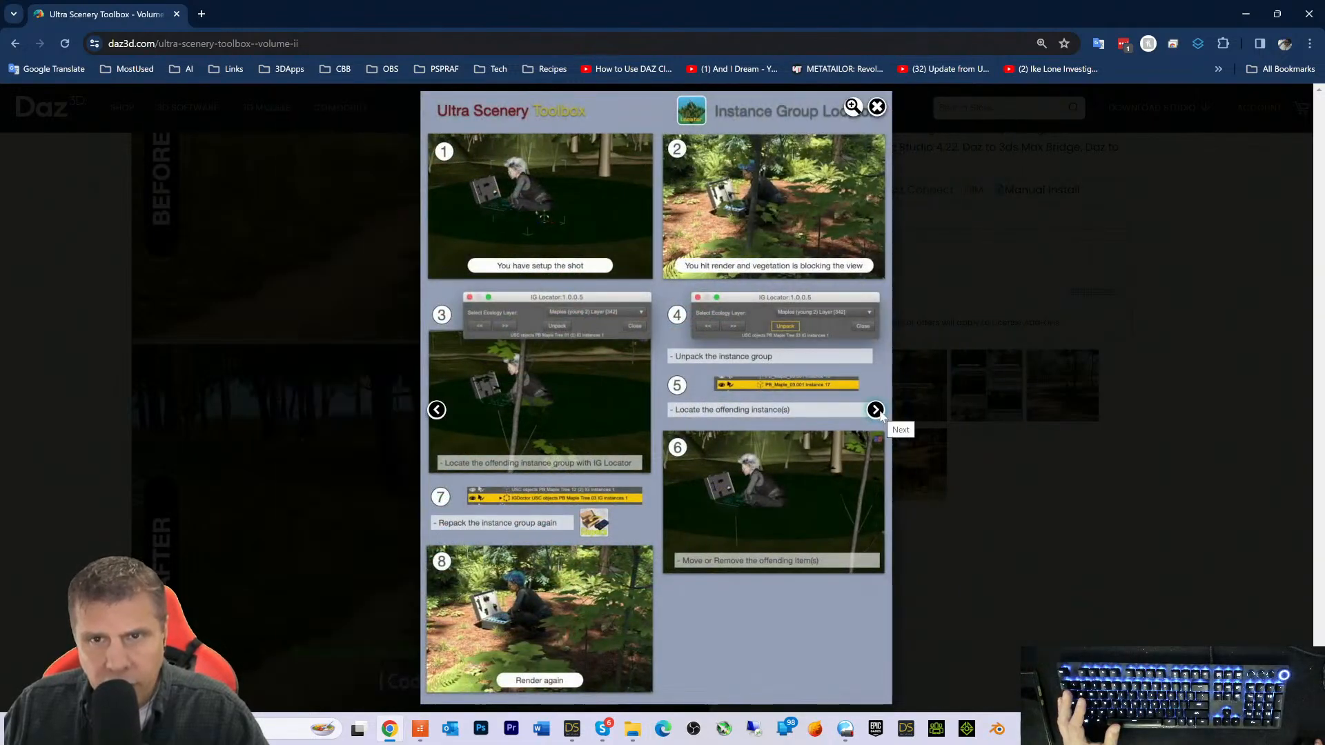
pyautogui.click(876, 410)
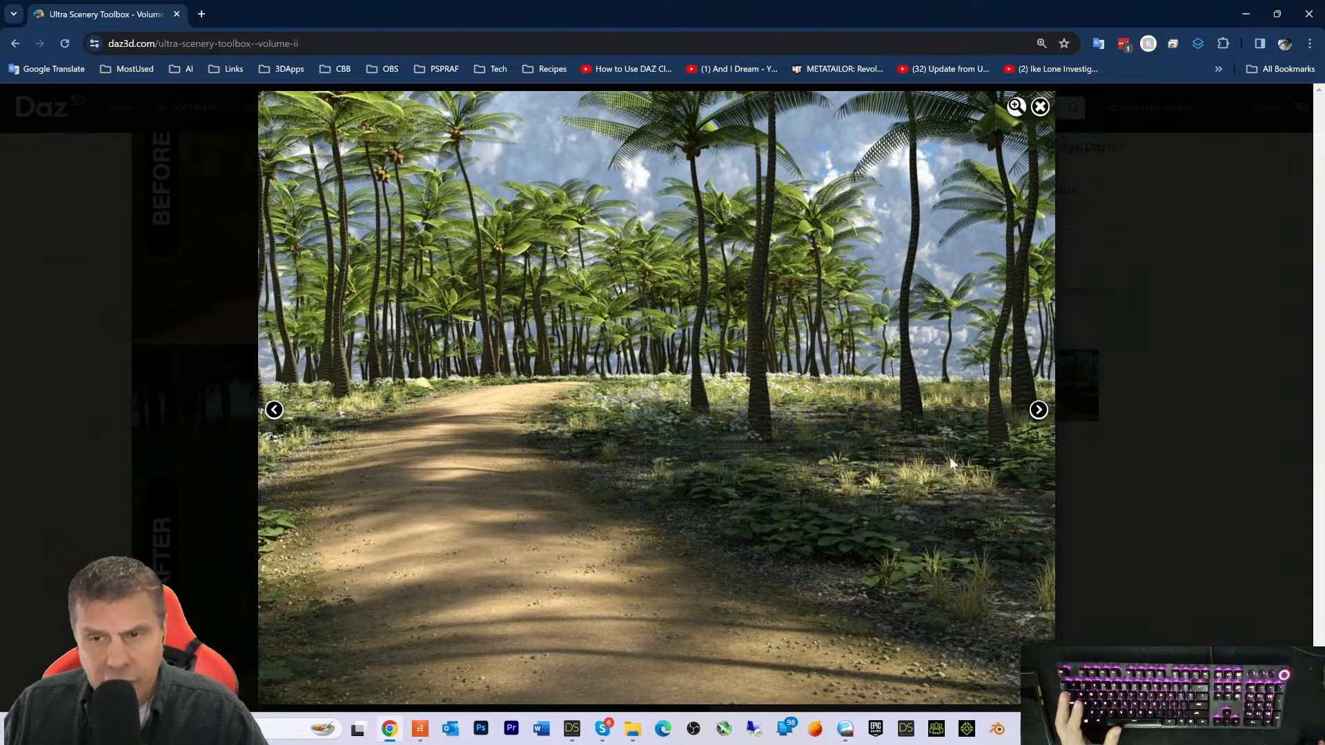
pyautogui.click(1038, 411)
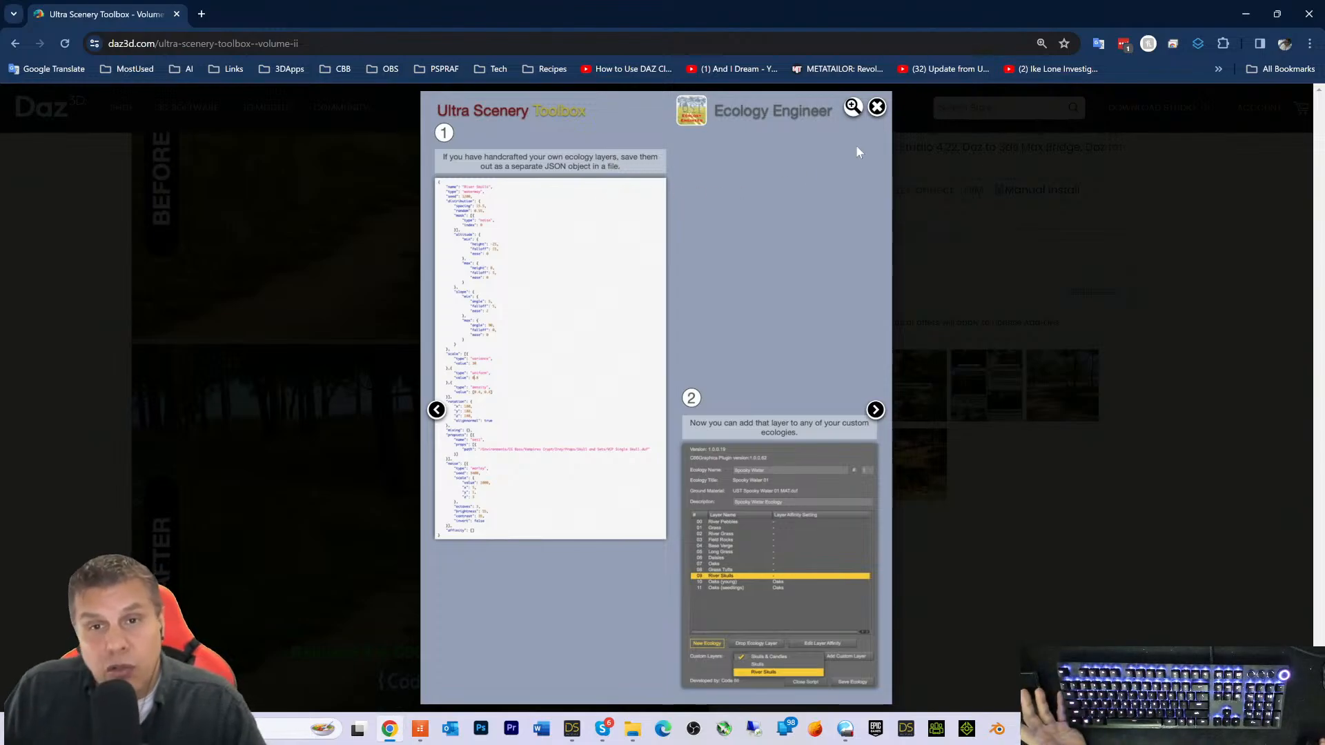
pyautogui.click(877, 107)
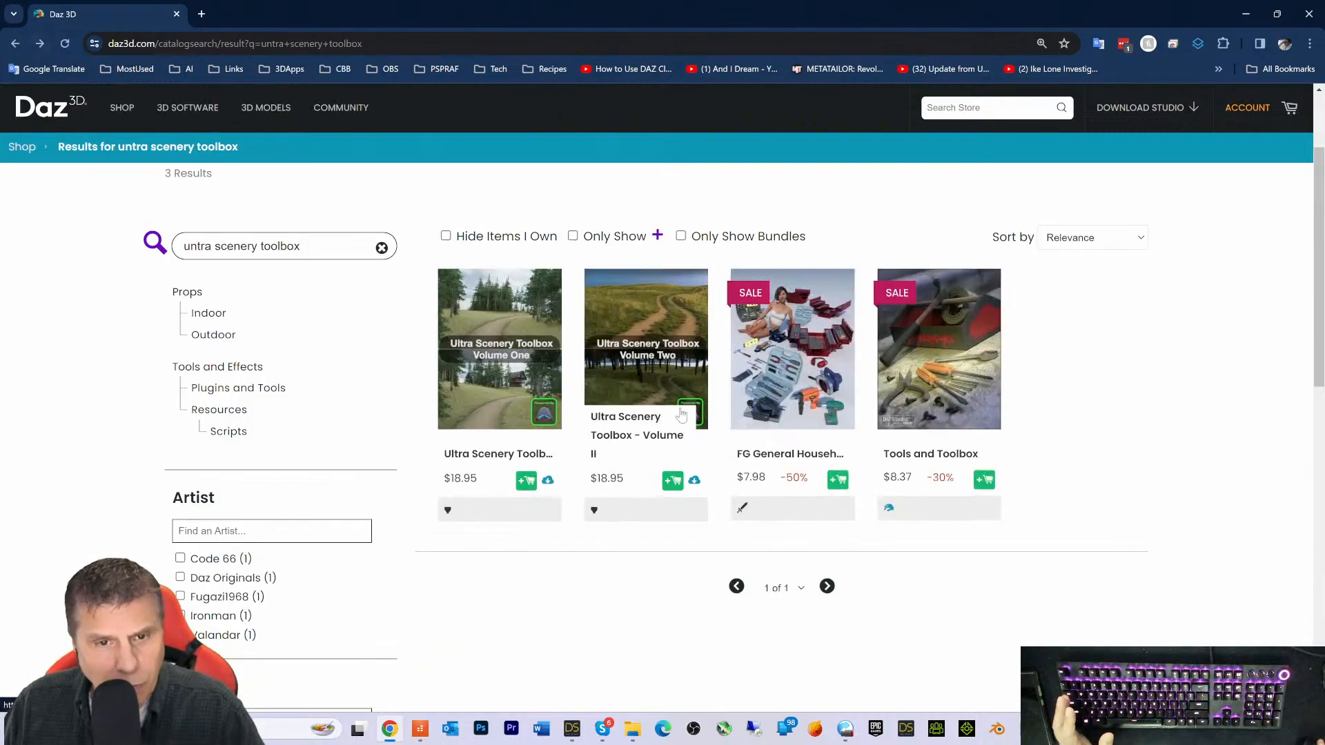
# Open the Ultra Scenery Toolbox - Volume One page from the search results and read its details, included features and preview thumbnails
pyautogui.click(487, 343)
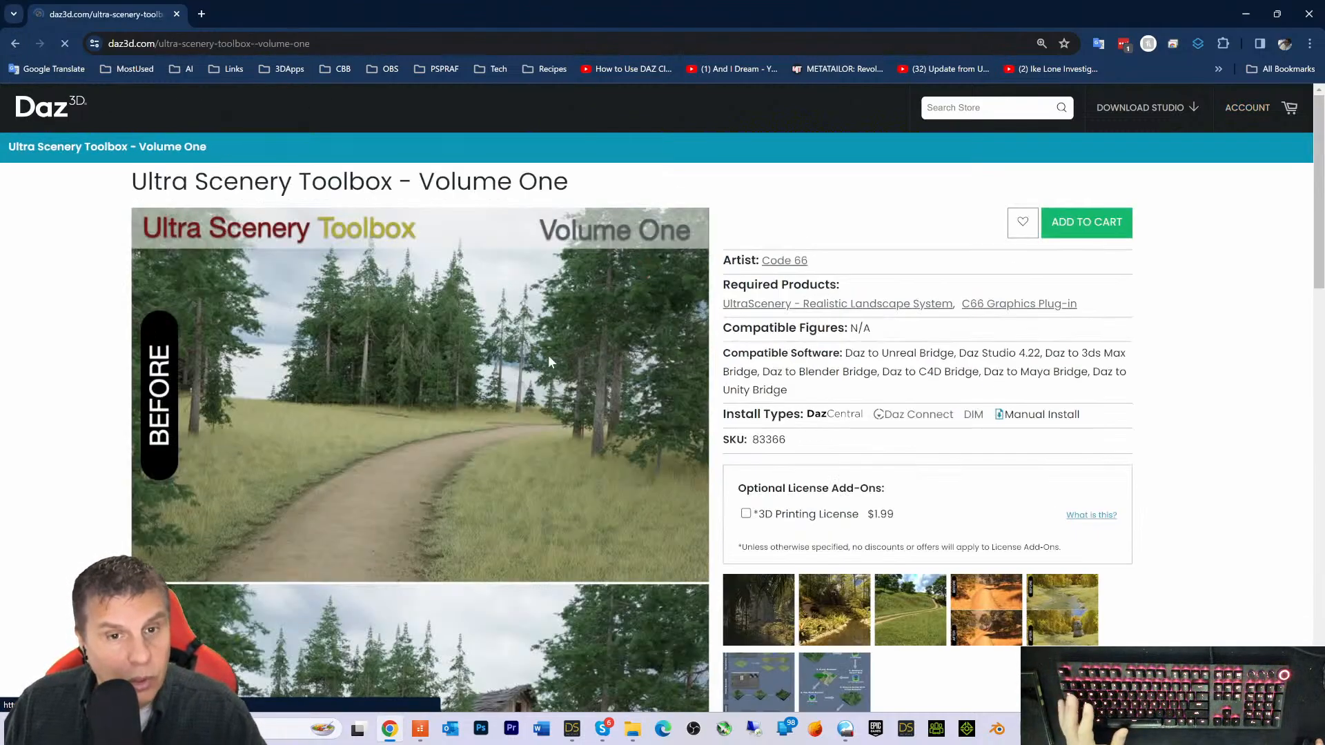
pyautogui.scroll(-1, 836, 364)
pyautogui.scroll(-10, 836, 365)
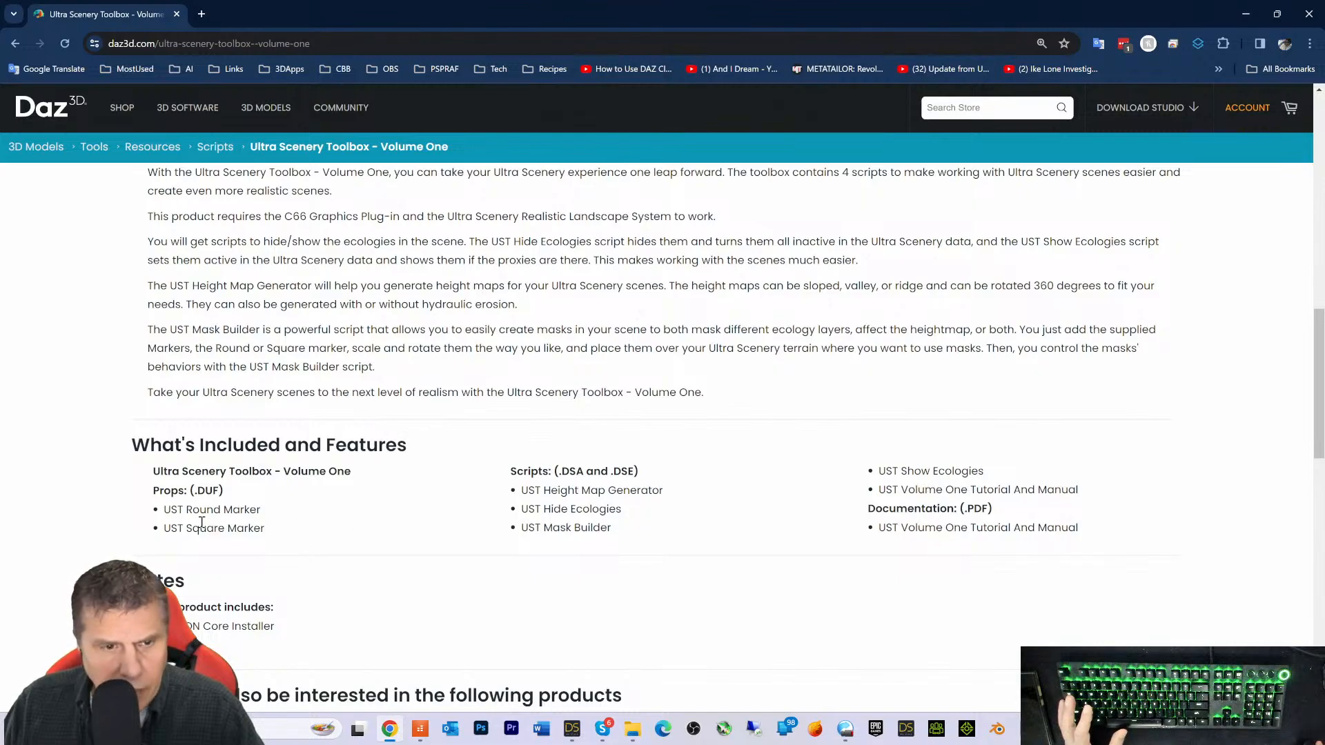
pyautogui.scroll(4, 261, 506)
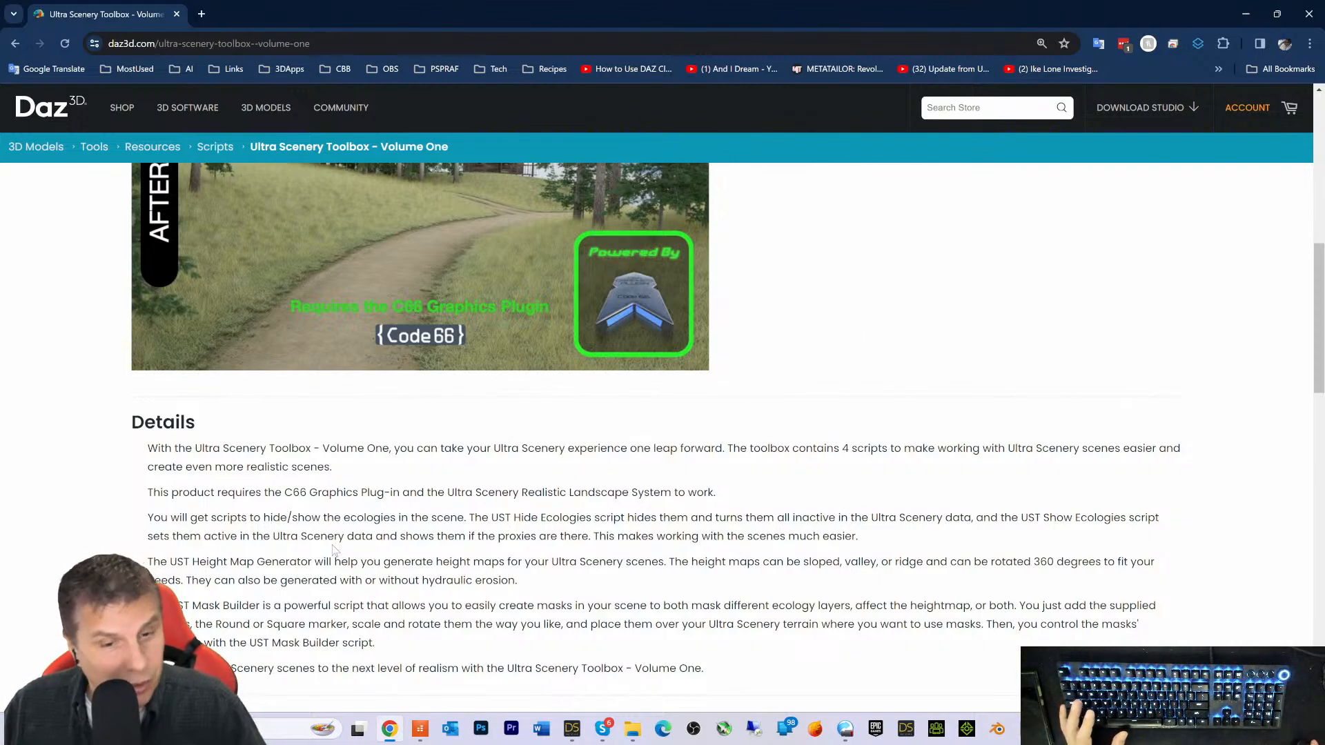
pyautogui.scroll(3, 547, 412)
pyautogui.scroll(5, 546, 414)
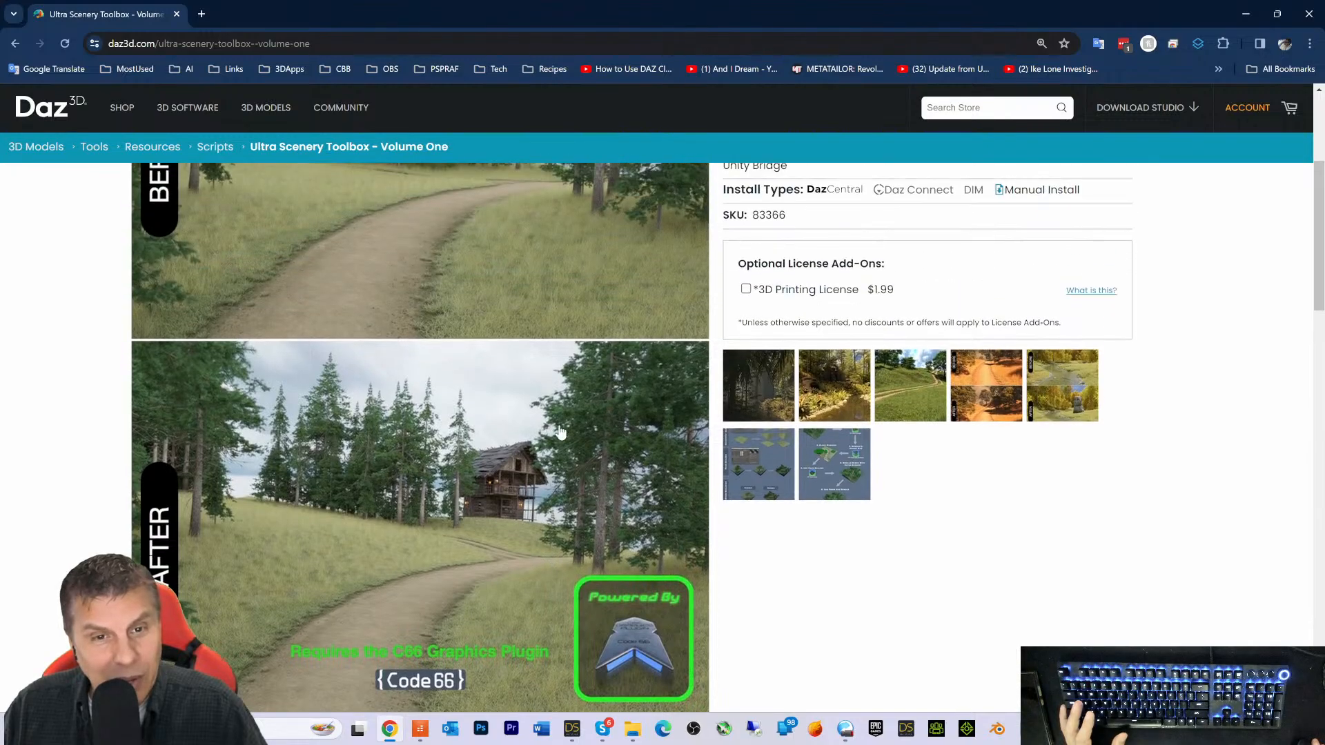
pyautogui.scroll(-3, 769, 494)
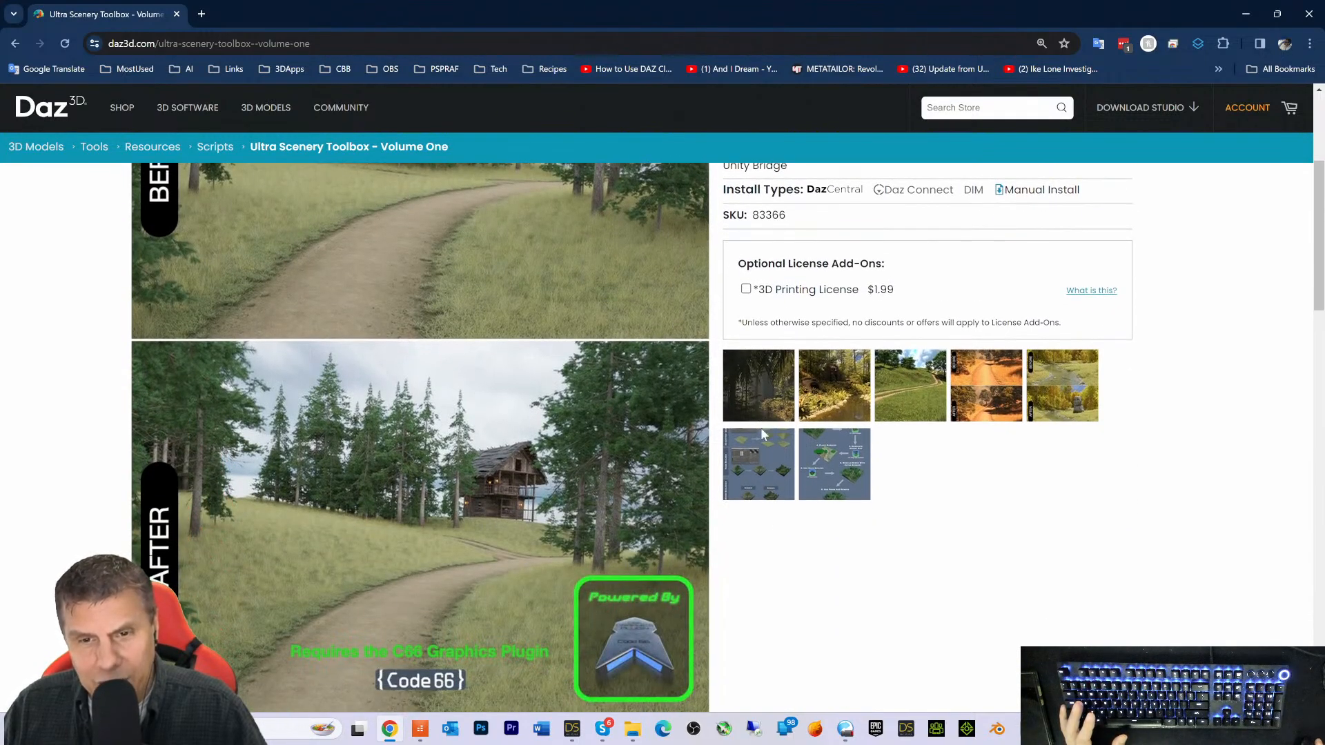
pyautogui.scroll(-8, 299, 490)
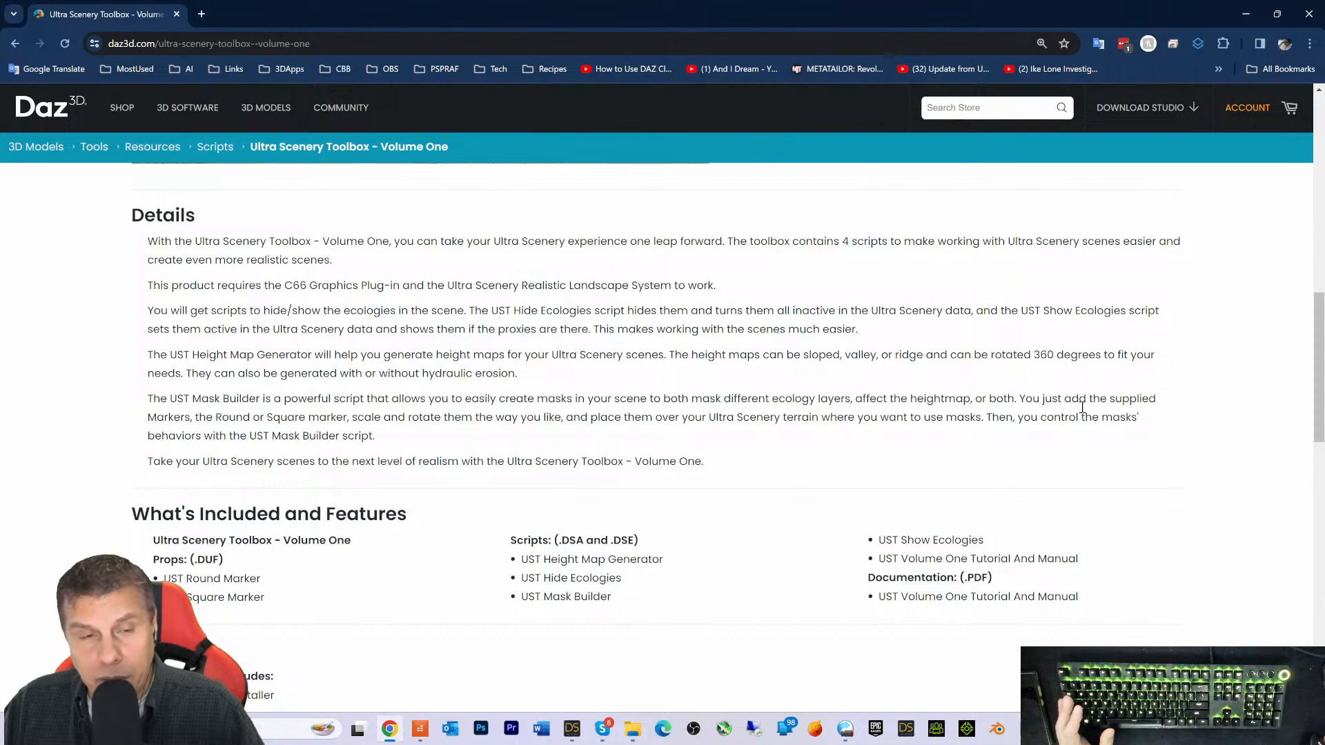
# Check the required products, compatible software and install types listed for Volume One
pyautogui.scroll(15, 1109, 407)
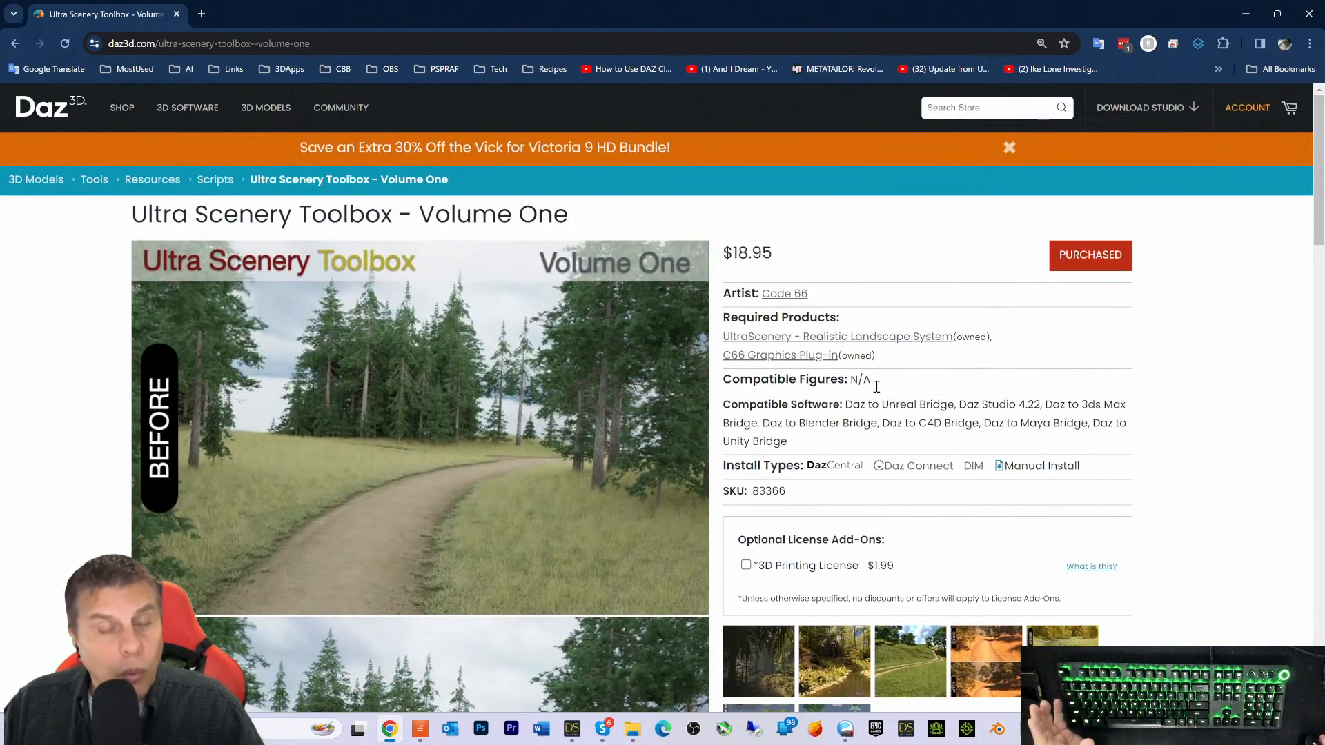
pyautogui.scroll(-1, 886, 374)
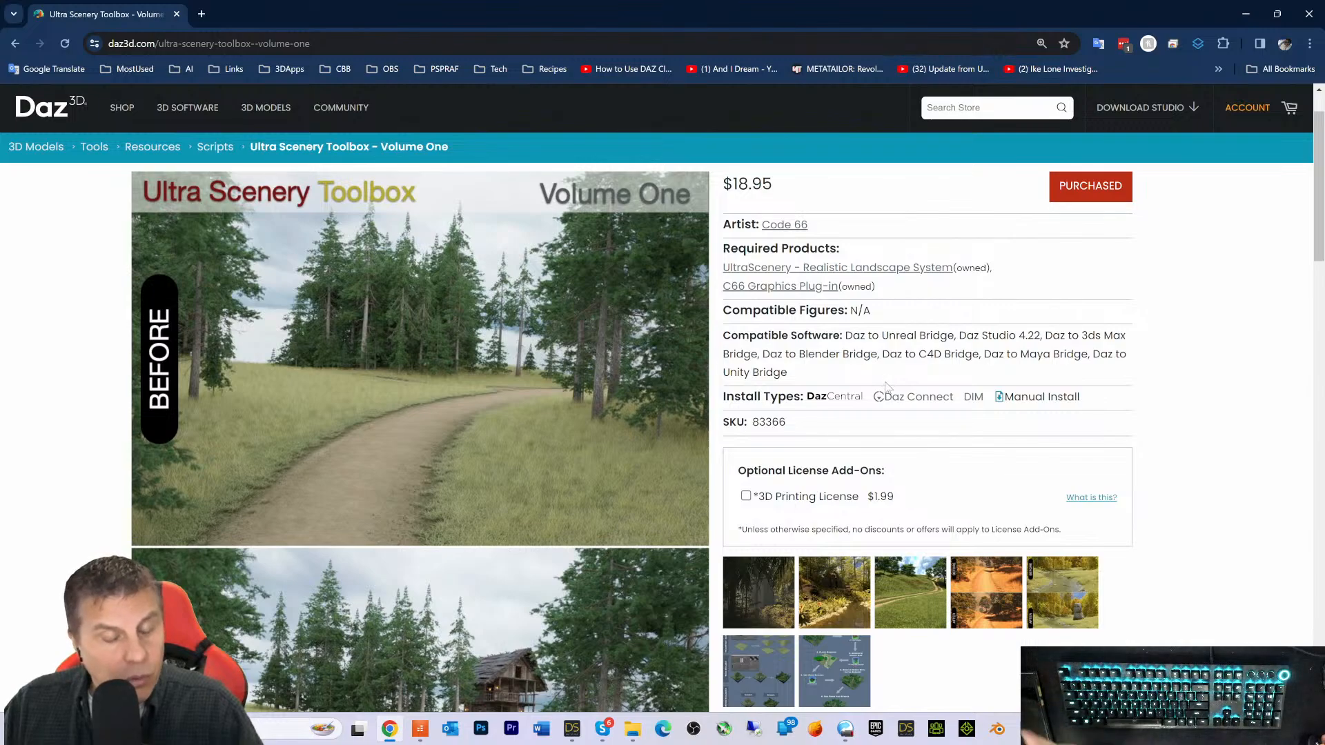
pyautogui.scroll(-2, 886, 381)
pyautogui.scroll(3, 888, 383)
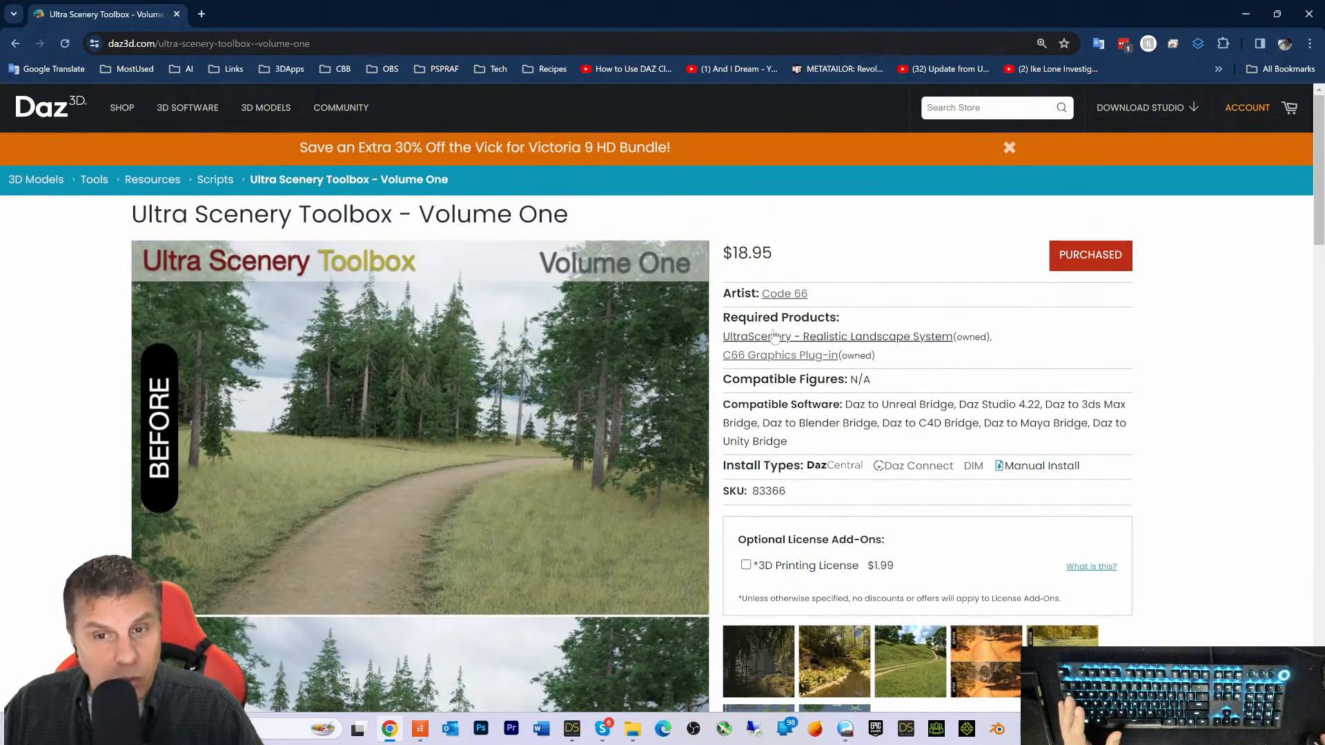
# Examine Volume One's before-and-after artwork and preview thumbnails, and reread its descriptions of the Height Map Generator and Mask Builder scripts
pyautogui.scroll(-2, 917, 437)
pyautogui.scroll(-10, 917, 437)
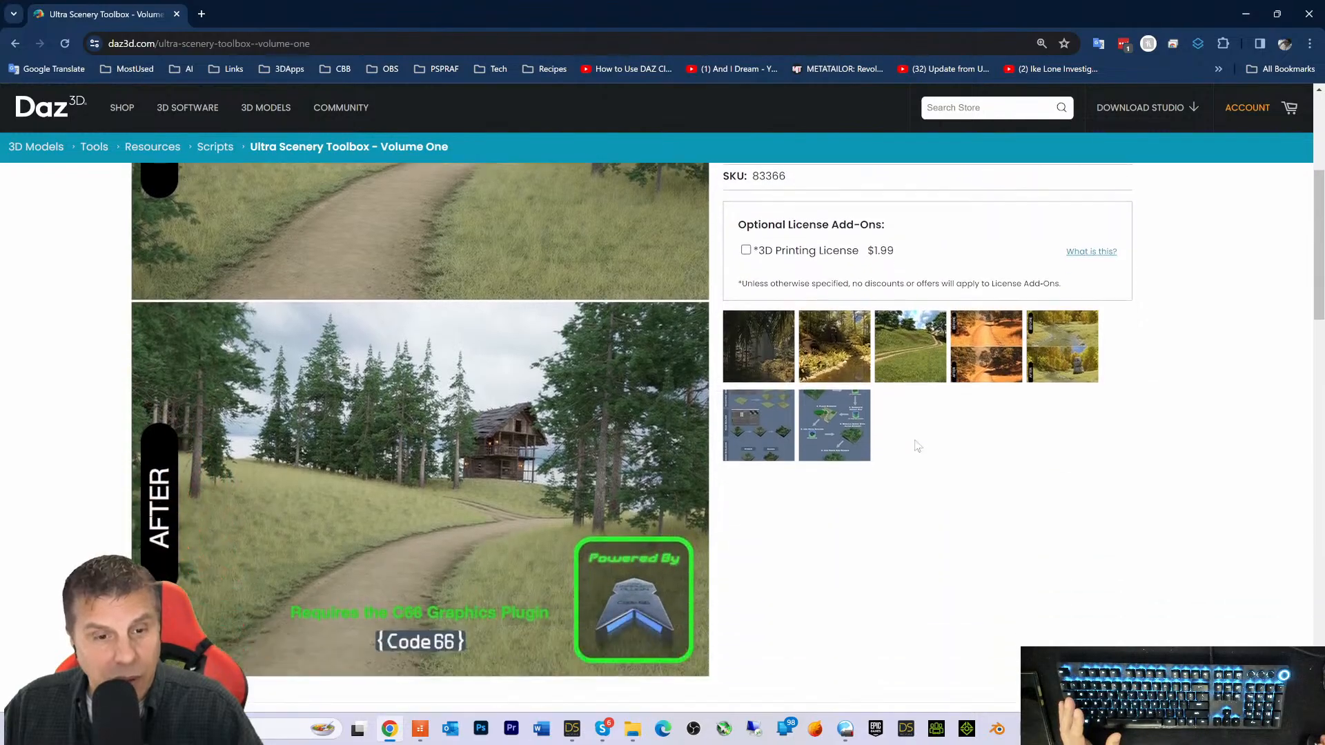
pyautogui.scroll(3, 728, 478)
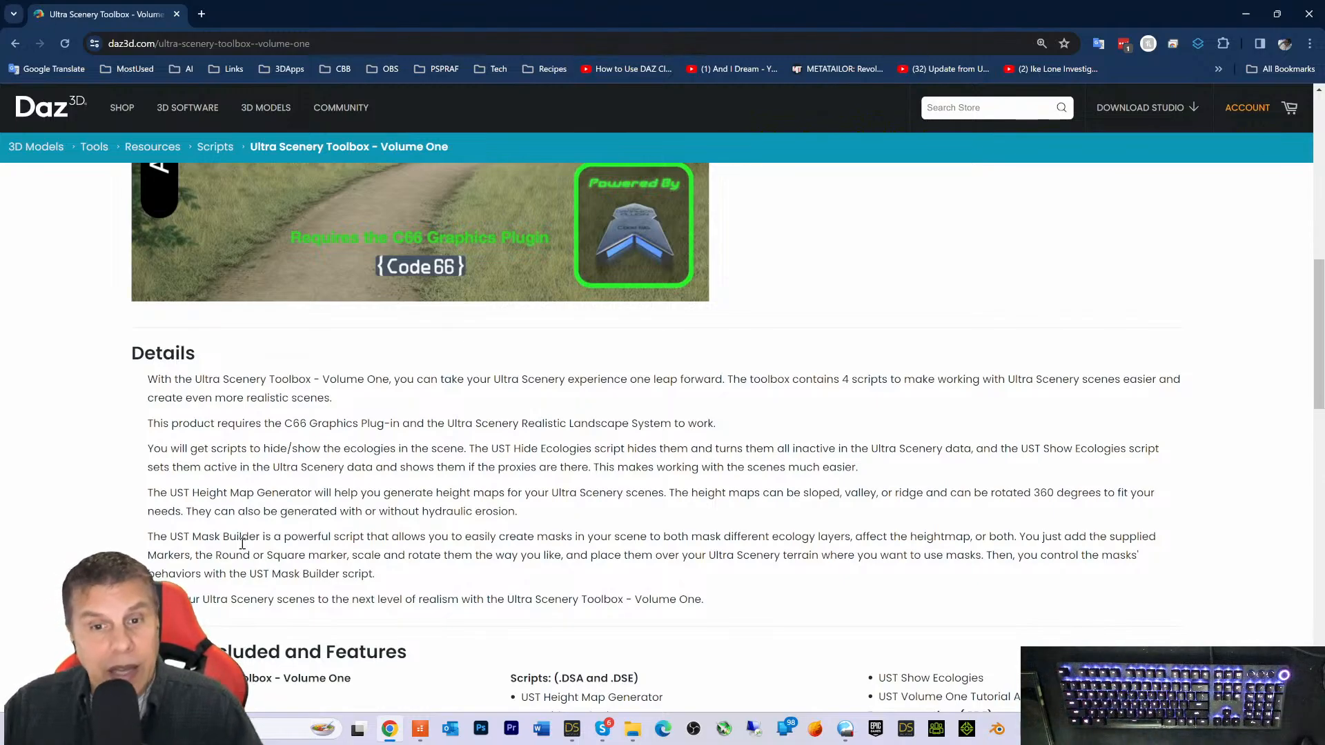
pyautogui.scroll(1, 539, 576)
pyautogui.scroll(1, 540, 577)
pyautogui.scroll(-3, 552, 538)
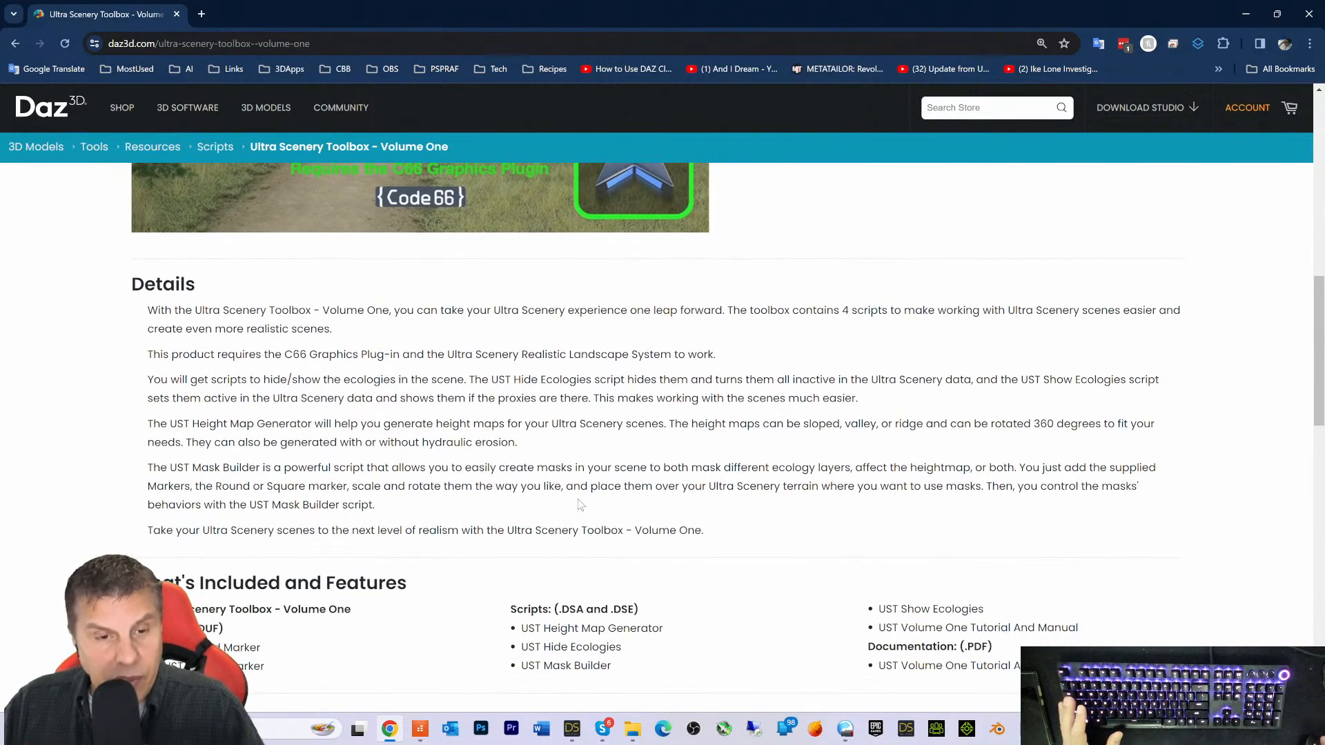
pyautogui.scroll(4, 563, 499)
pyautogui.scroll(3, 690, 504)
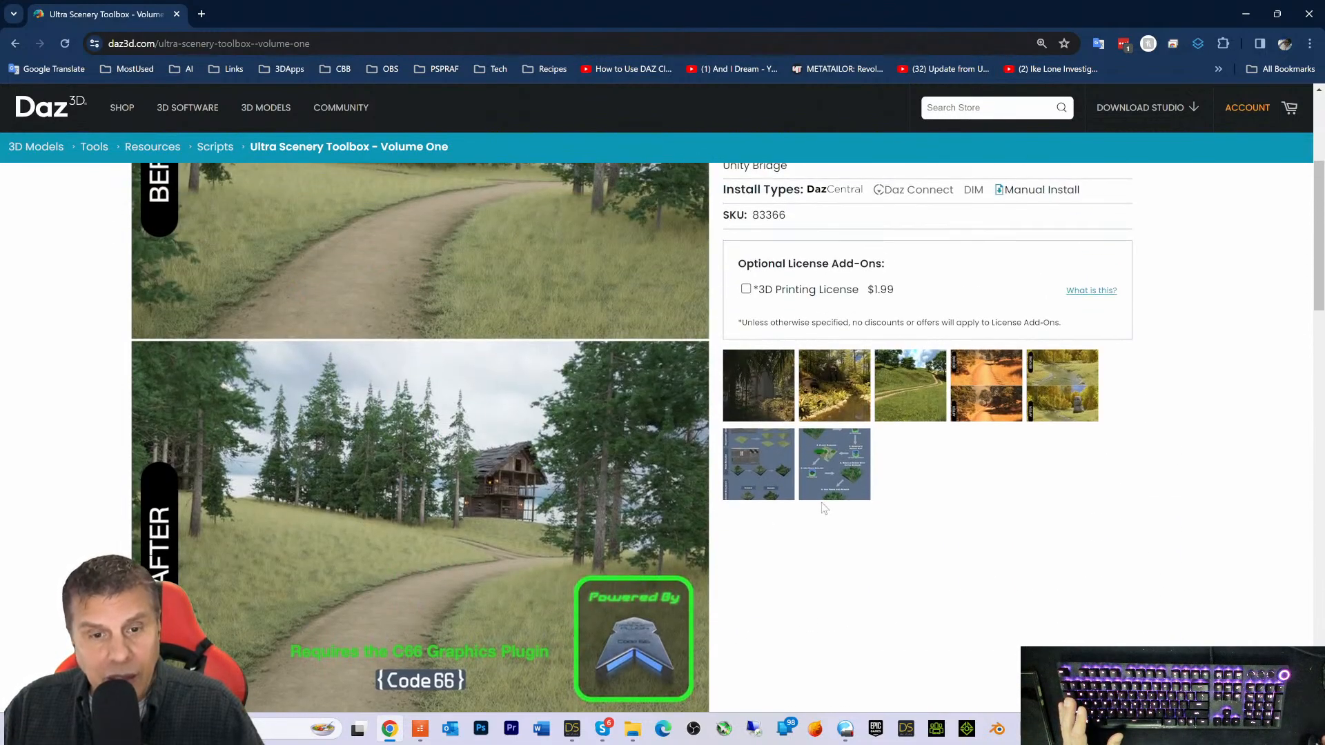
pyautogui.scroll(3, 628, 500)
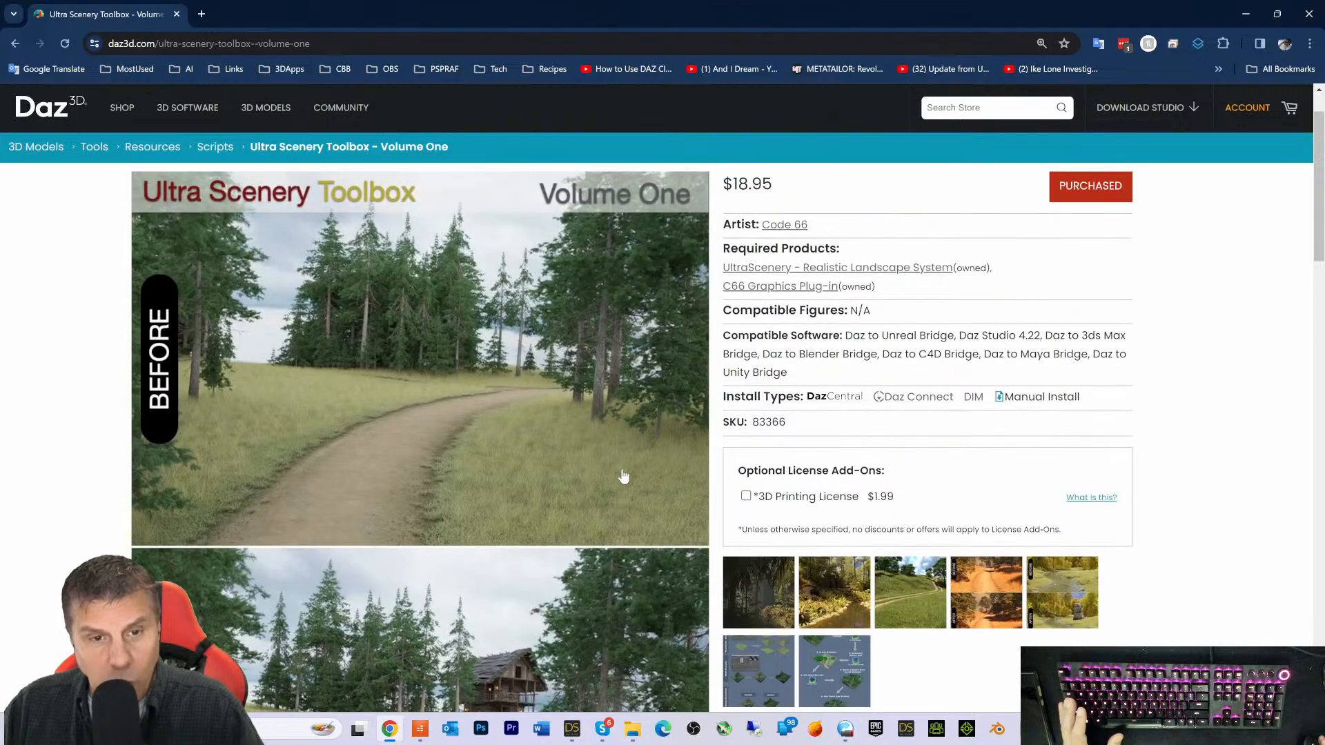
pyautogui.scroll(2, 621, 414)
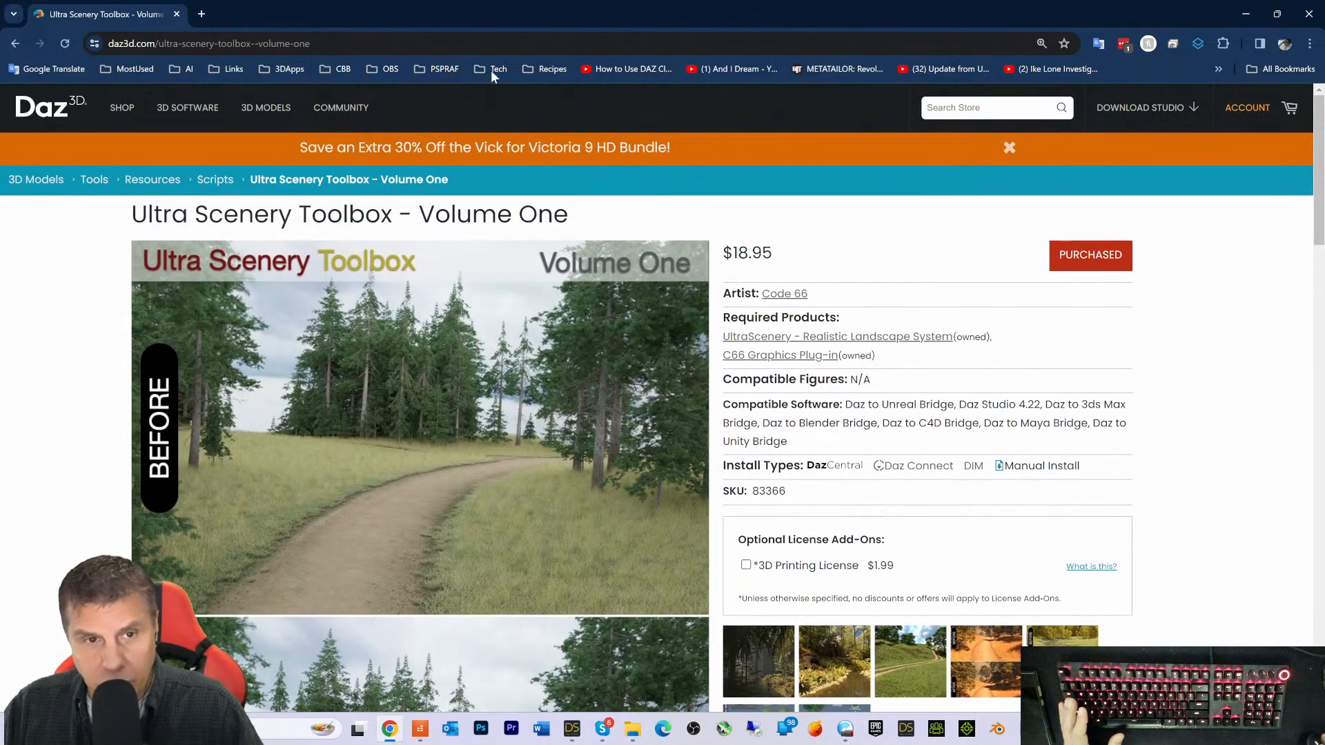
# Return to the toolbox search results, revisit the Volume II product page, and go back to the results
pyautogui.click(19, 45)
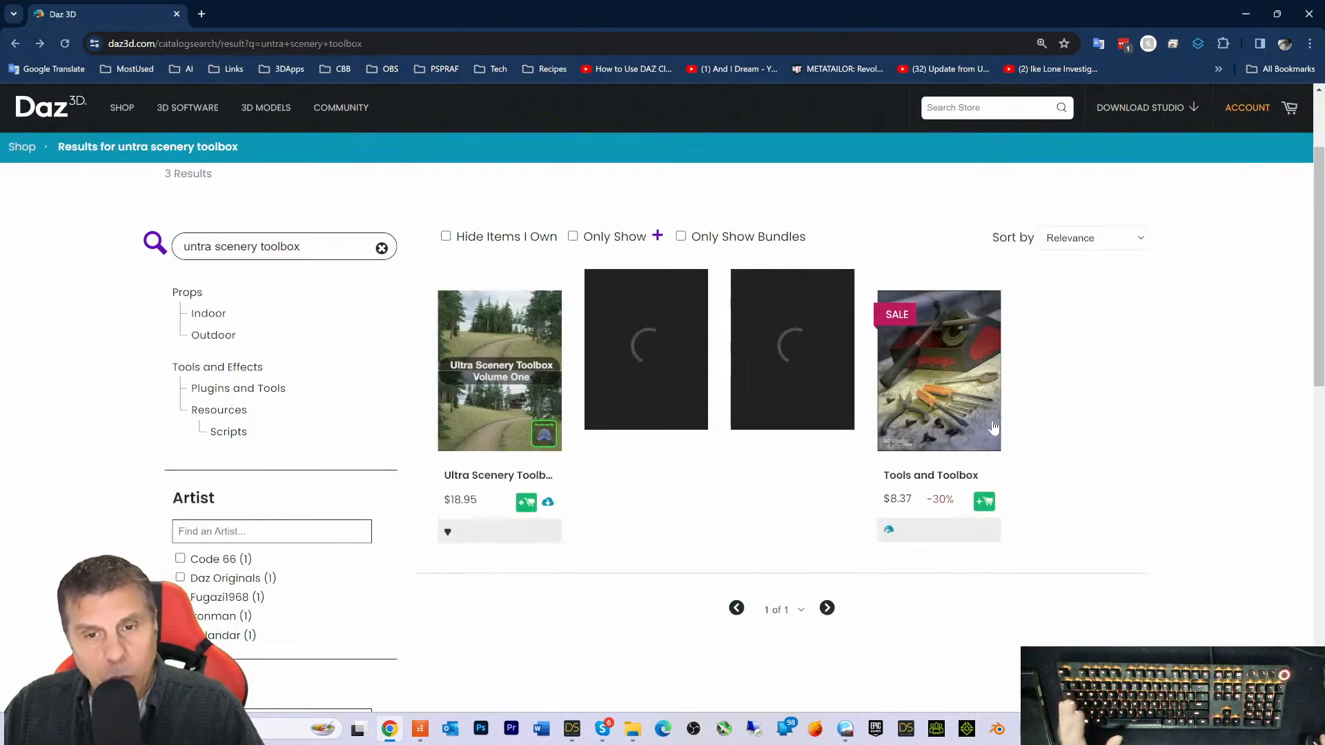
pyautogui.click(679, 351)
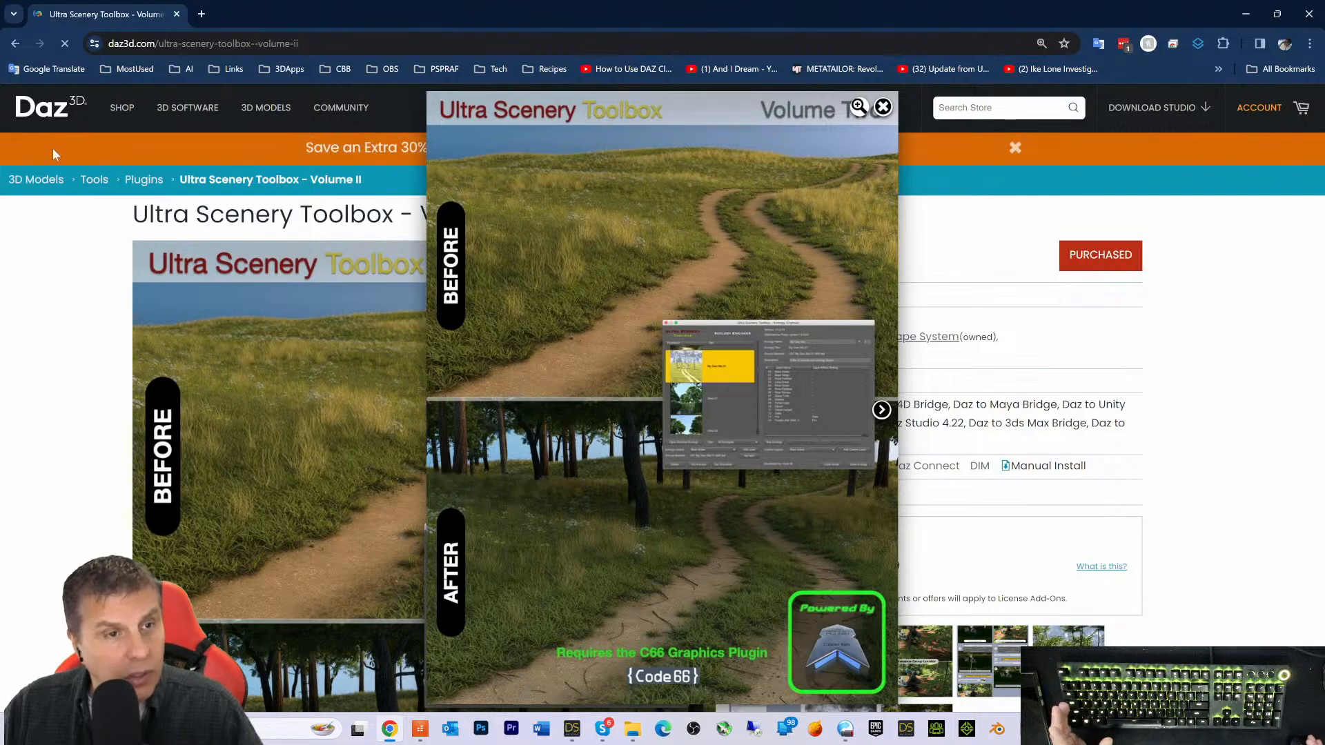
pyautogui.click(15, 44)
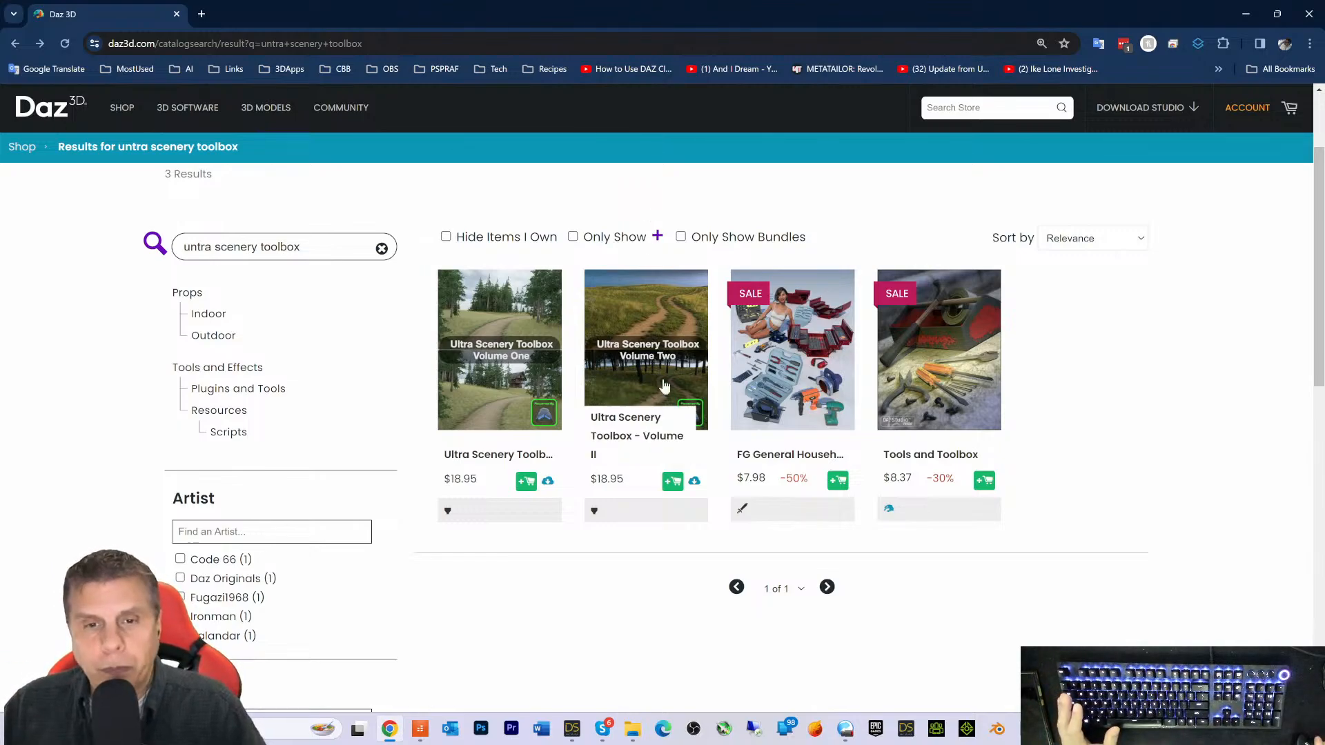
pyautogui.click(643, 354)
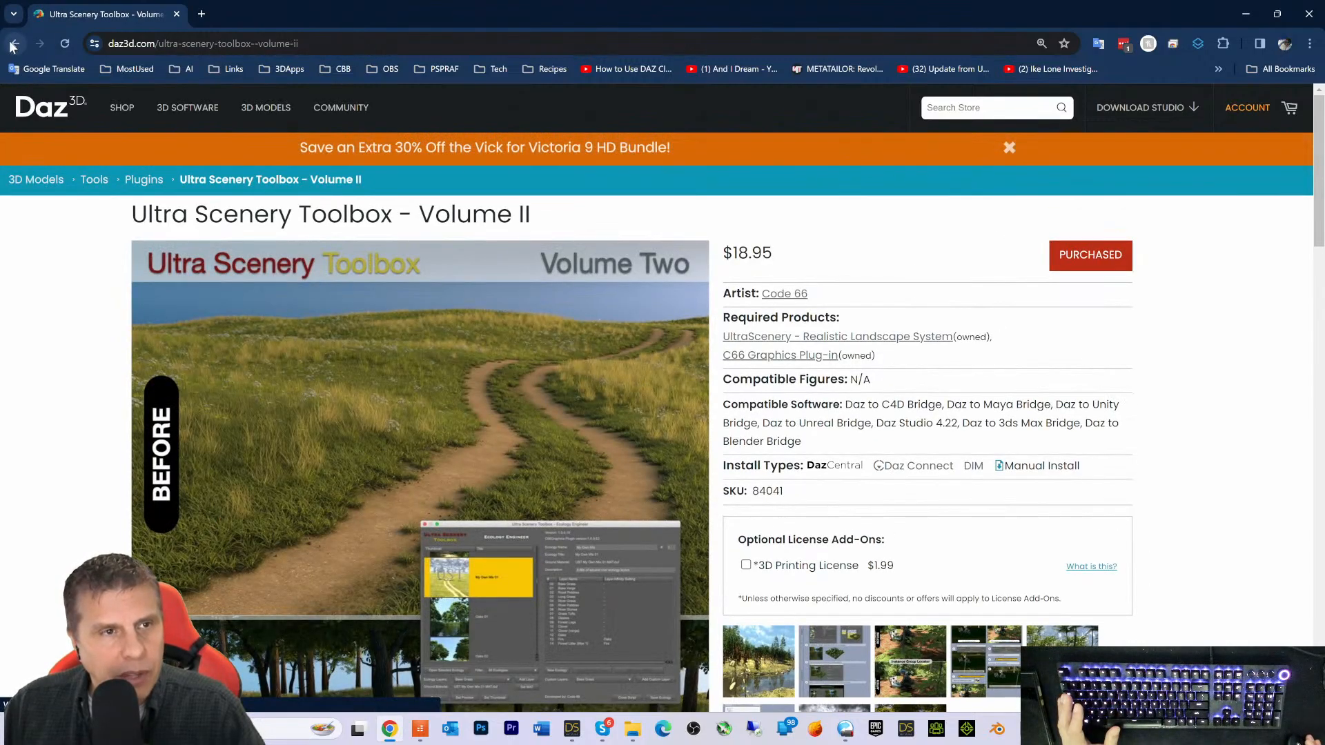
pyautogui.click(15, 43)
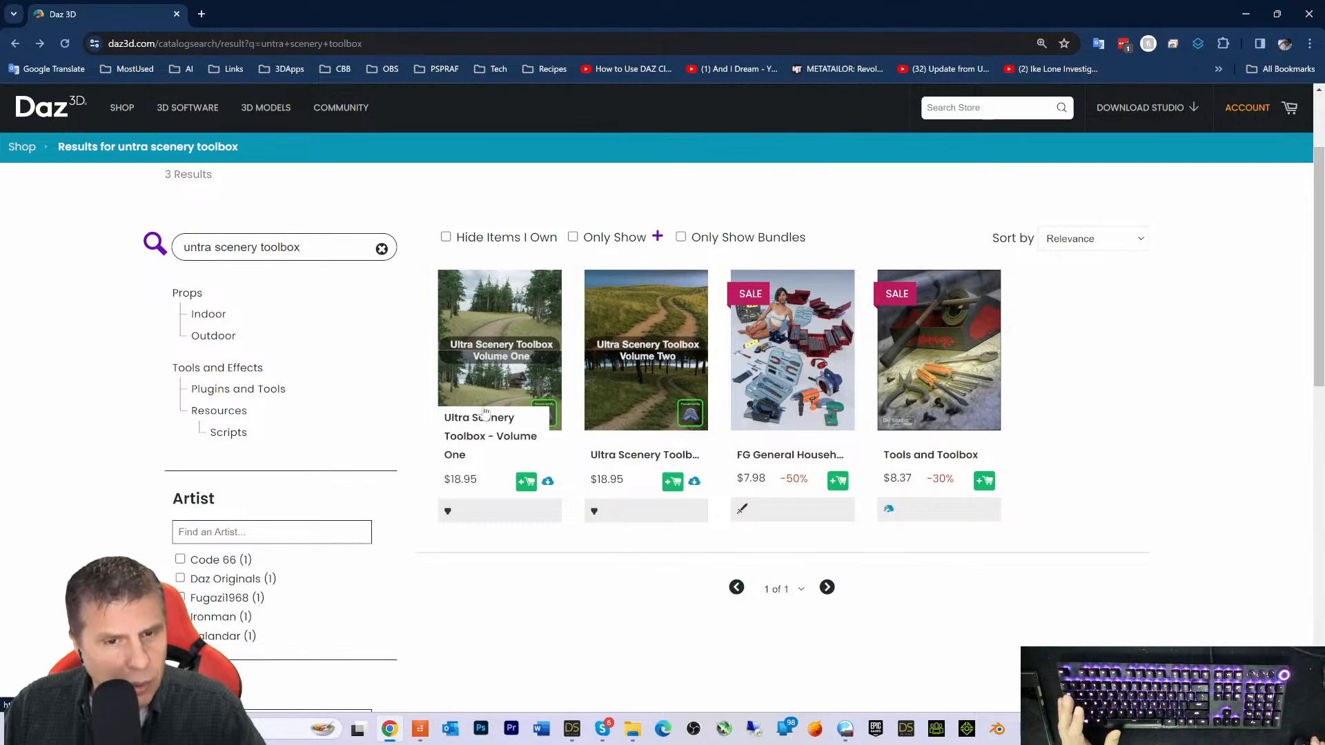
# Reopen the Volume One page and review its details, marker props and included scripts
pyautogui.click(489, 349)
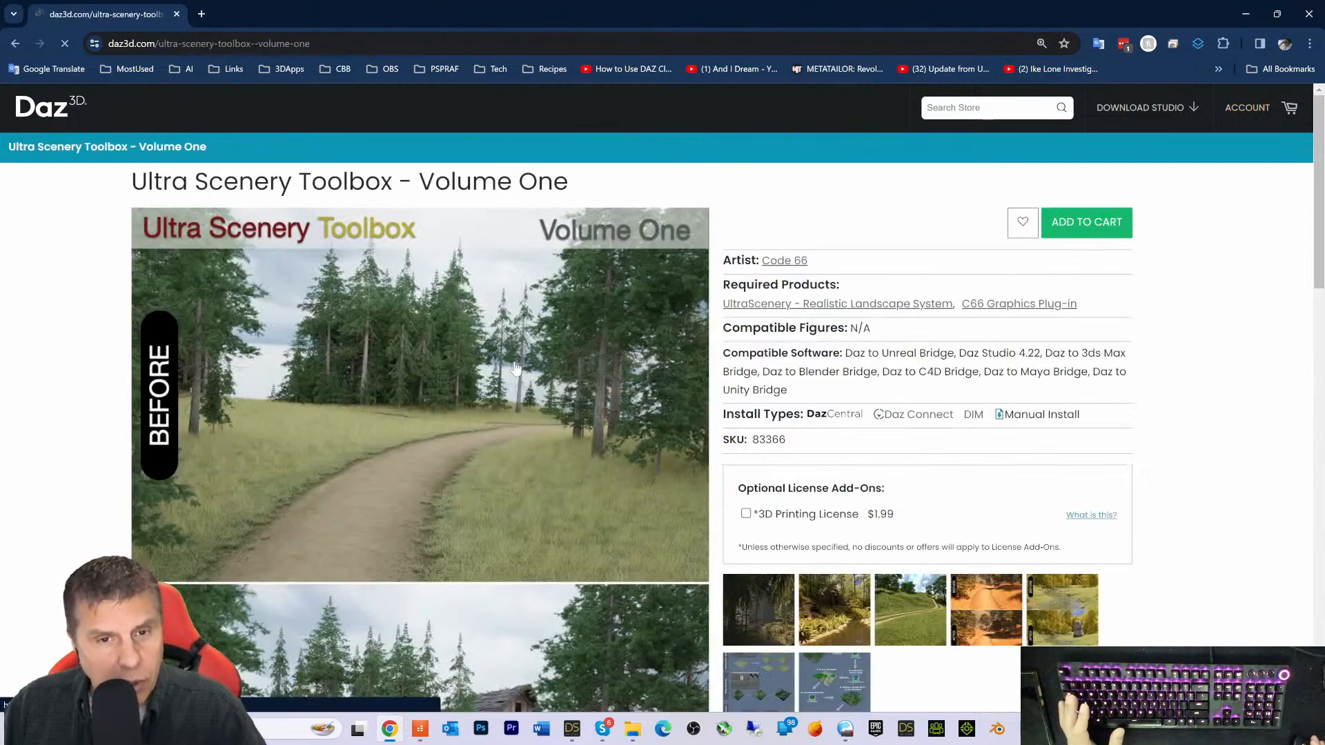
pyautogui.scroll(-6, 590, 545)
pyautogui.scroll(-6, 590, 545)
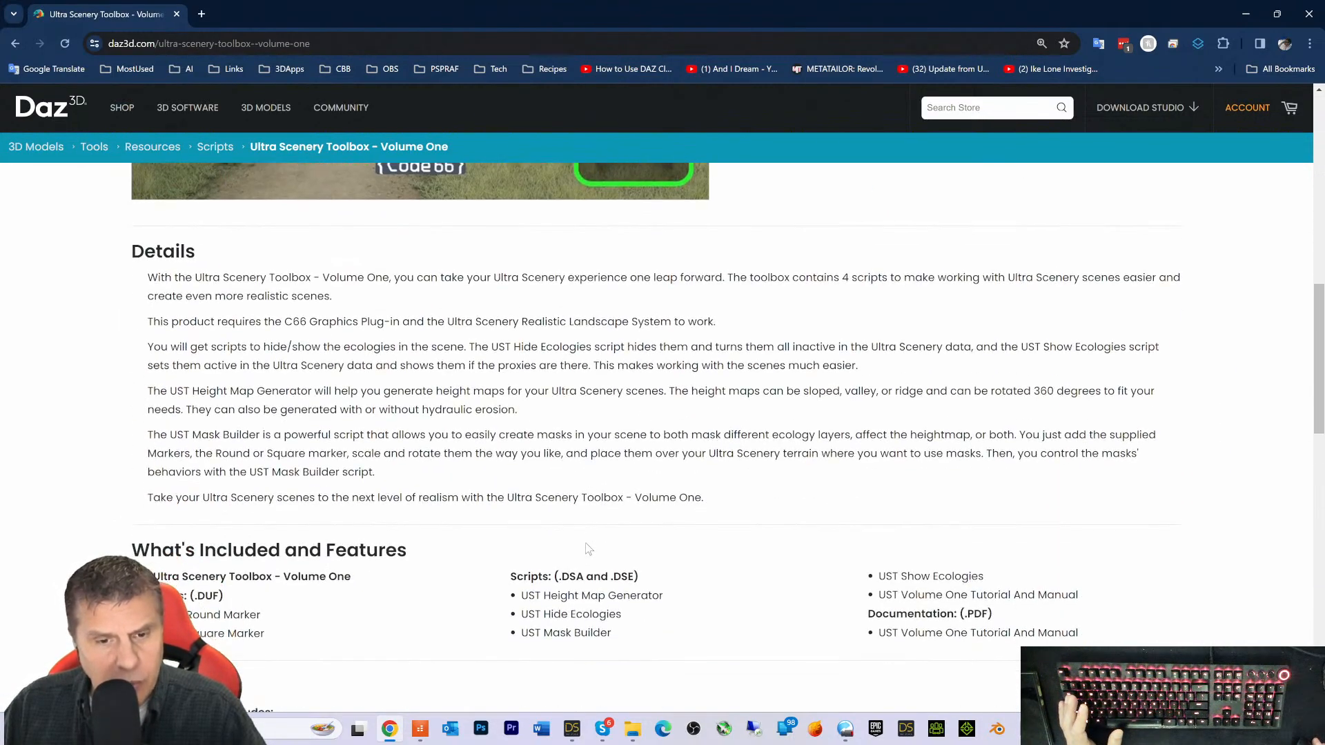
pyautogui.scroll(1, 287, 386)
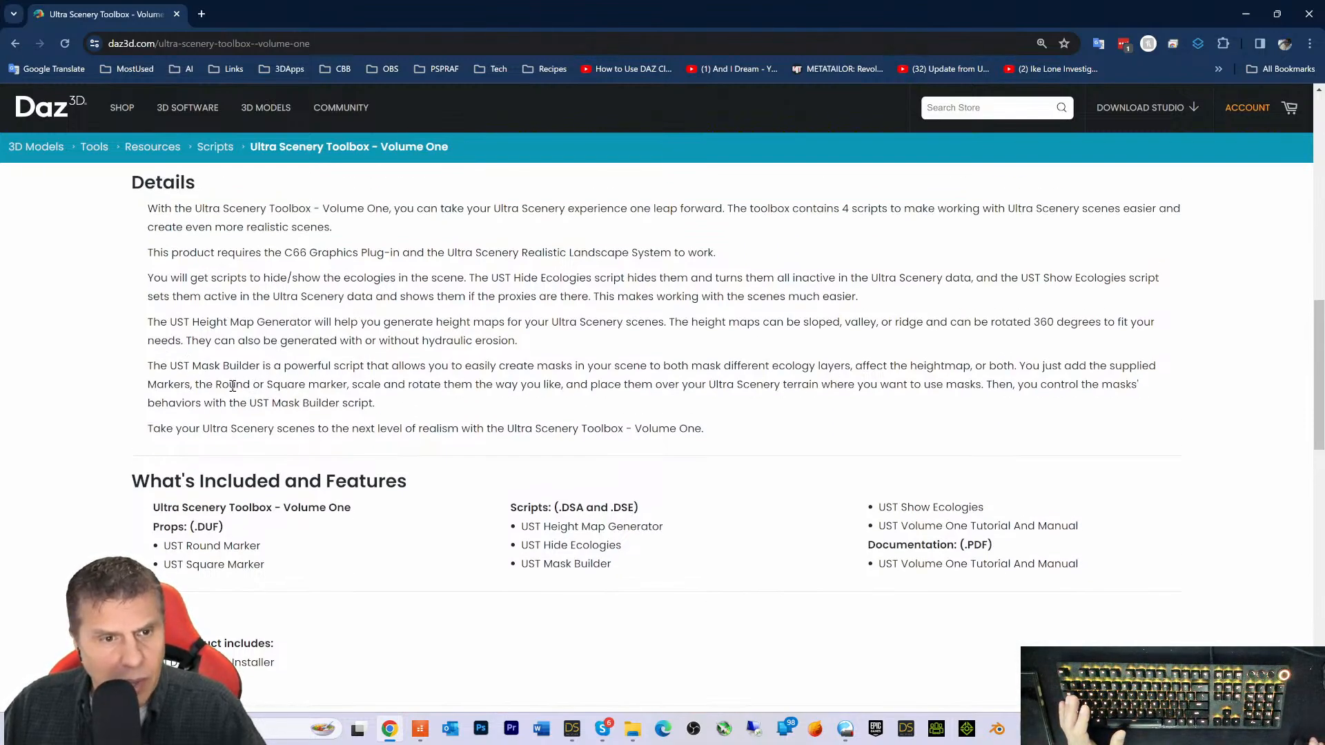
pyautogui.scroll(1, 275, 412)
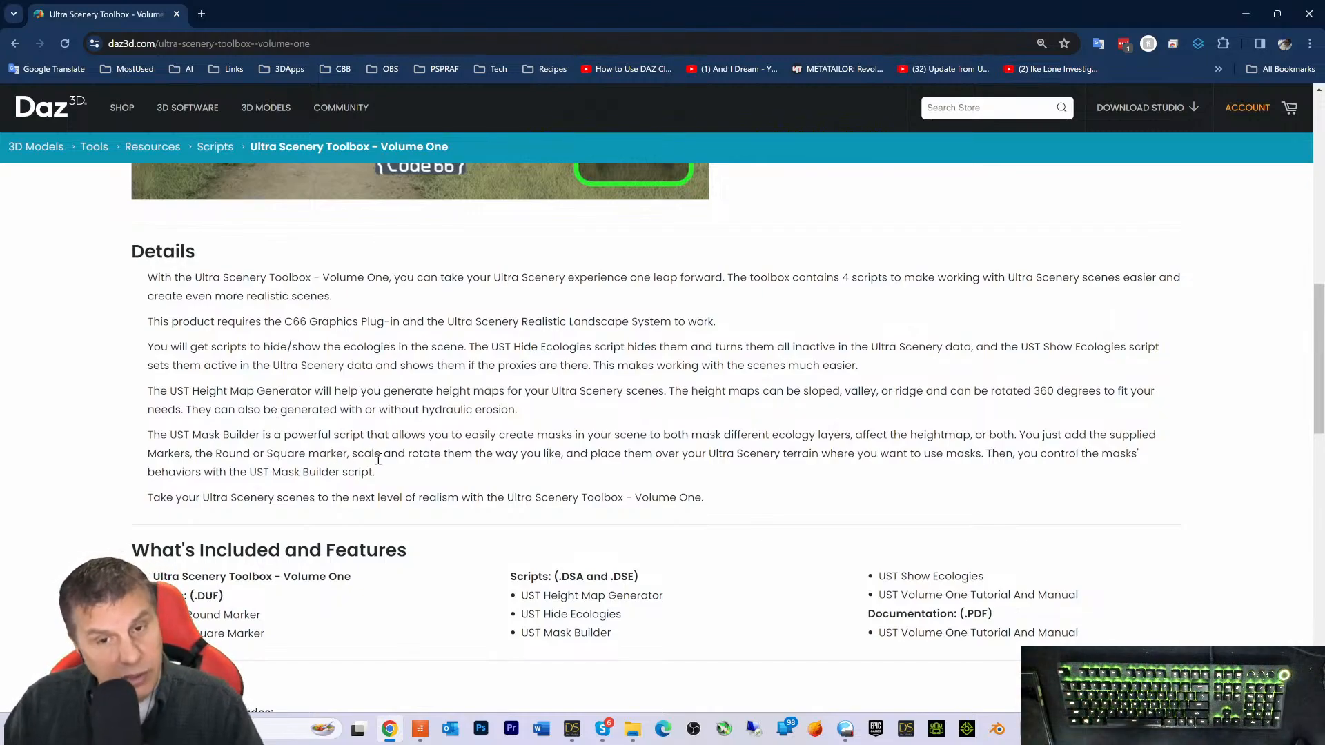
pyautogui.scroll(5, 375, 452)
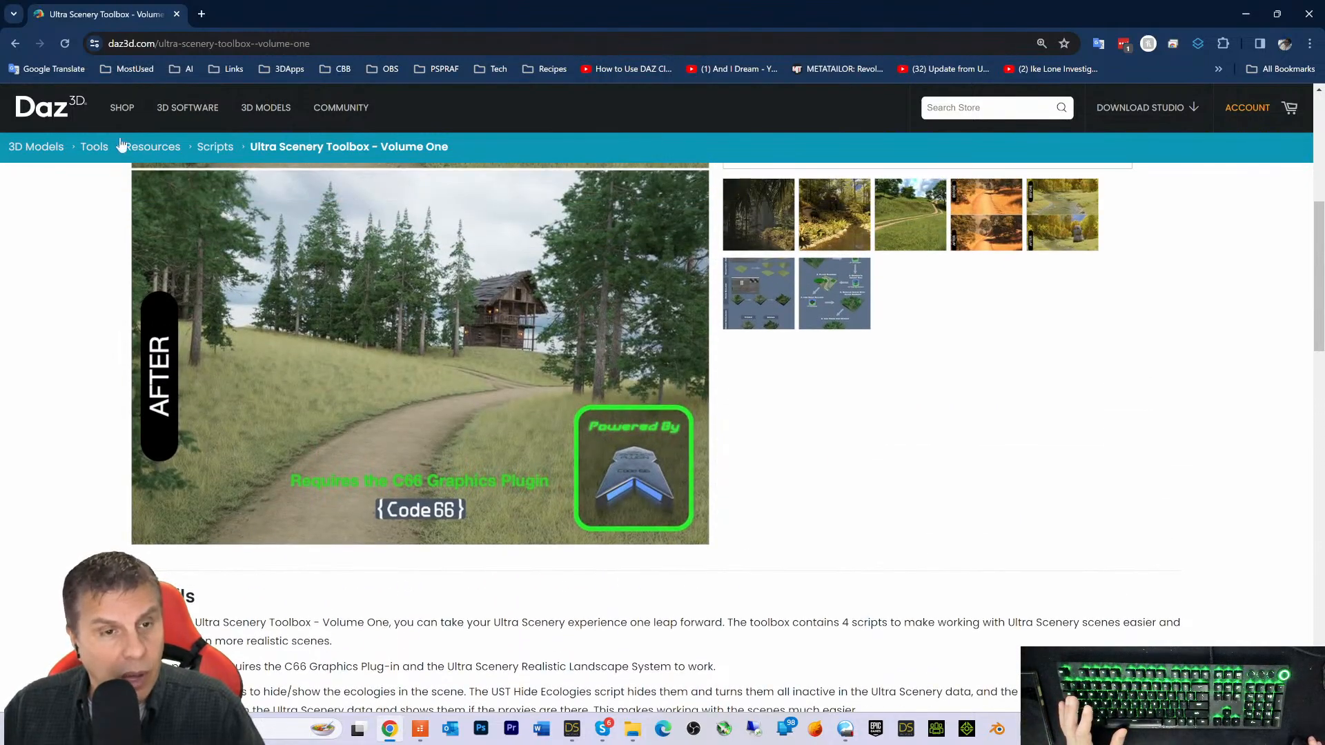
# Switch from Volume One back to the Volume II page through the search results, and review its previews, details and included scripts
pyautogui.click(15, 44)
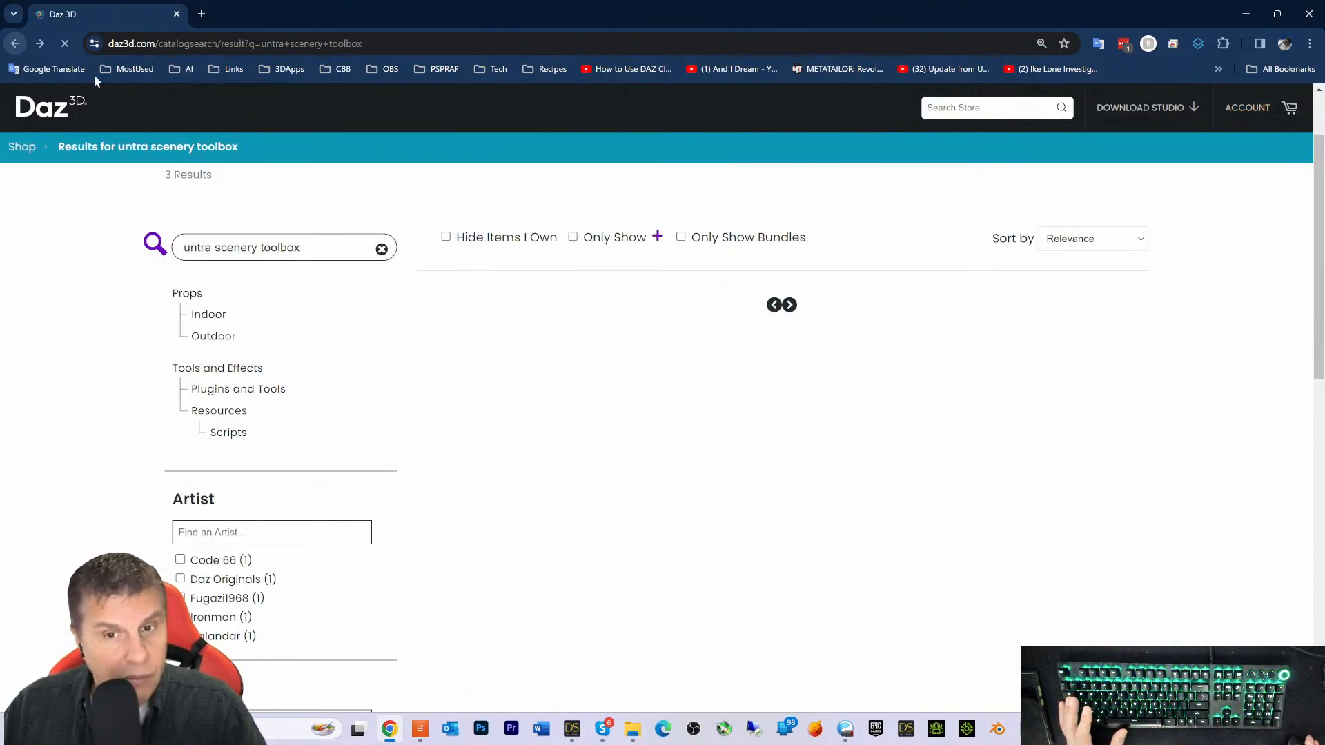
pyautogui.click(630, 359)
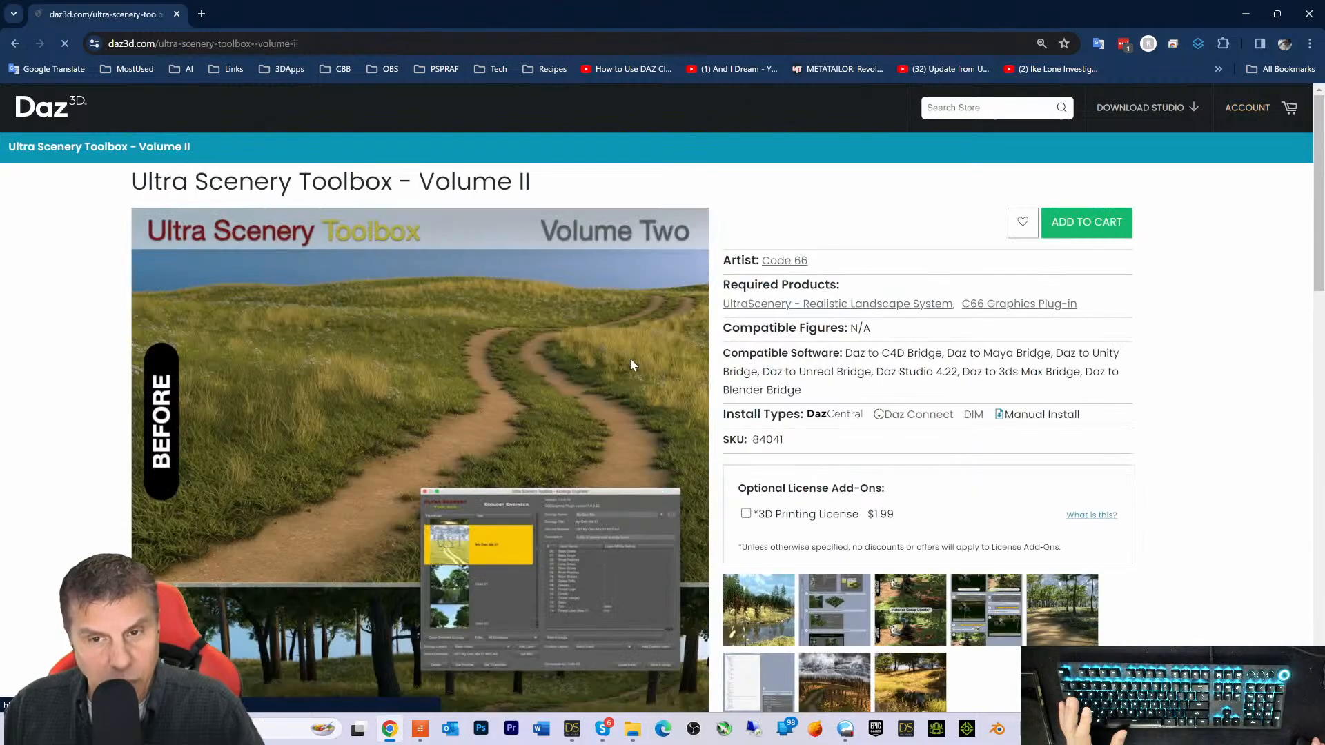
pyautogui.scroll(-5, 690, 400)
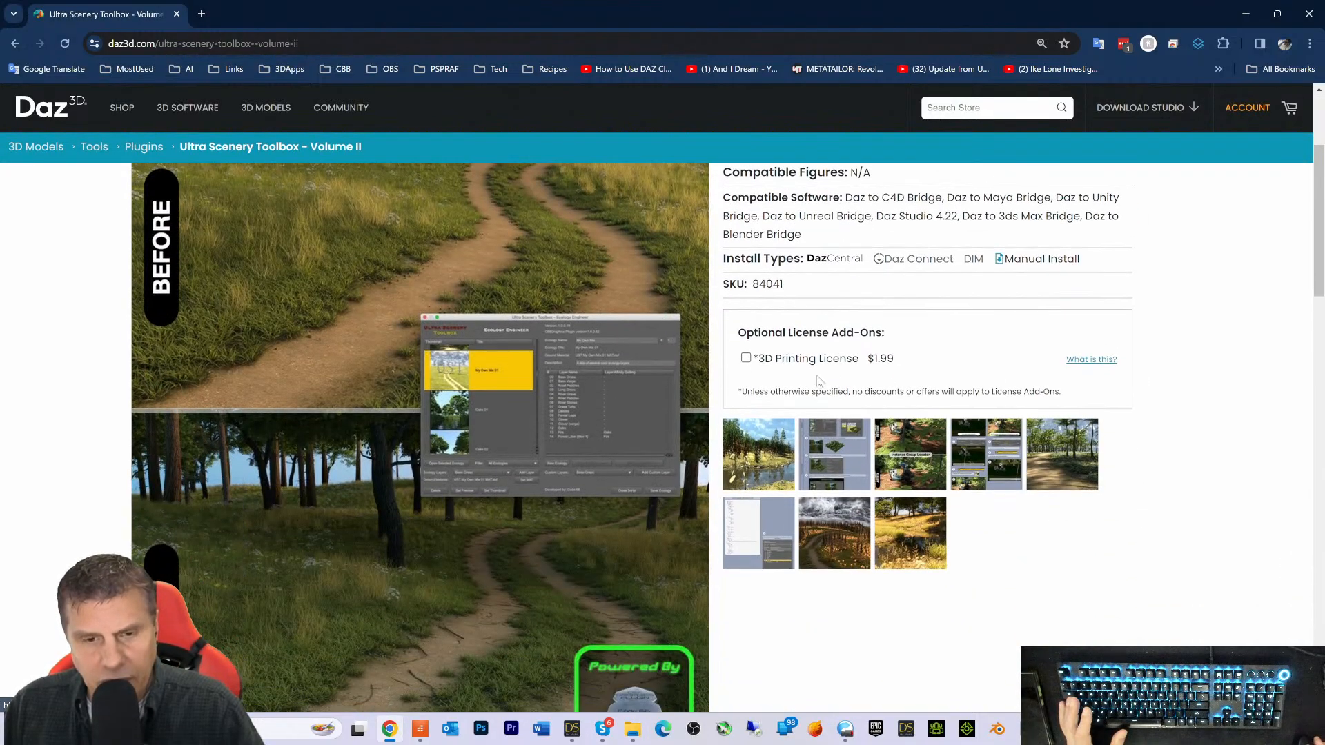
pyautogui.scroll(-5, 724, 431)
pyautogui.scroll(10, 723, 429)
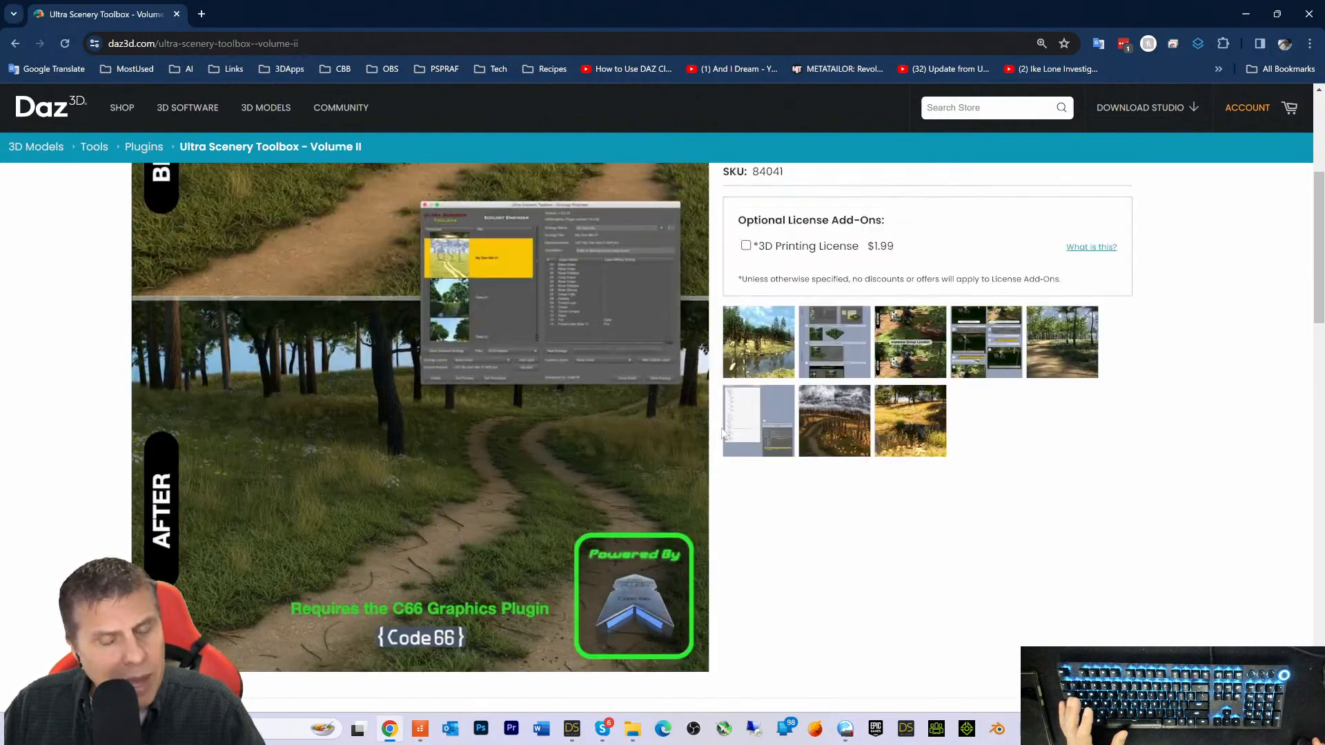
pyautogui.scroll(1, 683, 424)
pyautogui.scroll(-3, 828, 373)
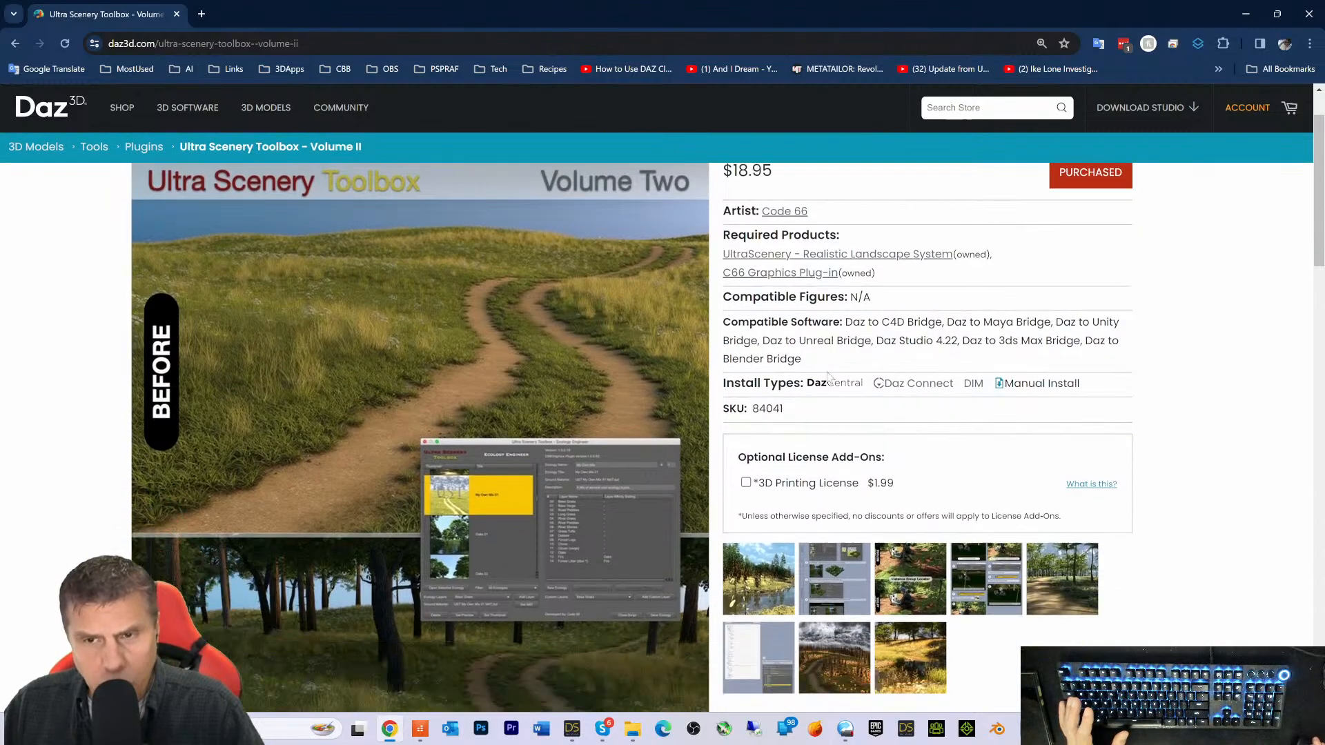
pyautogui.scroll(-9, 811, 389)
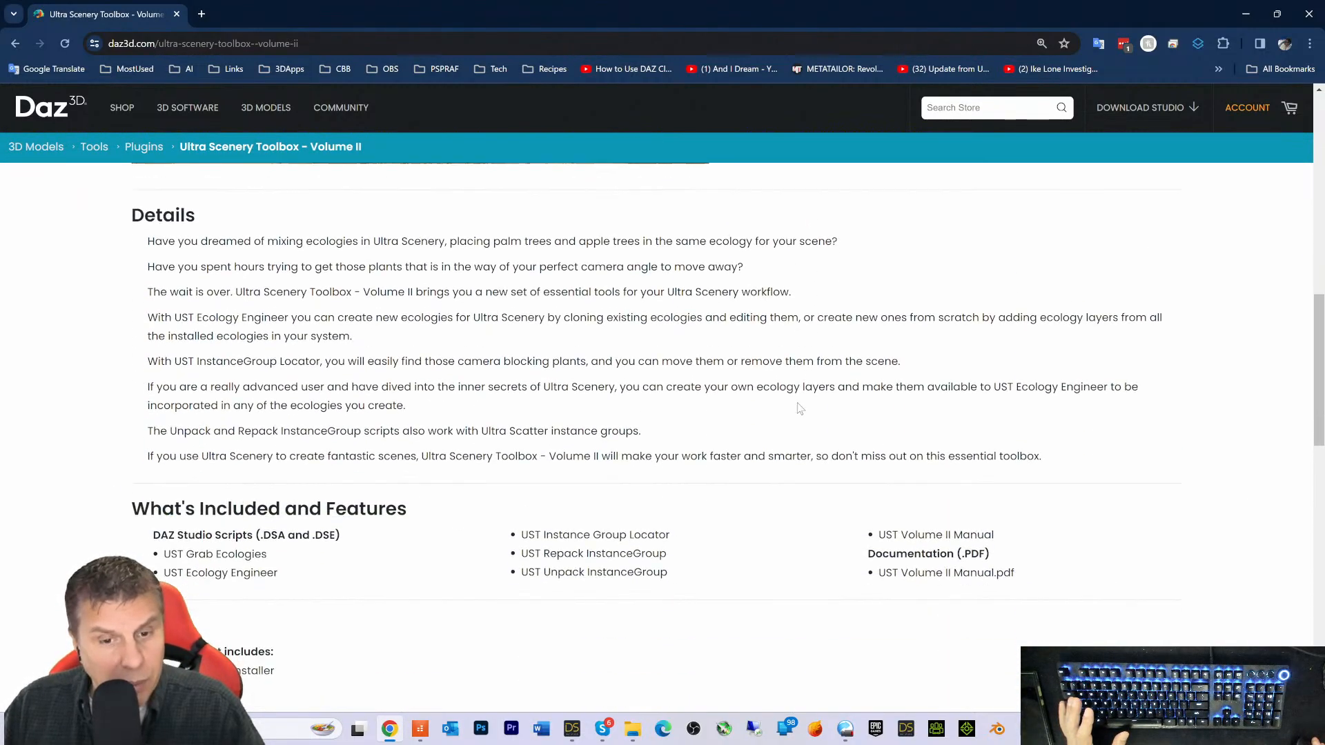
# Review Volume II's before-and-after artwork, required products, preview thumbnails, and descriptions of the Ecology Engineer and InstanceGroup scripts
pyautogui.scroll(10, 630, 459)
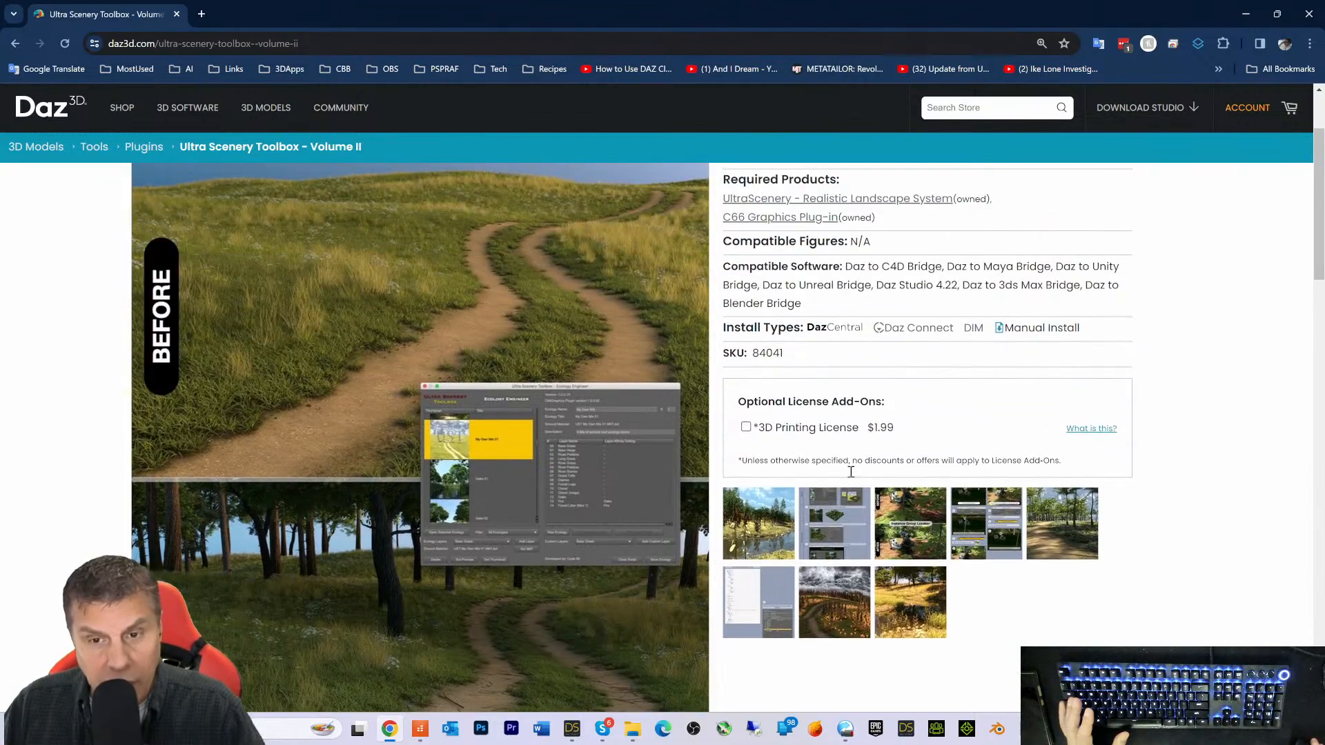
pyautogui.scroll(2, 437, 345)
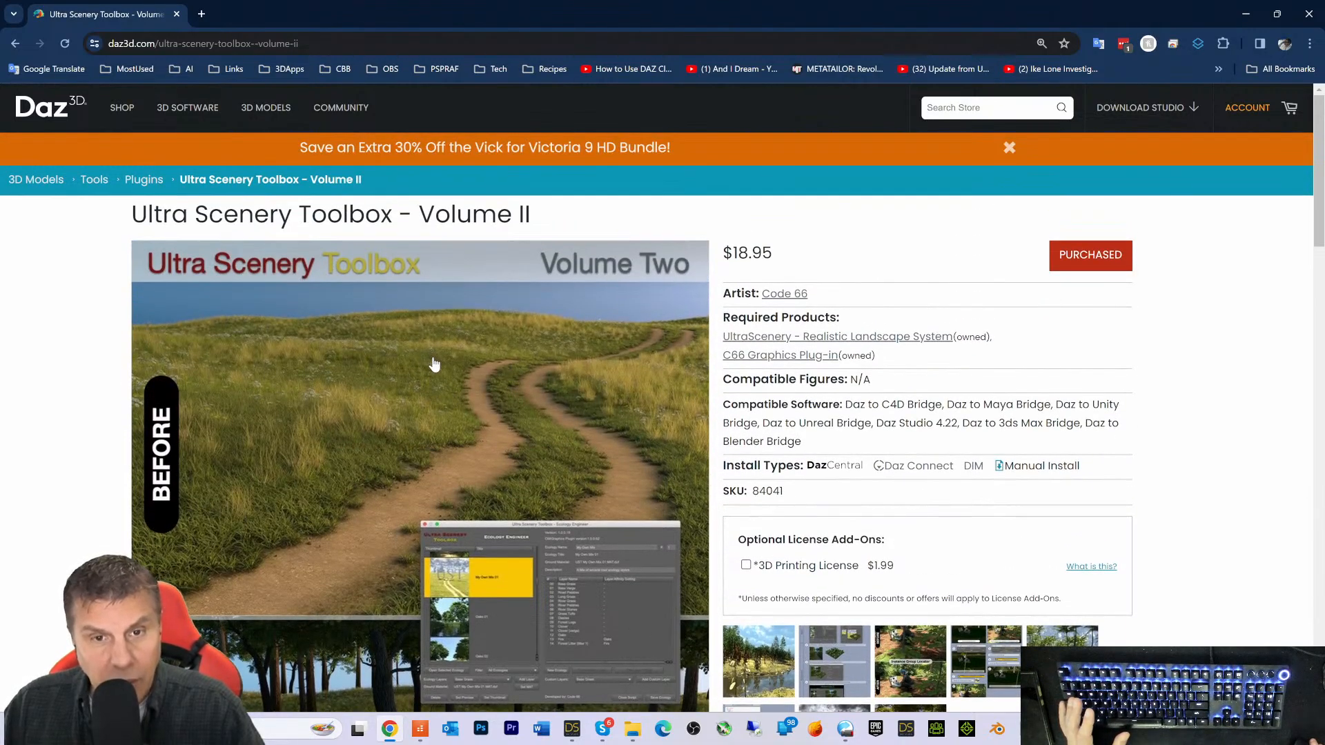
pyautogui.scroll(-3, 433, 359)
pyautogui.scroll(-3, 437, 337)
pyautogui.scroll(-3, 660, 425)
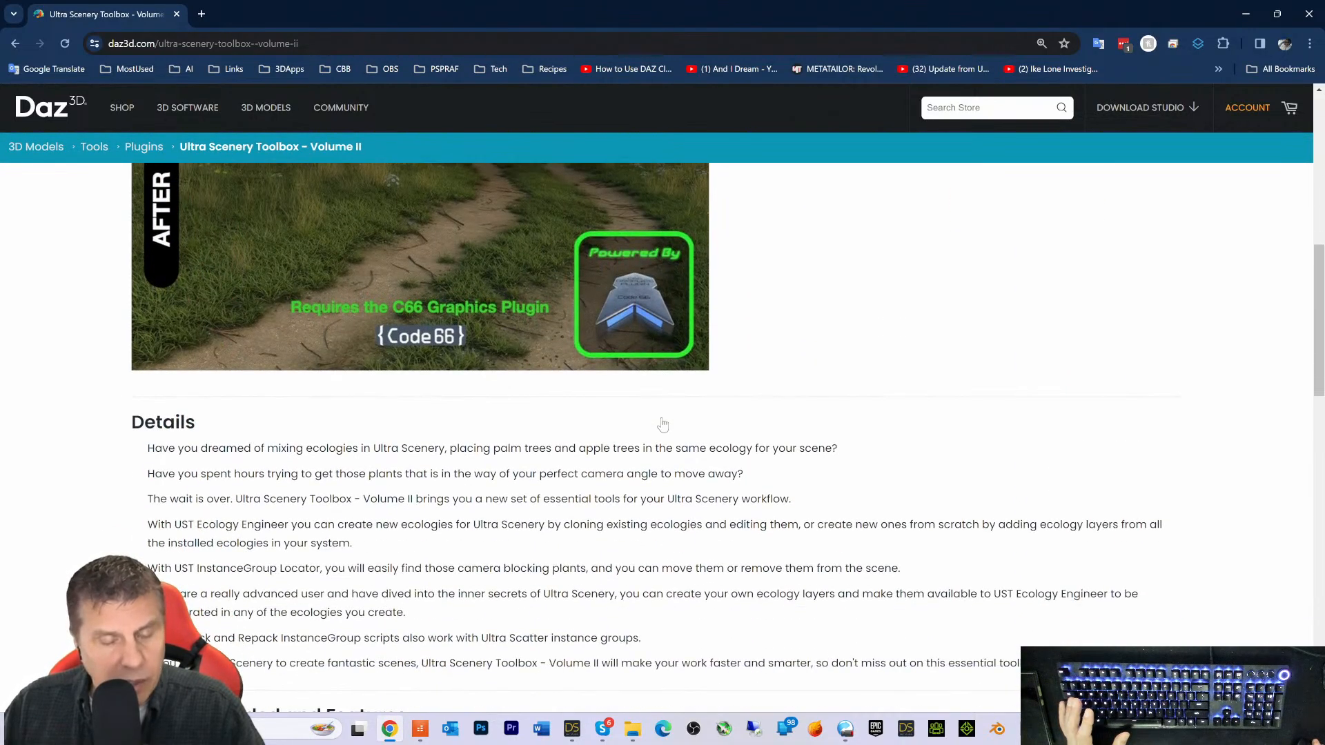
pyautogui.scroll(4, 759, 379)
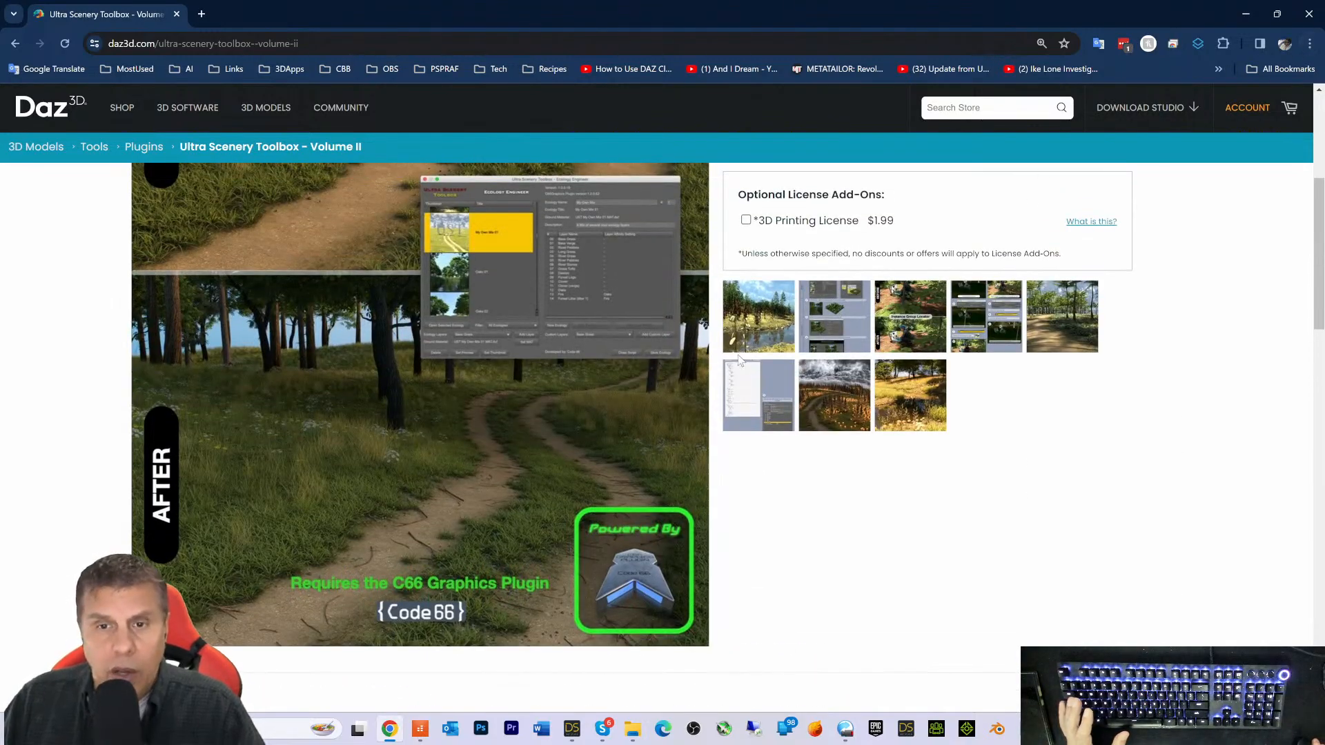
pyautogui.scroll(-2, 713, 337)
pyautogui.scroll(-3, 713, 336)
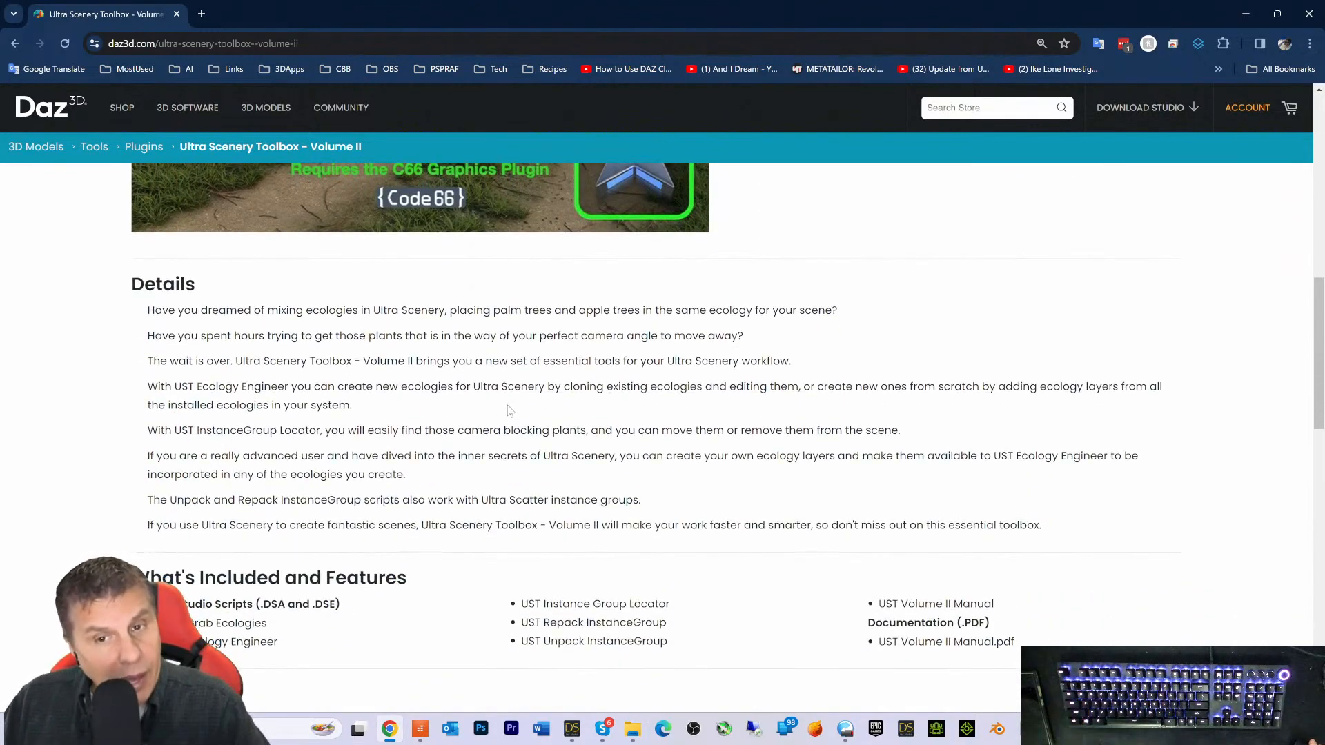
pyautogui.scroll(6, 518, 406)
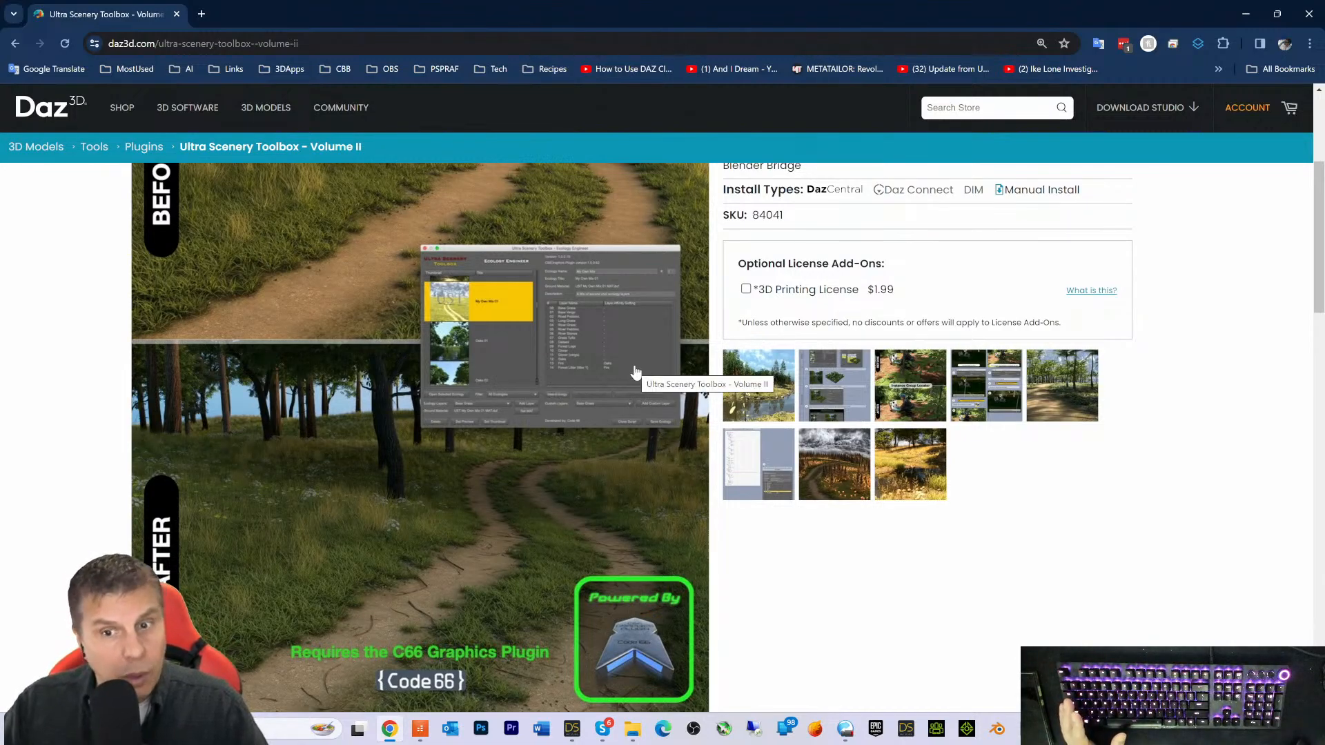
# View Volume II's candle-lined path and golden pond preview images at full size, and close the image viewer
pyautogui.click(830, 441)
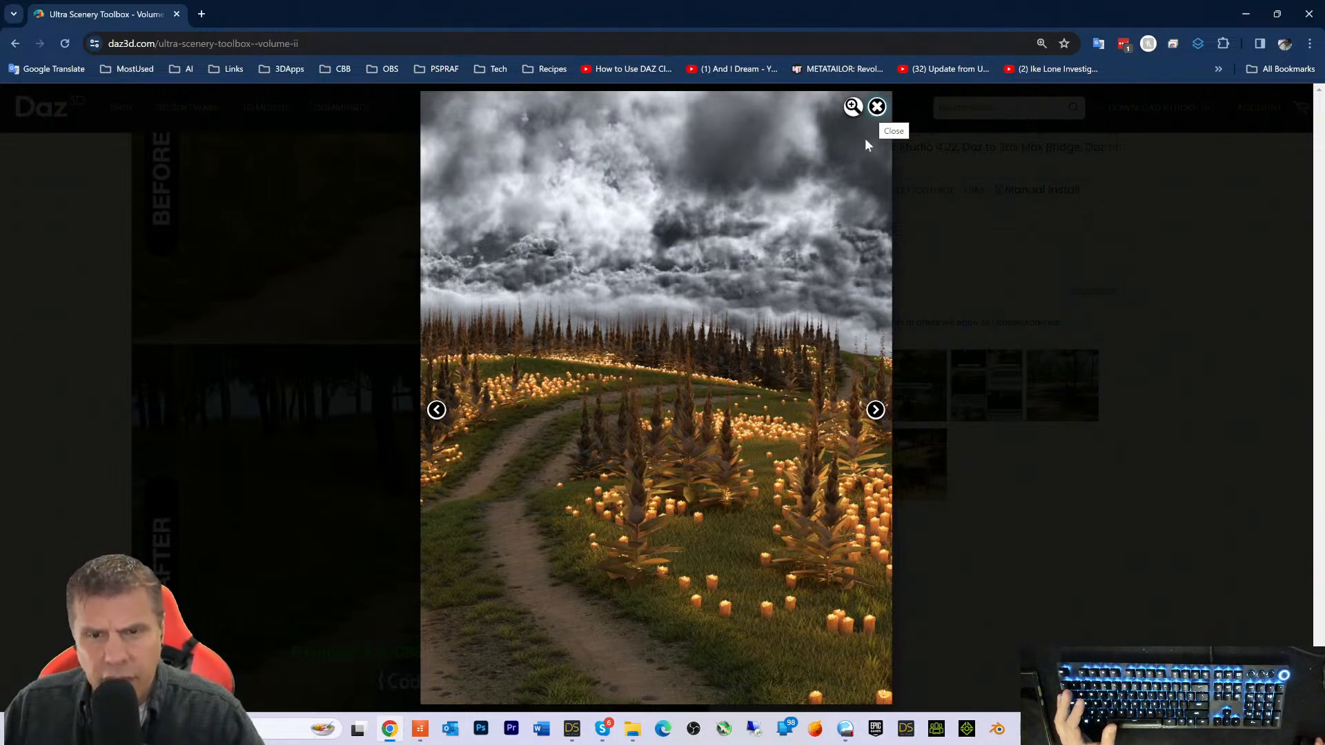
pyautogui.click(876, 410)
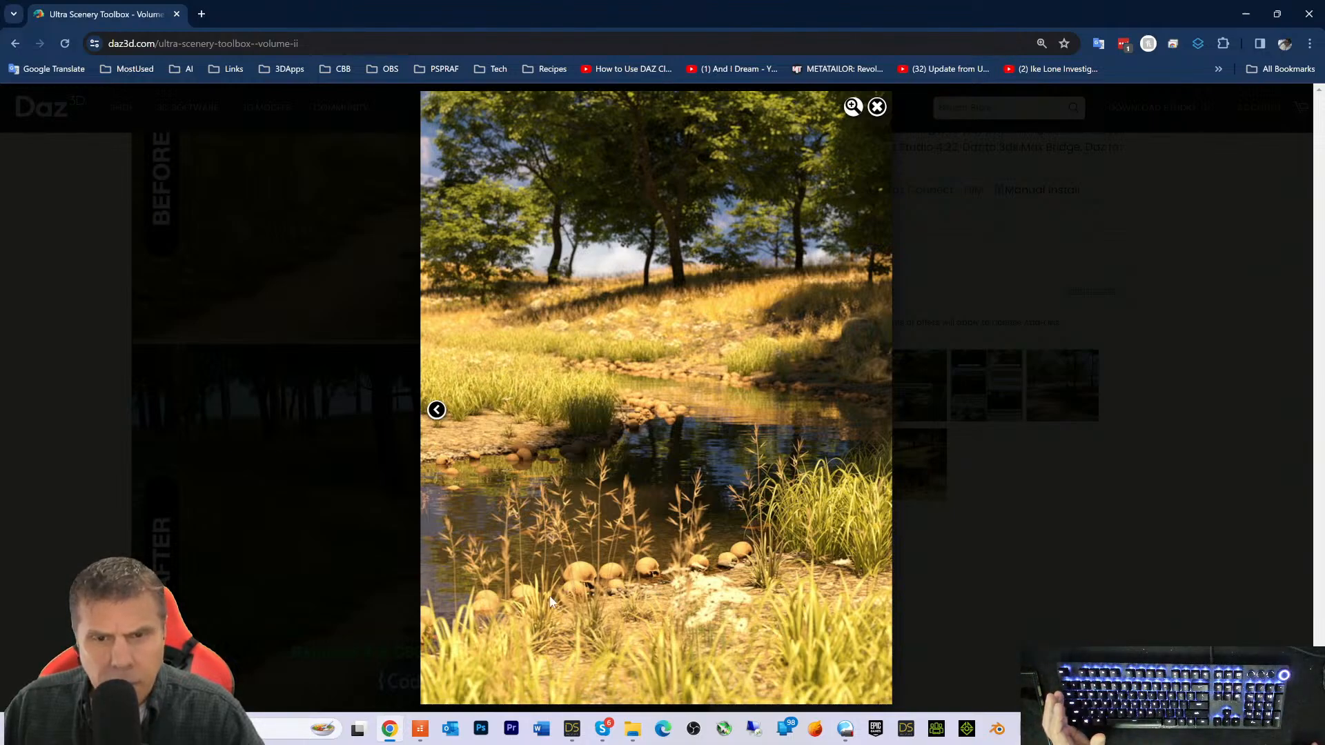
pyautogui.click(875, 107)
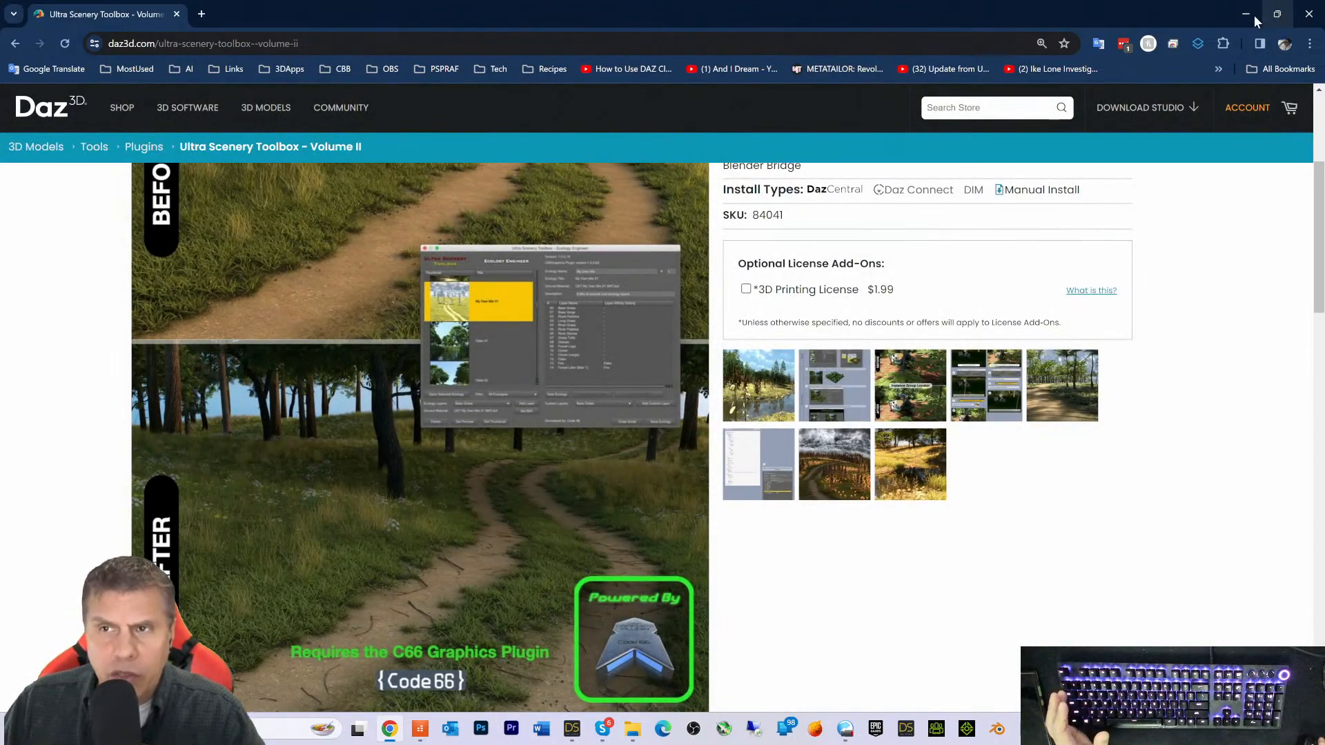
# Switch to DAZ Studio and examine the Volume II Unpack InstanceGroup, Instance Group Locator and Repack InstanceGroup scripts
pyautogui.click(1253, 15)
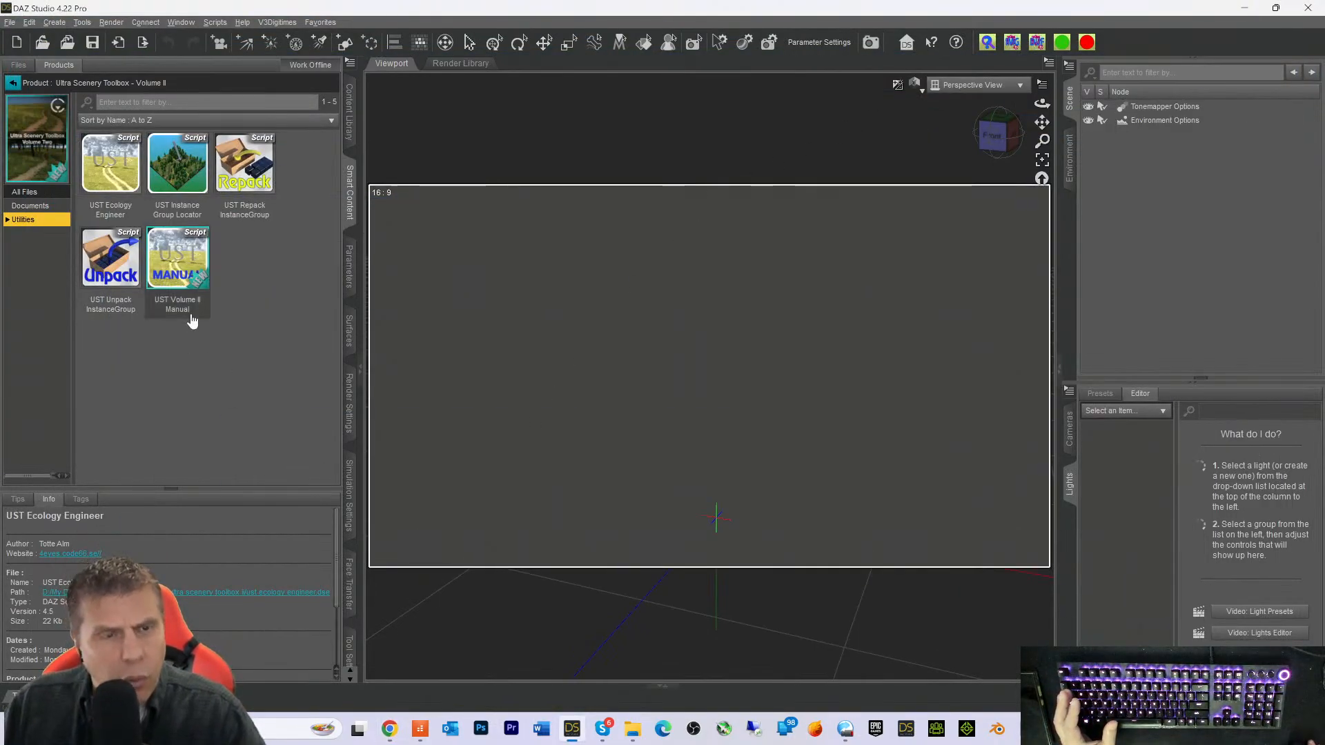
pyautogui.click(260, 322)
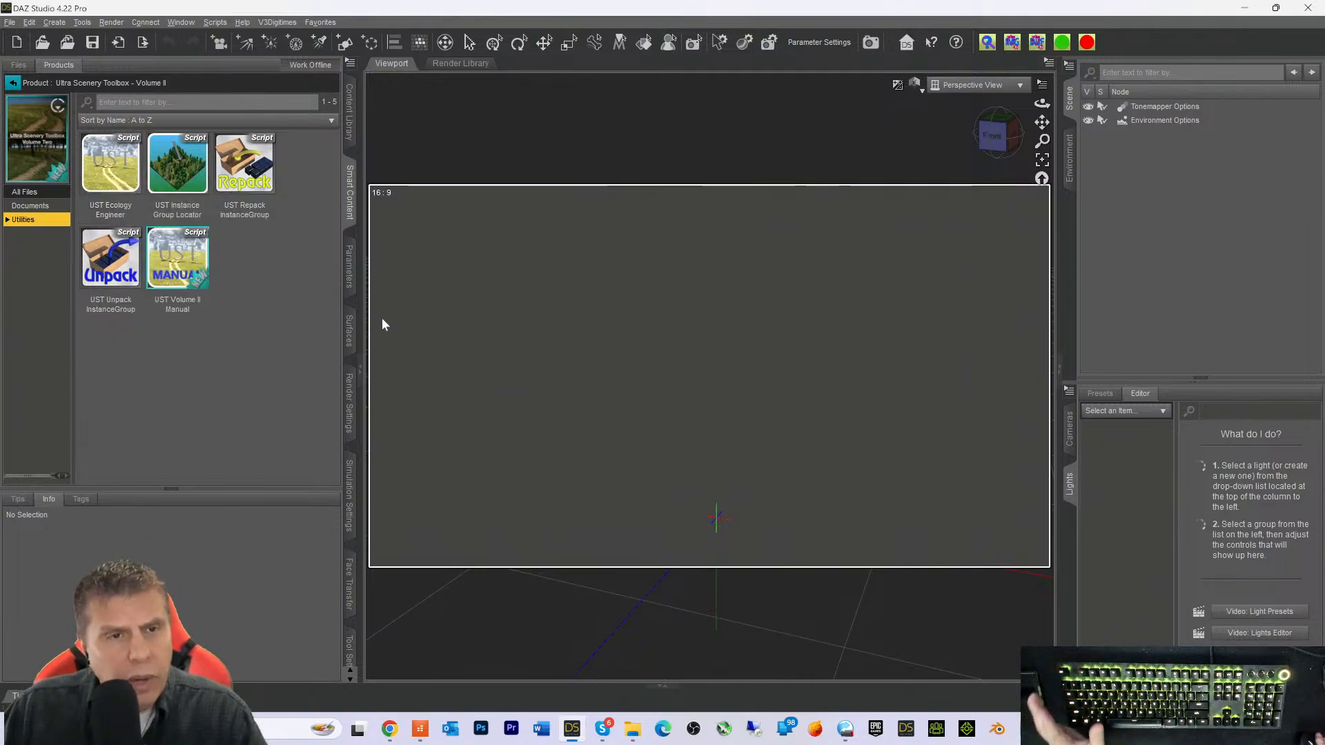
pyautogui.moveTo(140, 268)
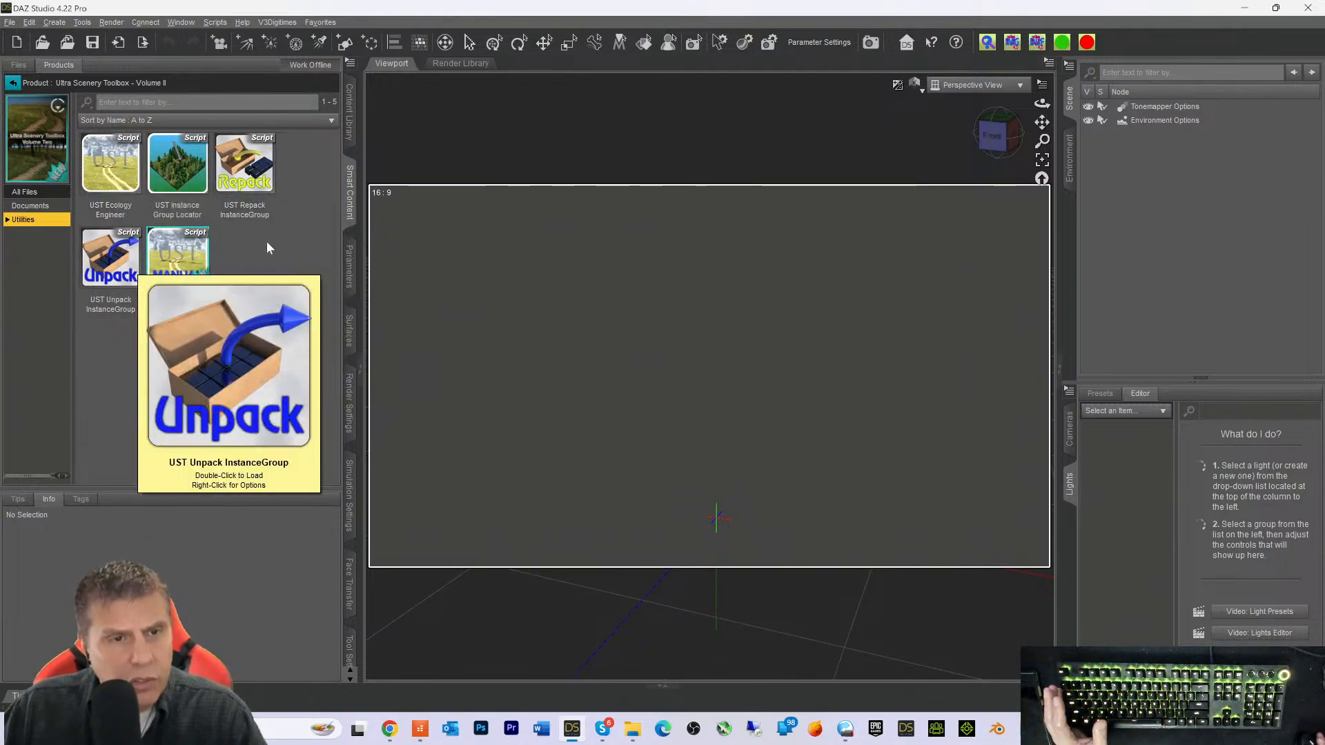
pyautogui.moveTo(188, 182)
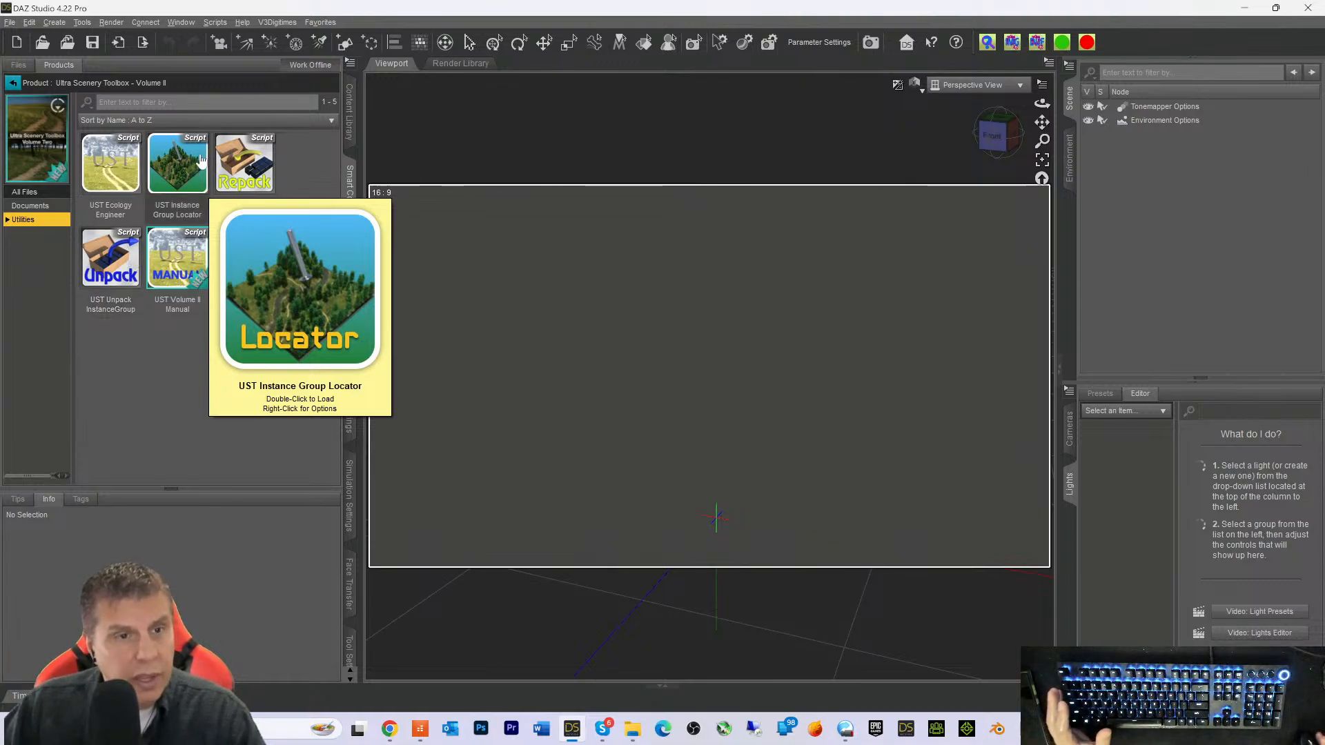
pyautogui.moveTo(257, 163)
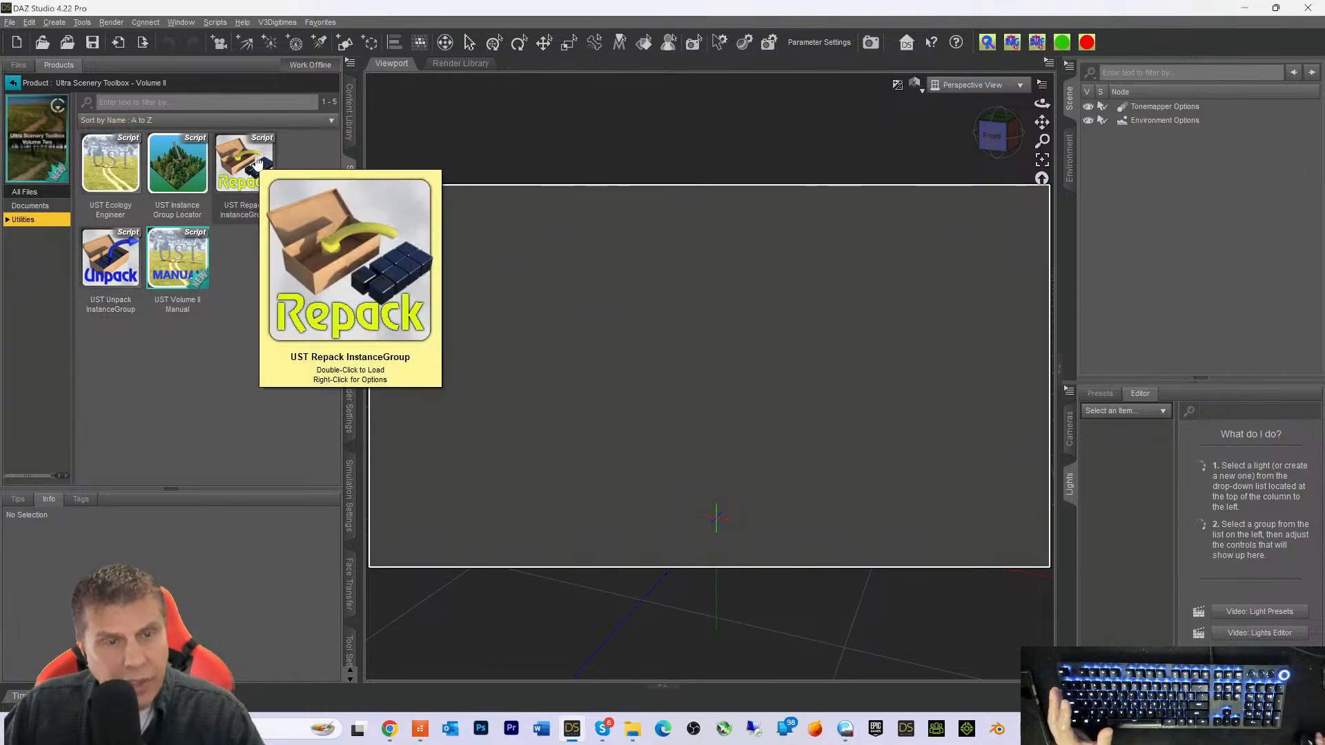
pyautogui.moveTo(100, 266)
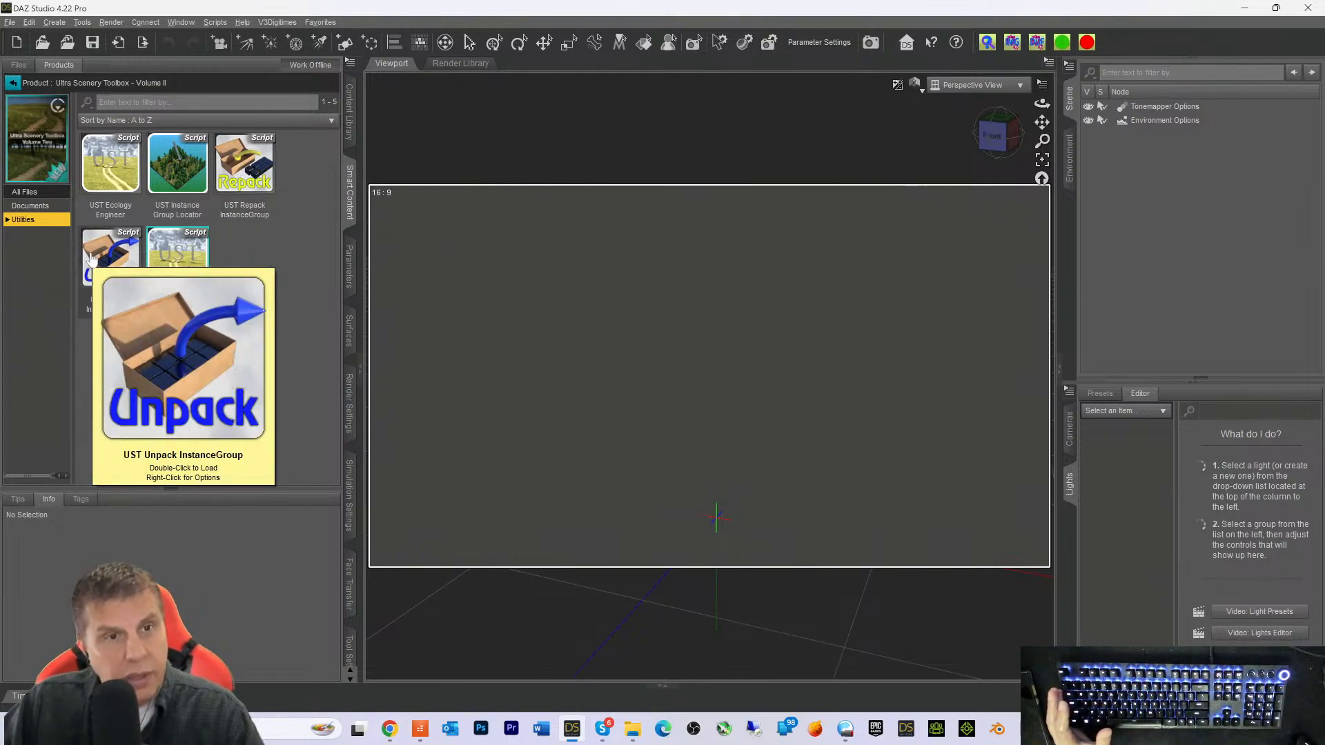
pyautogui.click(231, 171)
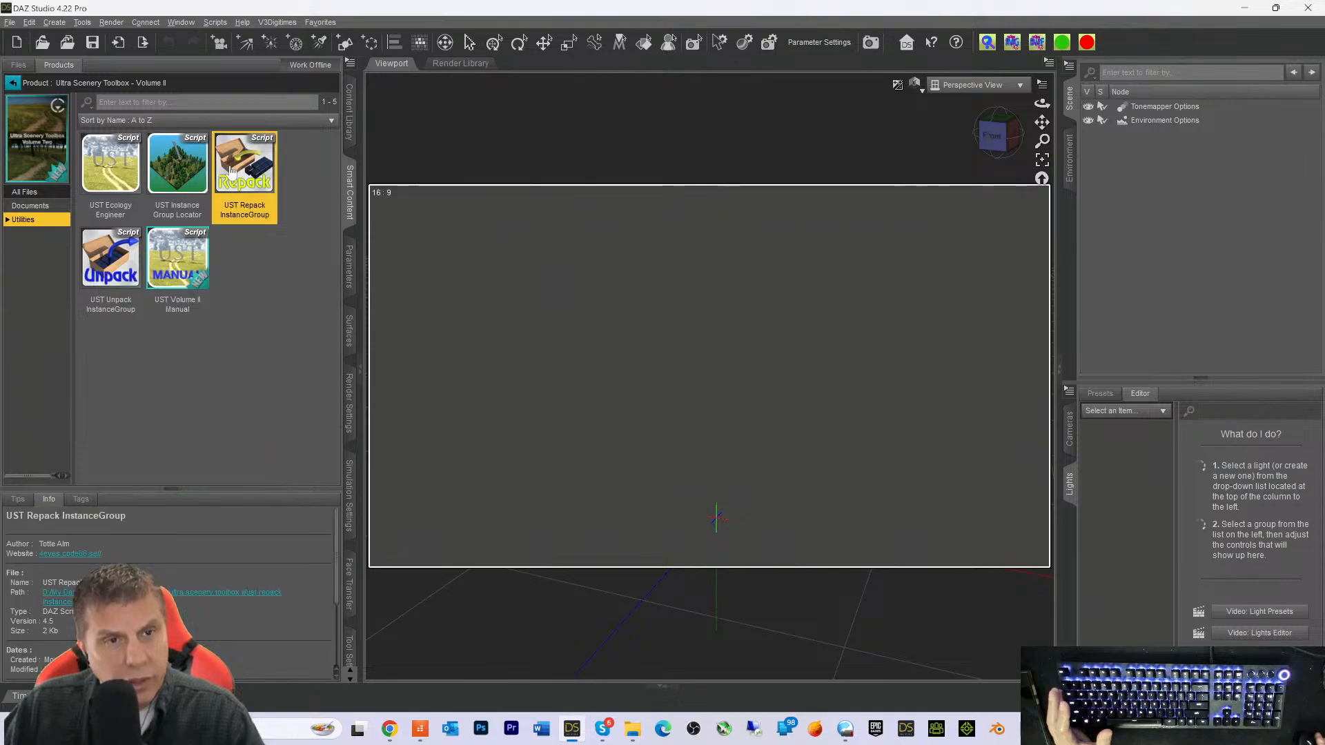
pyautogui.moveTo(231, 171)
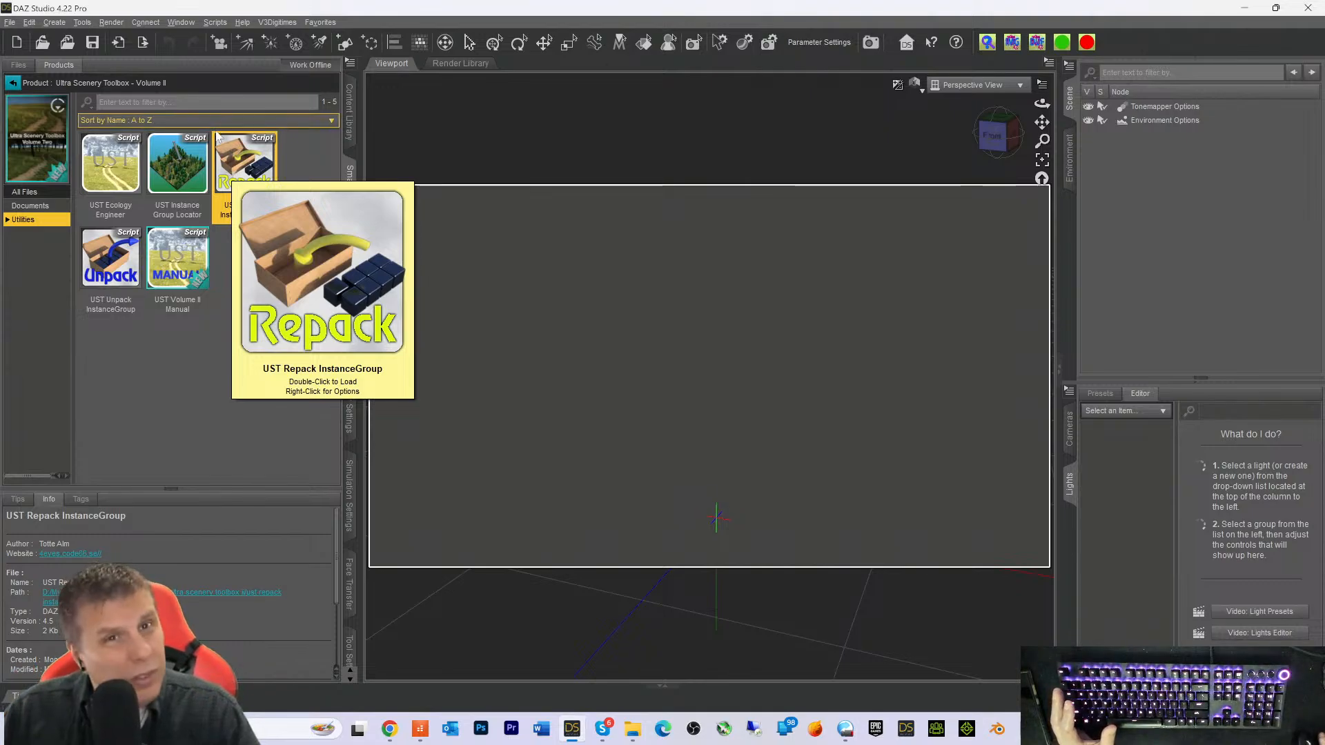
pyautogui.moveTo(220, 143)
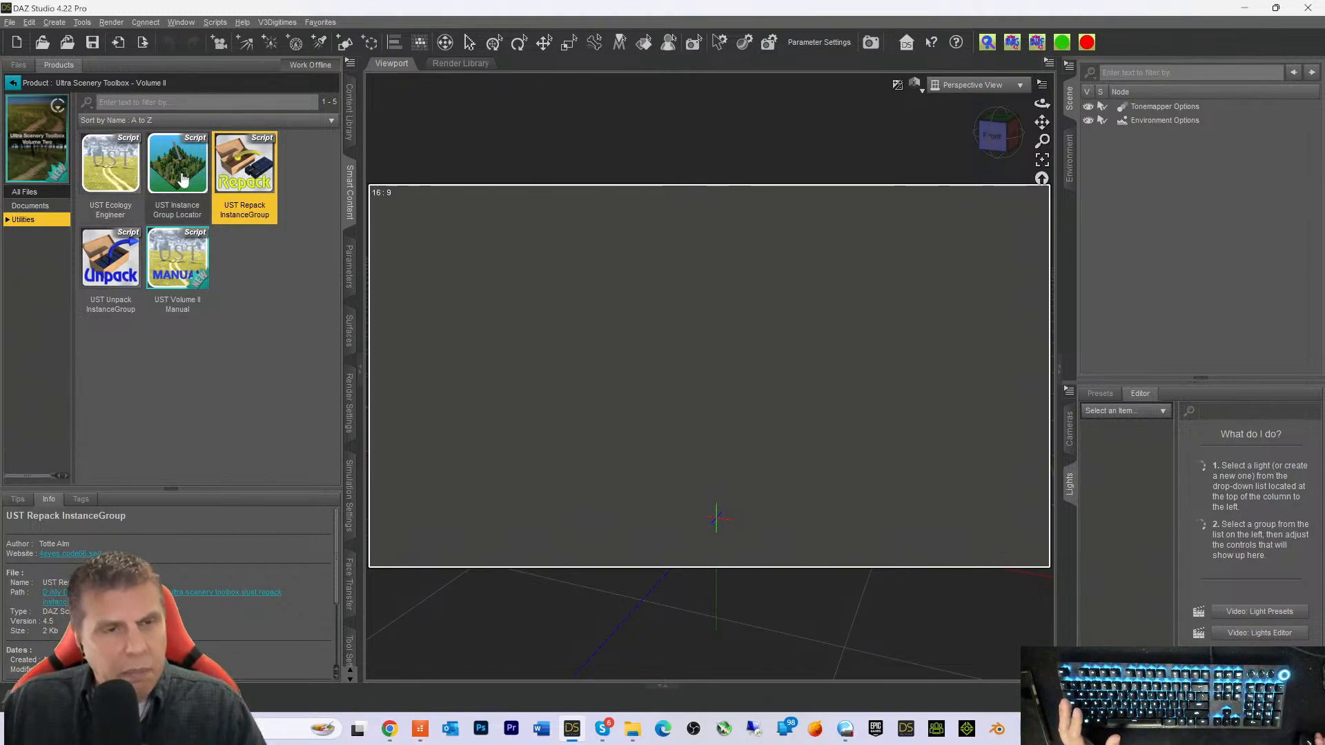
pyautogui.moveTo(102, 198)
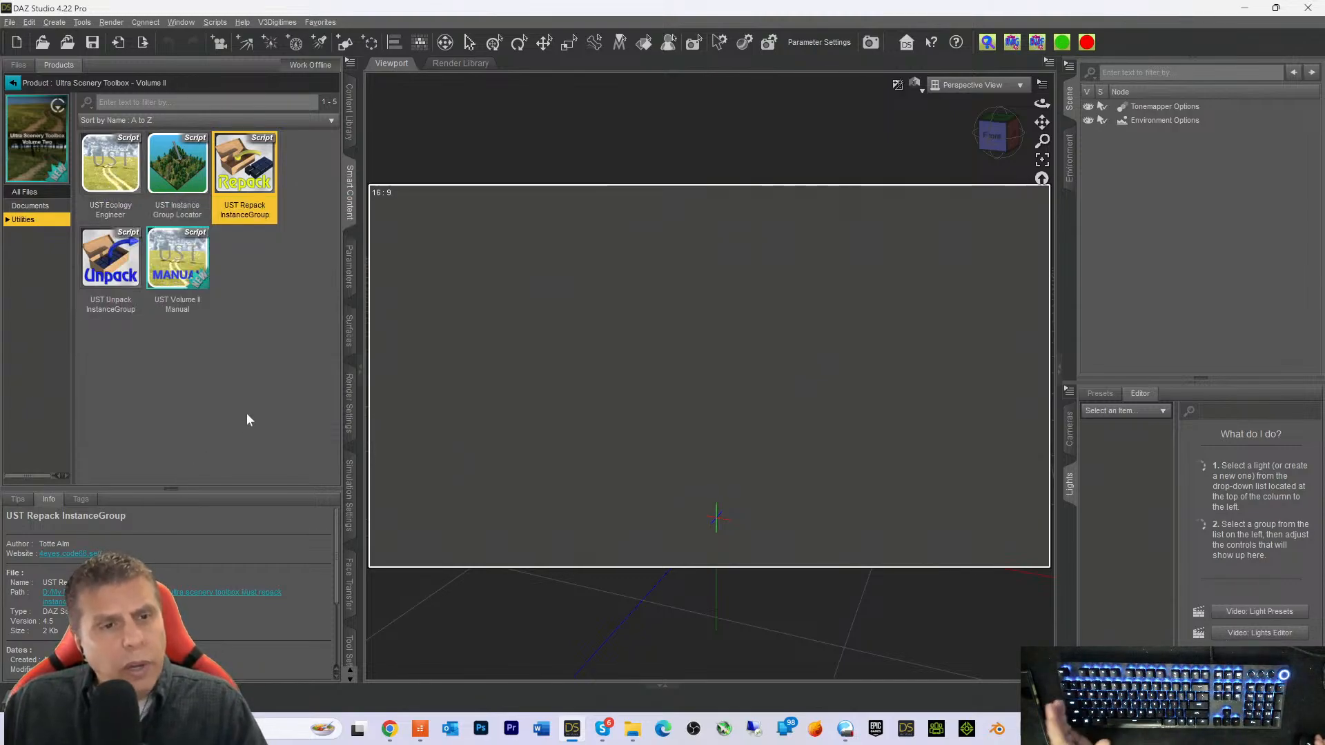
pyautogui.click(107, 184)
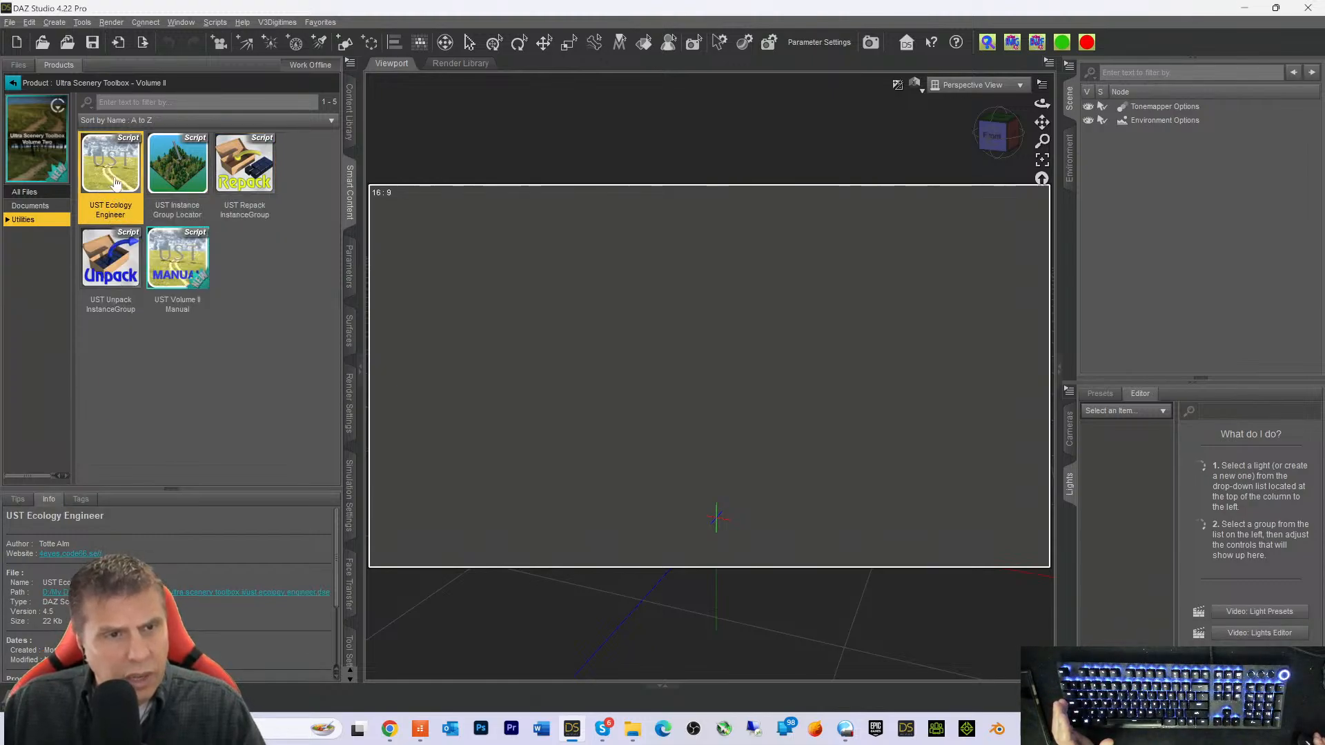
pyautogui.doubleClick(115, 182)
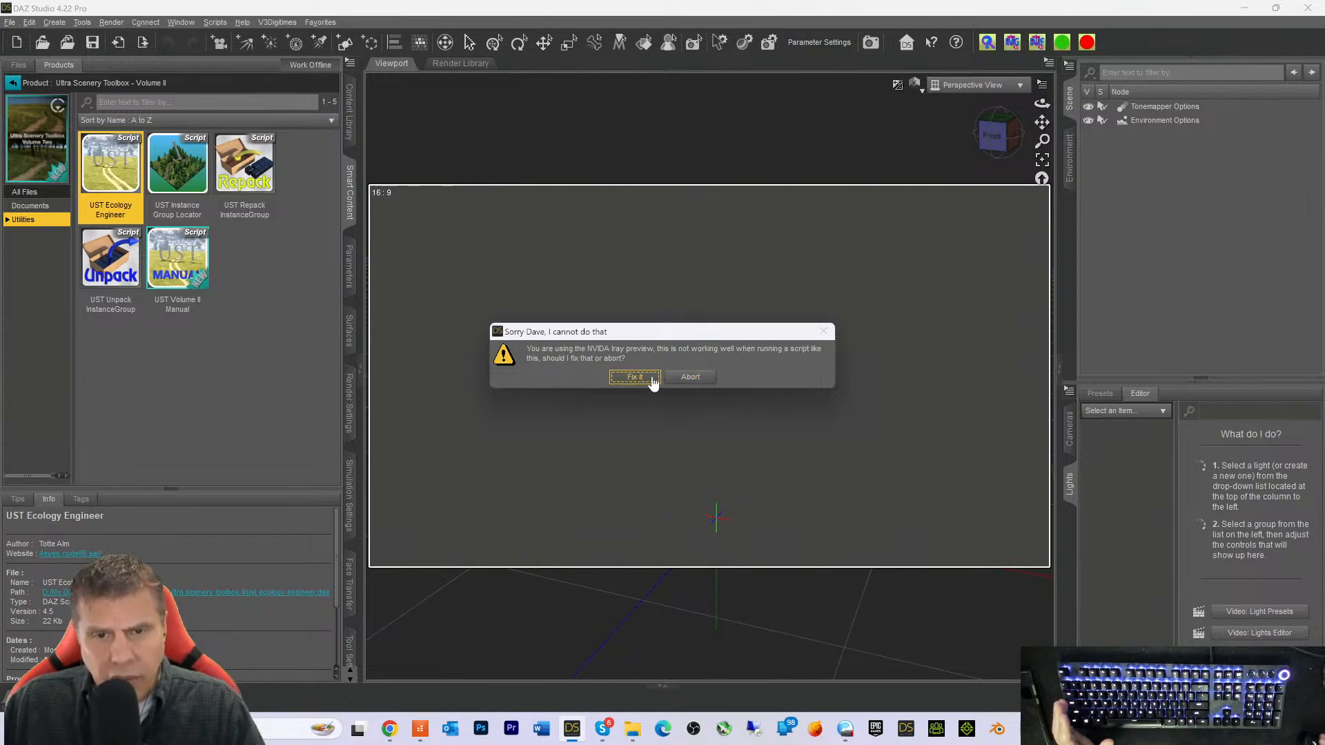
pyautogui.click(685, 379)
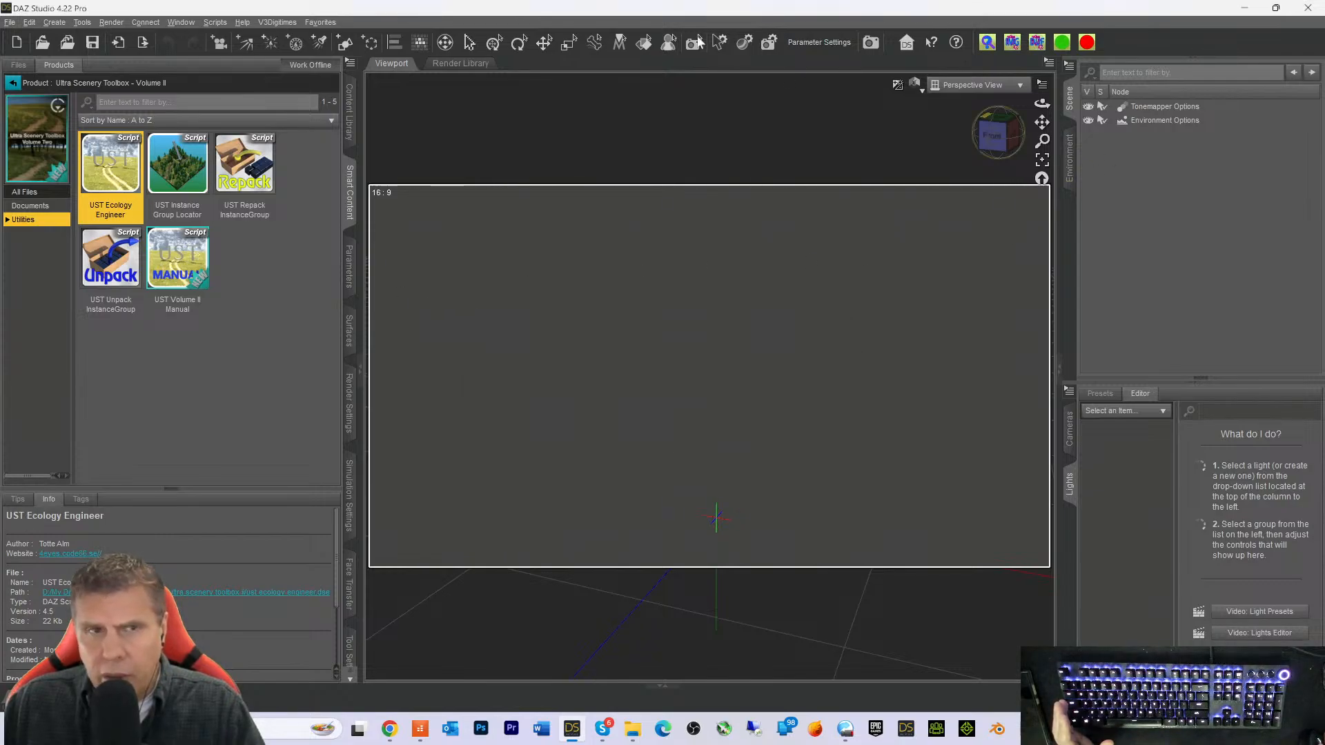
# Create a new camera in the empty scene and set the viewport to look through it
pyautogui.click(53, 22)
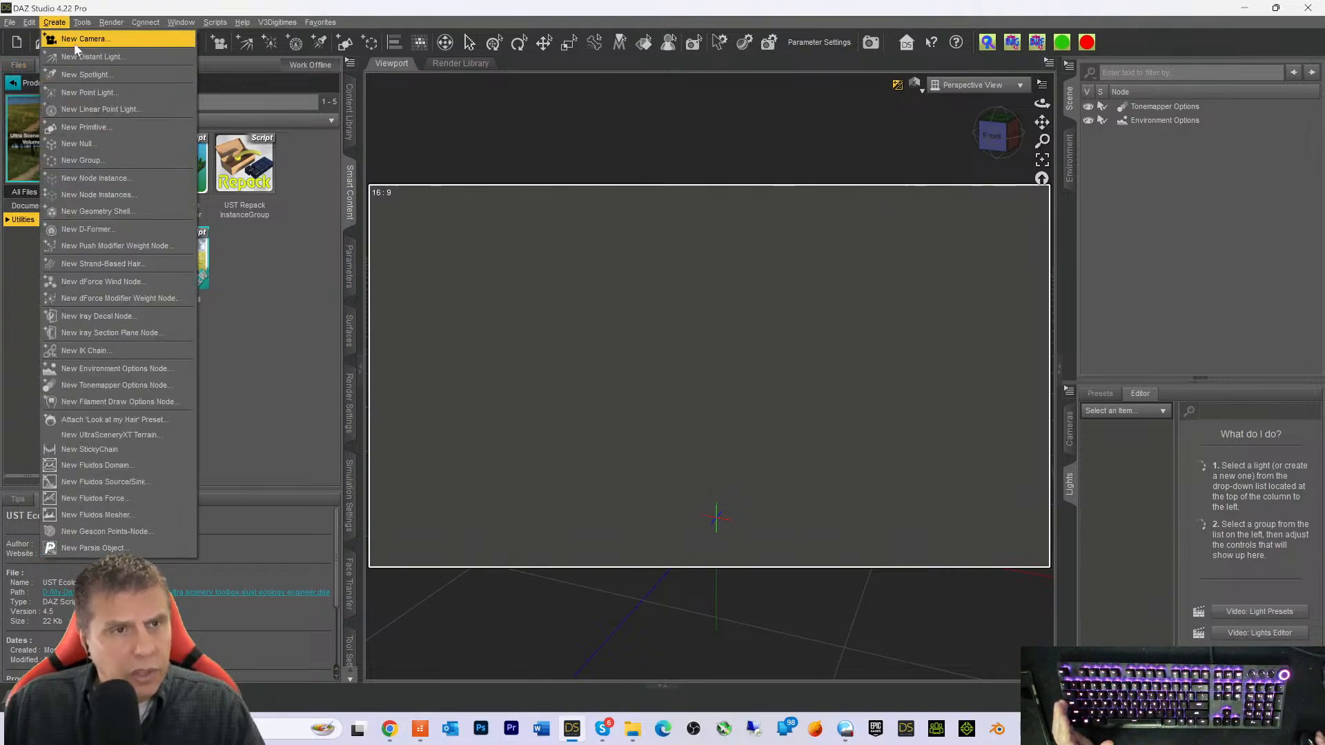
pyautogui.click(72, 39)
pyautogui.click(600, 431)
pyautogui.click(709, 504)
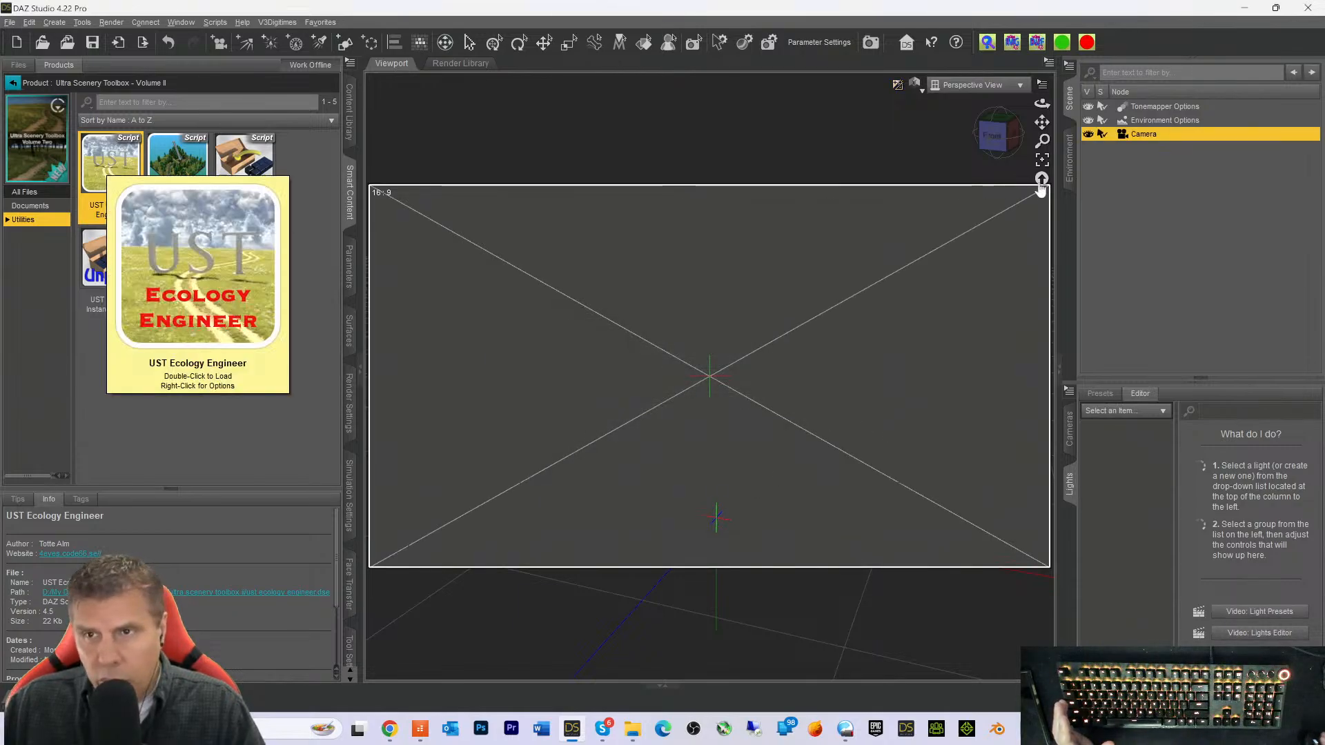
pyautogui.click(974, 86)
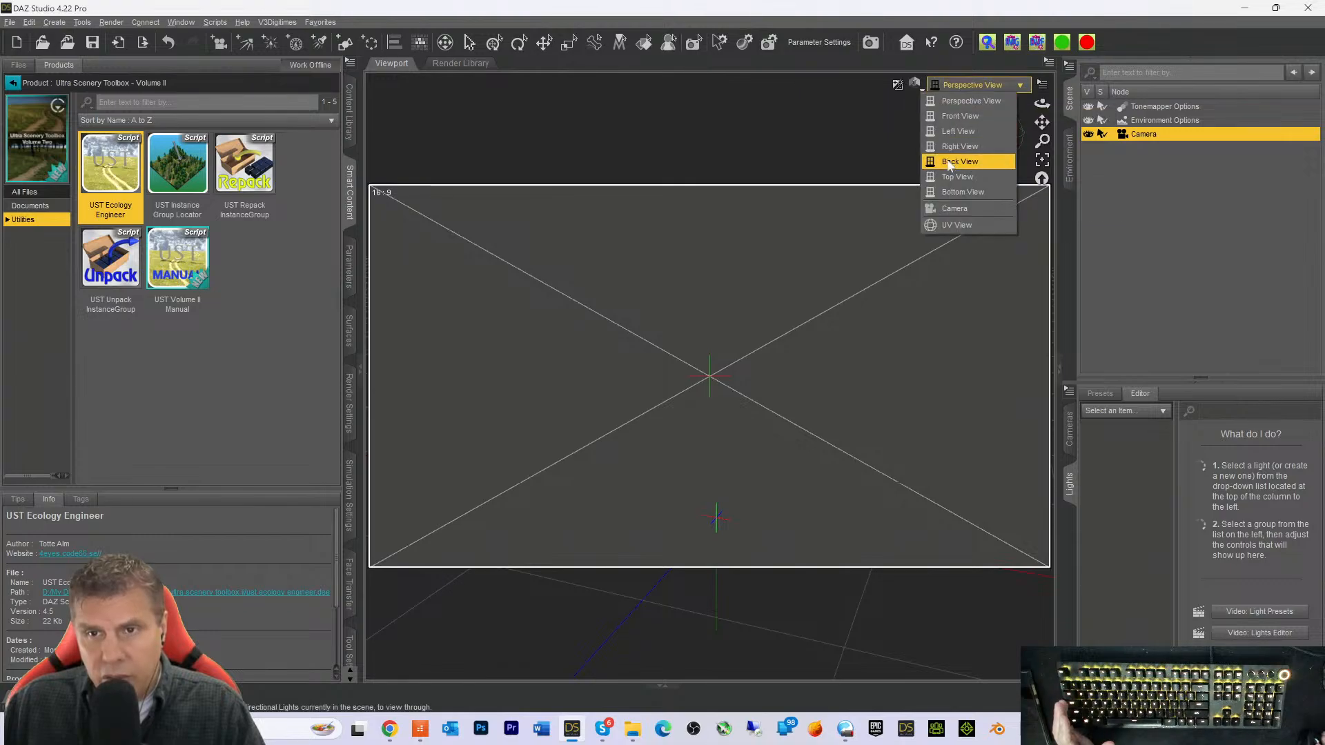
pyautogui.click(955, 209)
# Run the UST Ecology Engineer script, let it fix the NVIDIA Iray preview, and browse the start of its ecology list
pyautogui.doubleClick(95, 162)
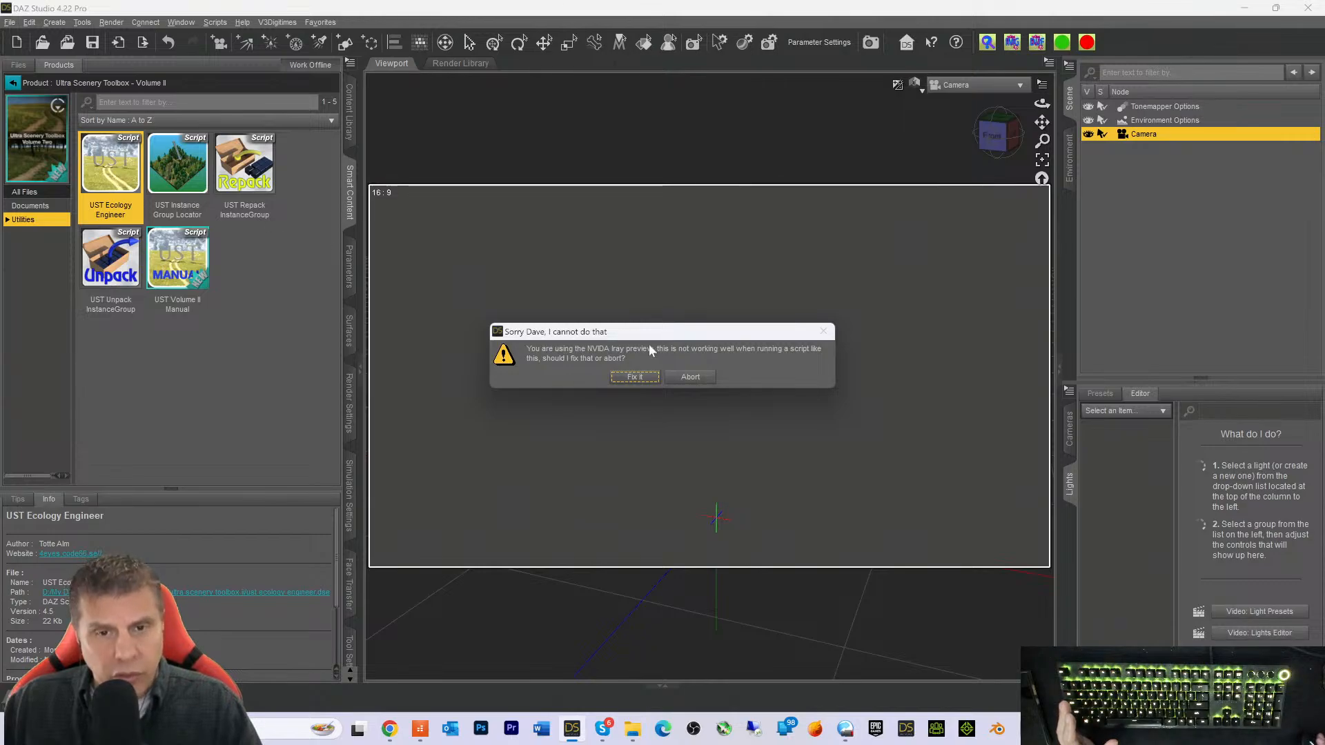
pyautogui.click(636, 377)
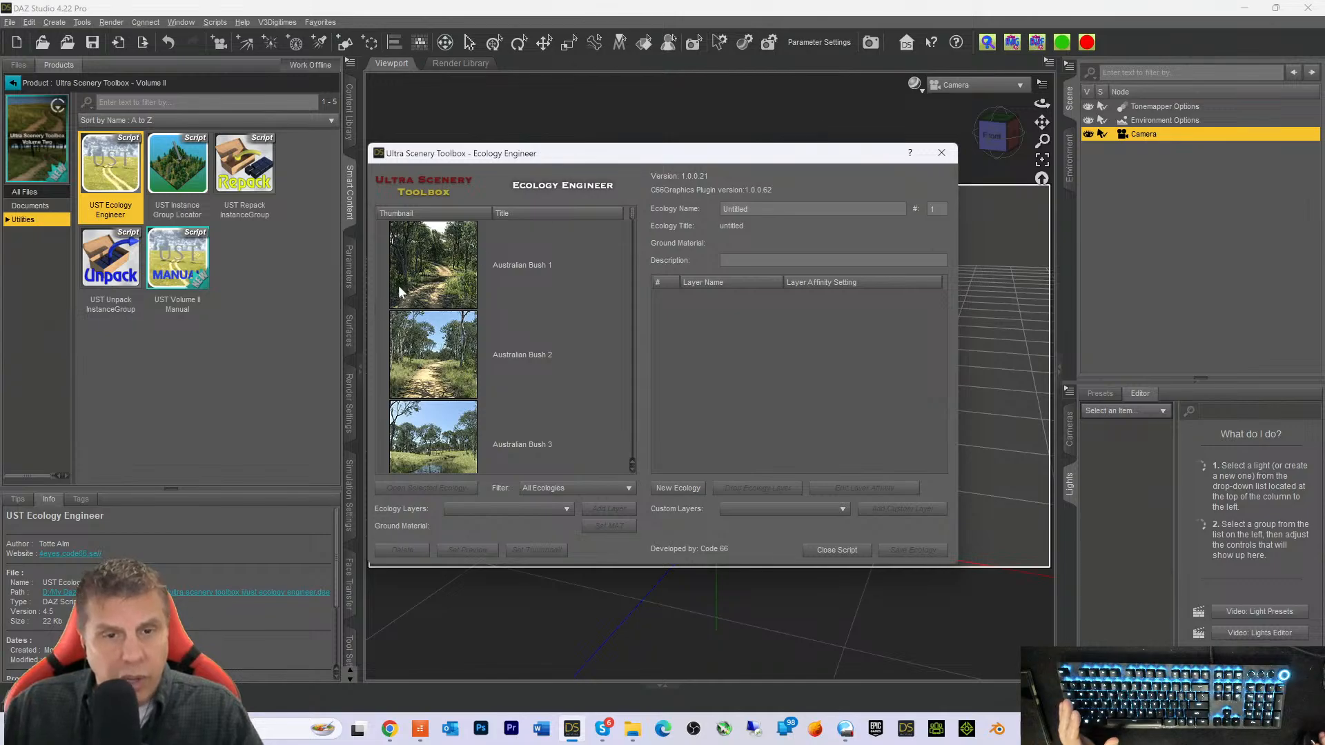
pyautogui.scroll(-3, 547, 307)
pyautogui.scroll(-5, 541, 293)
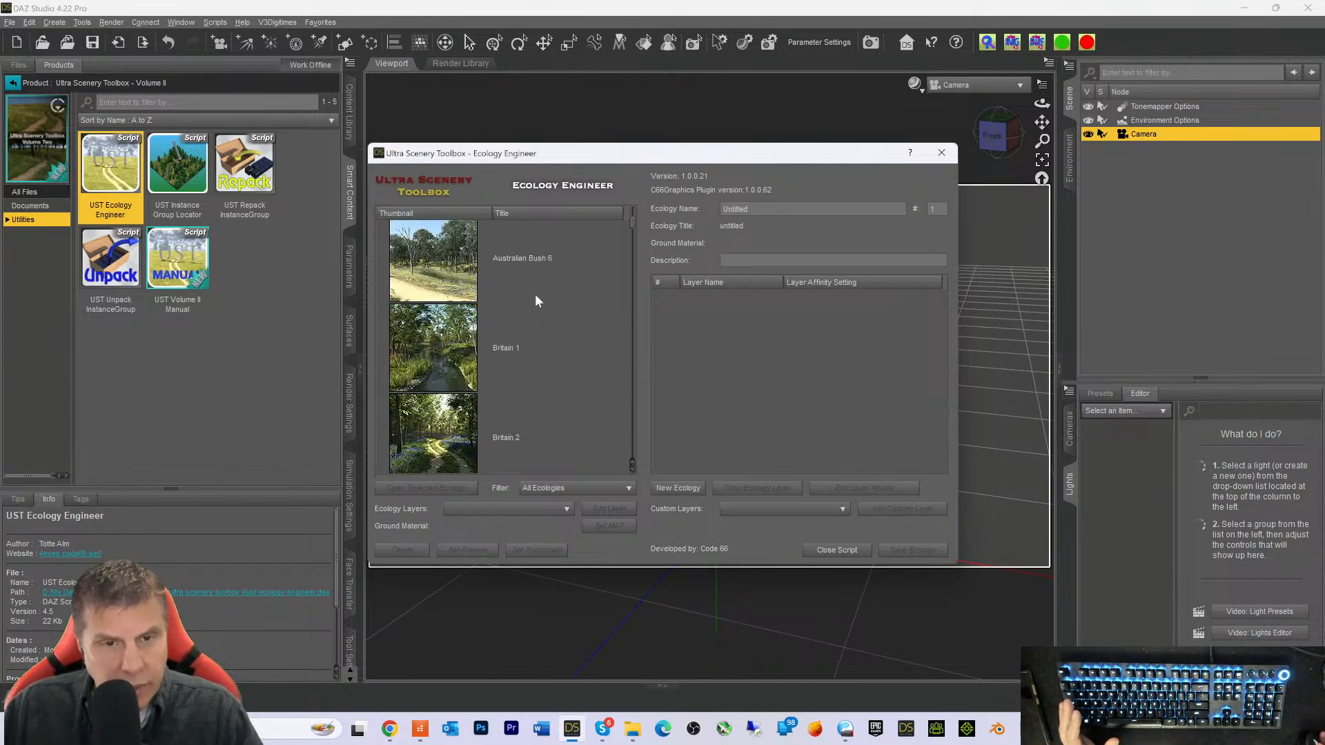
pyautogui.scroll(8, 536, 289)
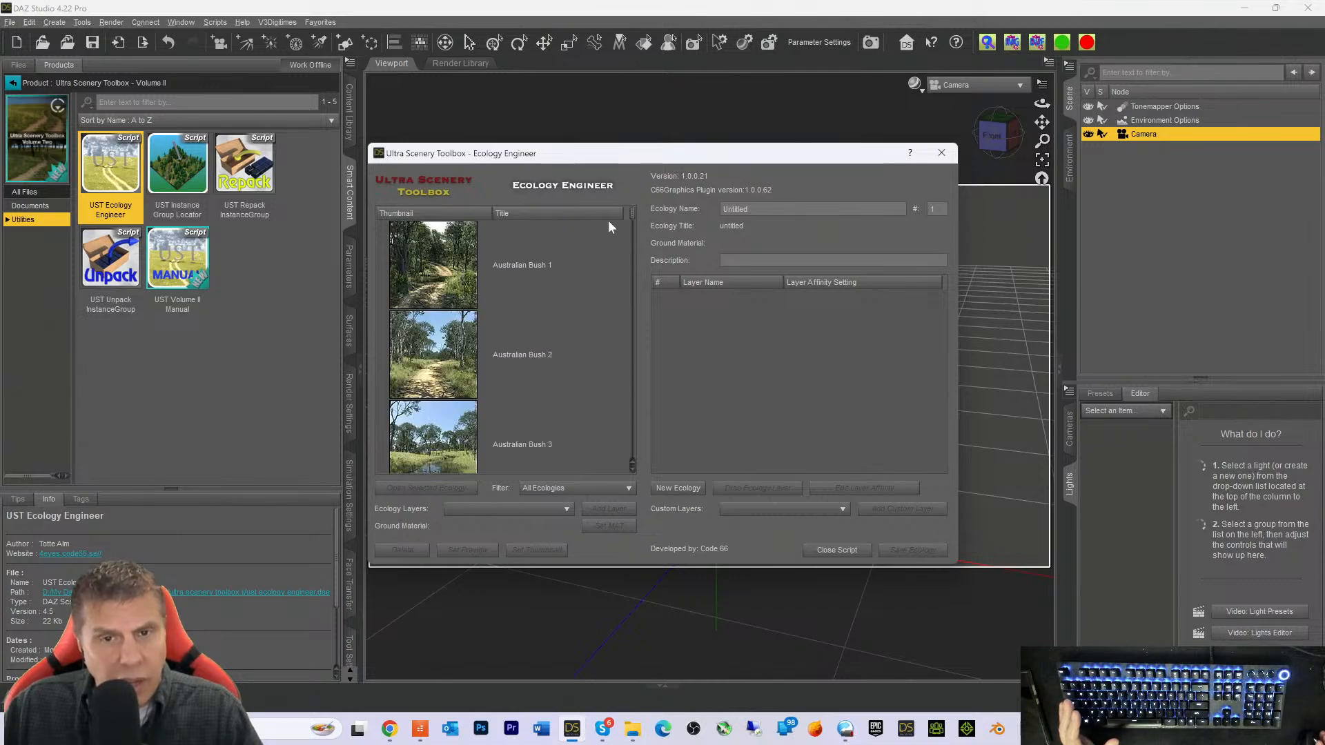
# Open the Willows 9 ecology in Ecology Engineer and review its layer names and layer affinity settings
pyautogui.moveTo(632, 216); pyautogui.dragTo(636, 450)
pyautogui.scroll(1, 635, 450)
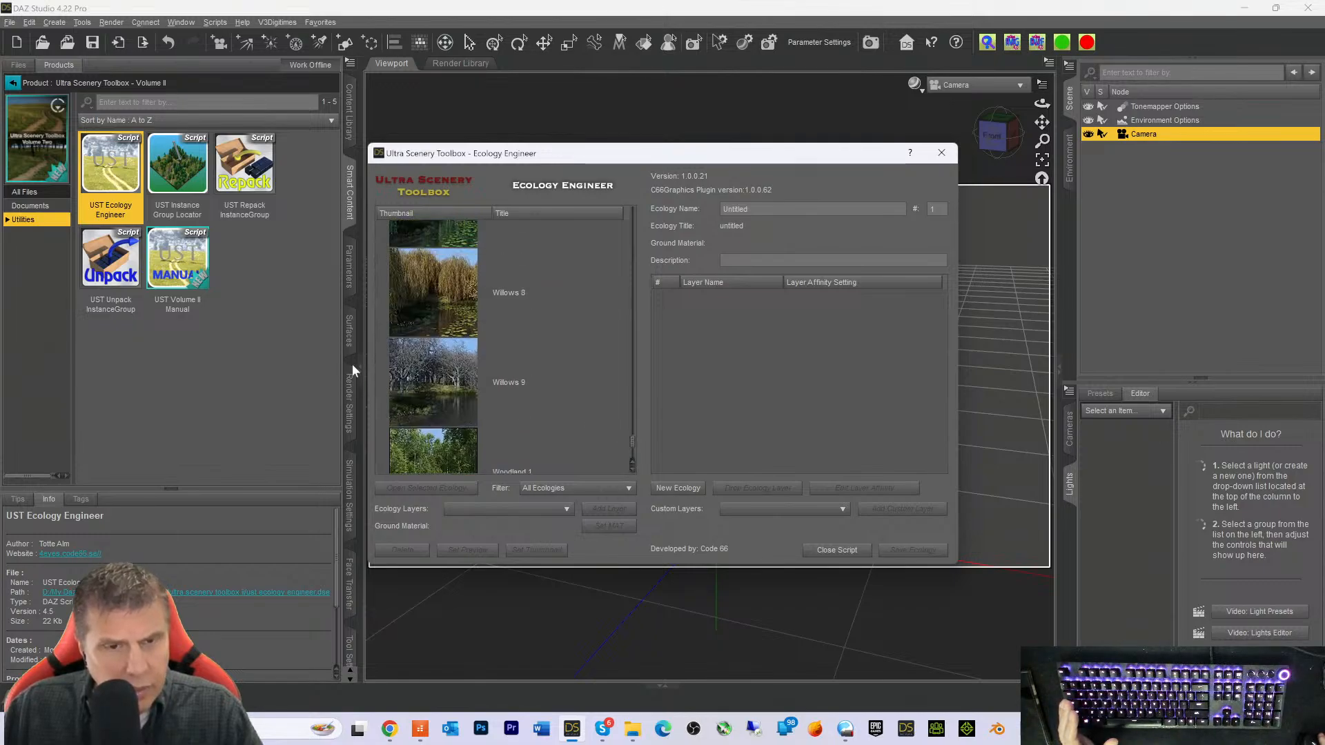
pyautogui.click(417, 375)
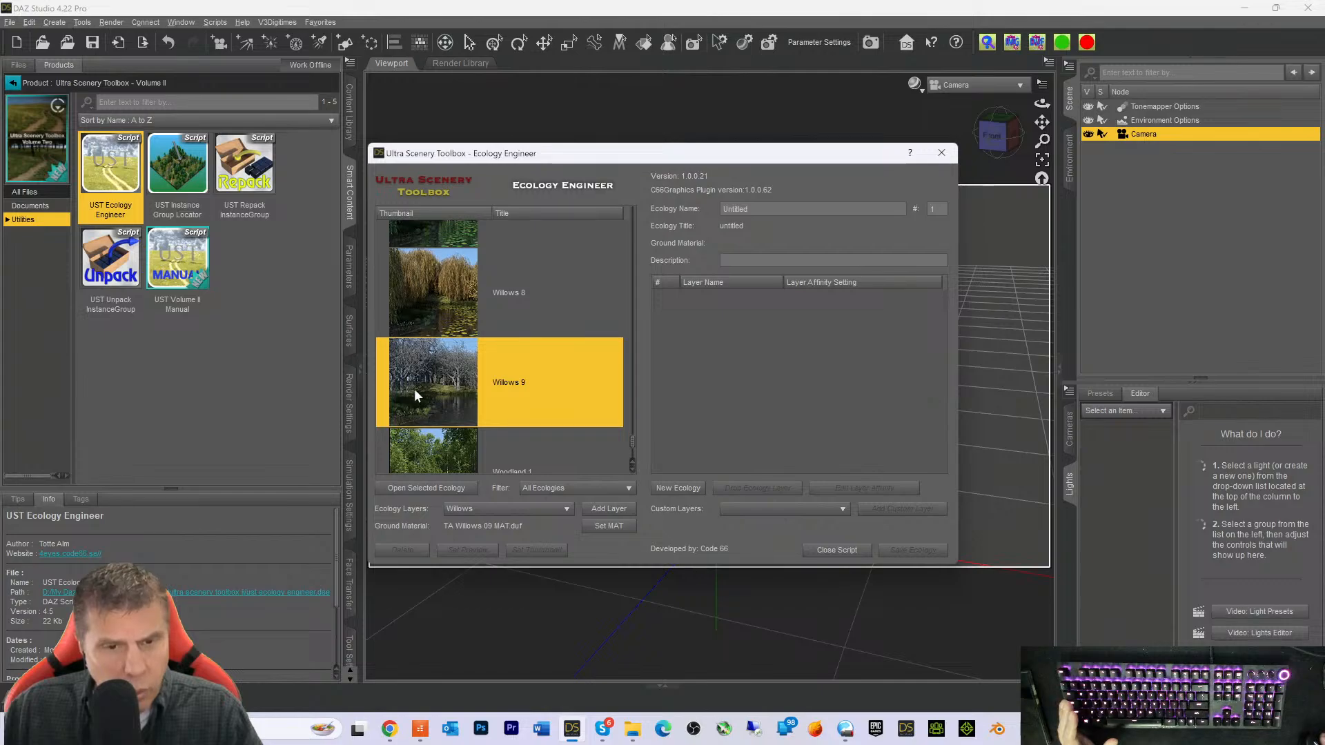
pyautogui.click(419, 489)
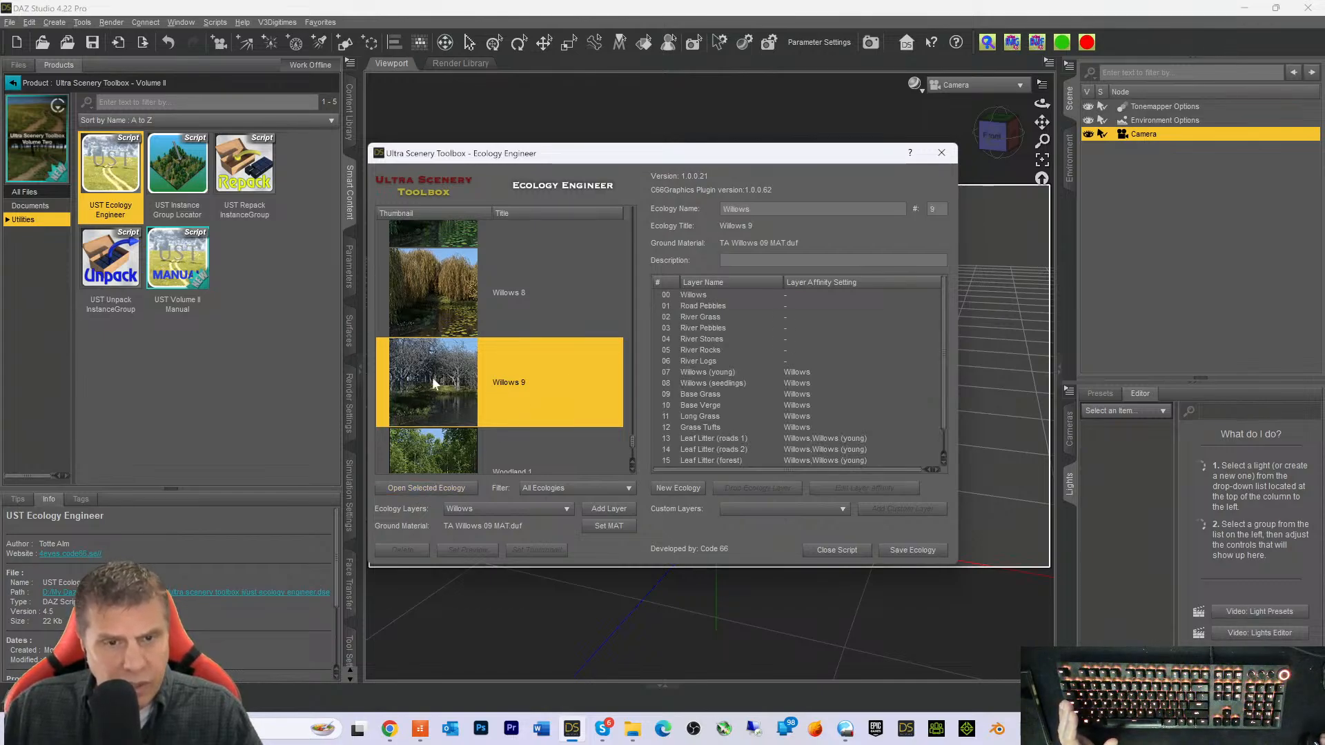
pyautogui.scroll(-1, 719, 346)
pyautogui.scroll(1, 714, 352)
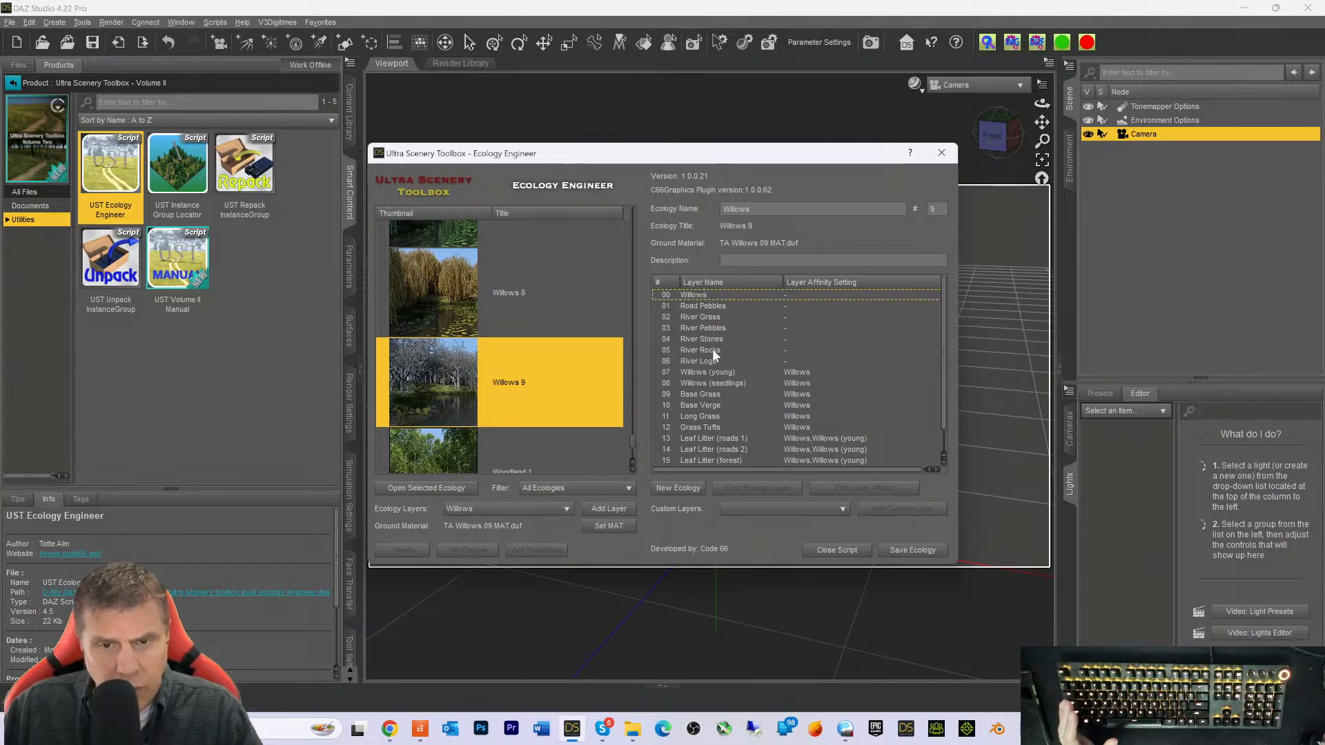
pyautogui.scroll(-1, 710, 303)
pyautogui.scroll(1, 706, 330)
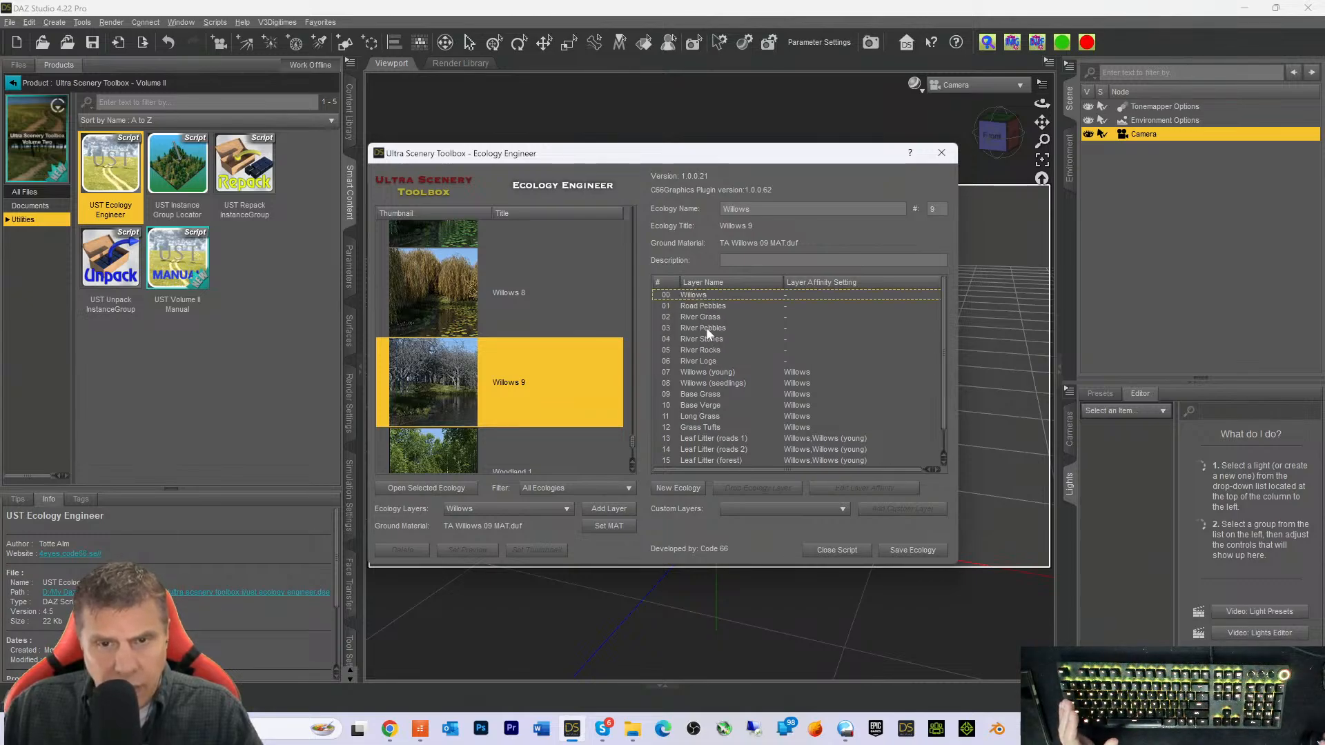
pyautogui.scroll(-1, 694, 407)
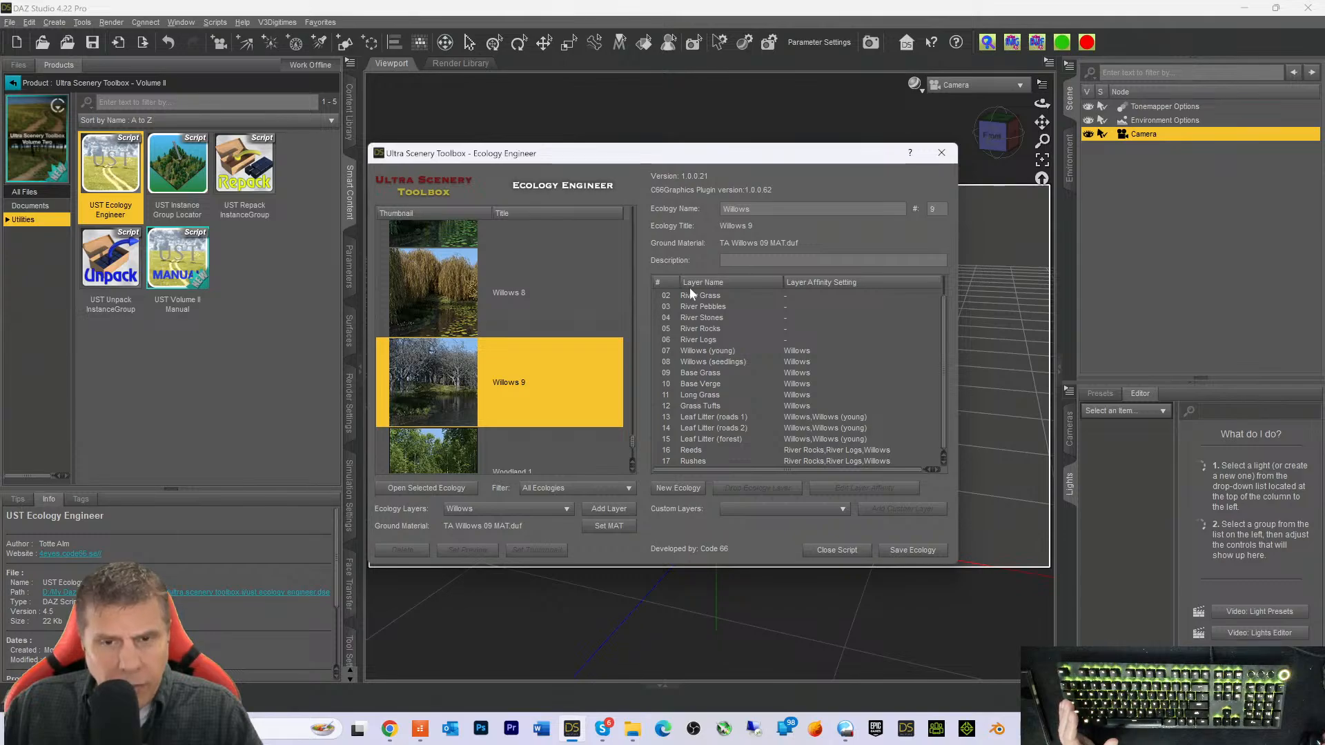
# Check the Willows 9 layer choices and start a new ecology named Dear River
pyautogui.click(483, 510)
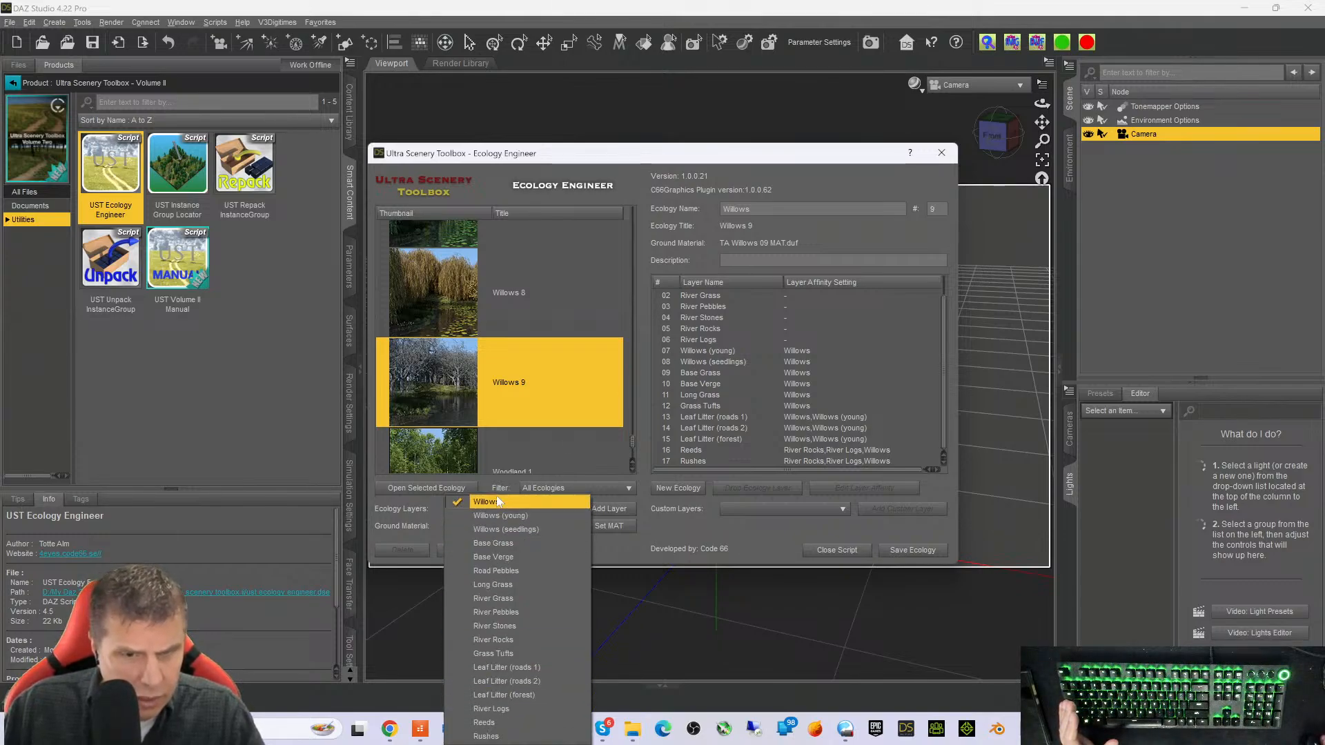
pyautogui.click(511, 388)
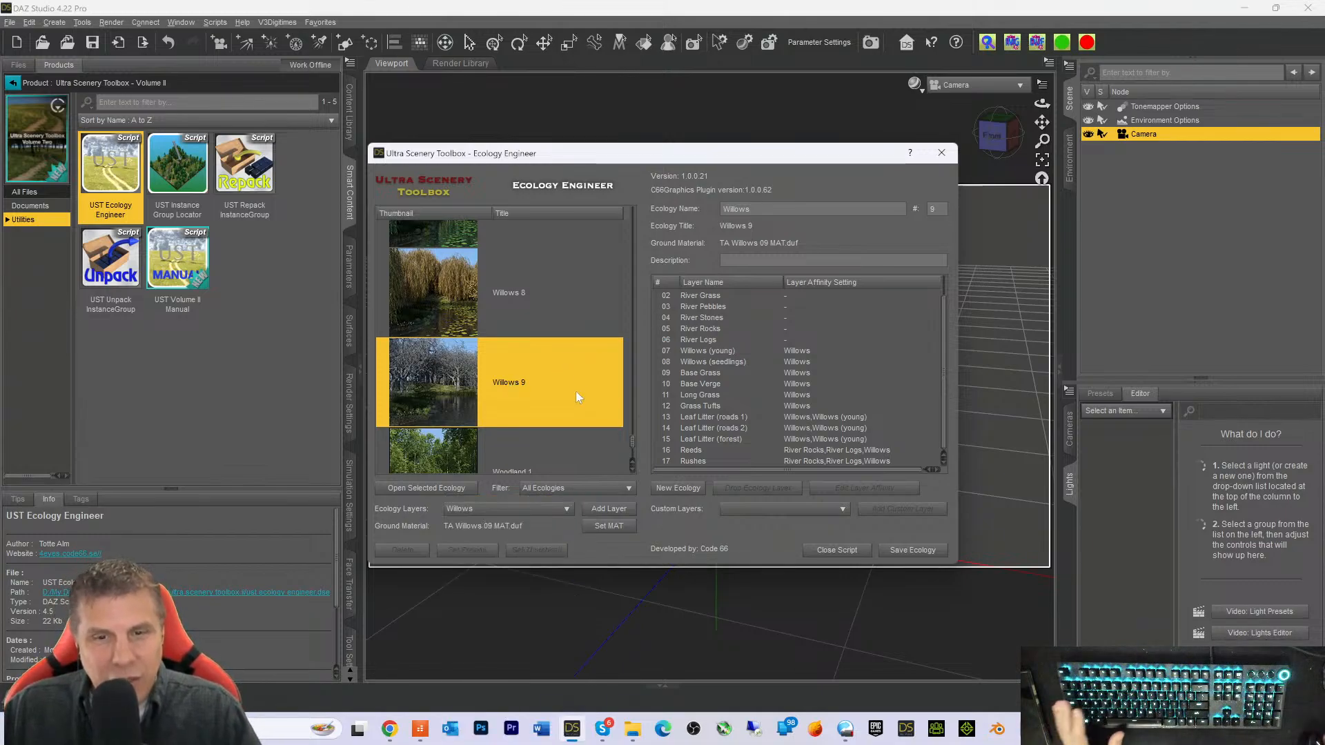
pyautogui.click(667, 489)
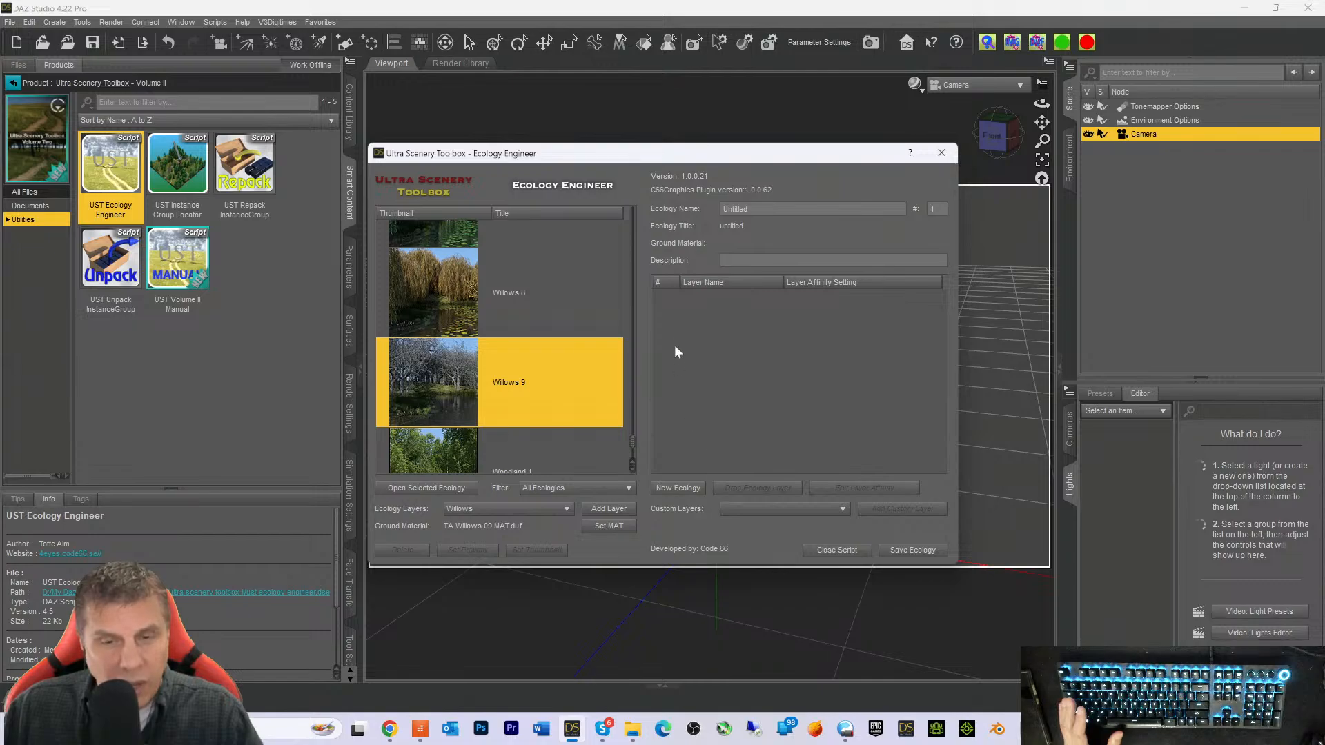
pyautogui.moveTo(777, 207); pyautogui.dragTo(564, 213)
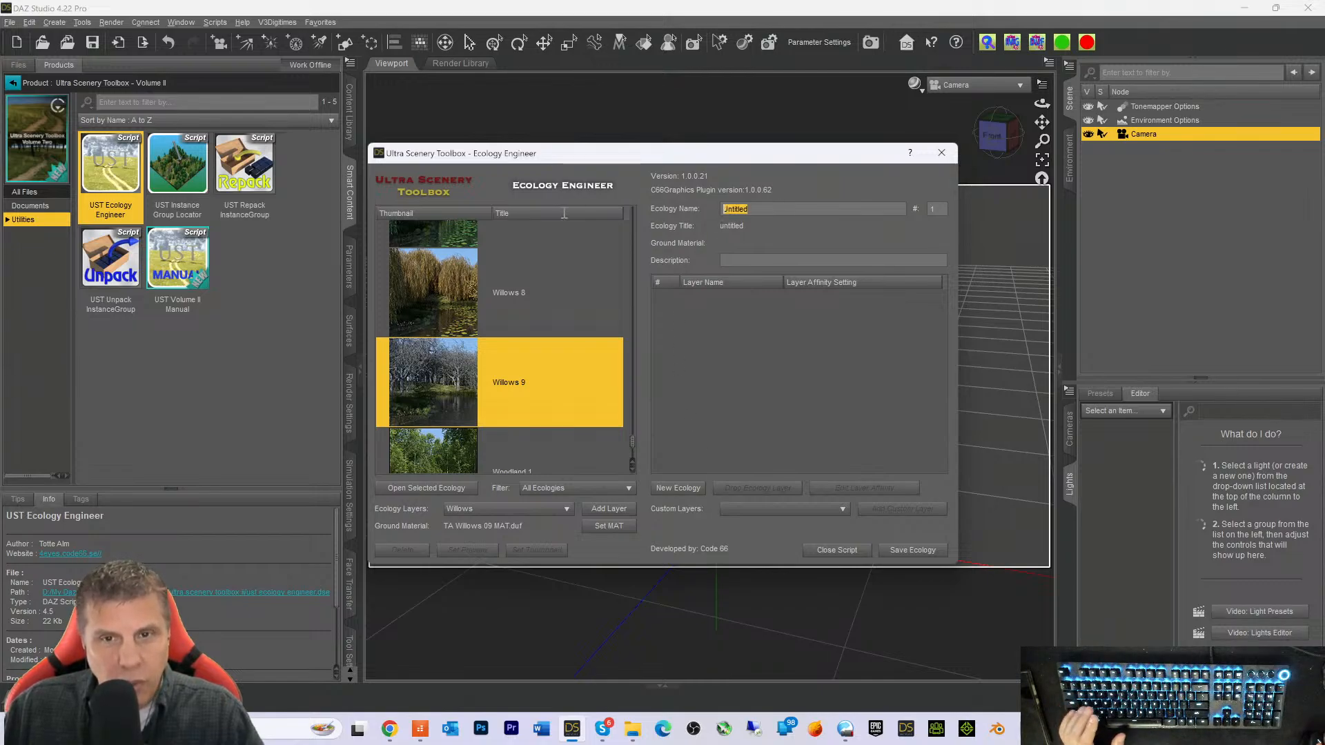
pyautogui.write('Dear')
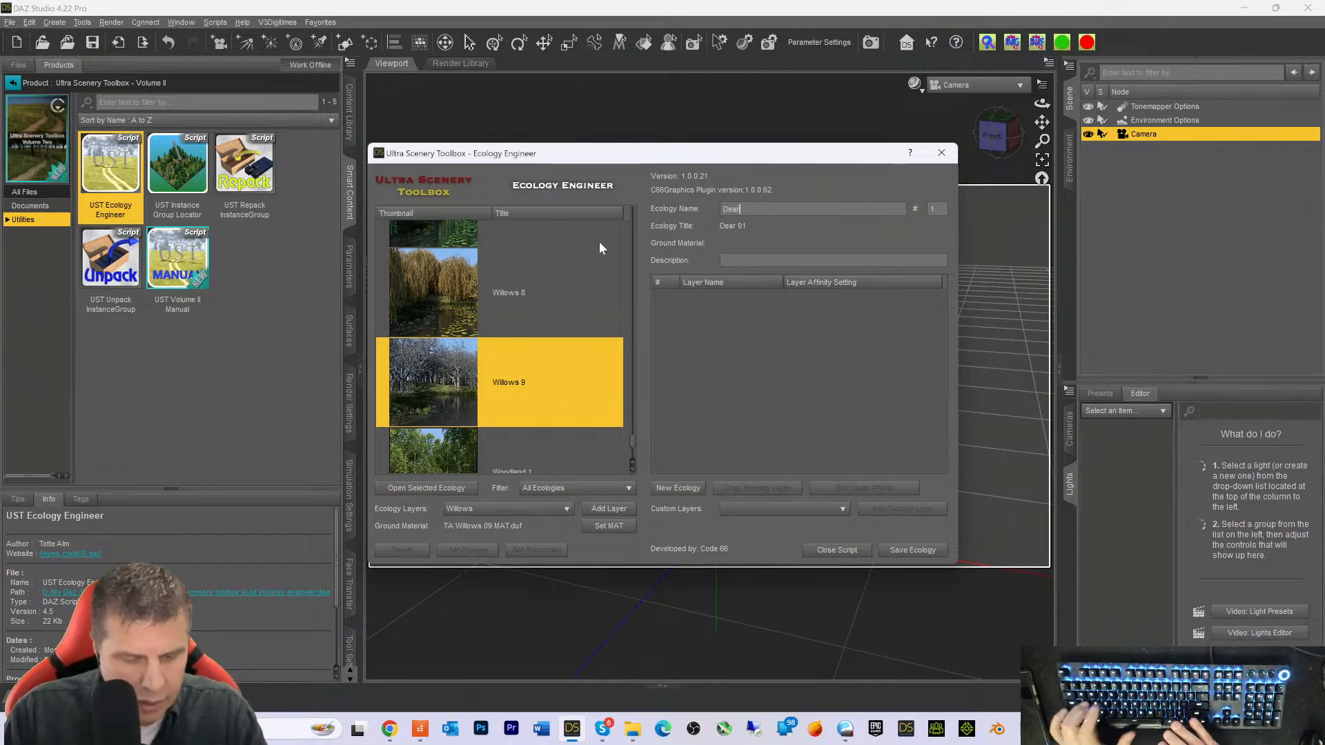
pyautogui.write(' River')
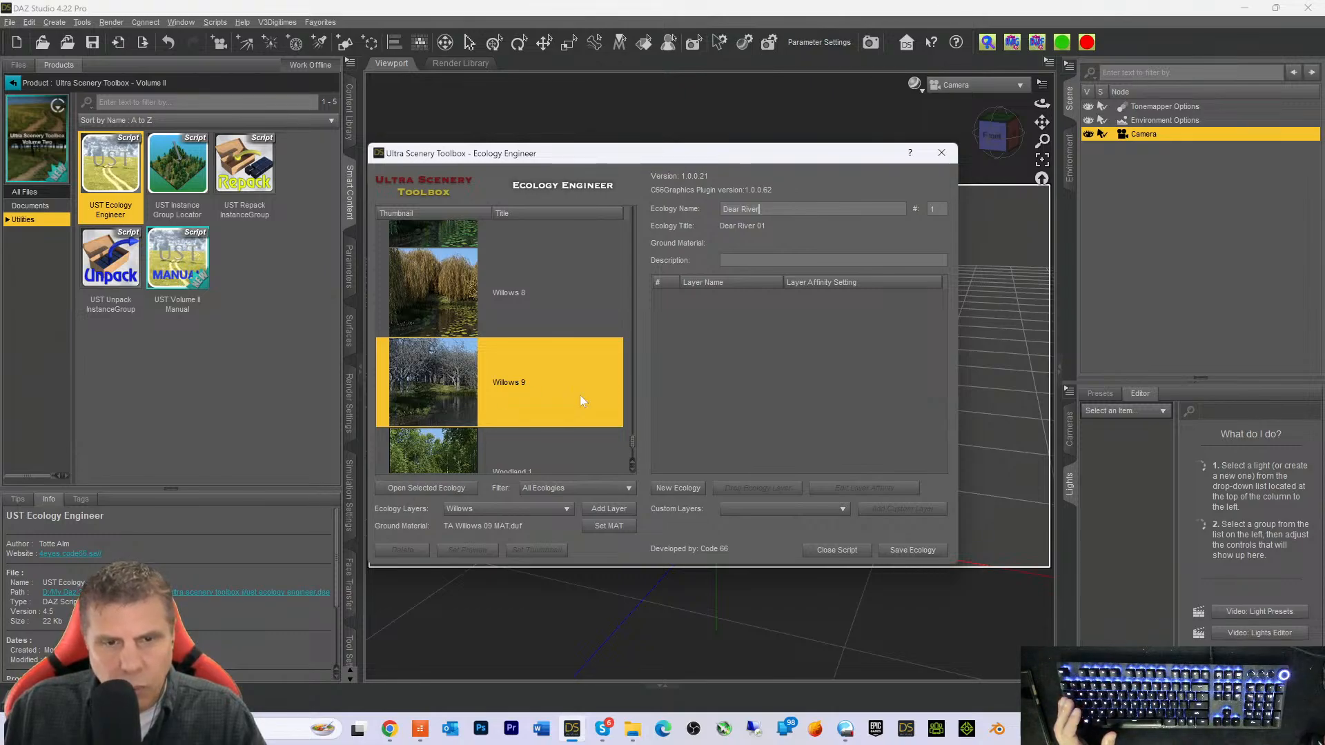
# Add the Reeds layer from the Willows 9 ecology to Dear River and select it in the layer table
pyautogui.click(529, 514)
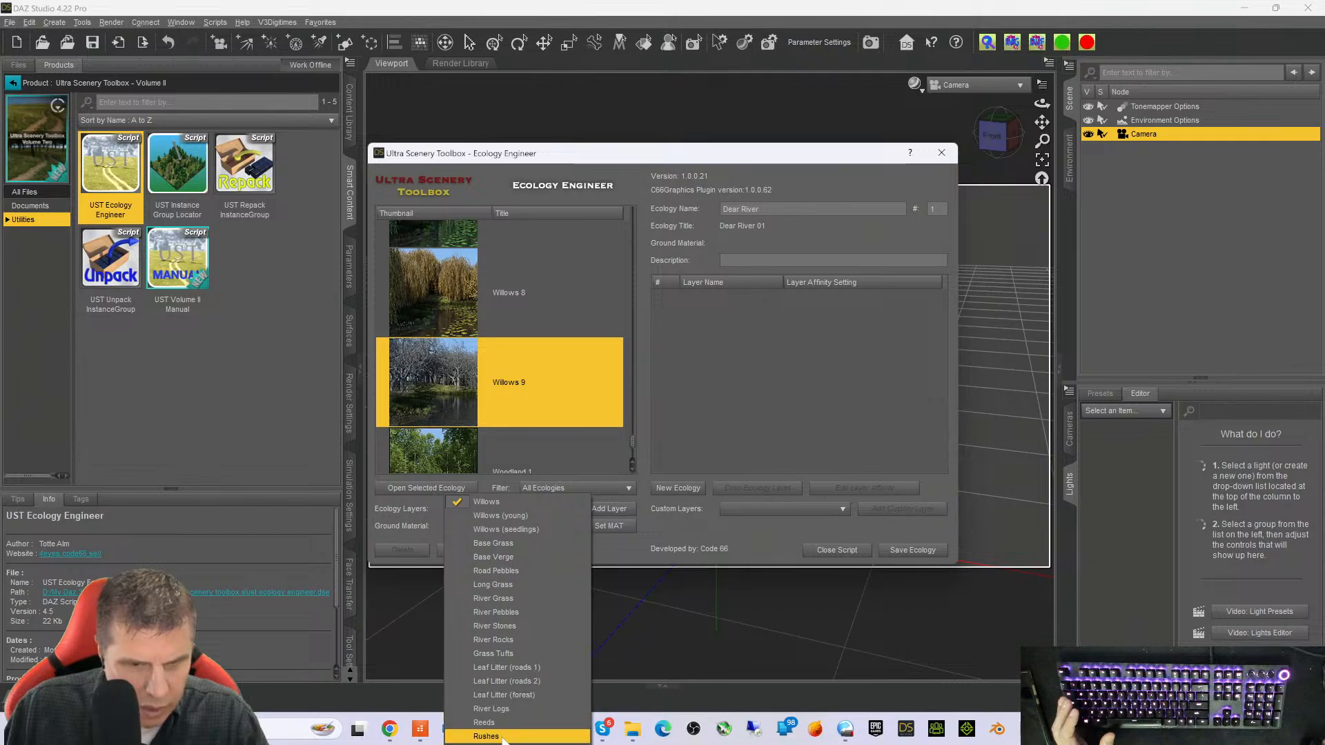
pyautogui.click(484, 722)
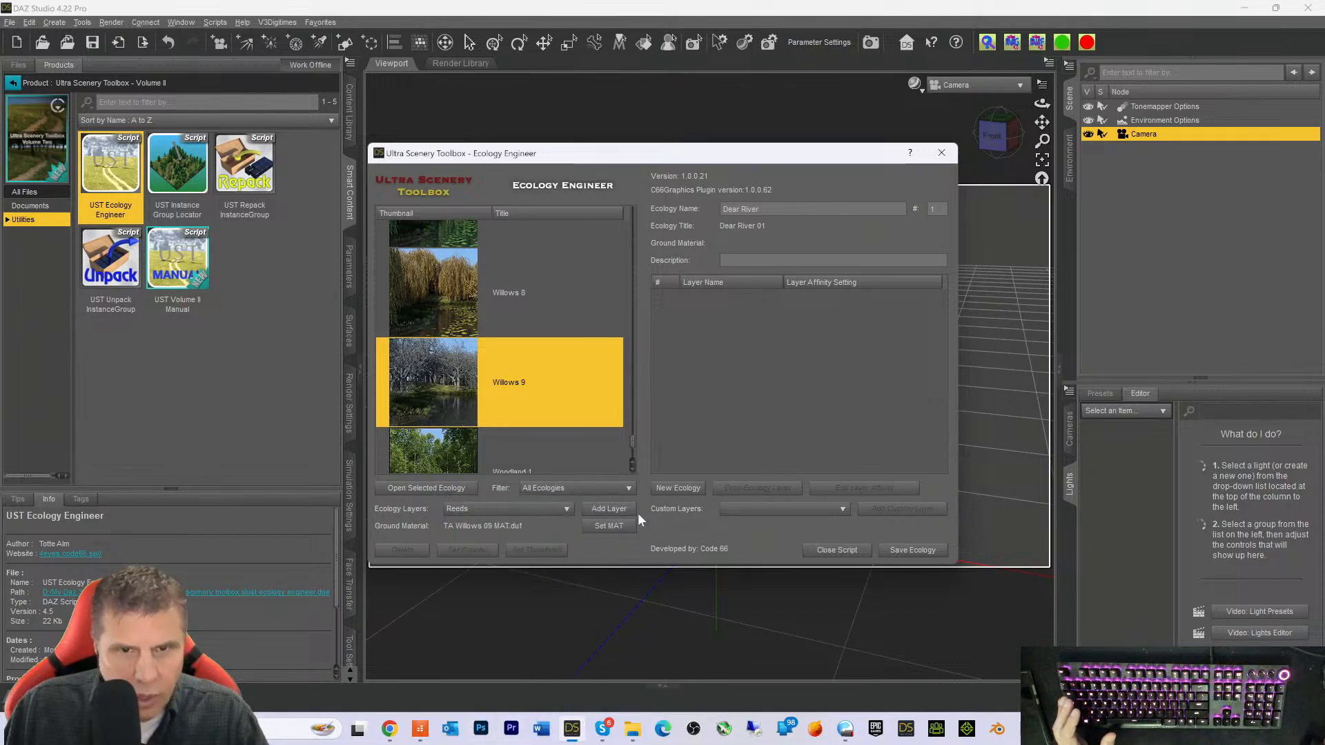
pyautogui.click(599, 510)
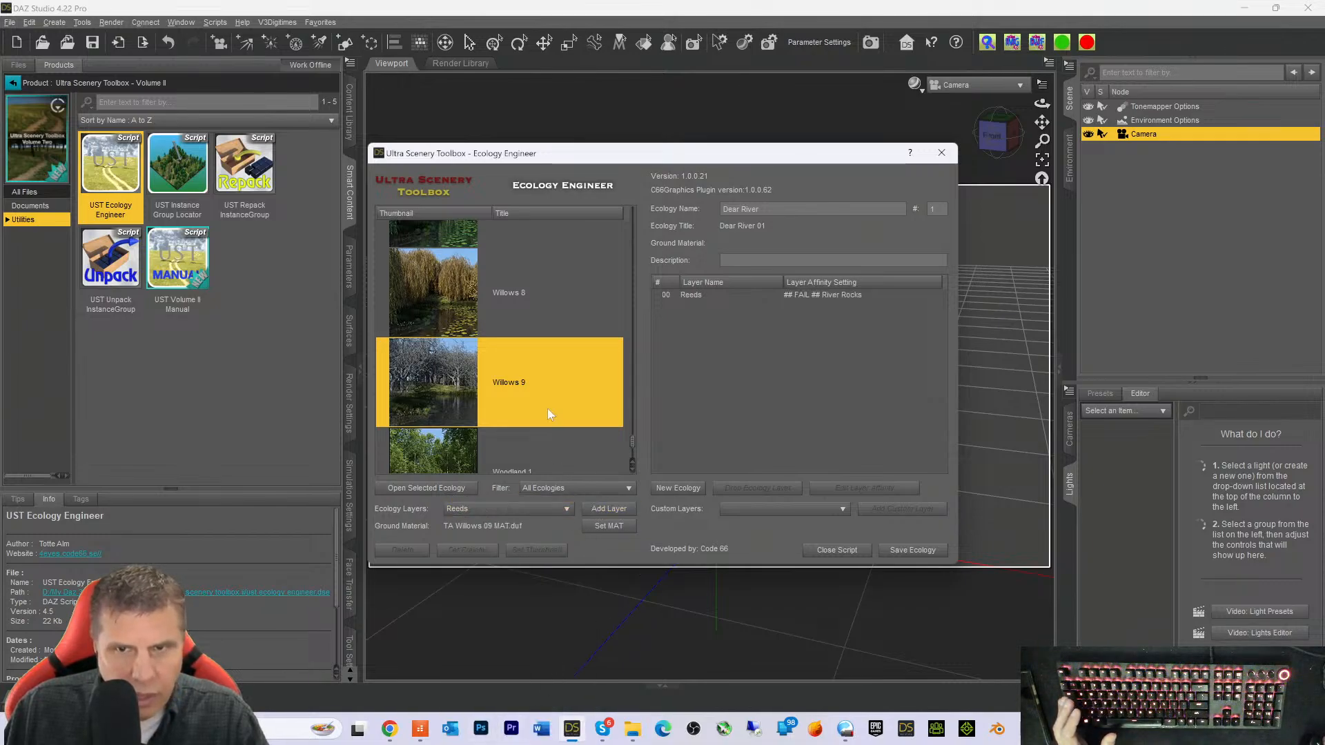
pyautogui.click(822, 293)
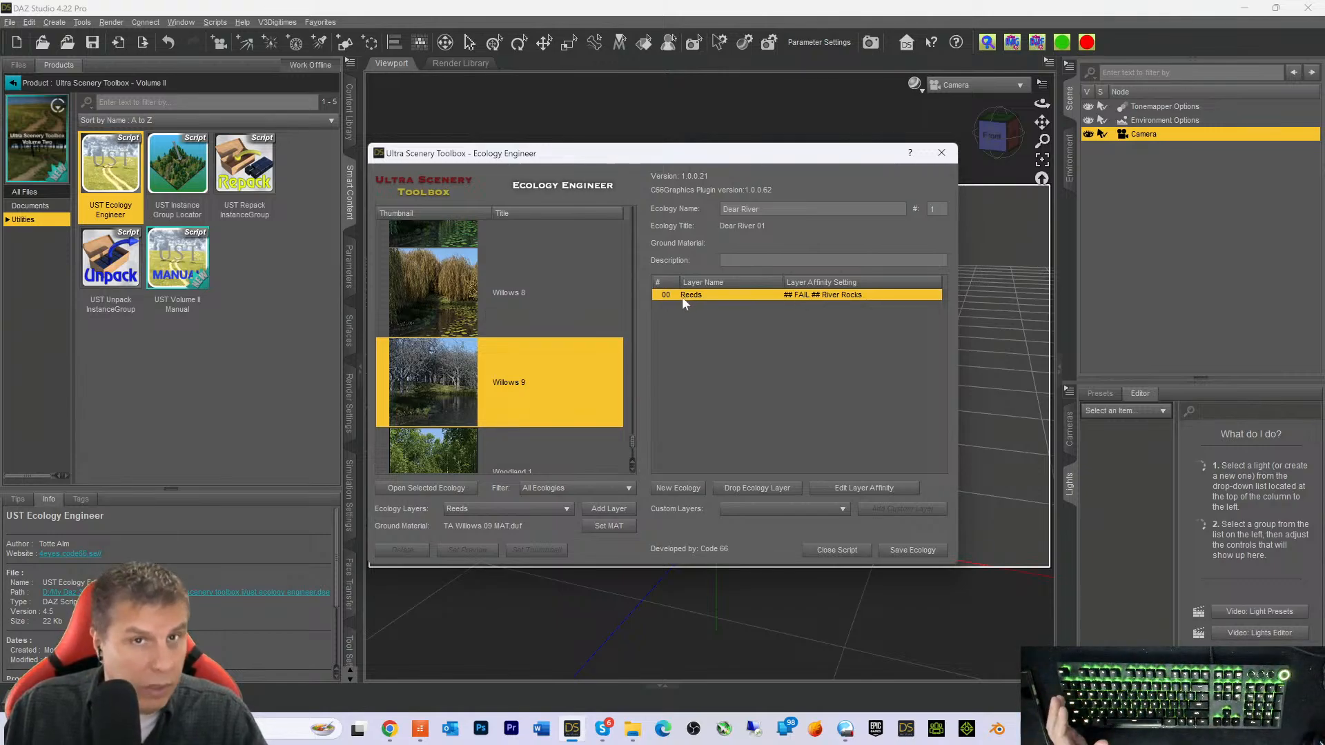
# Add the Willows (seedlings), Willows (young) and Willows layers from the Willows 9 ecology to Dear River
pyautogui.click(502, 513)
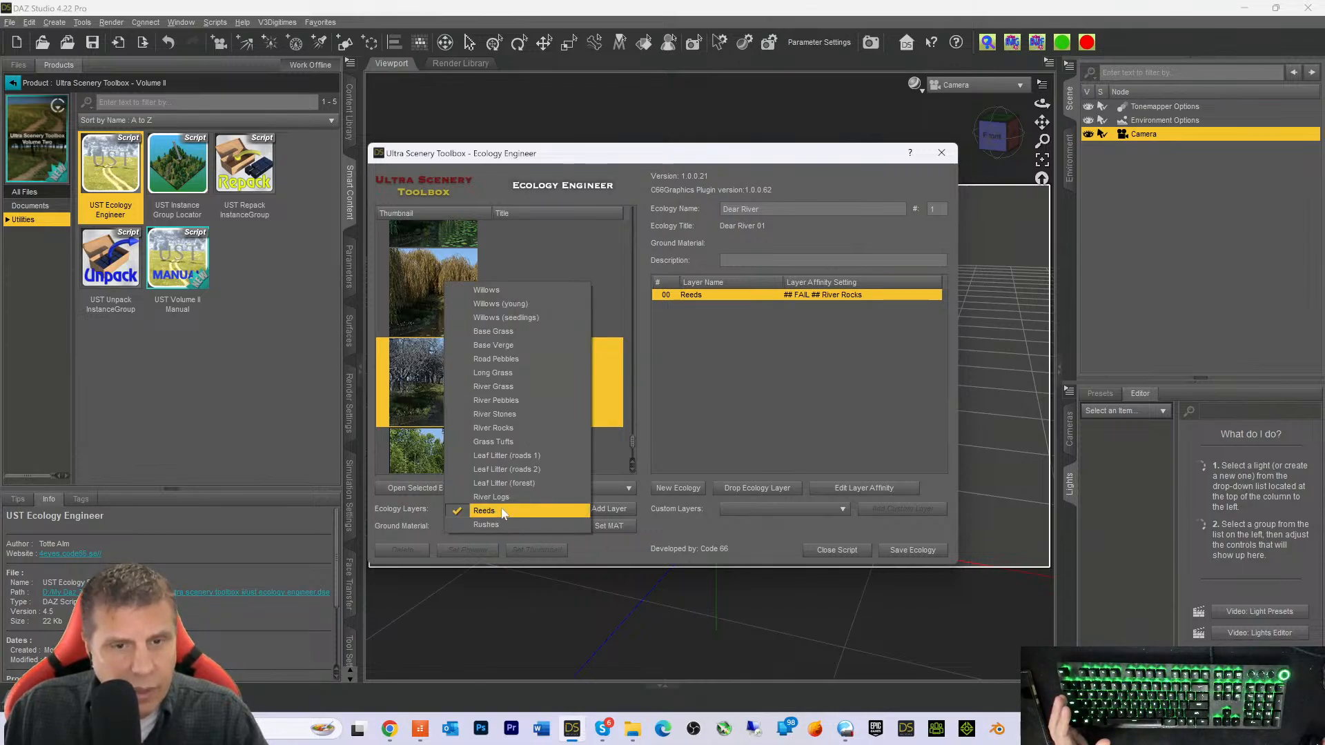
pyautogui.click(510, 319)
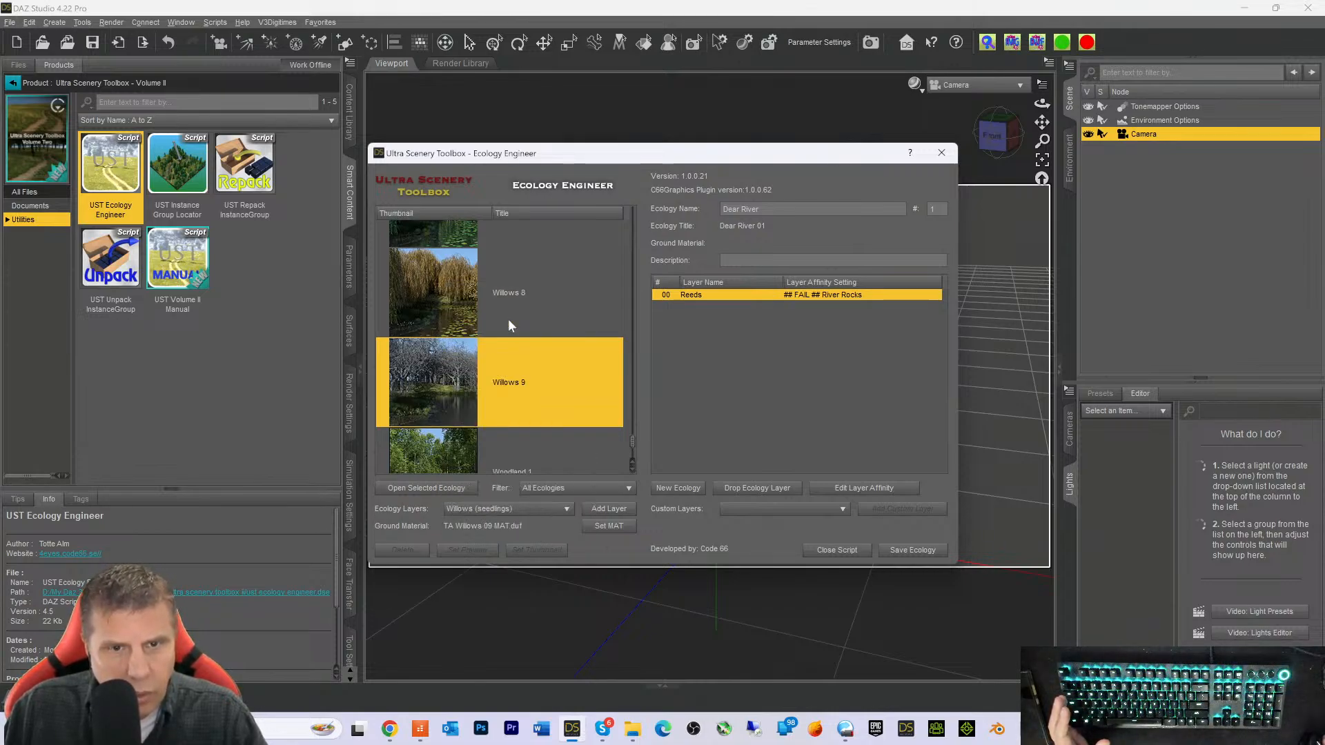
pyautogui.click(599, 509)
pyautogui.click(503, 509)
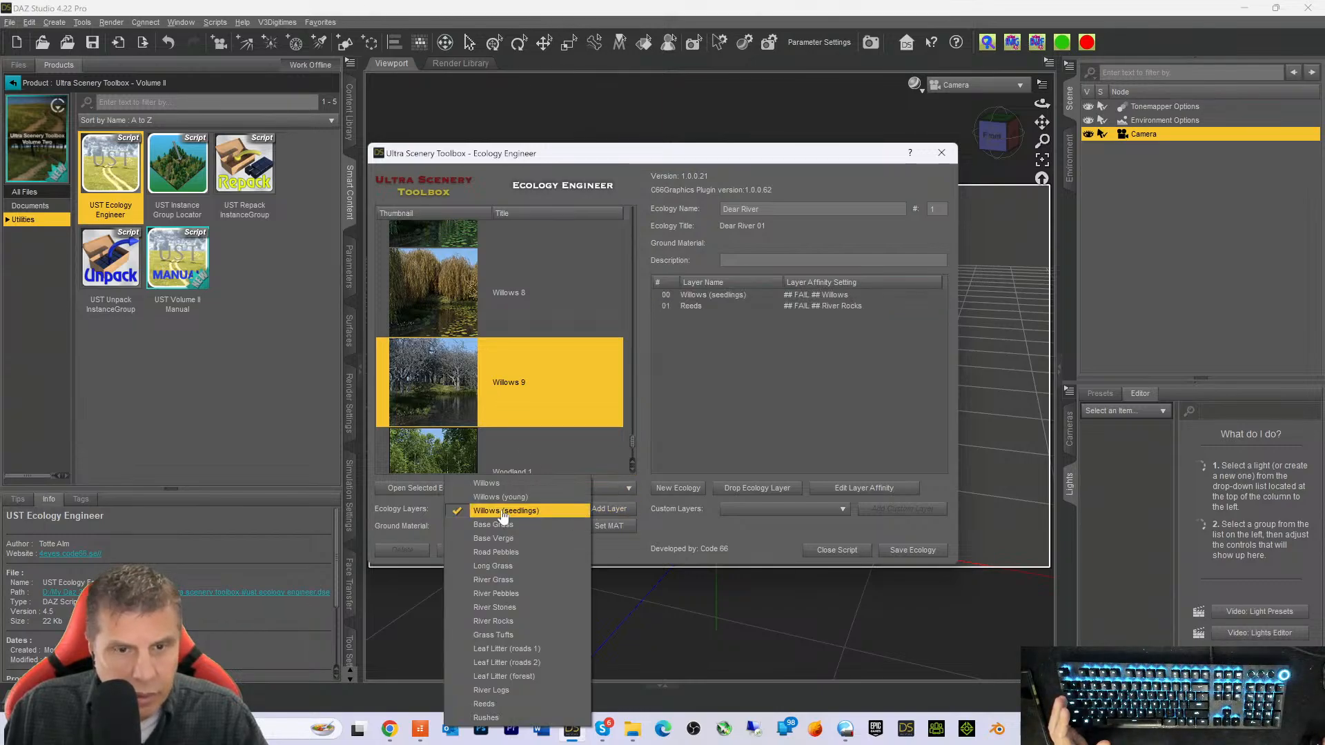
pyautogui.click(503, 497)
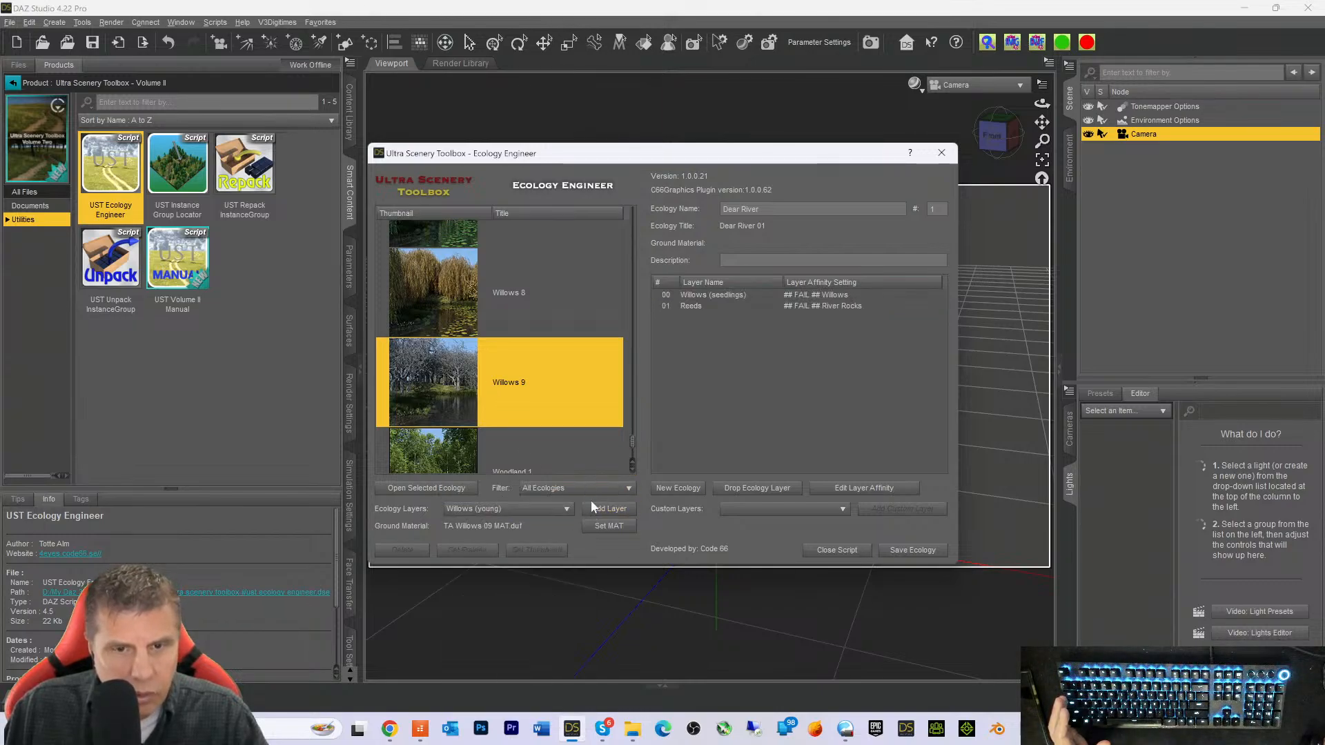
pyautogui.click(589, 511)
pyautogui.click(503, 509)
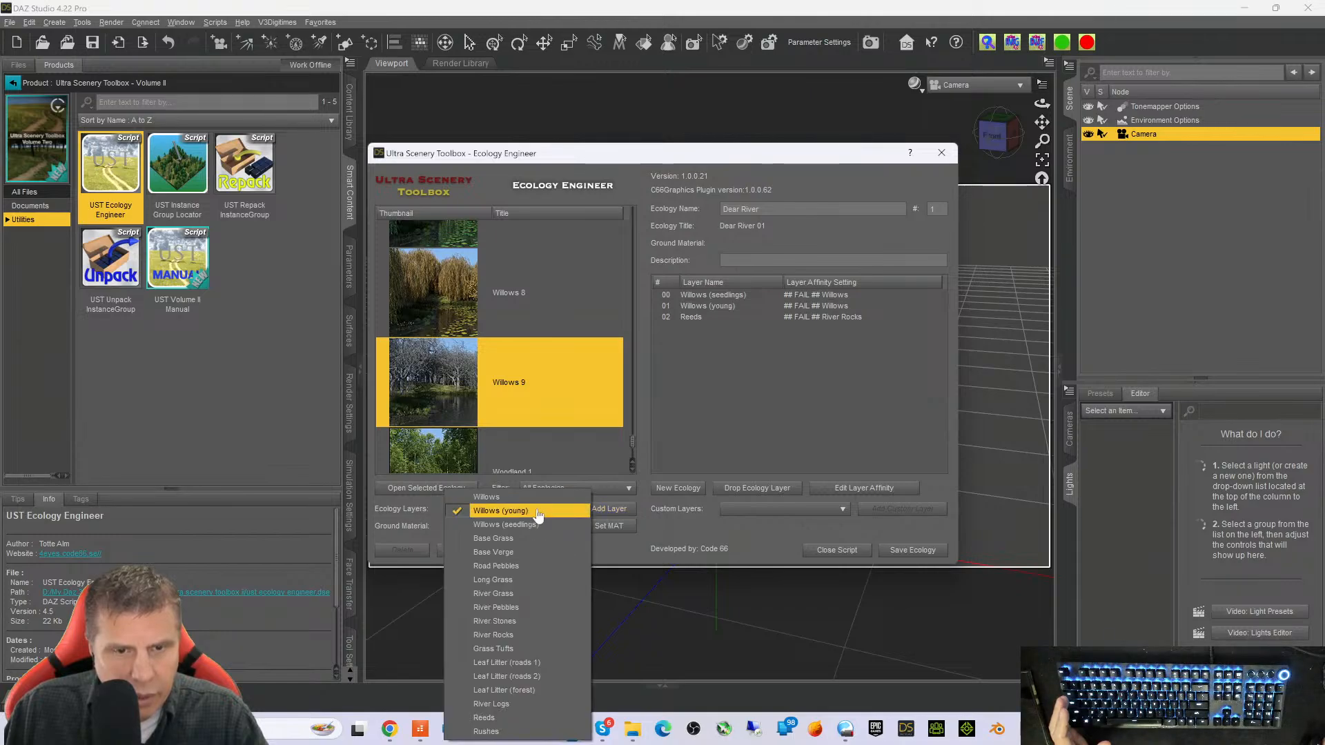
pyautogui.click(498, 494)
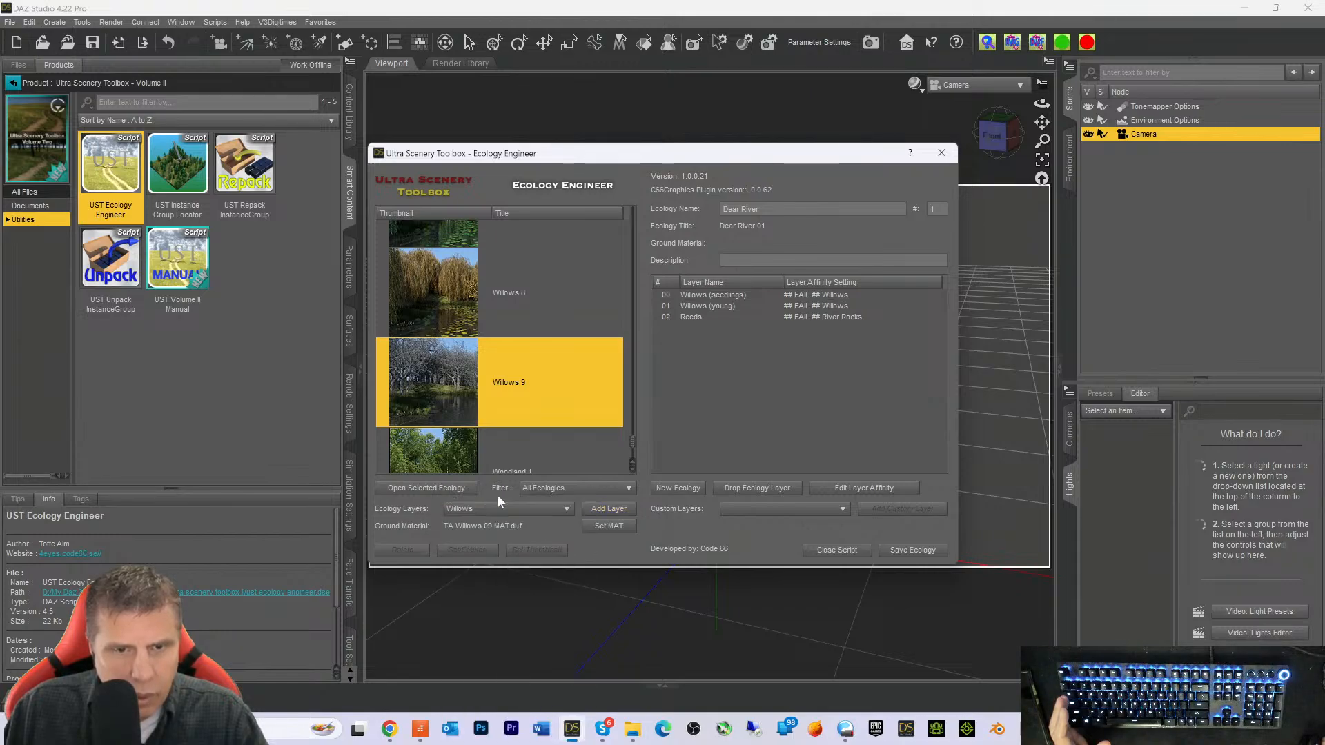
pyautogui.click(597, 510)
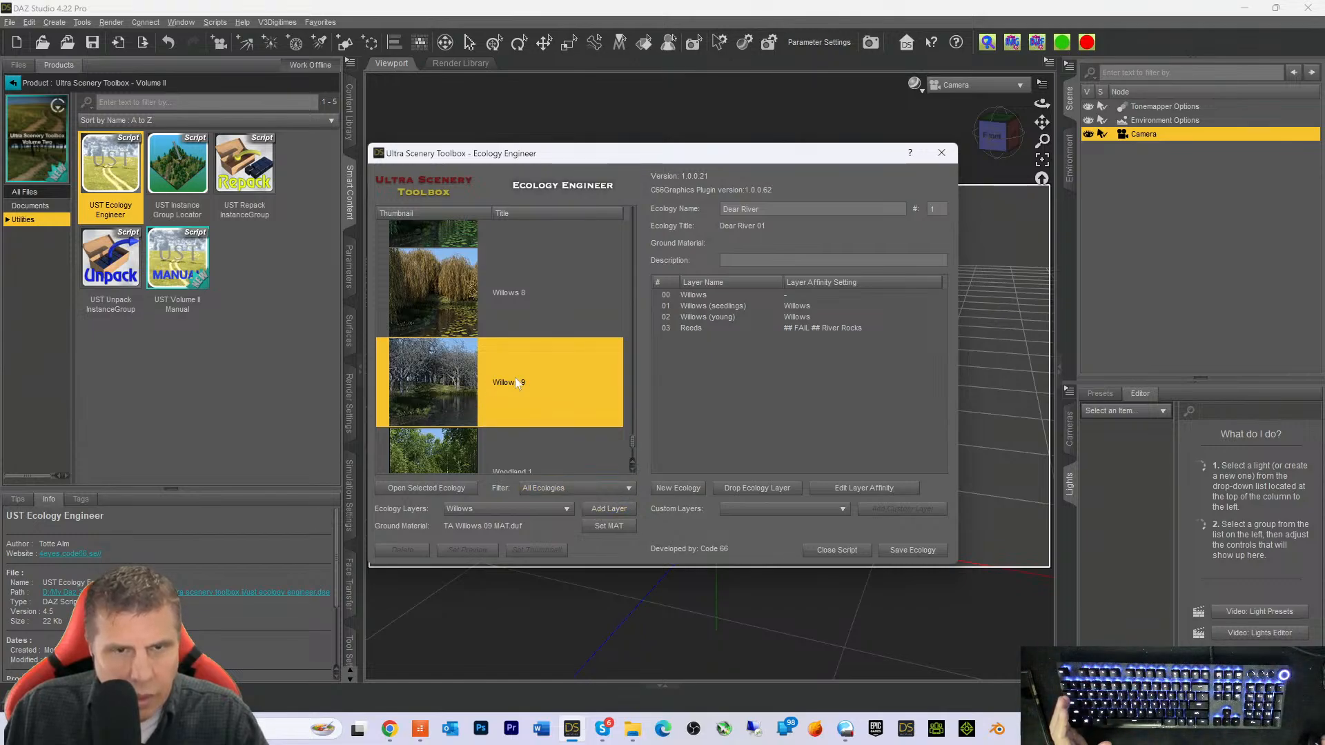
# Add the Waterlilys and Flowers layers from the Willows 7 ecology to Dear River
pyautogui.scroll(2, 493, 262)
pyautogui.click(436, 340)
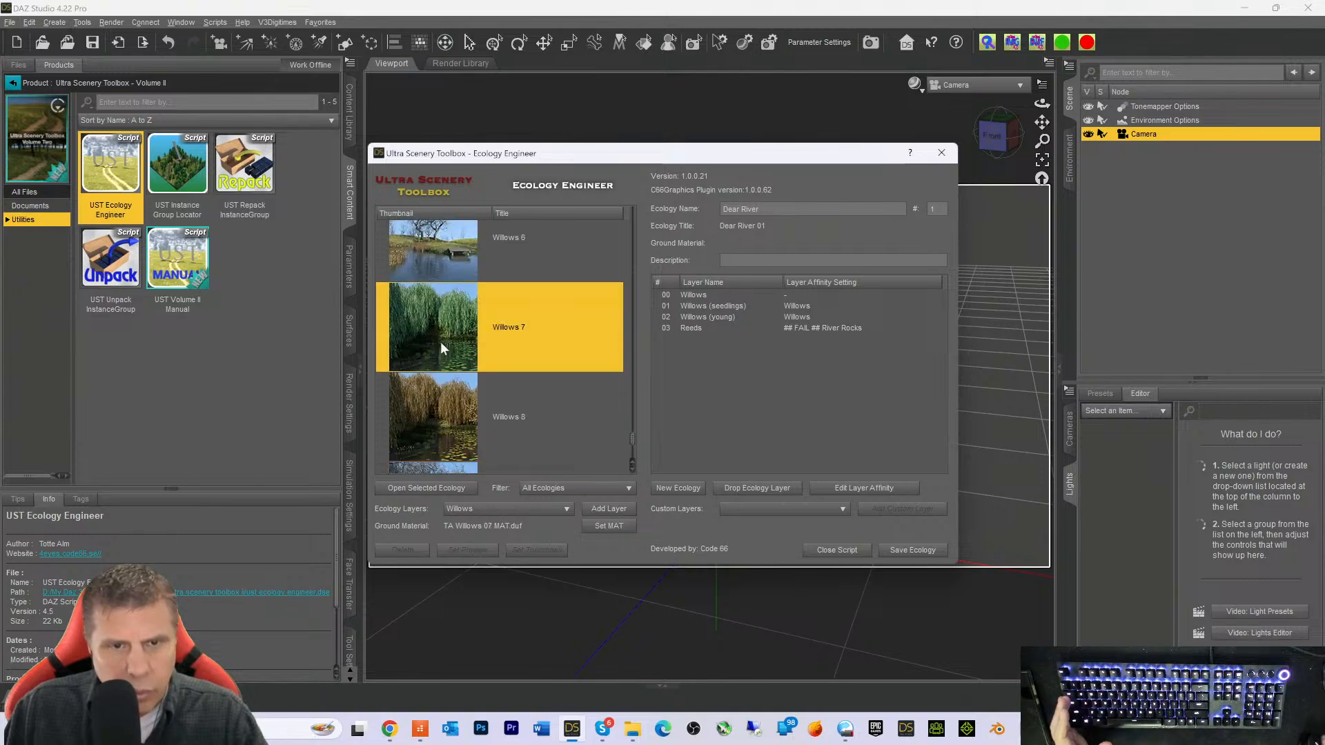
pyautogui.click(521, 514)
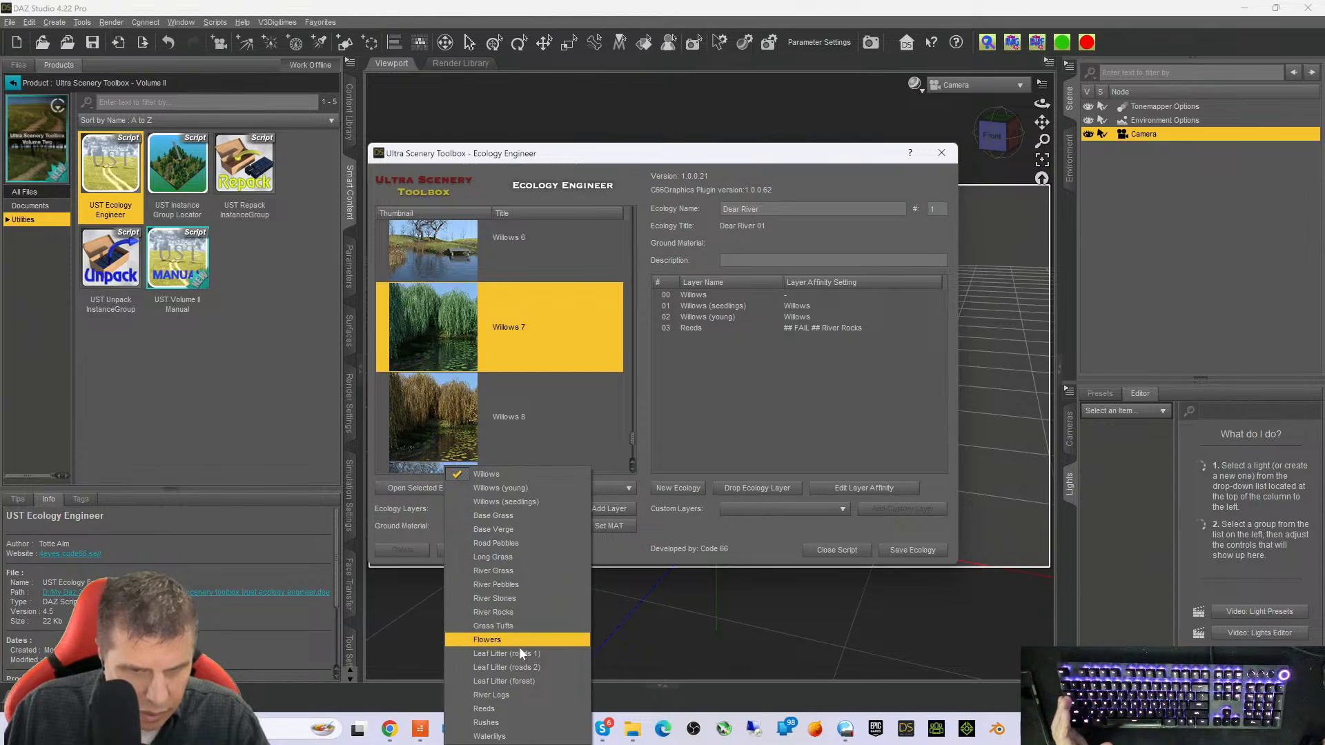
pyautogui.click(523, 737)
pyautogui.click(602, 508)
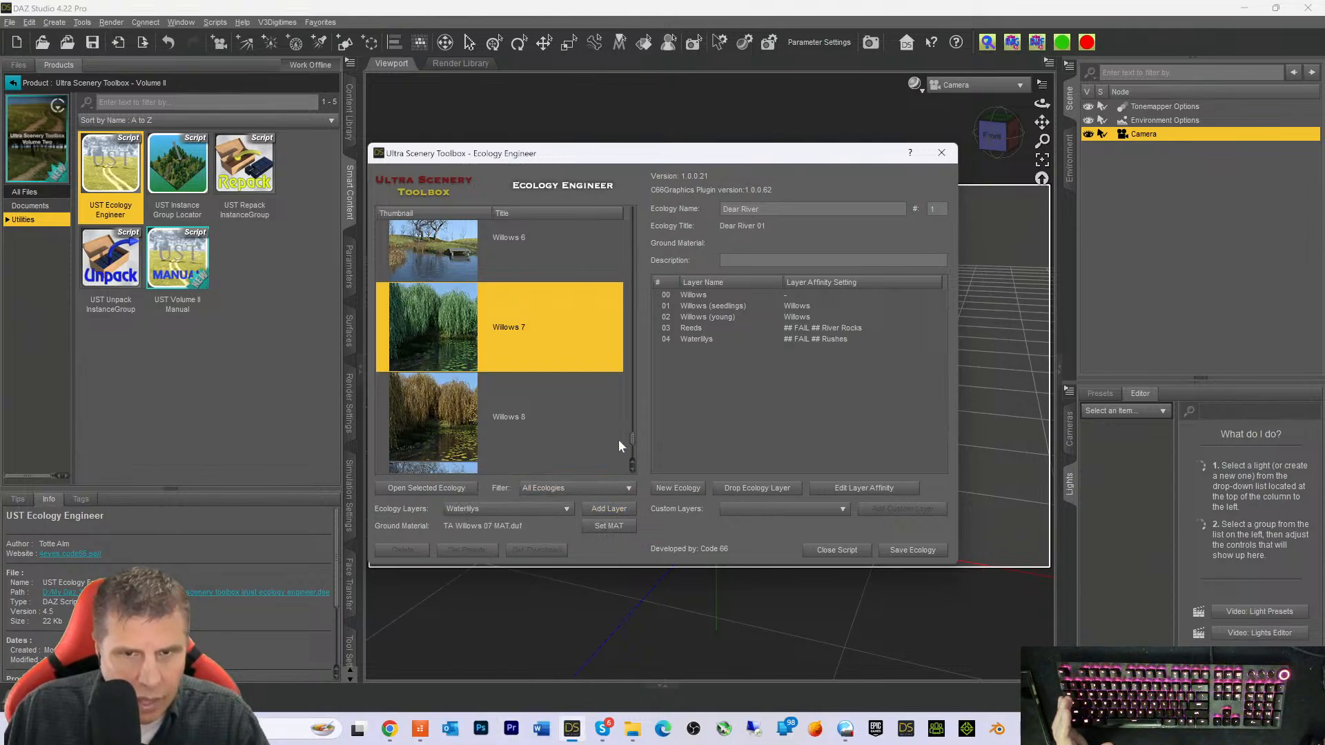
pyautogui.click(485, 511)
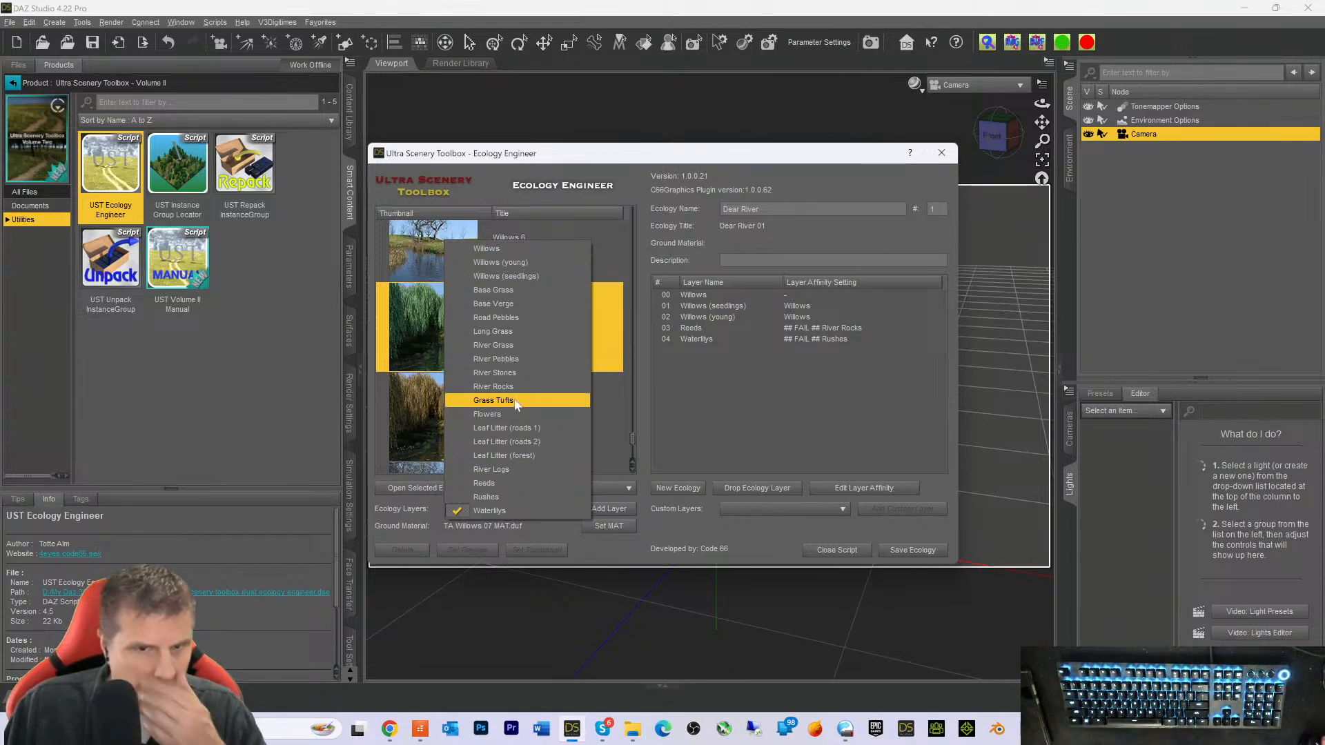
pyautogui.click(483, 415)
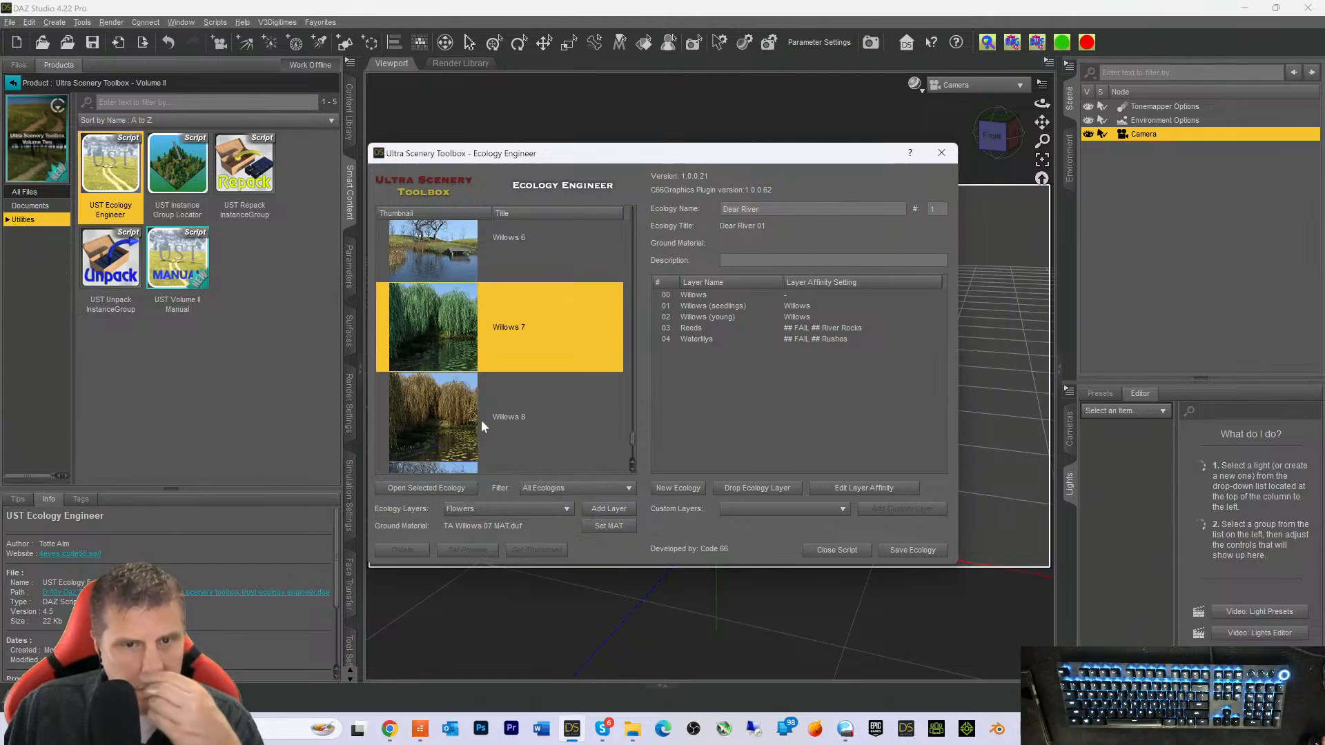
pyautogui.click(595, 512)
# Add the Ferns layer from the Tropics 3 ecology to Dear River
pyautogui.scroll(4, 532, 341)
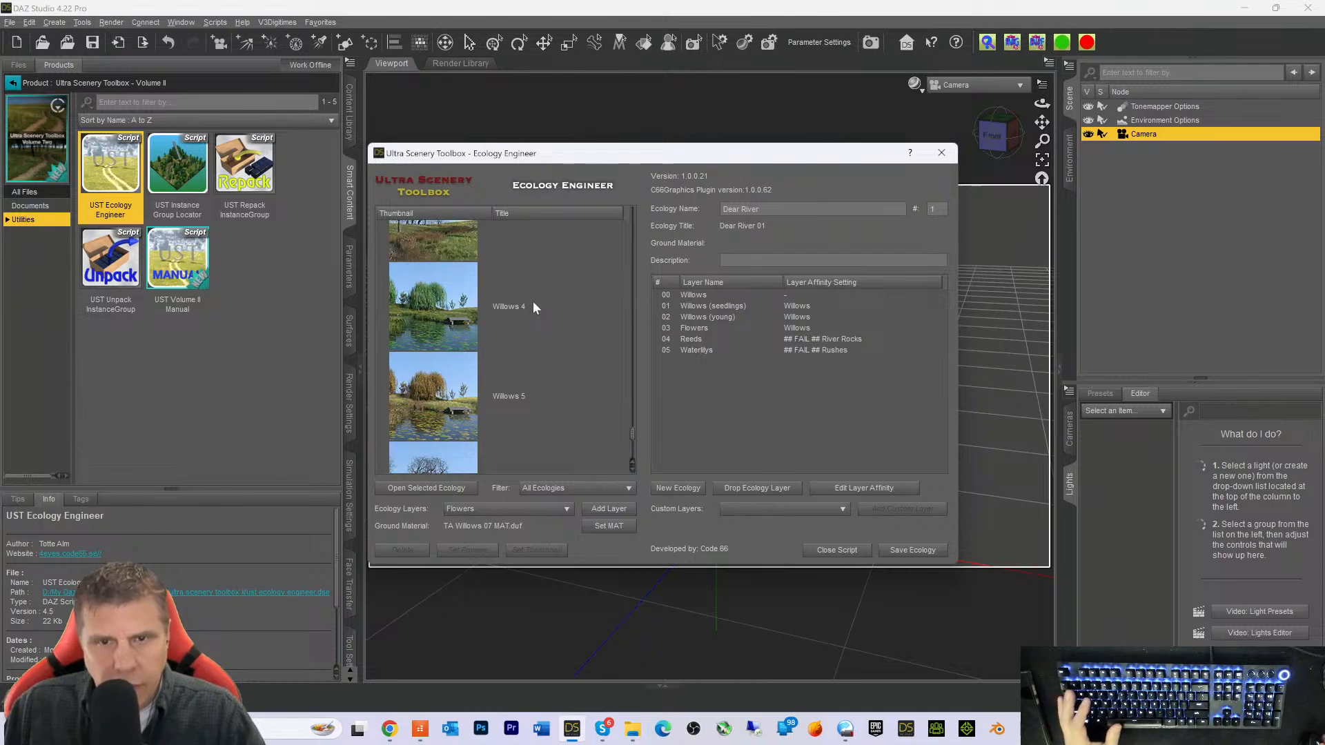
pyautogui.click(429, 407)
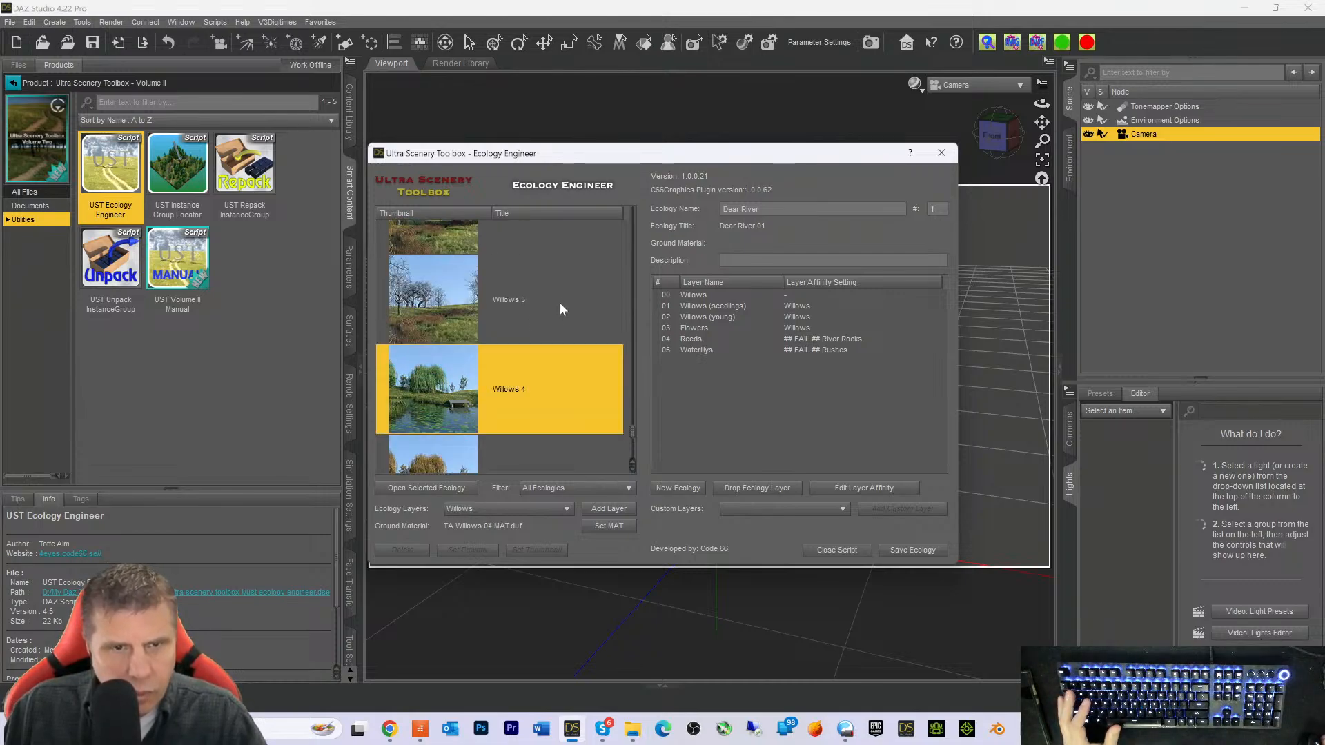
pyautogui.scroll(2, 557, 305)
pyautogui.scroll(4, 561, 317)
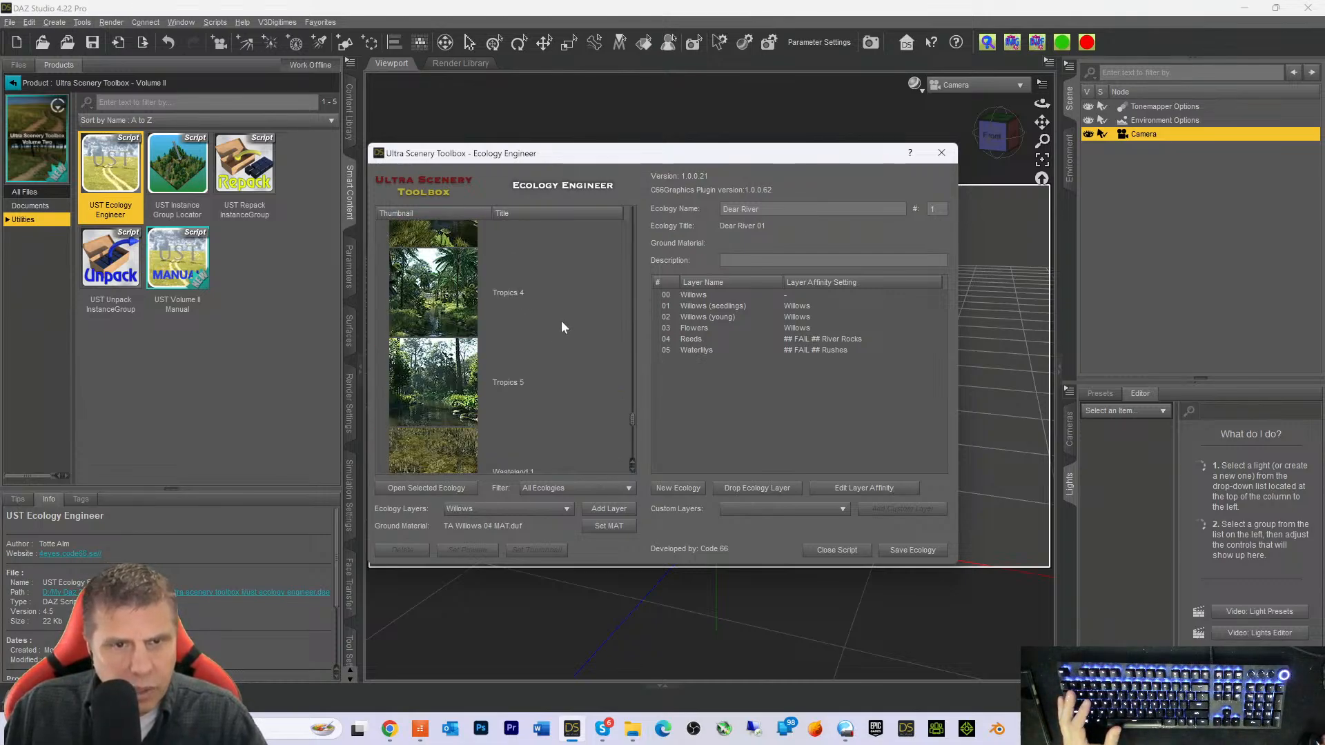
pyautogui.click(433, 329)
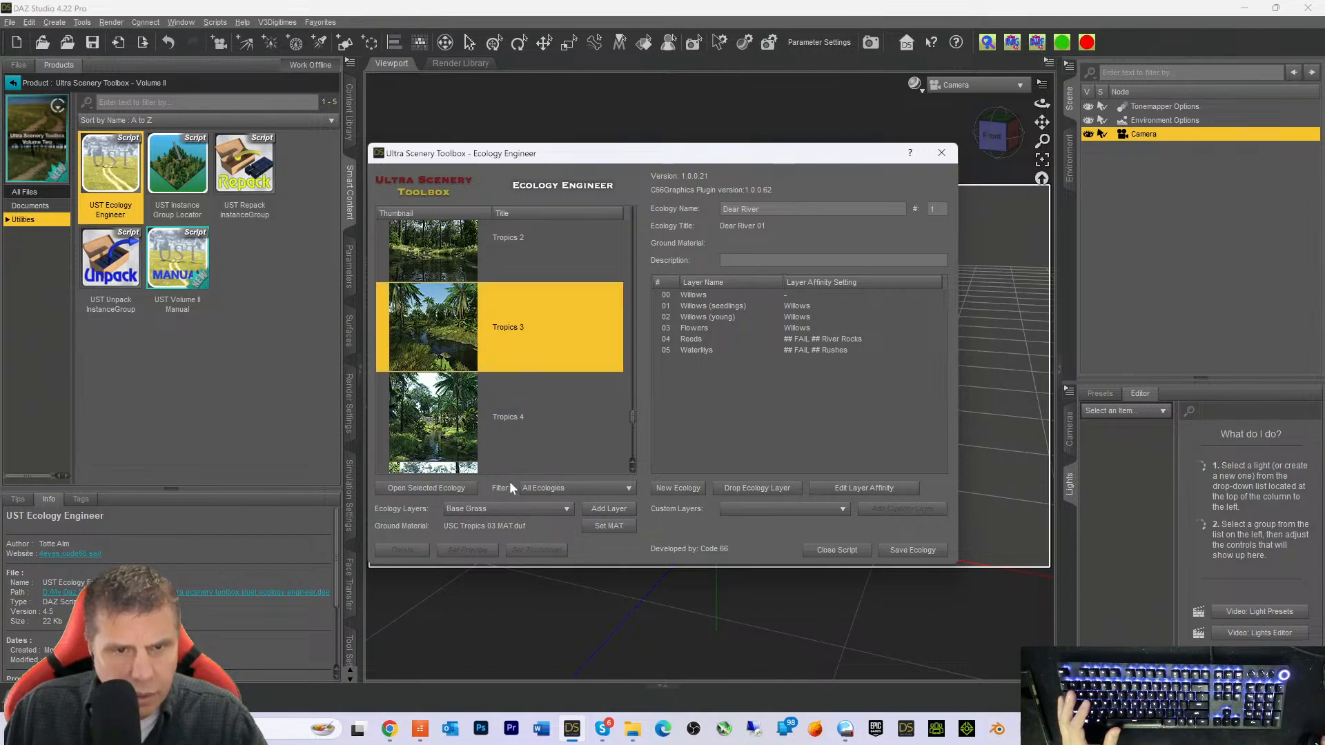
pyautogui.click(503, 508)
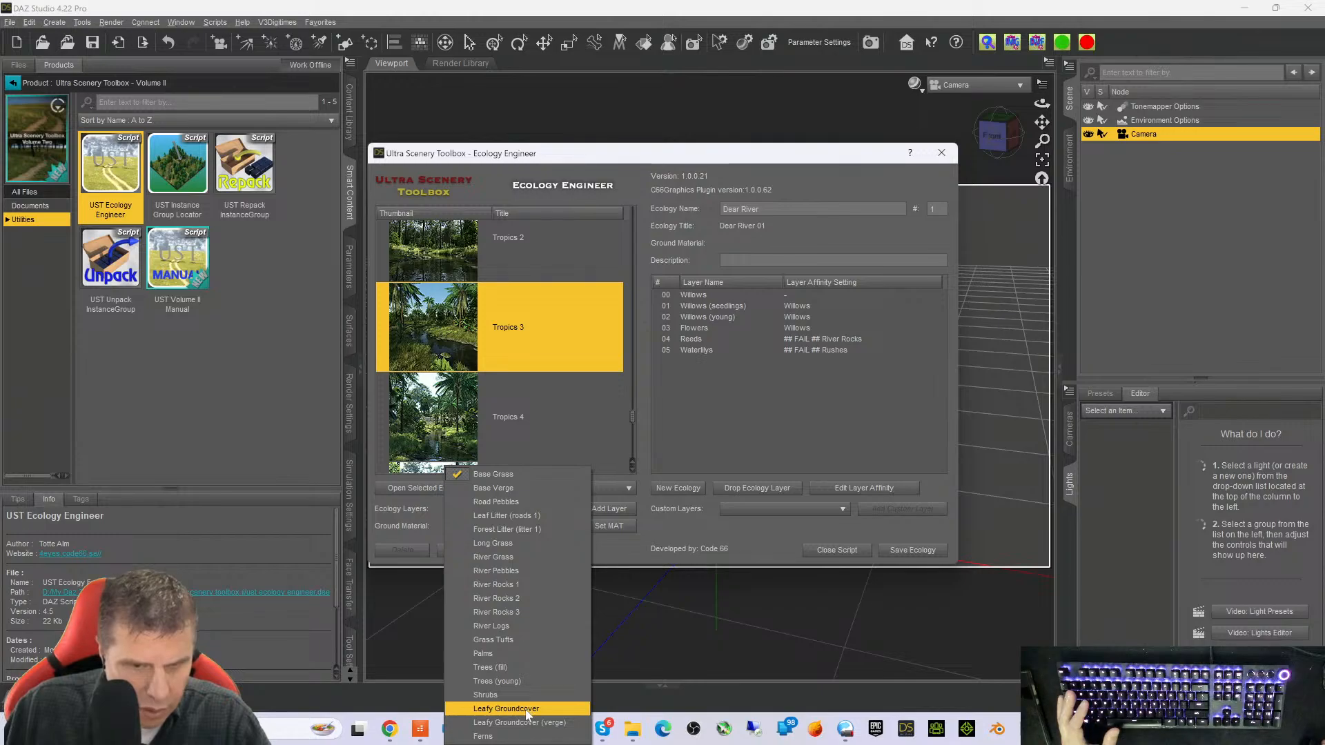
pyautogui.click(525, 736)
pyautogui.click(610, 510)
# Add the Blackthorn and Hawthorn layers from the Tangy Apple Orchard 14 ecology to Dear River
pyautogui.scroll(2, 523, 305)
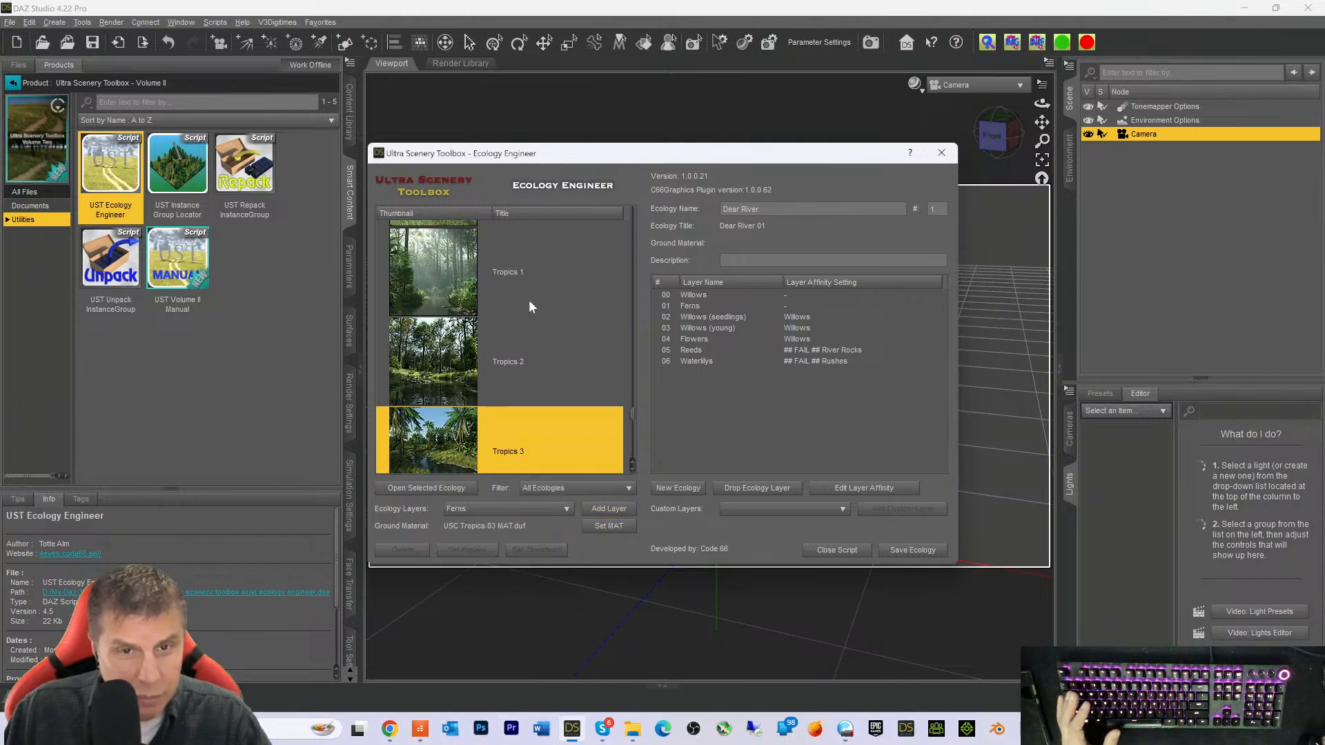
pyautogui.scroll(1, 529, 306)
pyautogui.click(446, 316)
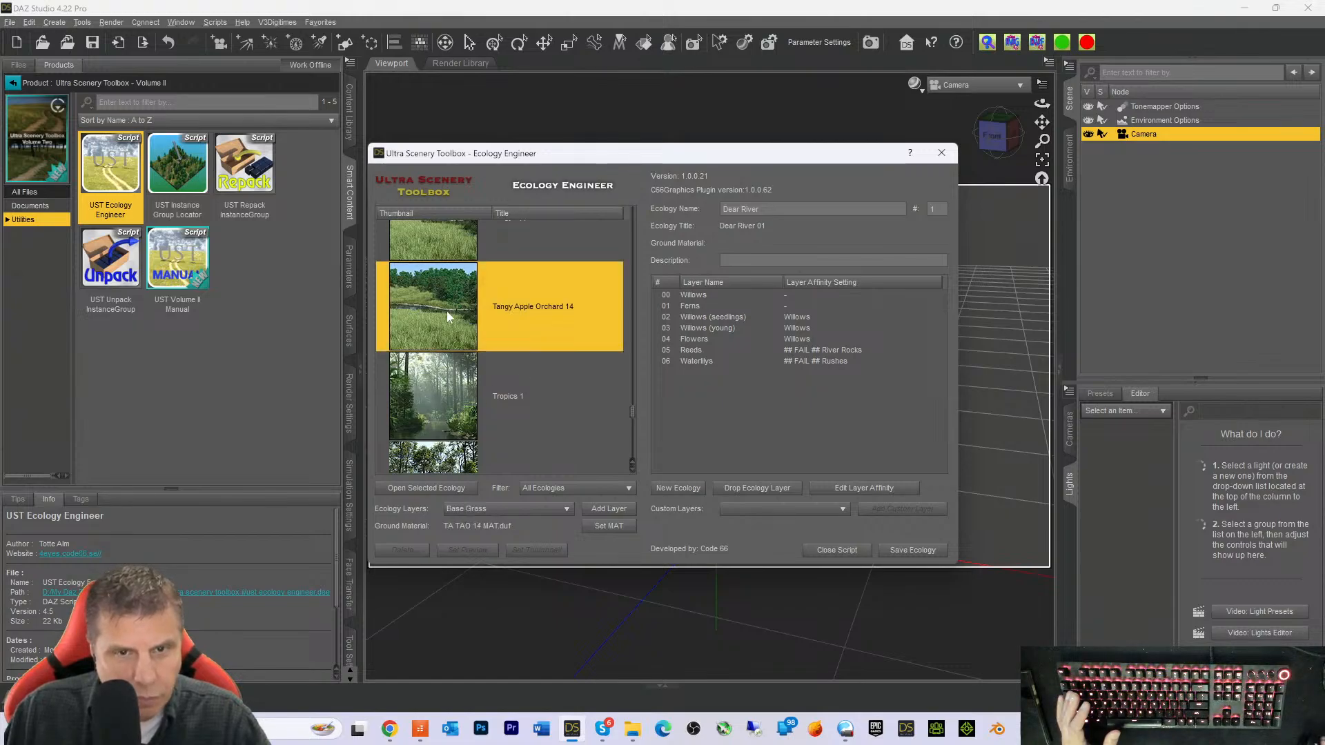
pyautogui.click(532, 509)
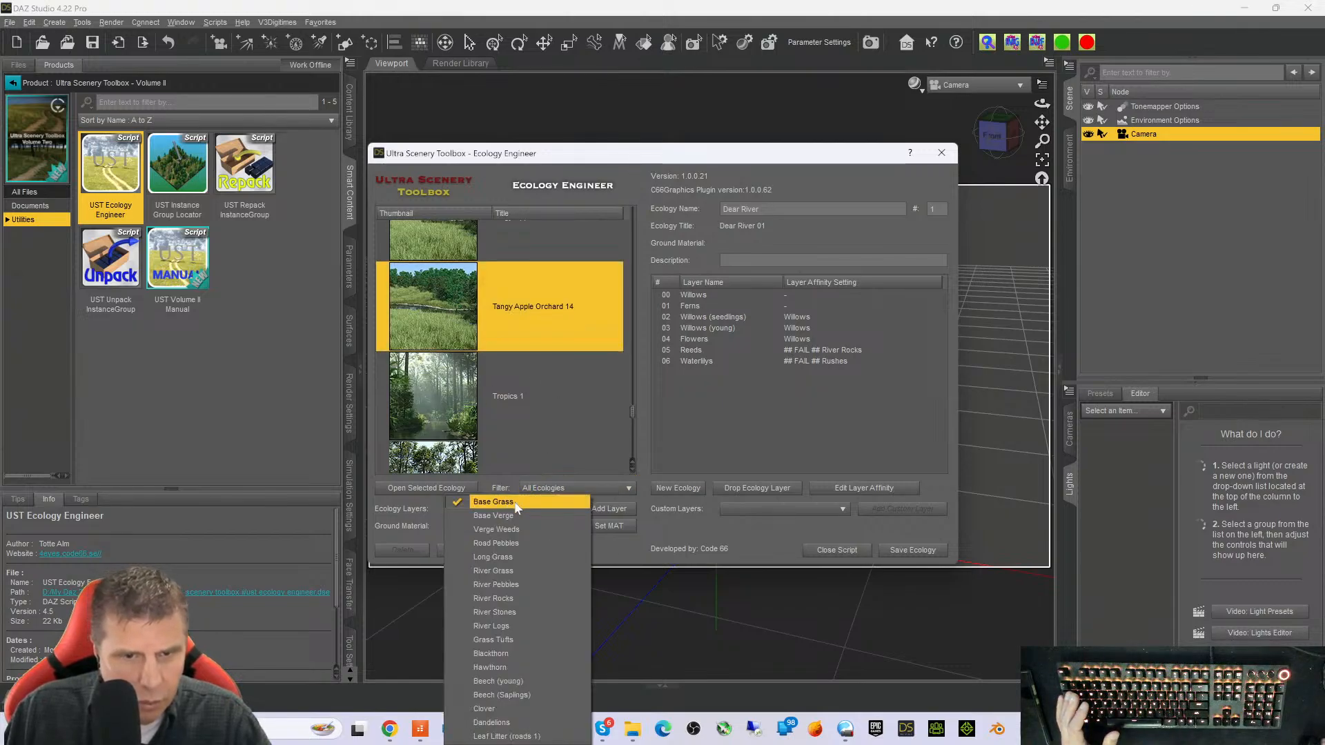
pyautogui.click(491, 654)
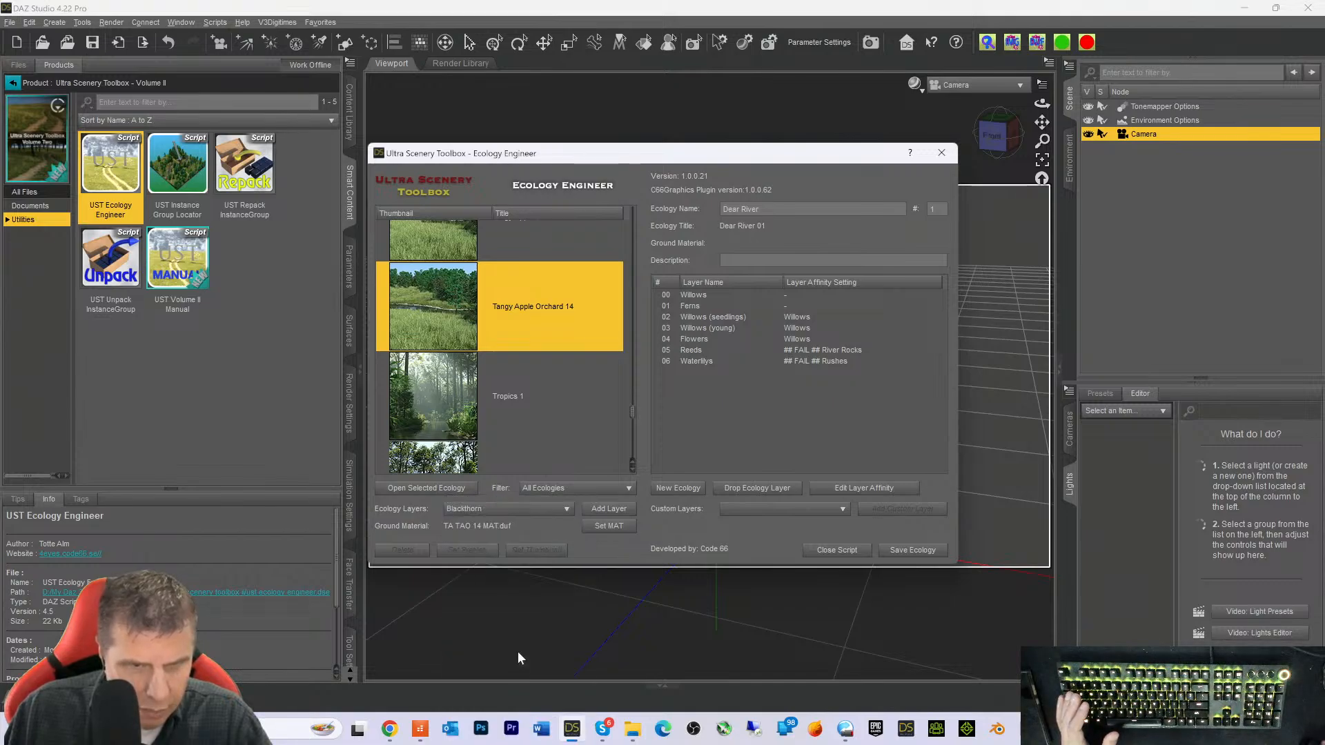
pyautogui.click(607, 508)
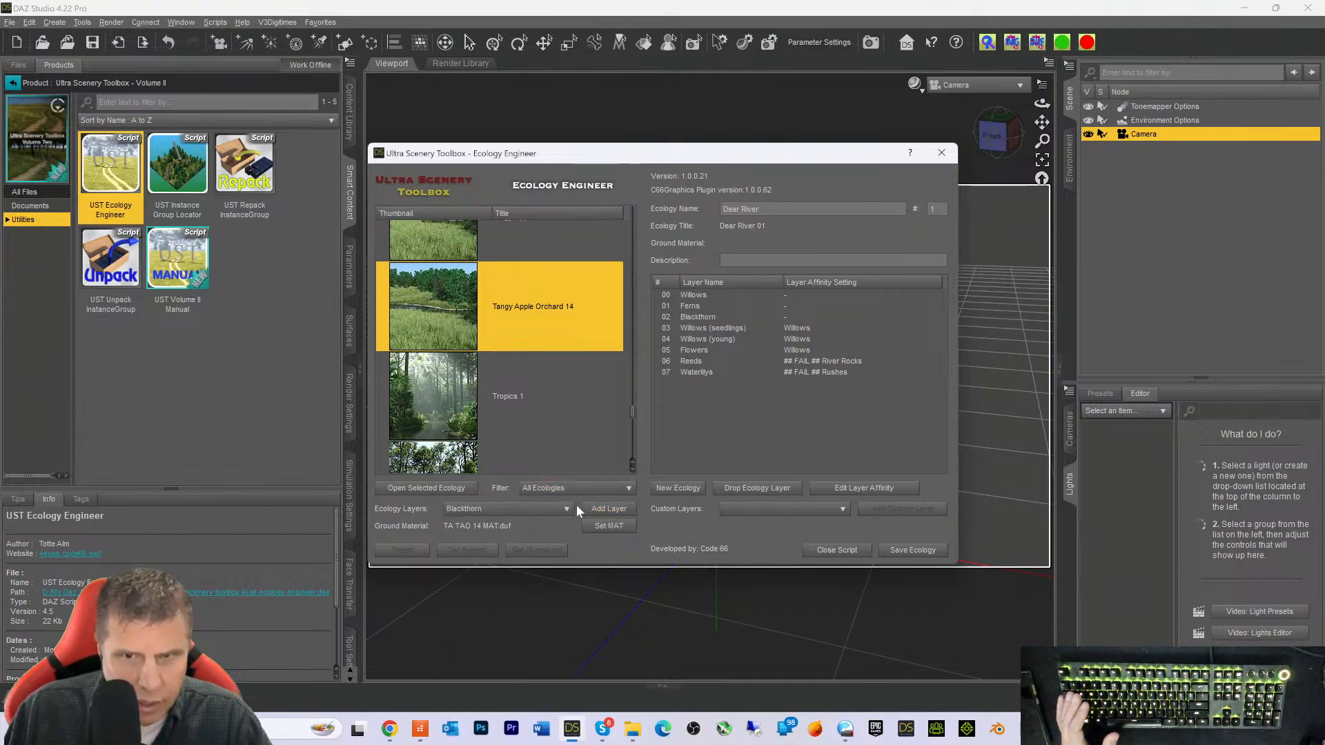
pyautogui.click(533, 510)
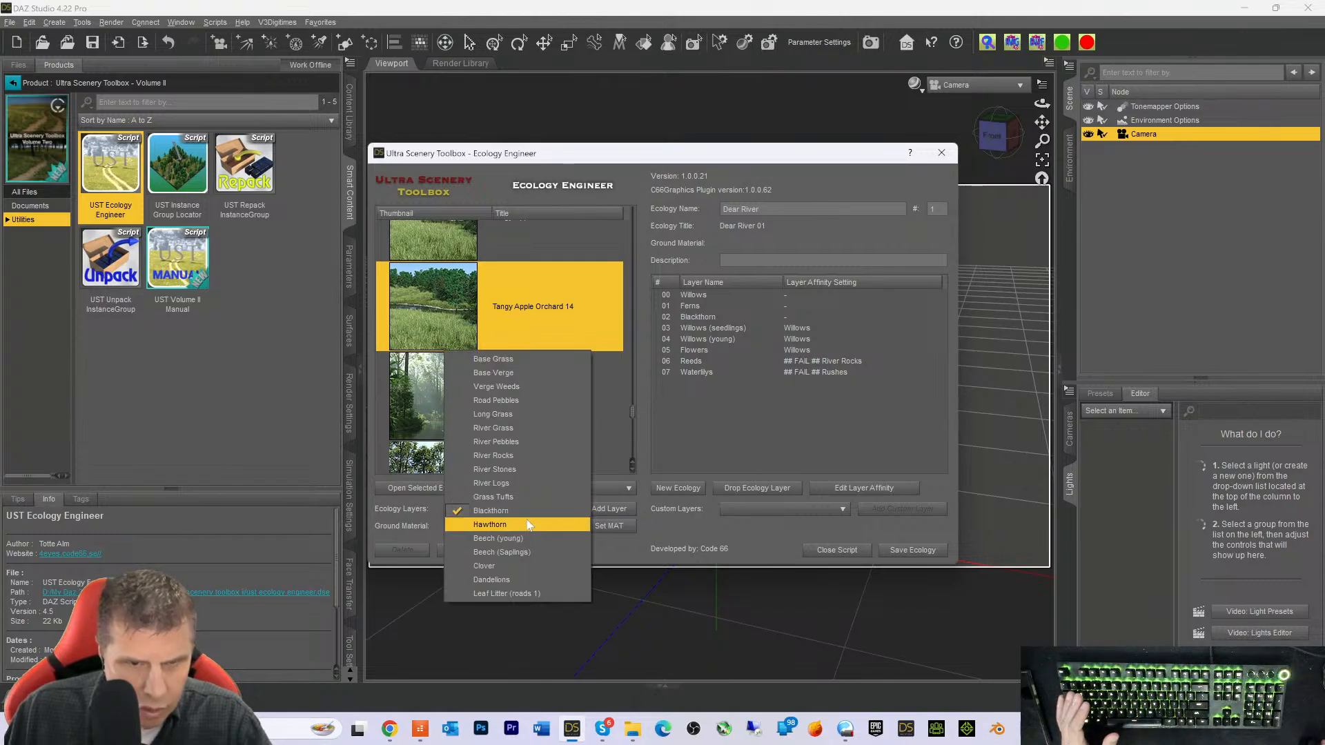
pyautogui.click(519, 525)
pyautogui.click(597, 511)
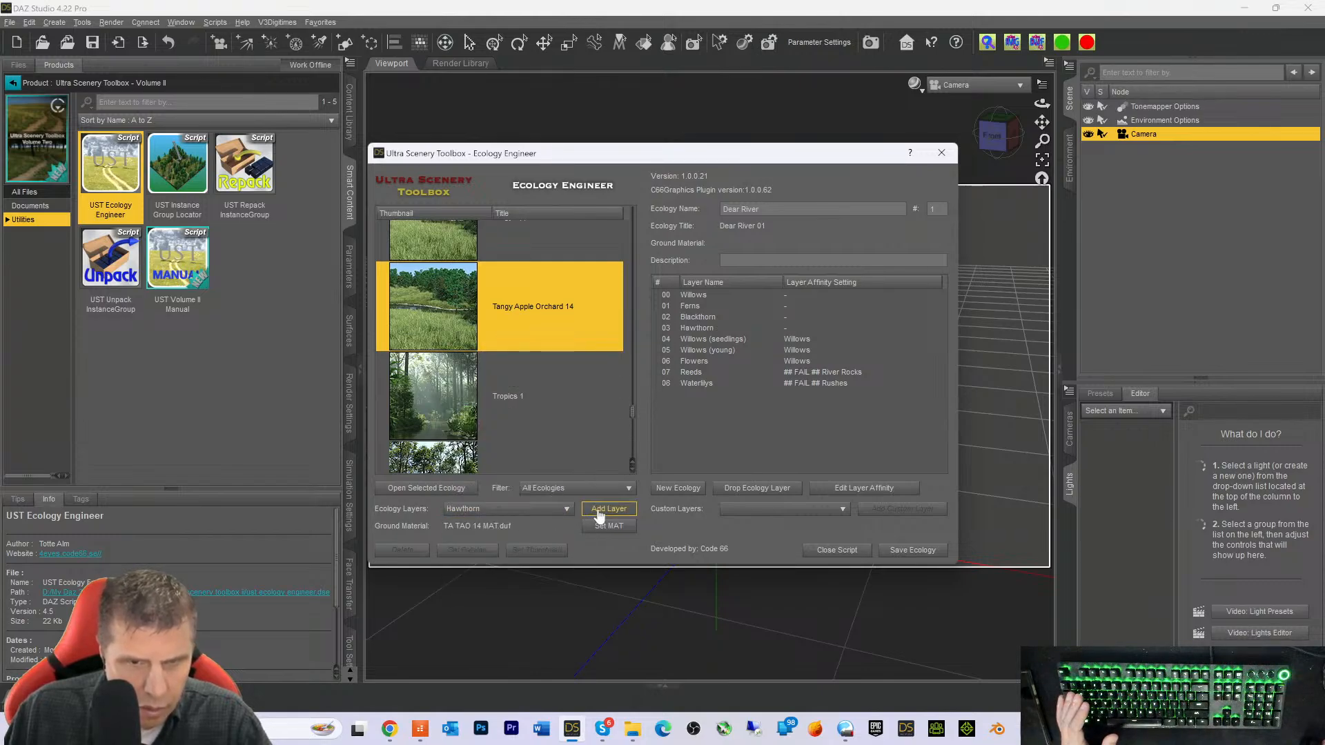
pyautogui.scroll(7, 527, 338)
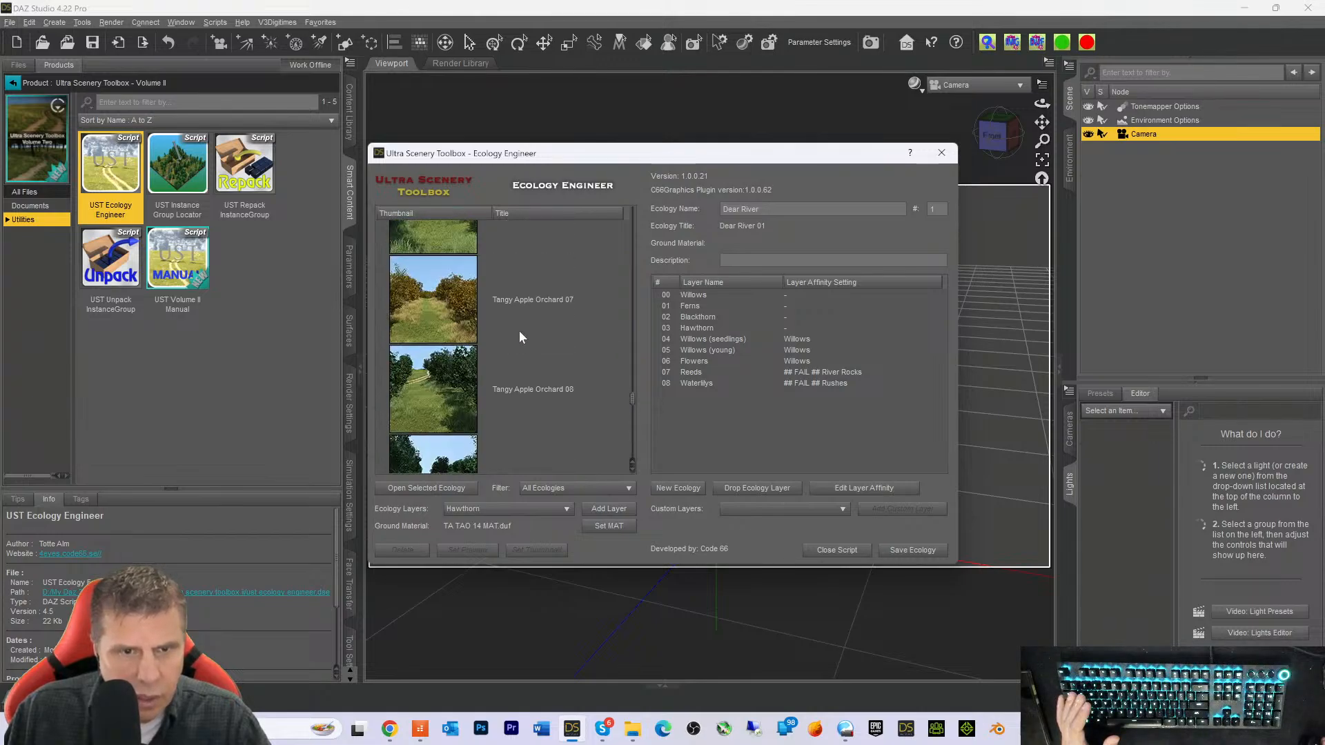
# Add the Clover layer from the Tangy Apple Orchard 08 ecology to Dear River
pyautogui.click(530, 401)
pyautogui.click(532, 507)
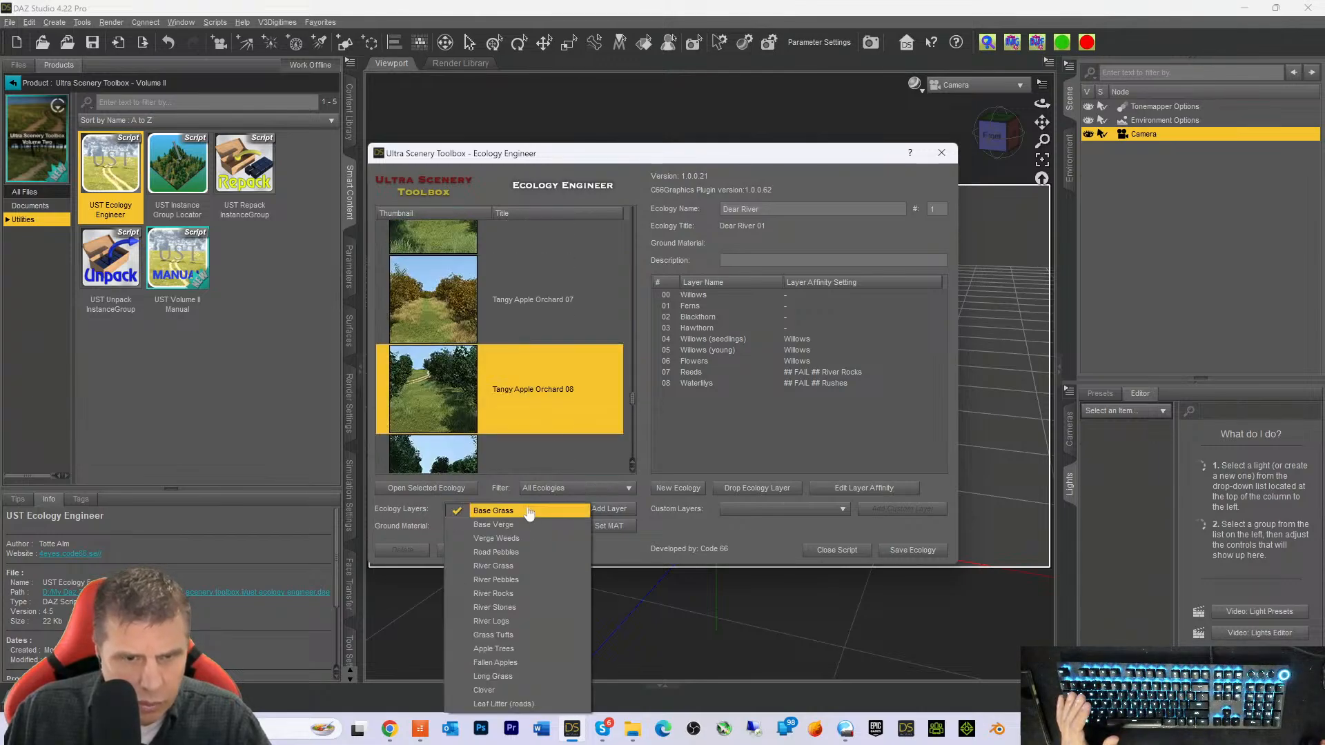
pyautogui.click(509, 690)
pyautogui.click(598, 514)
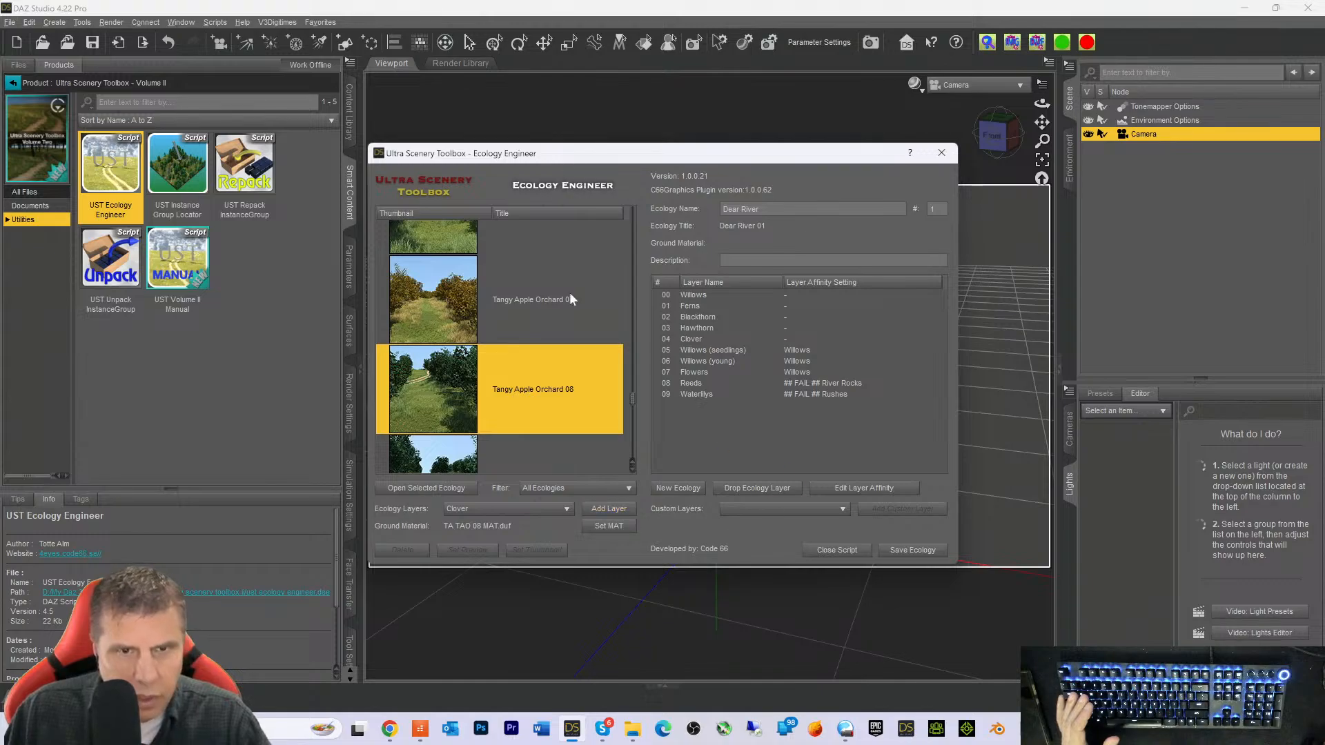
# Add the Heather layer from the Heath & Moor 4 ecology to Dear River
pyautogui.scroll(4, 552, 262)
pyautogui.scroll(8, 547, 284)
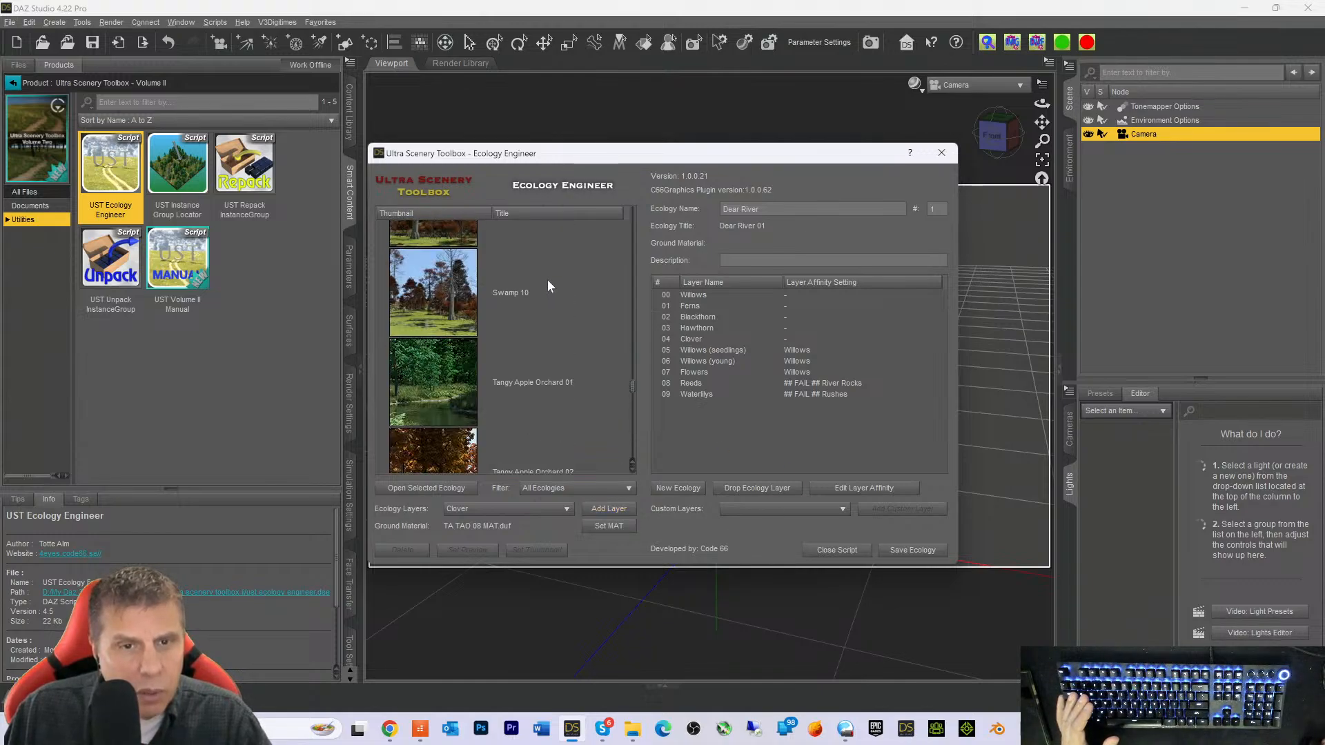
pyautogui.scroll(12, 546, 279)
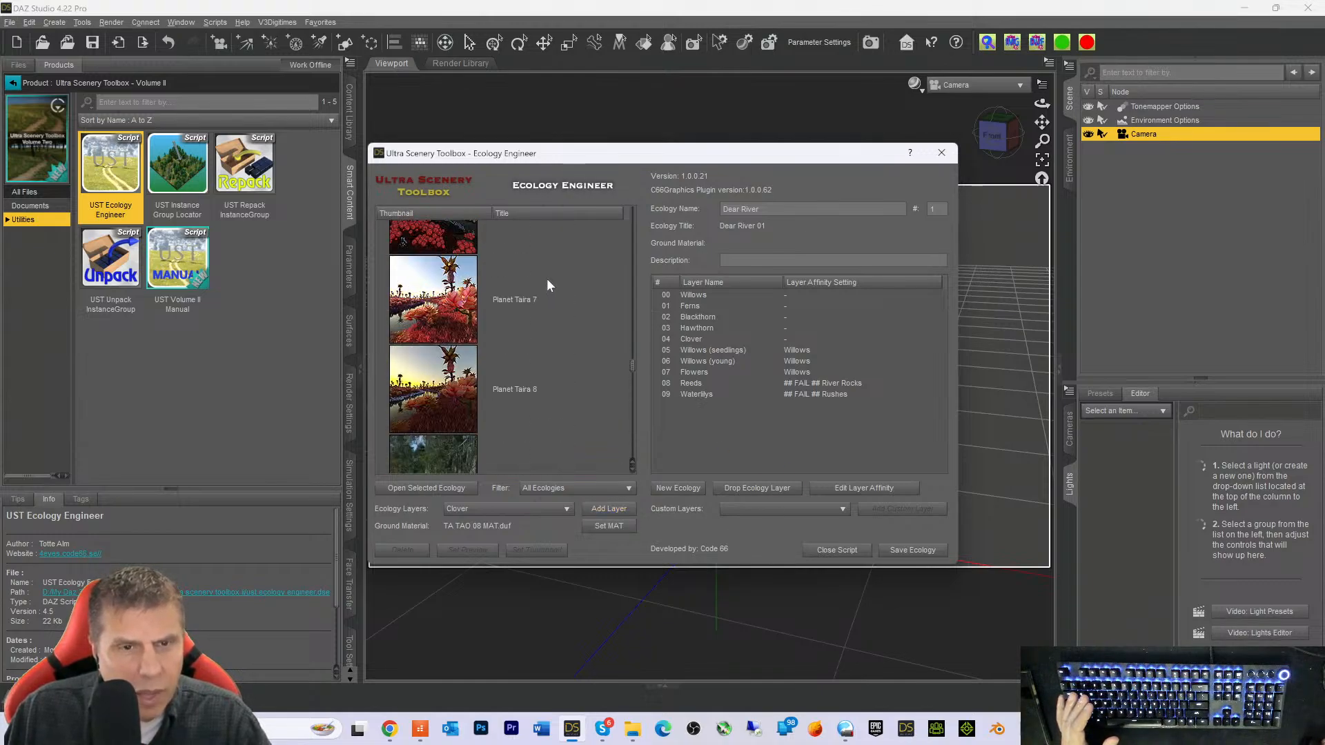
pyautogui.scroll(10, 547, 281)
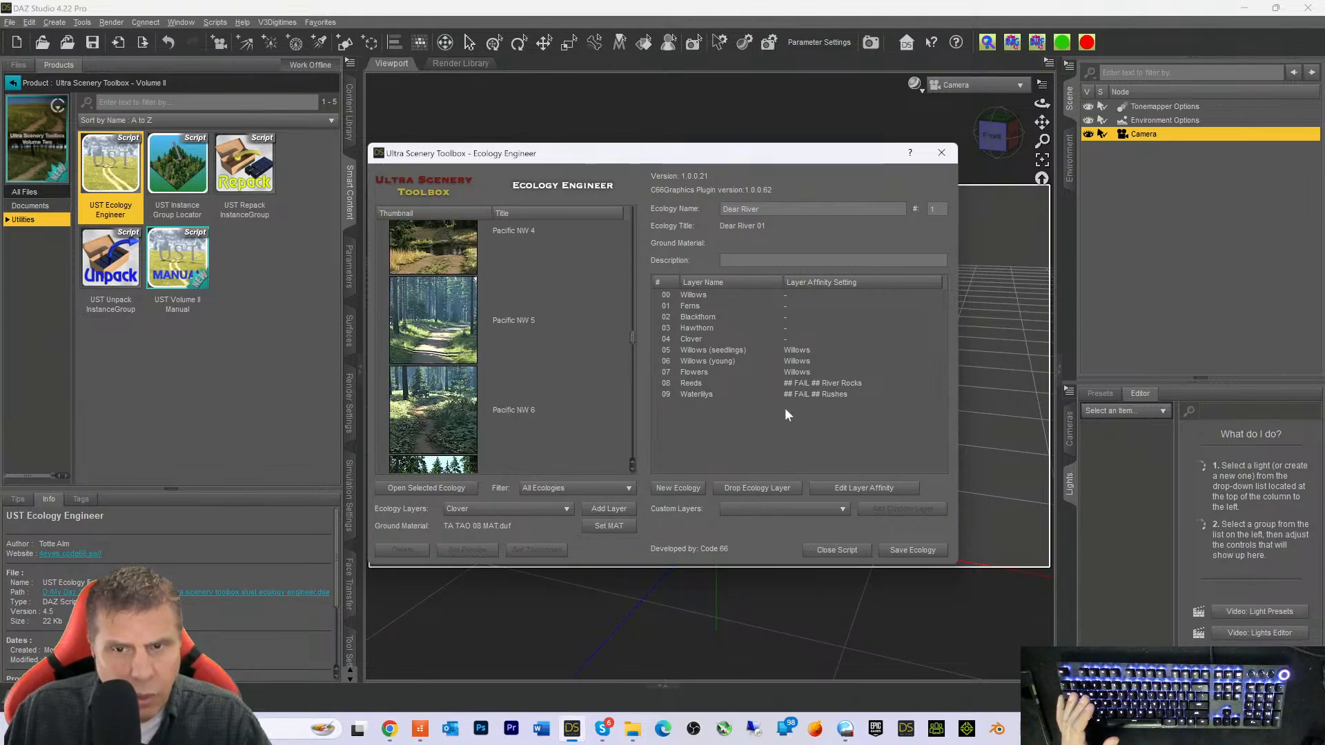
pyautogui.scroll(10, 530, 348)
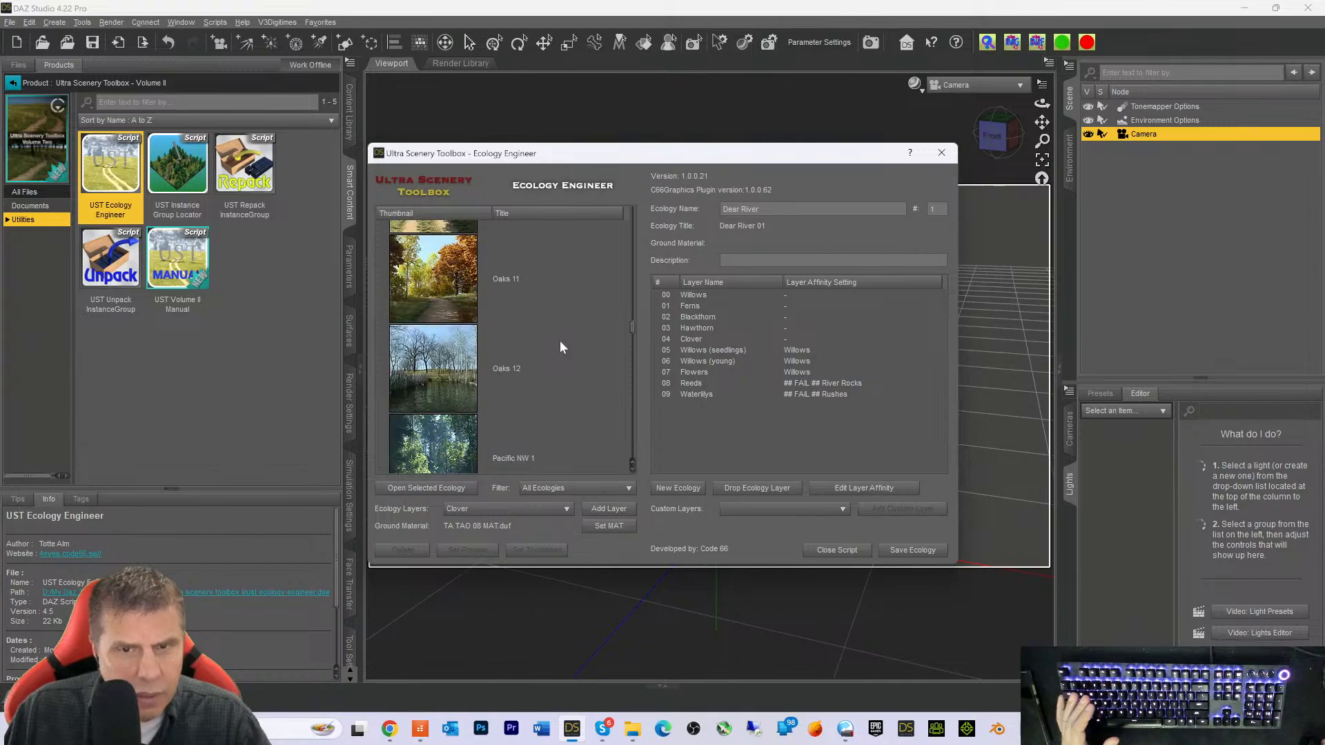
pyautogui.scroll(1, 565, 350)
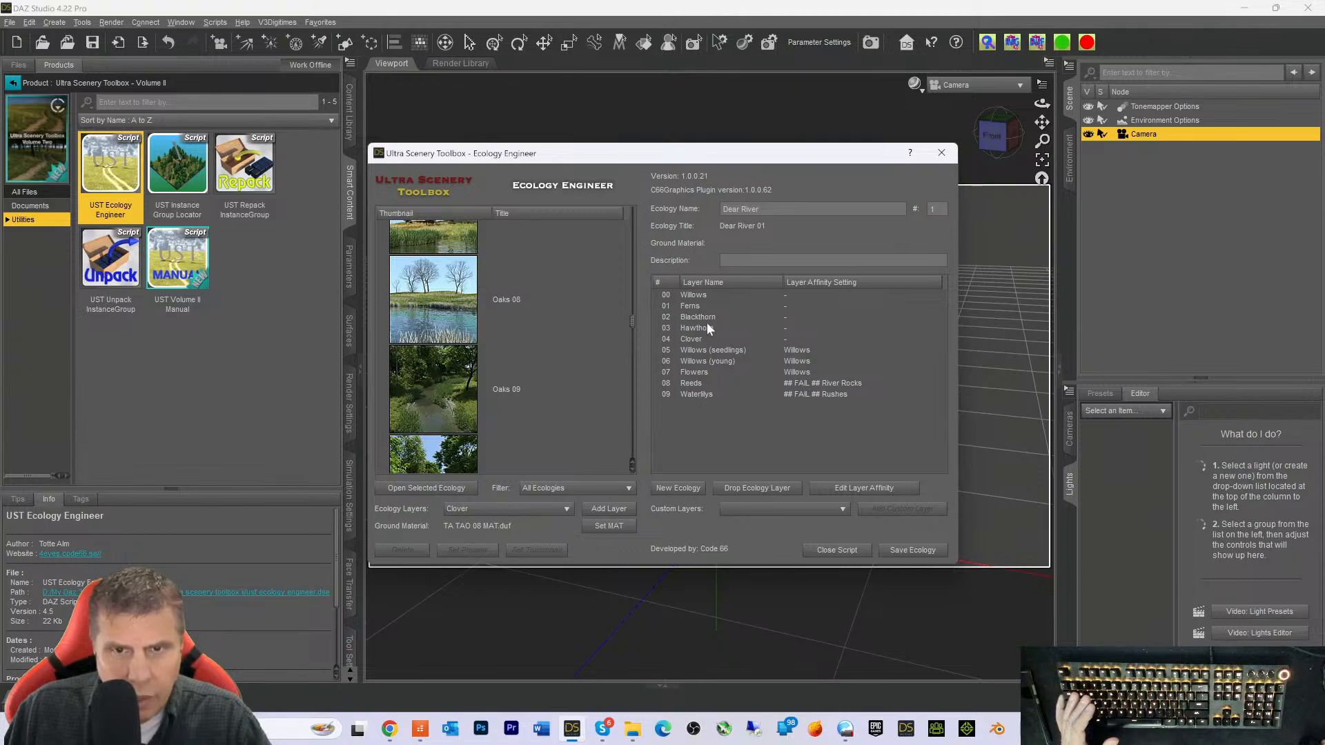
pyautogui.scroll(7, 548, 400)
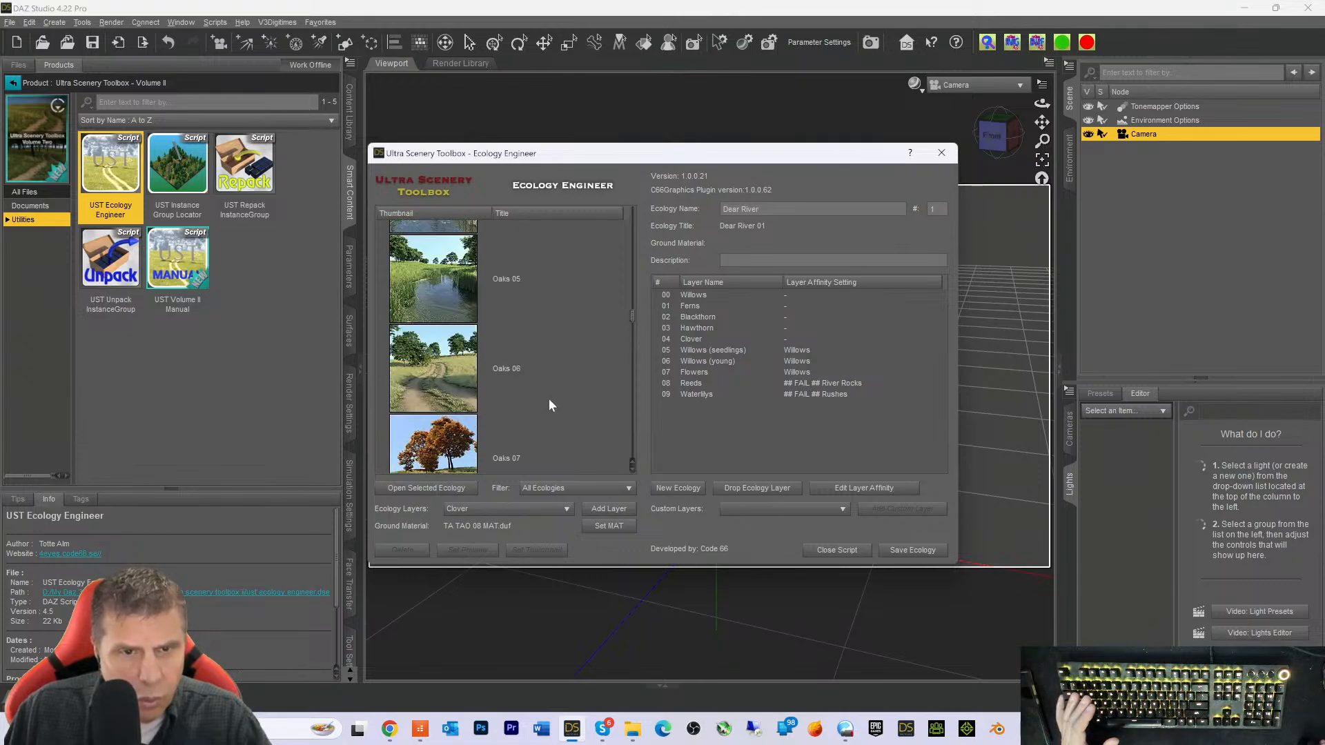
pyautogui.scroll(-10, 550, 397)
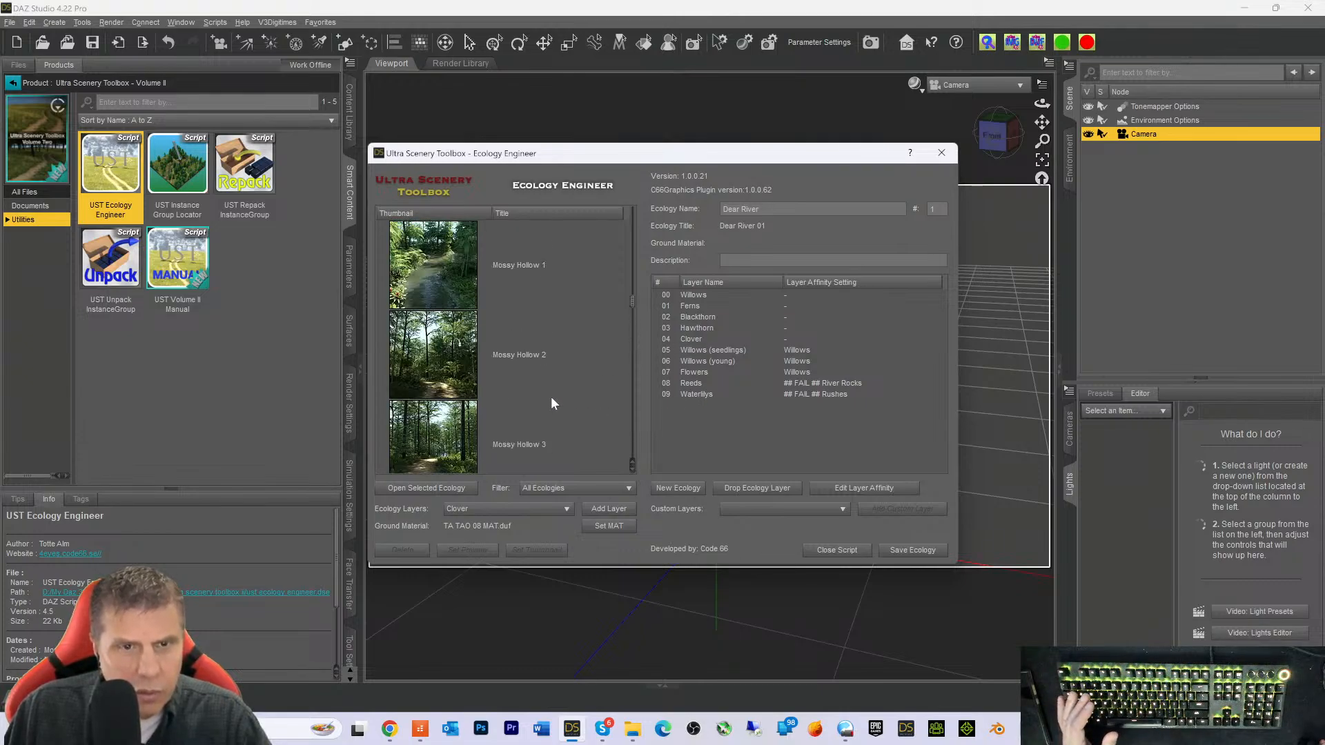
pyautogui.click(437, 380)
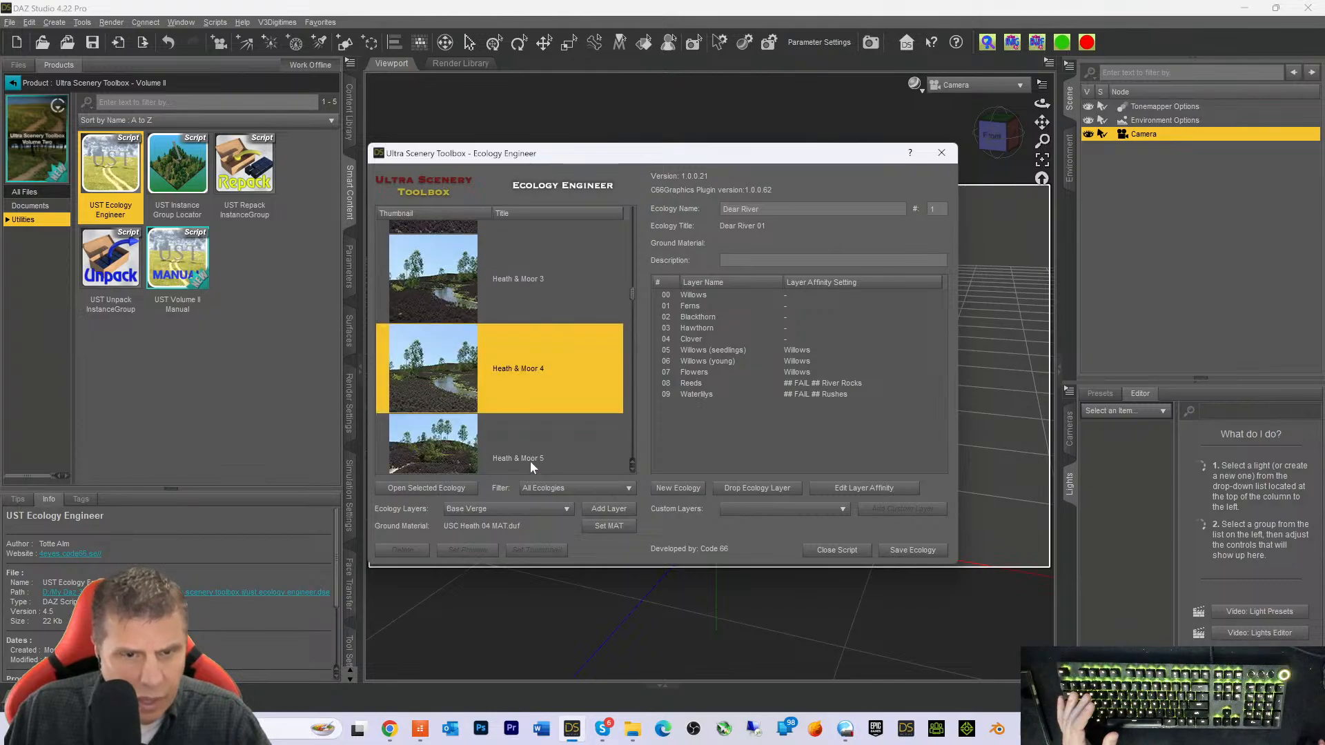
pyautogui.click(507, 512)
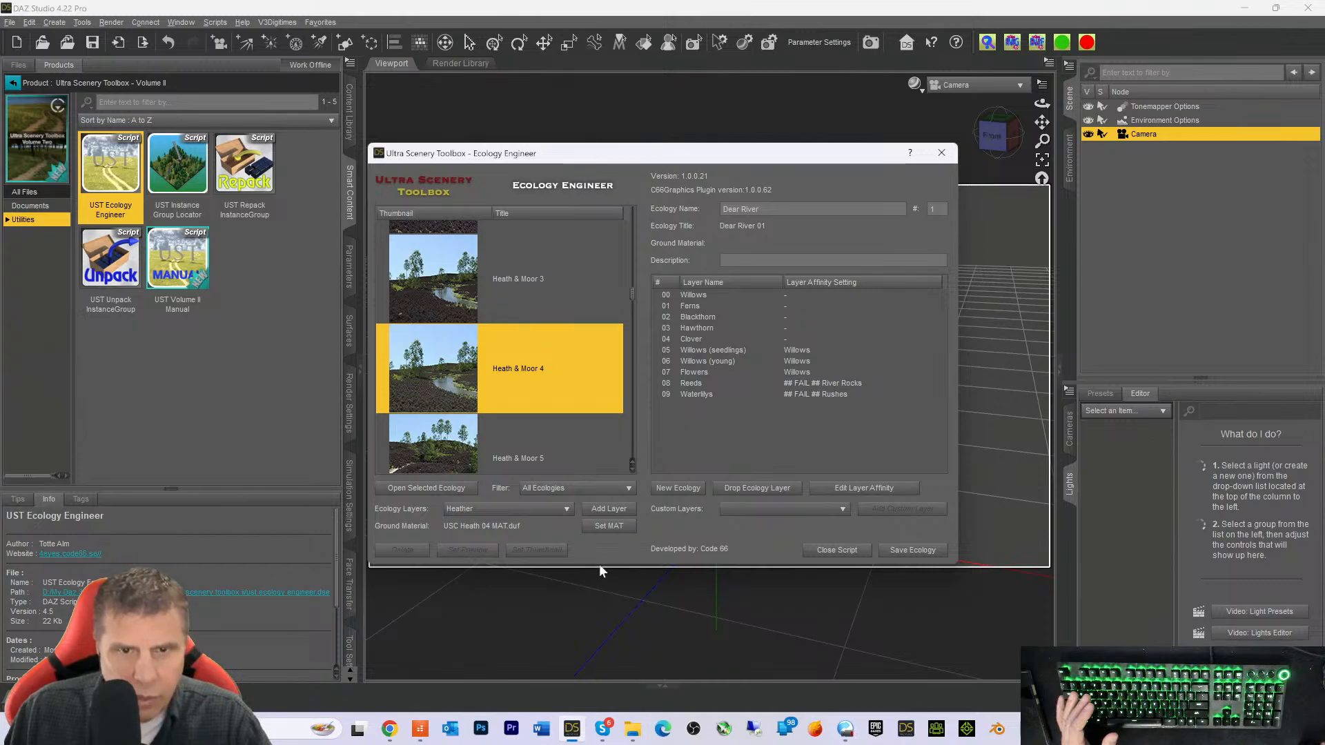
pyautogui.click(610, 511)
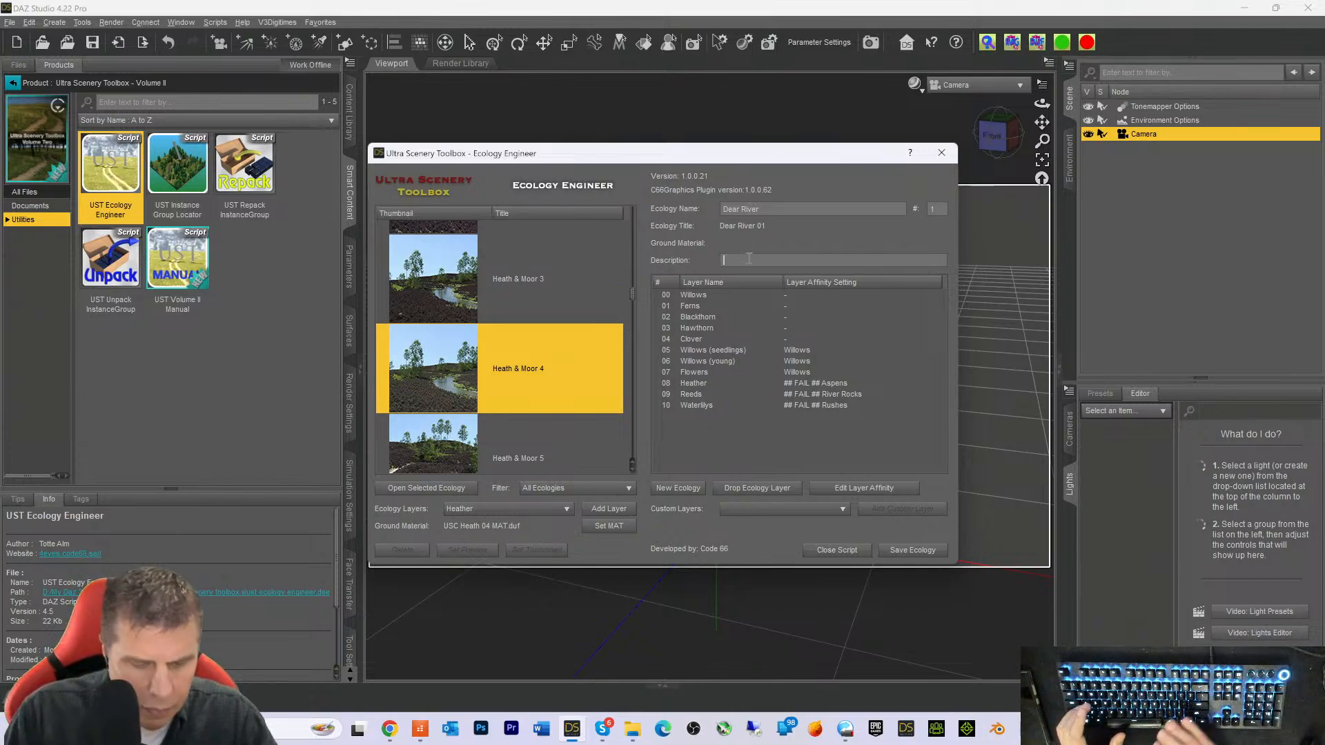
# Enter "Spooky Deserted Place" as the Dear River description and try to save the ecology
pyautogui.write('oky')
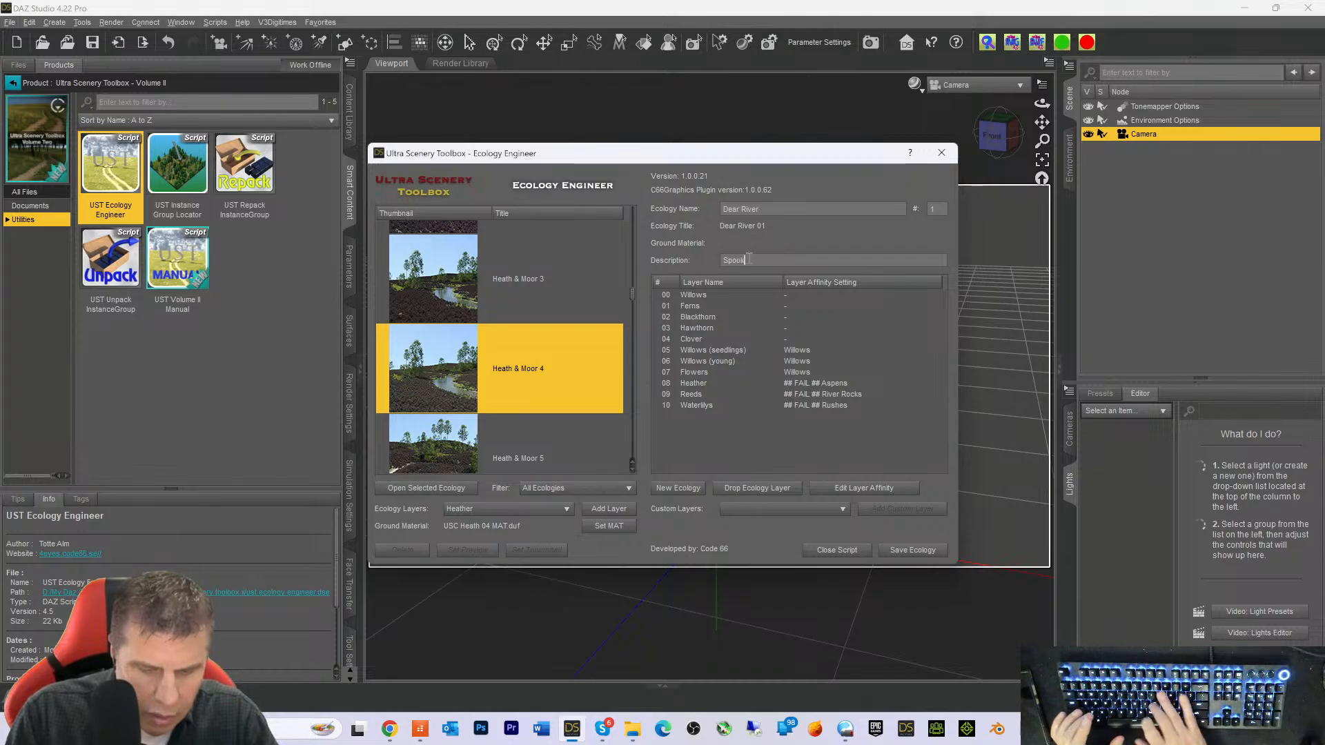
pyautogui.write(' Deser')
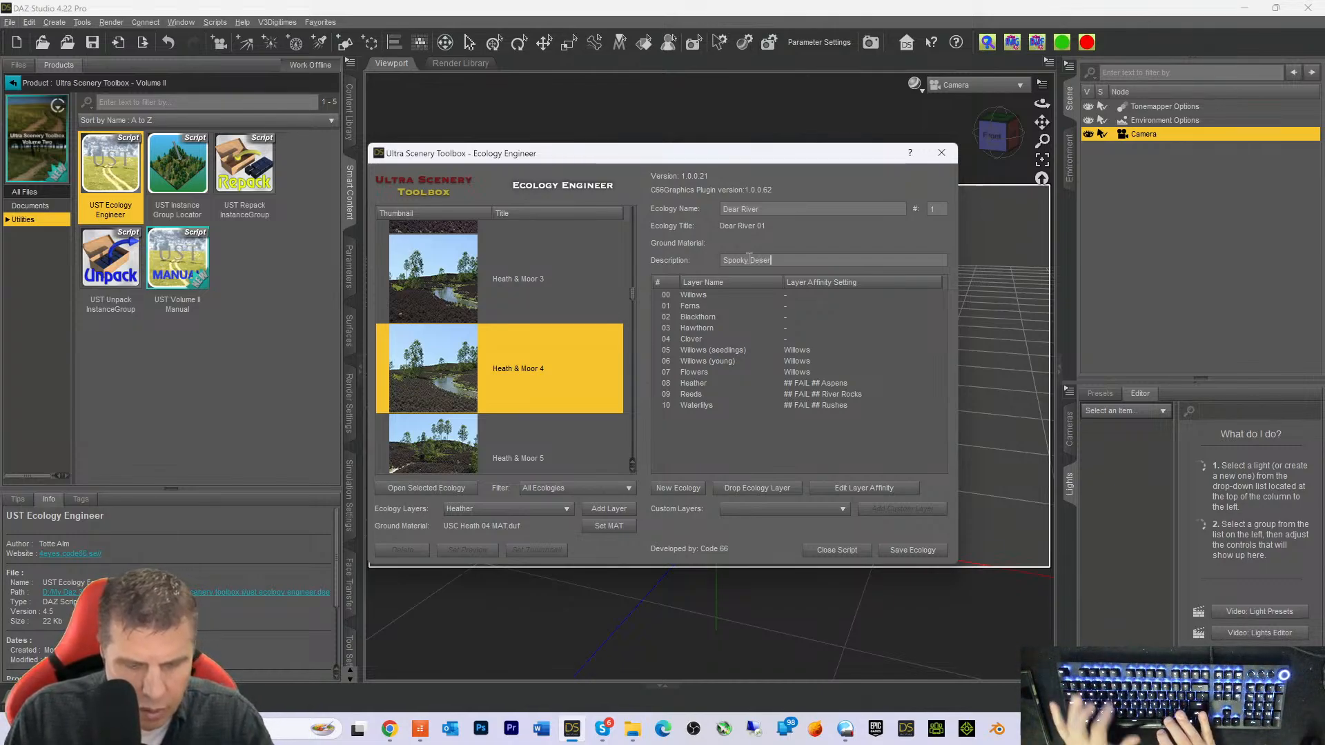
pyautogui.write('tecd Place')
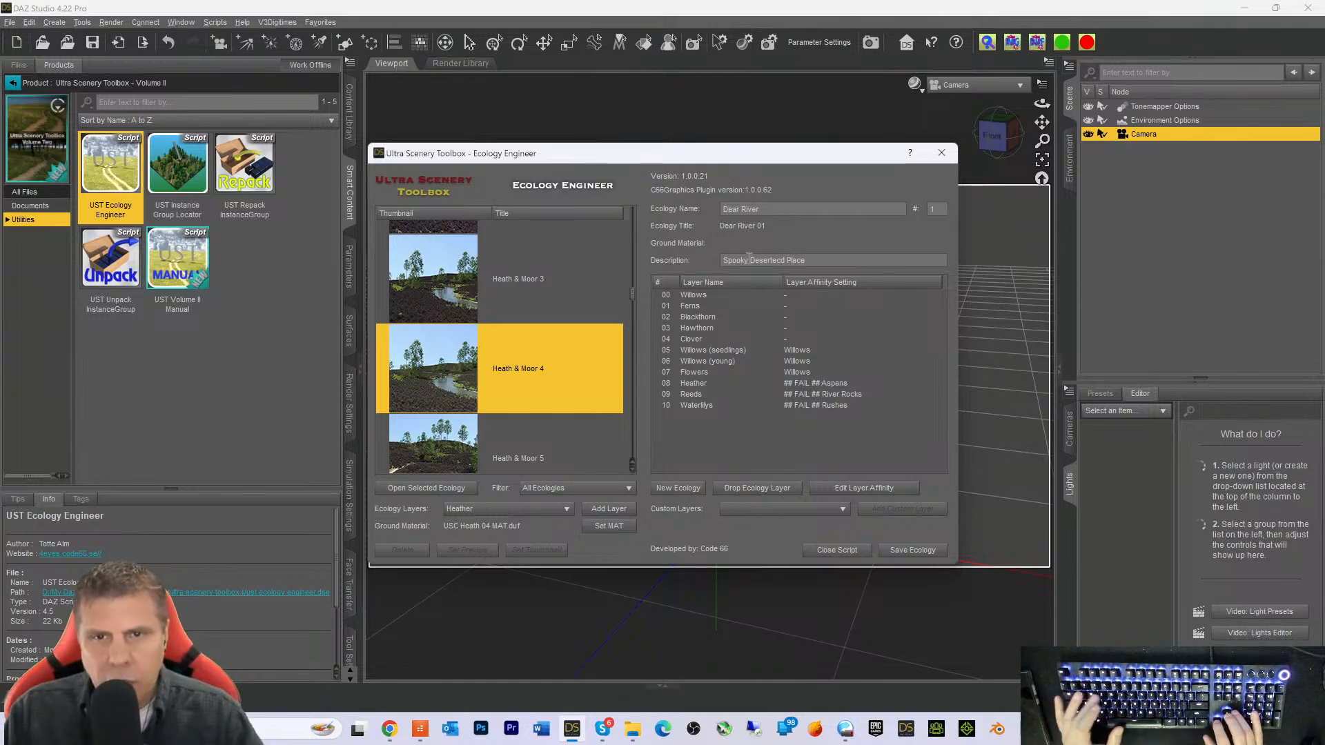
pyautogui.press('Left')
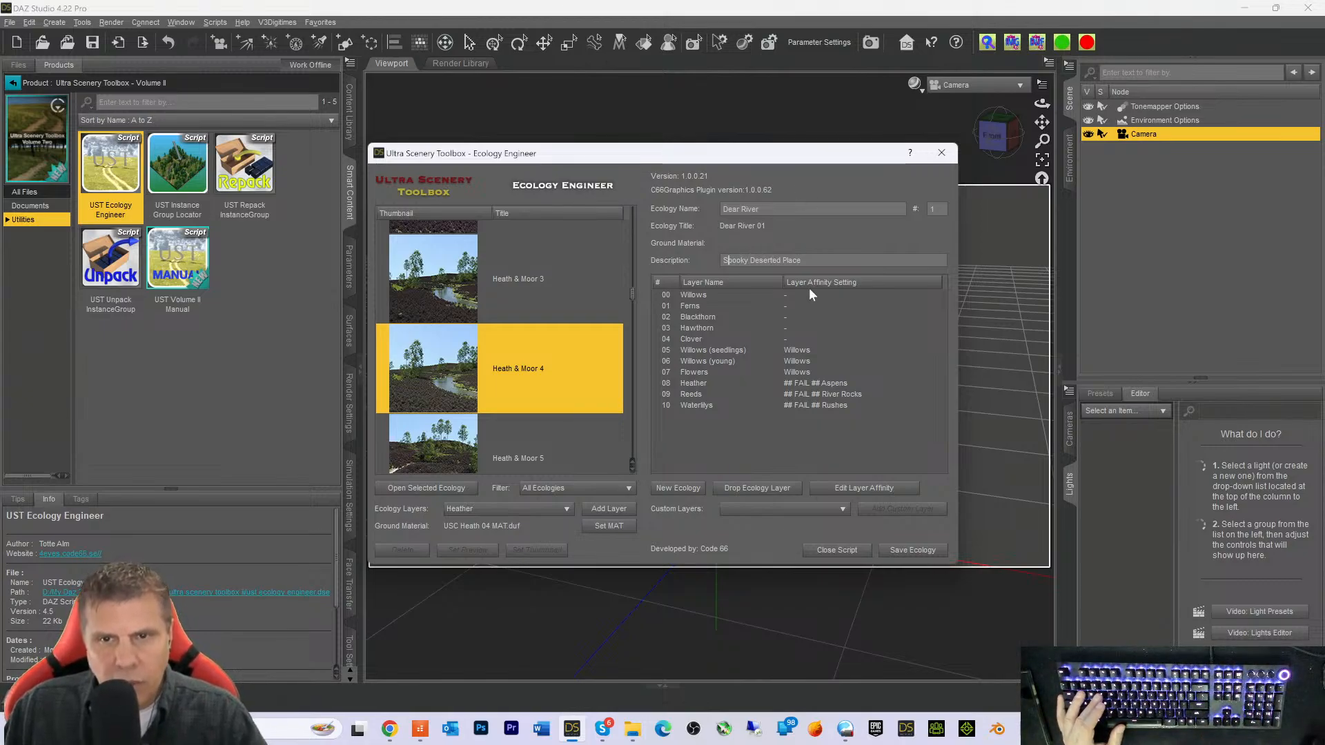
pyautogui.click(895, 552)
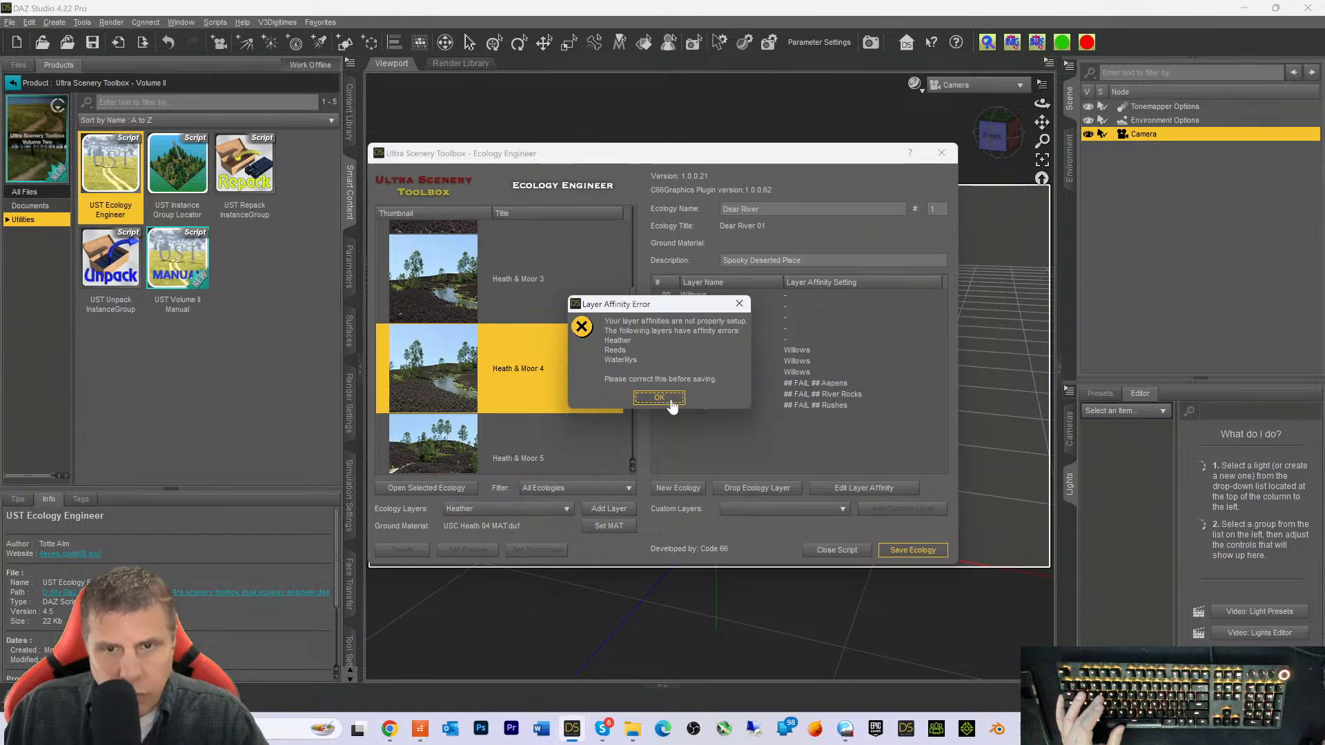
pyautogui.click(659, 398)
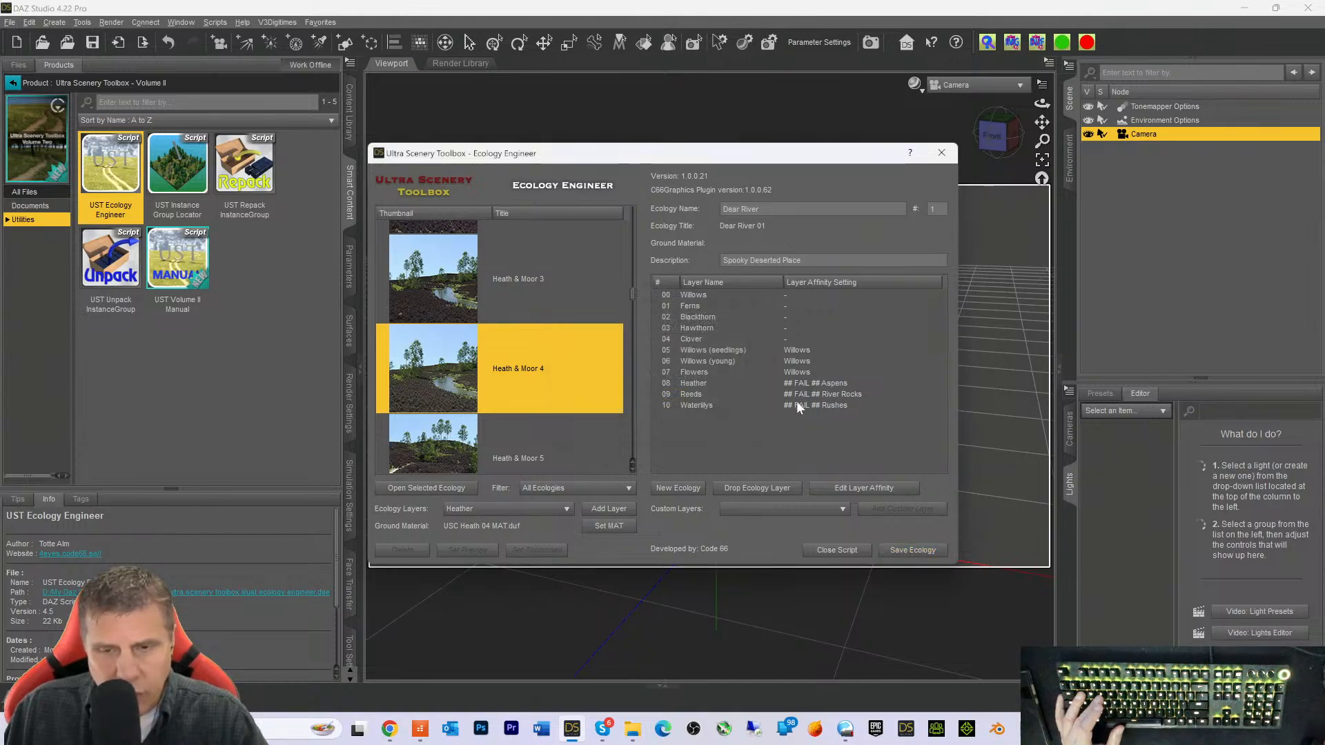
# Go through the Aspens and Field Rocks entries in the Heather layer's affinity setup and save the layer affinity
pyautogui.click(805, 394)
pyautogui.click(814, 384)
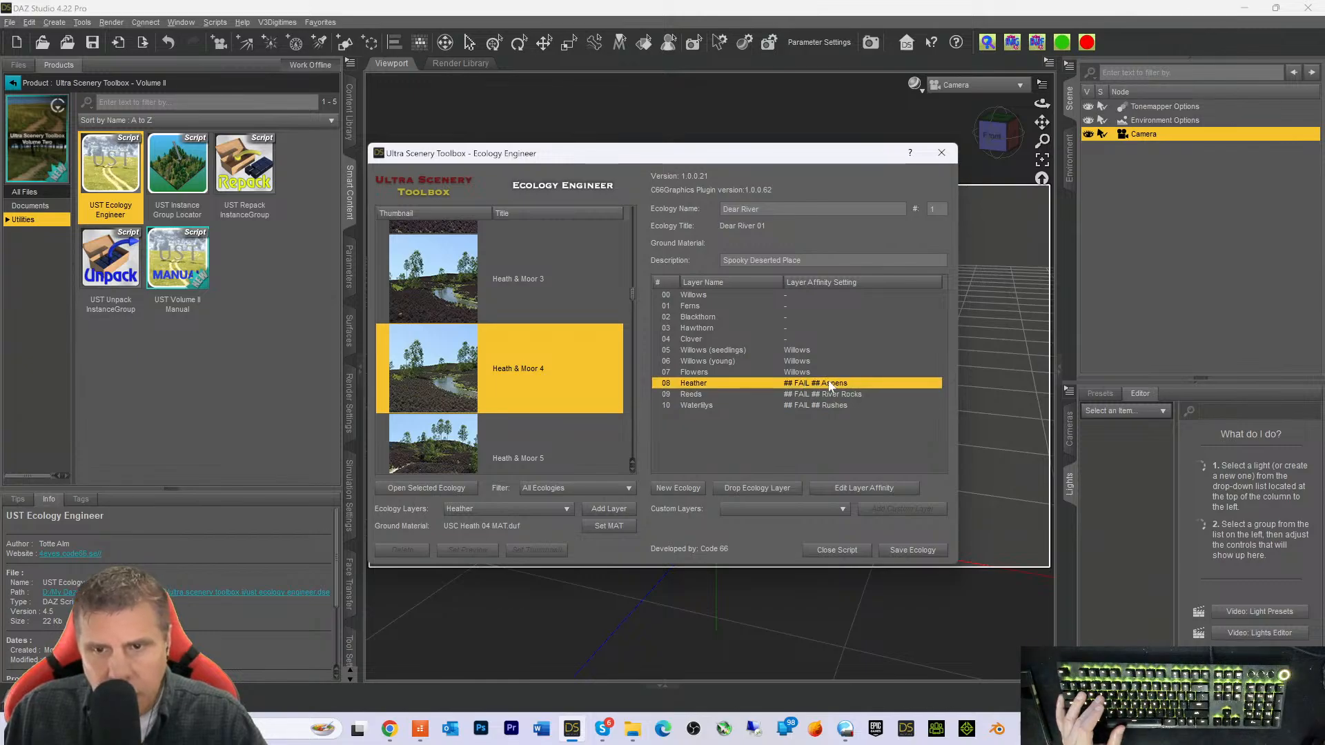
pyautogui.click(856, 491)
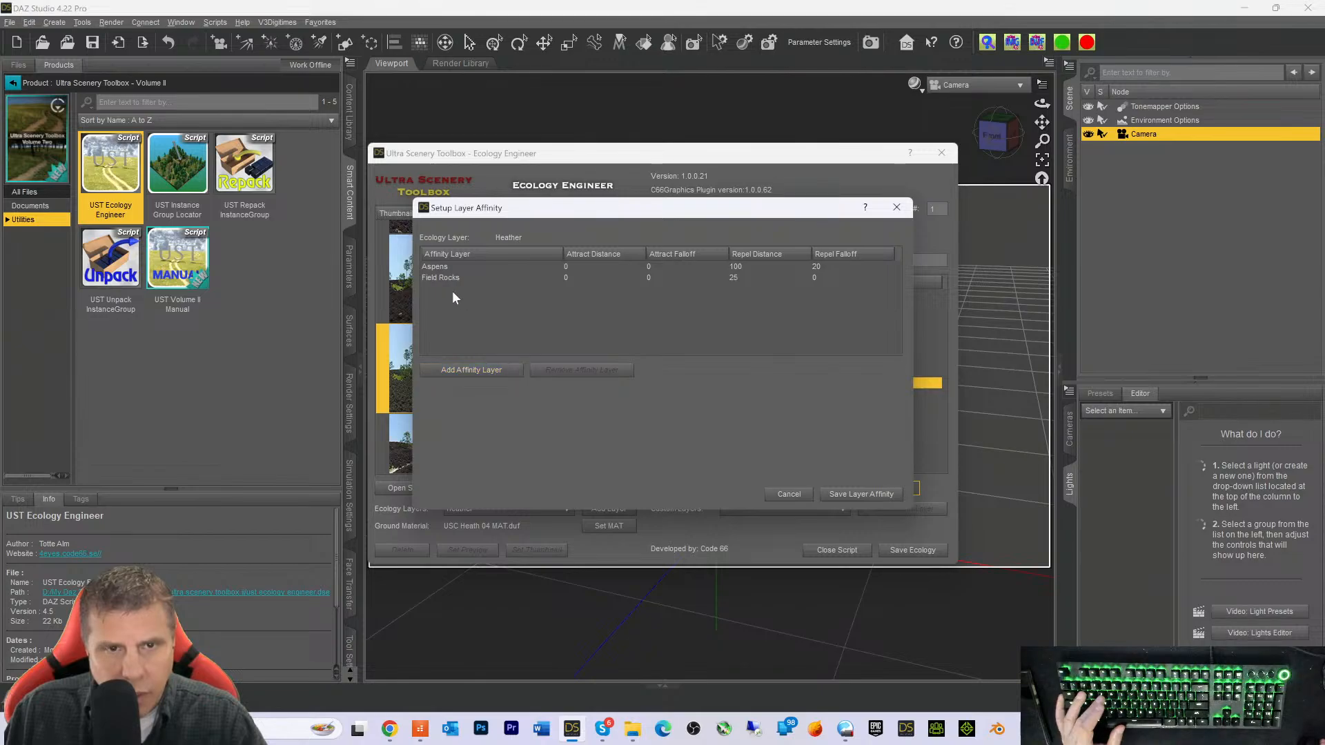
pyautogui.click(442, 267)
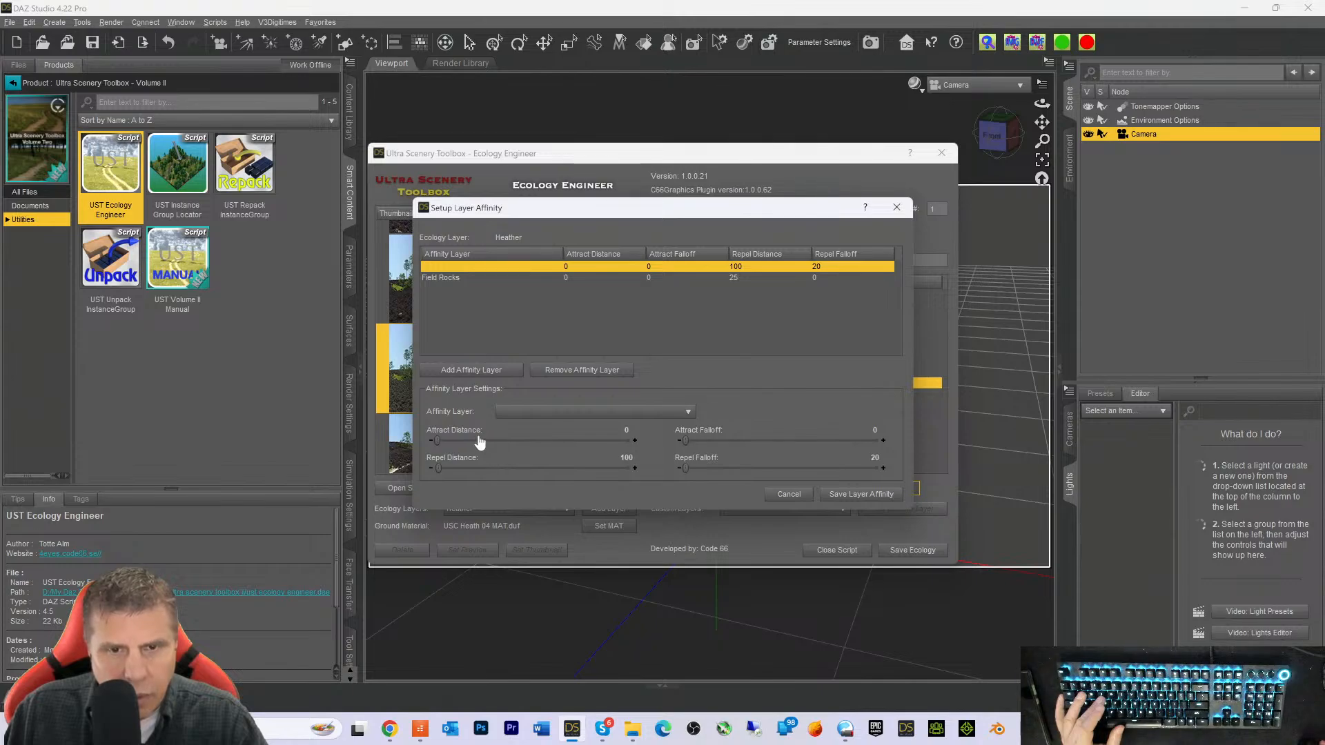
pyautogui.click(441, 277)
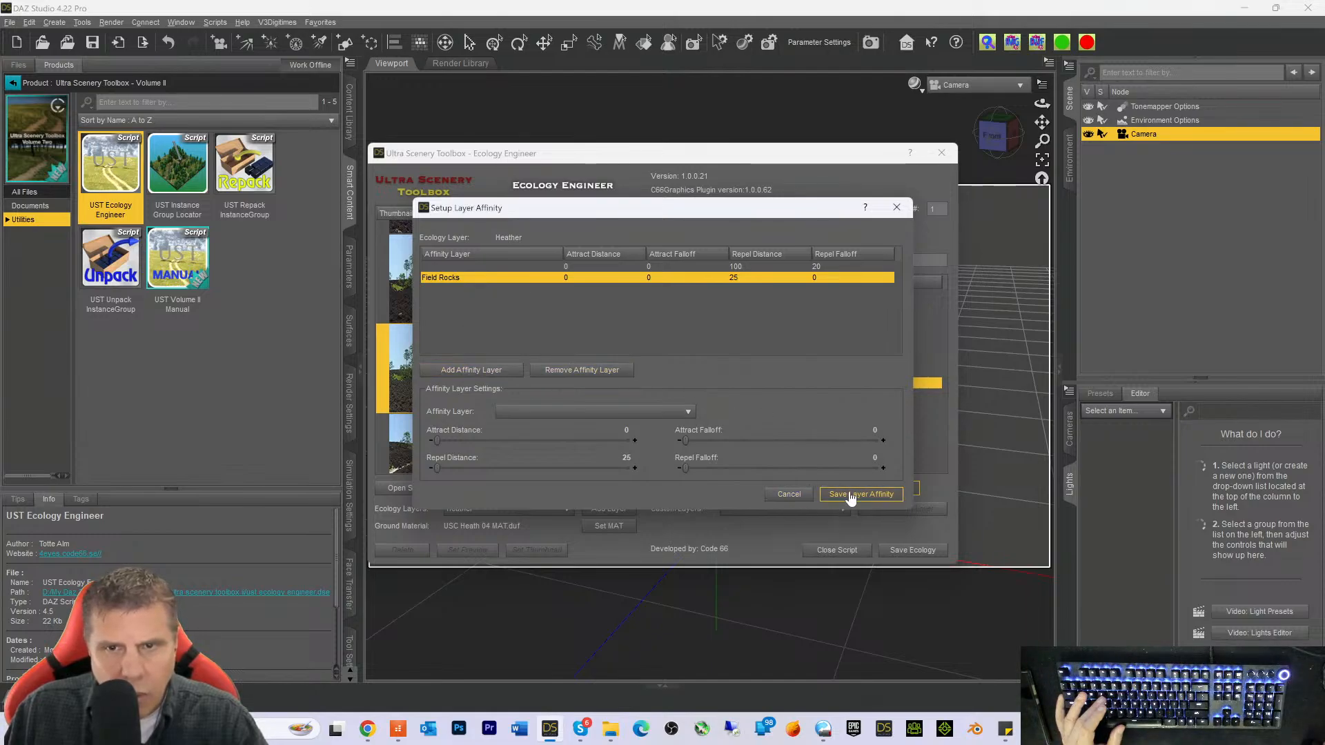
pyautogui.click(440, 267)
pyautogui.click(443, 277)
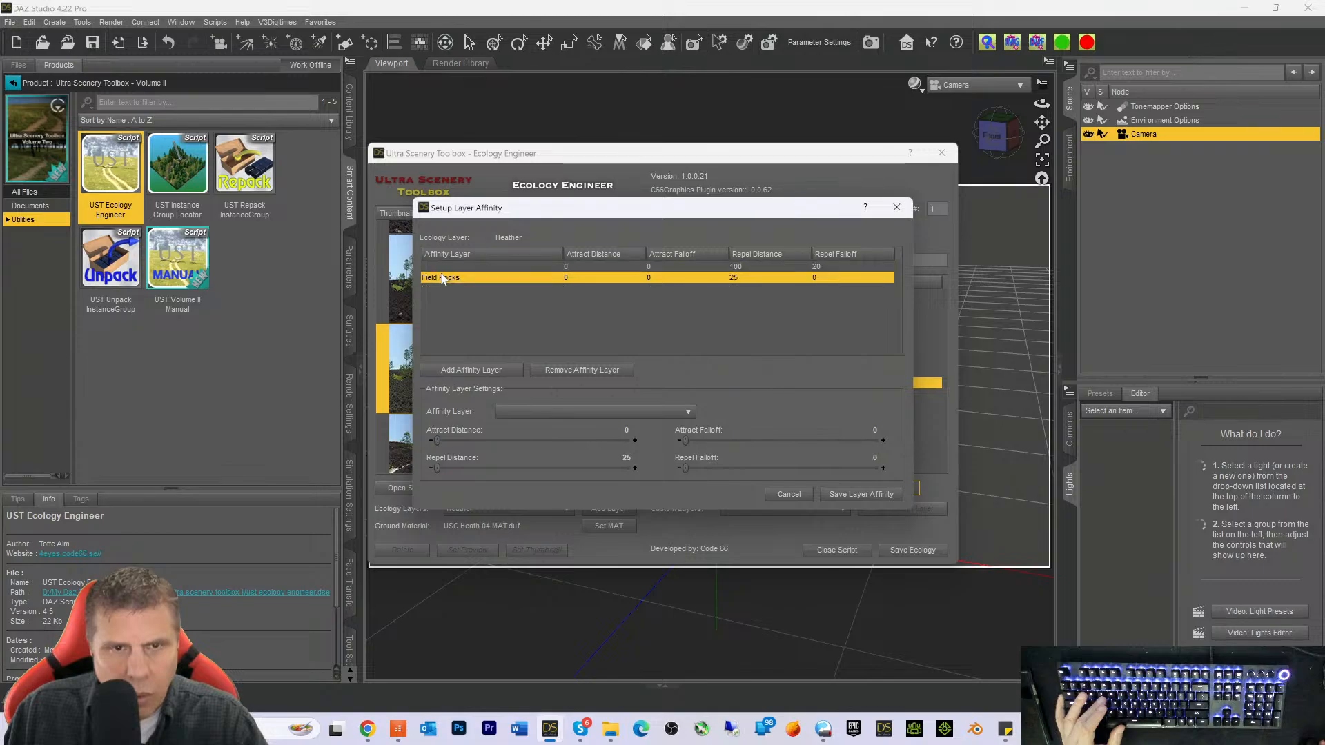
pyautogui.click(845, 494)
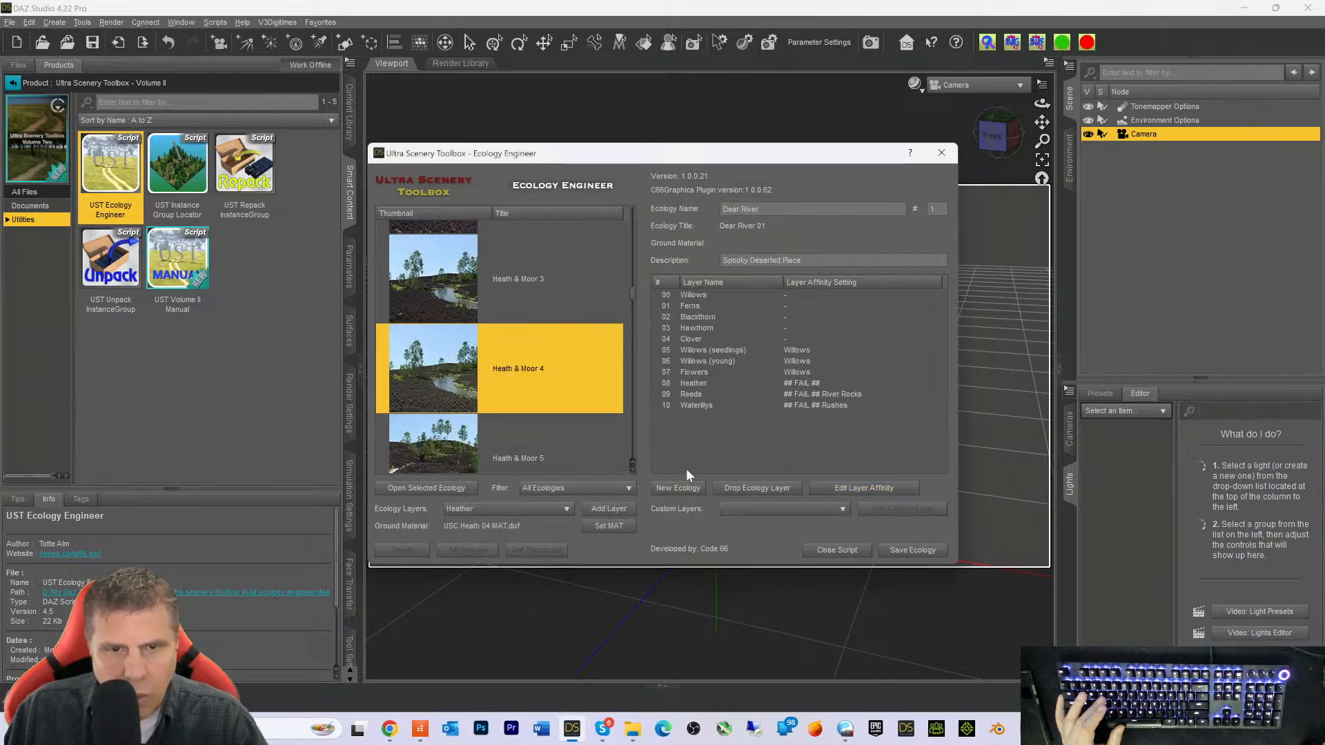
# Replace Field Rocks with Hawthorn as an affinity layer of the Heather layer and save its layer affinity
pyautogui.click(802, 384)
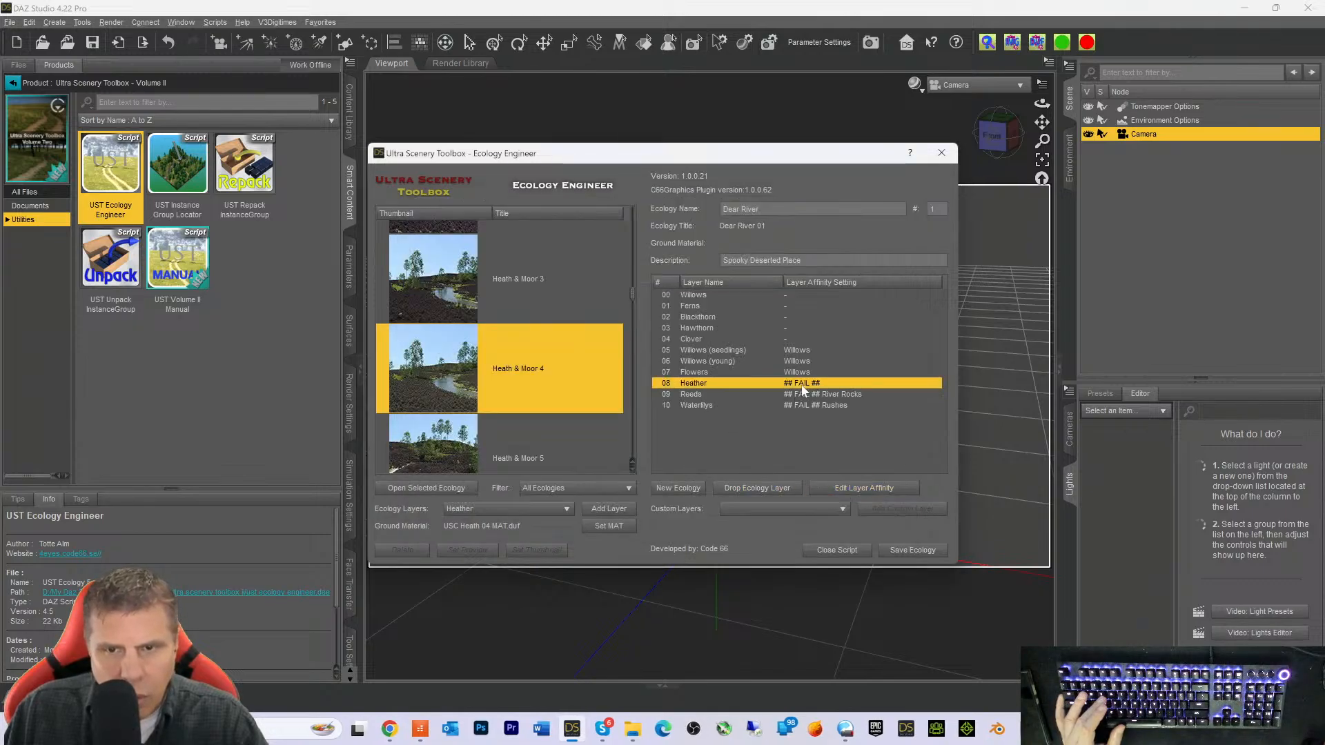
pyautogui.click(846, 488)
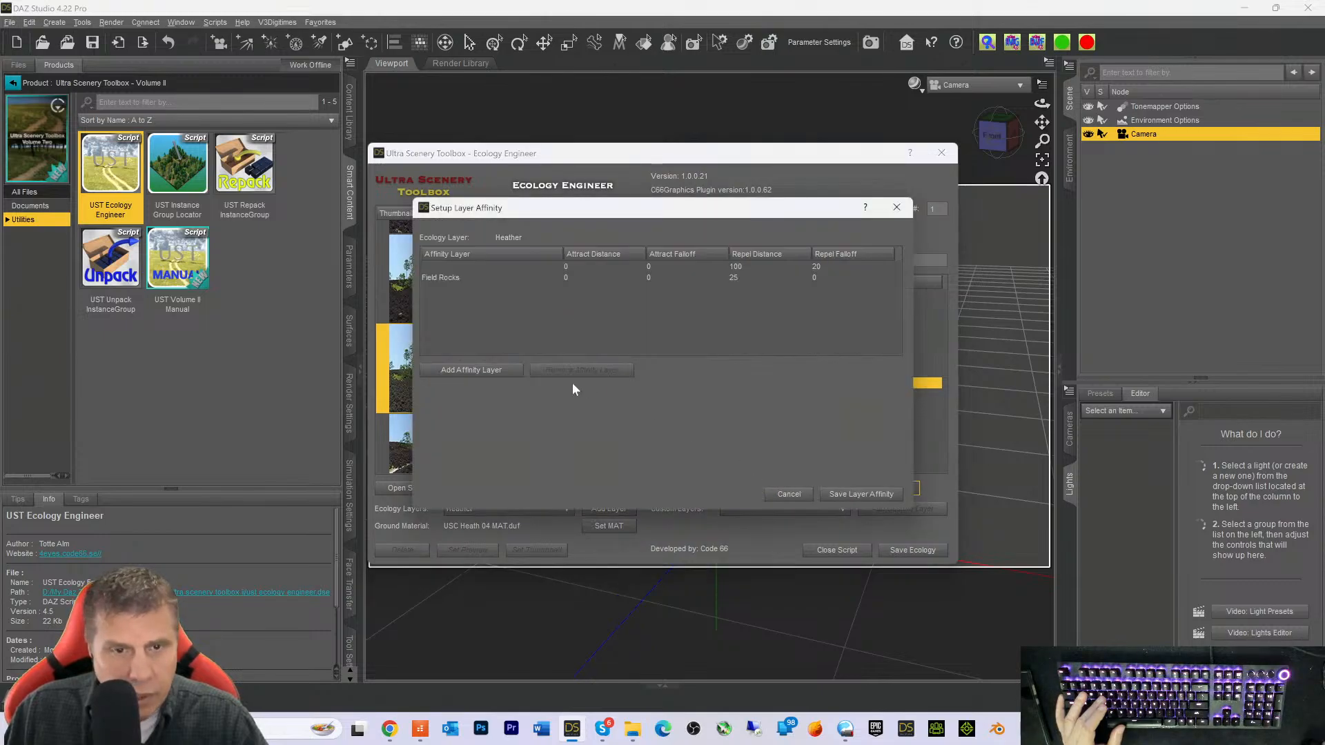
pyautogui.click(434, 276)
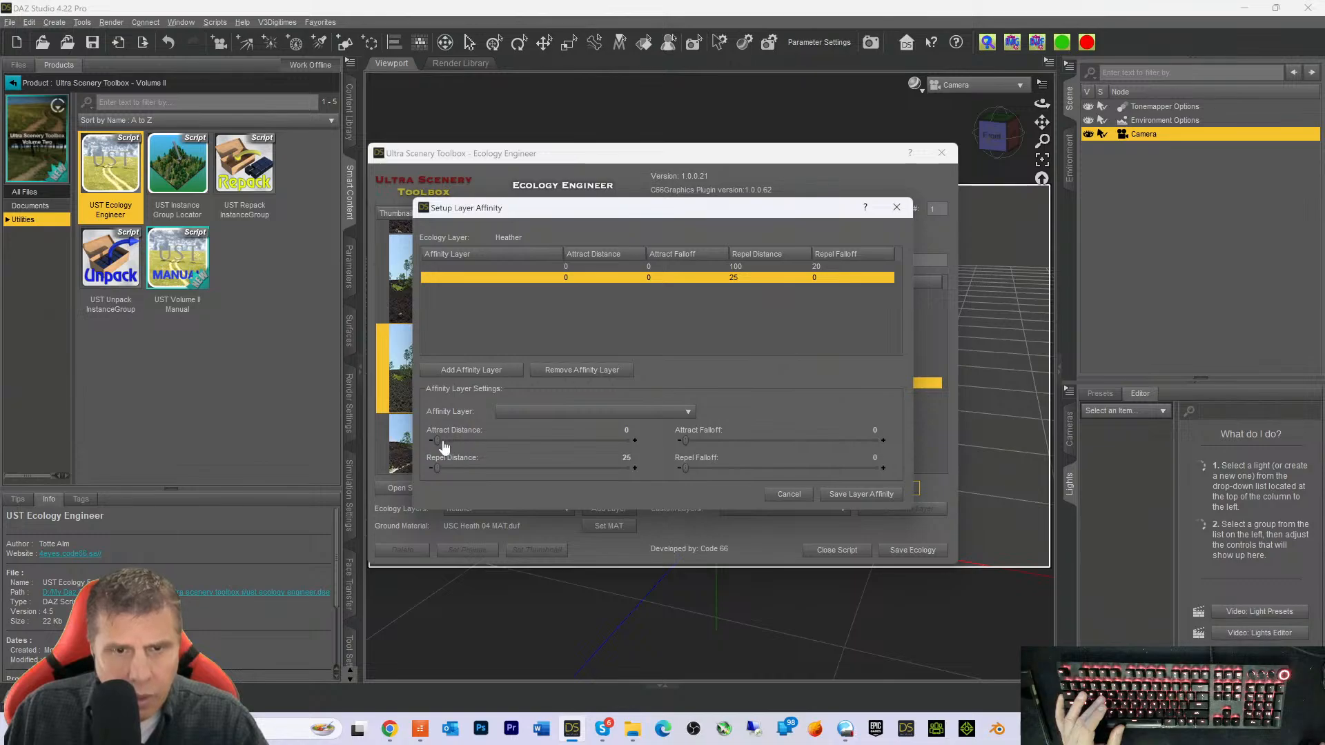
pyautogui.click(531, 413)
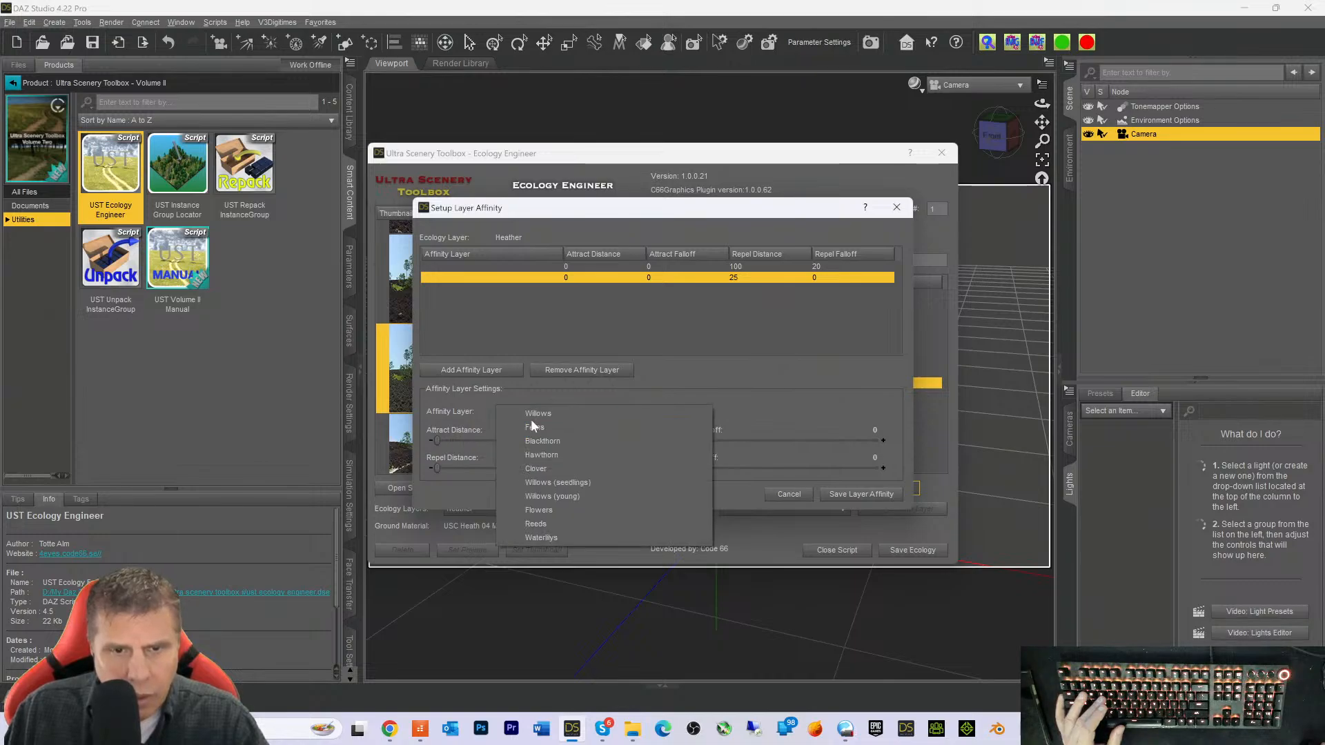
pyautogui.click(547, 457)
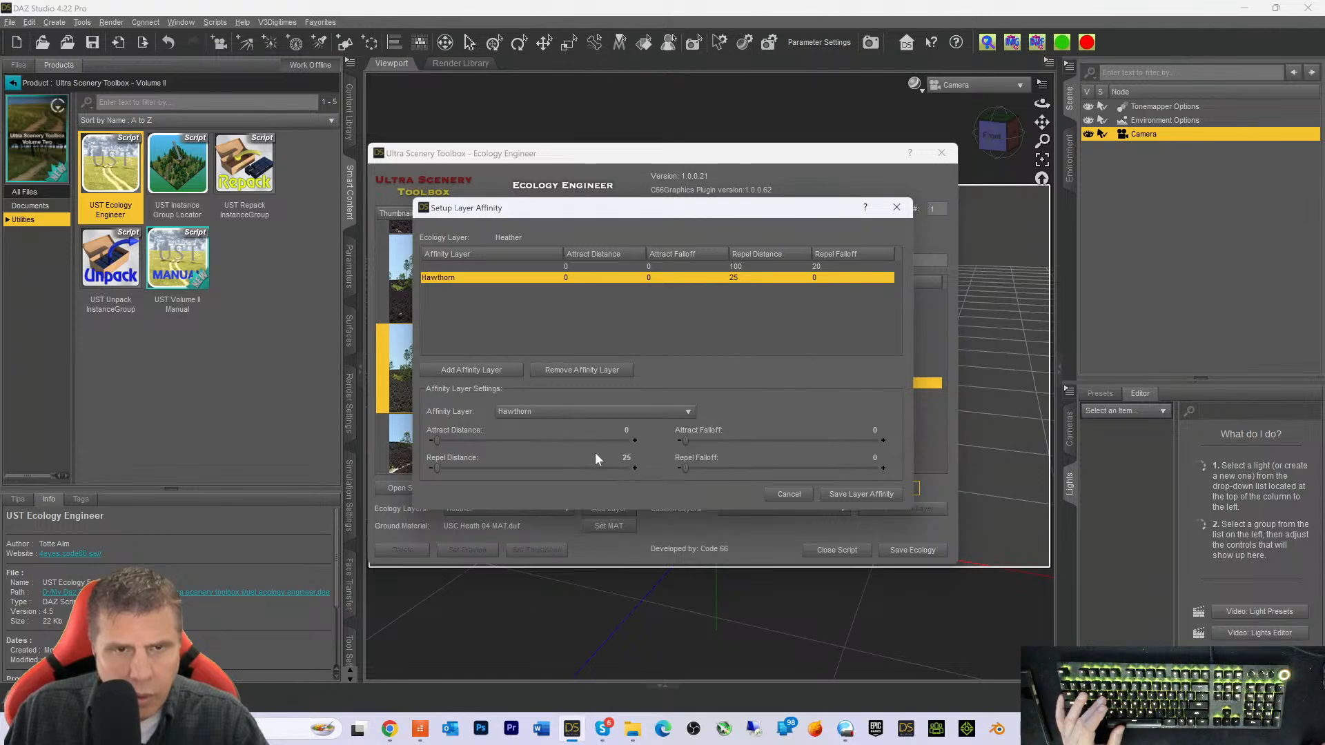
pyautogui.click(841, 497)
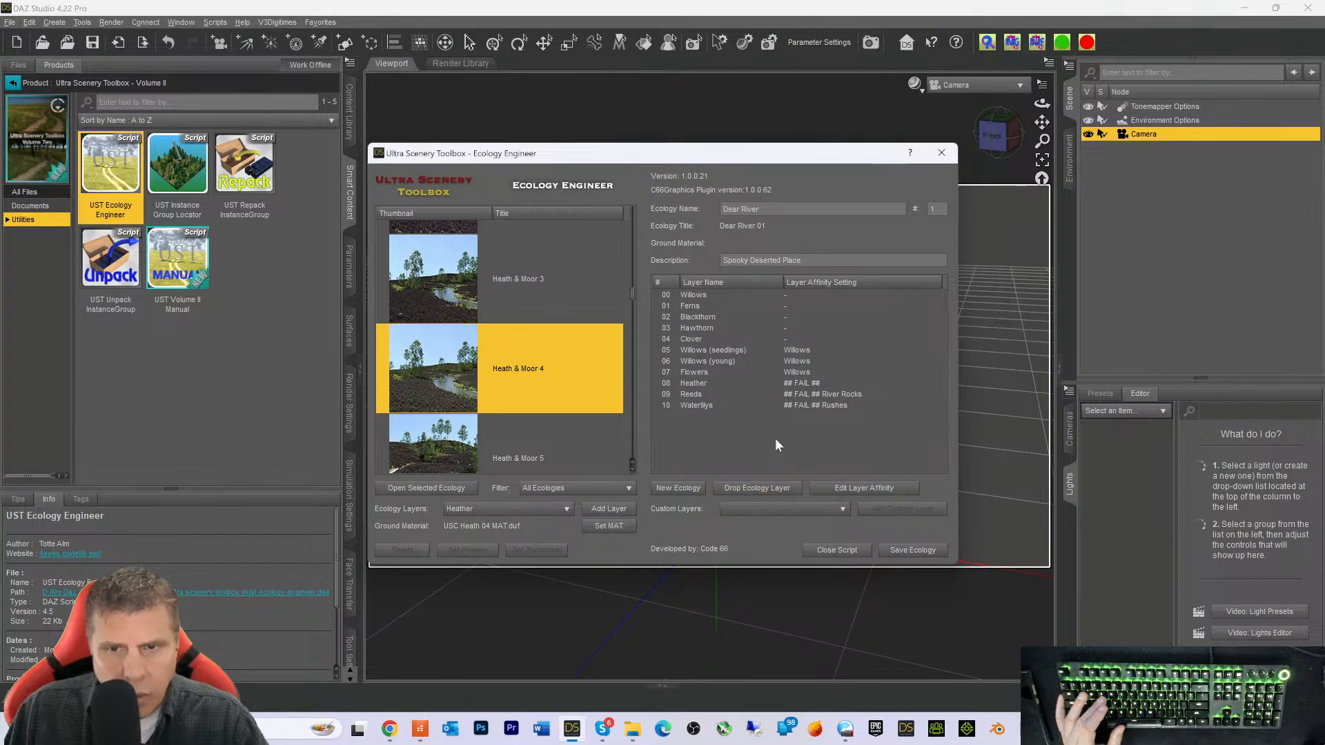
# Examine the Reeds layer's affinity settings and close them without saving
pyautogui.click(795, 395)
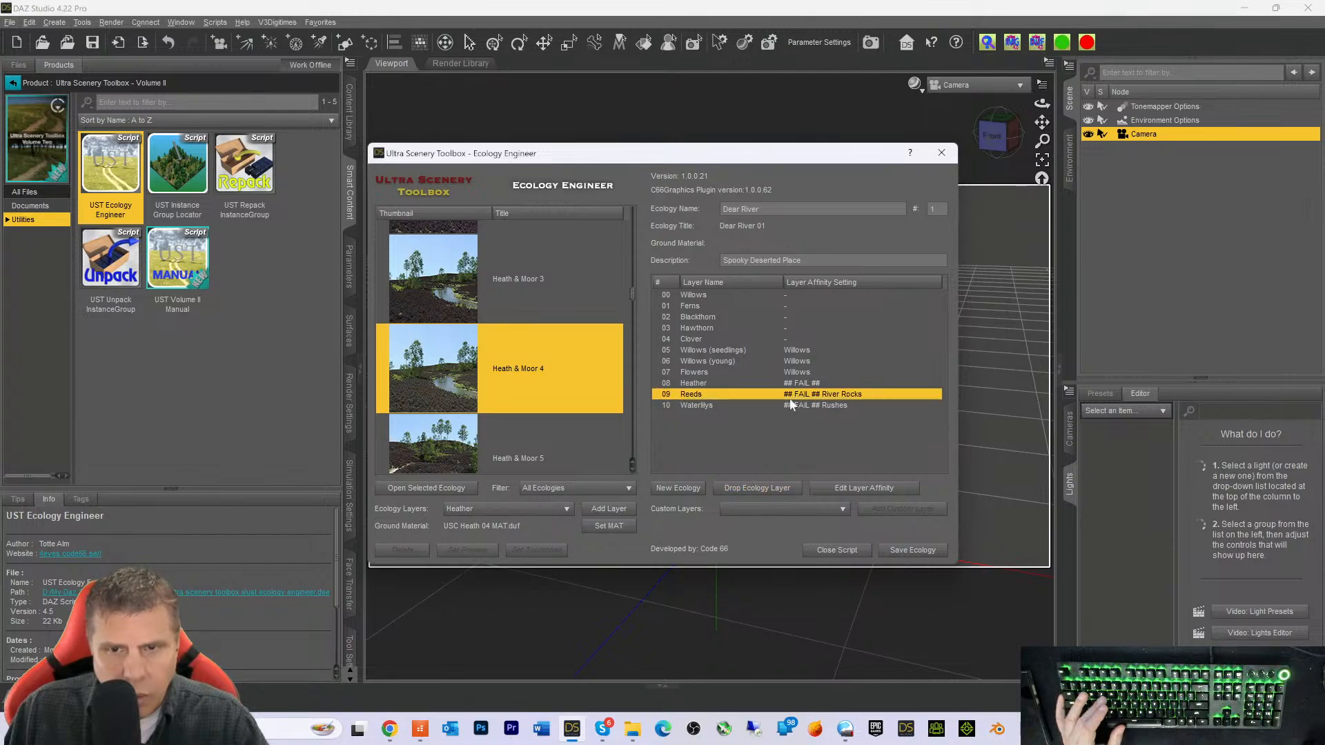
pyautogui.click(842, 489)
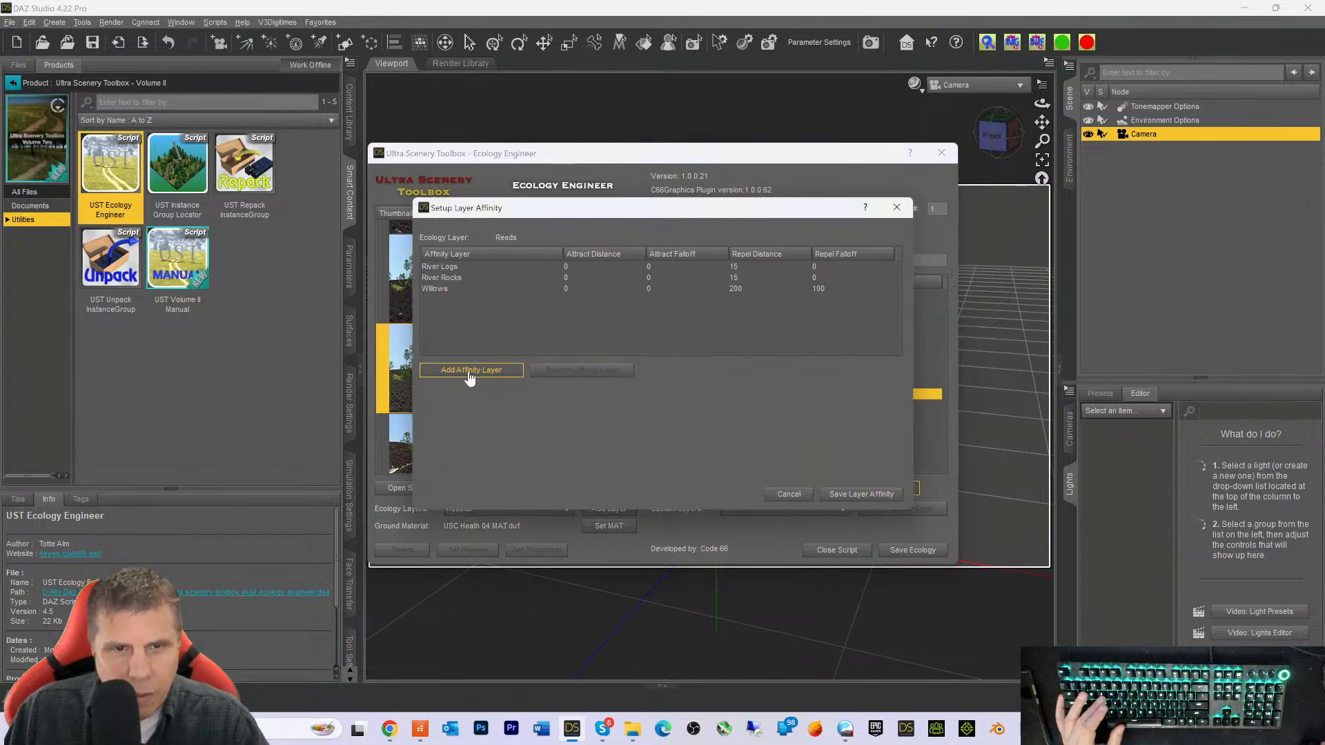
pyautogui.click(448, 287)
pyautogui.click(895, 208)
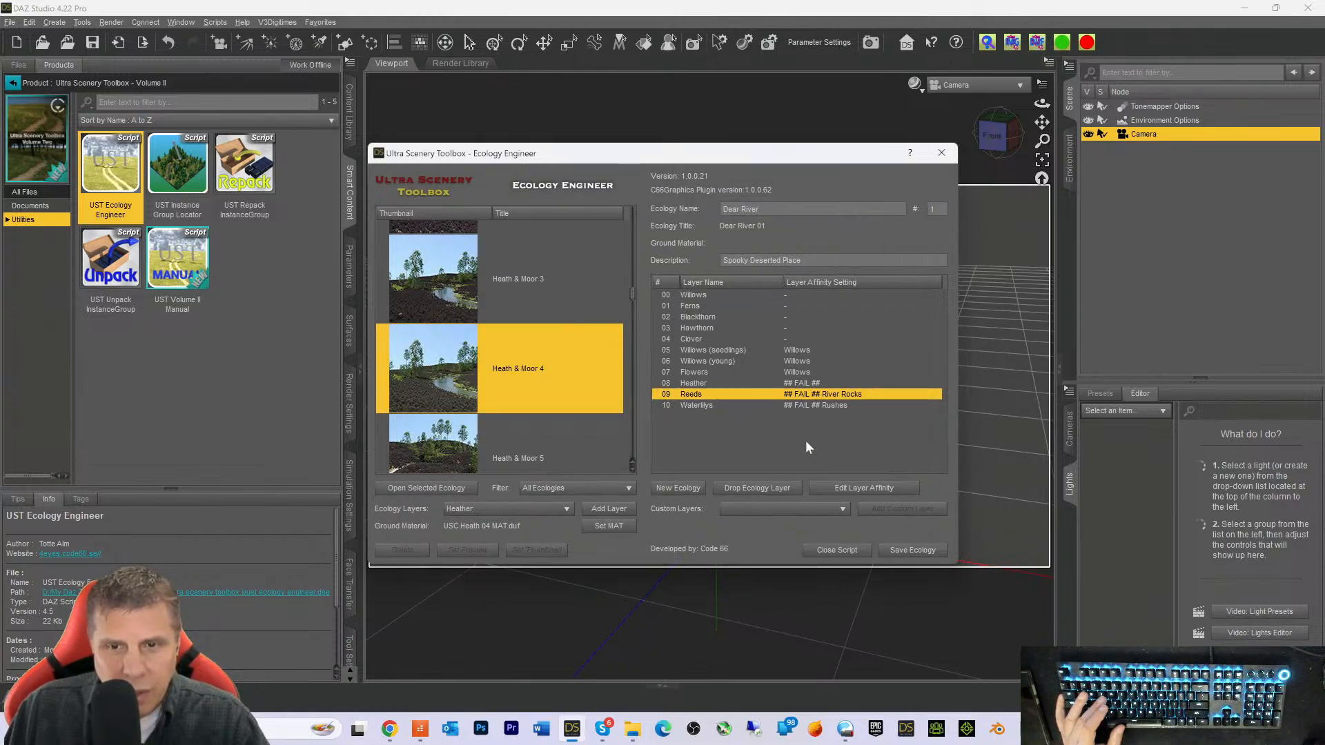
# Remove the Heather layer from the Dear River ecology
pyautogui.click(701, 385)
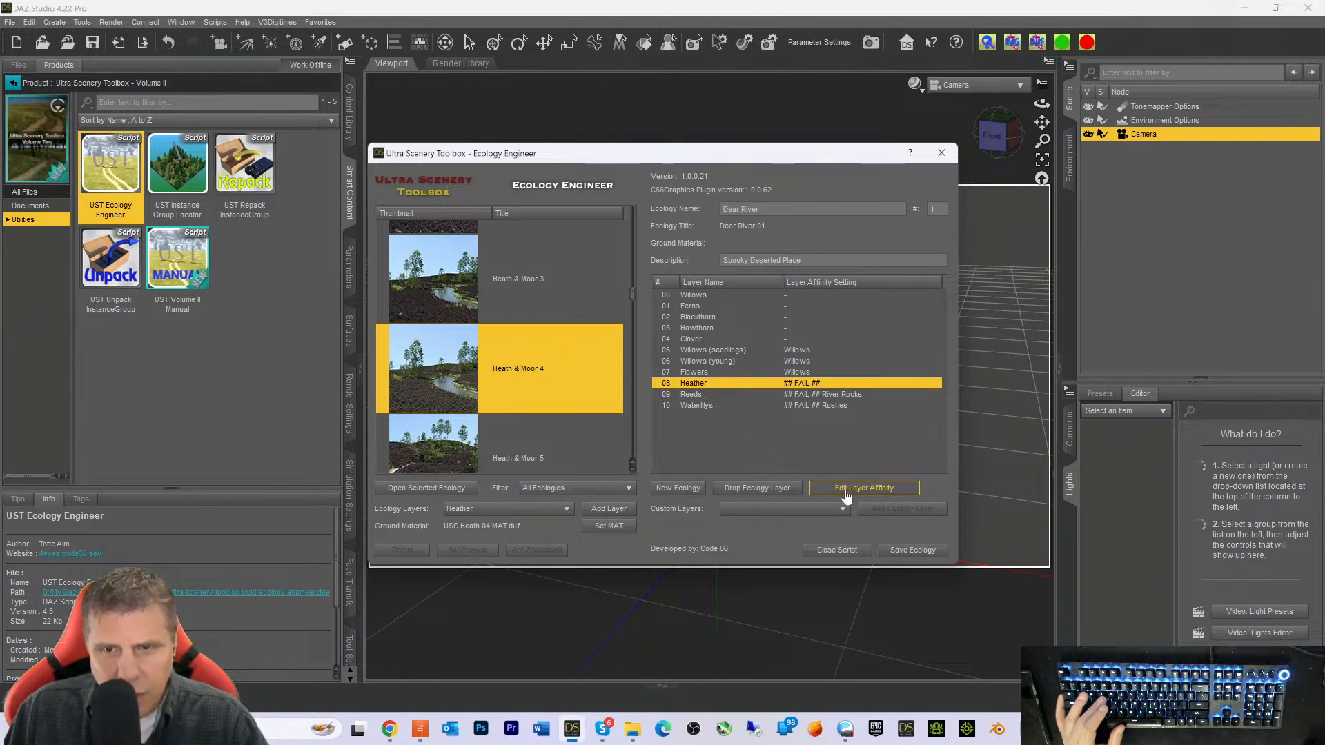
pyautogui.click(780, 486)
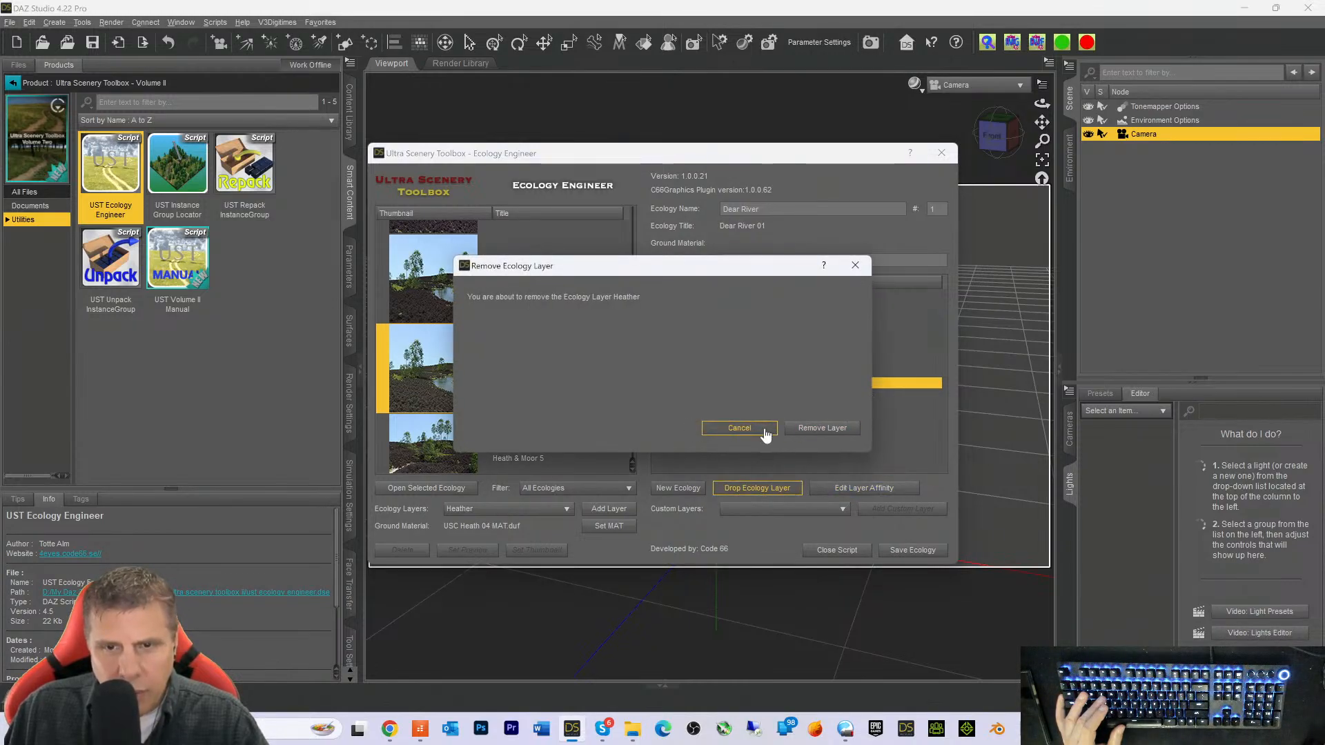
pyautogui.click(807, 427)
# Review the Reeds layer's affinity layers and close the setup without saving
pyautogui.click(687, 385)
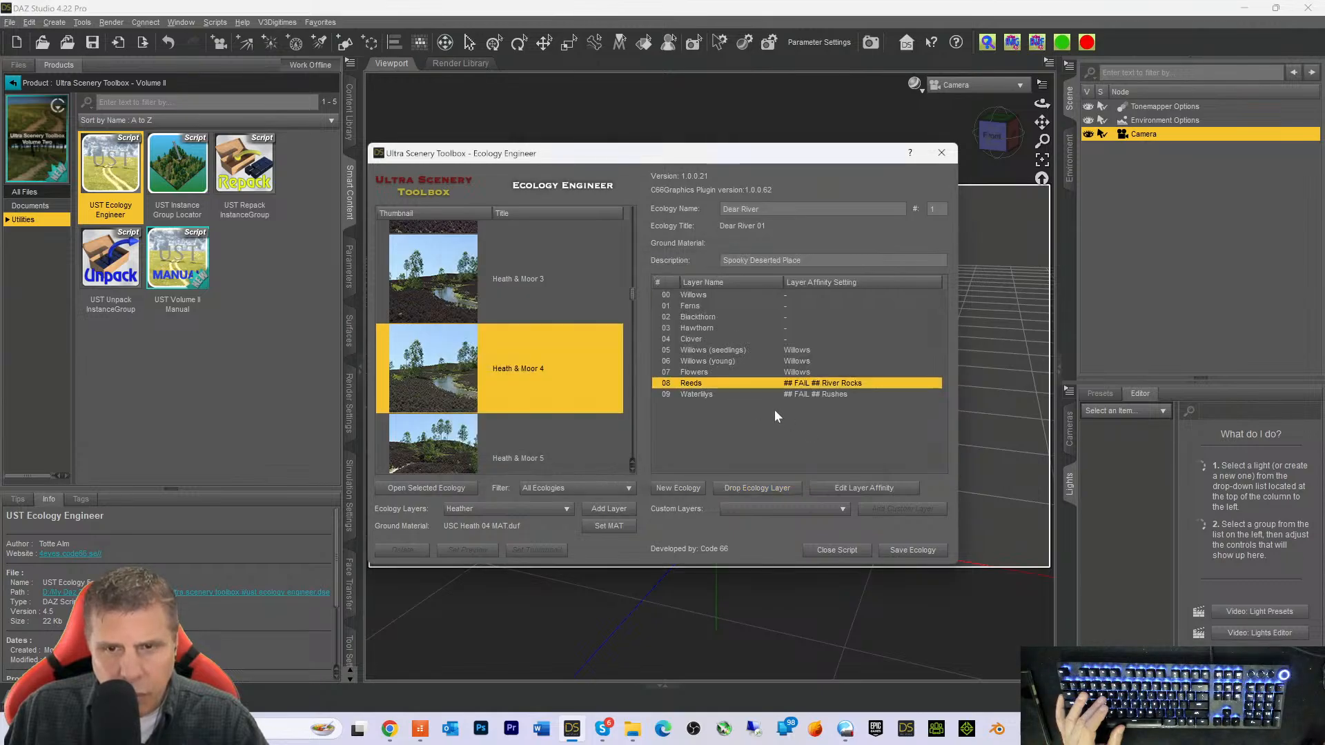
pyautogui.click(849, 489)
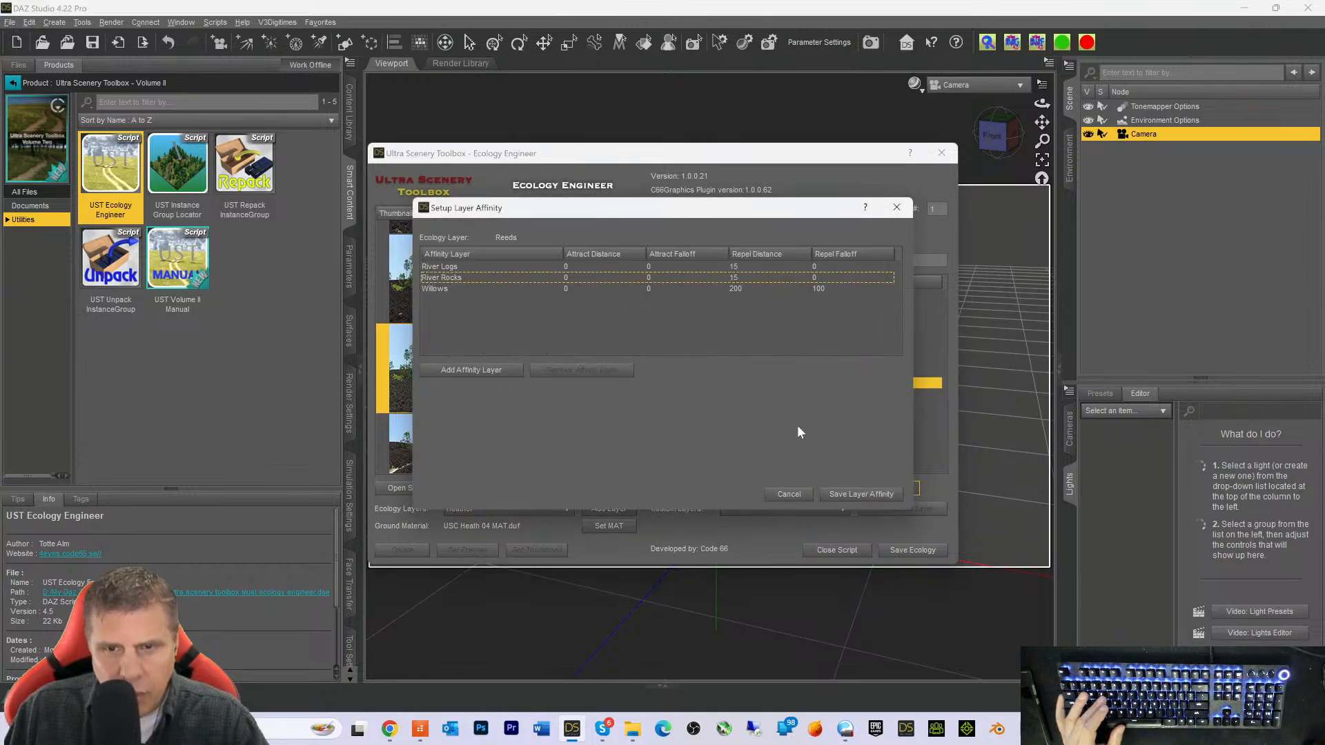
pyautogui.click(789, 494)
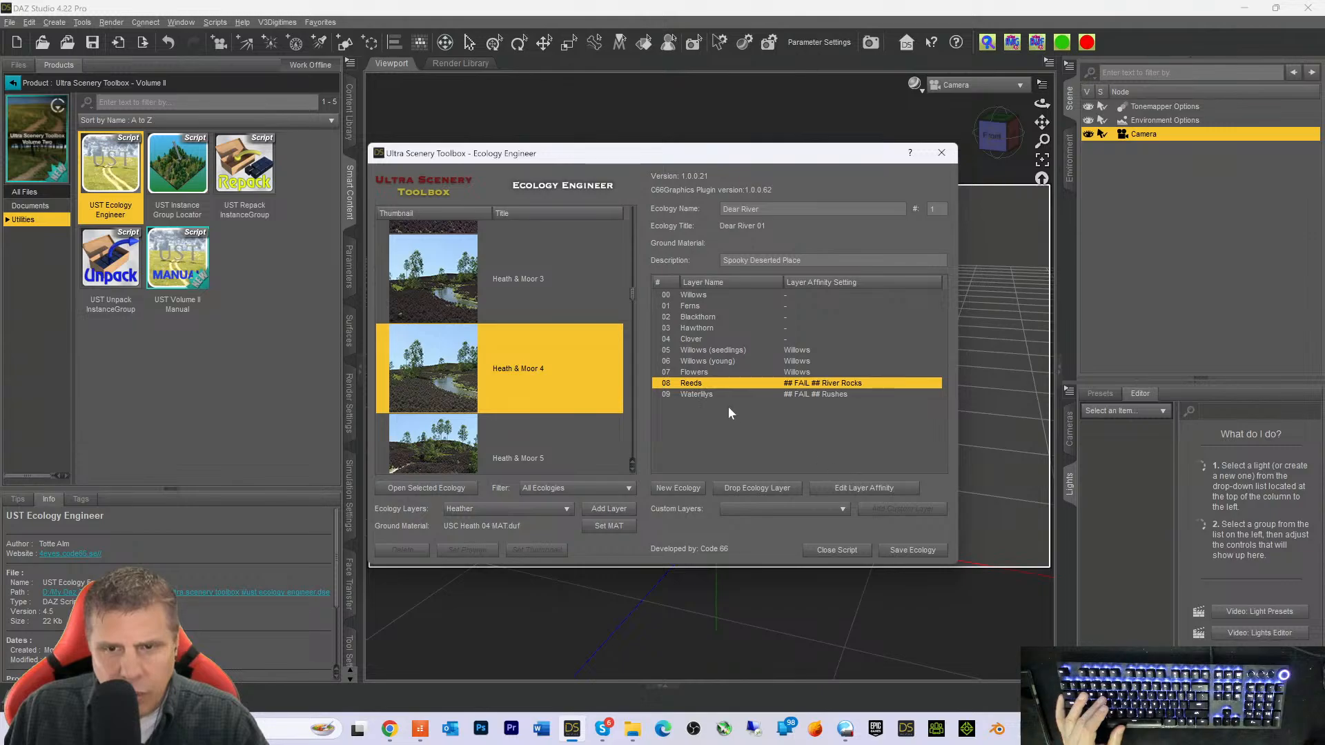
# Remove the Reeds and Waterlilys layers from the Dear River ecology
pyautogui.click(705, 392)
pyautogui.click(692, 387)
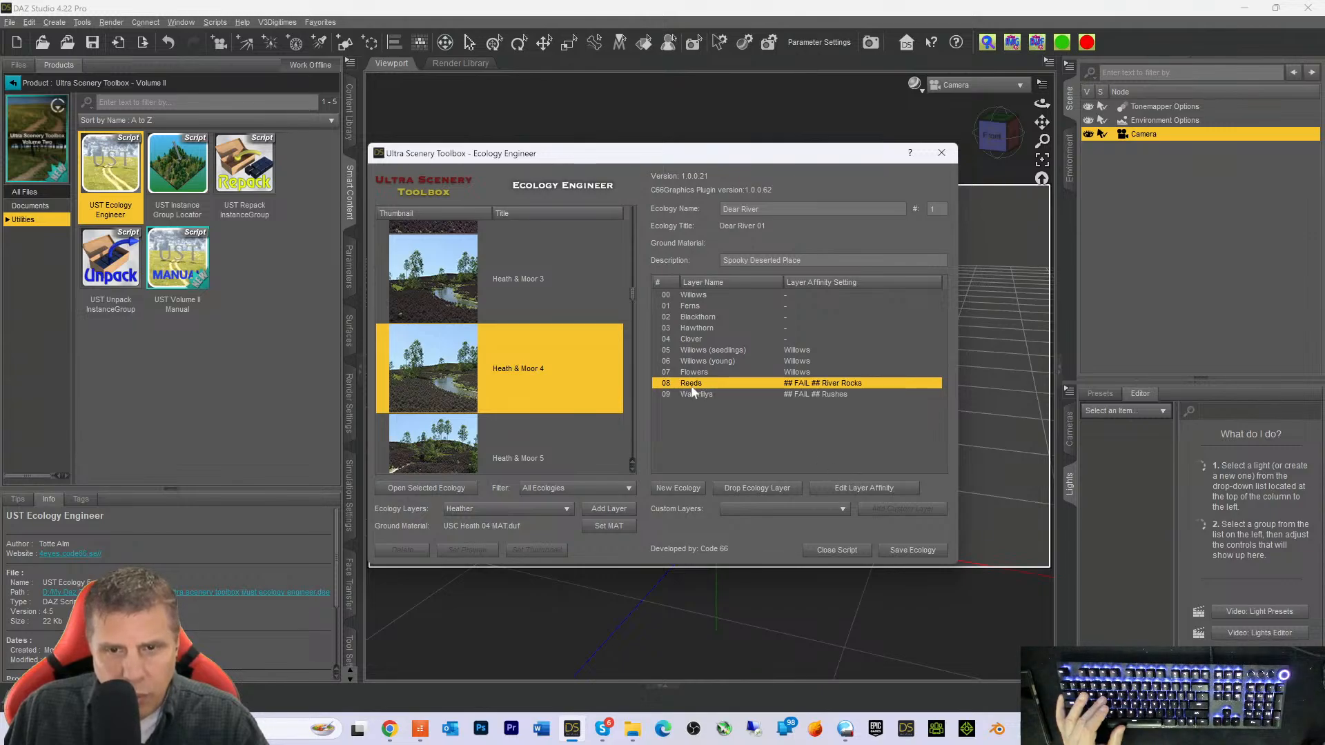
pyautogui.click(766, 488)
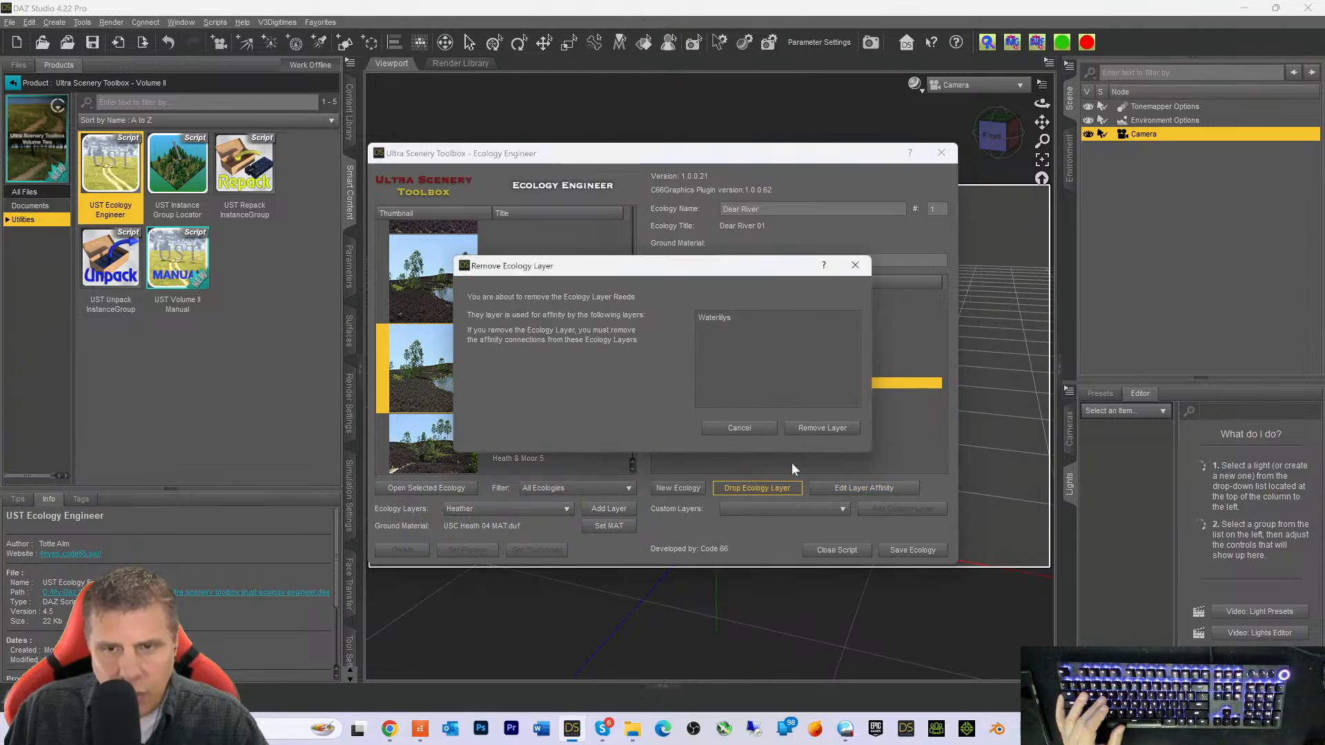
pyautogui.click(818, 431)
pyautogui.click(702, 384)
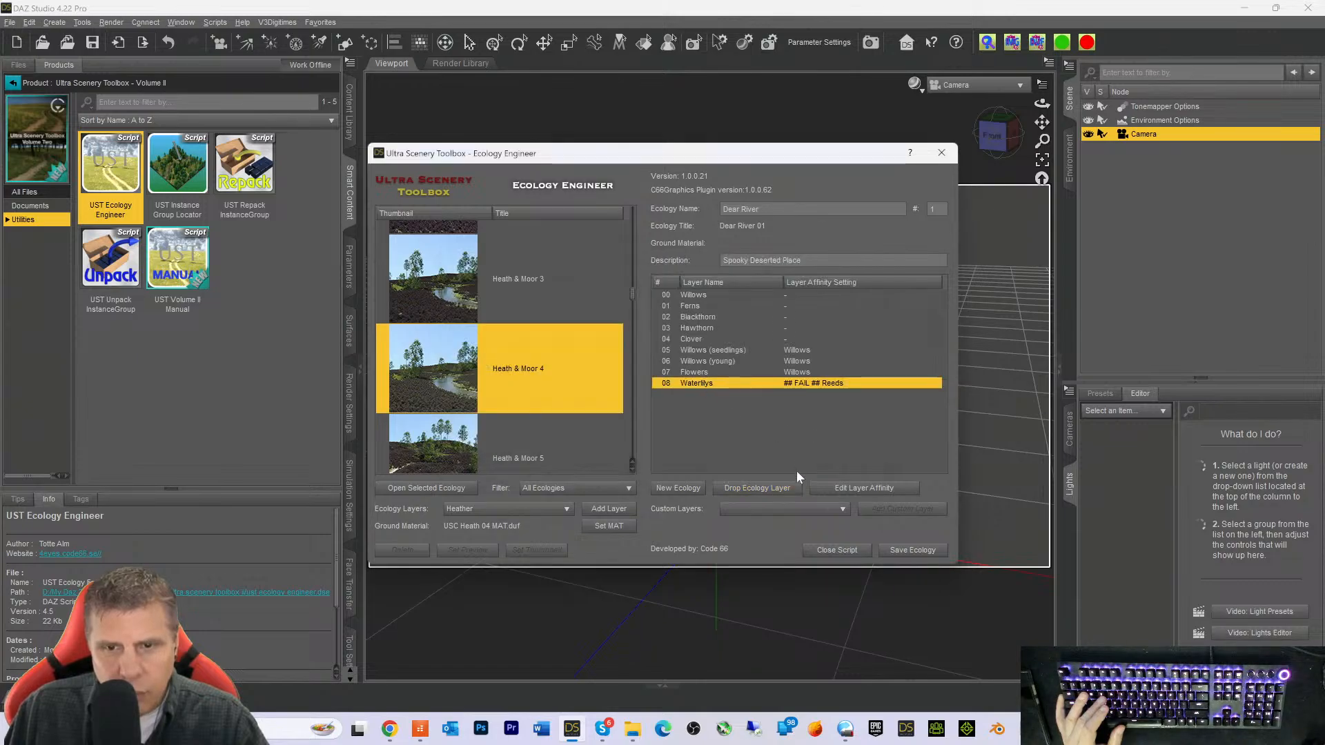
pyautogui.click(778, 487)
pyautogui.click(819, 433)
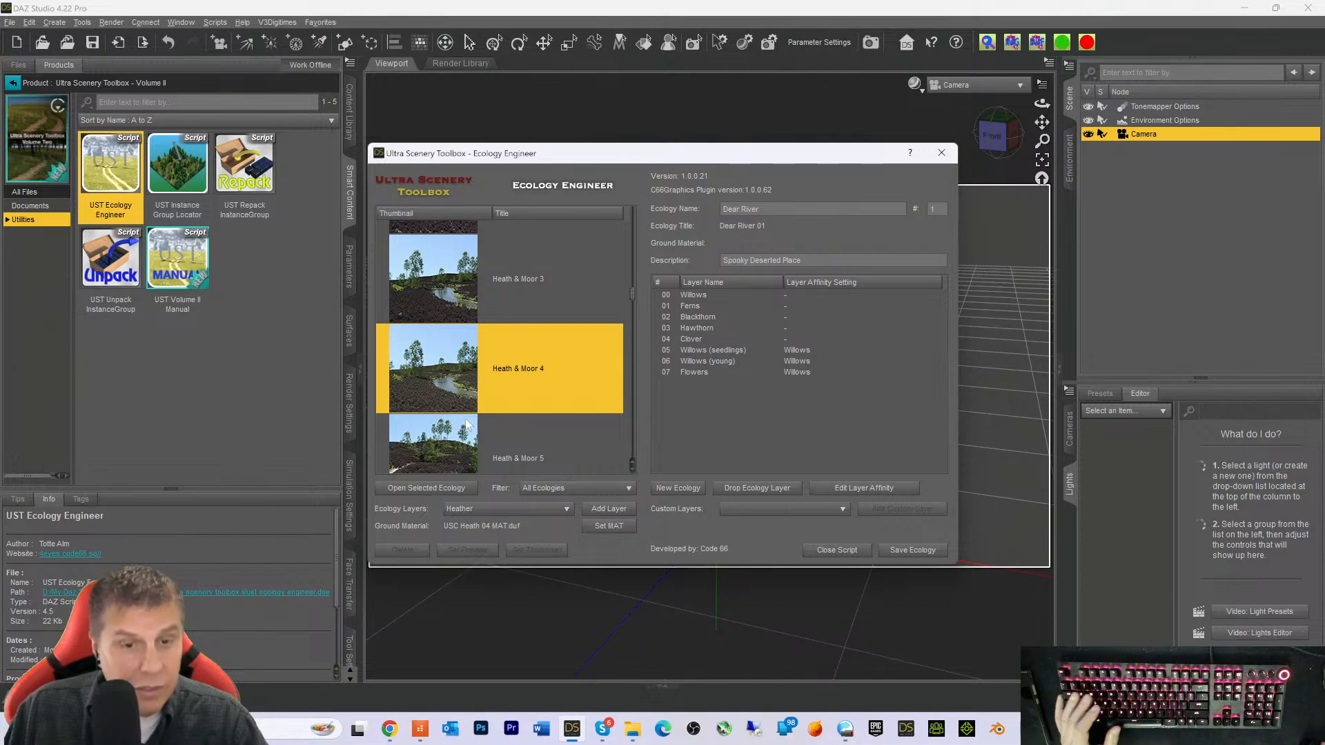
# Add the Heather layer from the Heath & Moor 3 ecology to Dear River
pyautogui.click(416, 286)
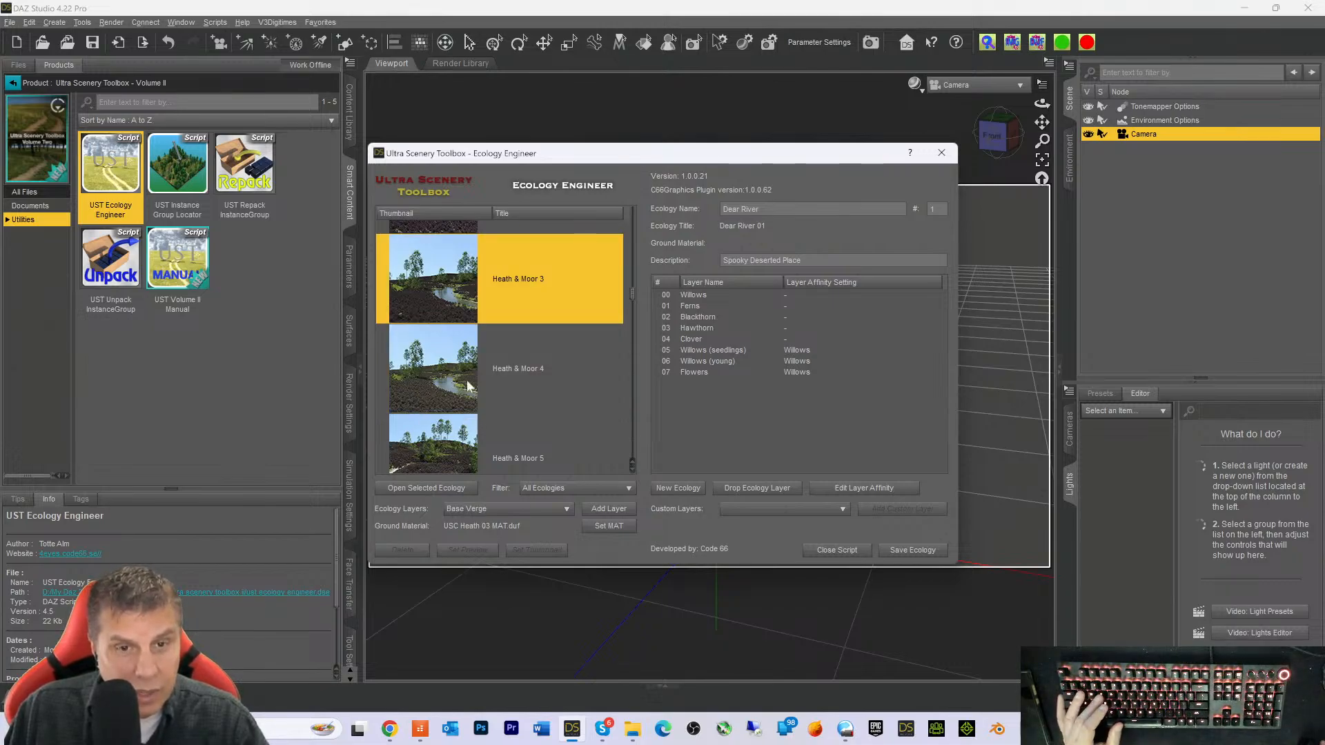
pyautogui.click(535, 516)
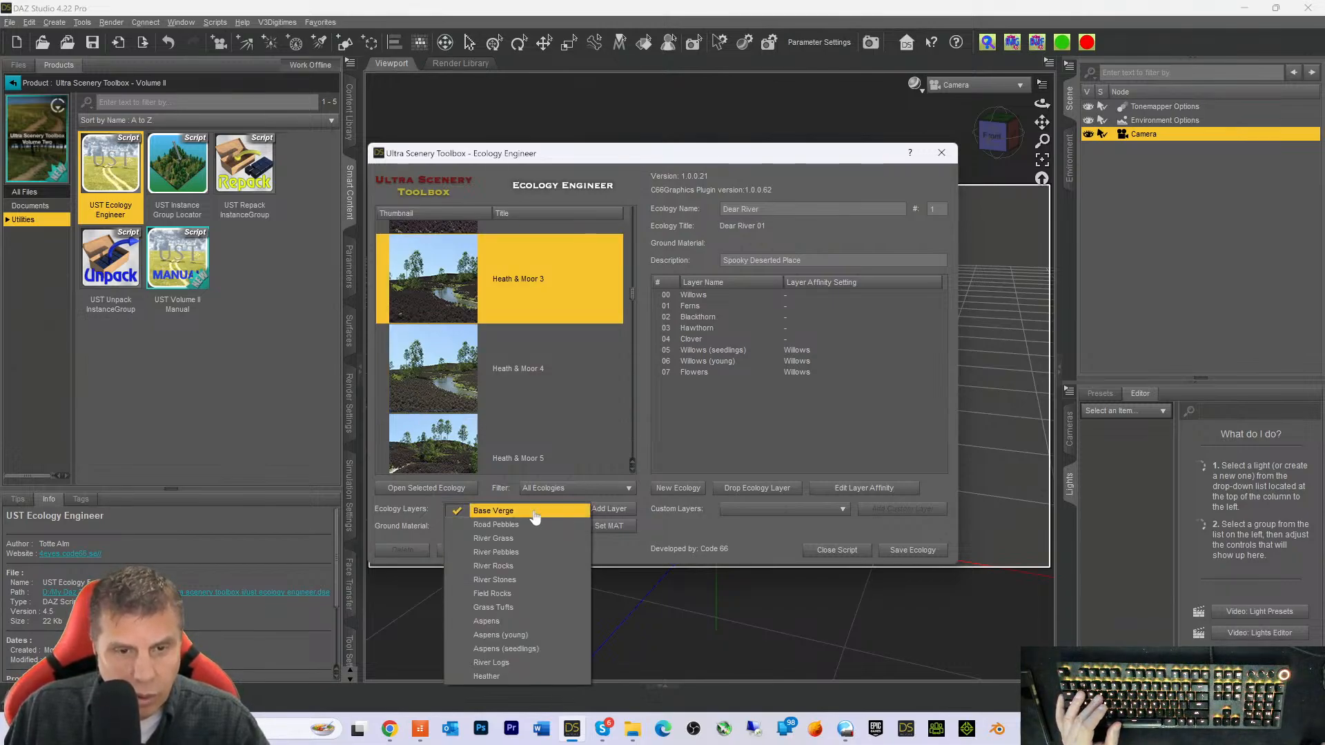
pyautogui.click(488, 676)
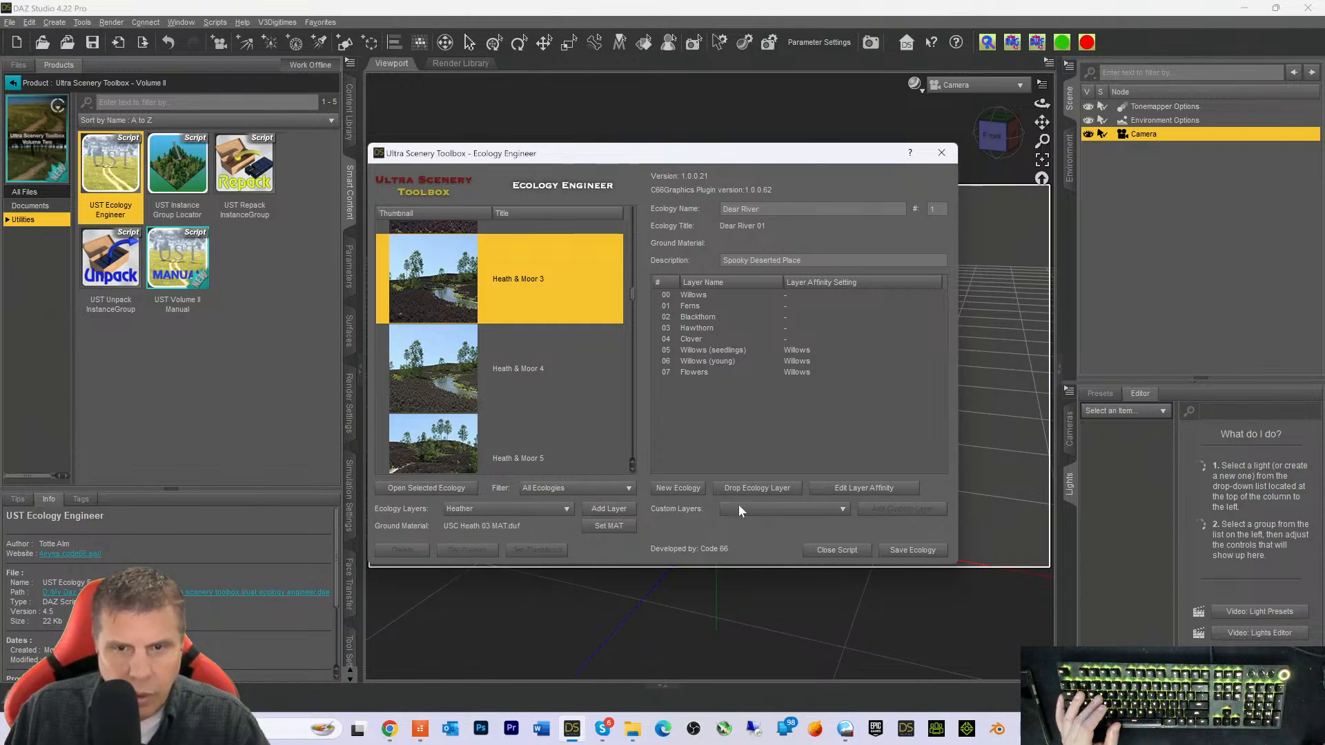
pyautogui.click(608, 508)
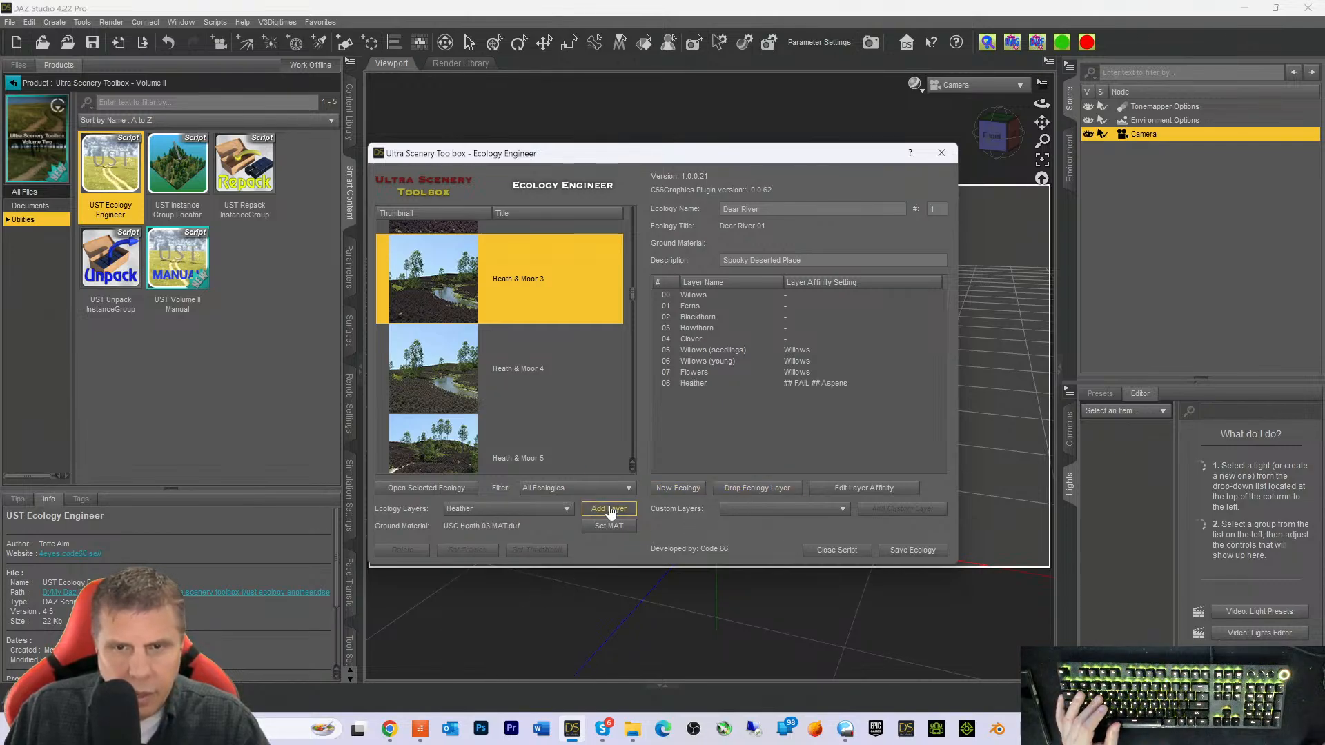
# Check which affinity layers the new Heather layer depends on, leaving its setup unsaved
pyautogui.click(681, 381)
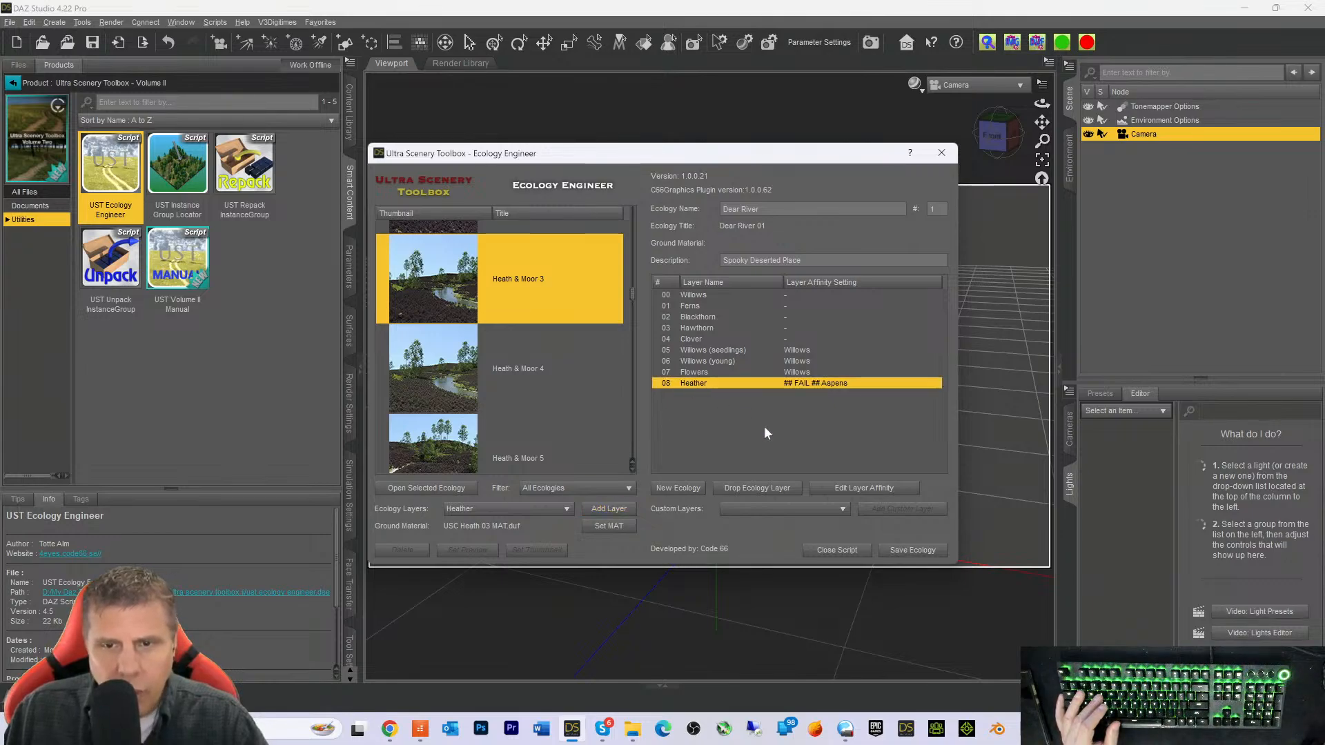
pyautogui.click(831, 488)
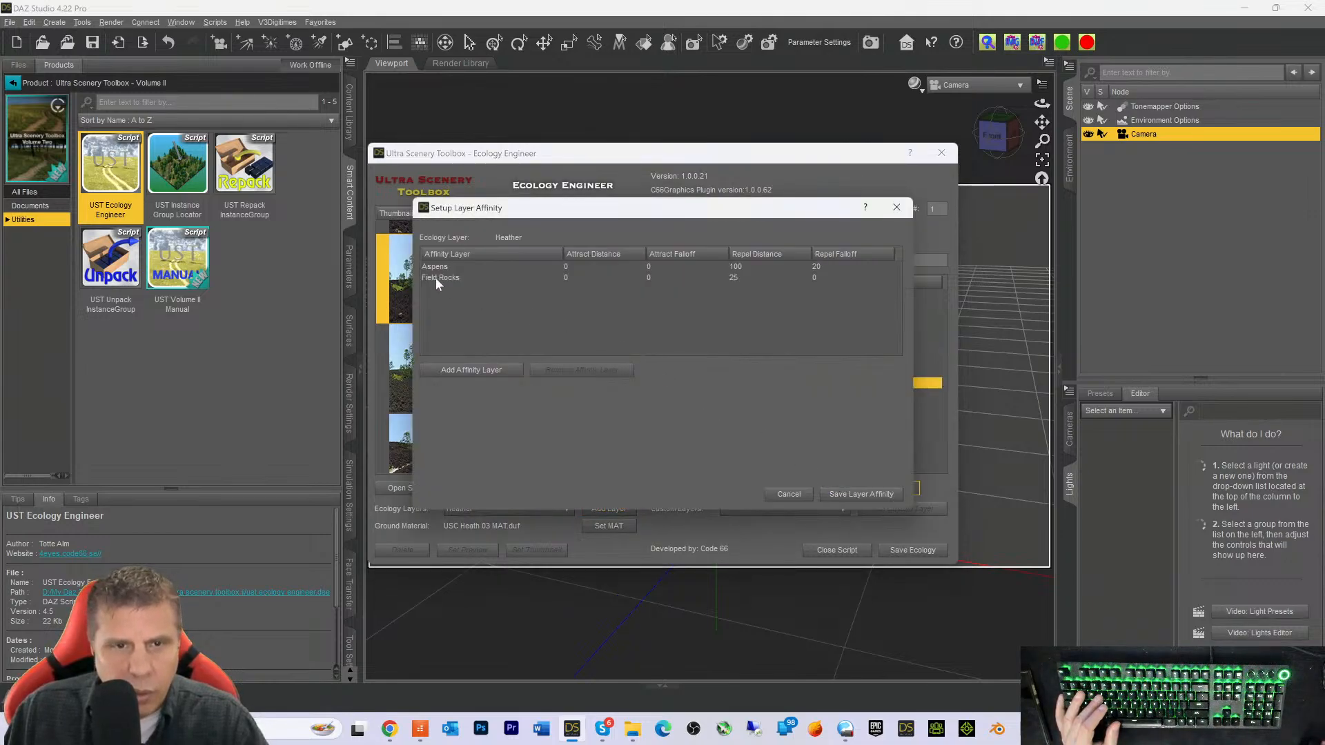
pyautogui.click(897, 207)
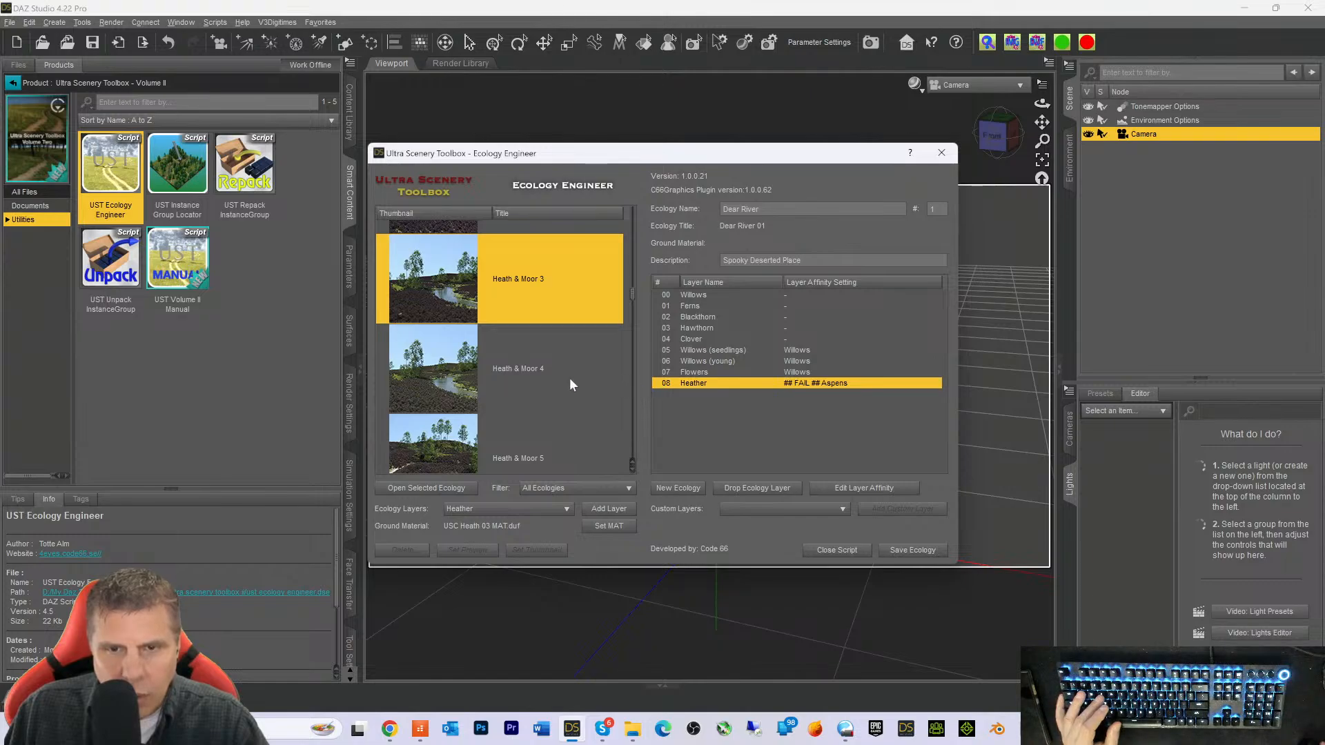
# Add the Field Rocks layer from Heath & Moor 3 to the Dear River ecology
pyautogui.click(458, 511)
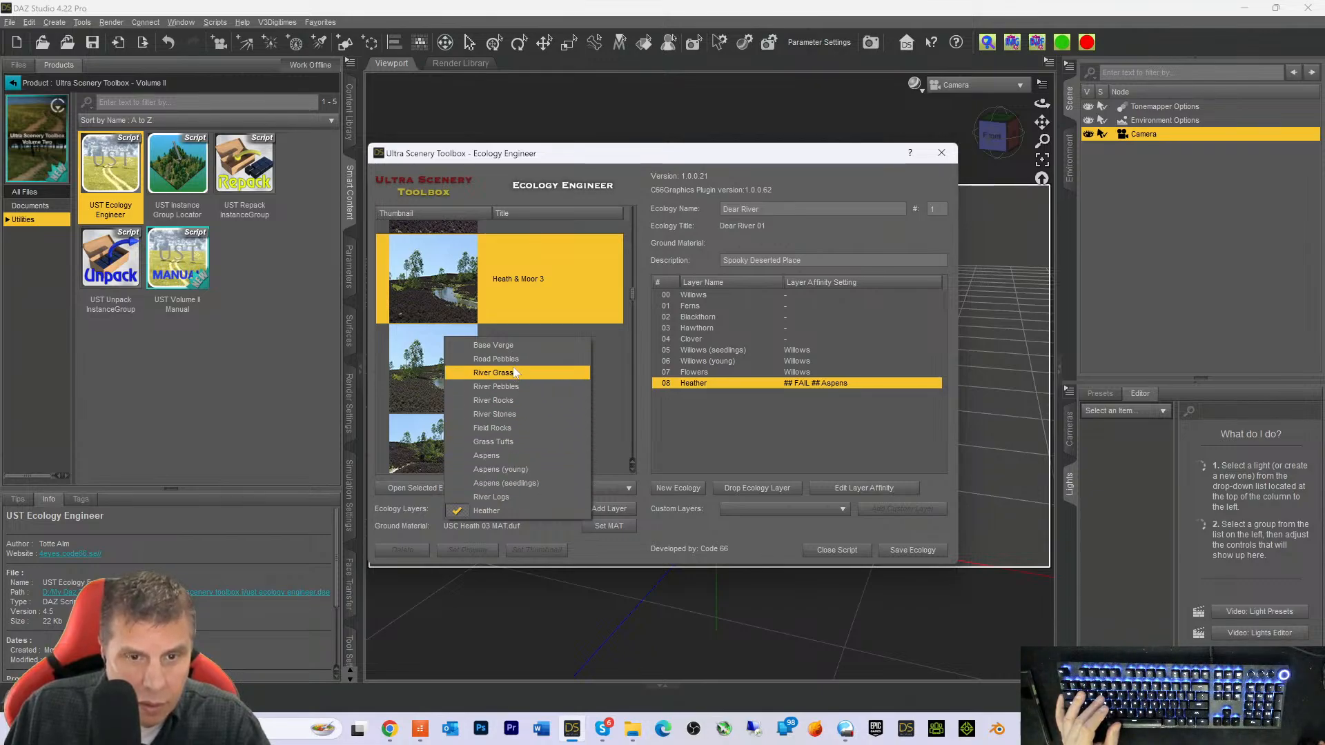
pyautogui.click(493, 428)
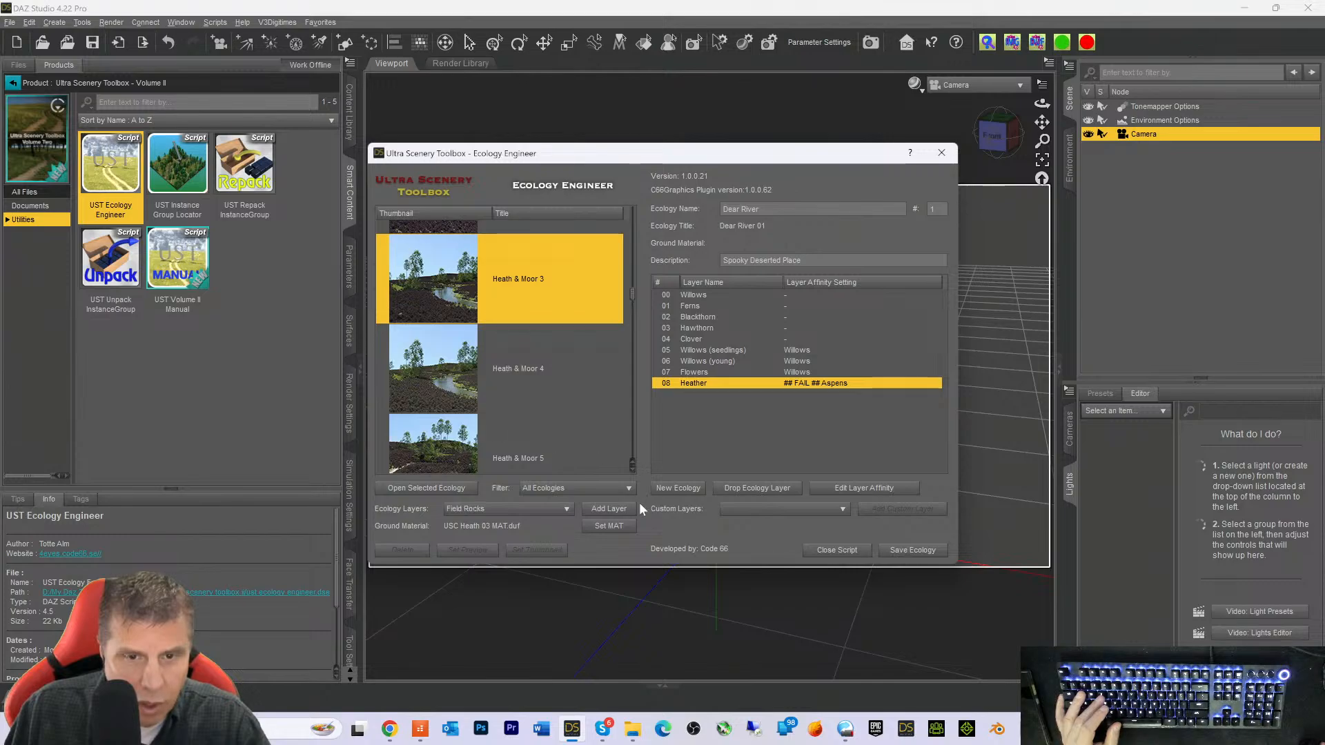
pyautogui.click(624, 510)
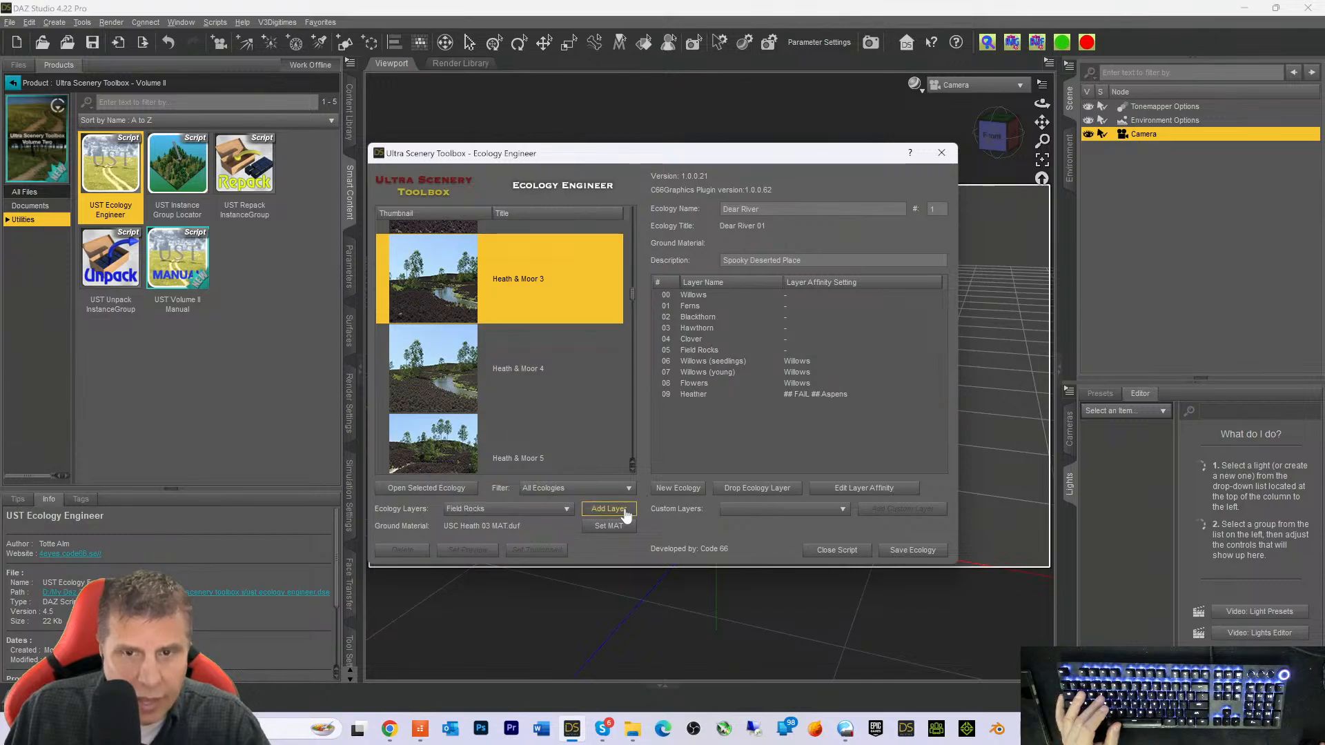
# Remove the Heather layer from Dear River and add it again from Heath & Moor 3
pyautogui.click(797, 392)
pyautogui.click(756, 488)
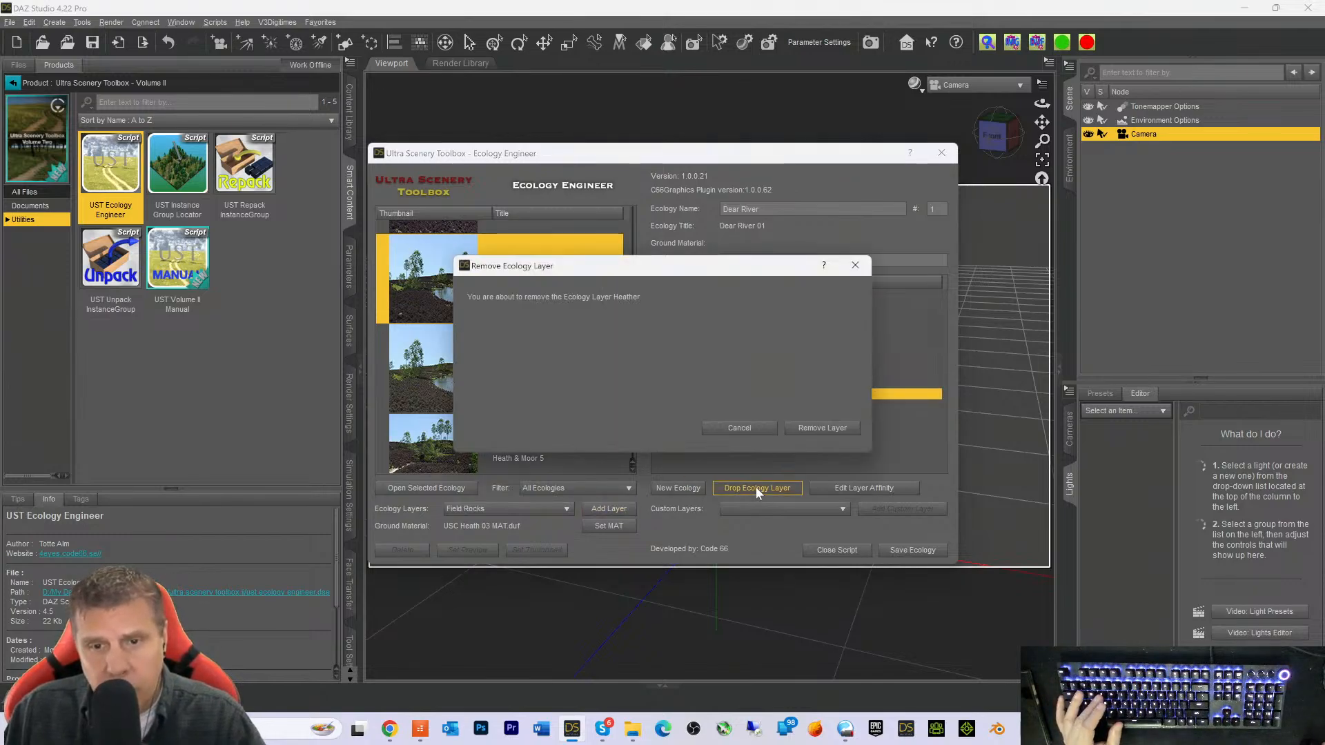
pyautogui.click(815, 430)
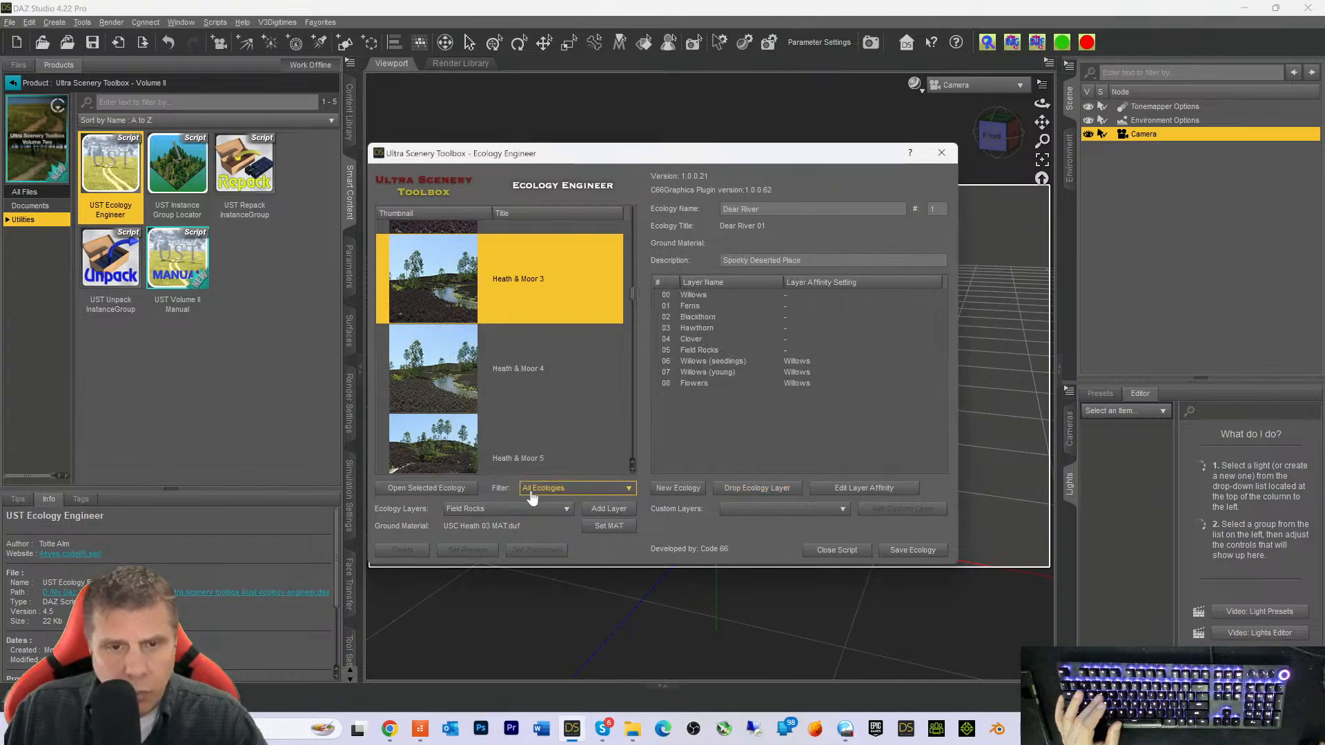
pyautogui.click(511, 516)
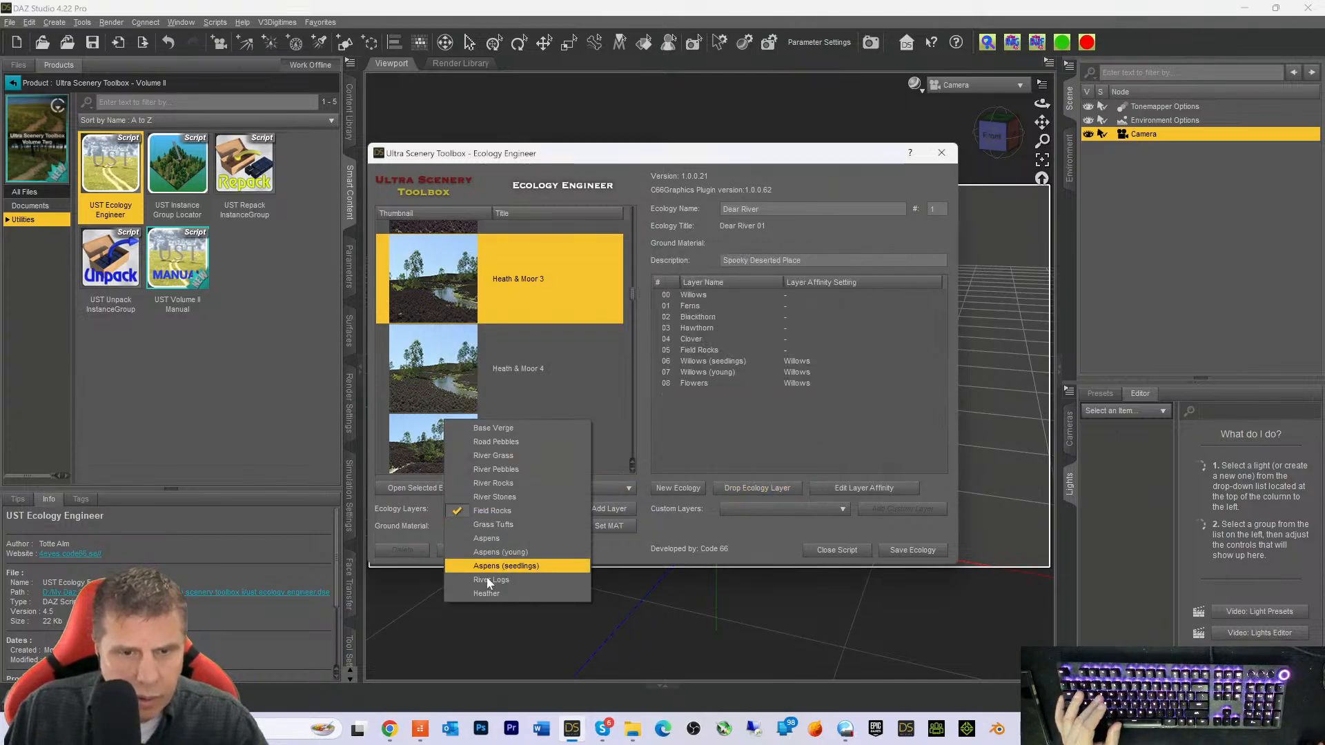
pyautogui.click(518, 592)
pyautogui.click(612, 510)
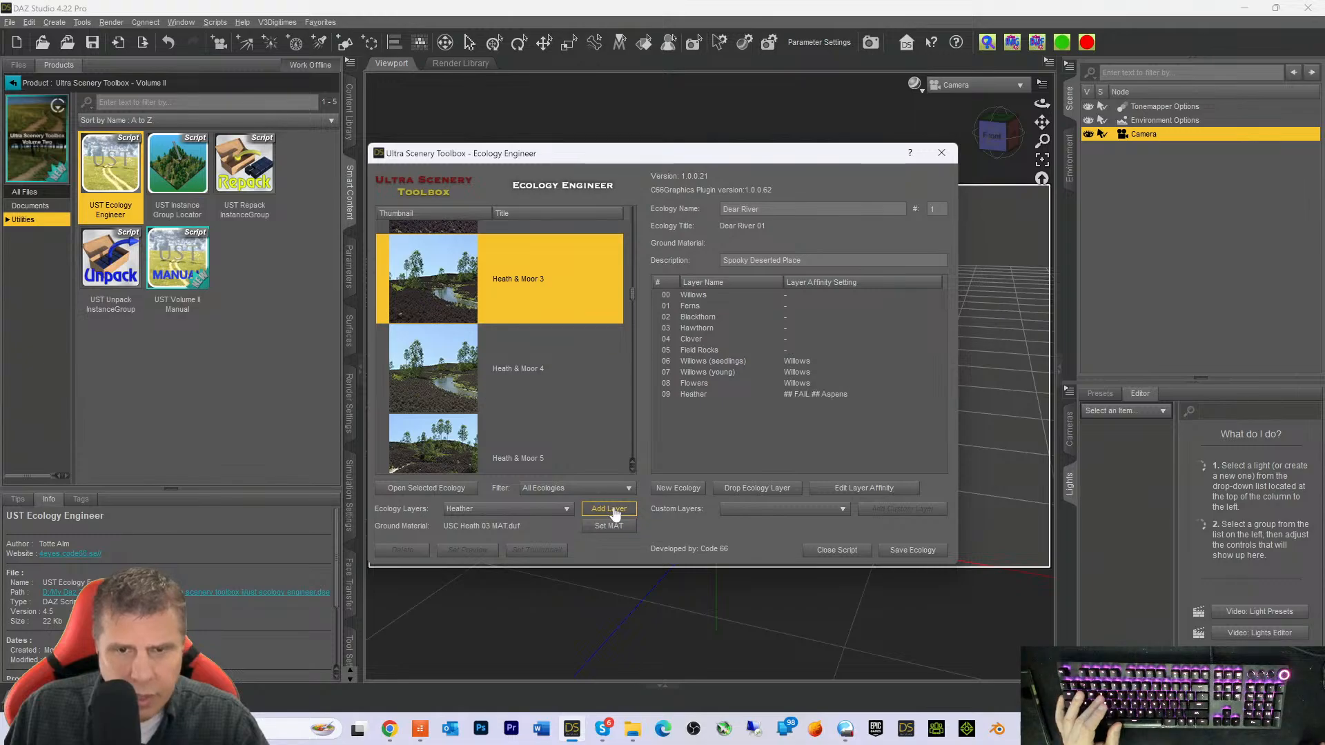
# Add the Aspens layer from the Heath & Moor 4 ecology to Dear River
pyautogui.click(702, 395)
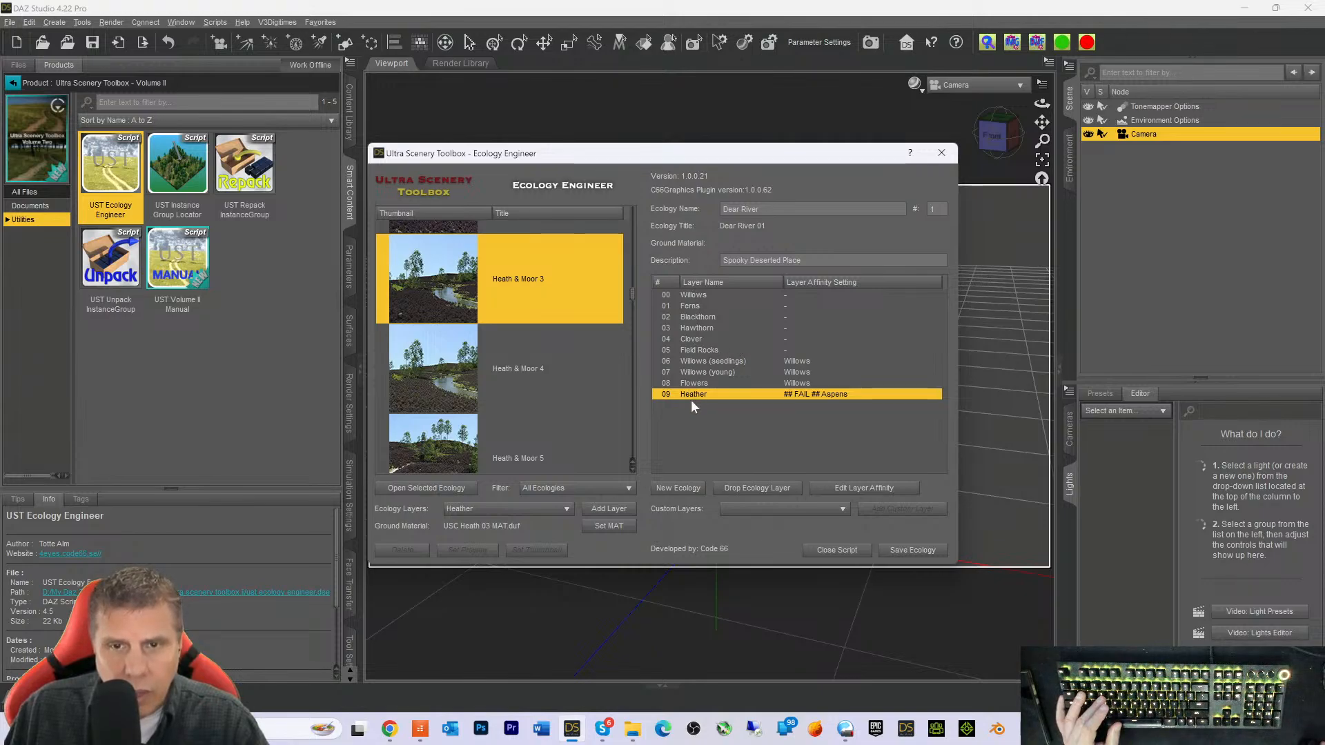
pyautogui.click(518, 386)
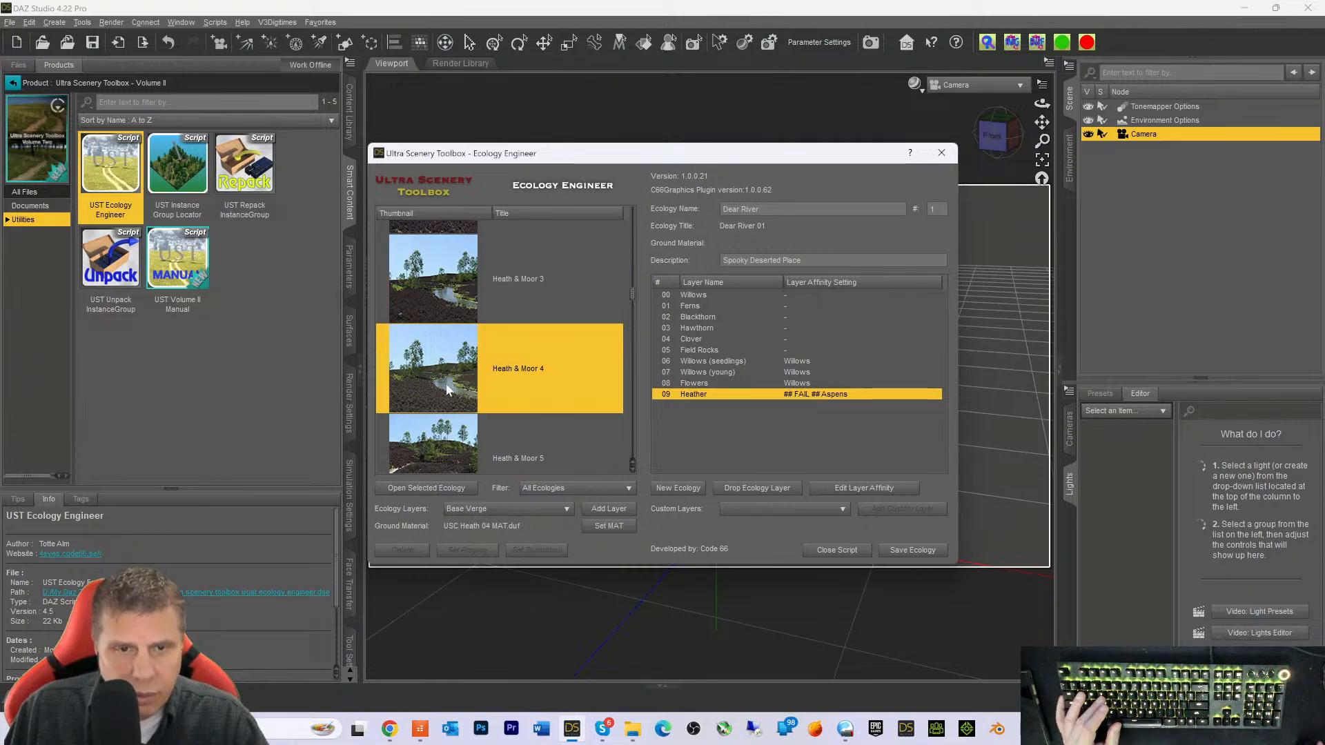
pyautogui.click(517, 510)
pyautogui.click(516, 620)
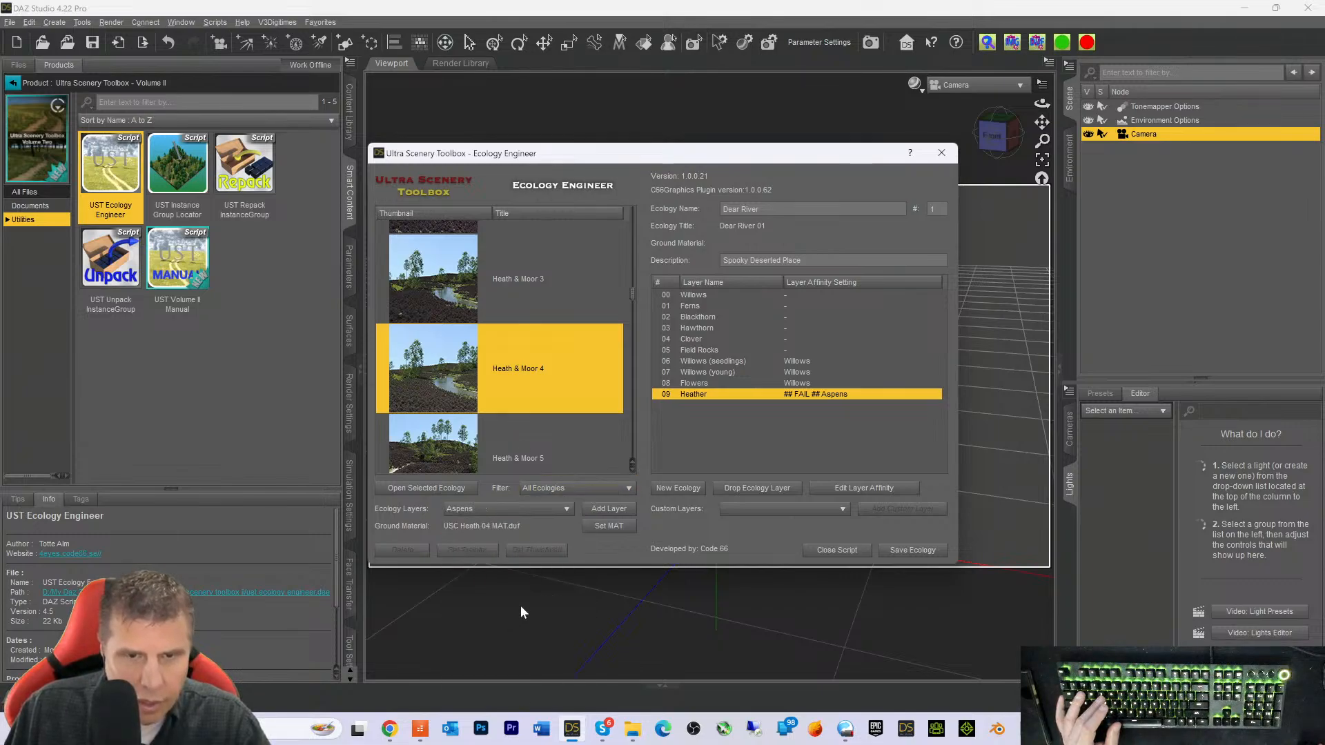
pyautogui.click(610, 511)
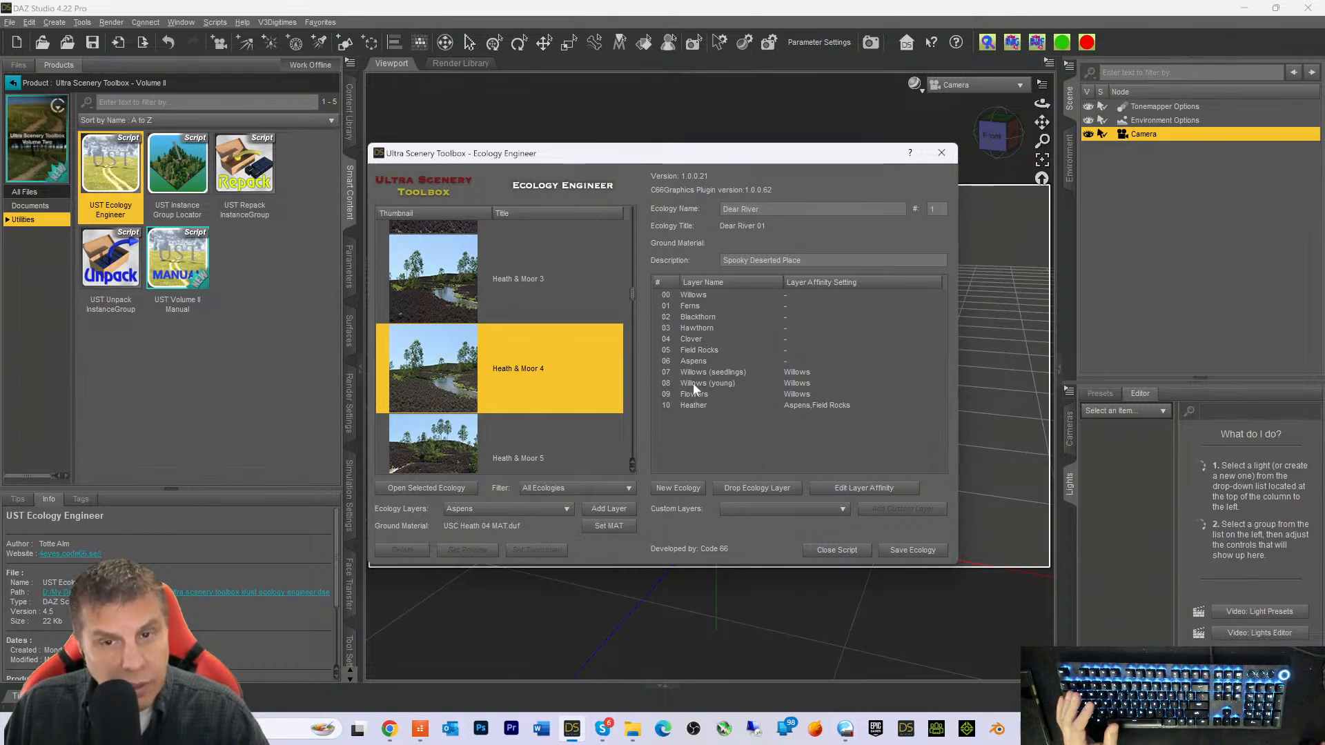
# Find the Oaks 01 ecology and add its Reeds layer to Dear River
pyautogui.click(696, 295)
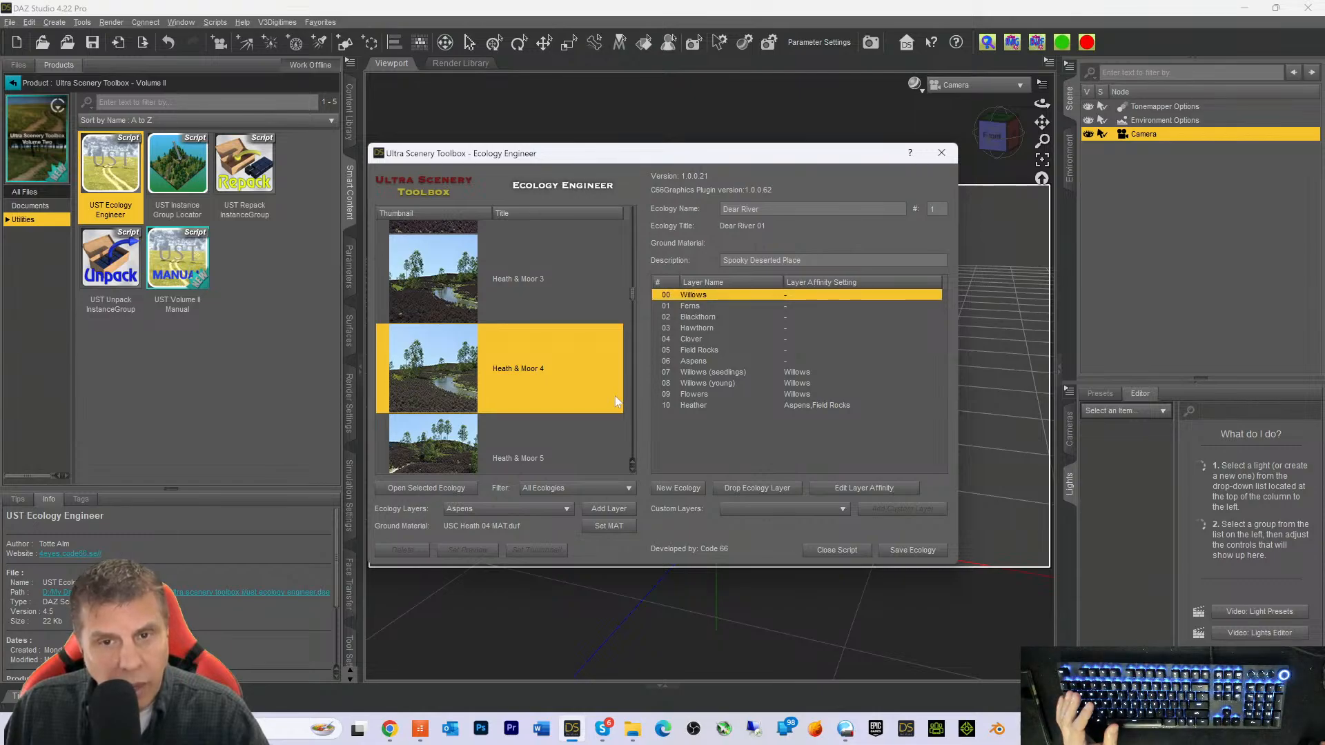
pyautogui.click(483, 511)
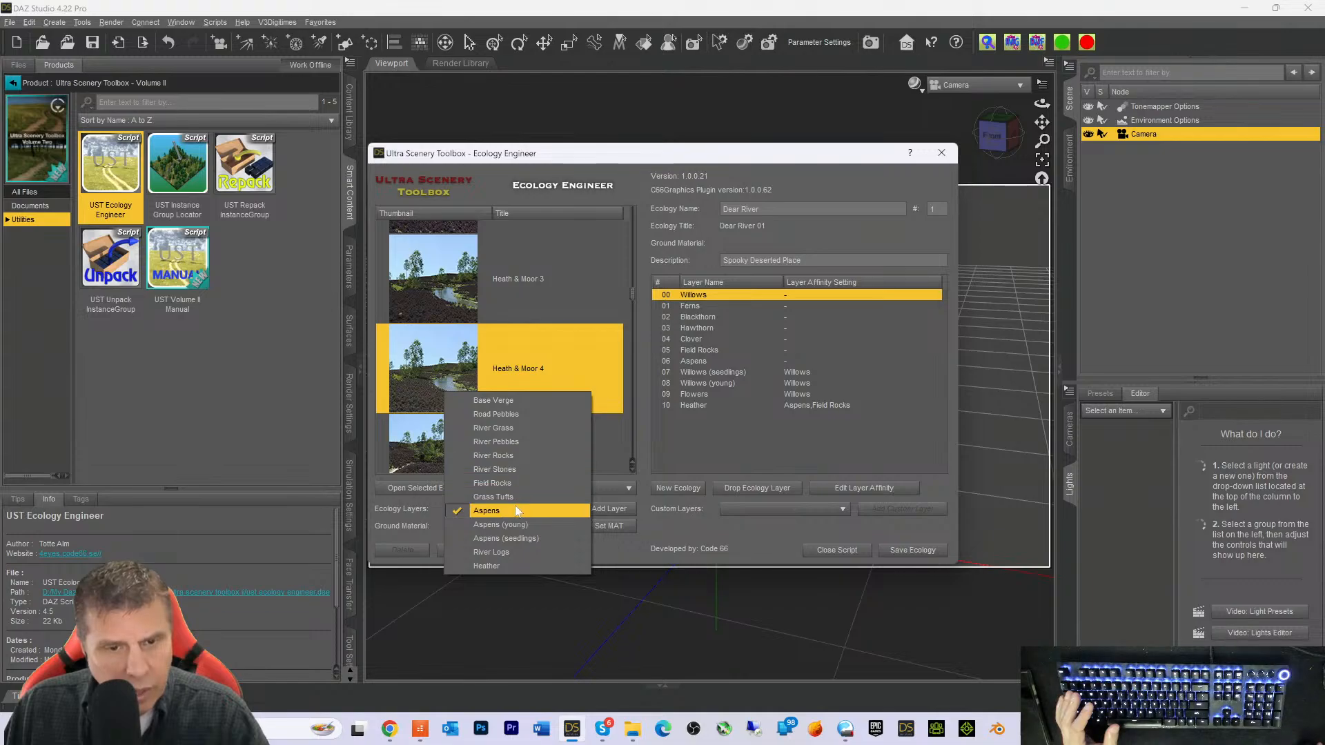
pyautogui.click(560, 310)
pyautogui.scroll(-5, 531, 358)
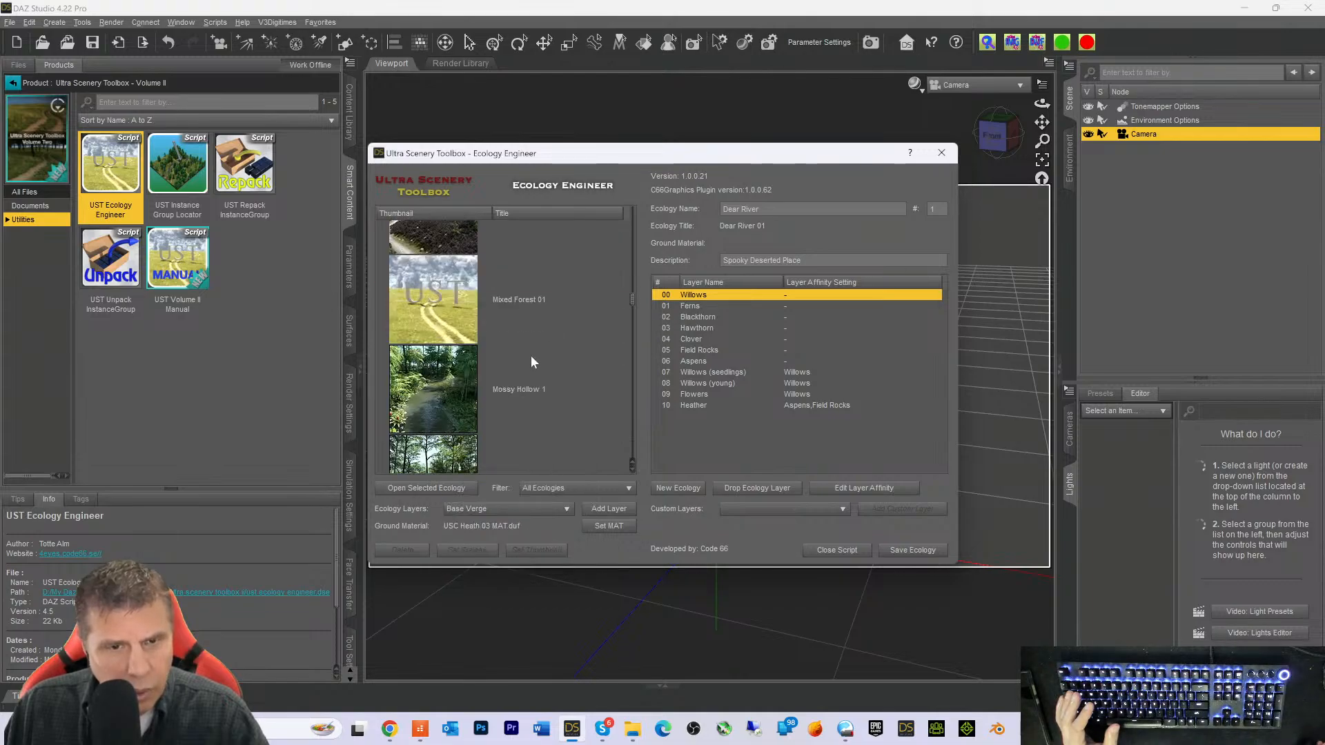
pyautogui.scroll(-1, 518, 376)
pyautogui.scroll(1, 516, 377)
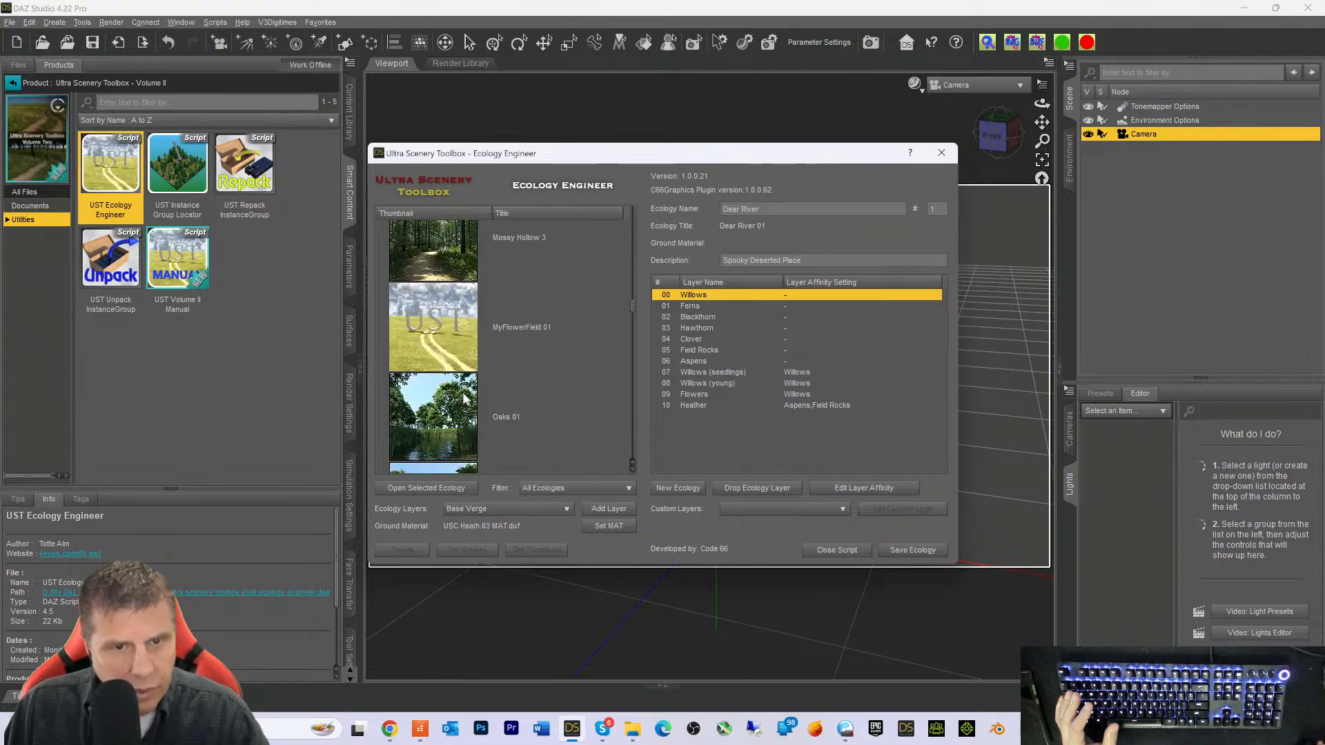
pyautogui.click(416, 424)
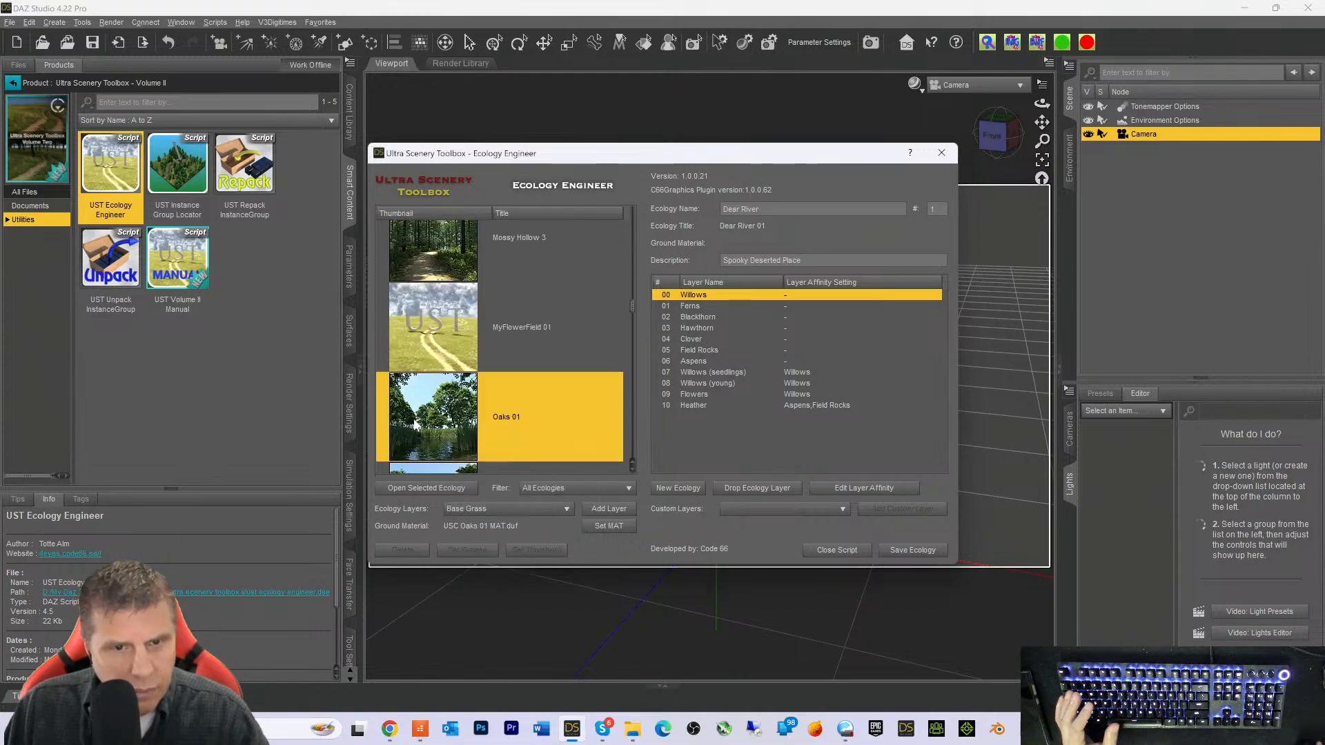
pyautogui.click(497, 508)
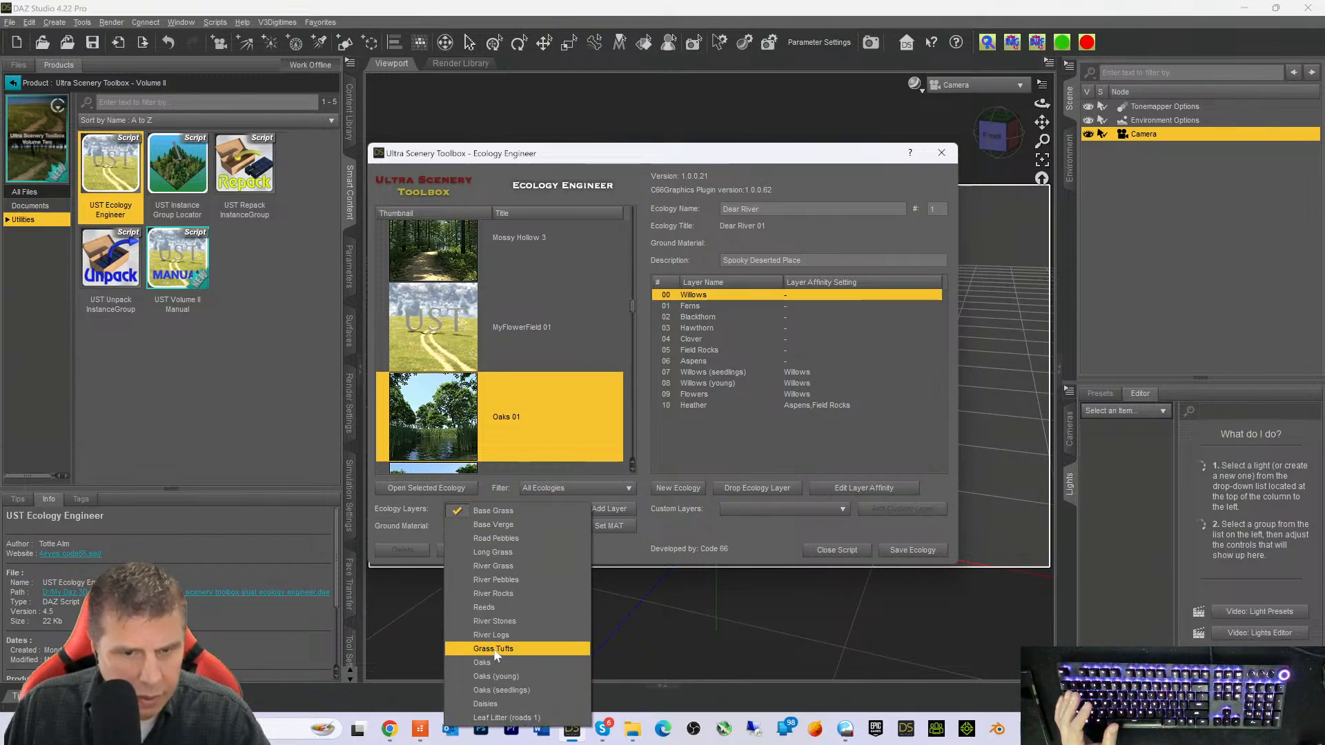
pyautogui.click(490, 607)
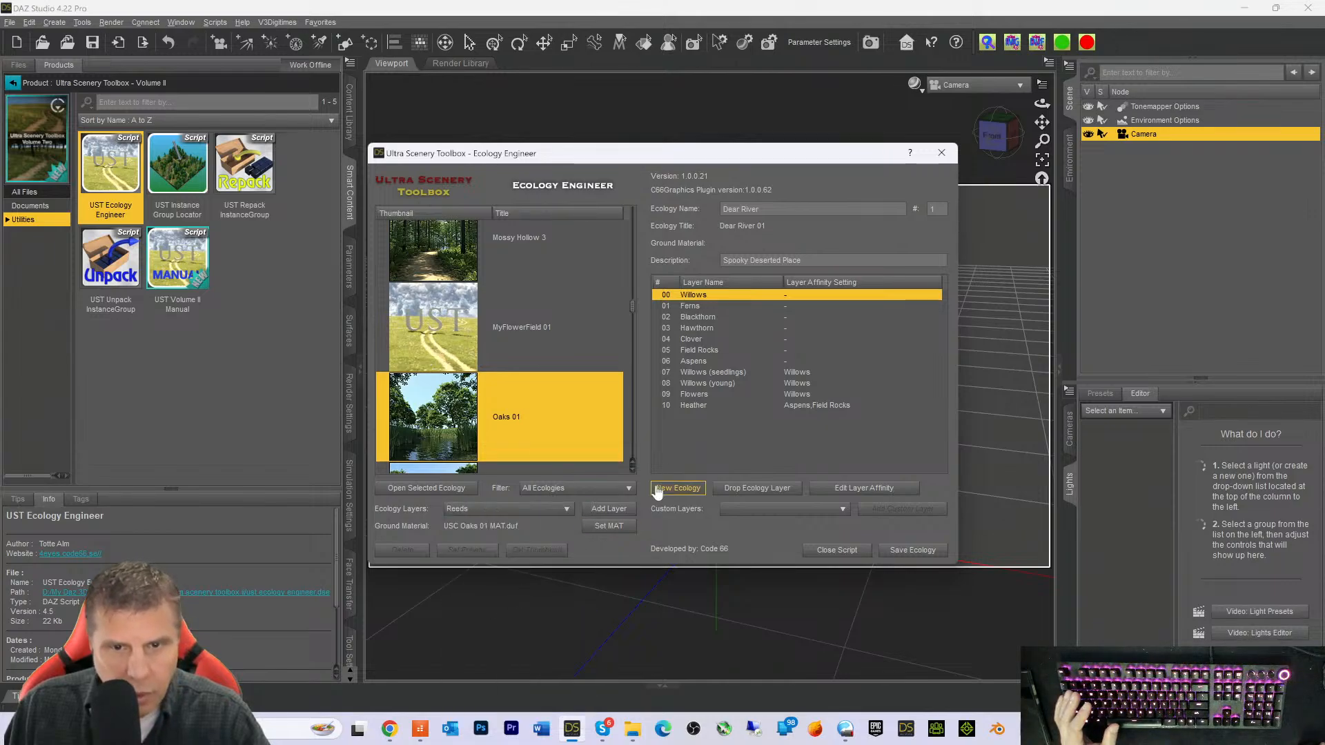
pyautogui.click(625, 508)
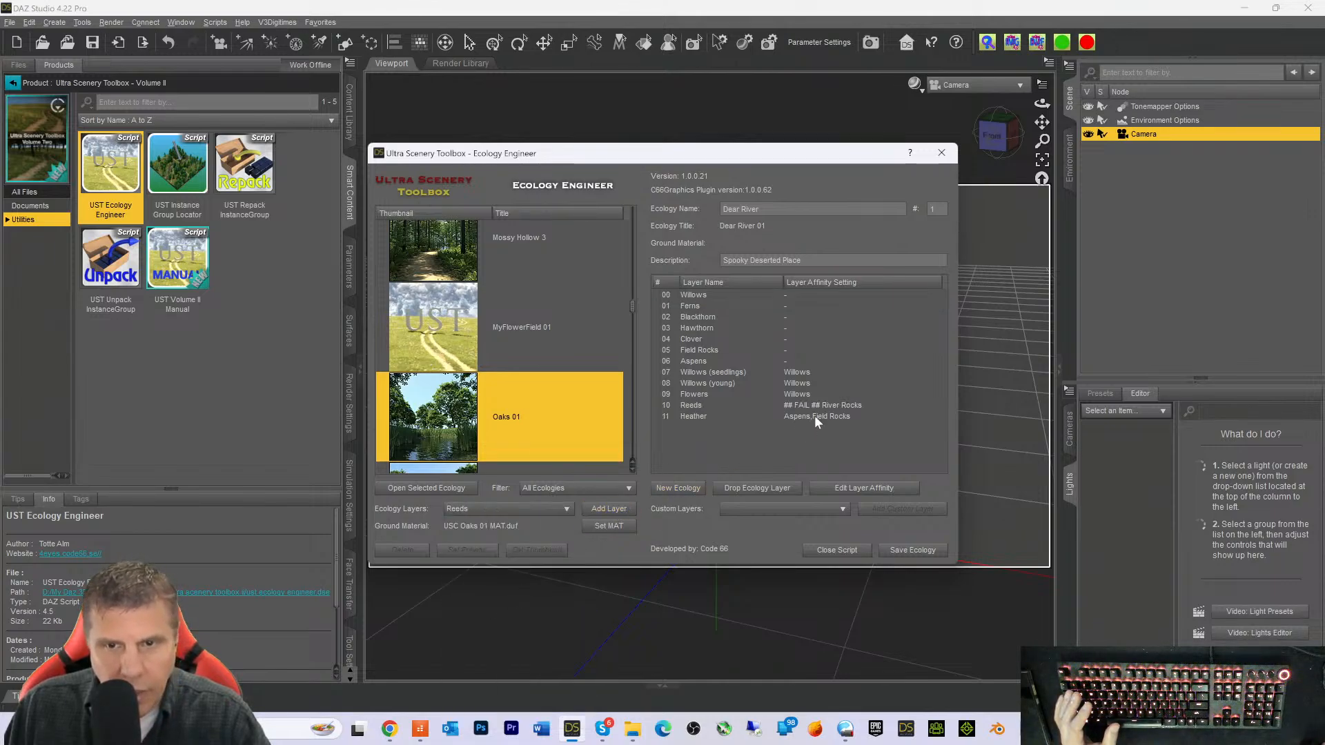
# Remove the Field Rocks layer from the Dear River ecology
pyautogui.click(522, 514)
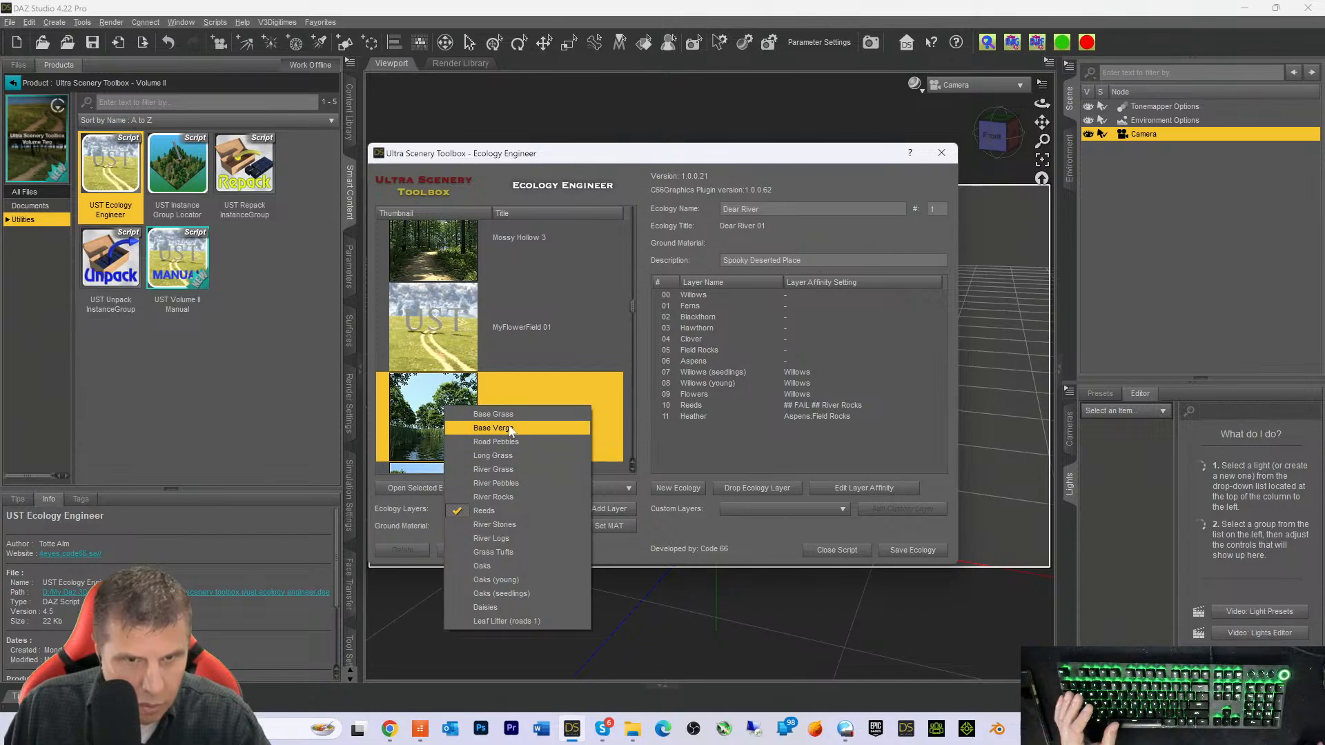
pyautogui.click(697, 352)
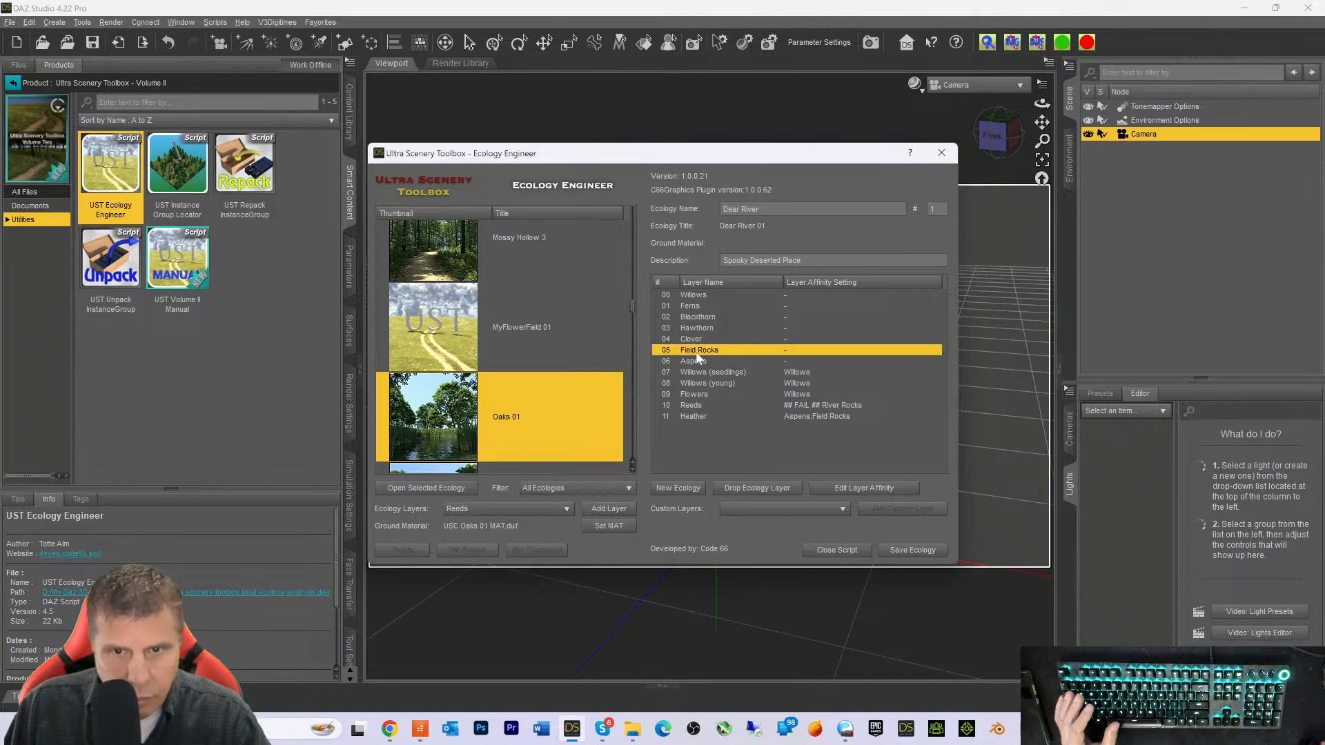
pyautogui.click(750, 489)
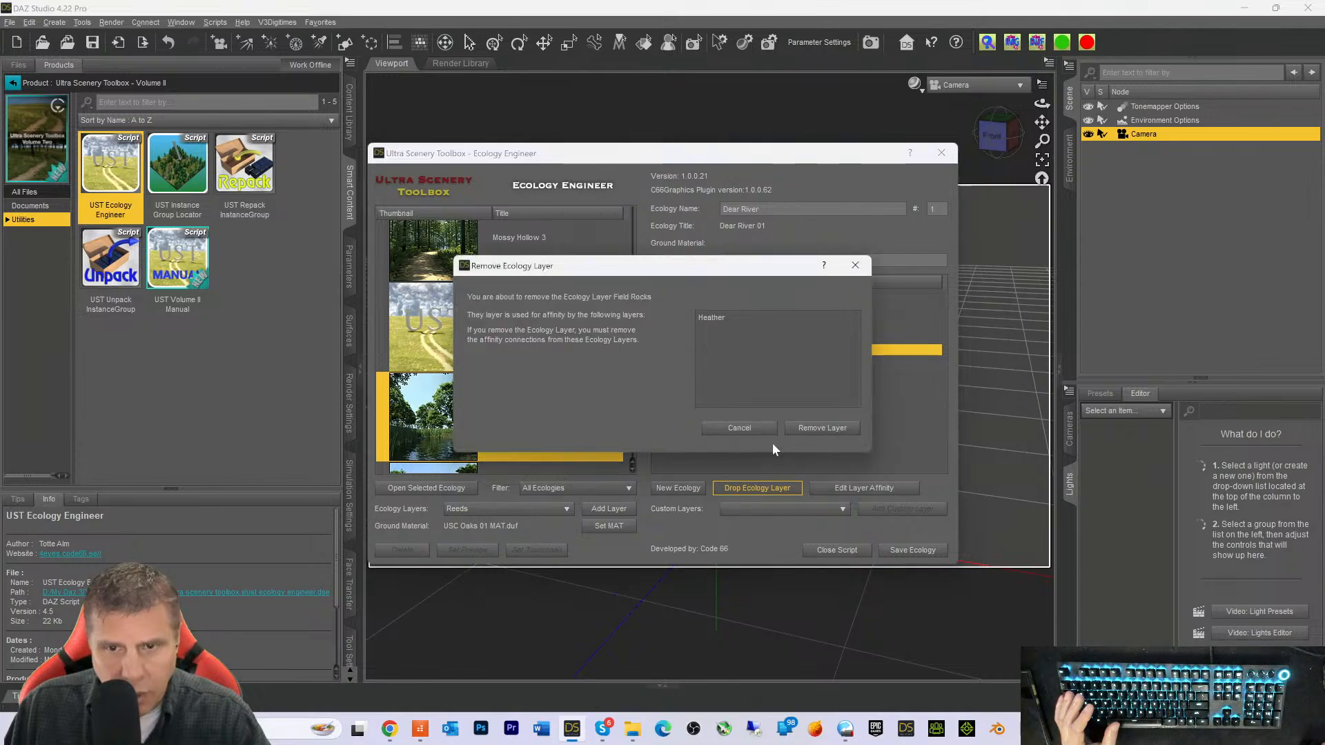
pyautogui.click(814, 430)
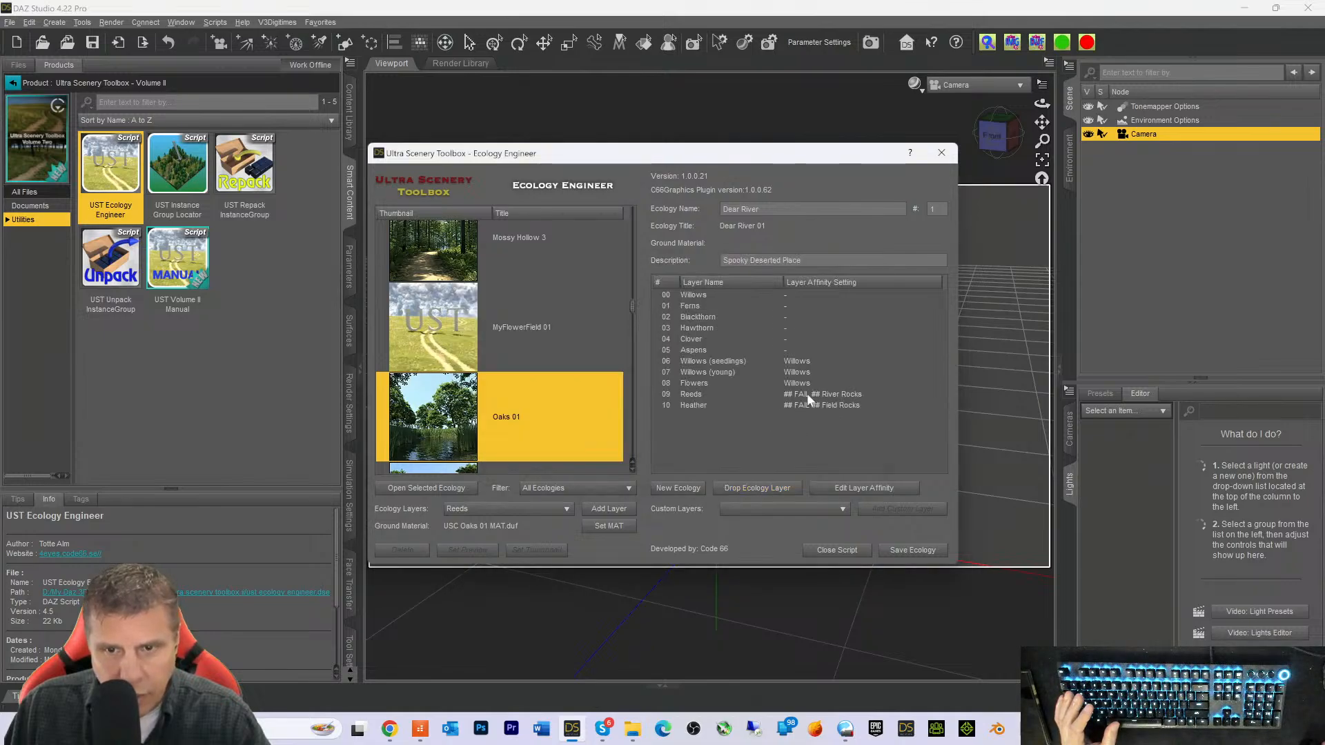
# Remove the Reeds layer with the failed River Rocks affinity from the Dear River ecology
pyautogui.click(805, 393)
pyautogui.click(795, 405)
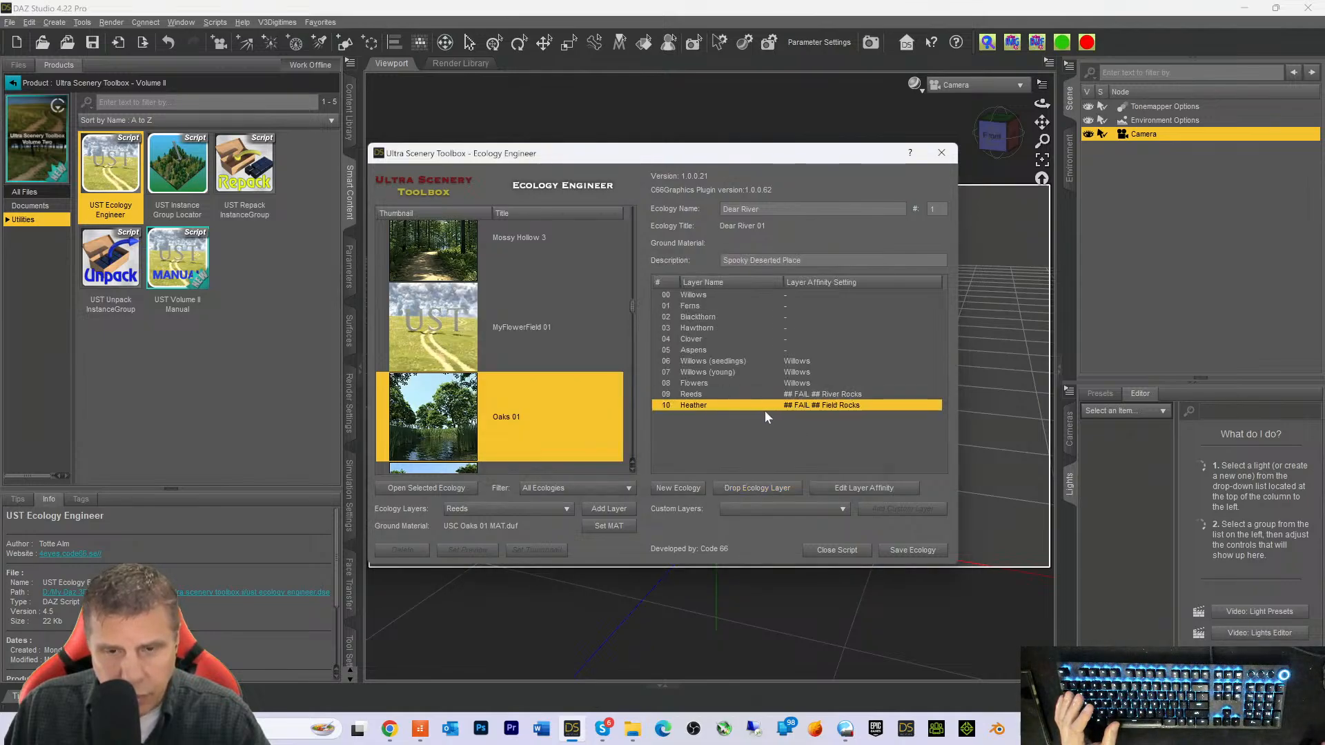
pyautogui.click(697, 397)
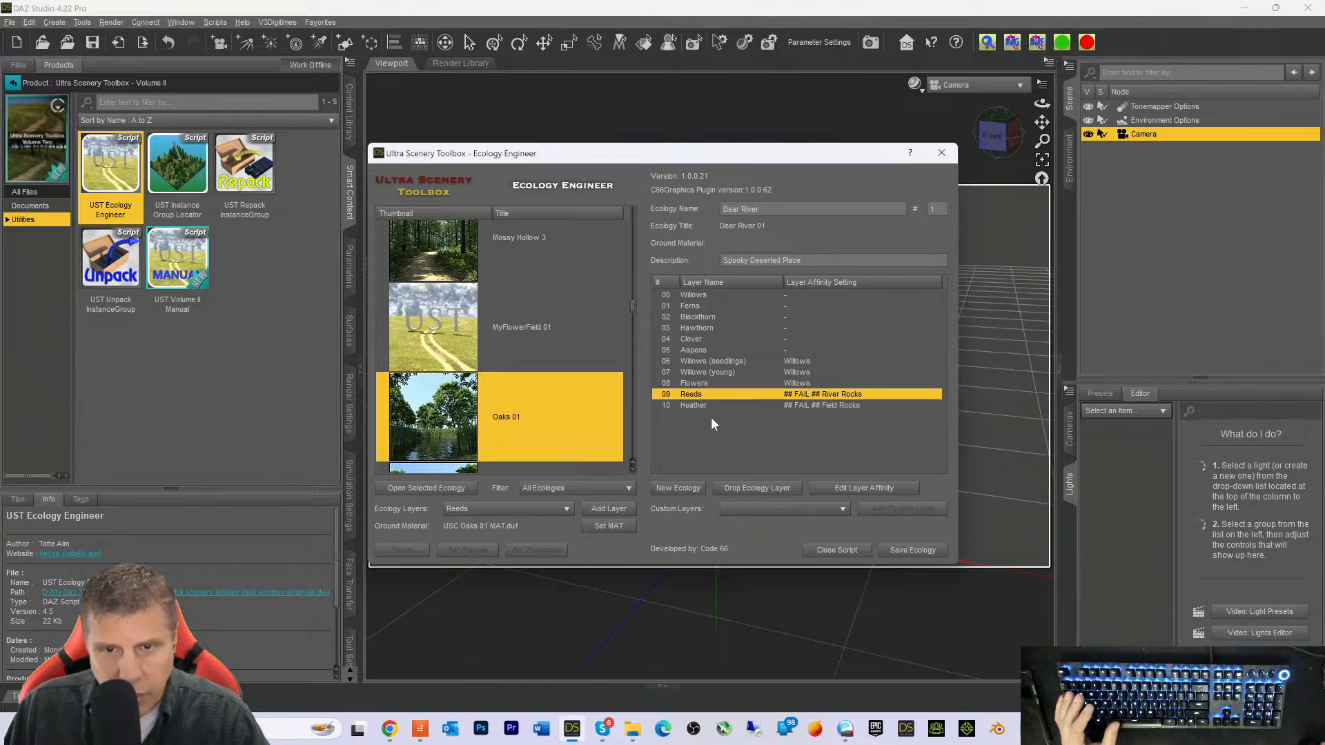
pyautogui.click(751, 494)
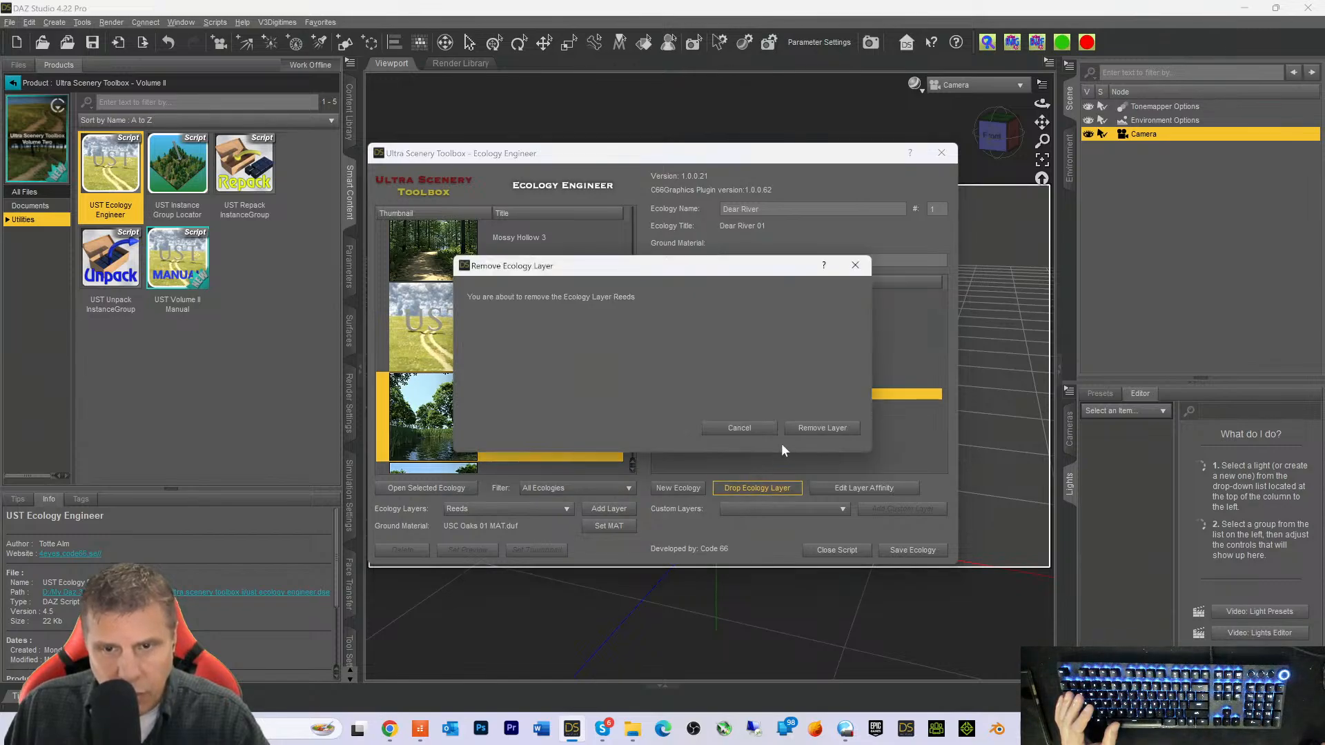
pyautogui.click(807, 429)
# Add the Field Rocks layer from the Heath & Moor 4 ecology to satisfy the Heather layer's affinity
pyautogui.click(685, 394)
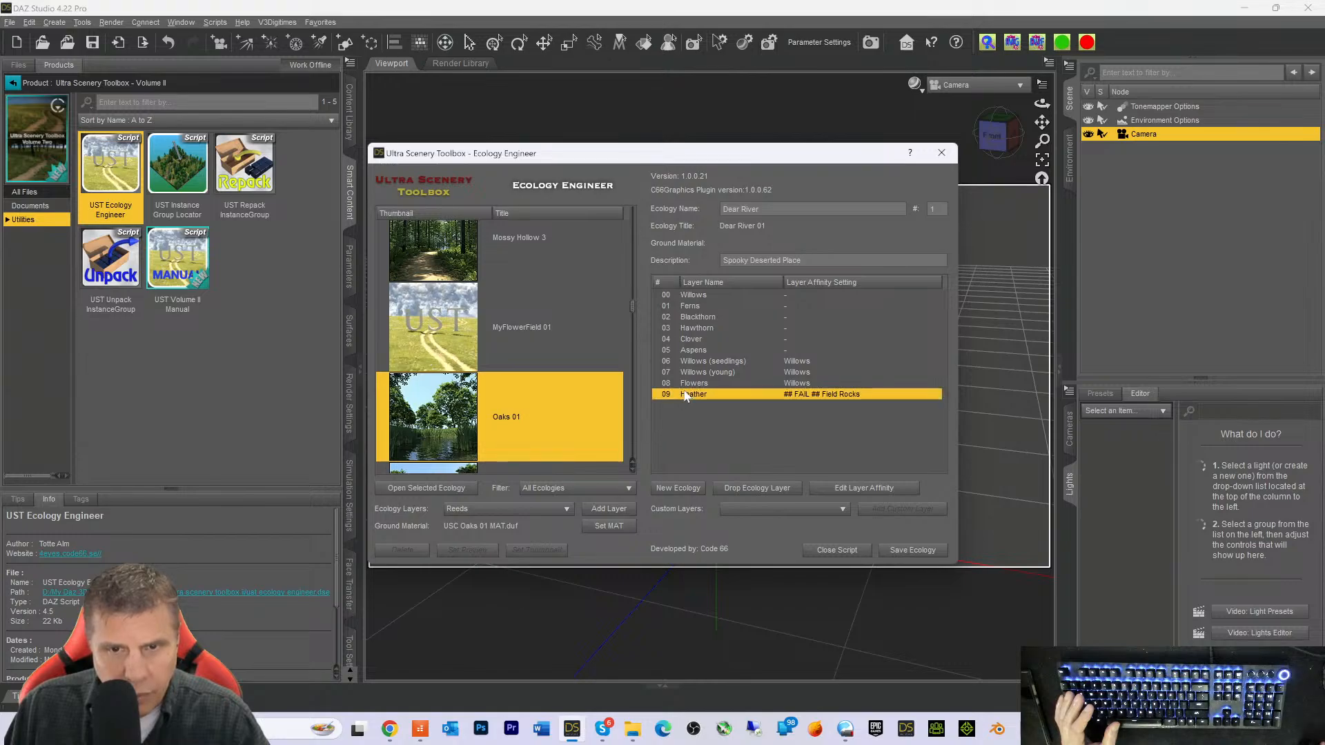
pyautogui.scroll(5, 508, 362)
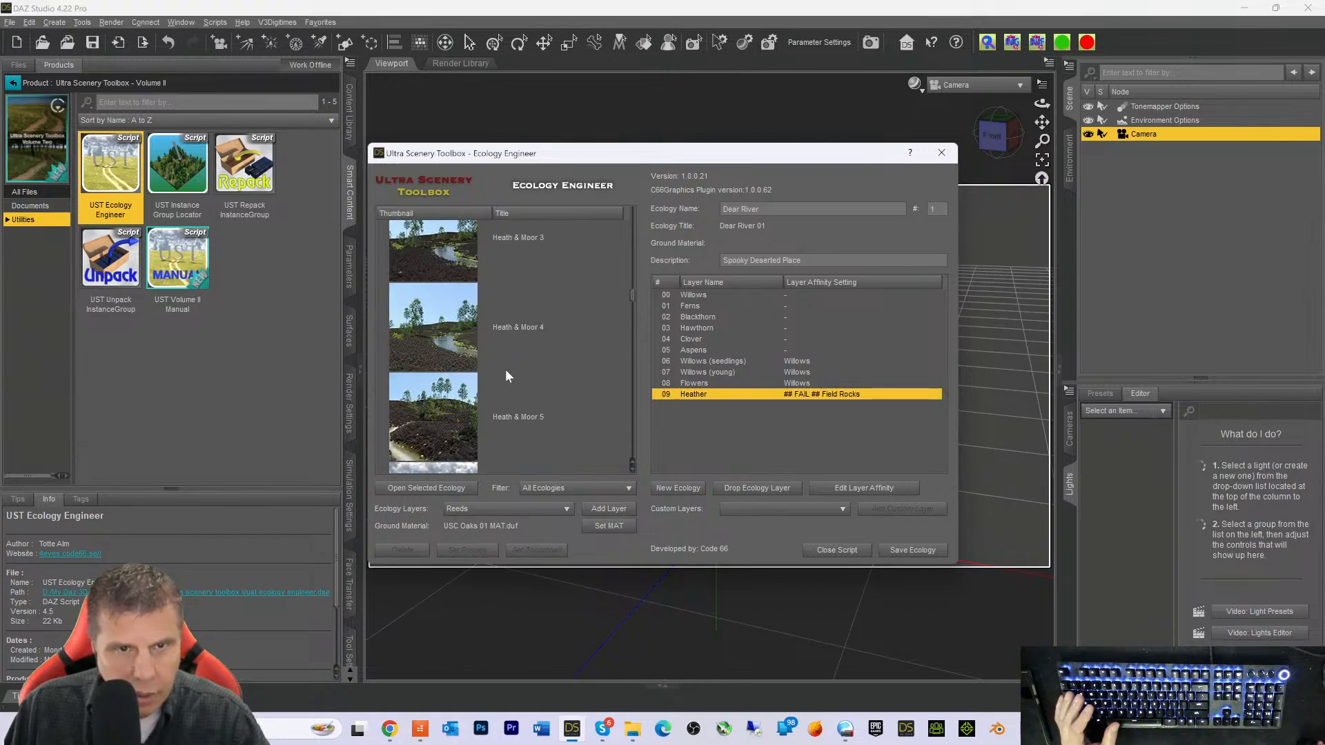
pyautogui.click(434, 332)
pyautogui.click(532, 508)
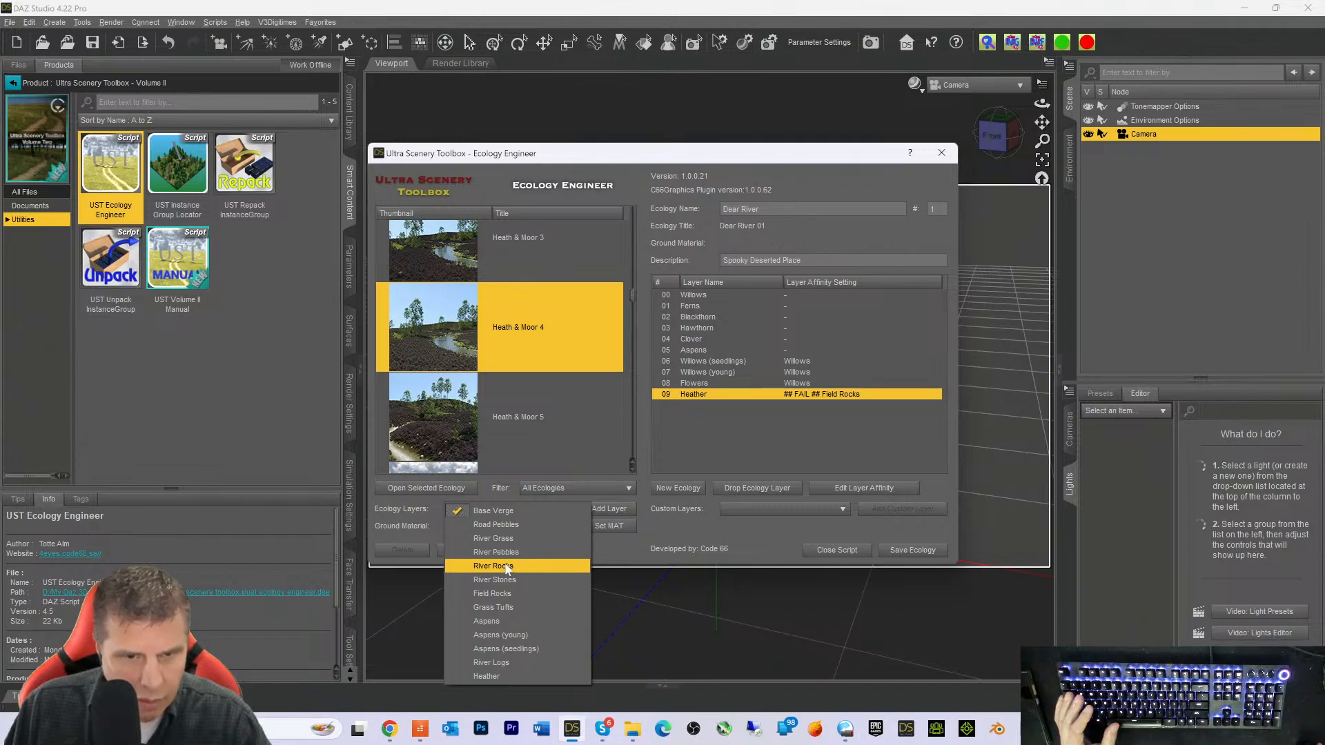
pyautogui.click(503, 594)
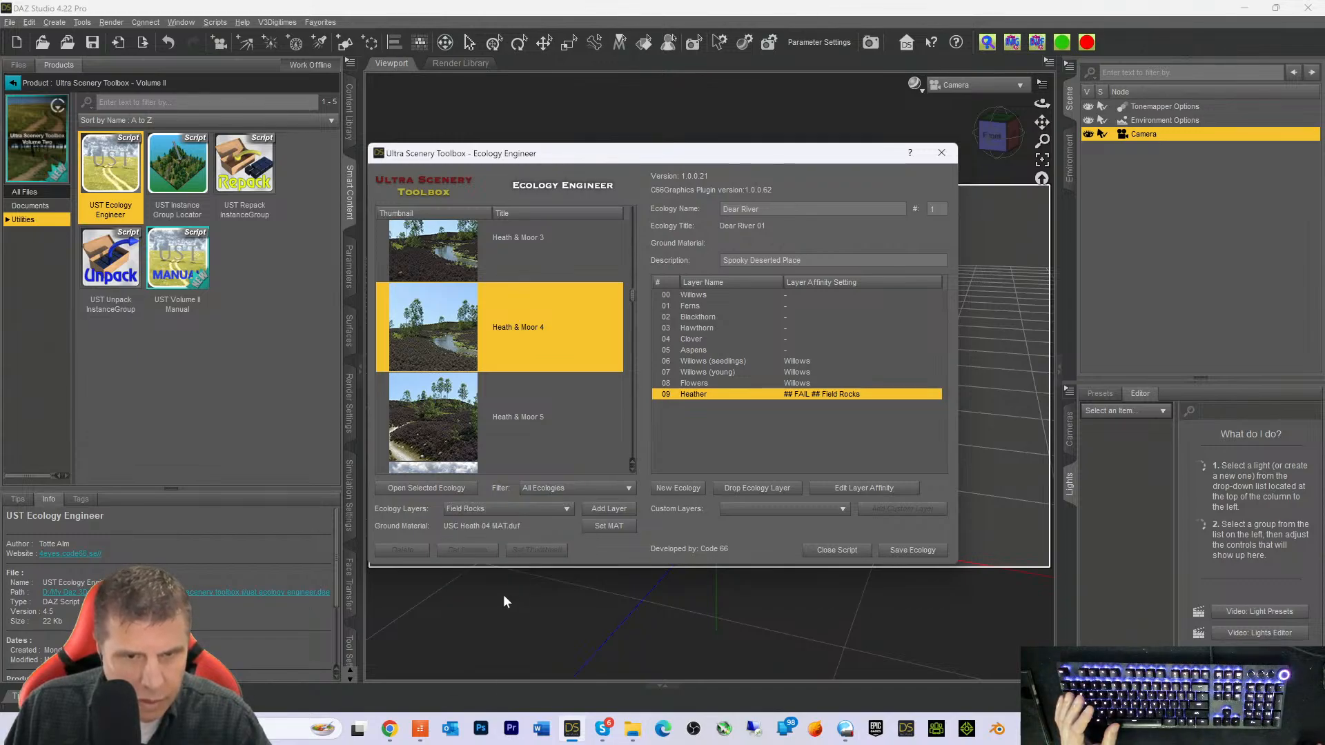
pyautogui.click(603, 510)
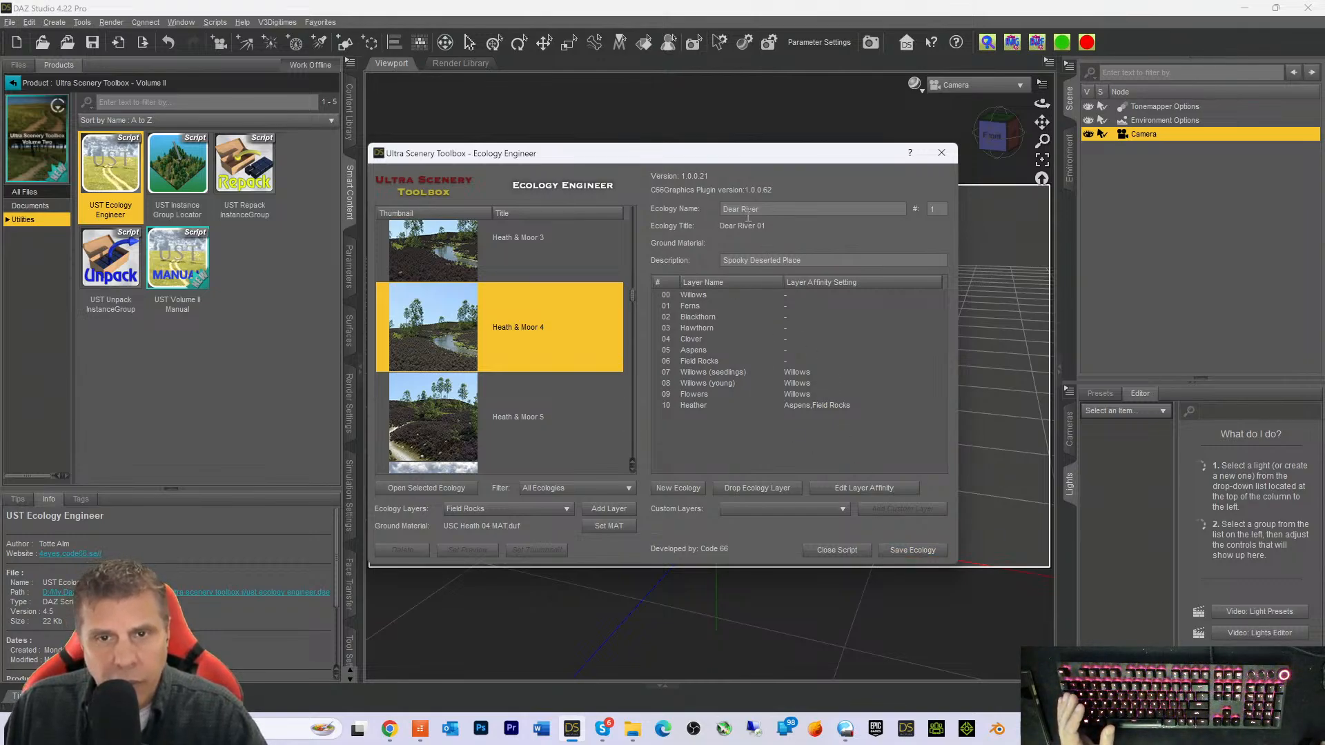
# Rename the ecology to Dead River and try to save it
pyautogui.press('Delete')
pyautogui.write('d')
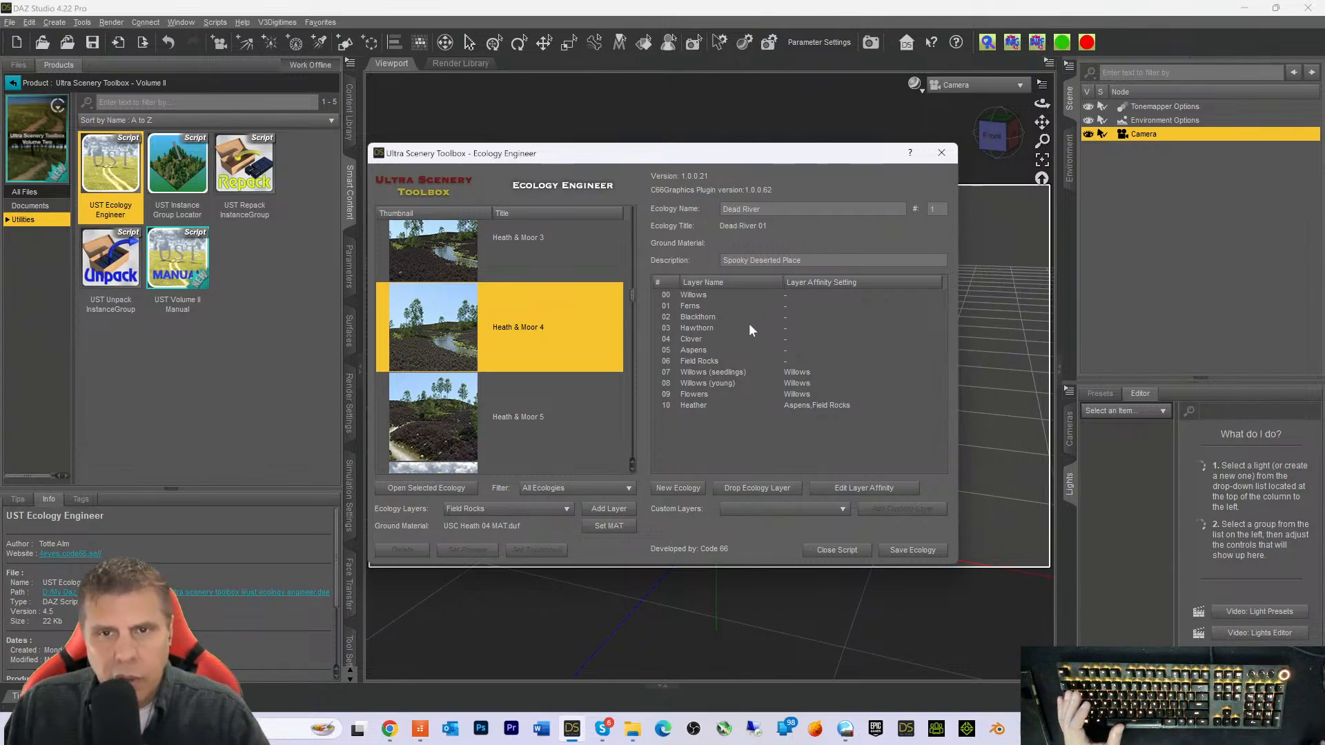
pyautogui.click(894, 551)
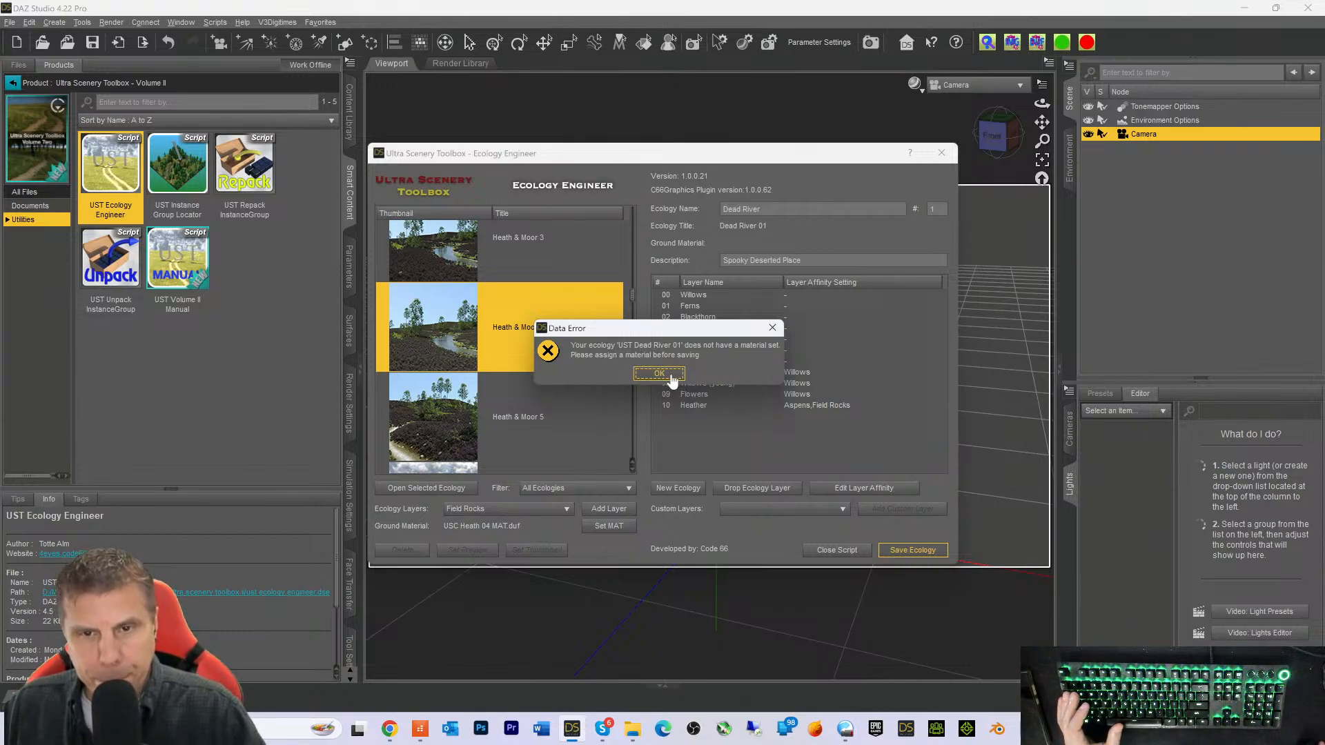
pyautogui.click(770, 329)
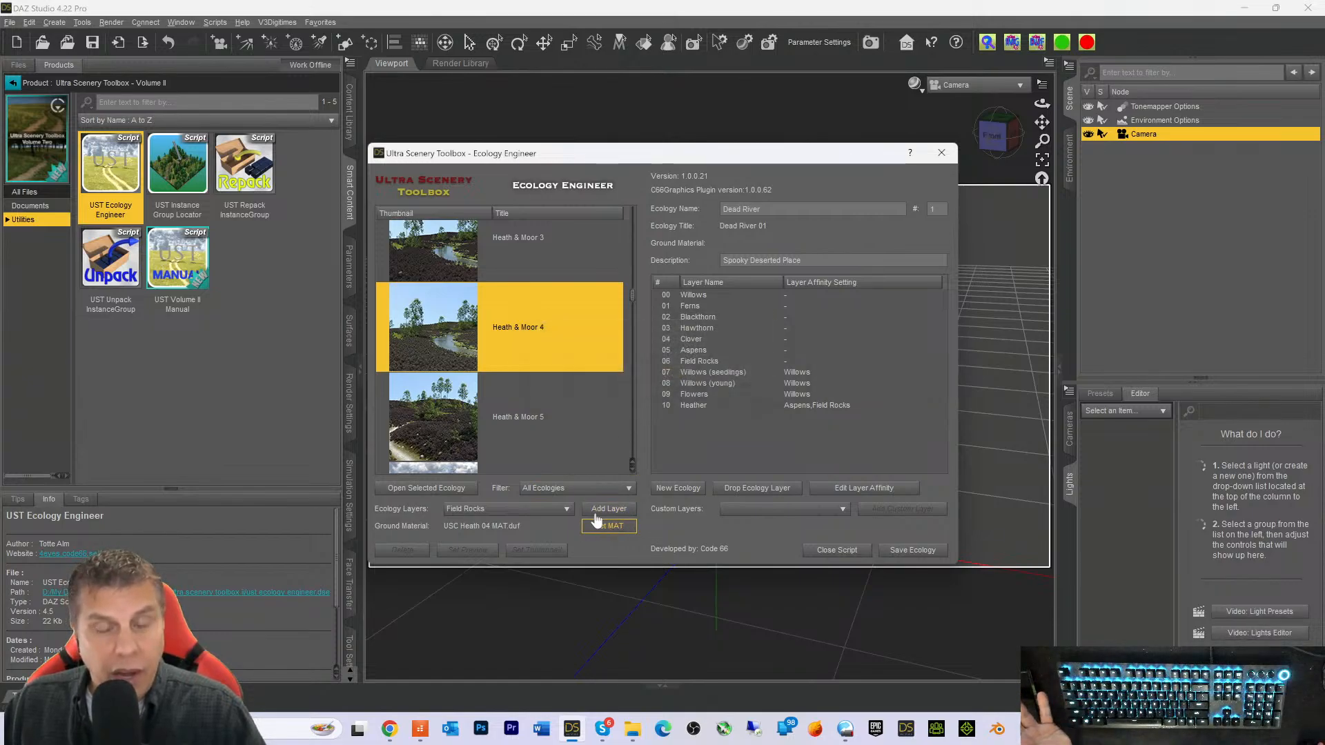
# Find the Desert 06 ecology and assign its material, USC Desert 06 MAT.duf, as Dead River's ground material
pyautogui.scroll(2, 561, 372)
pyautogui.scroll(4, 549, 333)
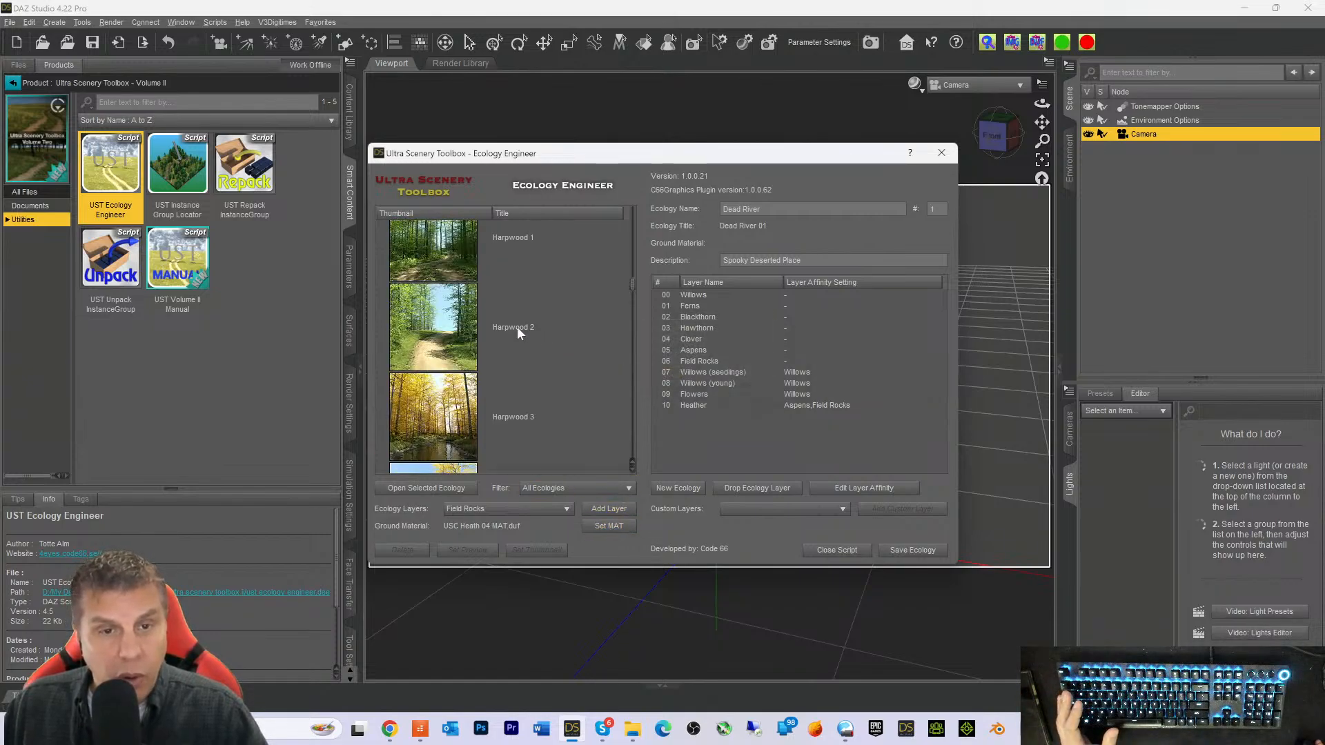
pyautogui.scroll(6, 590, 334)
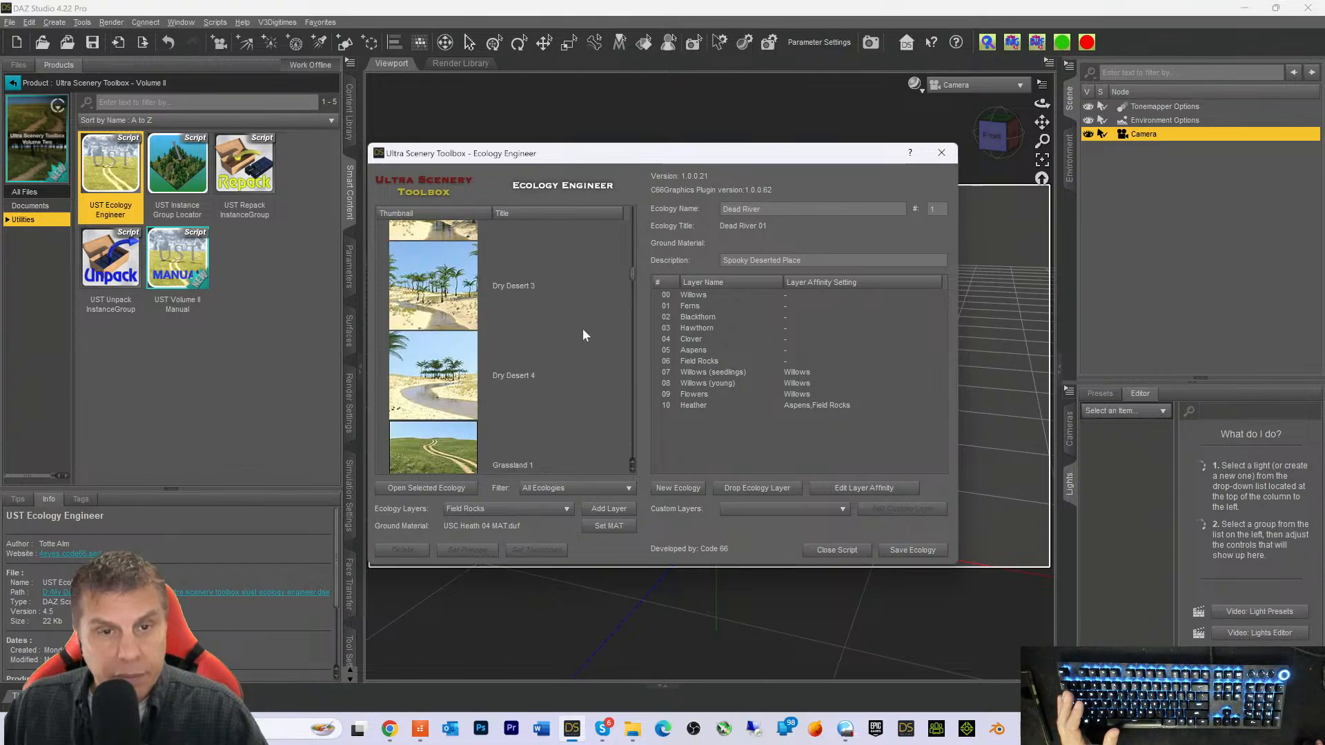
pyautogui.scroll(6, 580, 332)
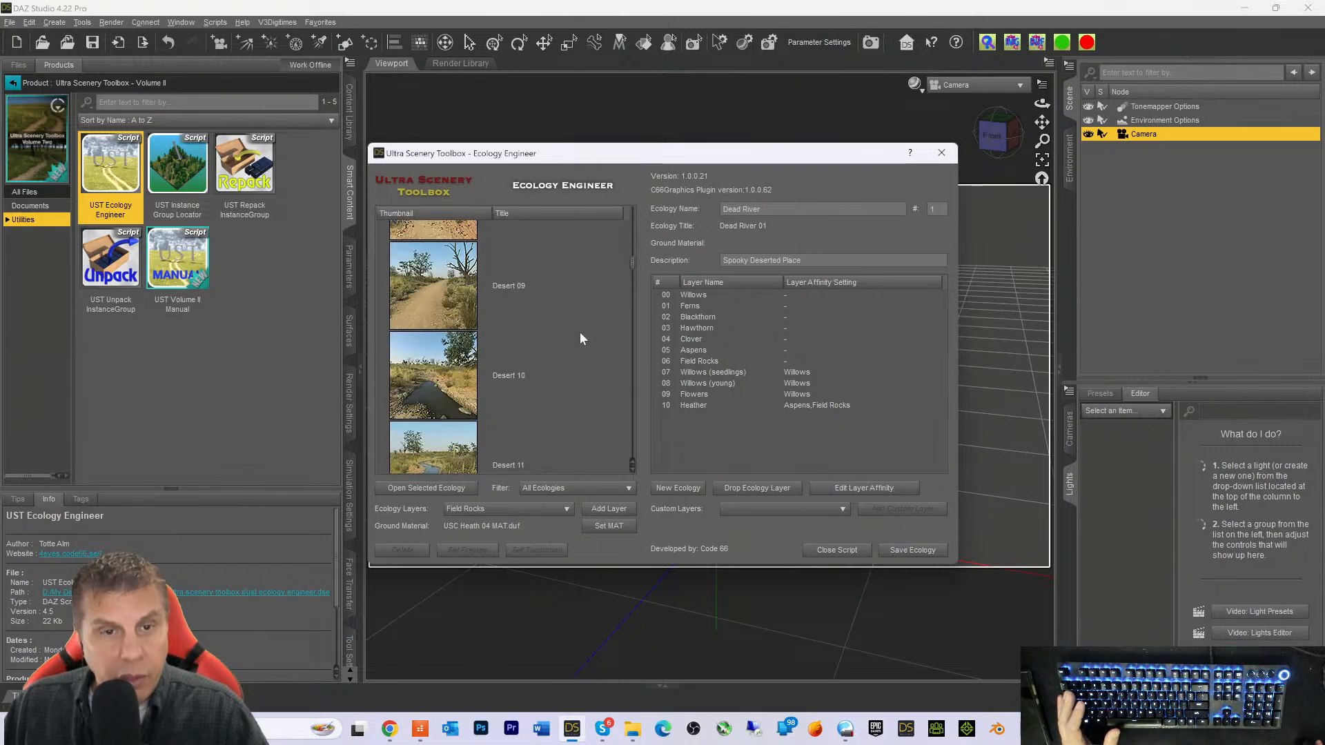
pyautogui.scroll(6, 579, 332)
pyautogui.scroll(-7, 580, 333)
pyautogui.scroll(-1, 580, 333)
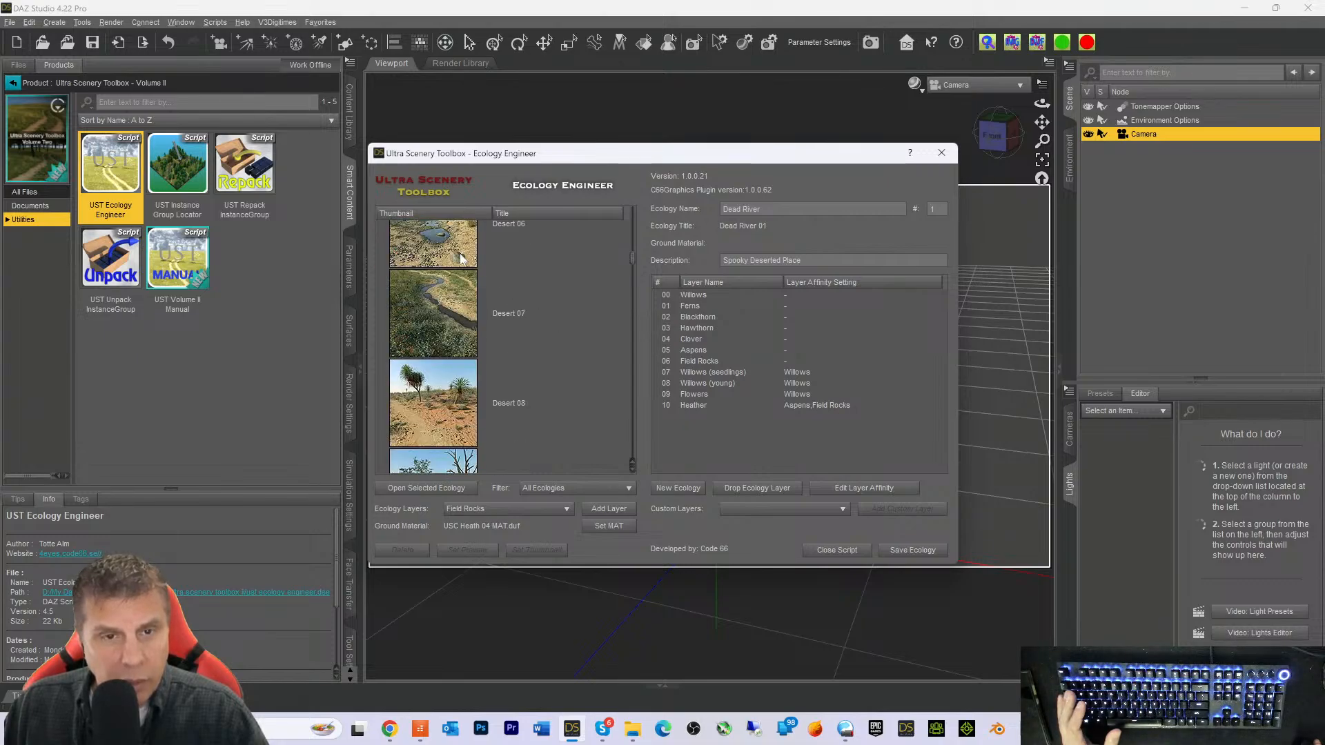
pyautogui.click(552, 245)
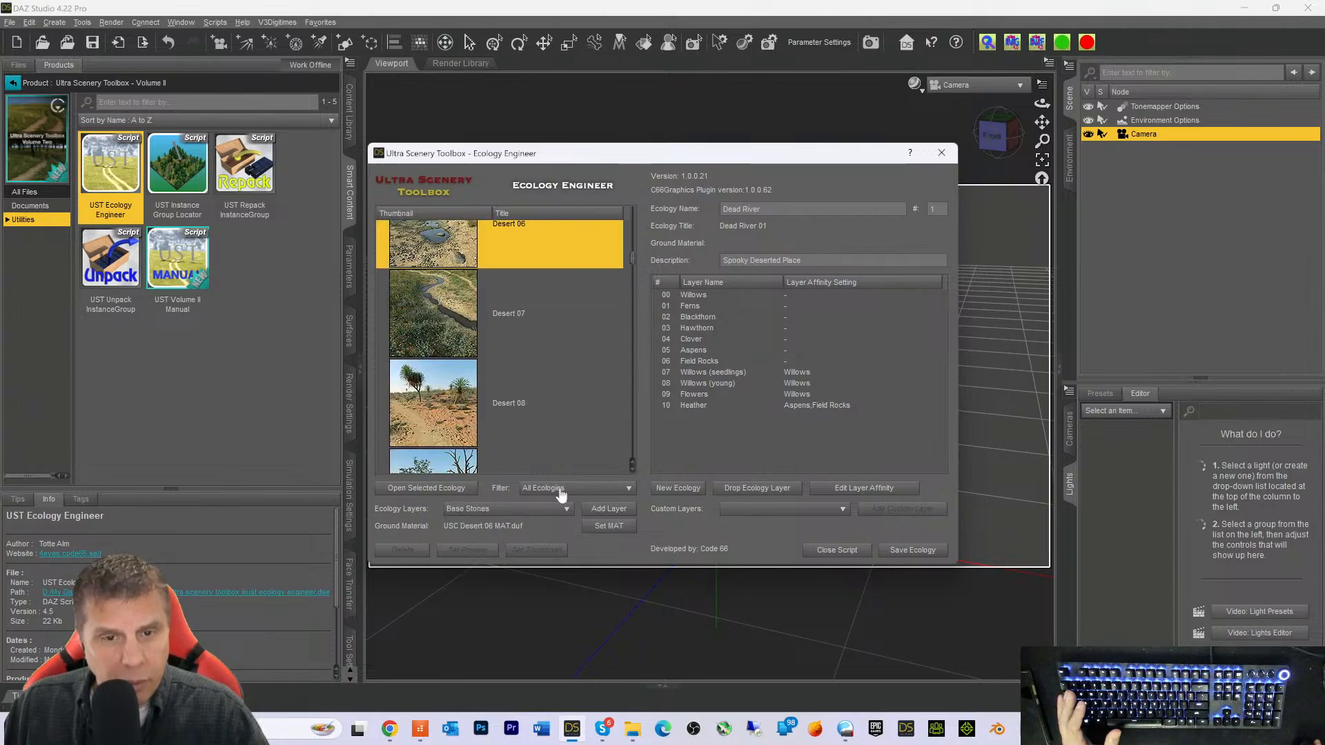
pyautogui.click(610, 528)
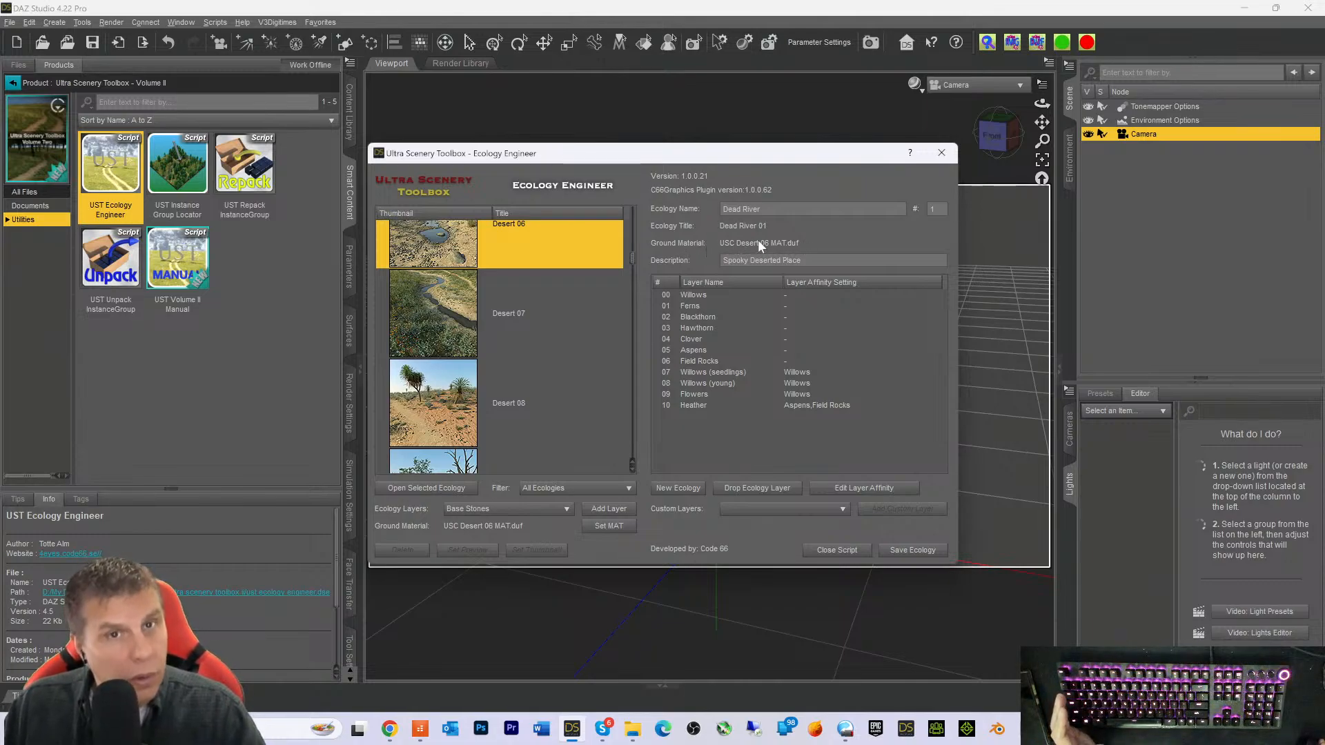
# Replace the ground material with TA Dry Desert 03 MAT.duf from the Dry Desert 4 ecology
pyautogui.scroll(-5, 461, 363)
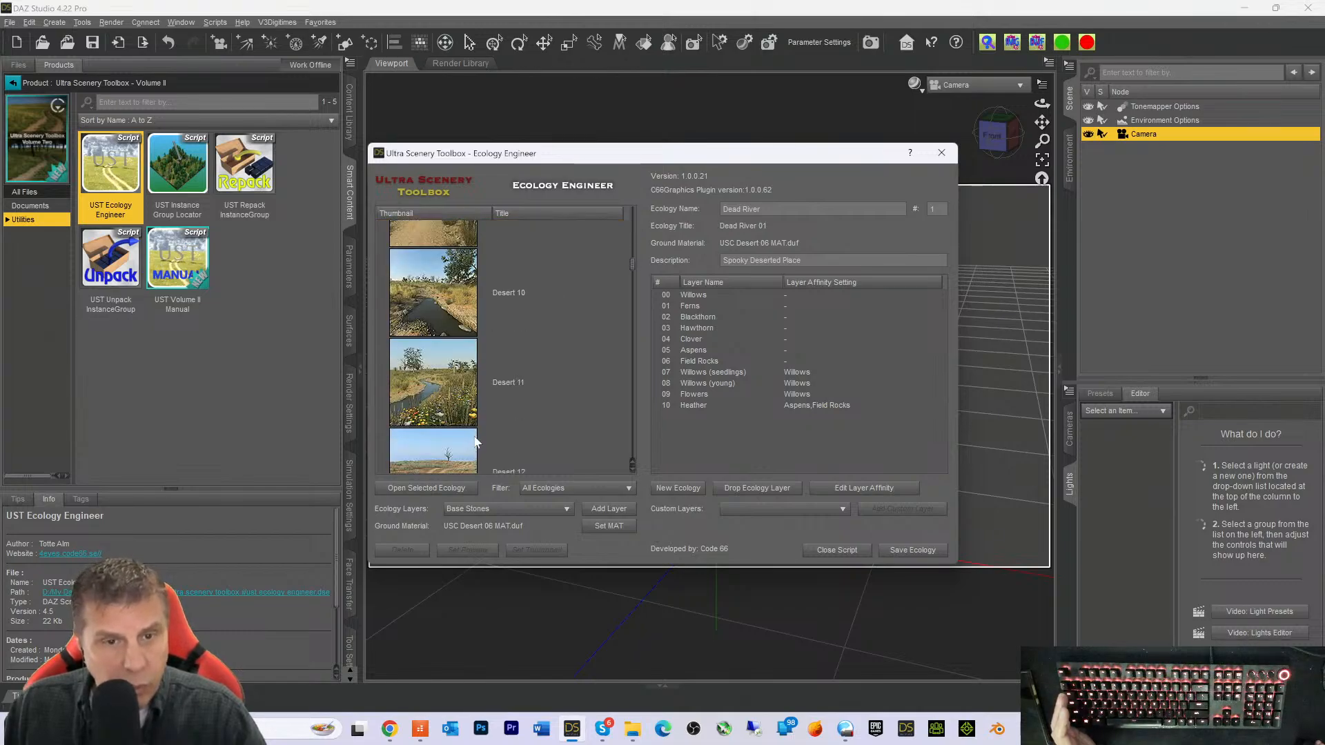
pyautogui.scroll(-2, 469, 446)
pyautogui.click(428, 295)
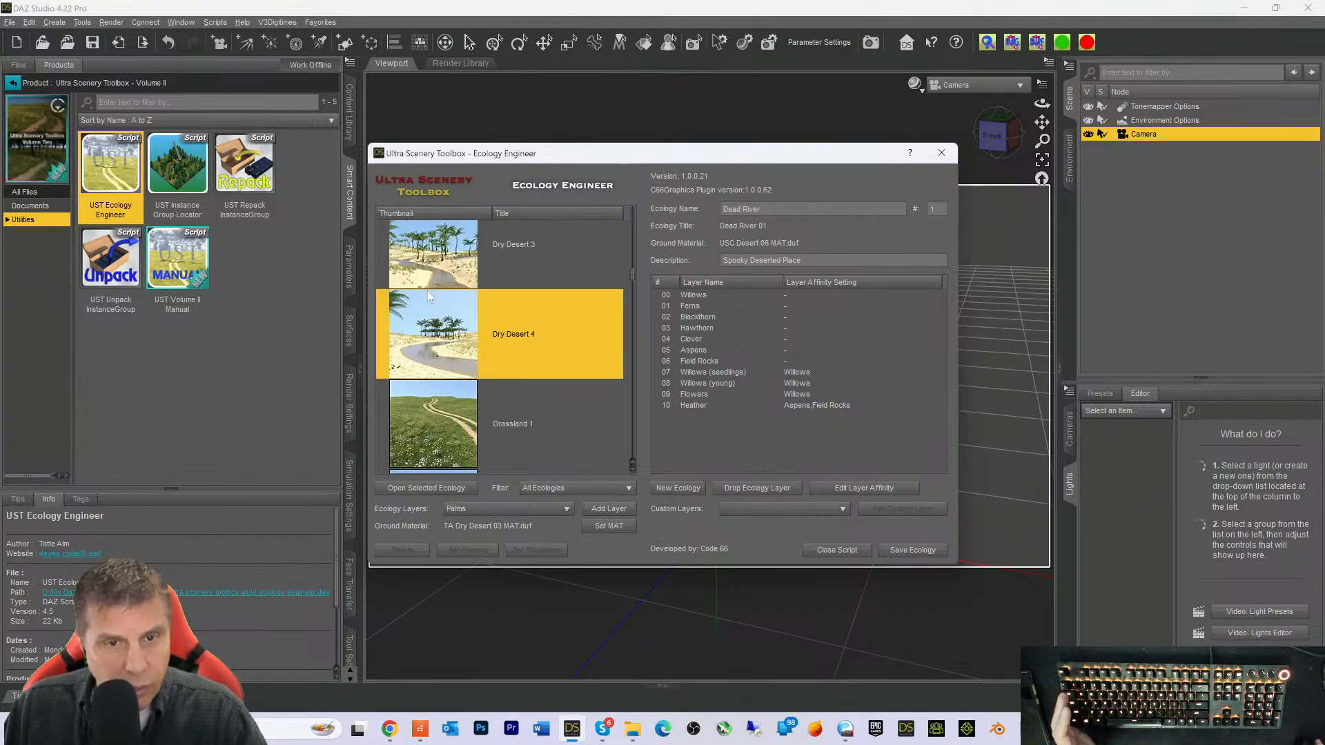
pyautogui.click(608, 526)
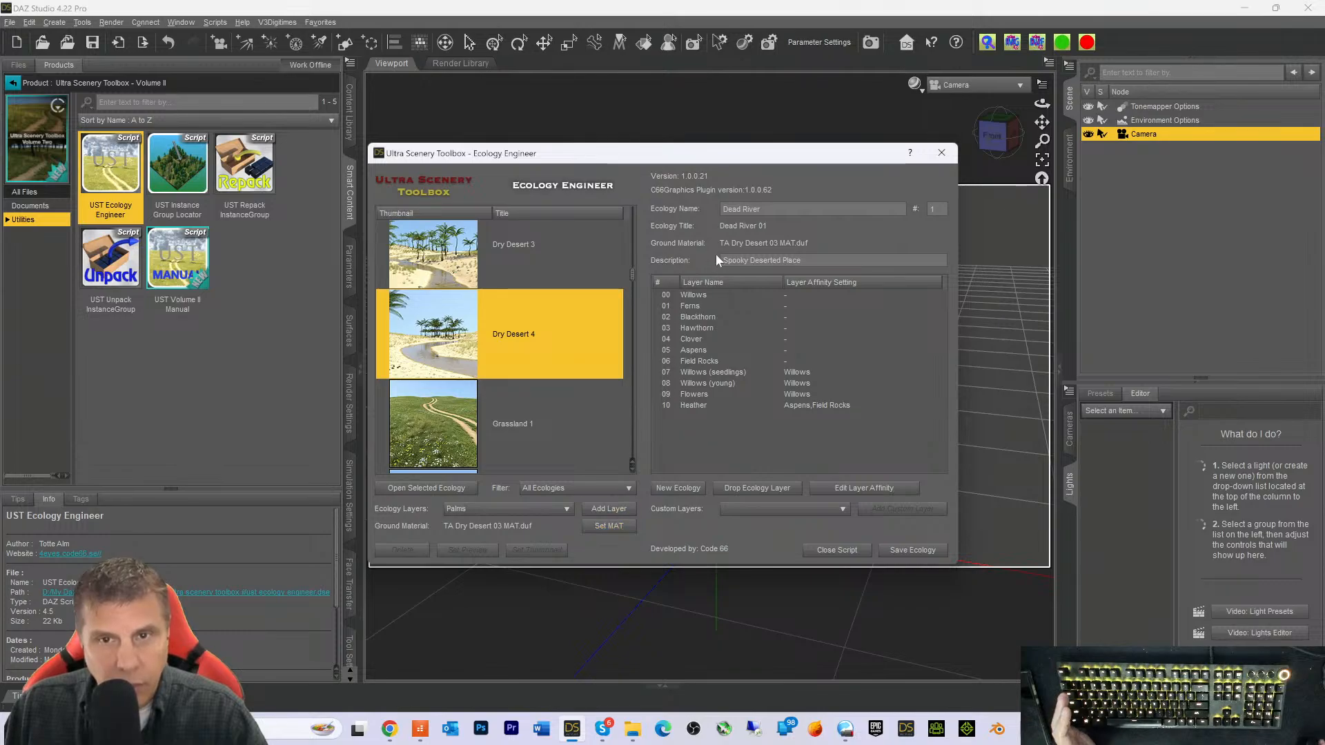
# Set Dead River's ground material to USC Desert 04 MAT.duf from the Desert 04 ecology
pyautogui.scroll(5, 501, 314)
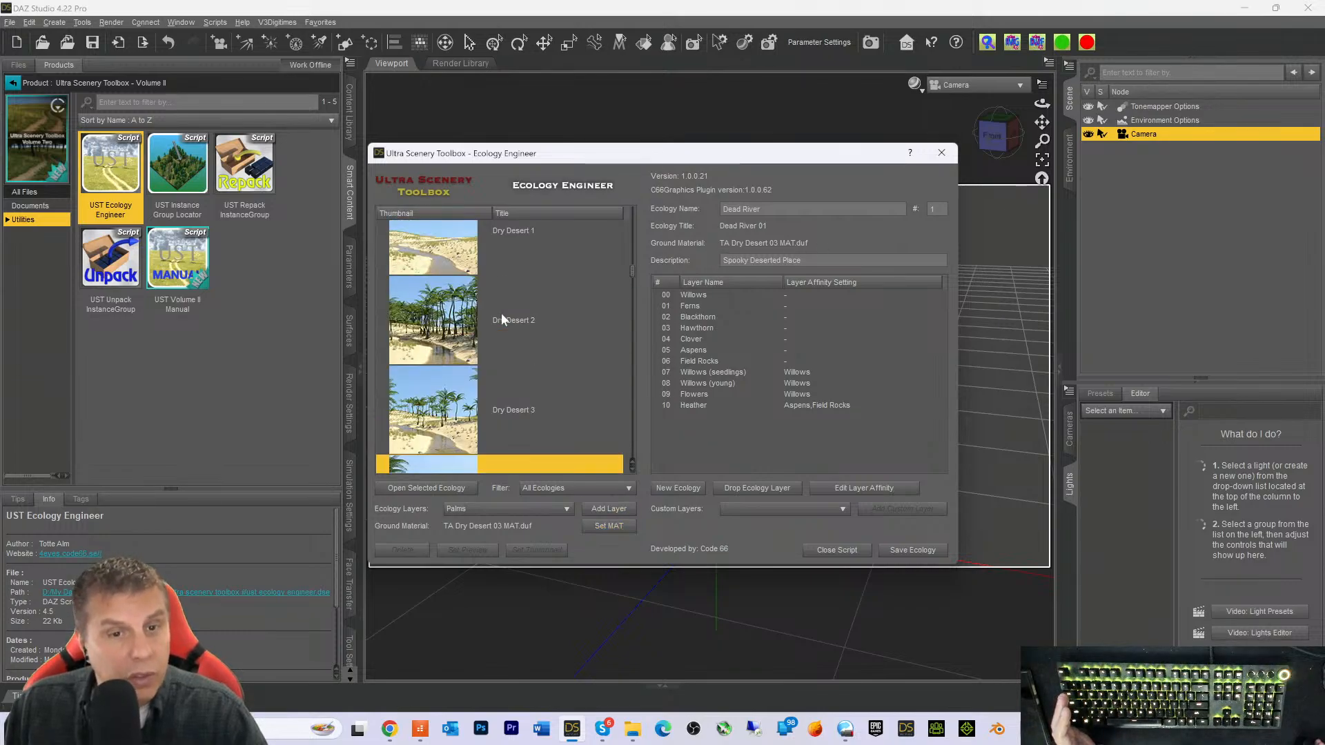
pyautogui.scroll(6, 501, 311)
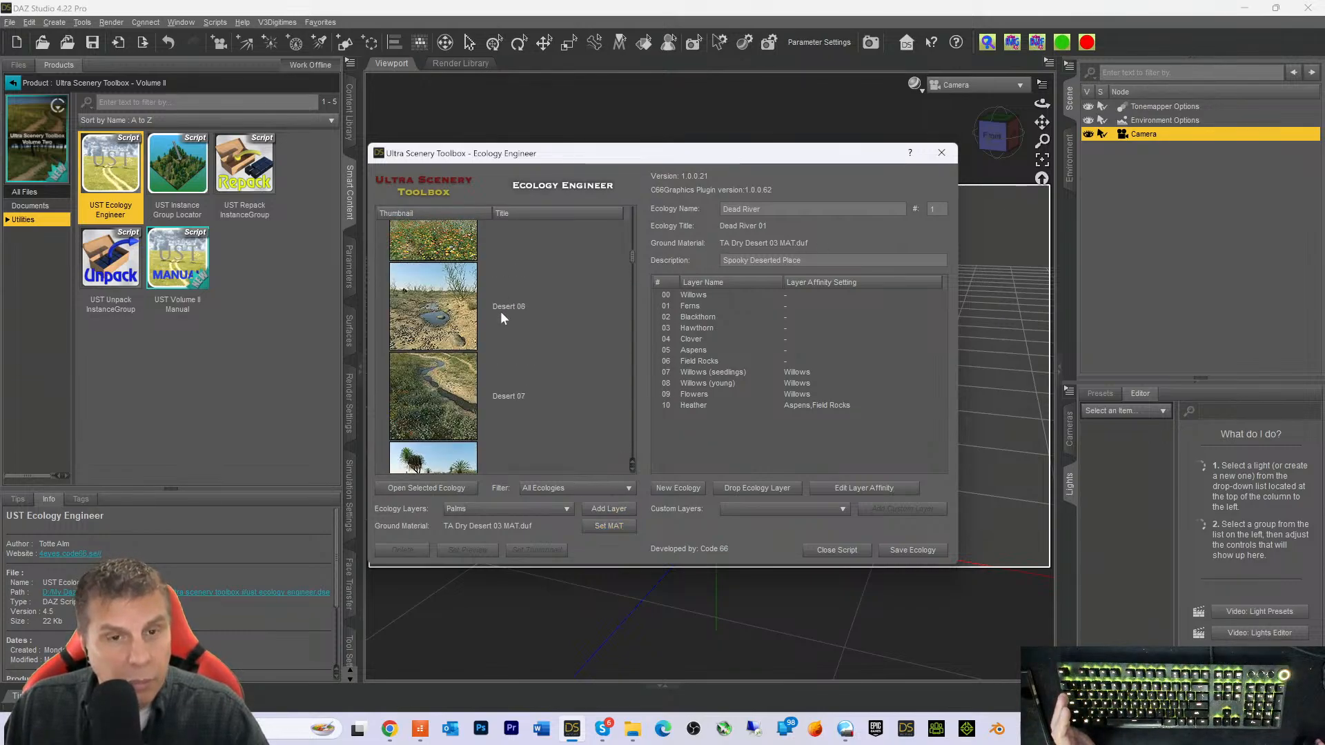
pyautogui.click(430, 302)
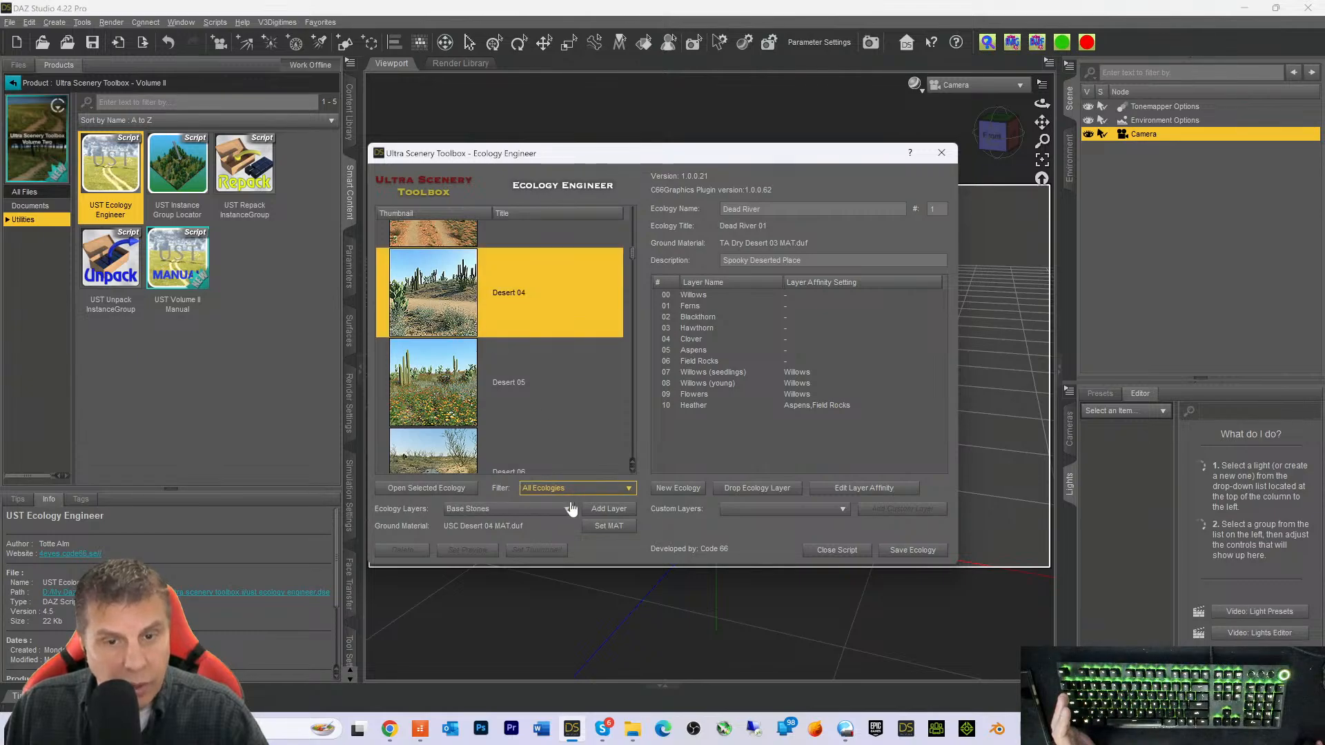
pyautogui.click(611, 529)
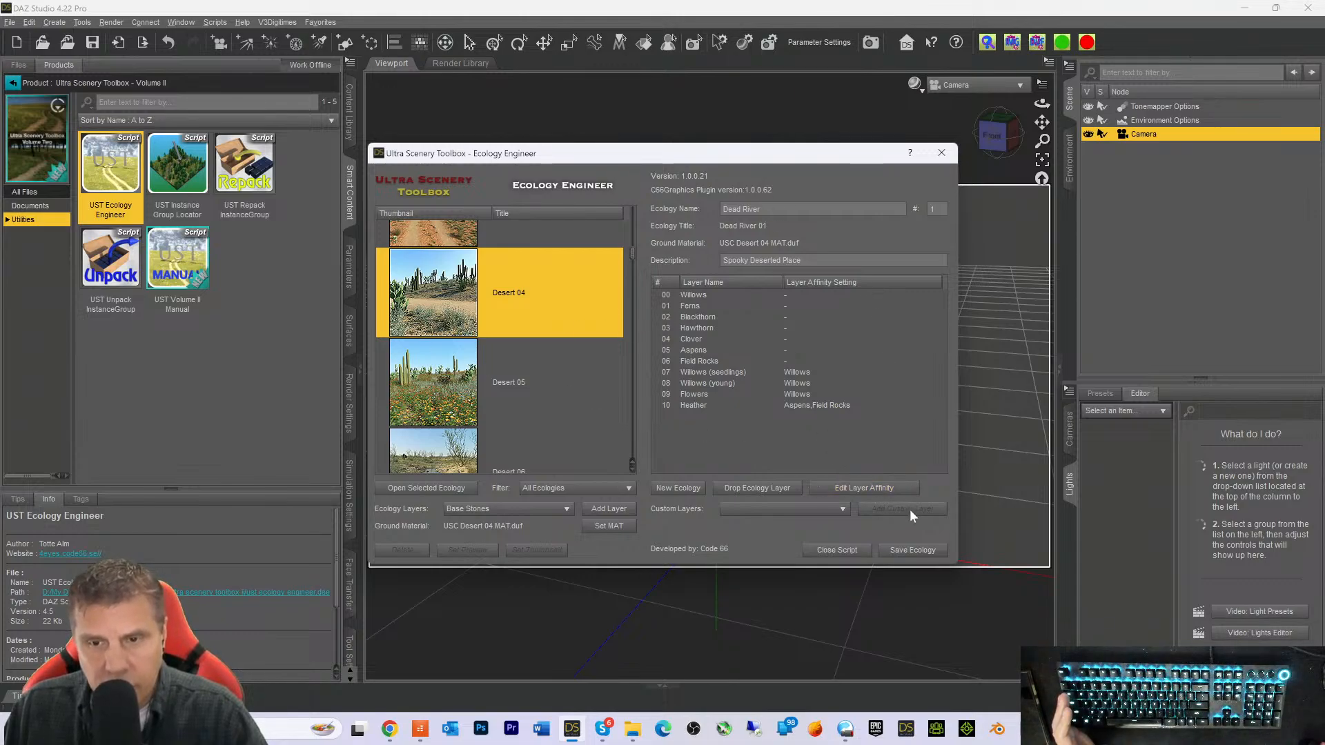
# Save the Dead River 01 ecology with the default thumbnail and preview, and exit Ecology Engineer
pyautogui.click(907, 546)
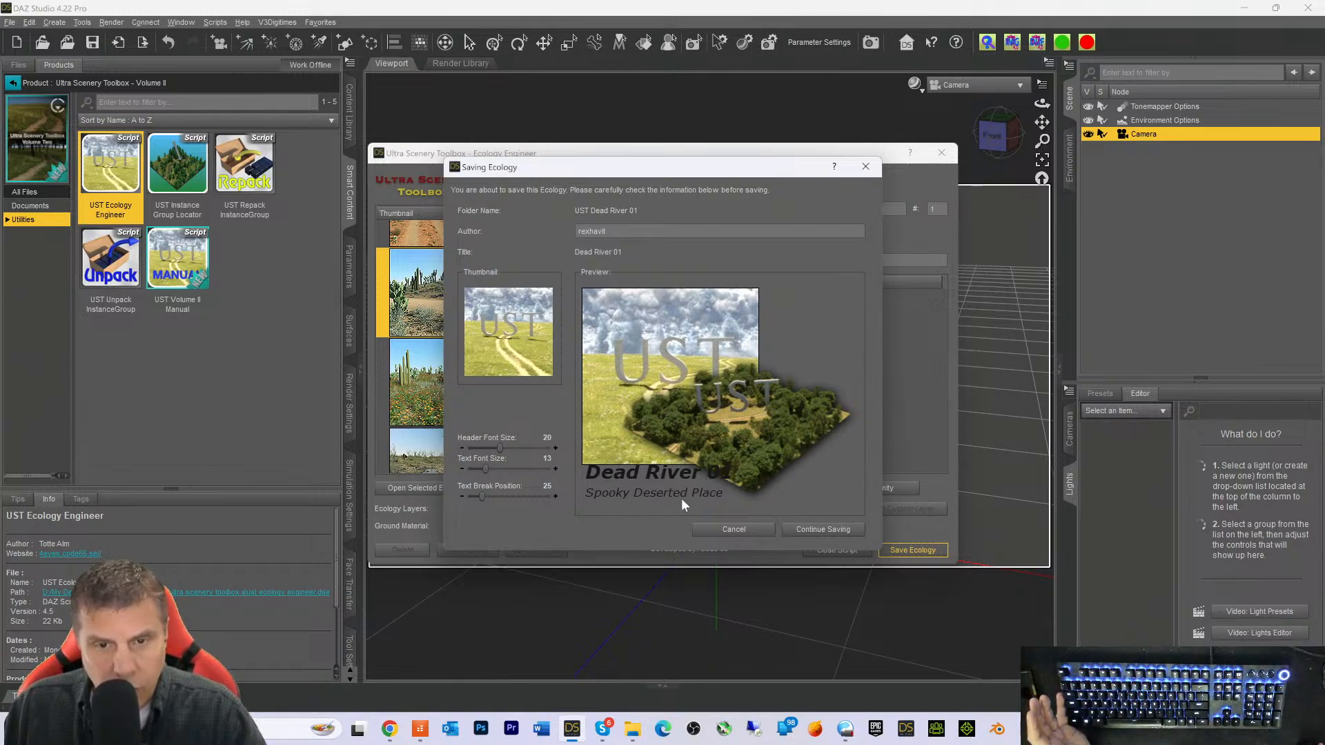
pyautogui.click(811, 536)
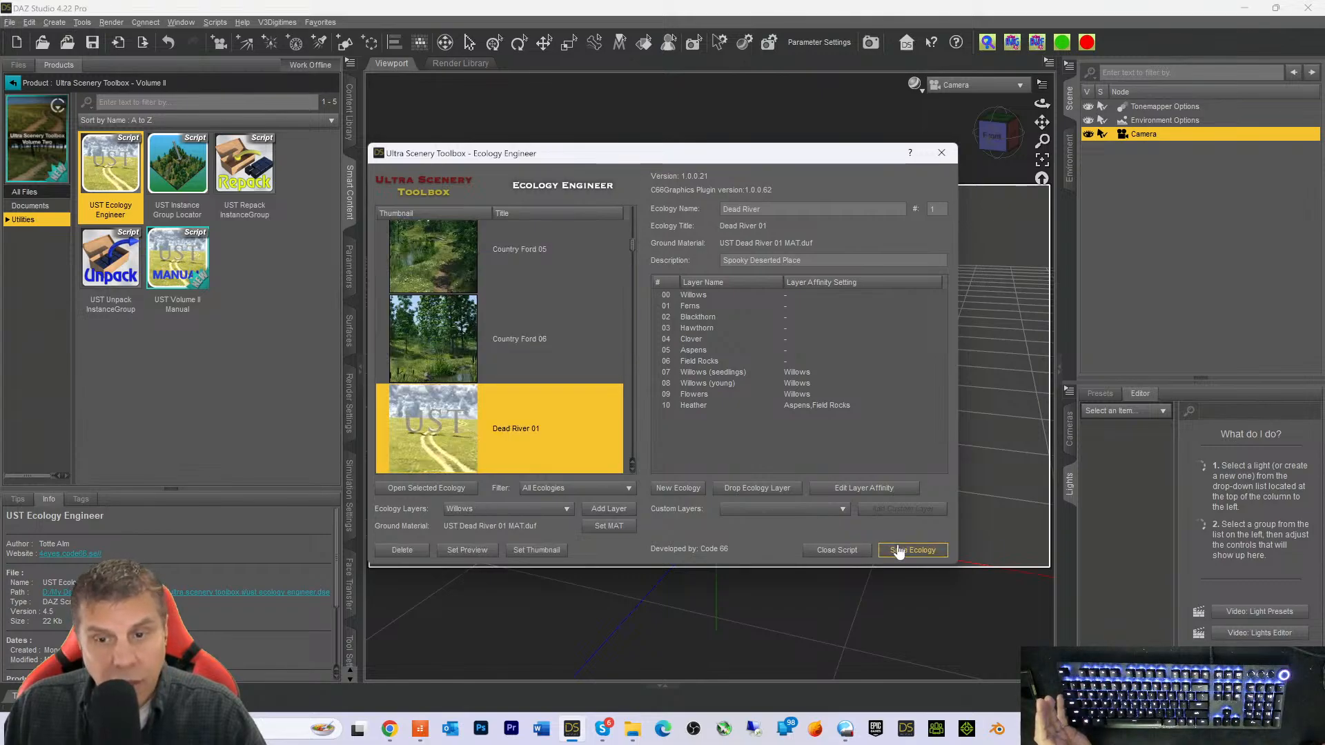
pyautogui.click(841, 550)
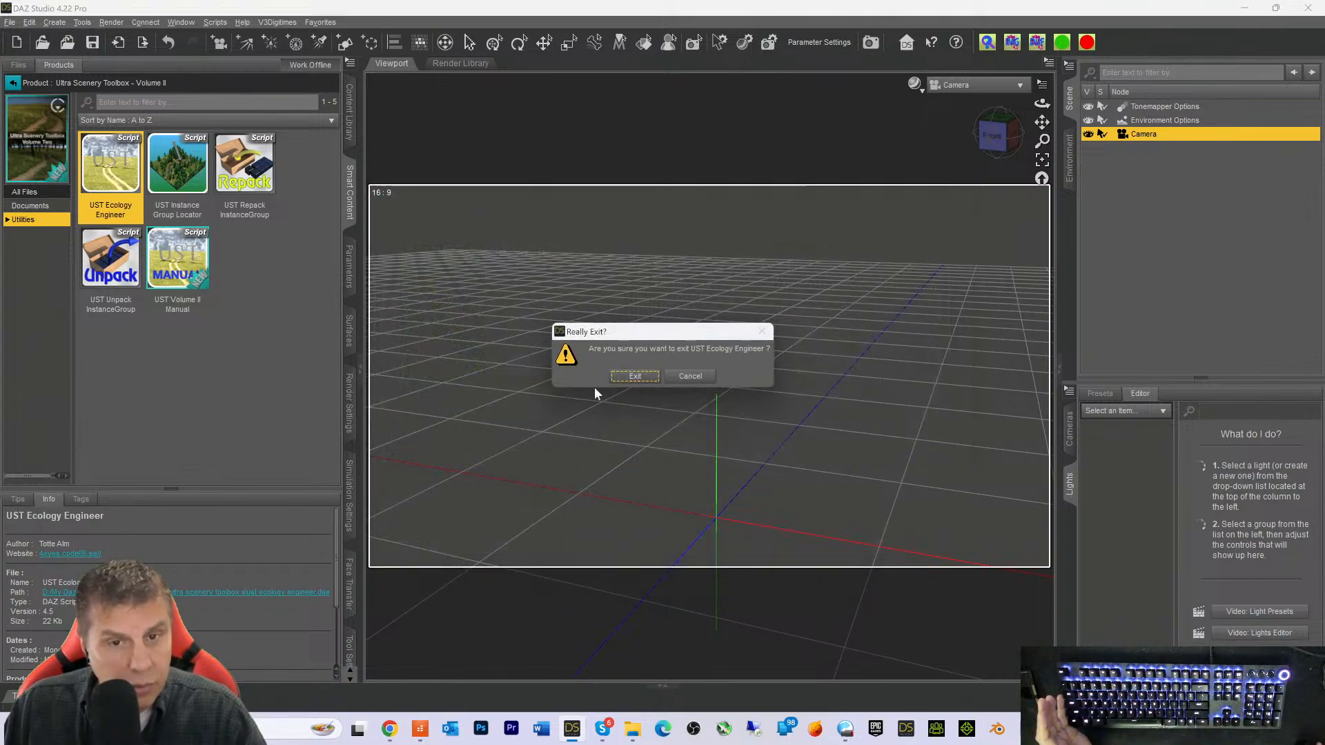
pyautogui.click(638, 376)
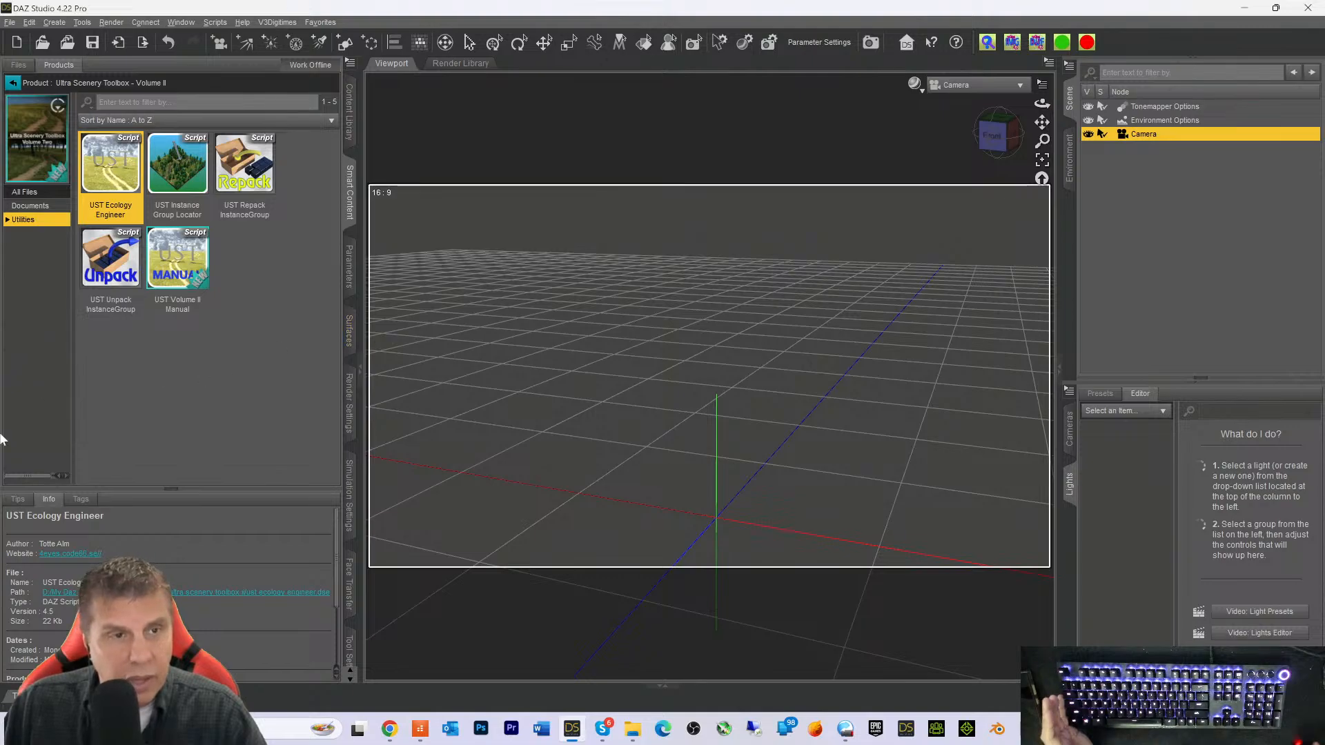
# Launch UltraSceneCreator from the most used favorite scripts and show its terrain features
pyautogui.click(320, 22)
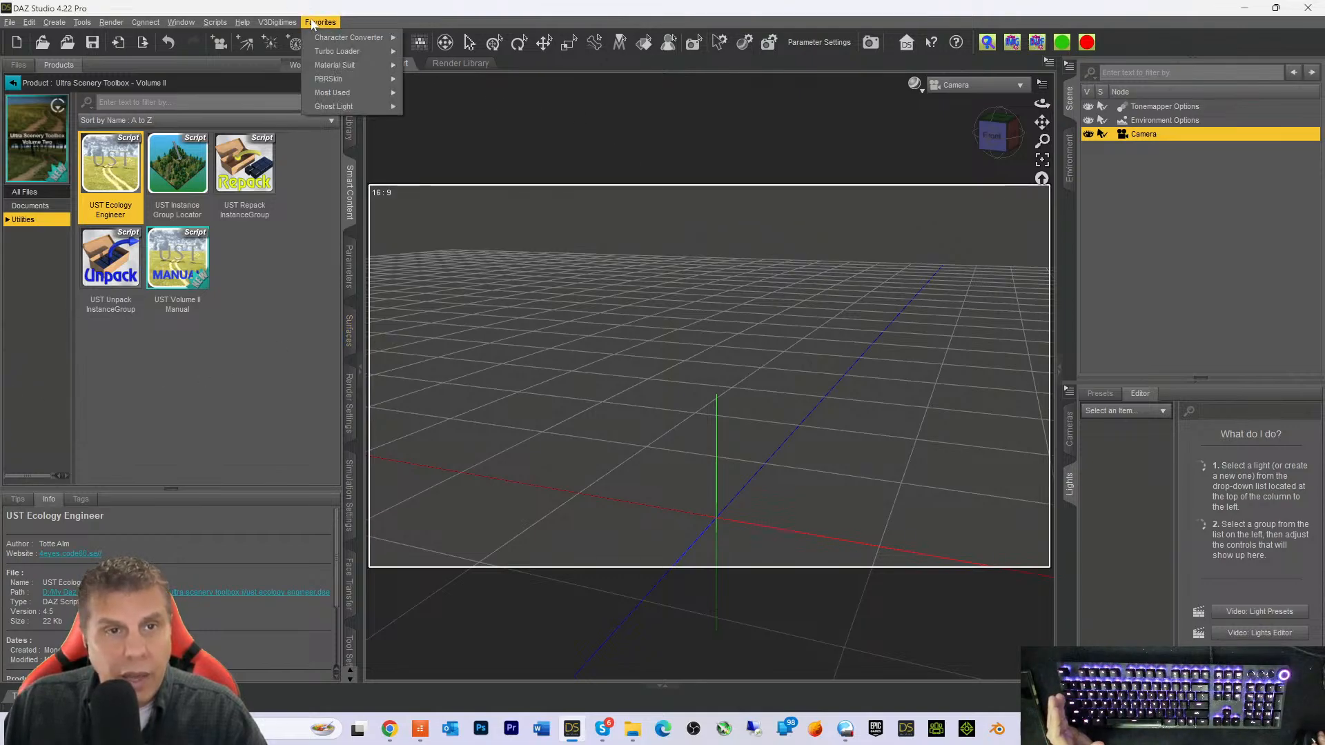
pyautogui.moveTo(344, 92)
pyautogui.click(448, 96)
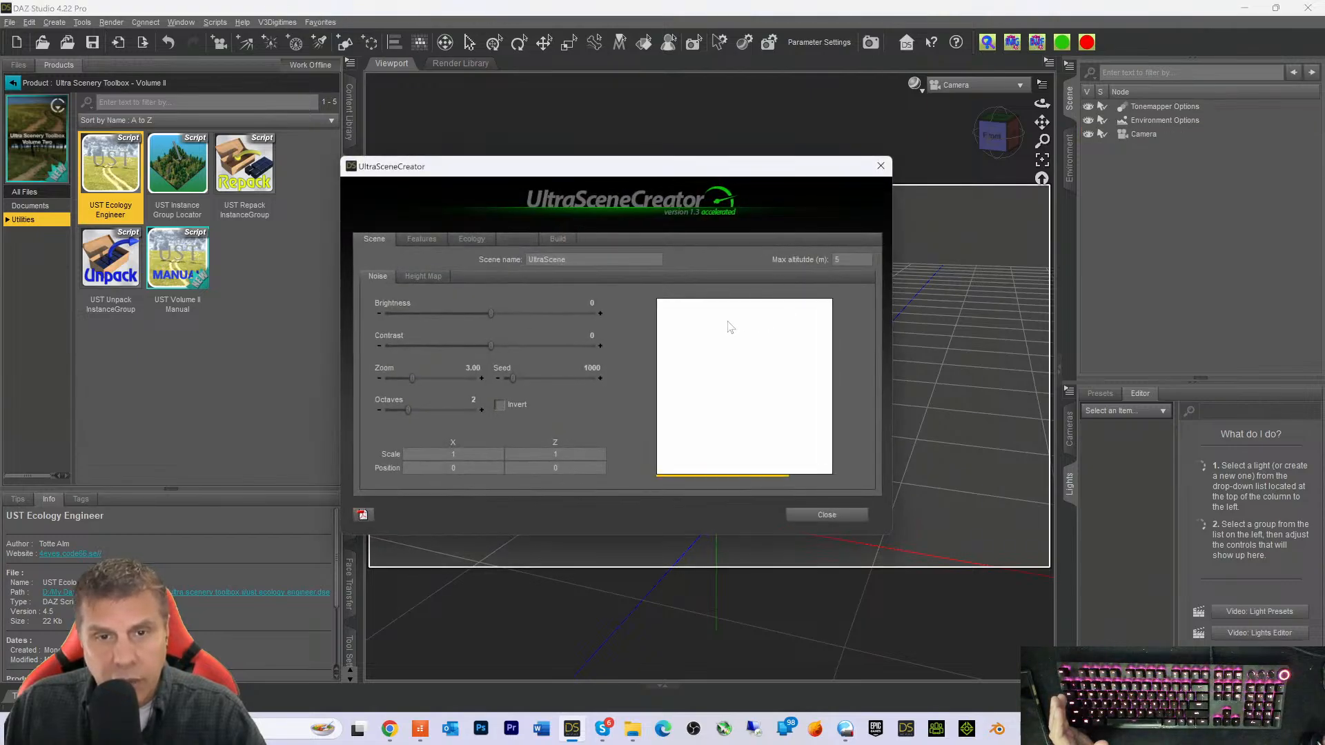
pyautogui.click(435, 242)
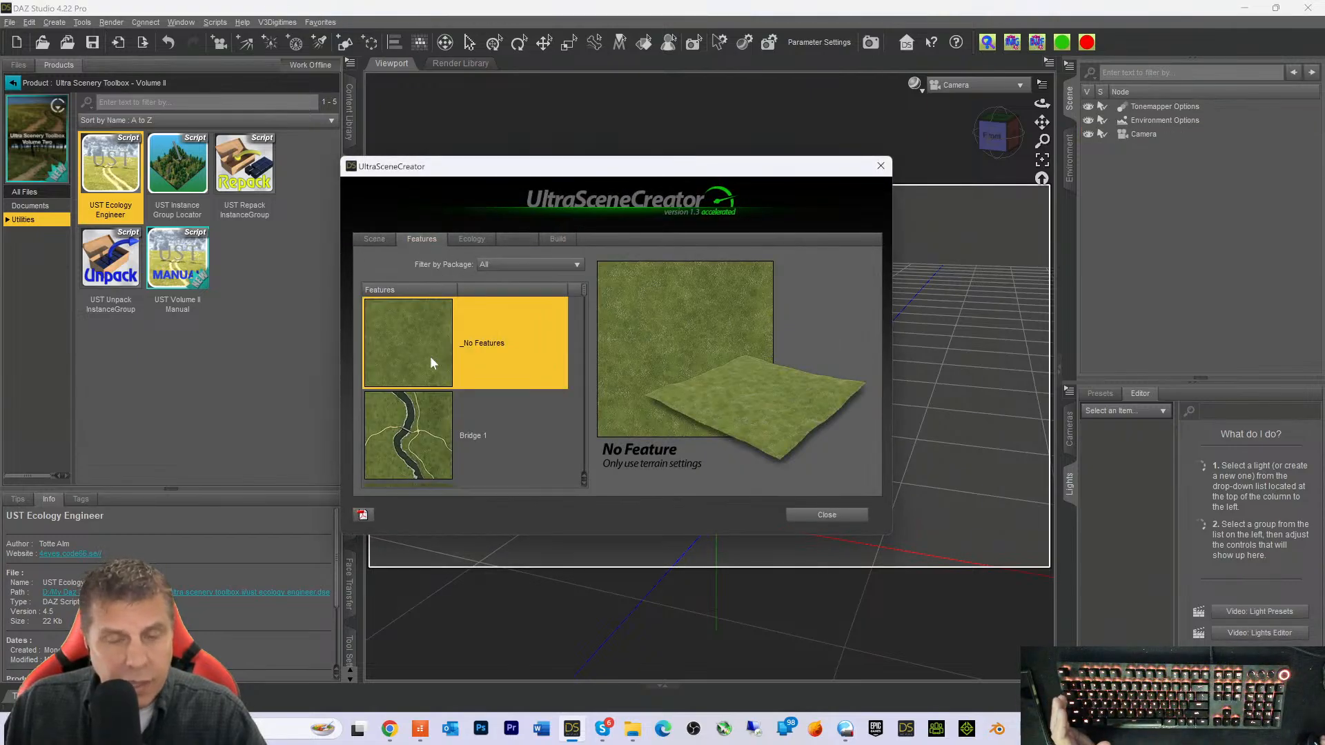
# Choose Stones 4, the small stream with stony banks, as the terrain feature
pyautogui.scroll(-5, 421, 370)
pyautogui.scroll(-8, 418, 381)
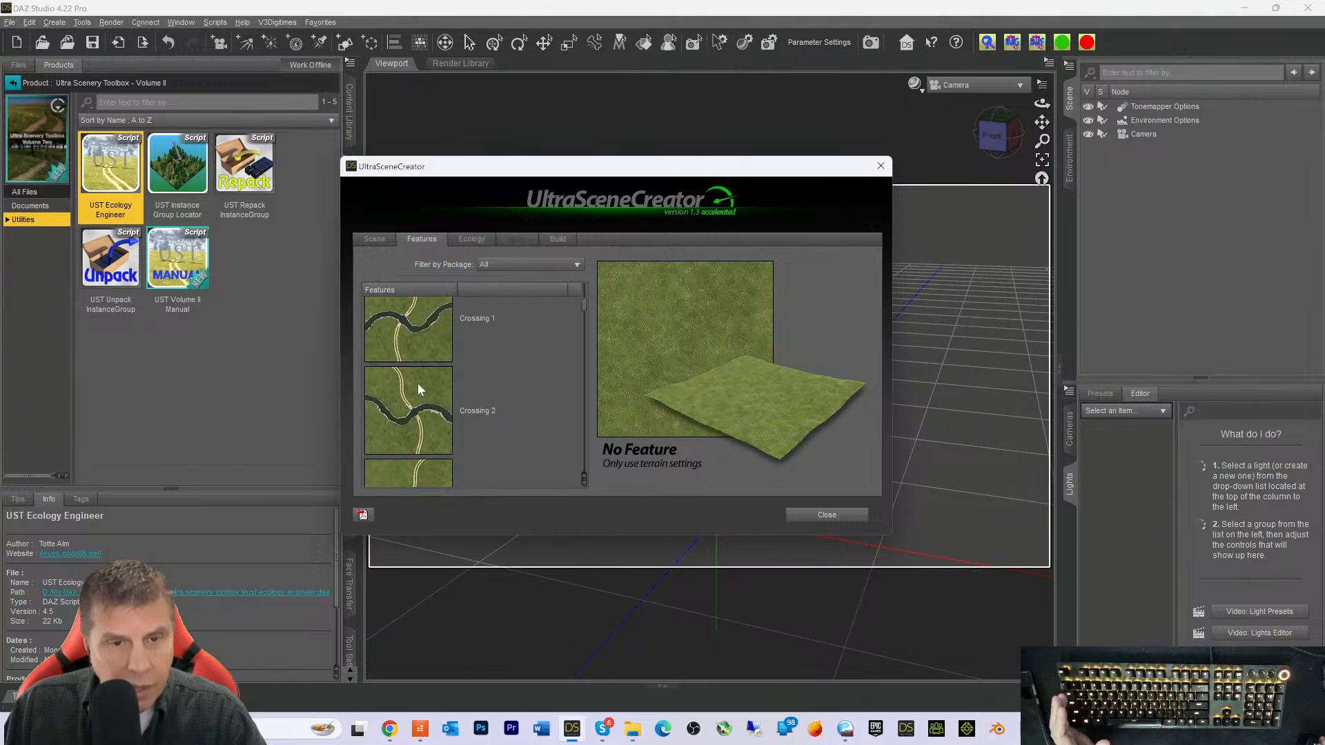
pyautogui.scroll(-8, 418, 390)
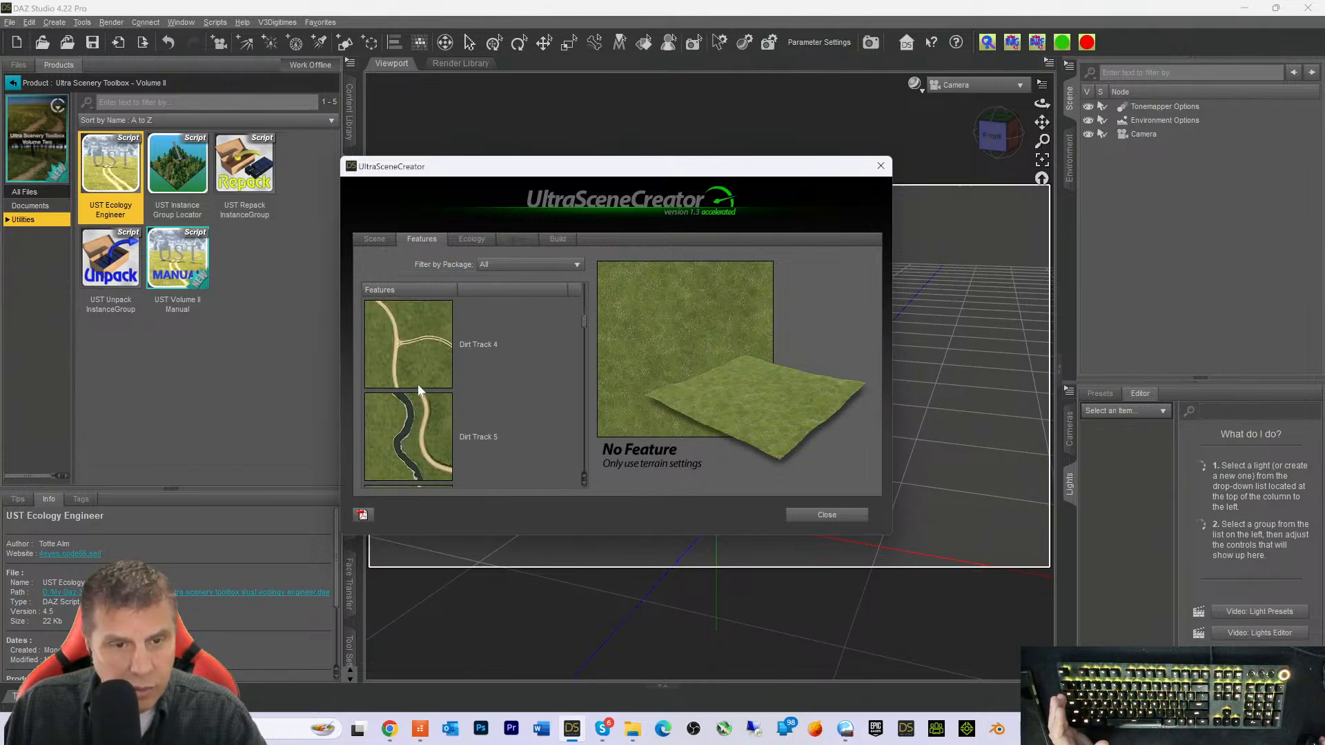
pyautogui.scroll(-8, 416, 388)
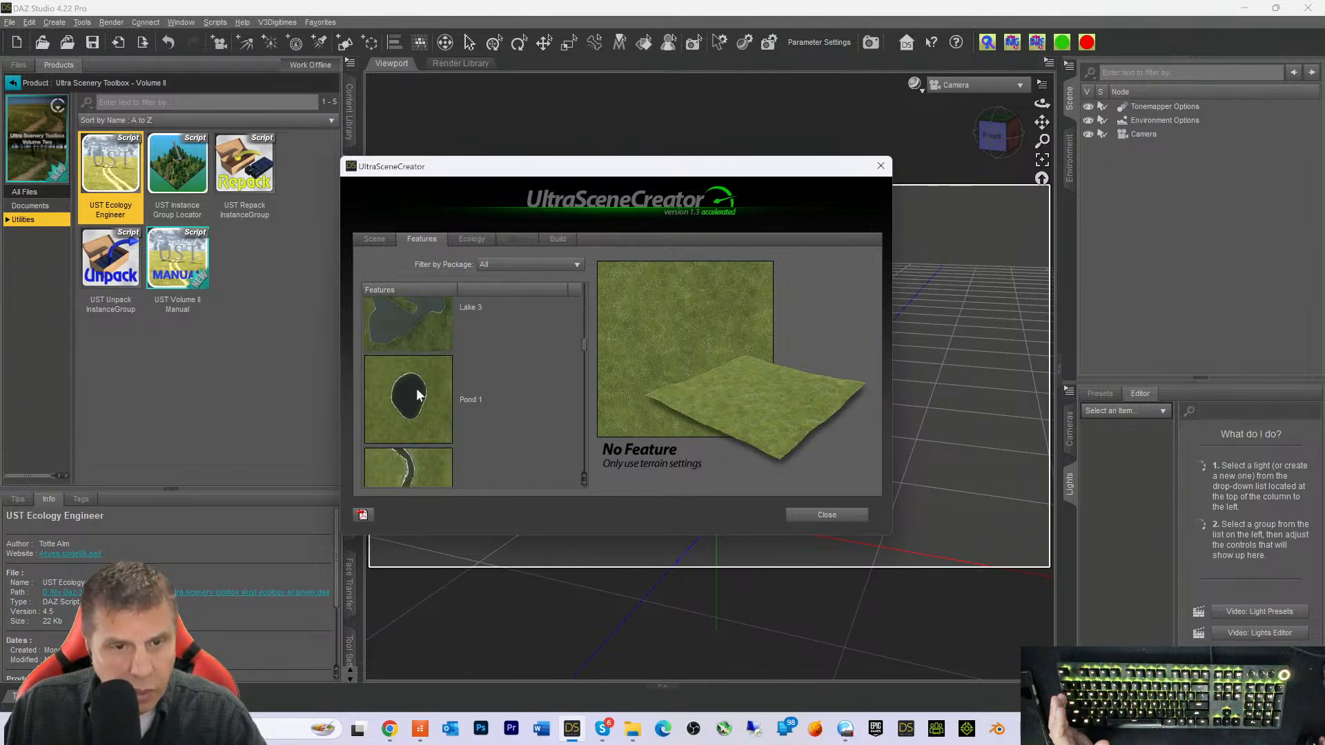
pyautogui.scroll(-8, 417, 387)
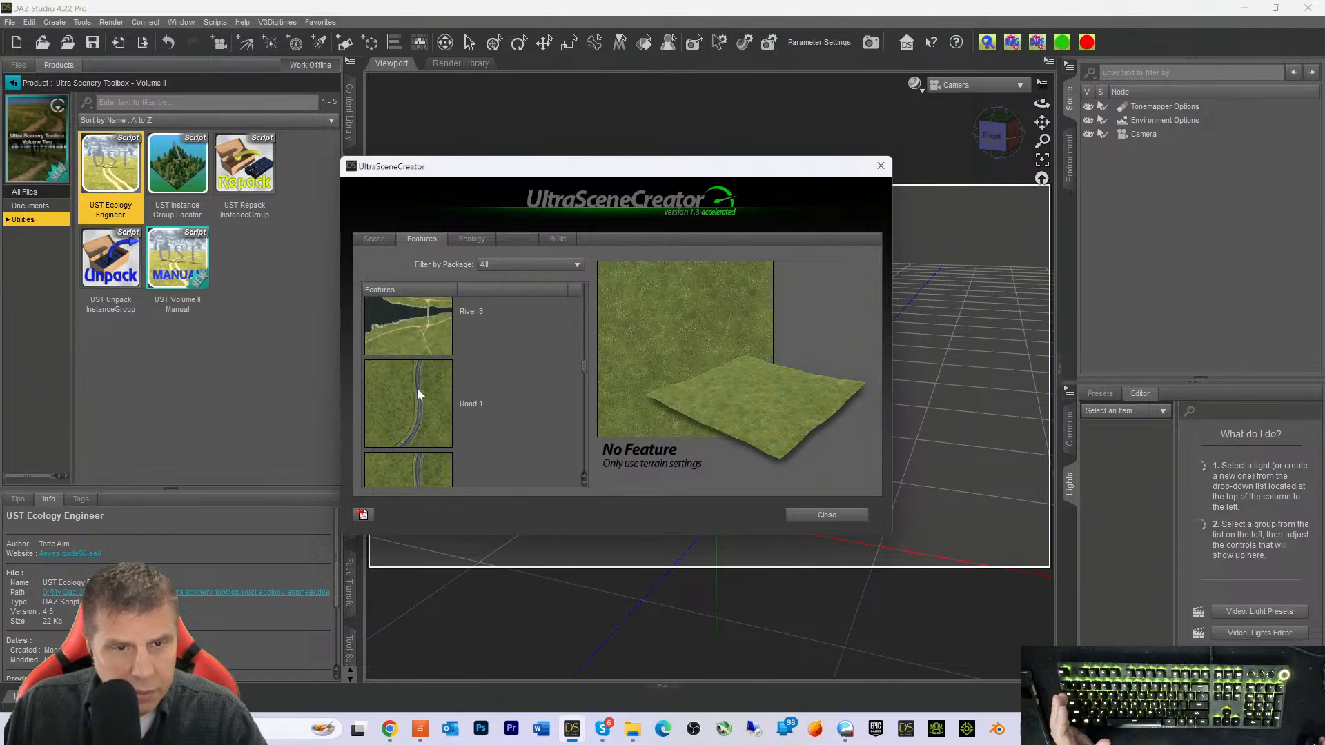
pyautogui.scroll(-6, 417, 392)
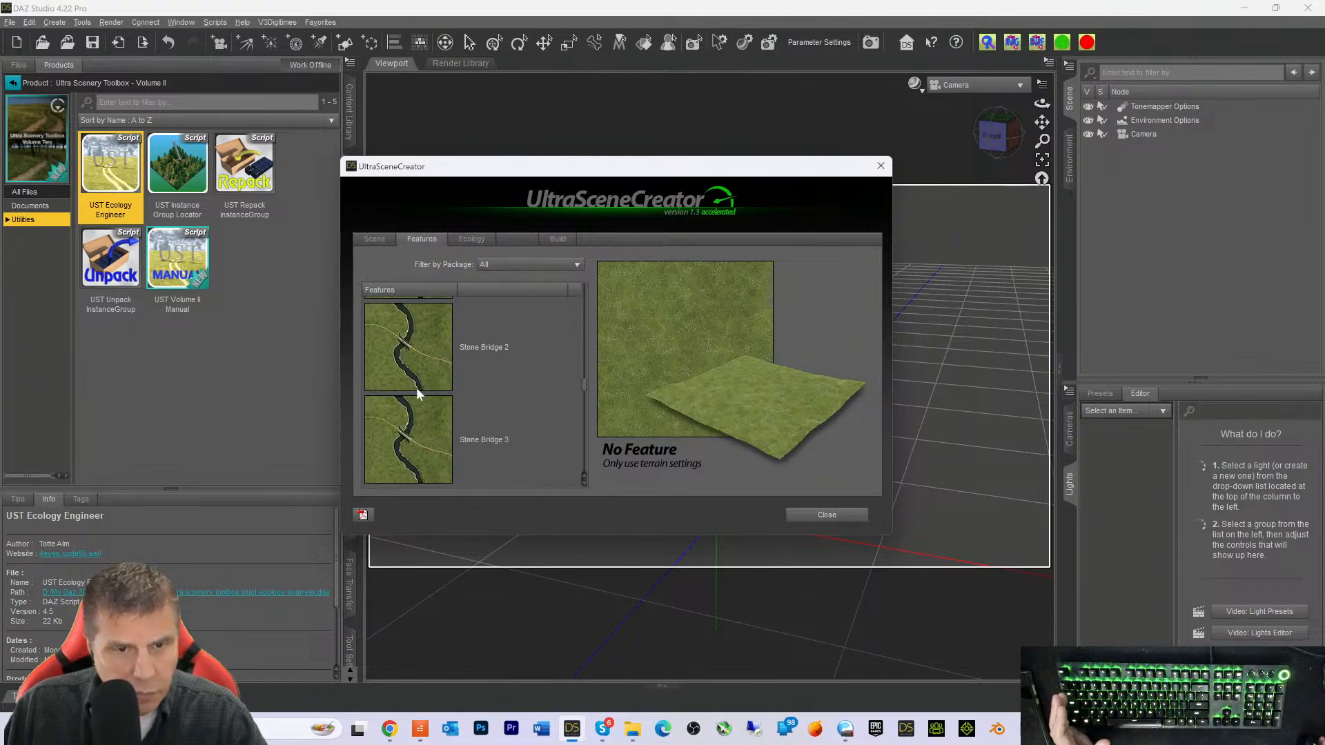
pyautogui.scroll(-3, 417, 390)
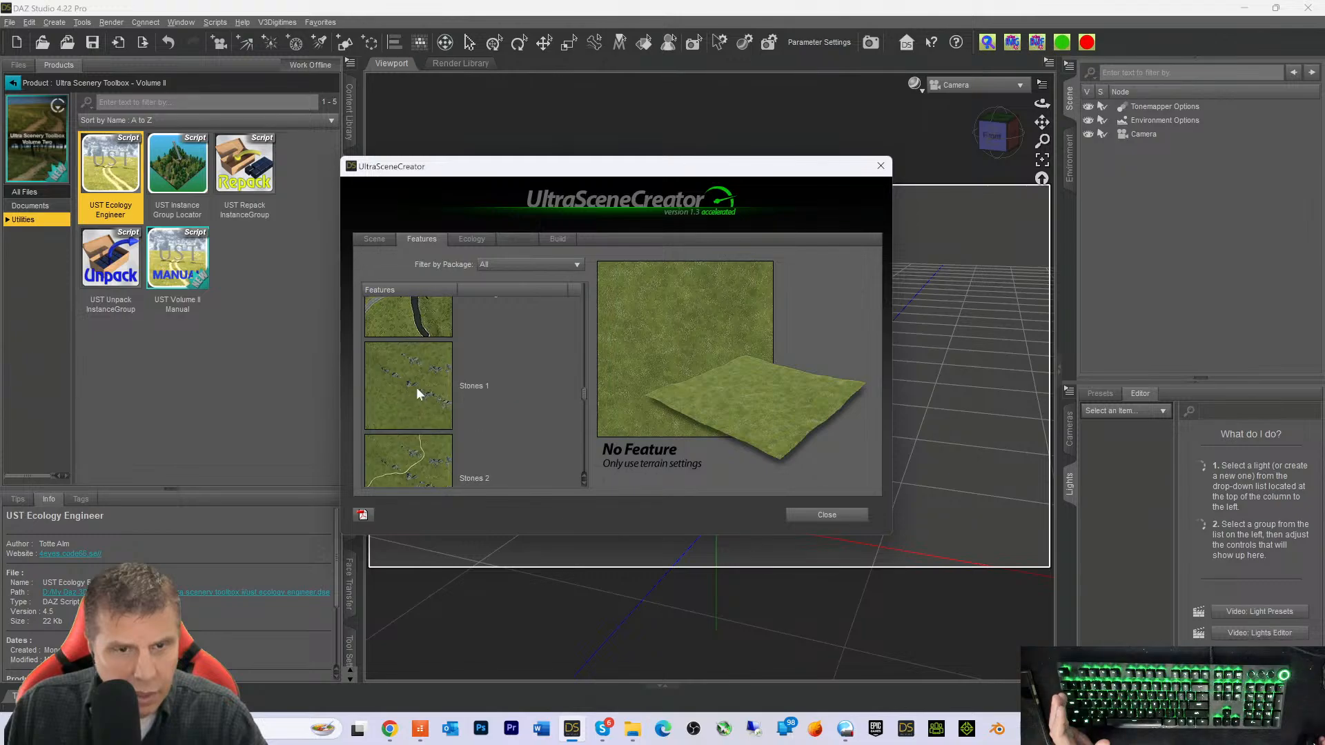
pyautogui.click(412, 458)
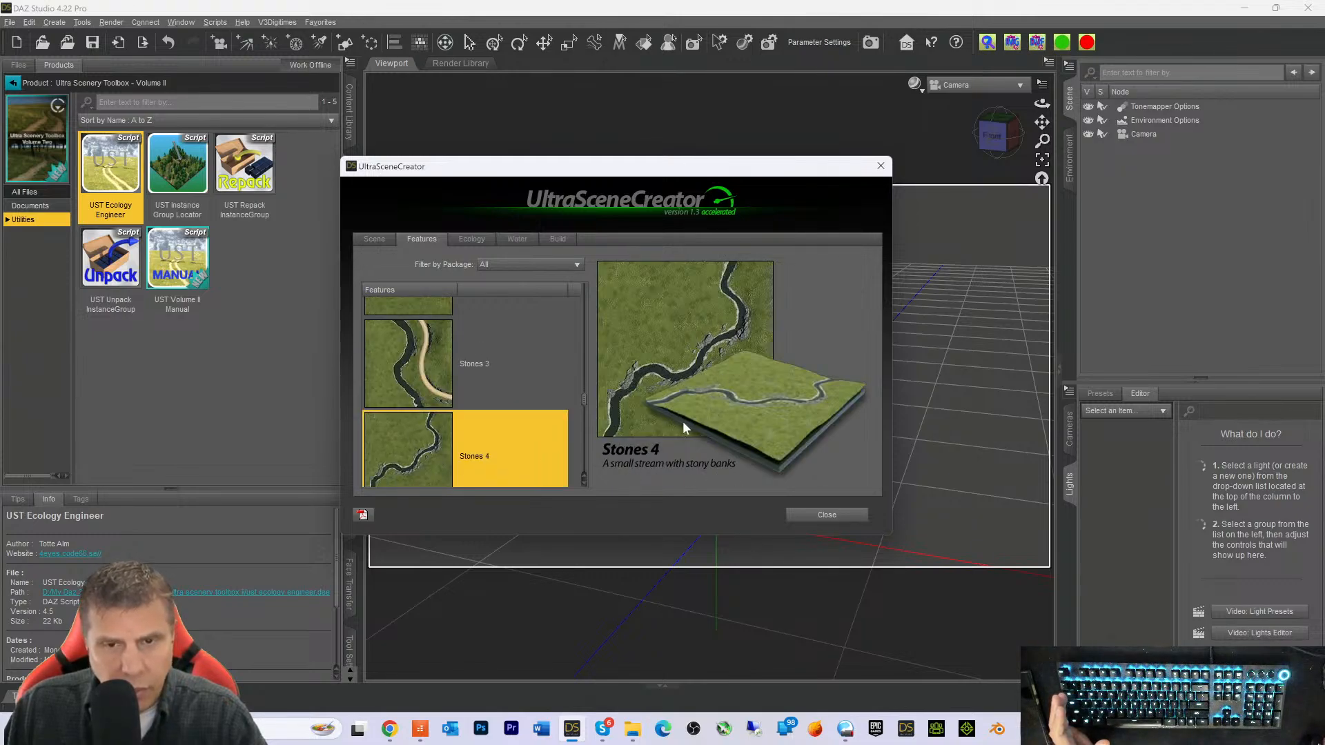
# Find the custom Dead River 01 ecology in the ecology list and select it for the scene
pyautogui.click(471, 238)
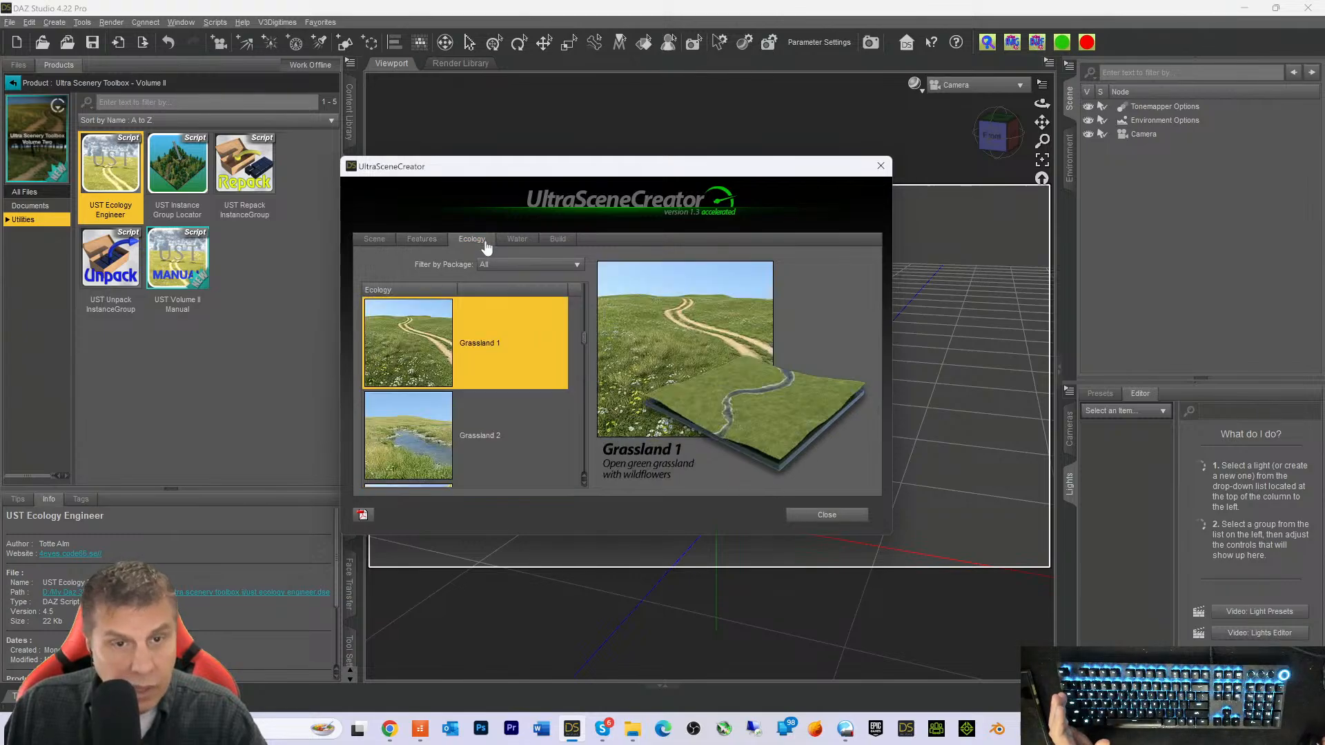
pyautogui.scroll(-3, 425, 363)
pyautogui.scroll(-5, 428, 361)
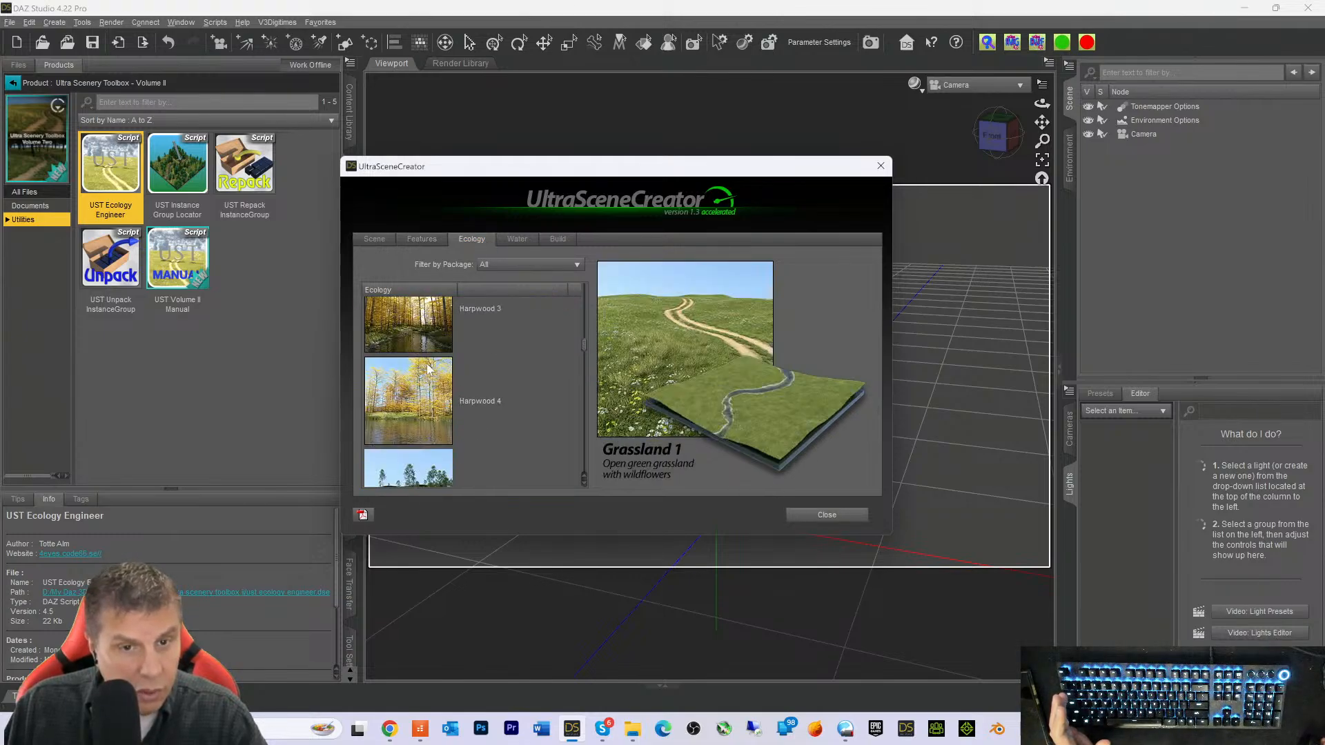
pyautogui.scroll(2, 425, 373)
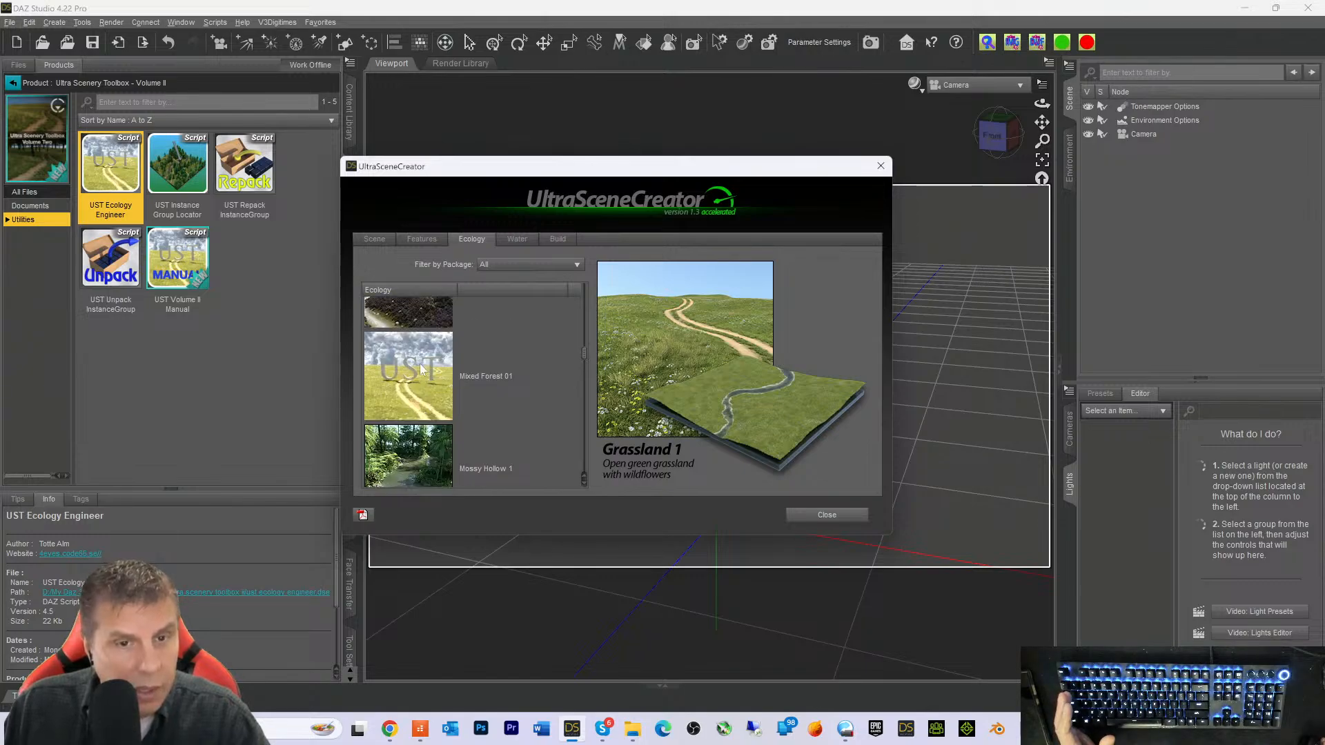
pyautogui.scroll(-3, 422, 407)
pyautogui.scroll(-3, 423, 407)
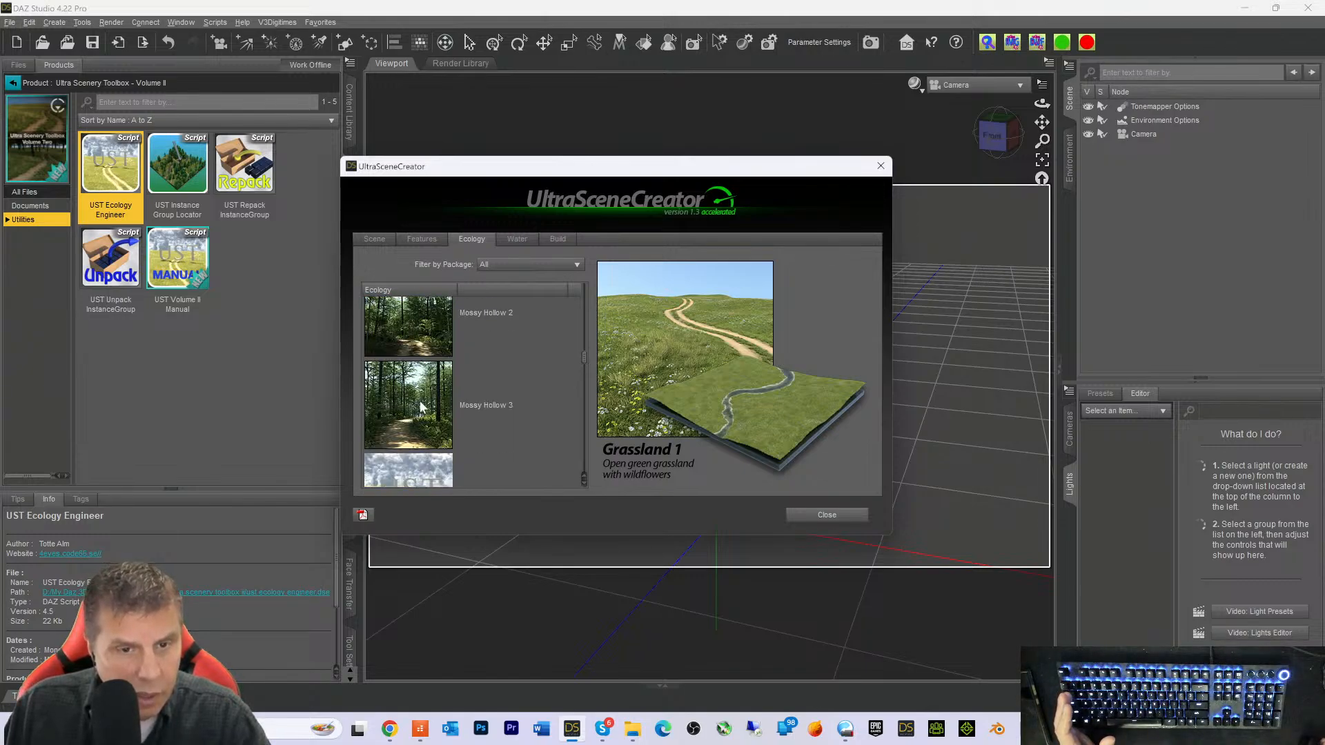
pyautogui.scroll(-1, 424, 394)
pyautogui.scroll(-7, 423, 393)
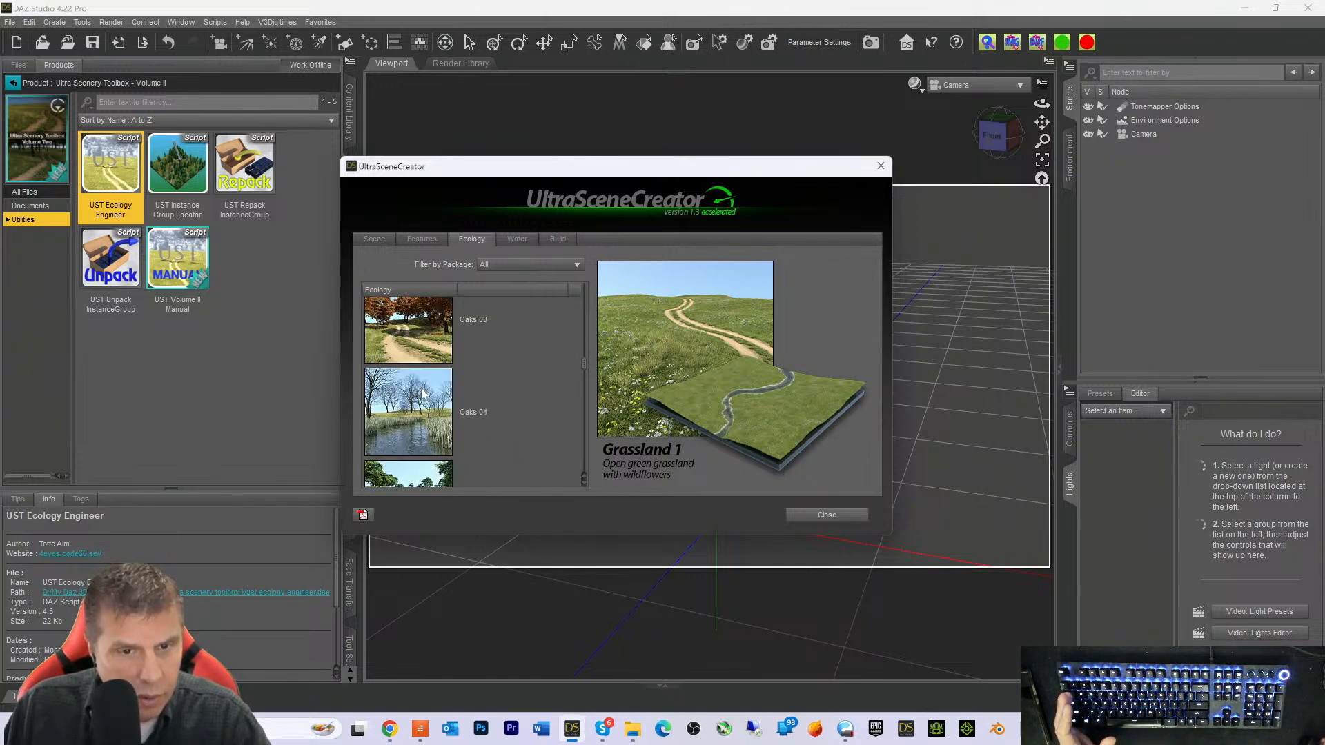
pyautogui.scroll(11, 421, 389)
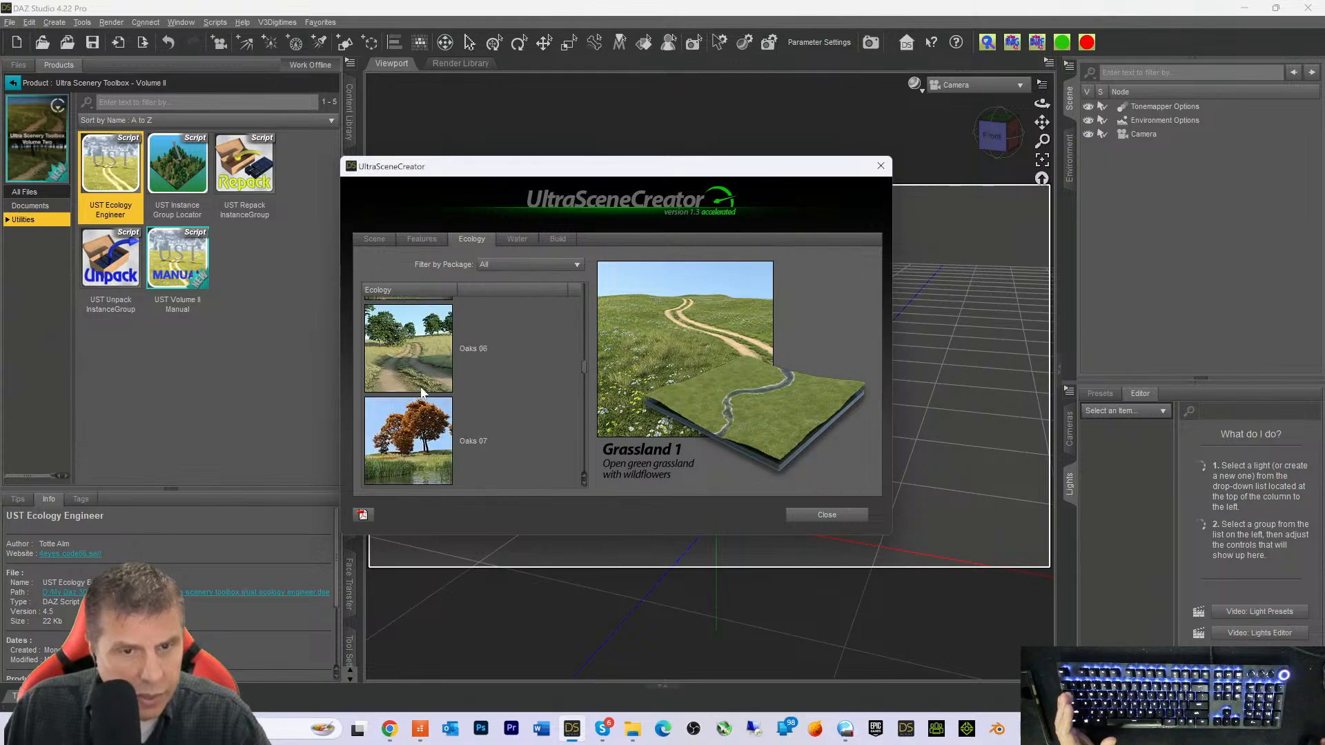
pyautogui.scroll(6, 419, 391)
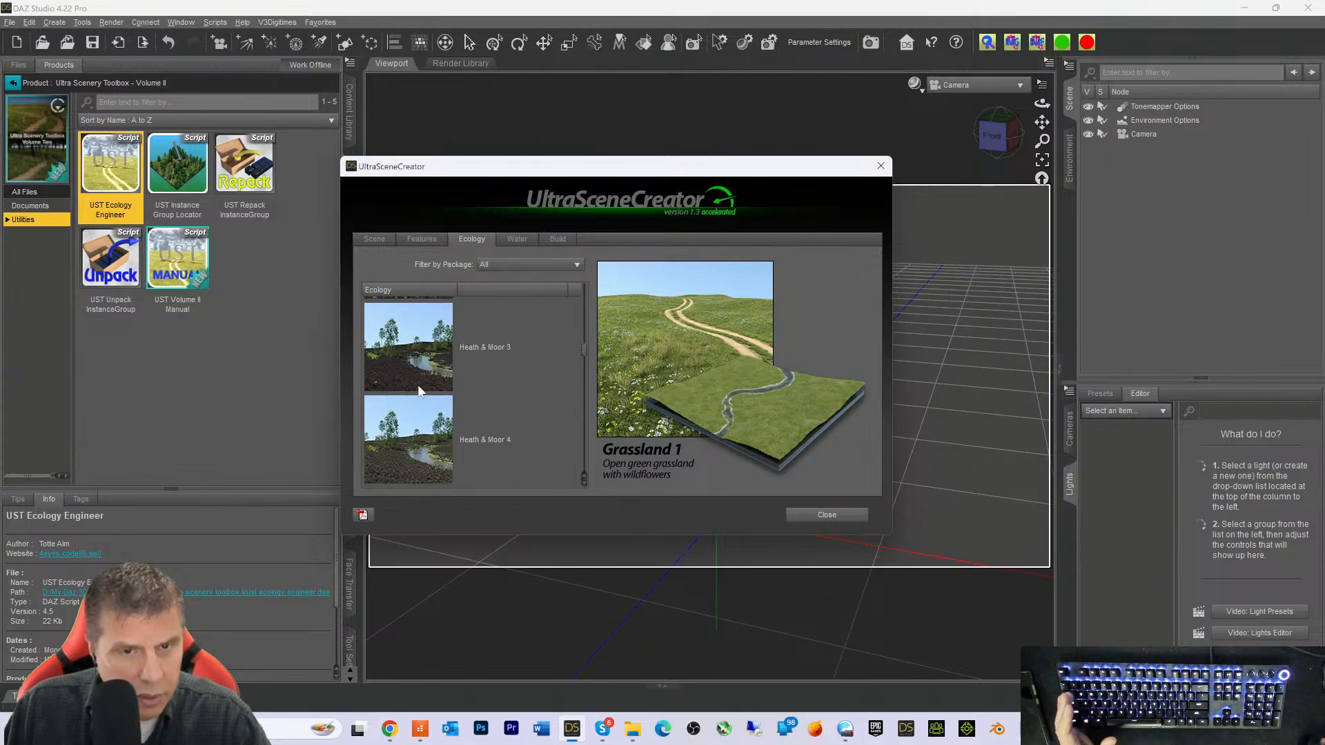
pyautogui.scroll(4, 419, 391)
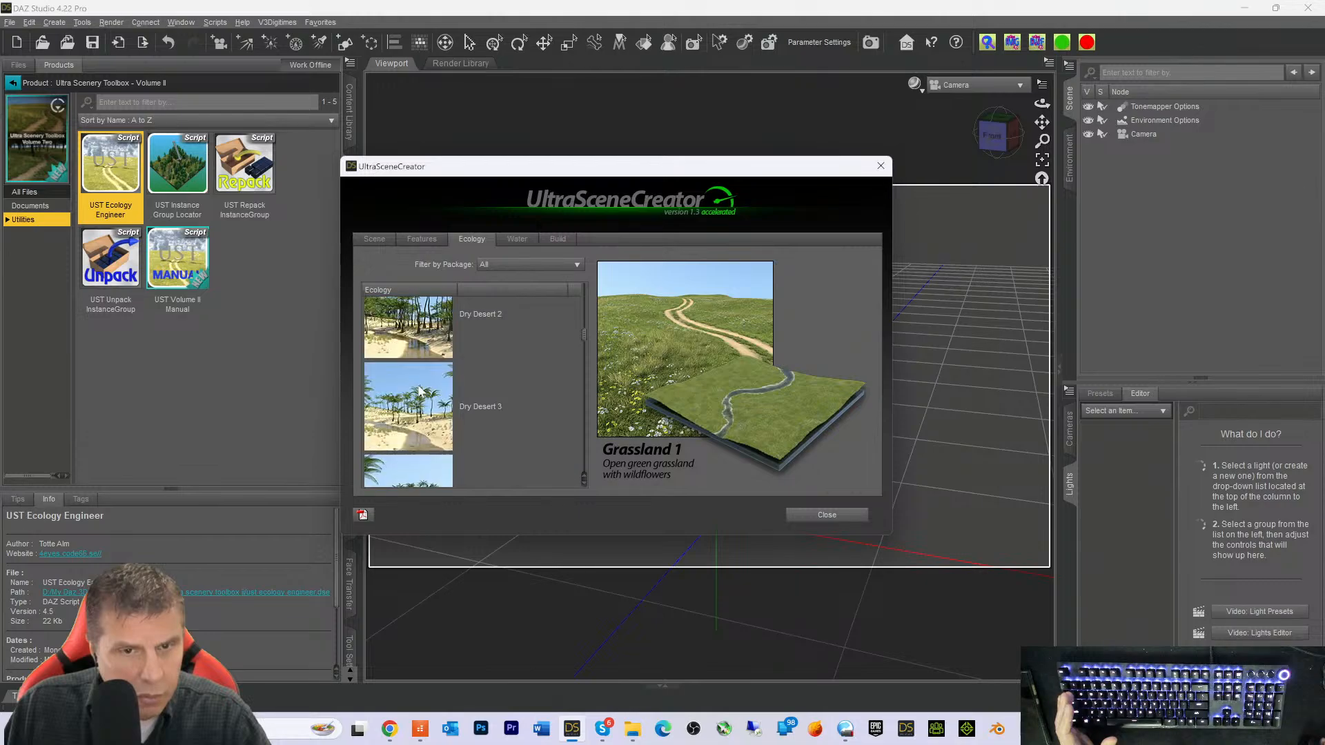
pyautogui.scroll(2, 419, 391)
pyautogui.scroll(5, 419, 391)
pyautogui.scroll(6, 419, 392)
pyautogui.scroll(-2, 417, 383)
pyautogui.click(491, 357)
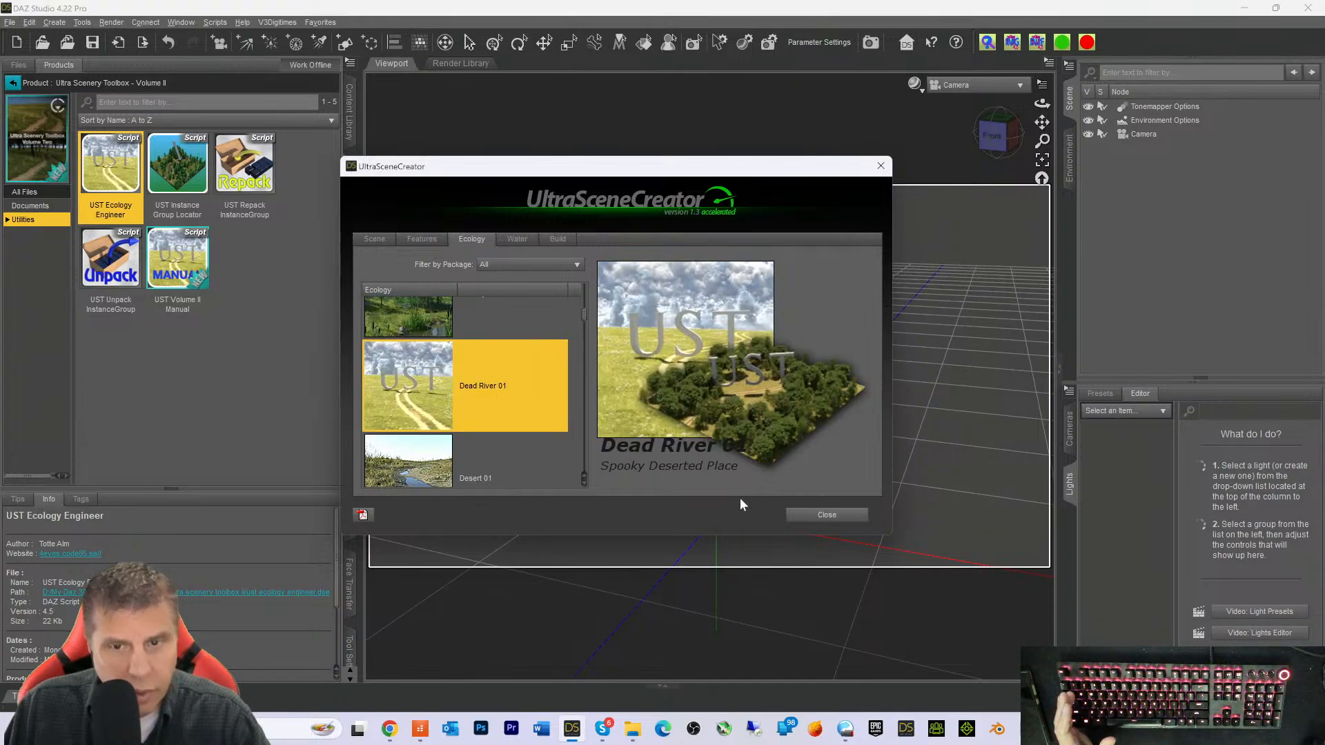
# Set the scene's water to Brackish Pond
pyautogui.click(517, 239)
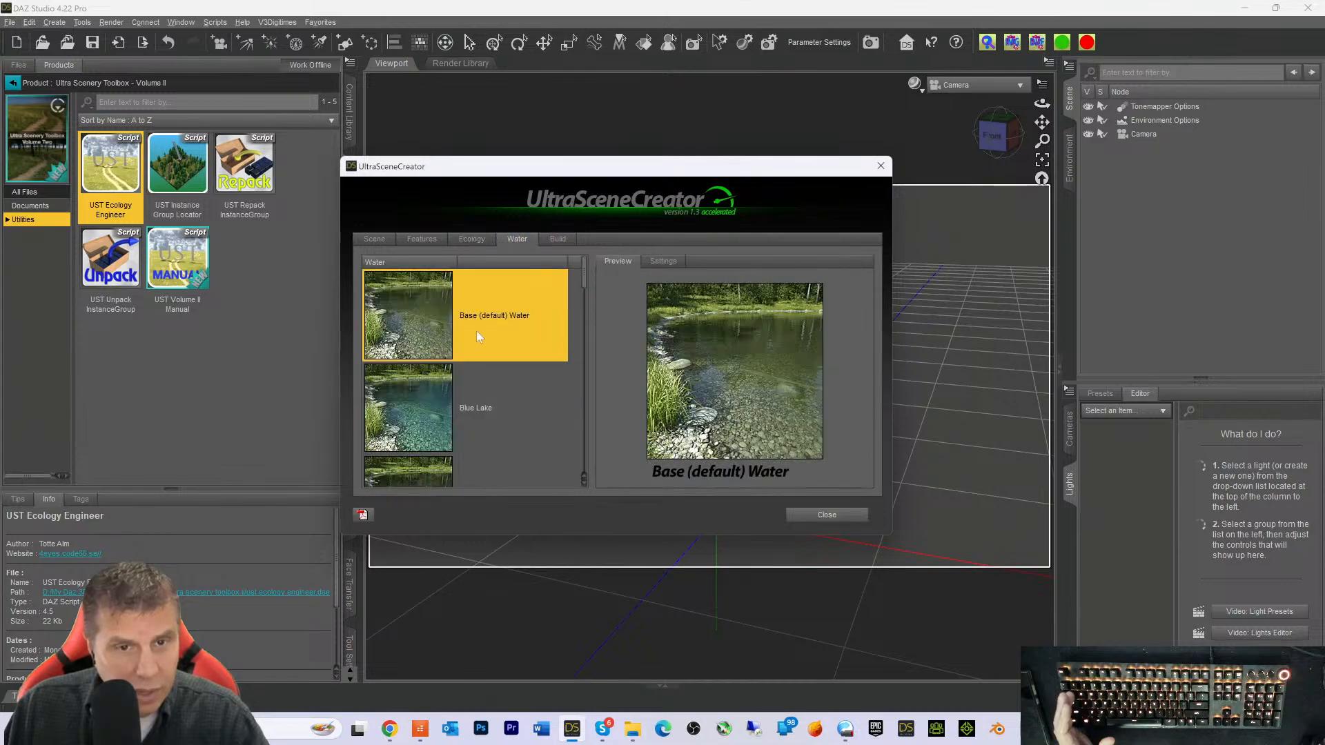
pyautogui.scroll(-2, 423, 406)
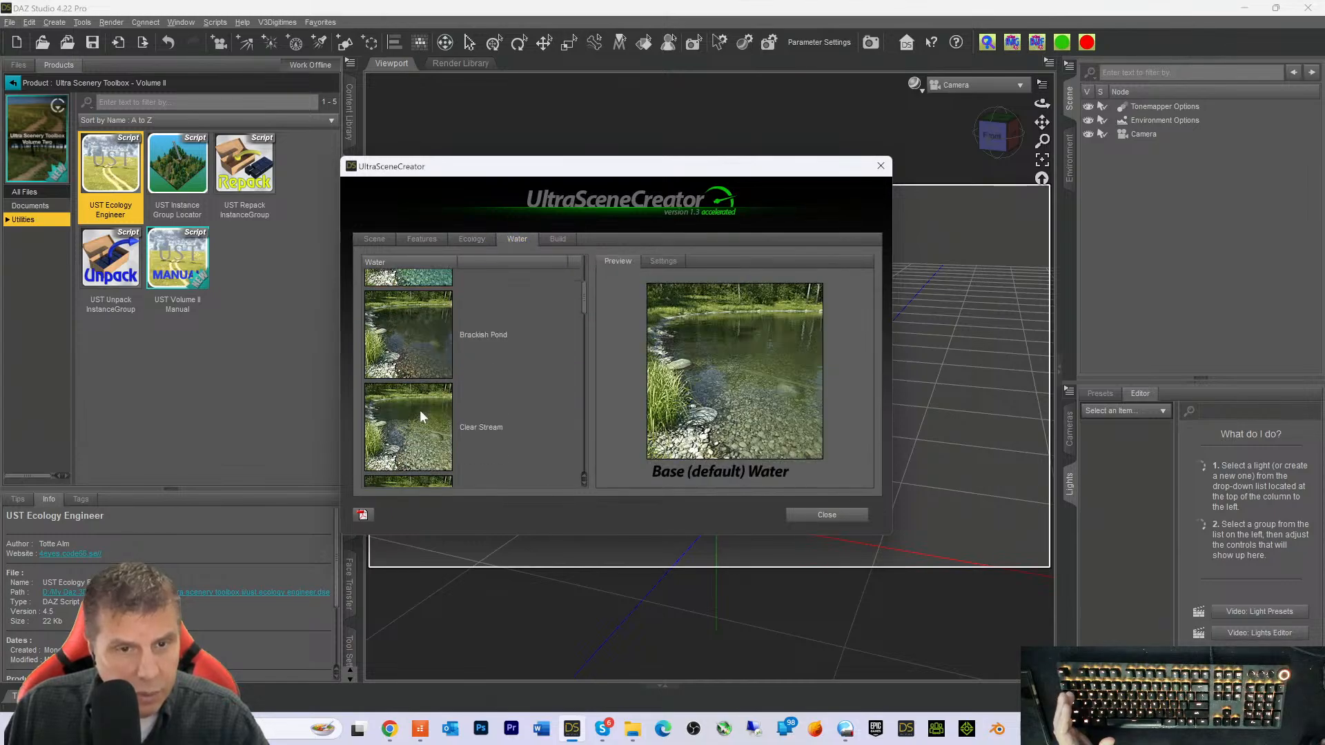
pyautogui.click(403, 337)
# Restrict the instances to the scene's Camera, build the scene, and close UltraSceneCreator
pyautogui.click(558, 239)
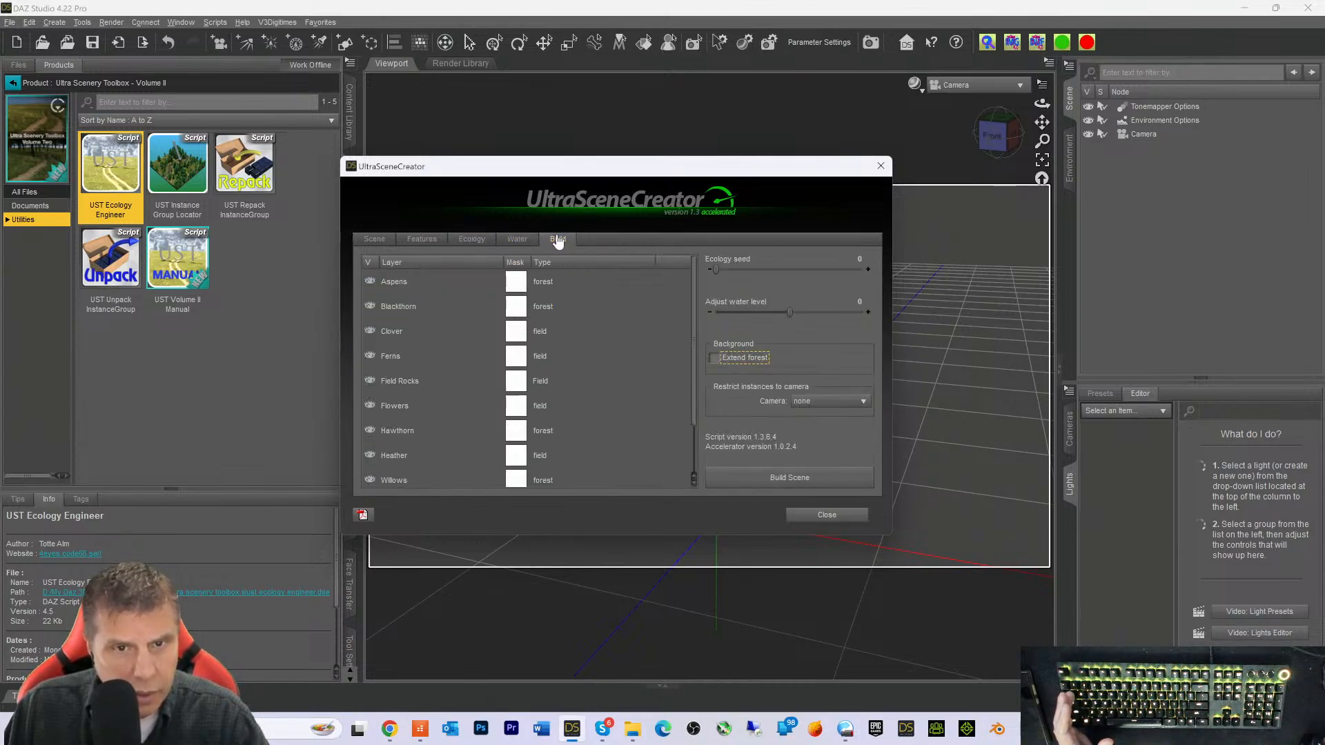
pyautogui.click(817, 404)
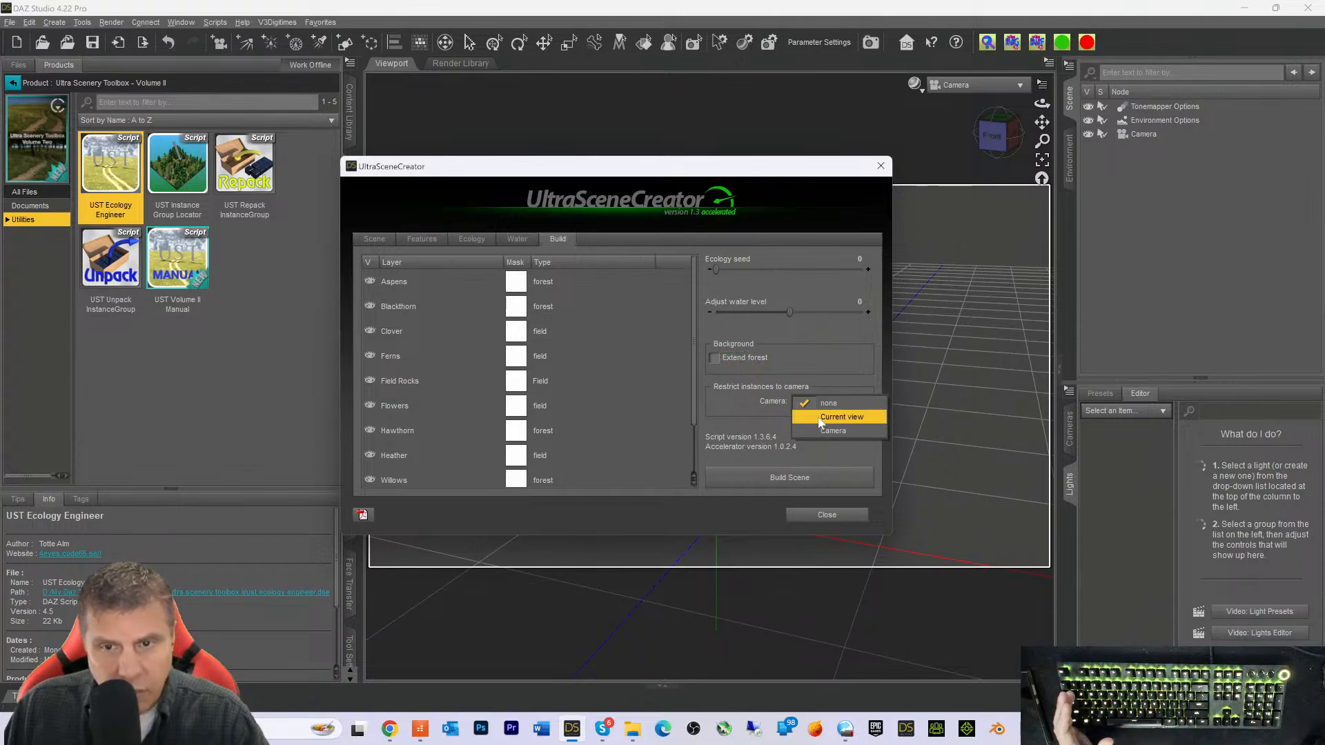
pyautogui.click(821, 430)
pyautogui.click(771, 482)
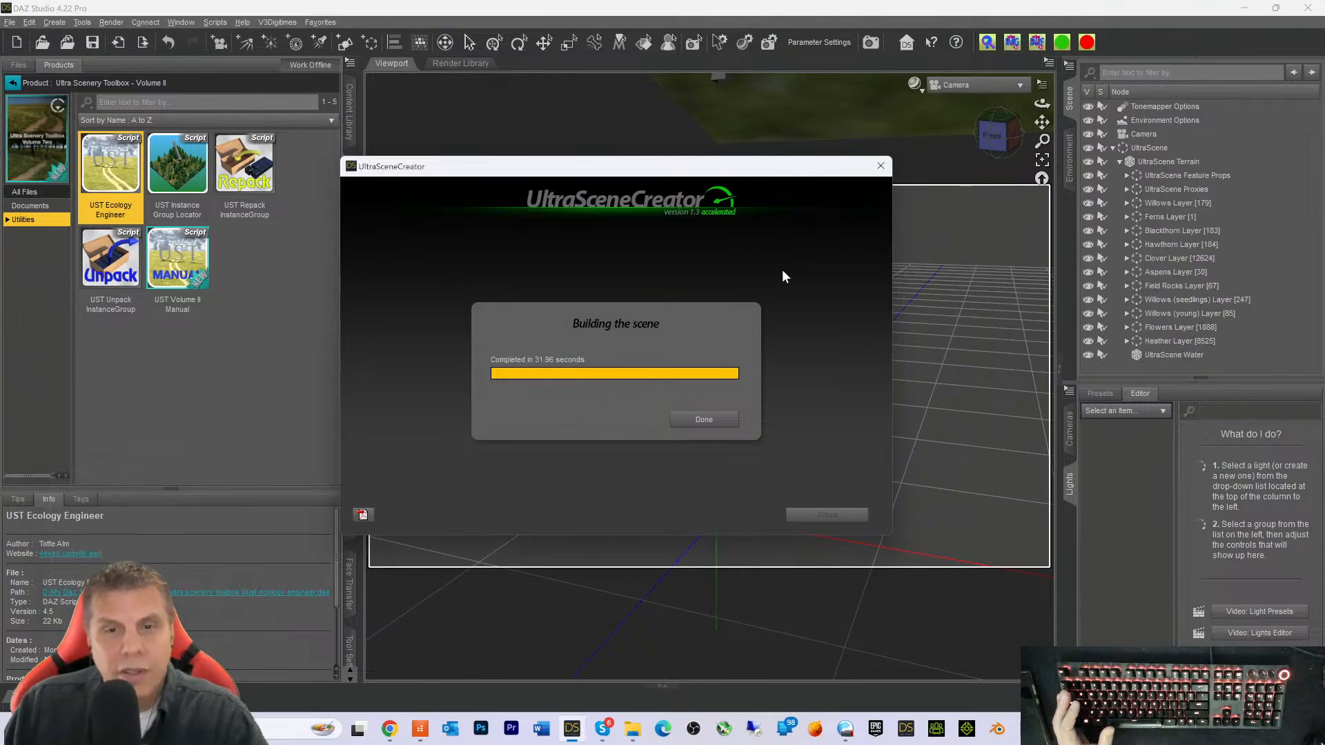
pyautogui.click(711, 421)
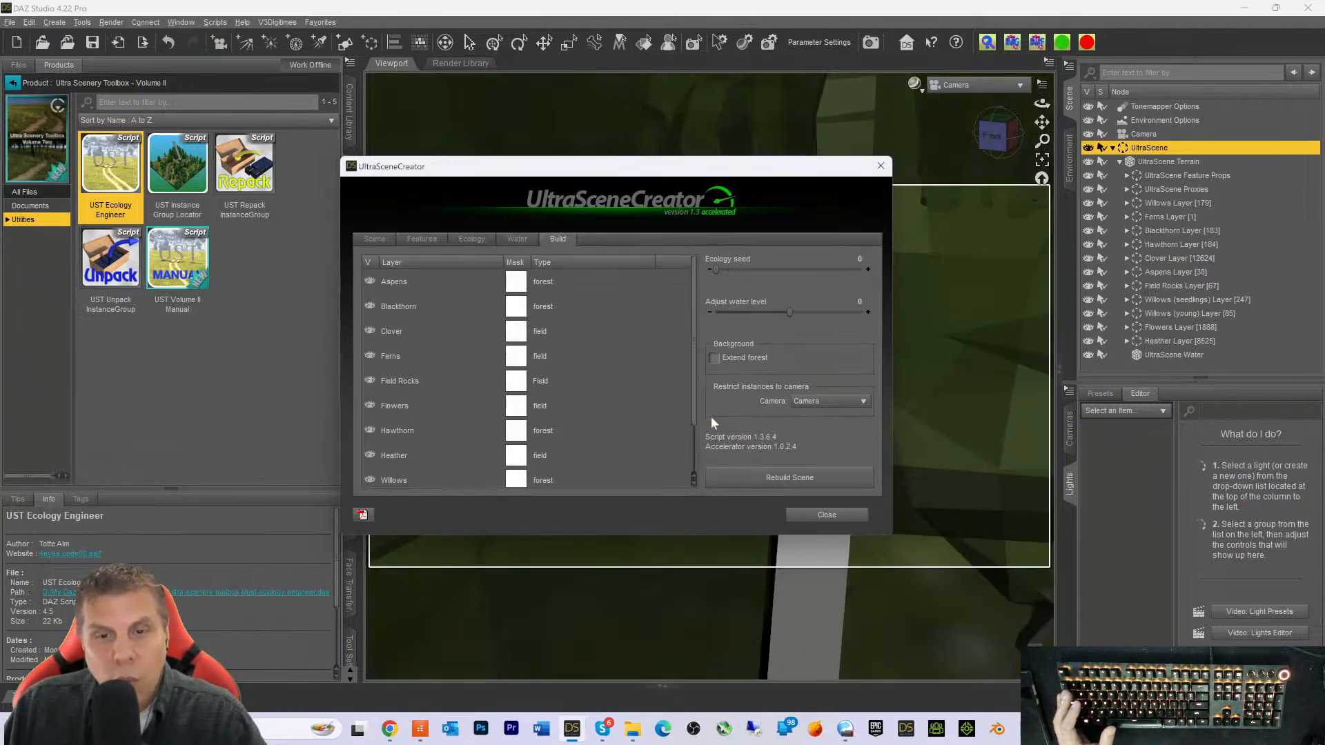
pyautogui.click(826, 516)
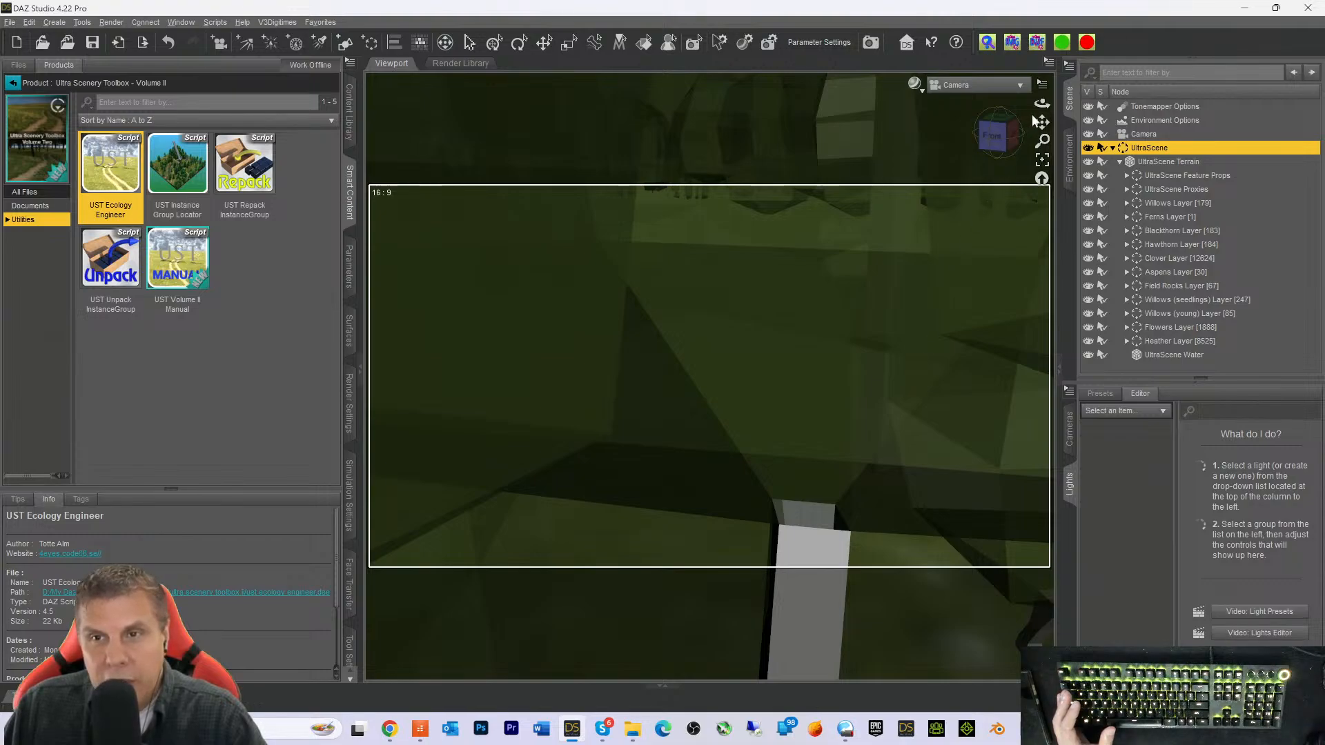
# Reposition the scene camera near ground level so it looks along the stream between its rocky banks
pyautogui.moveTo(1041, 122); pyautogui.dragTo(901, 180)
pyautogui.scroll(-4, 970, 142)
pyautogui.scroll(-4, 896, 138)
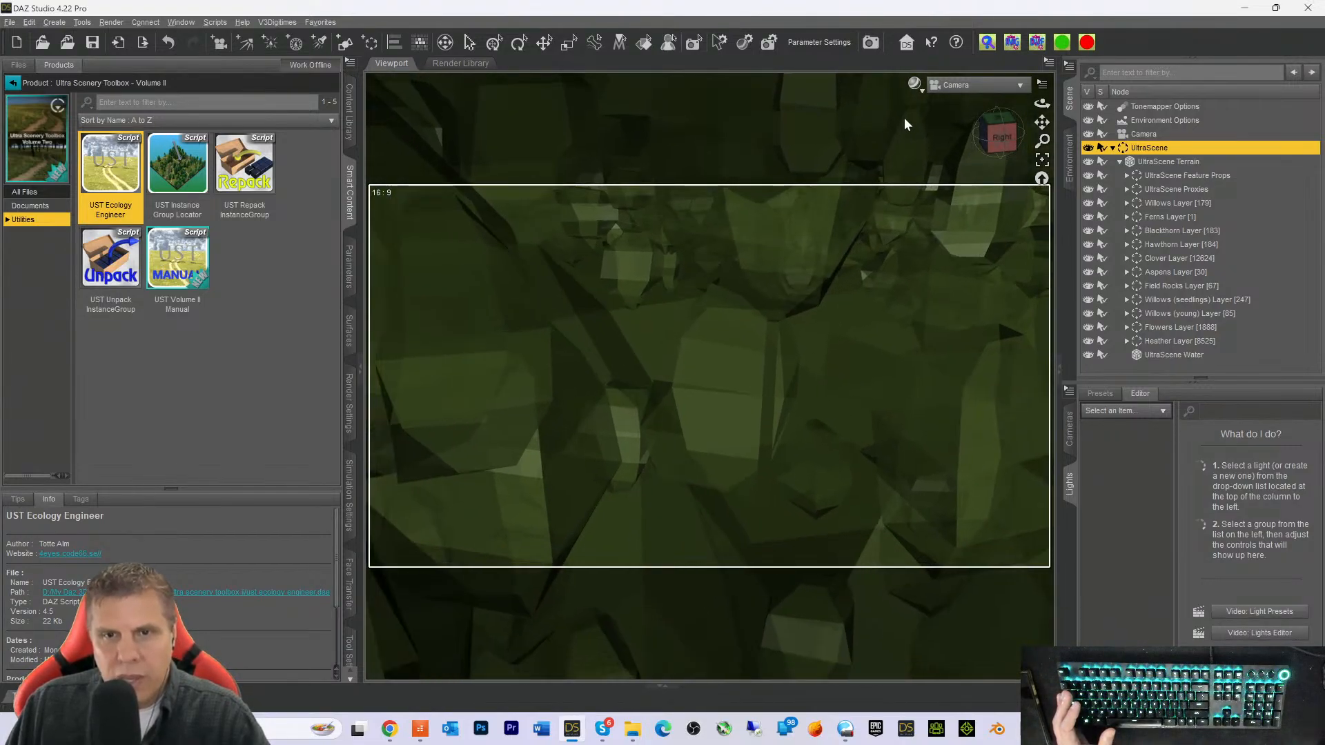
pyautogui.scroll(-3, 907, 131)
pyautogui.moveTo(1000, 139); pyautogui.dragTo(1032, 197)
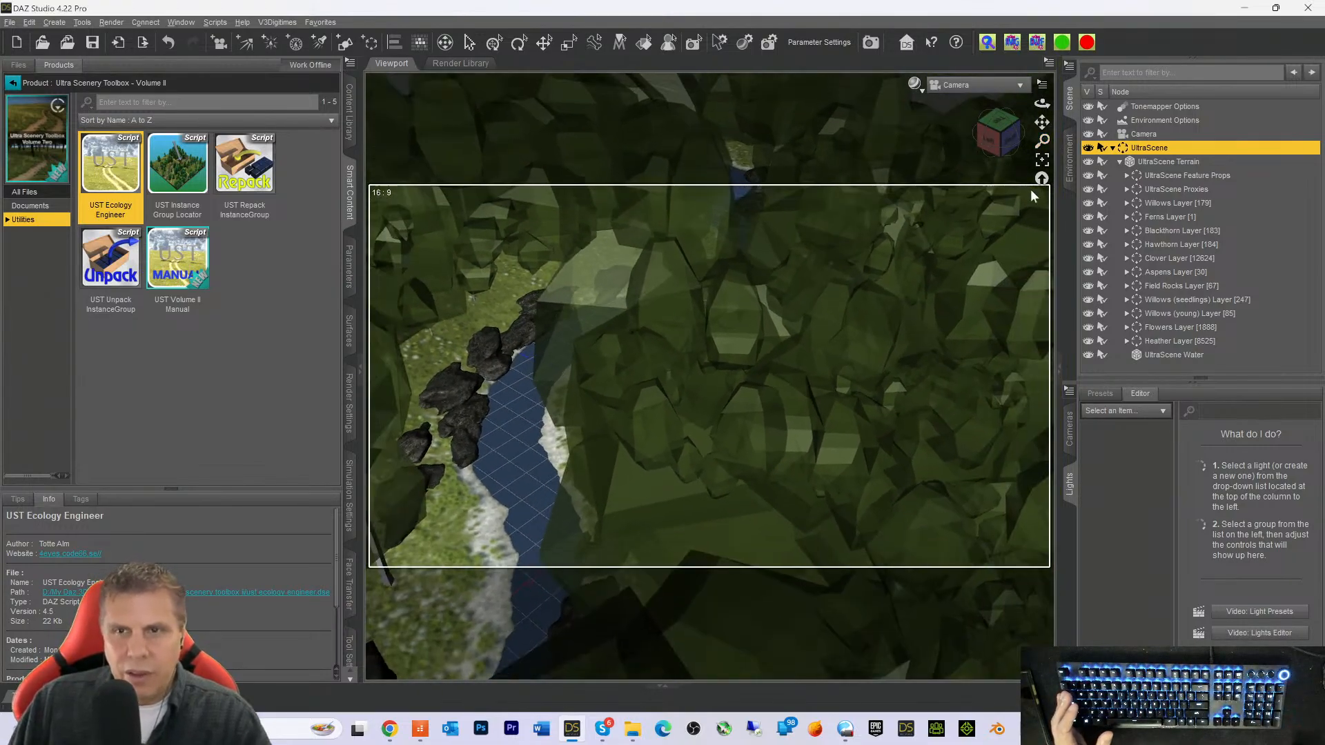
pyautogui.moveTo(998, 135); pyautogui.dragTo(1020, 94)
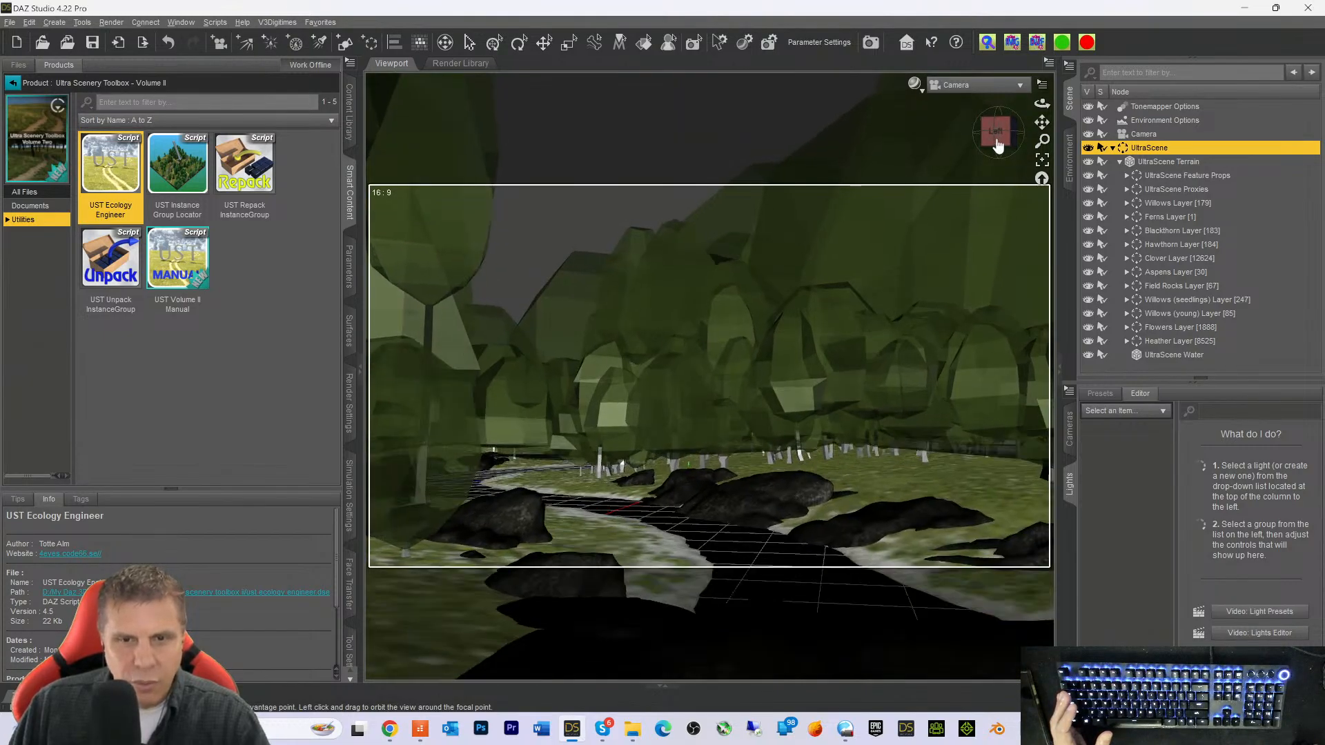
pyautogui.moveTo(998, 146)
pyautogui.mouseDown()
pyautogui.moveTo(983, 152)
pyautogui.moveTo(1063, 119)
pyautogui.moveTo(1003, 138)
pyautogui.mouseUp()
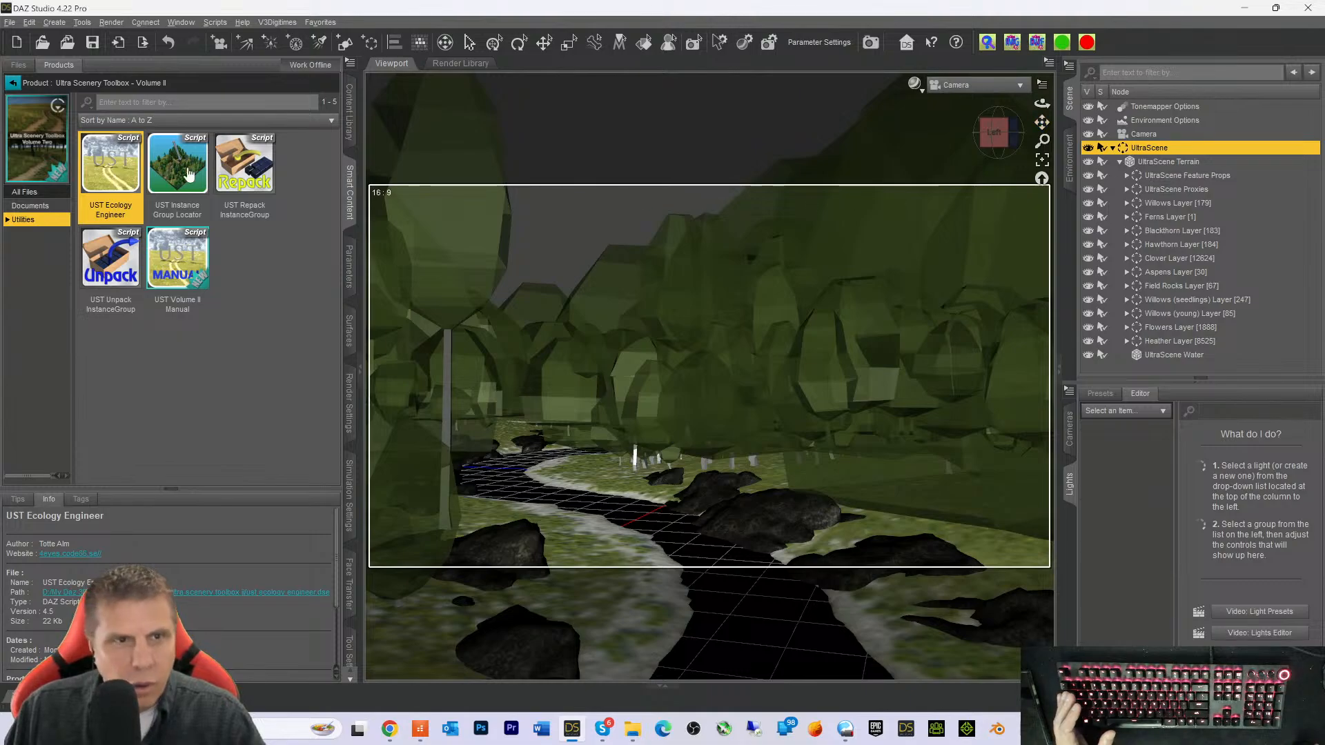
# Reopen UltraSceneCreator from the most used favorite scripts, rebuild the scene for the new camera view, and close it
pyautogui.click(320, 22)
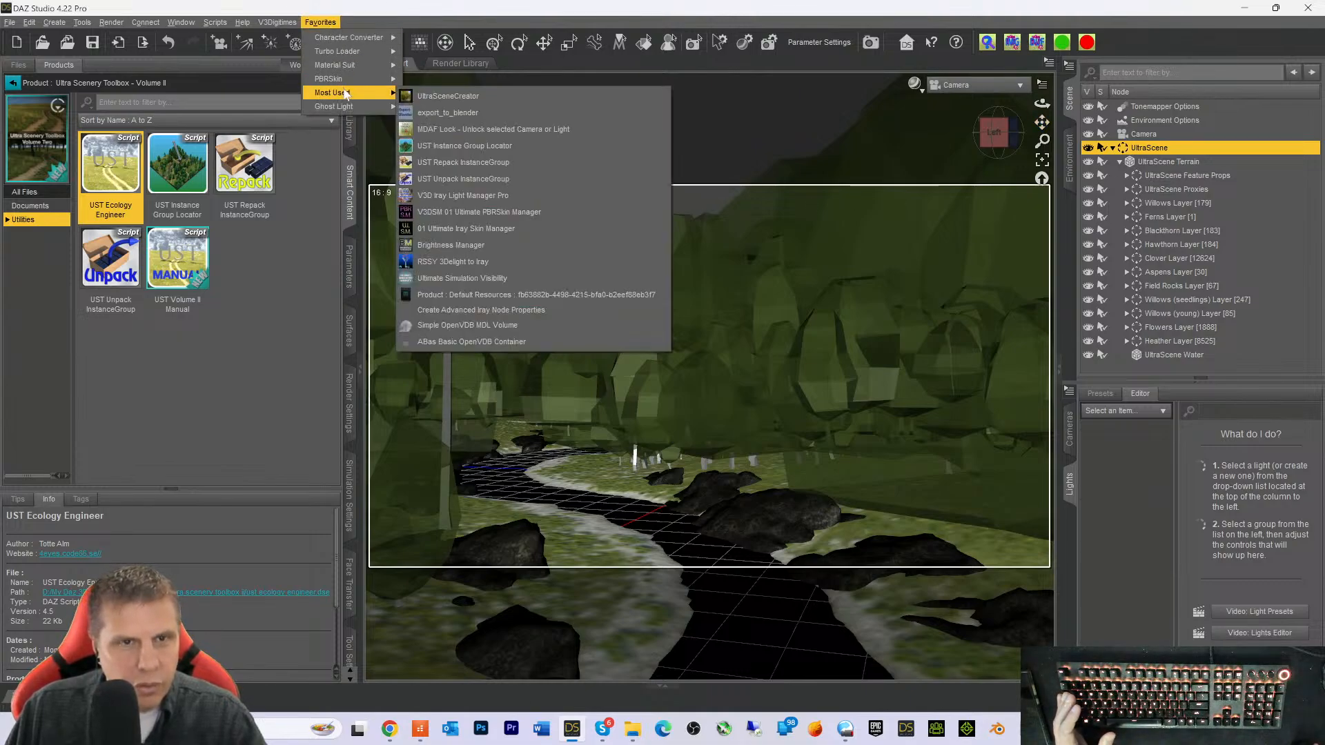
pyautogui.moveTo(370, 96)
pyautogui.click(423, 98)
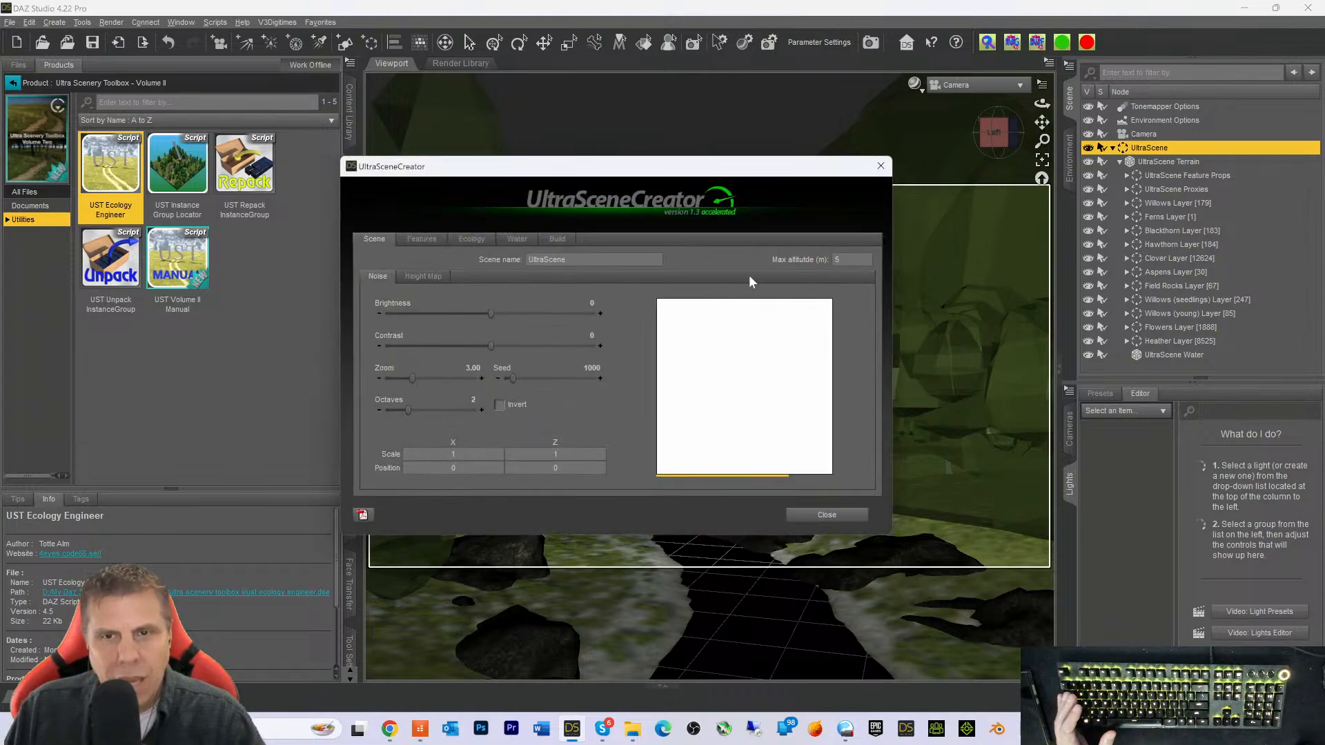
pyautogui.click(557, 240)
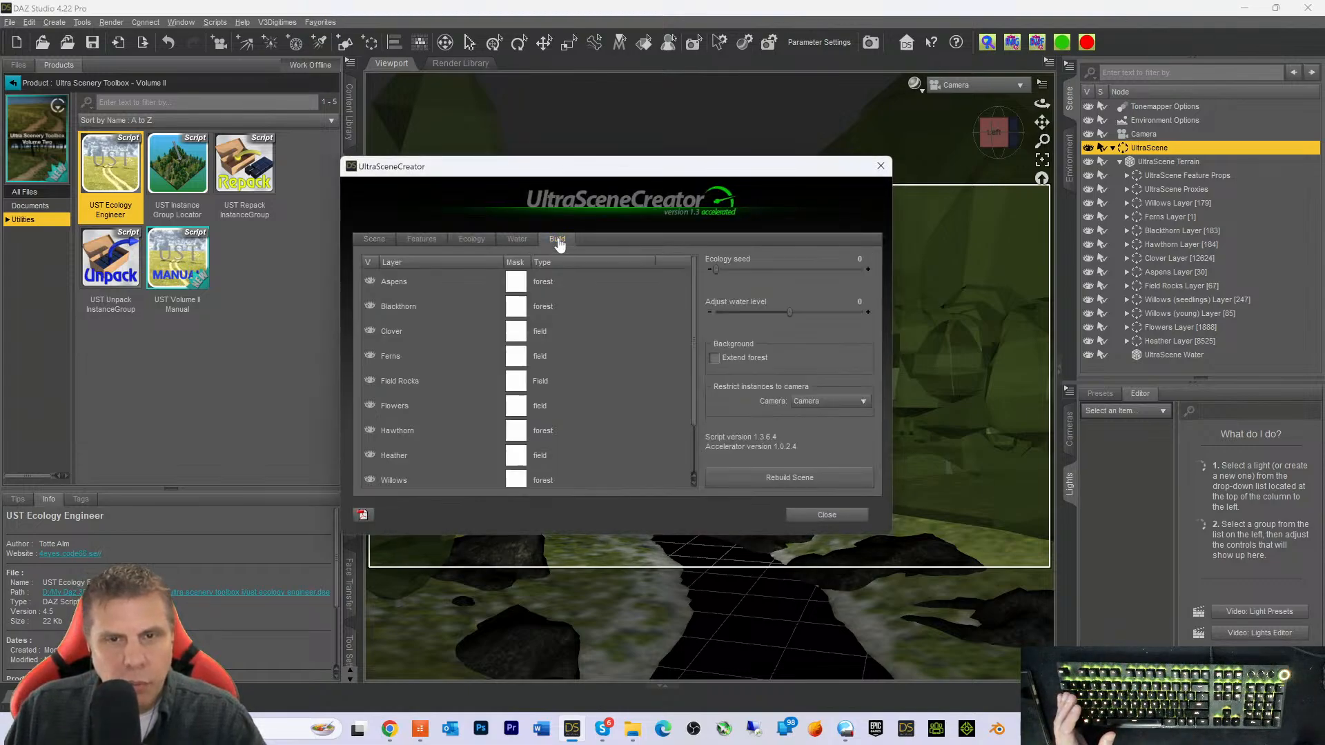
pyautogui.click(763, 481)
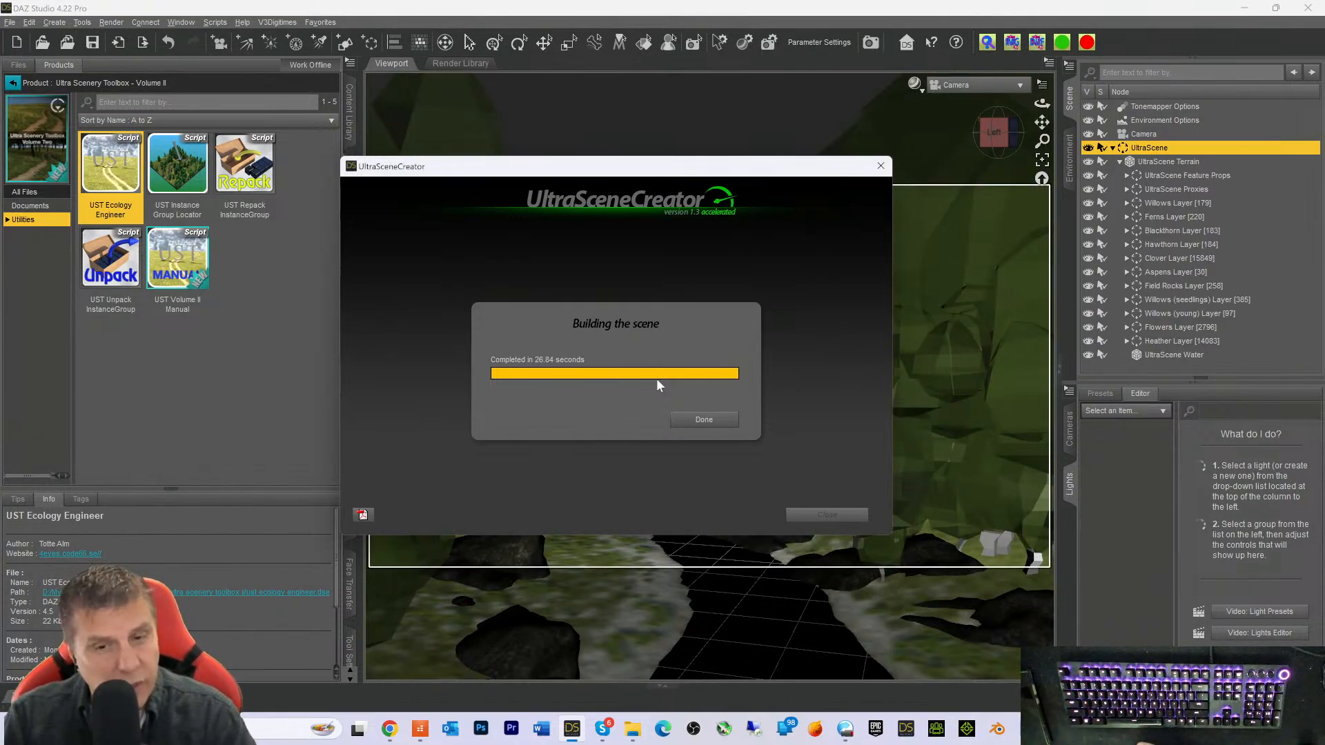
pyautogui.click(696, 425)
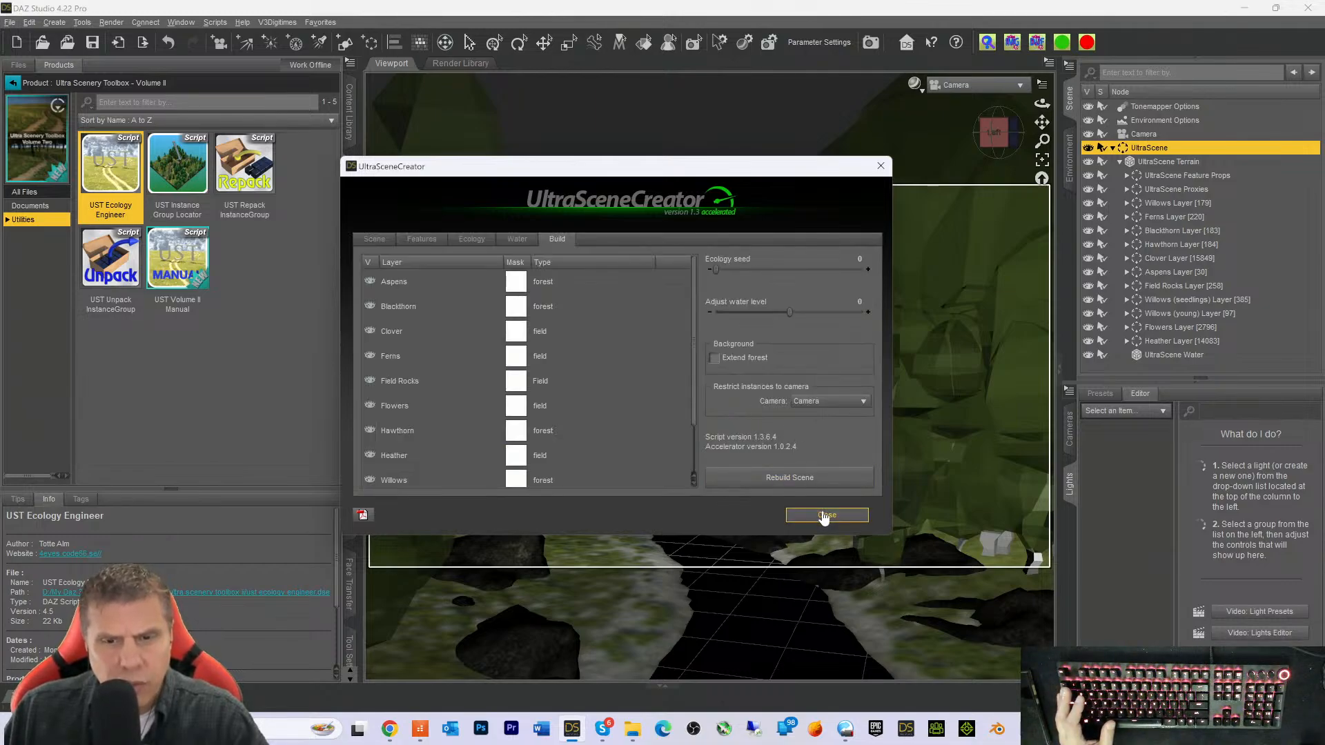
pyautogui.click(825, 515)
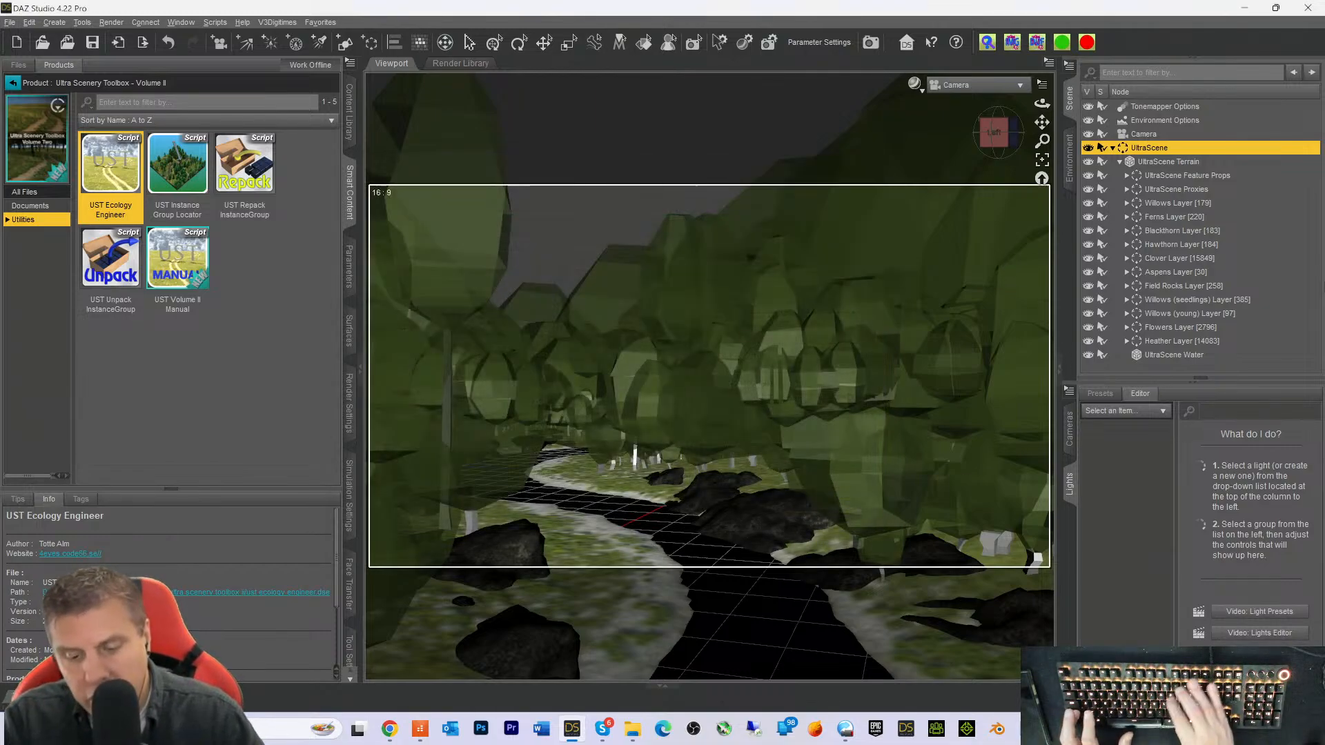
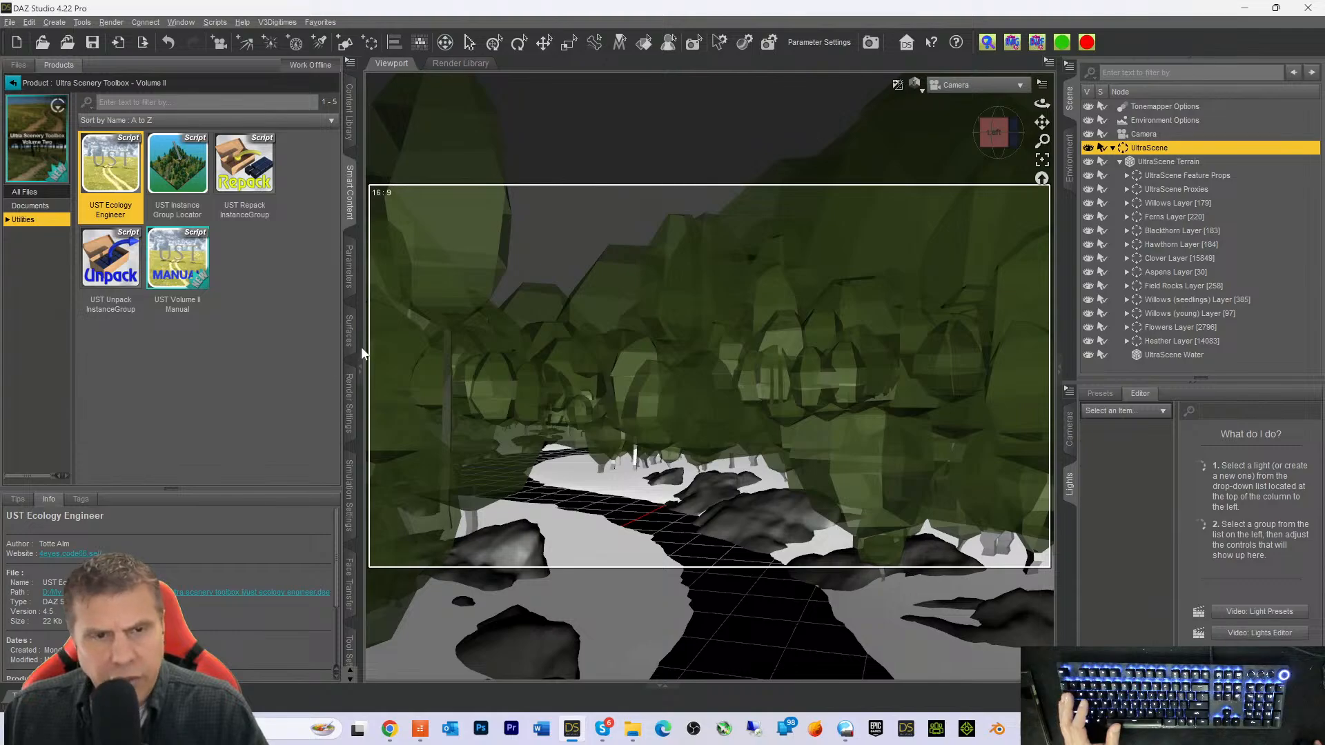
pyautogui.click(347, 428)
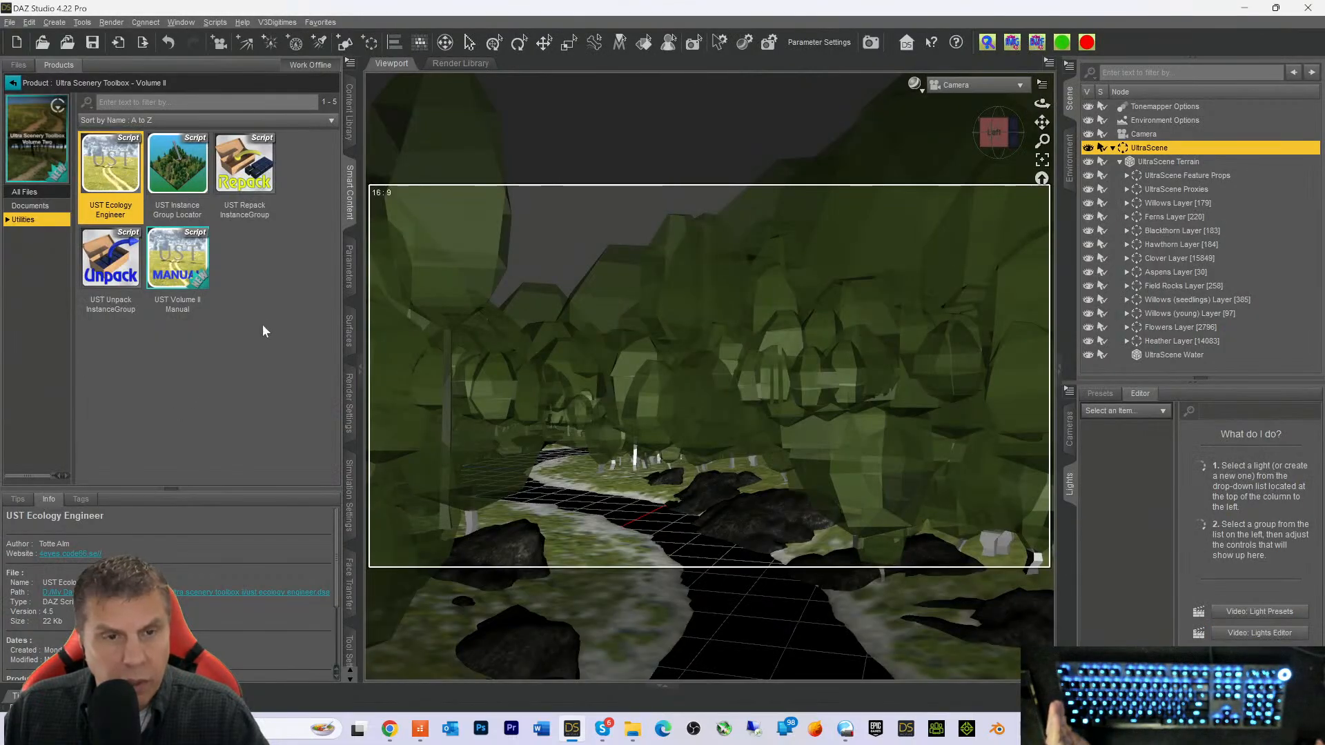
# Set the Instancing Optimization render setting to Memory
pyautogui.click(349, 403)
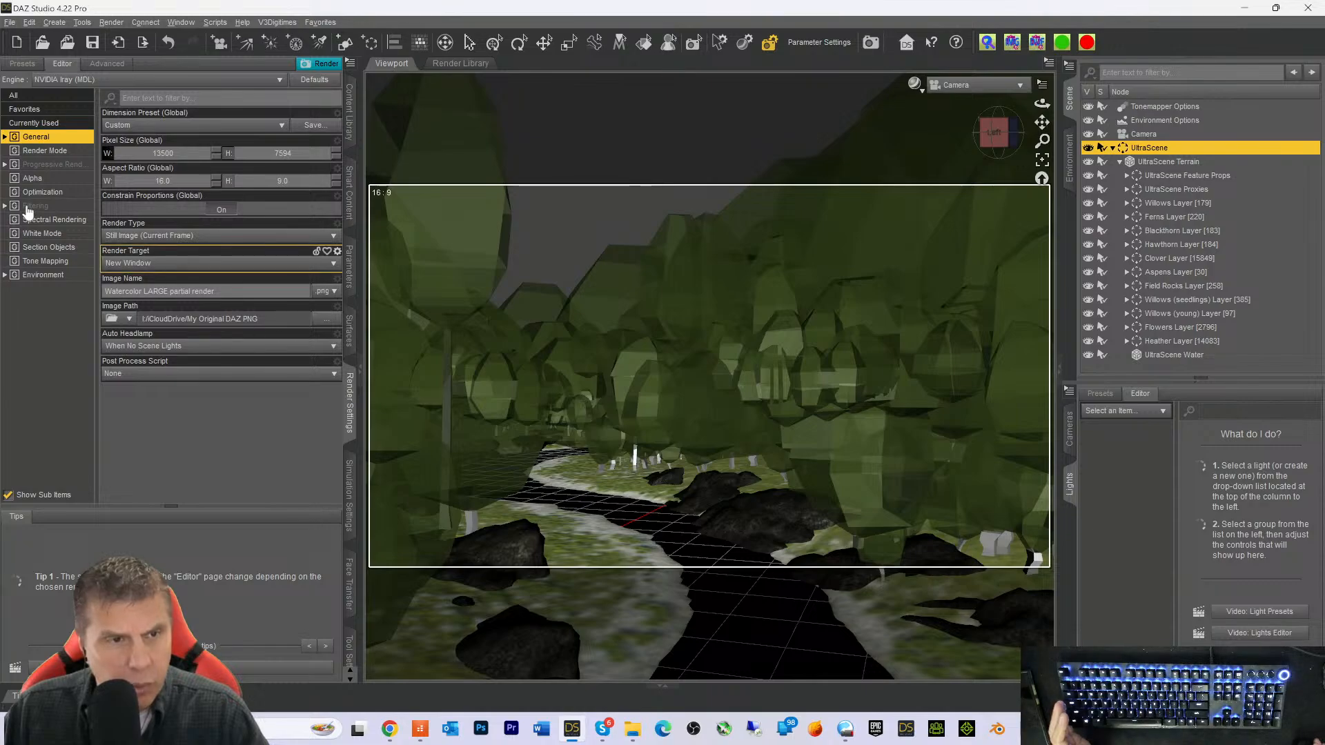
pyautogui.click(41, 192)
pyautogui.click(110, 209)
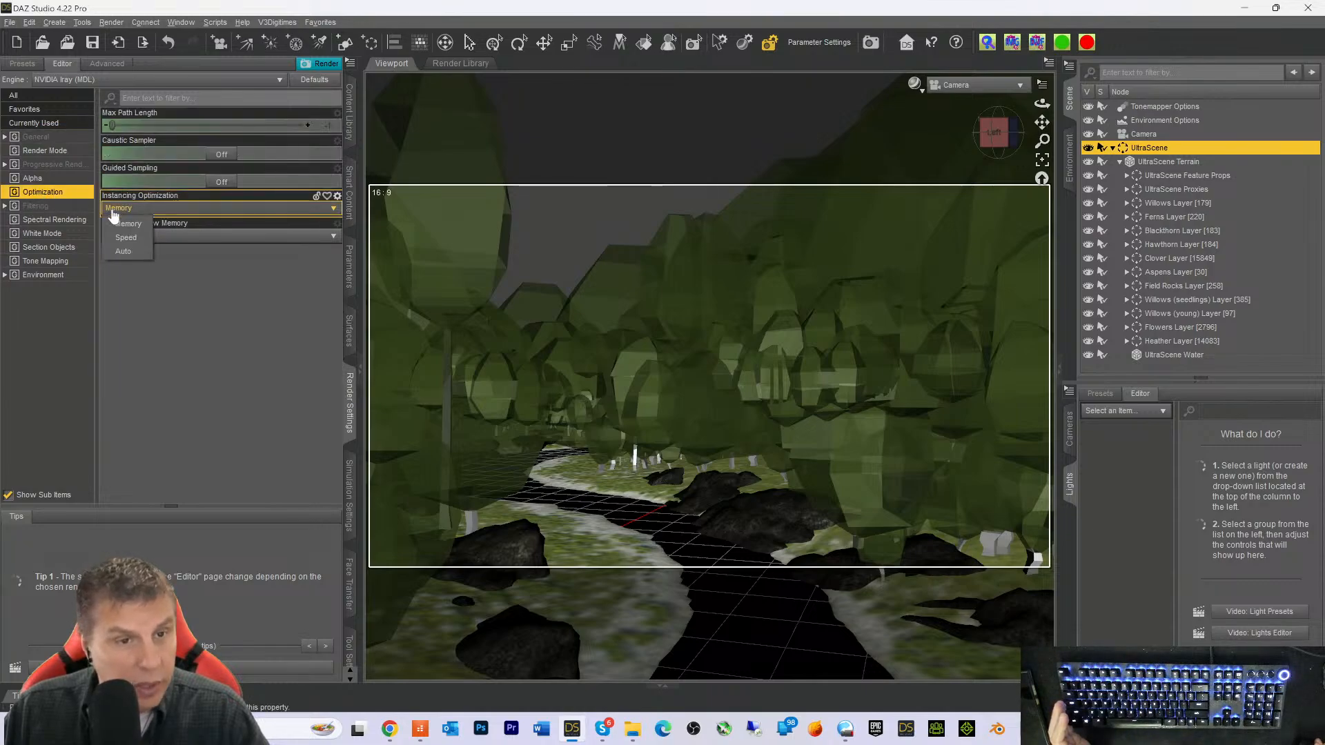
pyautogui.click(121, 221)
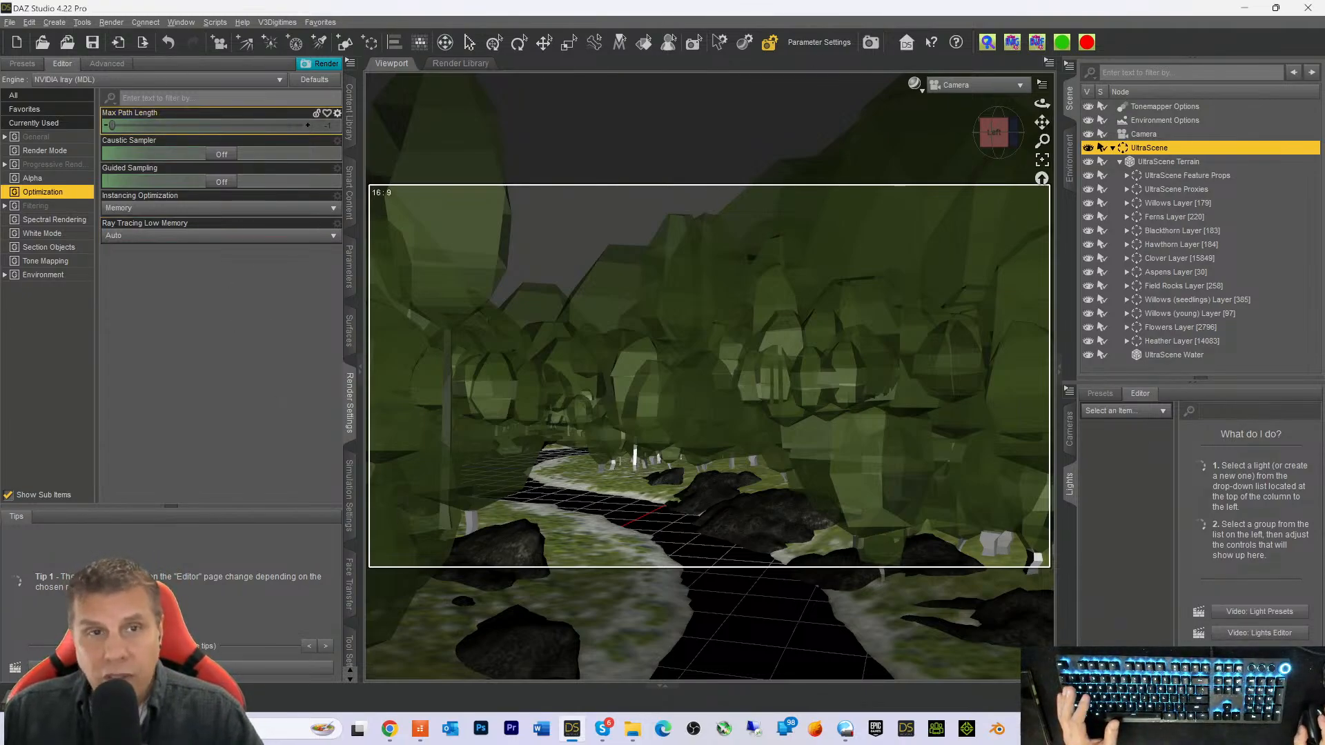
# Review the layers listed in UltraSceneCreator's build settings, then close it without rebuilding
pyautogui.click(323, 22)
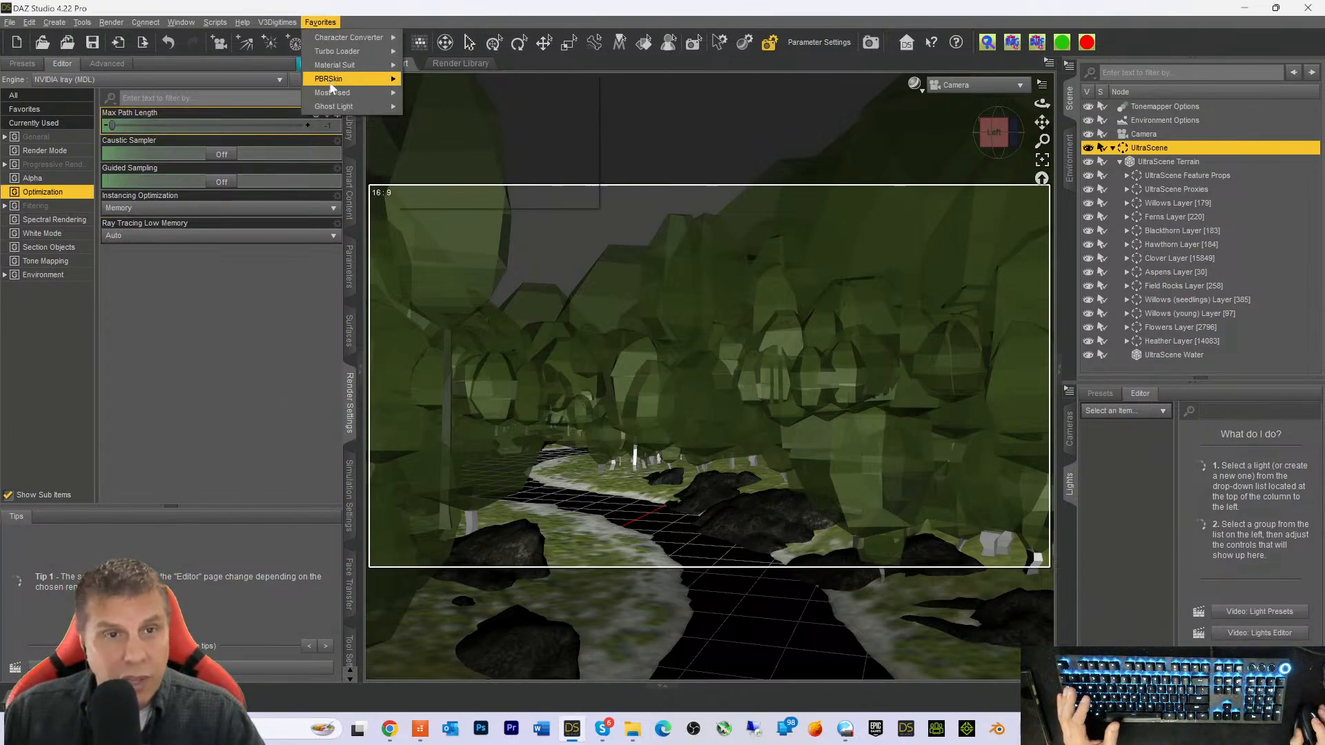
pyautogui.moveTo(334, 92)
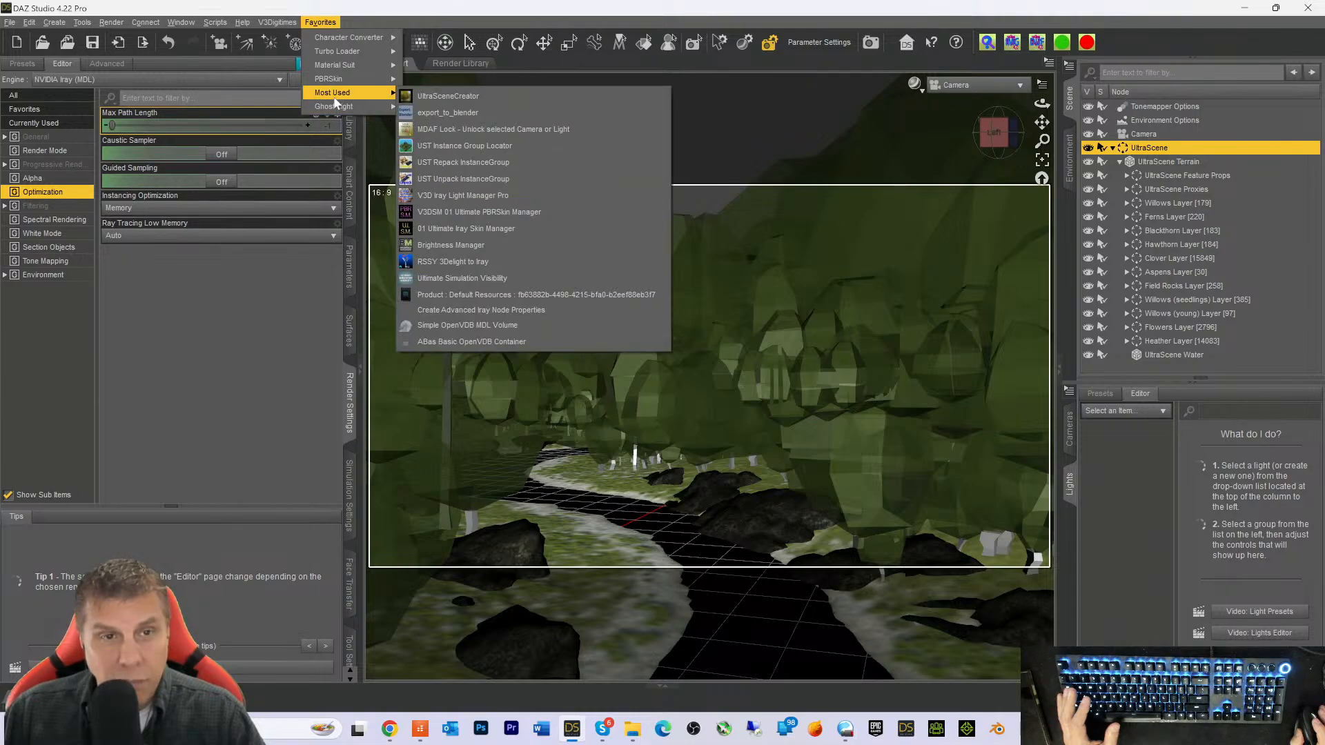
pyautogui.click(472, 101)
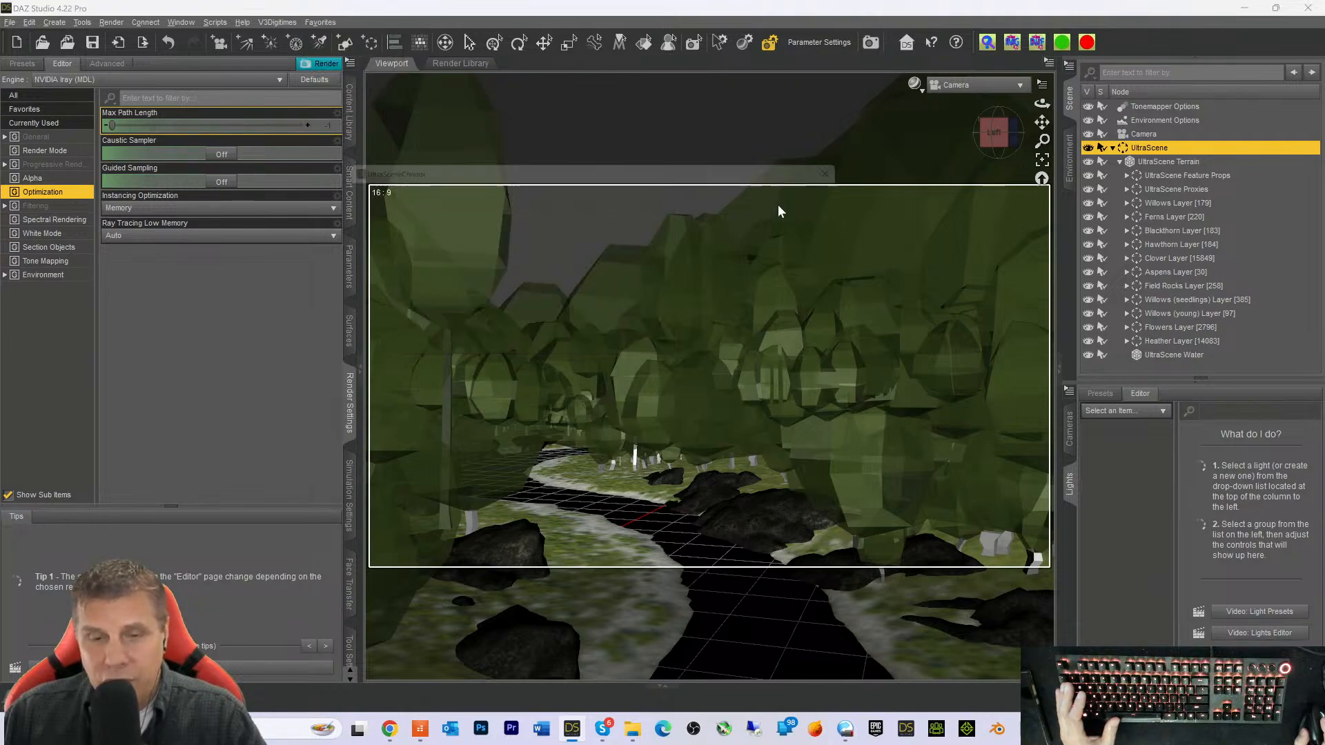
pyautogui.click(558, 241)
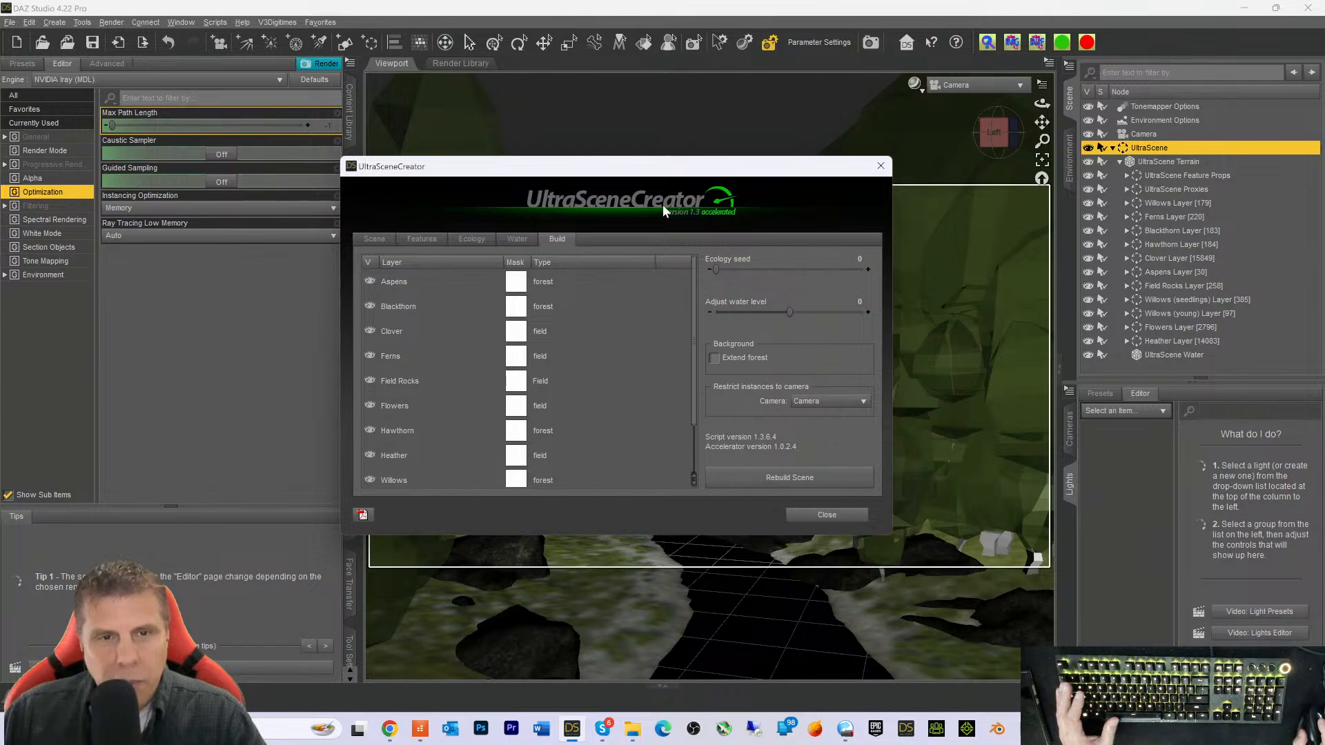
pyautogui.click(880, 167)
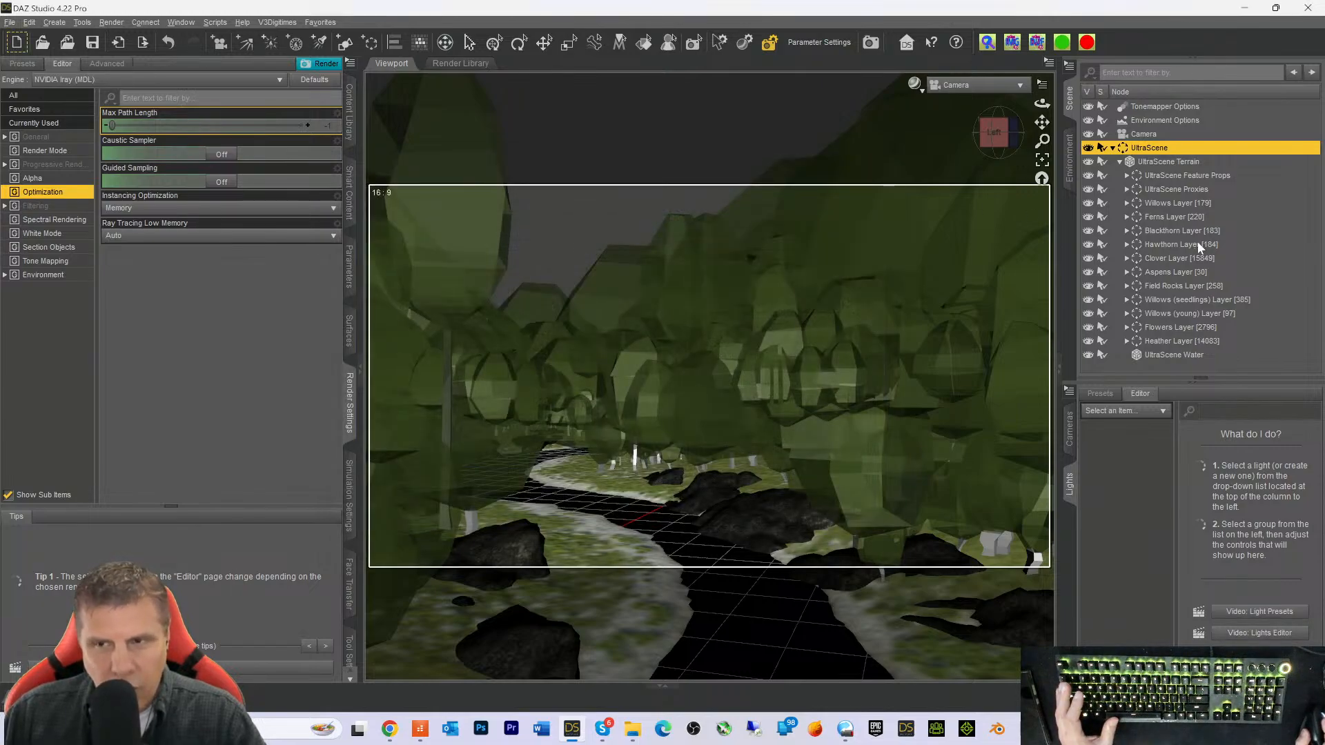
# Launch UST Ecology Engineer and open the Dead River 01 ecology for editing
pyautogui.click(349, 114)
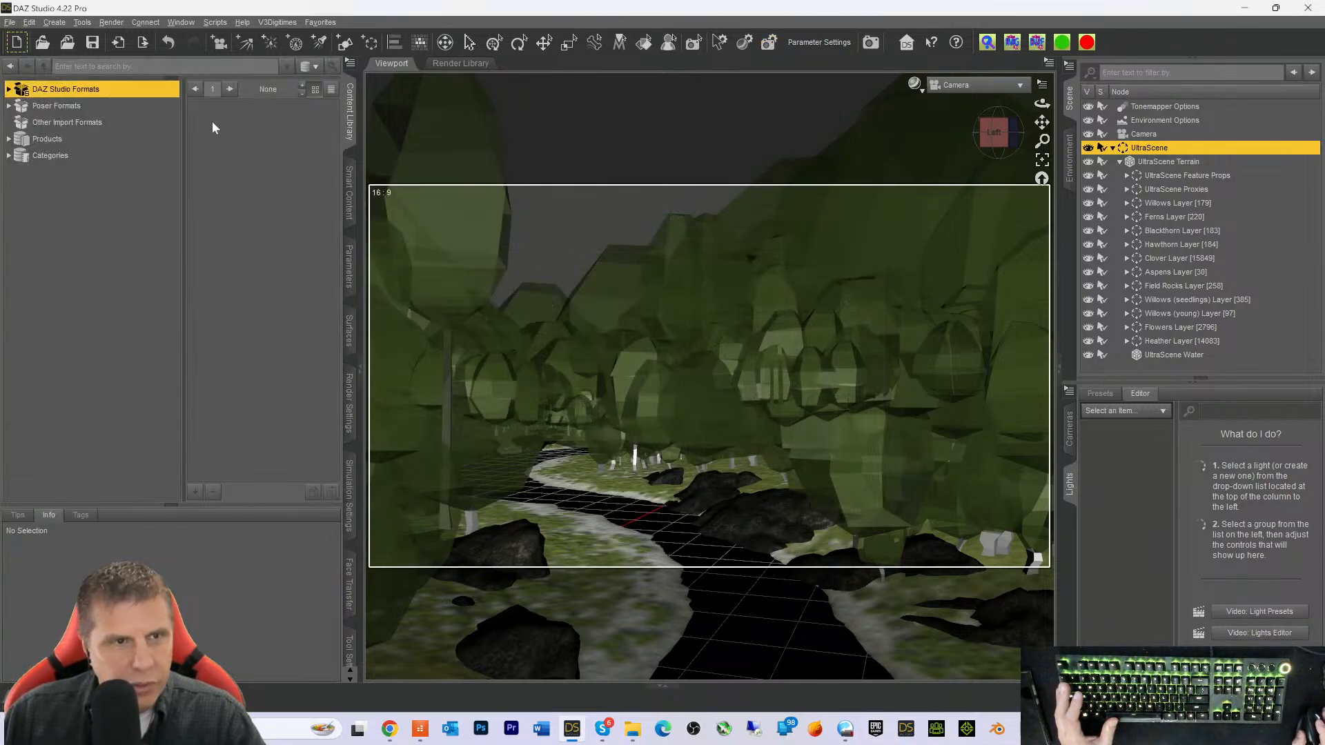
pyautogui.click(352, 178)
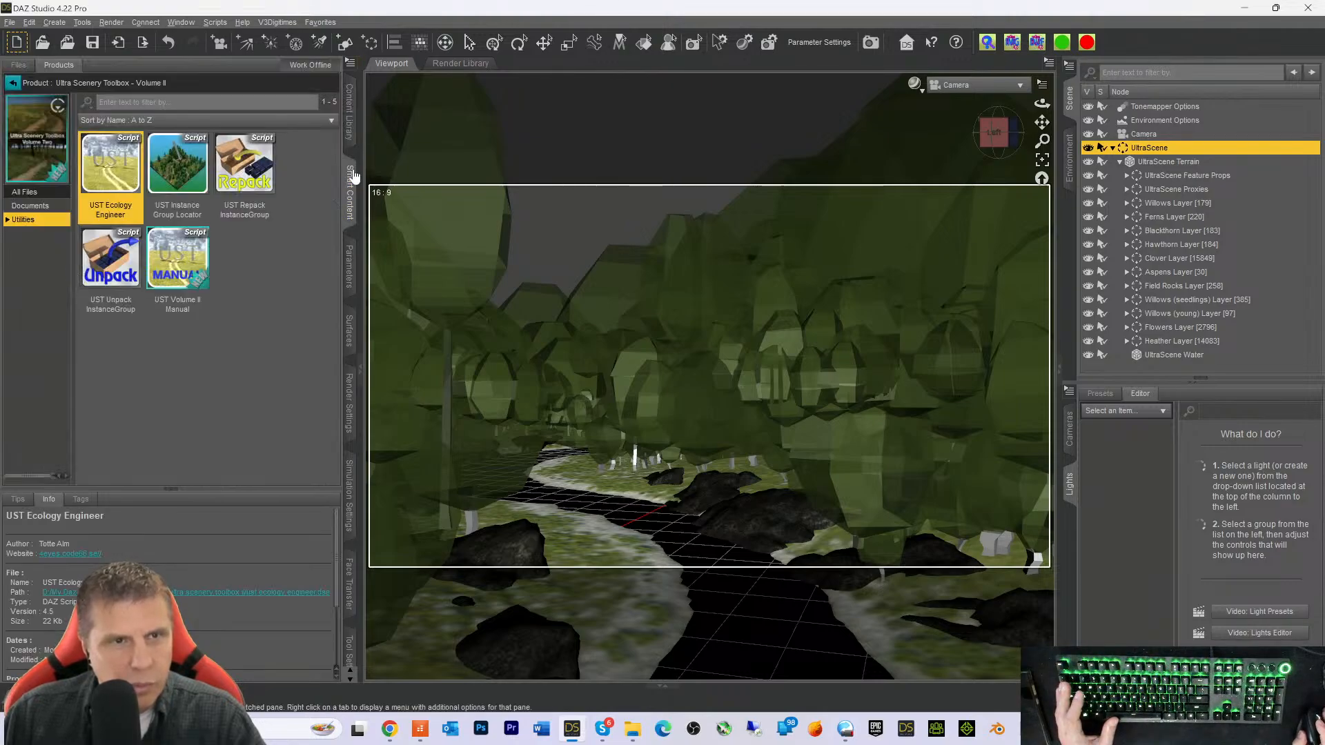
pyautogui.doubleClick(125, 174)
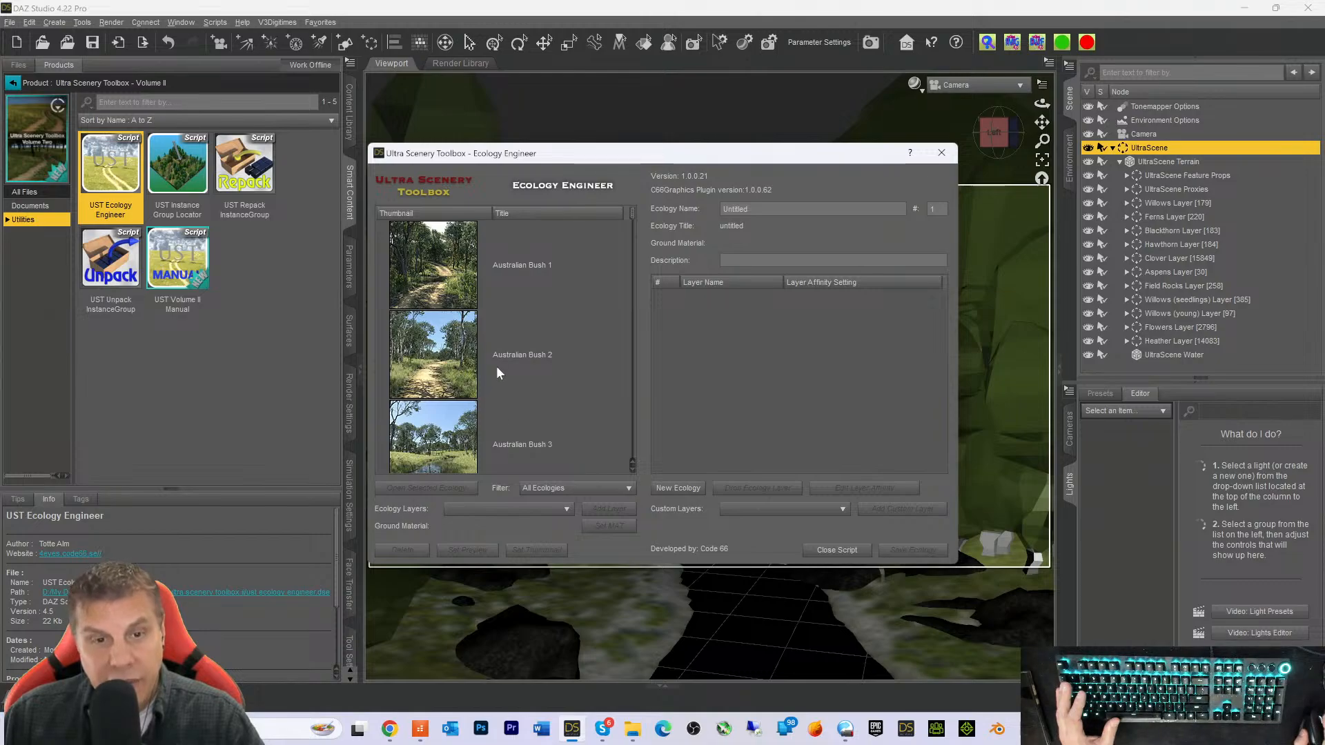
pyautogui.scroll(-4, 495, 366)
pyautogui.scroll(-5, 498, 372)
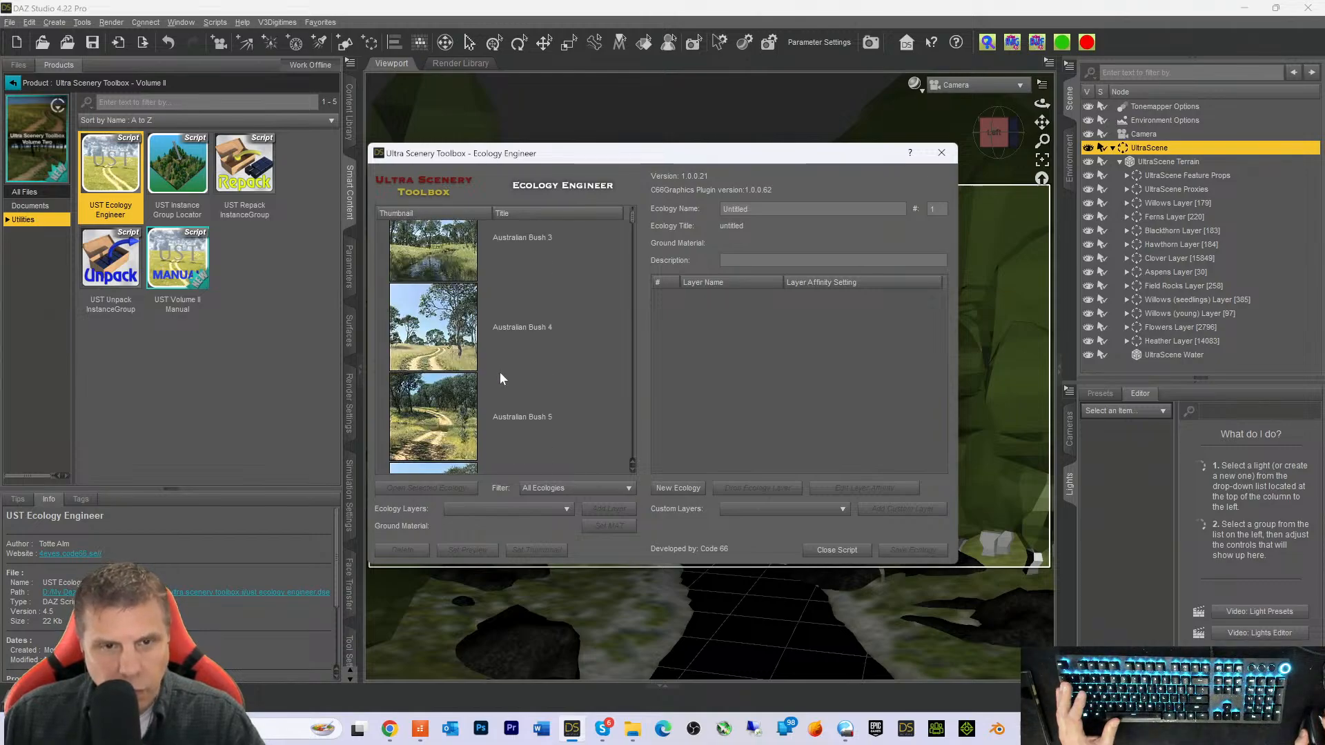
pyautogui.scroll(-5, 500, 378)
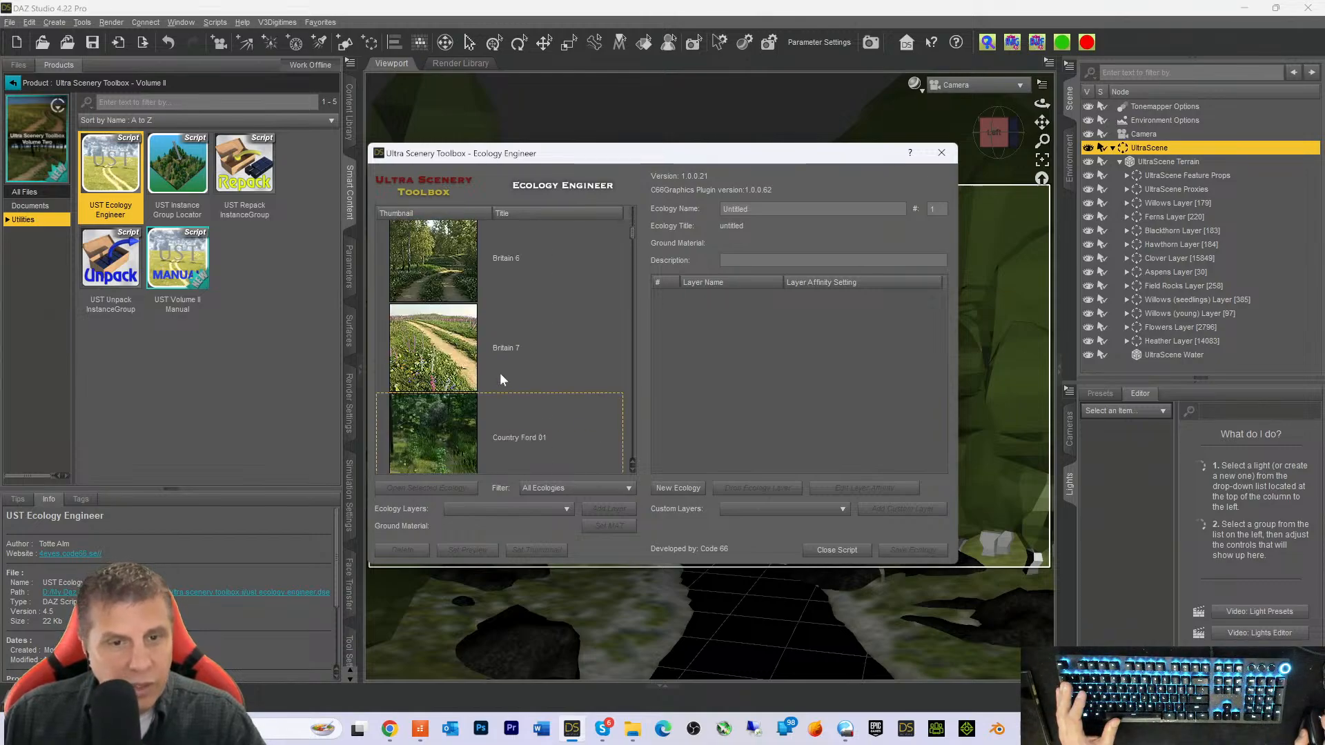
pyautogui.scroll(-5, 499, 374)
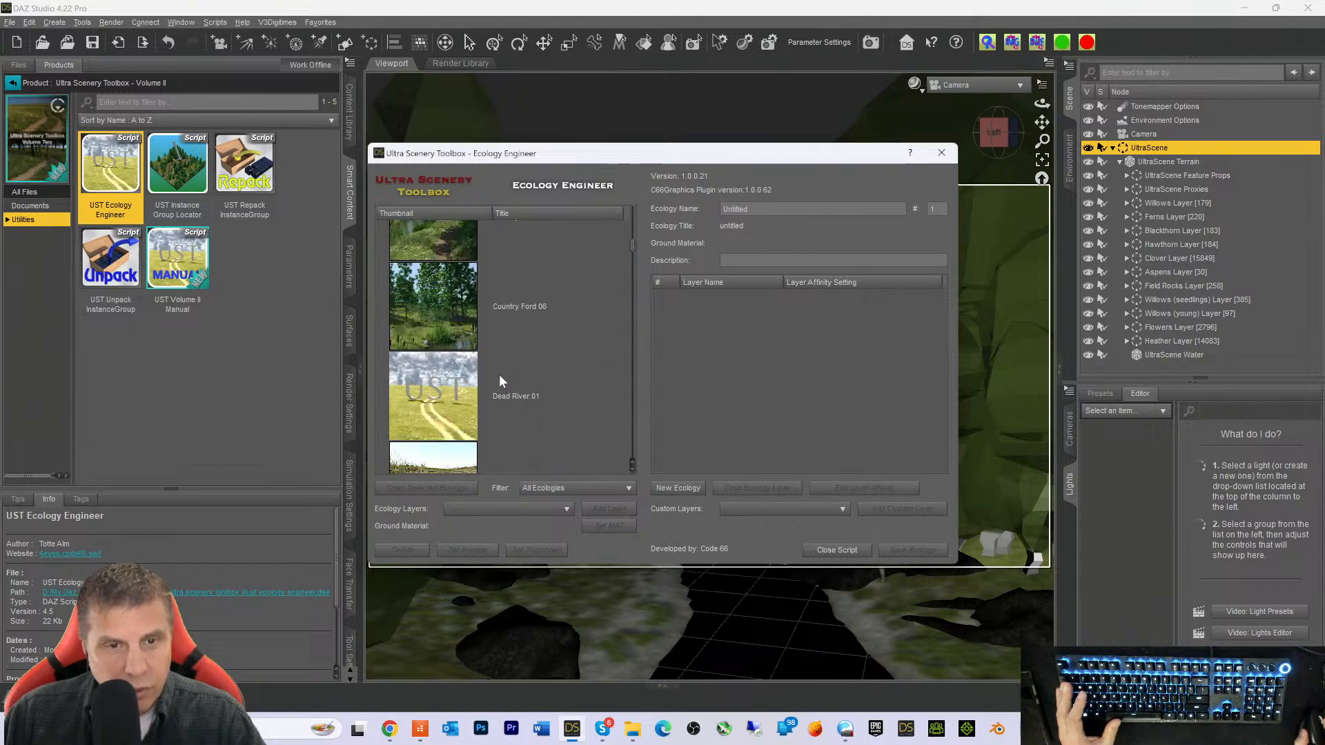
pyautogui.click(479, 353)
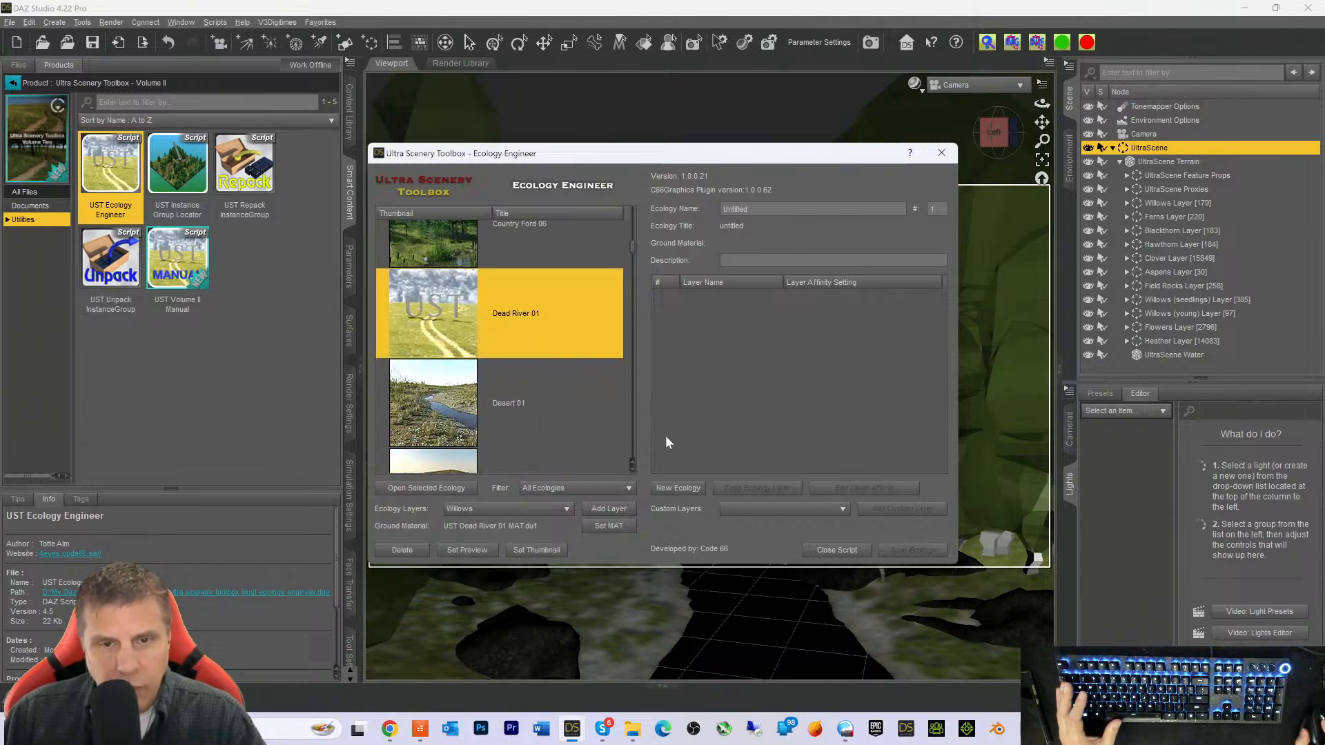
pyautogui.click(418, 488)
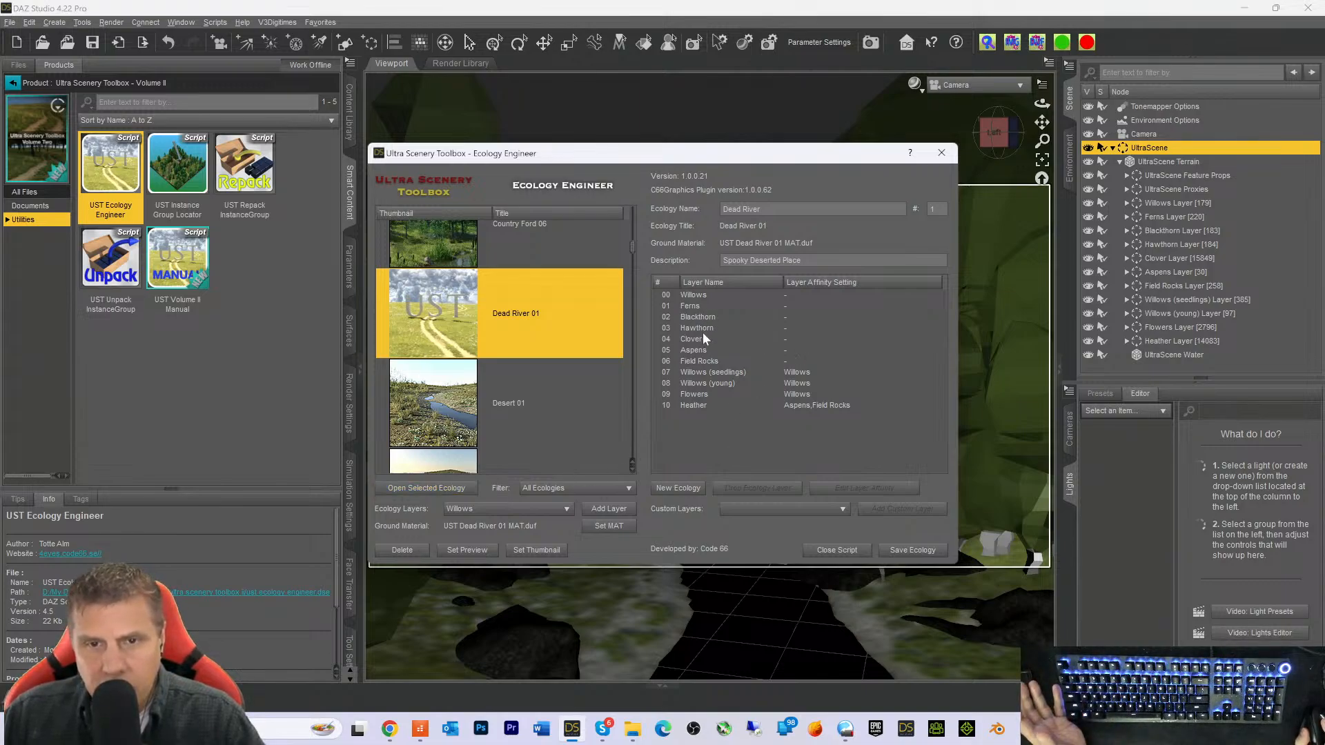
# Remove the Willows (young), Clover and Ferns layers from the Dead River 01 ecology
pyautogui.click(698, 384)
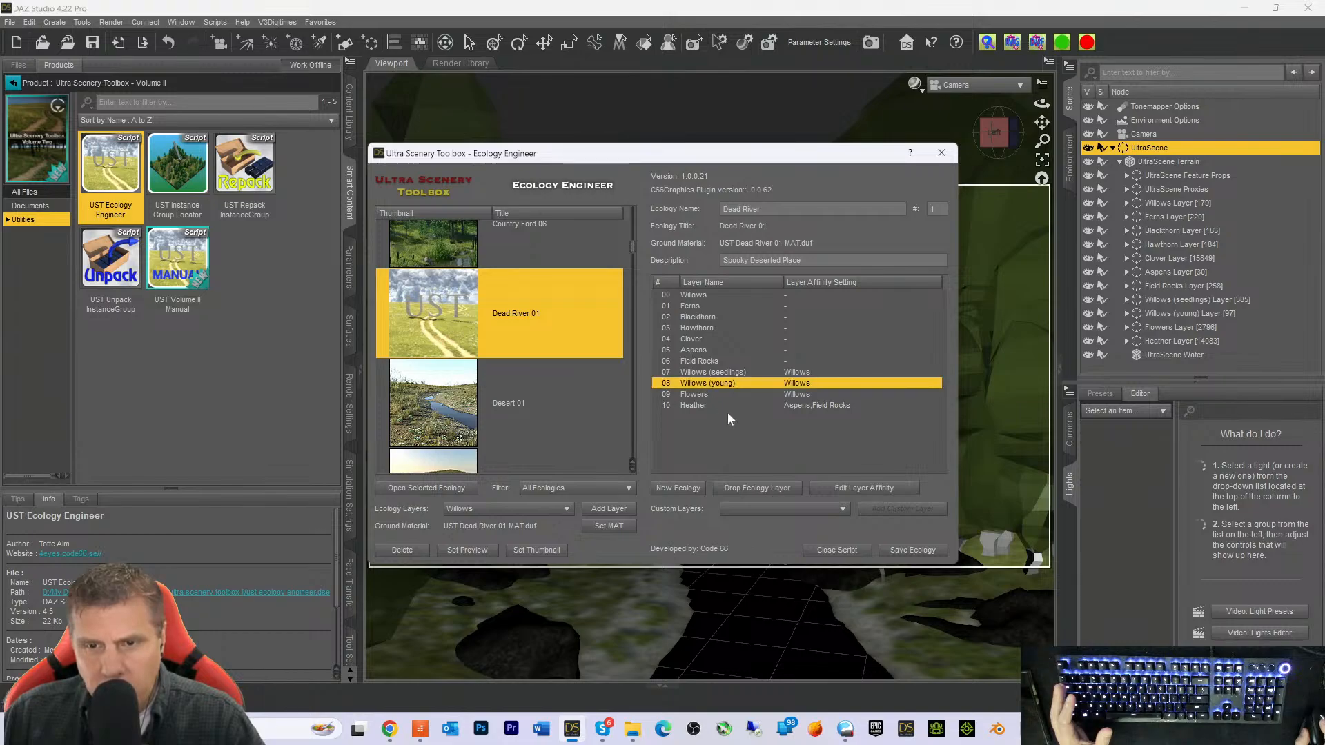
pyautogui.click(763, 489)
pyautogui.click(820, 427)
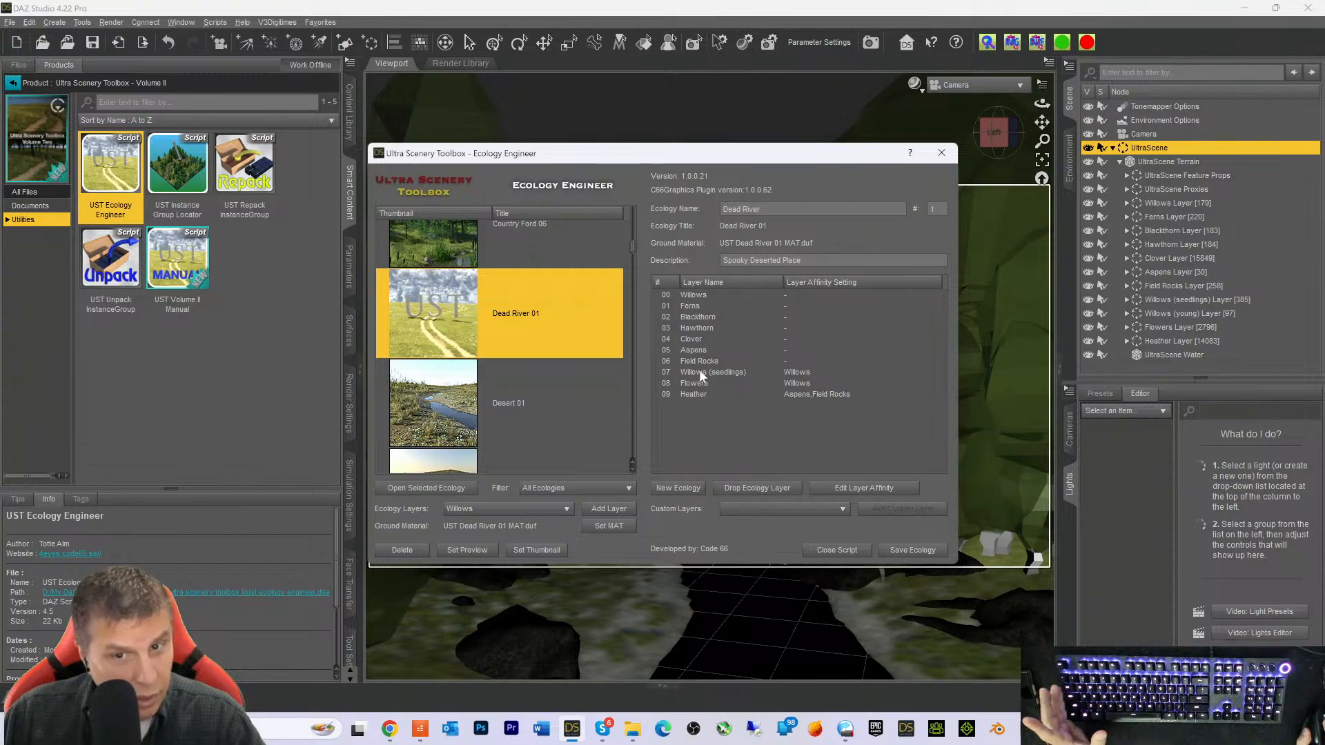
pyautogui.click(693, 340)
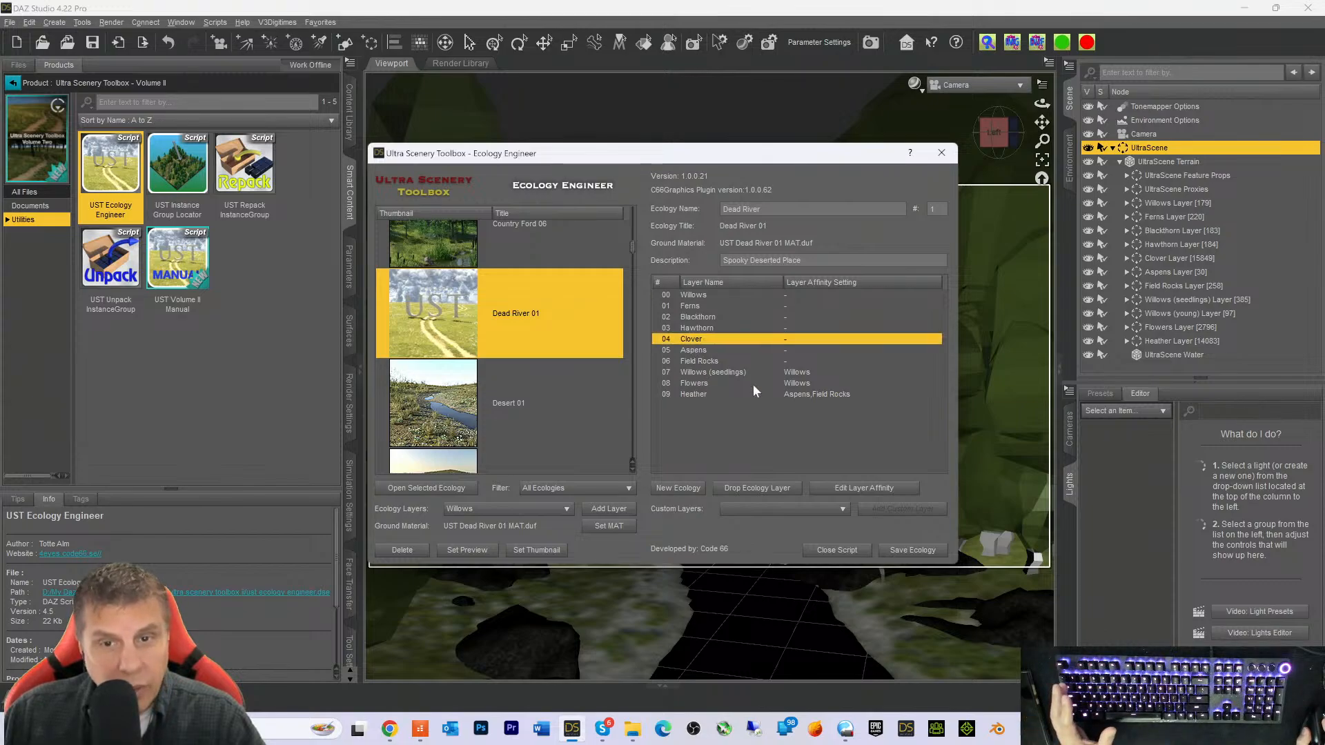
pyautogui.click(752, 490)
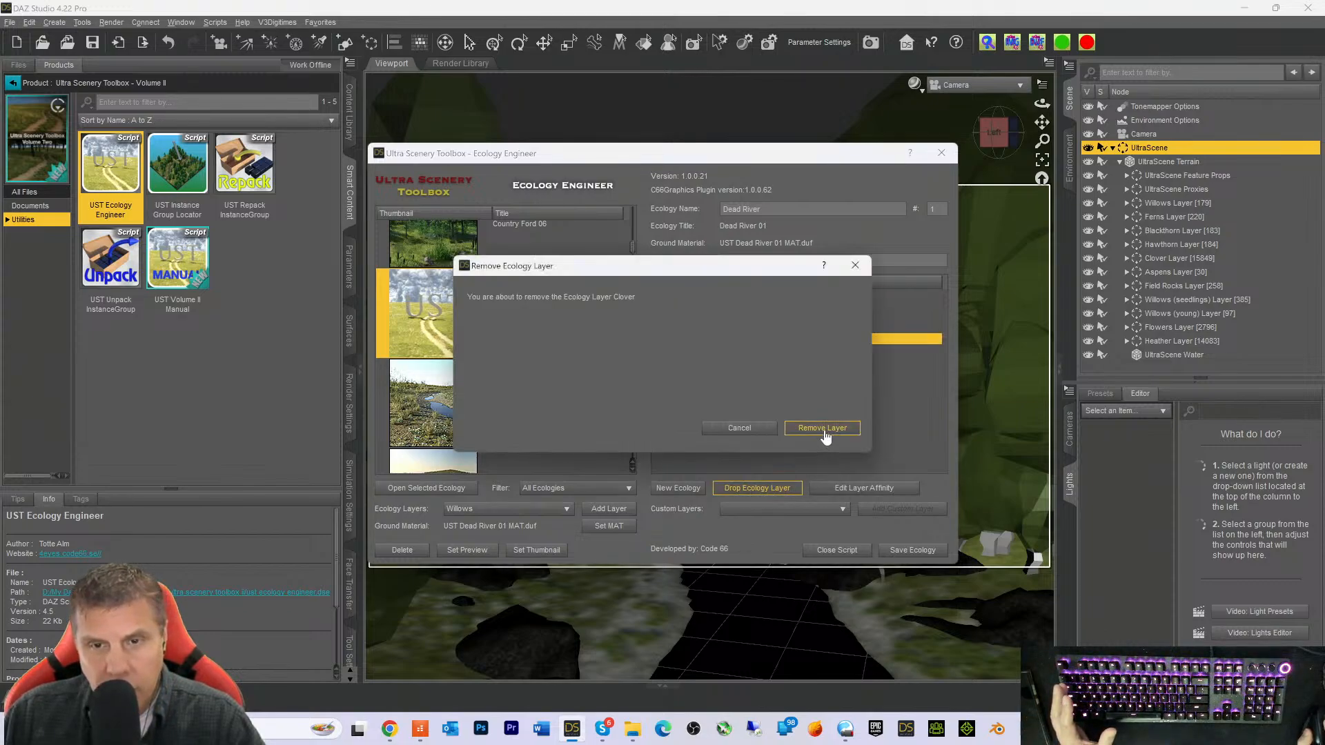
pyautogui.click(819, 429)
pyautogui.click(690, 341)
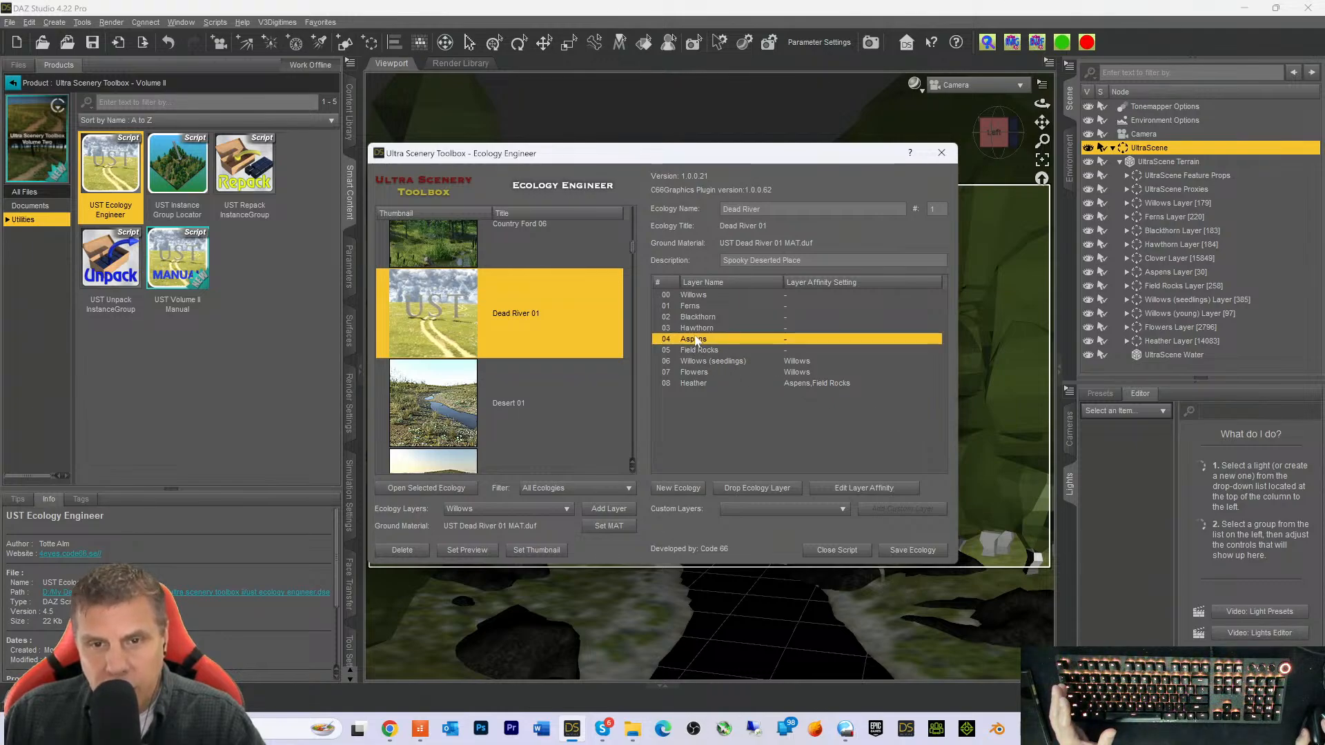
pyautogui.click(692, 306)
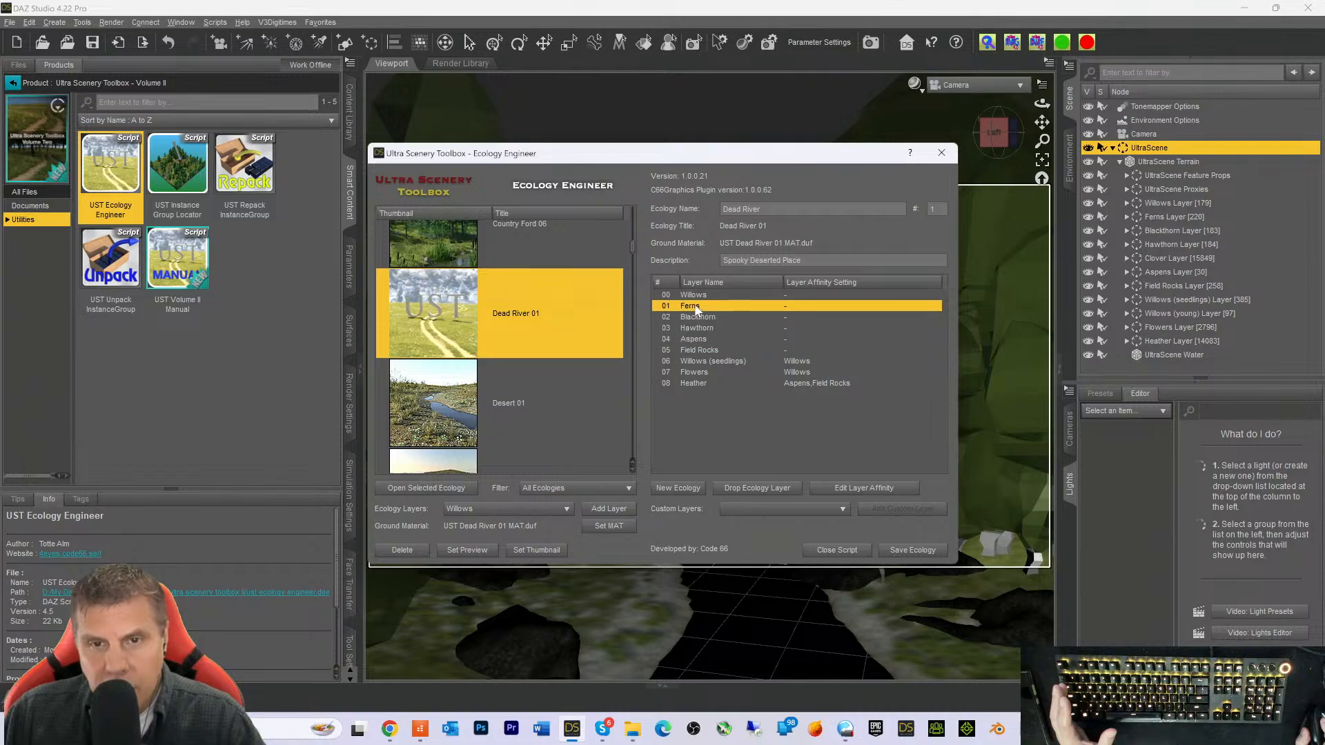
pyautogui.click(757, 488)
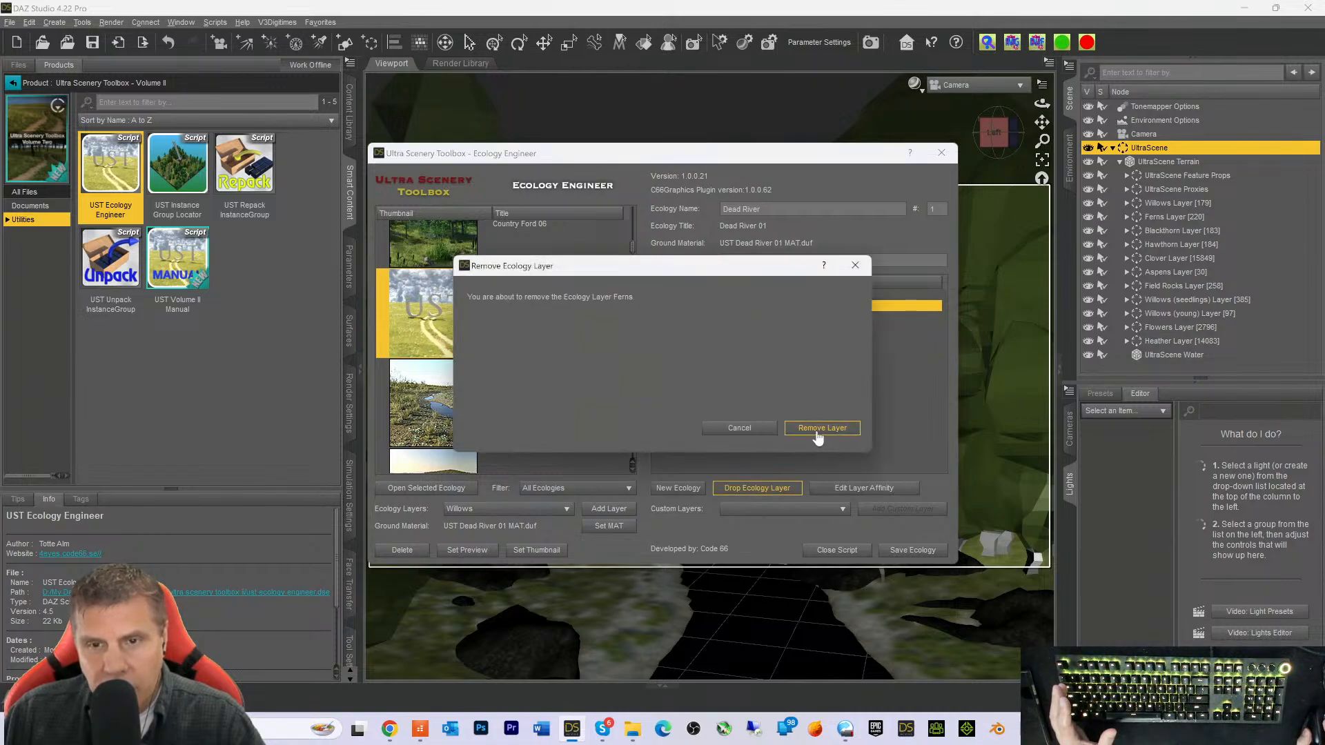
pyautogui.click(821, 428)
# Save the Dead River 01 ecology, replacing the existing folder, and exit Ecology Engineer
pyautogui.click(904, 550)
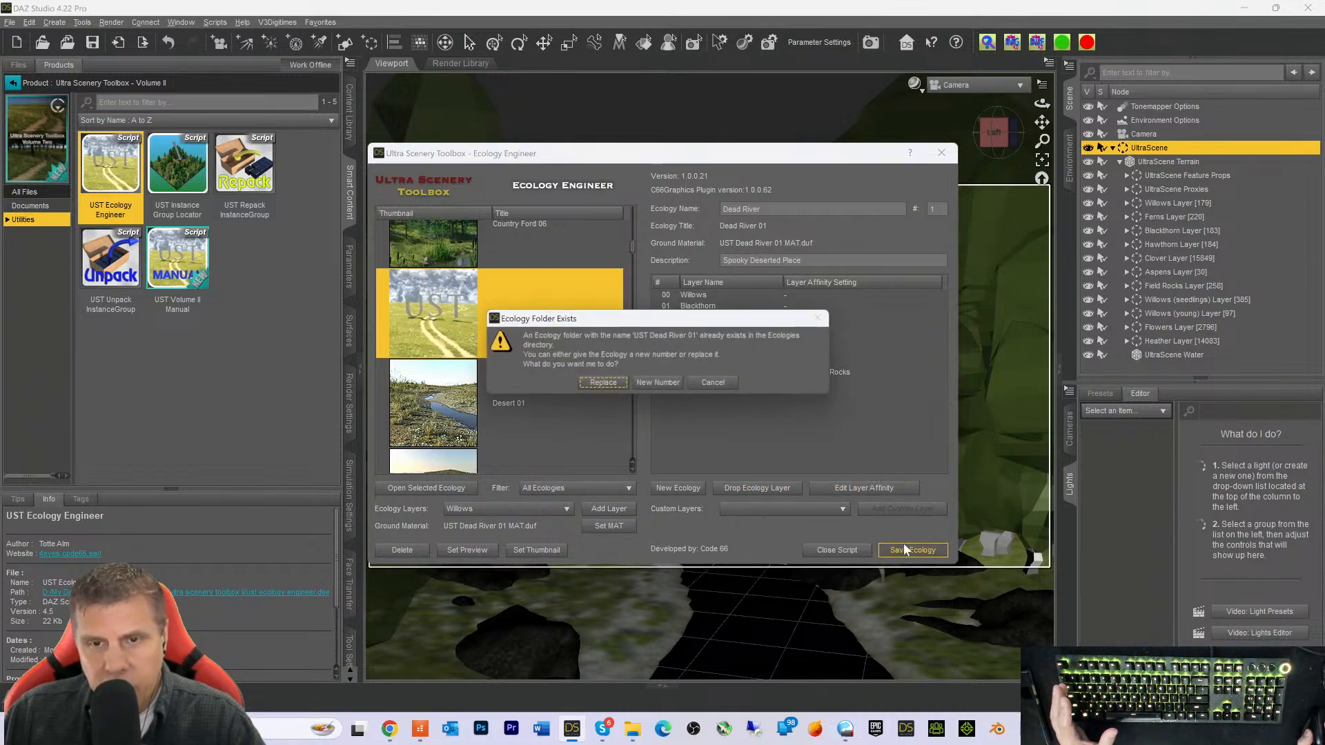
pyautogui.click(599, 383)
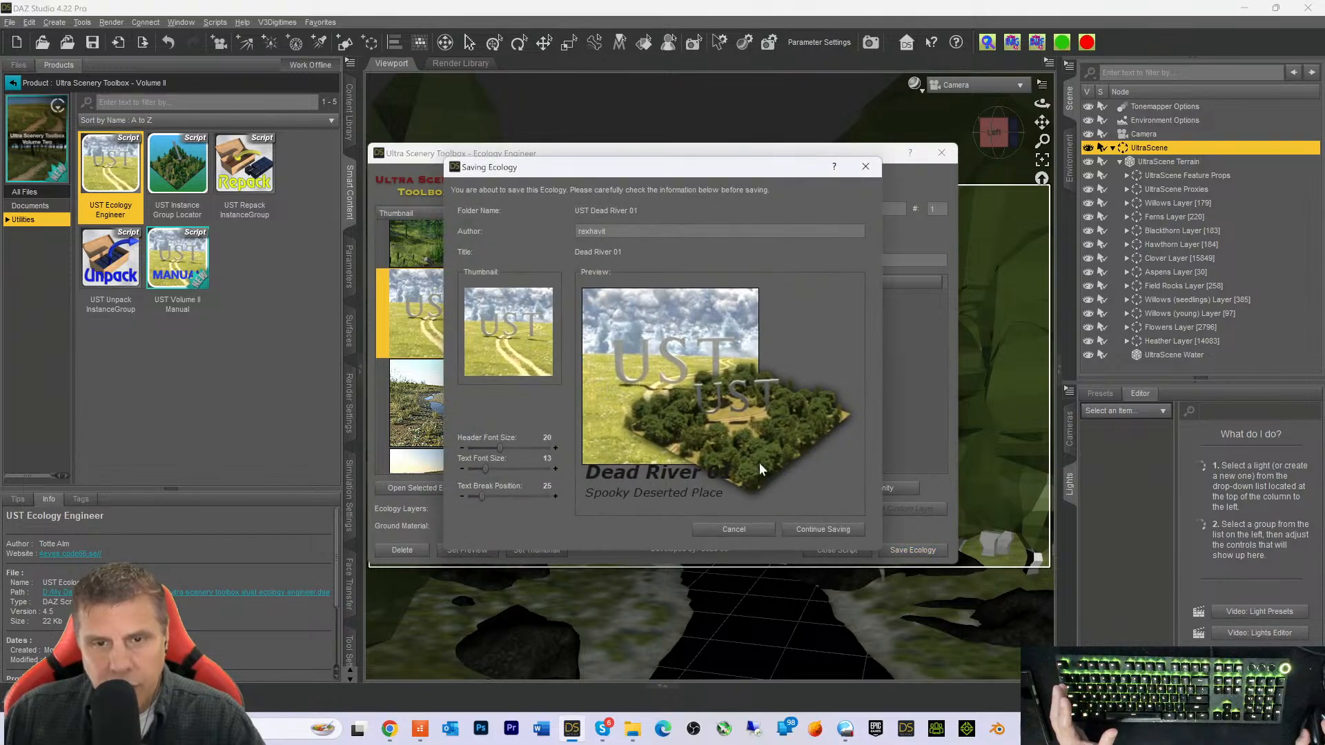
pyautogui.click(822, 530)
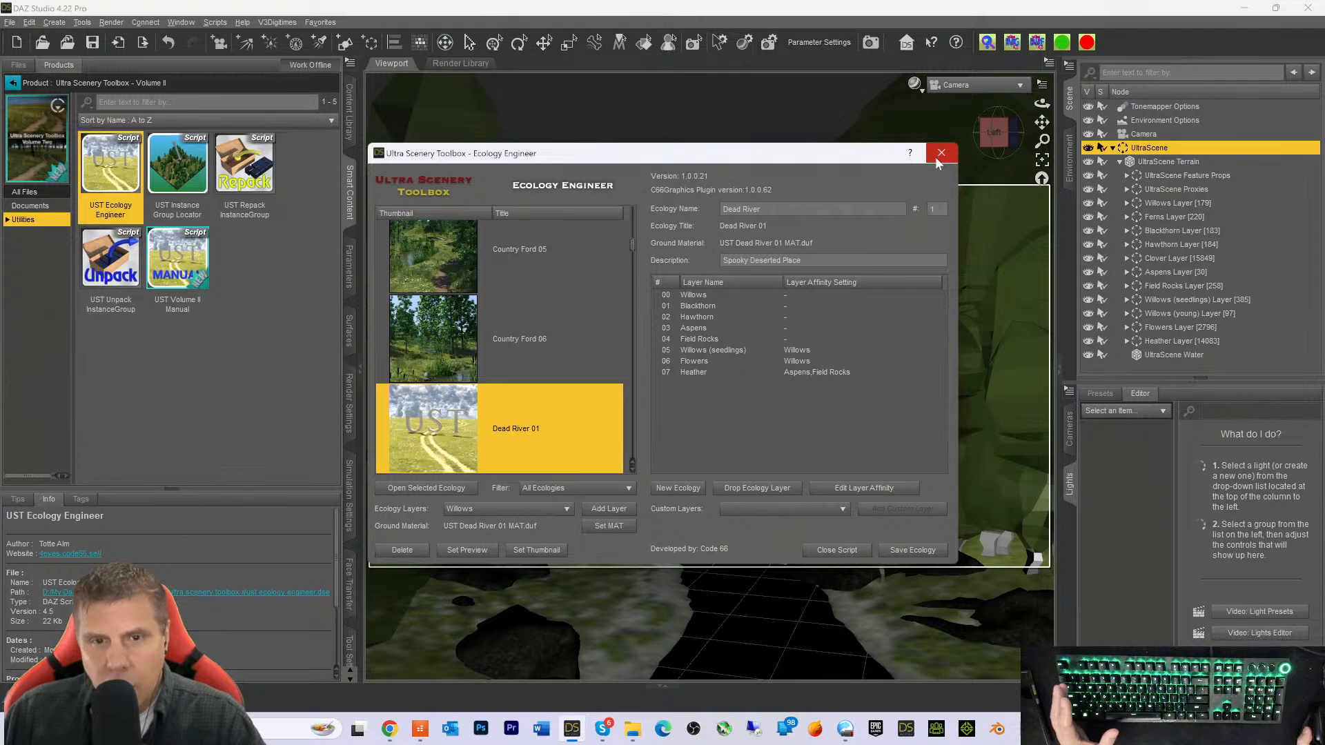
pyautogui.click(834, 553)
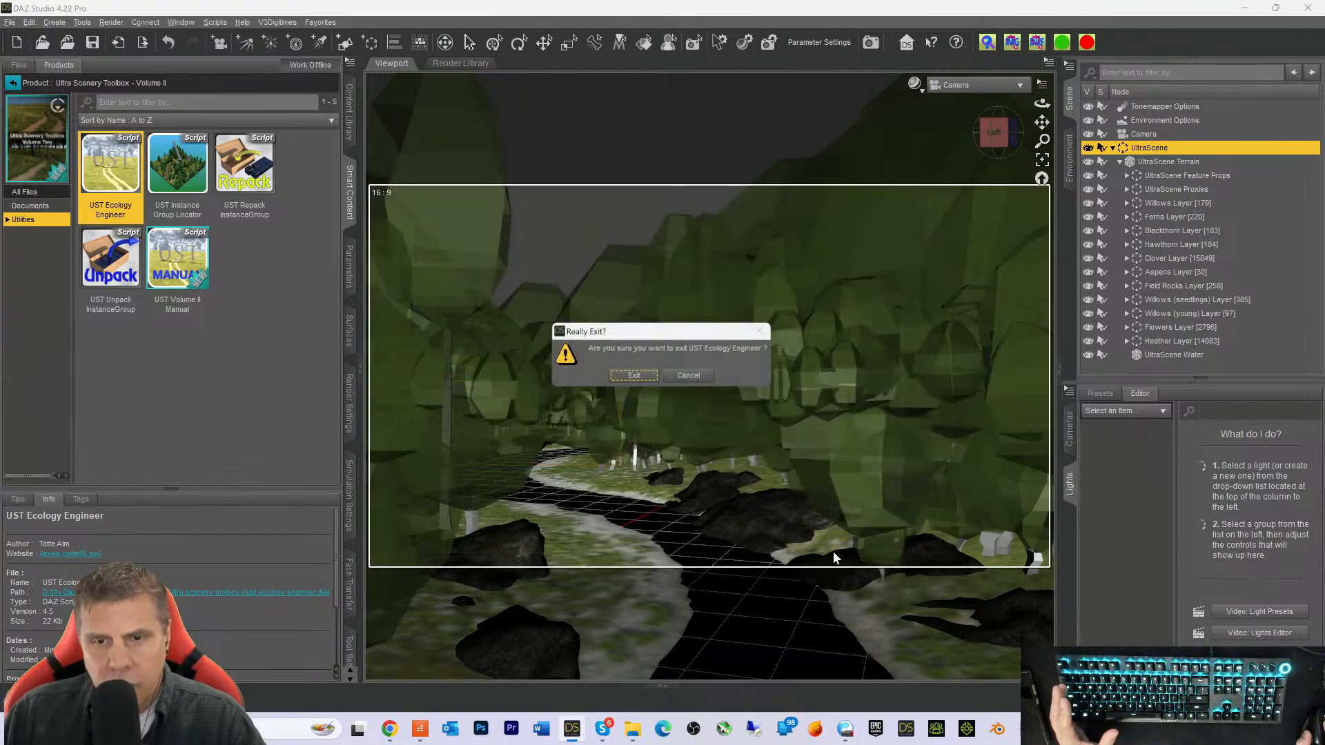
pyautogui.click(642, 376)
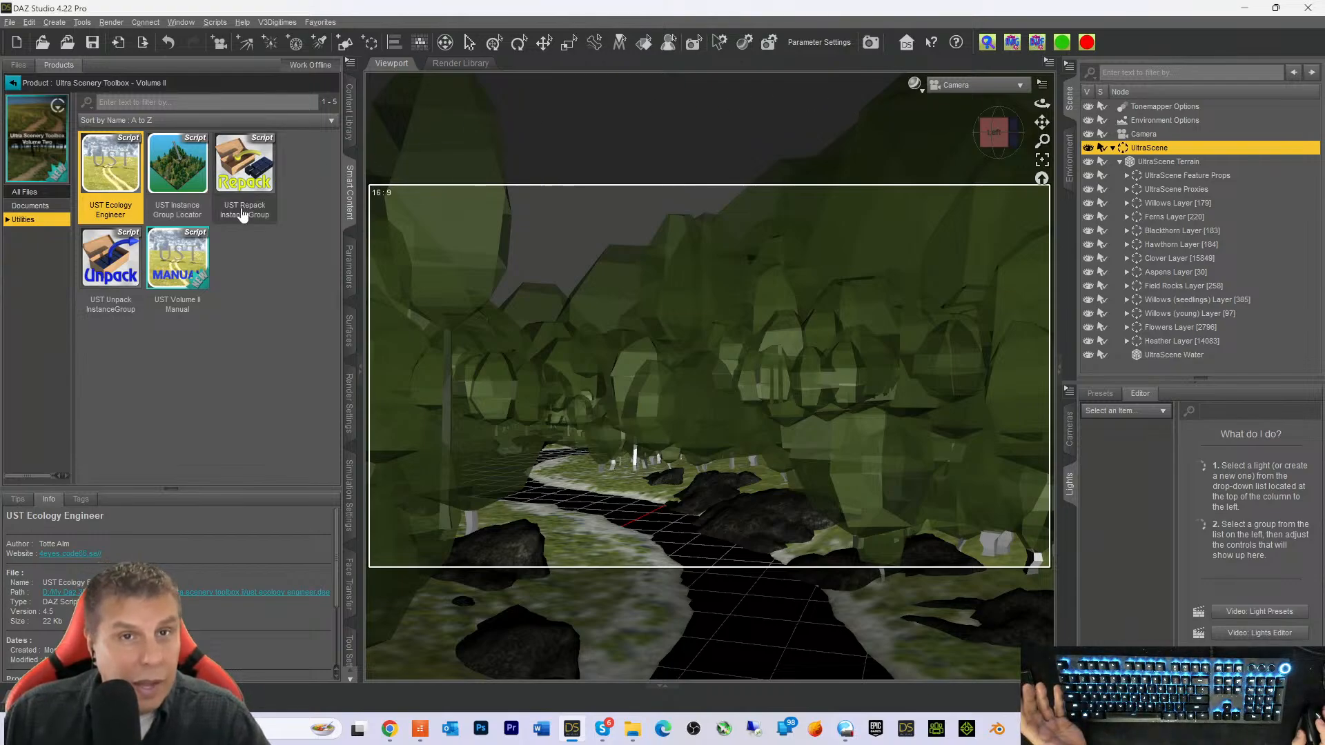
# Reopen UltraSceneCreator from the most used favorite scripts and rebuild the scene with the reduced Dead River ecology
pyautogui.moveTo(242, 226)
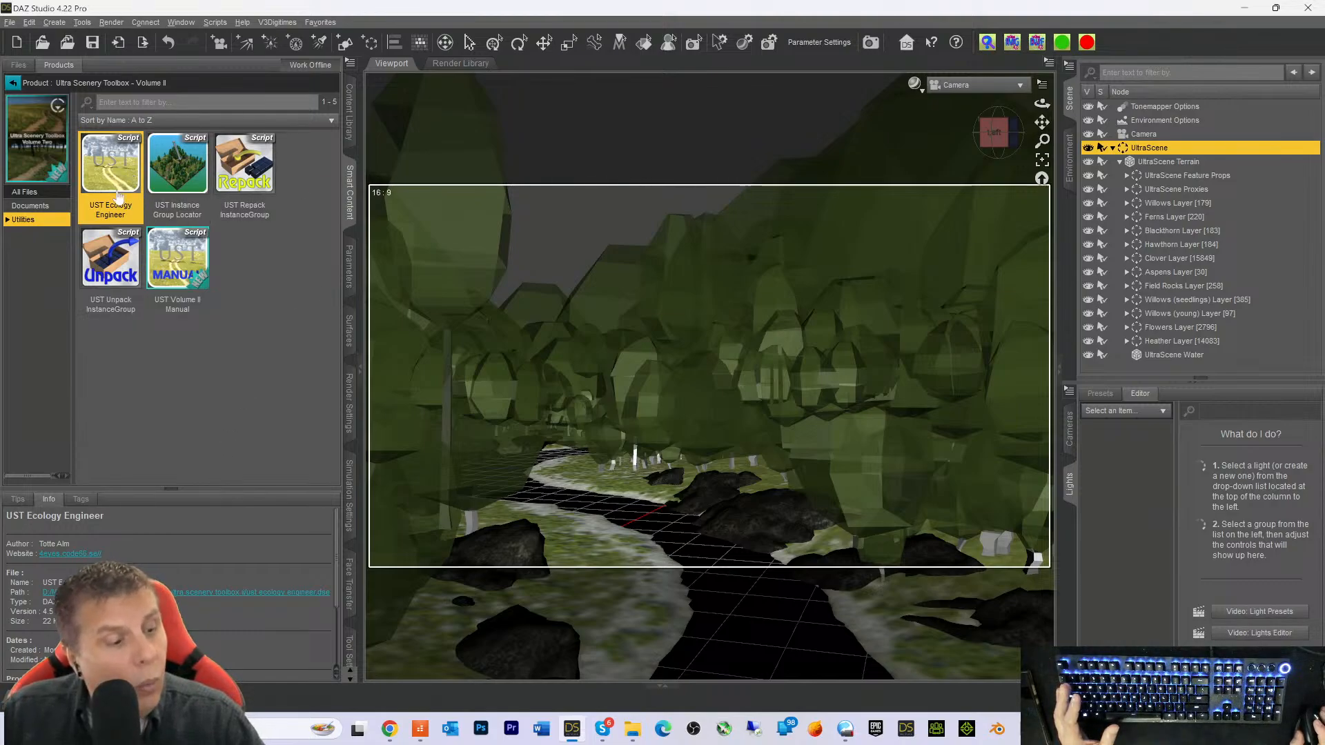
pyautogui.moveTo(118, 197)
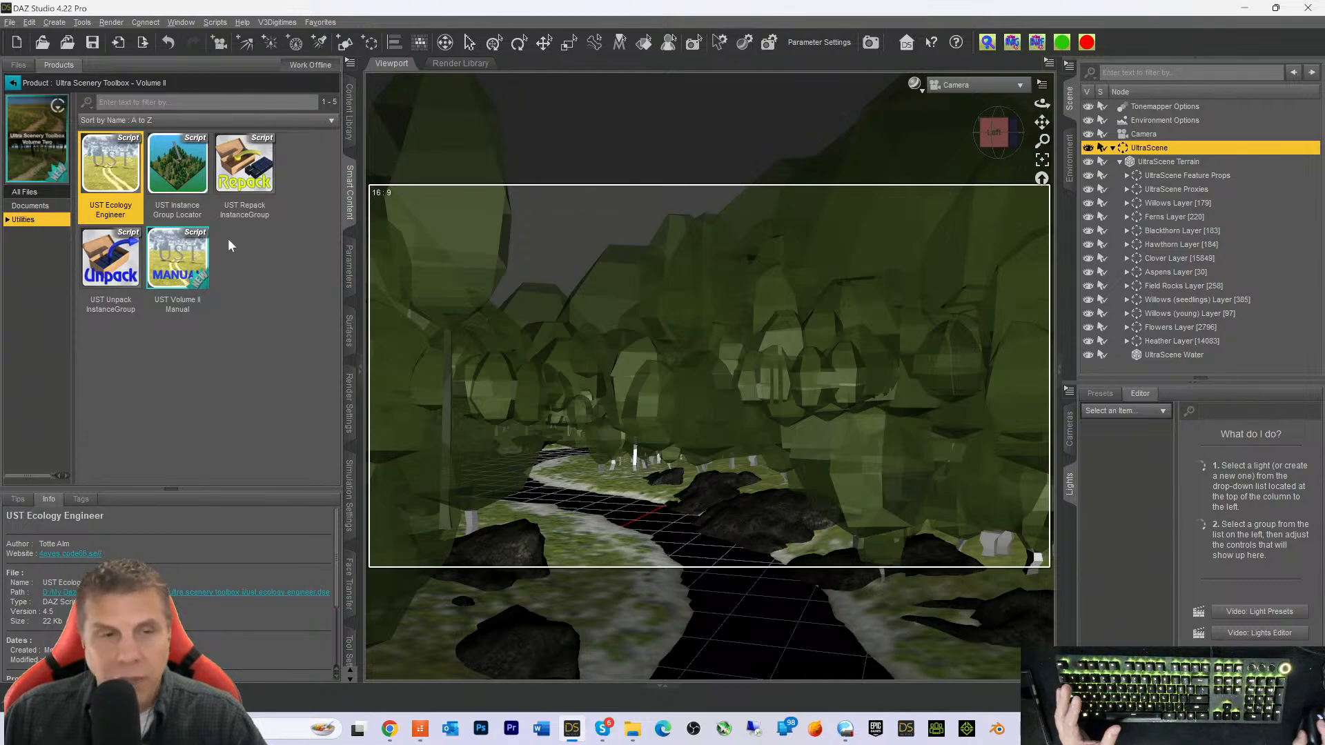
pyautogui.click(321, 22)
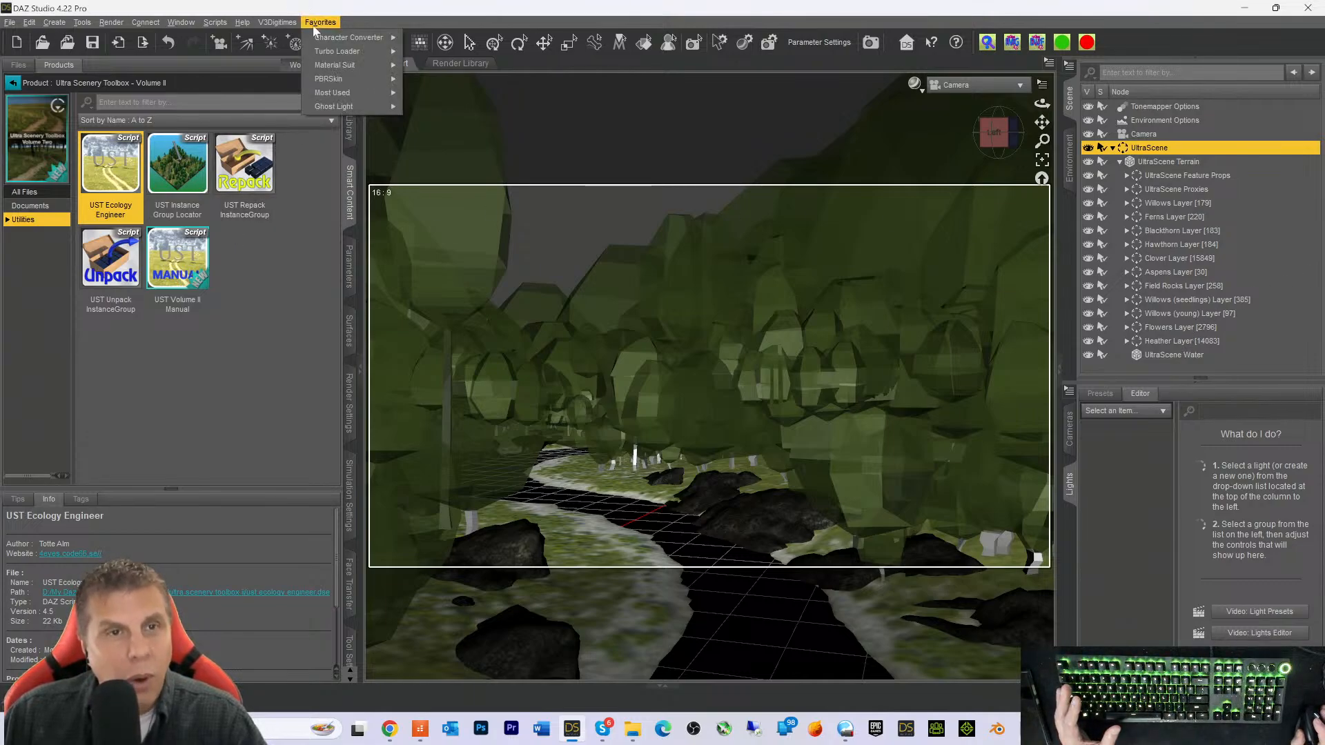
pyautogui.moveTo(339, 93)
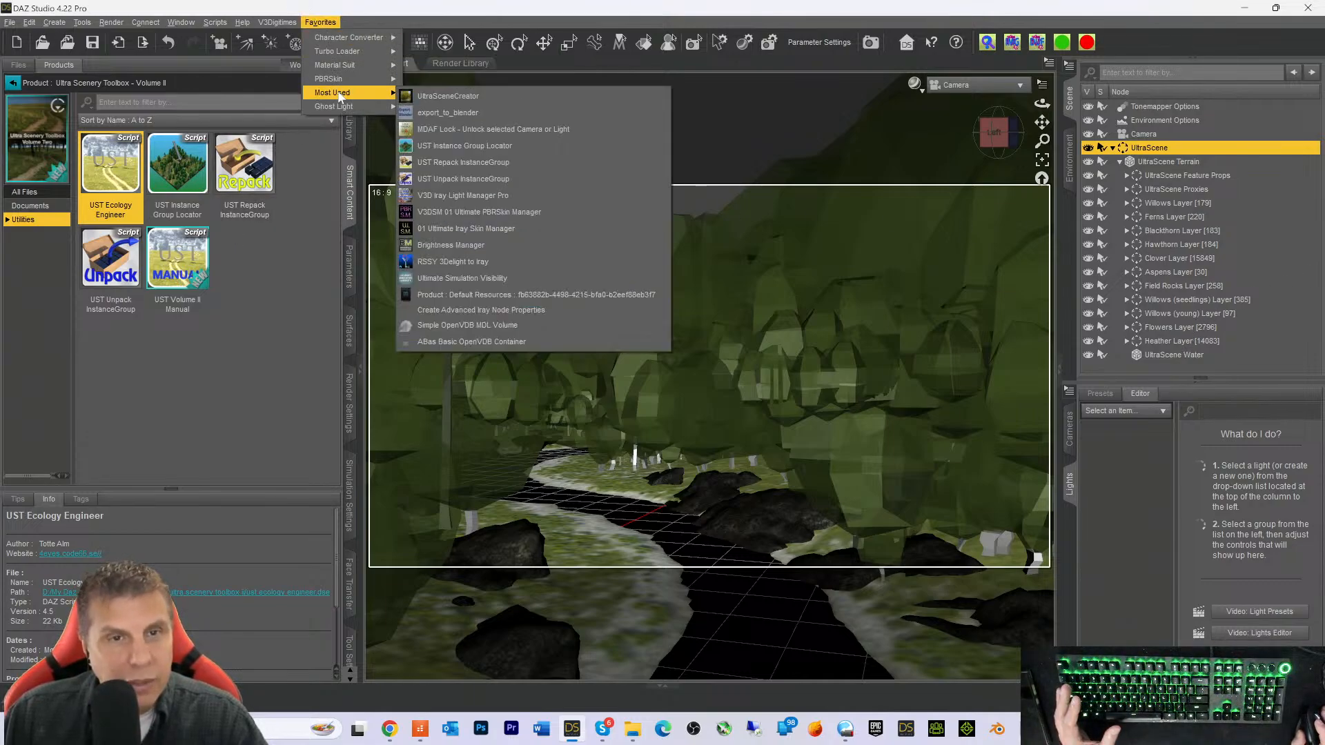
pyautogui.click(447, 96)
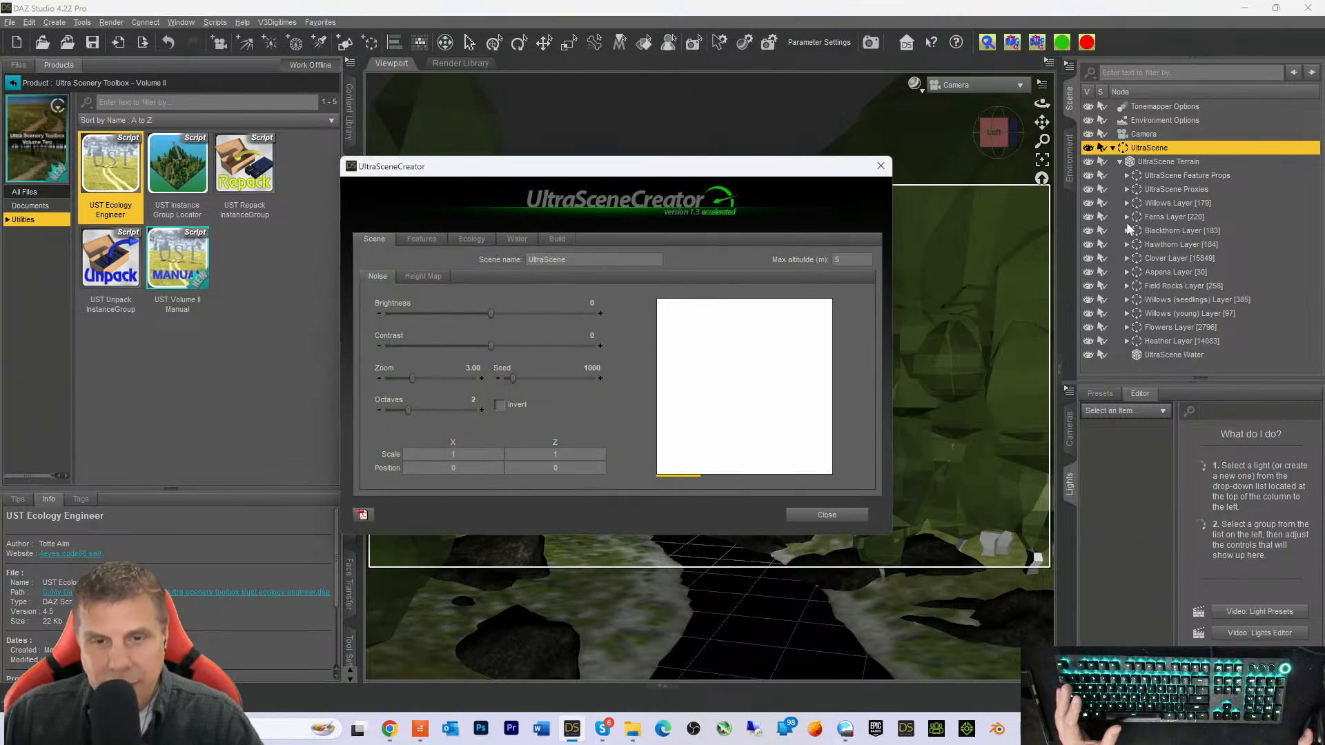
pyautogui.click(556, 240)
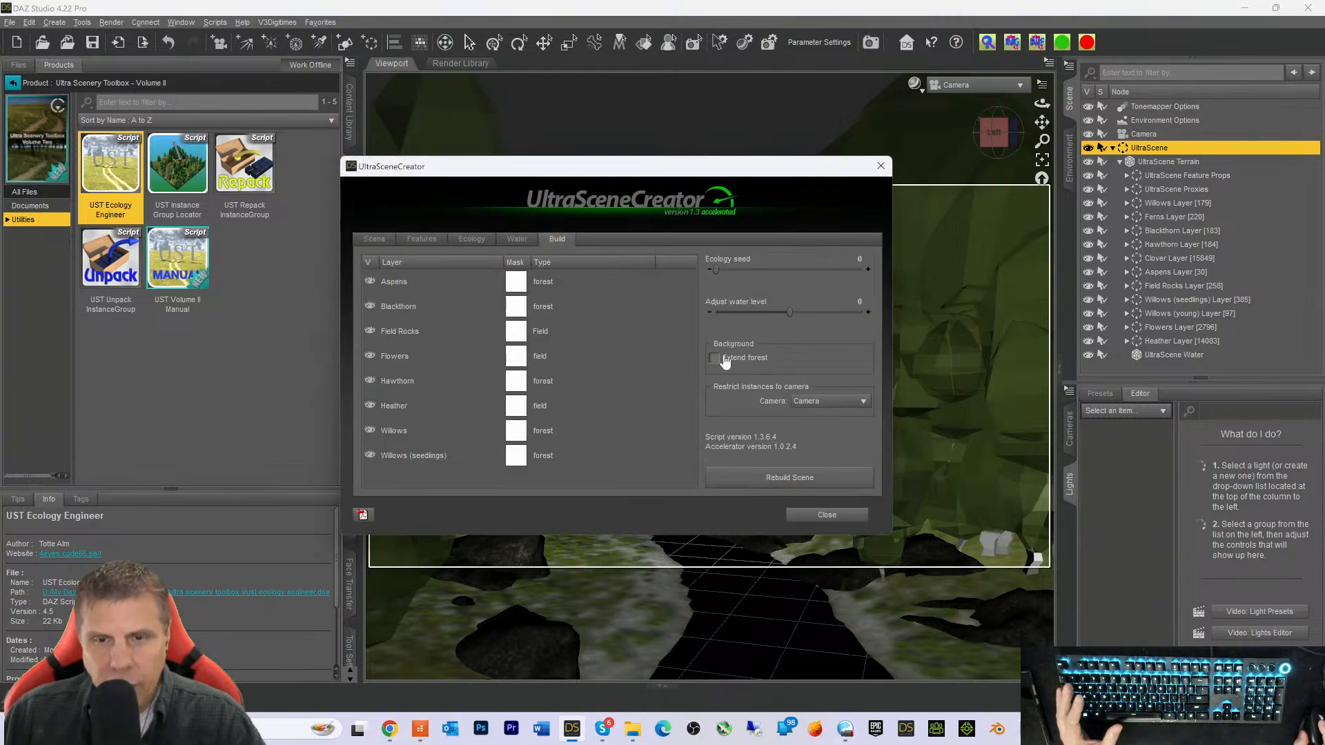
pyautogui.click(777, 477)
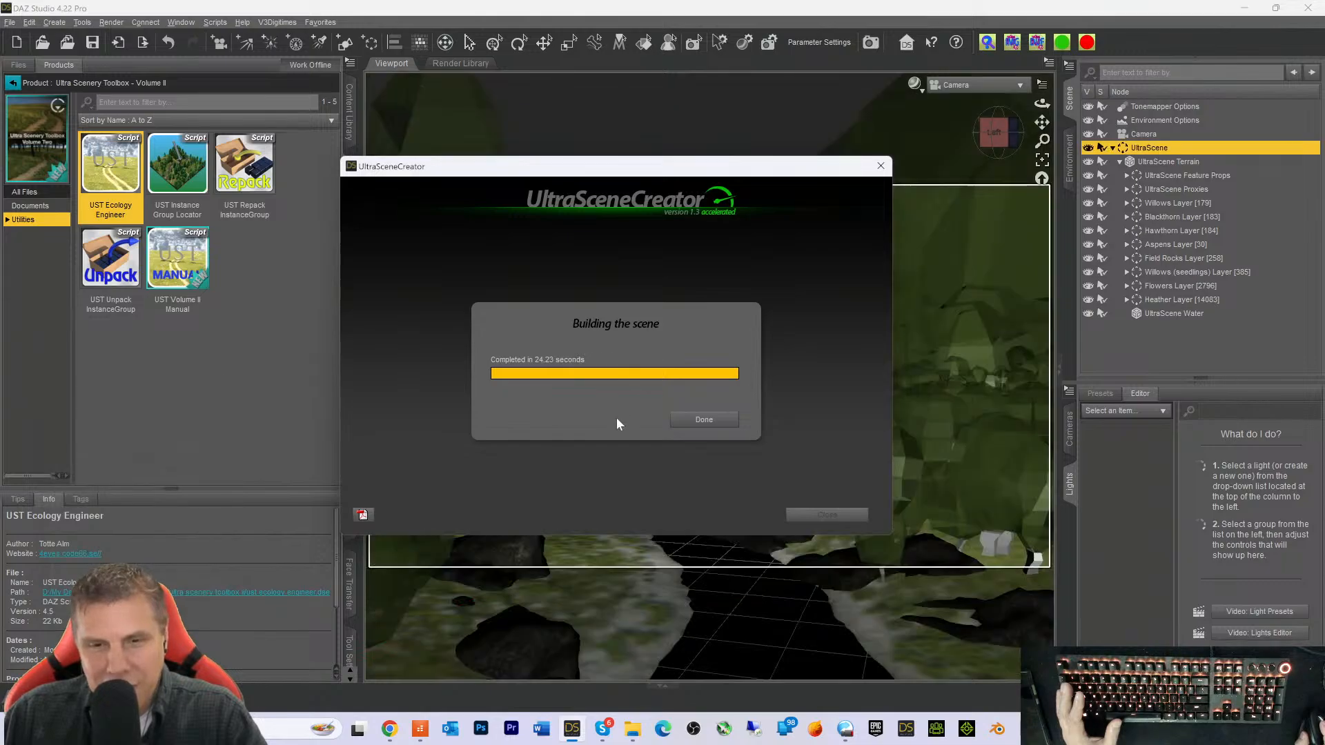
# Finish the completed scene build and close UltraSceneCreator
pyautogui.click(703, 420)
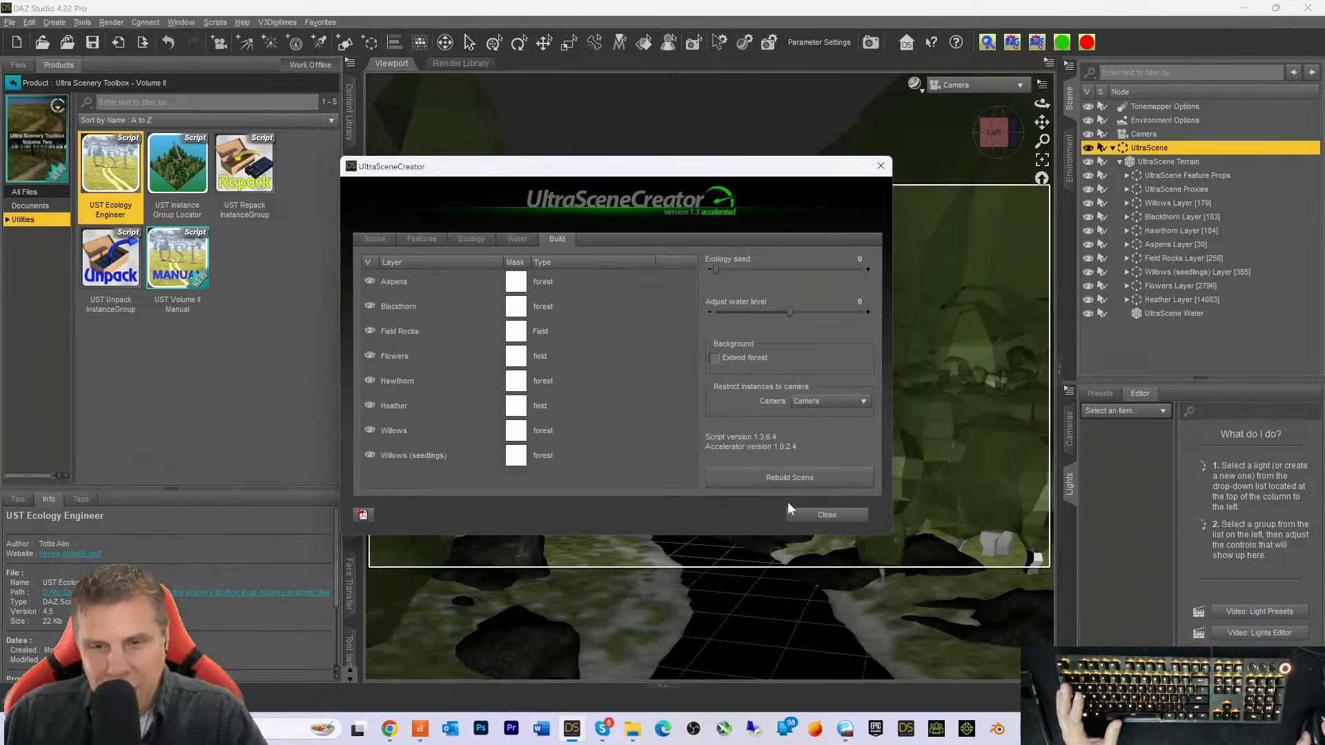
pyautogui.click(821, 516)
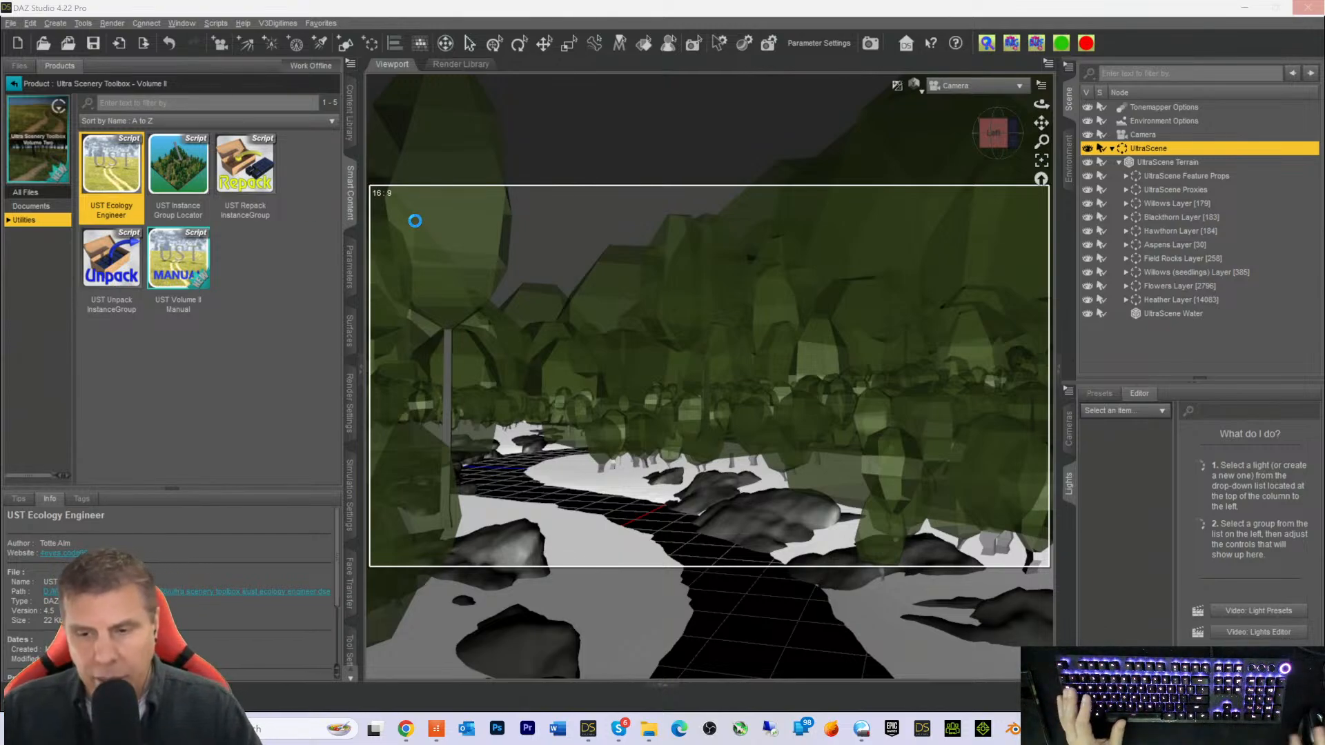
# Check the GPU load and memory usage in Task Manager
pyautogui.hotkey('ctrl', 'shift', 'Escape')
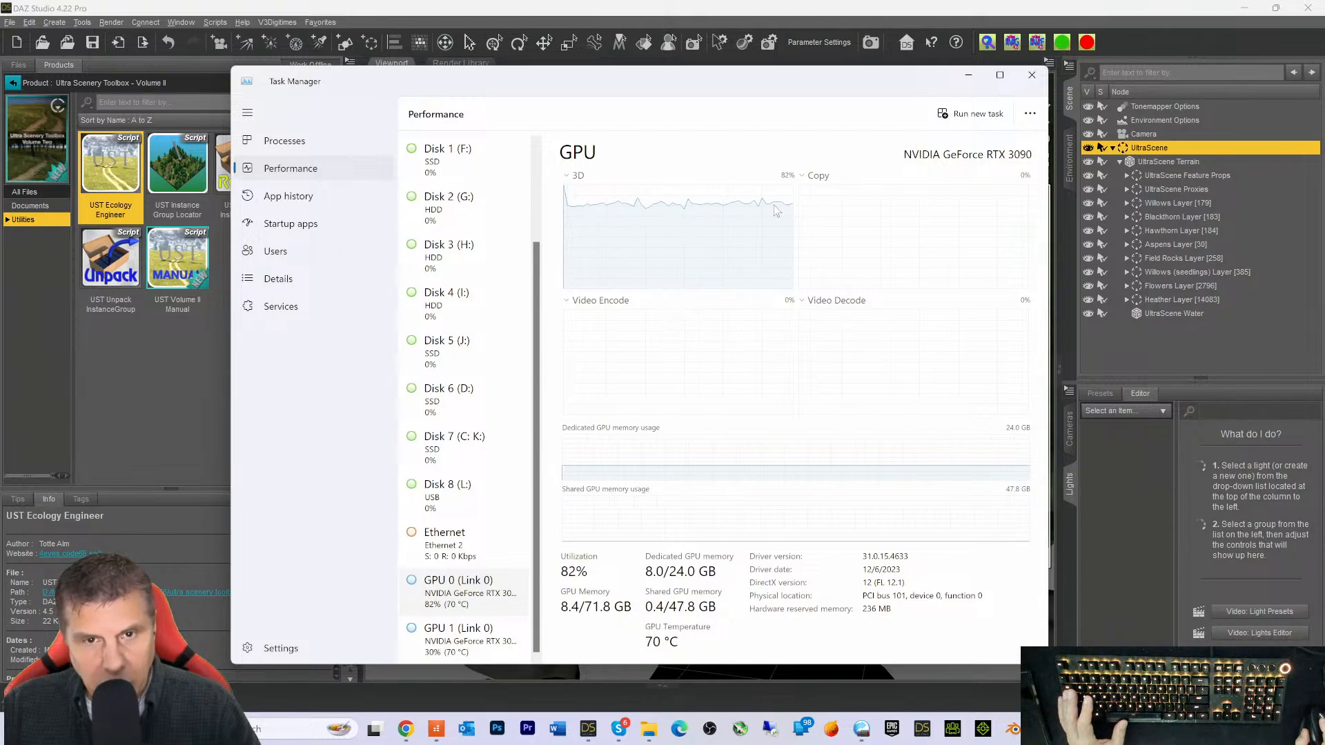
pyautogui.click(968, 75)
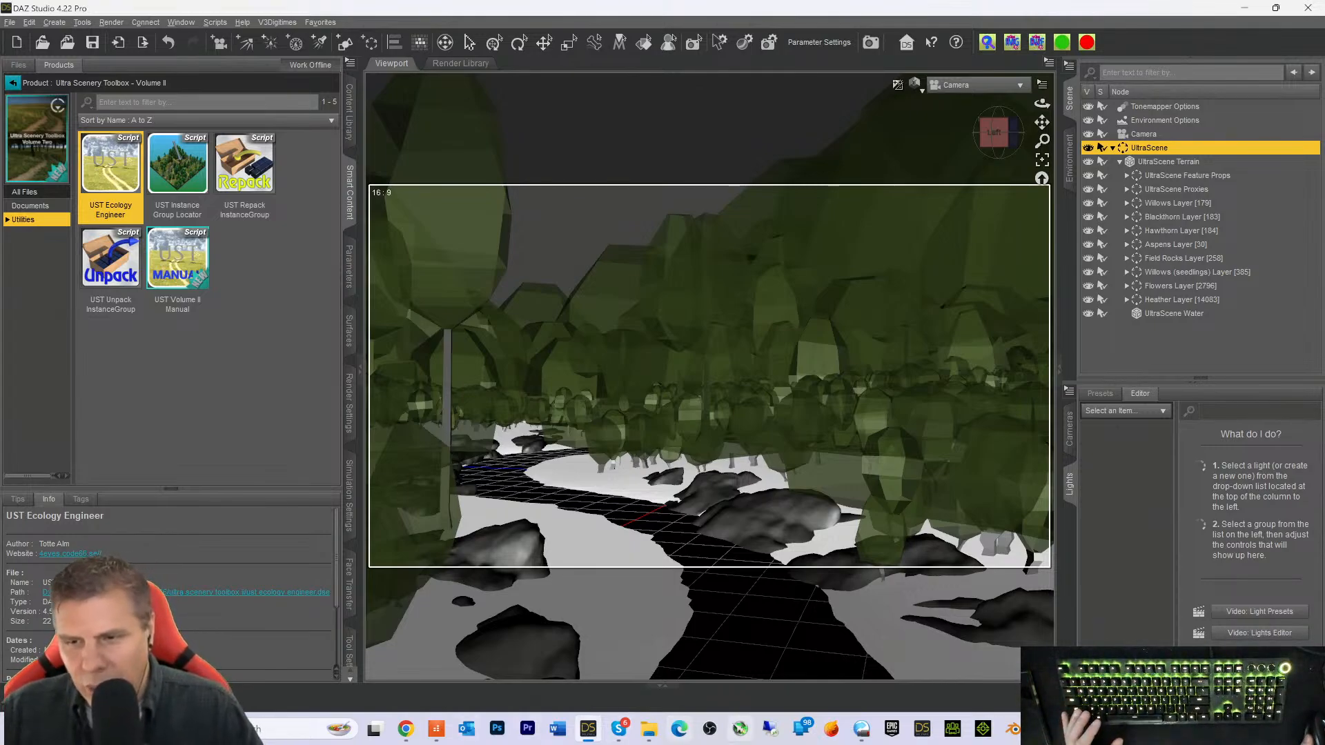
# Switch to Task Manager and end the unresponsive Daz Studio Application process
pyautogui.hotkey('ctrl', 'shift', 'Escape')
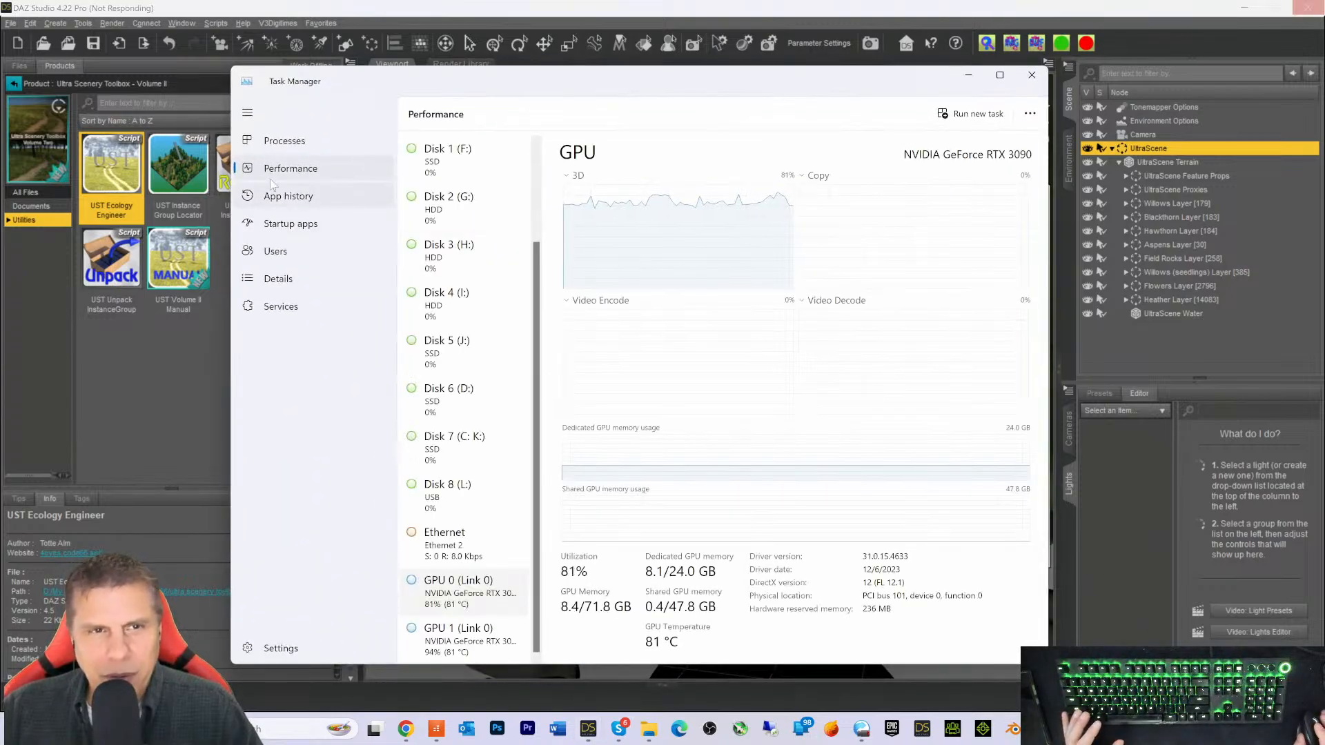
pyautogui.click(324, 143)
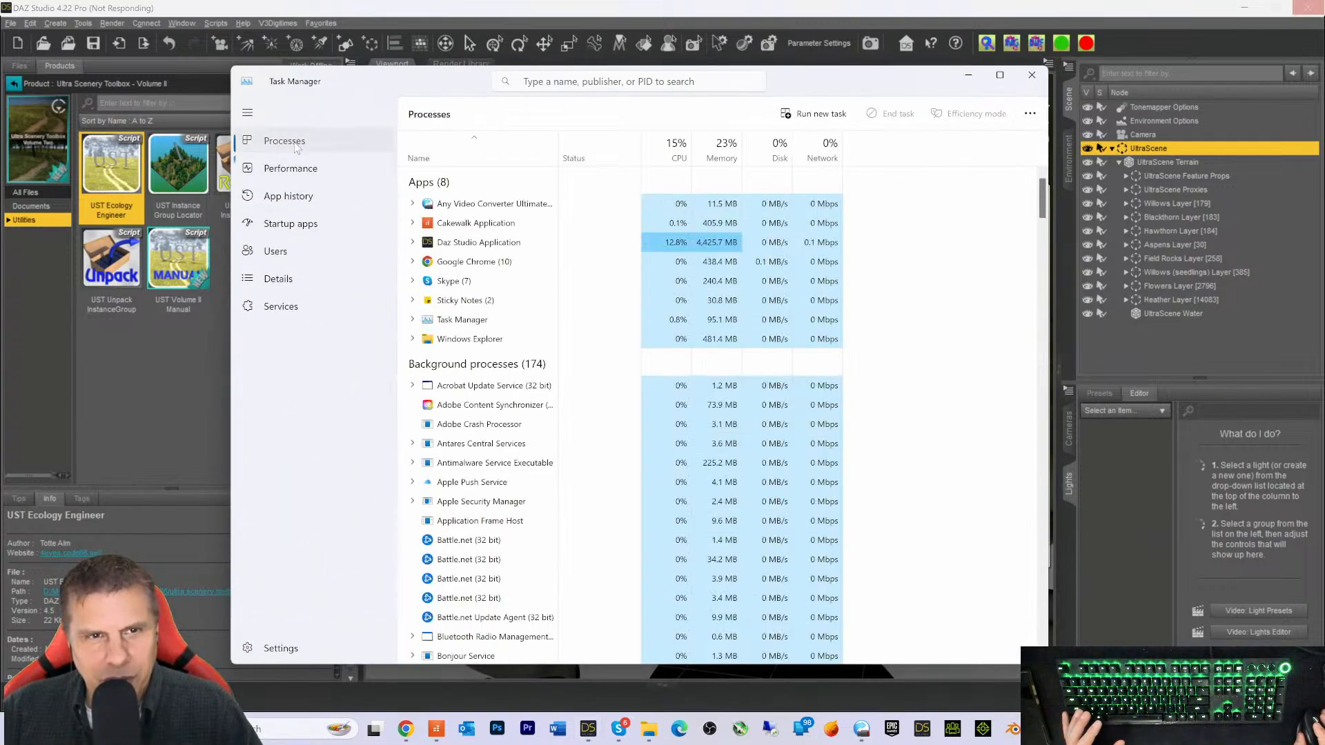
pyautogui.click(483, 244)
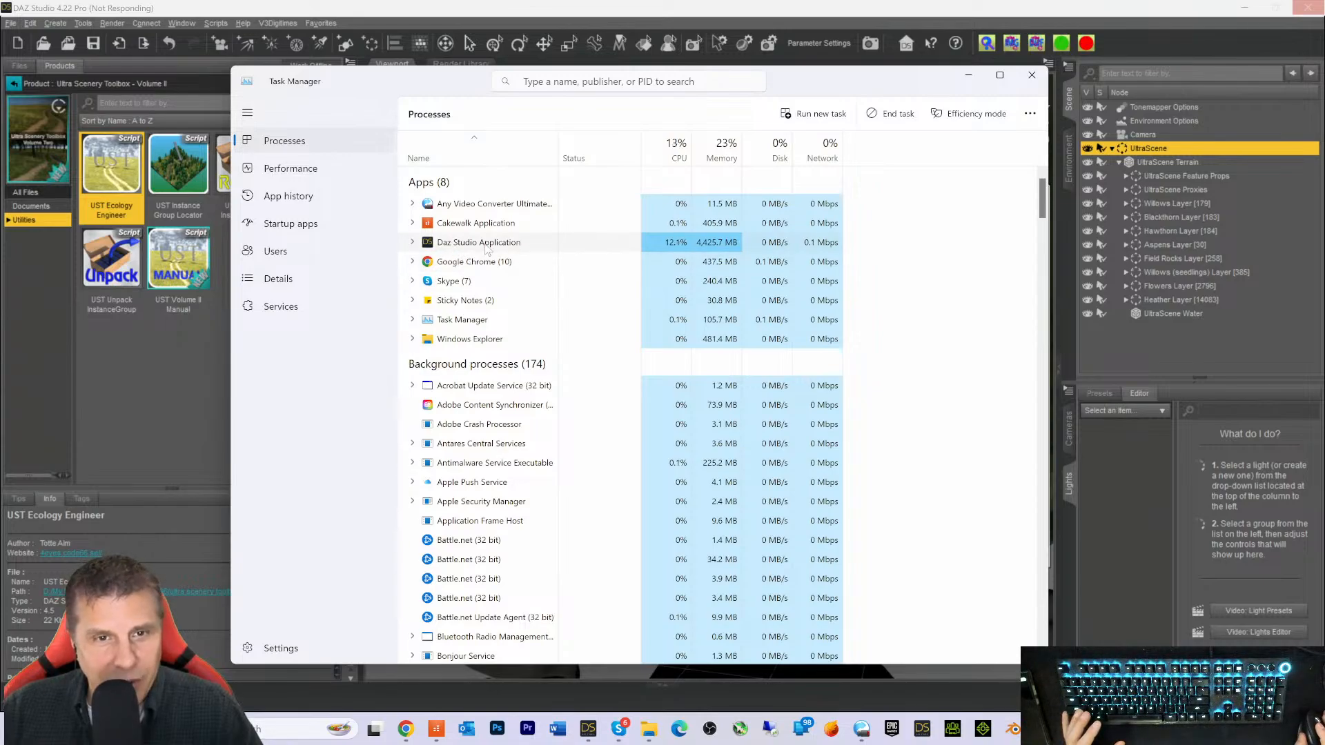
pyautogui.rightClick(486, 248)
pyautogui.click(503, 269)
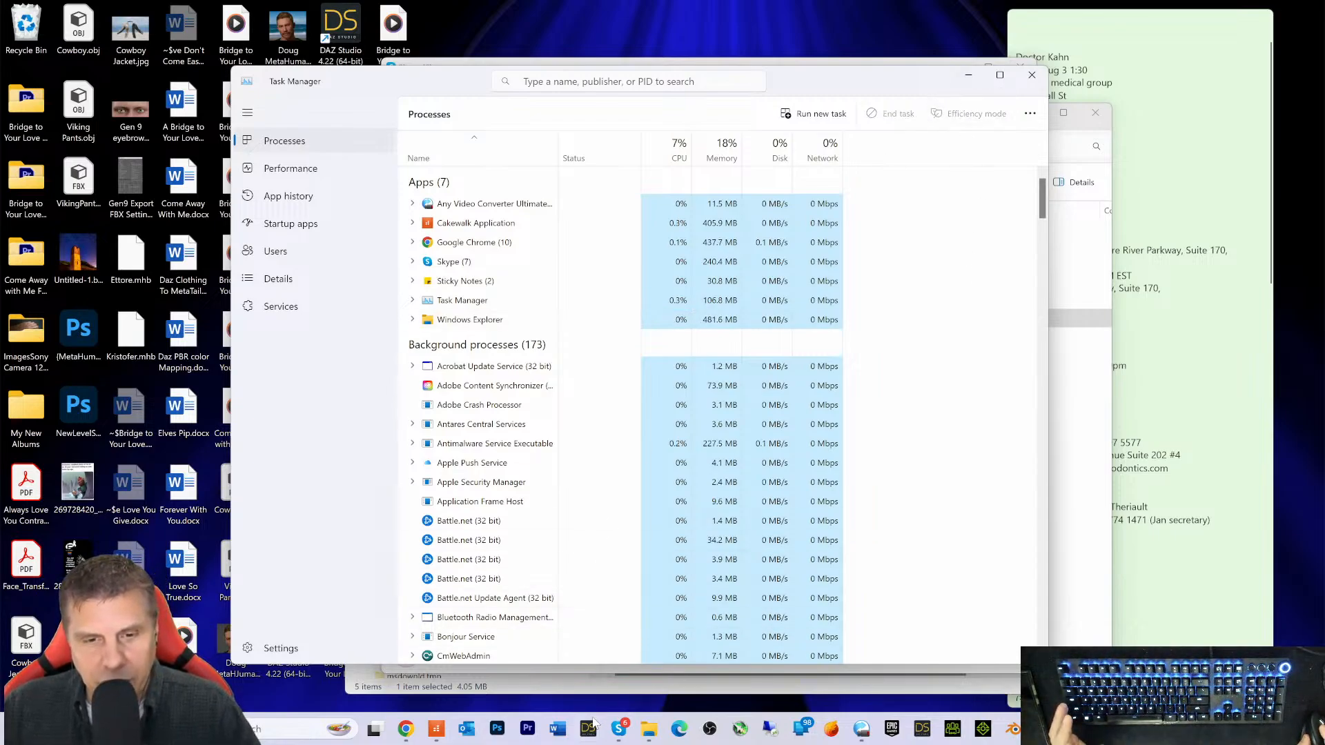
# Relaunch DAZ Studio 4.22 and bring its window in front of Task Manager
pyautogui.click(968, 76)
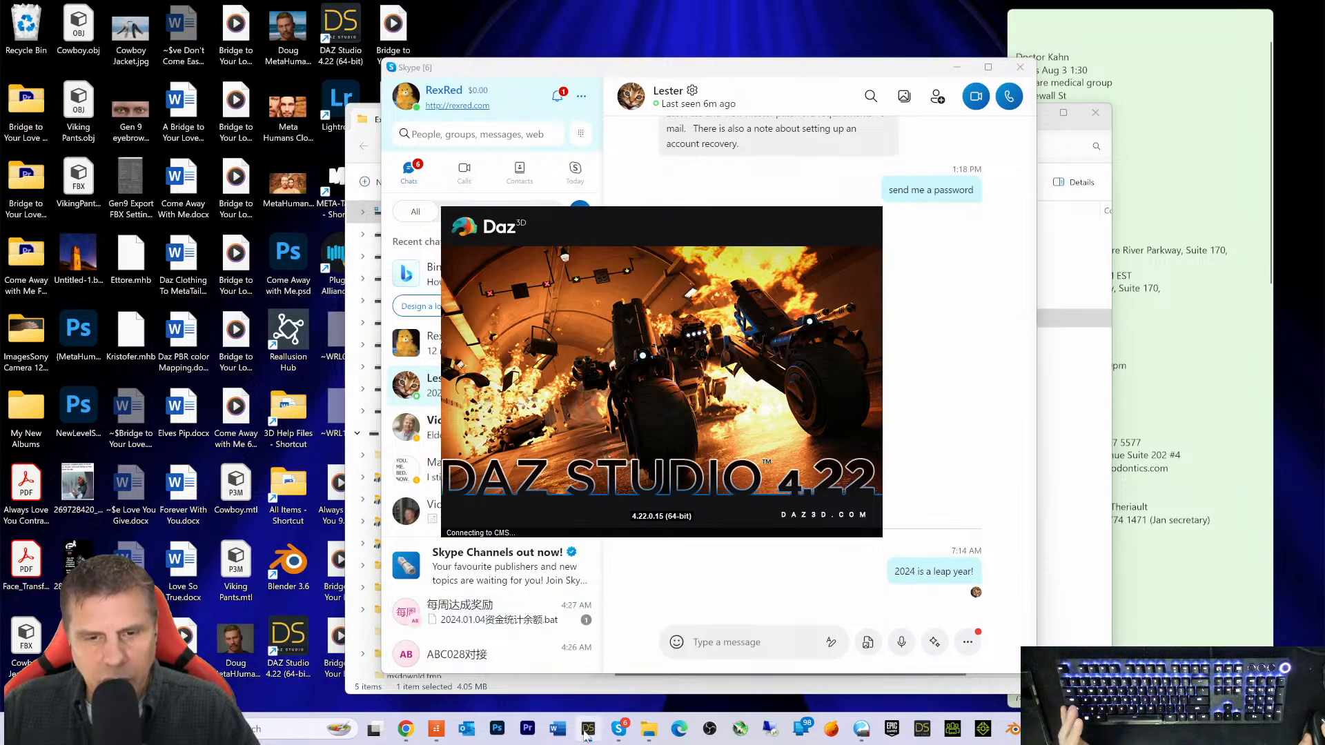
pyautogui.click(435, 733)
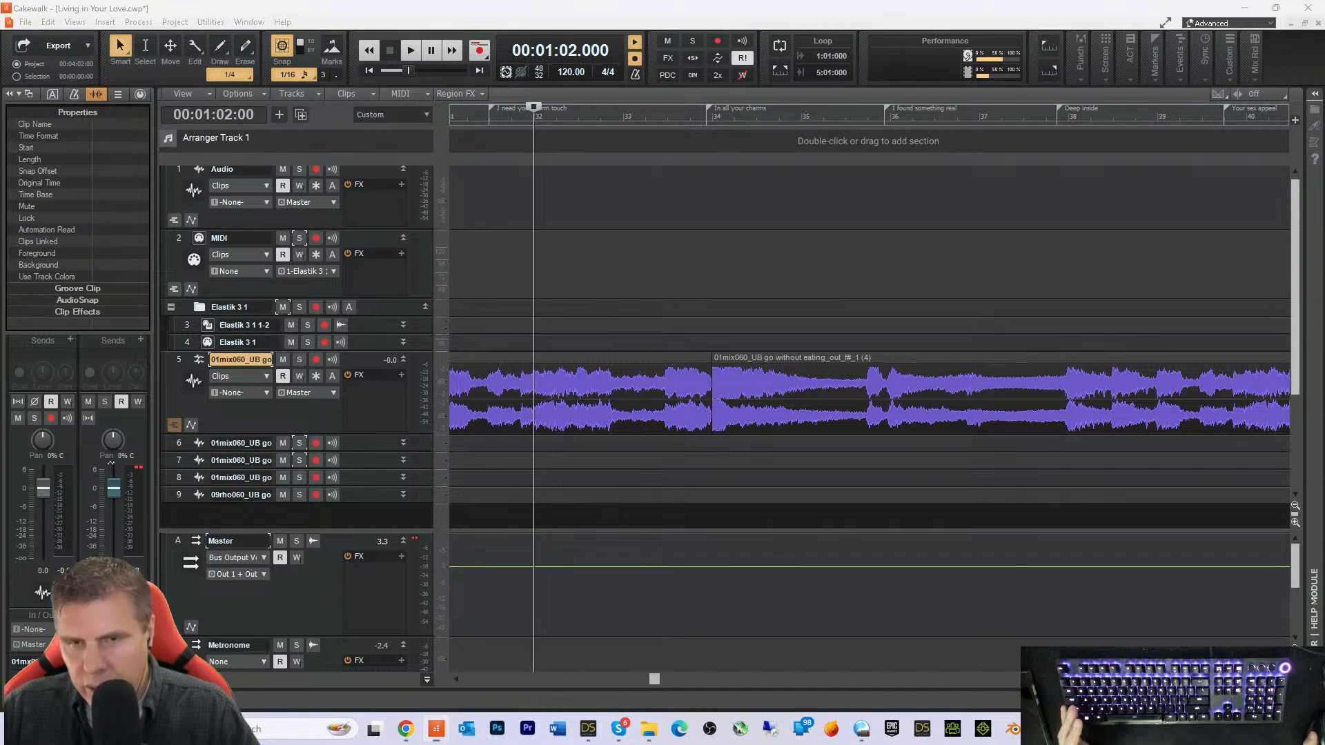
pyautogui.hotkey('ctrl', 'shift', 'Escape')
pyautogui.click(1244, 9)
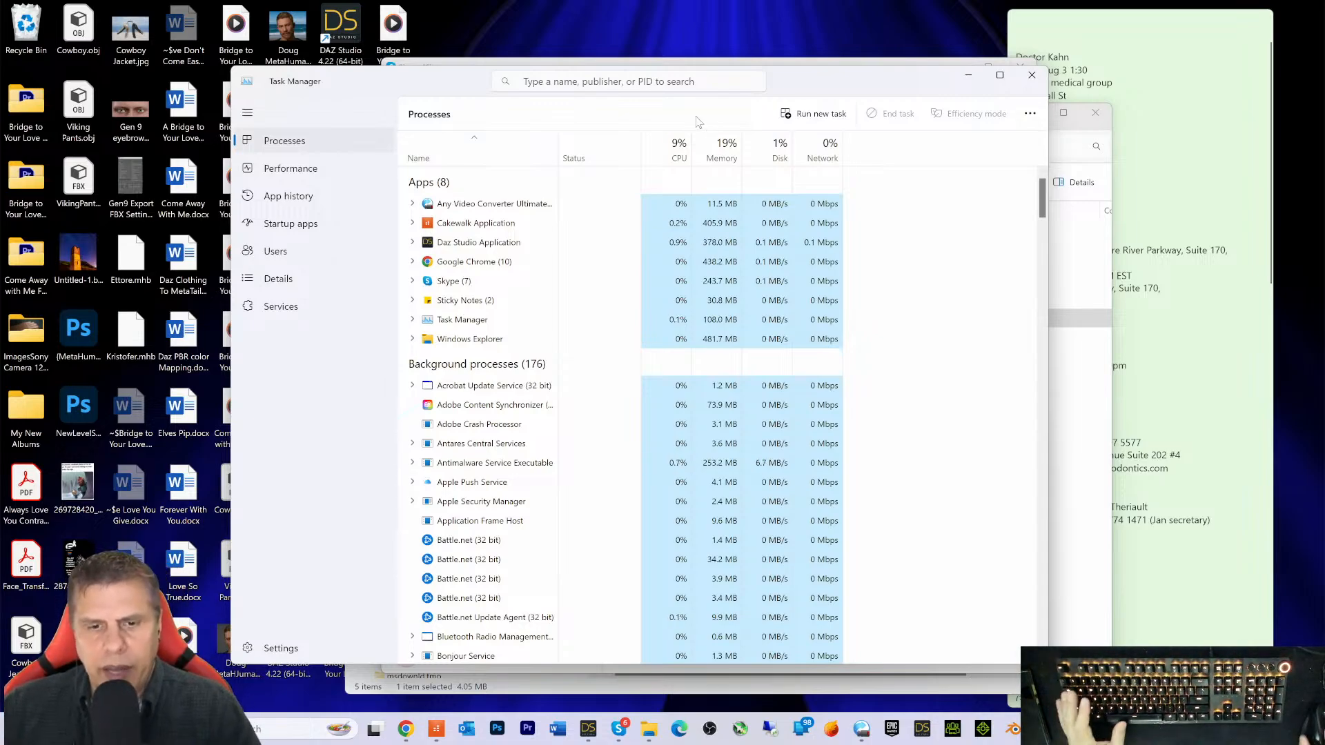
pyautogui.moveTo(587, 735)
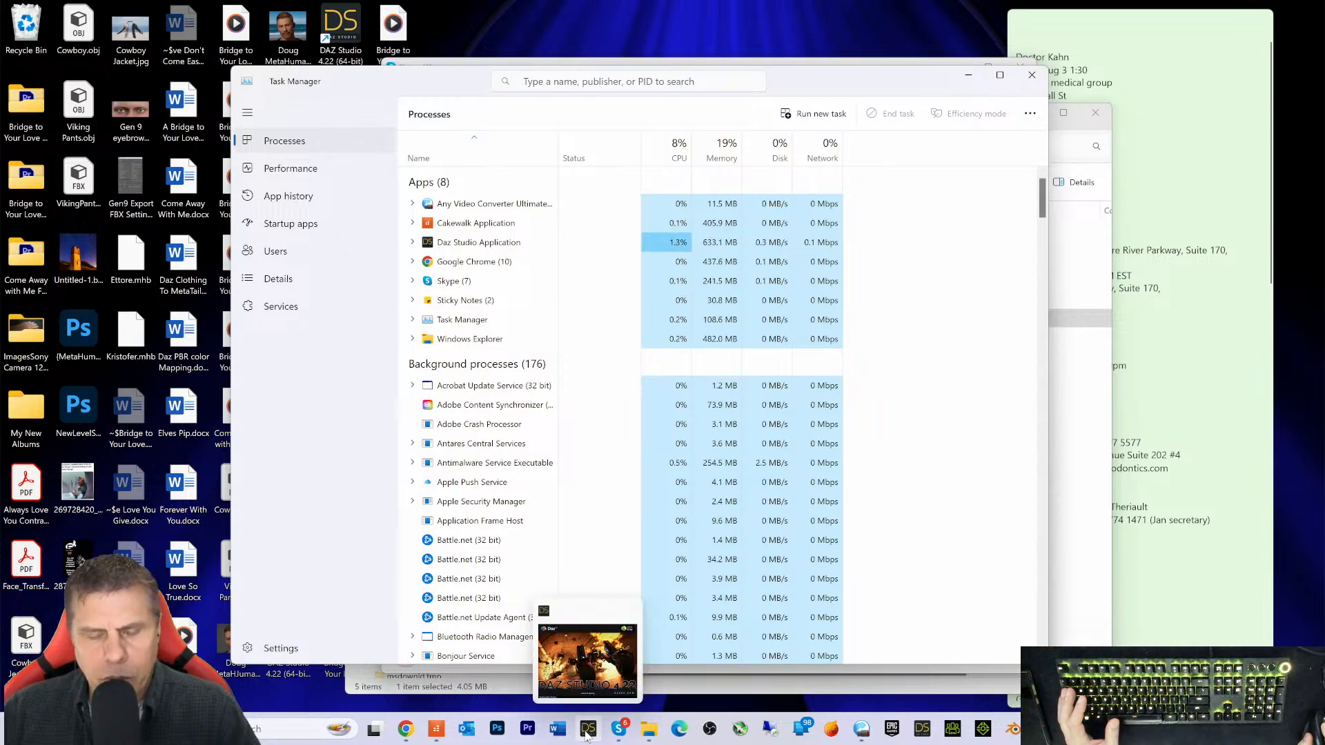
pyautogui.click(586, 735)
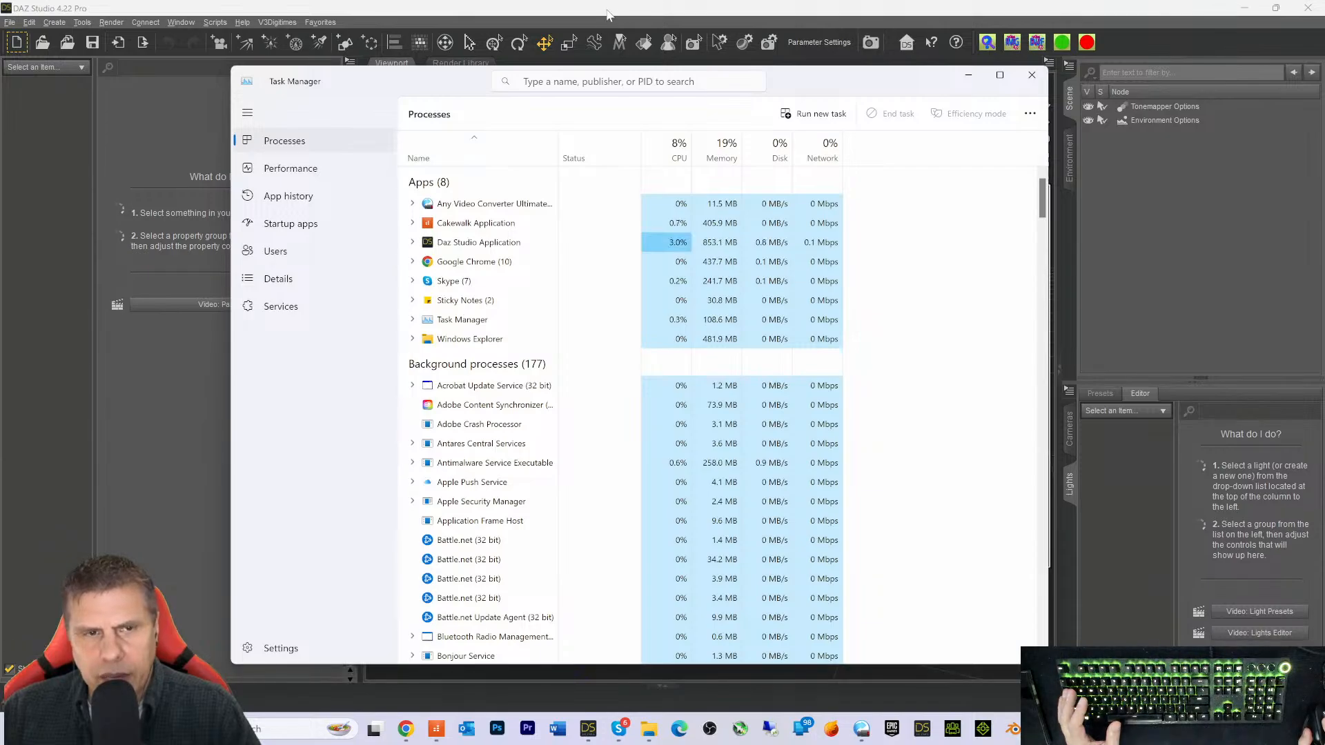
pyautogui.click(607, 13)
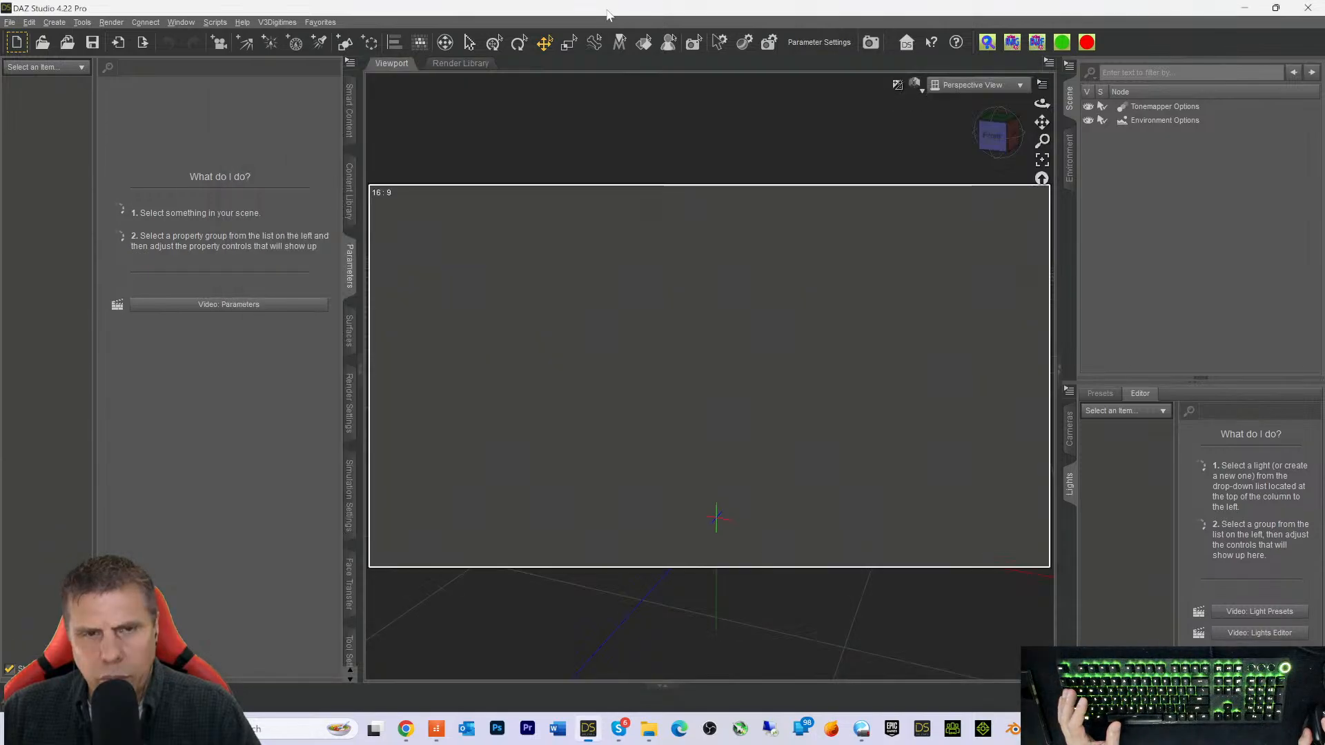
# Turn off context filtering, search the Smart Content products for "toolbox" and open the utilities of Ultra Scenery Toolbox - Volume II
pyautogui.click(349, 124)
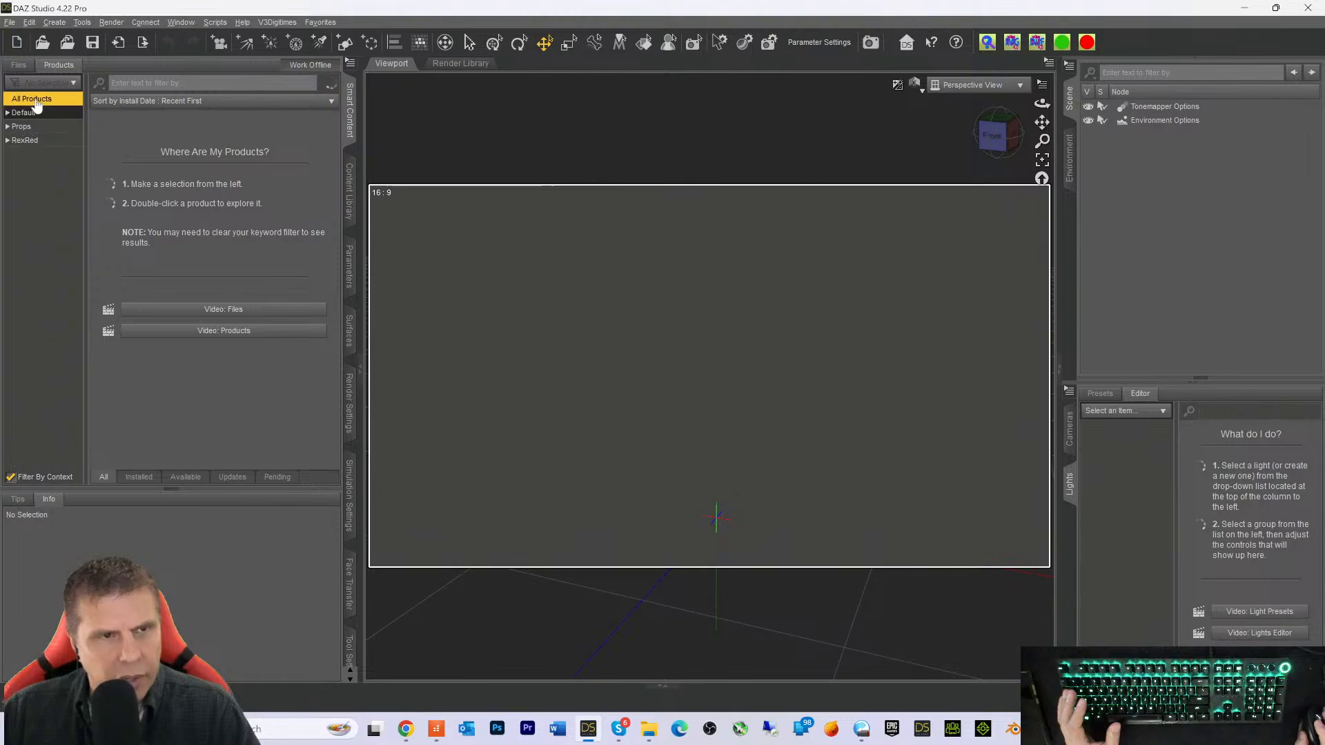
pyautogui.click(29, 115)
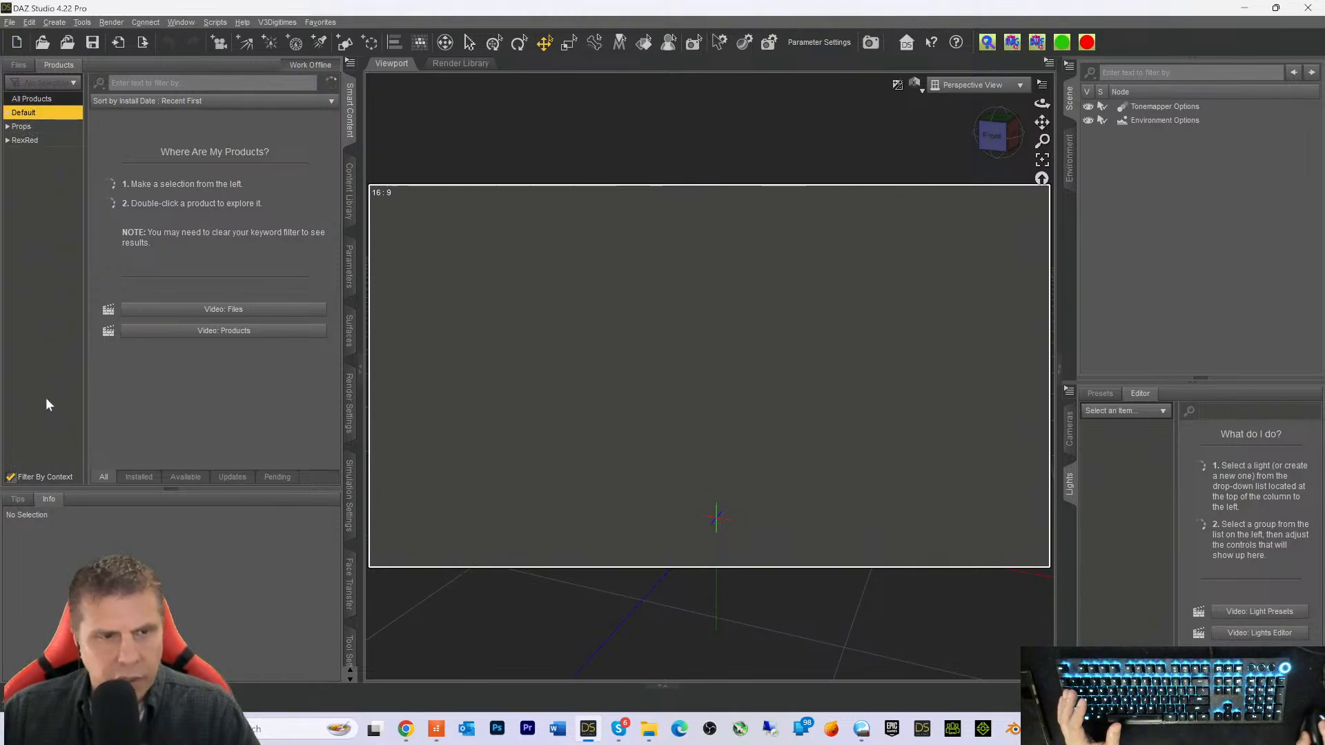
pyautogui.click(11, 477)
pyautogui.click(134, 84)
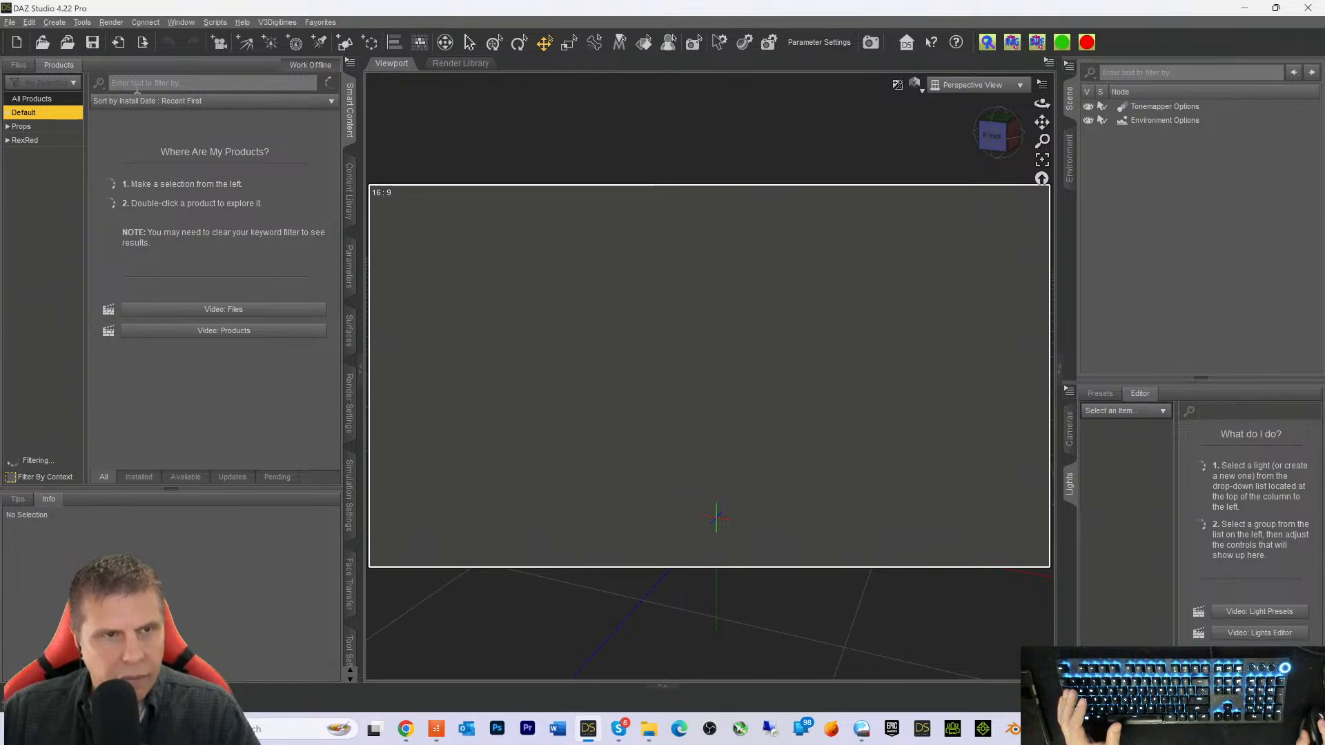
pyautogui.write('tool')
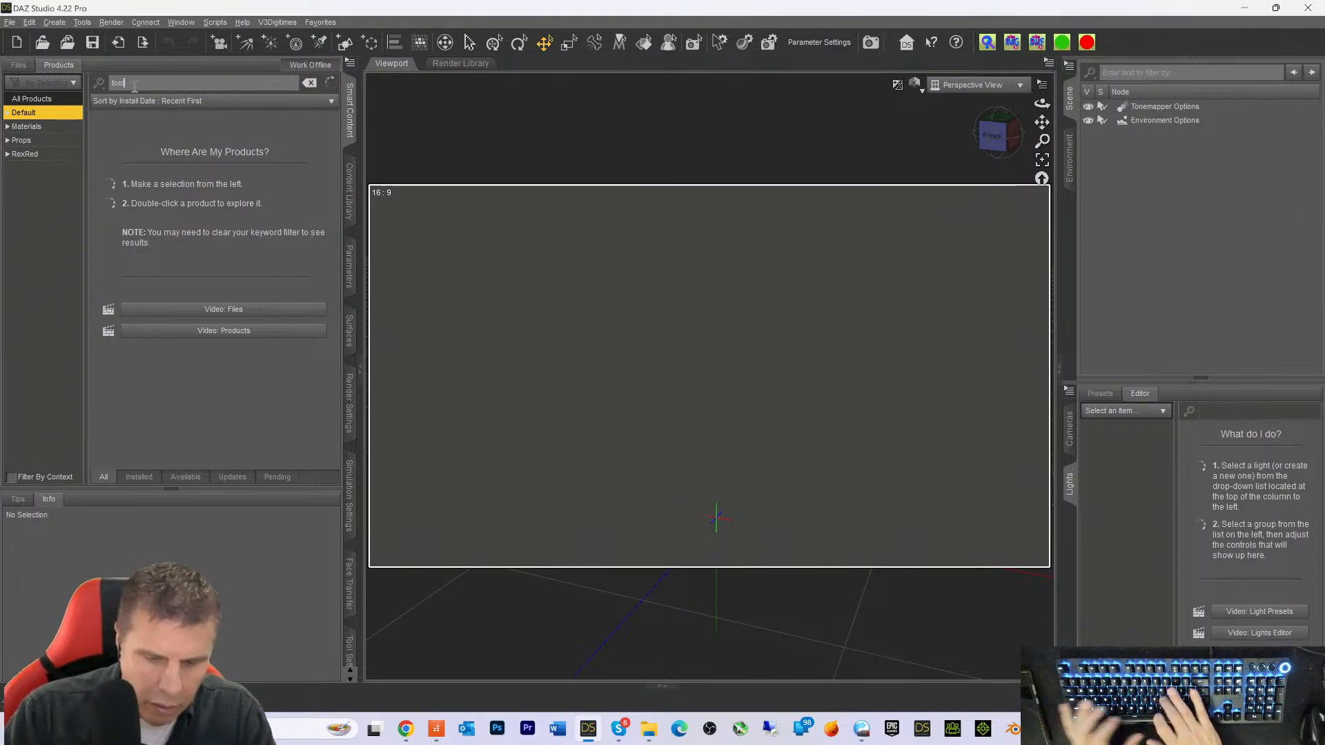
pyautogui.write('box')
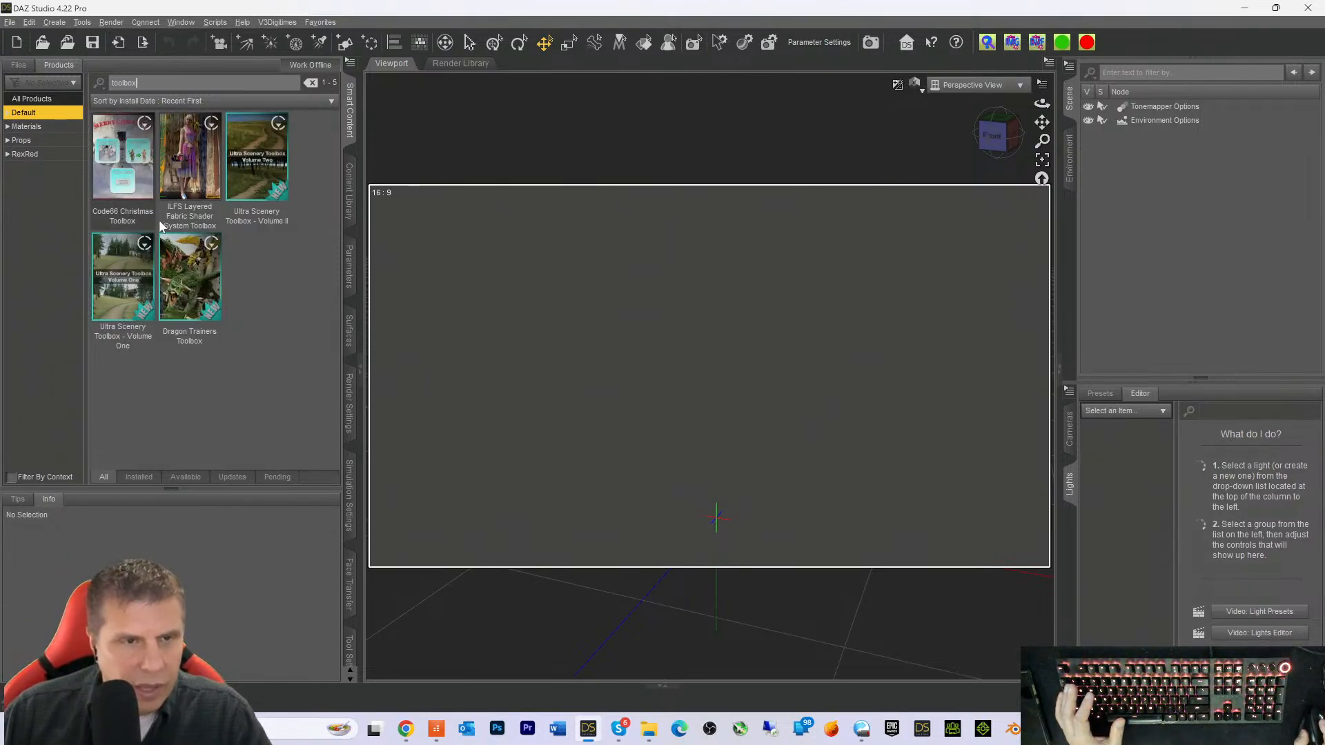
pyautogui.click(259, 173)
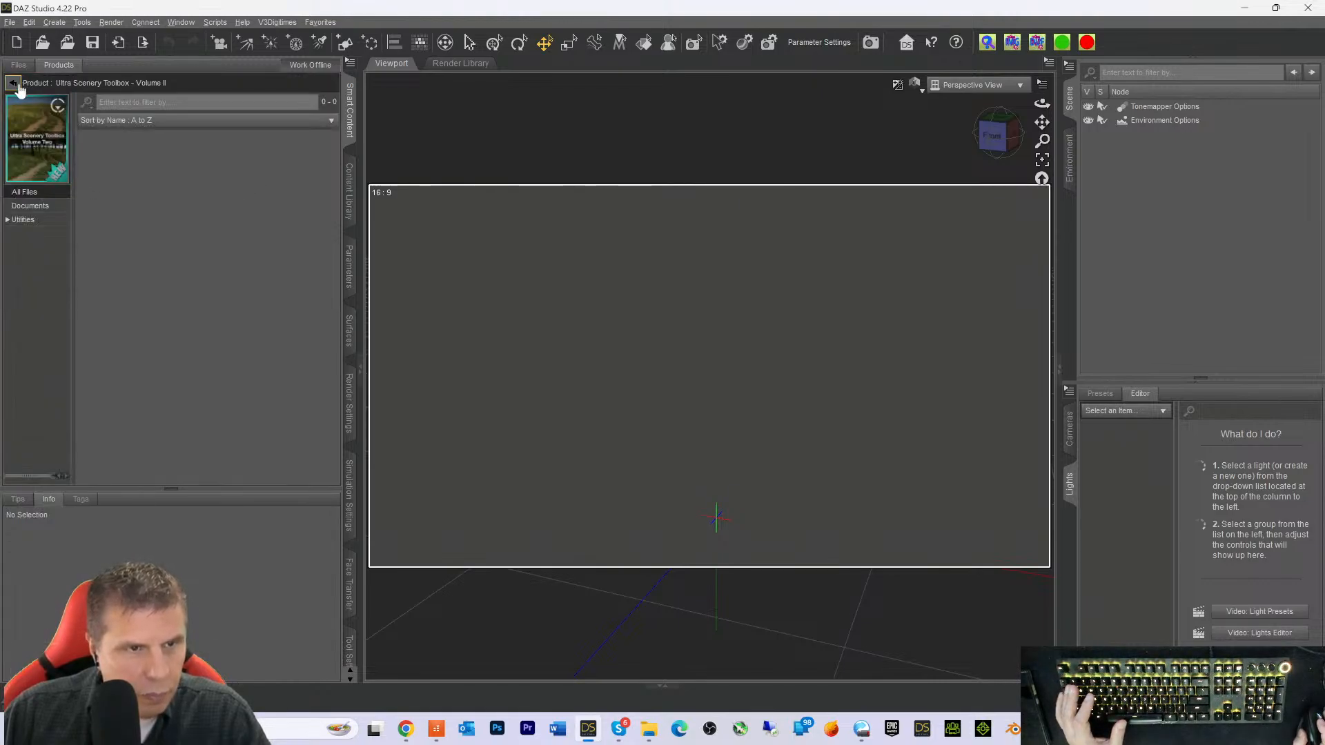
pyautogui.click(23, 219)
# Launch UST Ecology Engineer and open the Dead River 01 ecology from the list of all ecologies
pyautogui.doubleClick(100, 176)
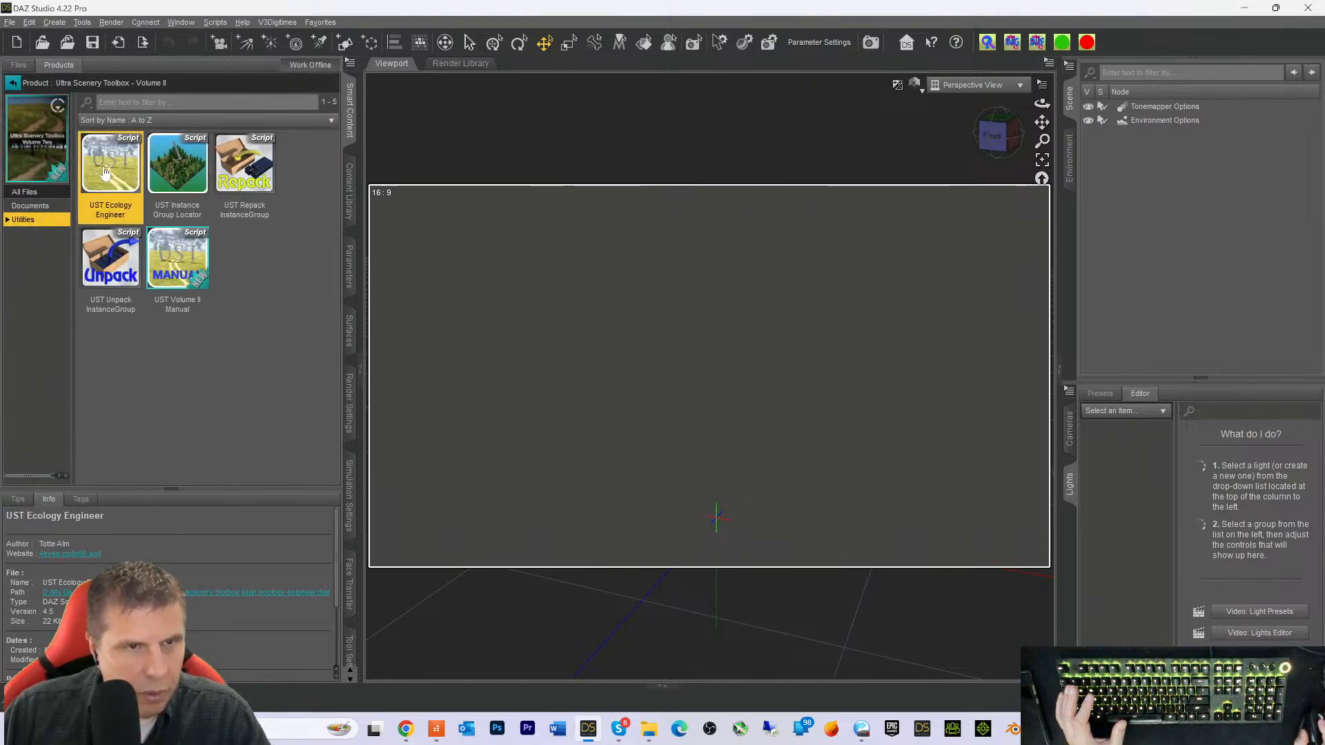
pyautogui.click(630, 374)
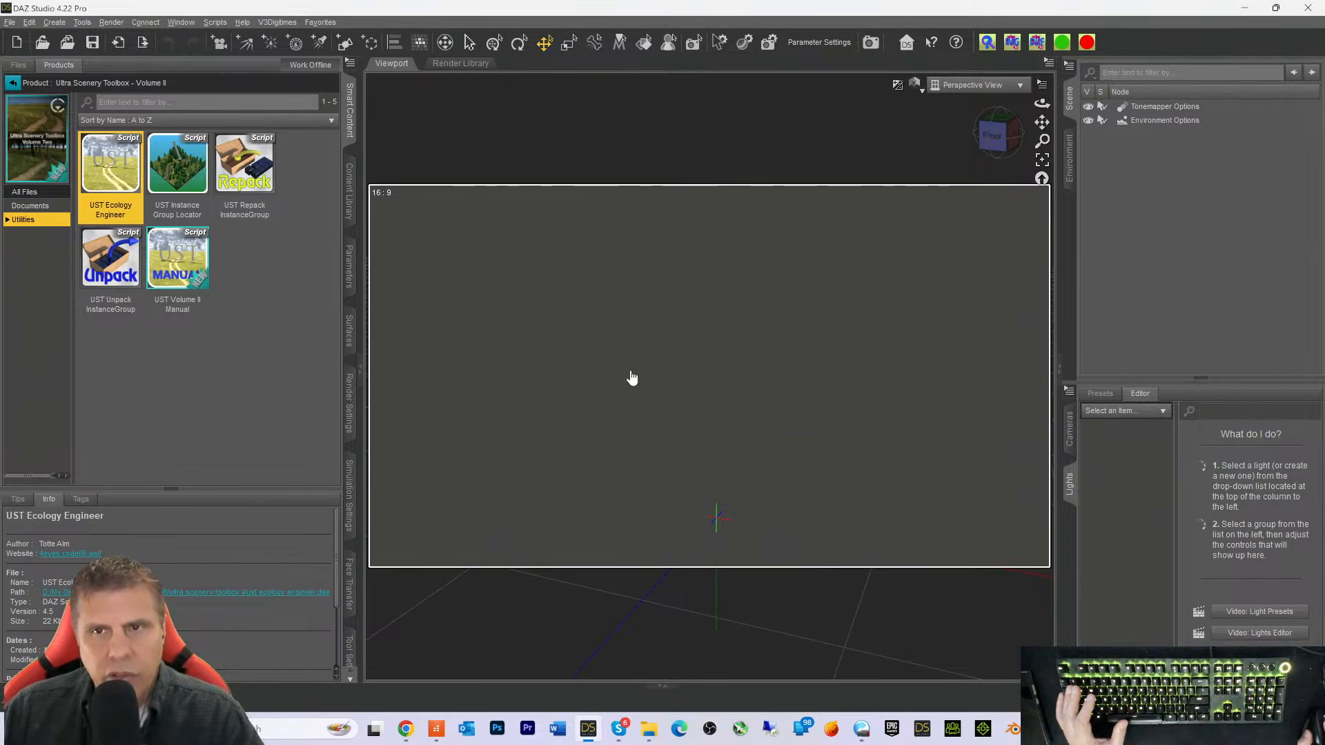
pyautogui.click(447, 317)
pyautogui.scroll(-2, 472, 315)
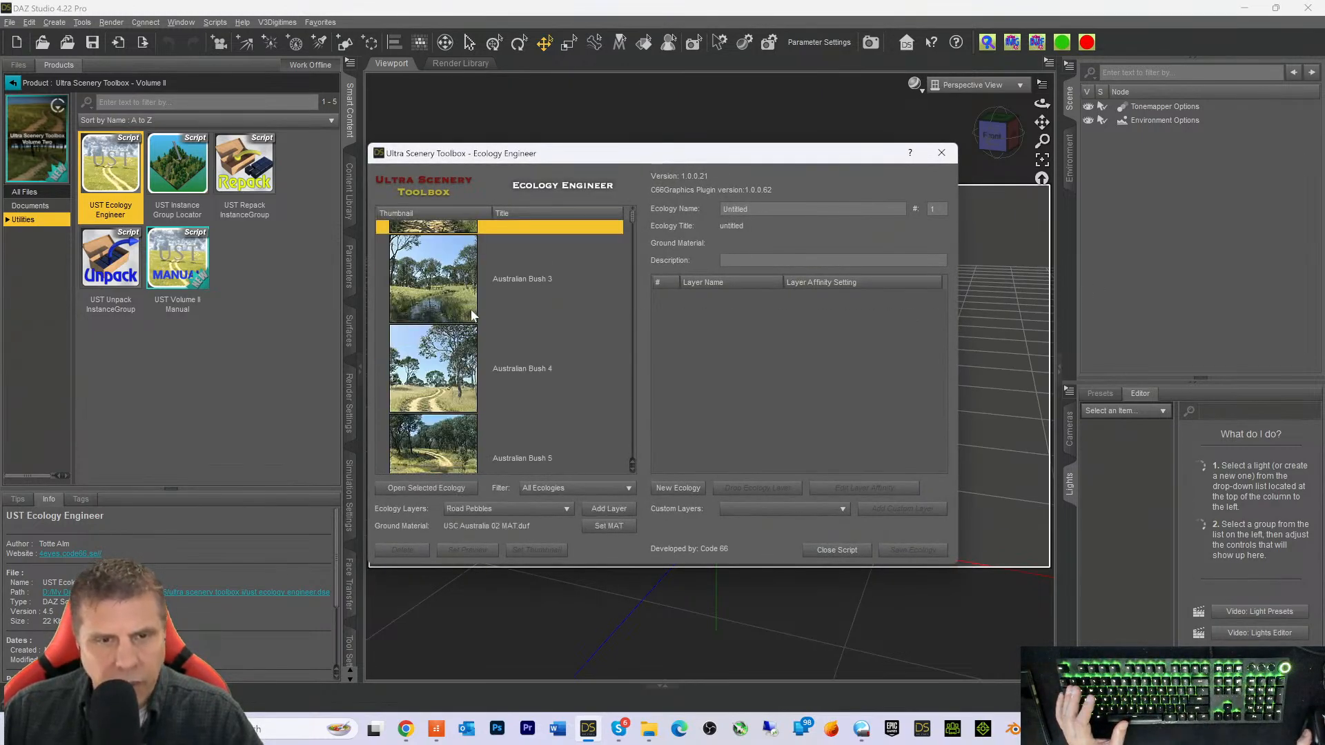
pyautogui.scroll(-5, 470, 311)
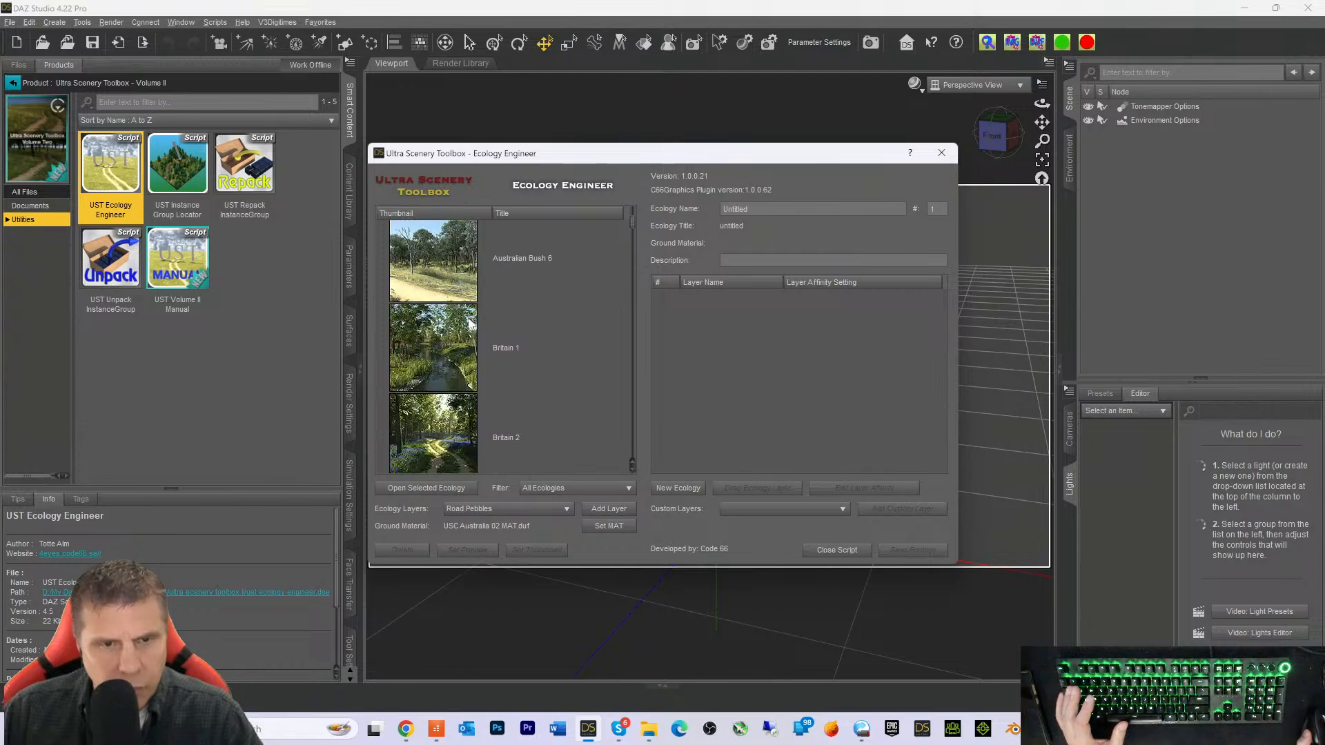
pyautogui.scroll(-5, 466, 319)
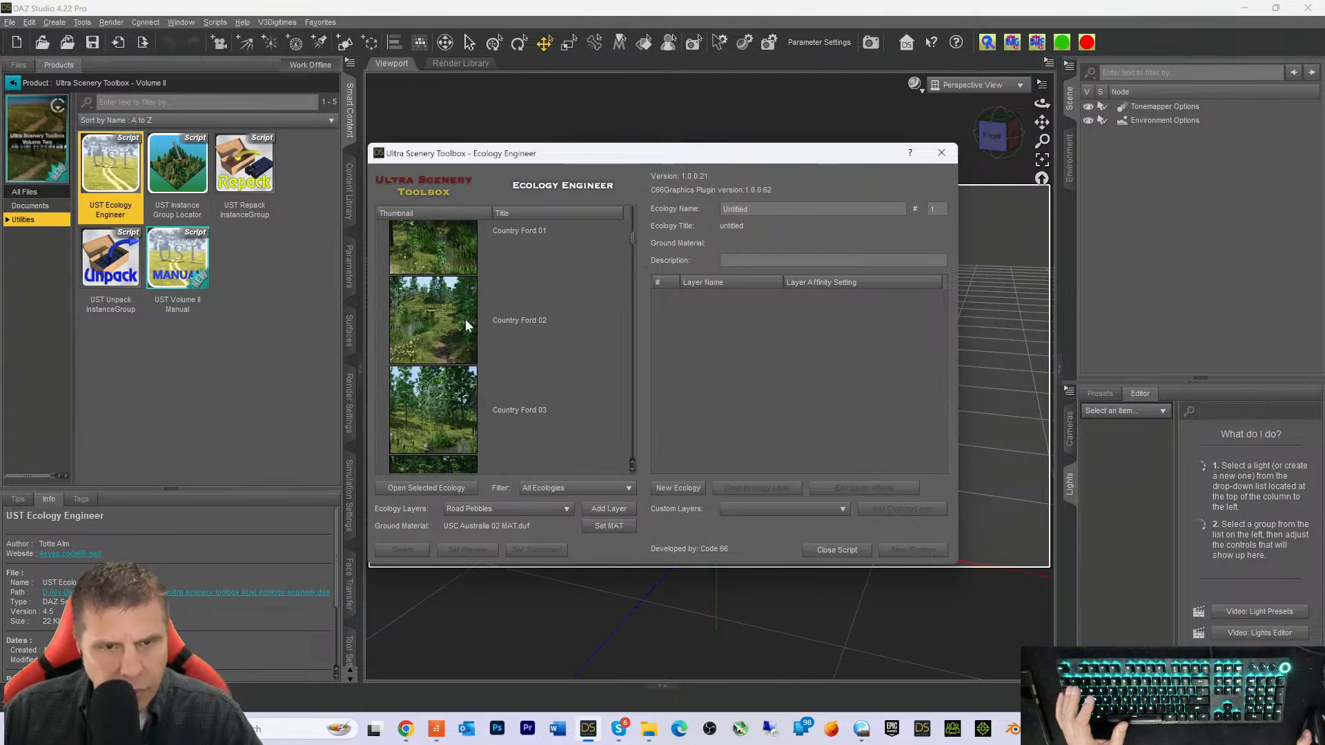
pyautogui.scroll(-5, 466, 316)
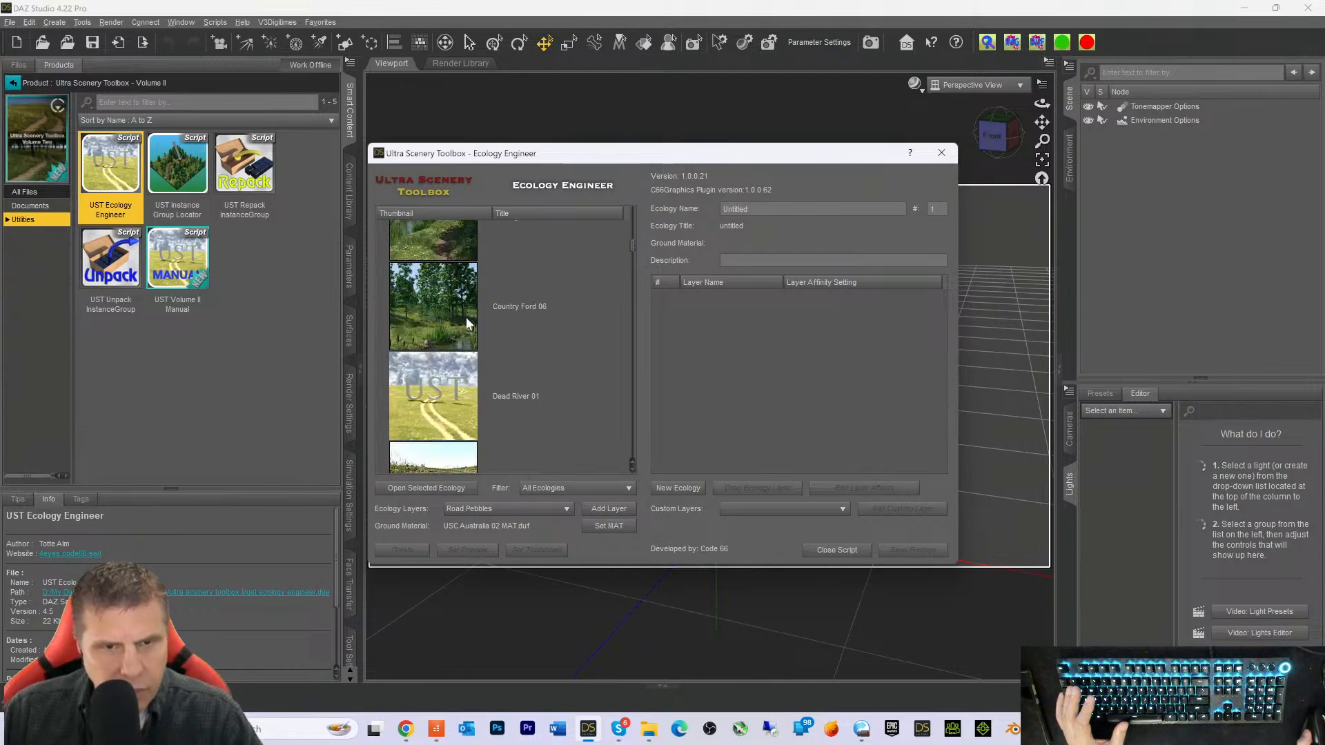
pyautogui.scroll(1, 466, 319)
pyautogui.click(466, 317)
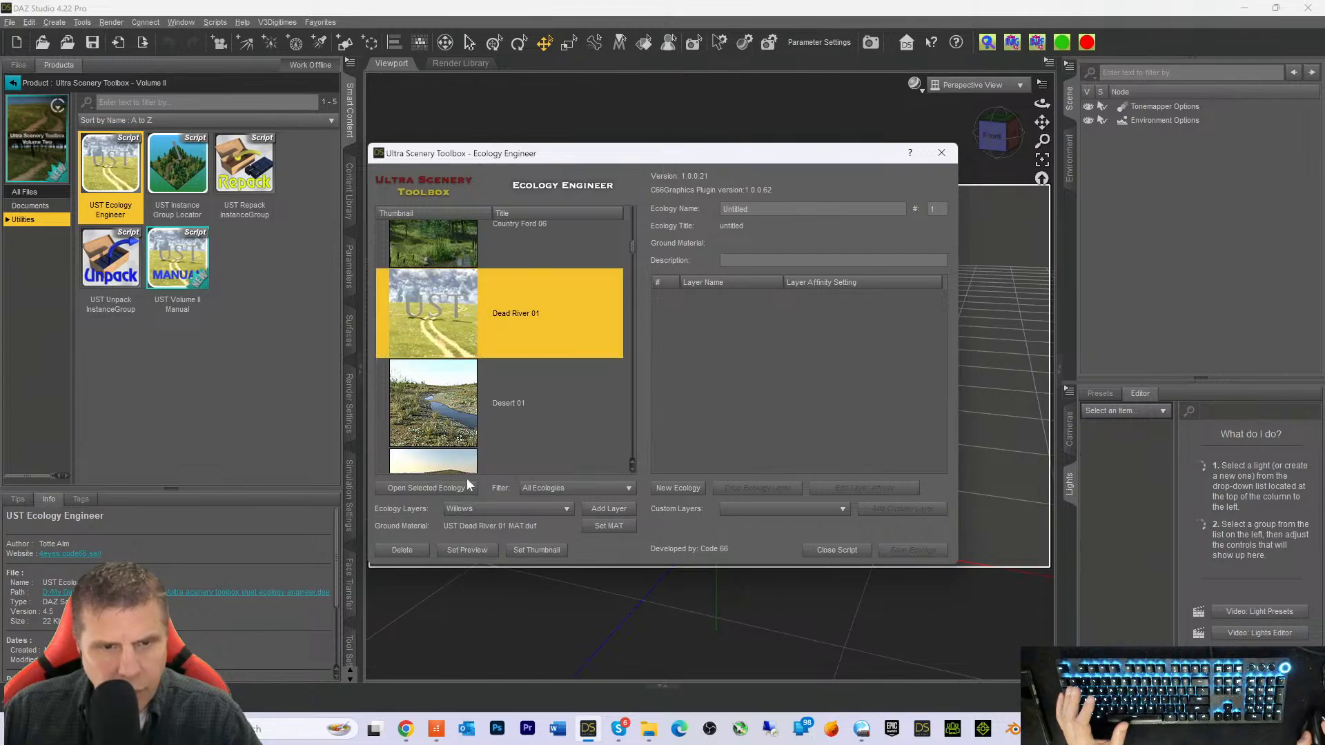
pyautogui.click(438, 490)
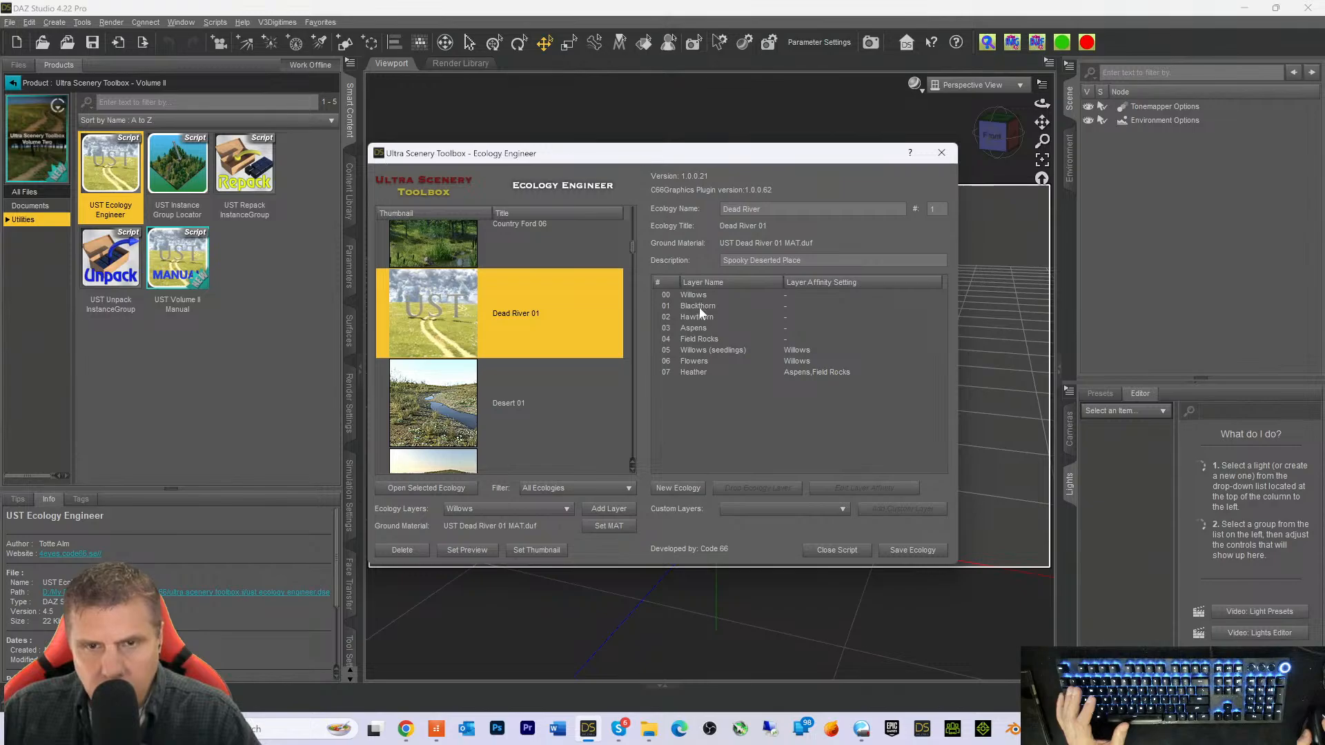
# Drop the Flowers layer from the Dead River 01 ecology
pyautogui.click(692, 362)
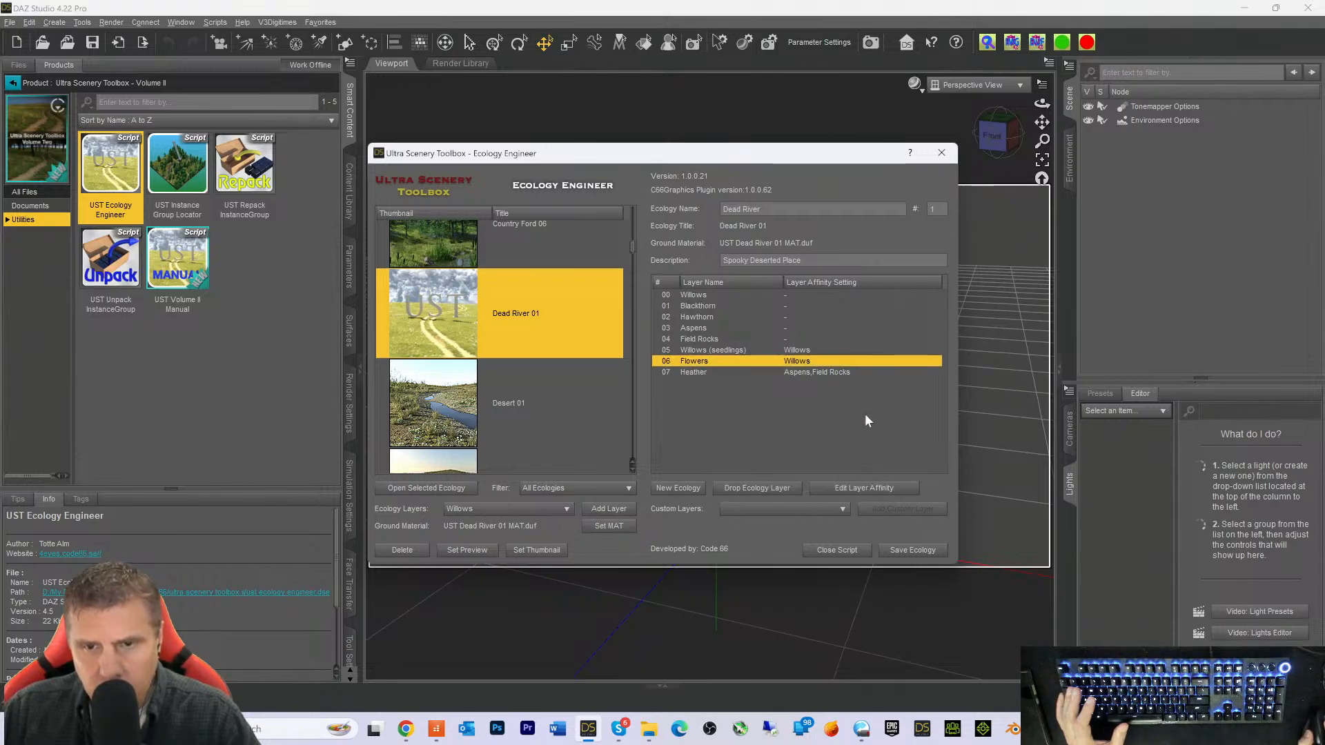
pyautogui.click(742, 485)
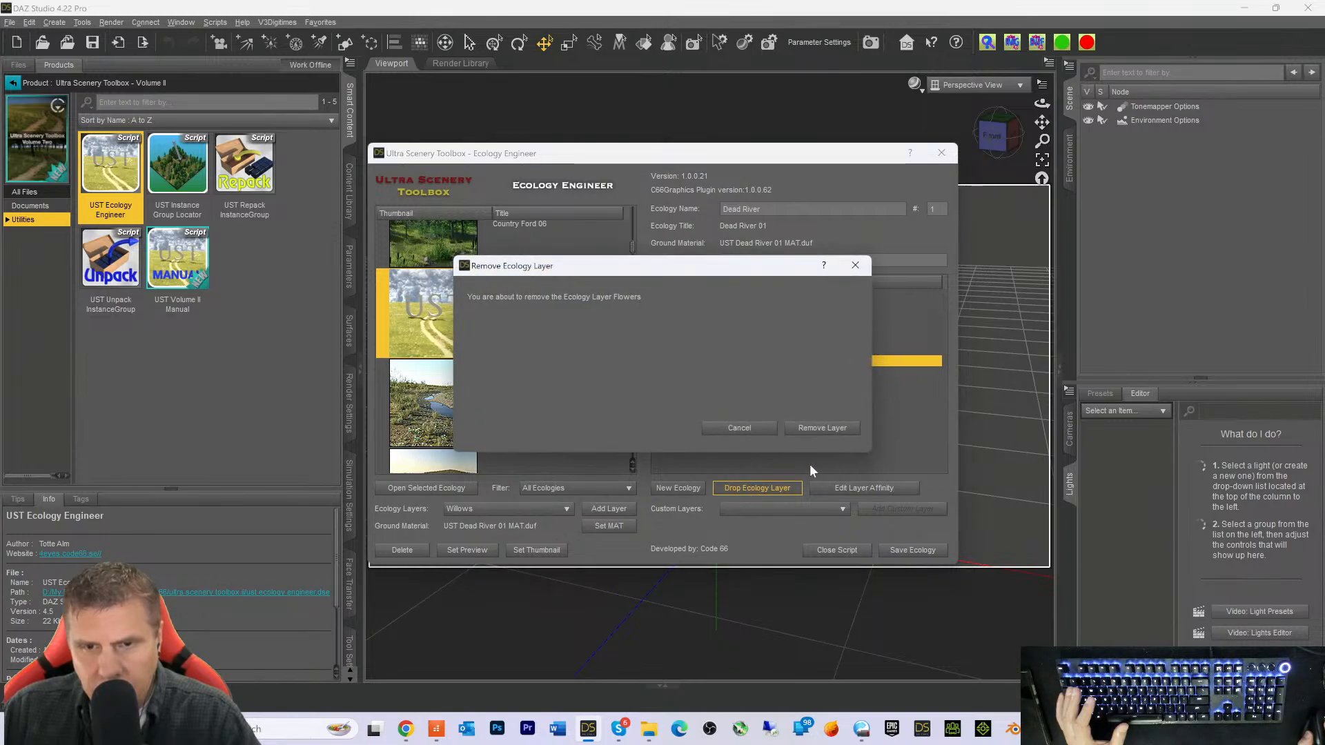
# Remove the Flowers layer from the Dead River ecology, save it over the existing UST Dead River 01, and exit Ecology Engineer
pyautogui.click(820, 429)
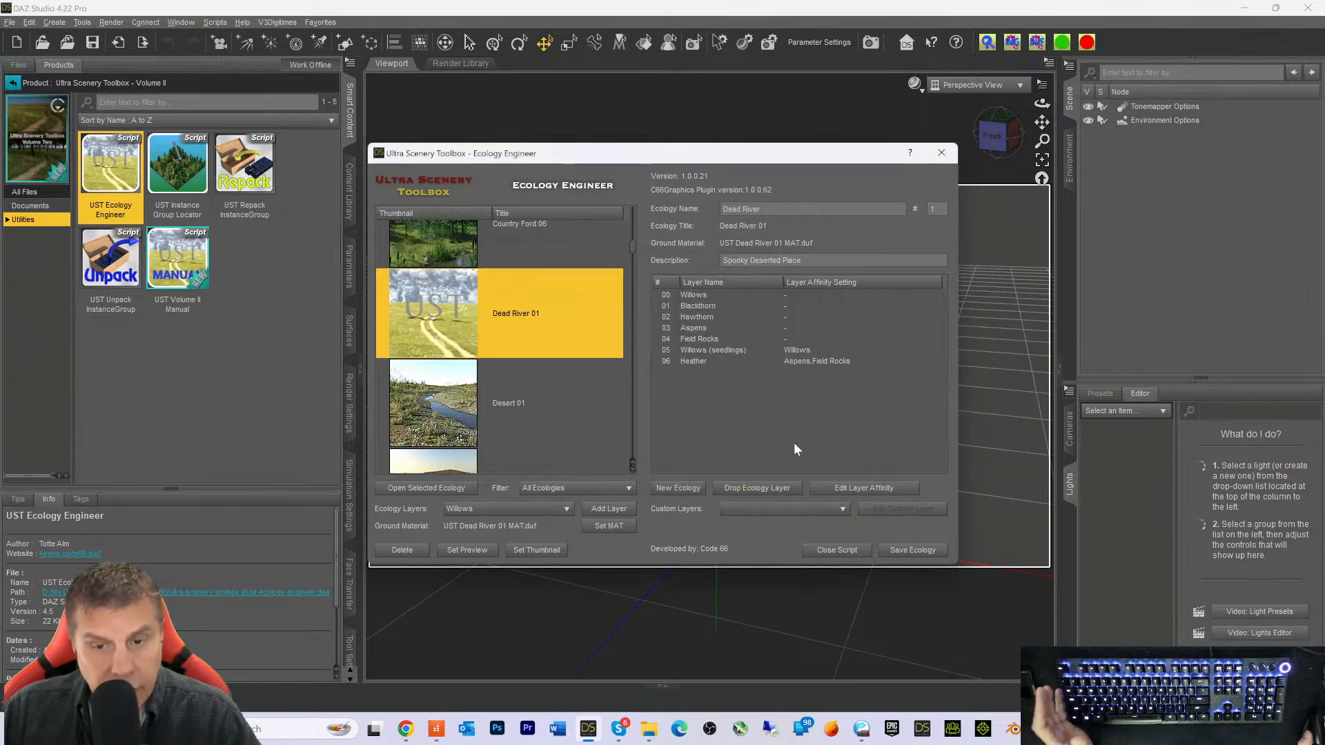
pyautogui.click(909, 550)
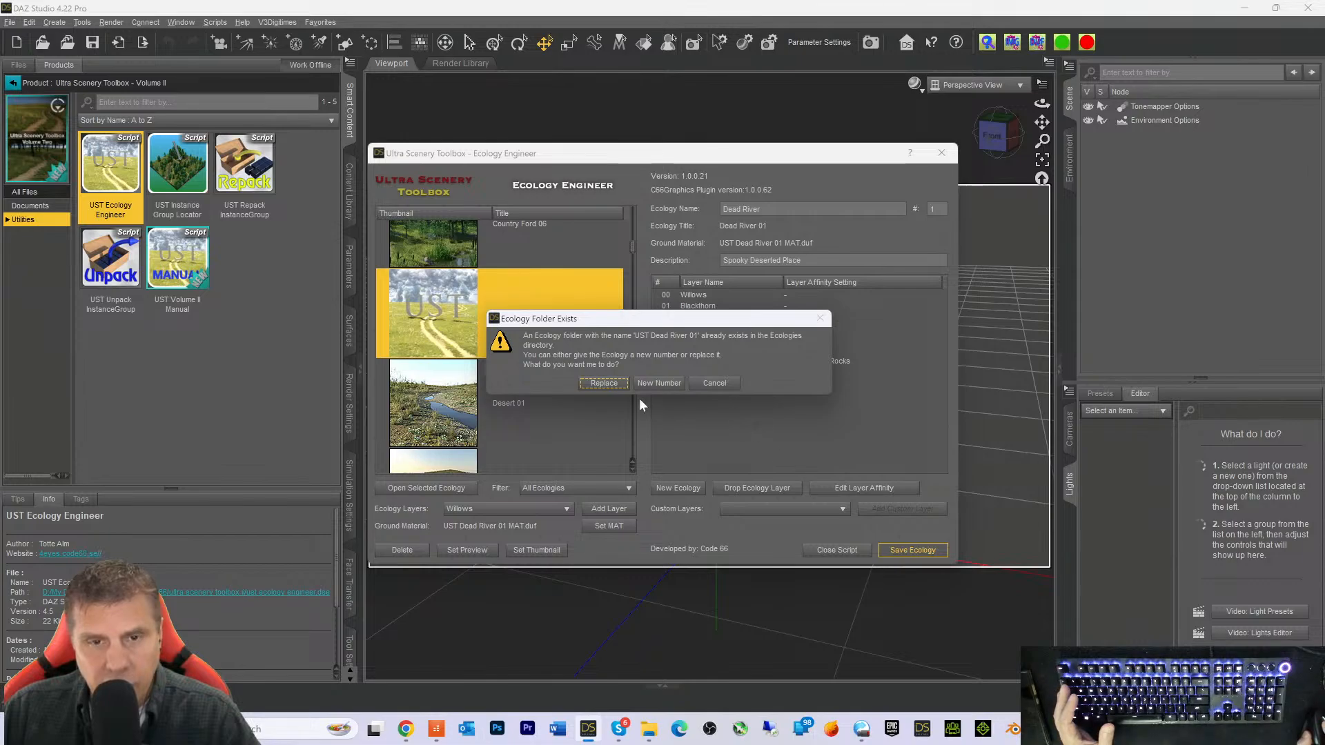
pyautogui.click(607, 383)
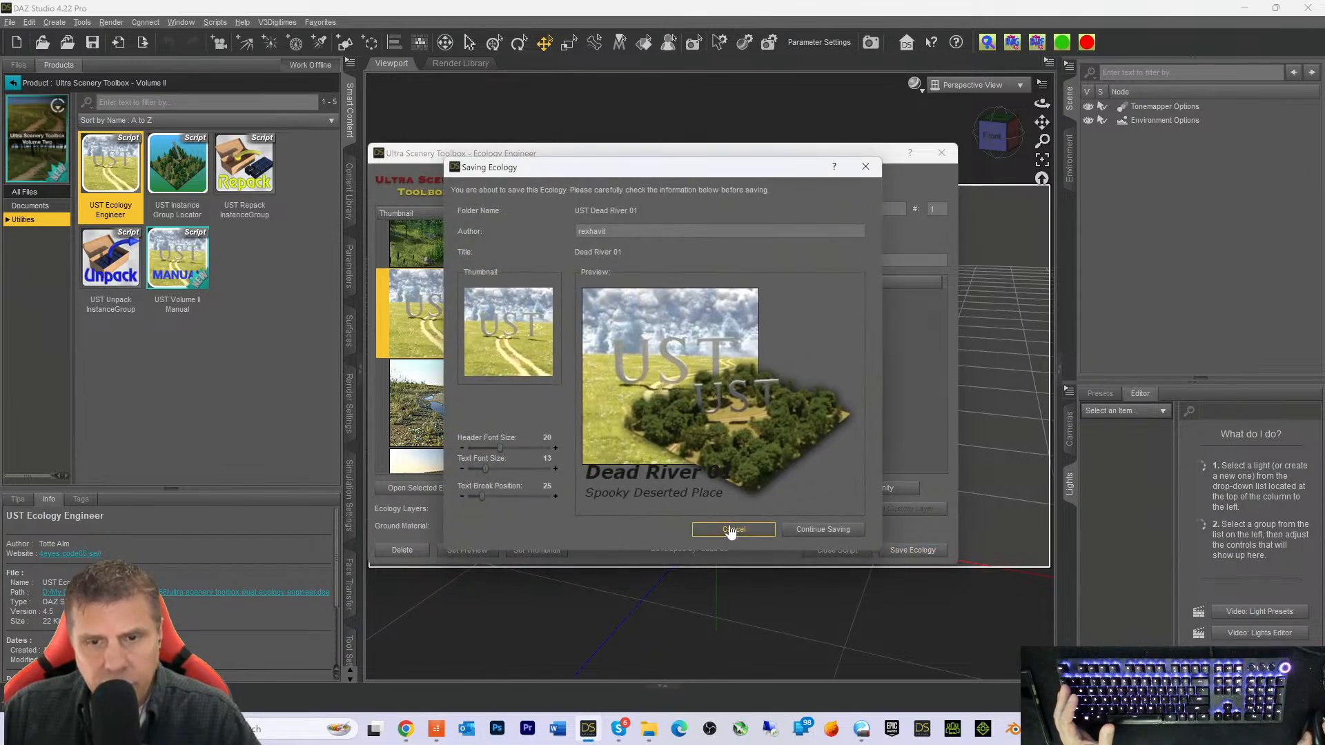
pyautogui.click(817, 530)
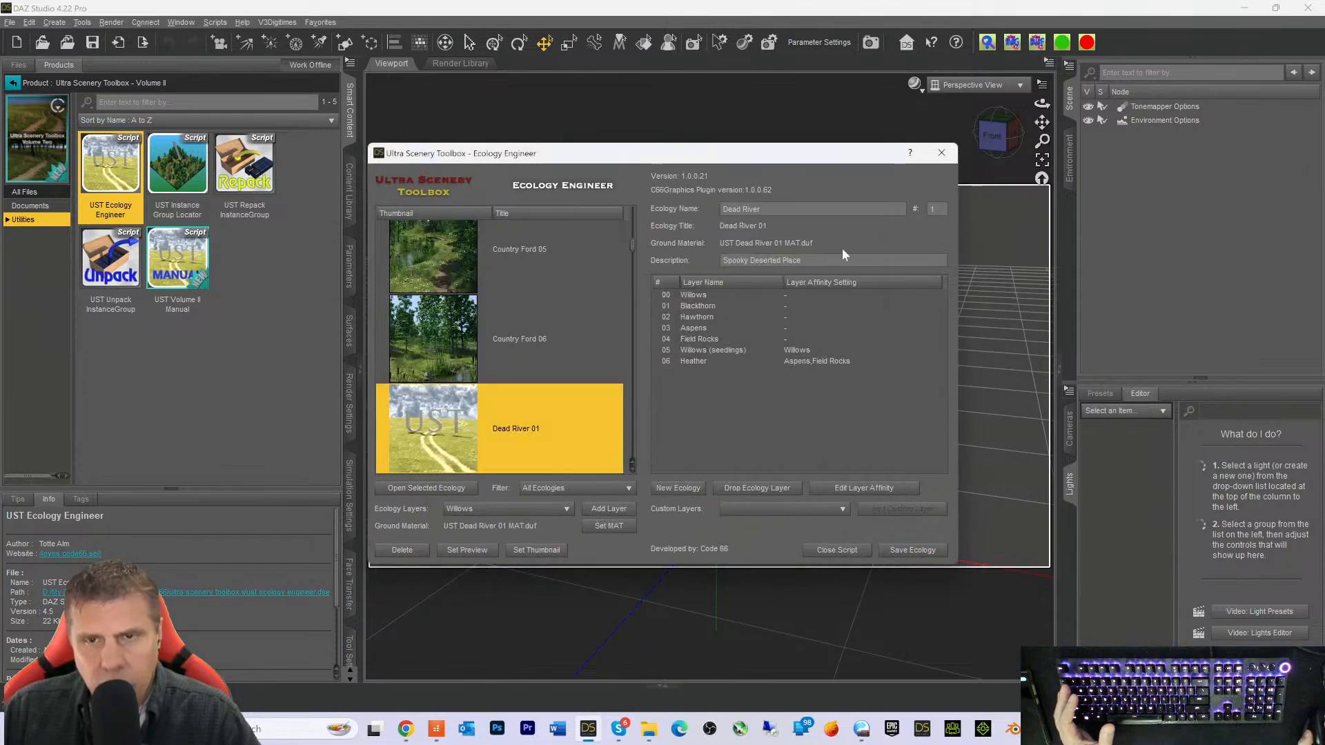
pyautogui.click(941, 152)
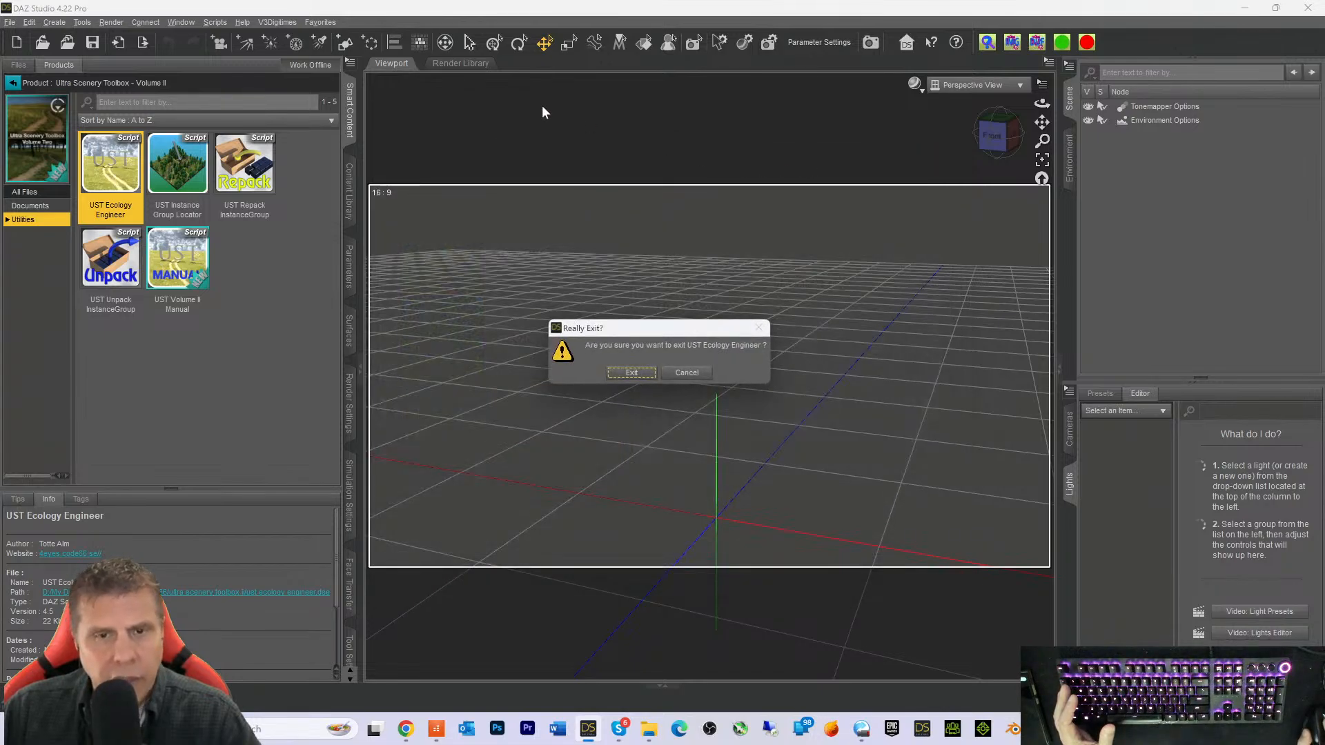
pyautogui.click(616, 370)
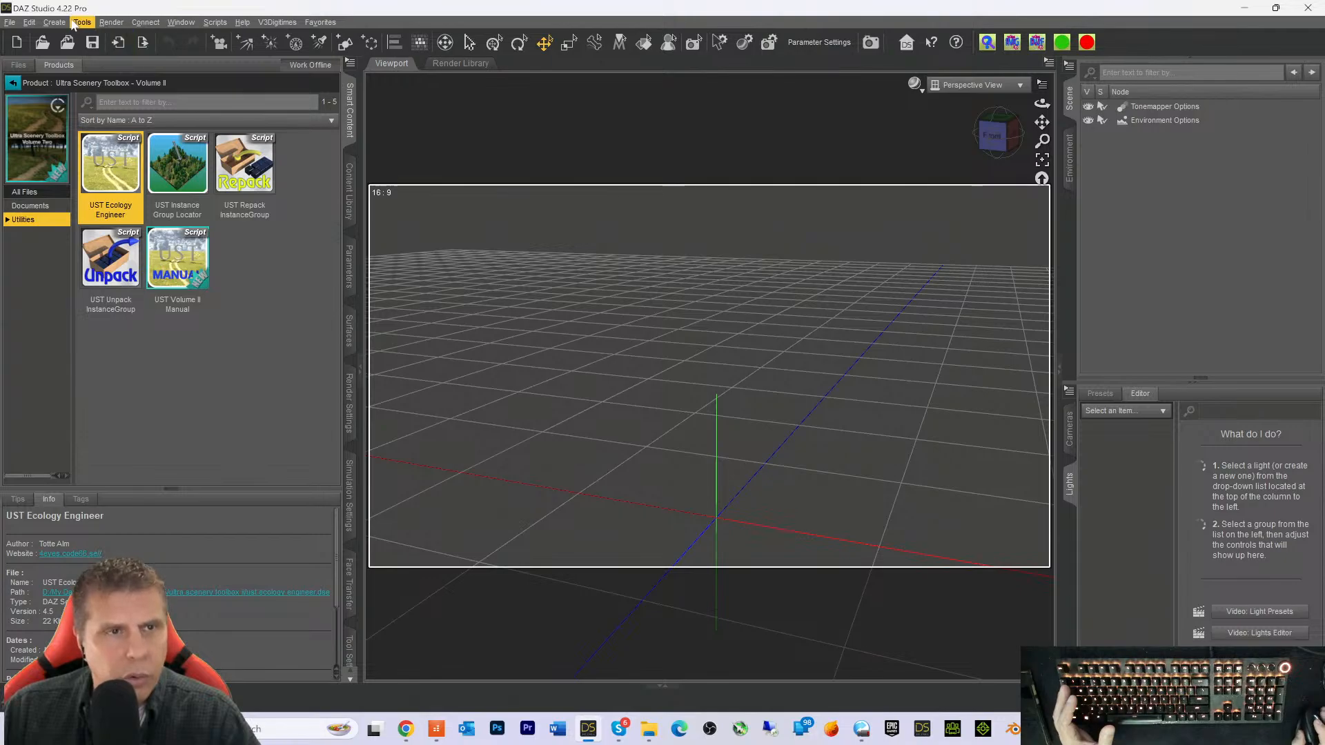
# Create a camera that copies the active perspective view and look through it in the viewport
pyautogui.click(54, 22)
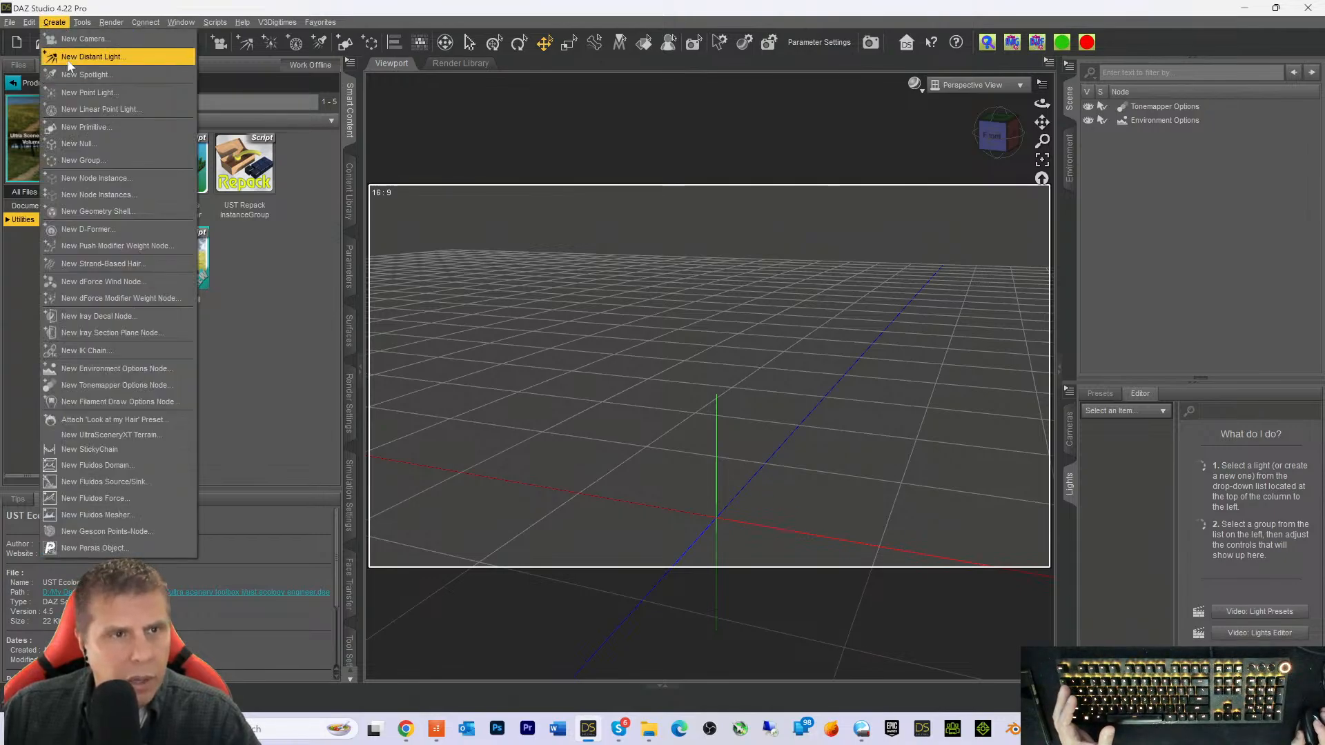
pyautogui.click(81, 40)
pyautogui.click(614, 432)
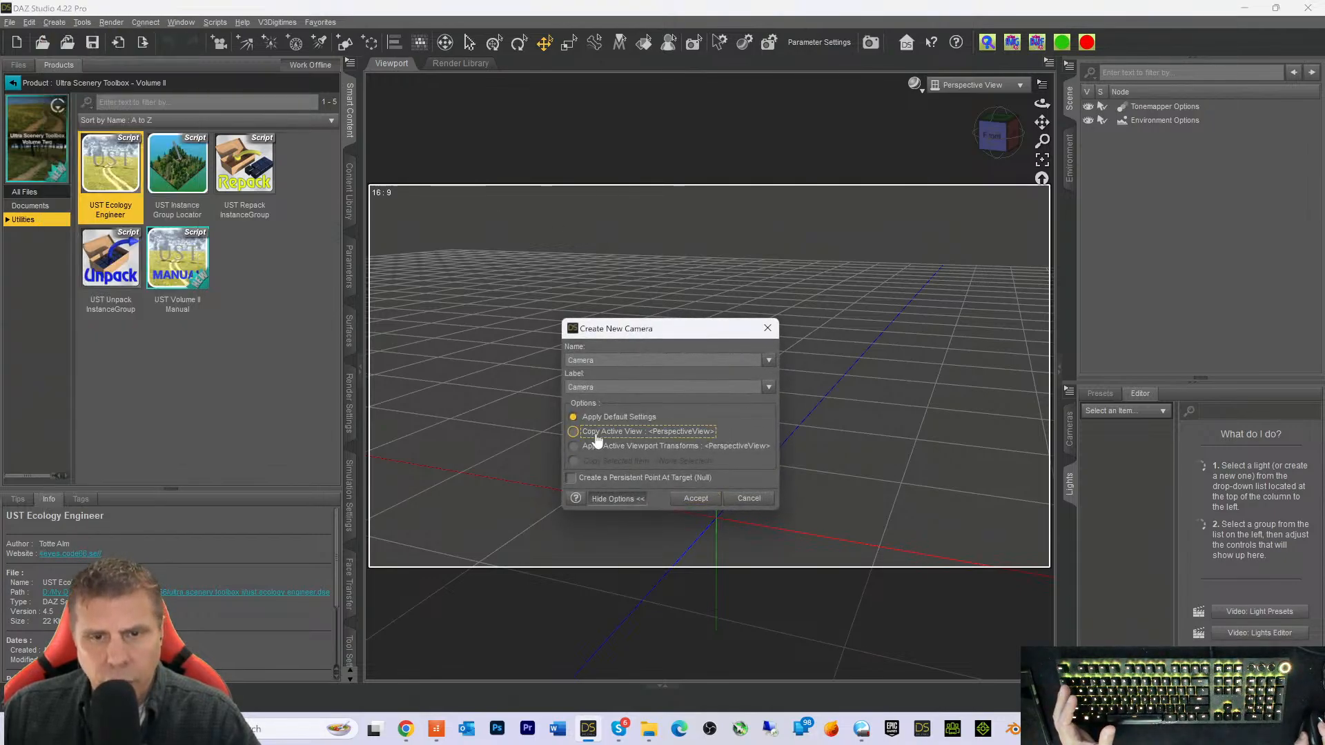
pyautogui.click(692, 498)
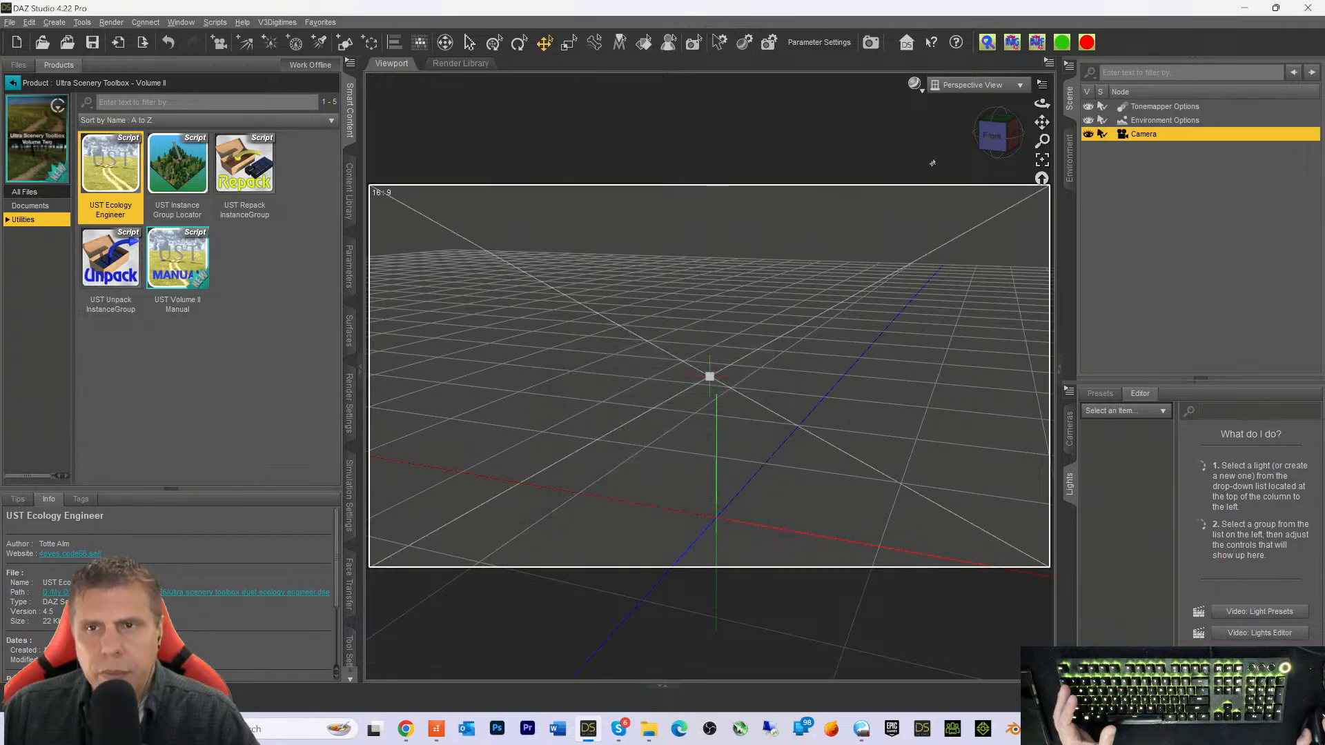
pyautogui.click(966, 84)
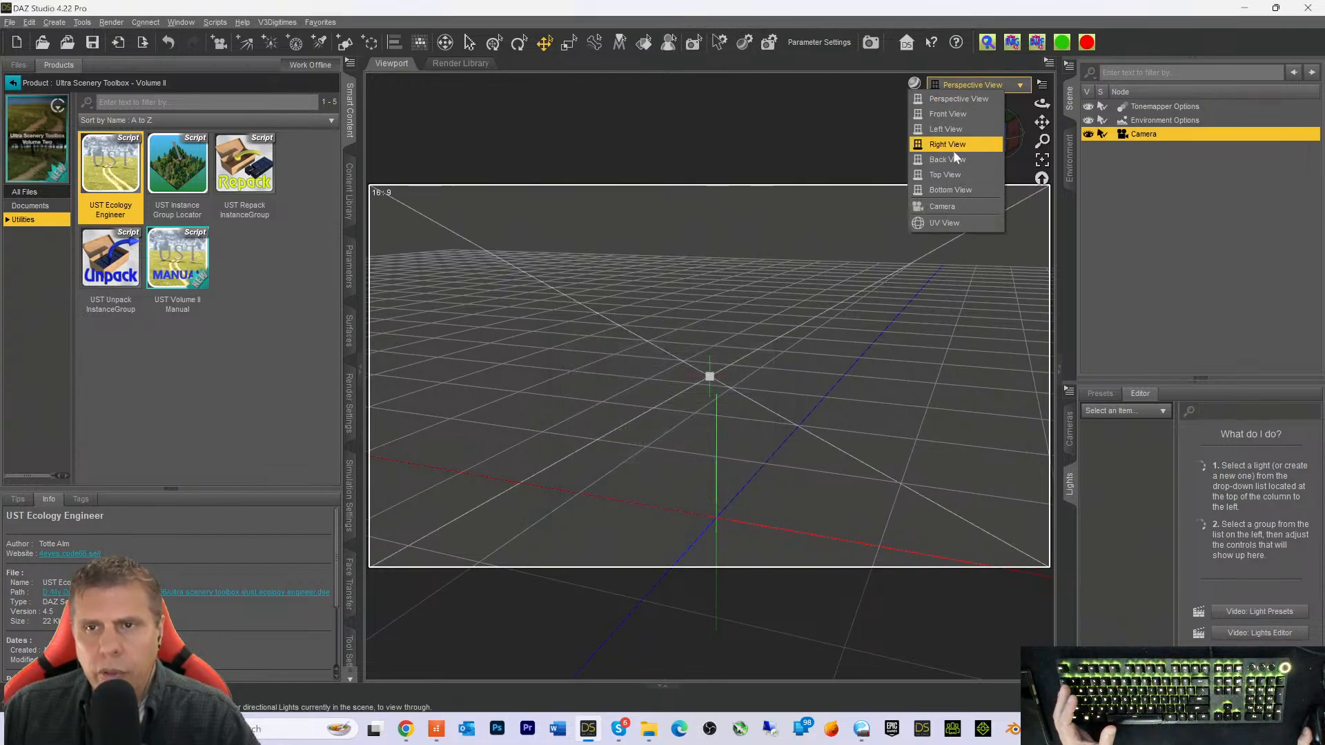
pyautogui.click(935, 207)
# Launch the UltraSceneCreator script from the most-used favorites and check its build and scene settings
pyautogui.click(319, 23)
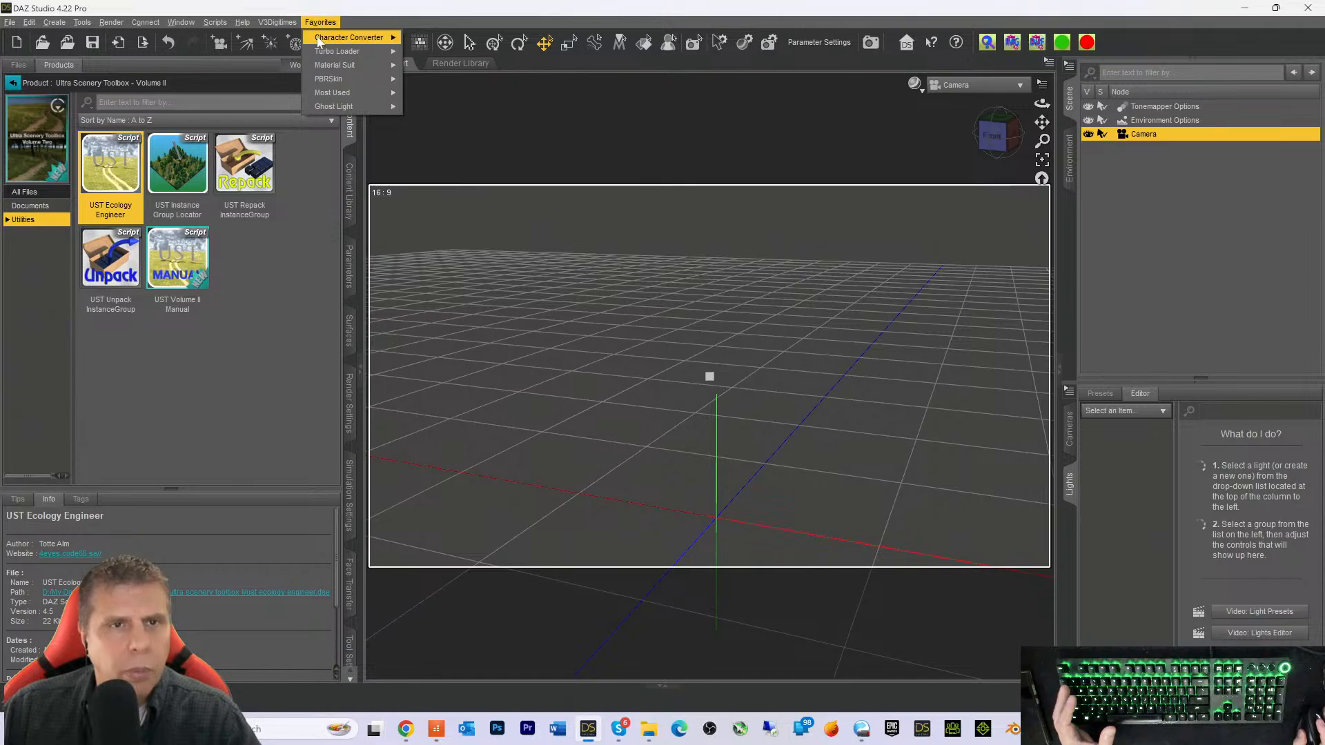
pyautogui.moveTo(345, 93)
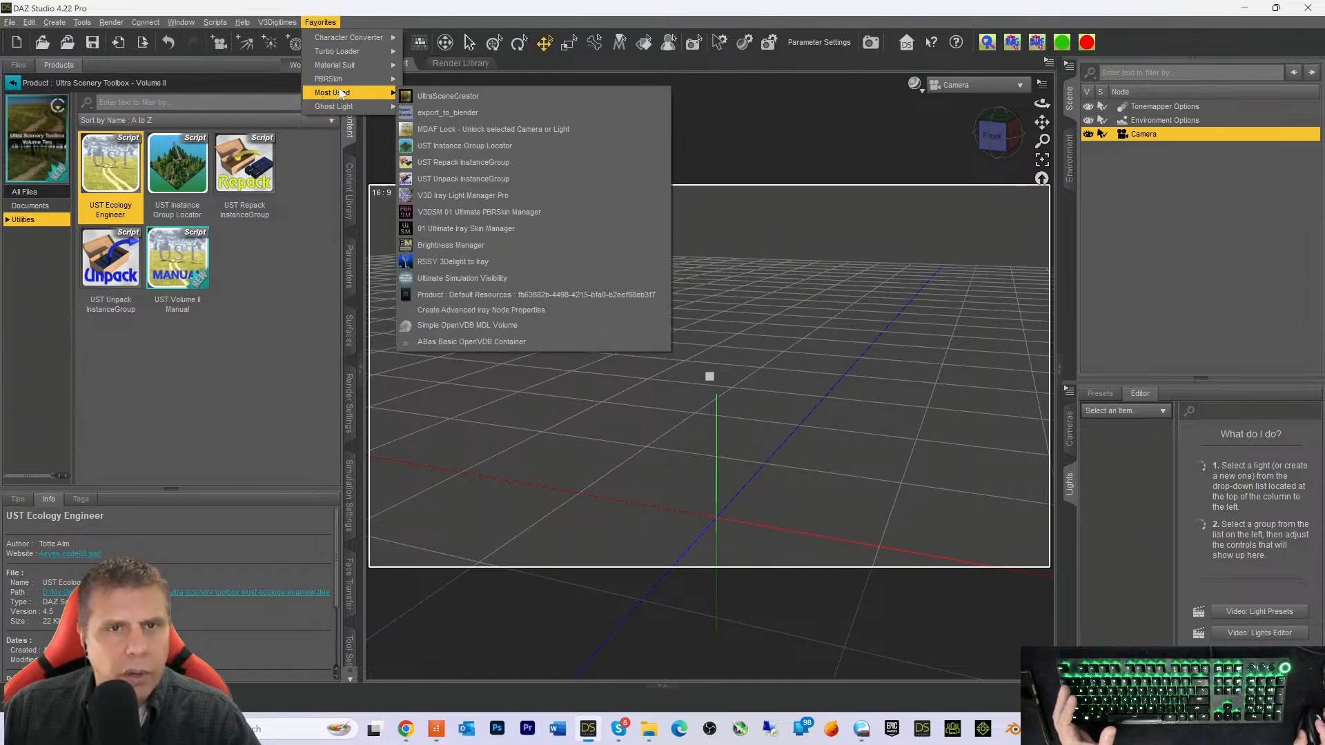
pyautogui.click(436, 96)
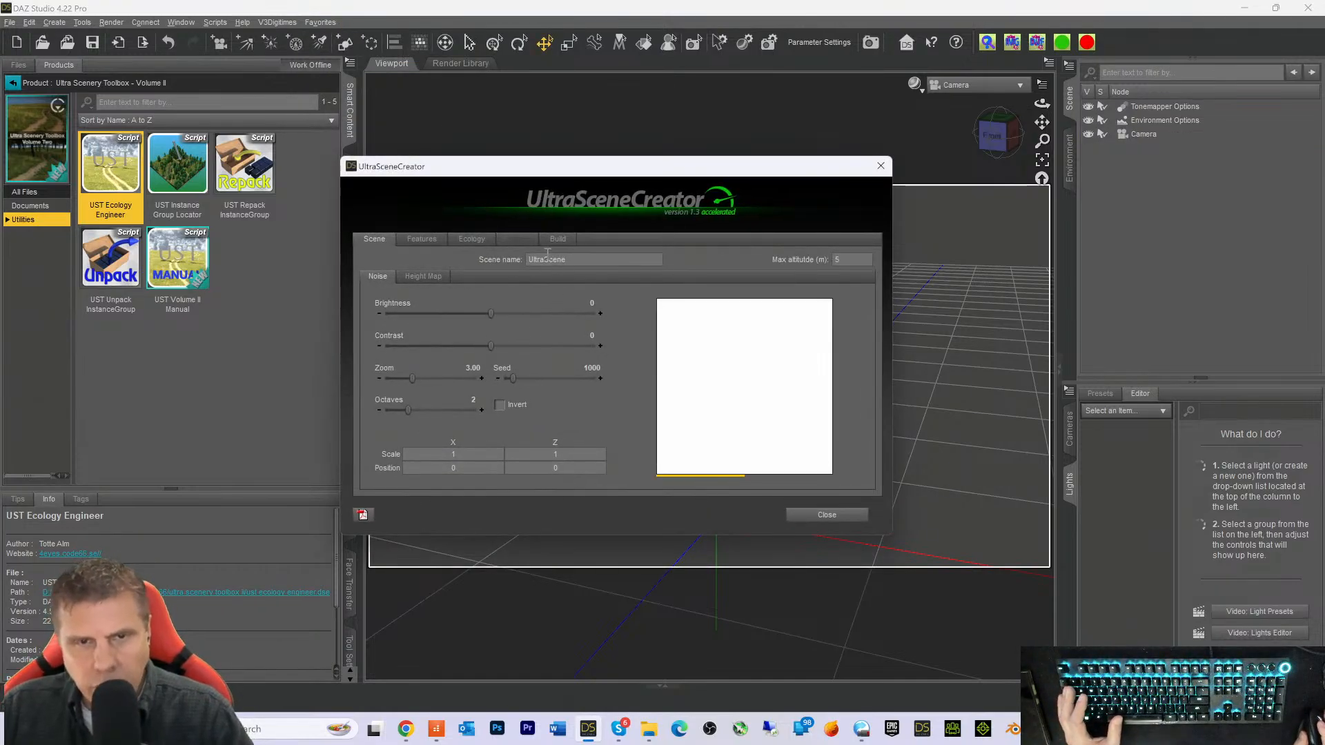
pyautogui.click(557, 239)
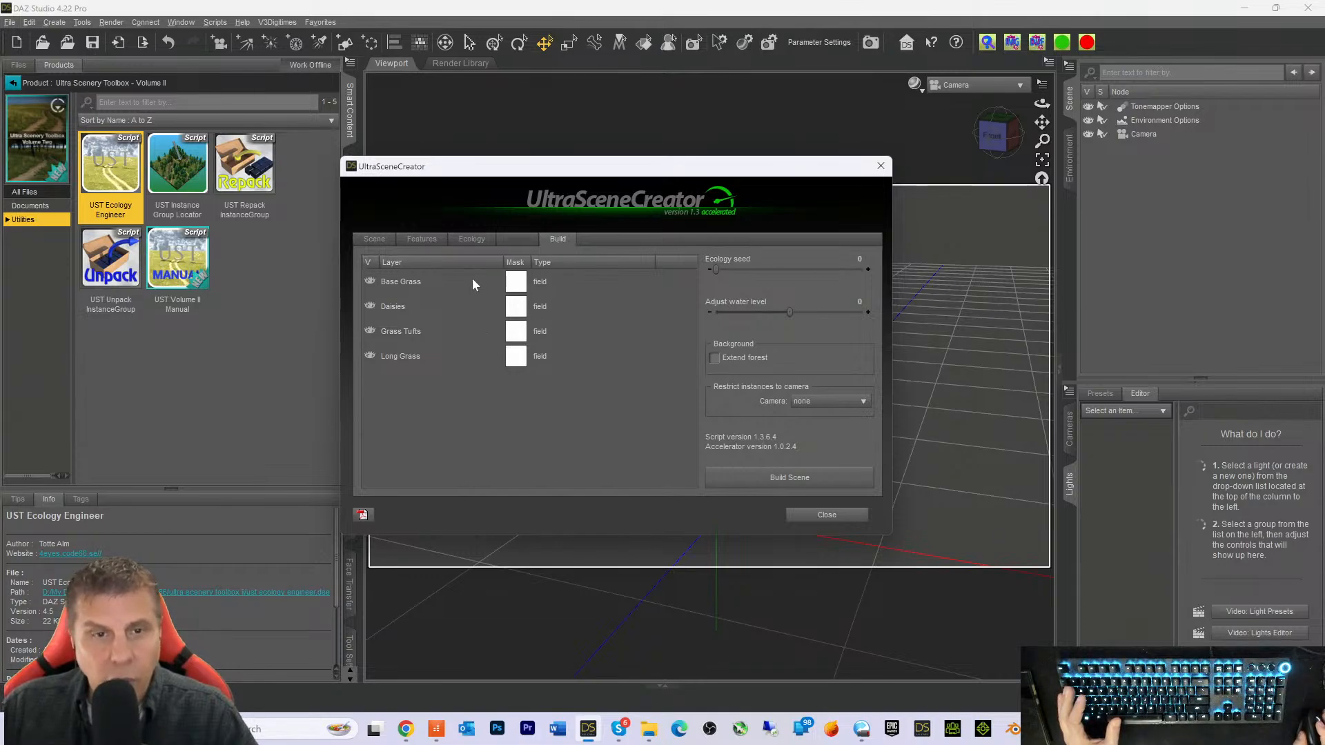
pyautogui.click(380, 241)
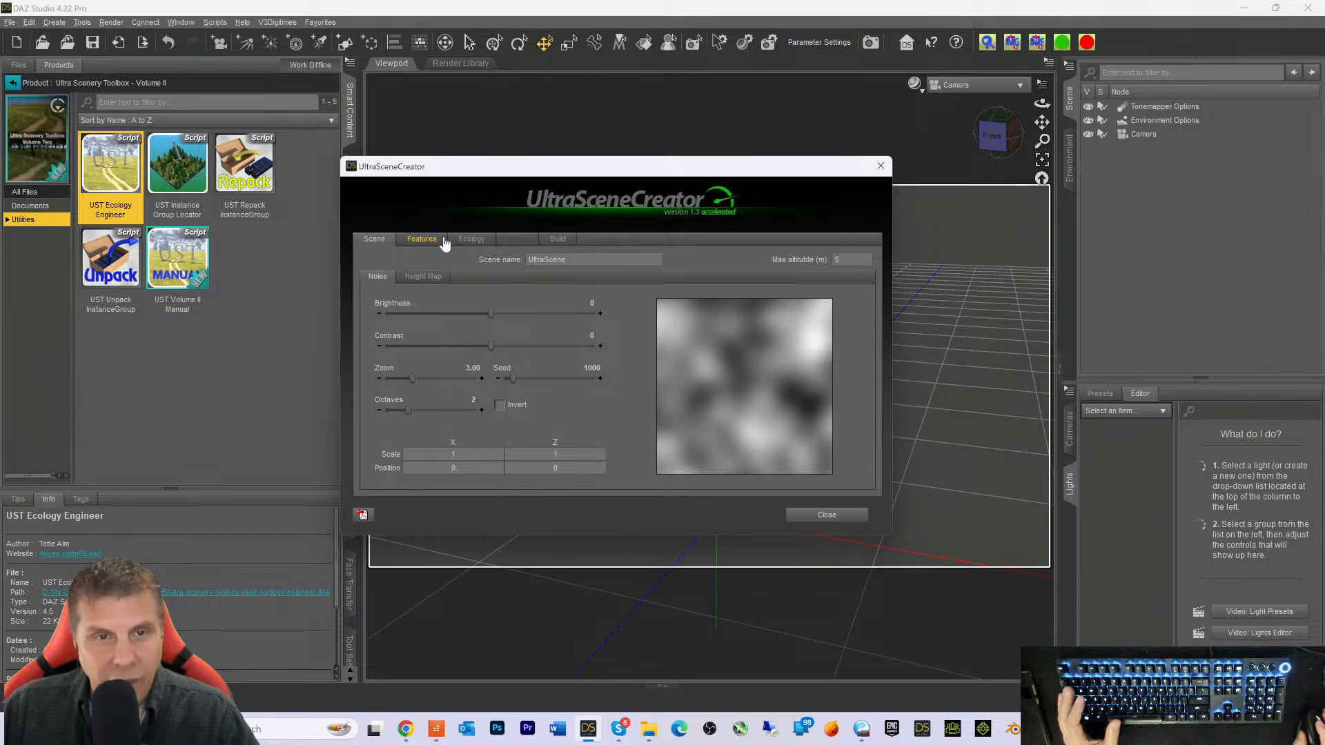
# Choose Stones 4, the small stream with stony banks, as the terrain feature
pyautogui.click(423, 242)
pyautogui.scroll(-4, 445, 400)
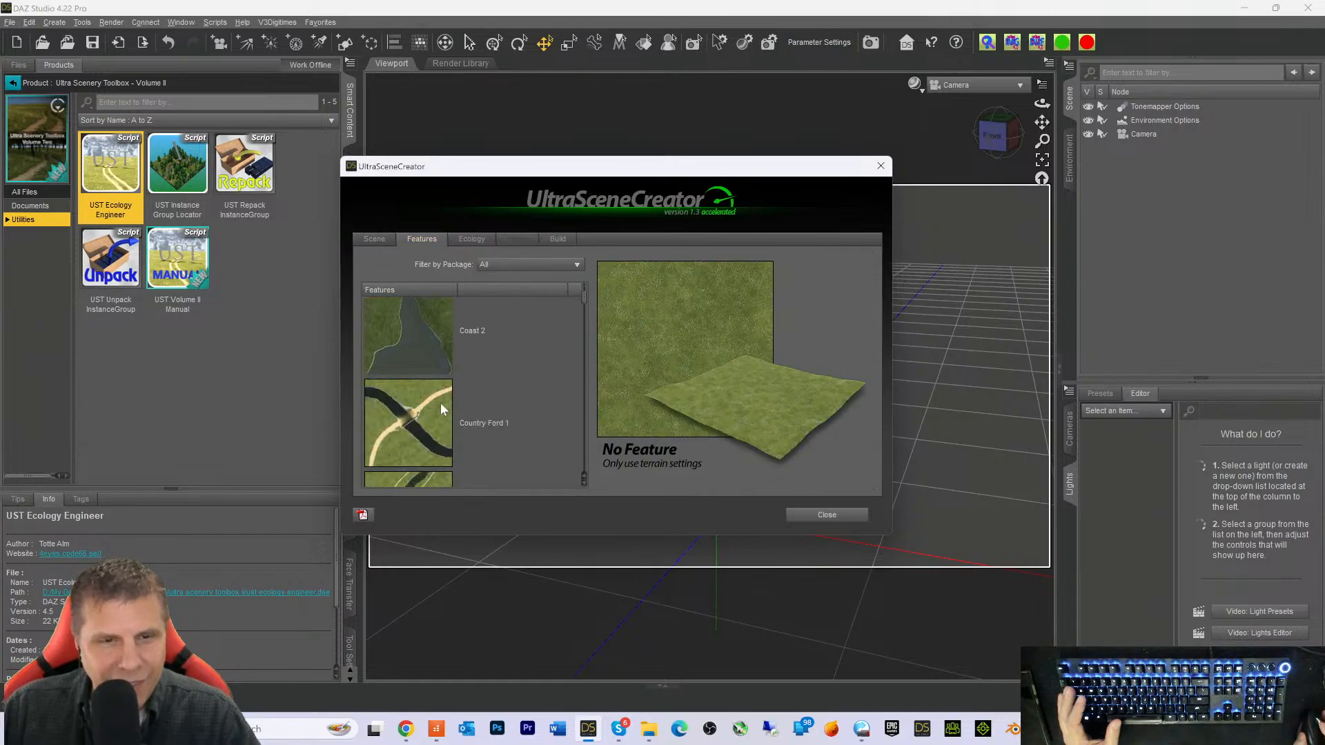
pyautogui.scroll(-10, 432, 412)
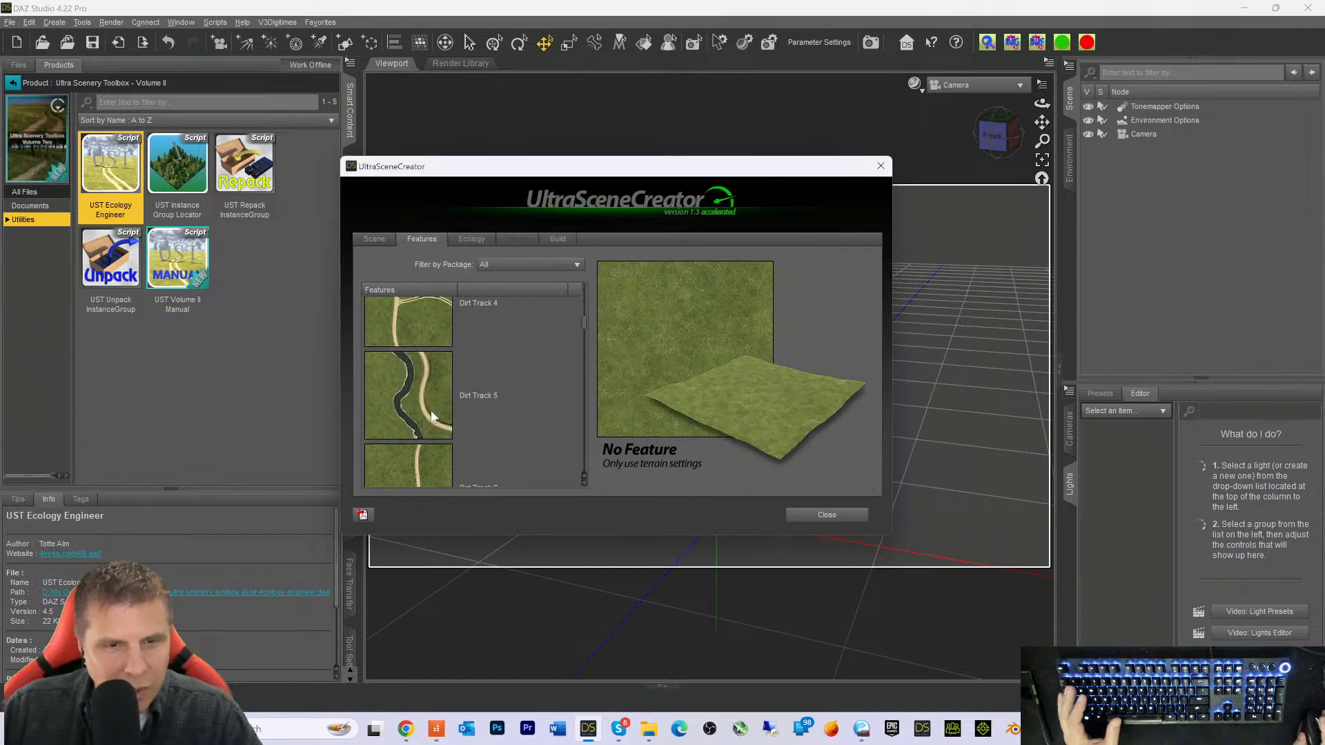
pyautogui.scroll(-8, 431, 414)
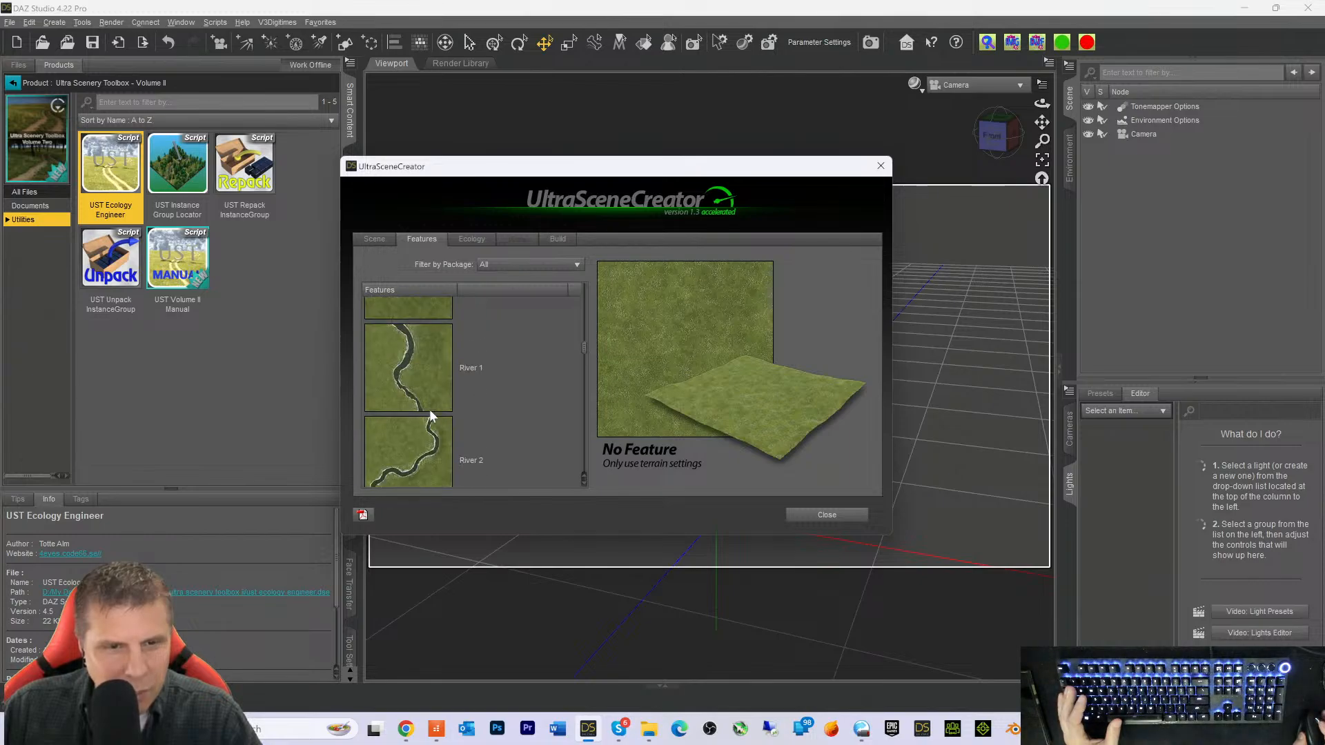
pyautogui.scroll(-8, 429, 414)
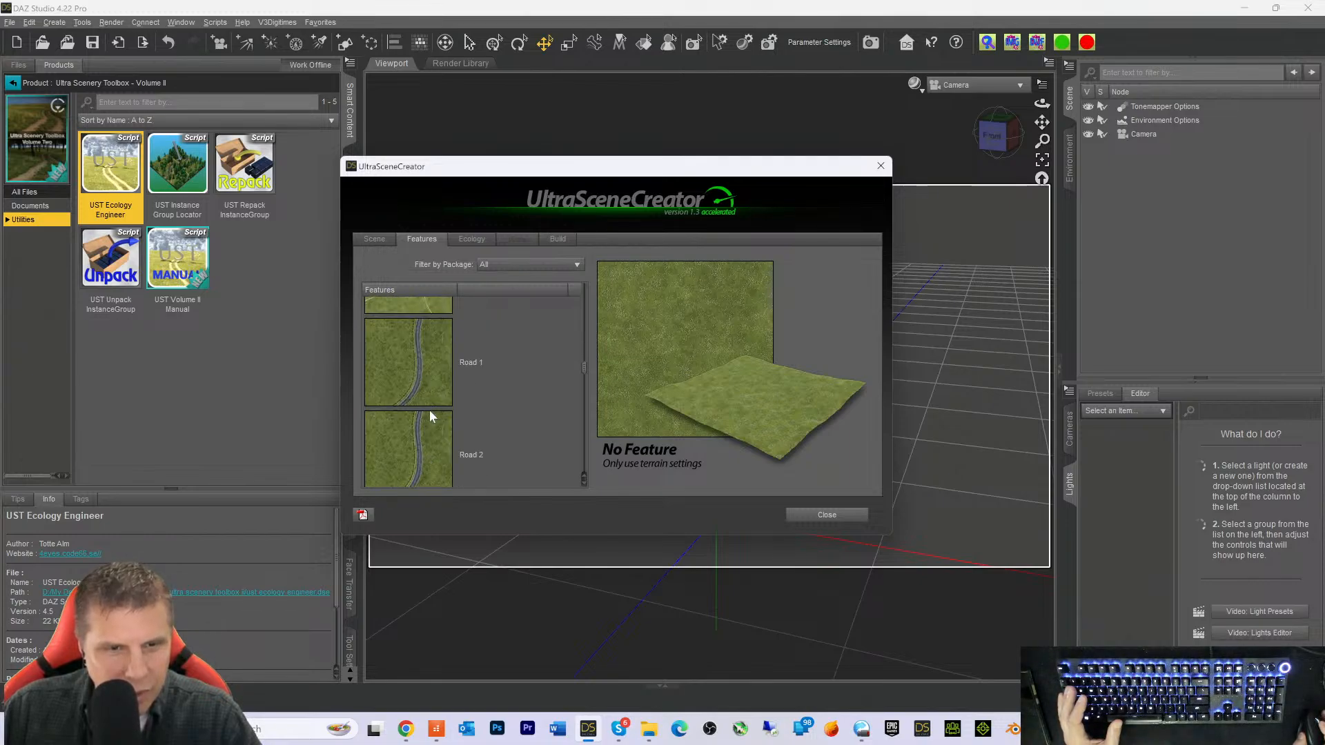
pyautogui.scroll(-8, 429, 414)
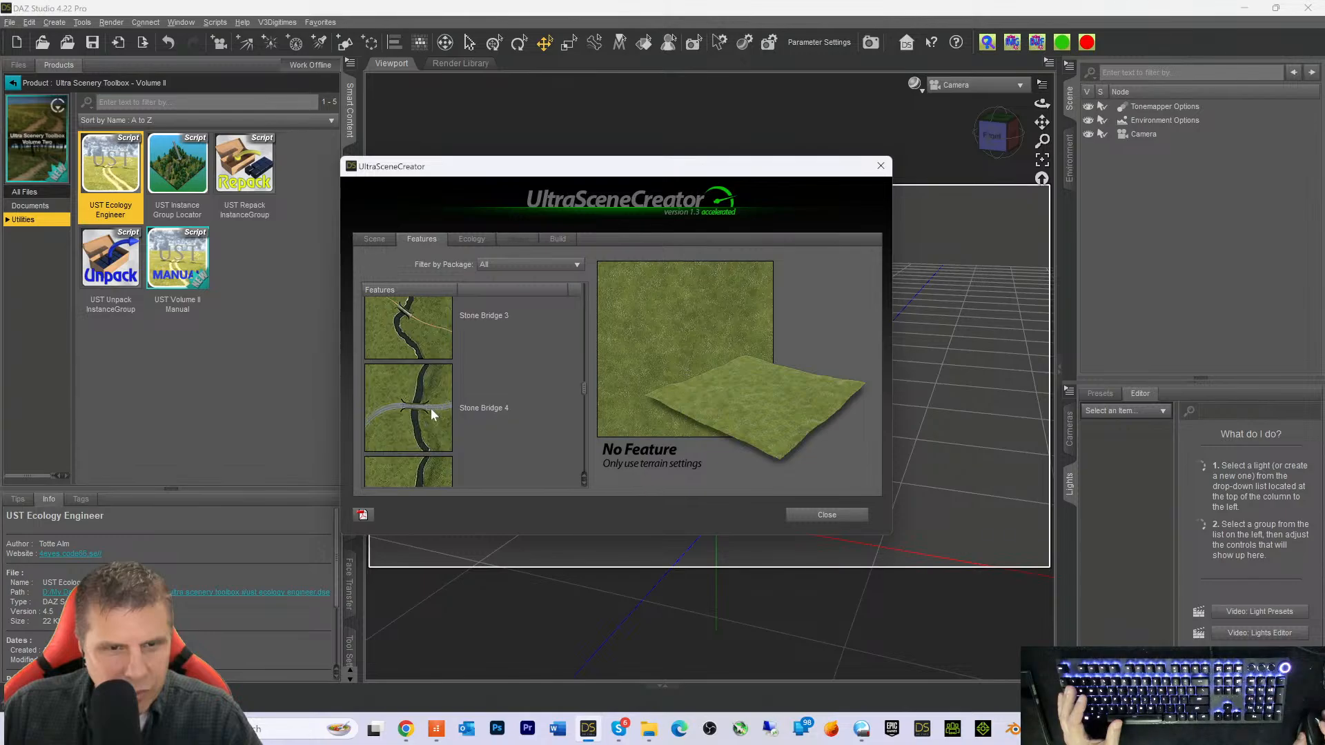
pyautogui.scroll(-5, 431, 414)
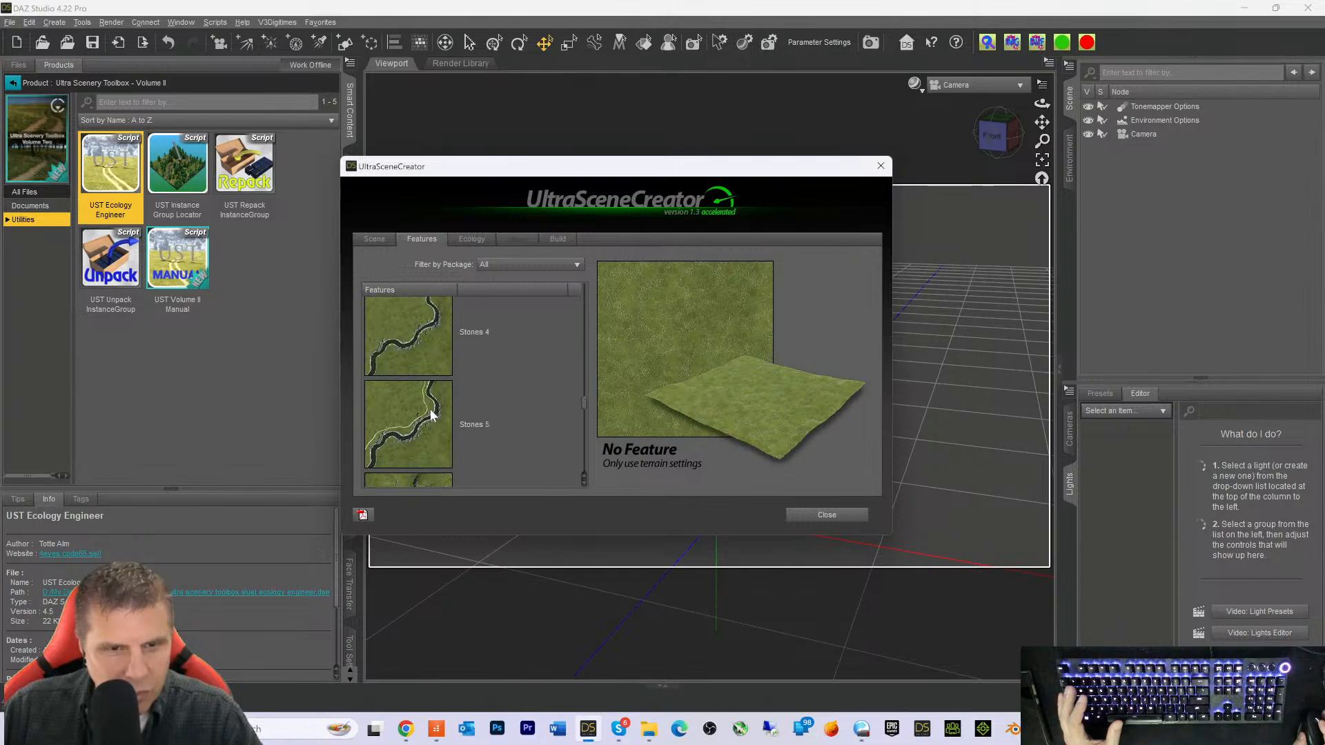
pyautogui.click(393, 341)
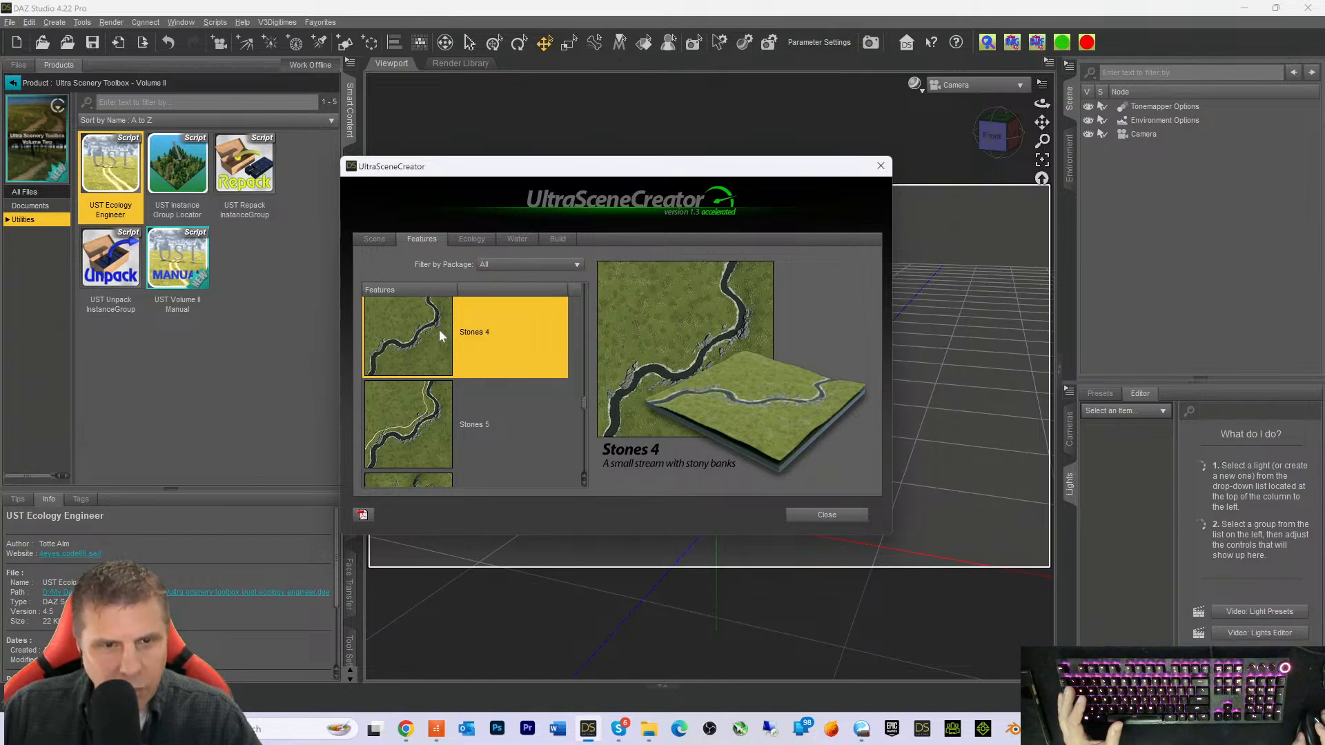
# Select the custom Dead River 01 ecology for the scene
pyautogui.click(471, 240)
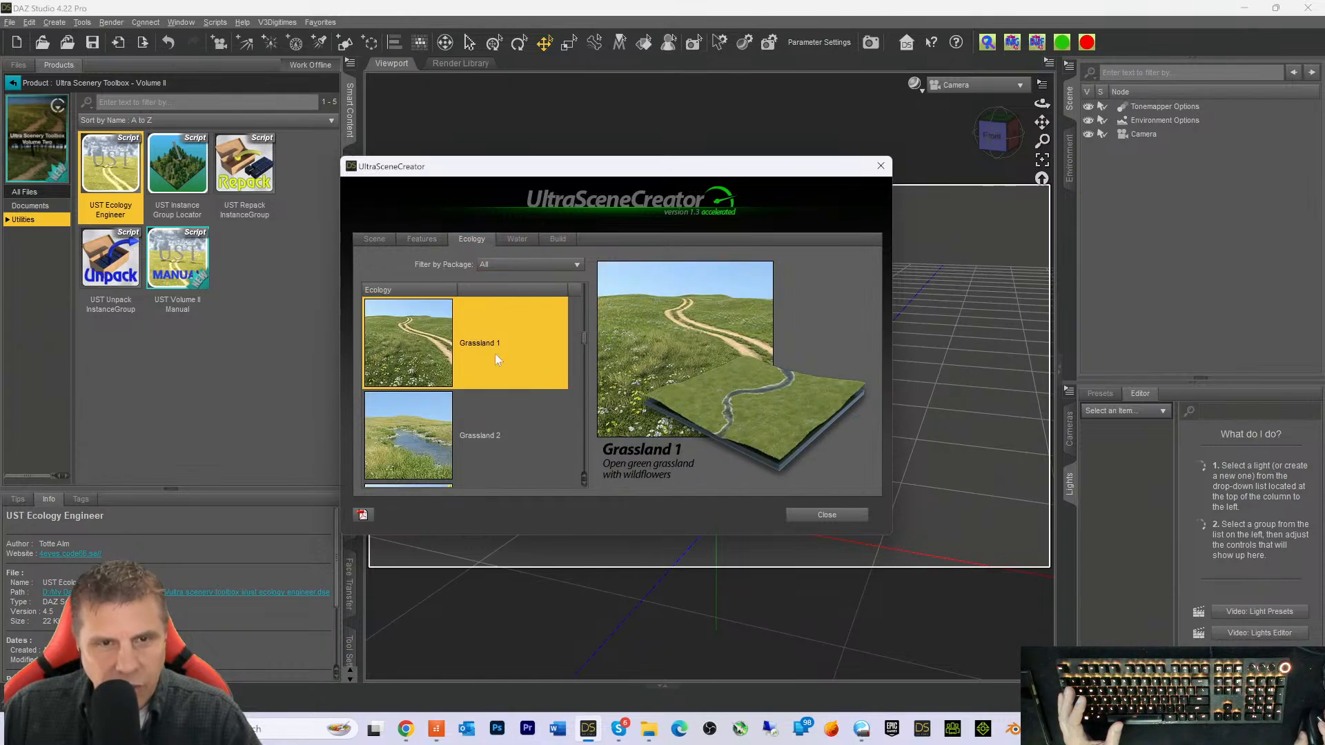
pyautogui.scroll(-2, 487, 376)
pyautogui.scroll(-1, 487, 381)
pyautogui.scroll(-3, 487, 373)
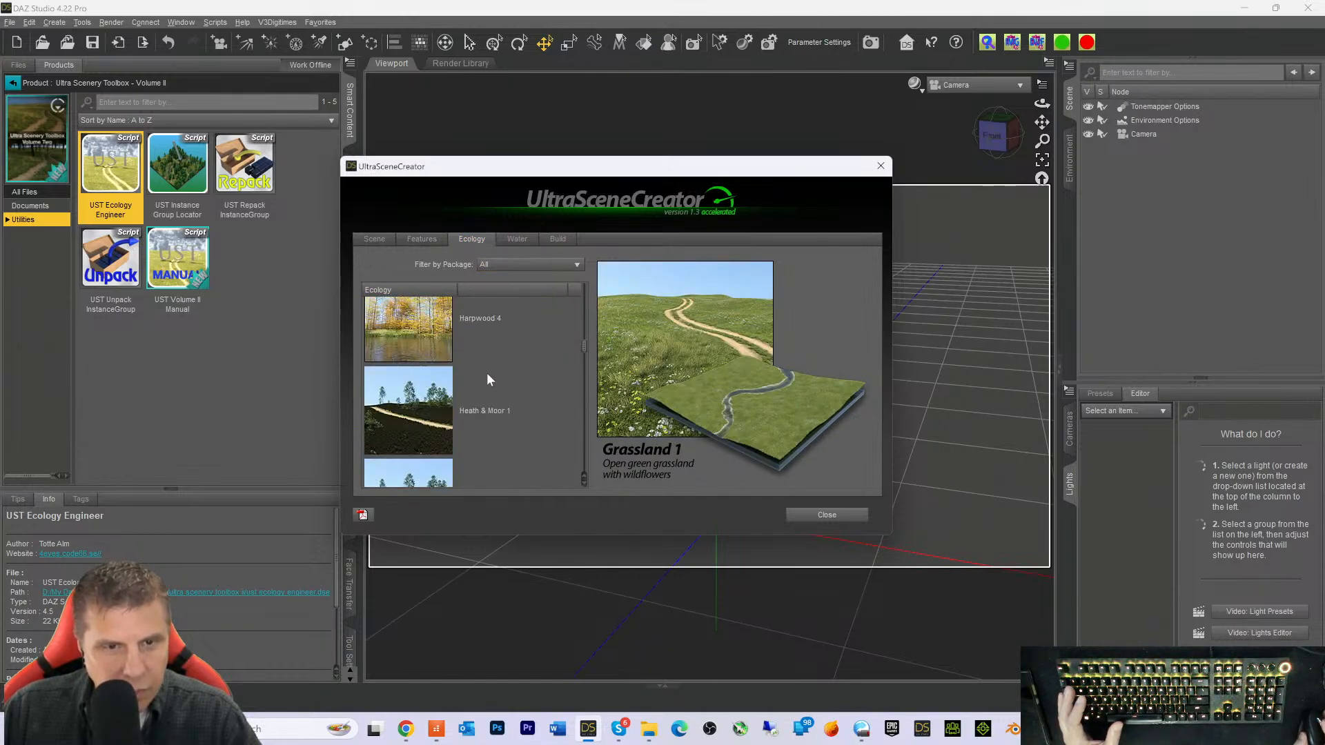
pyautogui.scroll(8, 486, 376)
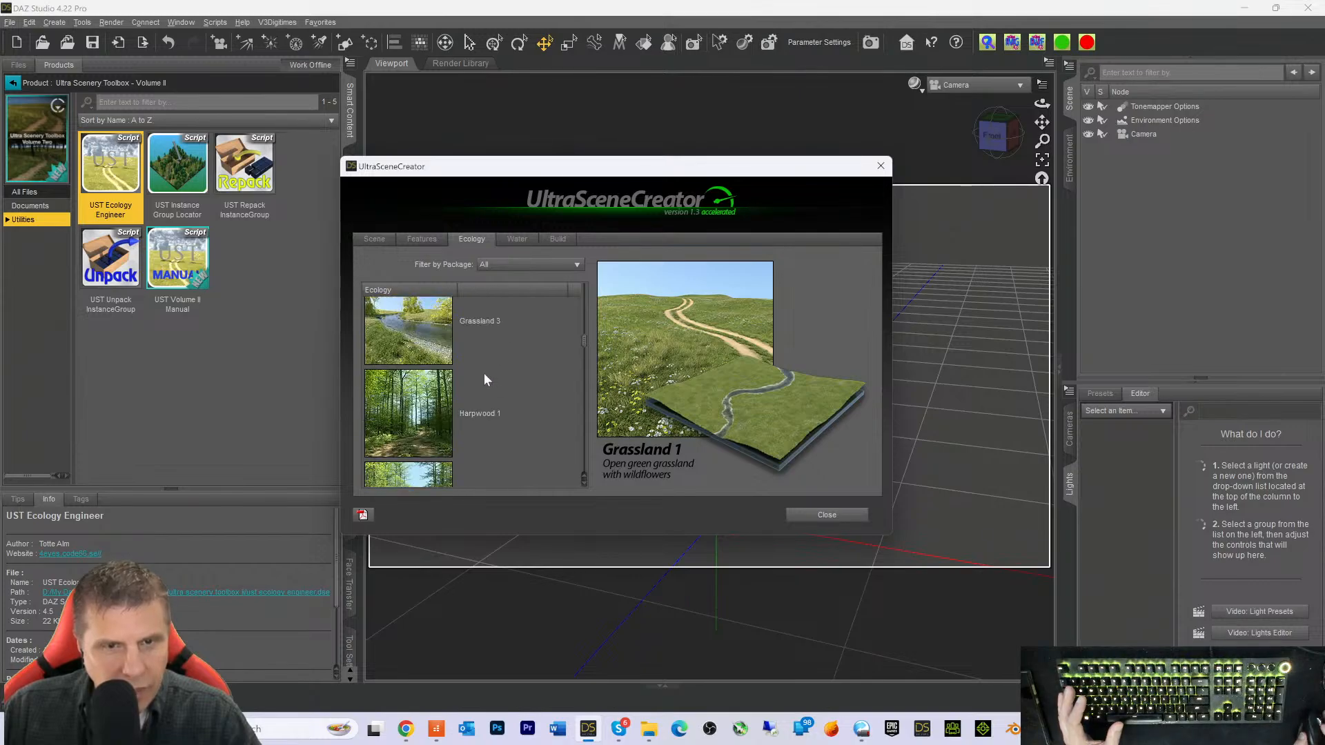
pyautogui.scroll(20, 479, 375)
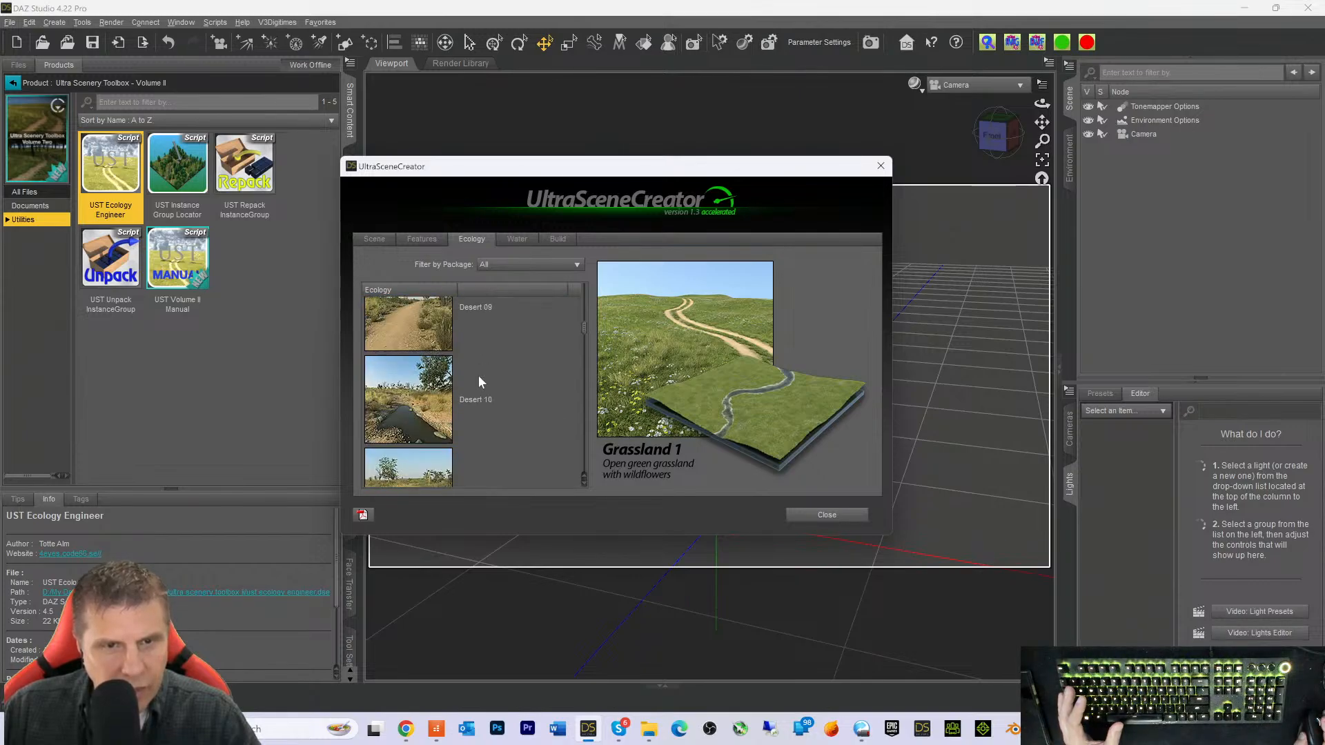
pyautogui.scroll(1, 476, 383)
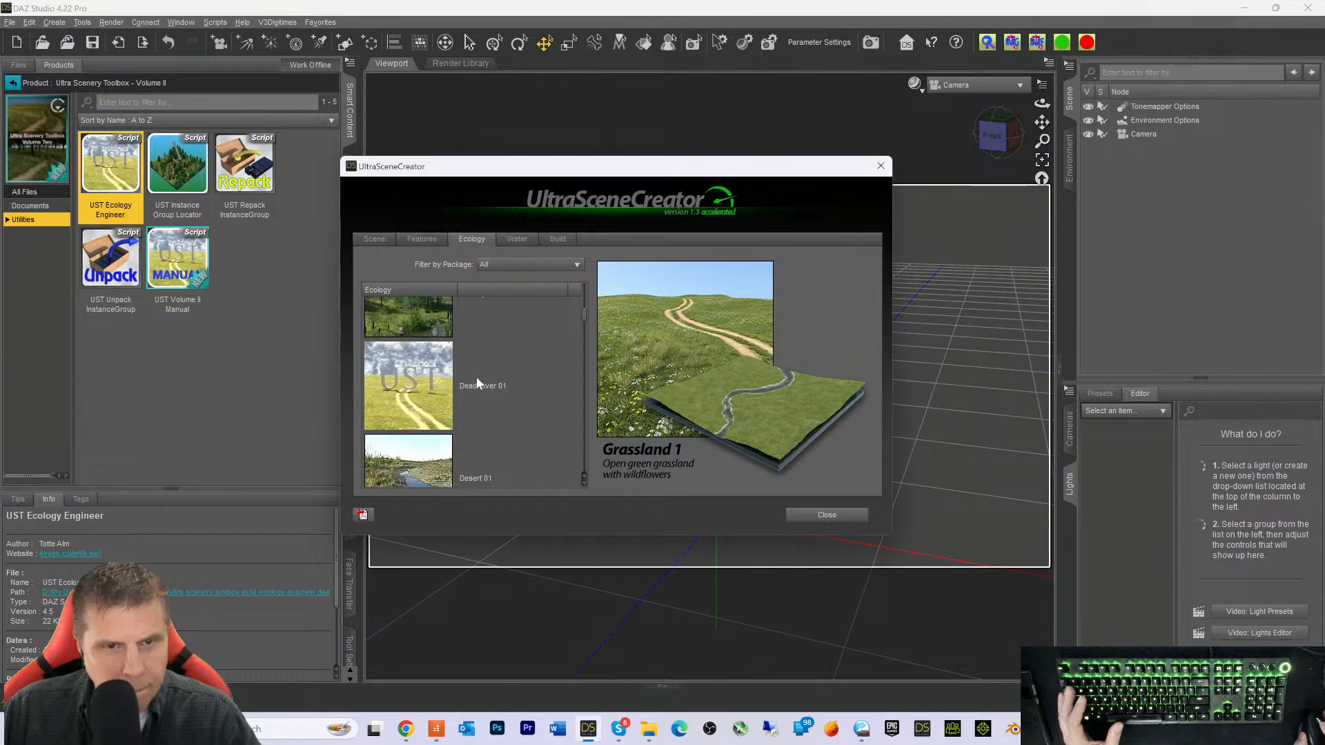
pyautogui.click(476, 384)
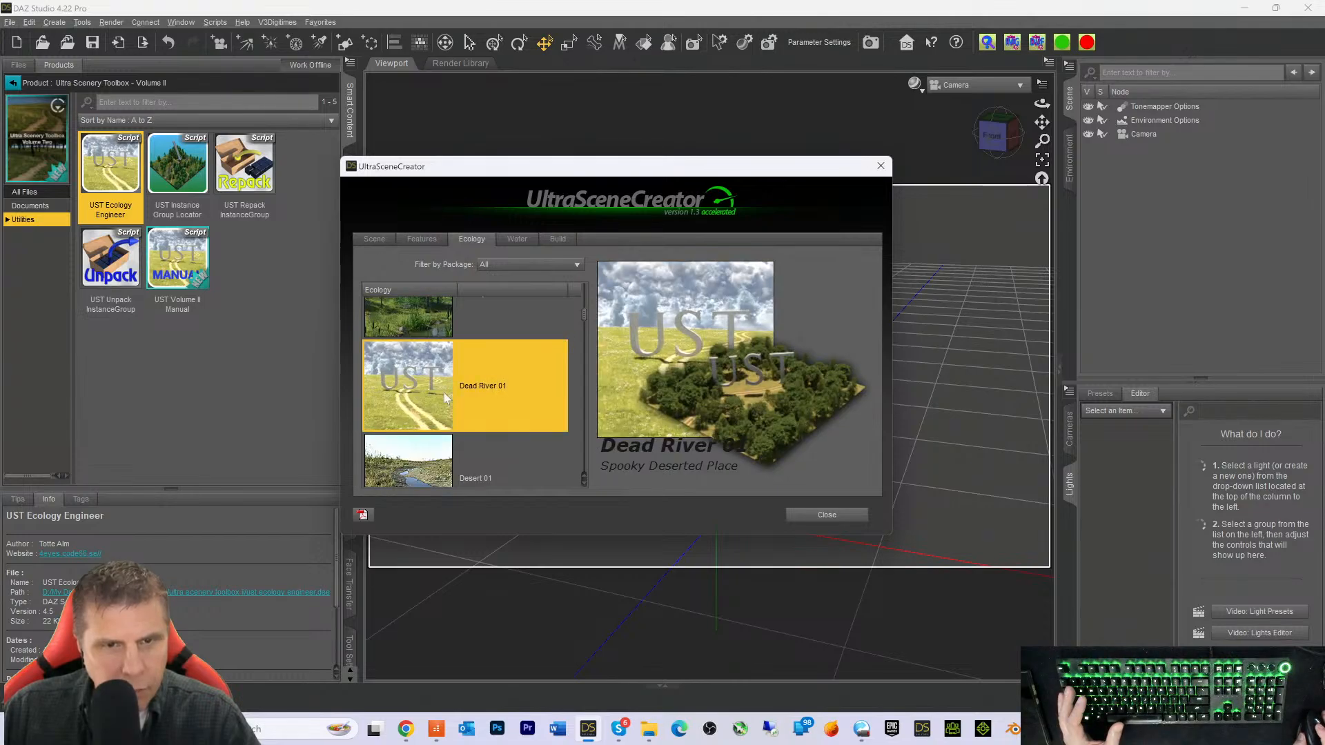
# Set the scene's water type to Brackish Pond
pyautogui.click(517, 238)
pyautogui.scroll(-2, 456, 410)
pyautogui.click(416, 380)
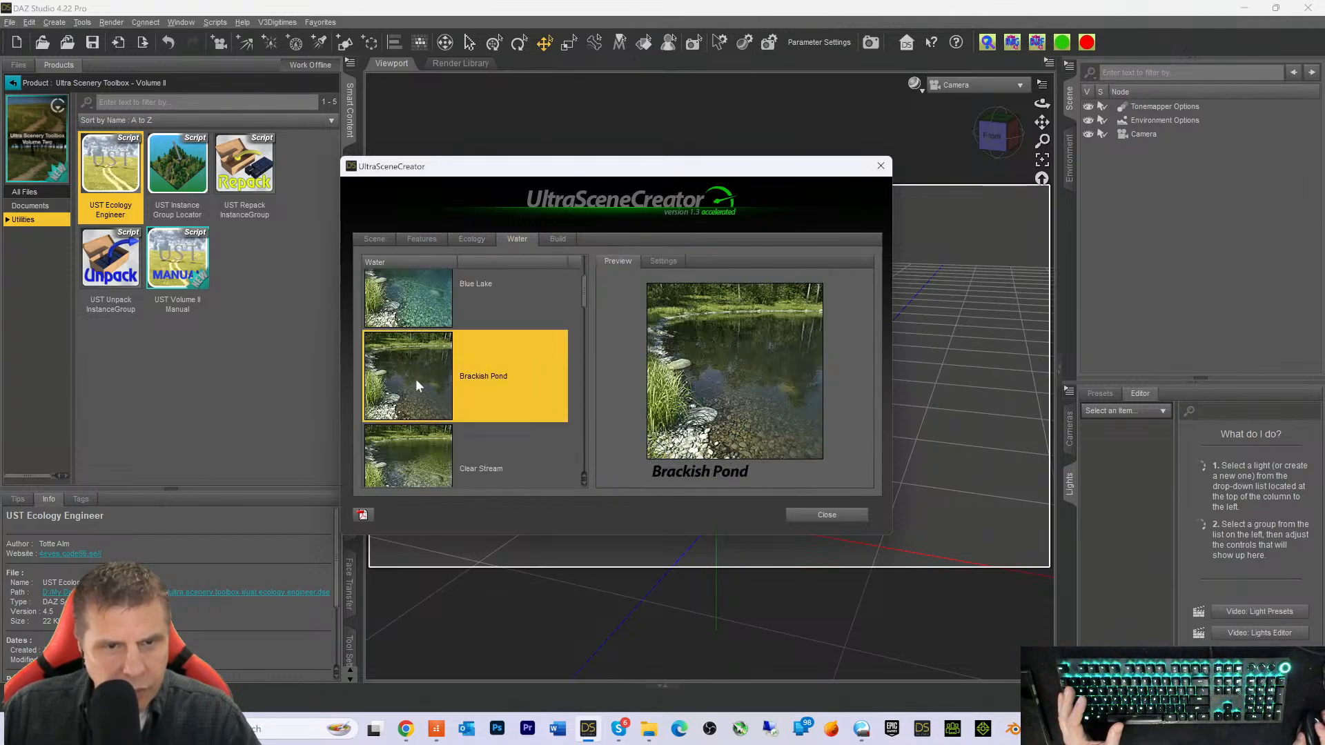
# Restrict the instances to Camera, build the scene, and close UltraSceneCreator when the build is done
pyautogui.click(556, 238)
pyautogui.click(821, 401)
pyautogui.click(816, 431)
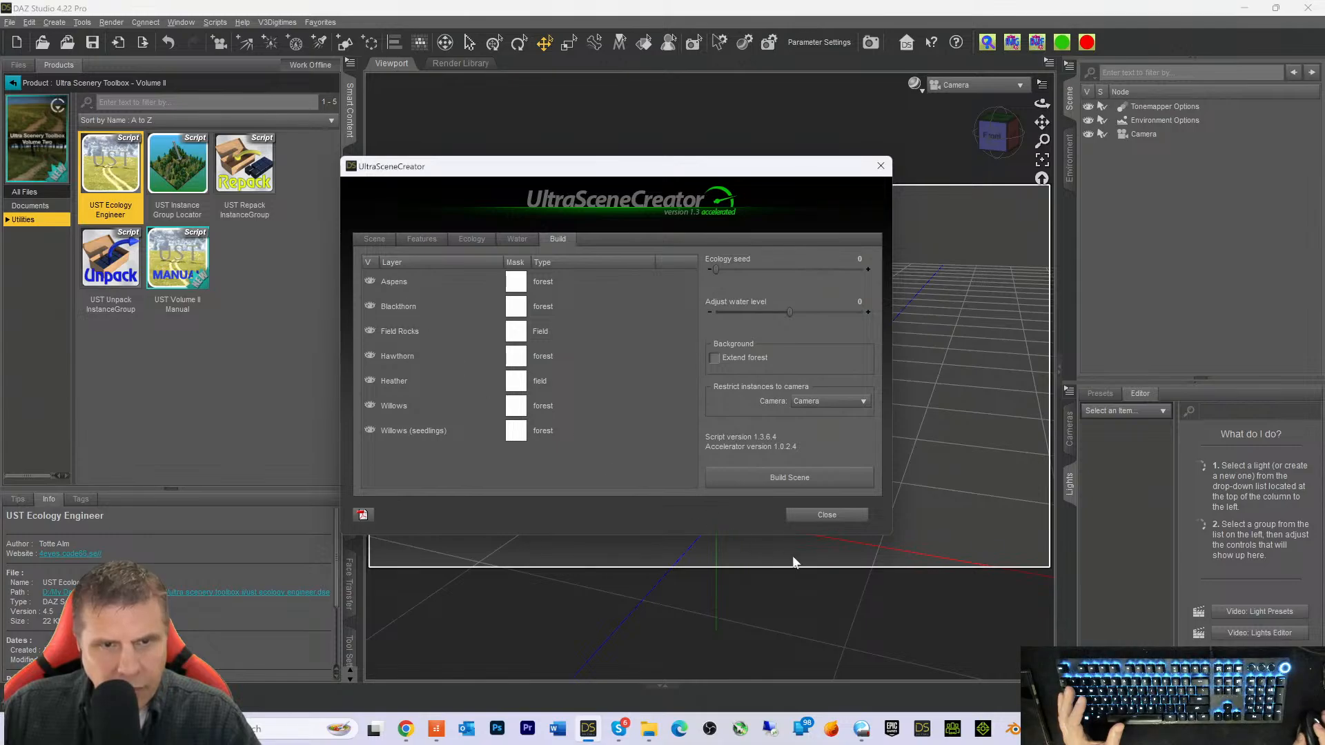
pyautogui.click(783, 478)
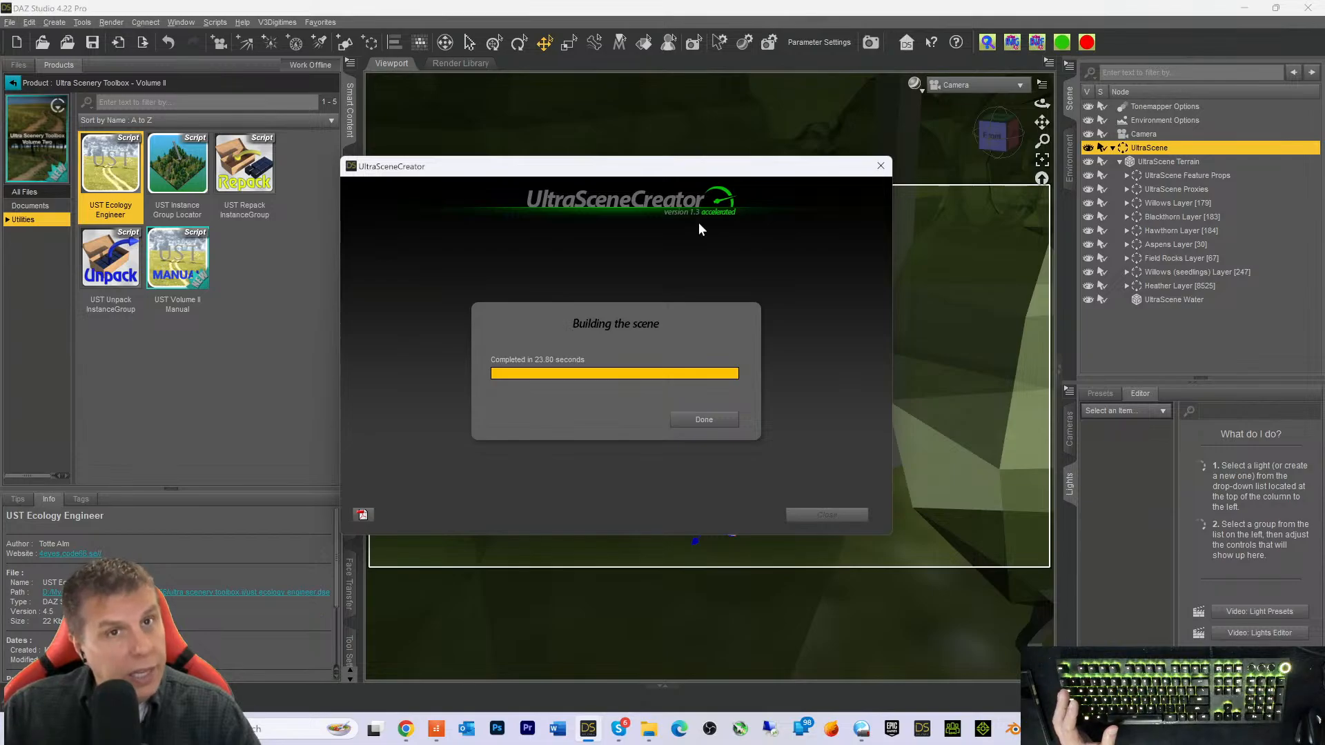
pyautogui.click(702, 419)
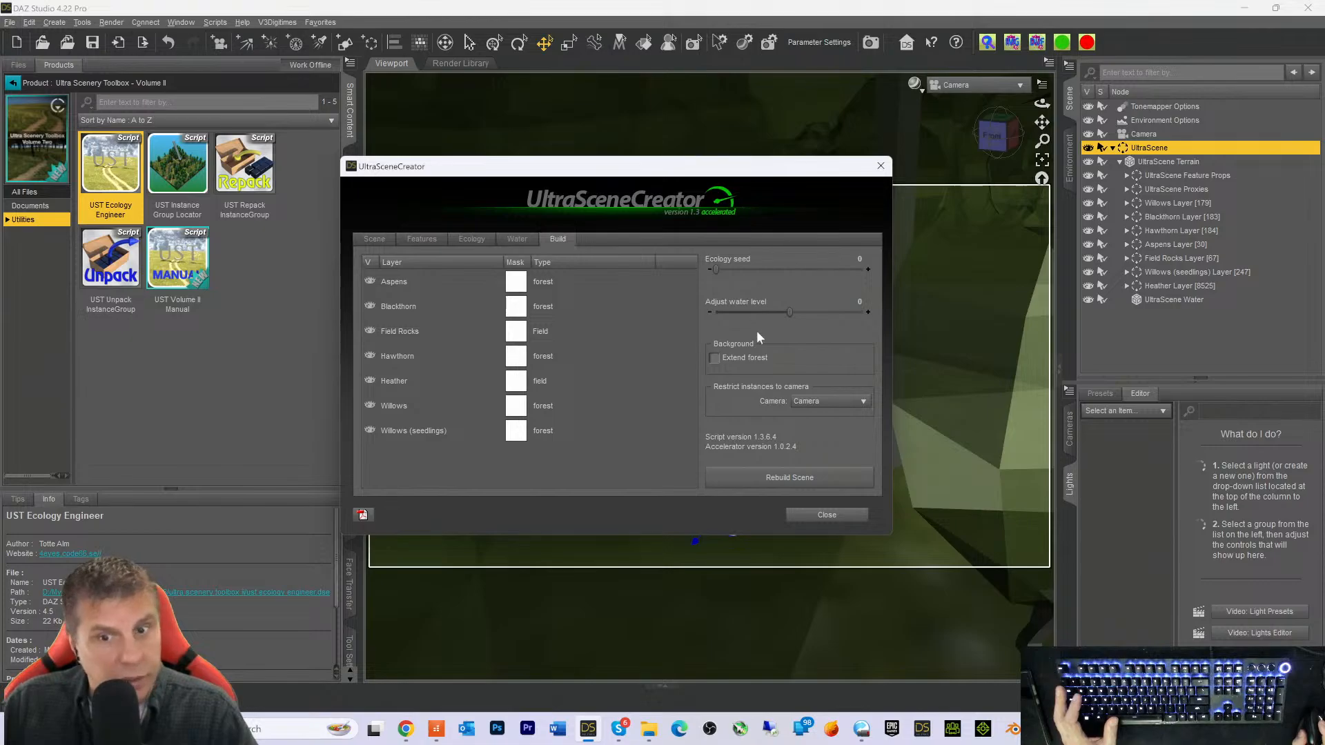
pyautogui.click(811, 517)
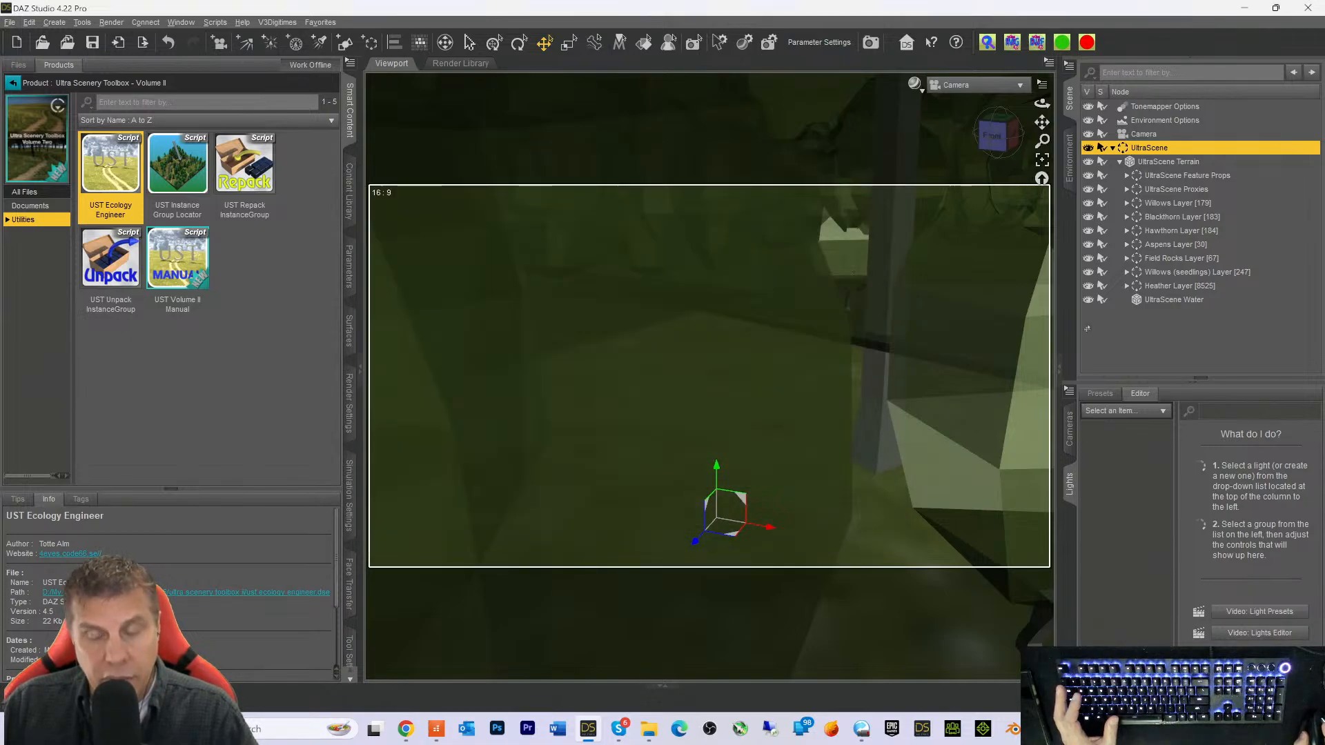
# Orbit the Camera view around the UltraScene and pull it back from the dense tree proxies towards the open ground
pyautogui.moveTo(992, 141); pyautogui.dragTo(855, 247)
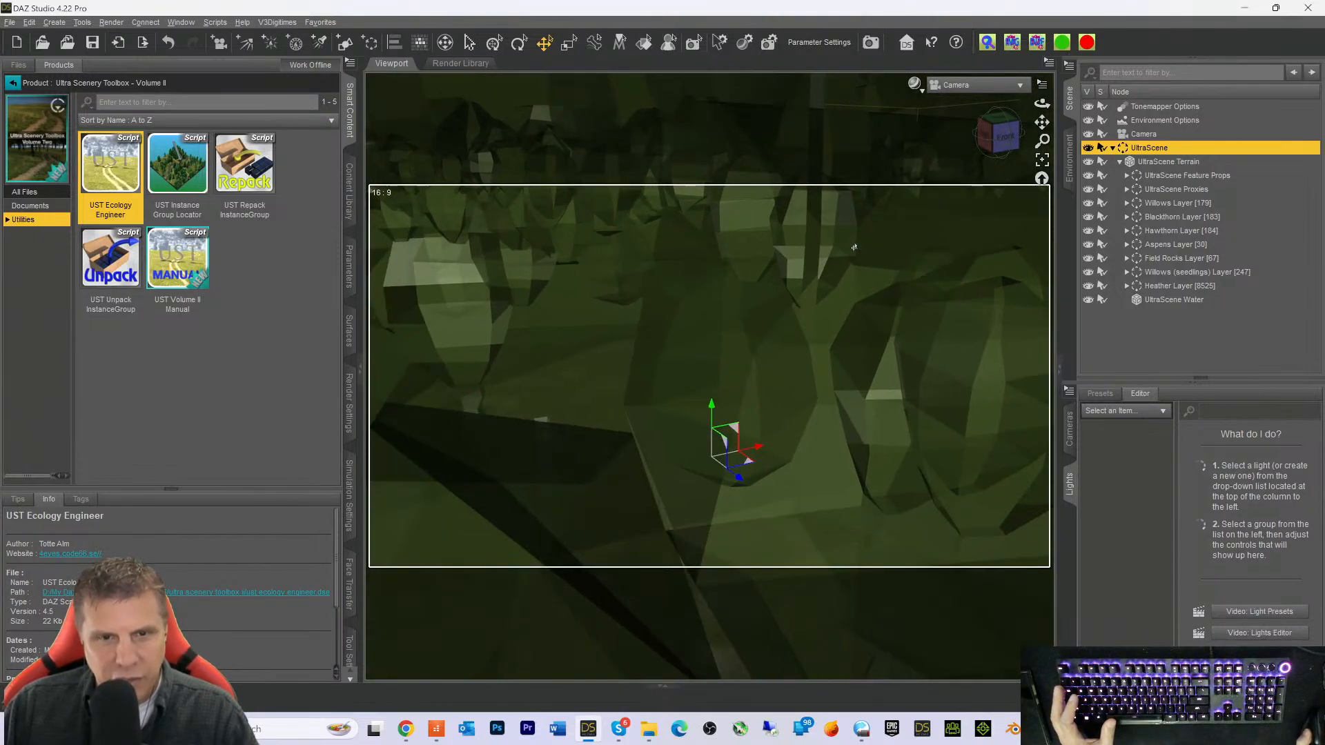
pyautogui.scroll(-4, 854, 247)
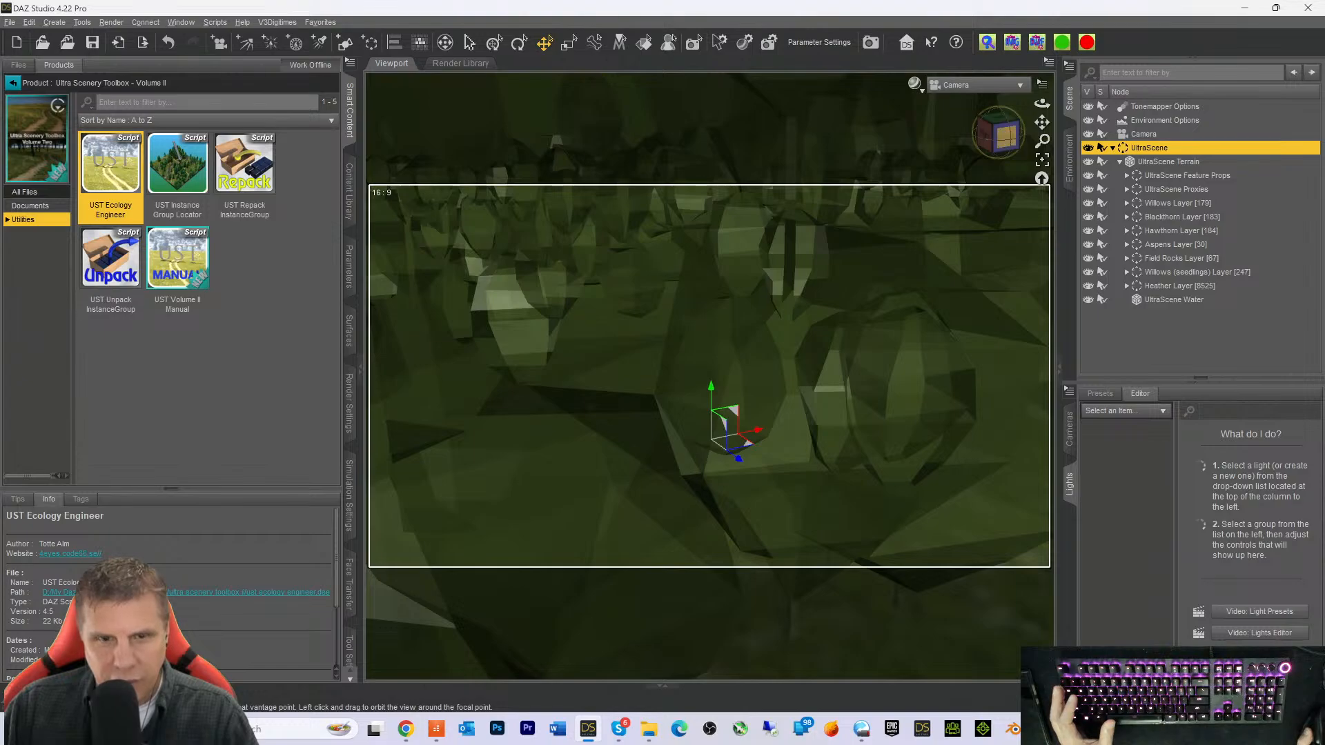
pyautogui.click(995, 133)
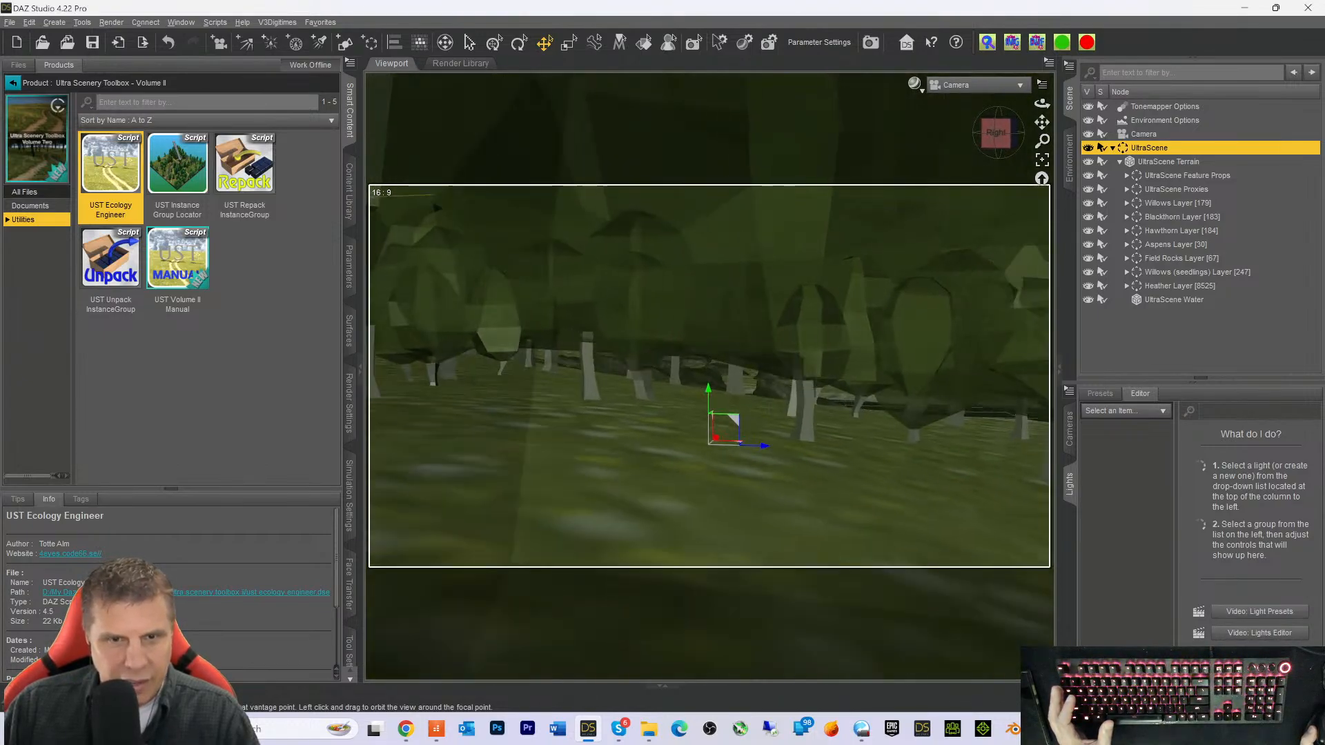
pyautogui.scroll(6, 893, 242)
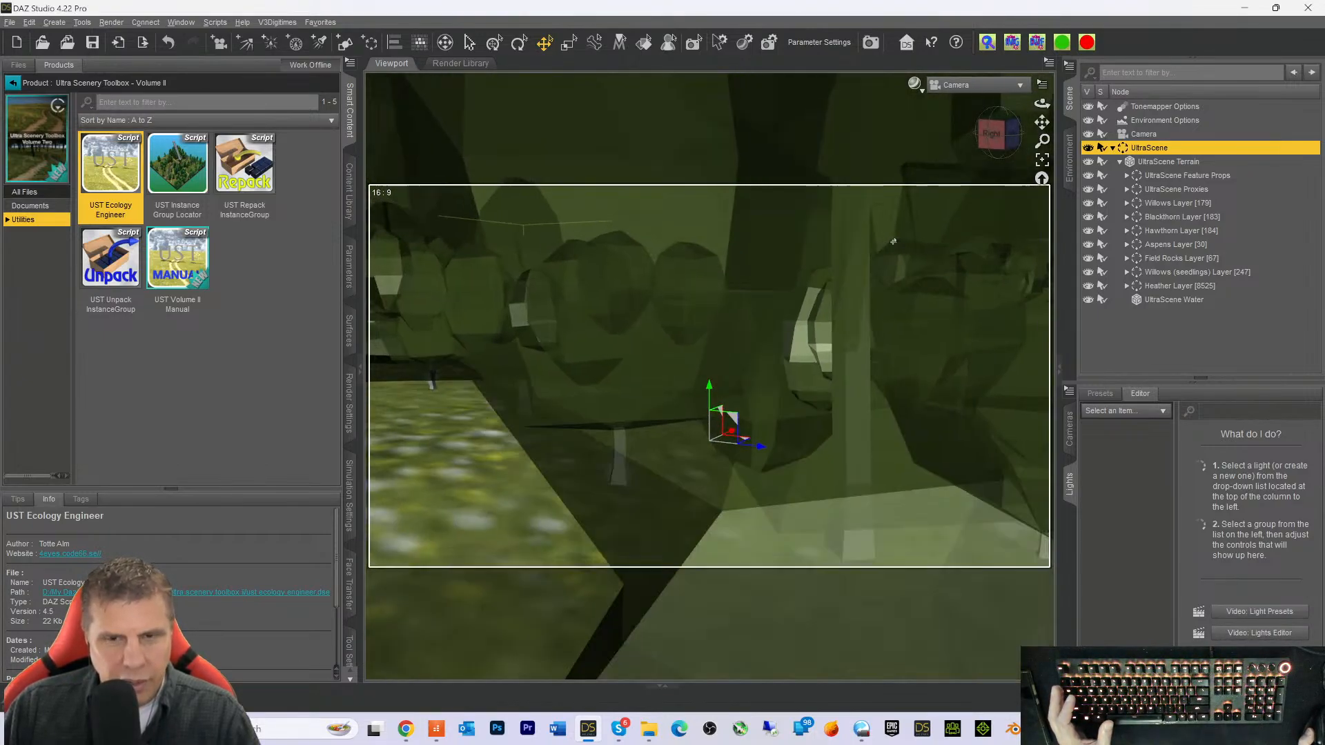
pyautogui.scroll(-5, 893, 241)
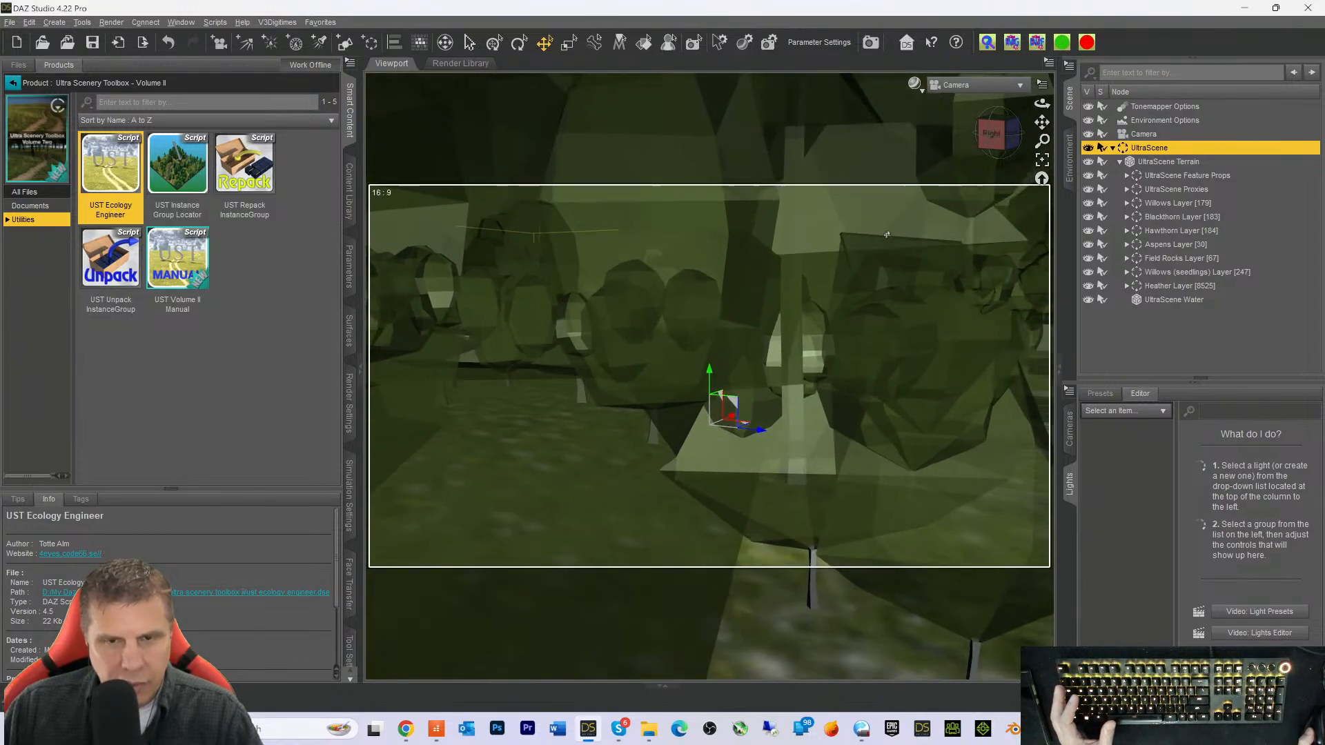
pyautogui.scroll(-4, 887, 234)
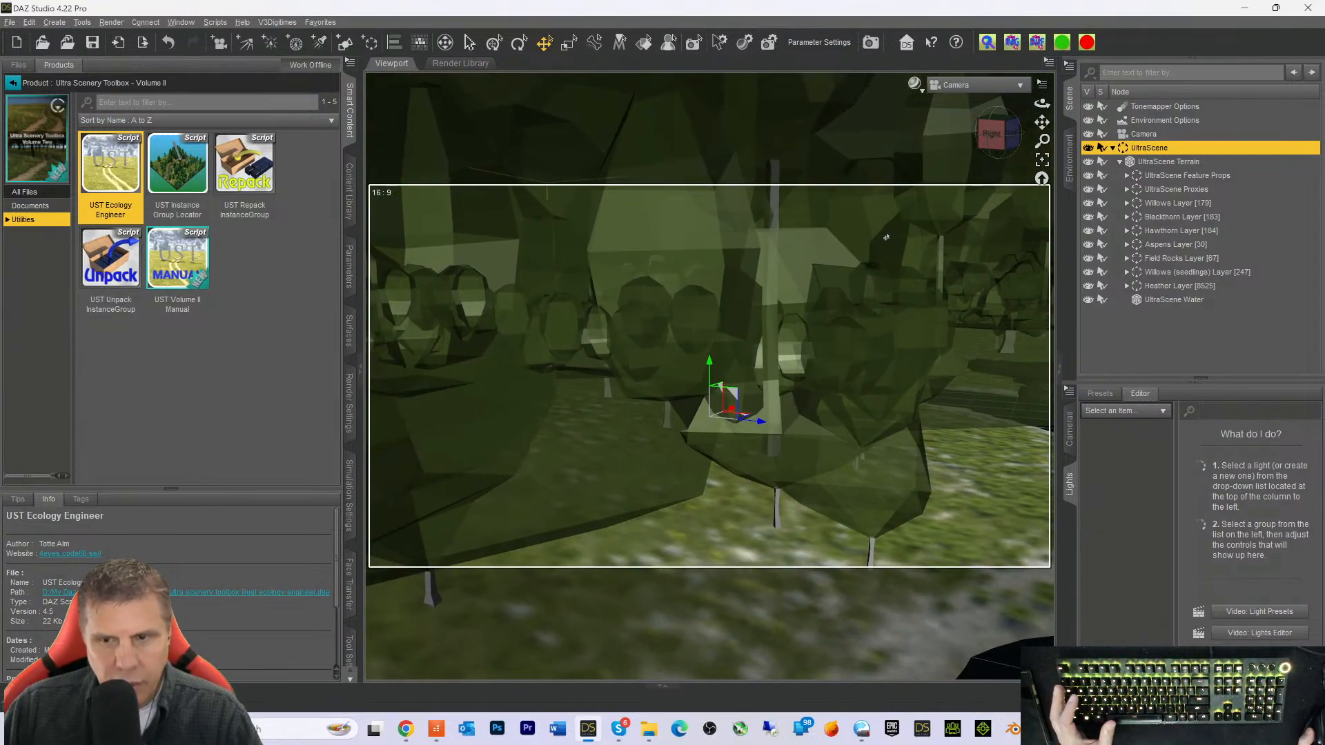
pyautogui.scroll(-4, 886, 237)
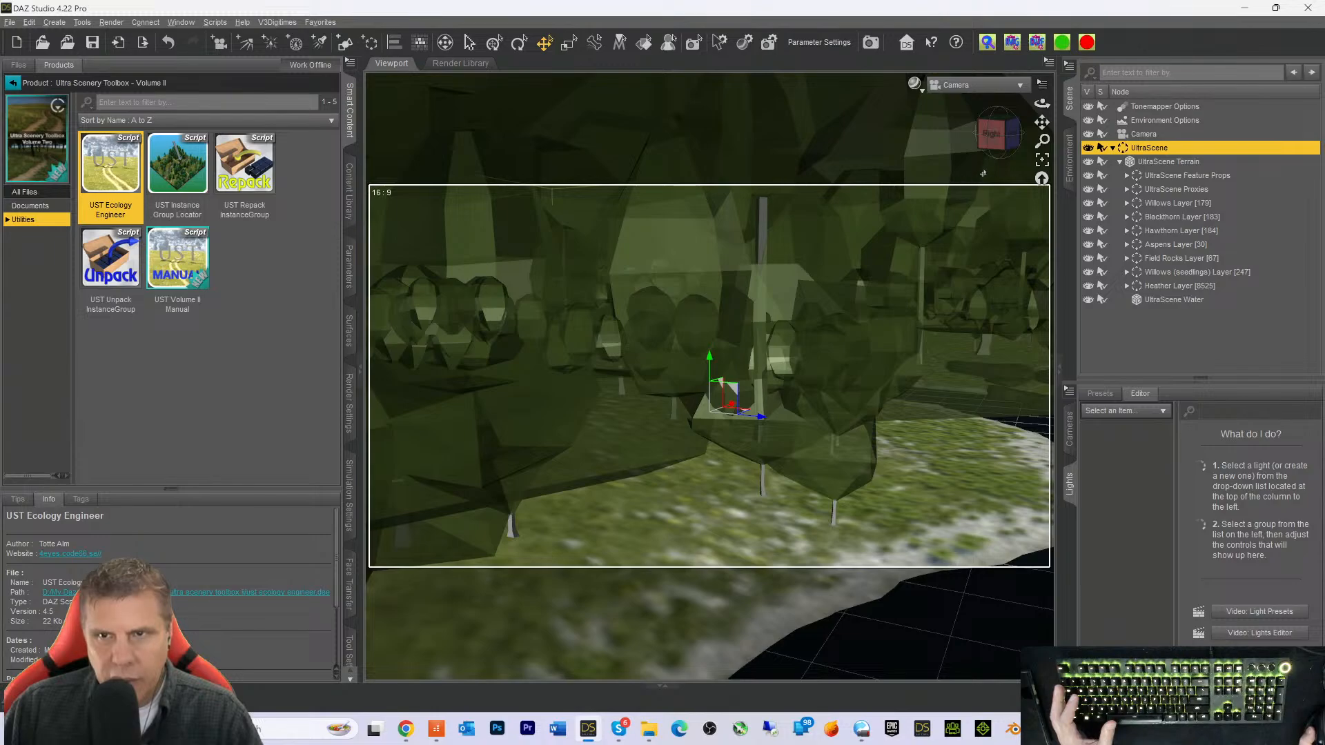
# Frame the Camera low along the stream, with the winding water and dark bank rocks running into the trees
pyautogui.moveTo(994, 132); pyautogui.dragTo(990, 170)
pyautogui.moveTo(1041, 122); pyautogui.dragTo(890, 115)
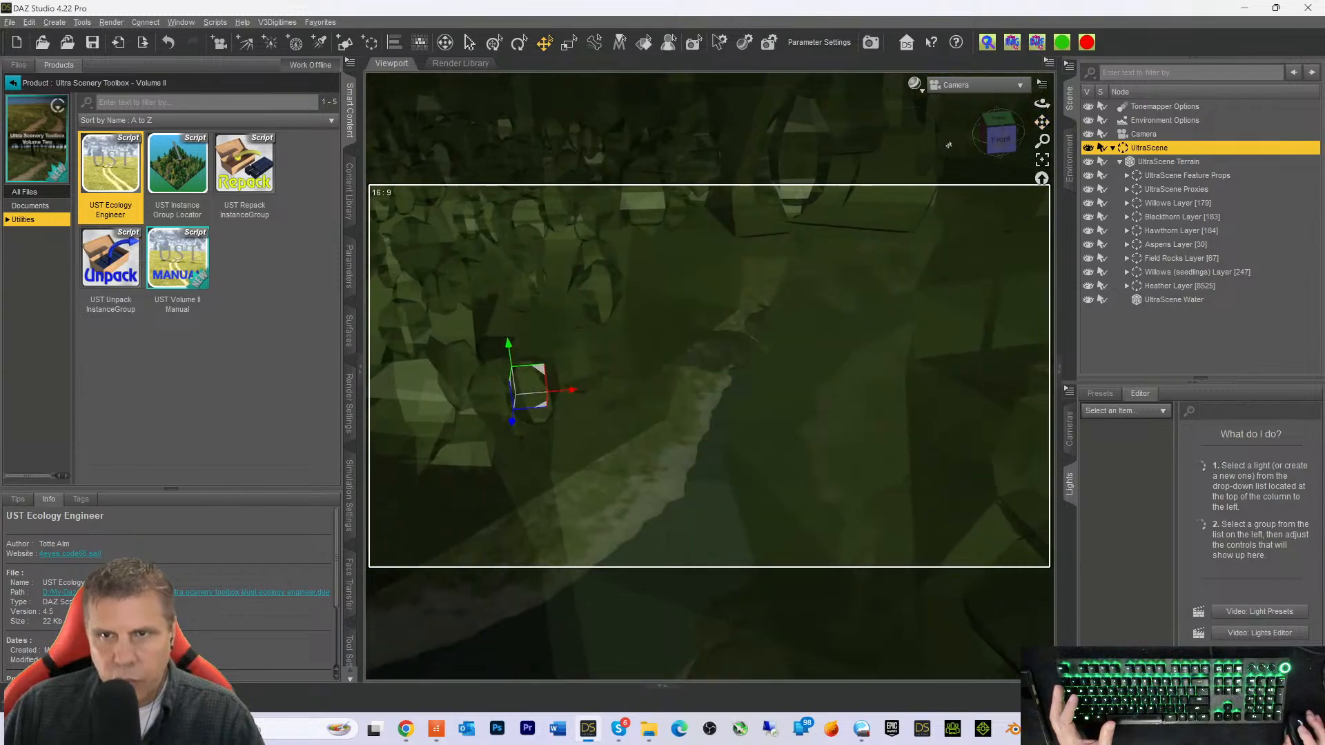
pyautogui.click(949, 144)
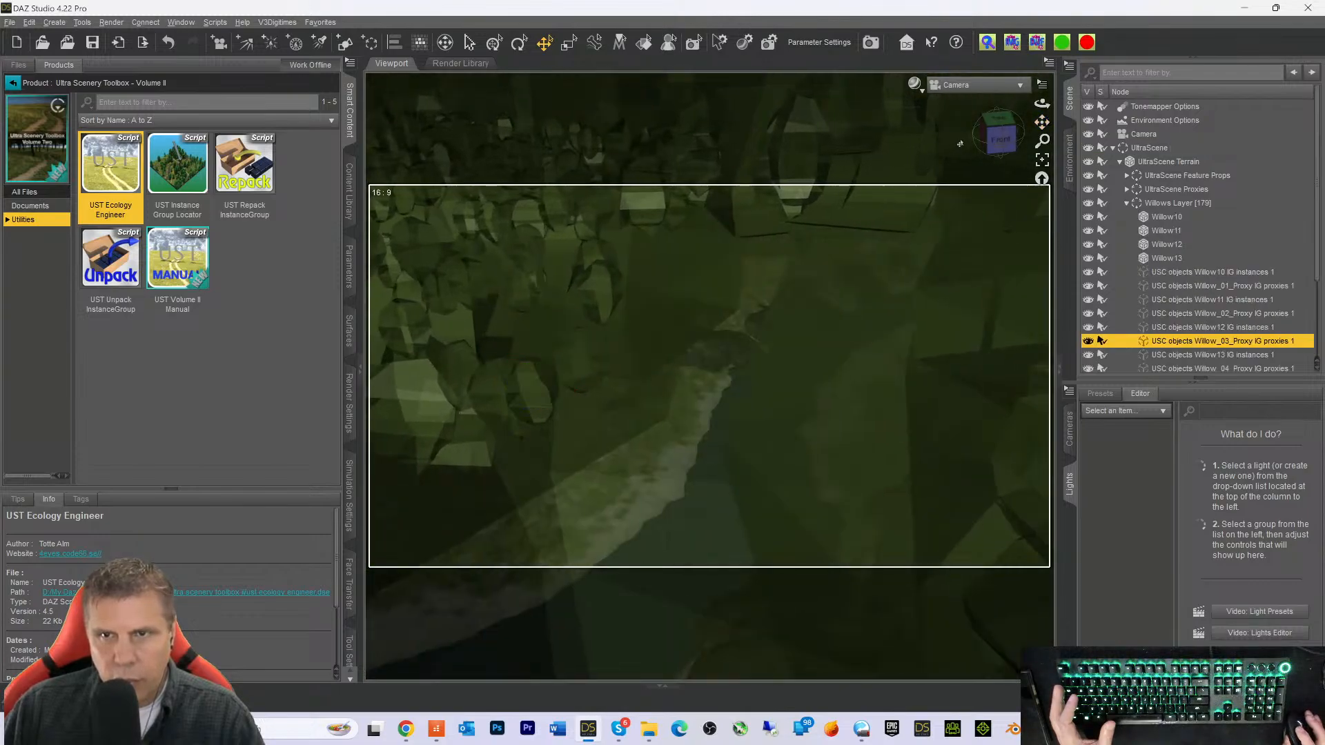
pyautogui.moveTo(991, 141)
pyautogui.mouseDown()
pyautogui.moveTo(1038, 131)
pyautogui.moveTo(1000, 119)
pyautogui.mouseUp()
pyautogui.scroll(5, 1020, 212)
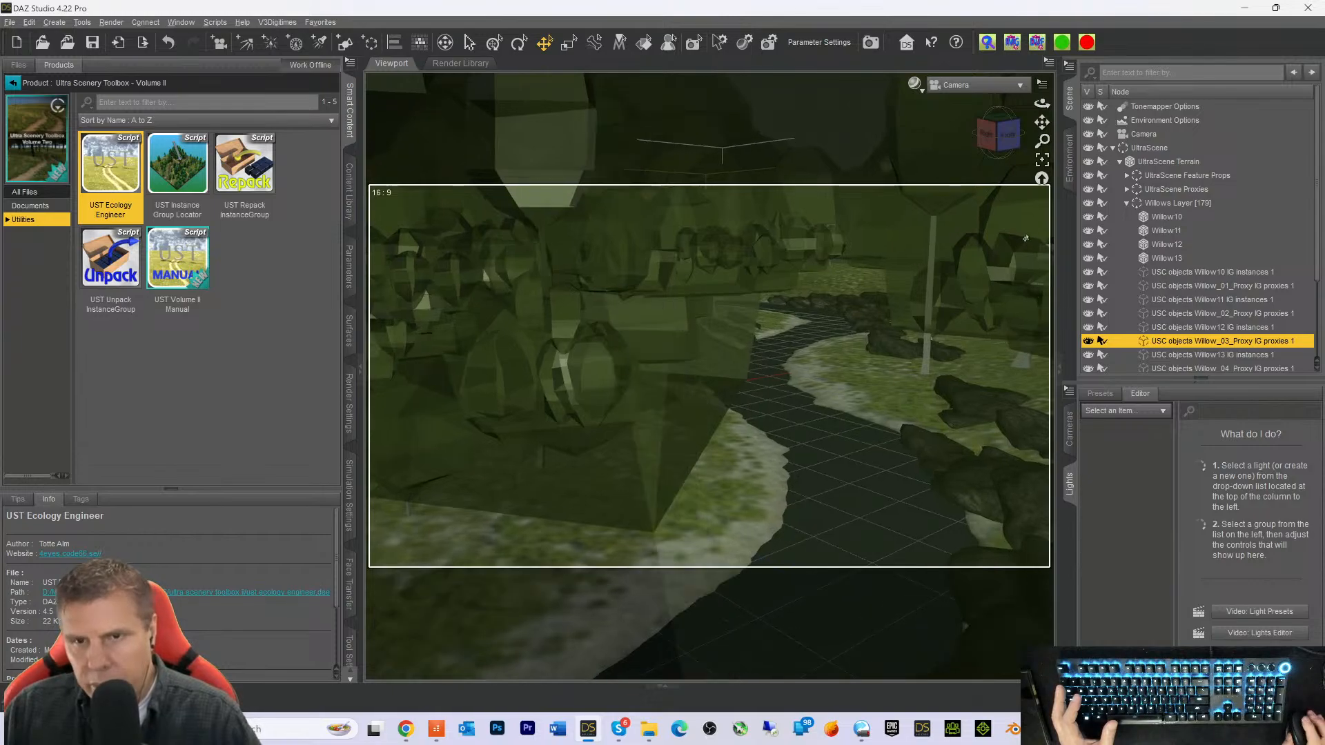
pyautogui.moveTo(1040, 119); pyautogui.dragTo(1013, 131)
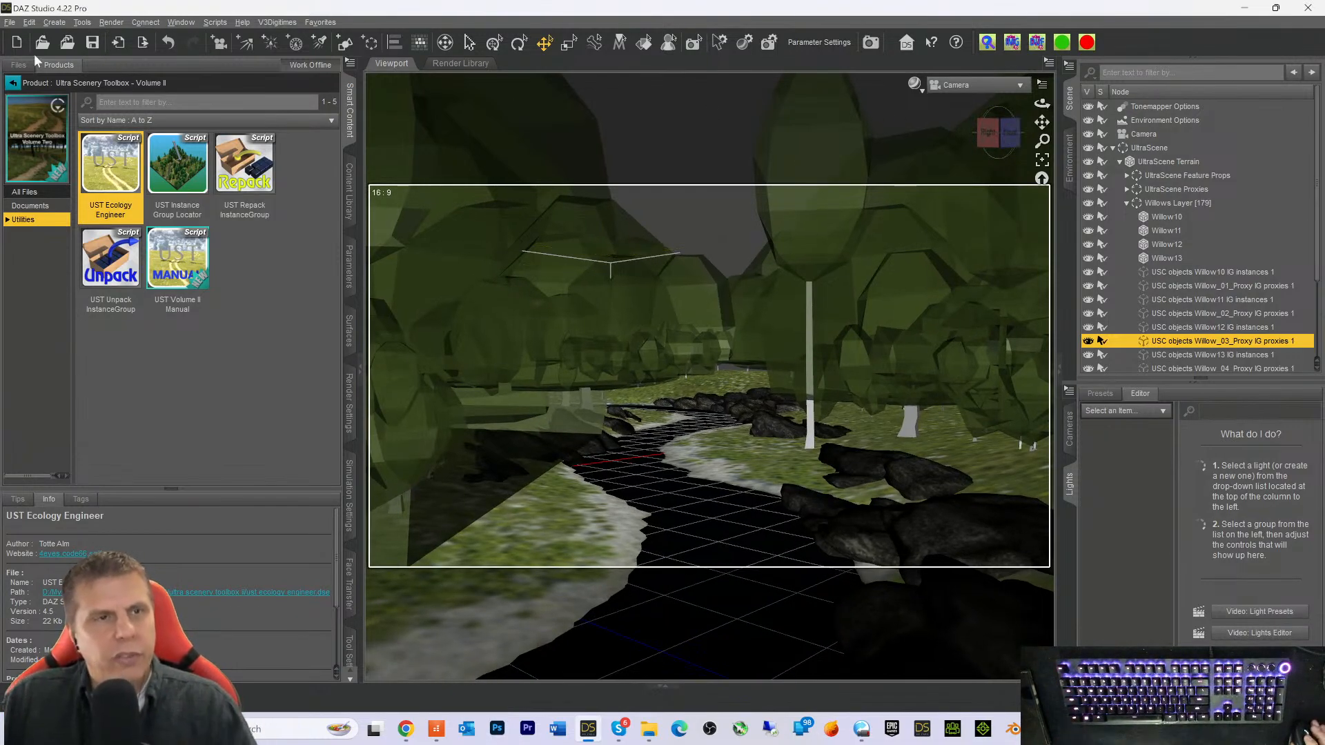
# Save the scene as Dead River with the default scene save options
pyautogui.click(10, 22)
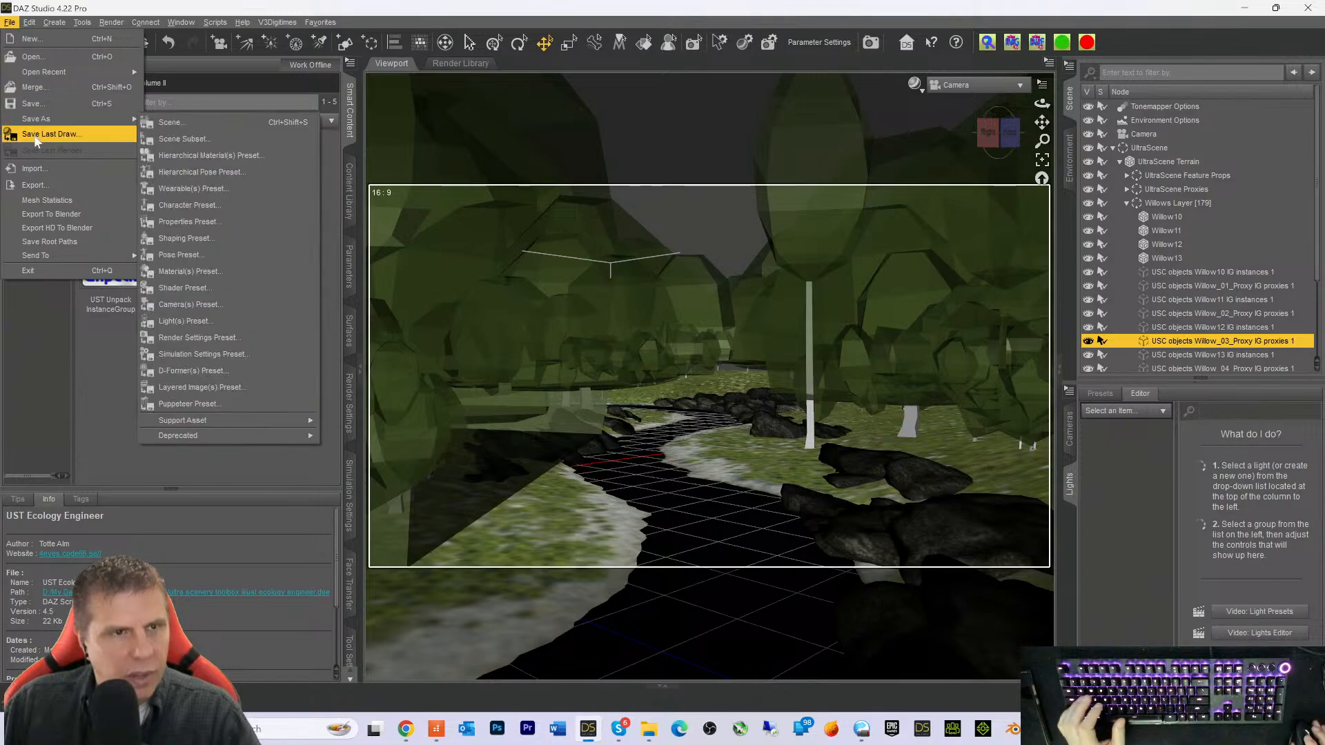
pyautogui.moveTo(41, 125)
pyautogui.click(162, 123)
pyautogui.write('Demo')
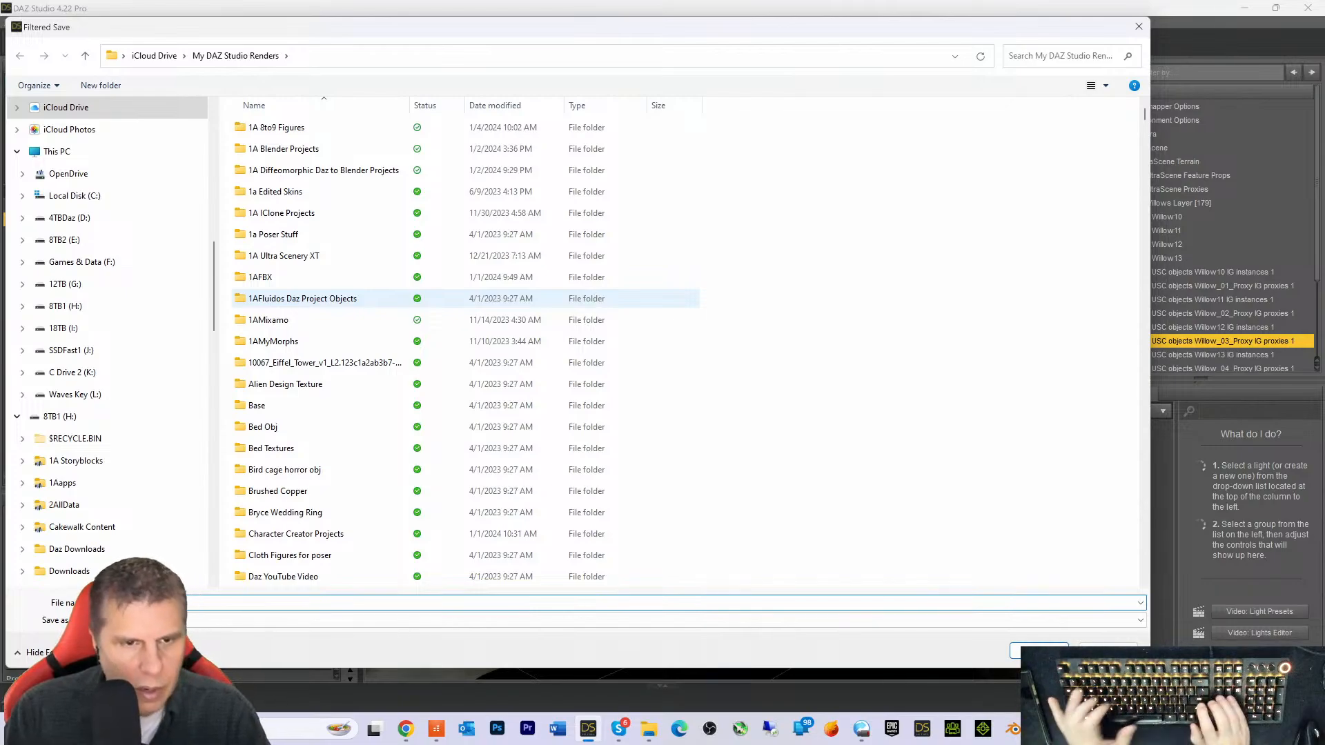
pyautogui.press('Return')
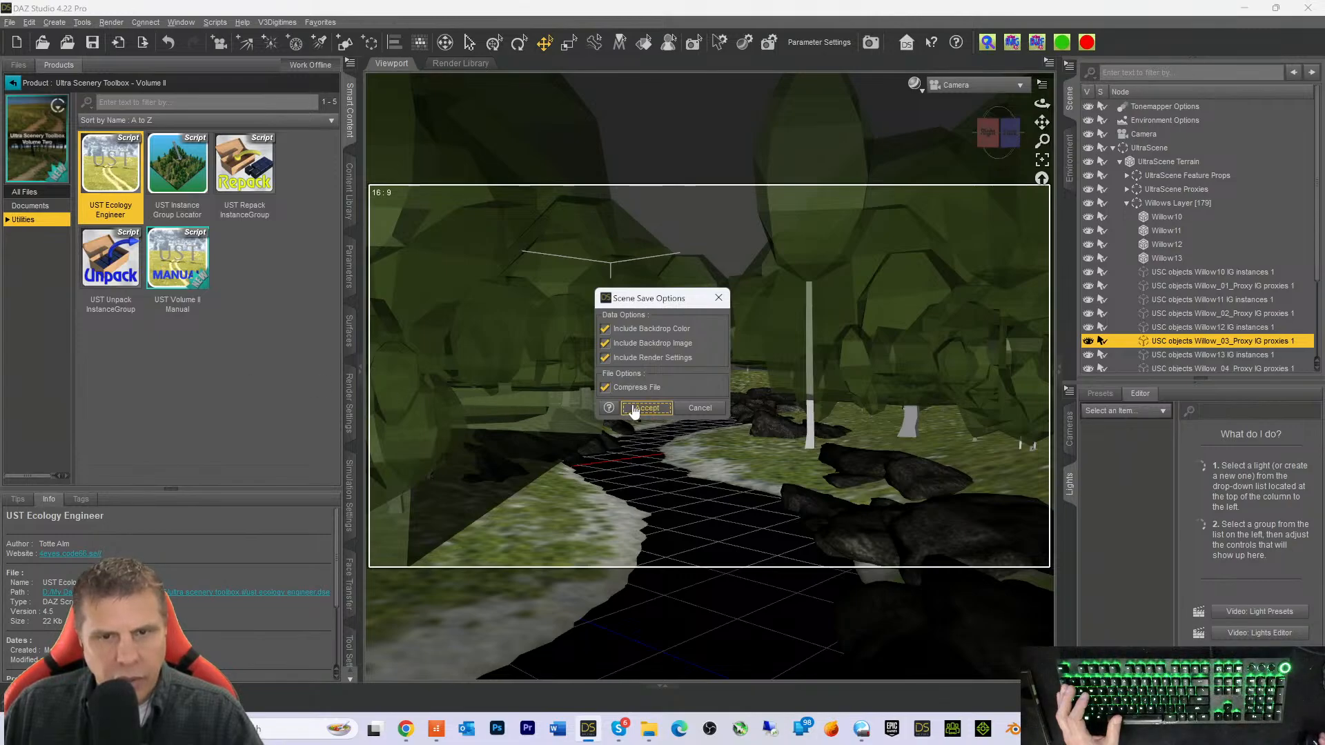
pyautogui.click(634, 409)
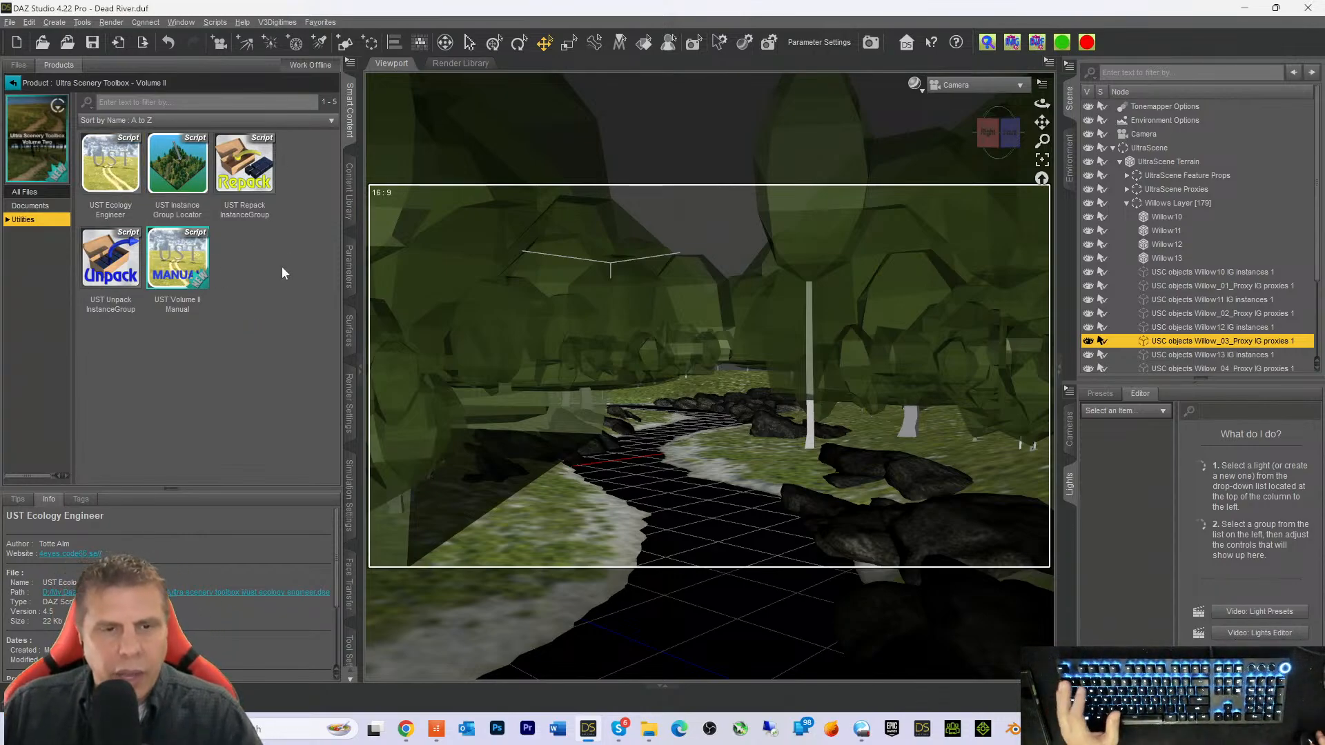
# Switch the viewport to the NVIDIA Iray preview and set the render's Instancing Optimization to Memory
pyautogui.hotkey('ctrl', '0')
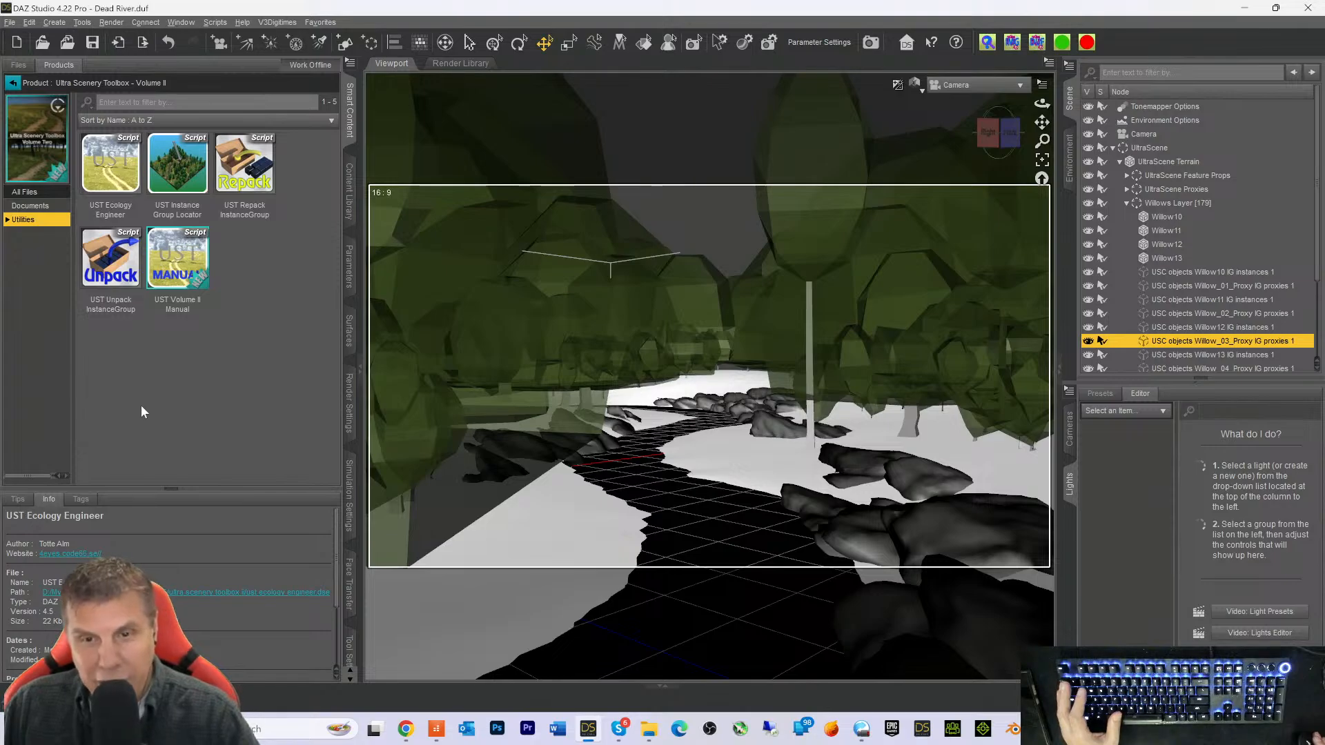
pyautogui.click(348, 397)
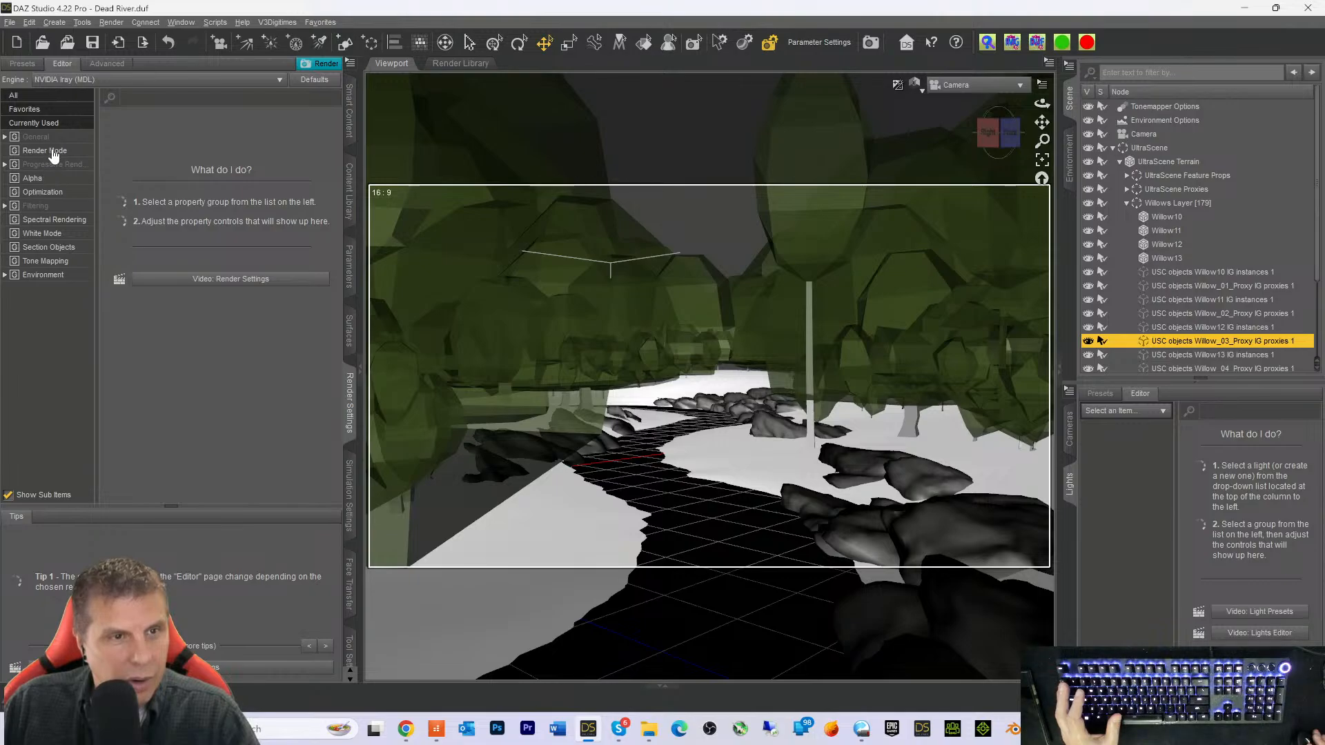
pyautogui.click(33, 193)
pyautogui.click(111, 207)
pyautogui.click(121, 221)
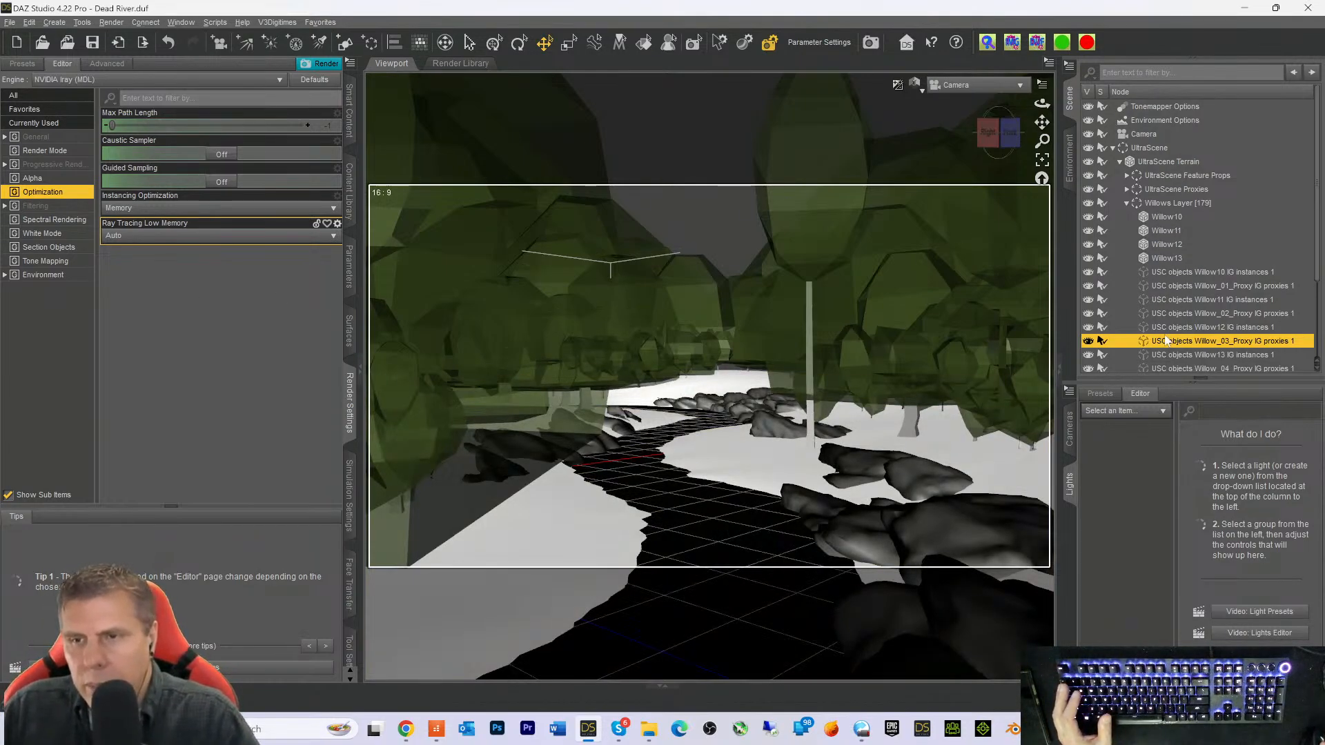
# Set Instancing Optimization to Speed, then try to change the viewport's draw style and close the error report
pyautogui.click(145, 208)
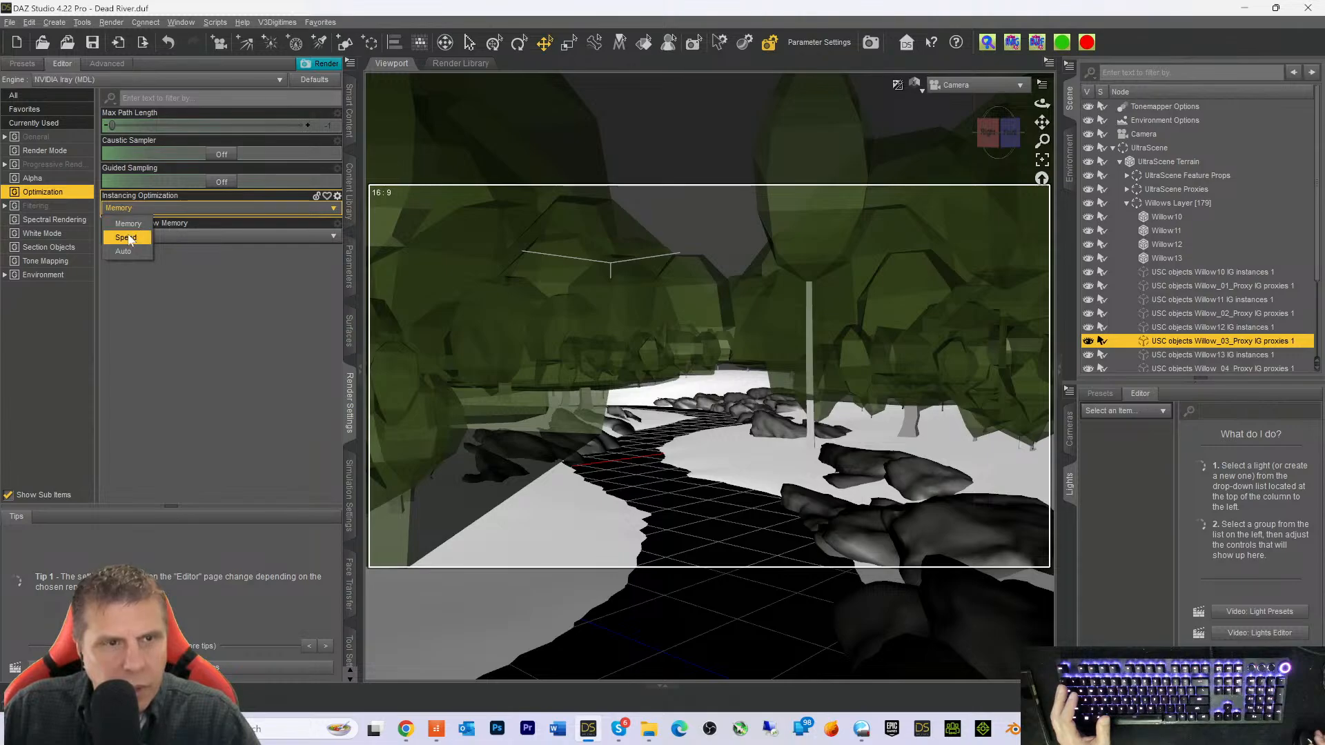
pyautogui.click(126, 237)
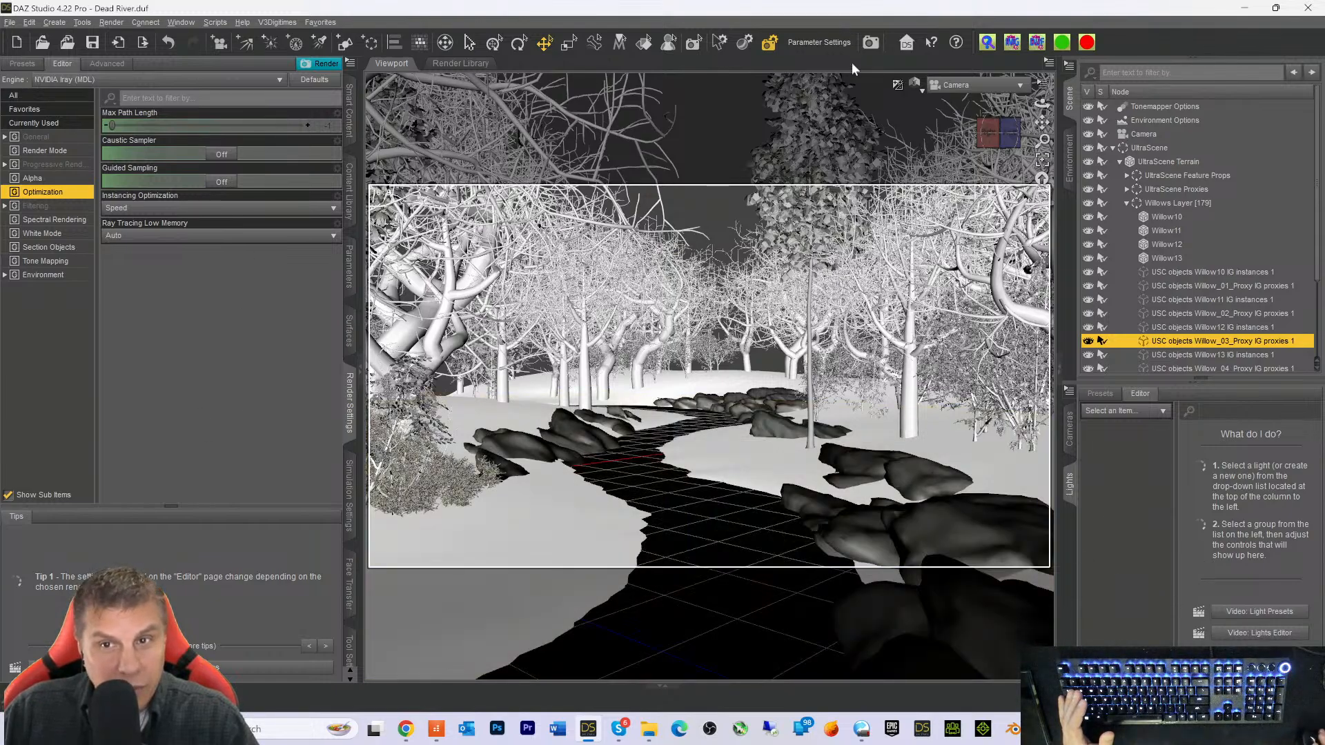
pyautogui.click(916, 84)
pyautogui.click(891, 213)
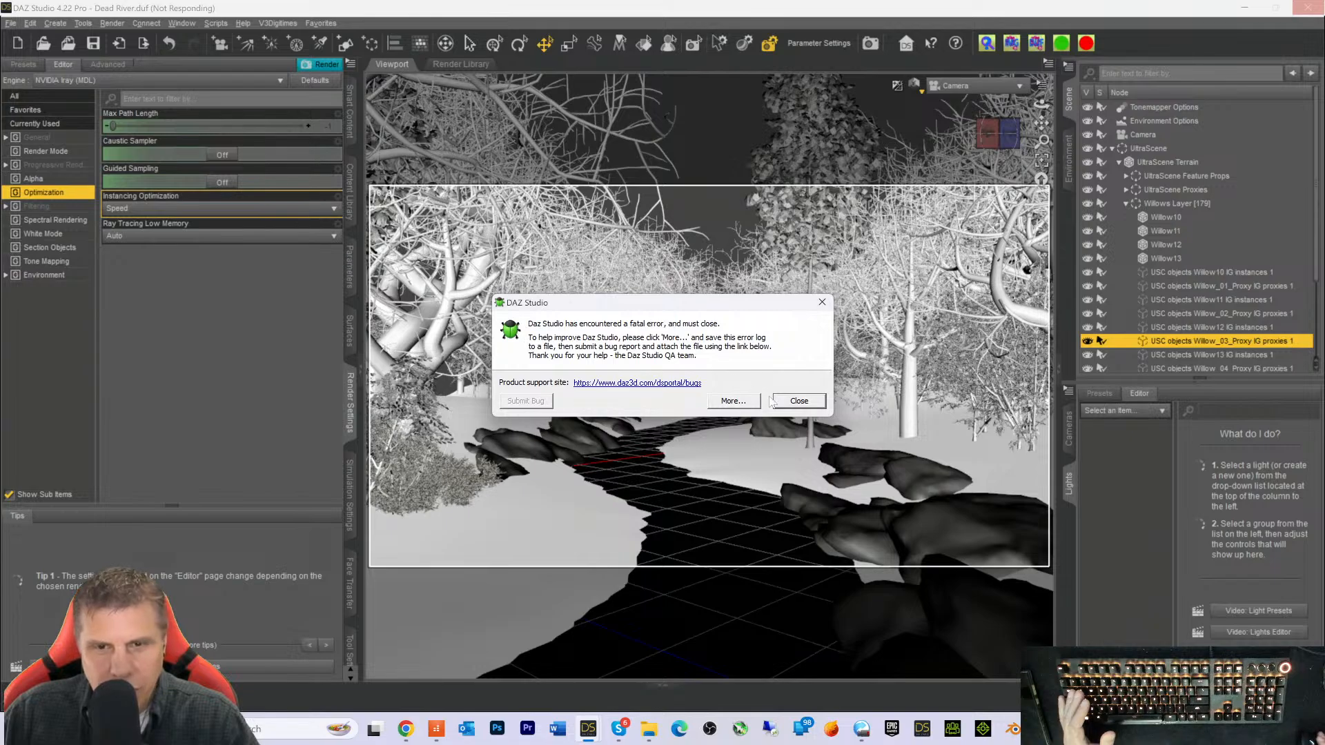
pyautogui.click(790, 406)
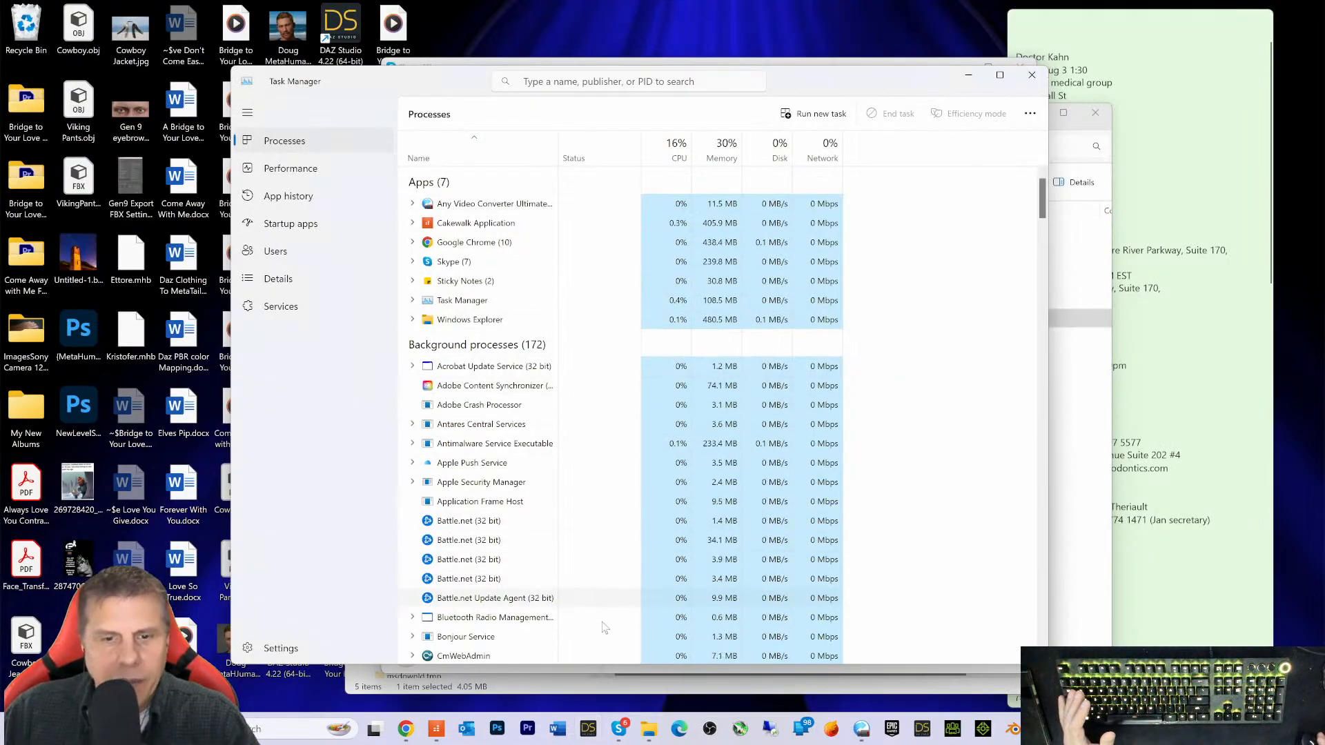
# Relaunch DAZ Studio and reopen the recent Dead River scene without saving the empty one
pyautogui.click(588, 729)
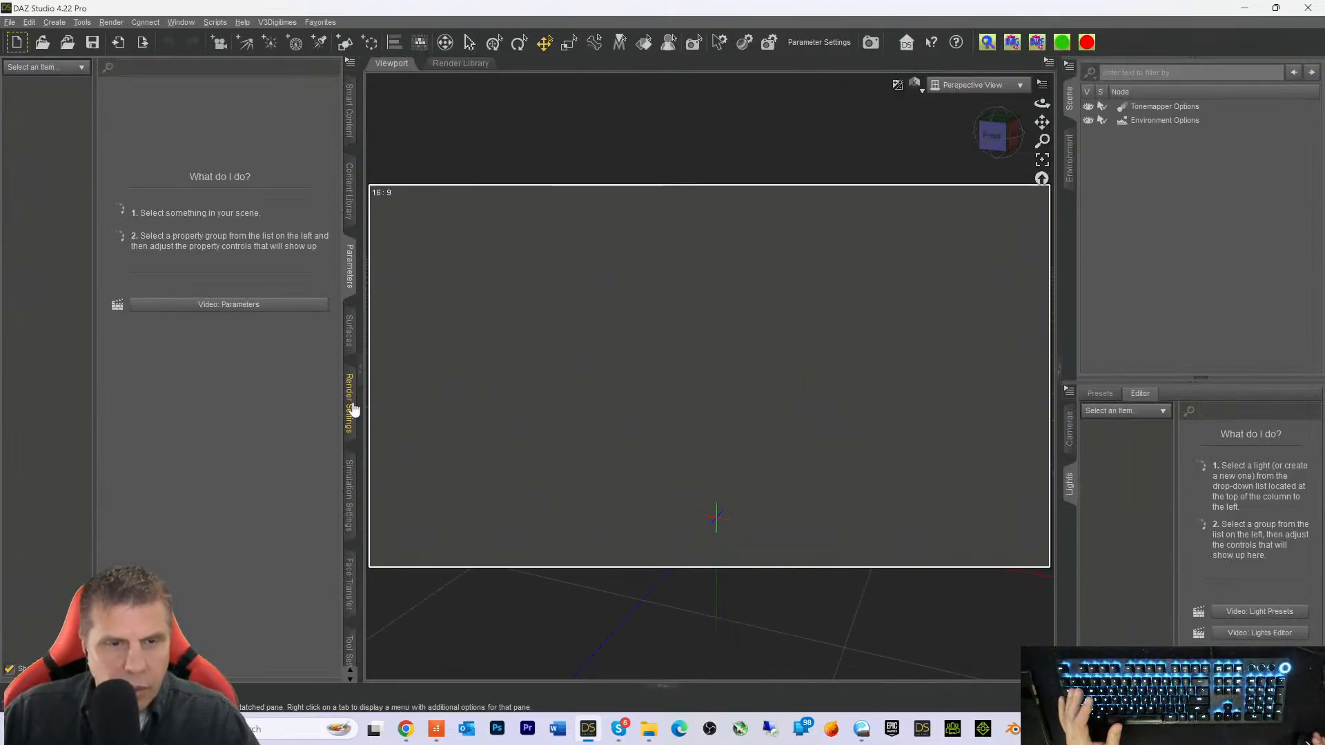
pyautogui.click(10, 22)
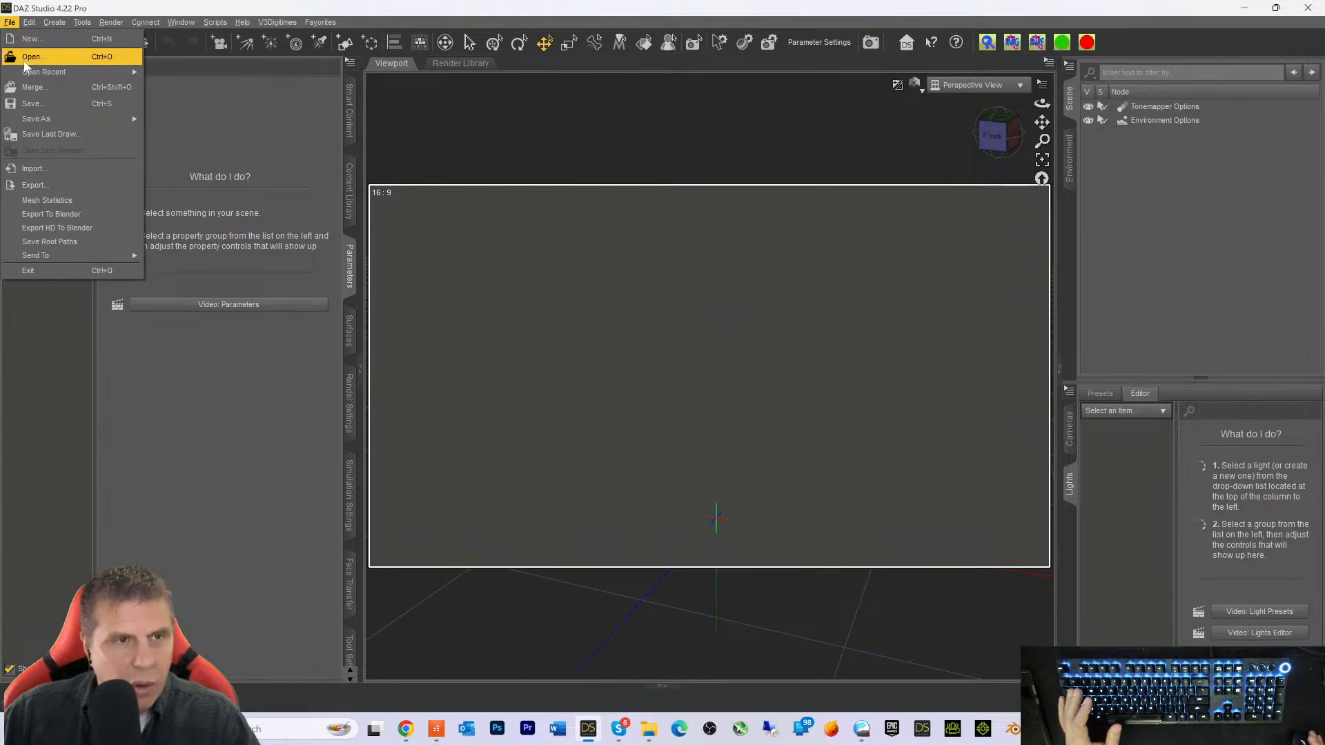
pyautogui.moveTo(62, 72)
pyautogui.click(164, 81)
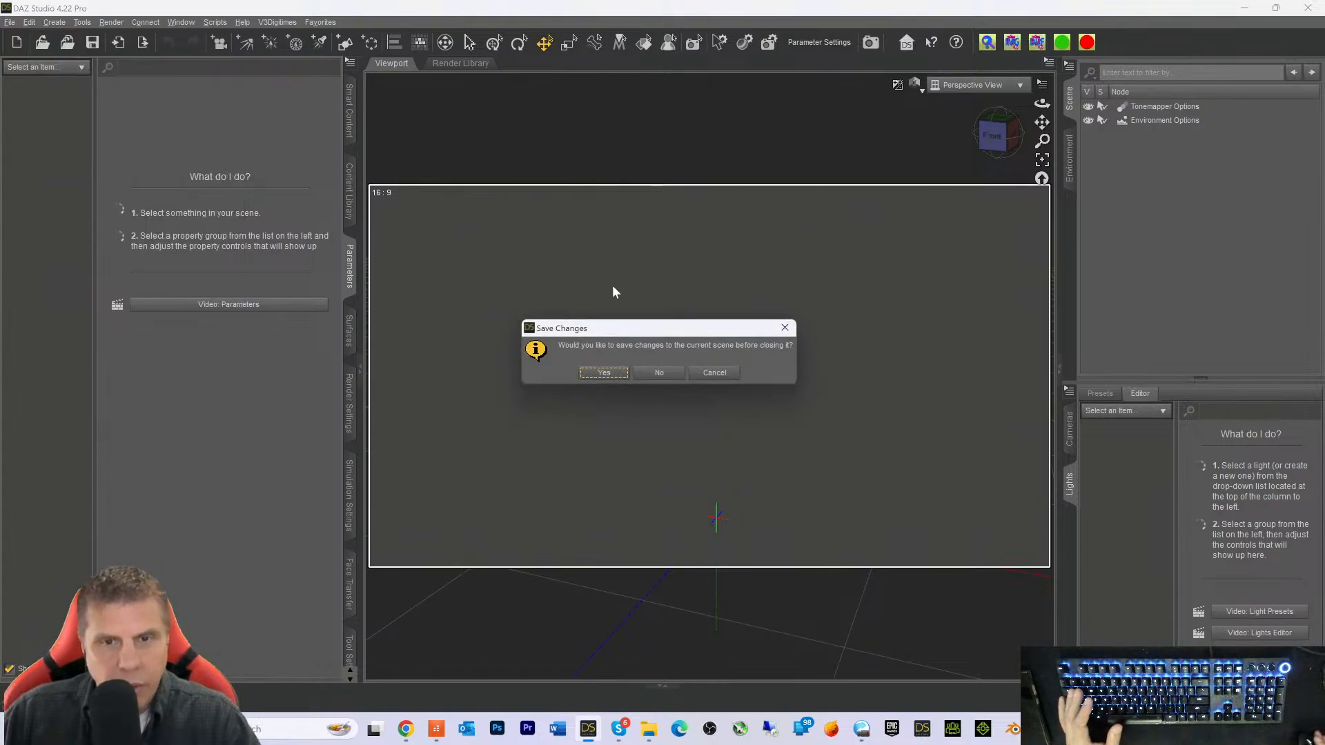
pyautogui.click(660, 372)
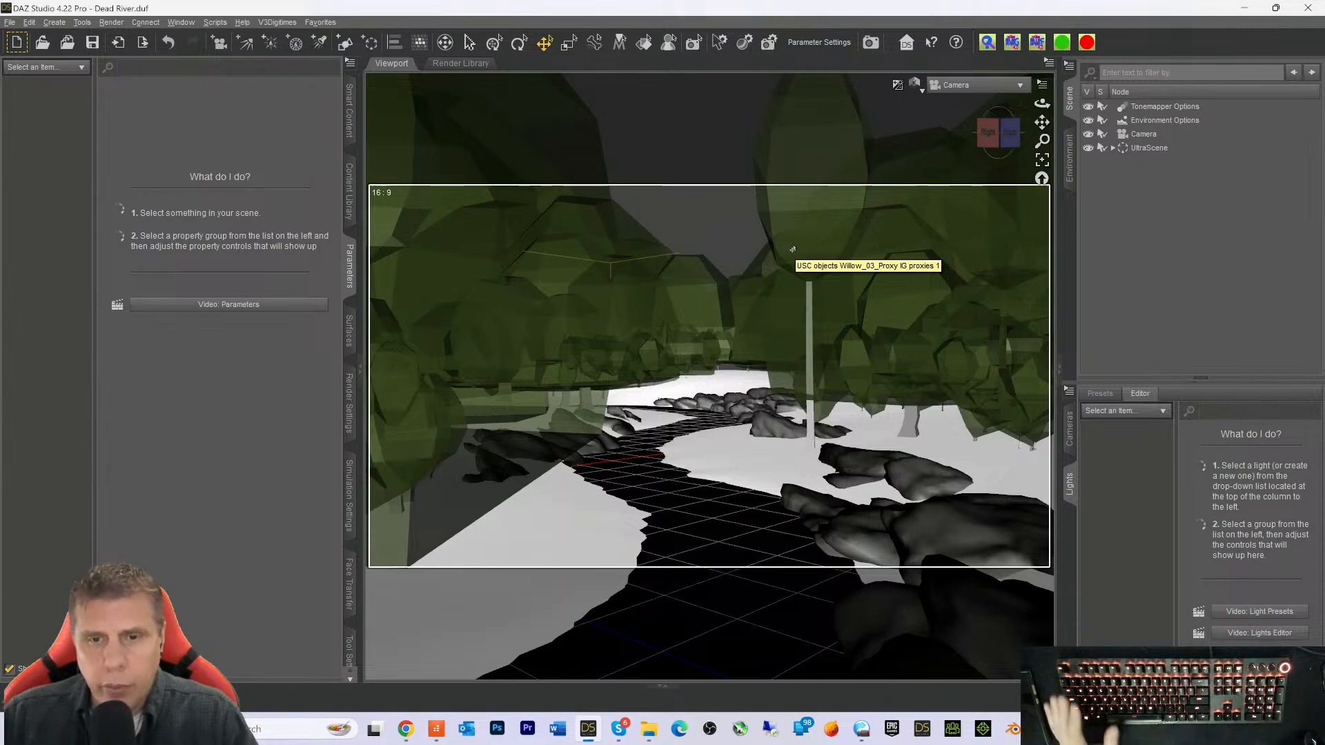
# Set the render's Instancing Optimization to Memory and bring up the General render settings
pyautogui.click(349, 411)
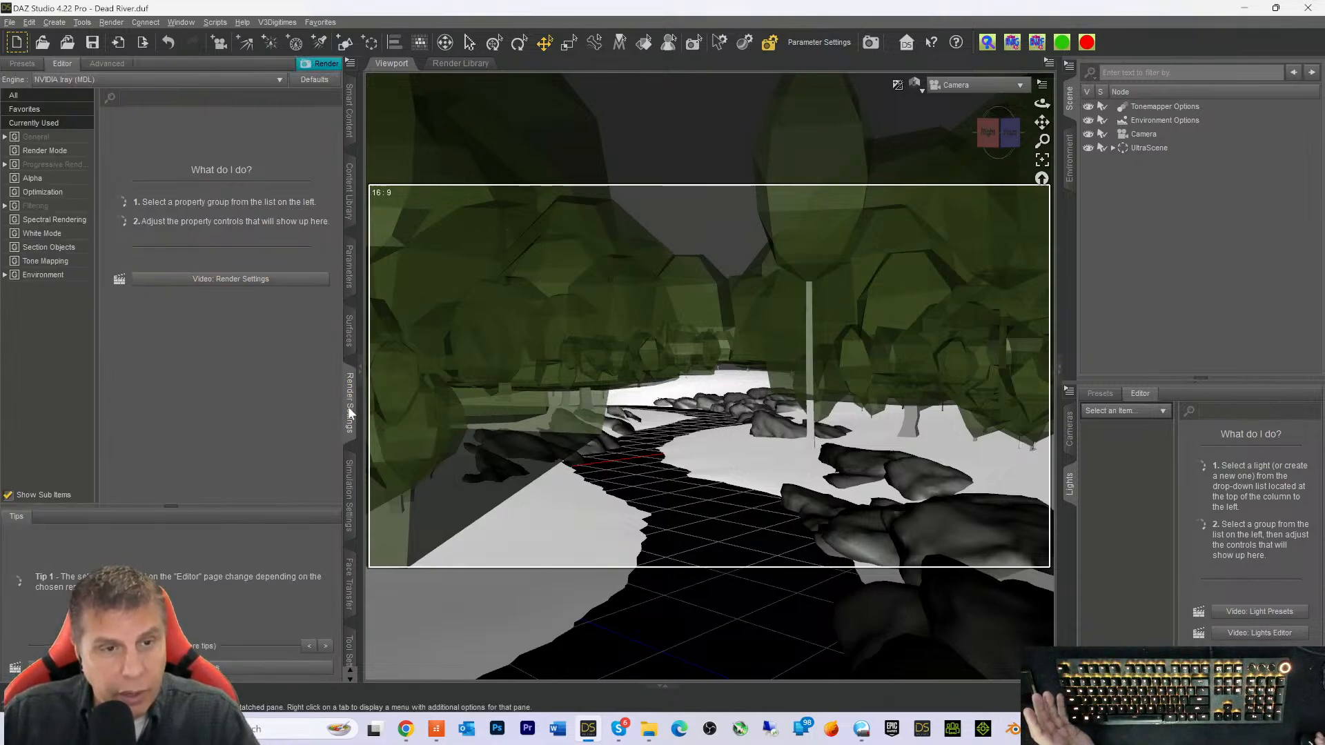
pyautogui.click(47, 191)
pyautogui.click(140, 218)
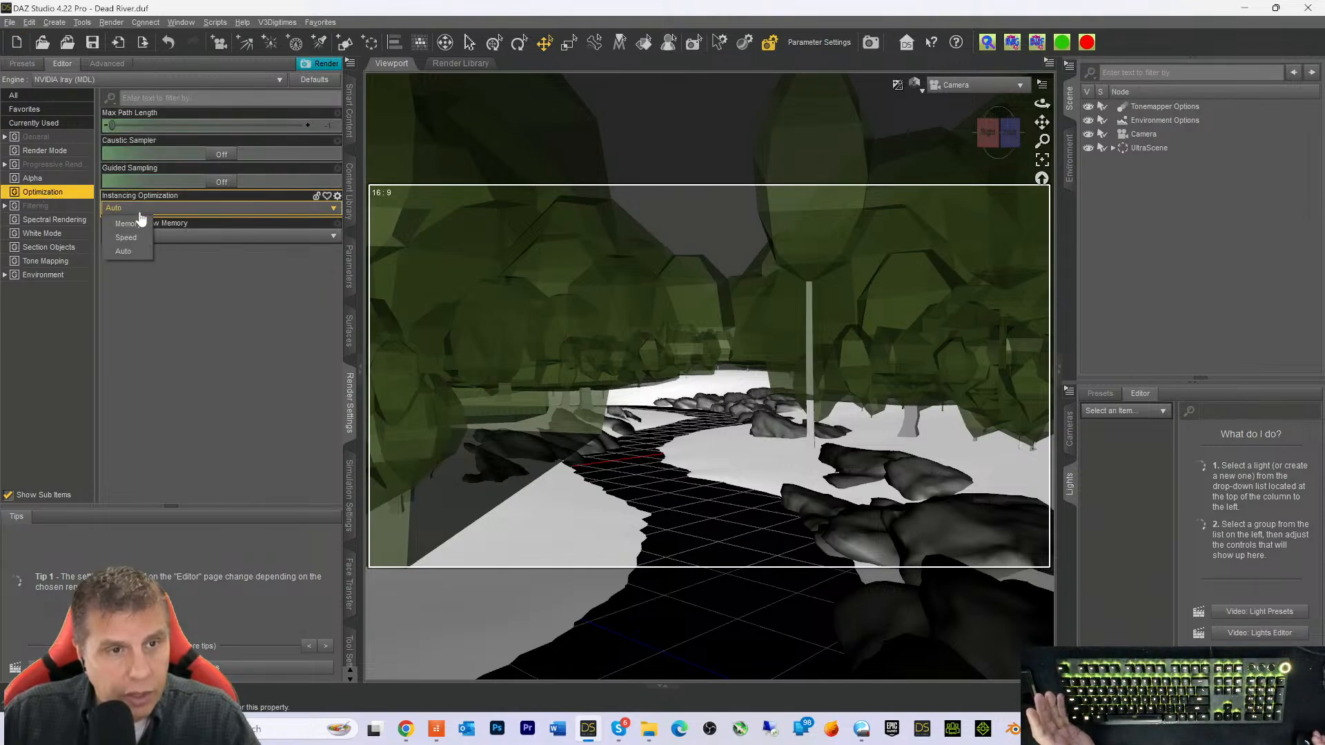
pyautogui.click(131, 224)
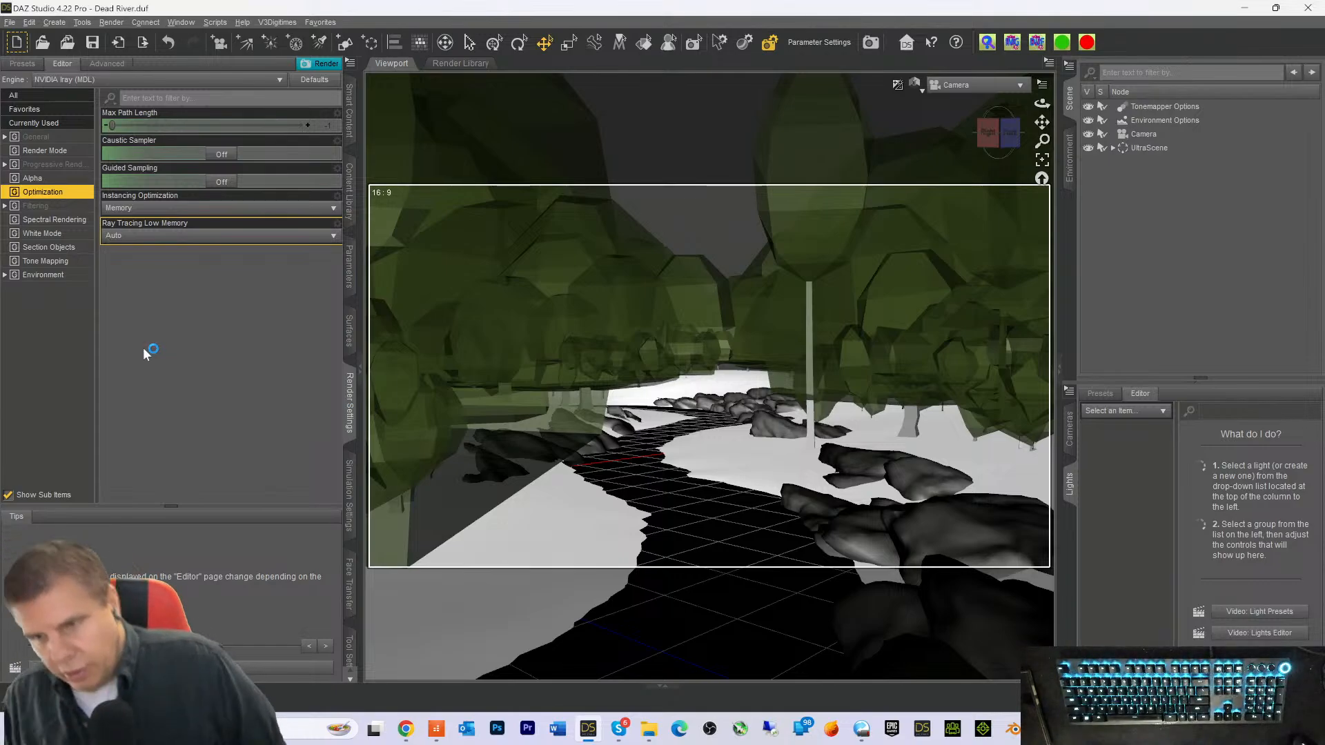
pyautogui.click(320, 200)
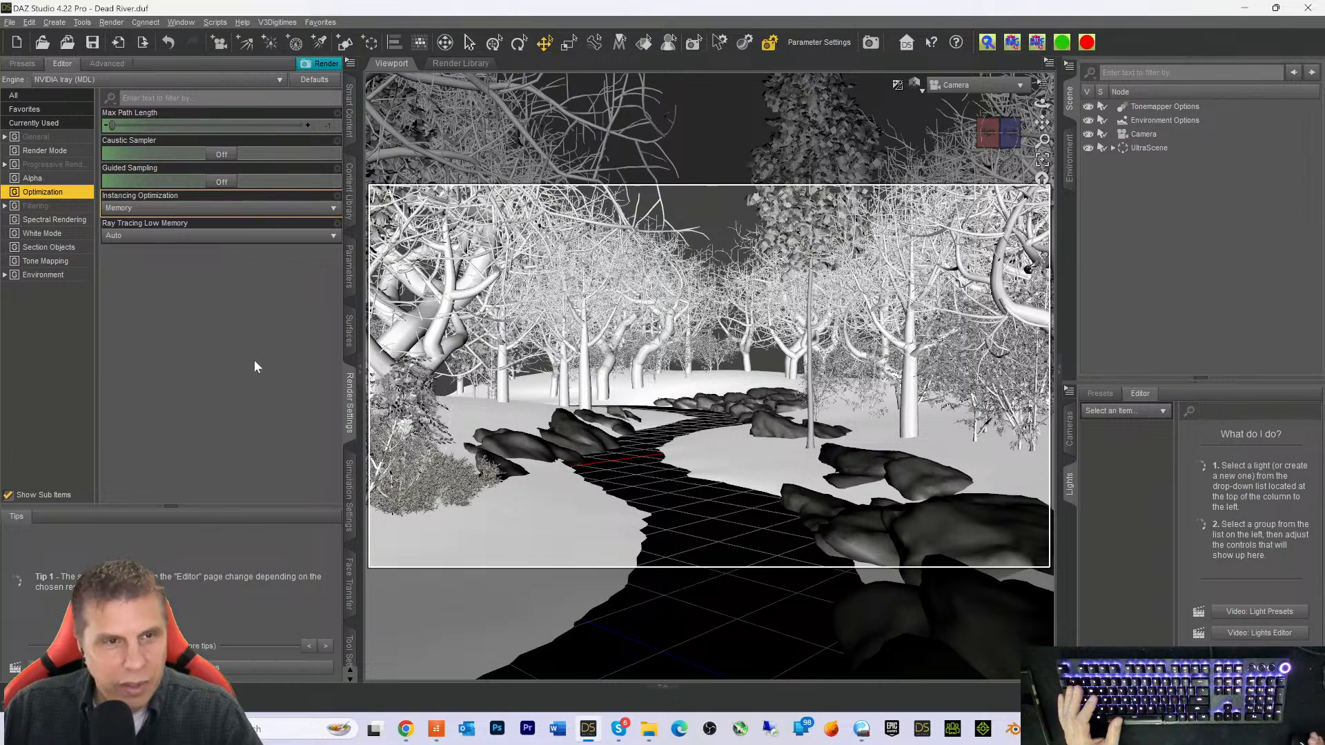
pyautogui.click(42, 137)
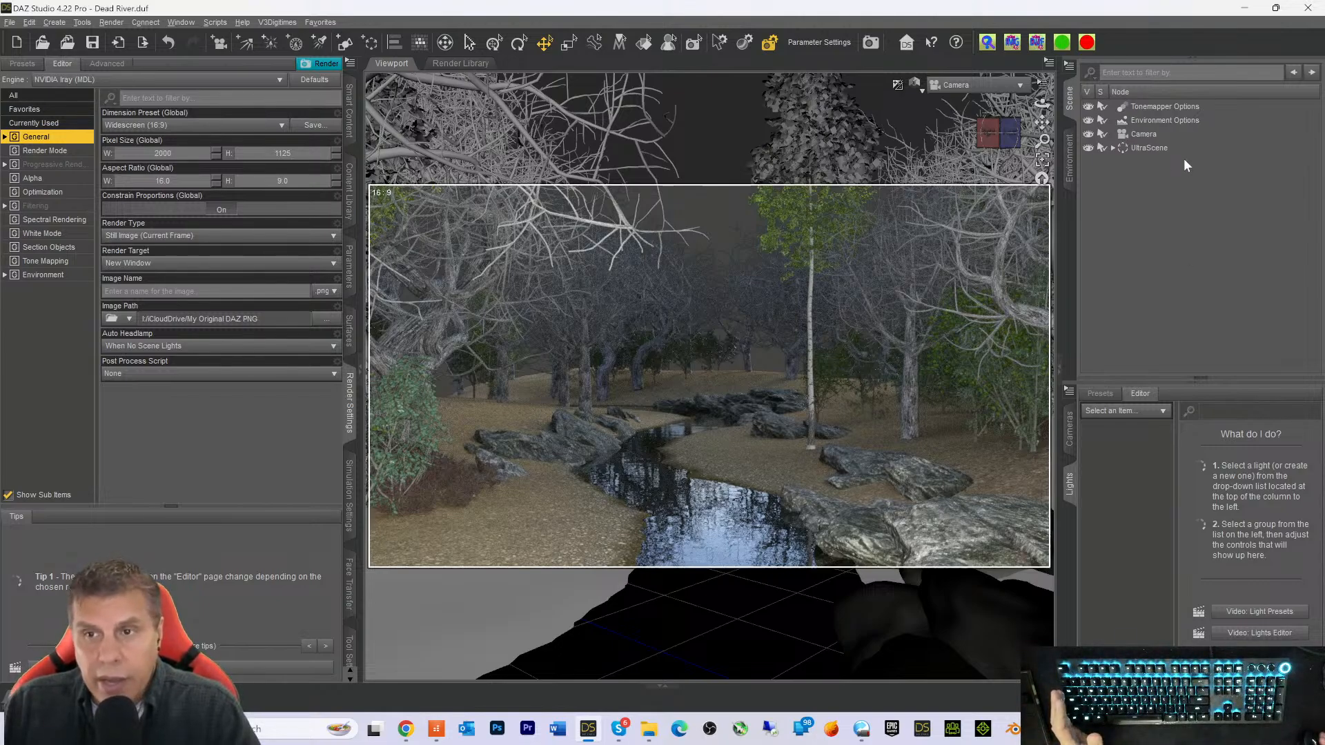
# Select the UltraScene node and open UltraSceneCreator for it
pyautogui.click(1132, 148)
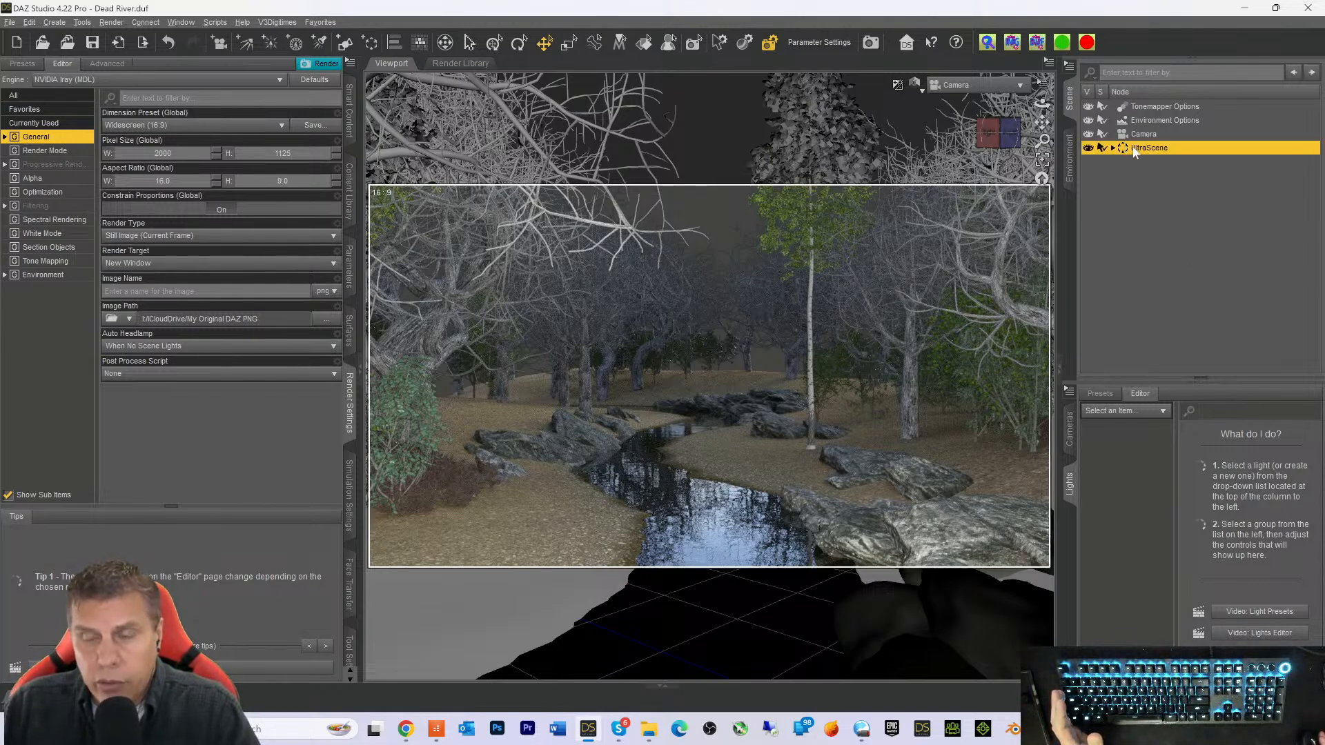
pyautogui.click(320, 23)
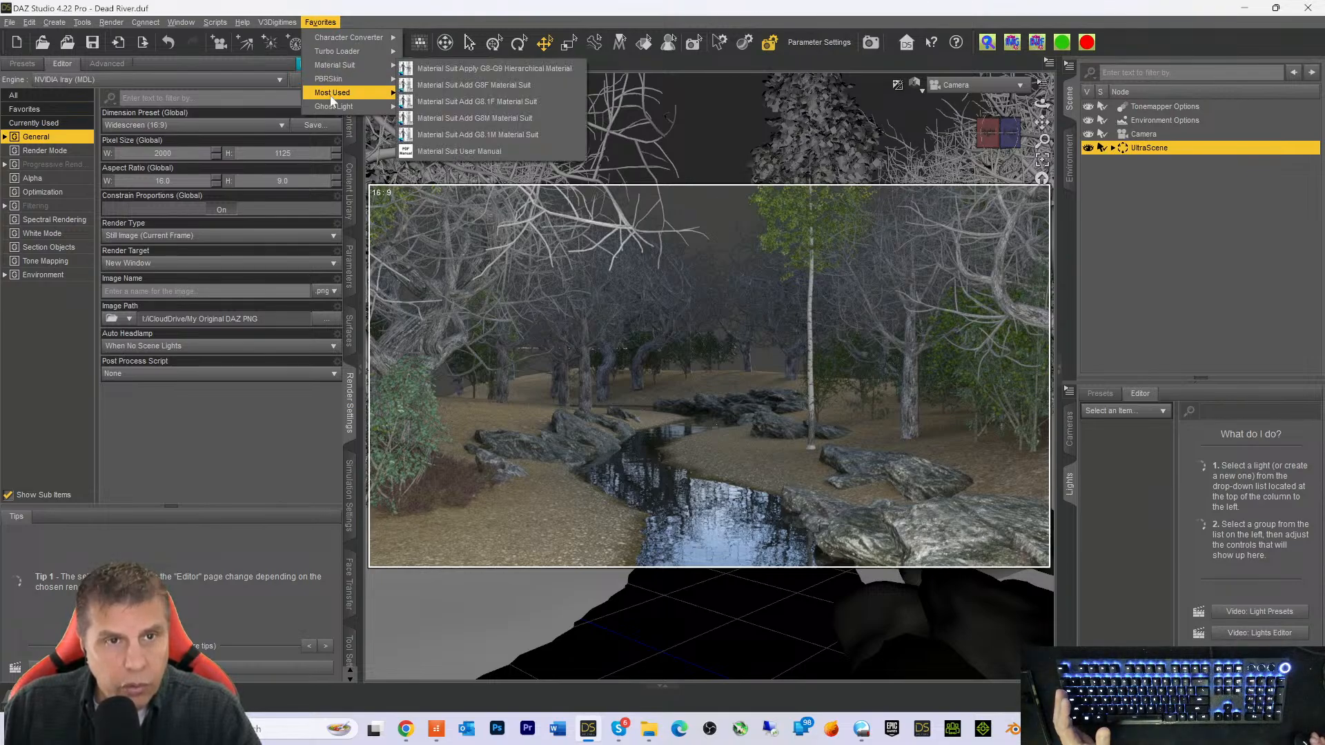
pyautogui.moveTo(331, 99)
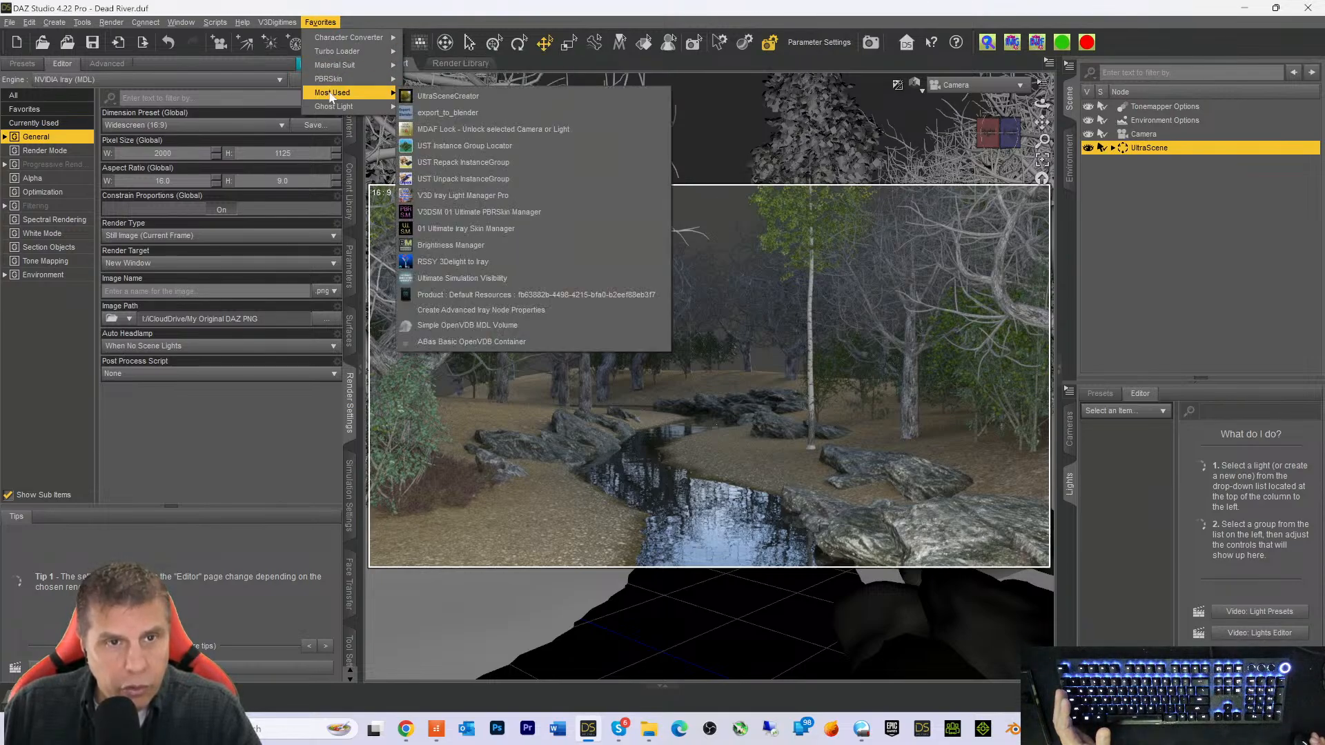
pyautogui.click(448, 97)
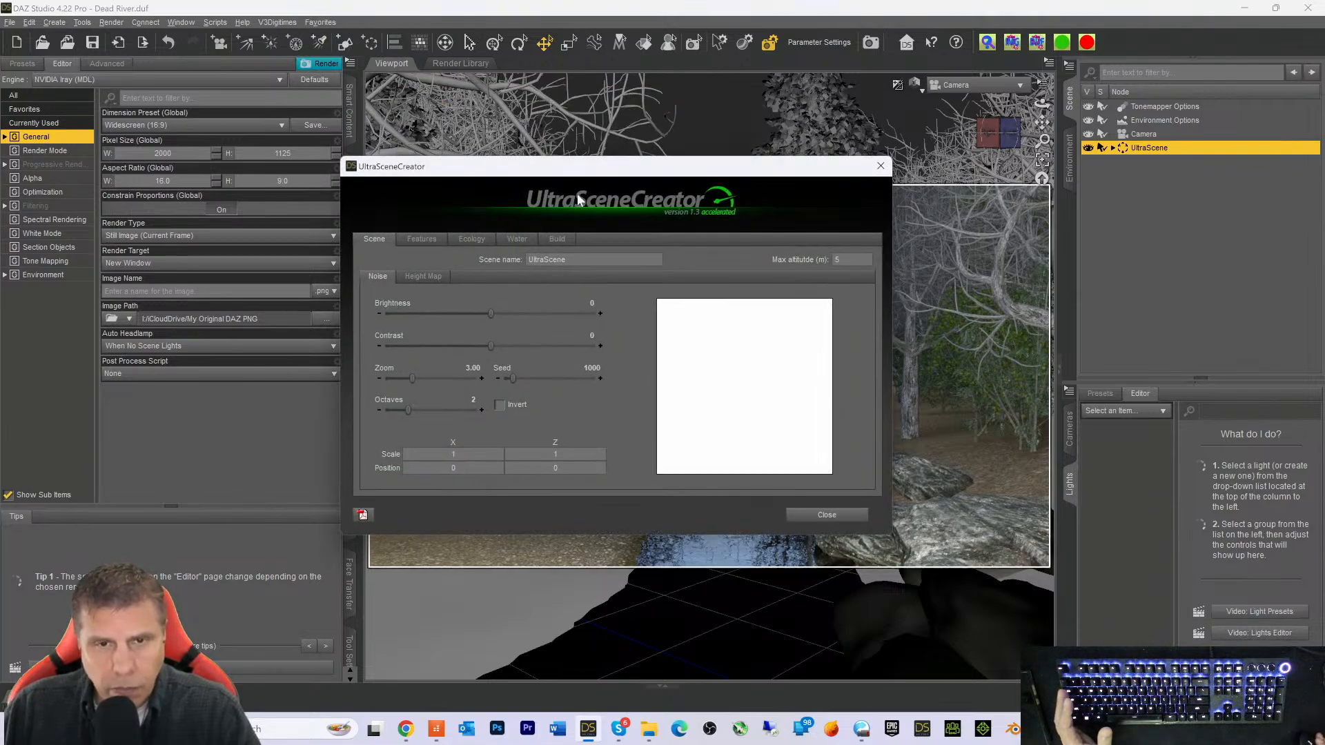
# Rebuild the UltraScene landscape with the existing build options, dismiss the build report, and try to select the terrain
pyautogui.click(570, 239)
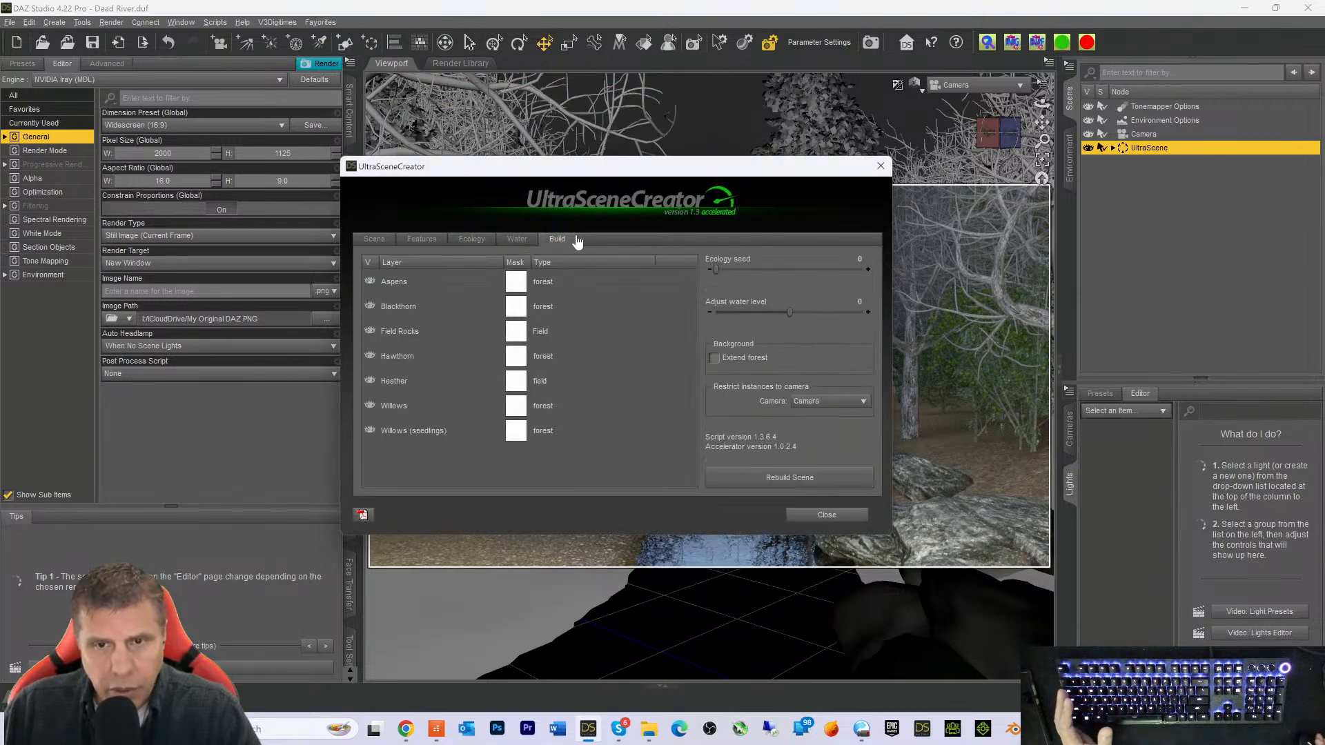
pyautogui.click(783, 483)
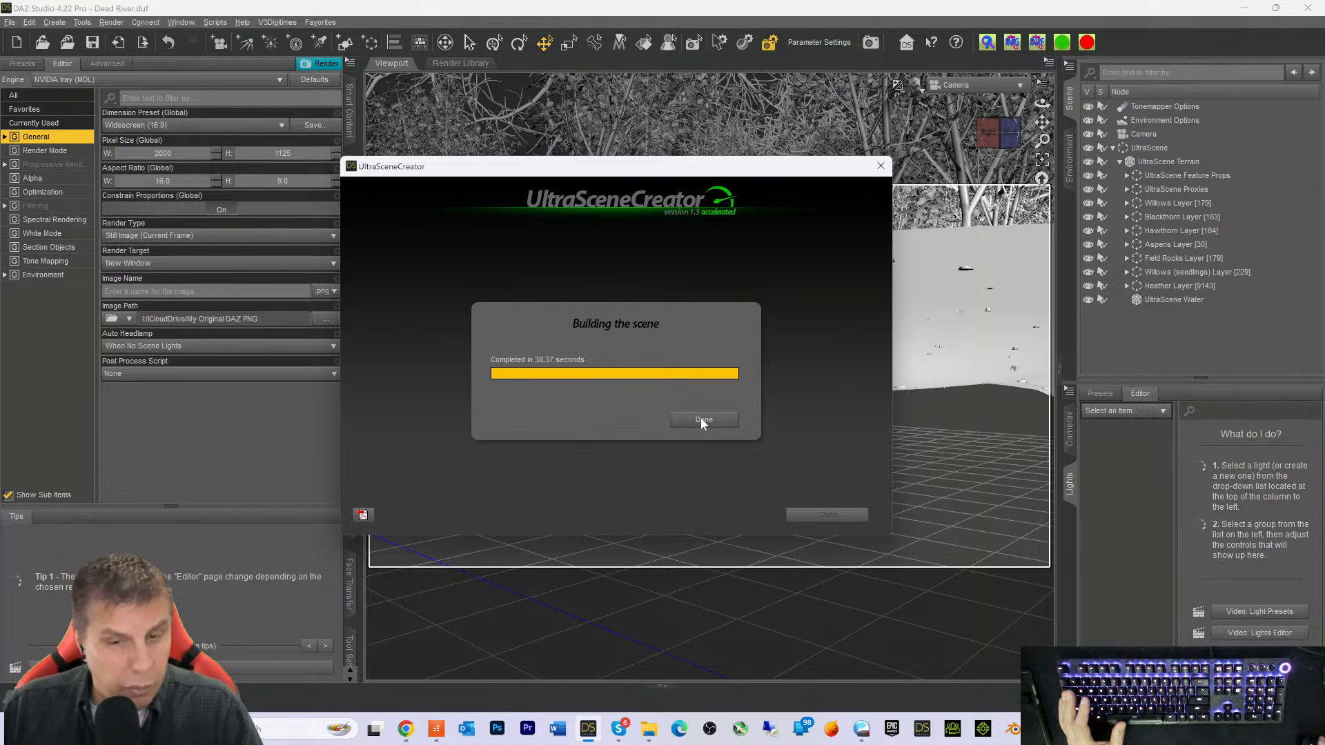
pyautogui.click(705, 419)
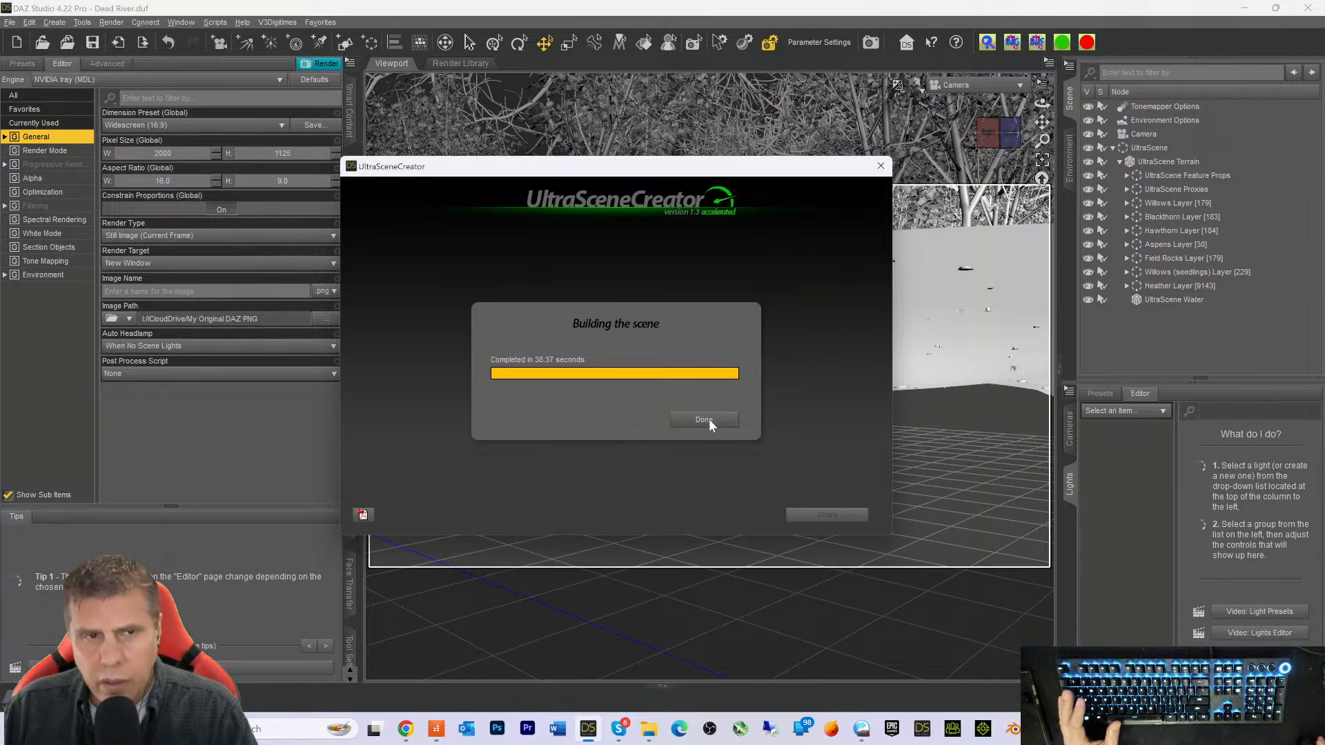
pyautogui.click(707, 419)
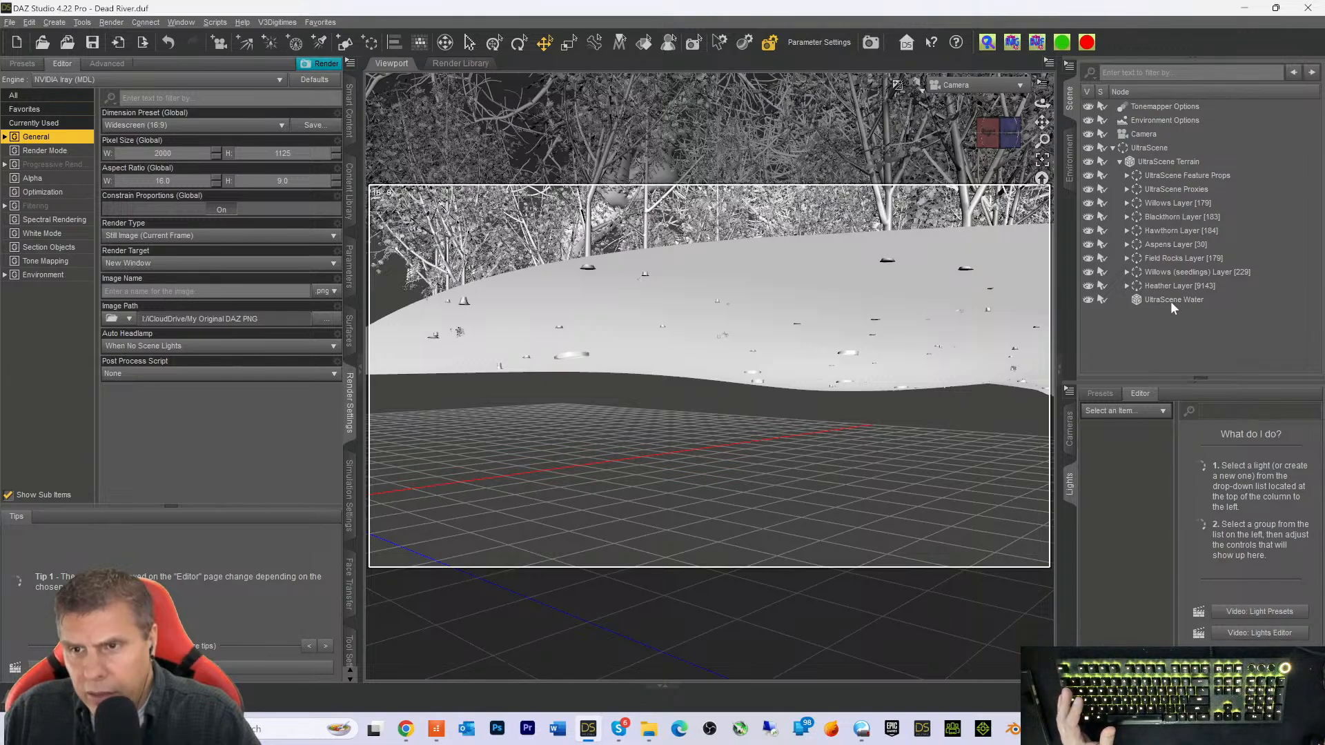
pyautogui.click(1148, 161)
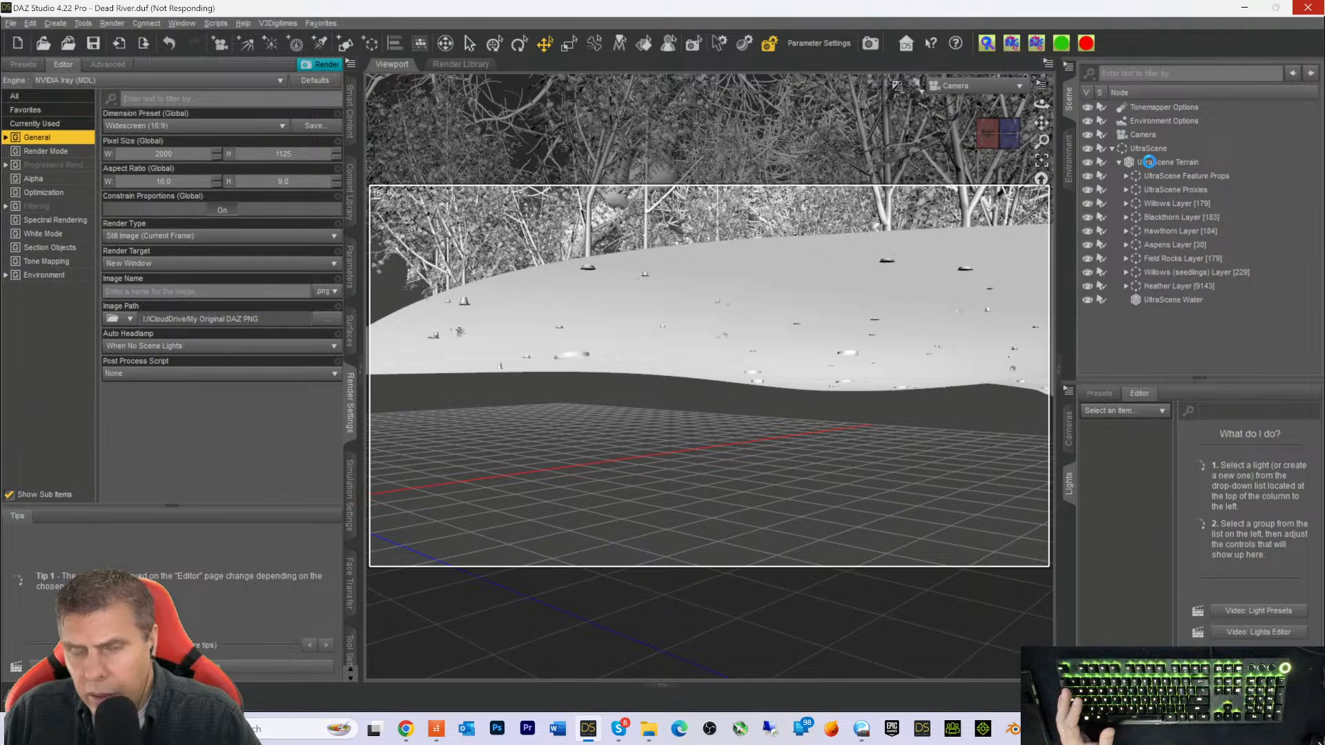
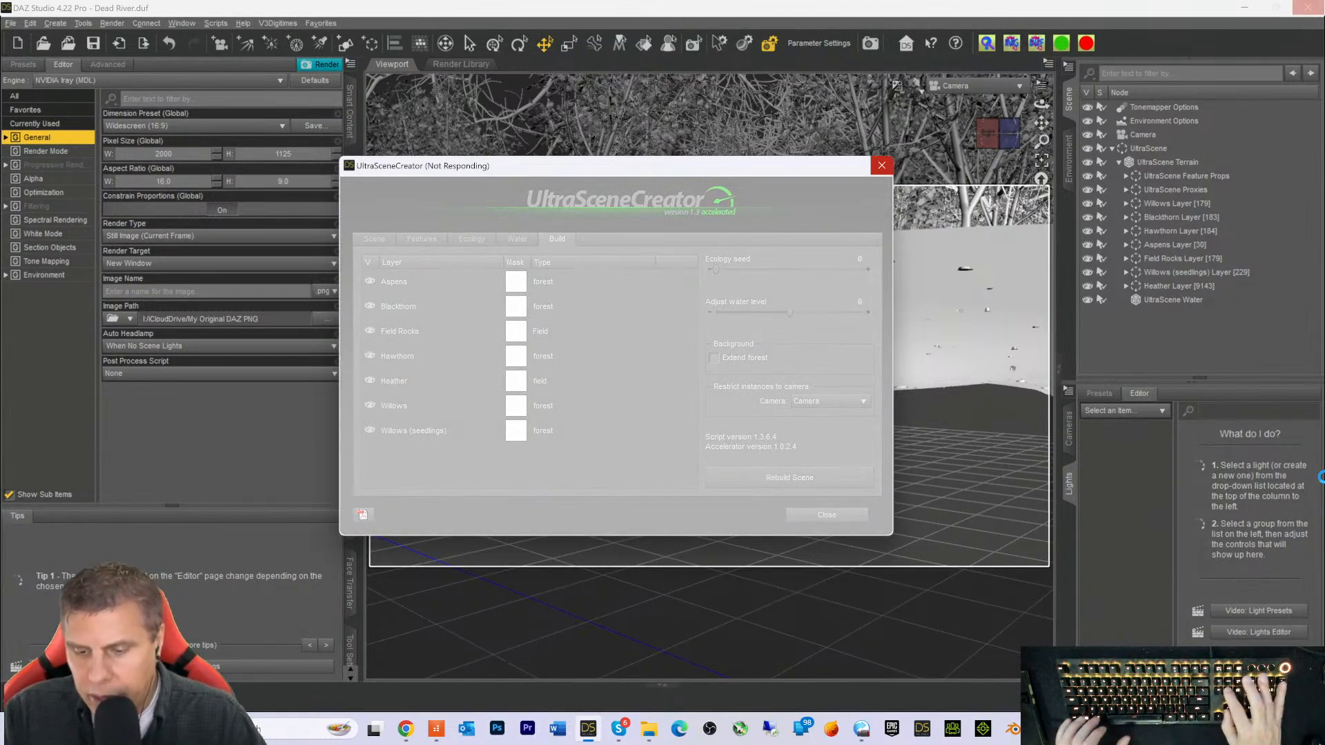
# Force-quit the frozen DAZ Studio through Task Manager and relaunch the application
pyautogui.hotkey('ctrl', 'alt', 'Delete')
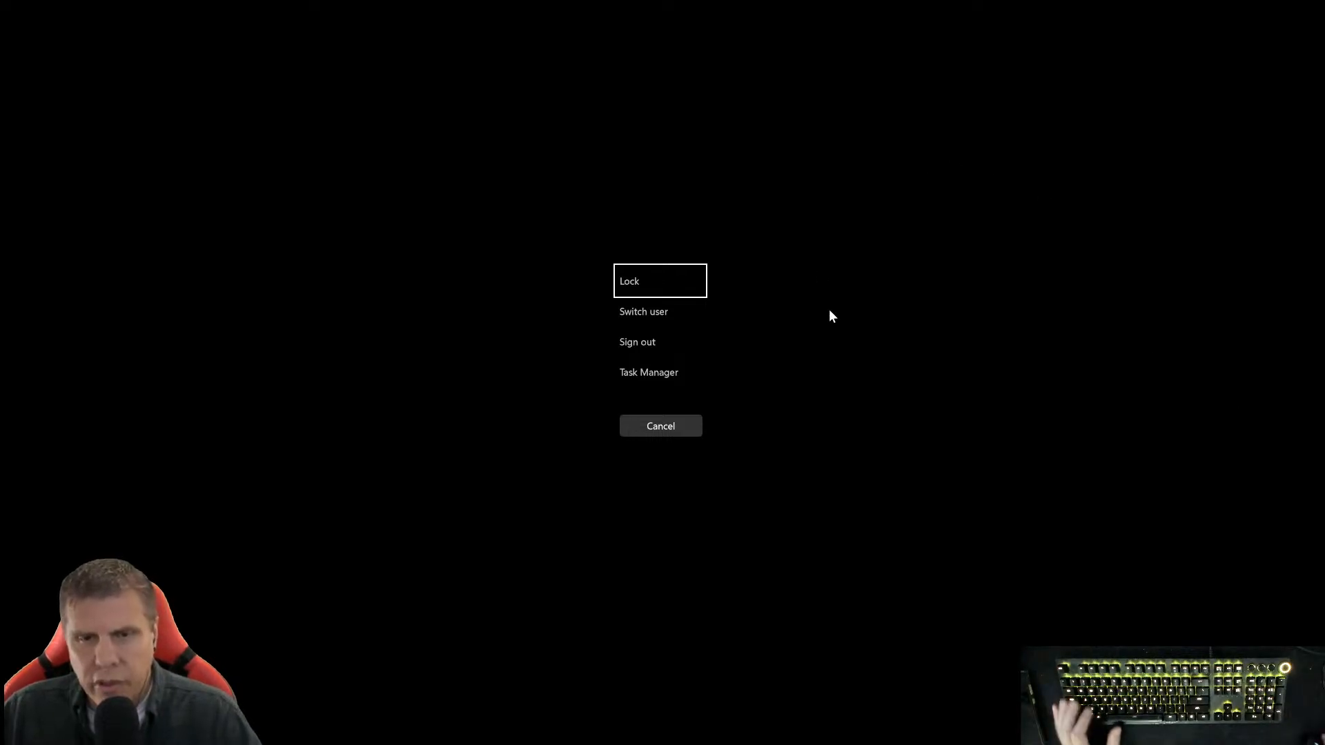
pyautogui.click(657, 371)
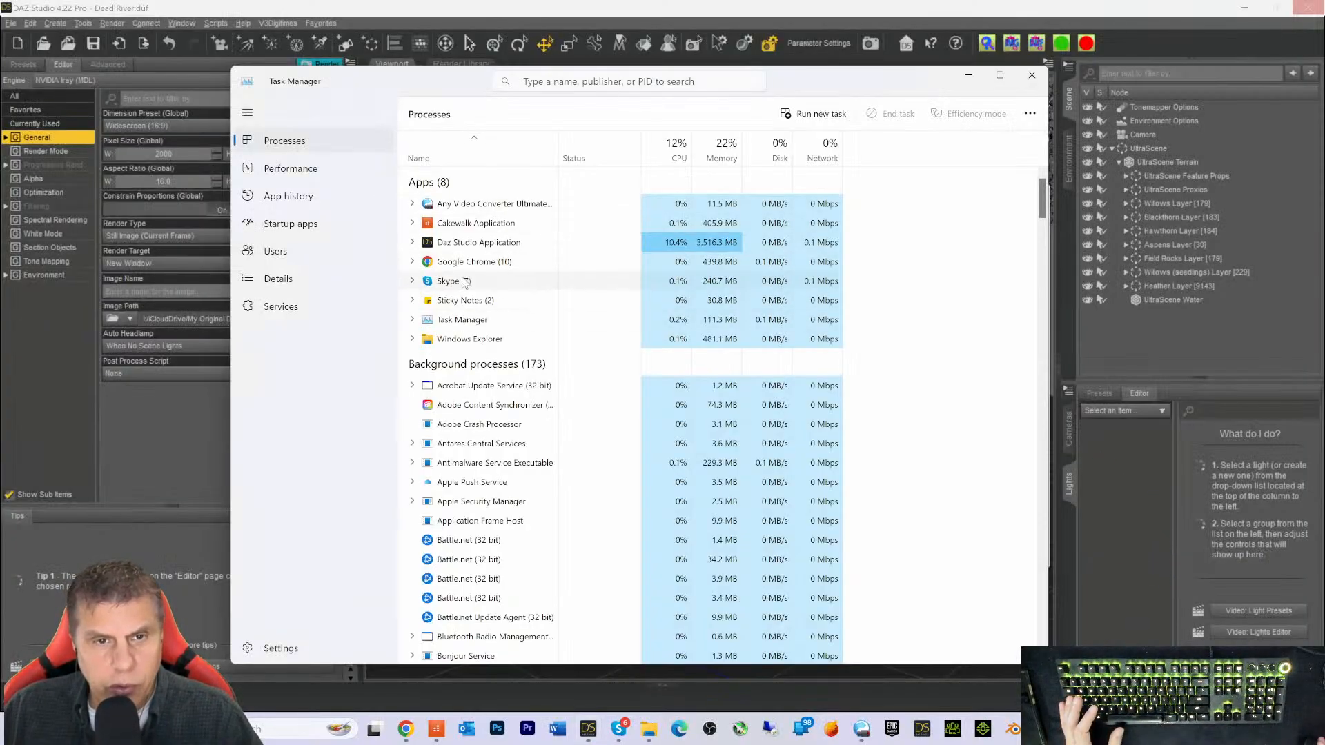
pyautogui.click(465, 247)
pyautogui.rightClick(468, 250)
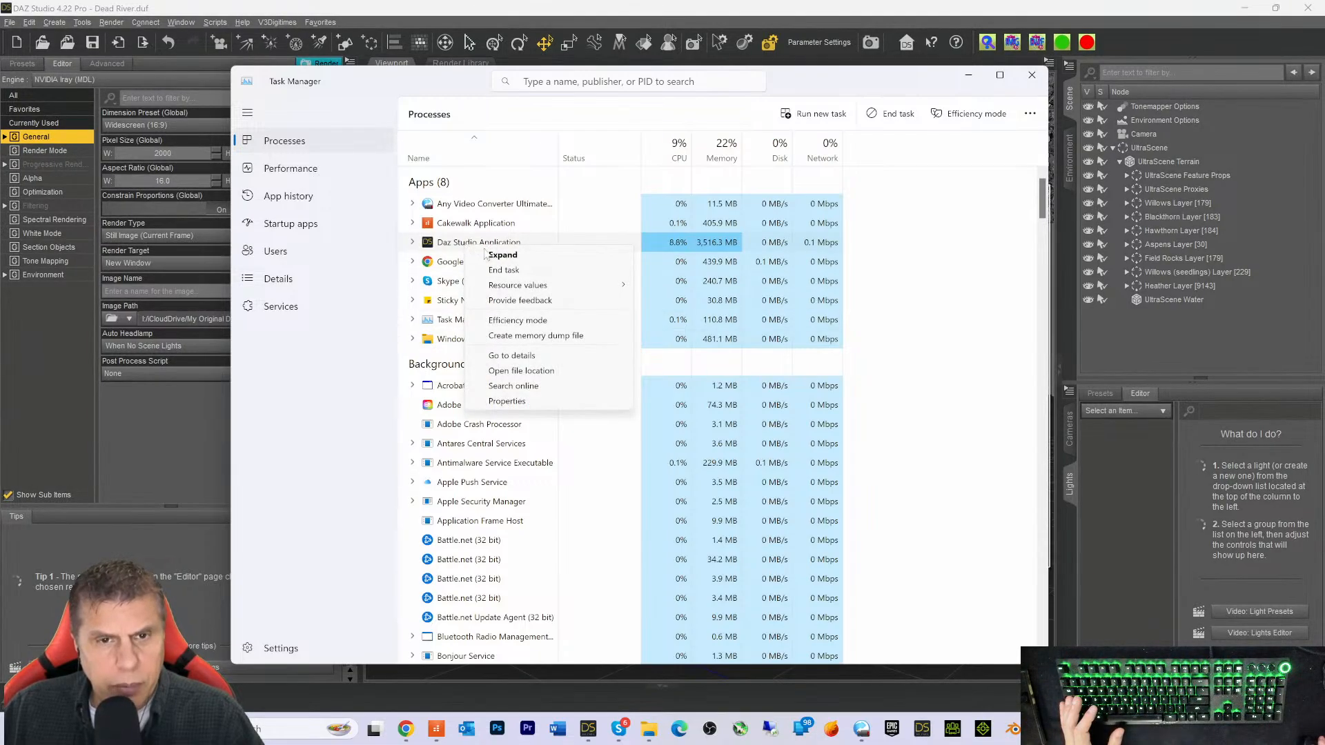
pyautogui.click(519, 272)
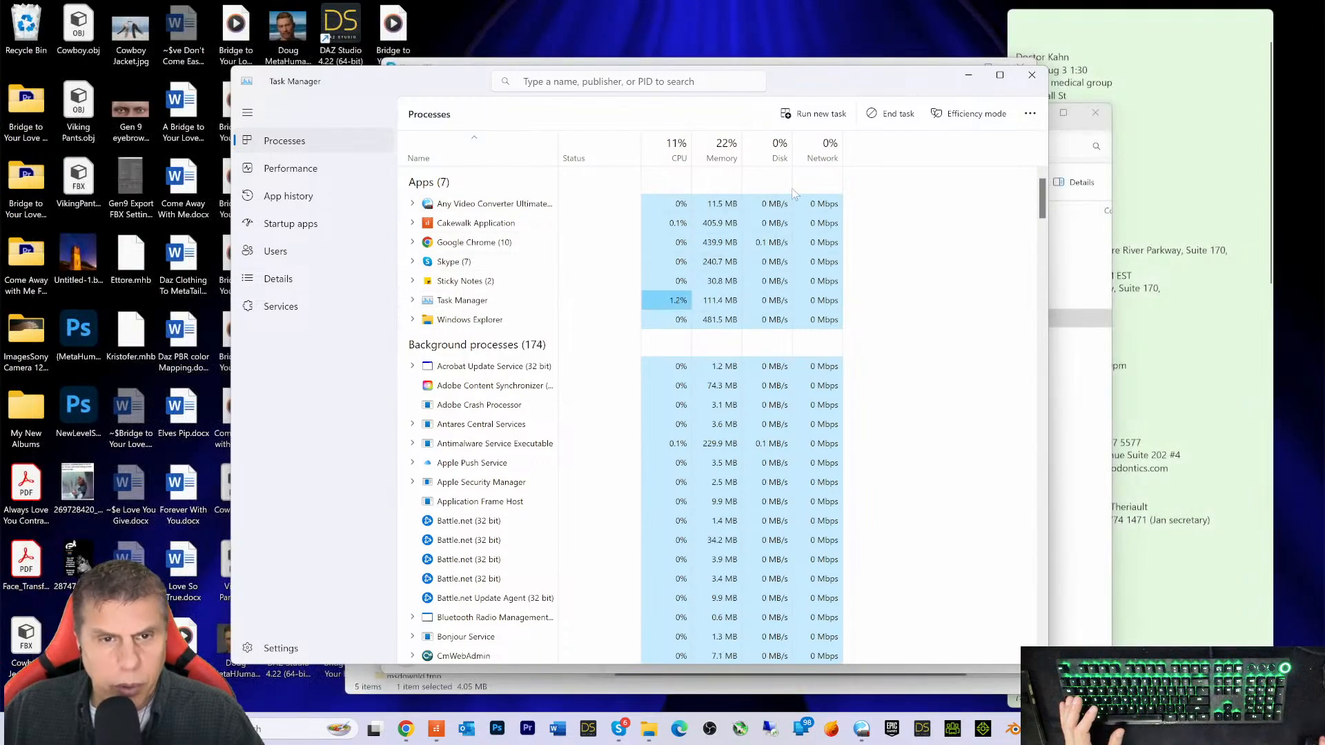
pyautogui.click(585, 729)
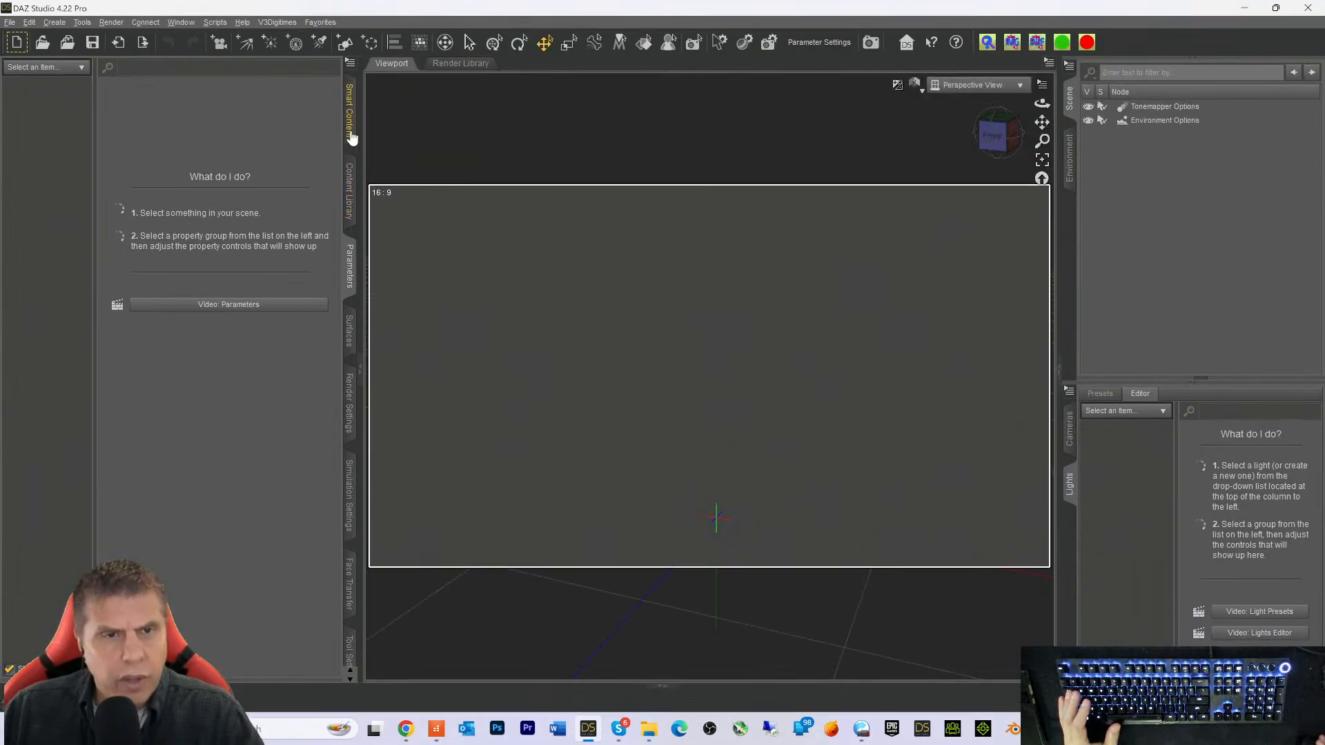
# Set the viewport's draw style to Texture Shaded and bring up the Optimization render settings
pyautogui.click(350, 404)
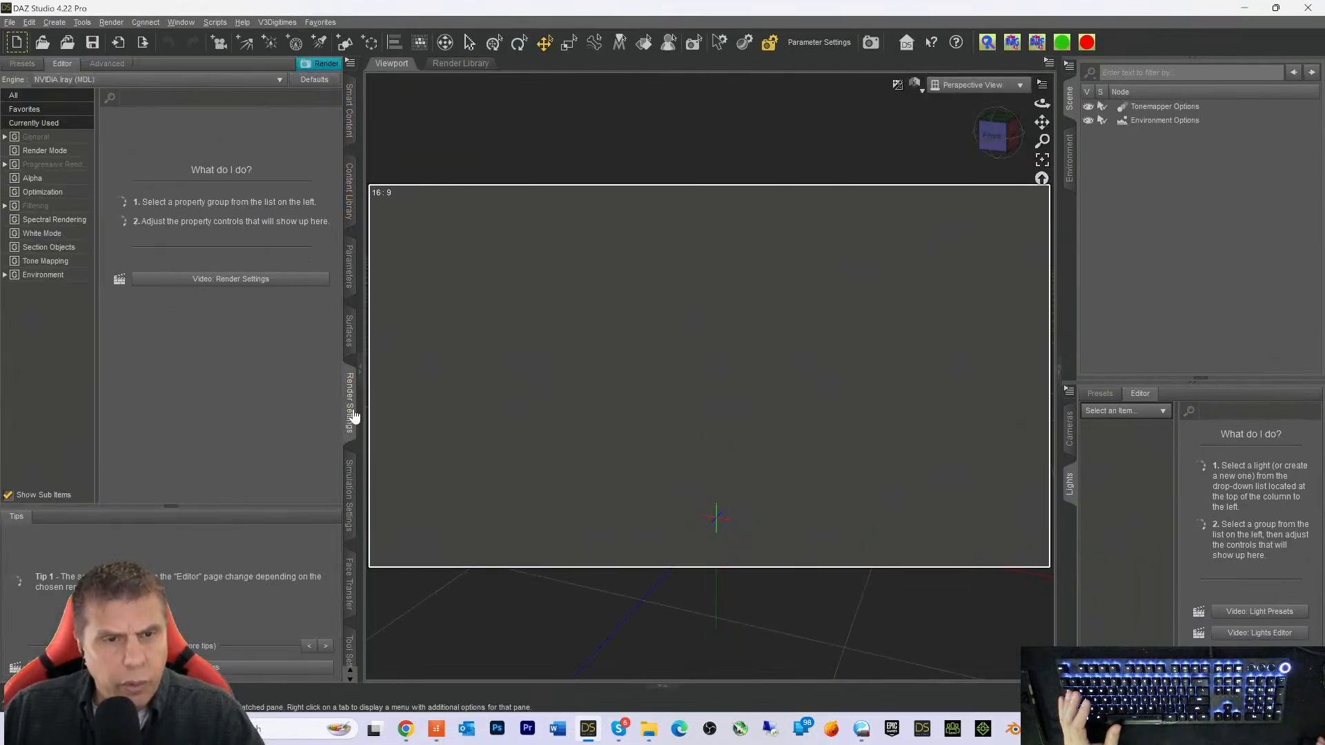
pyautogui.click(914, 84)
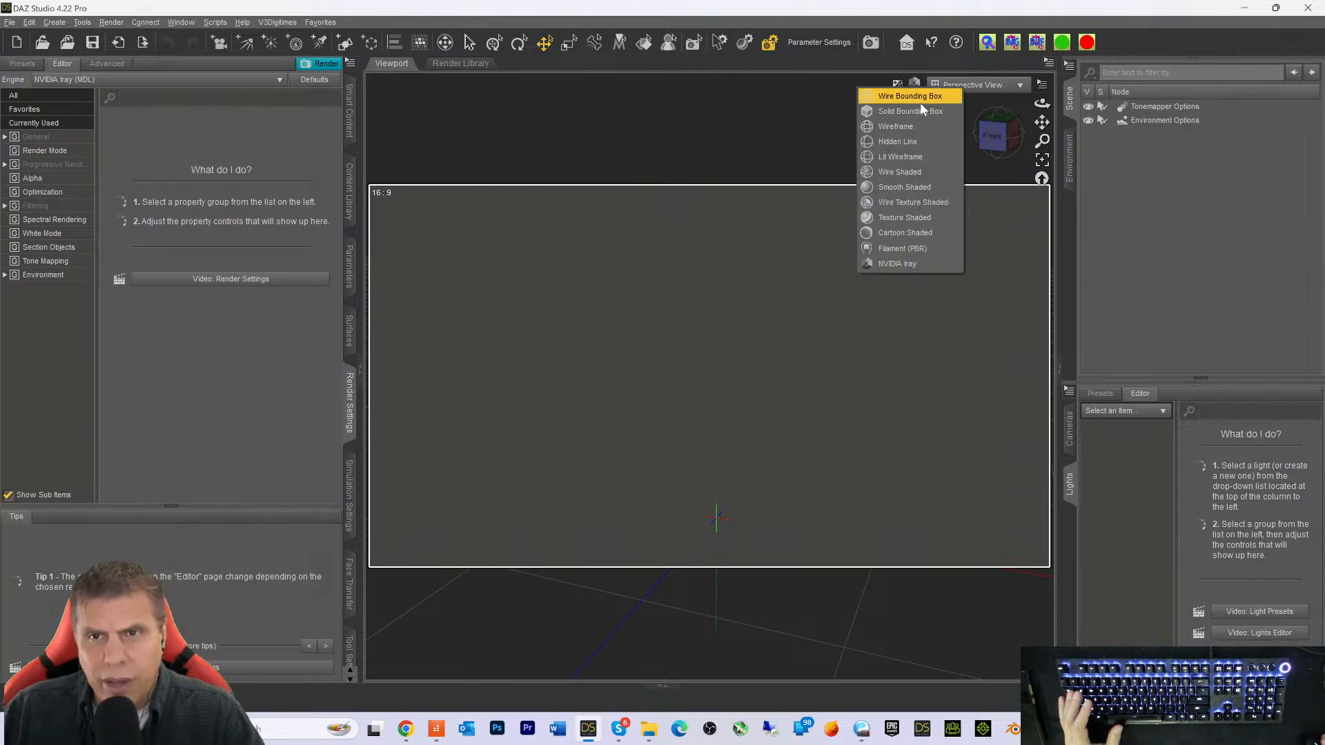
pyautogui.click(897, 217)
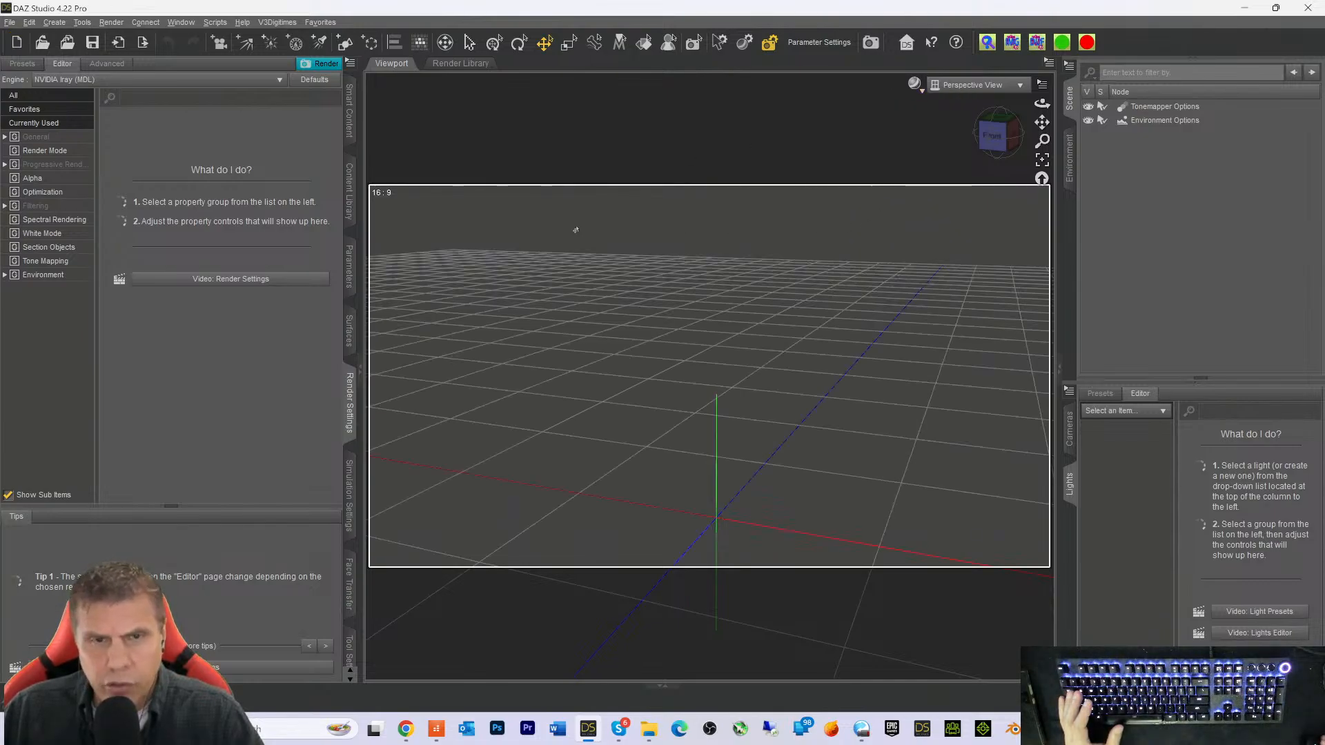
pyautogui.click(42, 191)
pyautogui.click(131, 226)
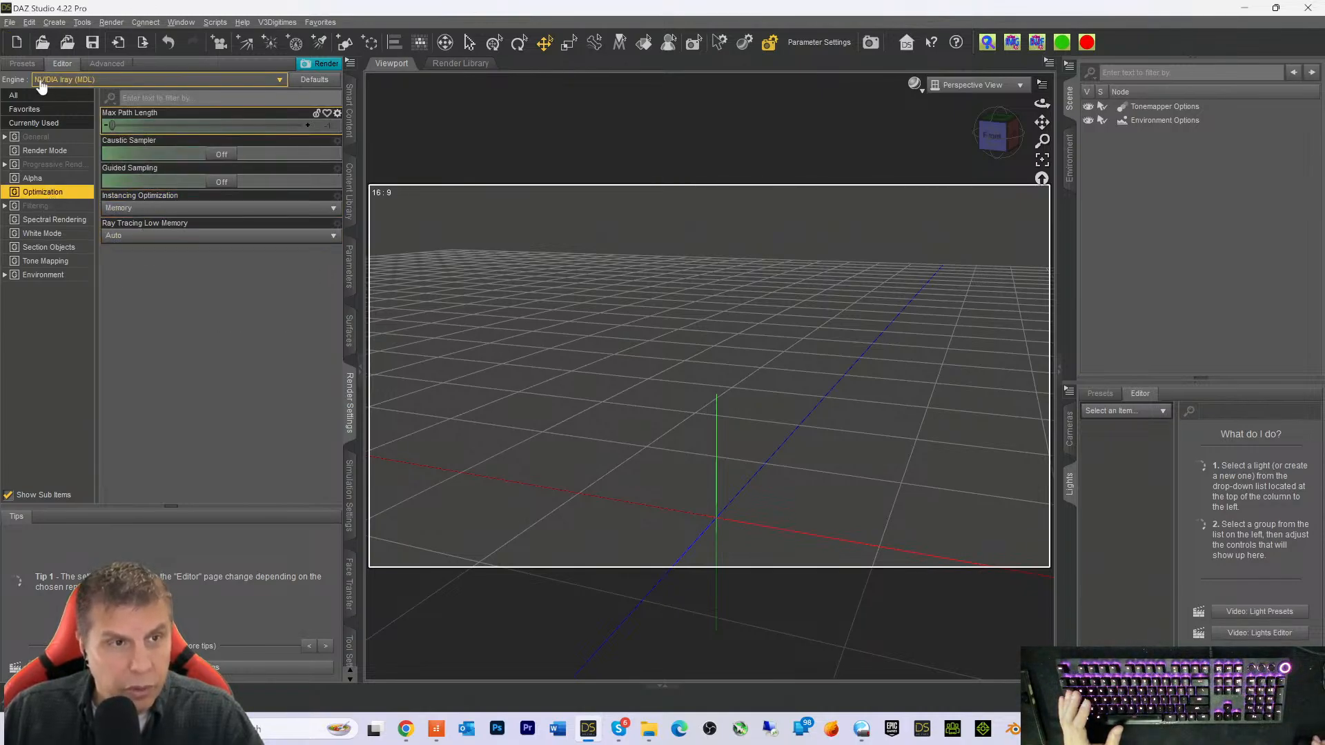
# Reopen the recent scene Dead River.duf without saving changes to the empty scene
pyautogui.click(9, 22)
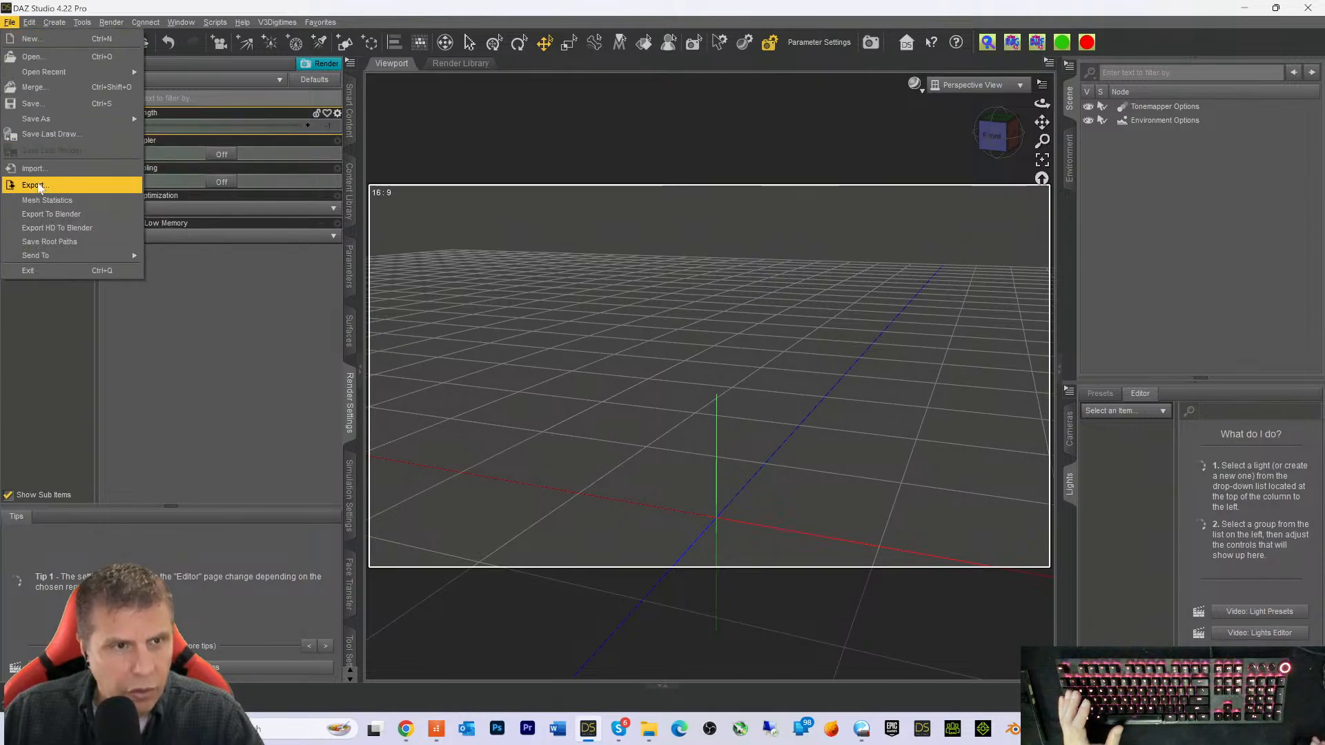
pyautogui.moveTo(69, 73)
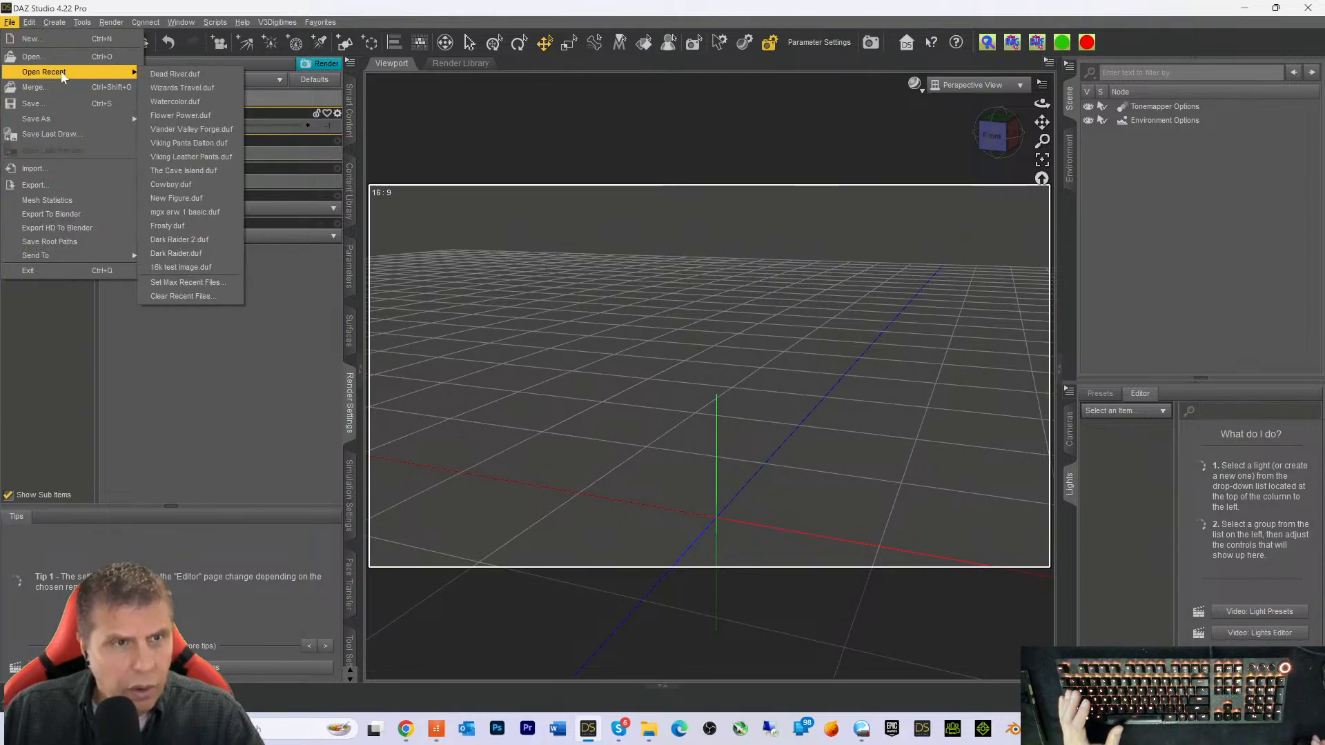
pyautogui.click(201, 76)
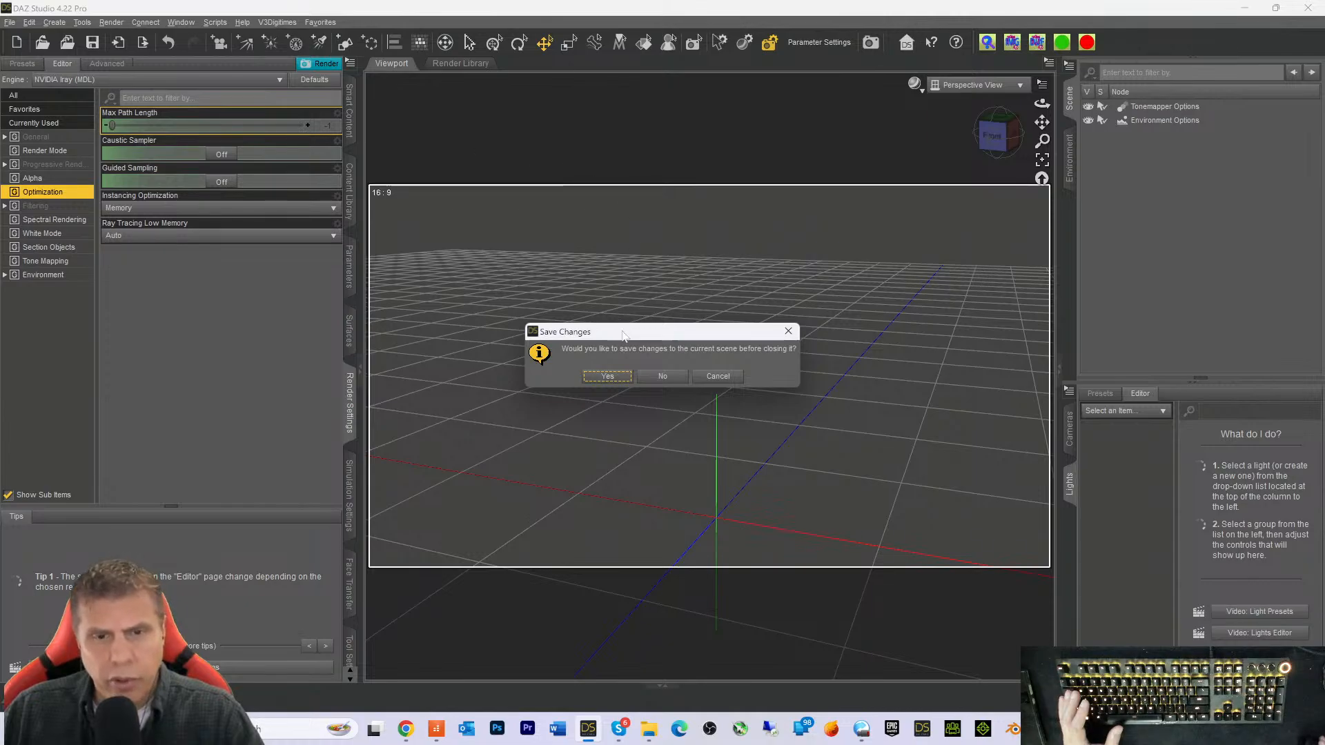
pyautogui.click(664, 378)
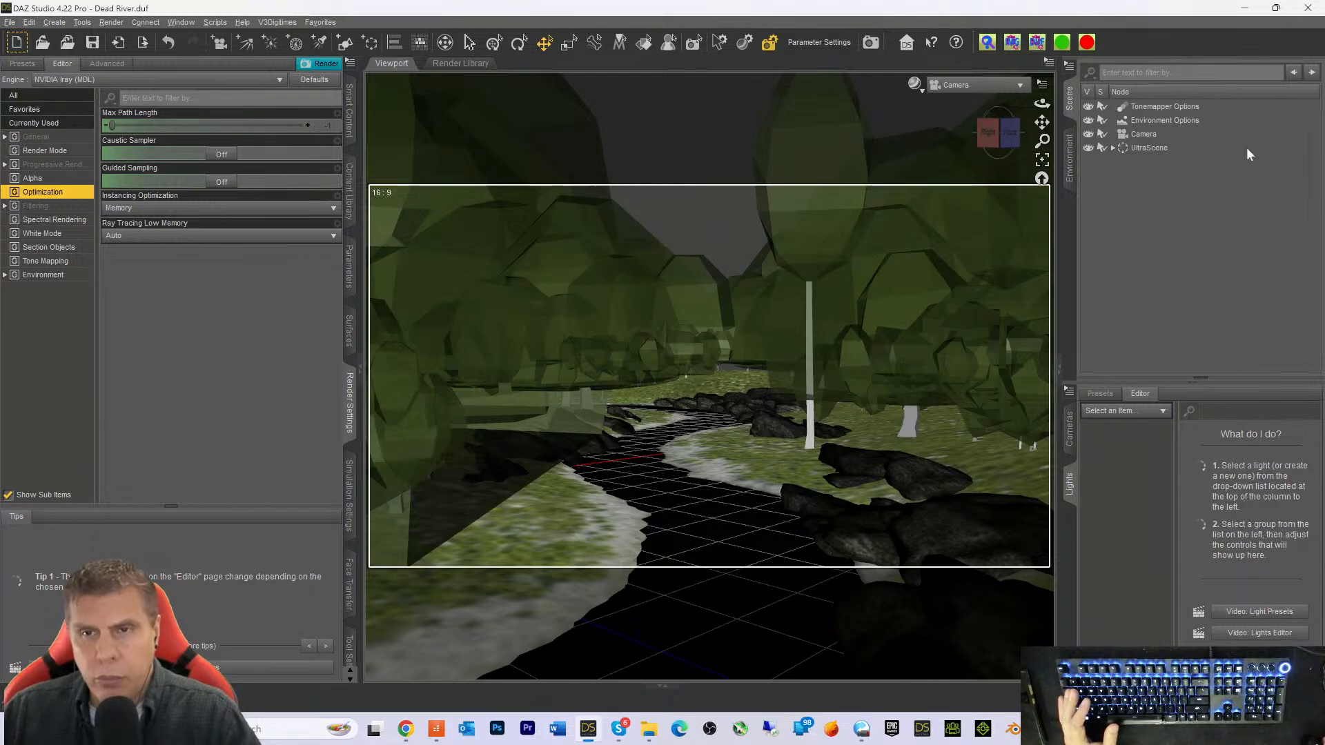
# Select the UltraScene node and launch UltraSceneCreator on it again
pyautogui.click(1134, 149)
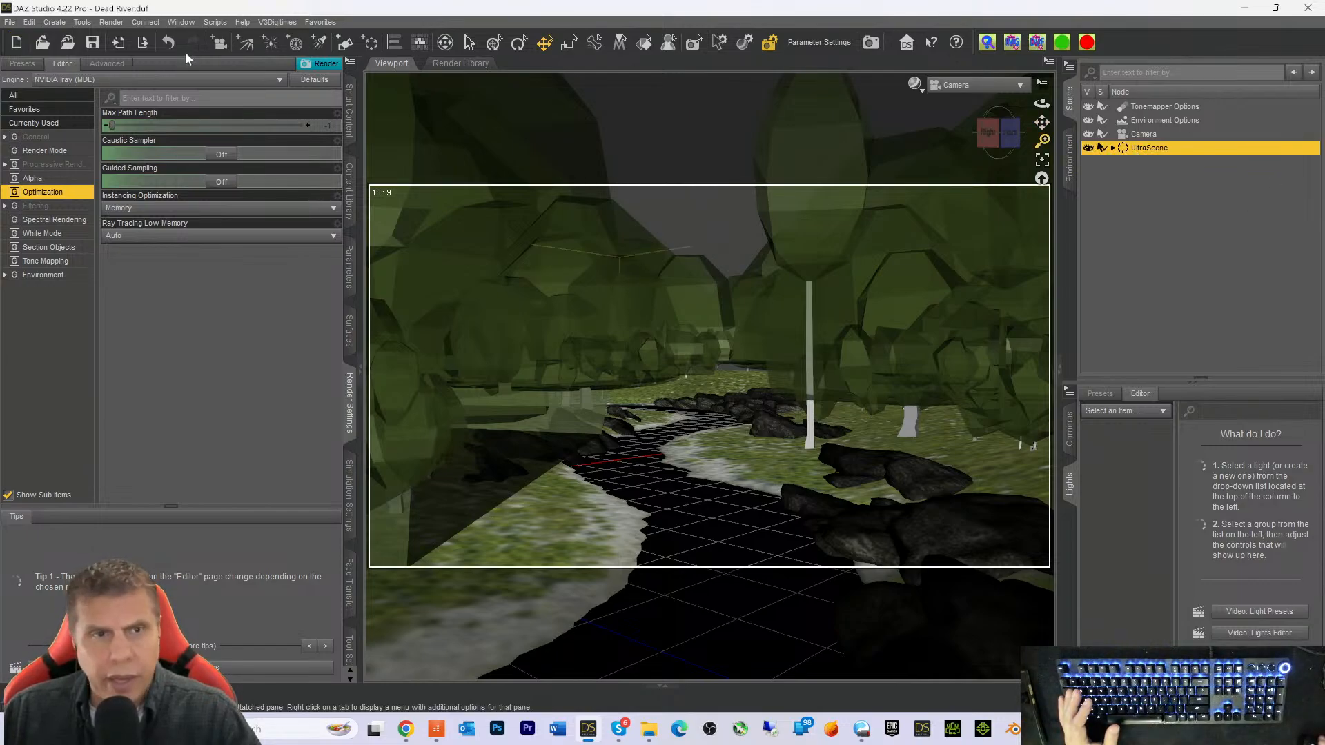
pyautogui.click(335, 23)
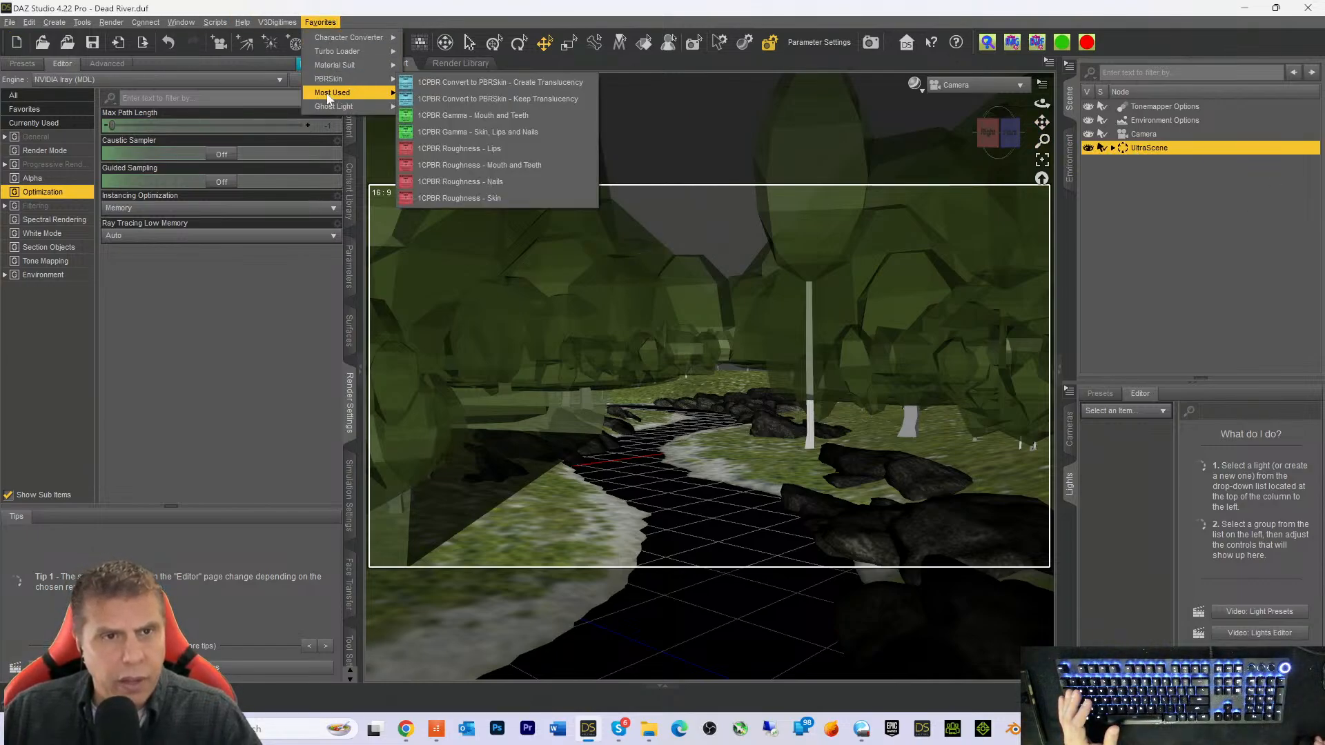
pyautogui.moveTo(364, 94)
pyautogui.click(454, 100)
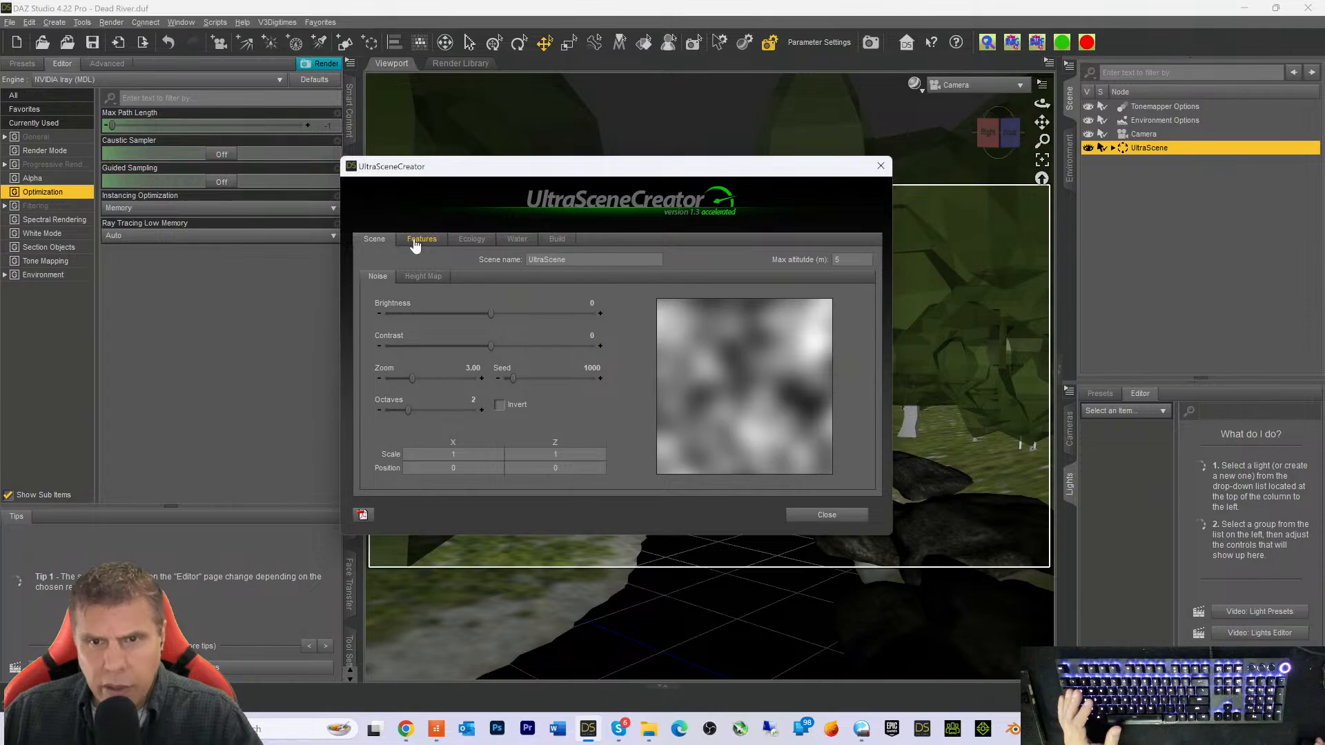
# Review the features, ecology and water selections, rebuild the scene with them, and close UltraSceneCreator
pyautogui.click(421, 241)
pyautogui.click(463, 245)
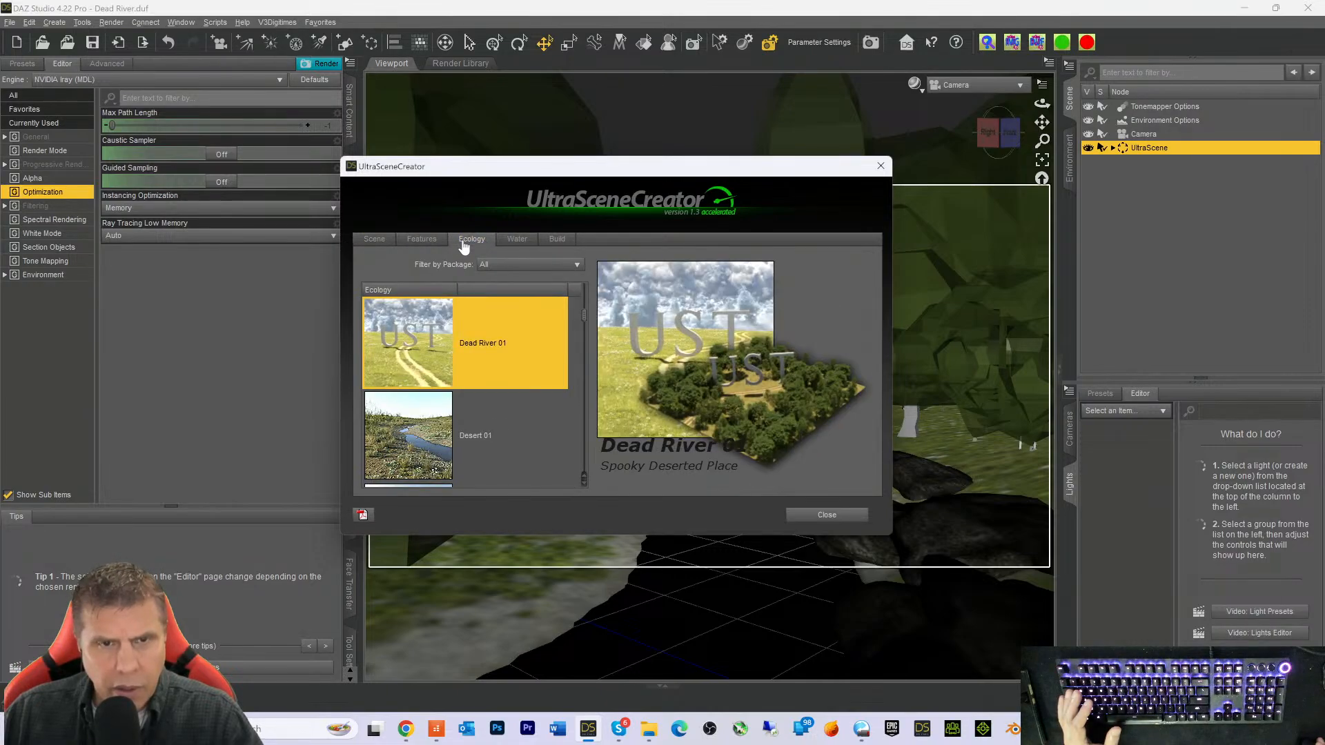
pyautogui.click(511, 246)
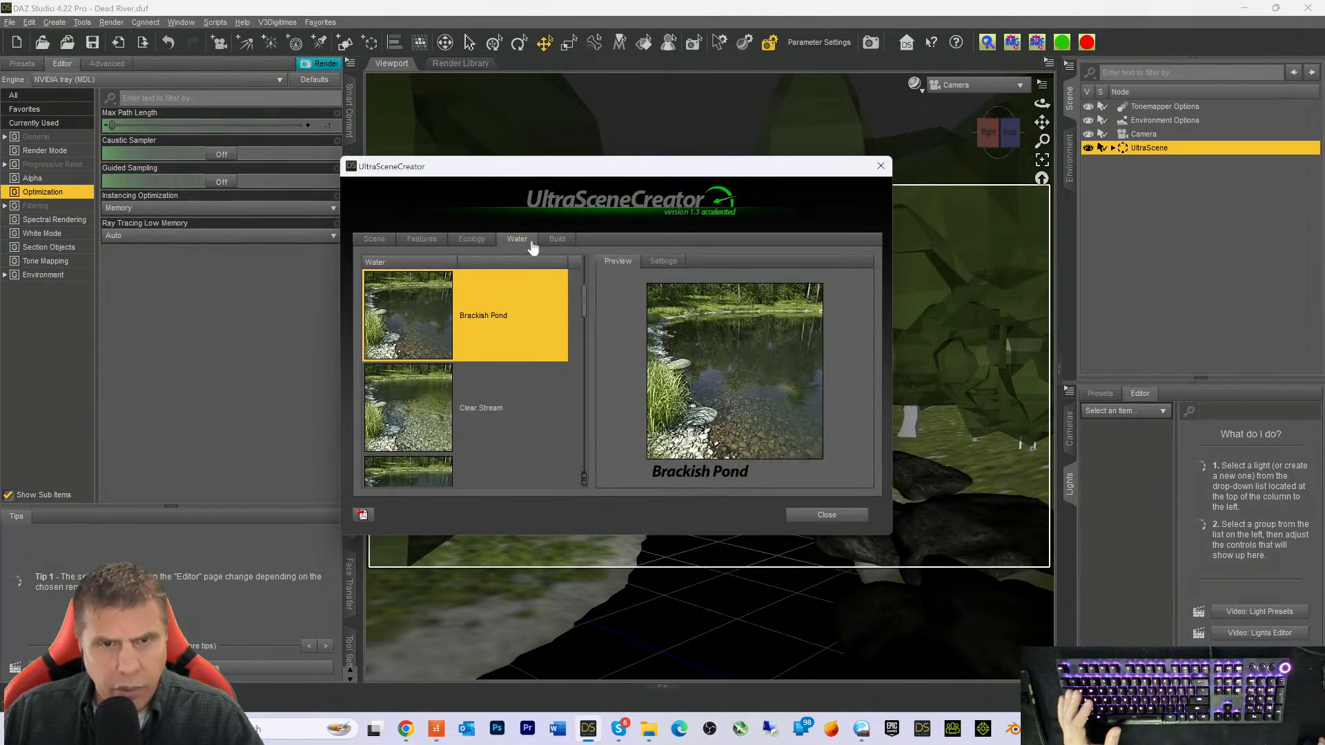
pyautogui.click(556, 240)
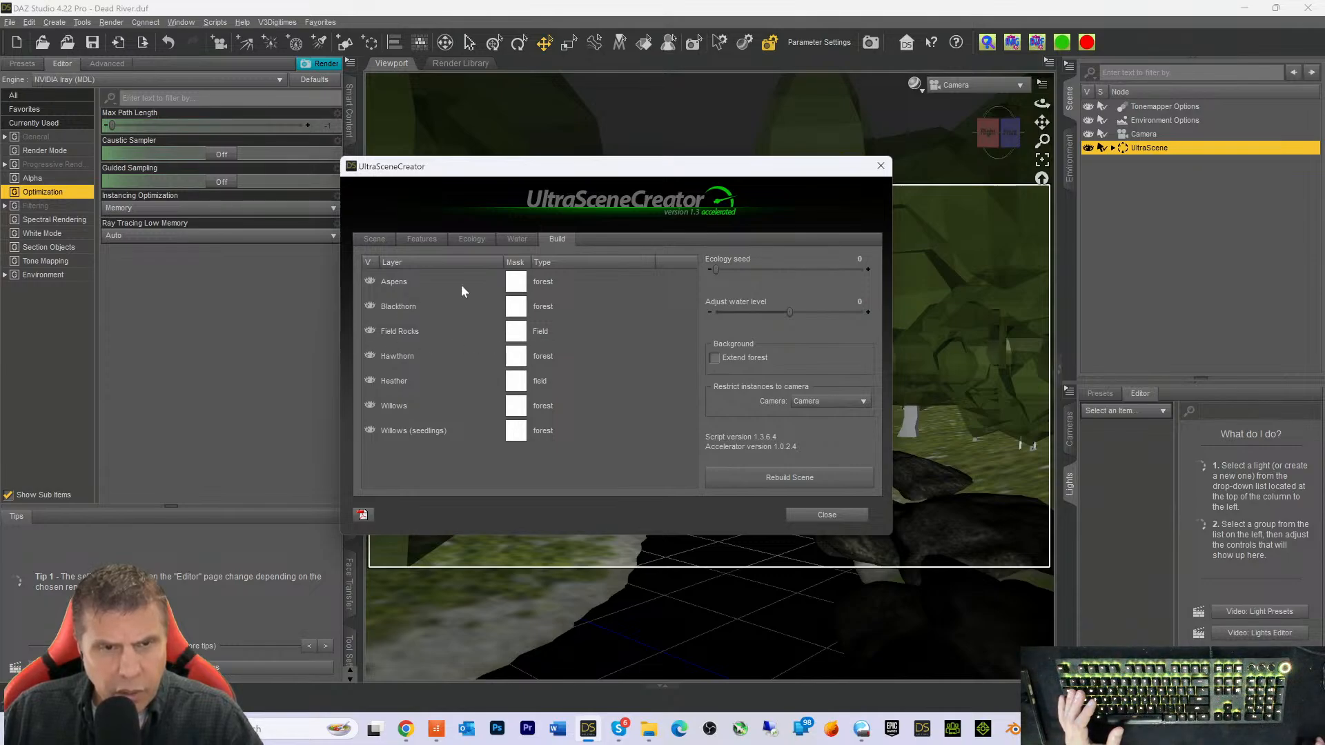
pyautogui.click(791, 483)
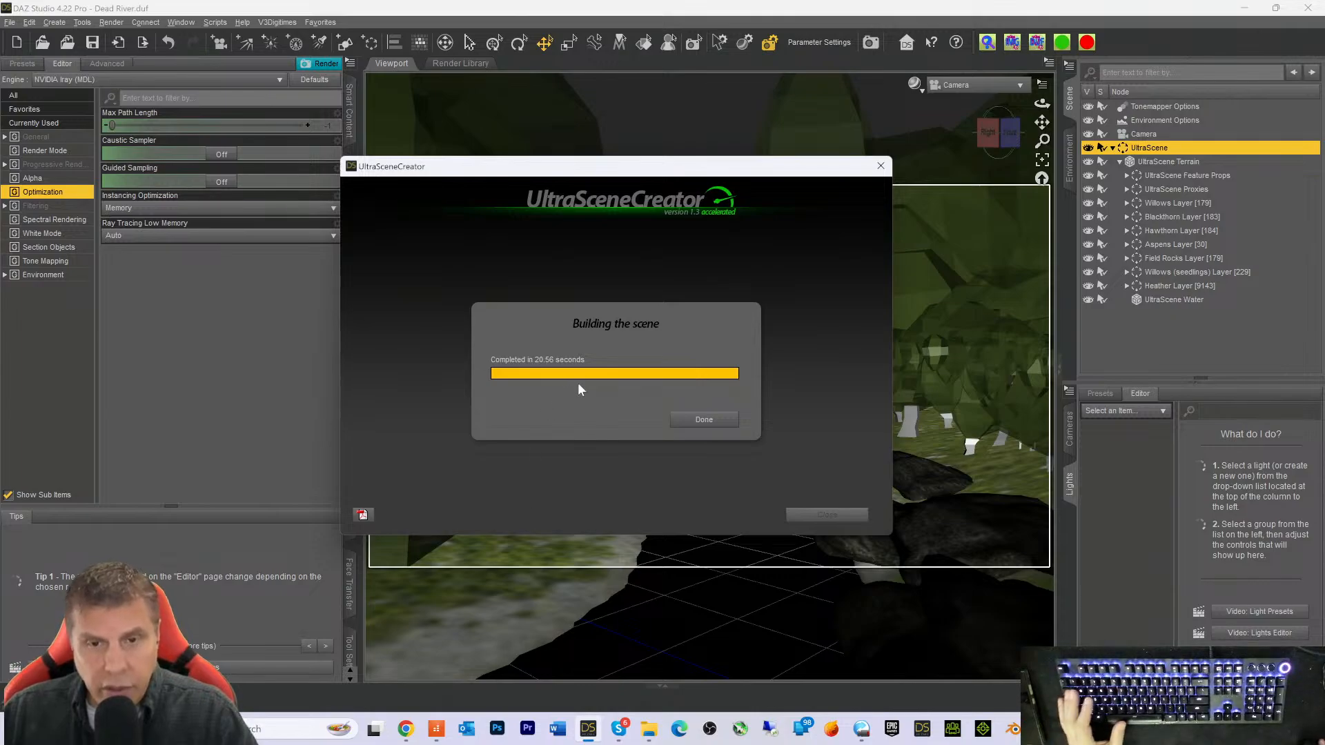
pyautogui.click(703, 420)
pyautogui.click(827, 515)
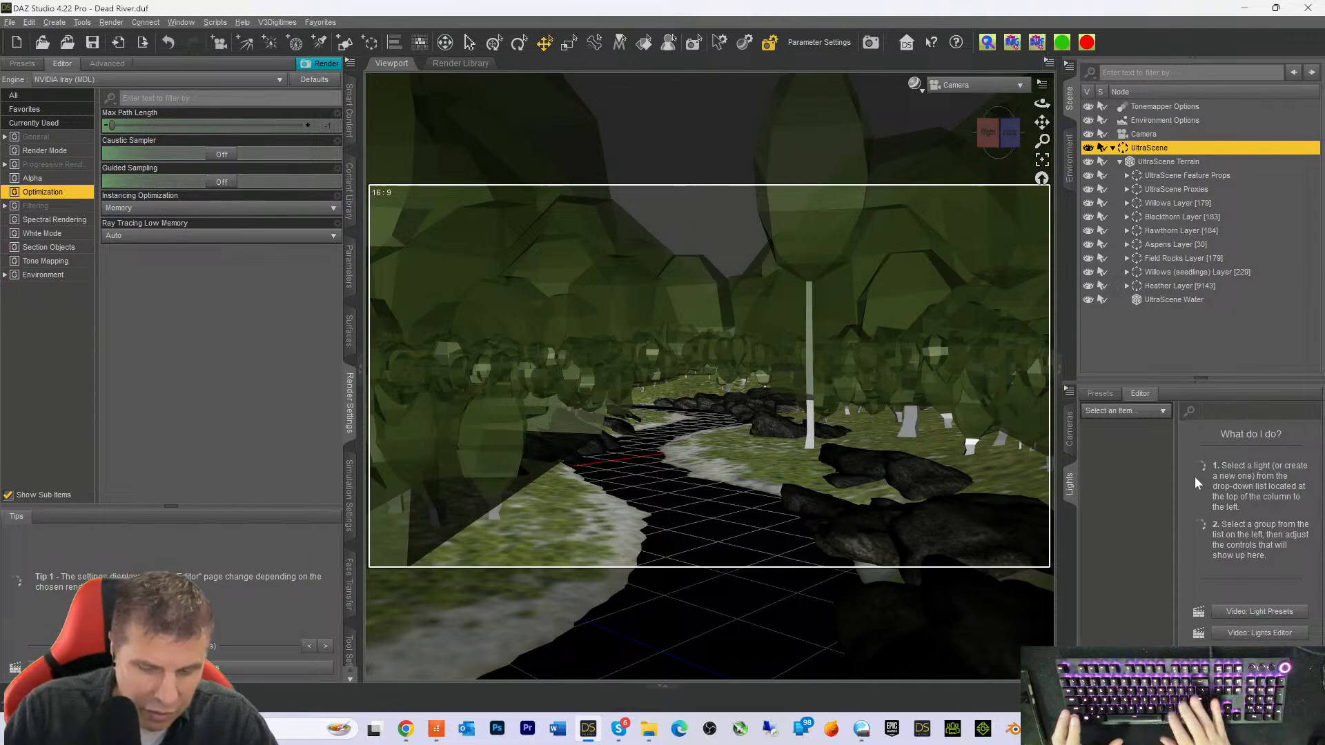
# Save the rebuilt Dead River scene and switch the viewport's draw style to NVIDIA Iray
pyautogui.hotkey('ctrl', 's')
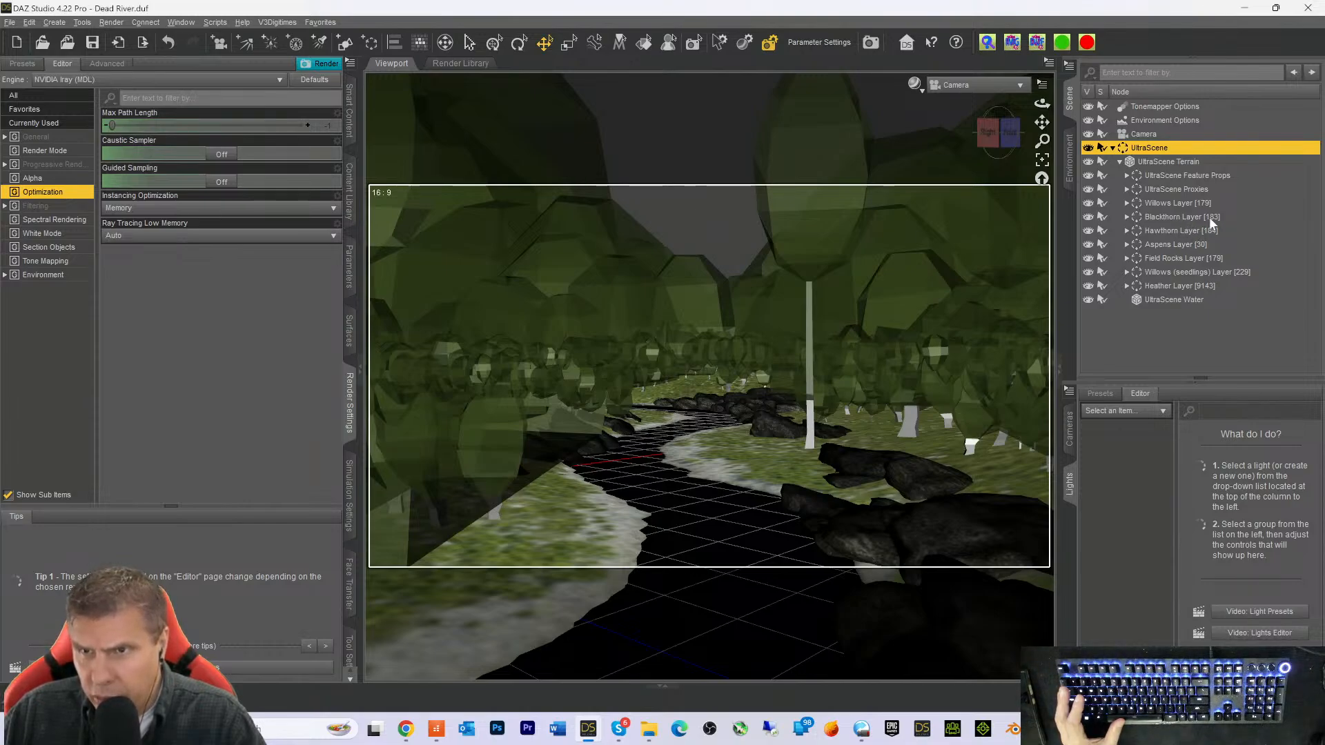
pyautogui.click(916, 83)
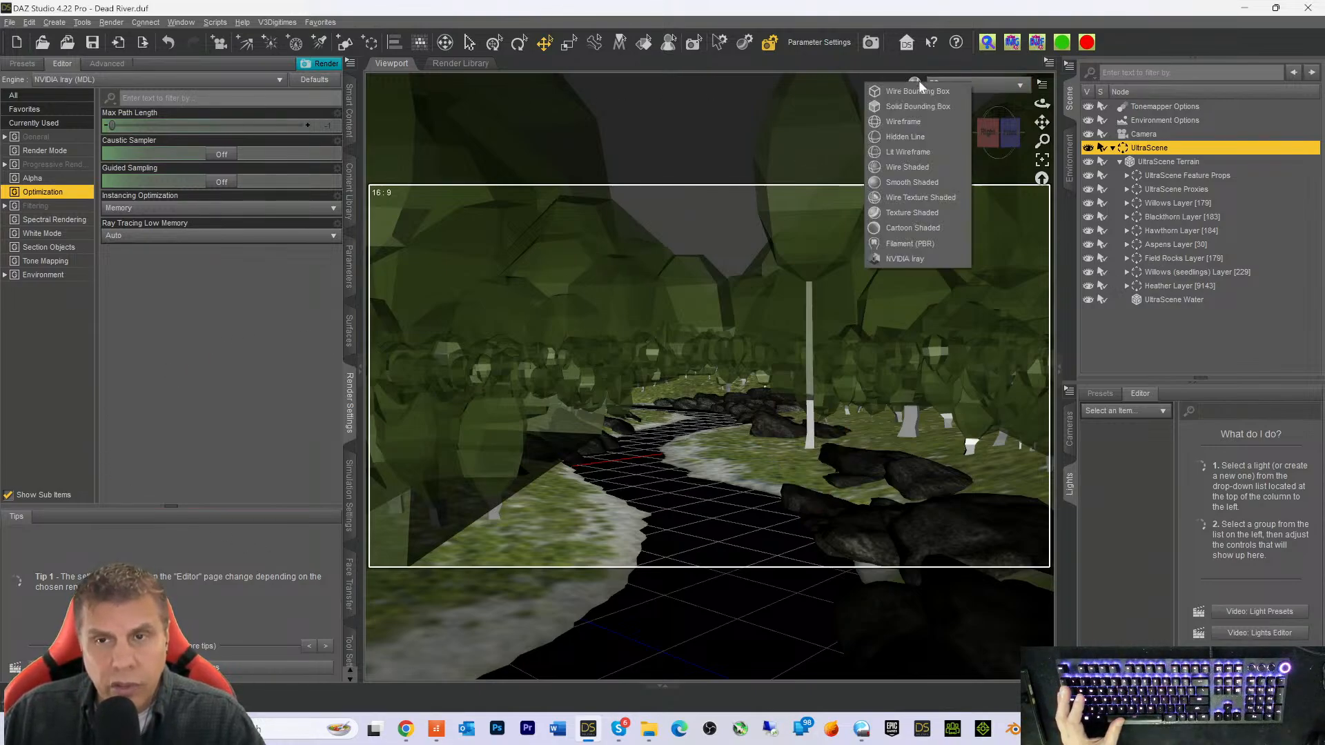
pyautogui.click(900, 258)
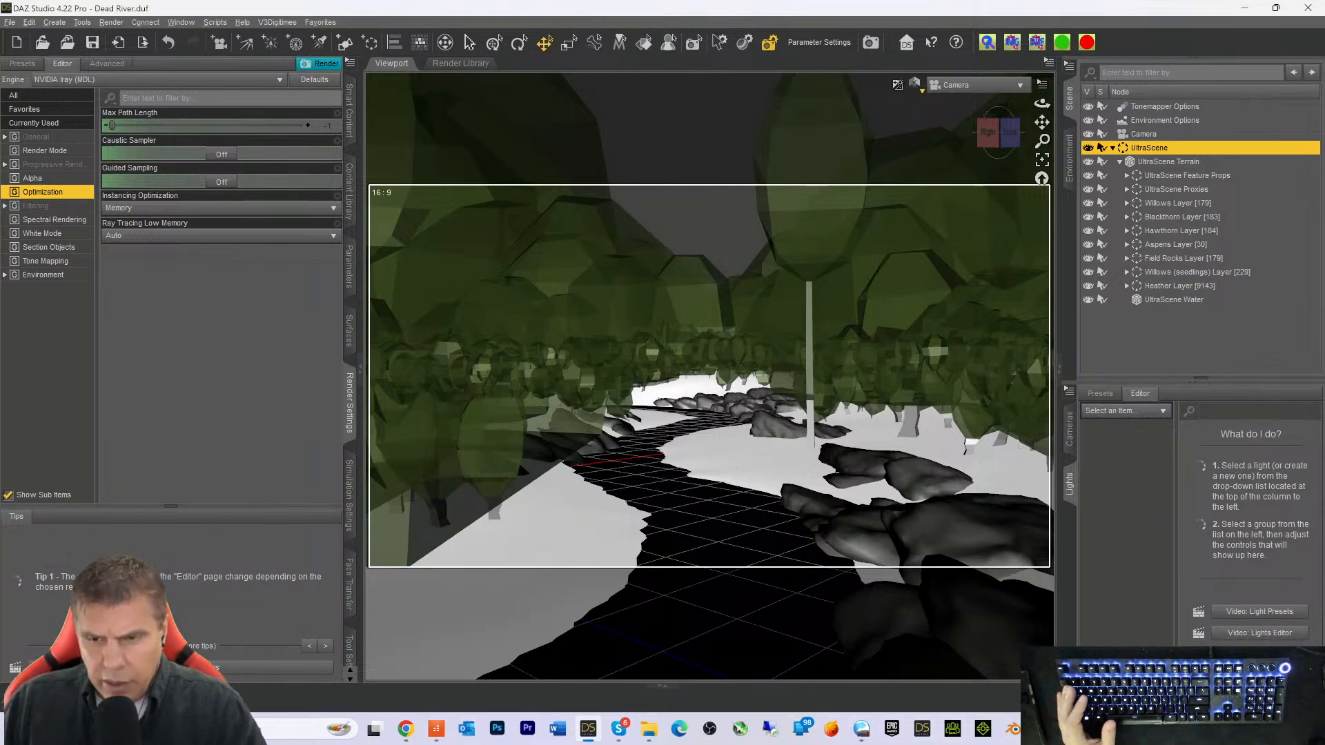
# Examine the utilization and memory use of GPU 0 and GPU 1 in Task Manager while the Iray preview loads
pyautogui.hotkey('ctrl', 'shift', 'Escape')
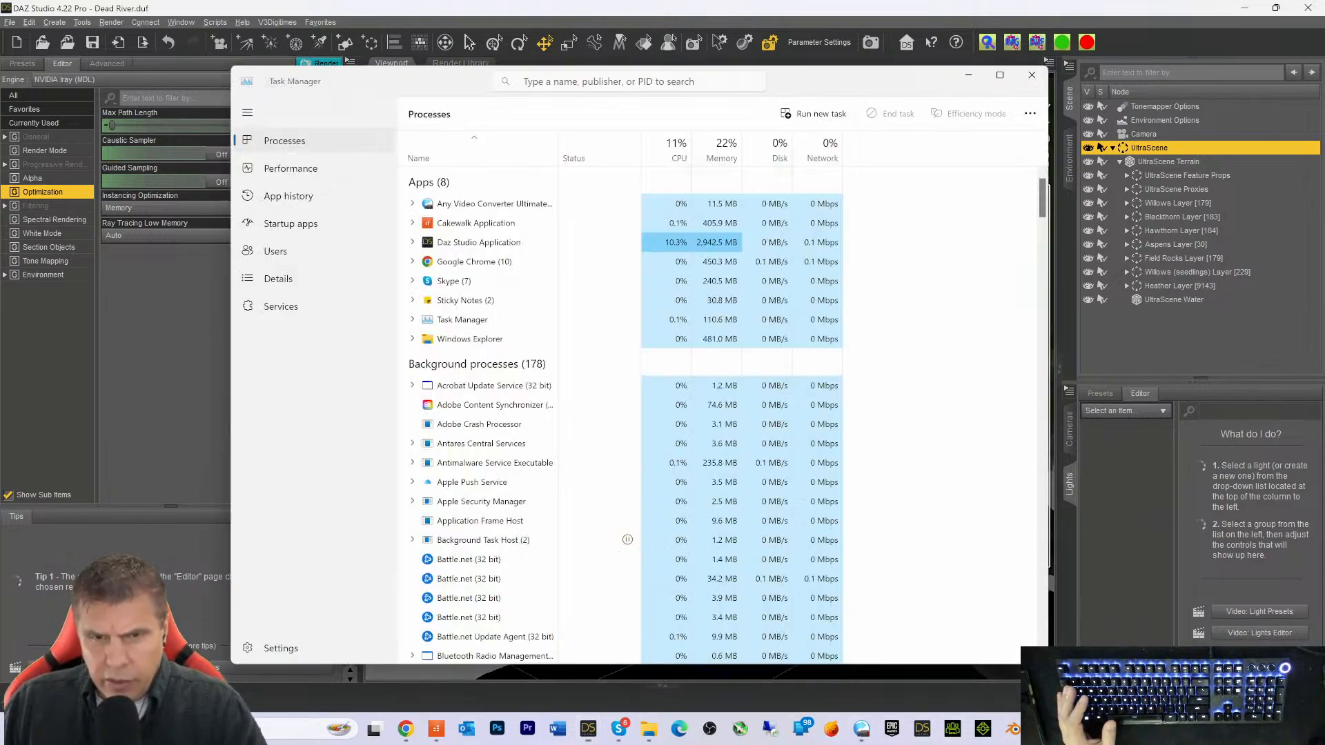
pyautogui.click(291, 171)
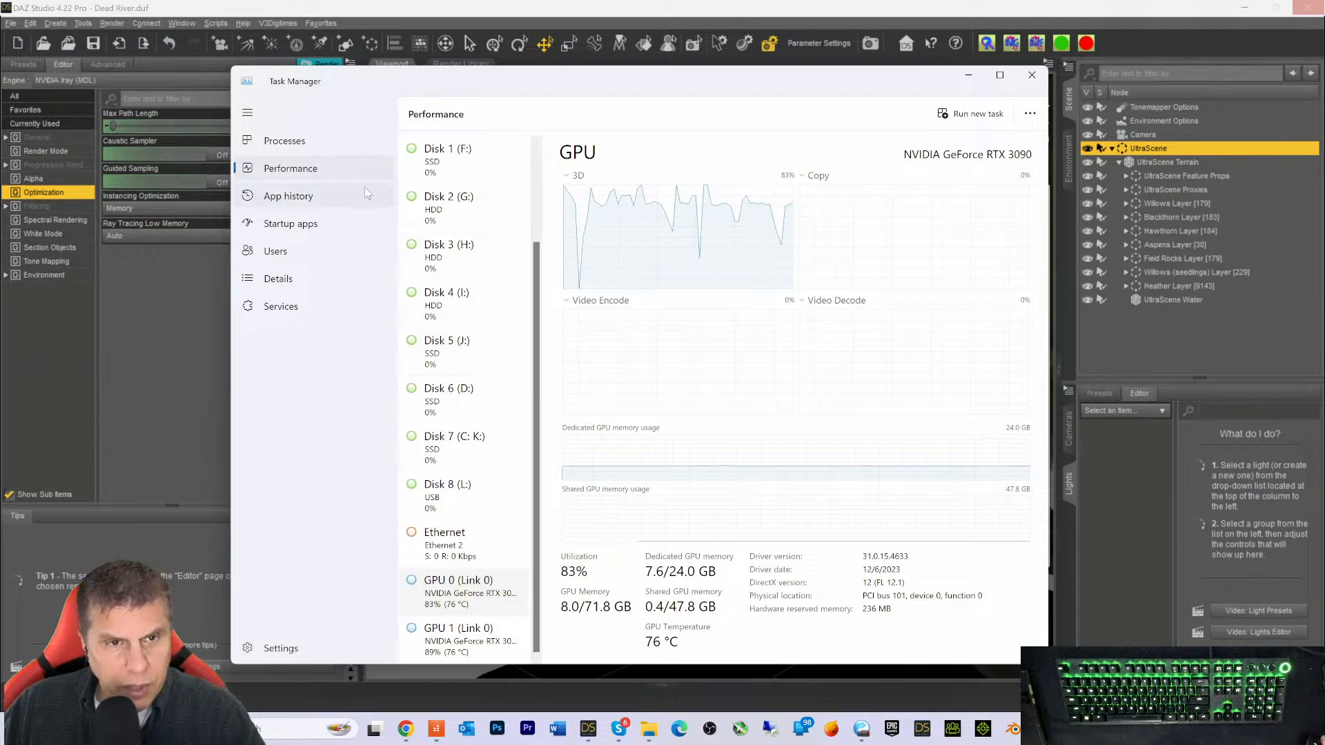
pyautogui.click(968, 77)
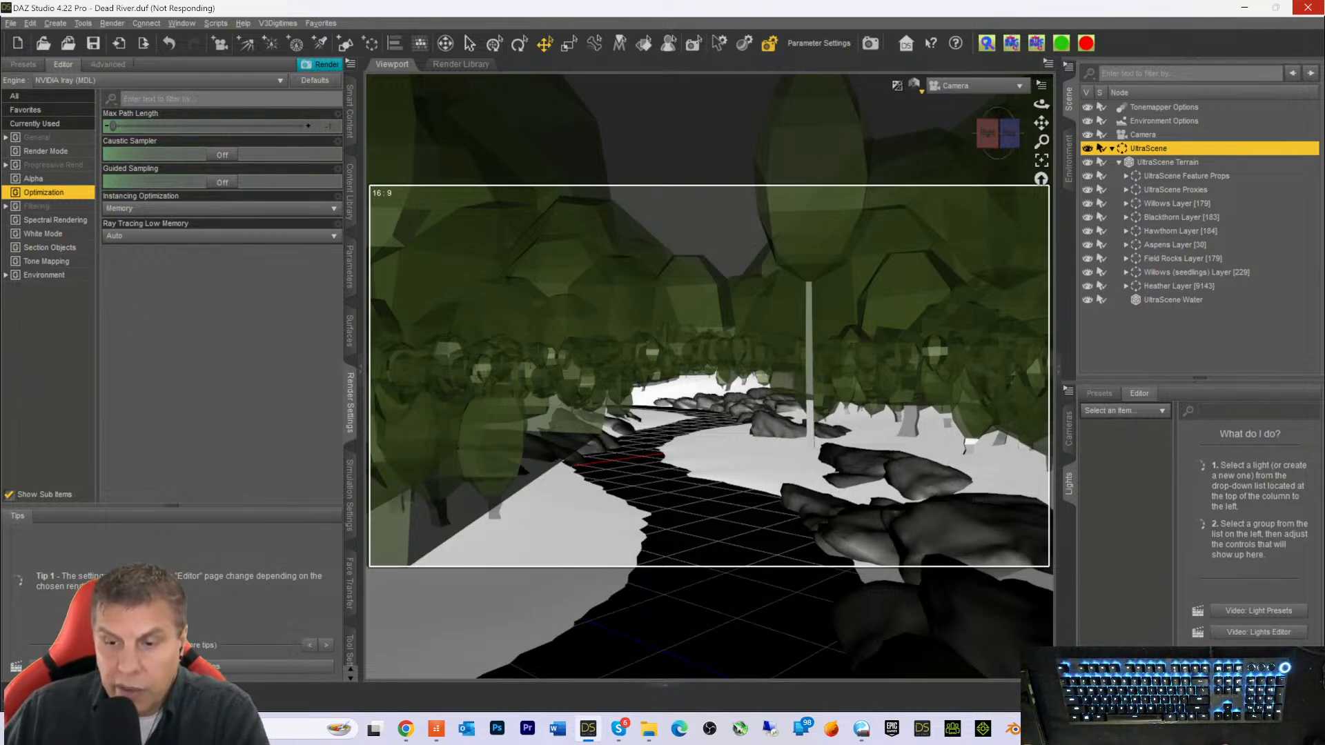
pyautogui.hotkey('ctrl', 'shift', 'Escape')
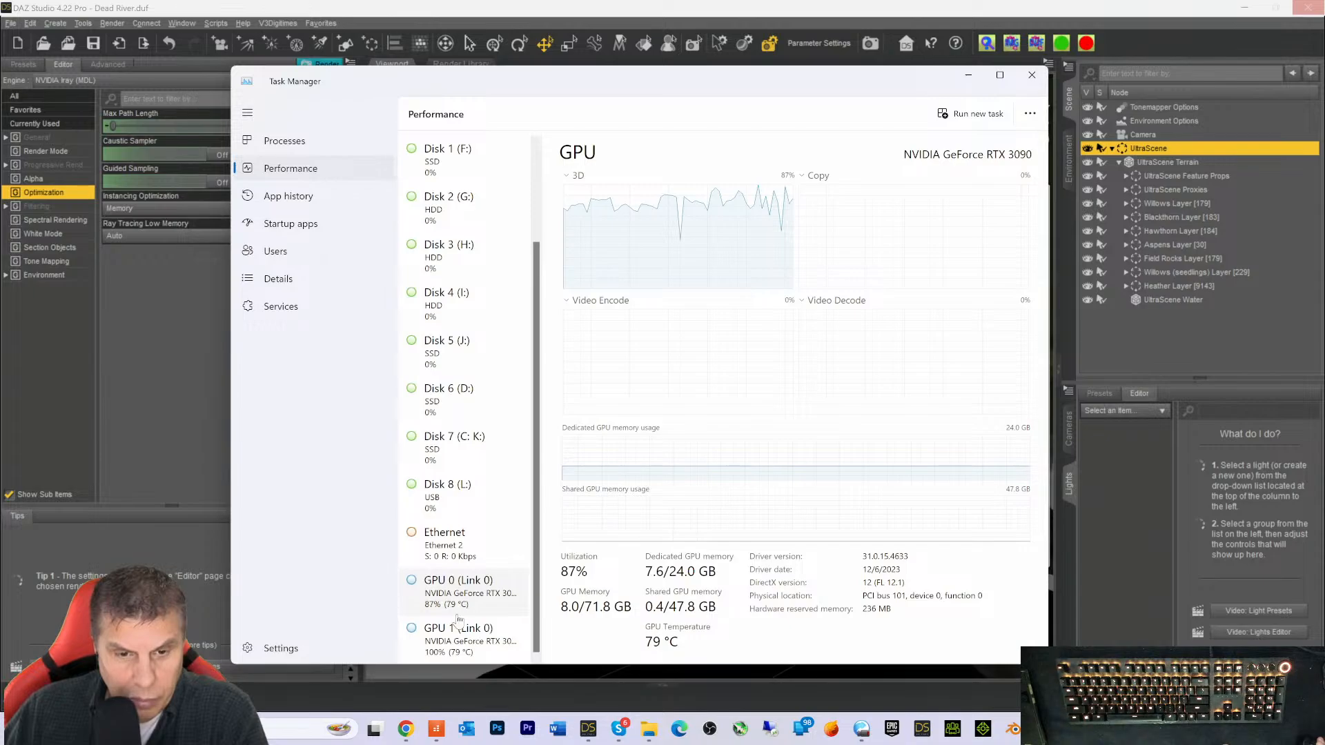
pyautogui.click(452, 640)
pyautogui.click(462, 605)
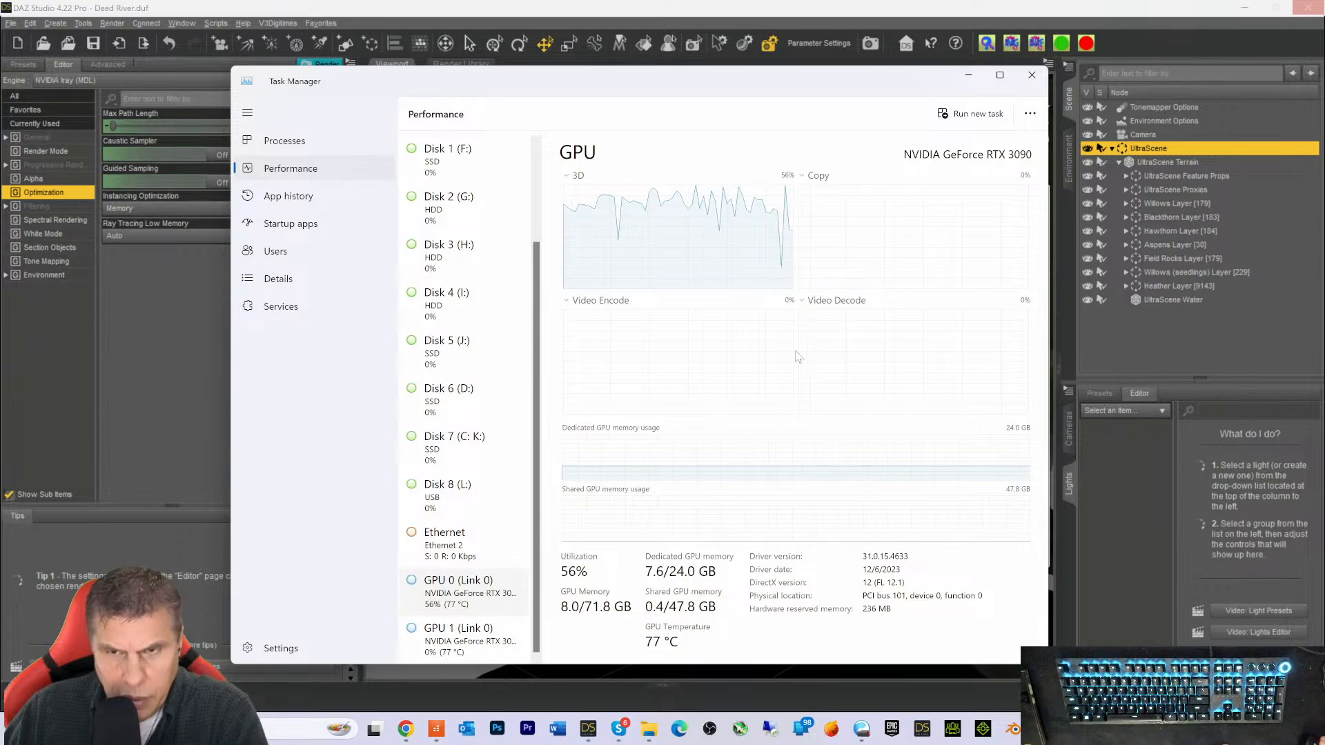
# Bring Task Manager back up and end the Daz Studio Application task
pyautogui.click(968, 76)
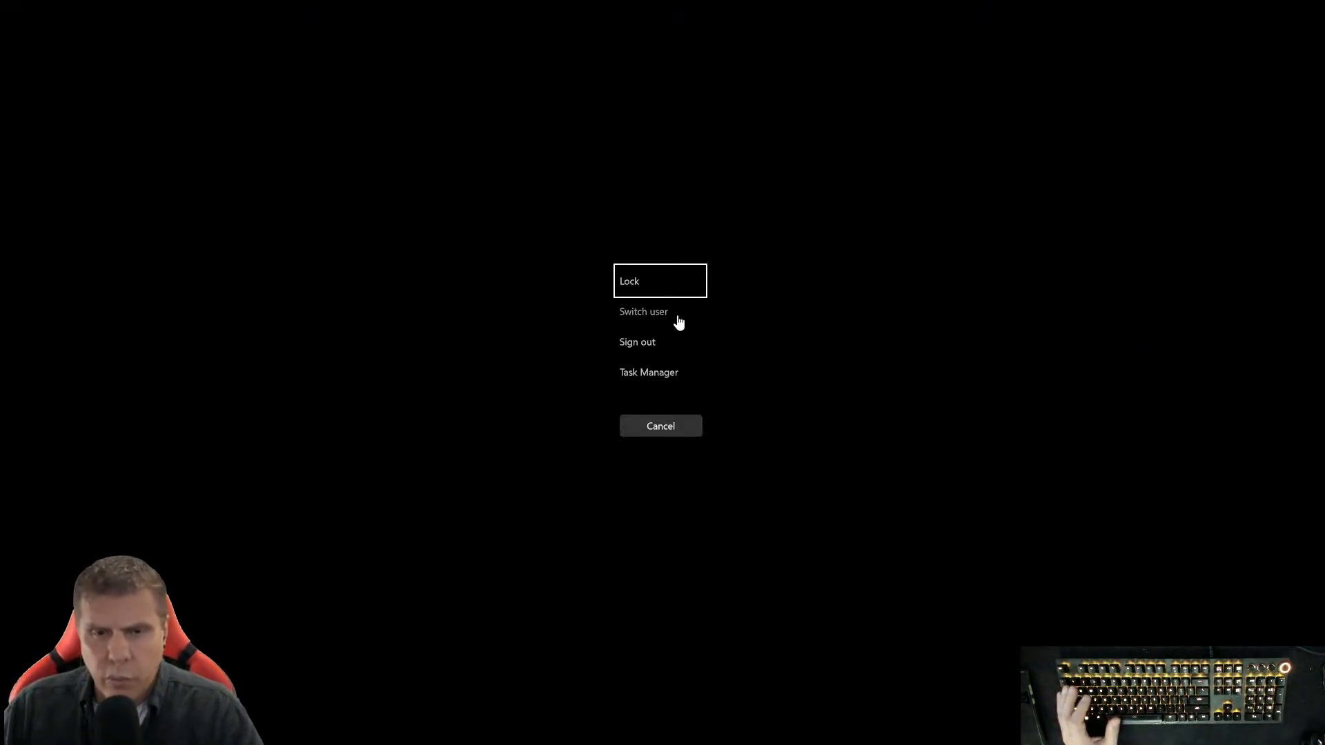
pyautogui.click(656, 373)
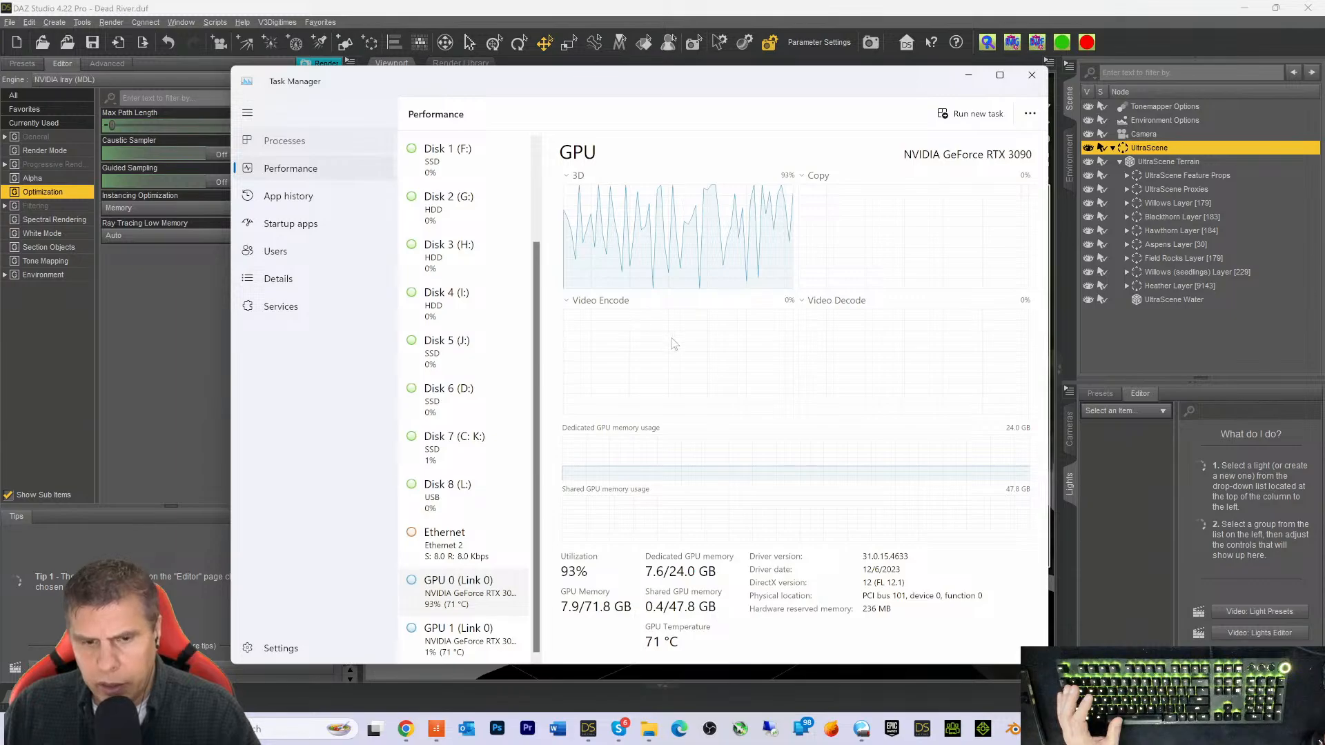
pyautogui.moveTo(792, 81); pyautogui.dragTo(825, 64)
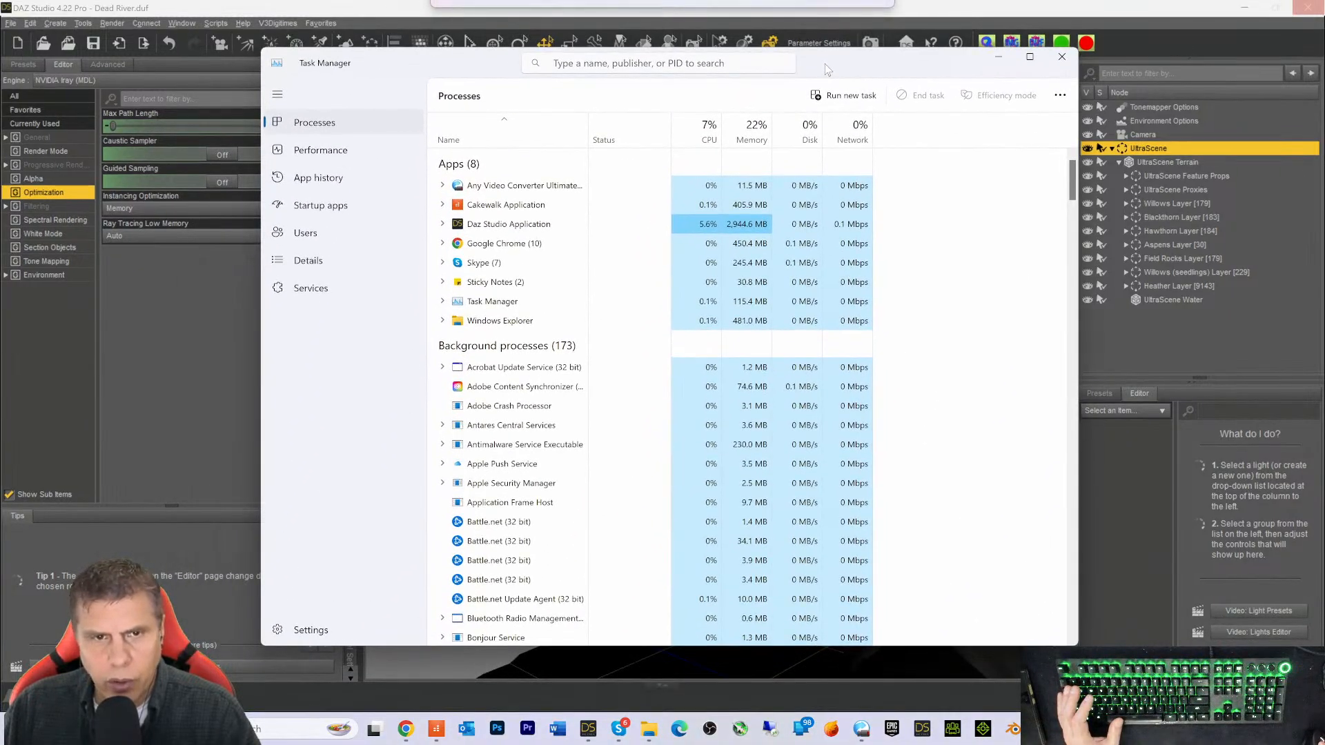
pyautogui.rightClick(493, 225)
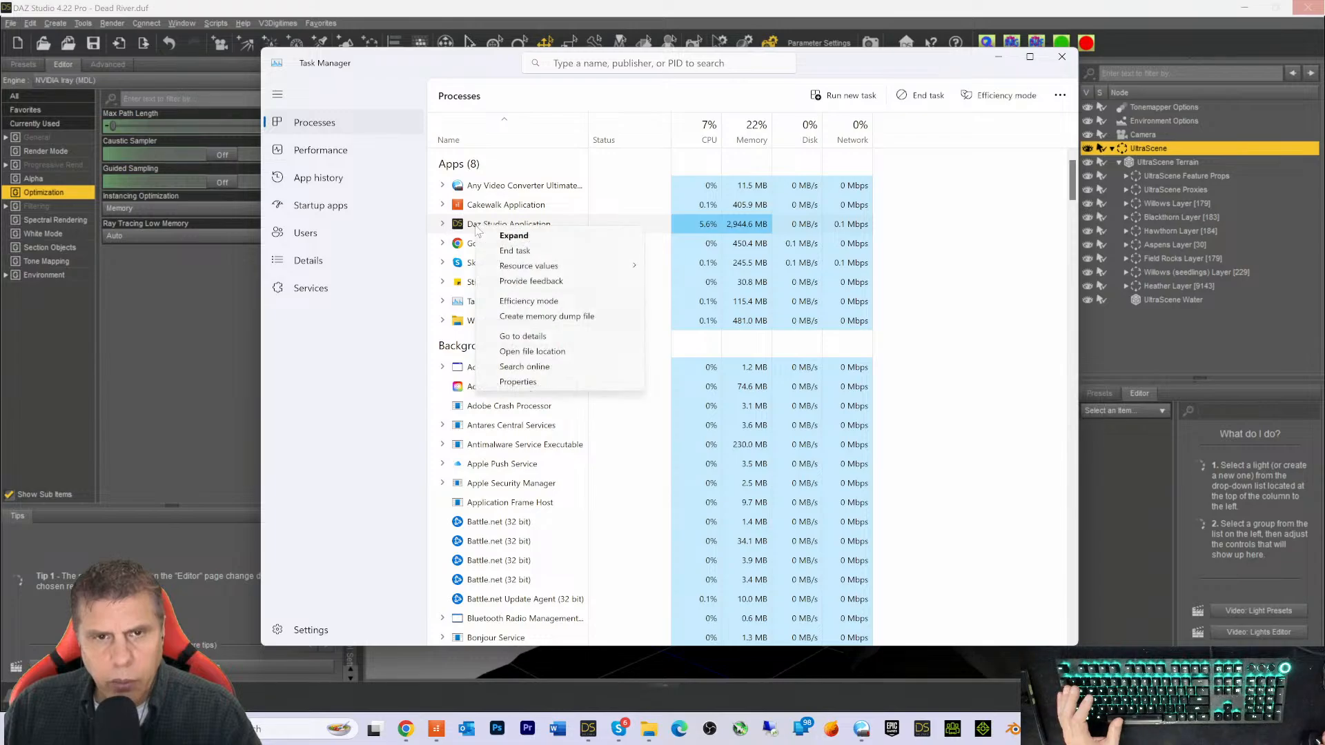
pyautogui.click(524, 251)
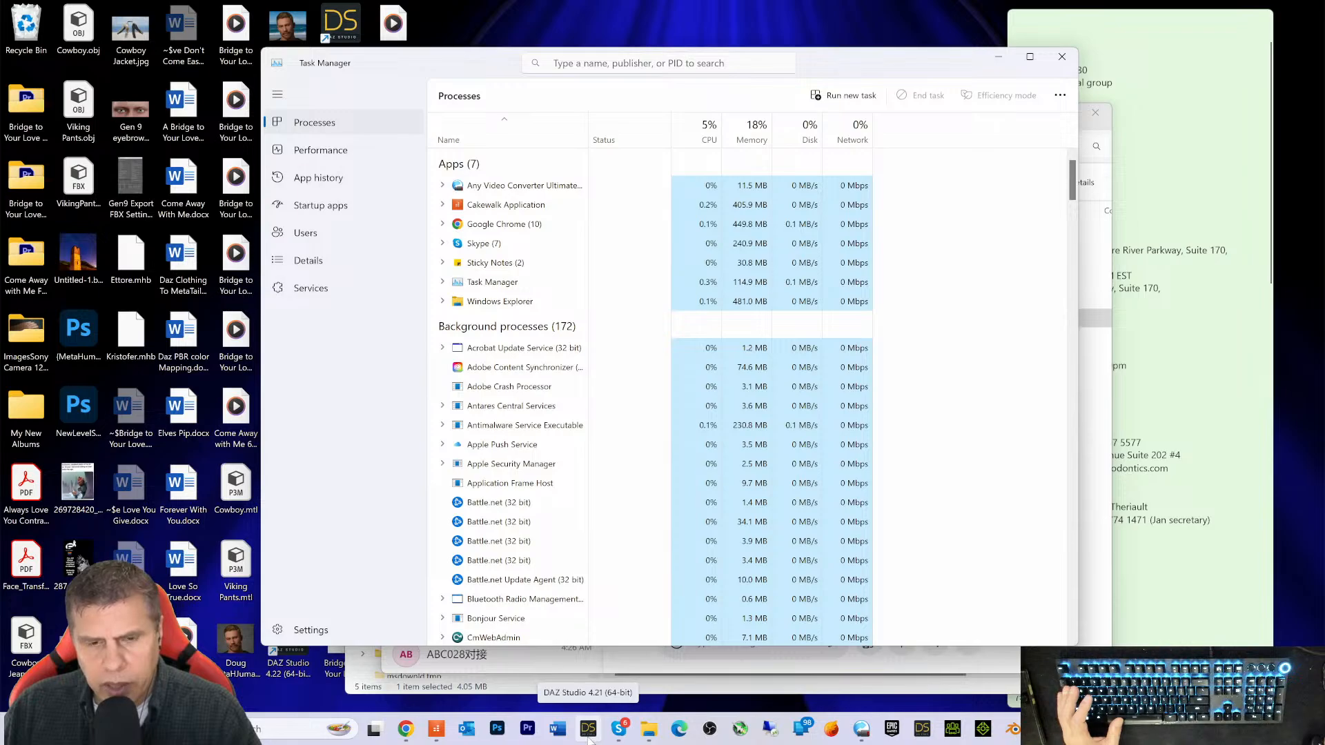
# Check the utilization and memory use of GPU 0 and GPU 1 in Task Manager with DAZ Studio shut down
pyautogui.click(329, 160)
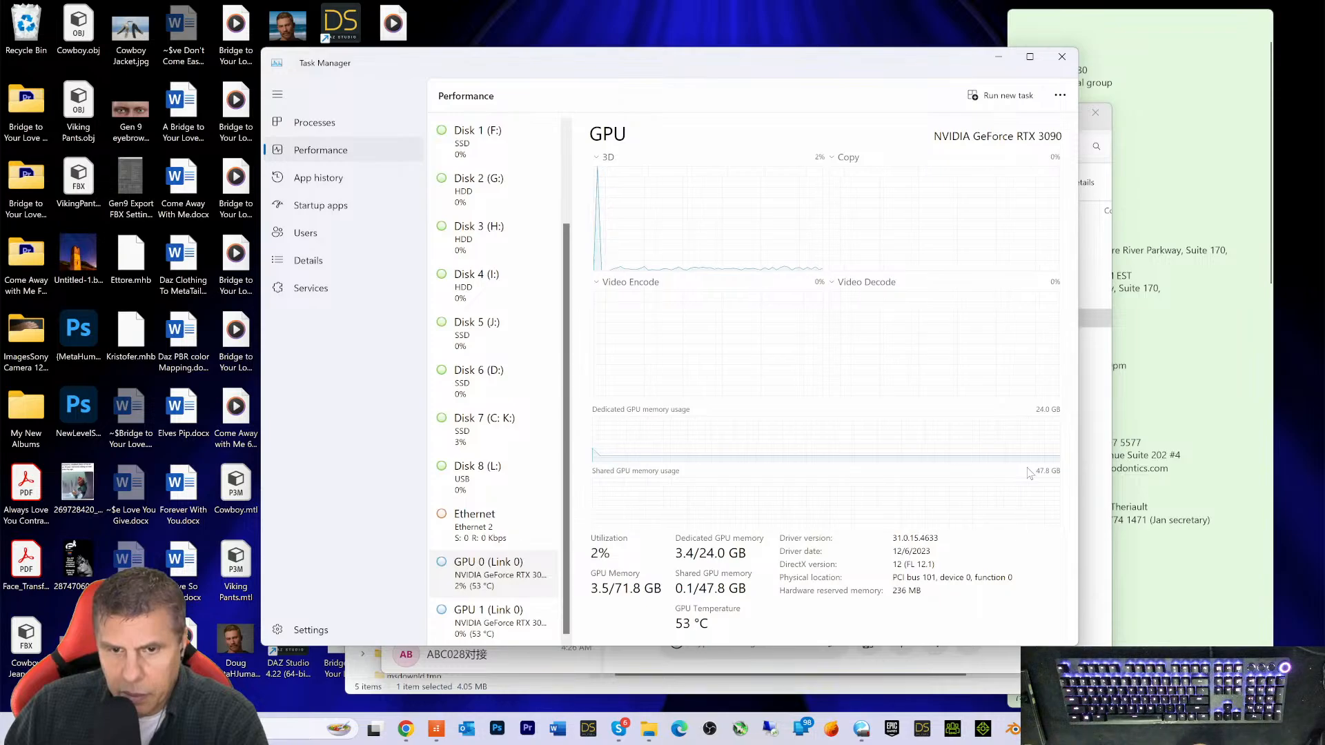
pyautogui.click(483, 610)
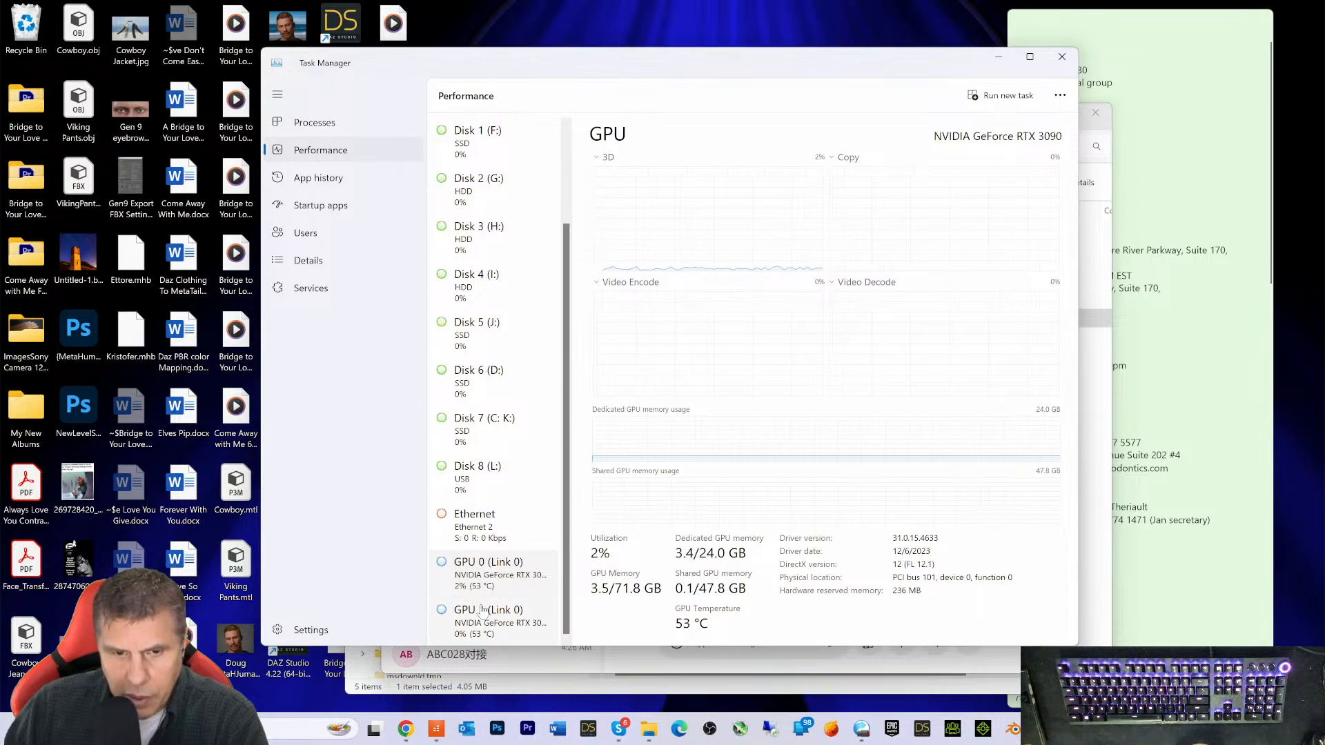
pyautogui.click(489, 570)
pyautogui.click(472, 621)
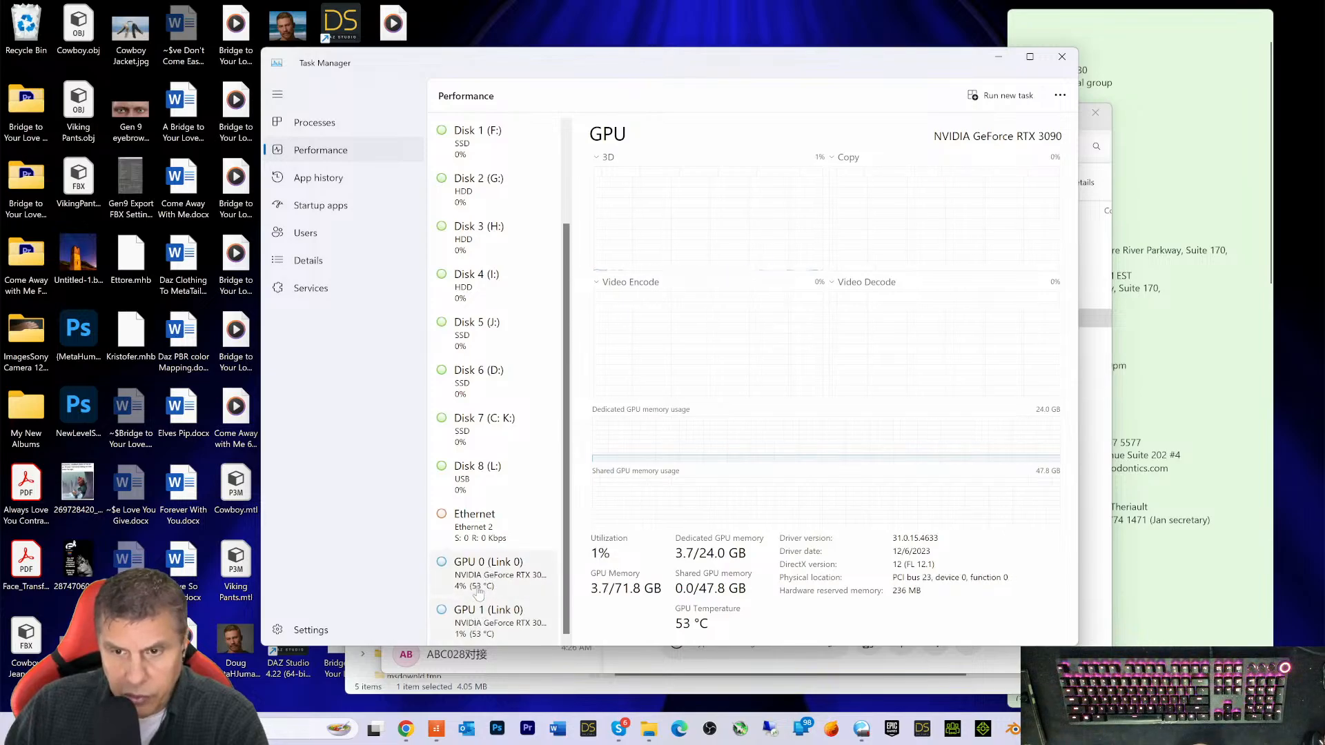
pyautogui.click(481, 571)
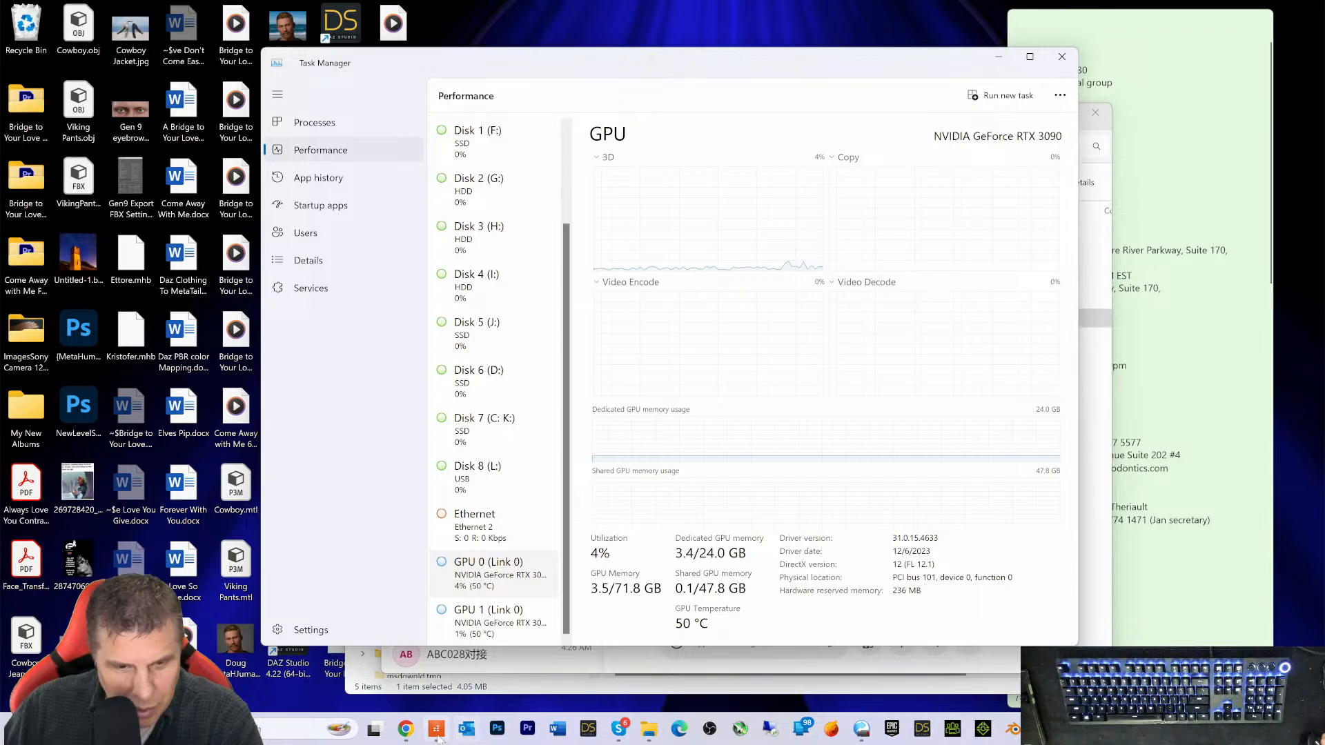
# Switch to Cakewalk and close it, saving the changes to Living in Your Love.cwp
pyautogui.moveTo(436, 737)
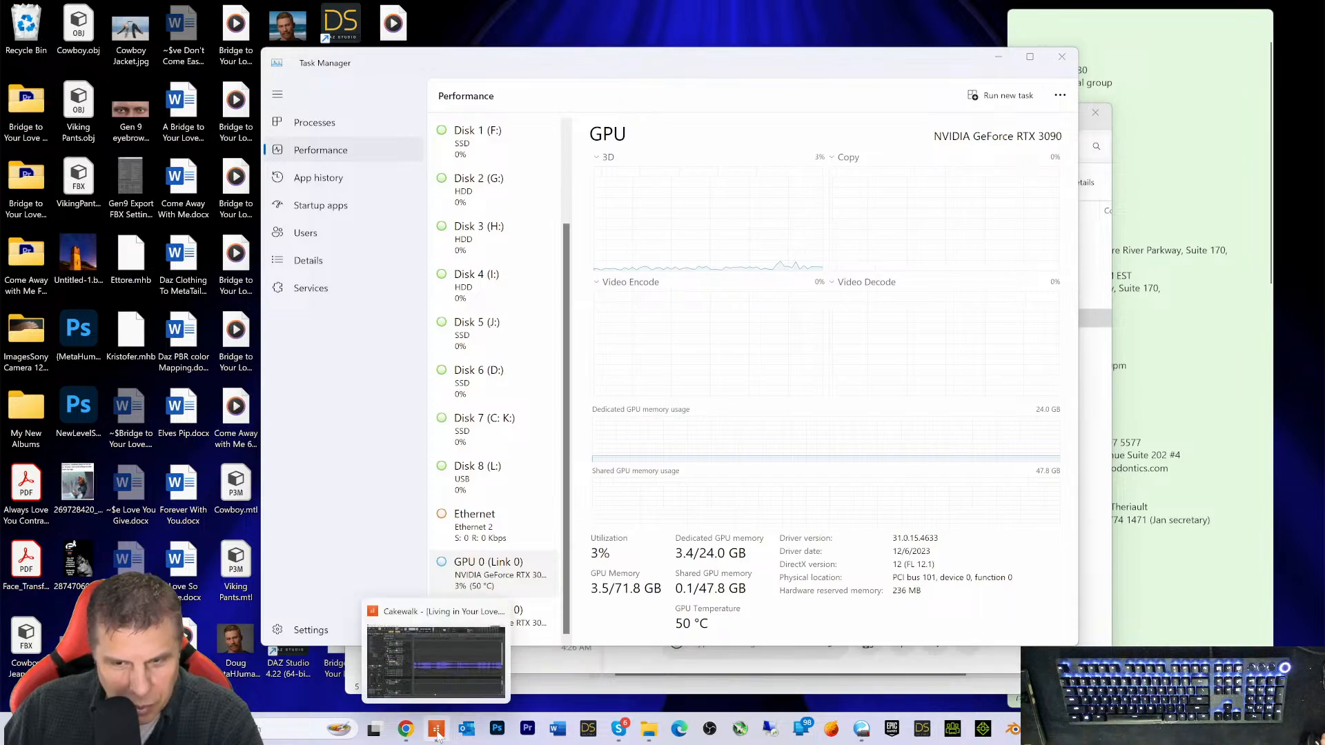
pyautogui.click(437, 736)
pyautogui.click(1314, 8)
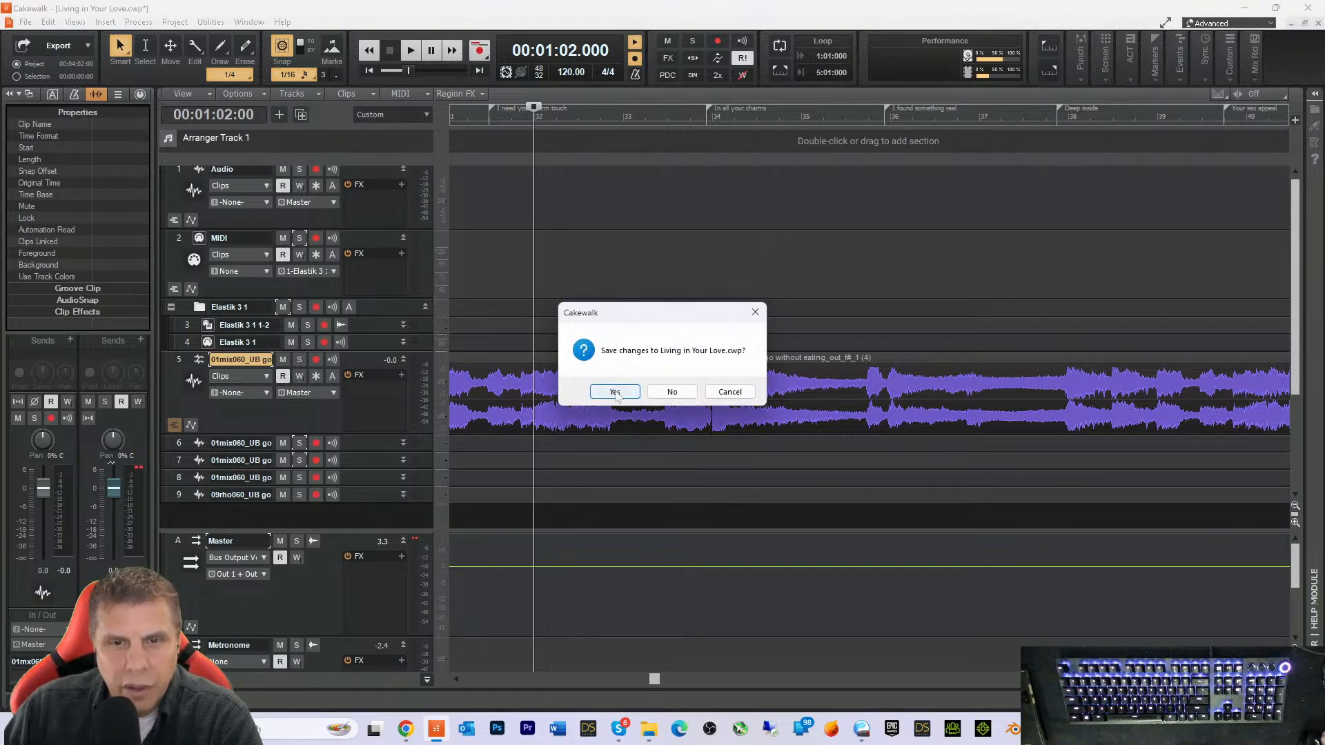
pyautogui.click(616, 391)
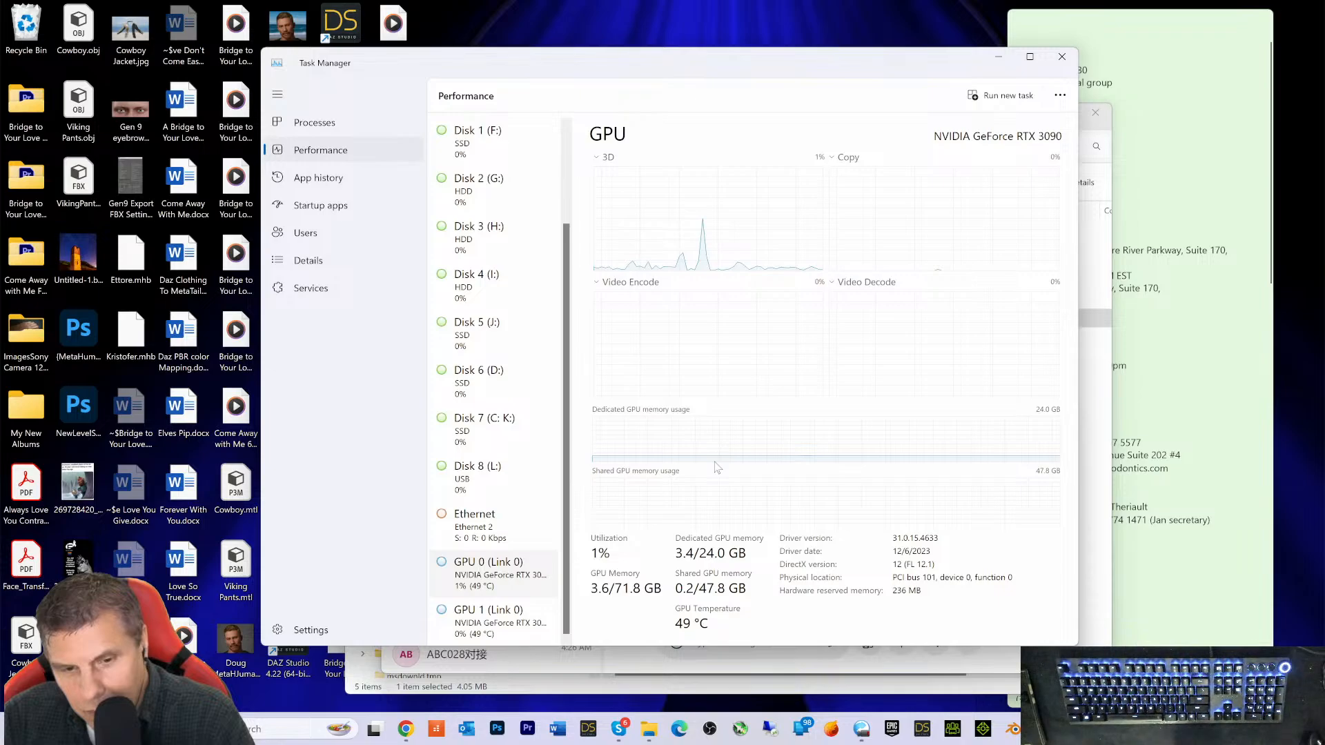
# Relaunch DAZ Studio and show the Smart Content pane, placed ahead of the Content Library
pyautogui.click(587, 728)
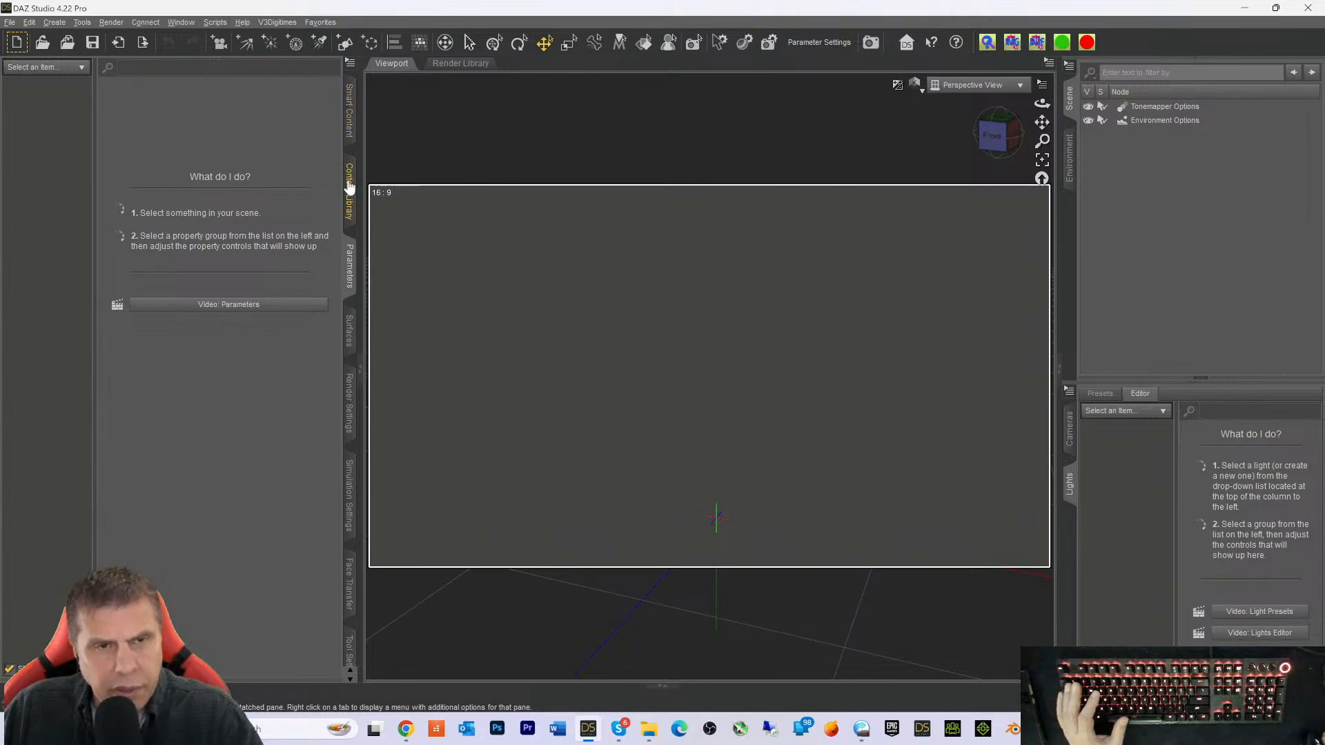
pyautogui.click(350, 183)
pyautogui.moveTo(349, 82); pyautogui.dragTo(350, 79)
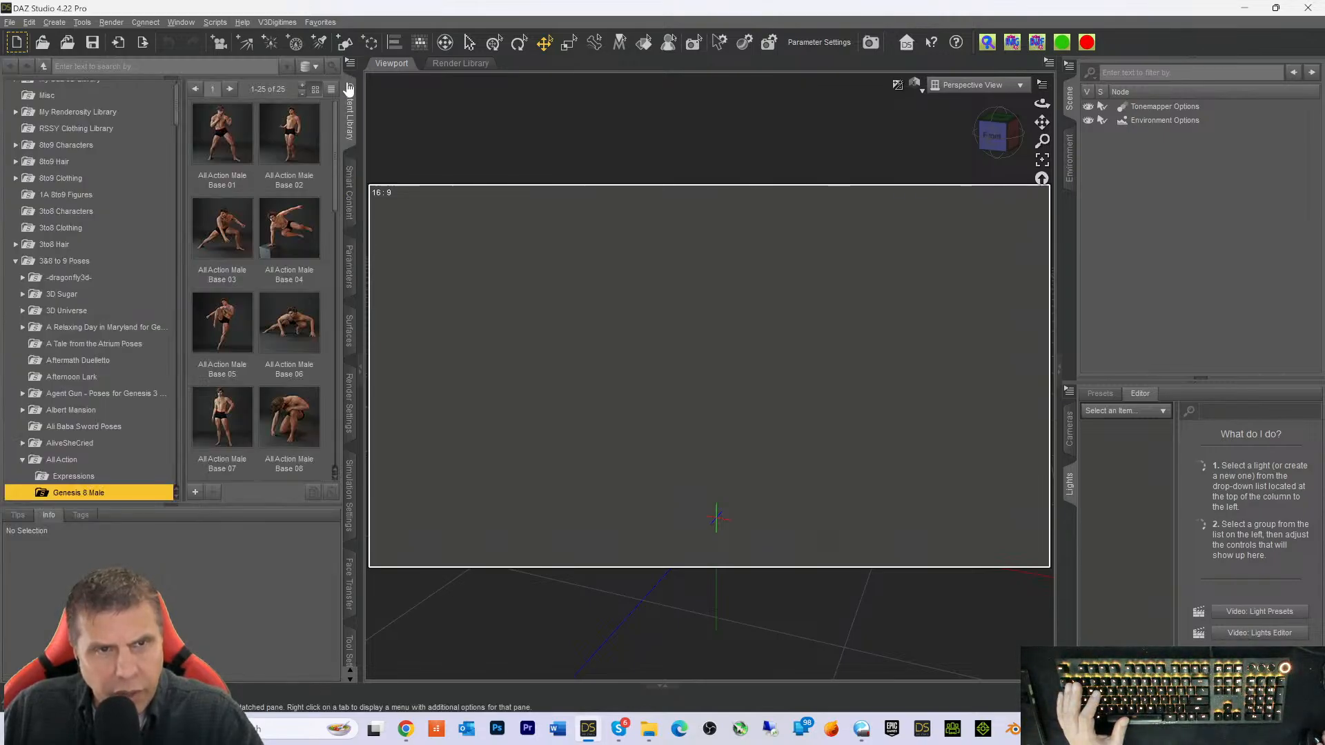
pyautogui.click(349, 201)
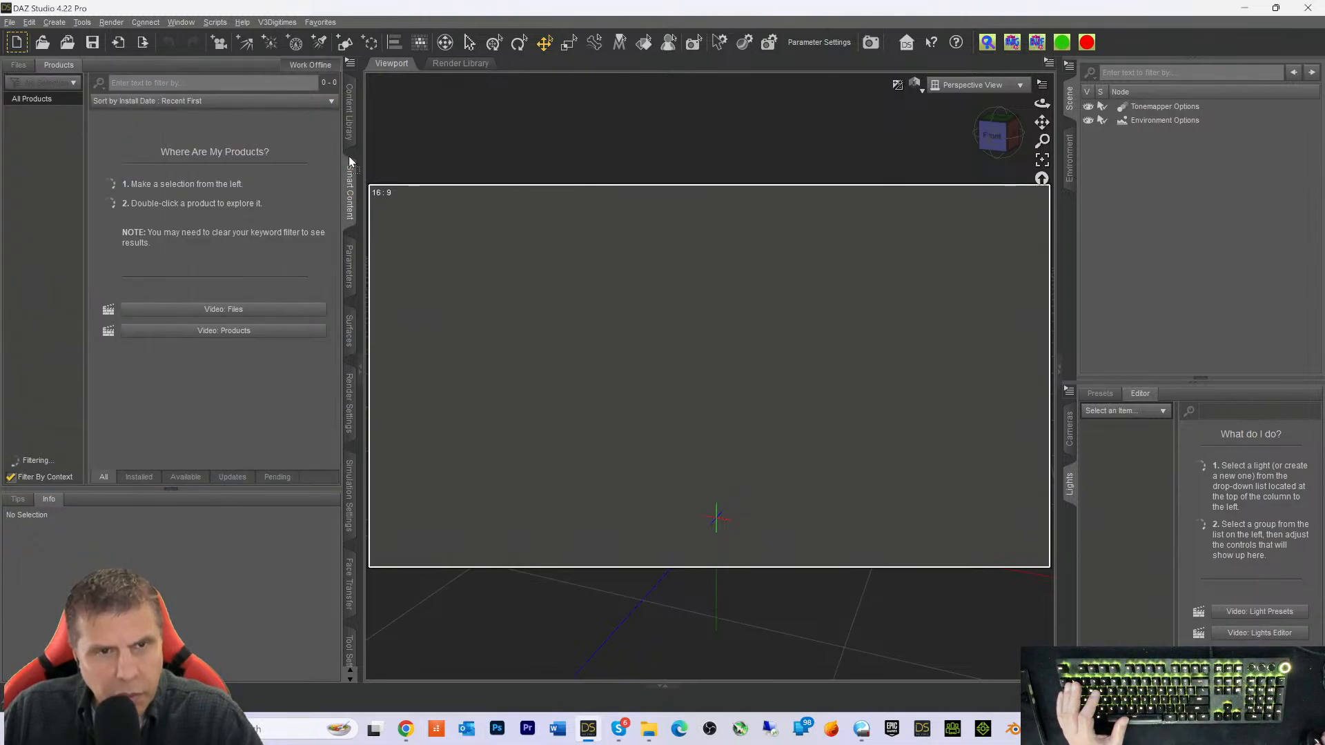
pyautogui.moveTo(349, 92); pyautogui.dragTo(349, 77)
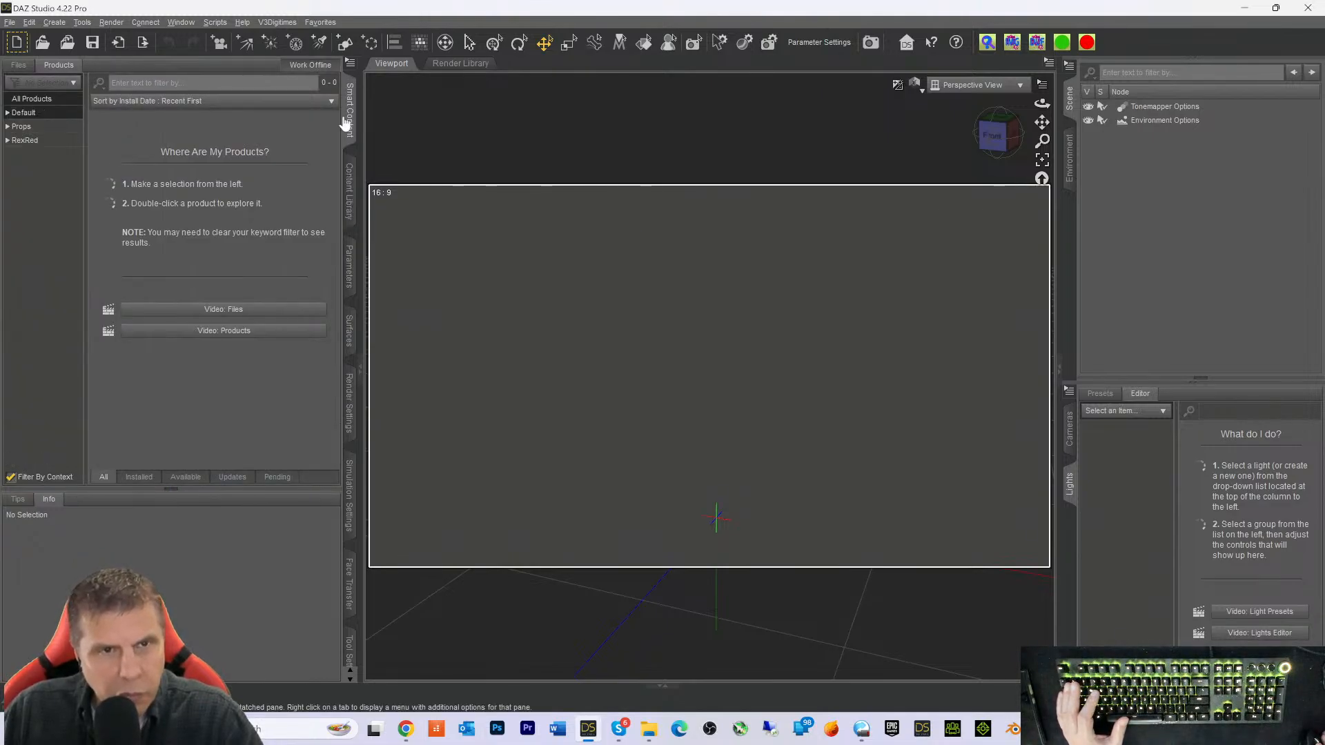
# Search the Default product category for "toolbox"
pyautogui.click(42, 113)
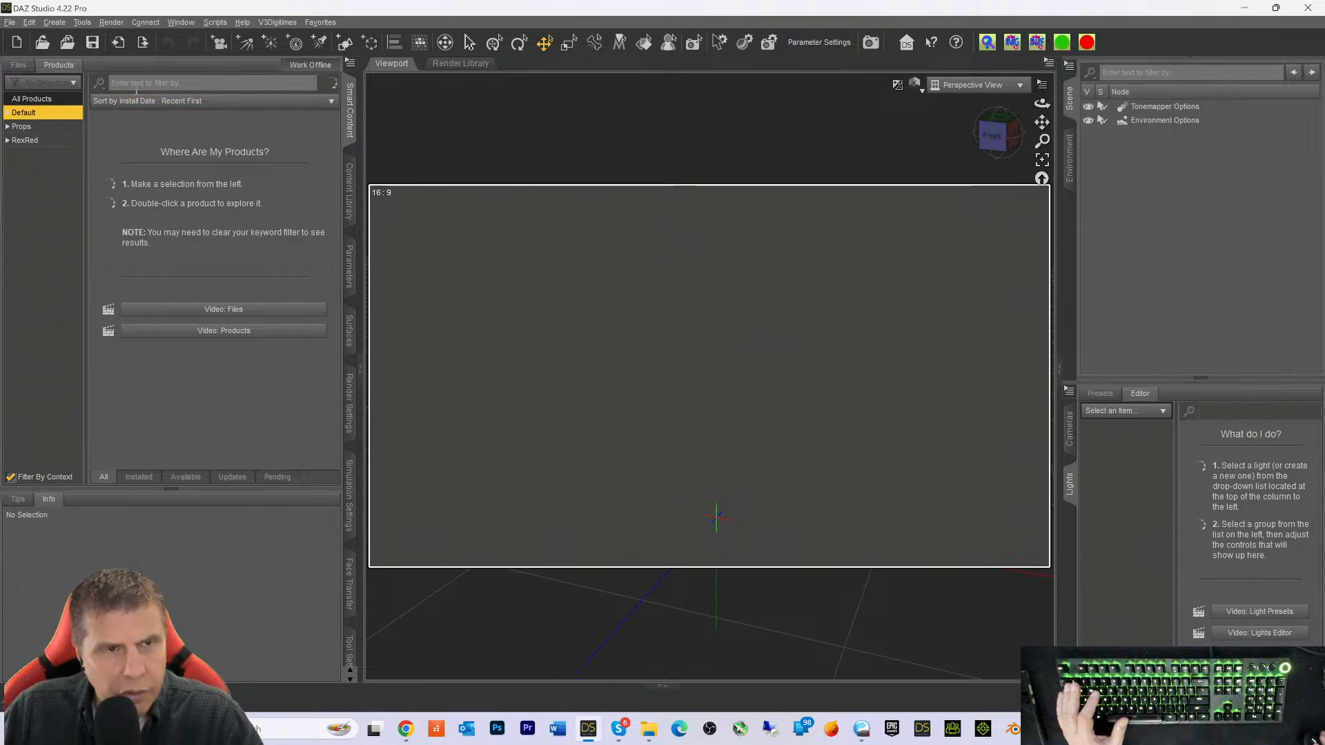
pyautogui.click(165, 85)
pyautogui.write('t')
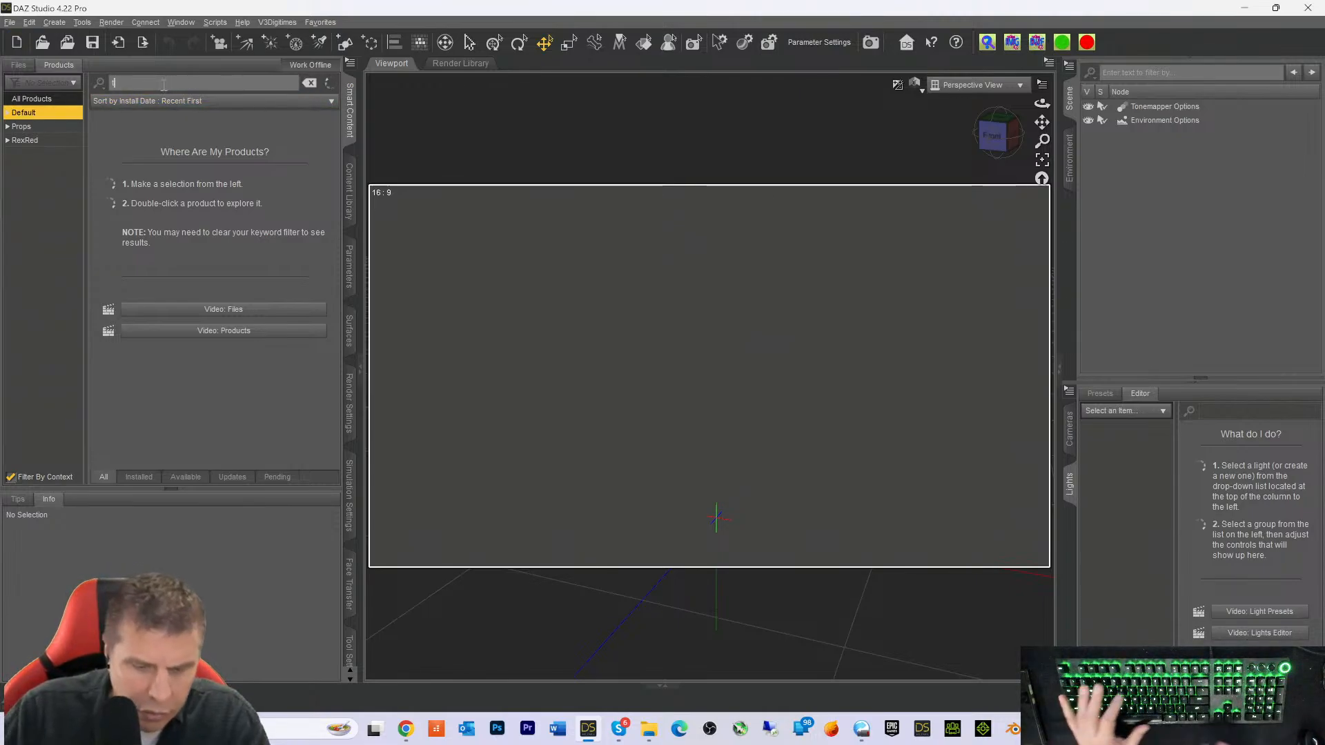
pyautogui.write('oolbox')
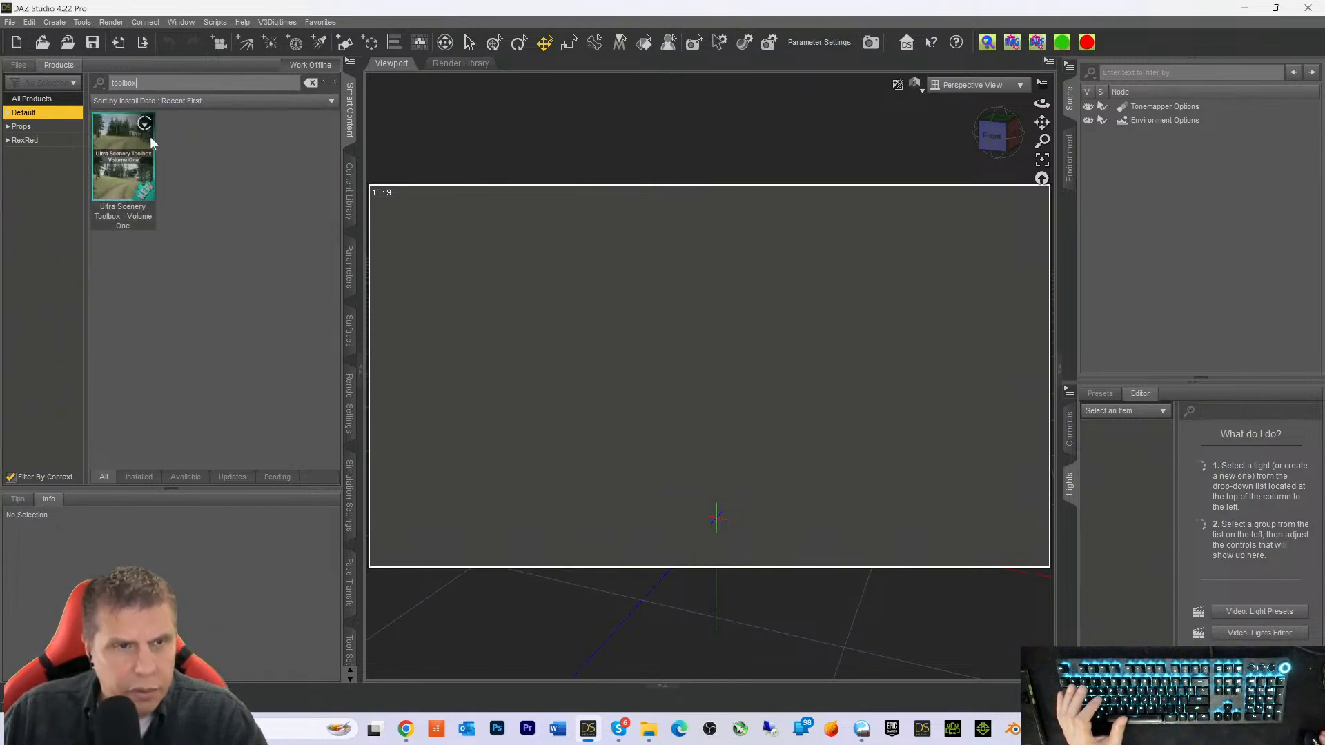
# Look through the utilities of Ultra Scenery Toolbox - Volume One and return to the product results
pyautogui.click(112, 172)
pyautogui.doubleClick(111, 169)
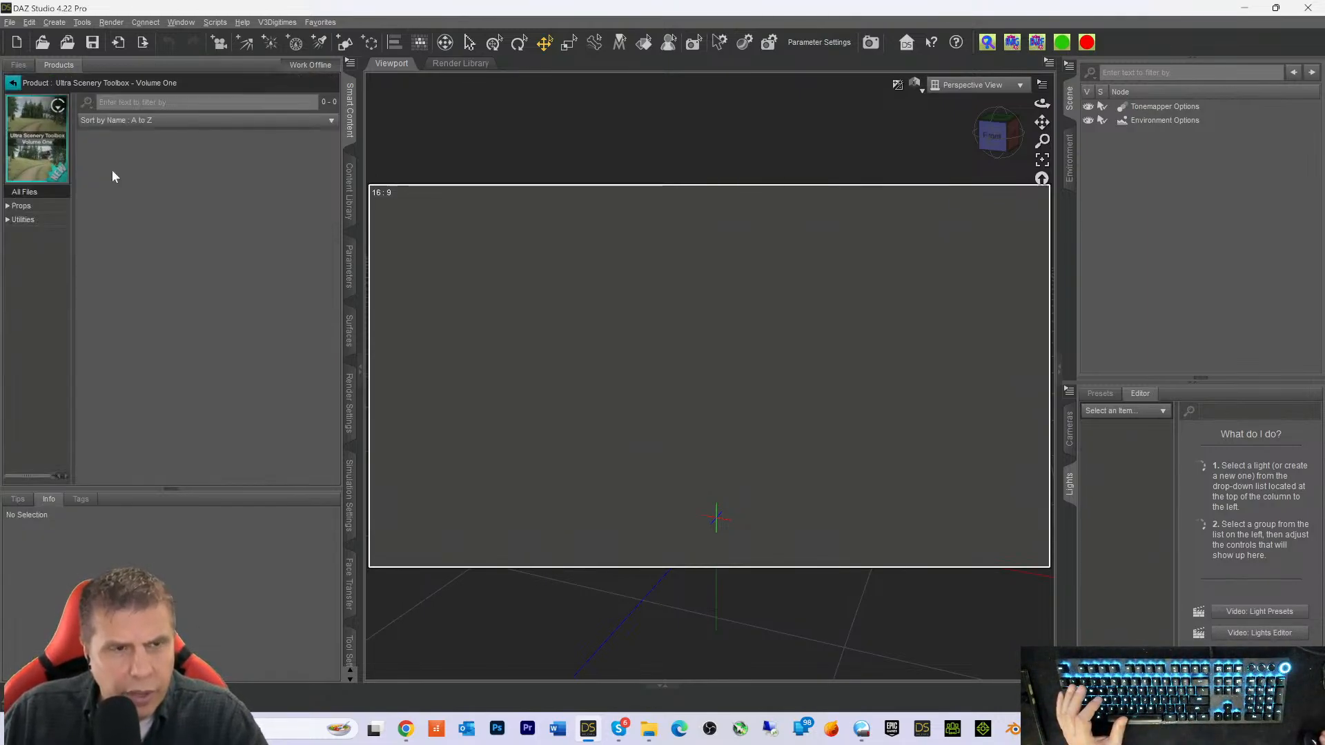
pyautogui.click(30, 220)
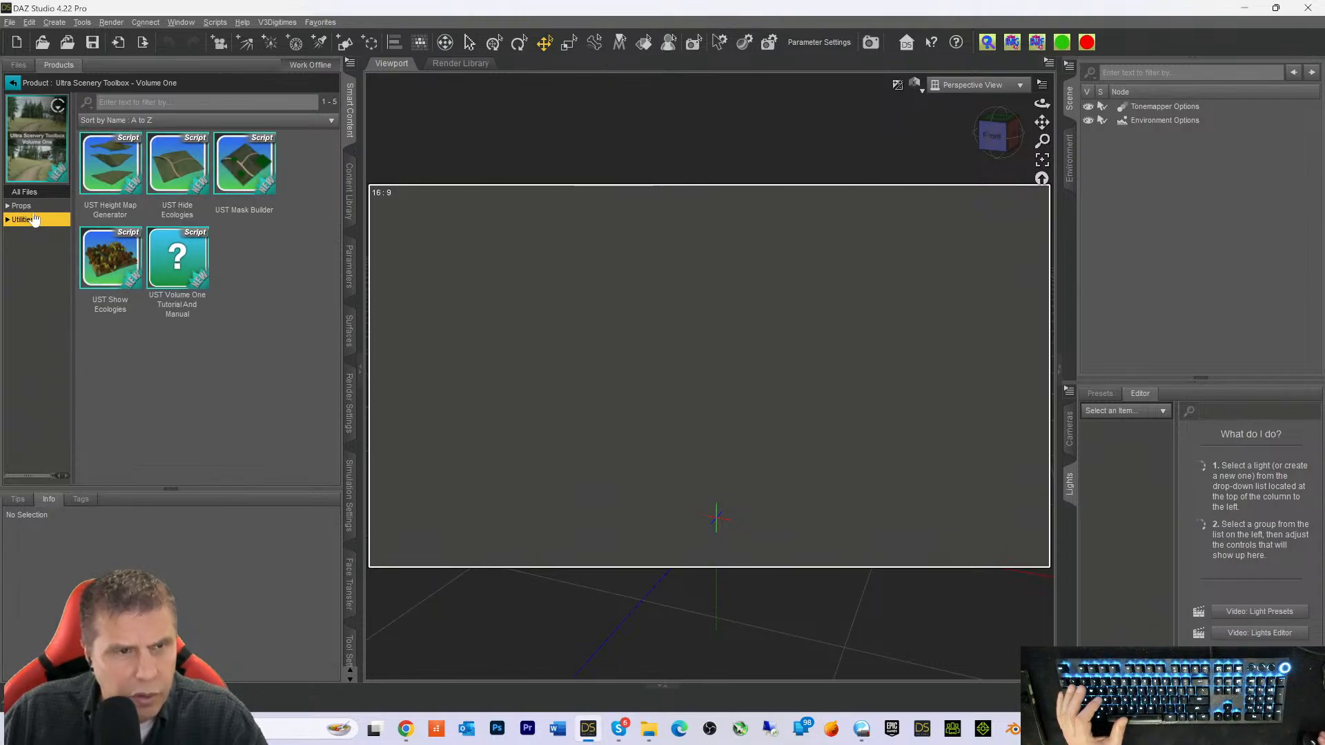
pyautogui.click(12, 83)
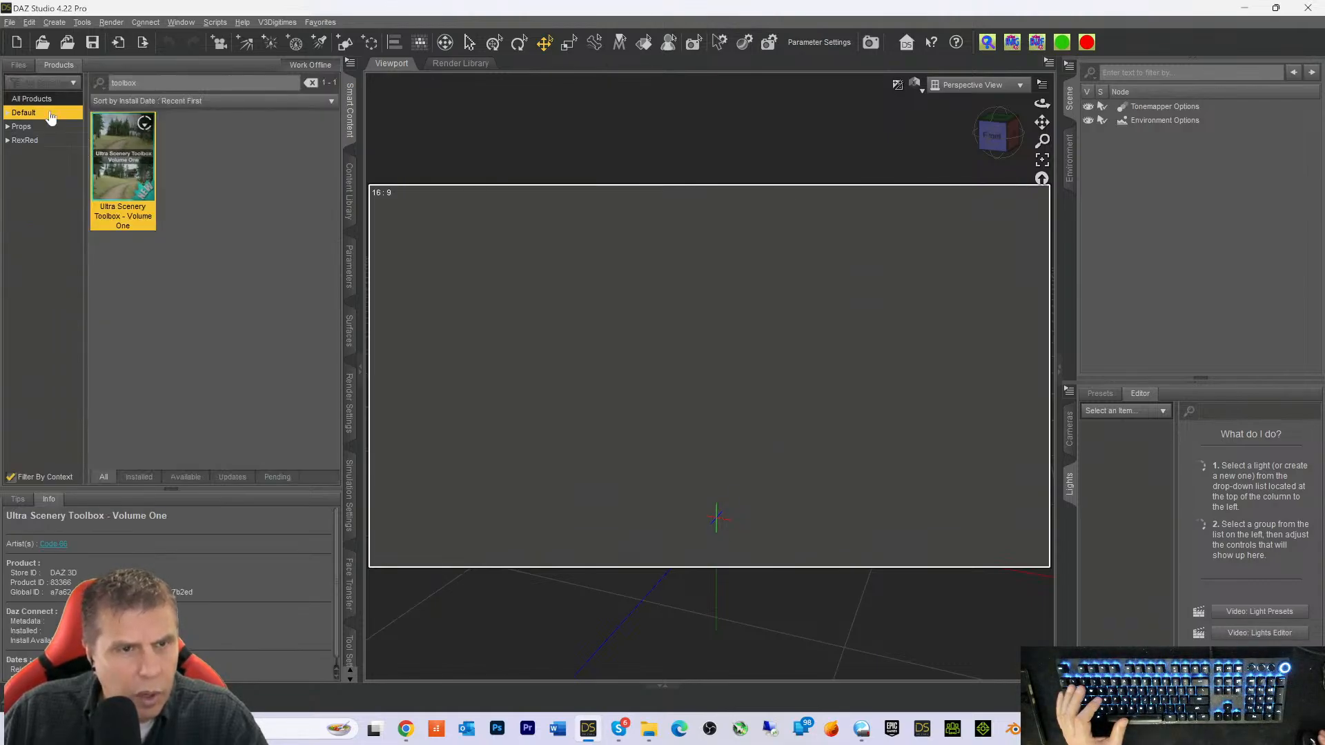
# Turn off context filtering and run UST Ecology Engineer from Ultra Scenery Toolbox - Volume II, letting the script fix the Iray preview
pyautogui.click(10, 477)
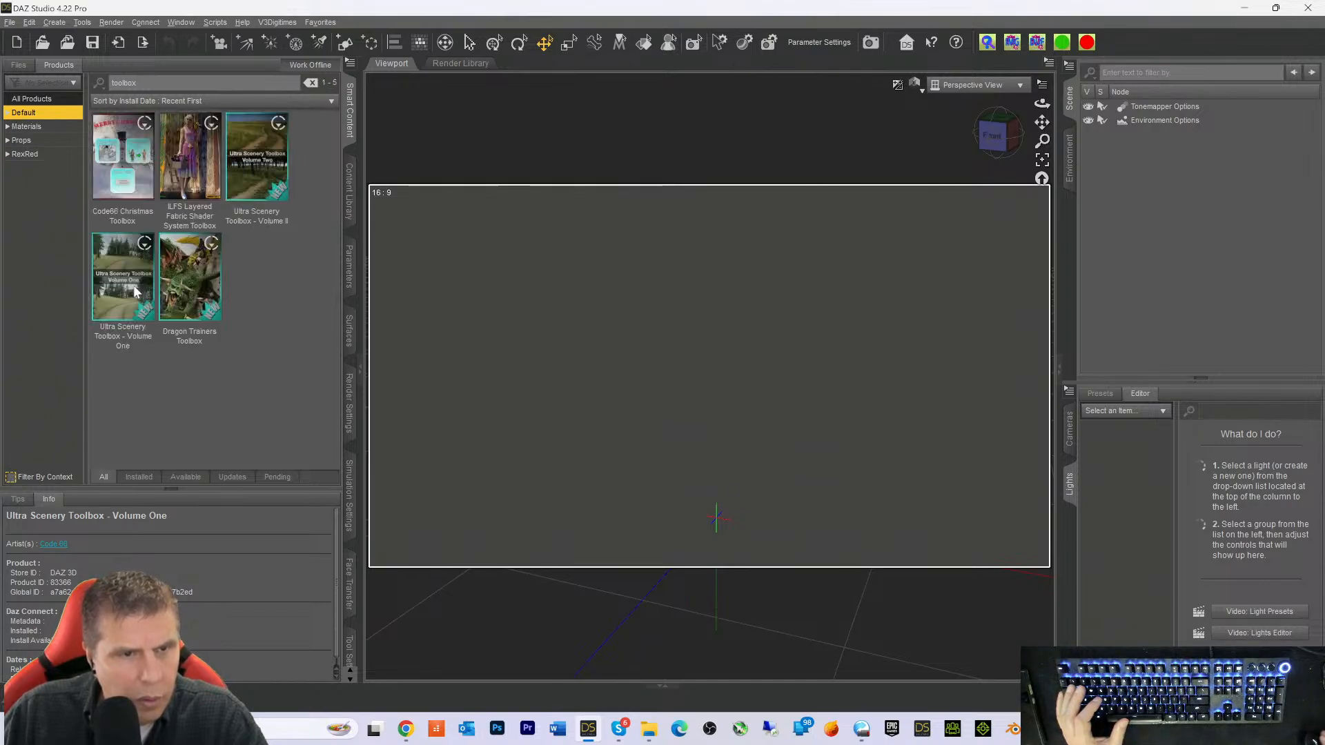
pyautogui.doubleClick(259, 180)
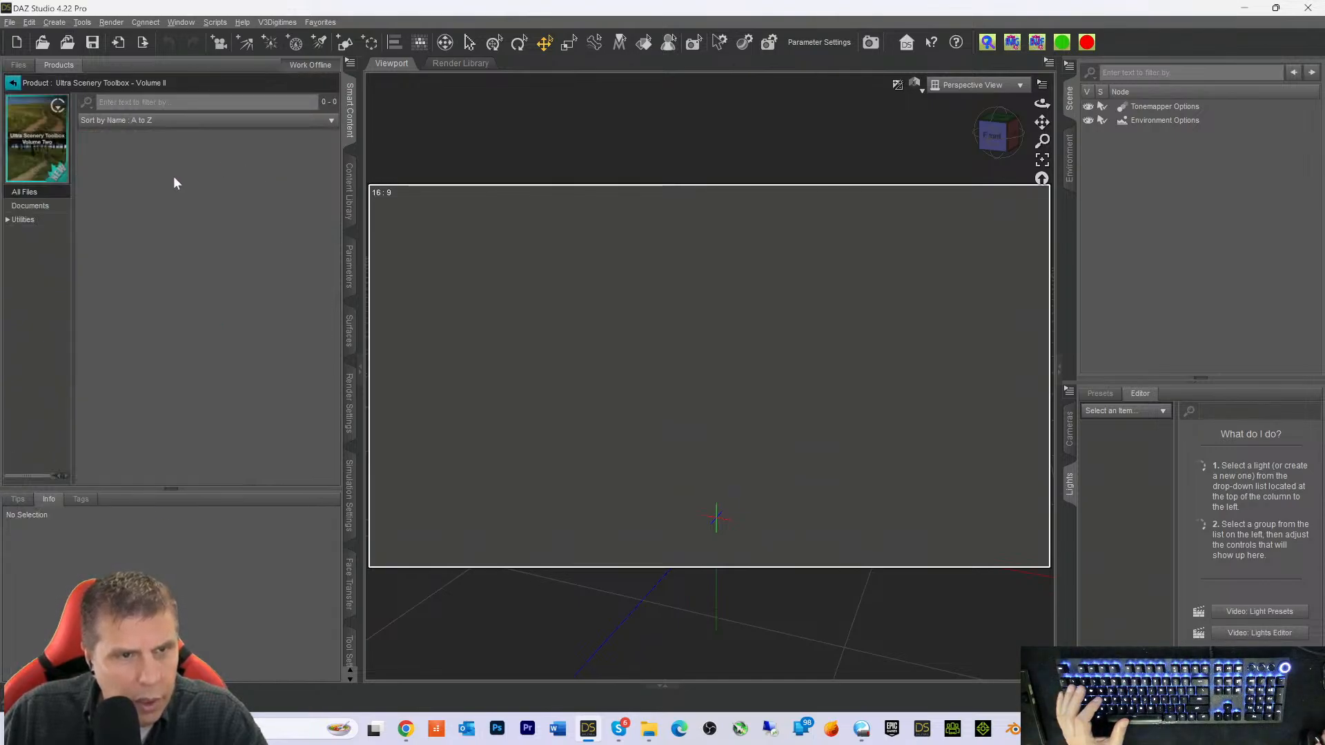
pyautogui.click(23, 220)
pyautogui.doubleClick(110, 163)
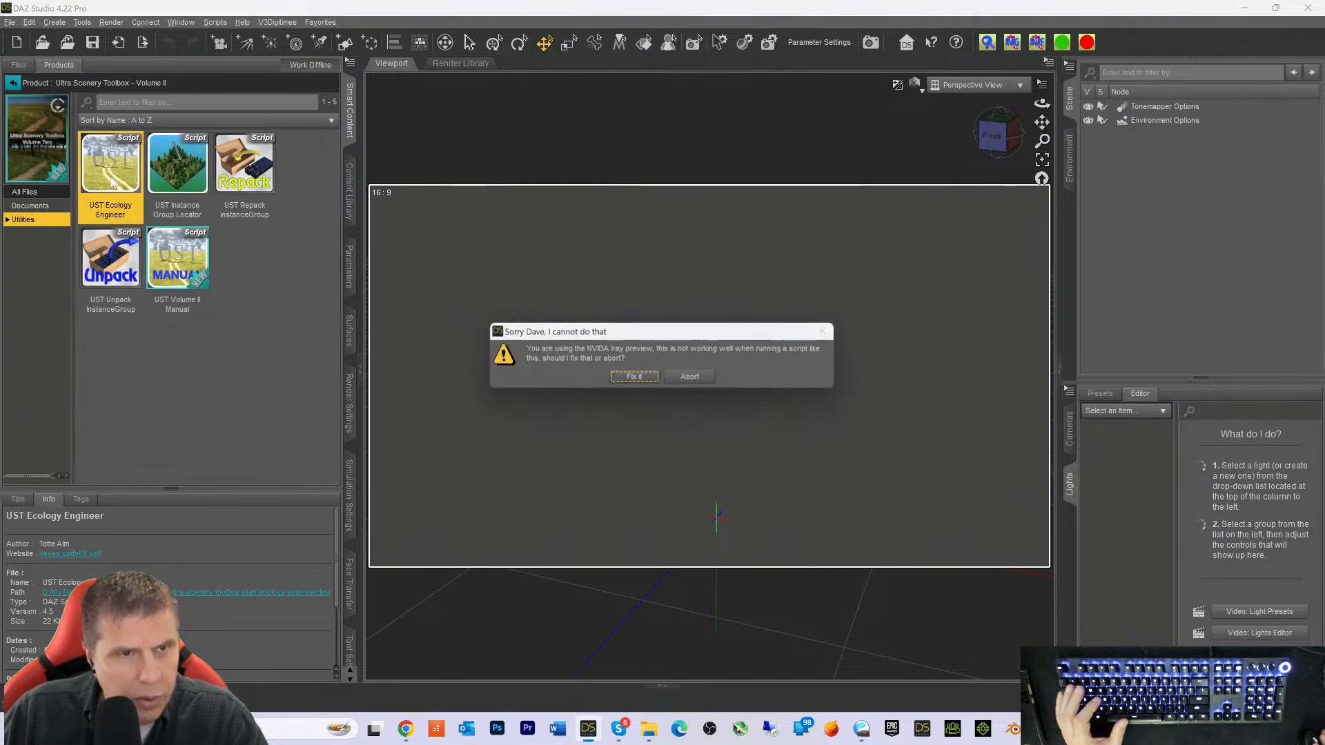
pyautogui.click(635, 378)
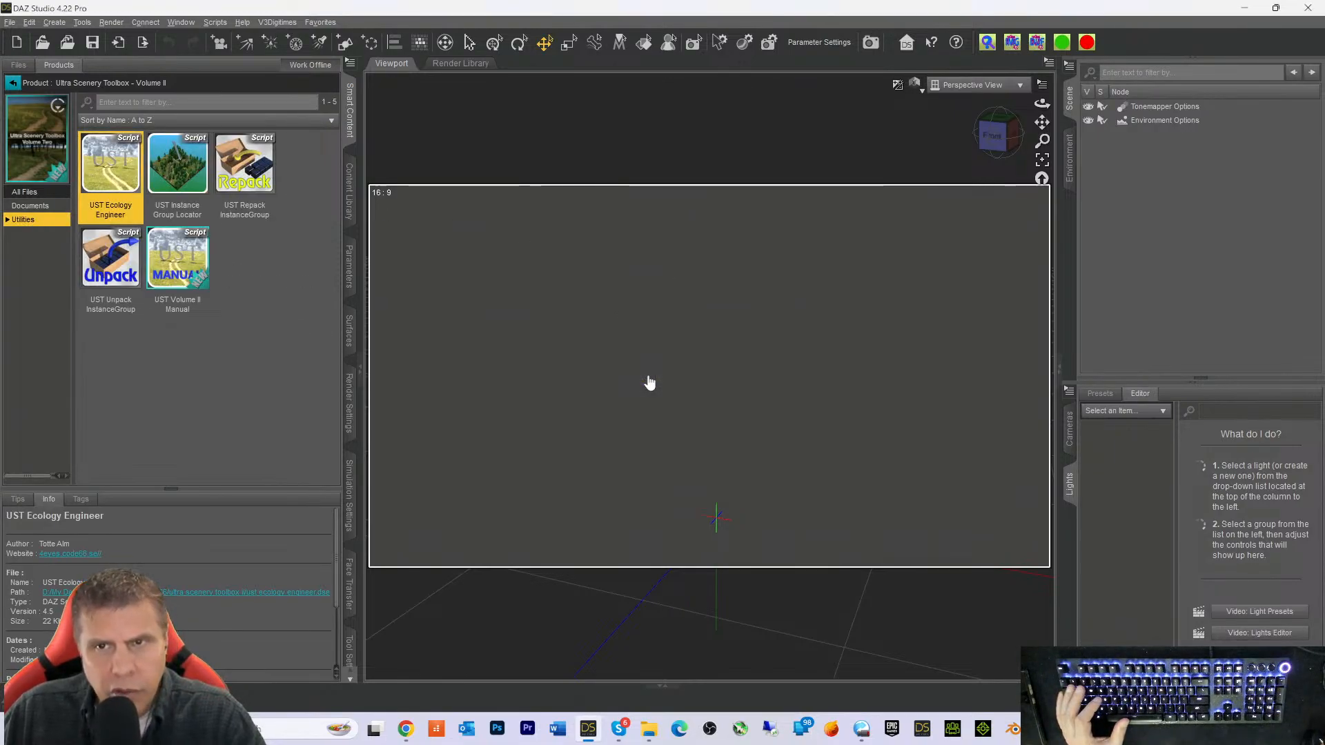
# Find the Dead River 01 ecology in Ecology Engineer and open it for editing
pyautogui.scroll(-12, 537, 271)
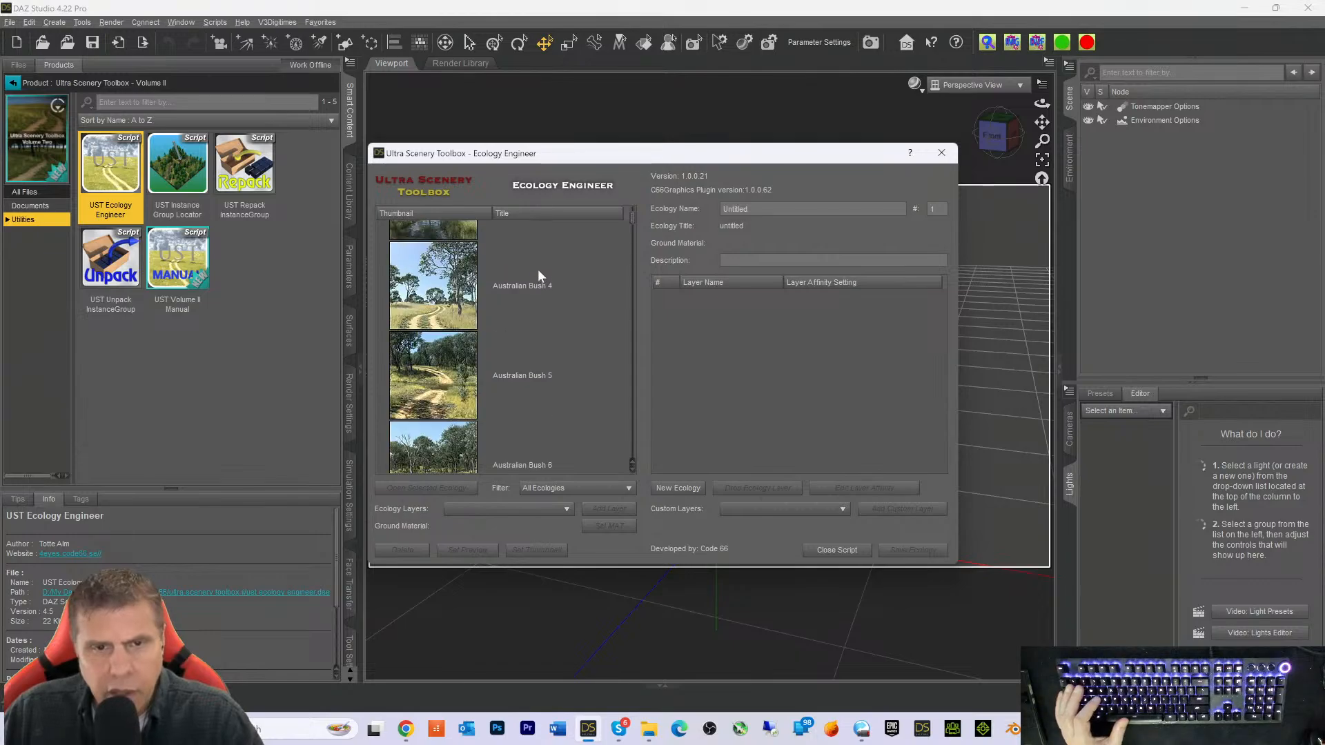
pyautogui.scroll(-6, 529, 341)
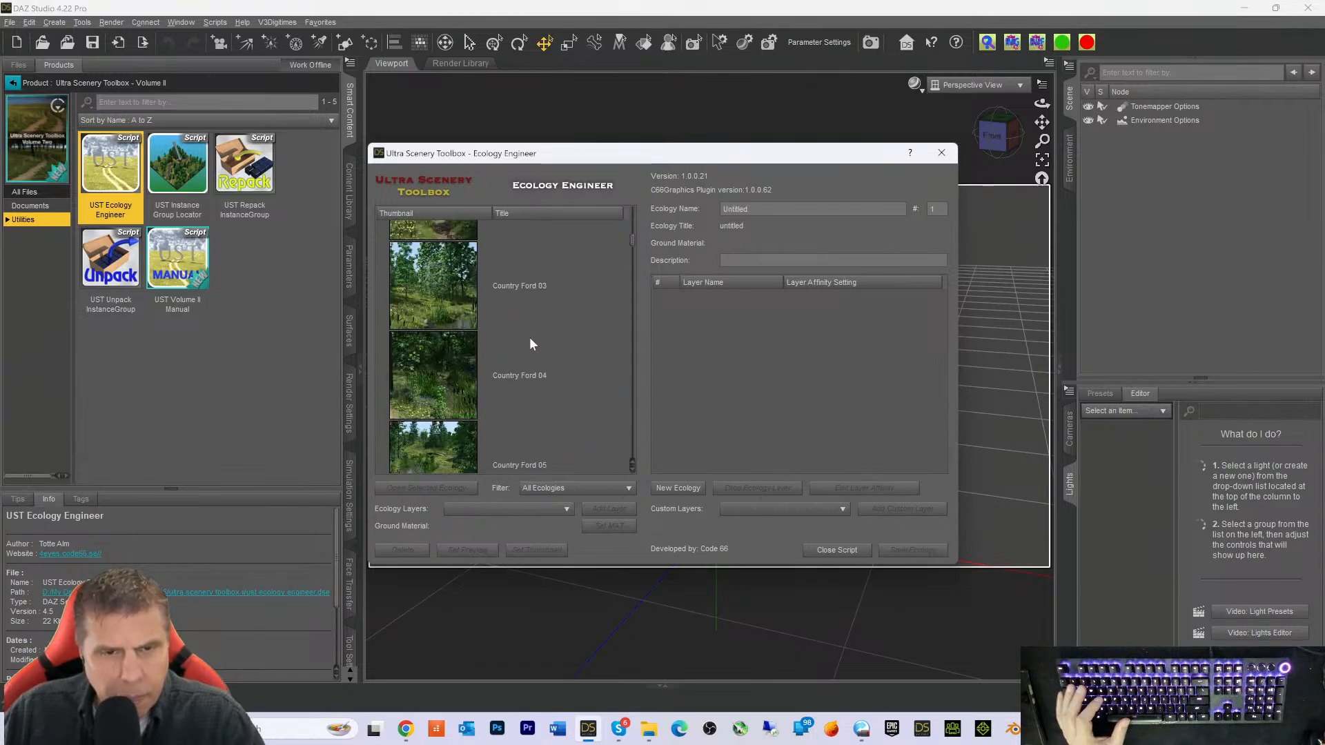
pyautogui.scroll(2, 530, 331)
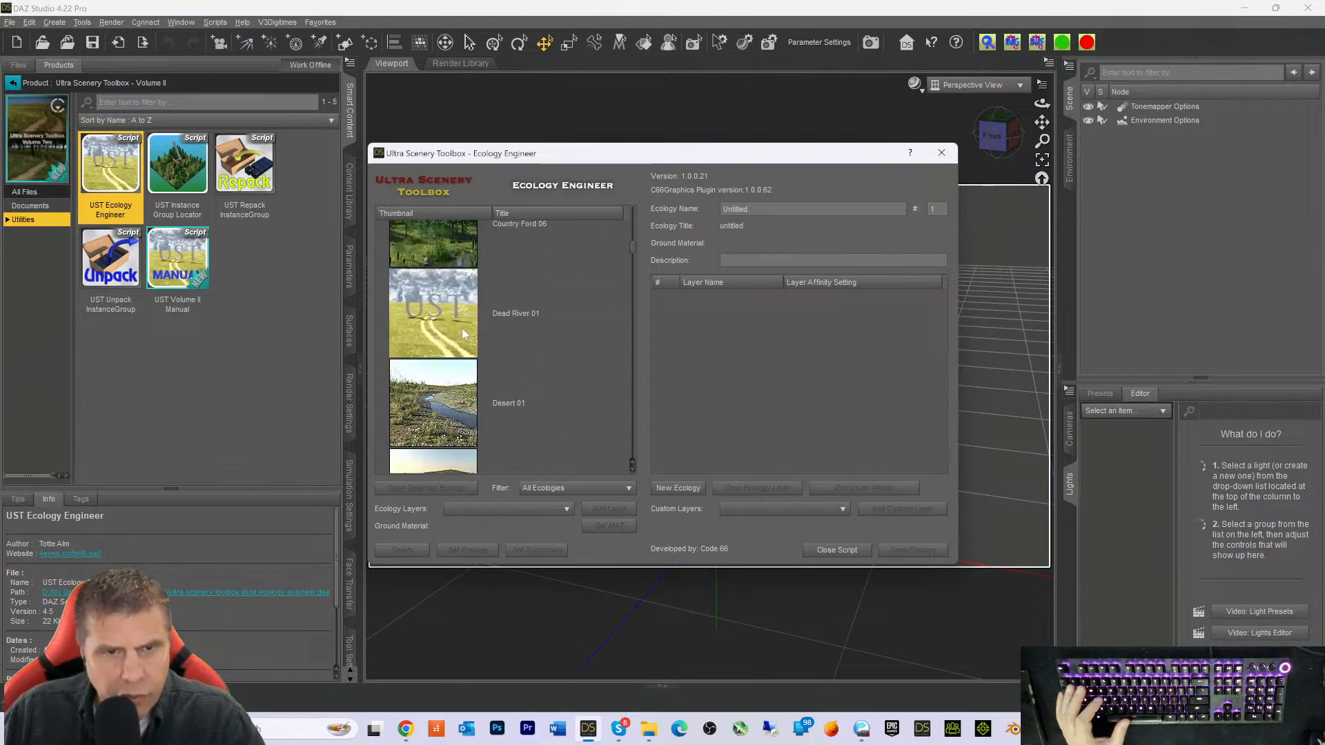
pyautogui.click(476, 333)
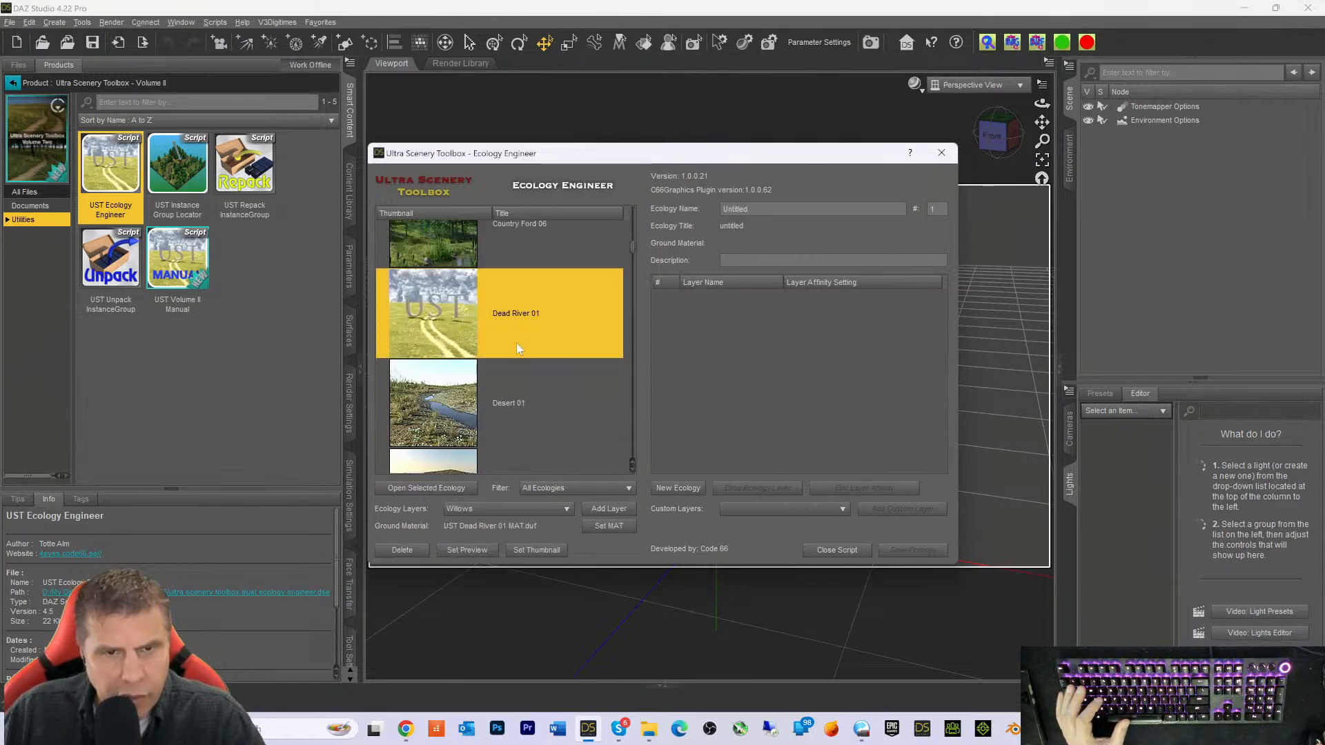
pyautogui.click(436, 488)
# Drop the Heather layer from the Dead River ecology
pyautogui.click(697, 361)
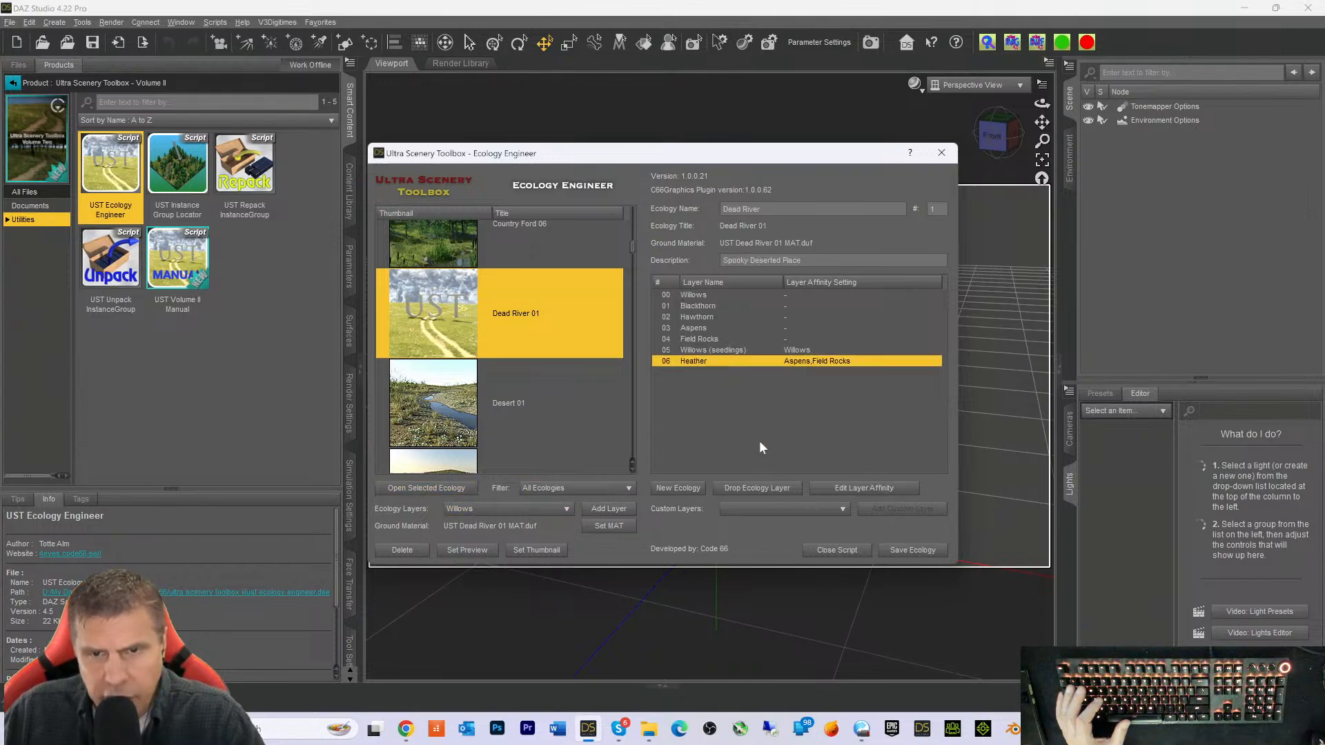
pyautogui.click(756, 488)
pyautogui.click(832, 429)
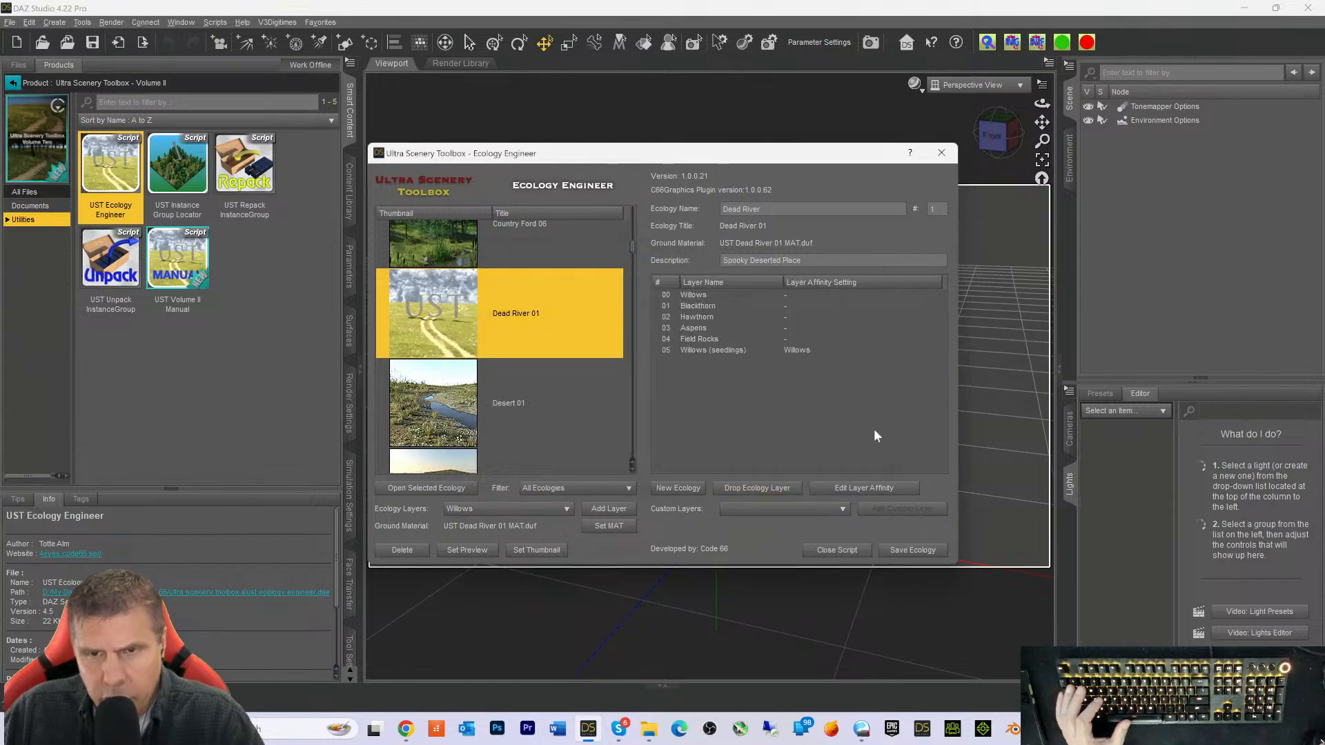
# Add the Shrubs layer from the Desert 07 ecology to the Dead River ecology
pyautogui.scroll(-6, 486, 342)
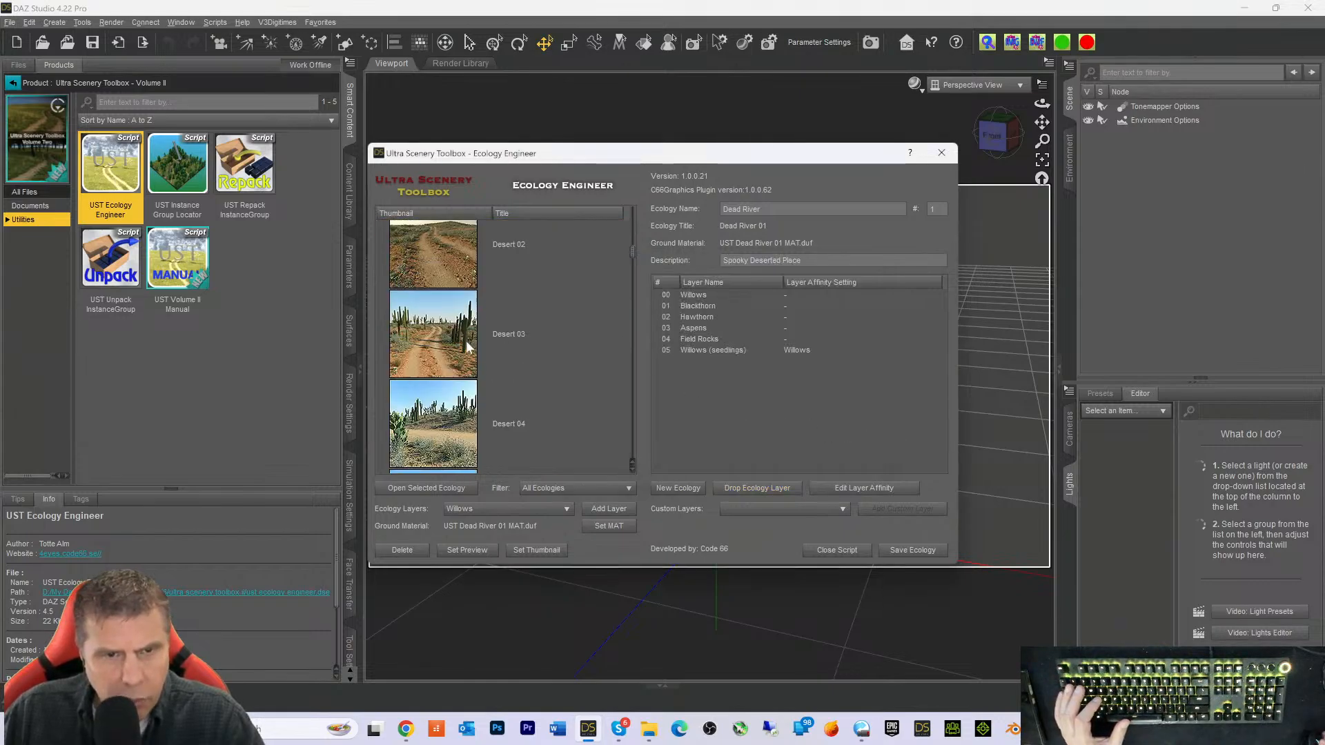
pyautogui.scroll(-2, 465, 349)
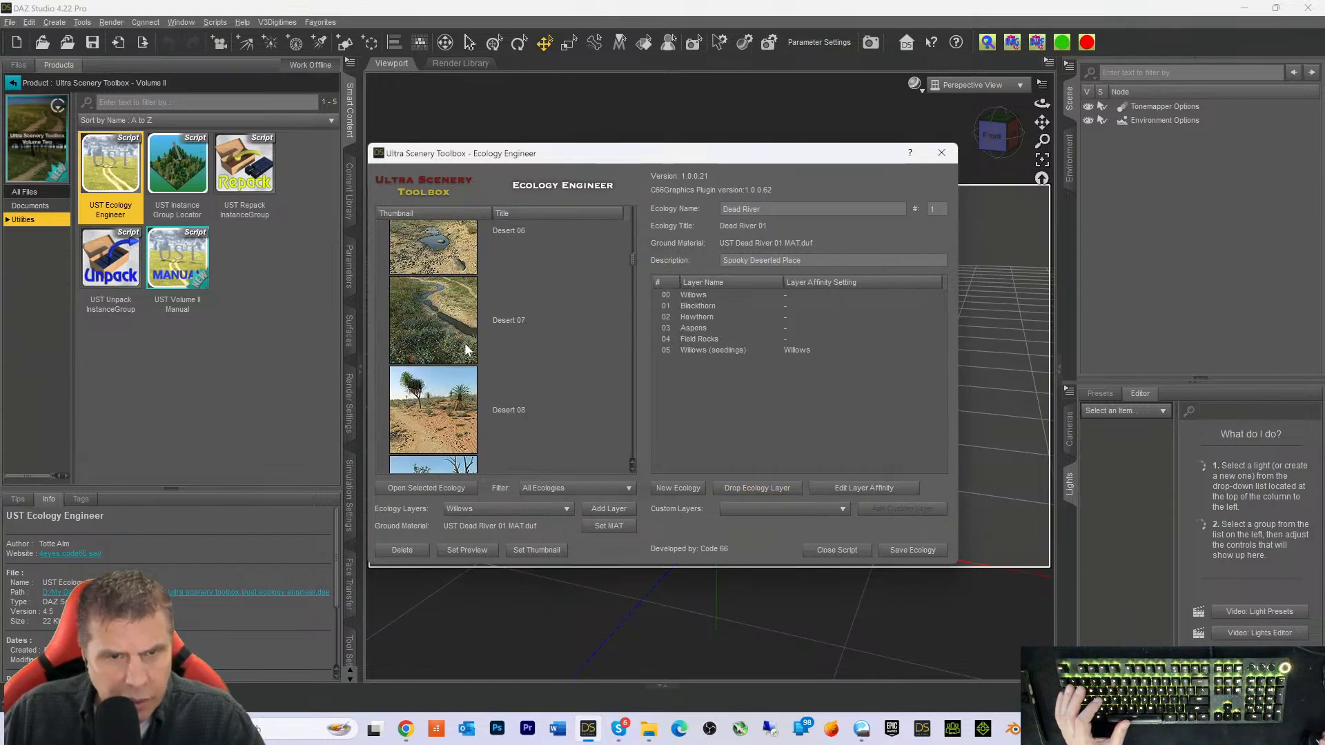
pyautogui.click(450, 326)
pyautogui.click(504, 508)
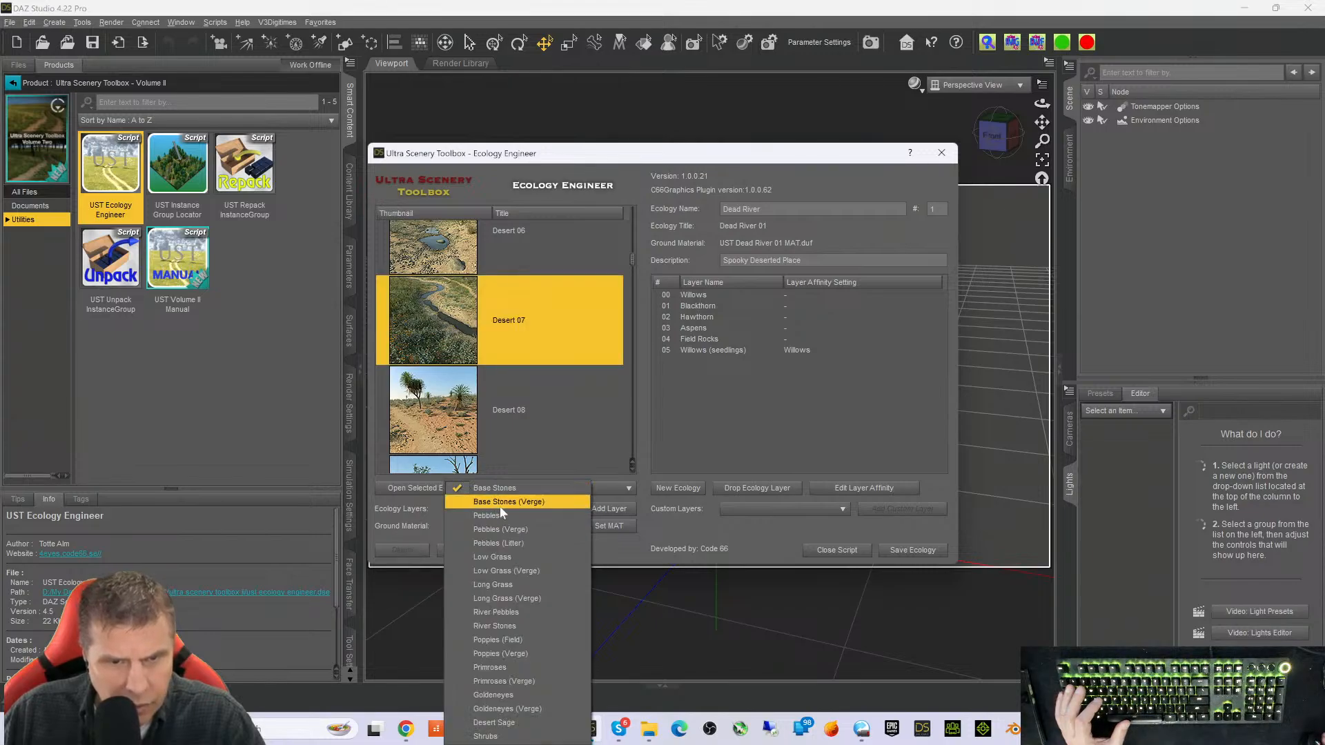
pyautogui.click(485, 737)
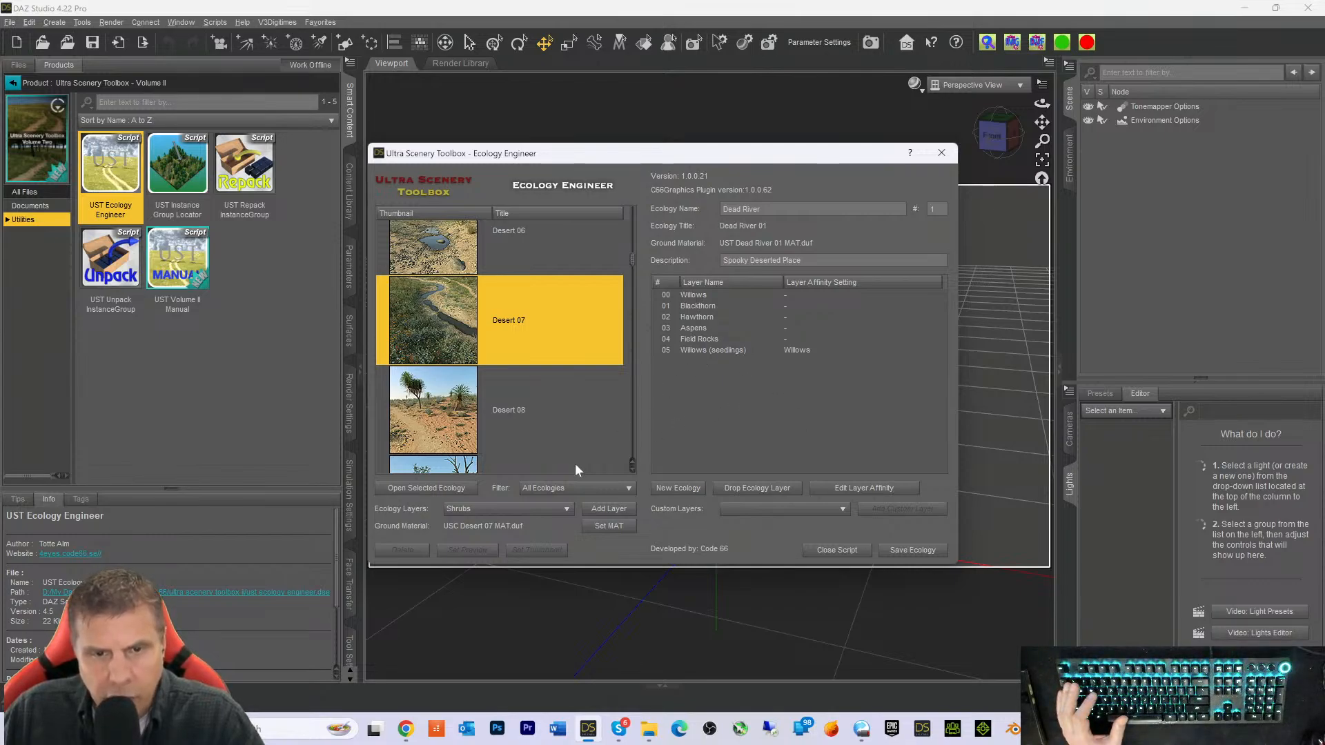
pyautogui.click(607, 508)
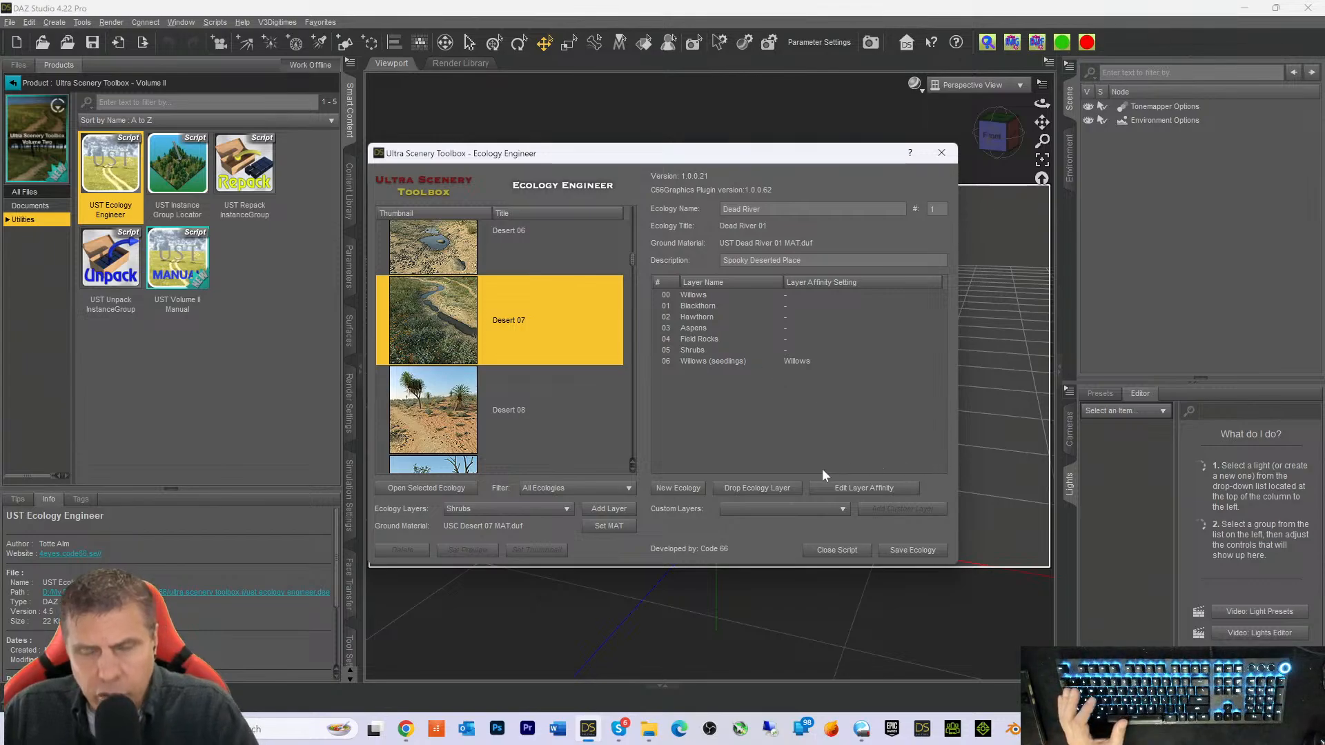
# Add the River Pebbles layer from the Grassland 3 ecology to the Dead River ecology
pyautogui.scroll(-3, 476, 408)
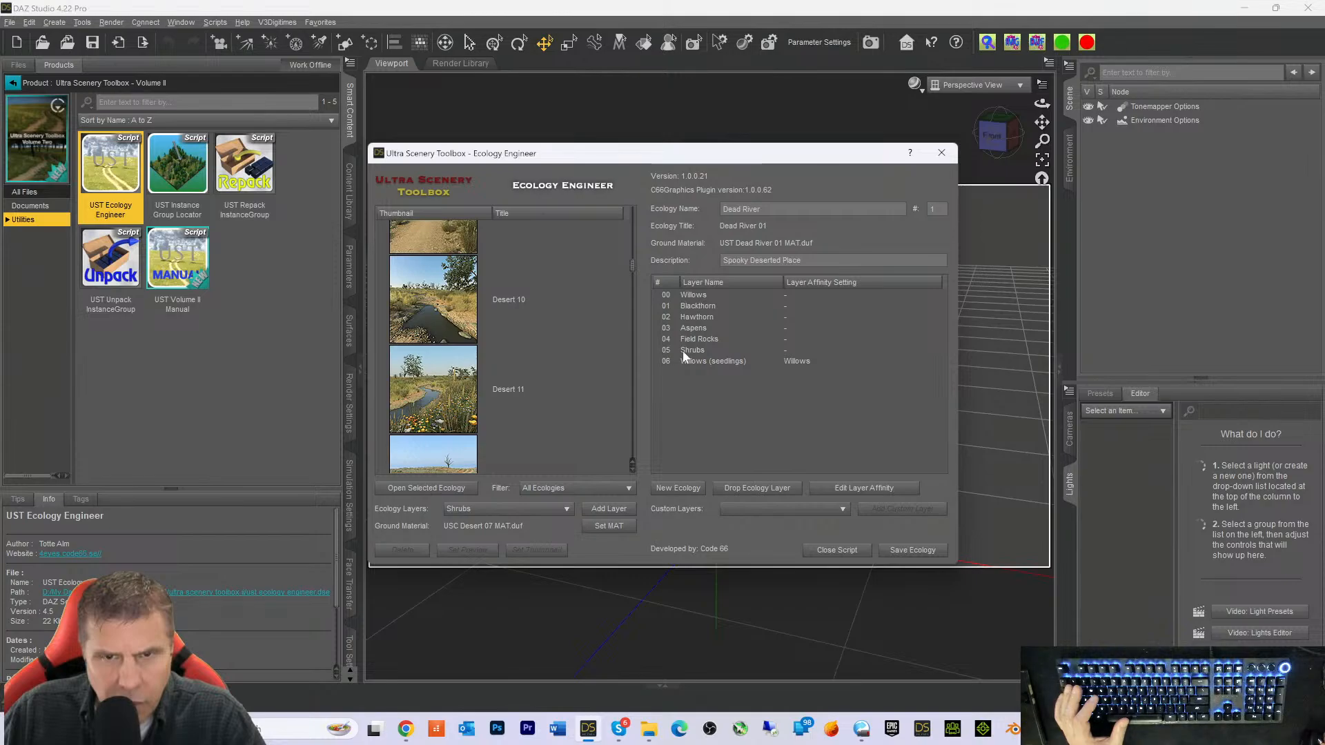
pyautogui.scroll(-1, 509, 389)
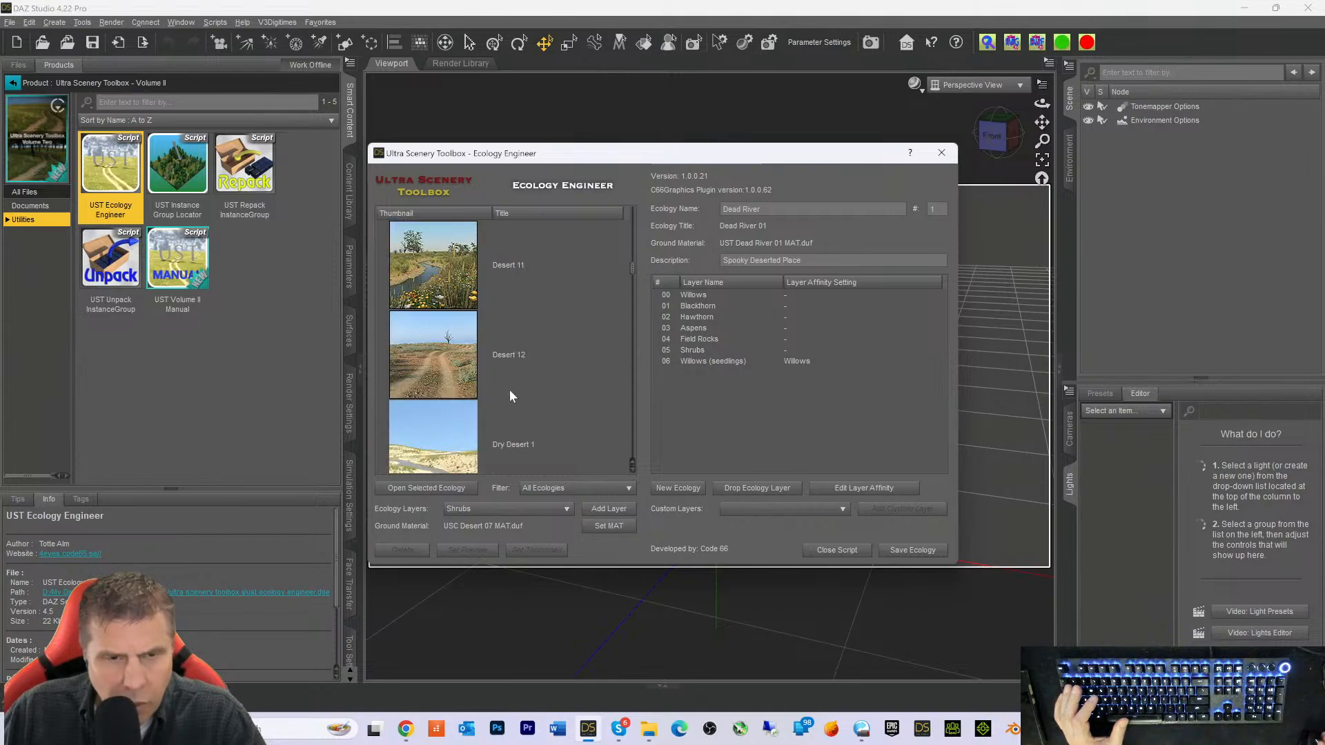
pyautogui.scroll(-1, 509, 392)
pyautogui.scroll(2, 509, 391)
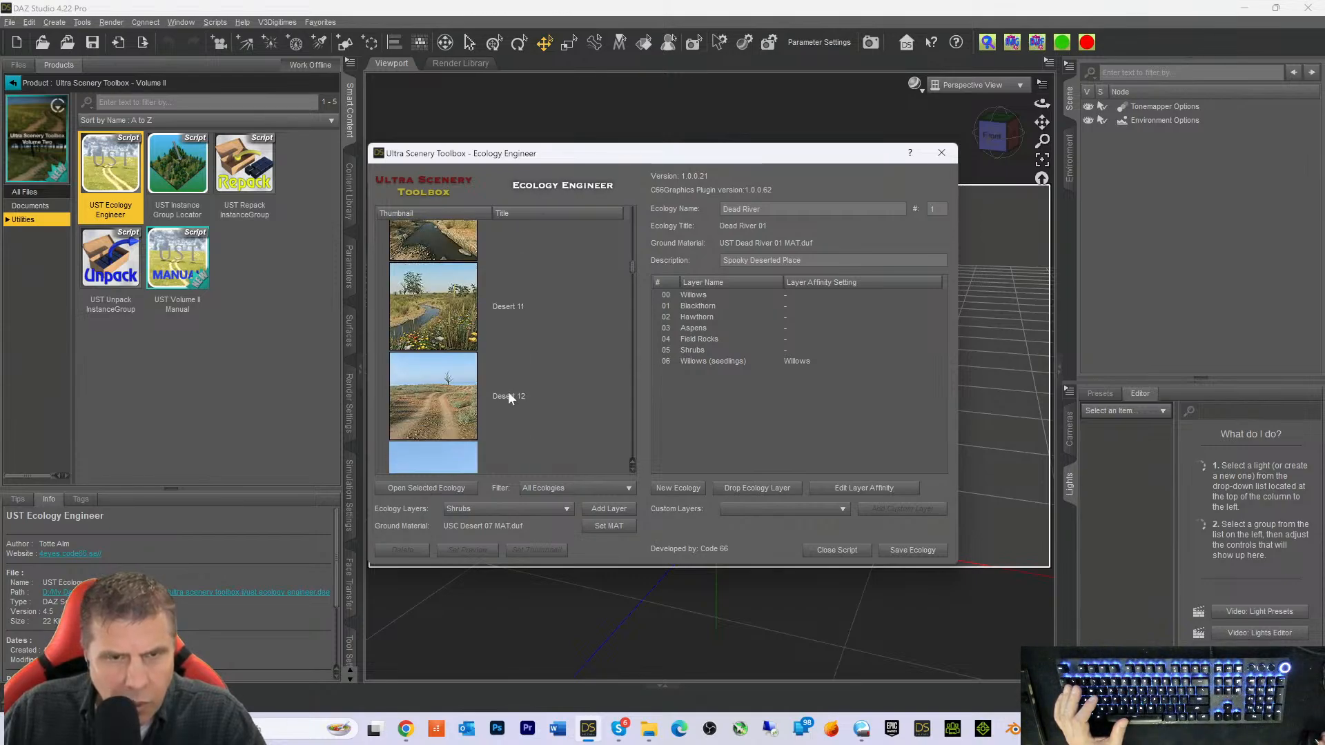
pyautogui.scroll(-1, 508, 391)
pyautogui.scroll(-3, 508, 392)
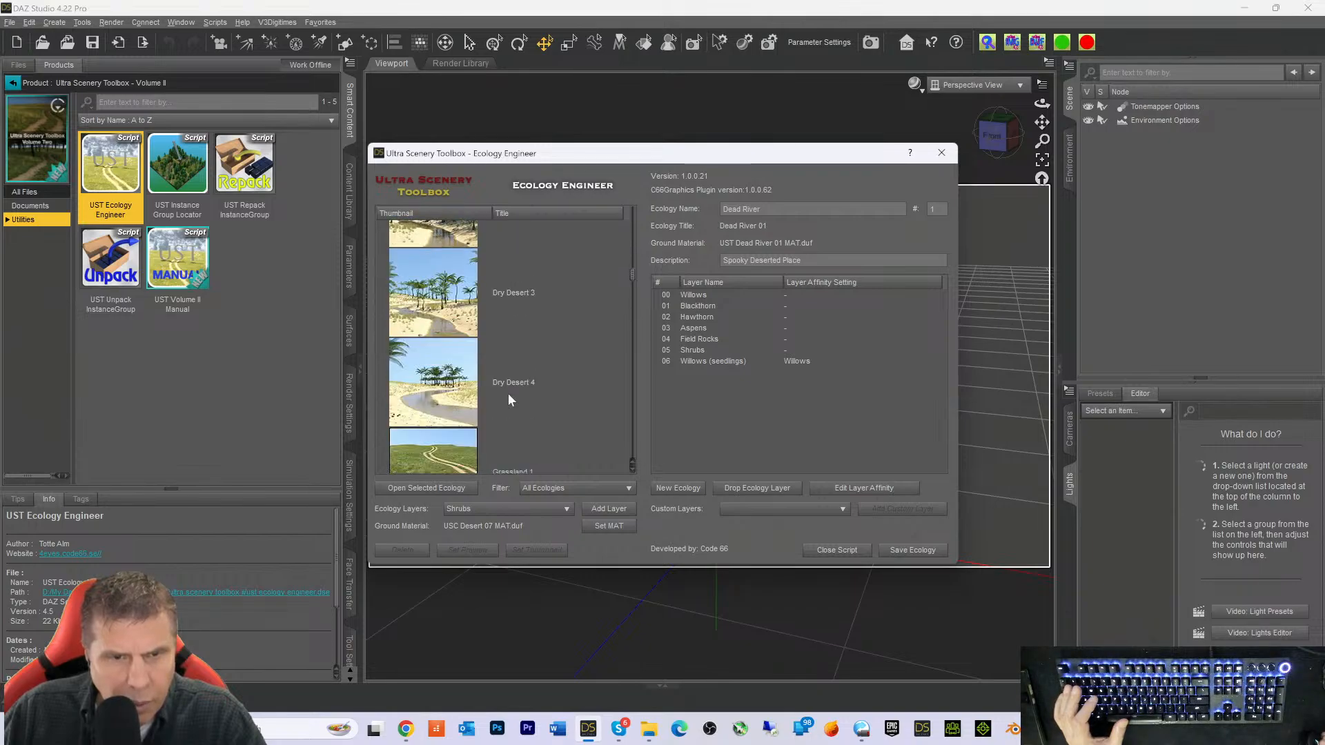
pyautogui.scroll(-2, 508, 393)
pyautogui.scroll(1, 507, 391)
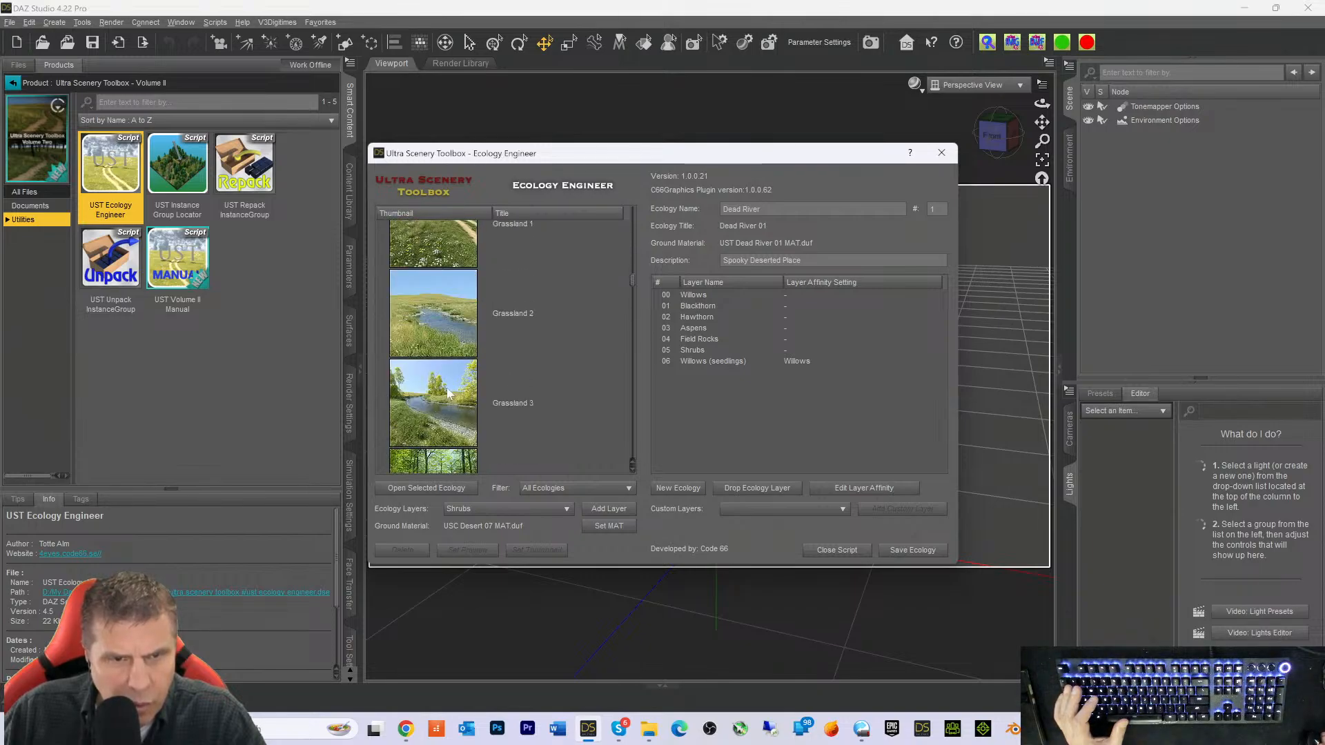
pyautogui.click(430, 414)
pyautogui.click(502, 509)
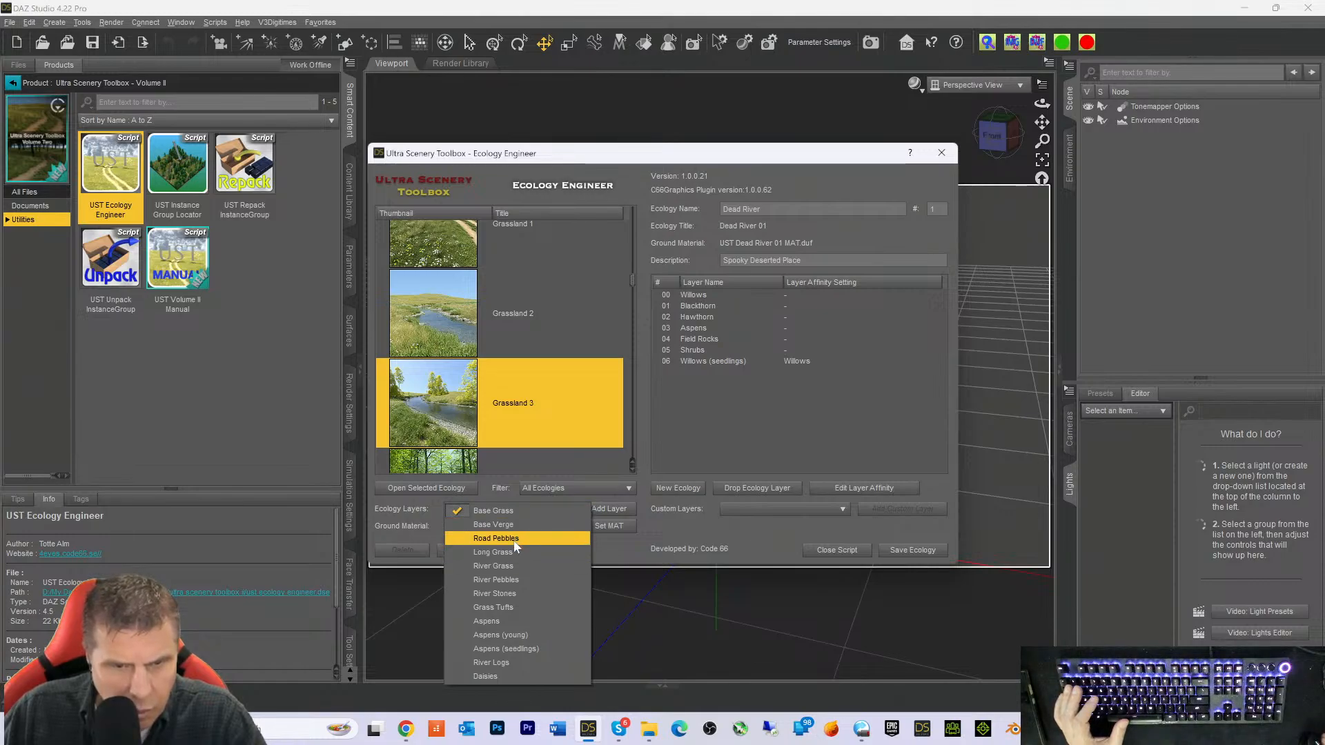
pyautogui.click(509, 580)
pyautogui.click(595, 511)
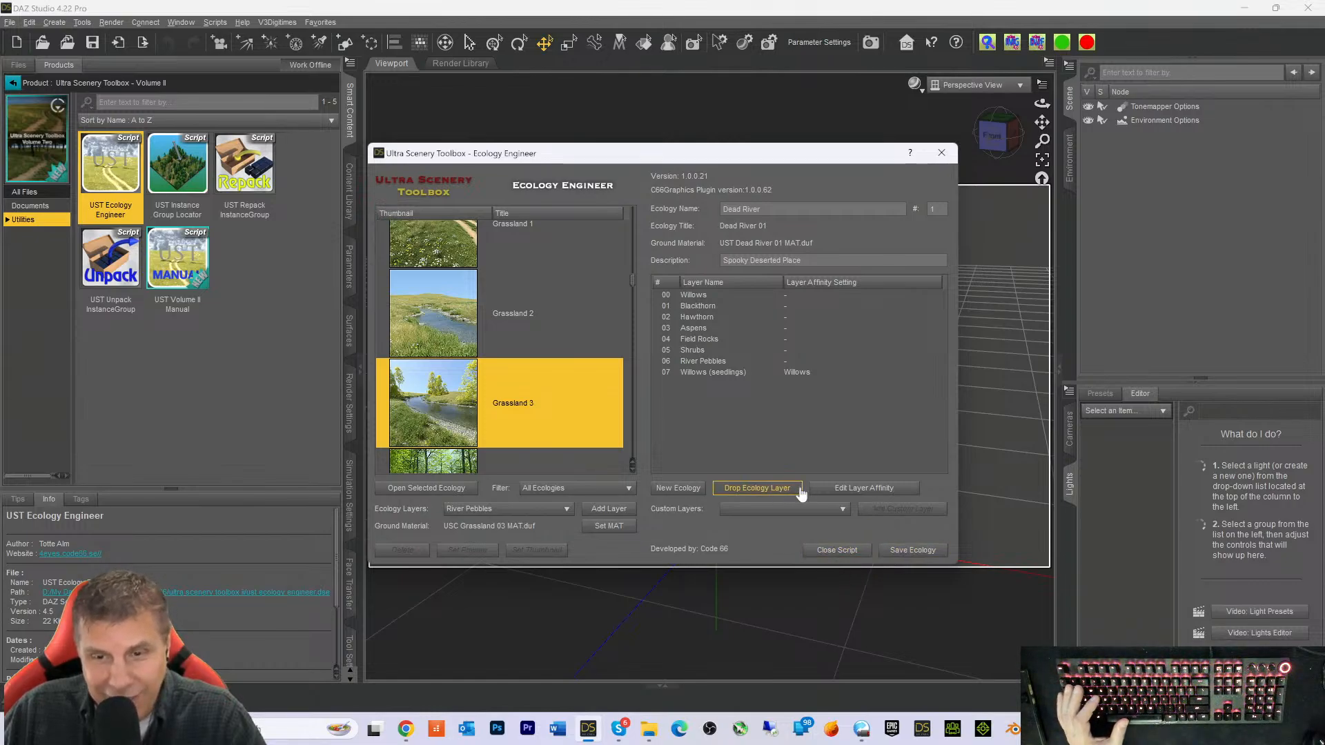
# Save the Dead River ecology, replacing the existing UST Dead River 01 folder, and close the Ecology Engineer script
pyautogui.click(900, 551)
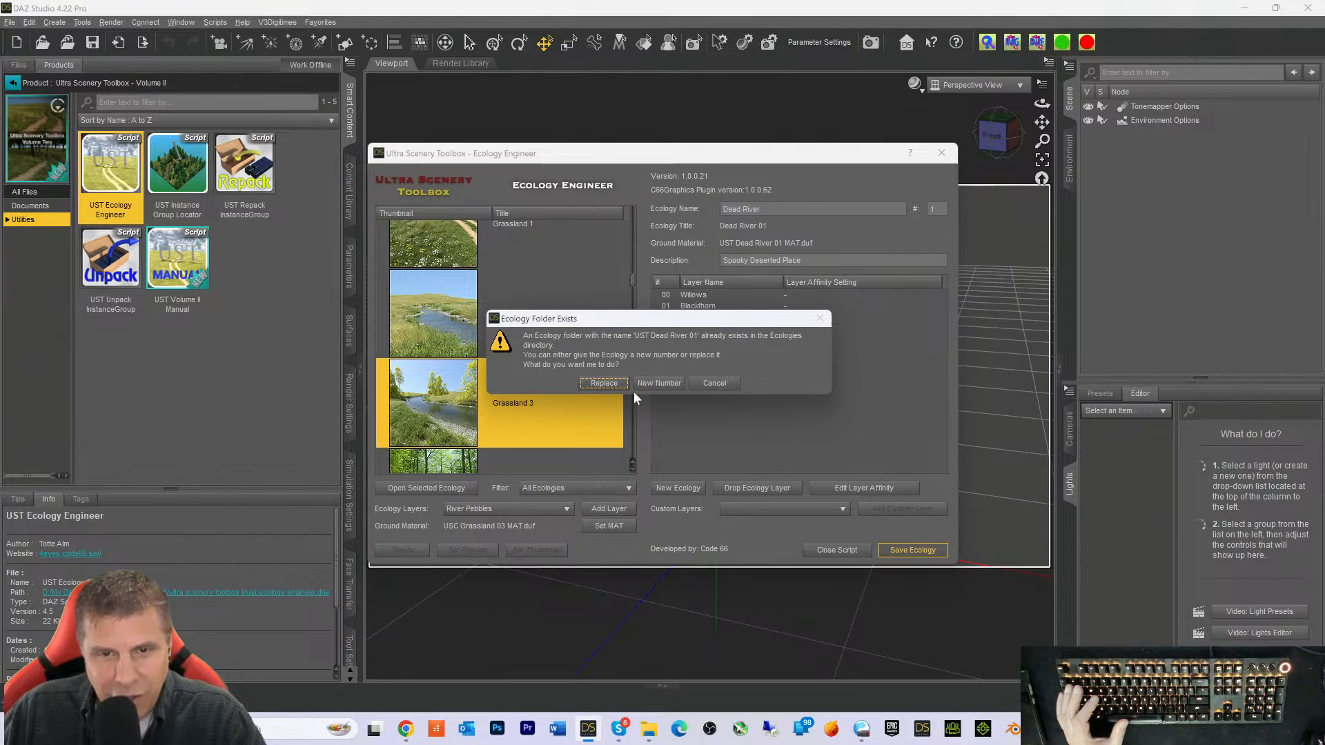
pyautogui.click(604, 383)
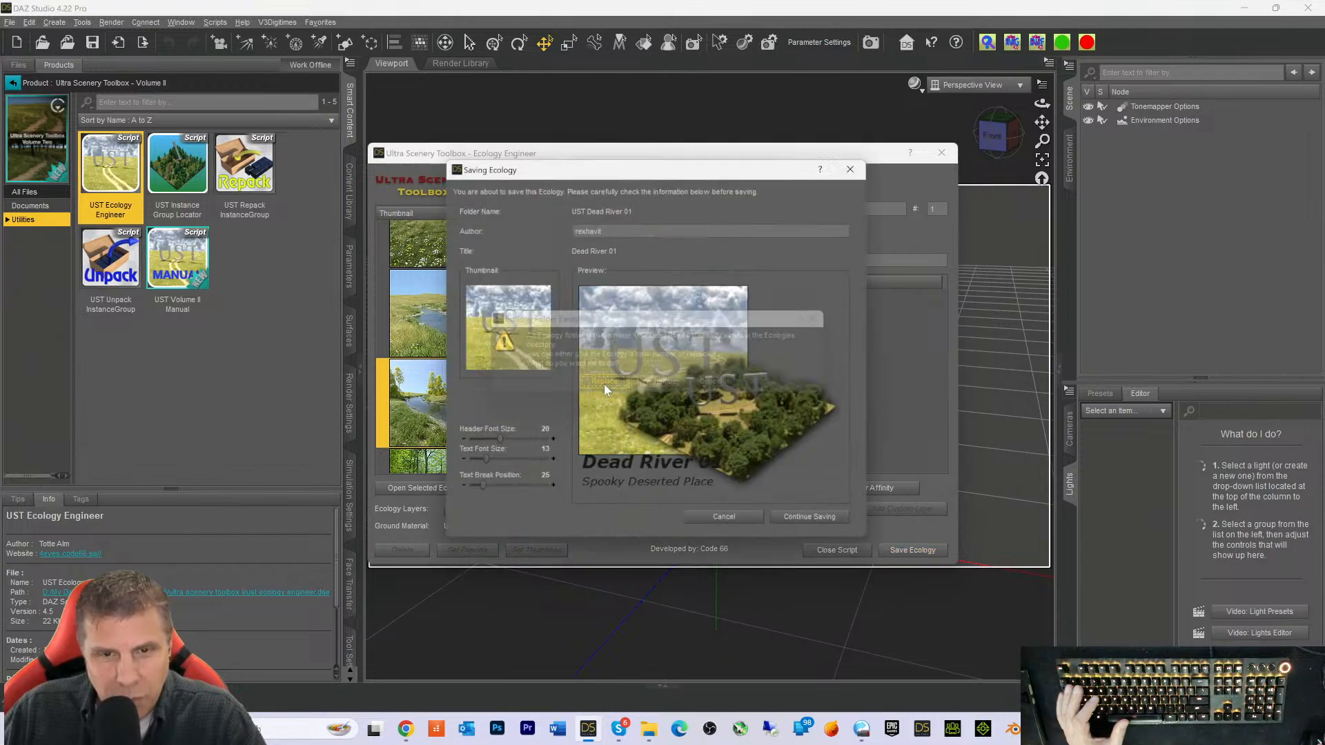
pyautogui.click(797, 532)
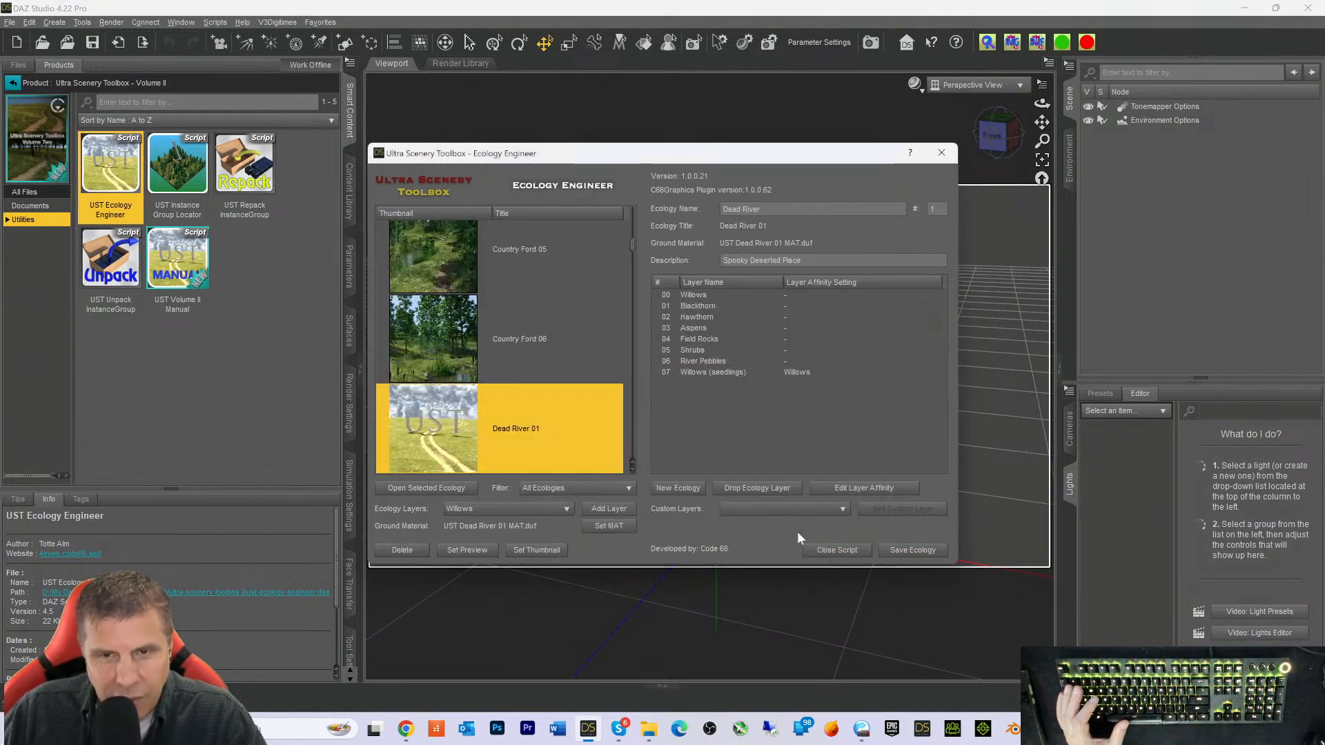
pyautogui.click(833, 550)
pyautogui.click(625, 375)
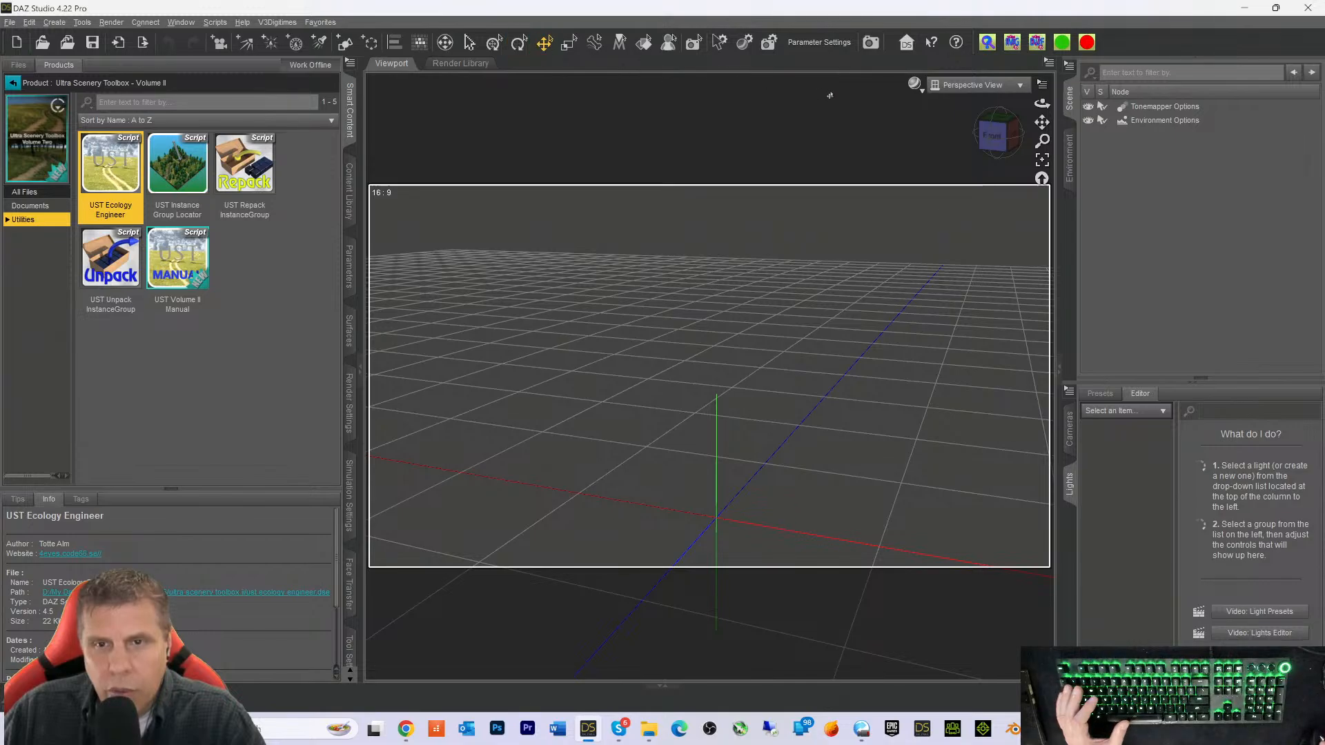
# Reopen the recent scene Dead River.duf without saving the current scene
pyautogui.click(10, 22)
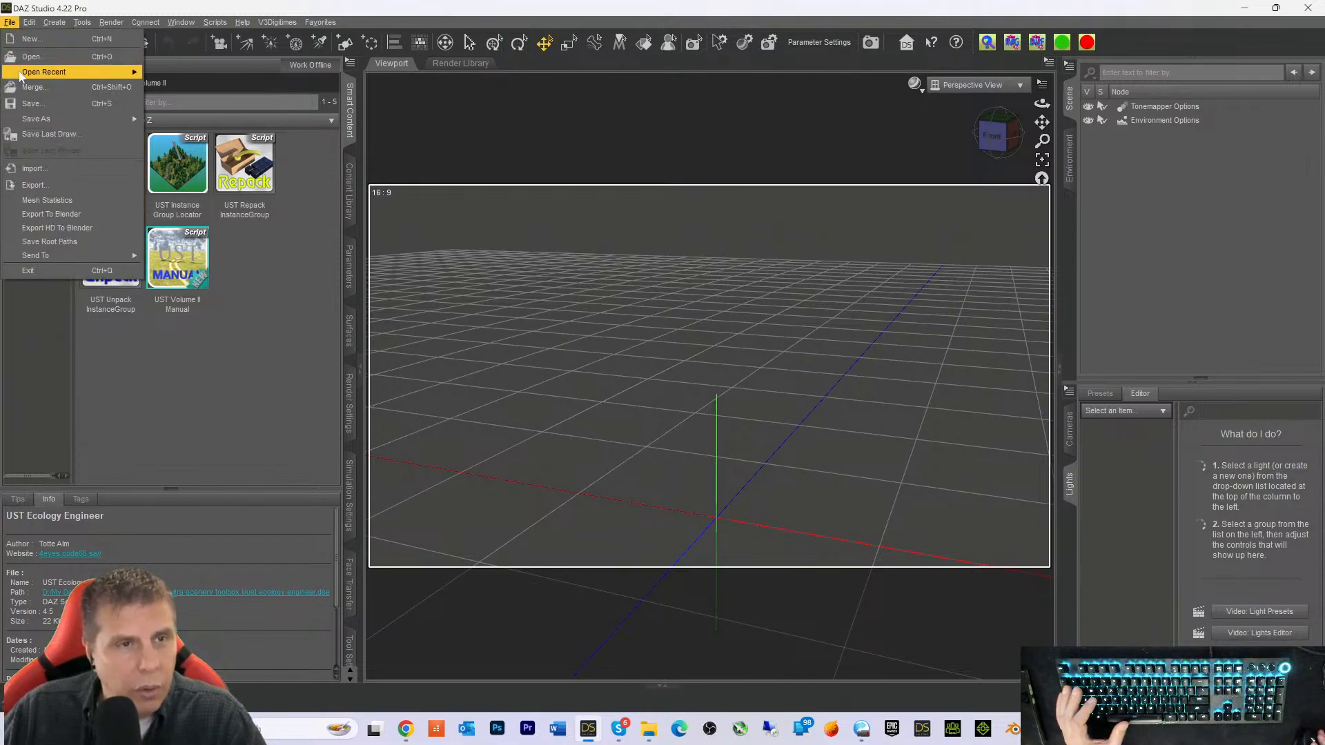
pyautogui.moveTo(46, 74)
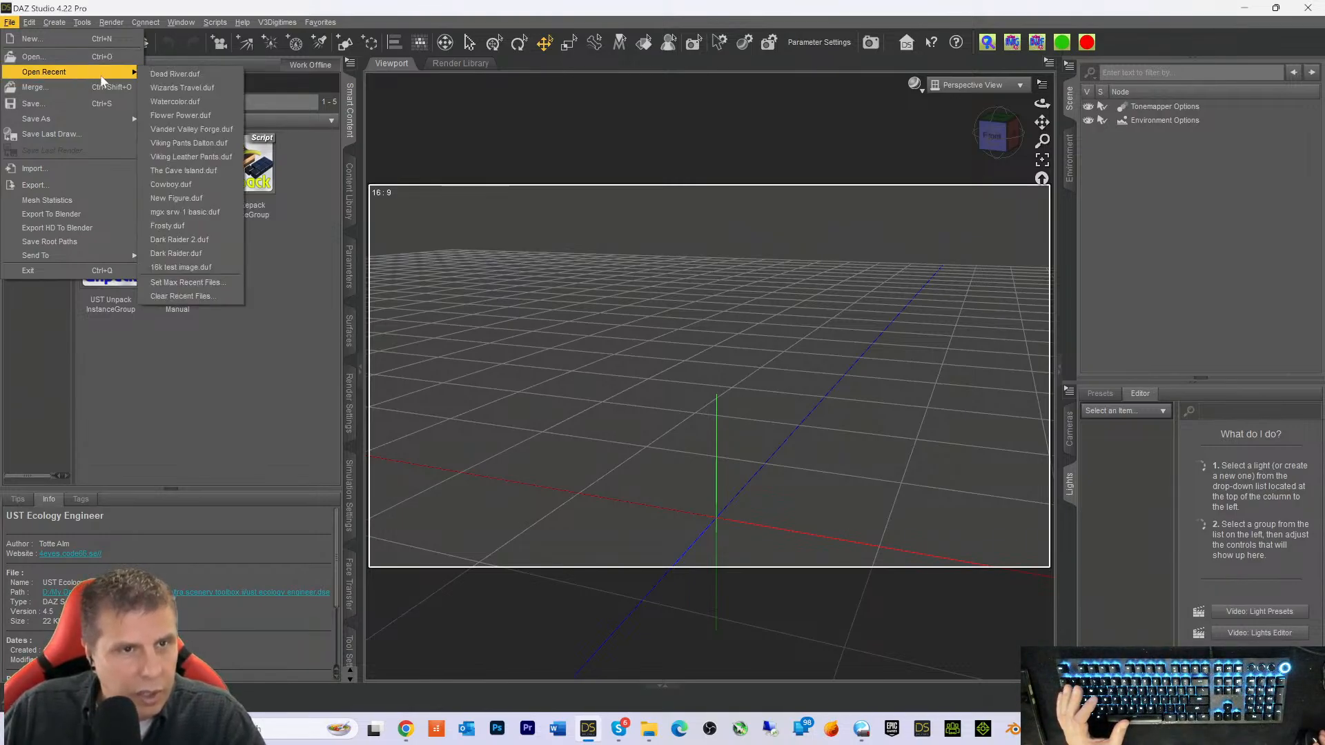
pyautogui.click(148, 76)
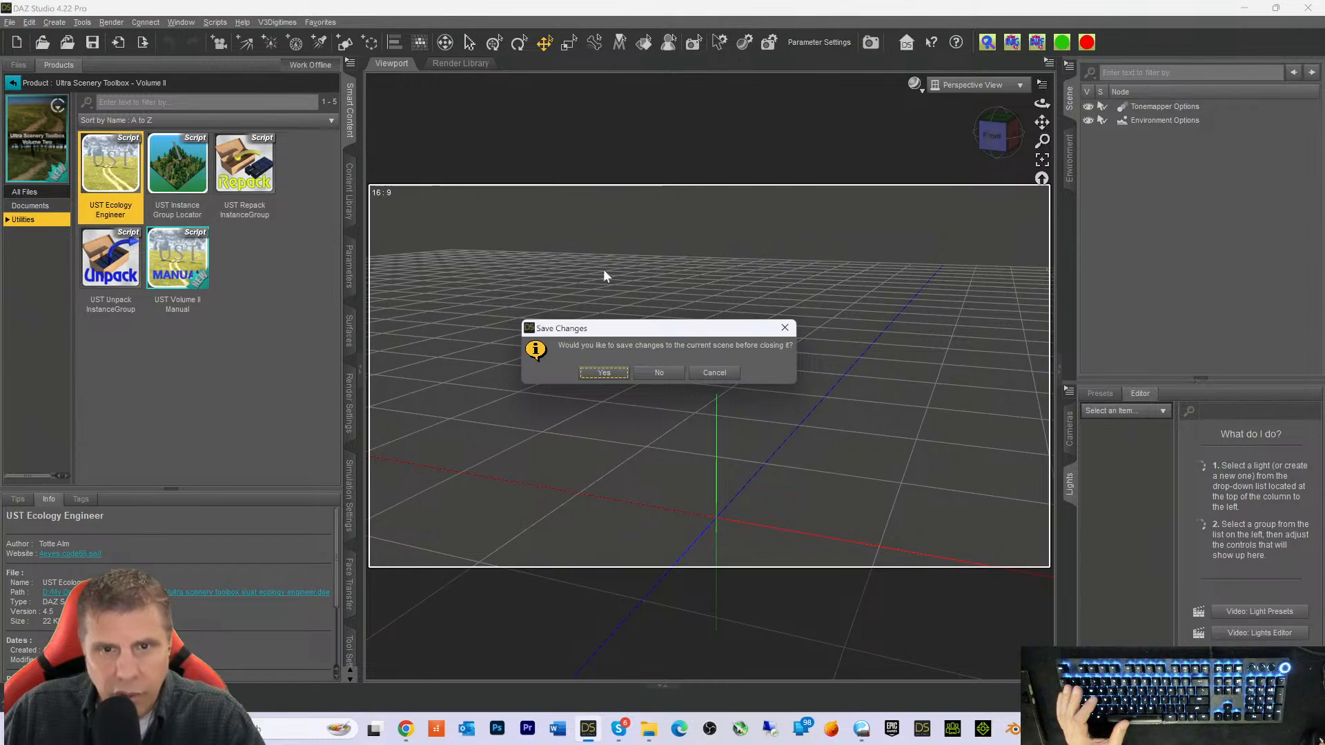
pyautogui.click(656, 373)
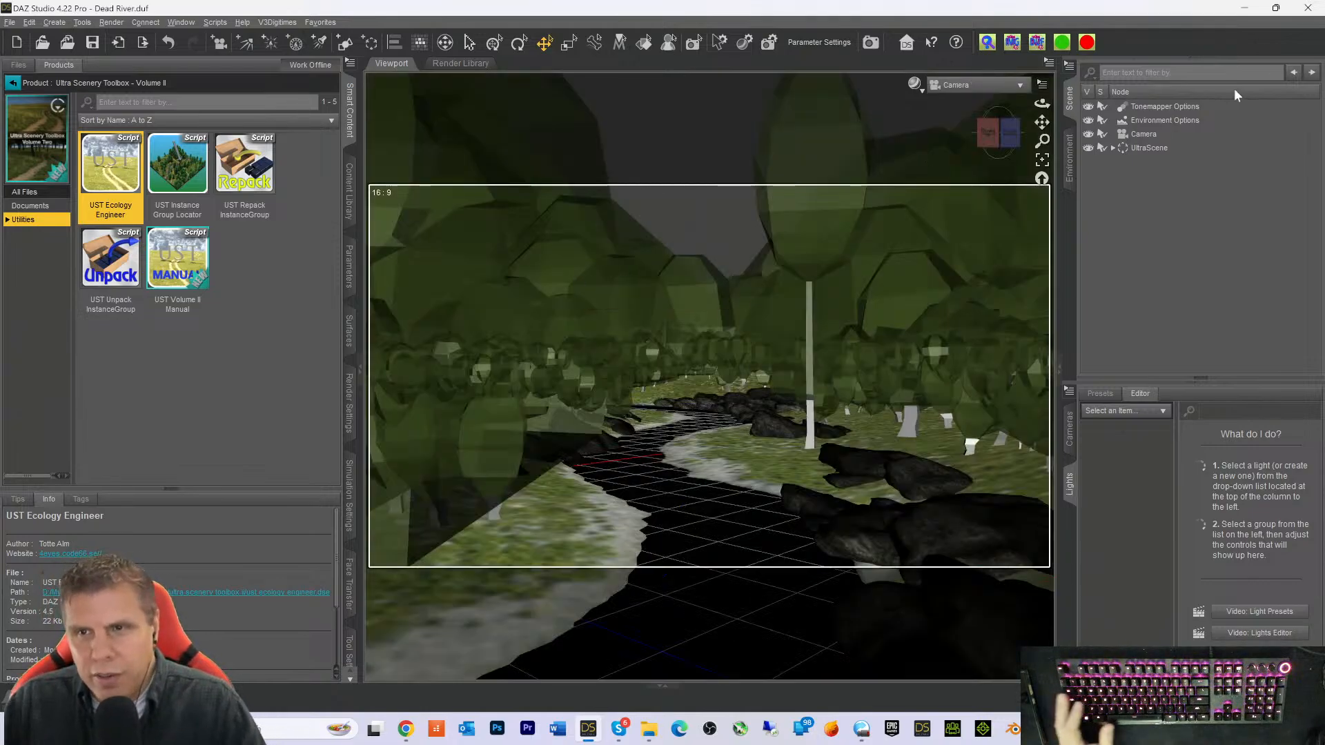
# Open UltraSceneCreator for the UltraScene node, check its build layers and camera restriction, and close it without rebuilding
pyautogui.click(1145, 147)
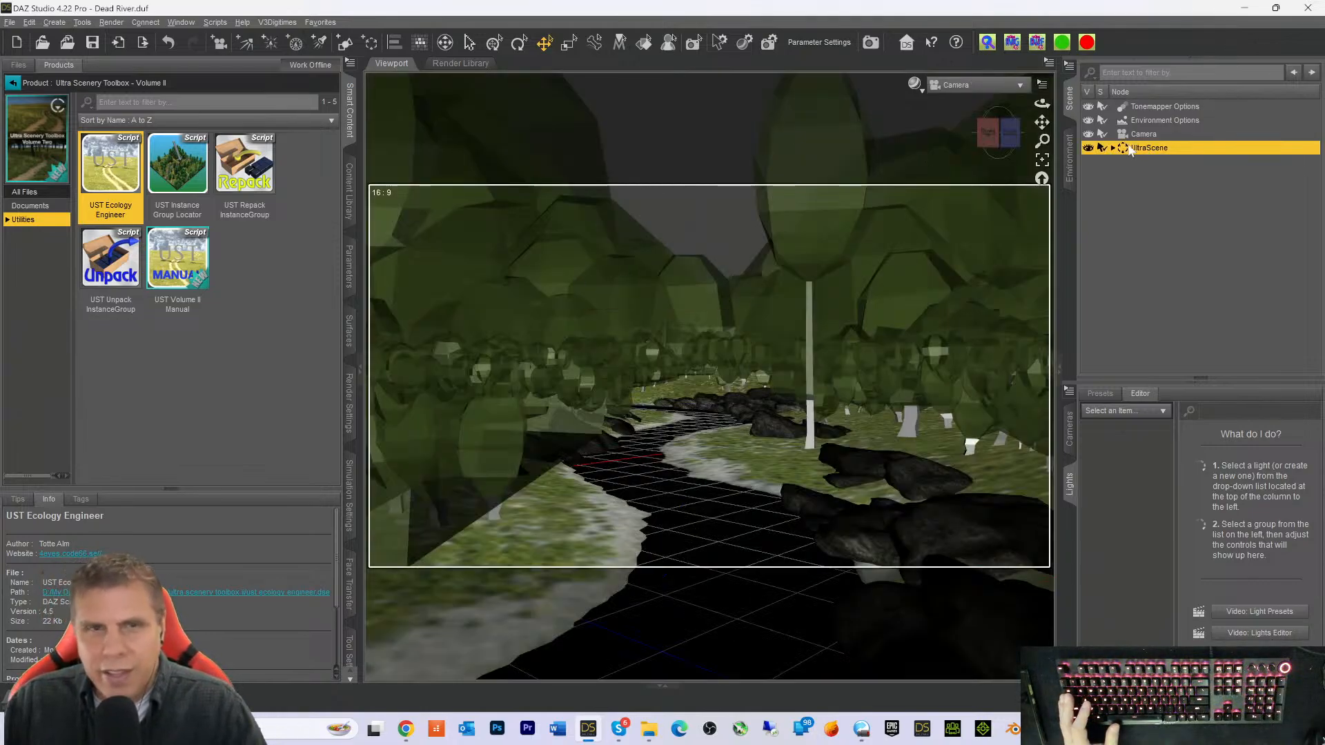
pyautogui.click(320, 22)
pyautogui.moveTo(330, 78)
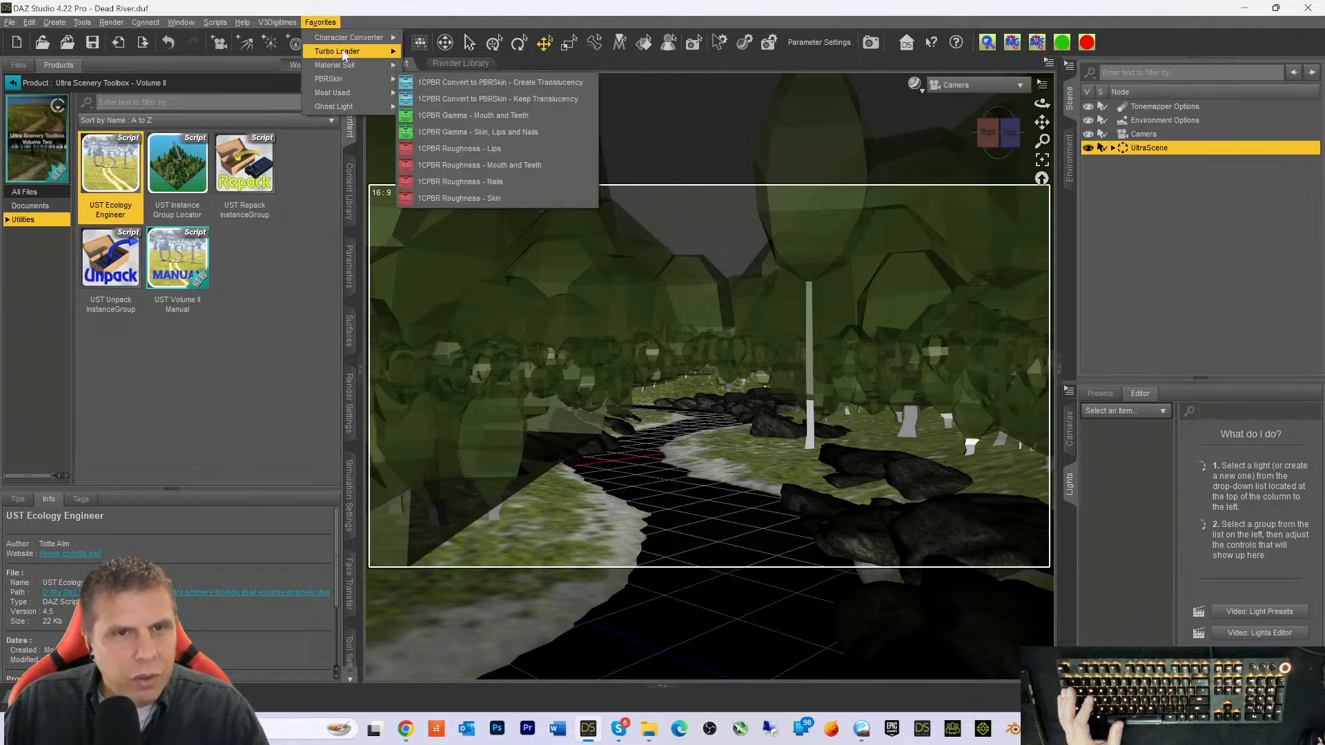
pyautogui.click(443, 96)
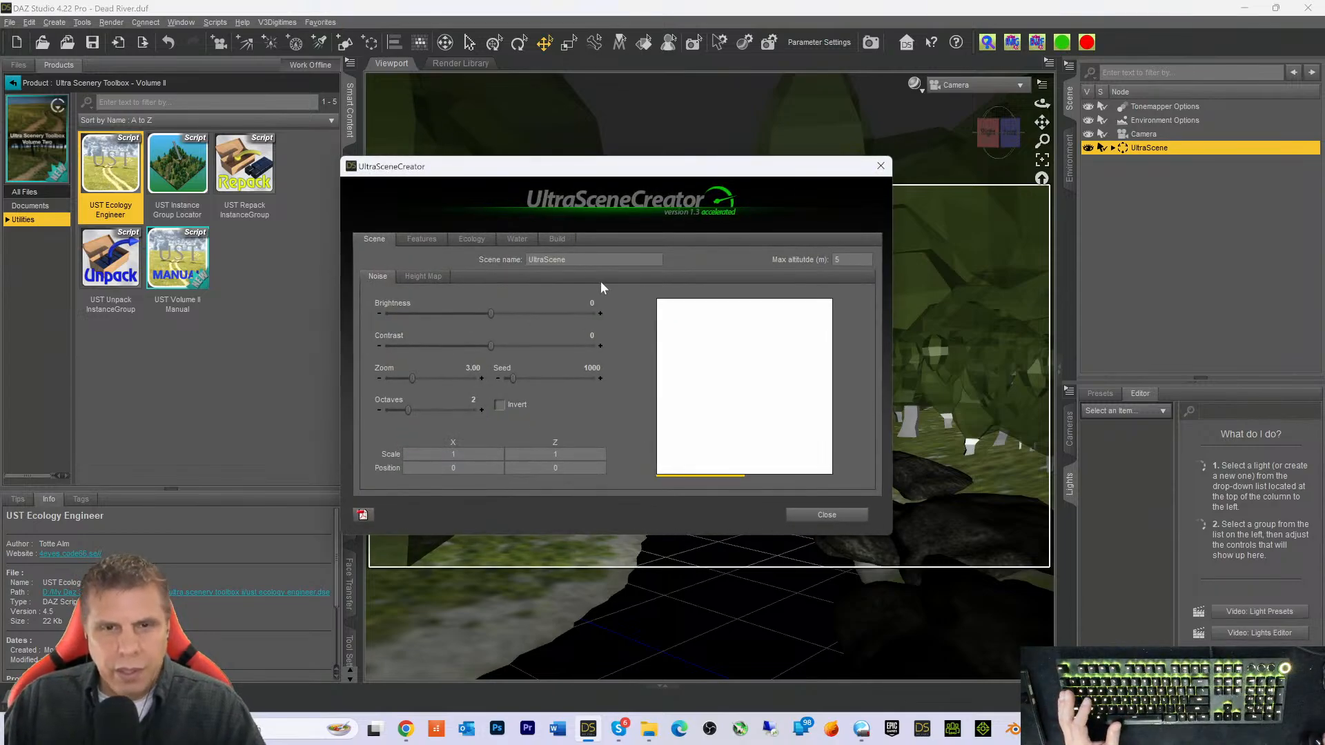
pyautogui.click(557, 239)
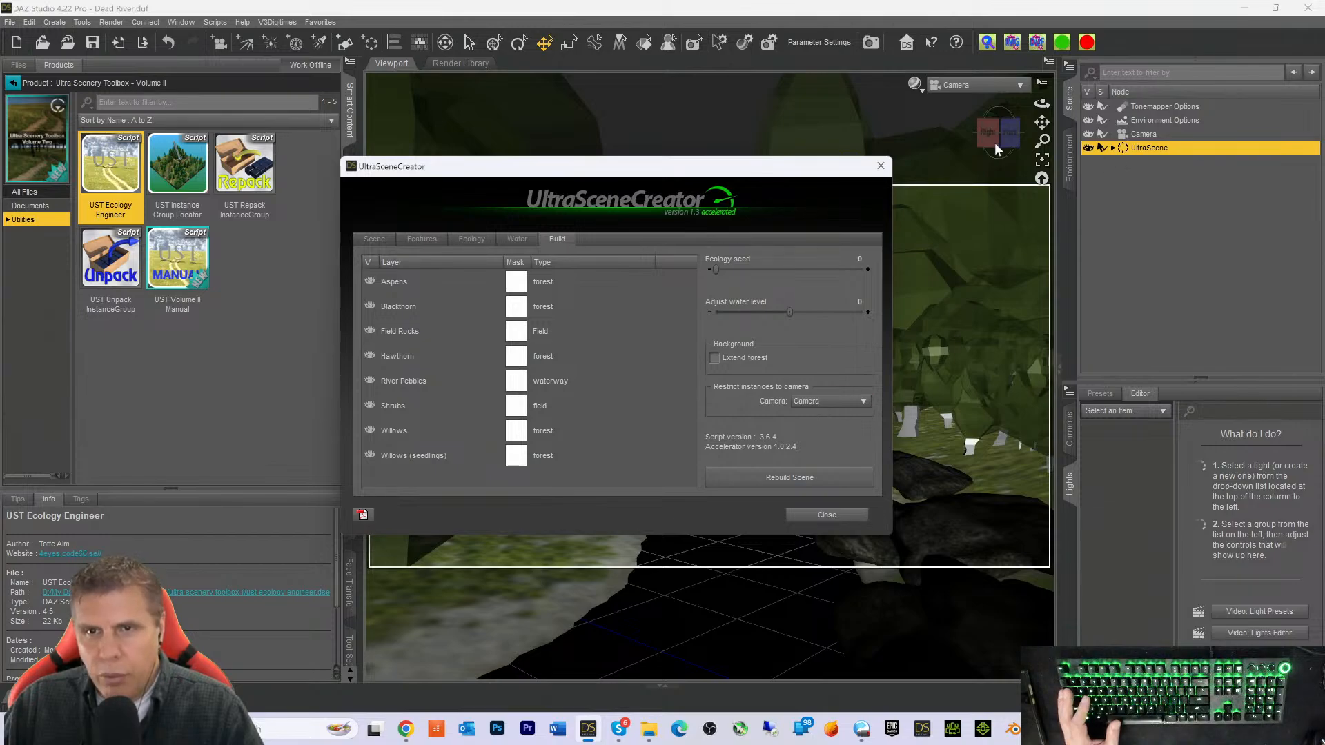
pyautogui.click(880, 166)
# Try deleting the Camera from the scene and expand the UltraScene node
pyautogui.click(1140, 135)
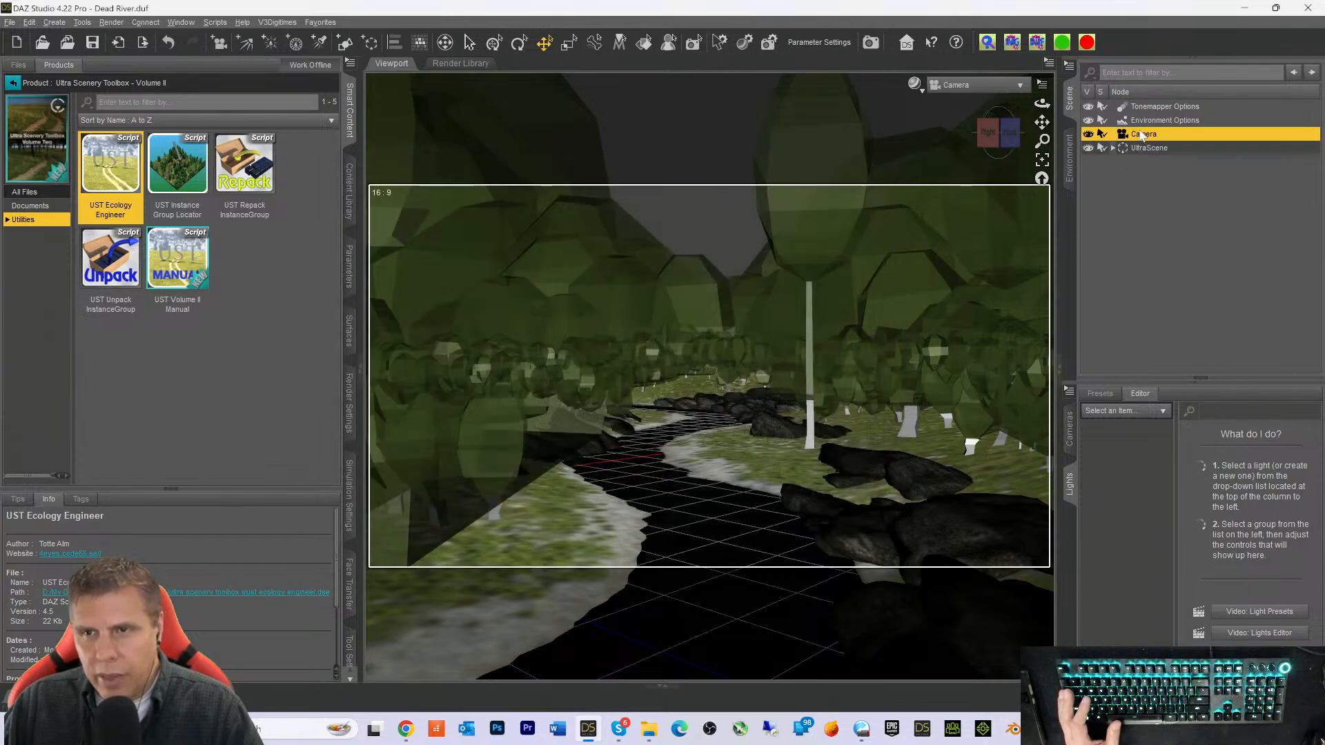
pyautogui.press('Delete')
pyautogui.click(1132, 135)
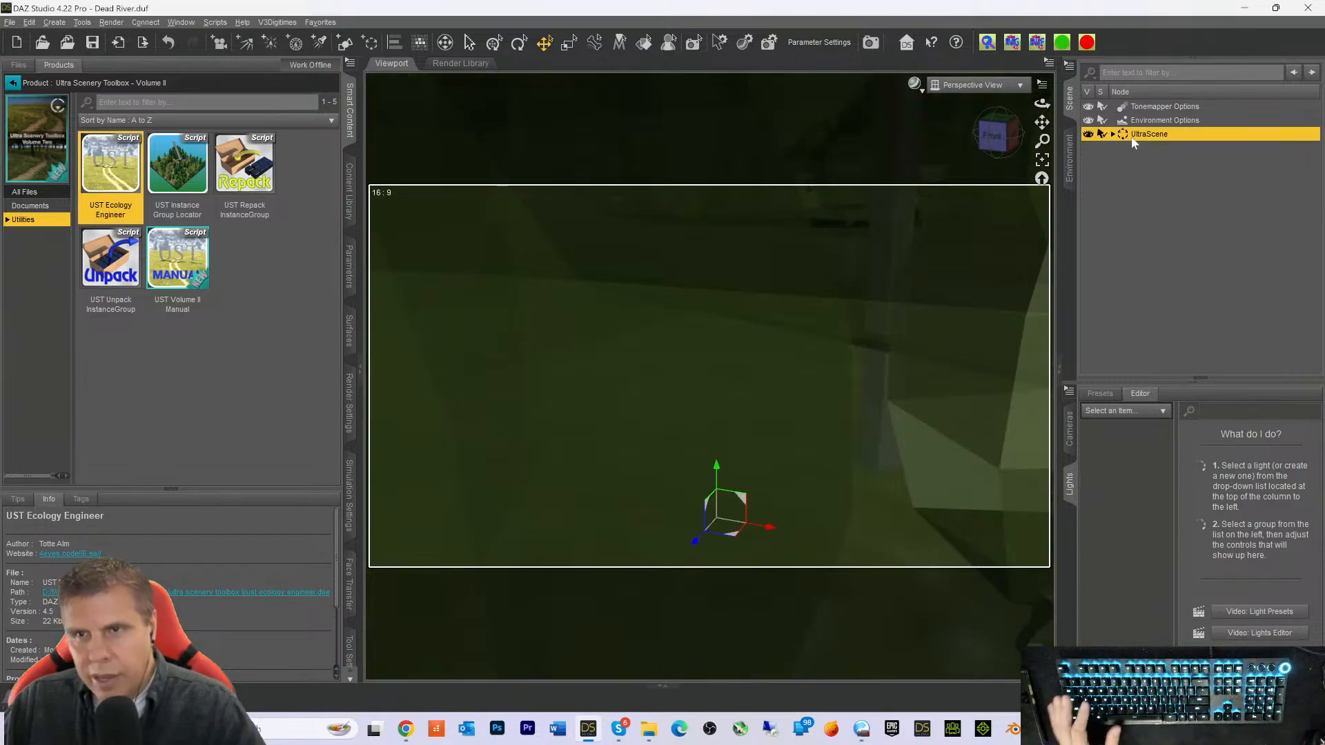
pyautogui.click(967, 85)
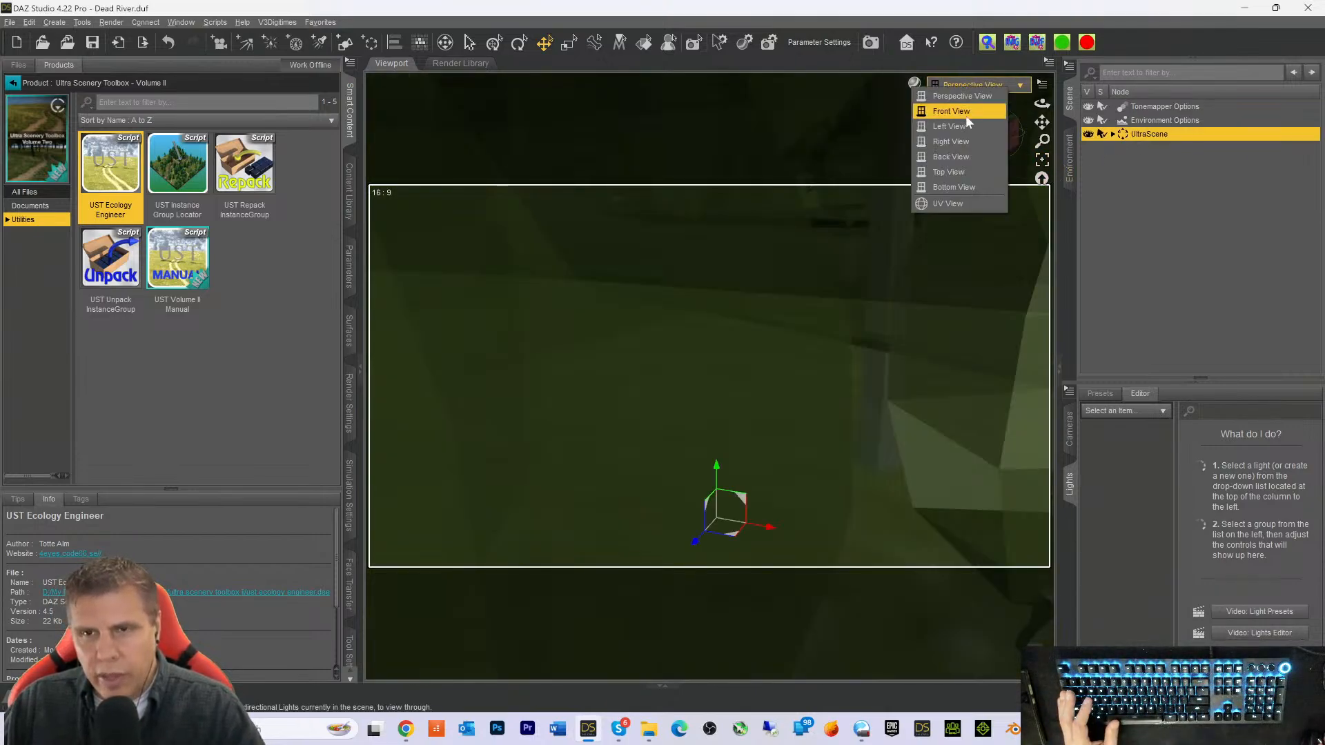
pyautogui.click(1127, 179)
pyautogui.click(1112, 133)
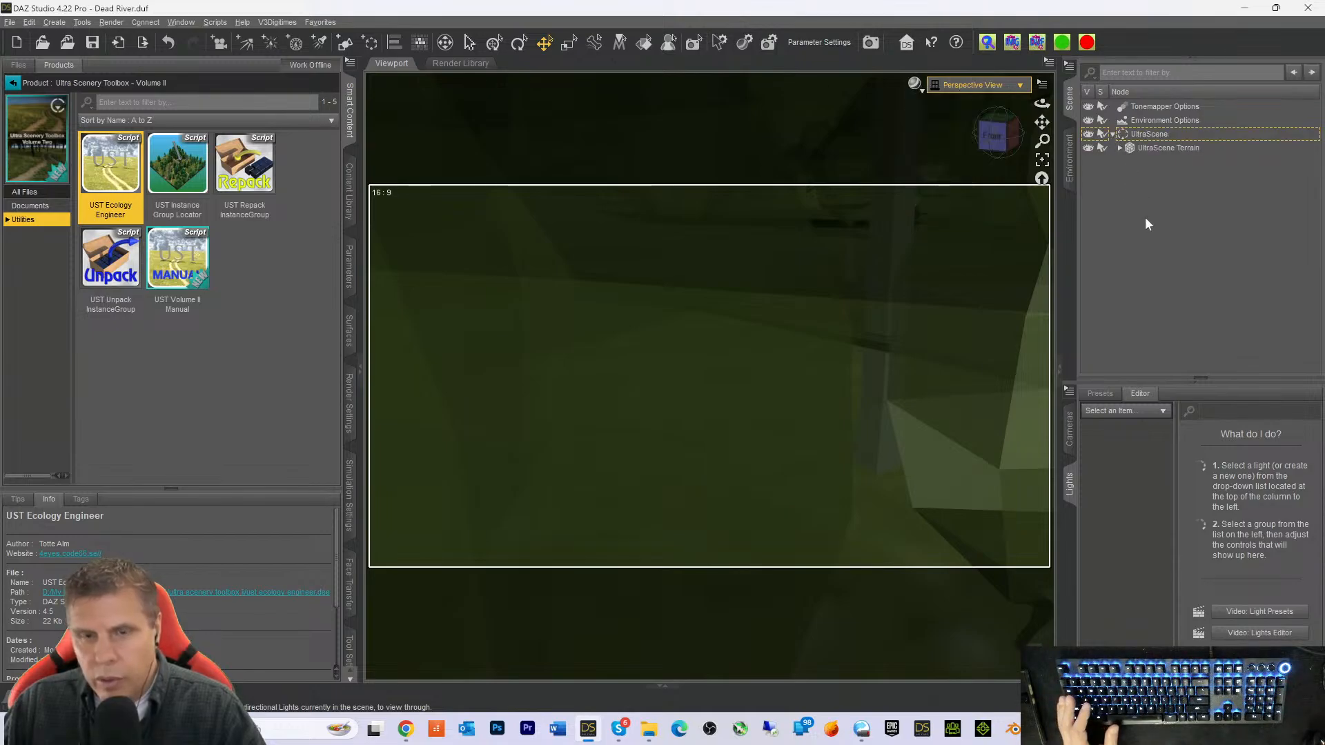
# Undo the camera deletion and switch the viewport back to the Camera view
pyautogui.hotkey('ctrl', 'z')
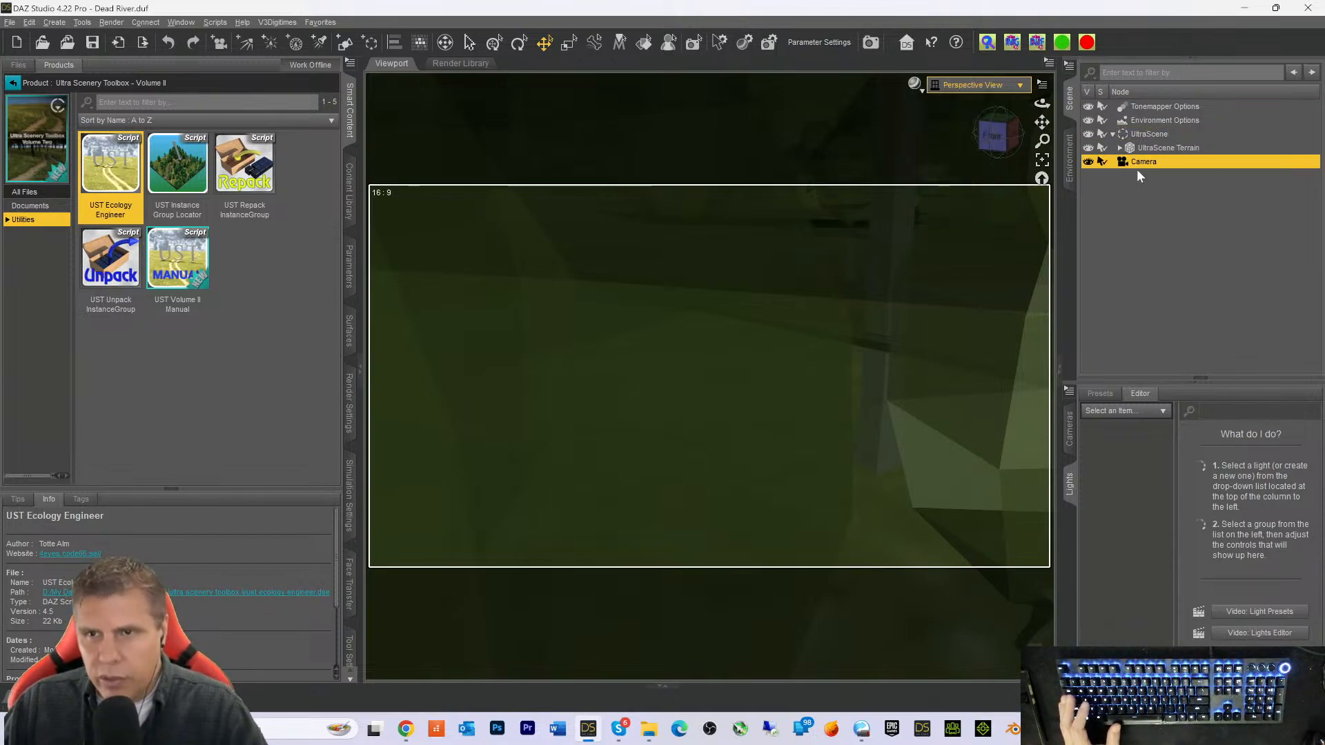
pyautogui.click(975, 85)
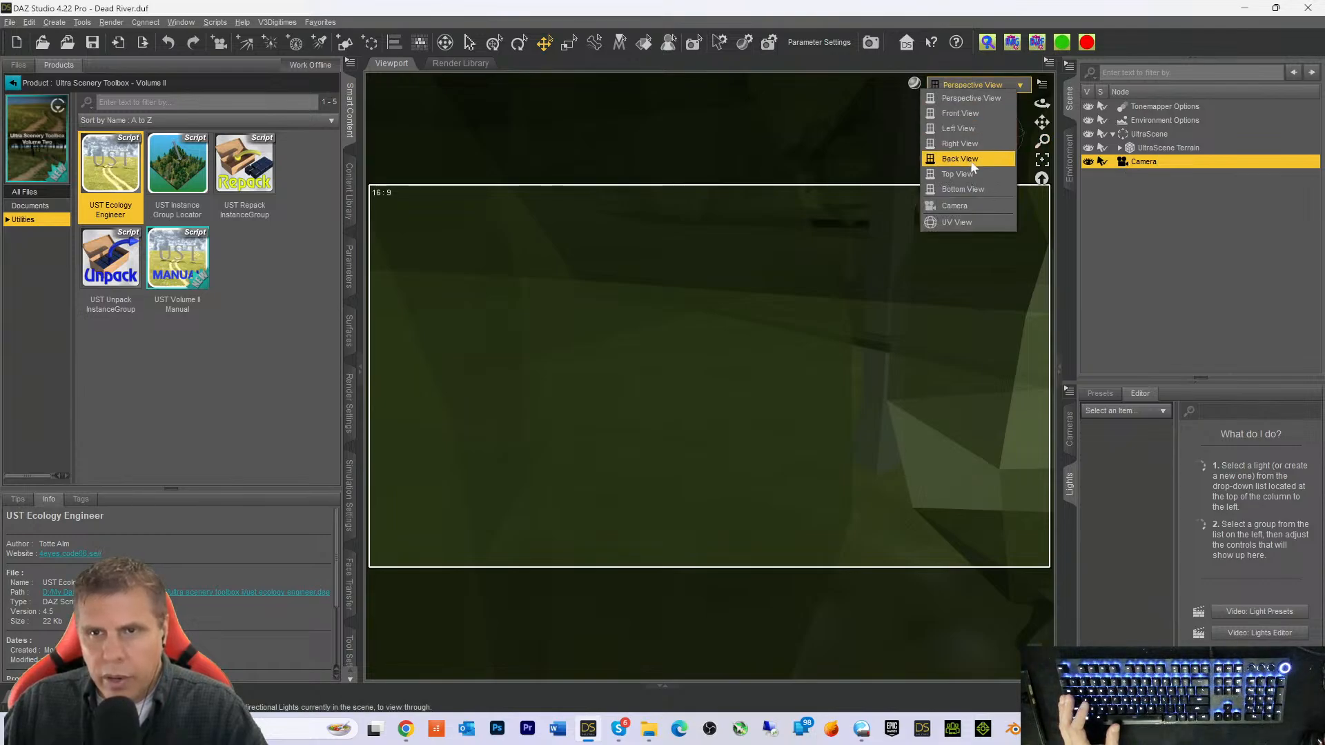
pyautogui.click(968, 204)
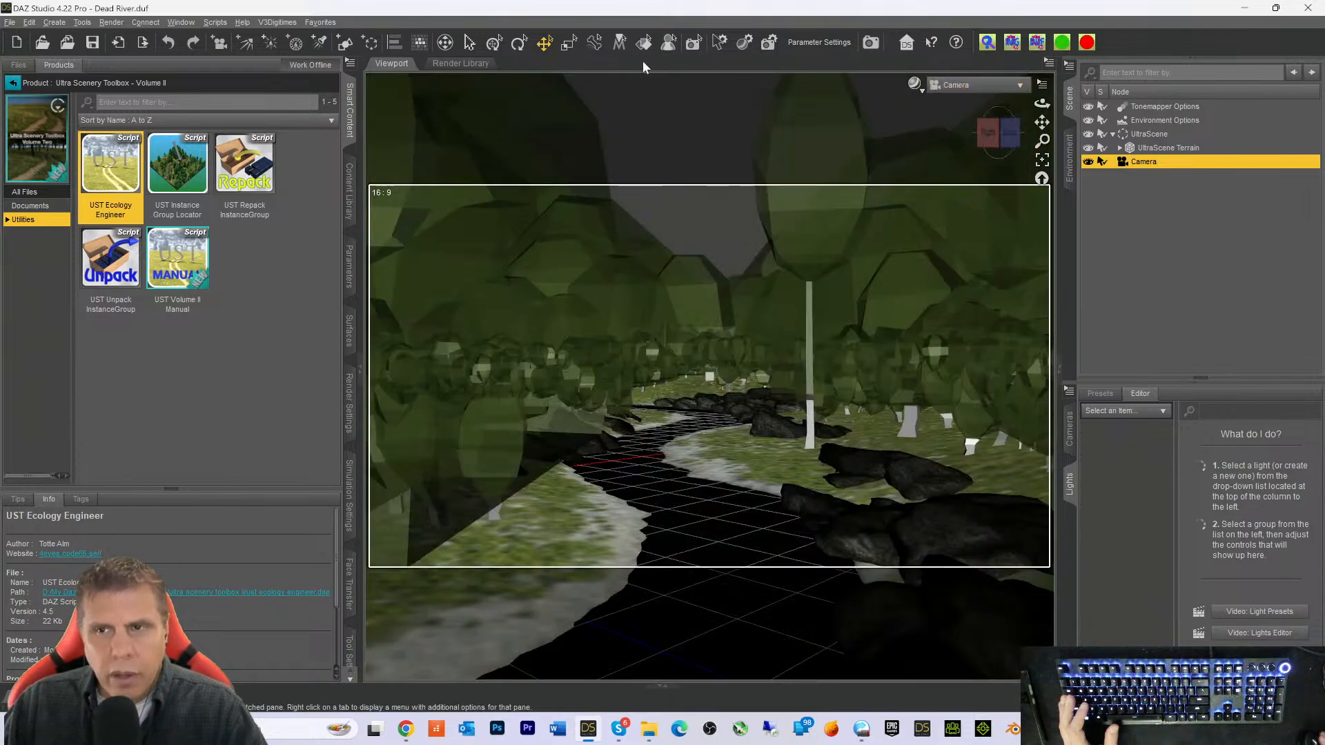
# Rebuild the UltraScene with UltraSceneCreator using its existing layers and Camera restriction, and close the creator once the build completes
pyautogui.click(1142, 134)
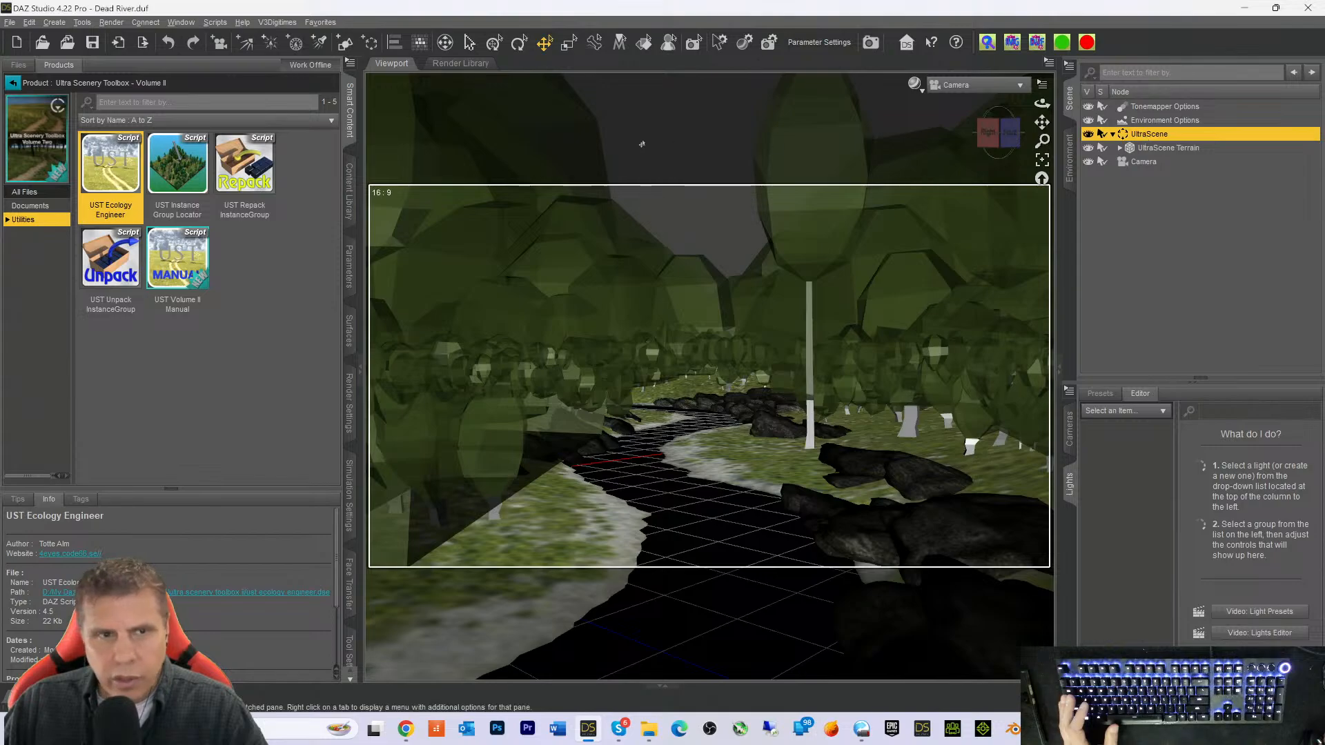
pyautogui.click(319, 22)
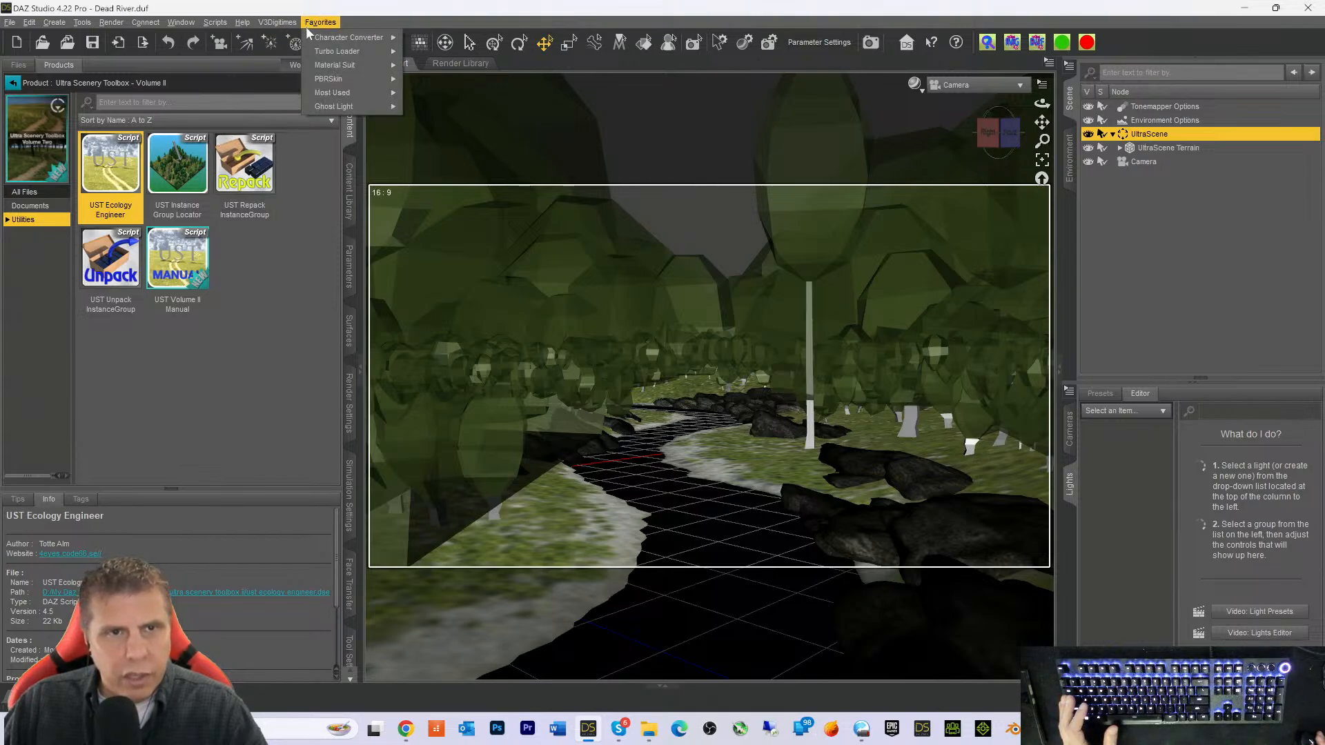
pyautogui.moveTo(338, 38)
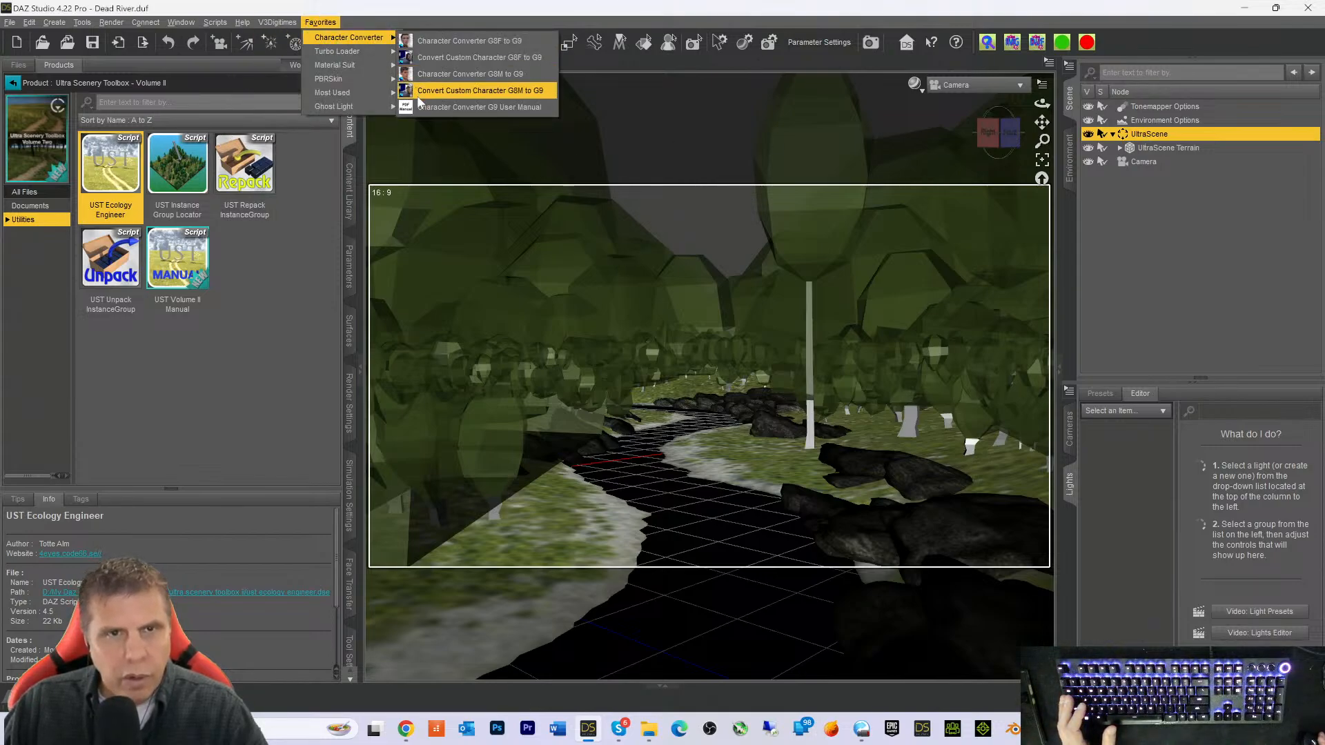
pyautogui.moveTo(343, 96)
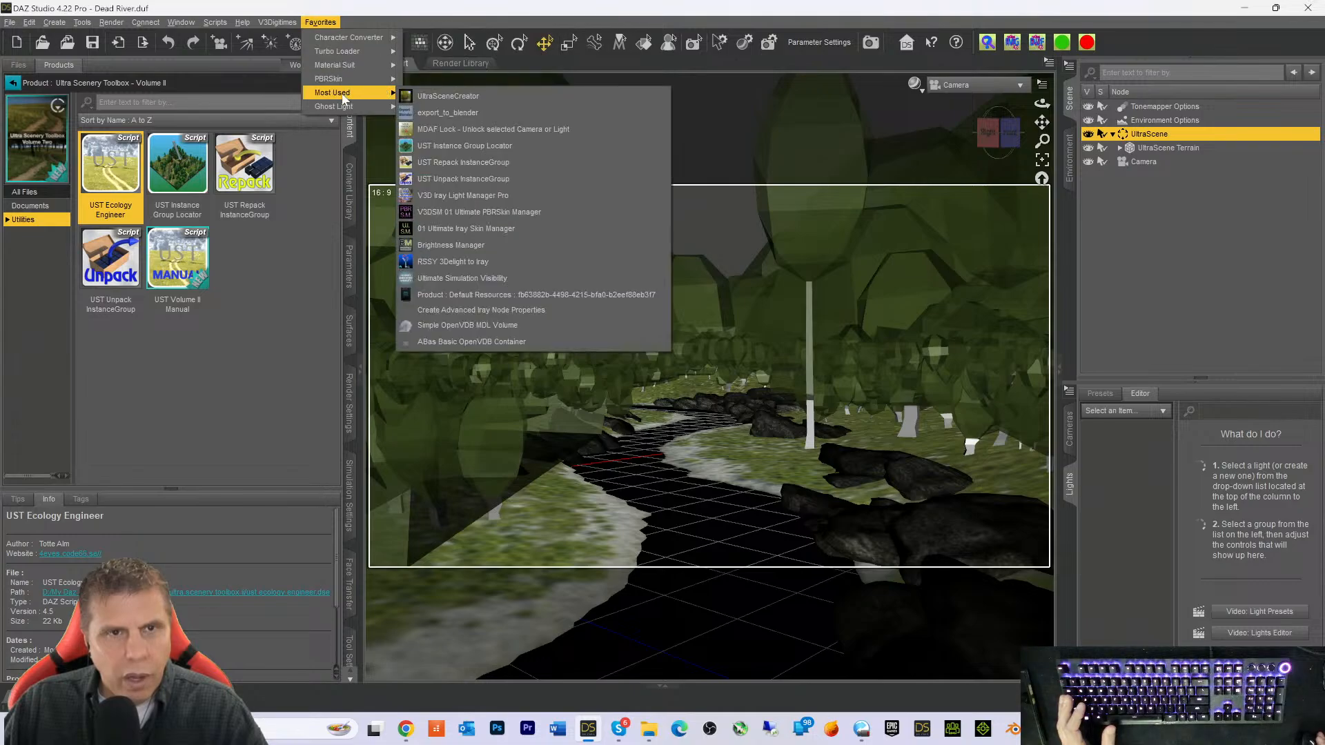
pyautogui.click(410, 103)
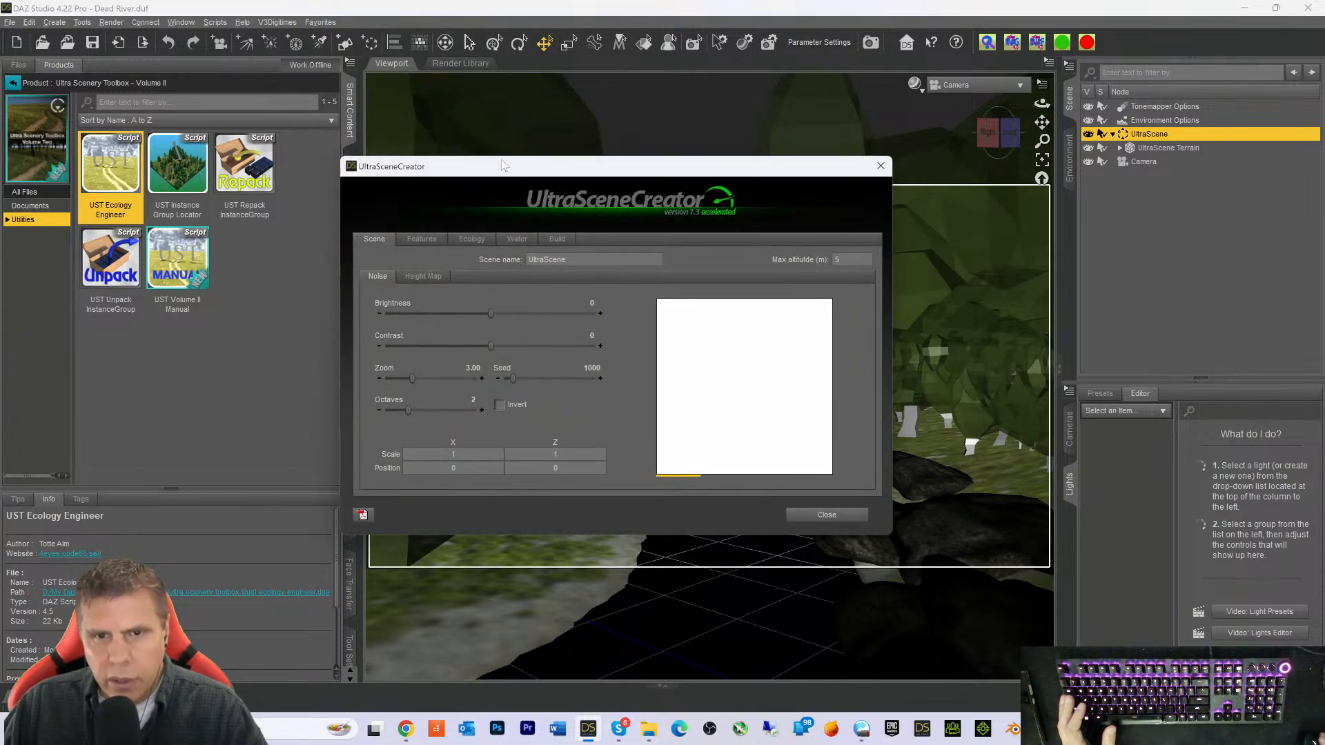
pyautogui.click(556, 240)
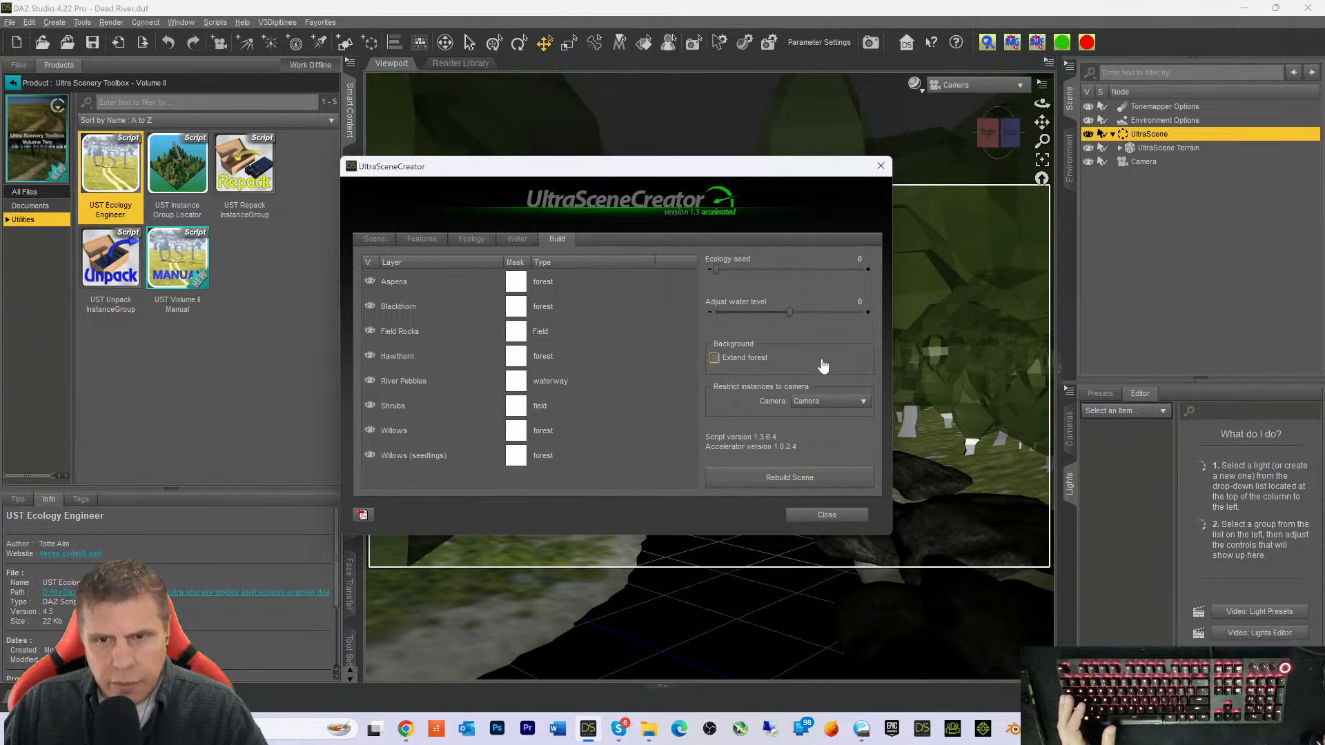
pyautogui.click(774, 477)
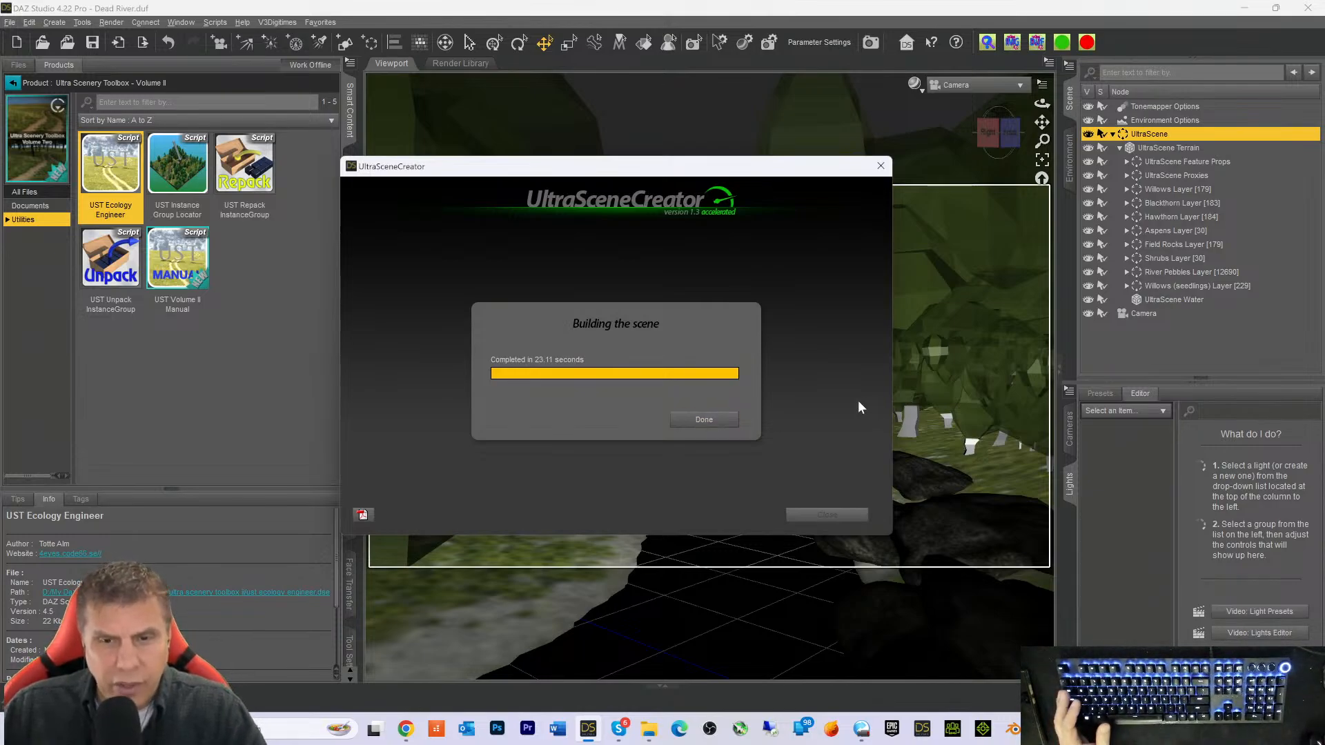
pyautogui.click(706, 420)
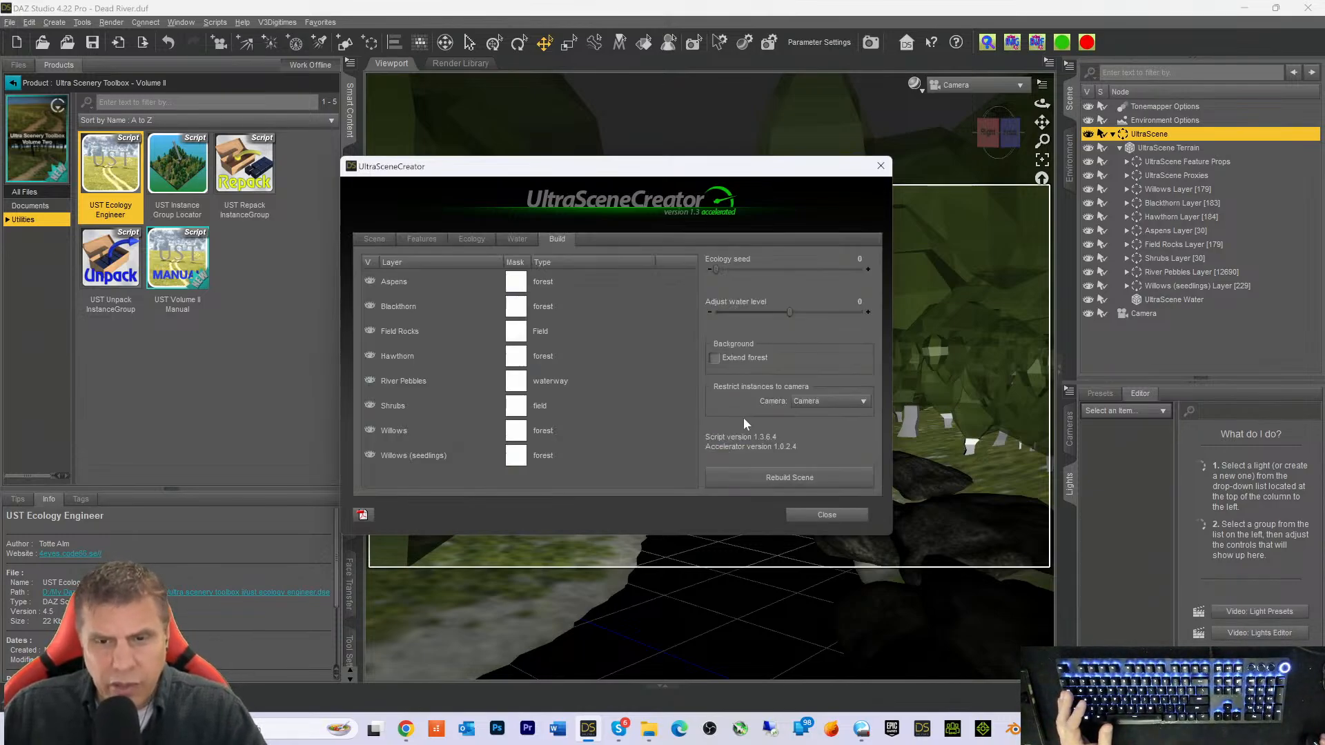
pyautogui.click(828, 514)
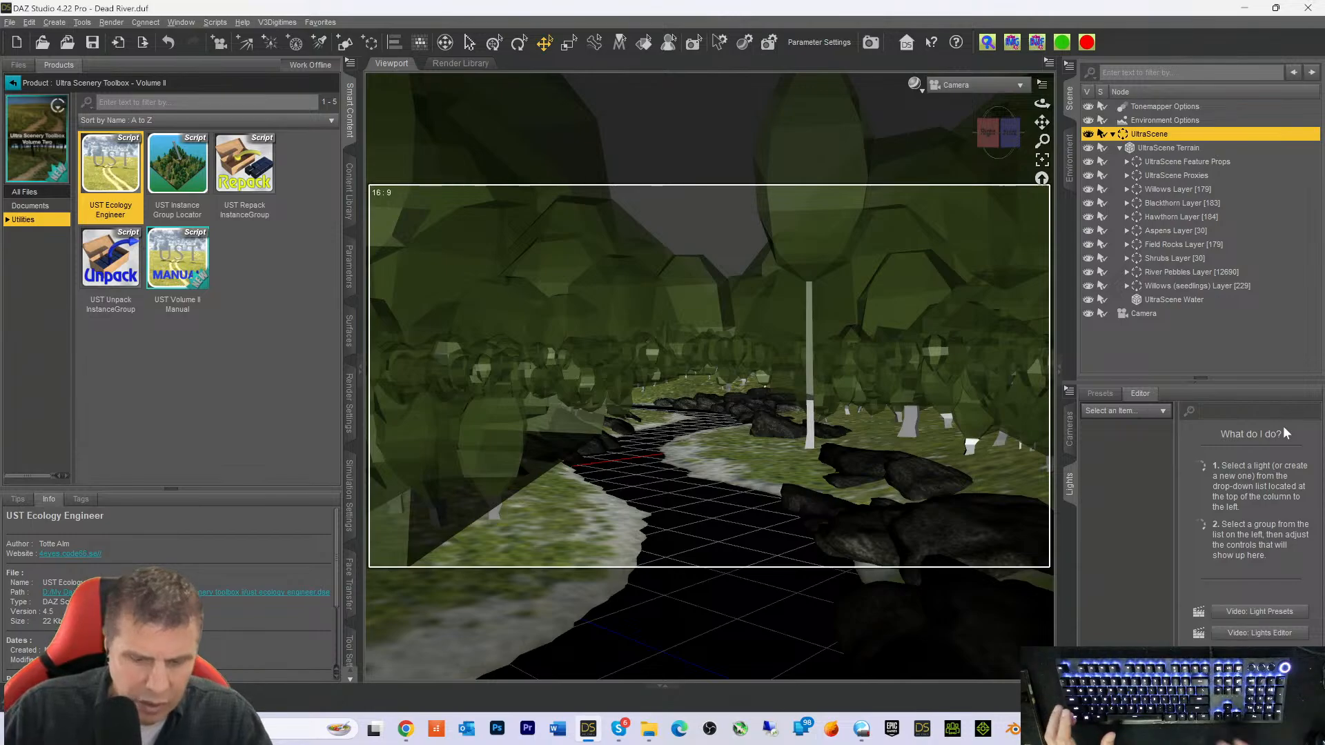
# Save the rebuilt Dead River scene and set the viewport's draw style to NVIDIA Iray
pyautogui.hotkey('ctrl', 's')
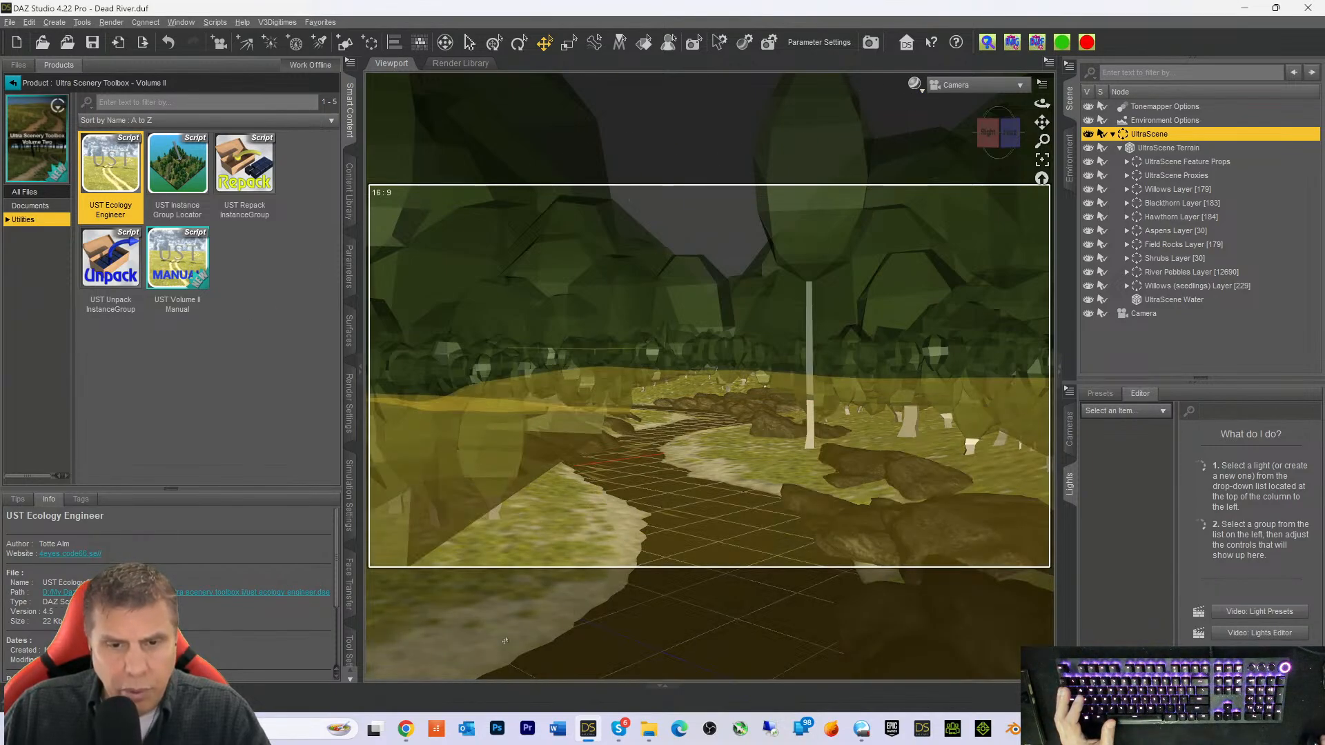
pyautogui.click(914, 89)
pyautogui.click(911, 271)
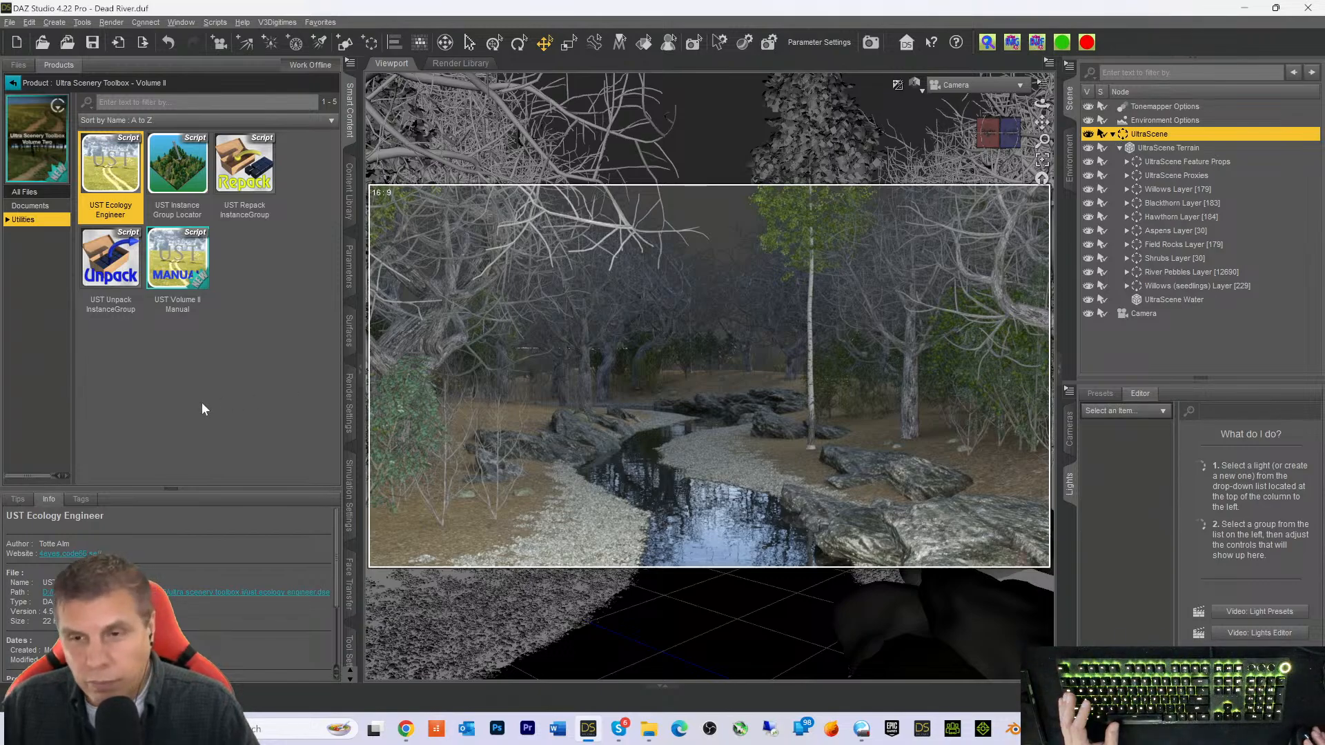
pyautogui.click(1168, 298)
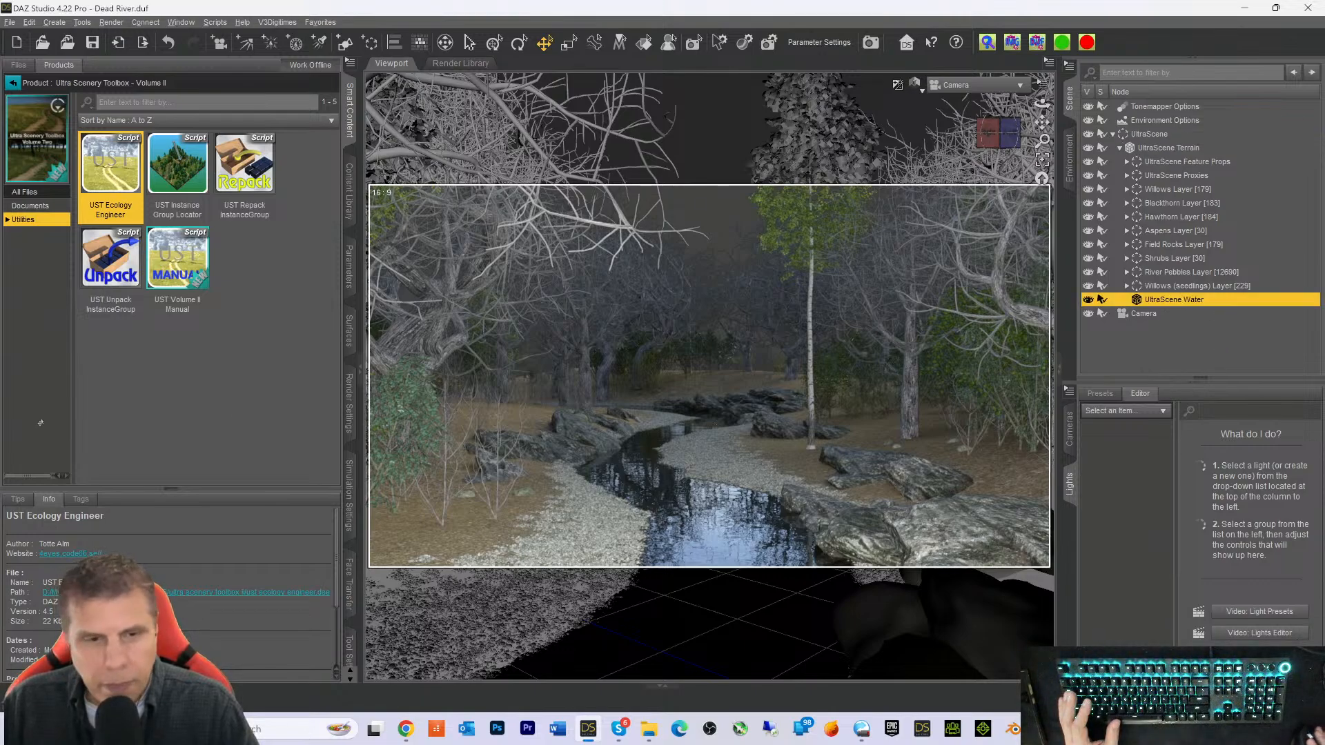
pyautogui.click(168, 371)
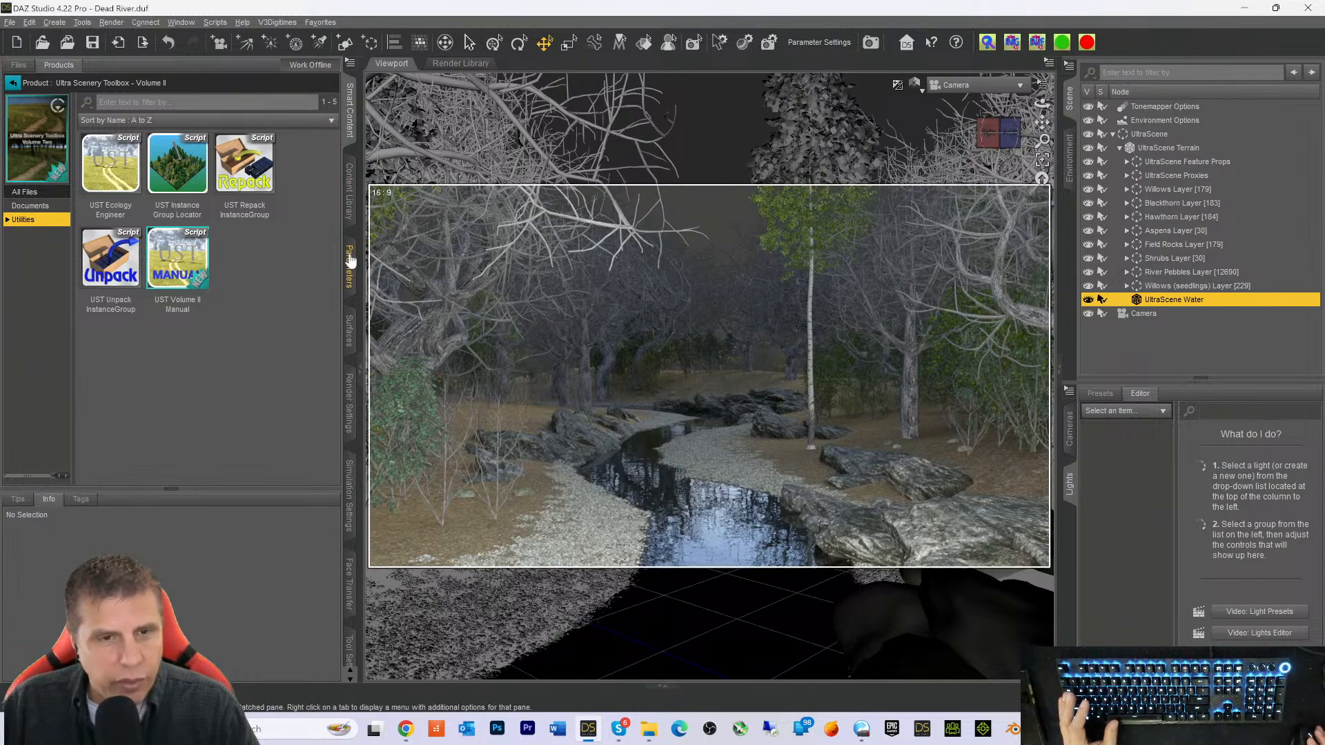
pyautogui.click(348, 400)
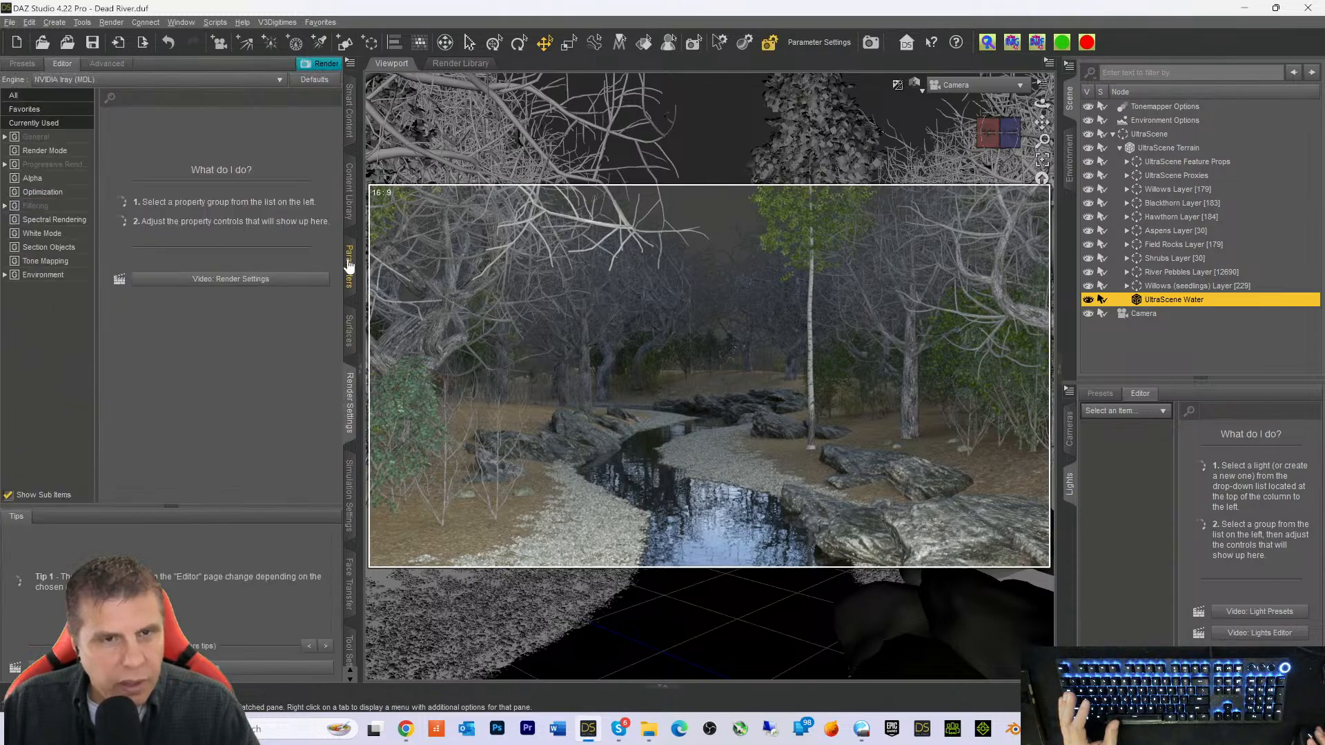
pyautogui.click(37, 138)
pyautogui.click(349, 112)
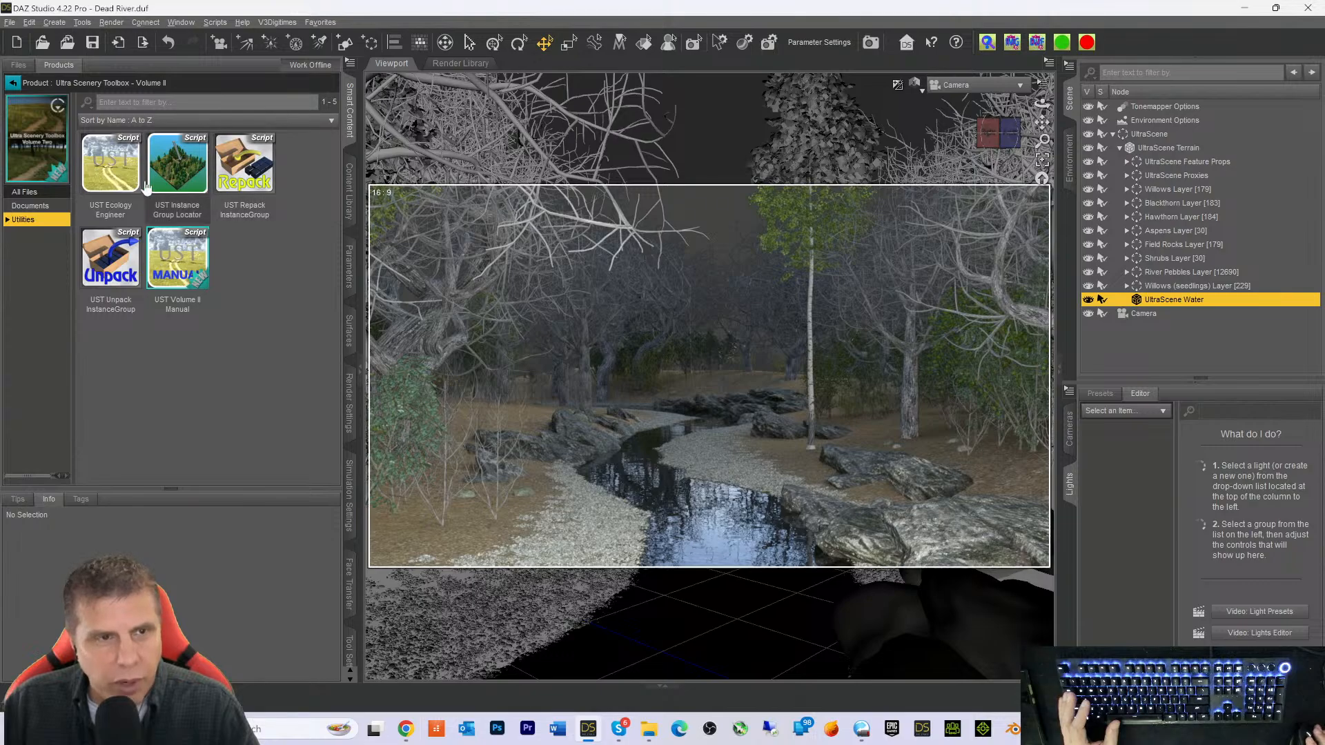
pyautogui.click(13, 83)
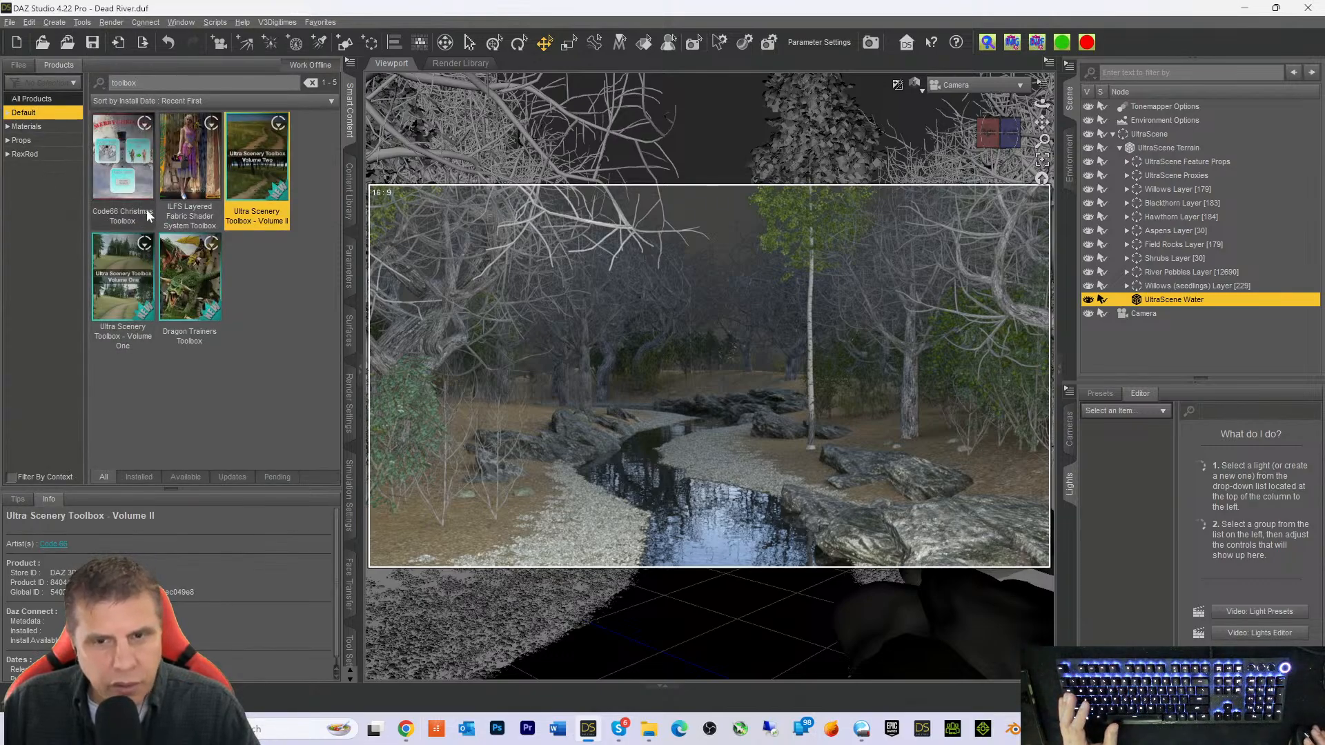
pyautogui.moveTo(146, 210)
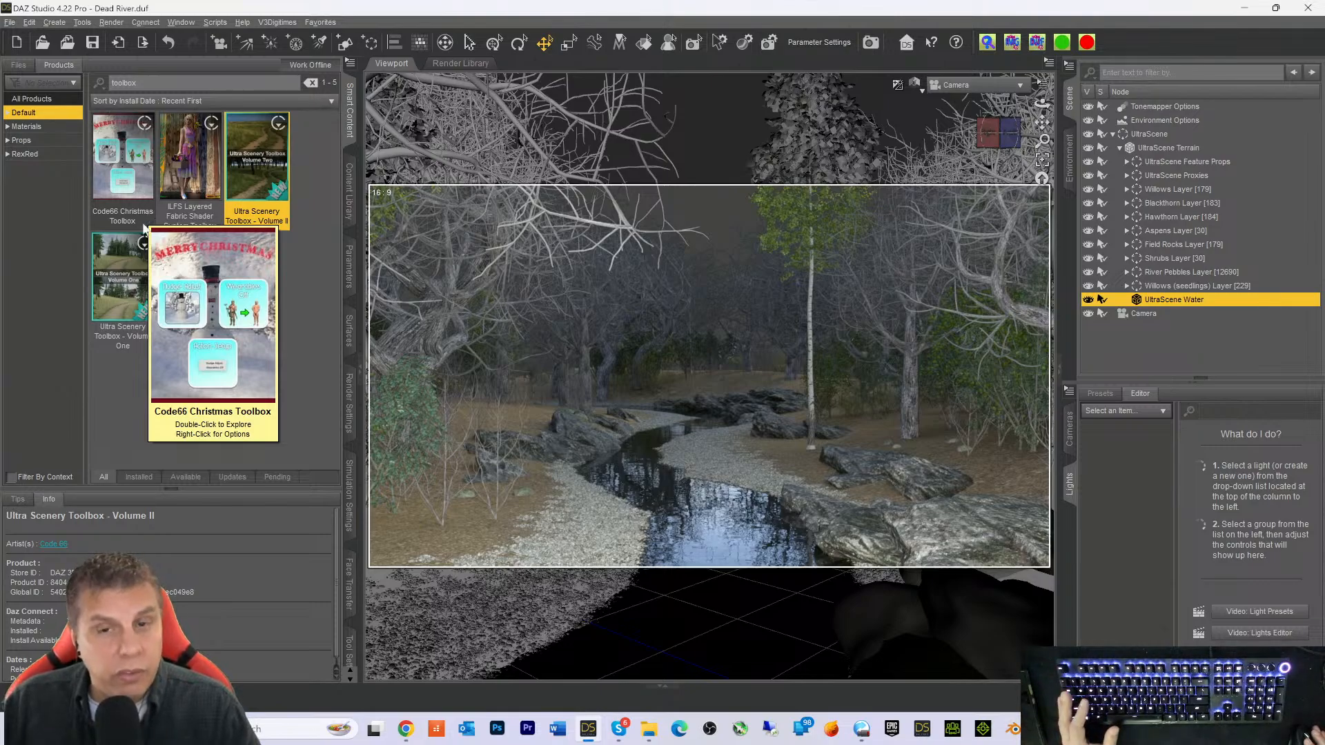
pyautogui.click(101, 389)
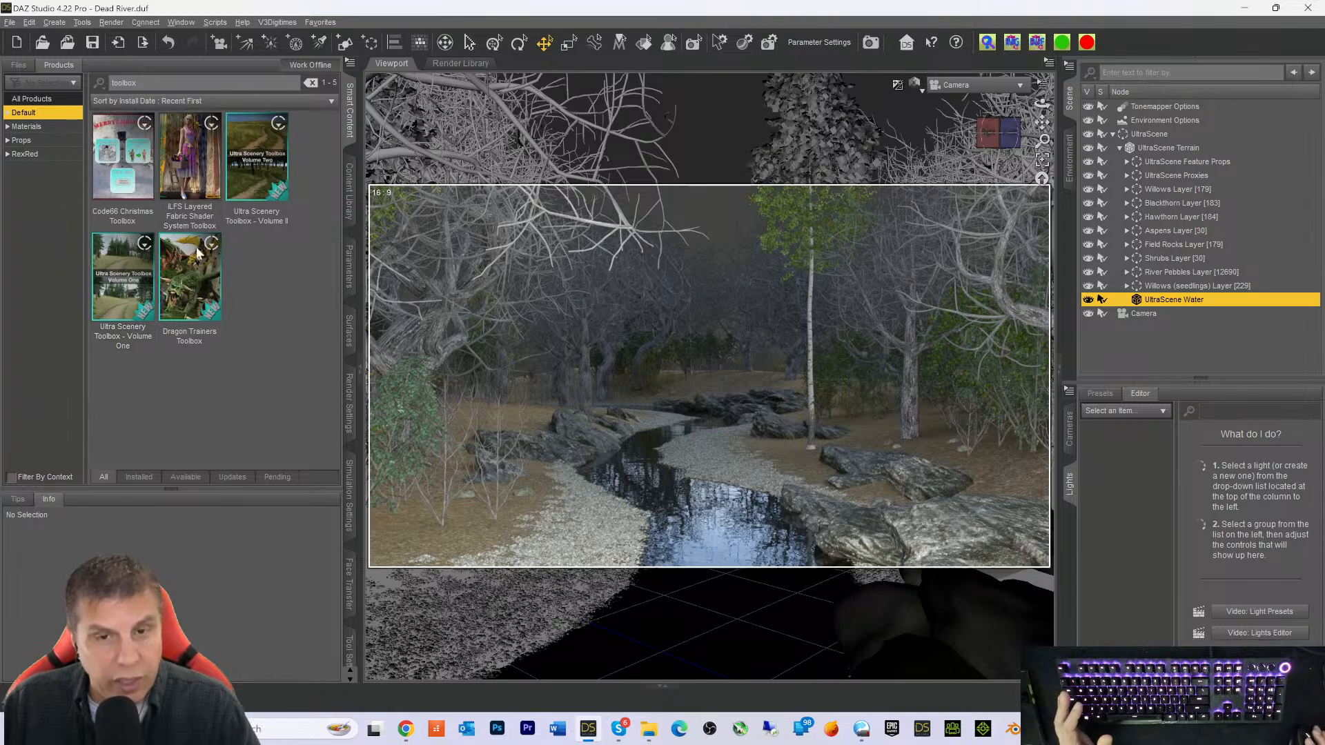
pyautogui.moveTo(185, 314)
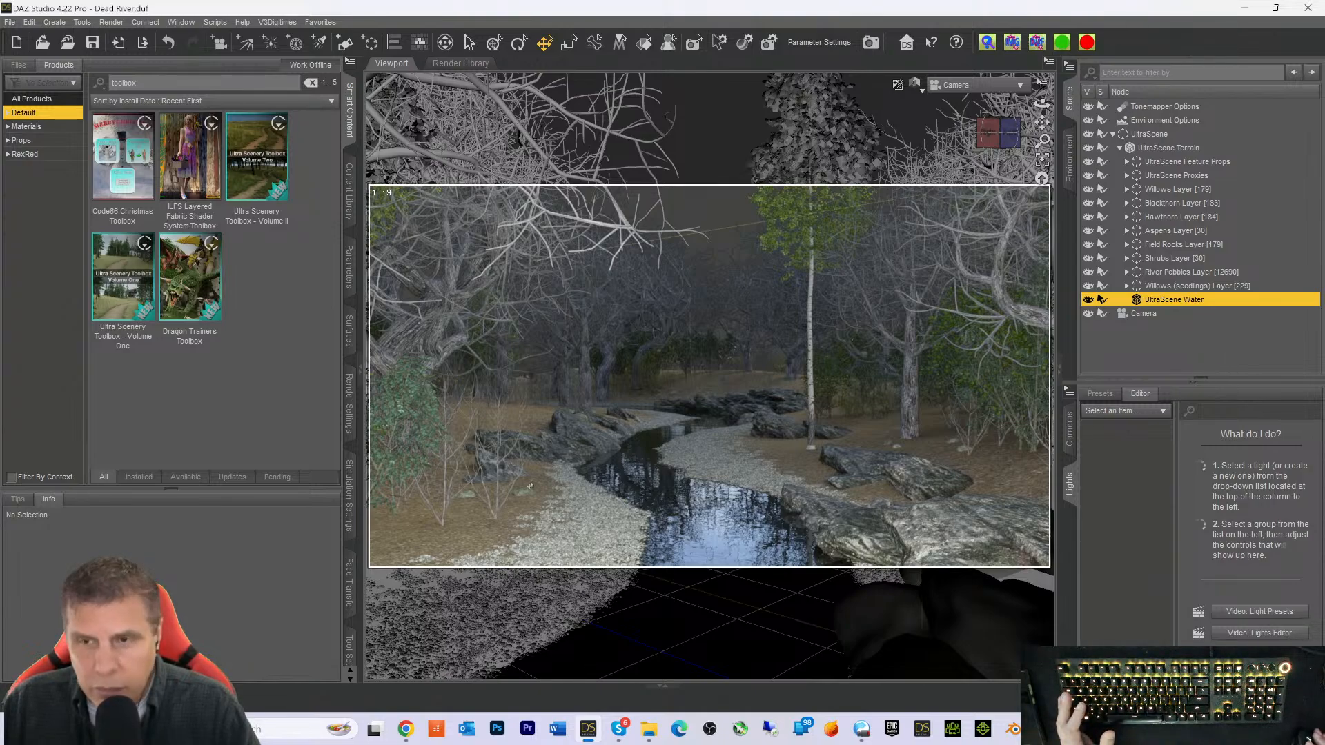
pyautogui.click(1158, 206)
pyautogui.click(1169, 191)
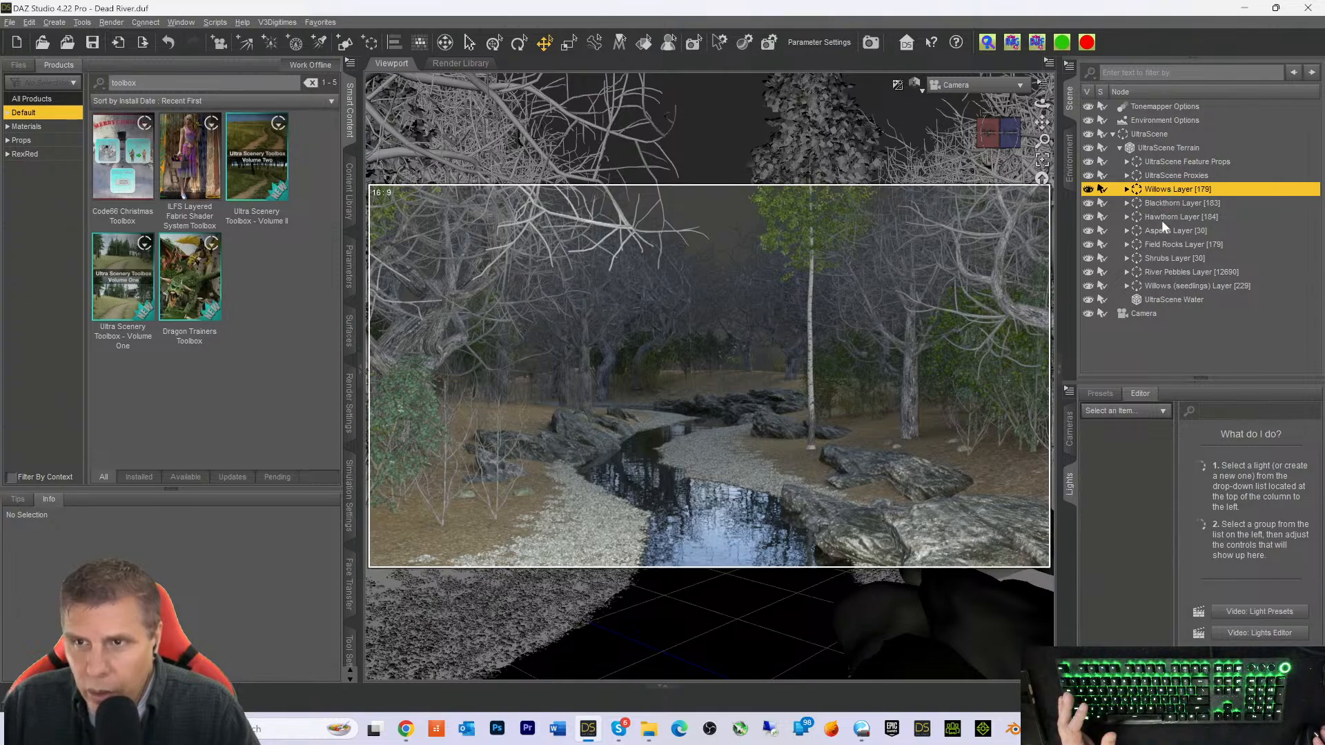
pyautogui.click(1162, 219)
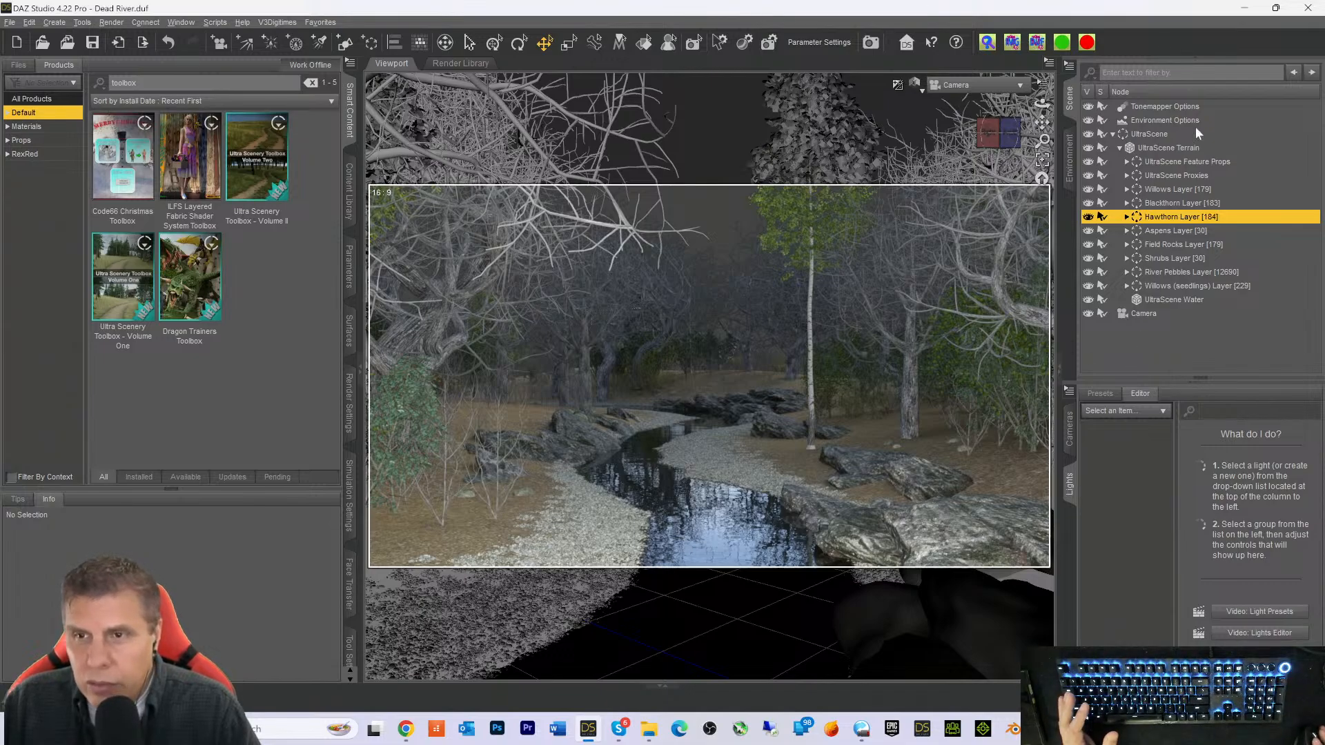
# Launch UST Ecology Engineer from Ultra Scenery Toolbox - Volume II for the UltraScene node, letting the script fix the Iray preview
pyautogui.click(1154, 134)
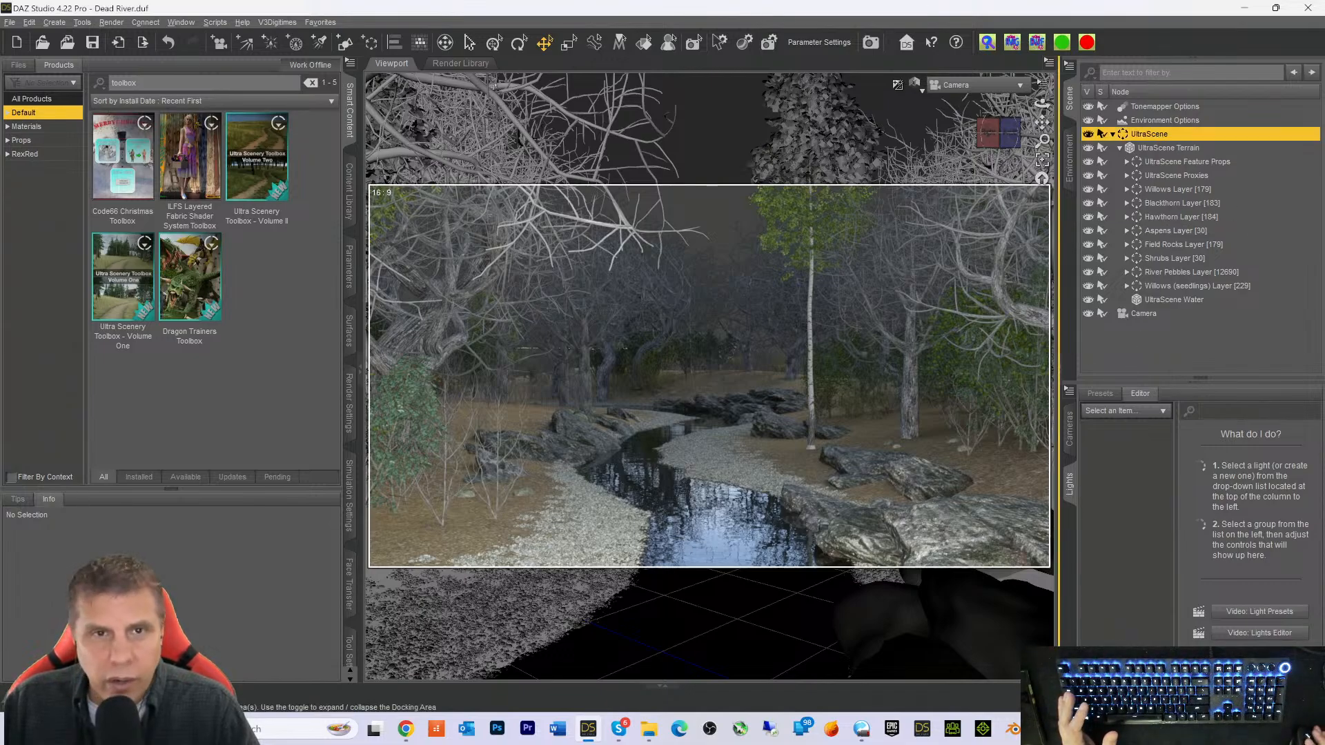
pyautogui.doubleClick(261, 182)
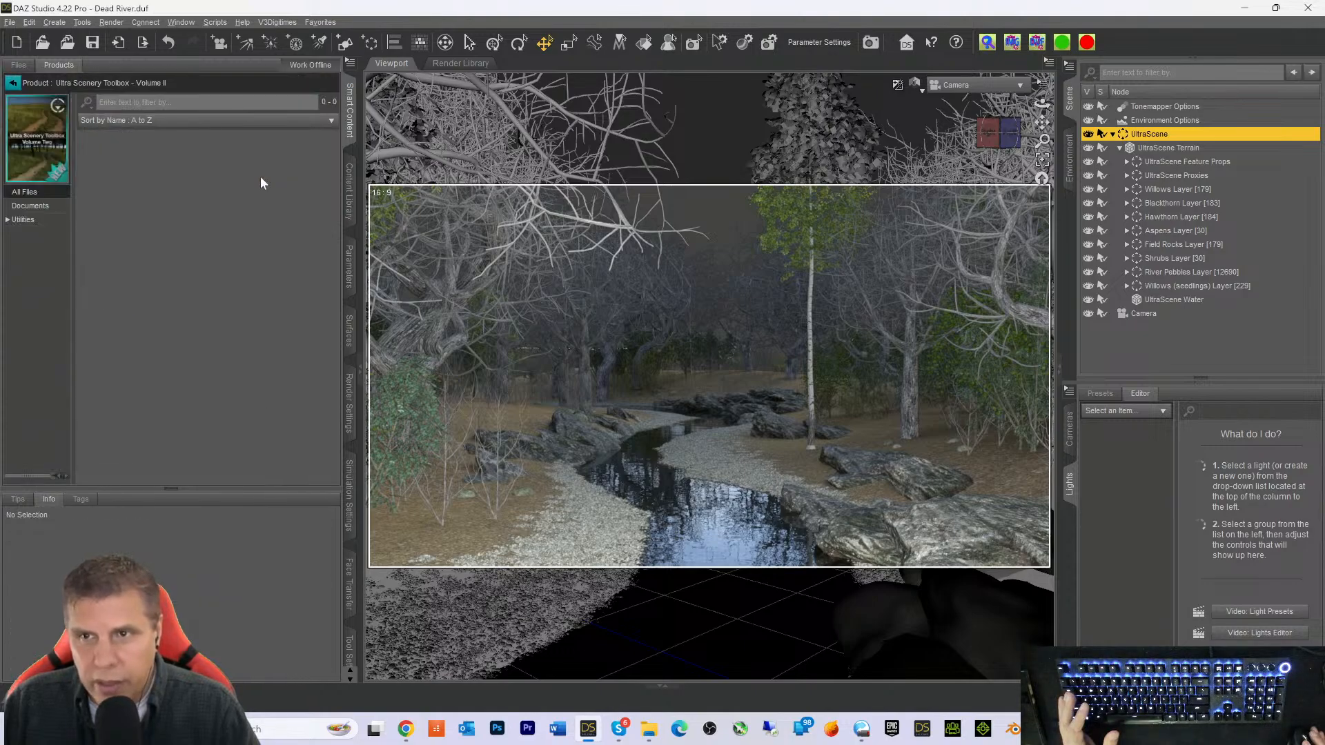
pyautogui.click(25, 219)
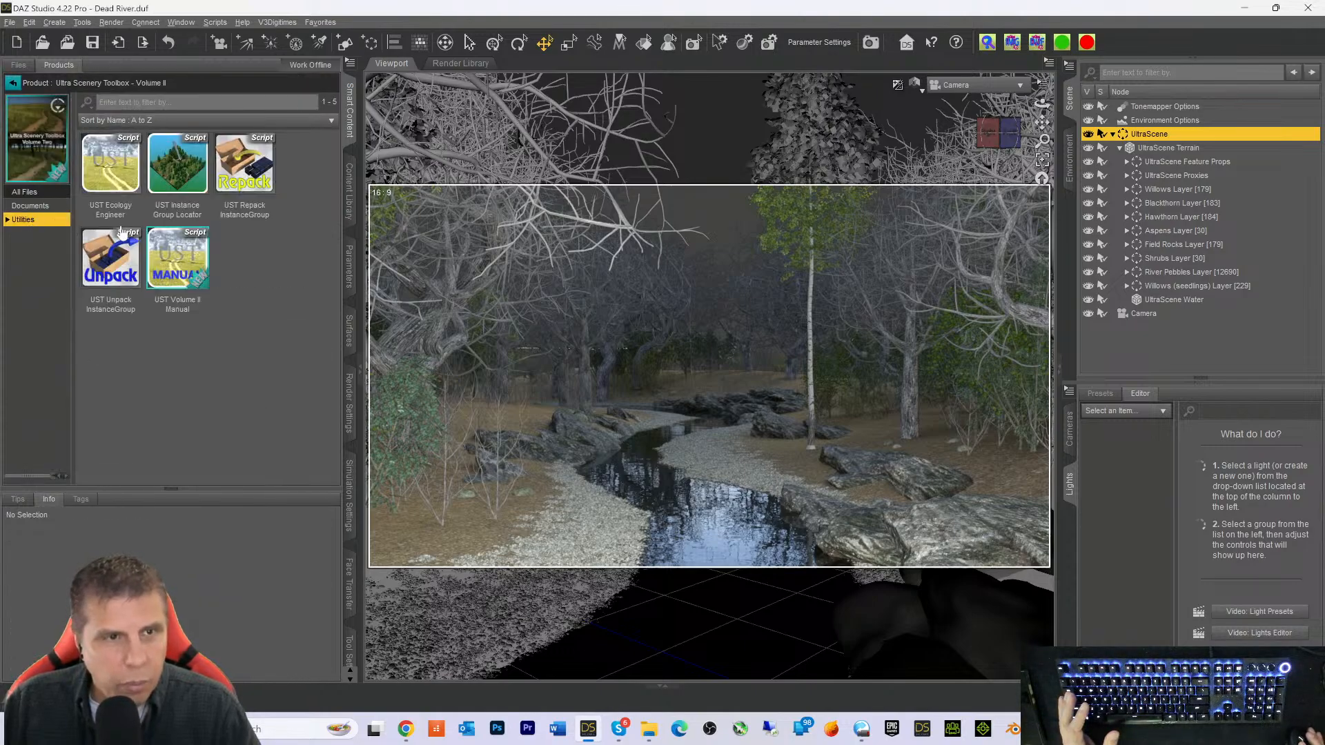
pyautogui.click(96, 162)
pyautogui.doubleClick(96, 162)
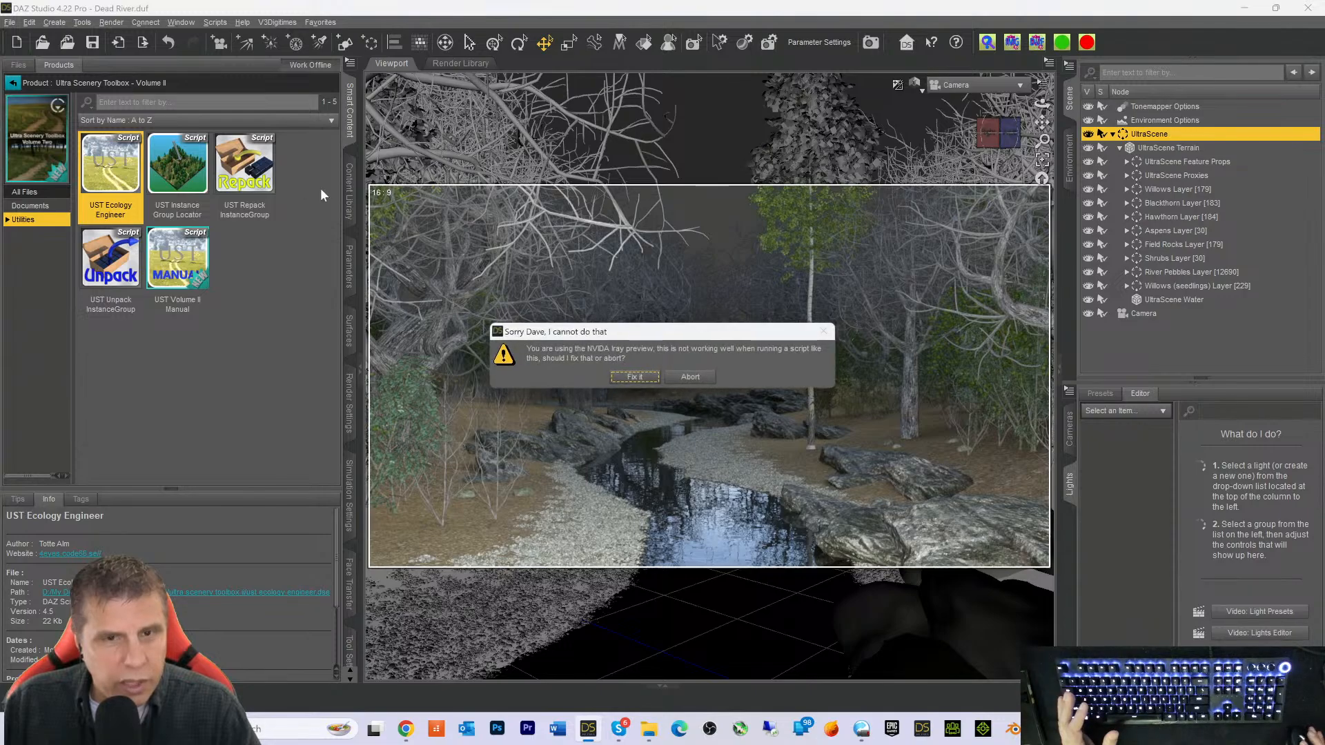
pyautogui.click(634, 377)
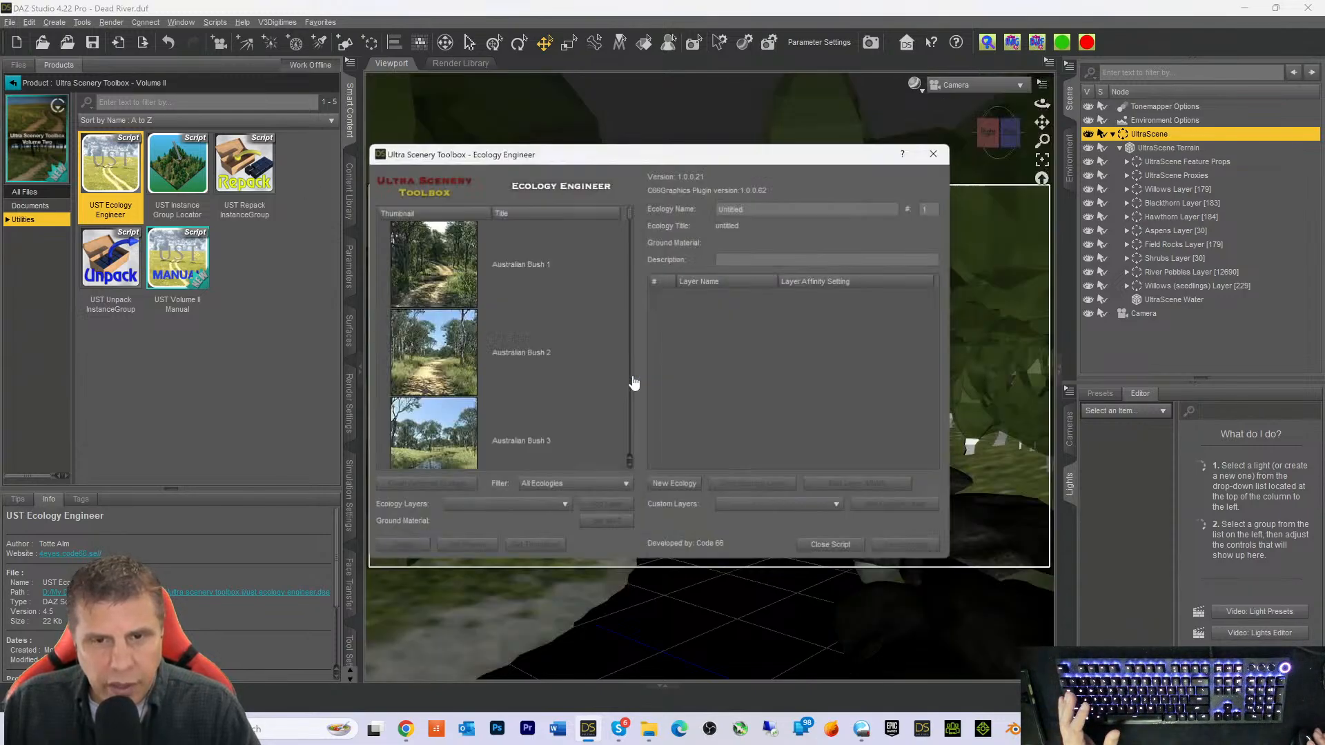
# Find the custom ecology Dead River 01 among all ecologies and open it for editing
pyautogui.scroll(-5, 507, 341)
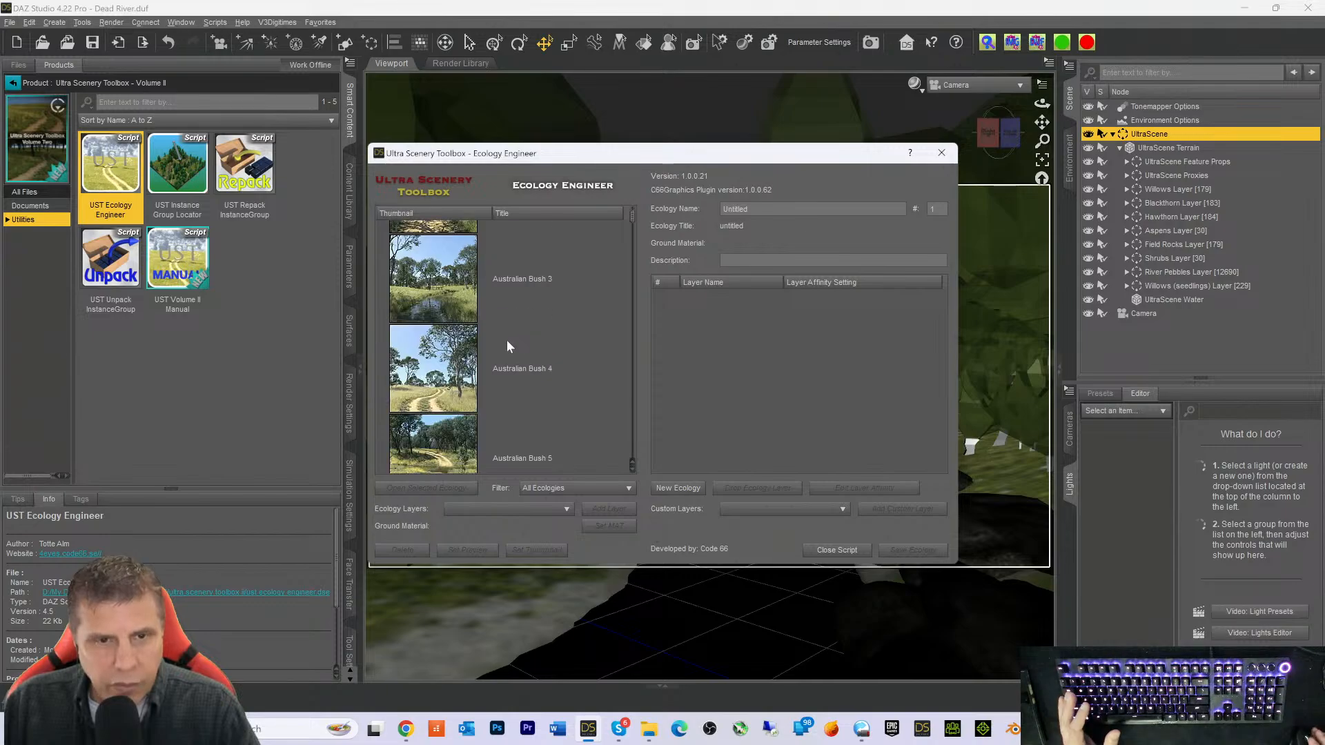
pyautogui.scroll(-5, 485, 350)
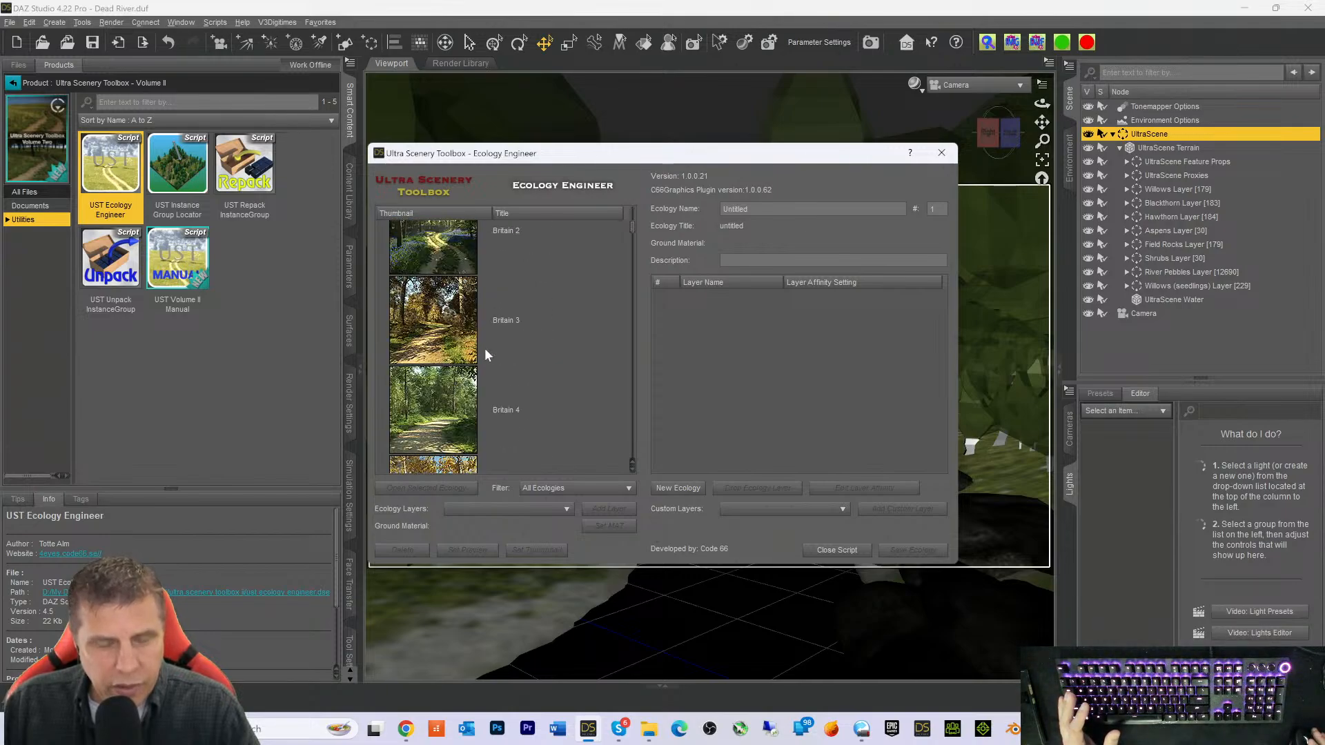
pyautogui.scroll(-5, 457, 347)
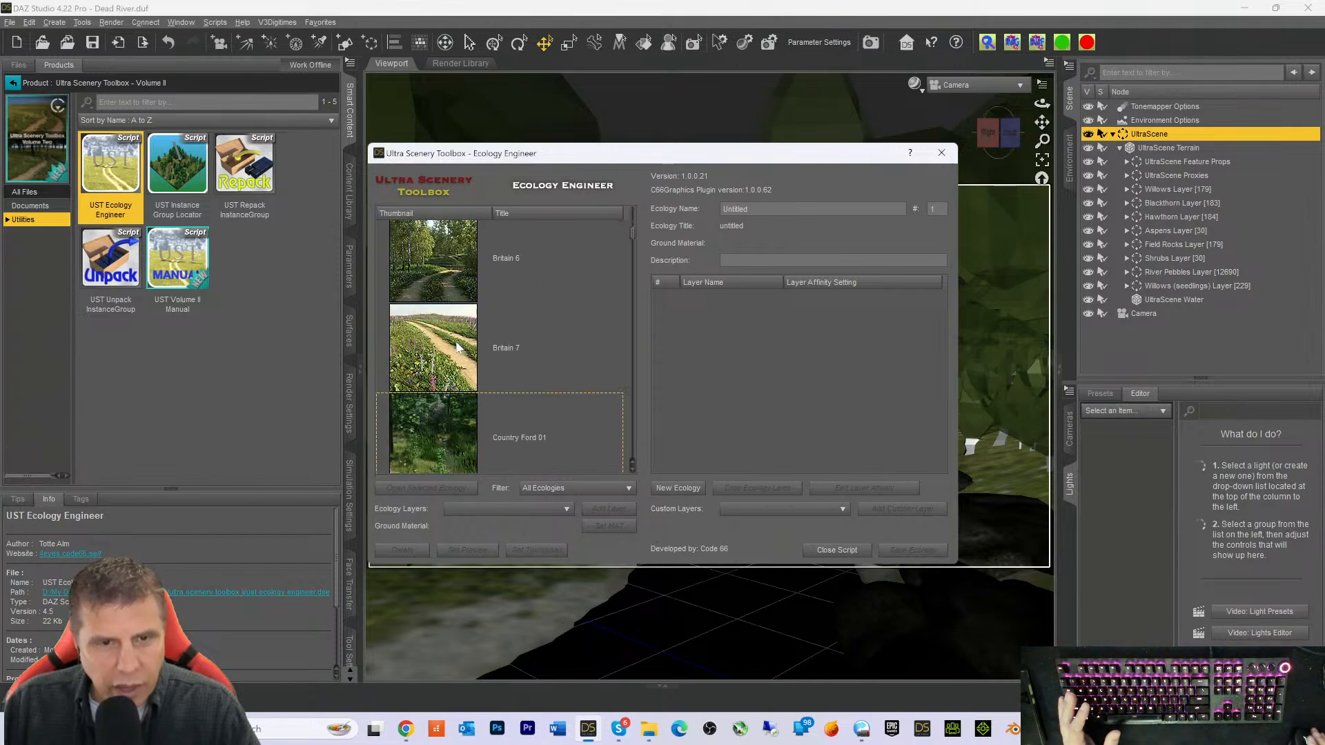
pyautogui.scroll(8, 455, 341)
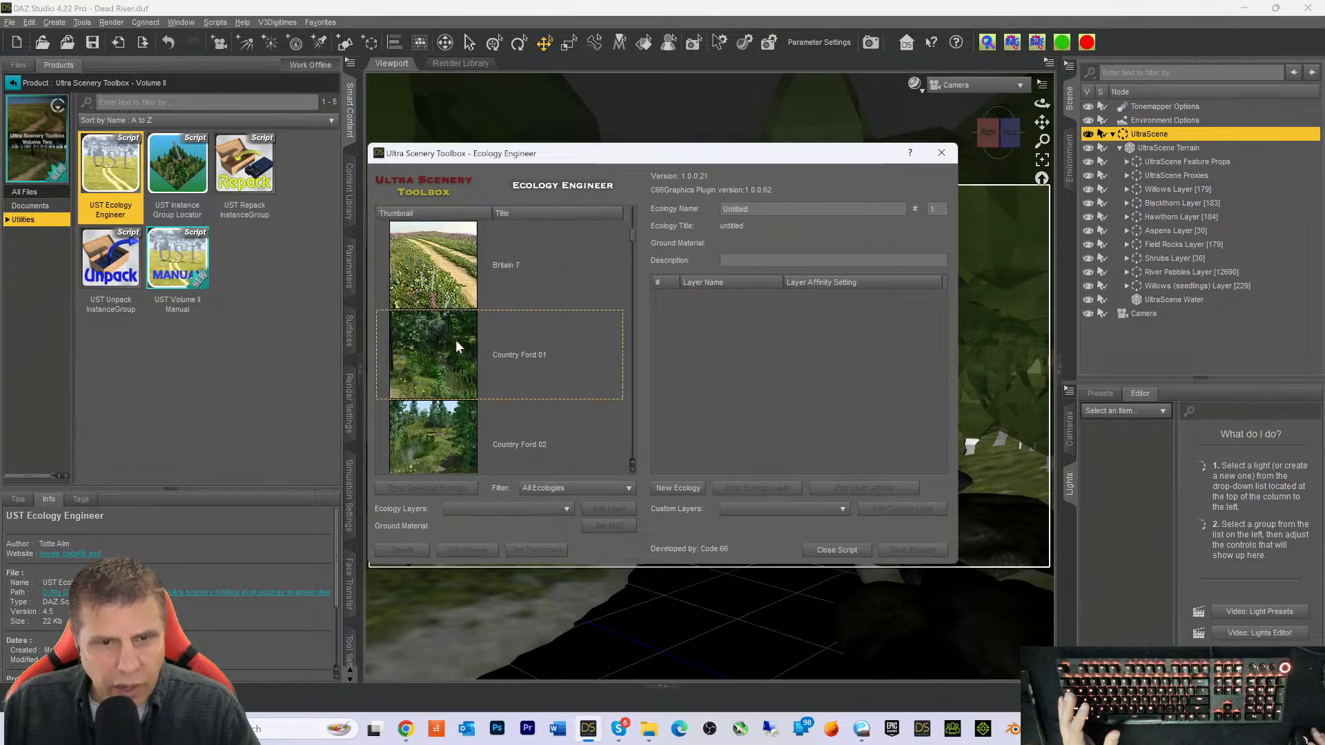
pyautogui.scroll(-8, 455, 345)
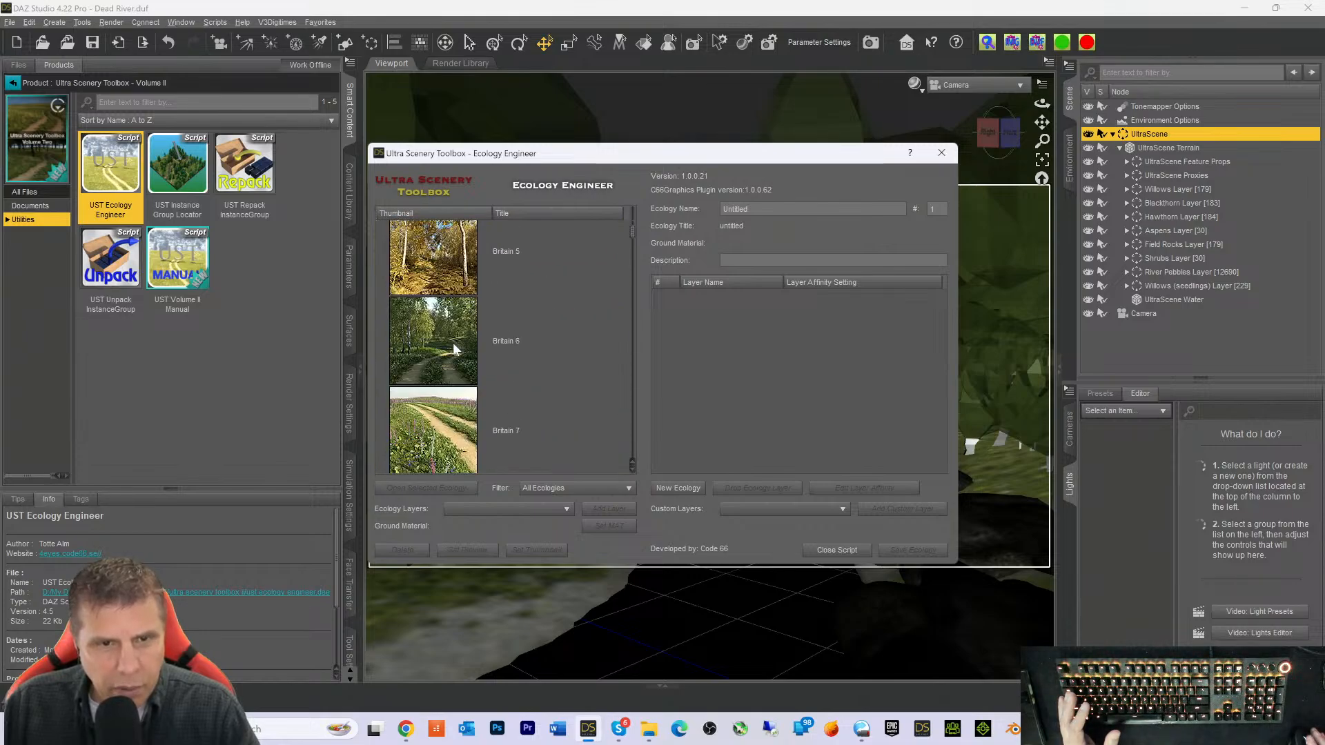
pyautogui.scroll(-5, 454, 345)
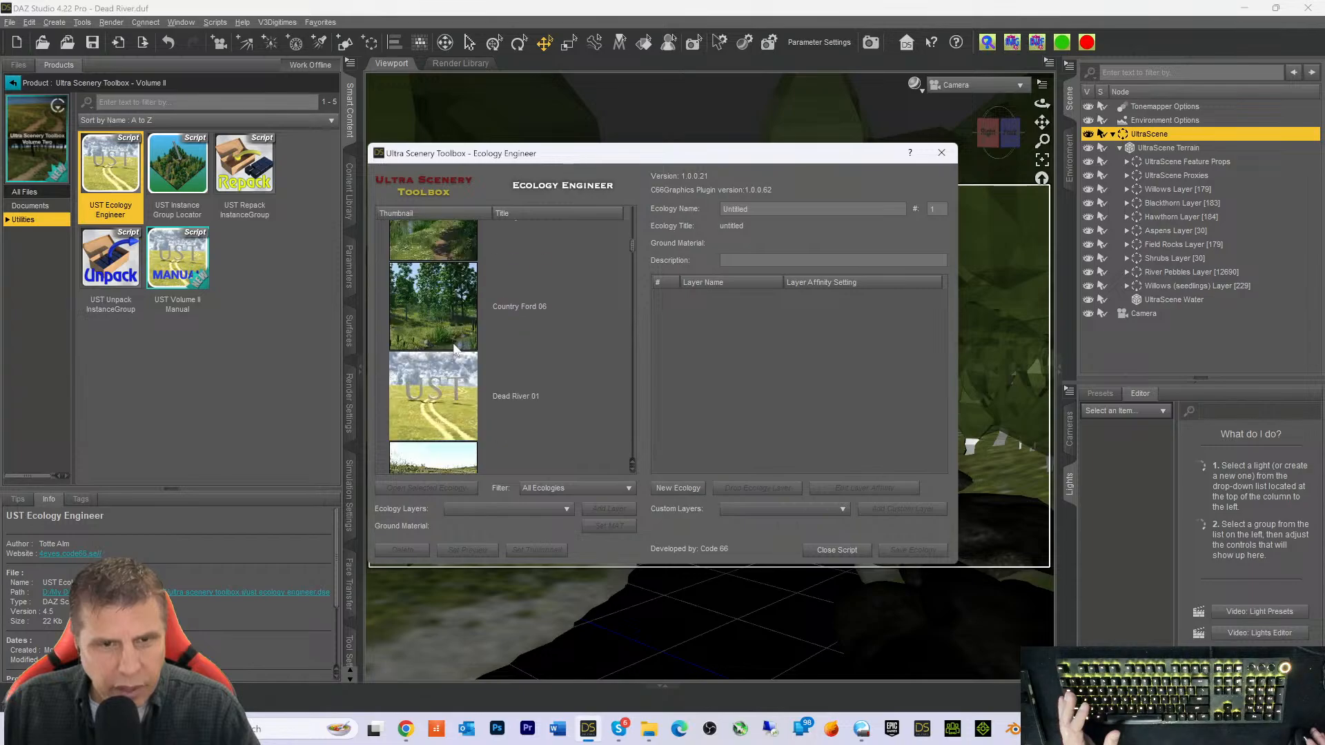
pyautogui.click(457, 349)
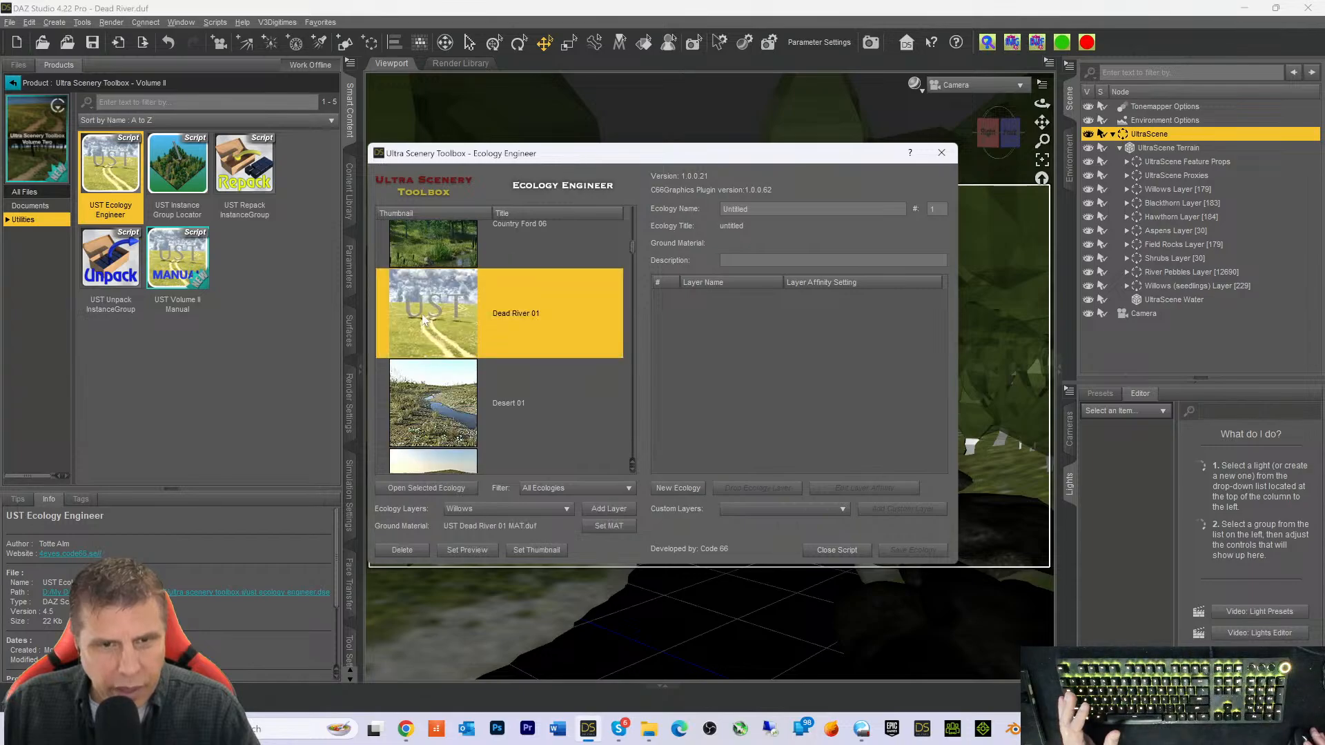
pyautogui.click(441, 488)
# Add the Scrub Litter (forest) layer from the Australian Bush 3 ecology to Dead River 01
pyautogui.scroll(10, 513, 273)
pyautogui.scroll(2, 509, 283)
pyautogui.scroll(2, 505, 287)
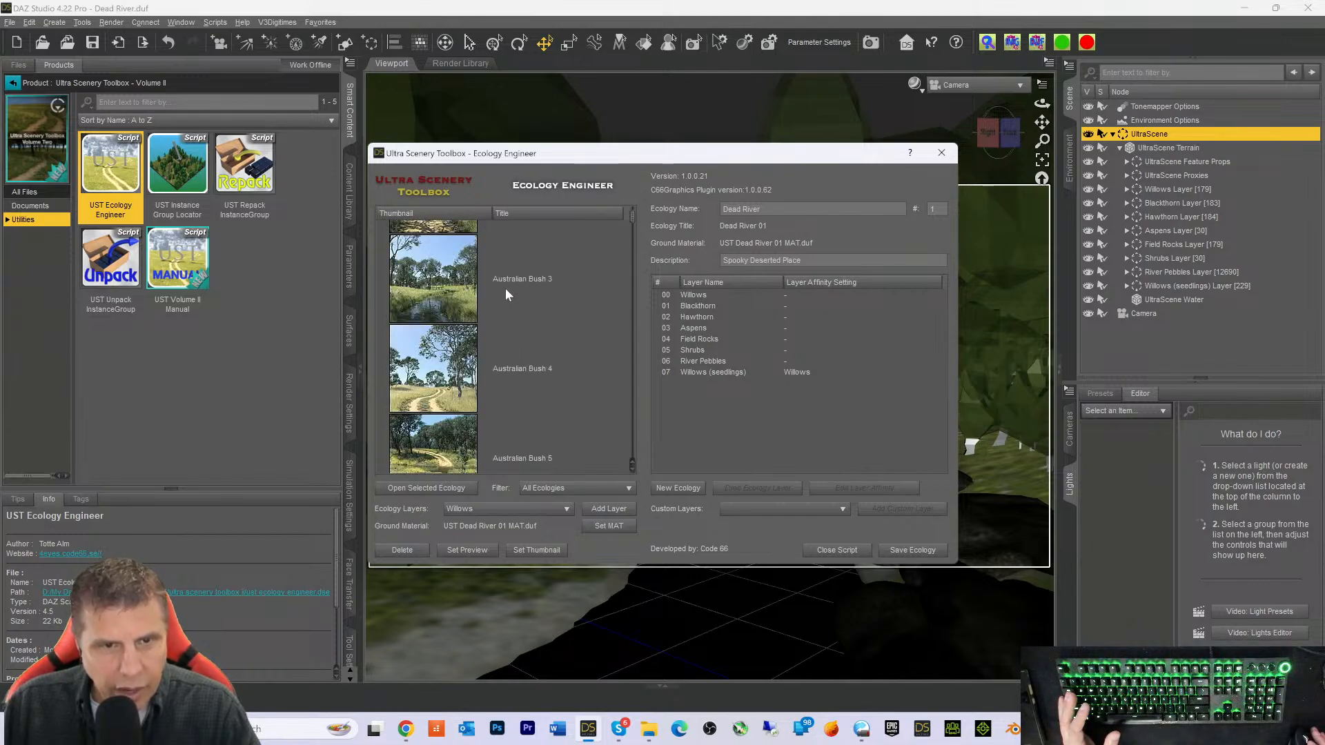
pyautogui.click(427, 283)
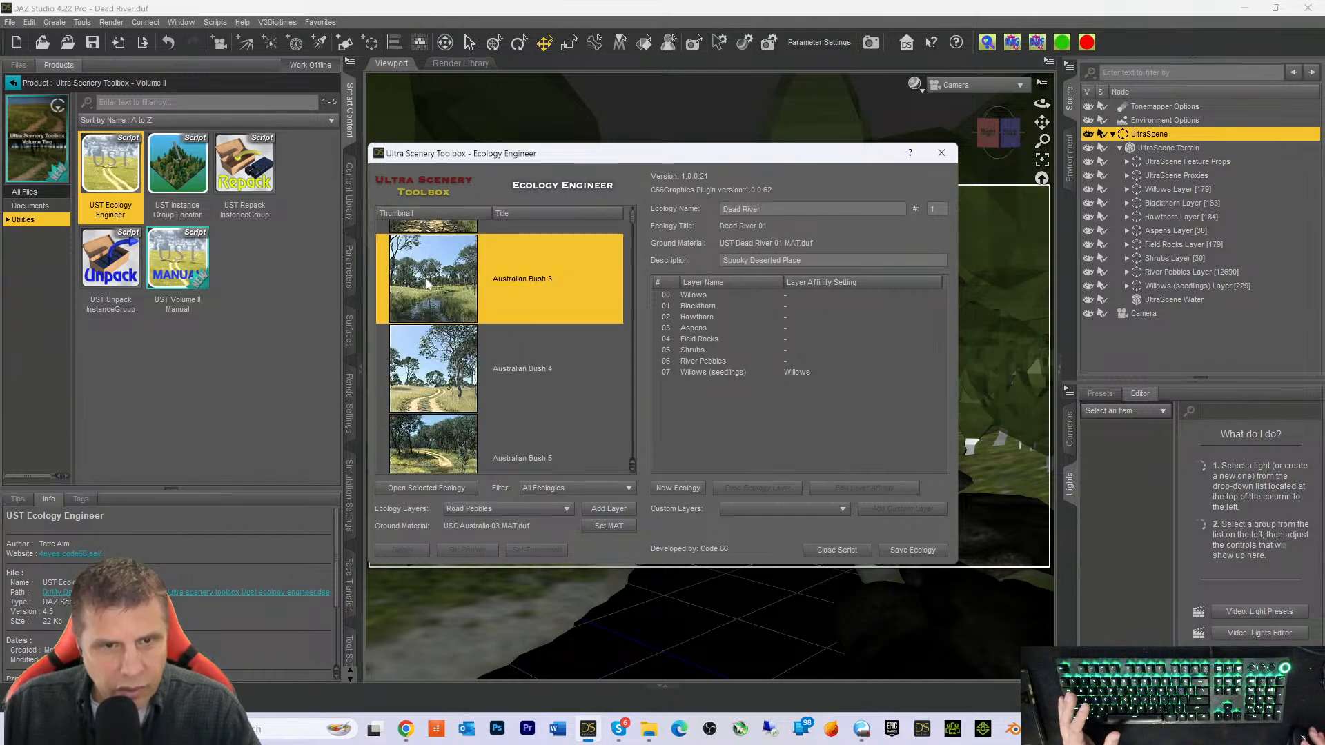
pyautogui.click(501, 511)
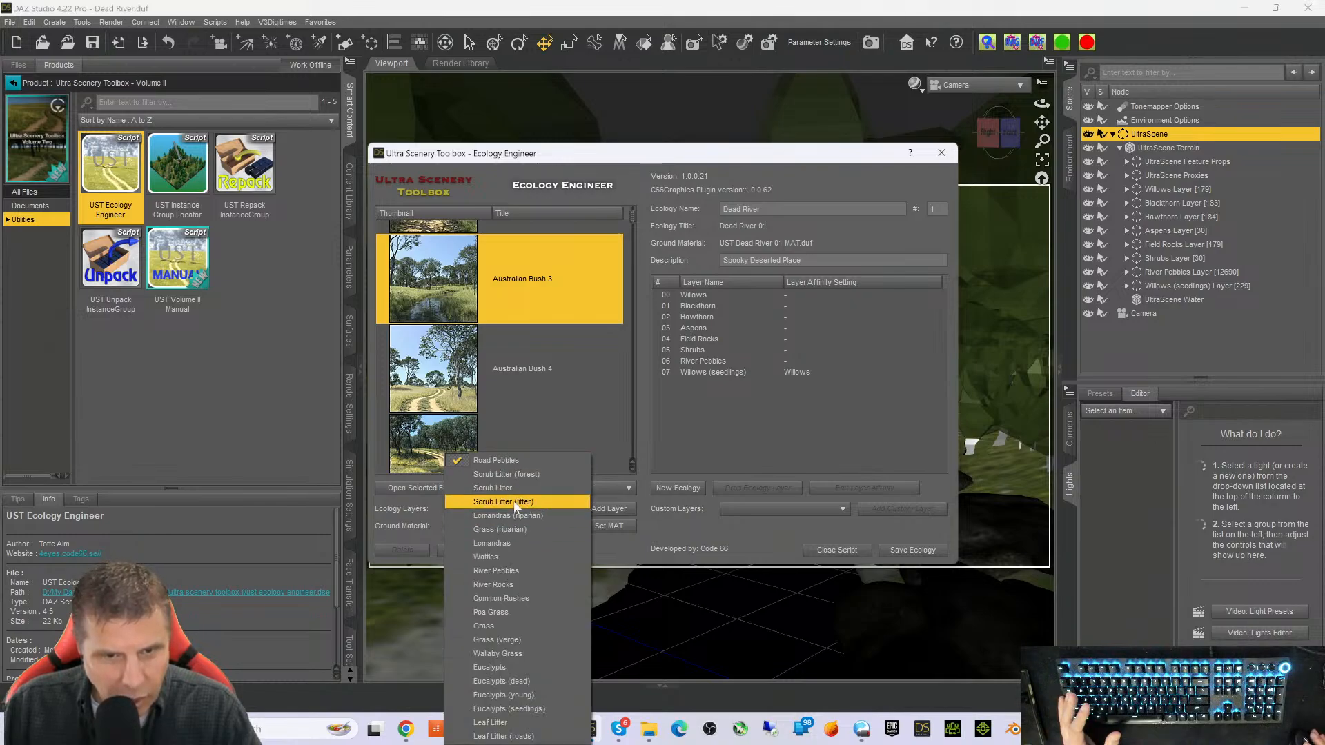
pyautogui.click(503, 476)
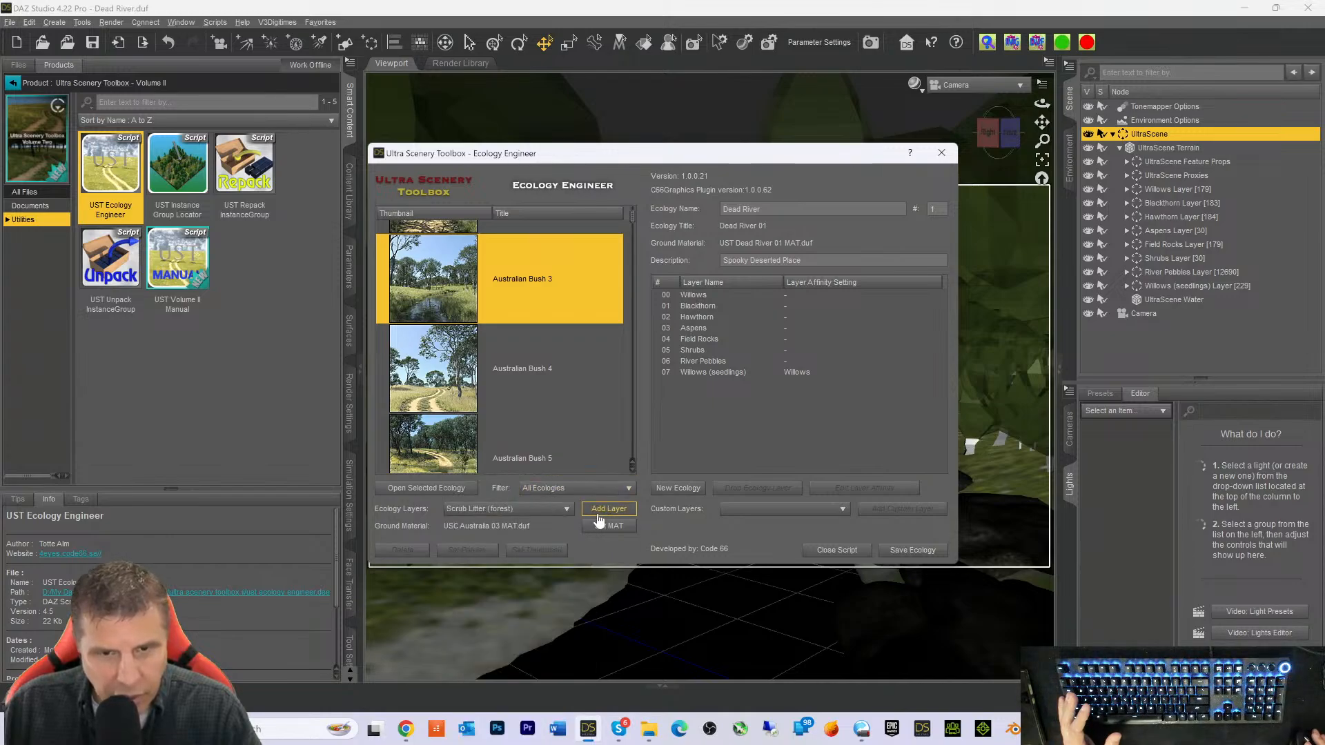
pyautogui.click(599, 511)
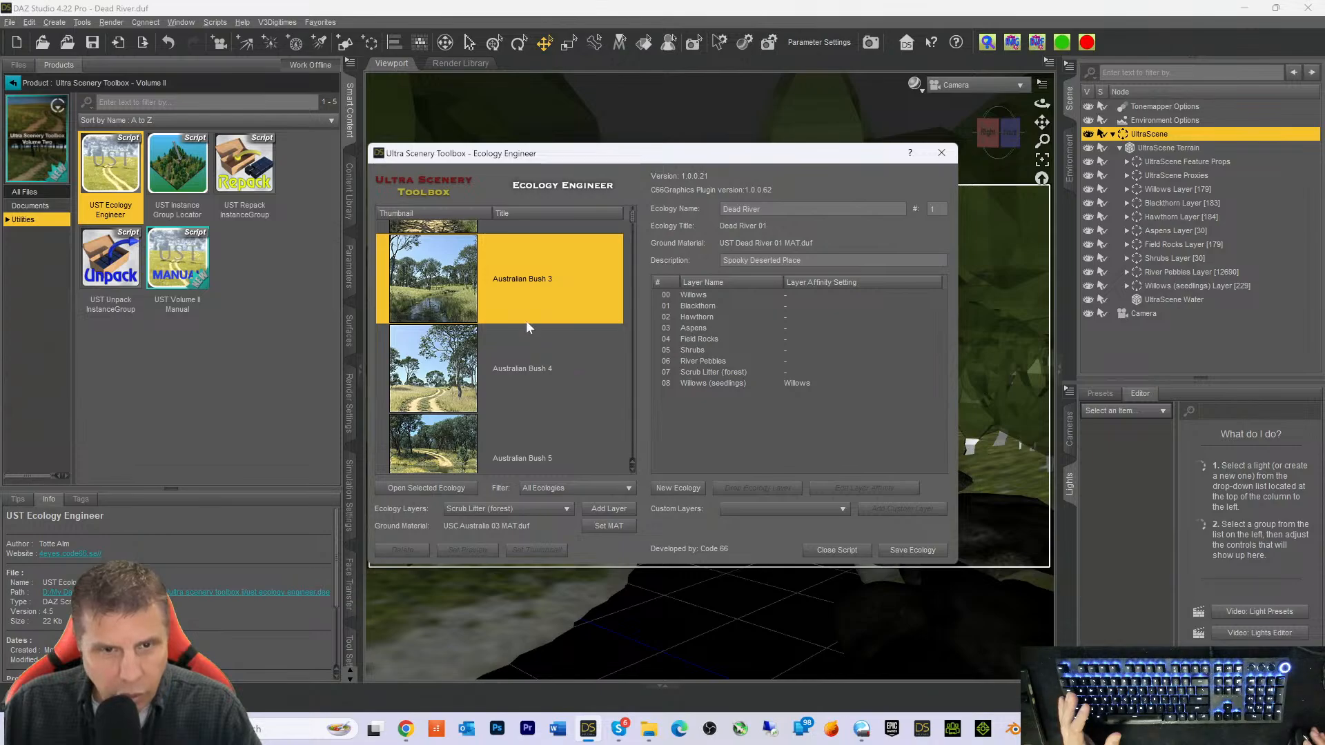
# Add Australian Bush 3's Scrub Litter (litter) and Grass (riparian) layers to the Dead River 01 ecology
pyautogui.click(497, 508)
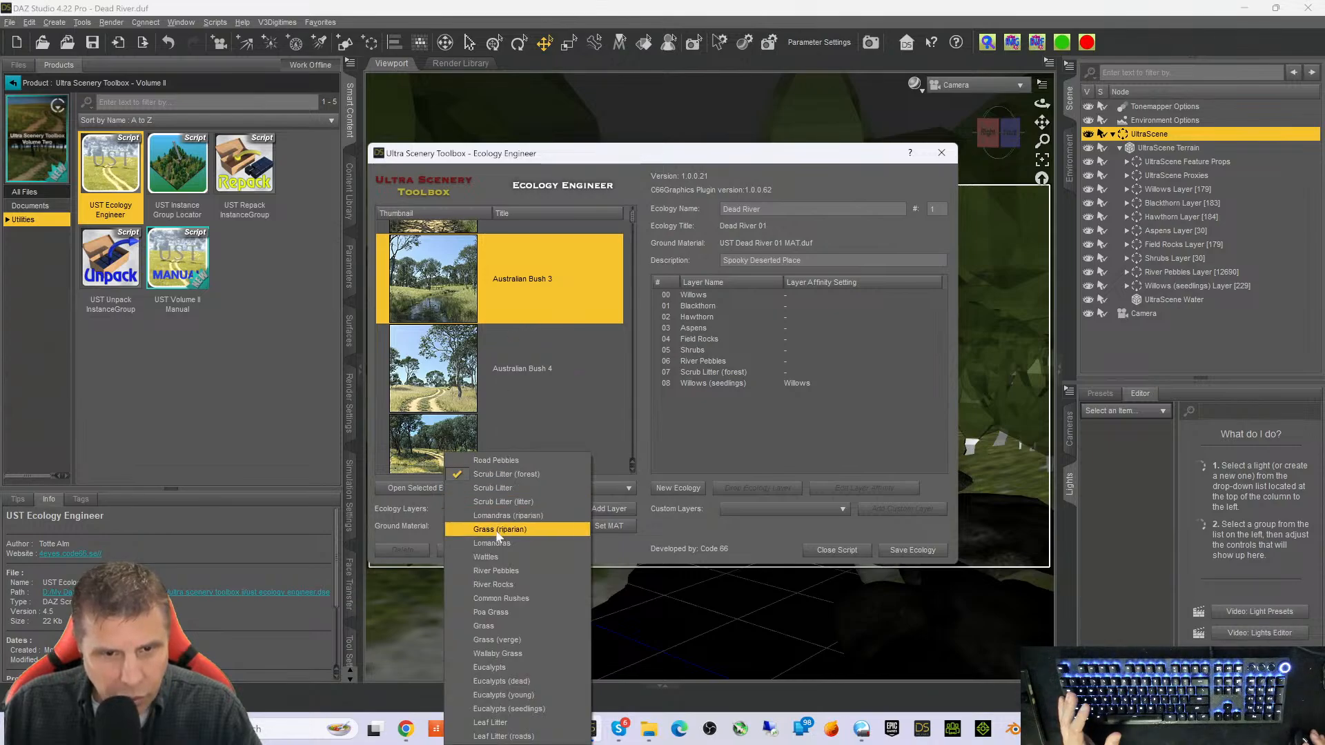
pyautogui.click(503, 502)
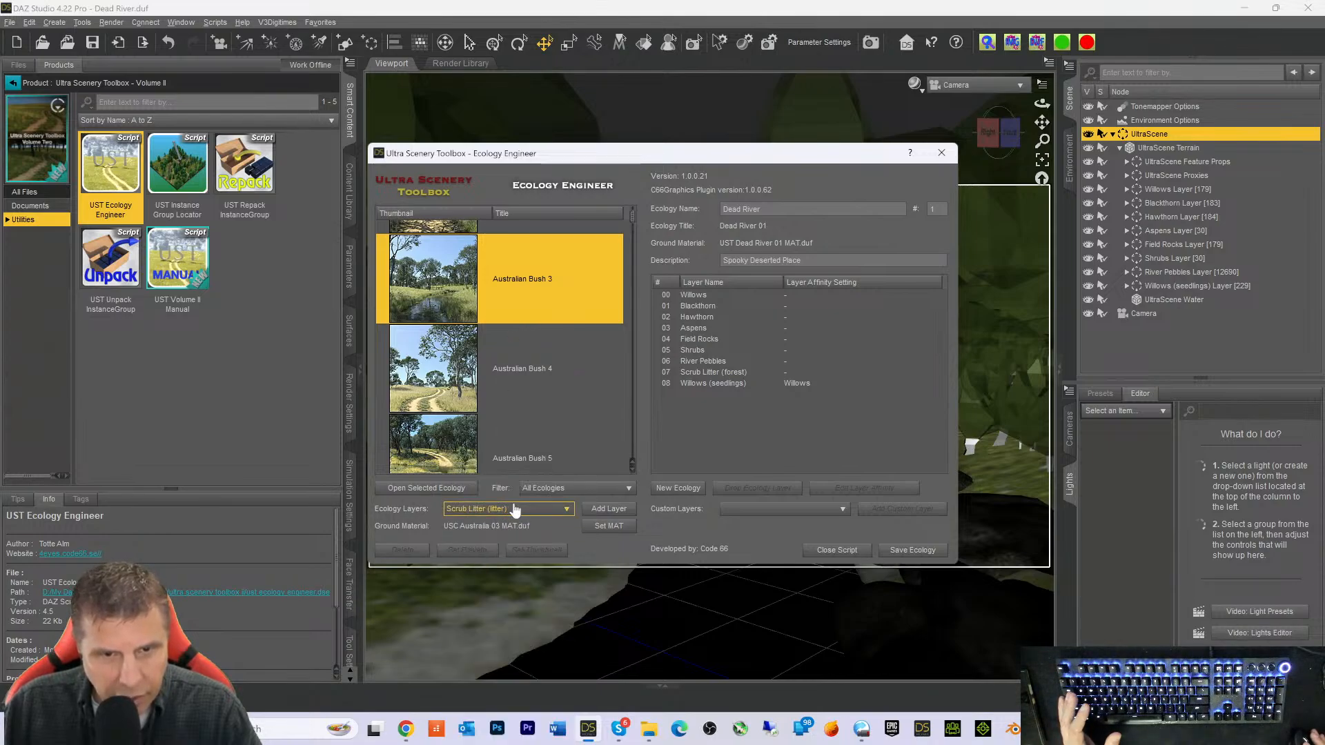
pyautogui.click(610, 510)
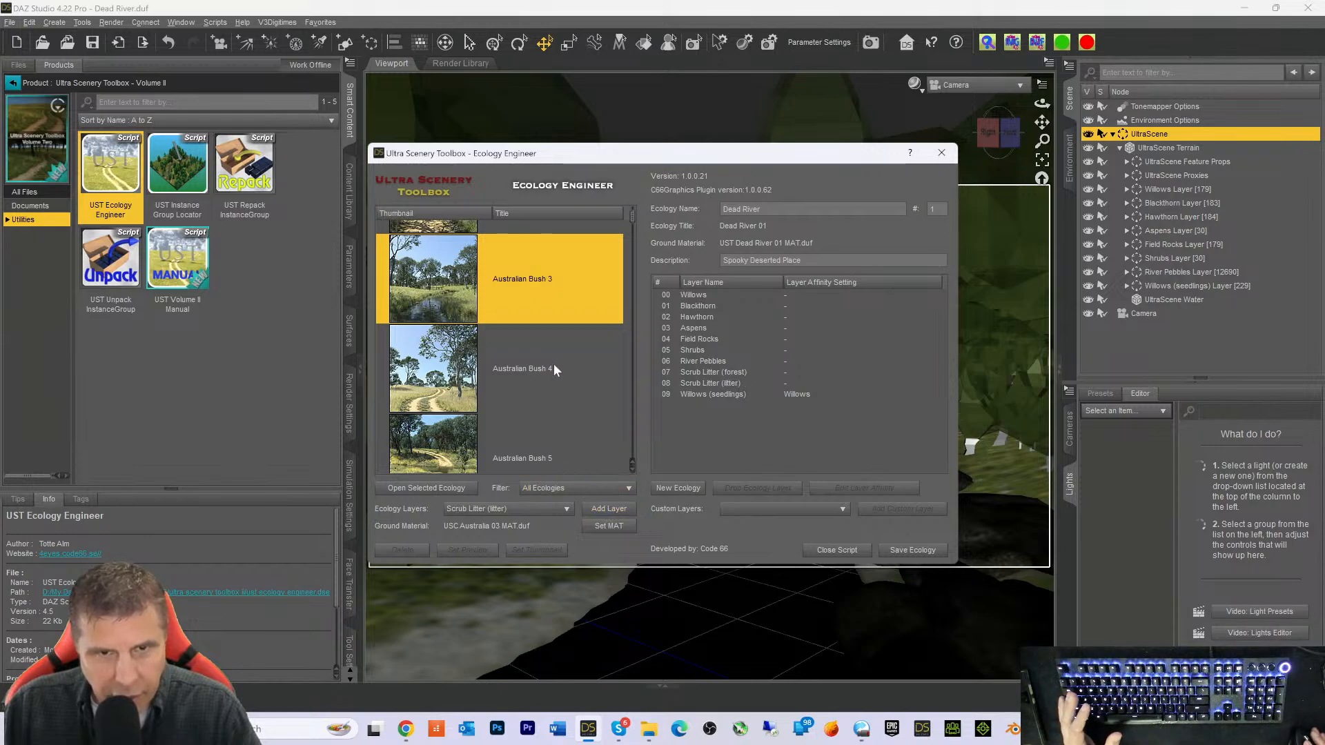
pyautogui.click(507, 508)
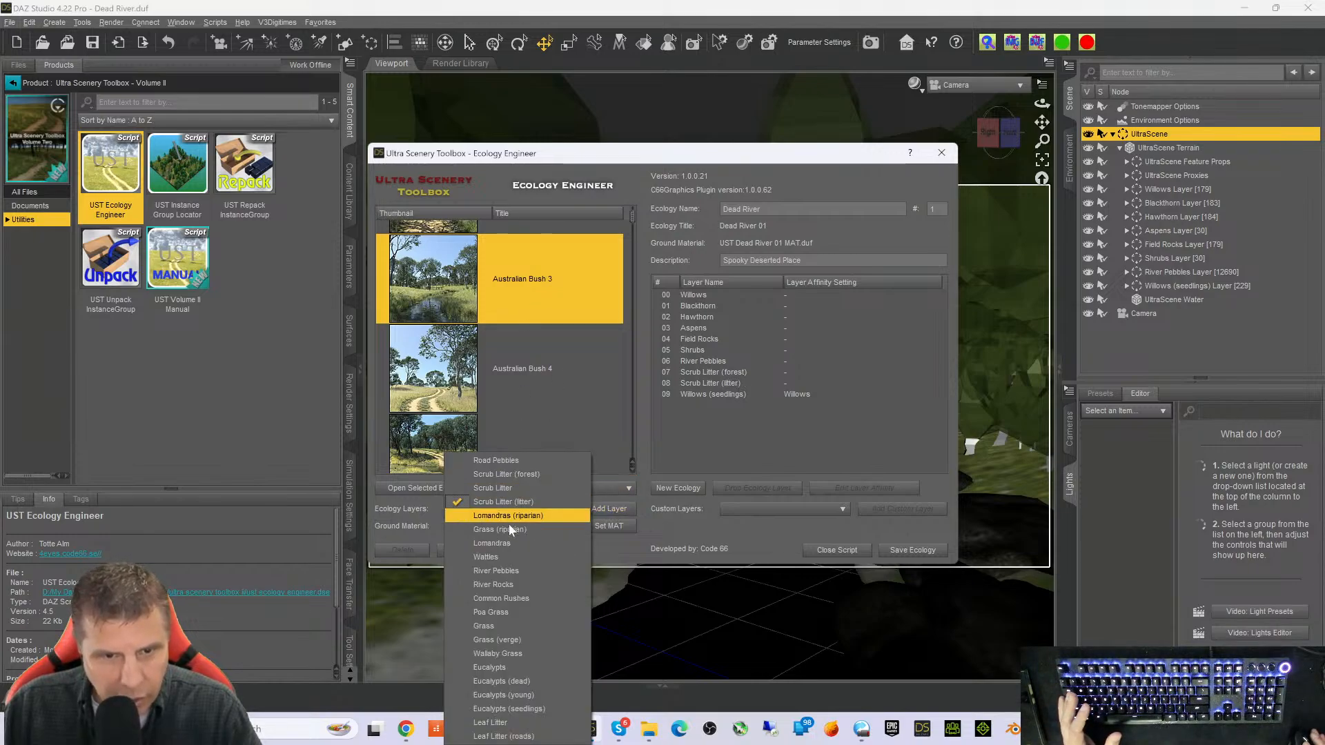
pyautogui.click(511, 530)
pyautogui.click(595, 511)
# Save the Dead River 01 ecology over its existing version and close Ecology Engineer
pyautogui.click(912, 550)
pyautogui.click(604, 383)
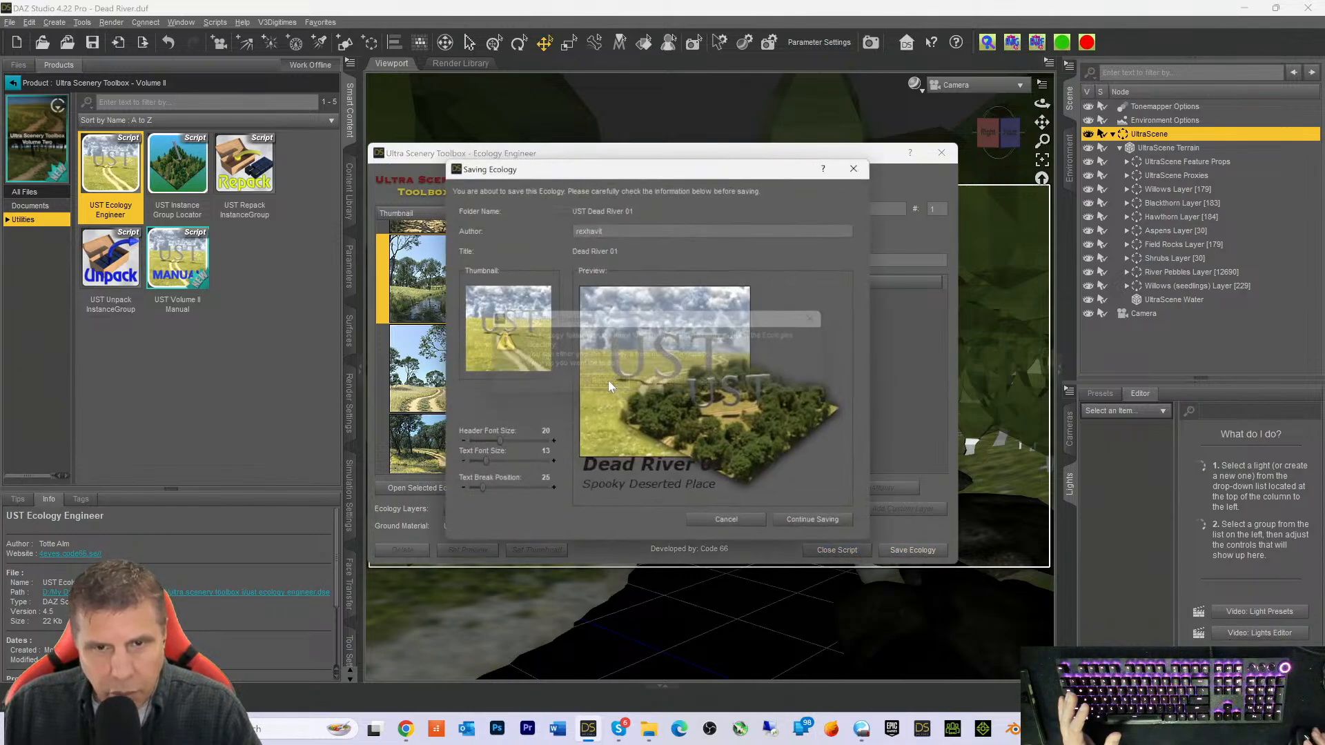
pyautogui.click(808, 530)
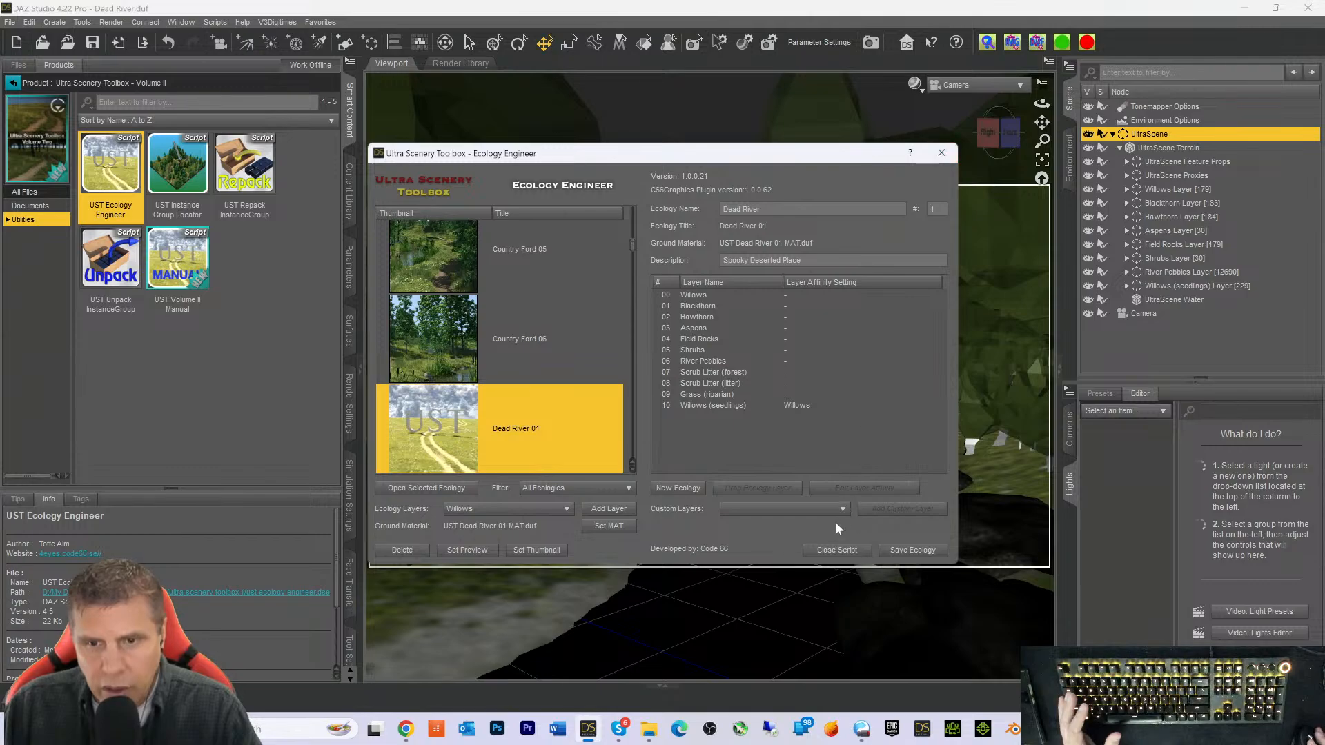
pyautogui.click(837, 550)
pyautogui.click(633, 376)
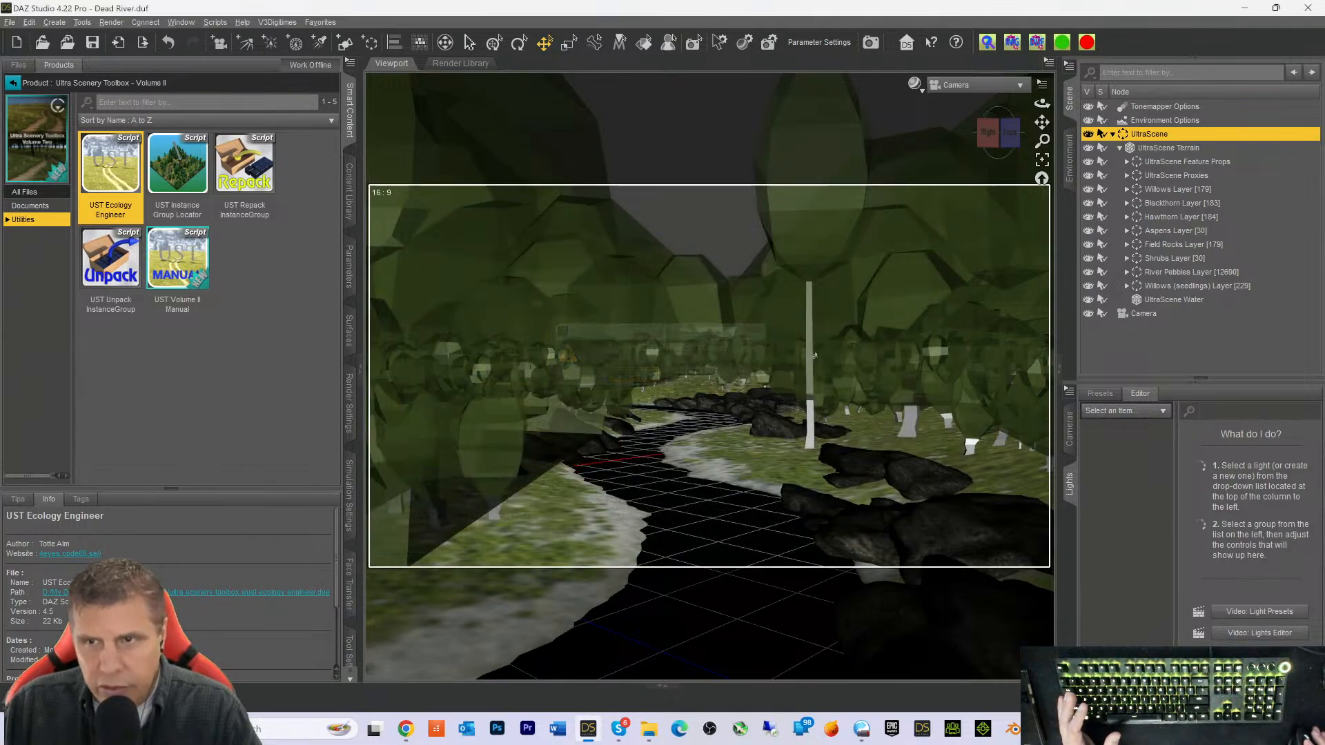
# Rebuild the UltraScene with UltraSceneCreator, keeping the Camera instance restriction, and close the creator once the build completes
pyautogui.click(320, 22)
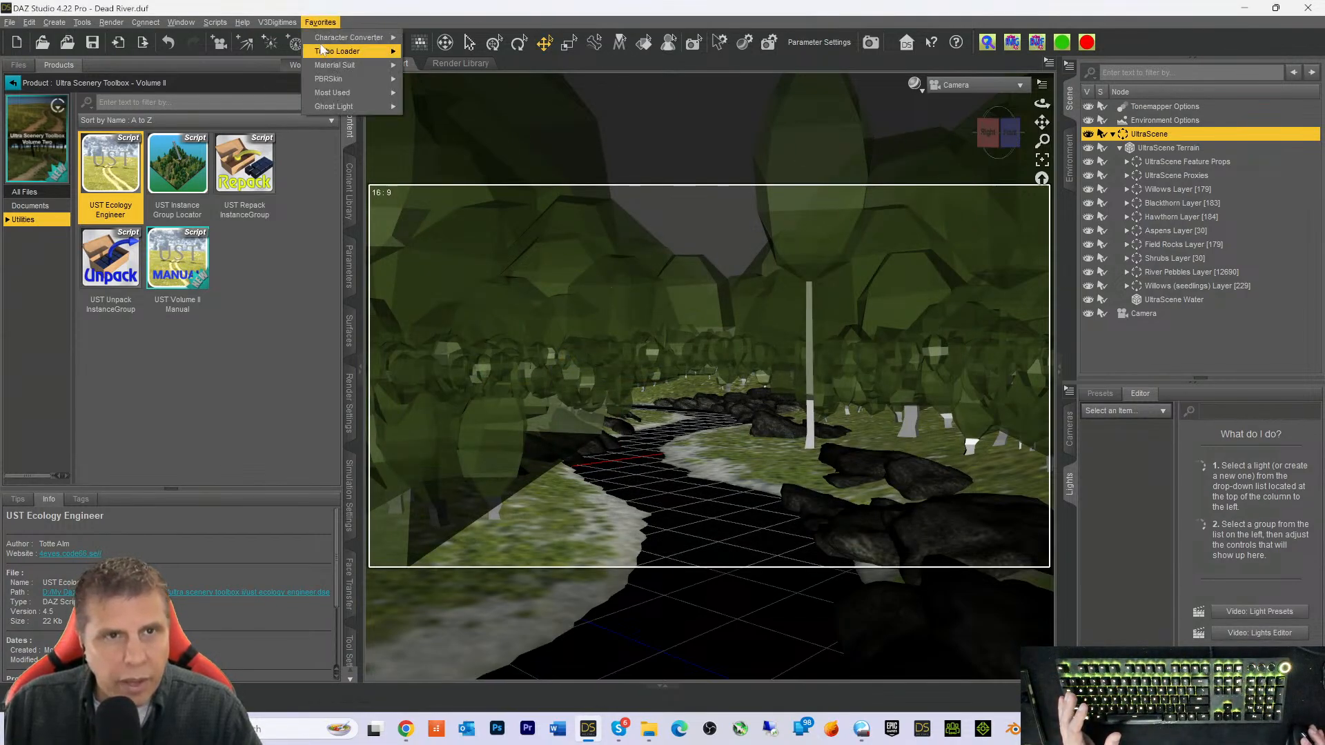
pyautogui.moveTo(338, 93)
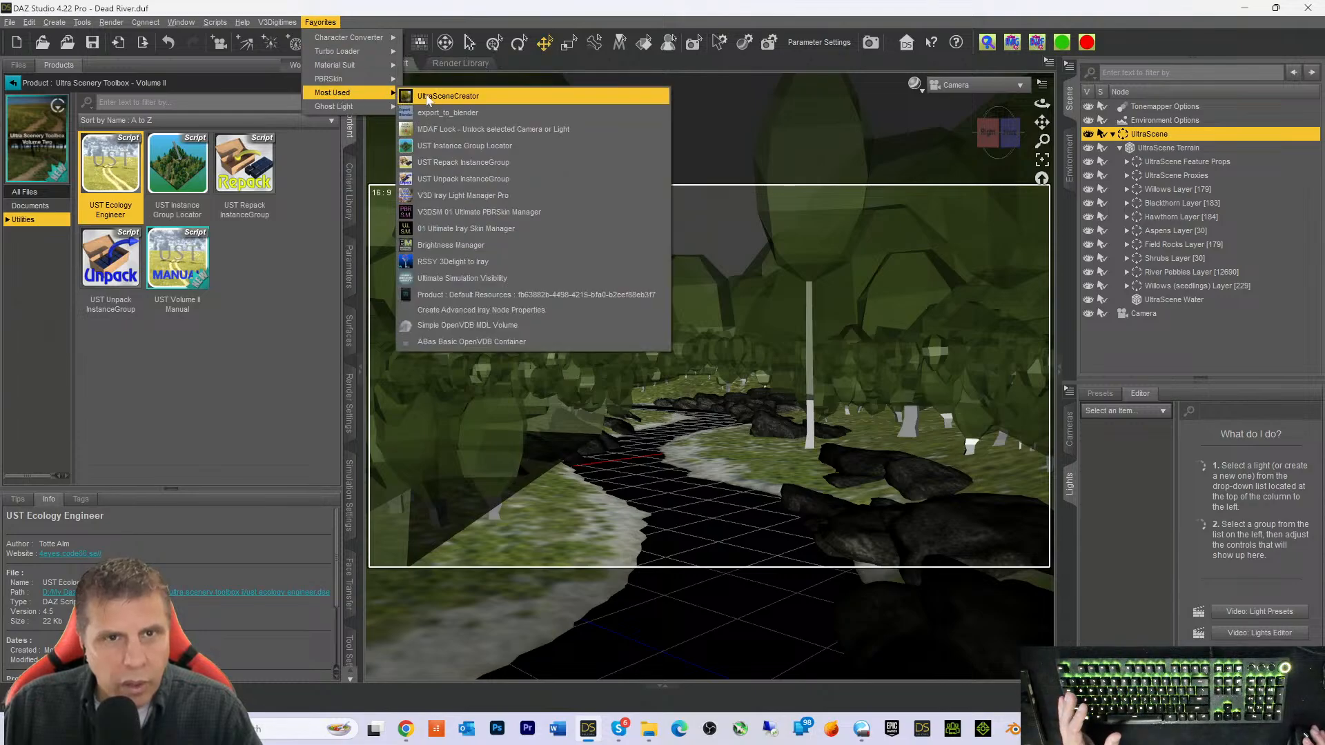
pyautogui.click(428, 96)
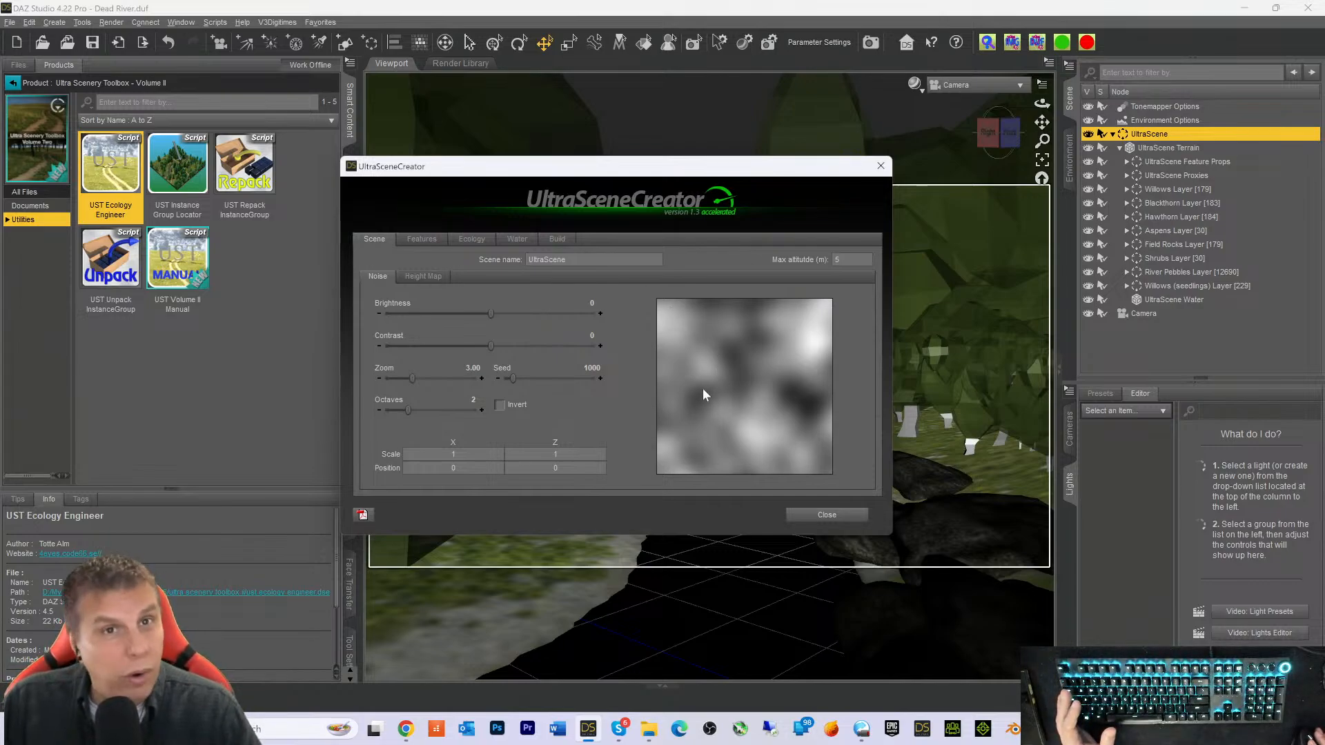
pyautogui.click(555, 243)
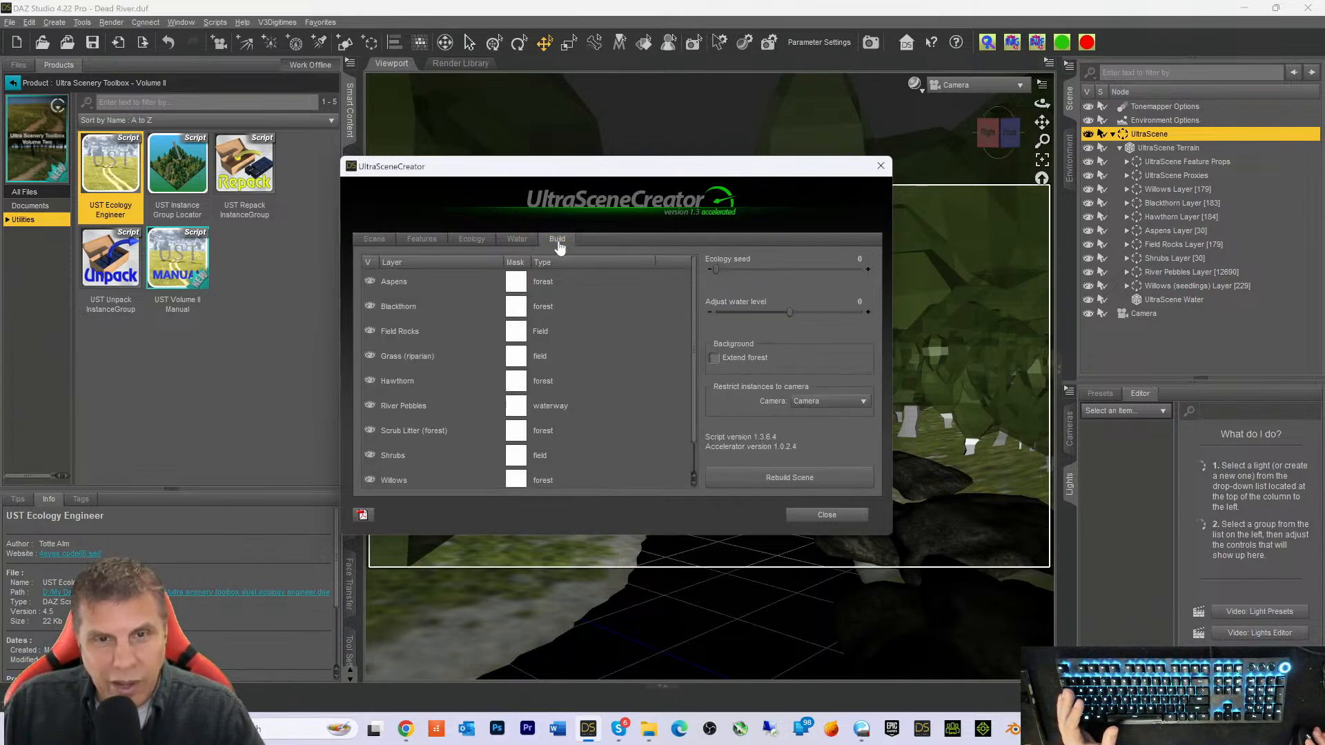
pyautogui.click(767, 478)
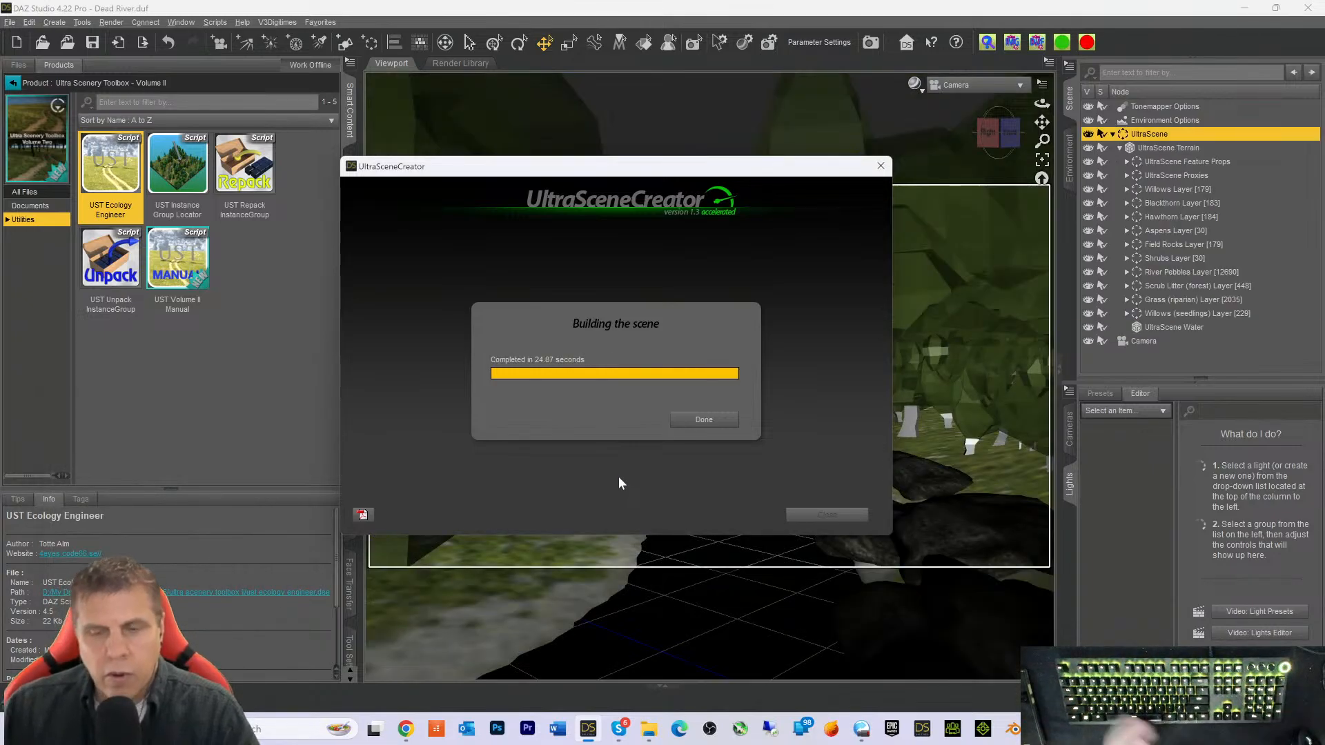
pyautogui.click(704, 419)
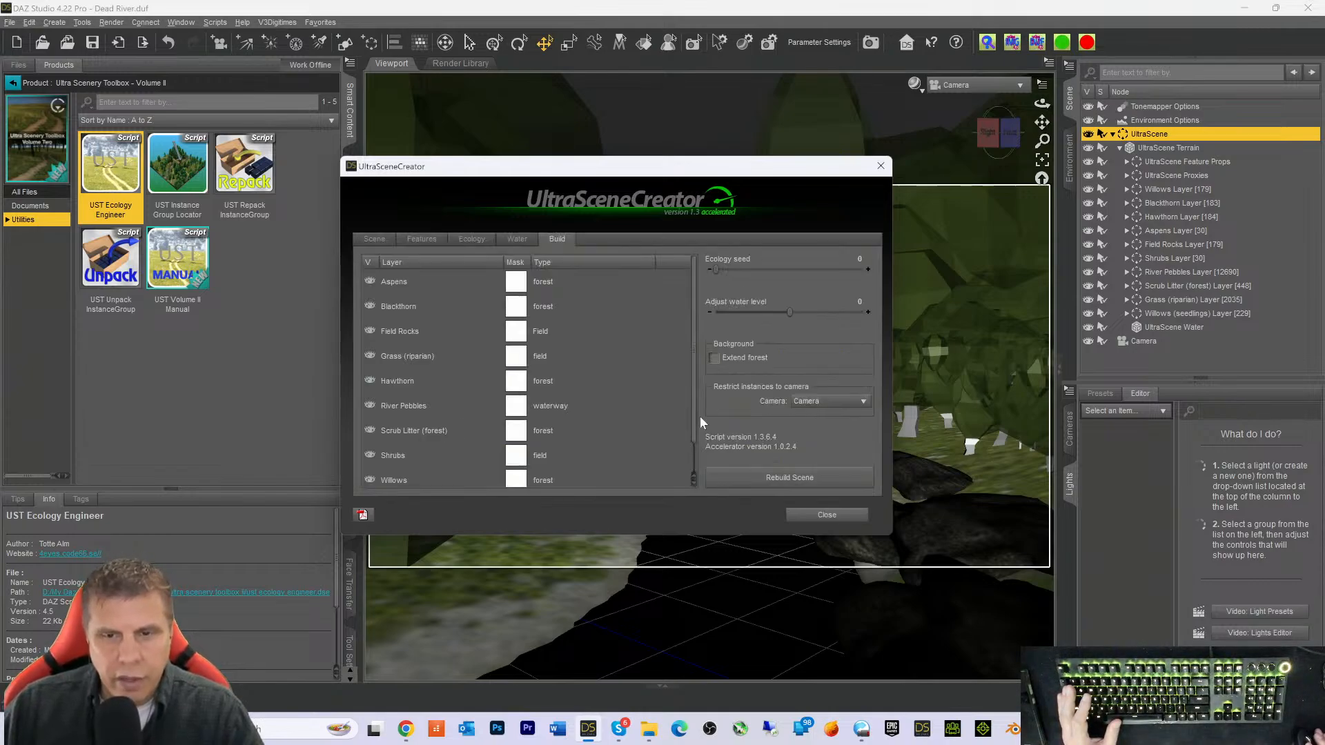
pyautogui.click(814, 515)
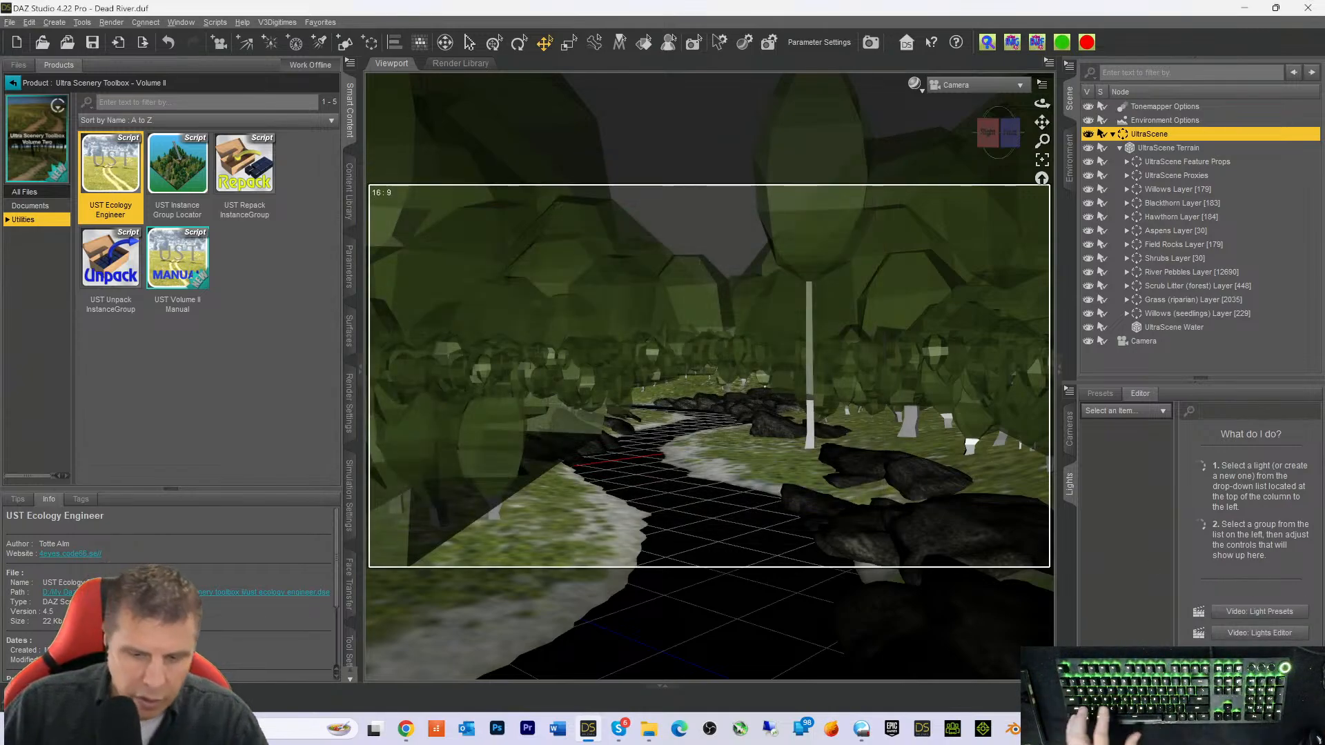
# Save the rebuilt scene and preview it in the viewport with the NVIDIA Iray draw style
pyautogui.hotkey('ctrl', 's')
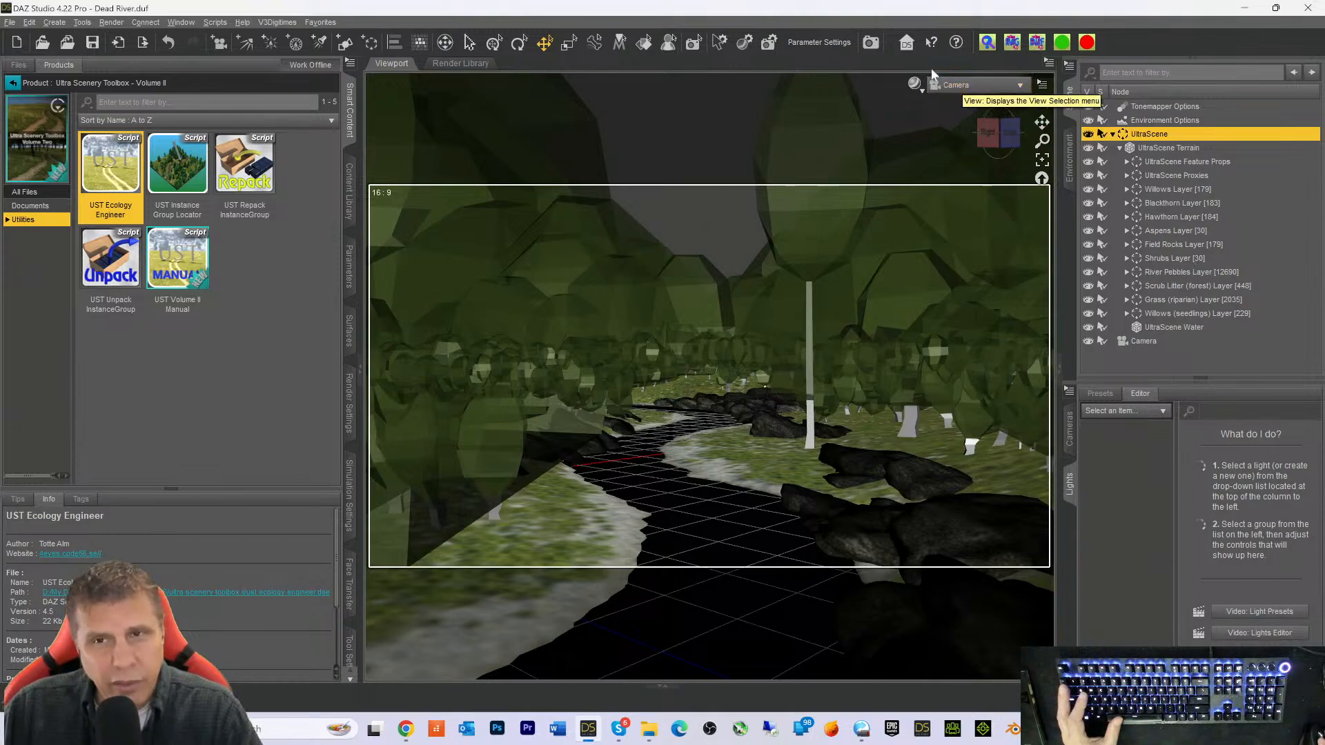
pyautogui.click(915, 88)
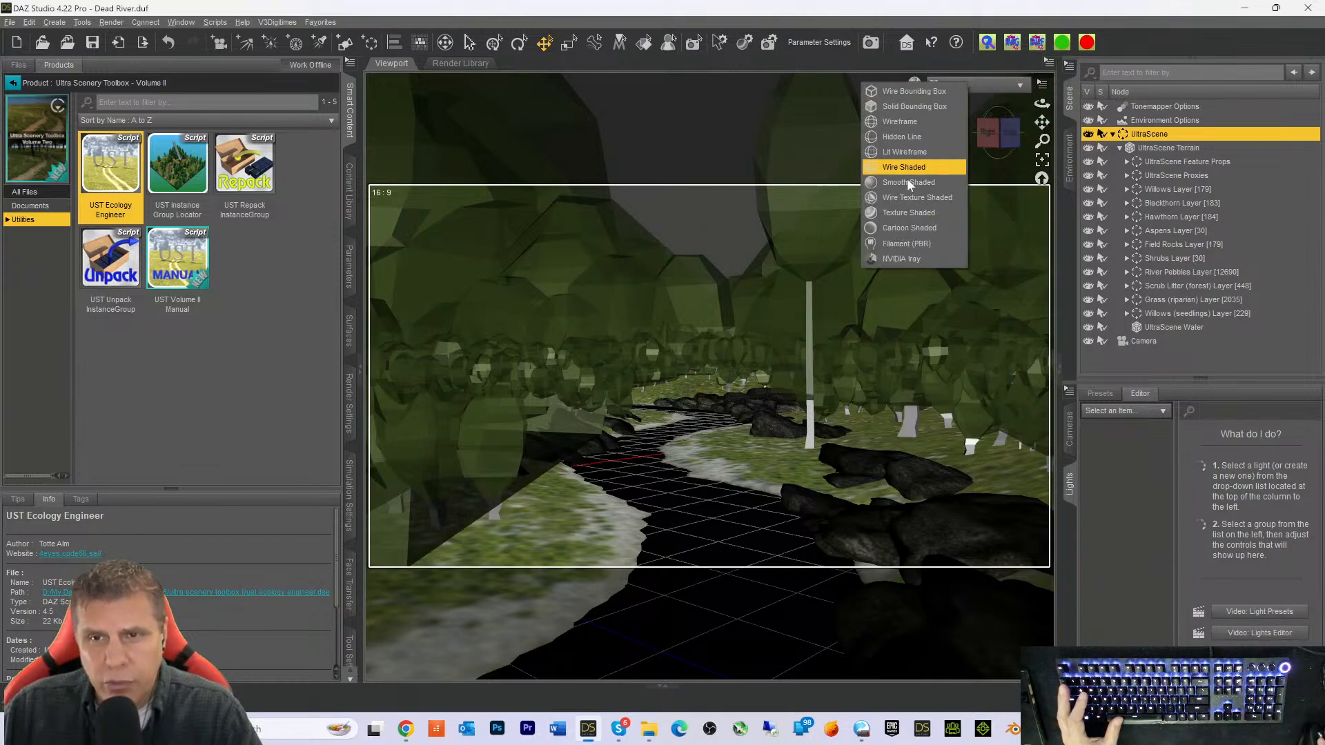
pyautogui.click(893, 248)
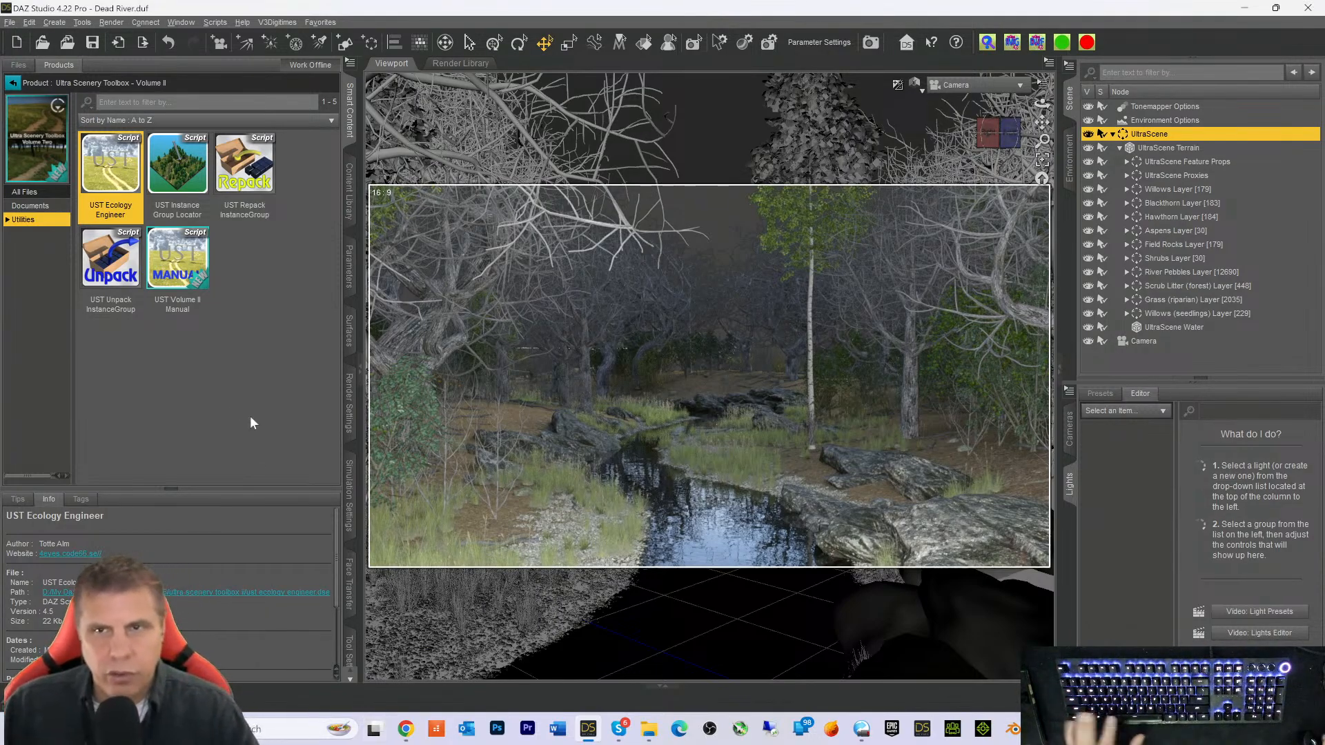
# Switch the viewport out of the Iray preview and launch UST Ecology Engineer for the UltraScene node
pyautogui.hotkey('ctrl', '9')
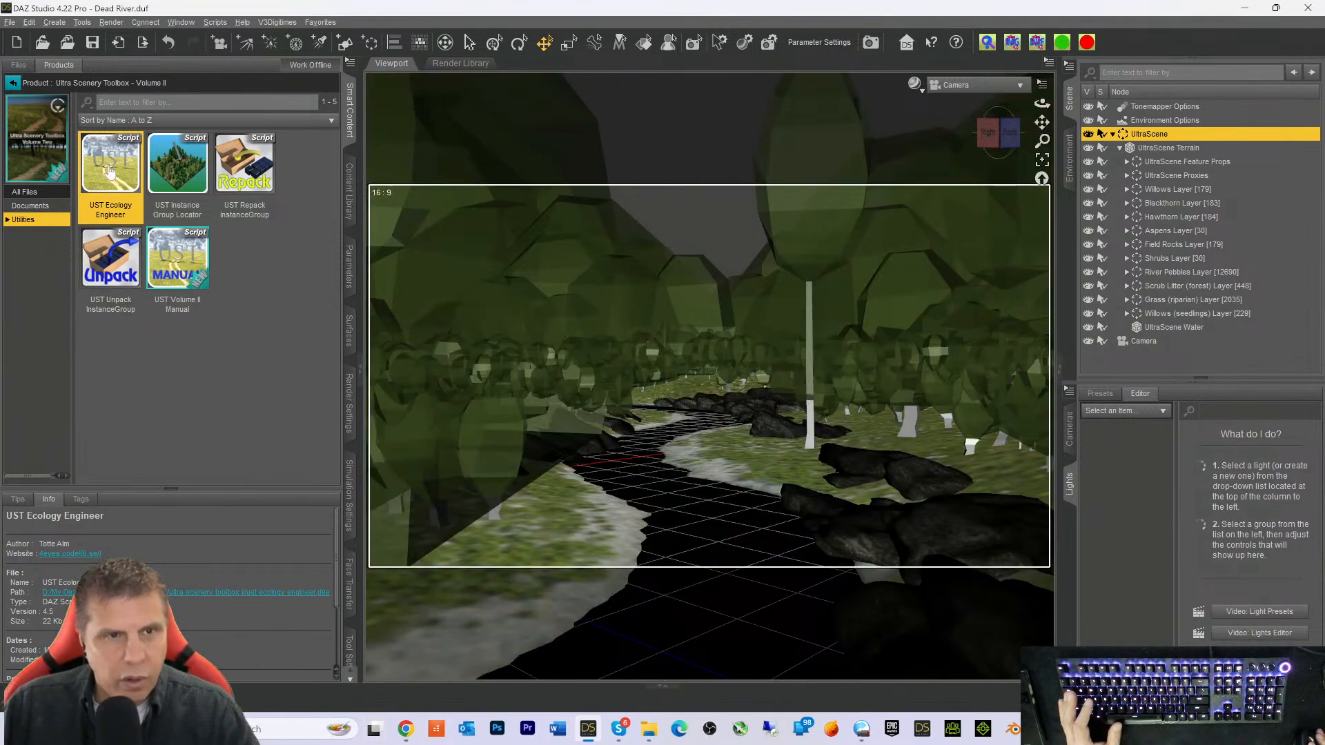
pyautogui.doubleClick(111, 172)
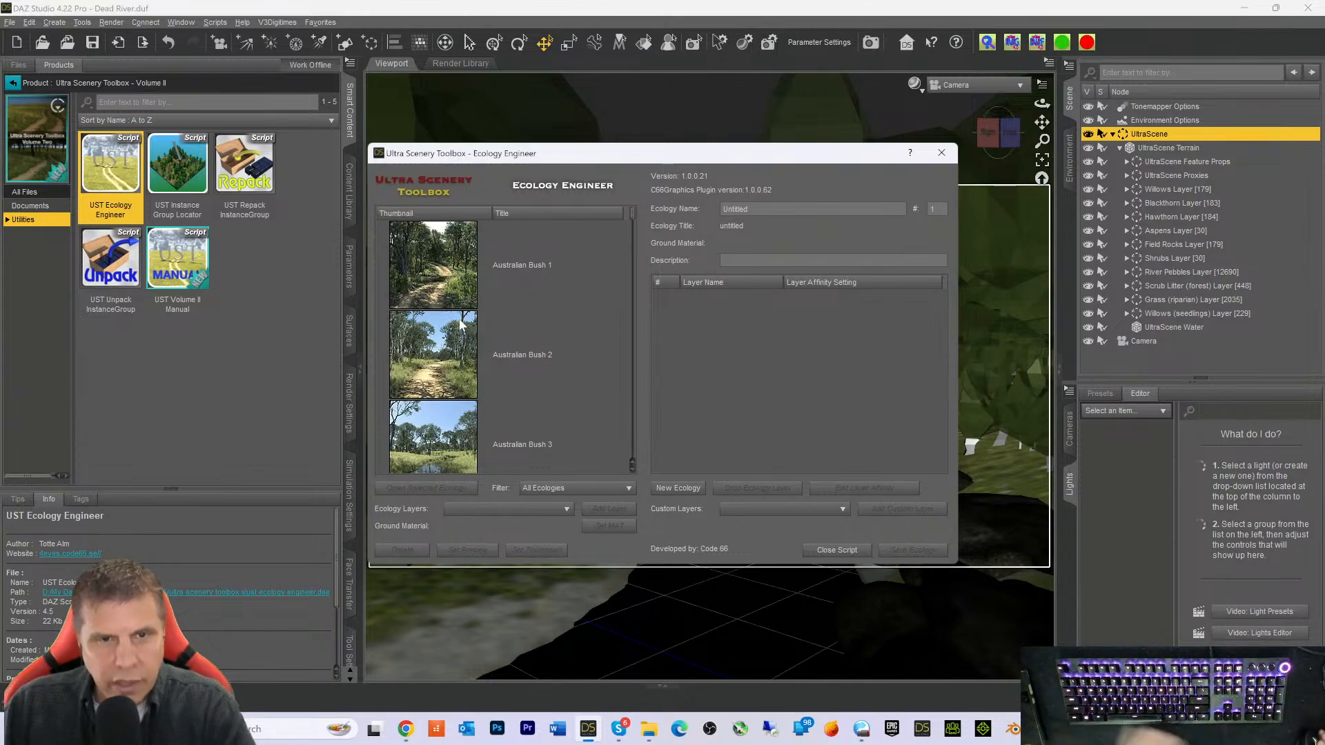
# Add the Grass and Grass (verge) layers from Australian Bush 1 to the untitled ecology
pyautogui.click(427, 280)
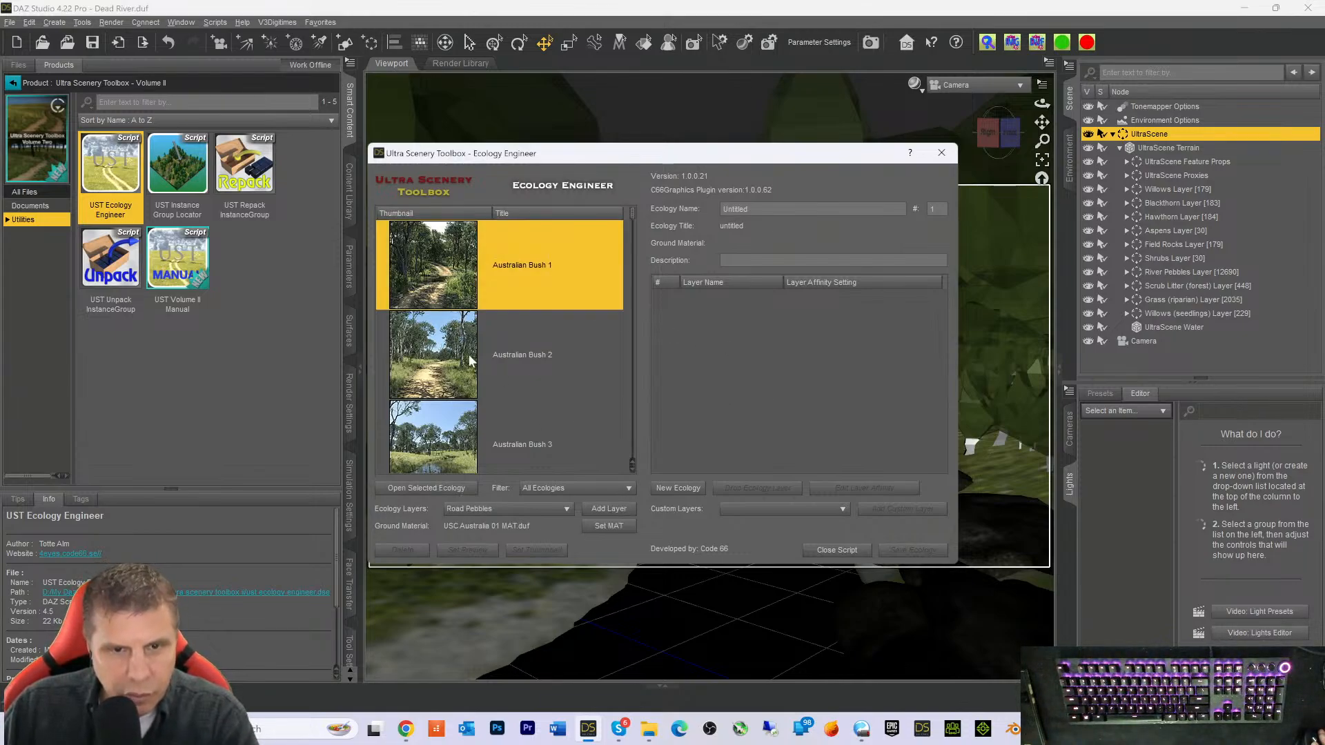
pyautogui.click(507, 508)
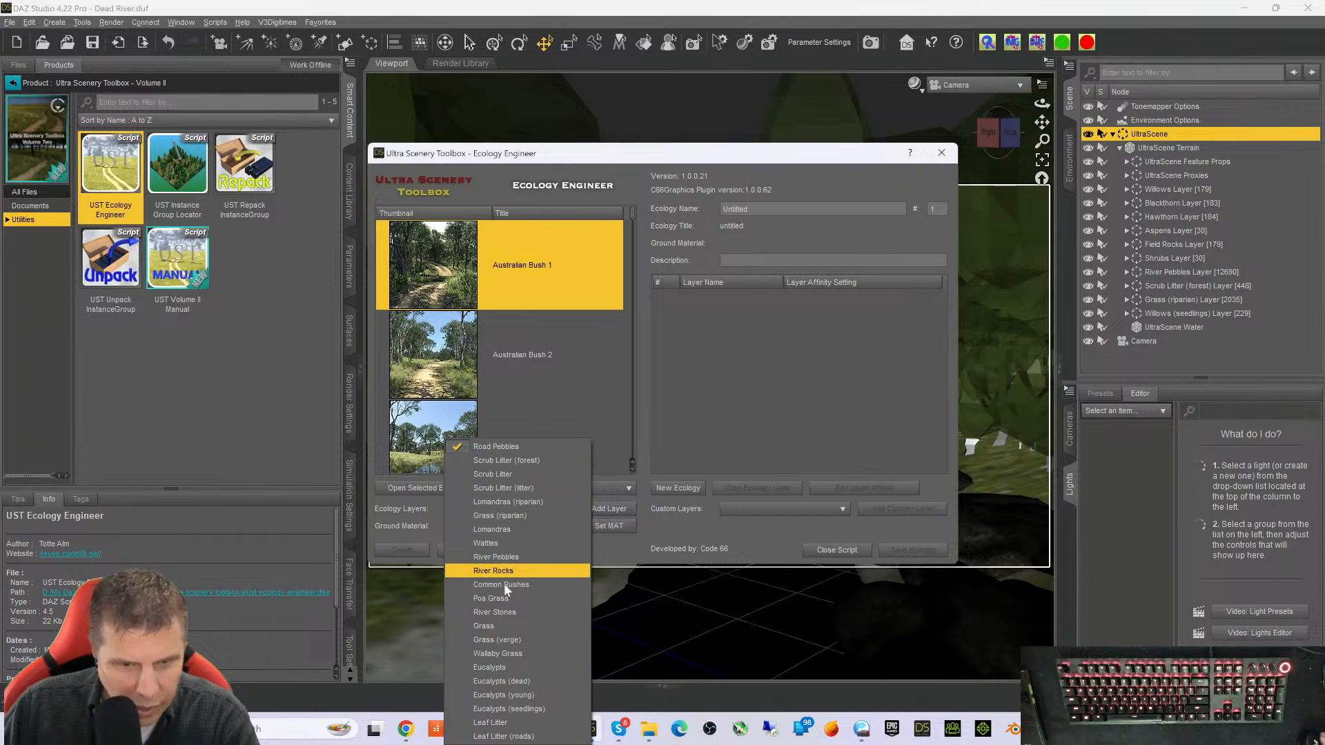
pyautogui.click(490, 627)
pyautogui.click(609, 508)
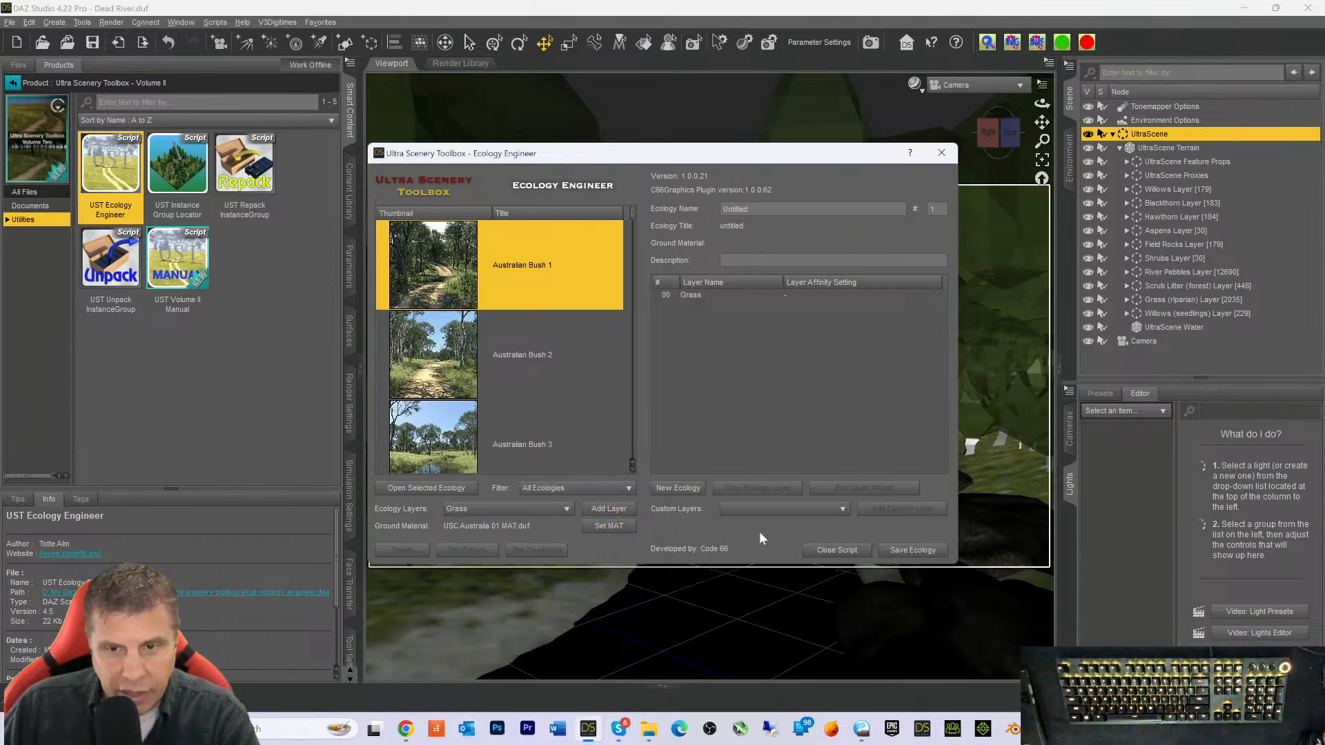
pyautogui.click(514, 510)
pyautogui.click(500, 524)
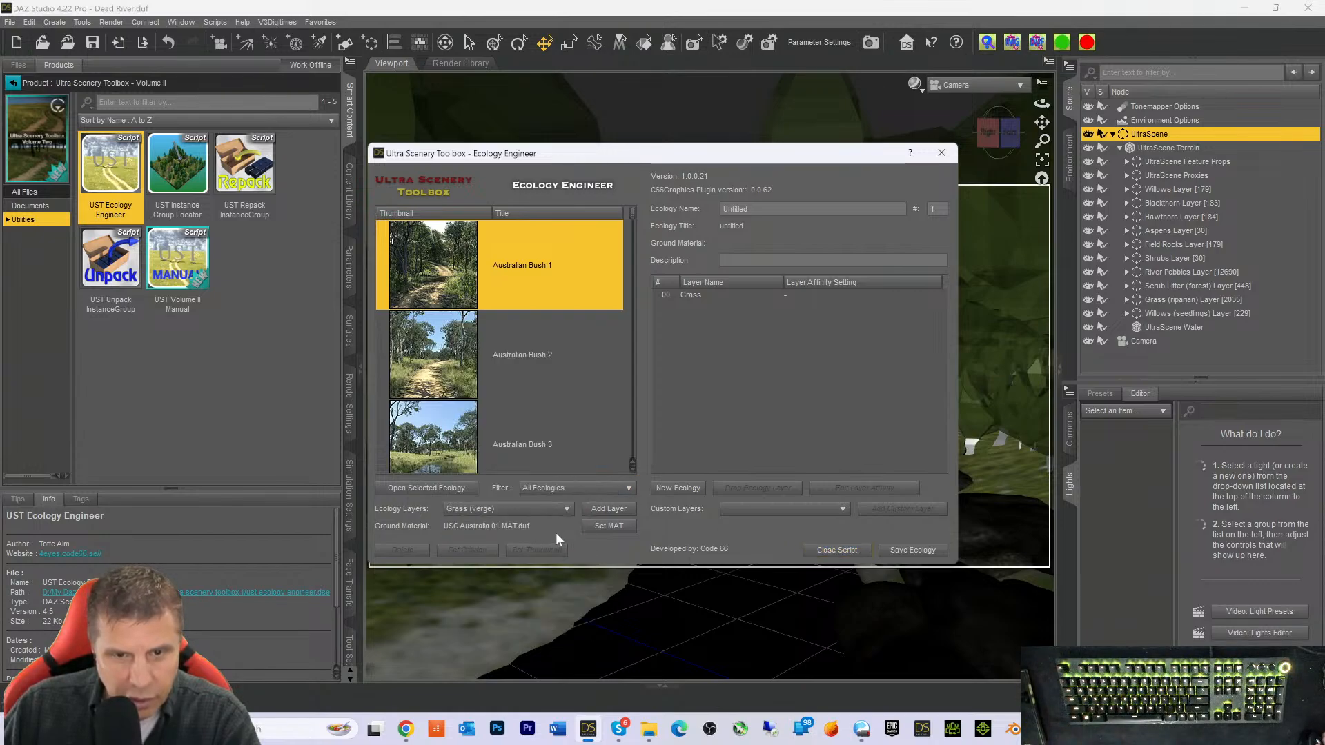
pyautogui.click(607, 510)
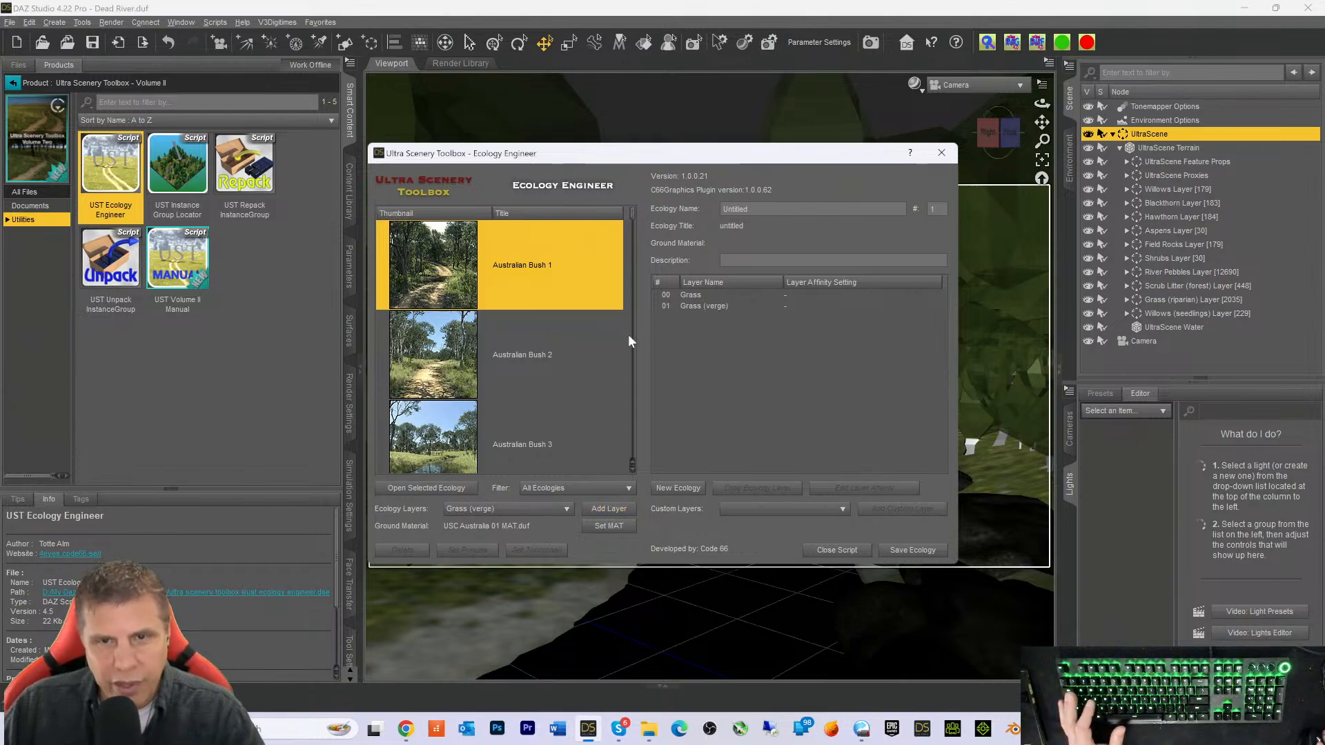
# Open the Dead River 01 ecology in Ecology Engineer, discarding the unsaved changes to the untitled ecology
pyautogui.scroll(-3, 418, 387)
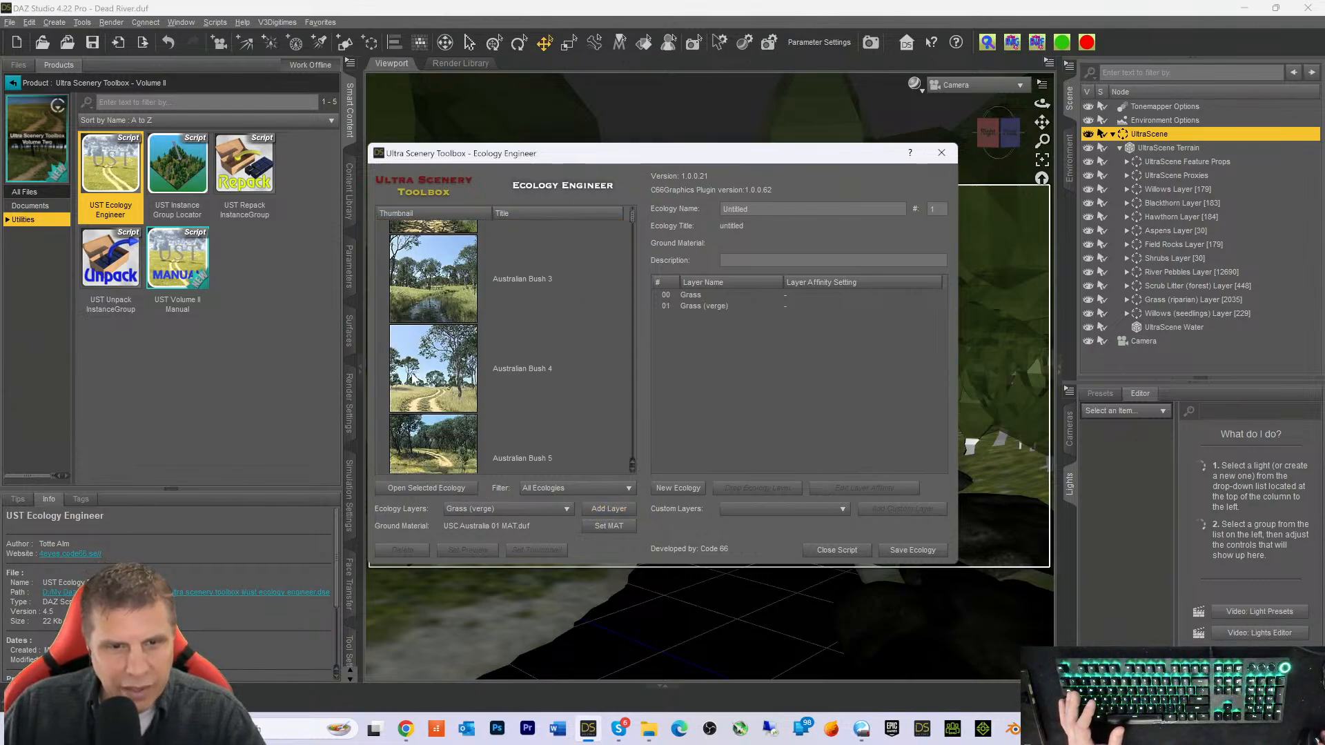
pyautogui.scroll(-10, 412, 376)
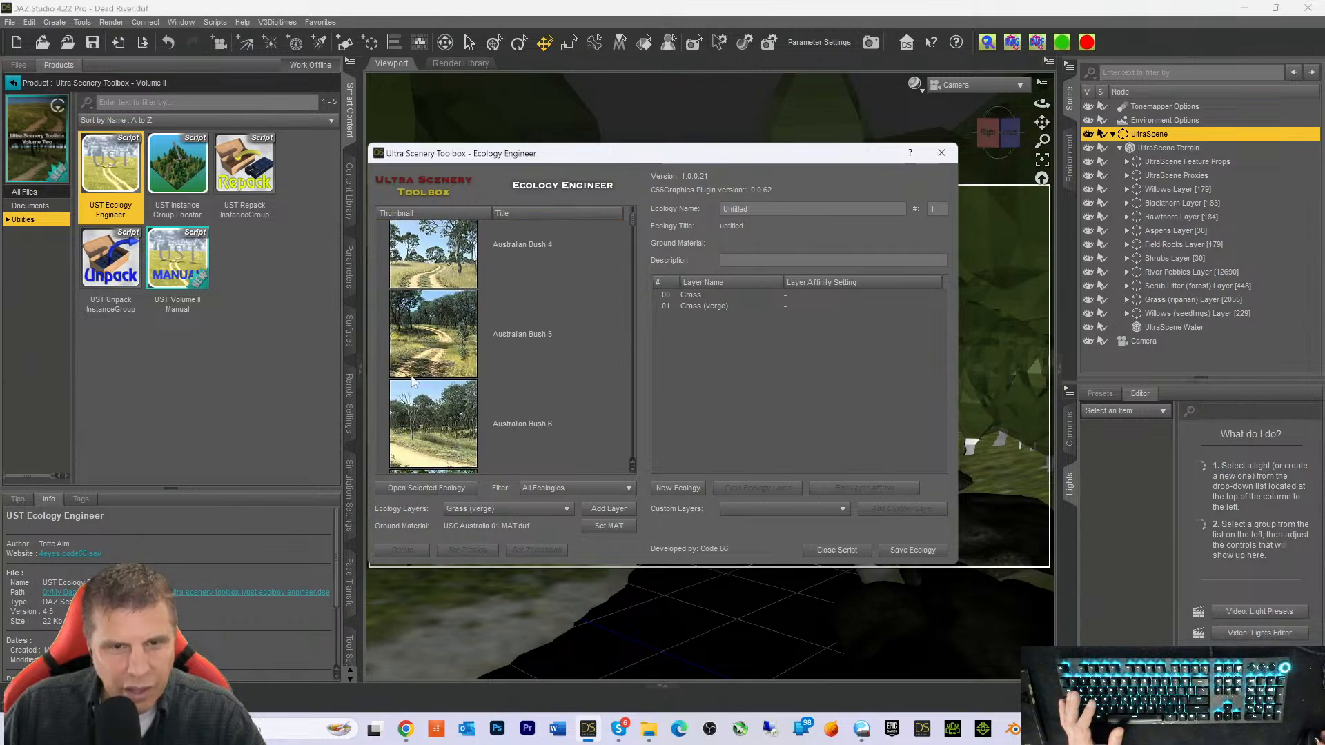
pyautogui.scroll(-10, 412, 380)
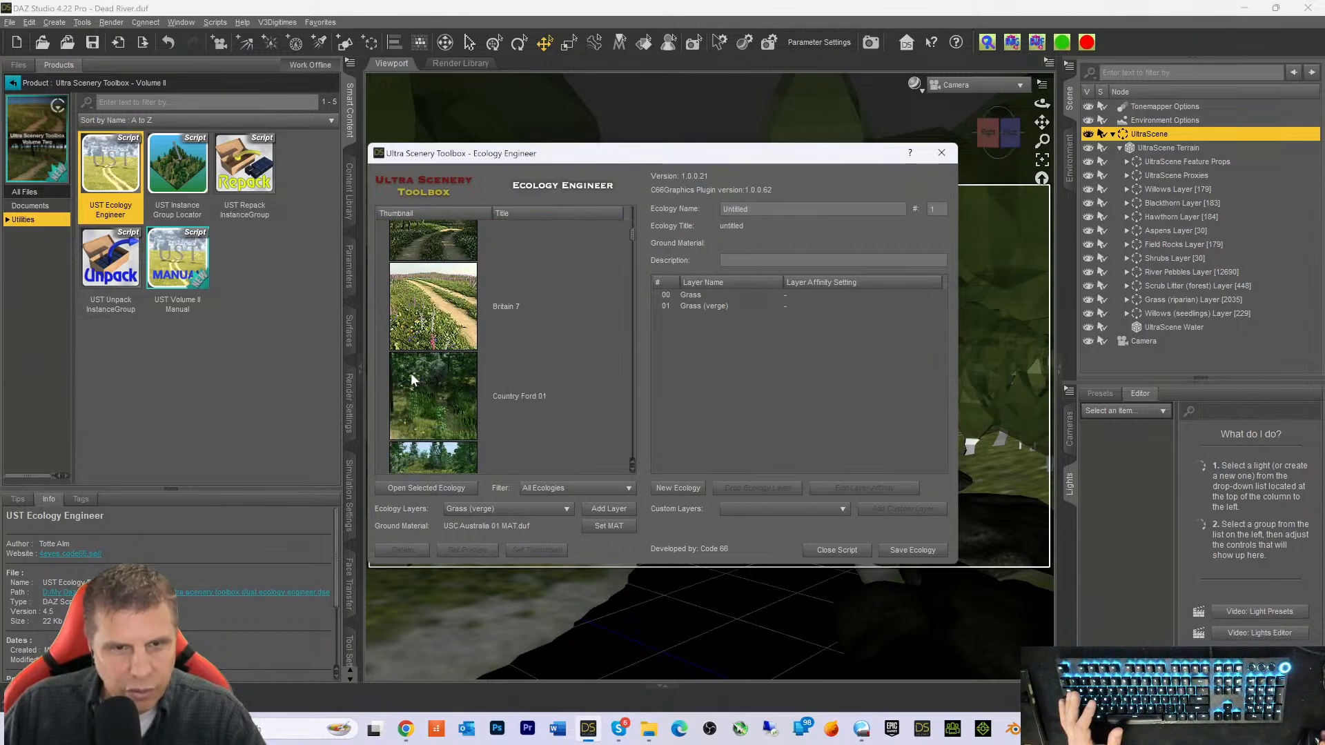
pyautogui.scroll(-5, 411, 373)
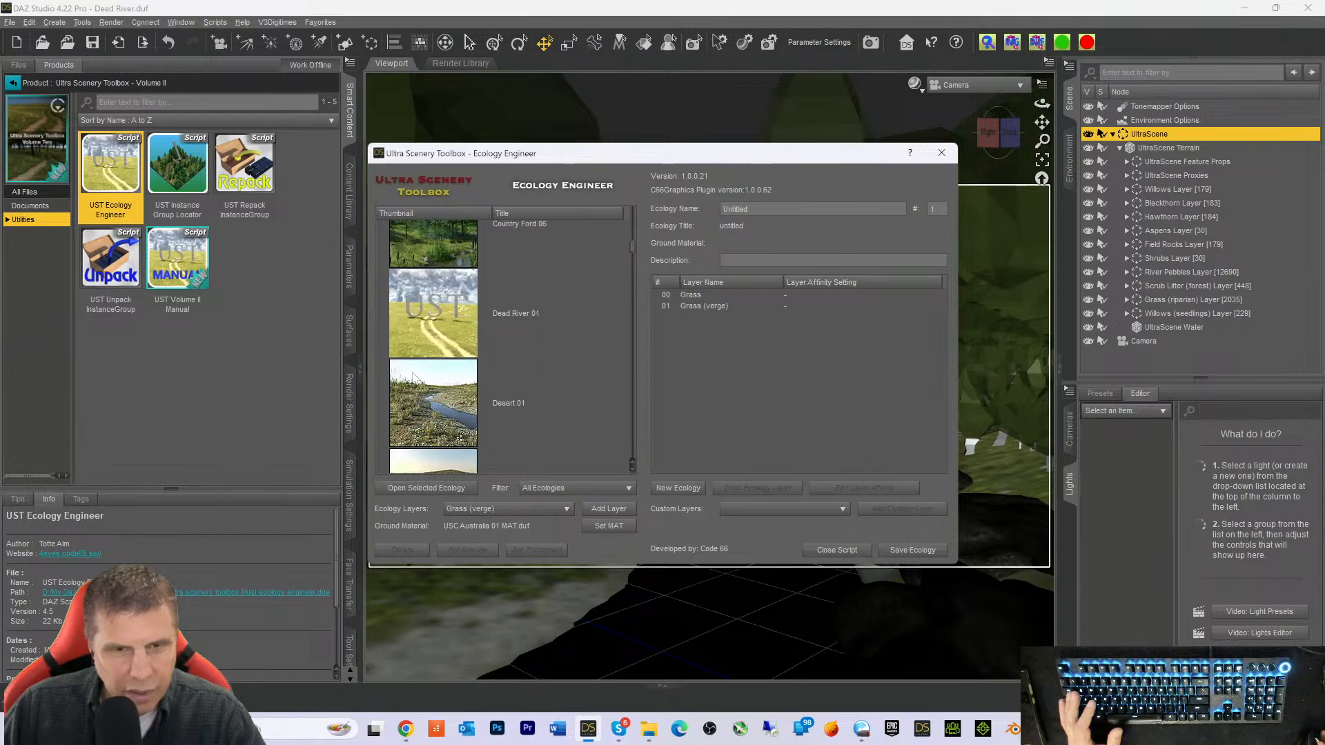
pyautogui.click(430, 316)
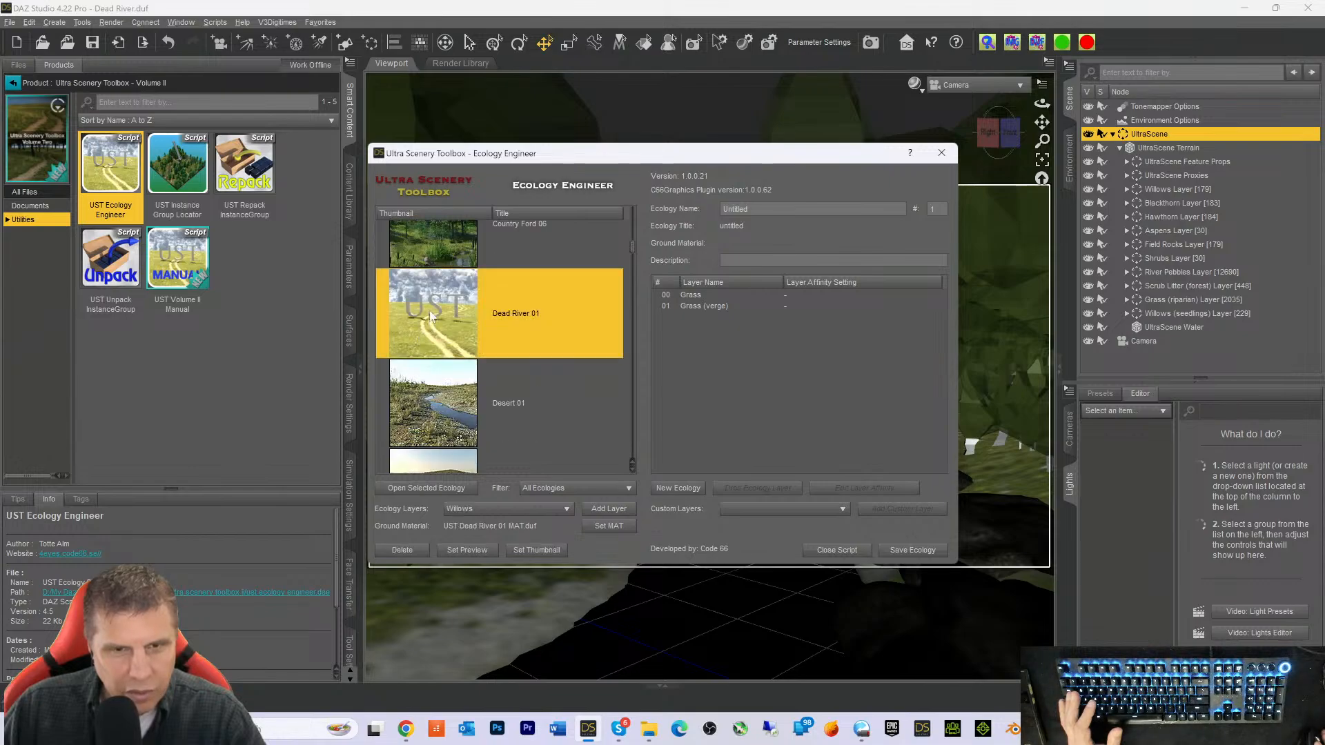
pyautogui.click(422, 488)
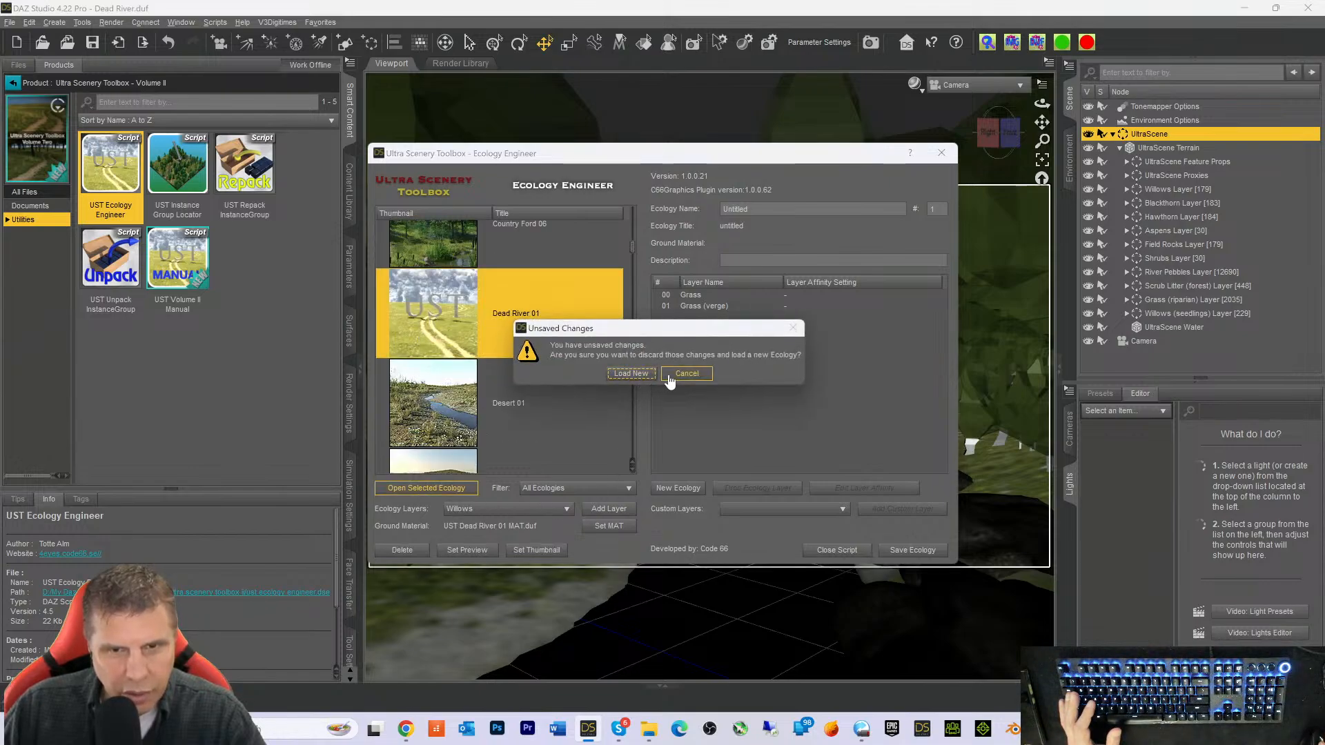
pyautogui.click(639, 373)
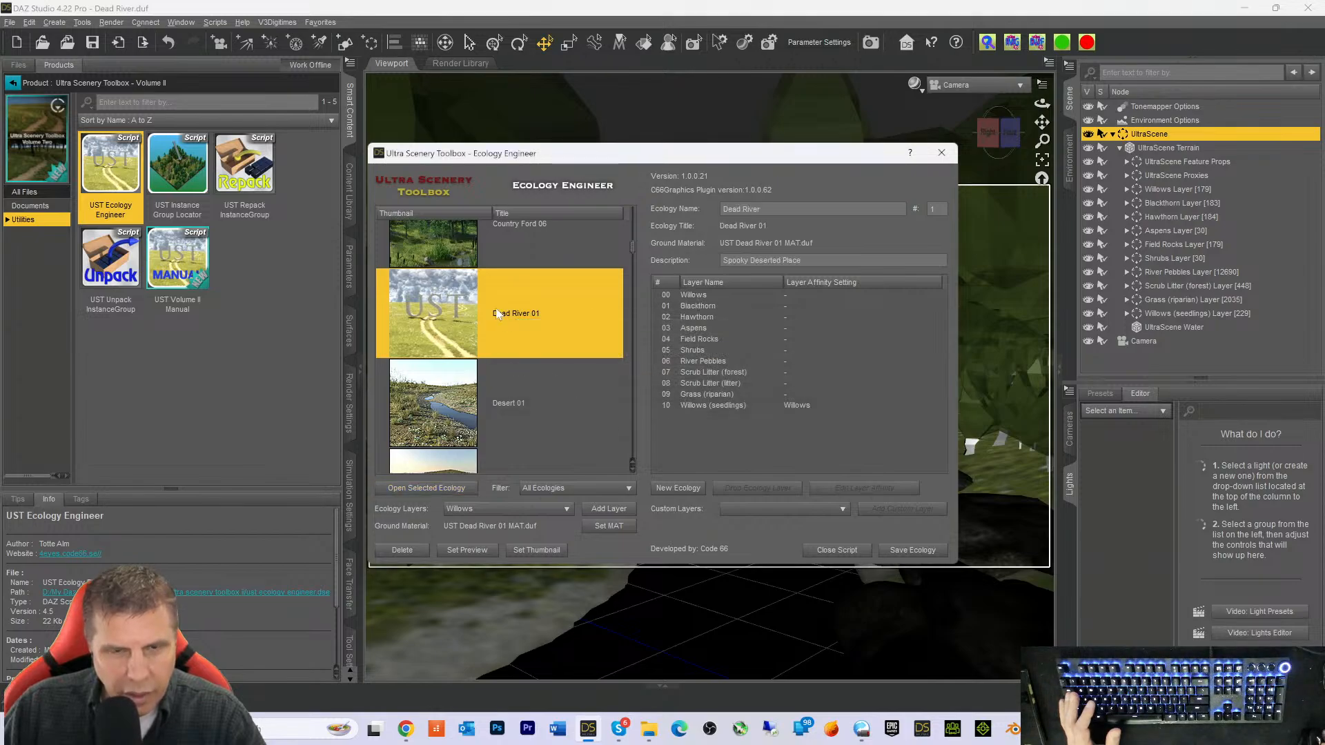
# Add the Grass and Grass (verge) layers from Australian Bush 3 to the Dead River ecology
pyautogui.scroll(-10, 495, 308)
pyautogui.scroll(-5, 495, 312)
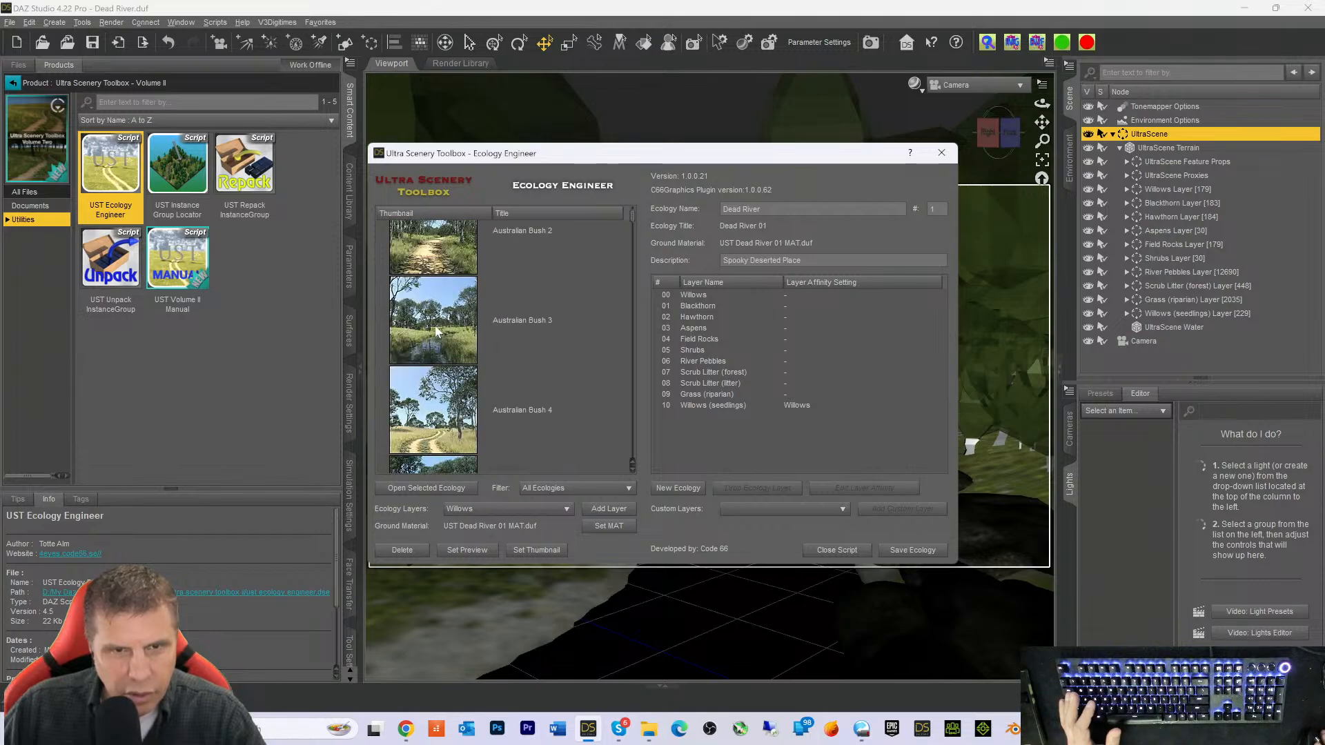
pyautogui.click(436, 331)
pyautogui.click(517, 509)
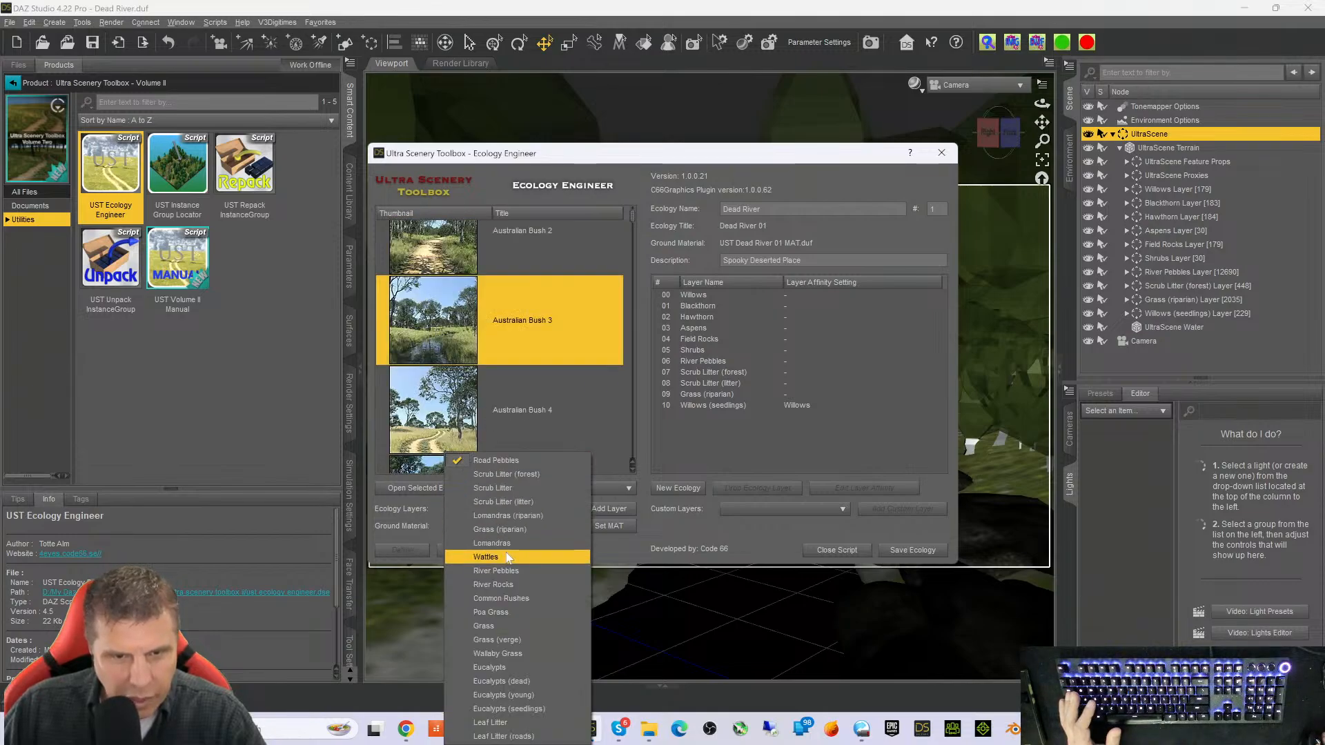
pyautogui.click(499, 626)
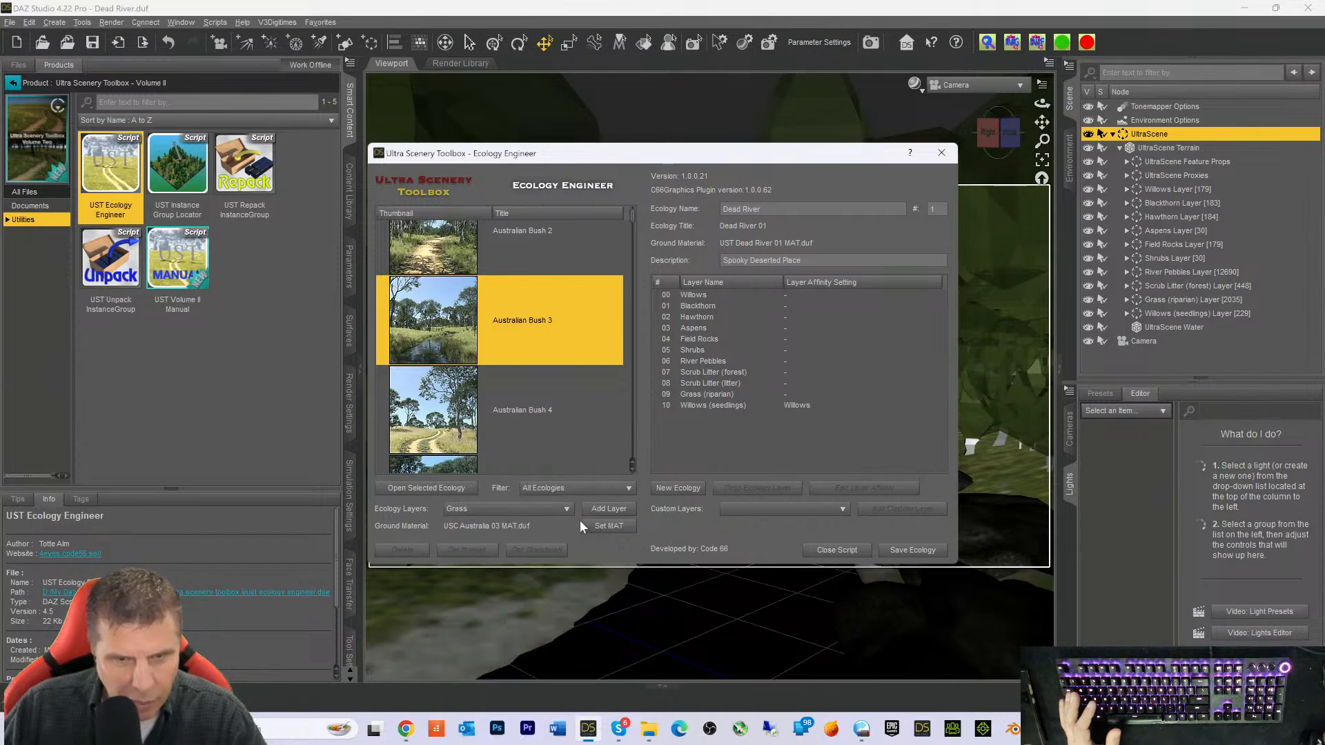
pyautogui.click(594, 509)
pyautogui.click(552, 509)
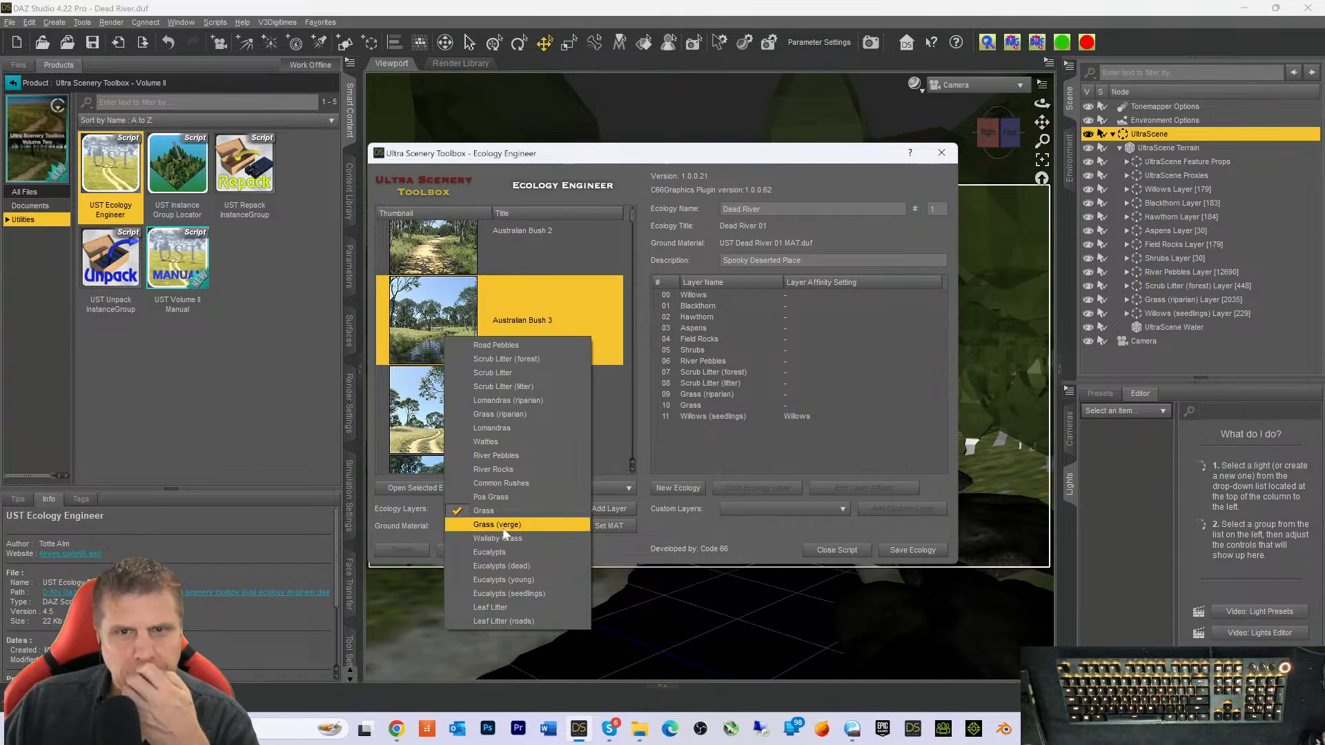
pyautogui.click(503, 526)
pyautogui.click(605, 511)
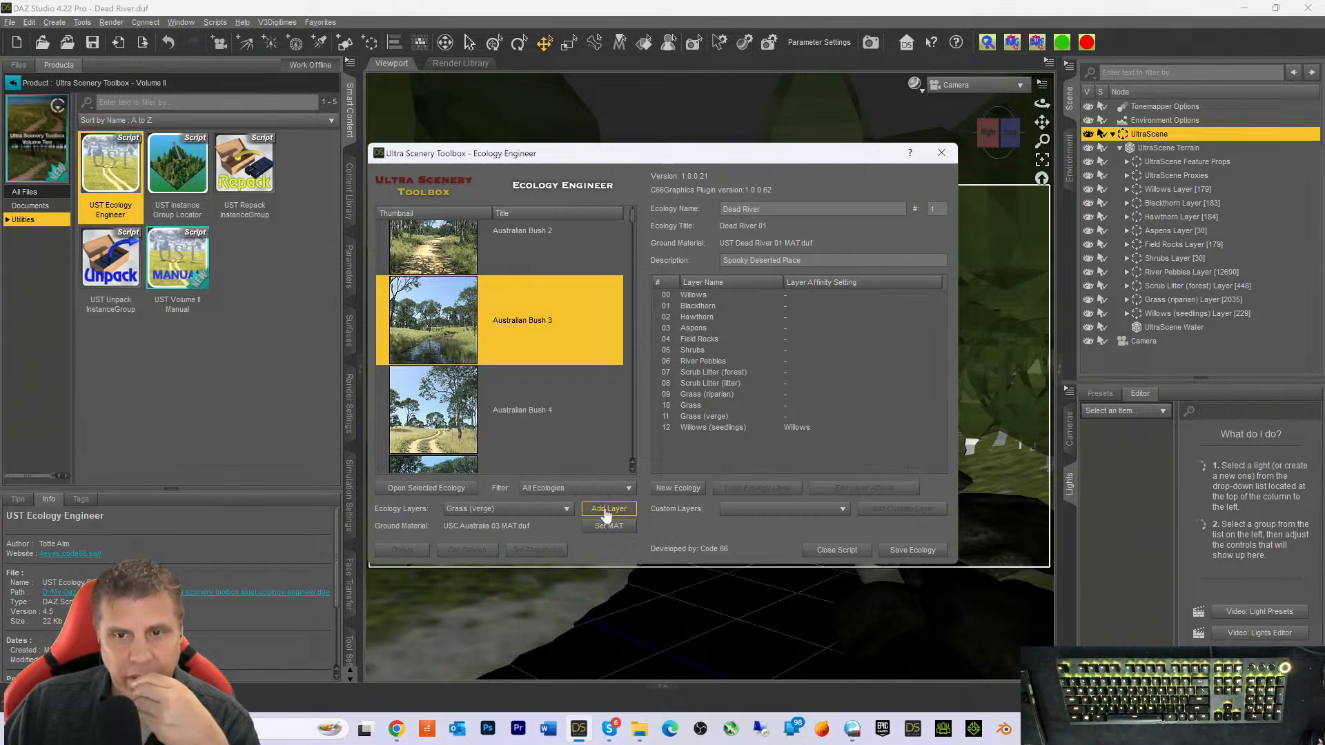
# Save the Dead River ecology, replacing the existing UST Dead River 01 folder, and exit Ecology Engineer
pyautogui.click(895, 552)
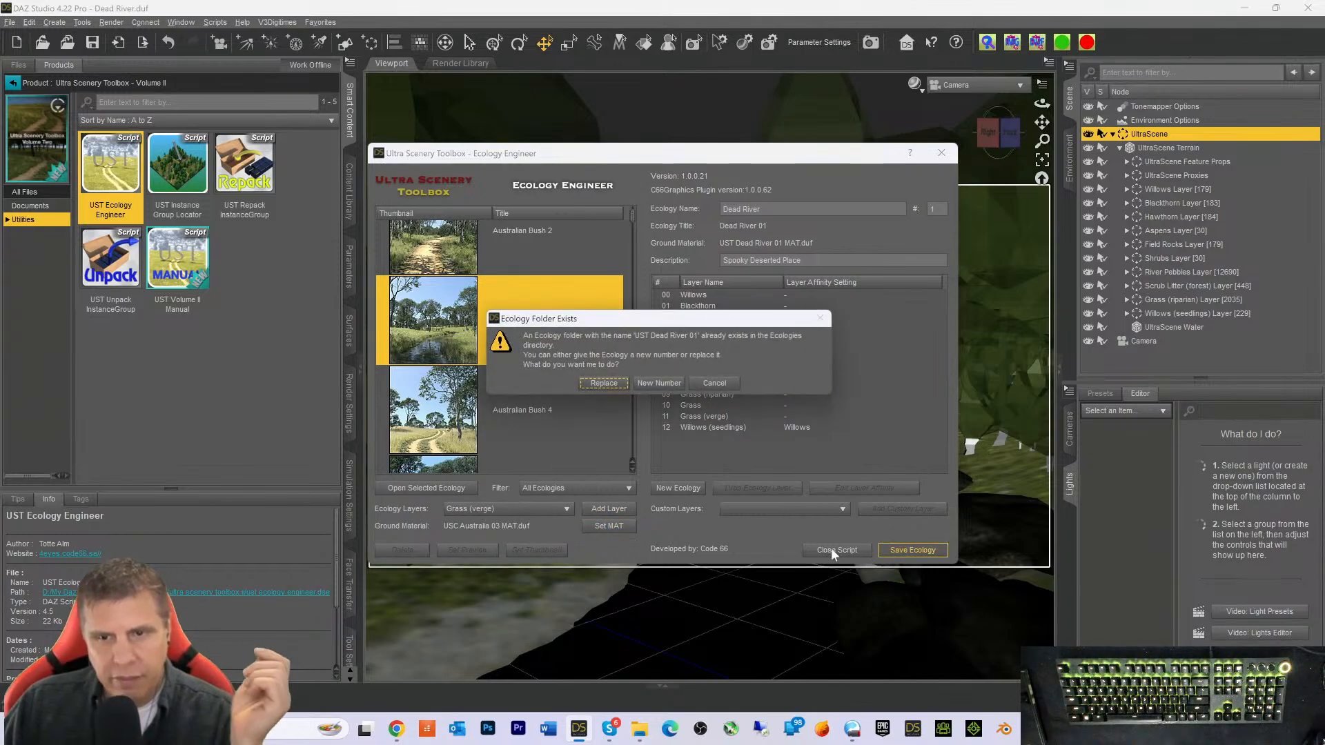
pyautogui.click(603, 384)
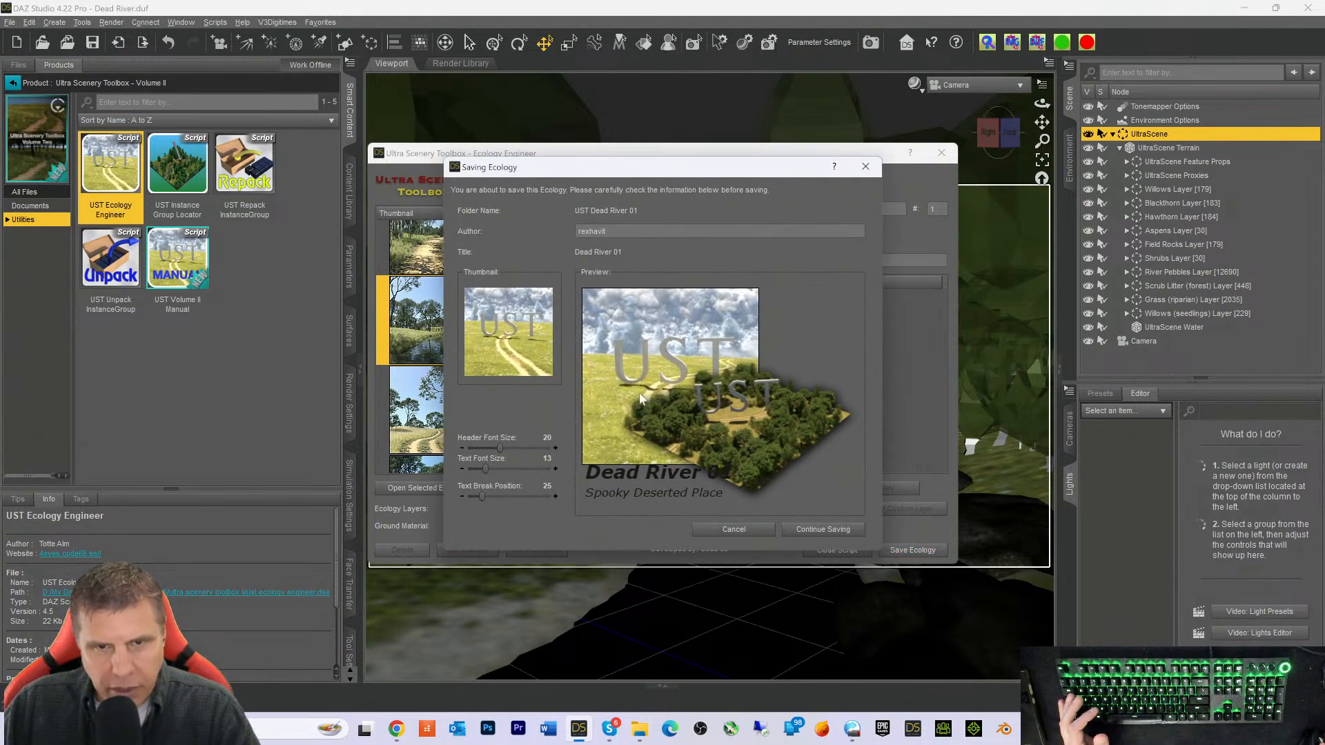
pyautogui.click(797, 530)
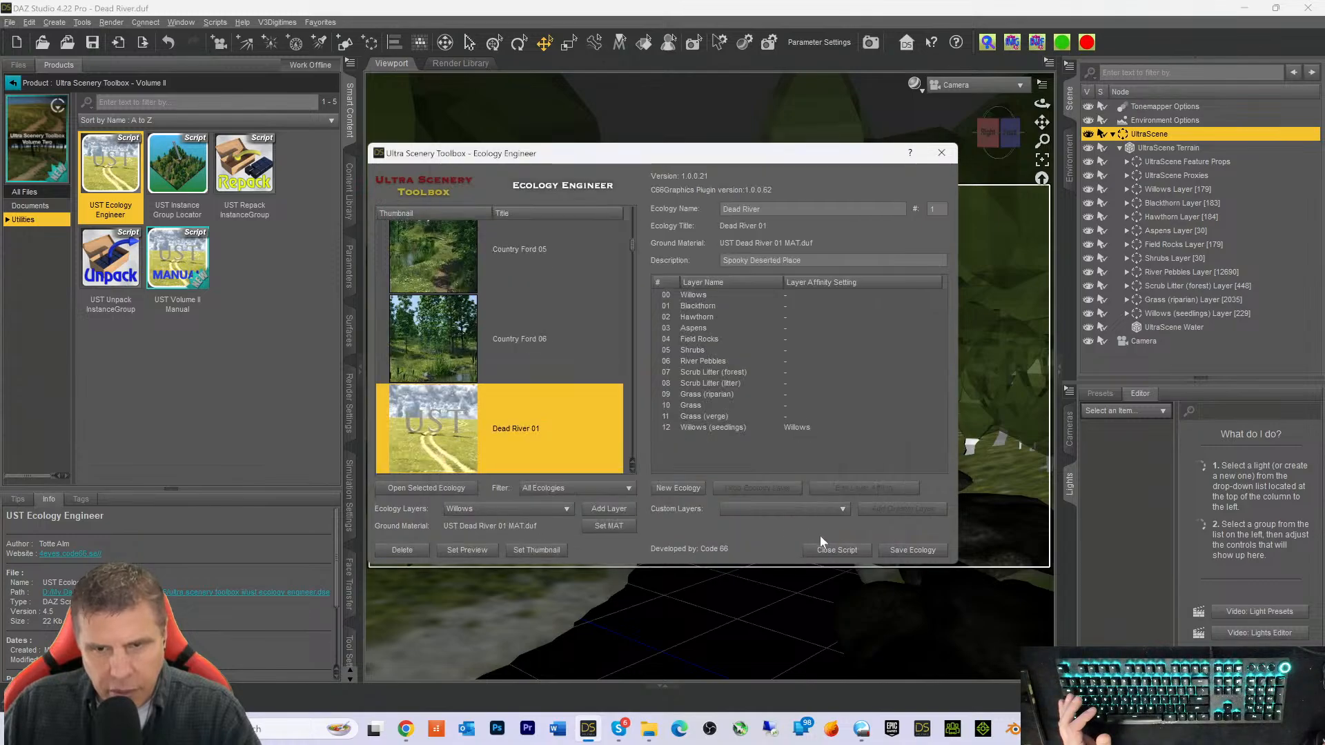
pyautogui.click(843, 550)
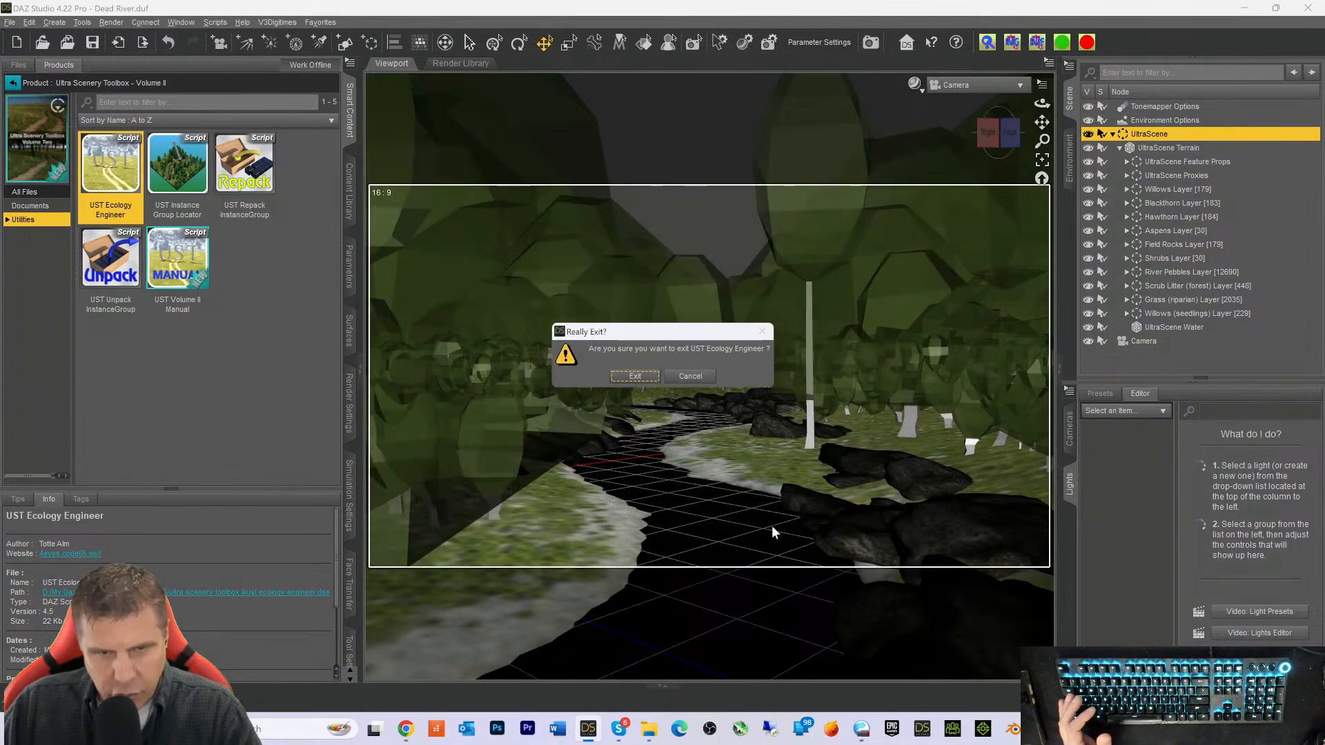
pyautogui.click(634, 376)
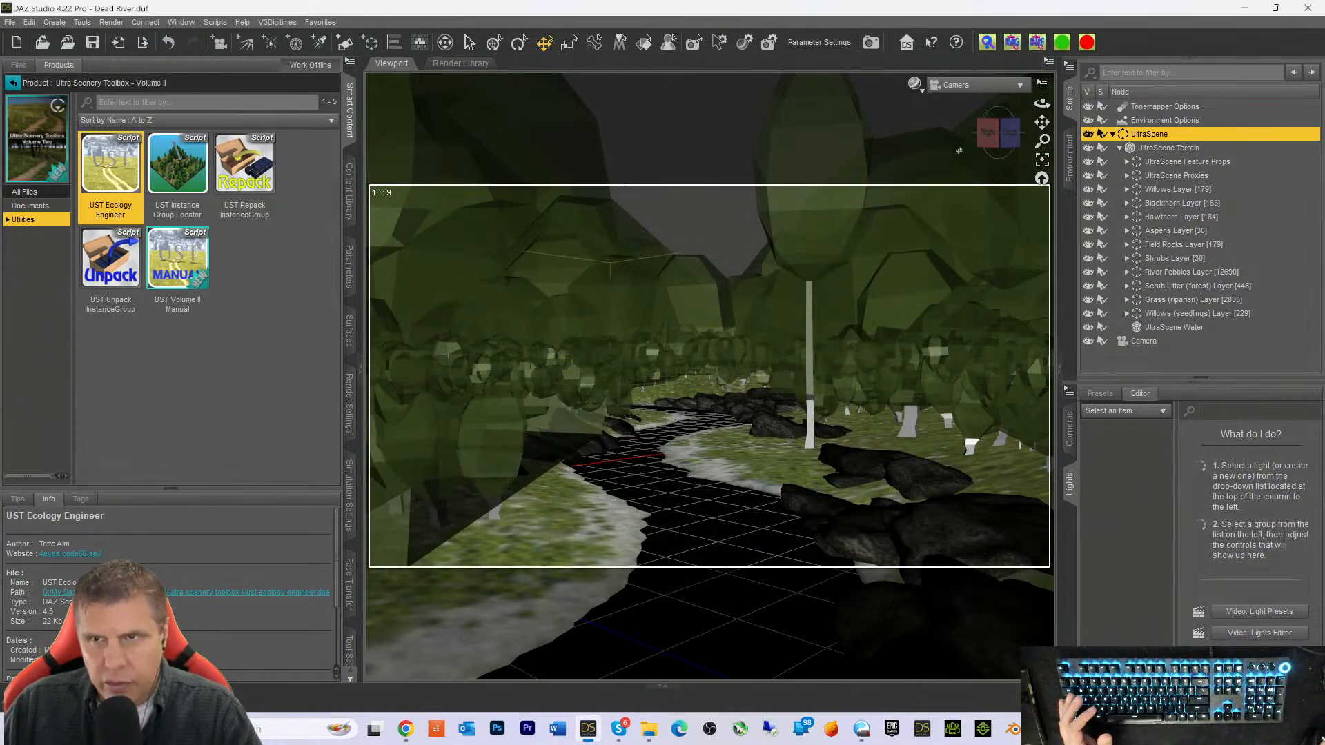
# Rebuild the UltraScene with UltraSceneCreator, close the creator once the build completes, and preview the scene in NVIDIA Iray
pyautogui.click(320, 22)
pyautogui.moveTo(331, 92)
pyautogui.click(423, 102)
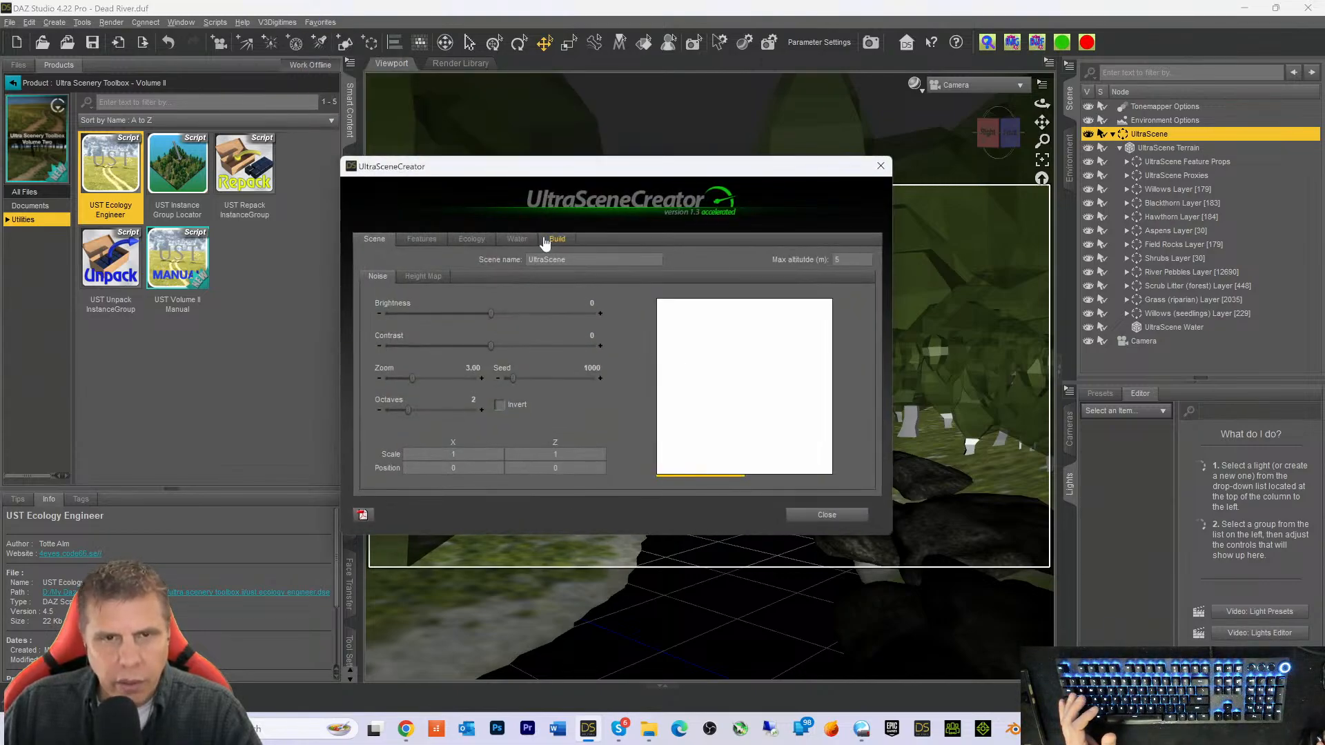
pyautogui.click(555, 239)
pyautogui.click(787, 476)
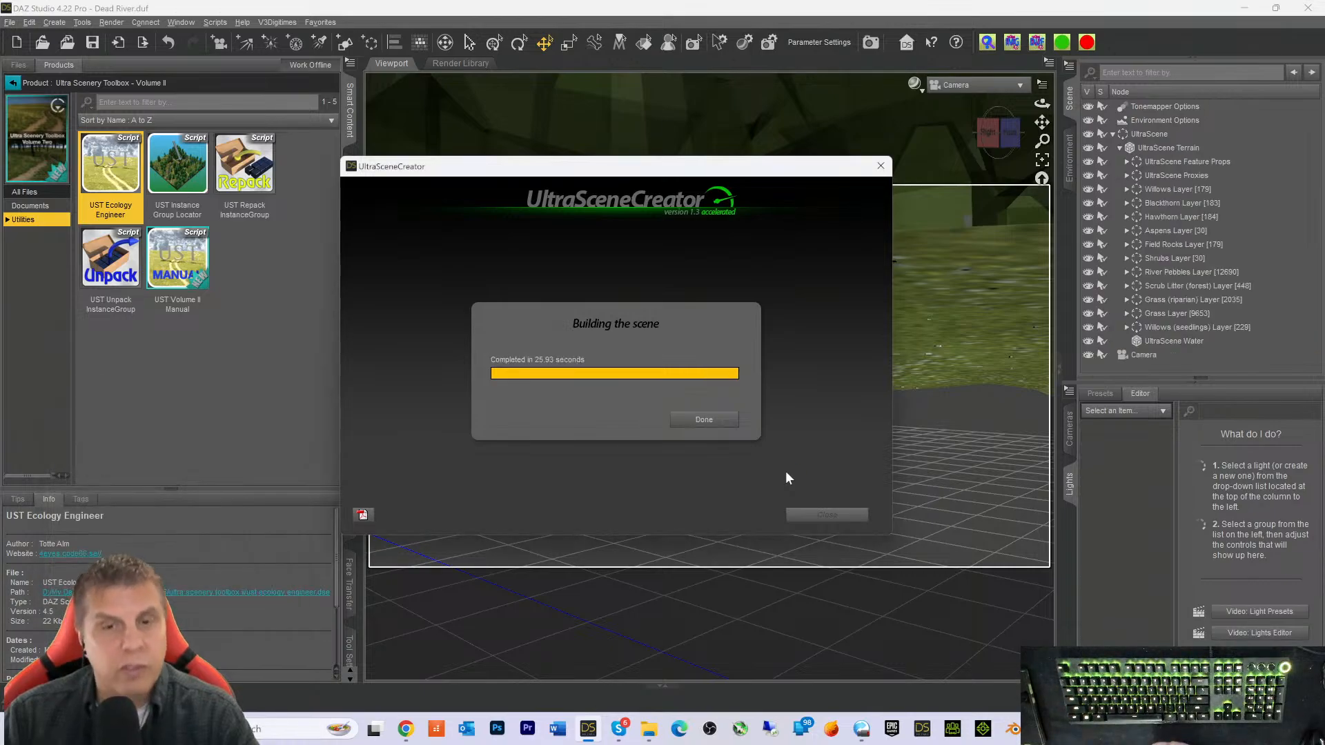
pyautogui.click(679, 422)
pyautogui.click(830, 522)
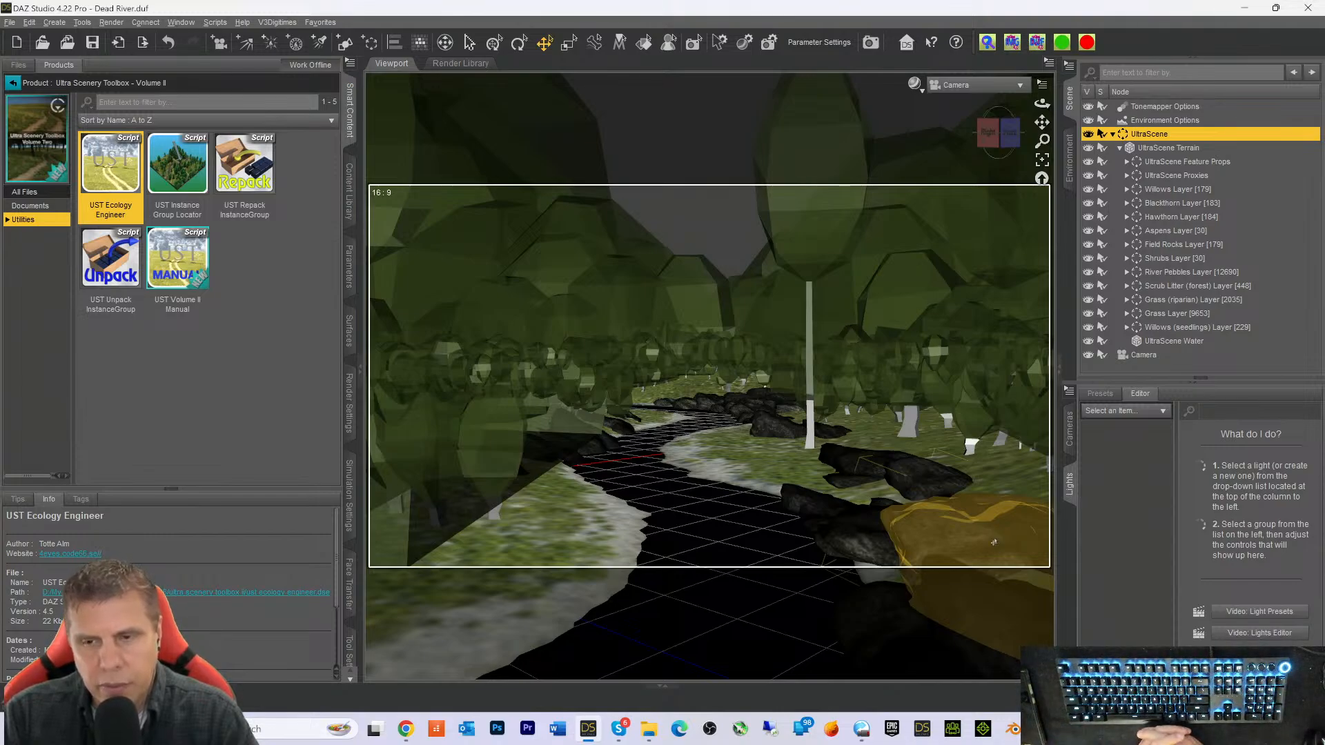
pyautogui.hotkey('ctrl', '0')
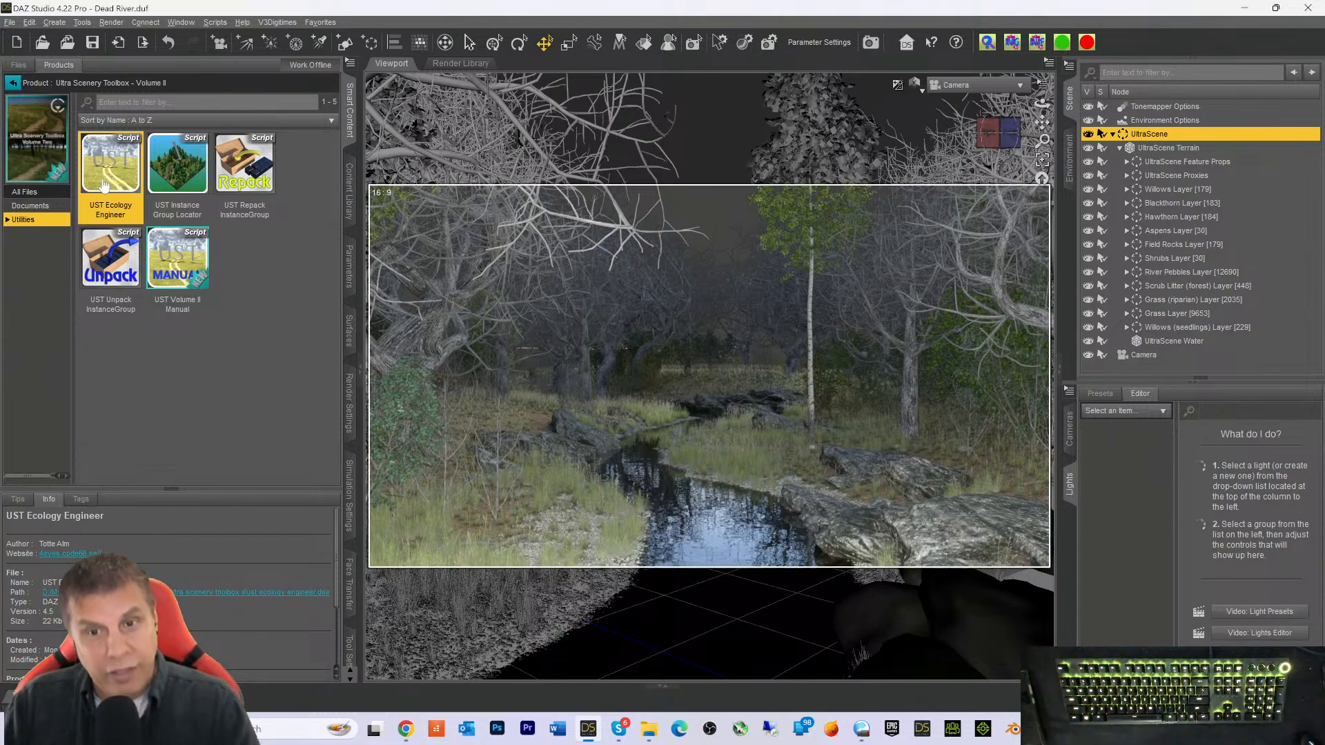
# Create a new distant light in the scene, accepting the default creation options
pyautogui.moveTo(103, 185)
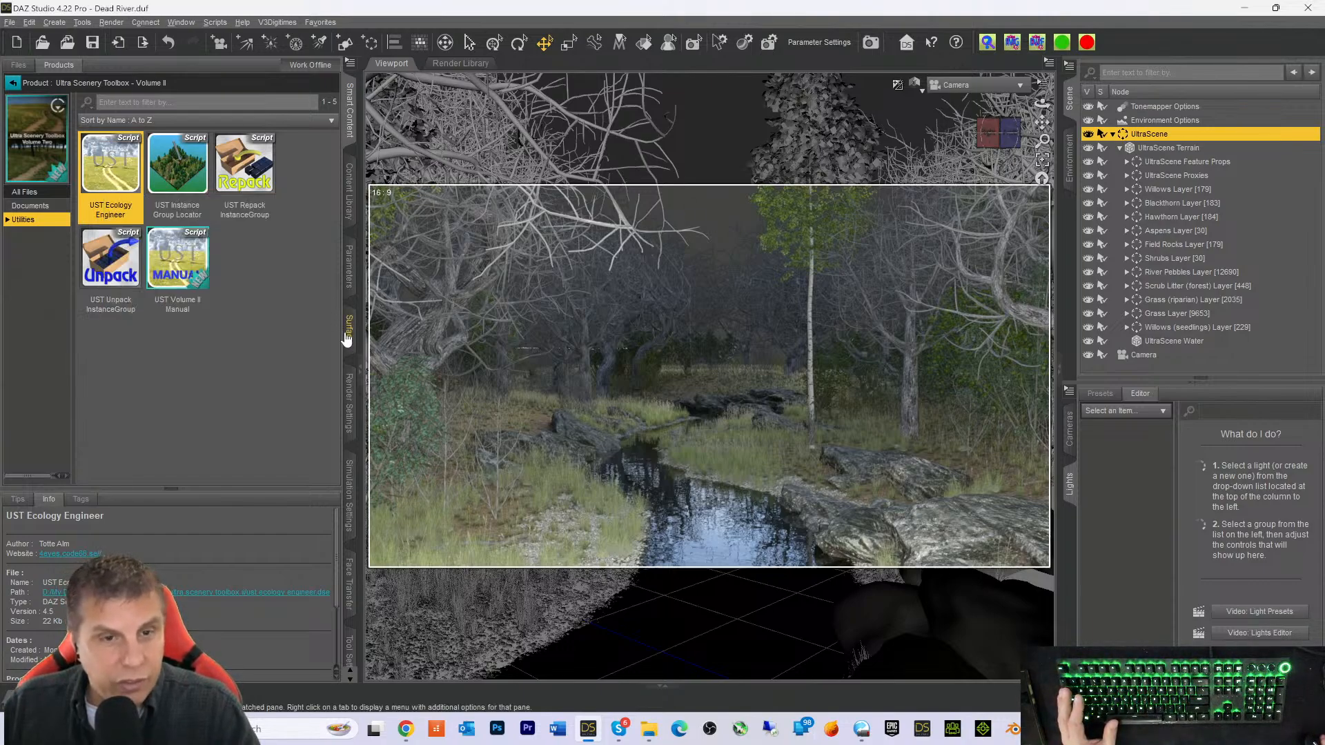
pyautogui.click(246, 43)
pyautogui.click(676, 494)
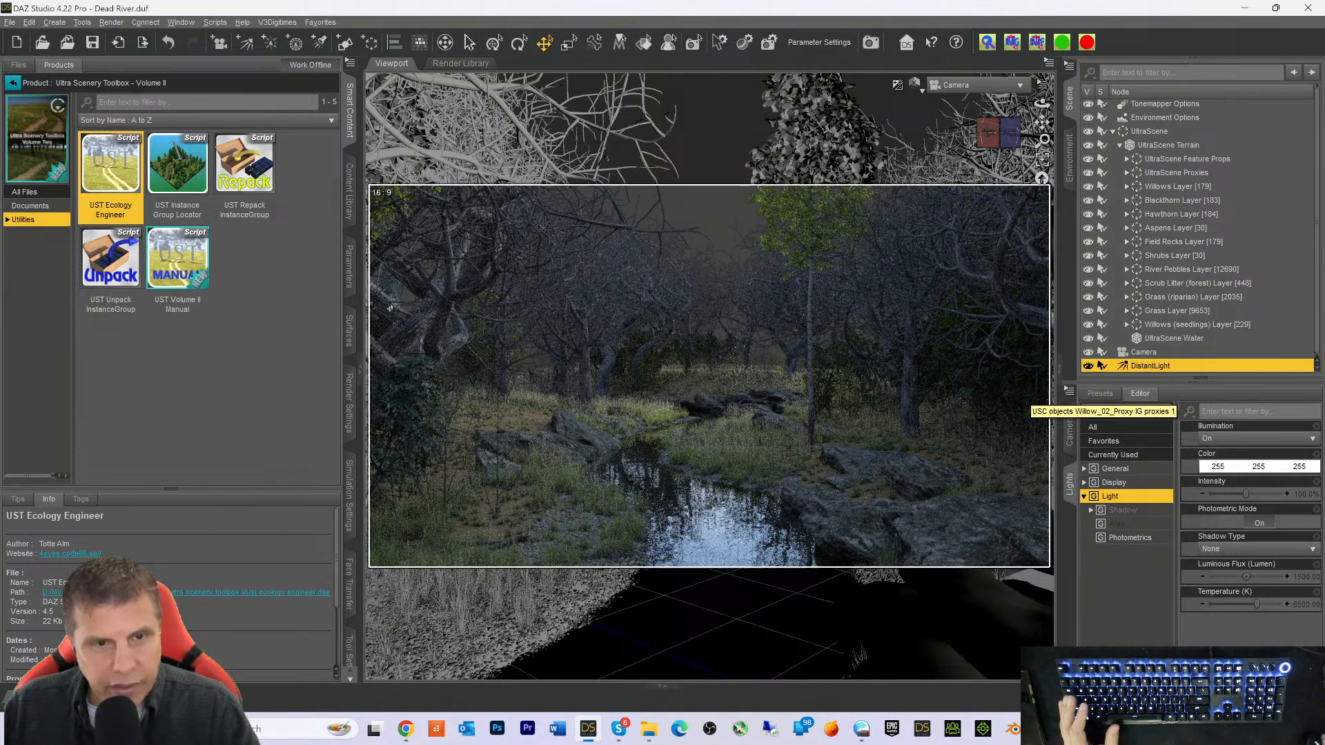
# Set the DistantLight's Luminous Flux (Lumen) to 2150 in its parameters
pyautogui.click(350, 282)
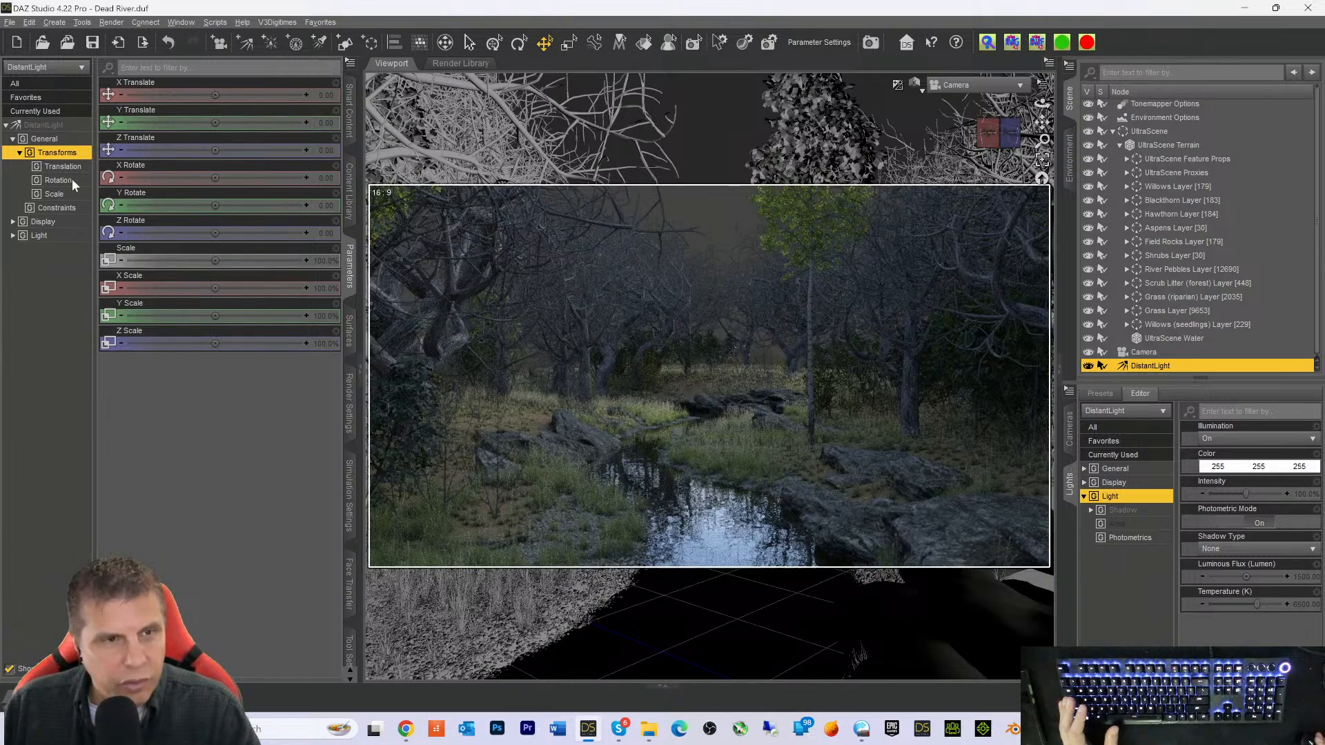
pyautogui.click(50, 126)
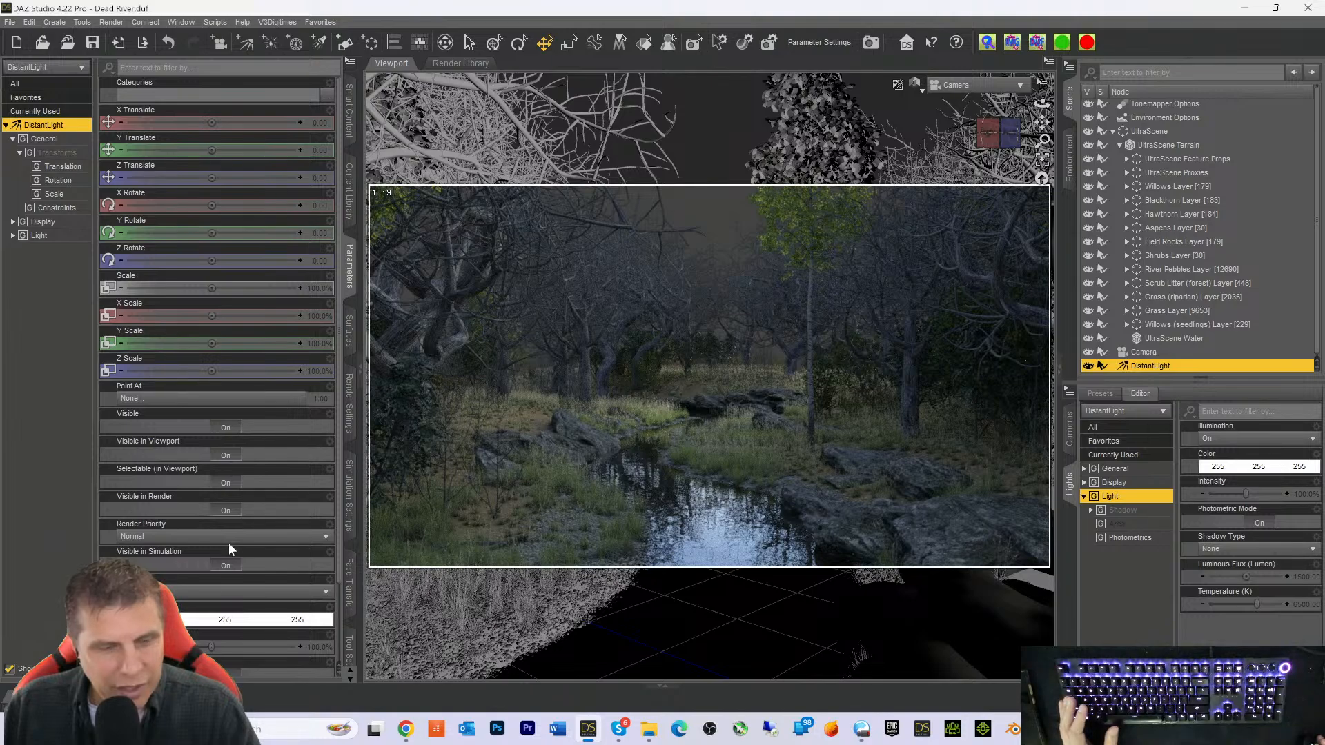
pyautogui.scroll(-1, 229, 536)
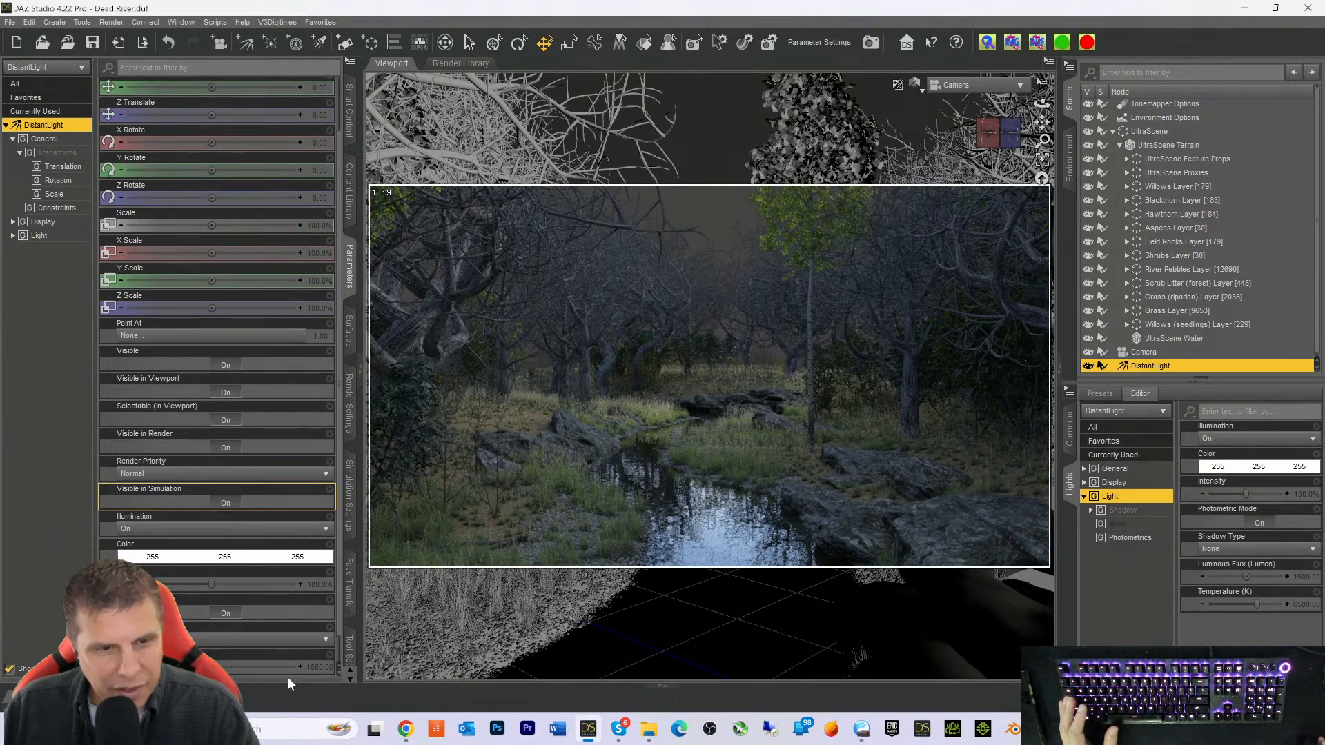
pyautogui.scroll(-1, 291, 674)
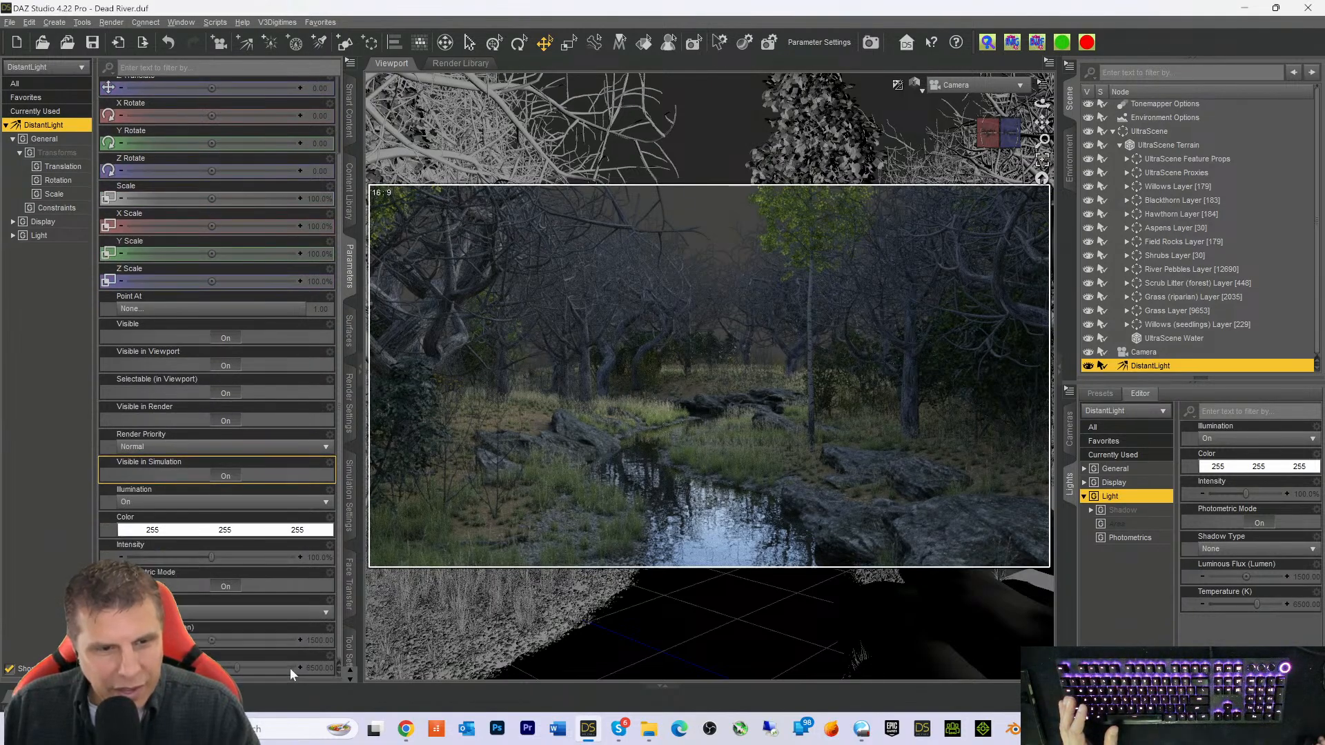
pyautogui.click(312, 641)
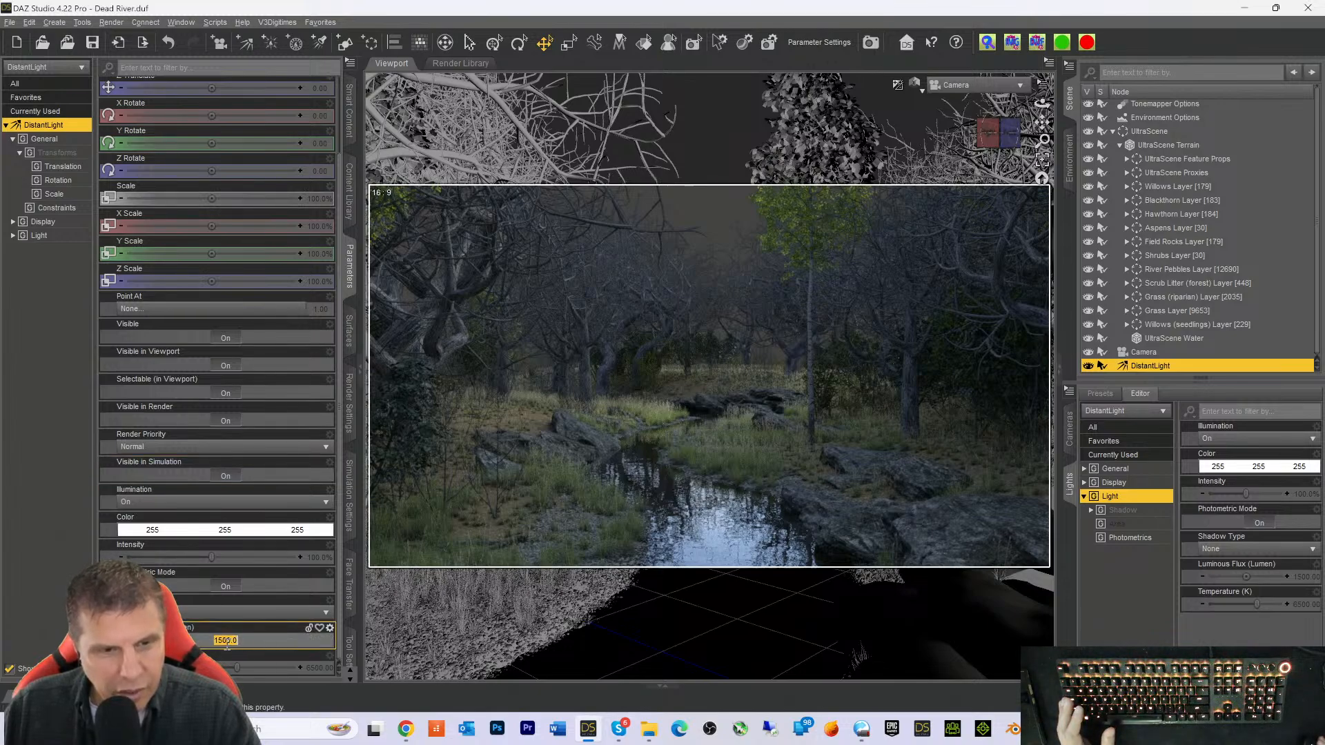
pyautogui.write('2150')
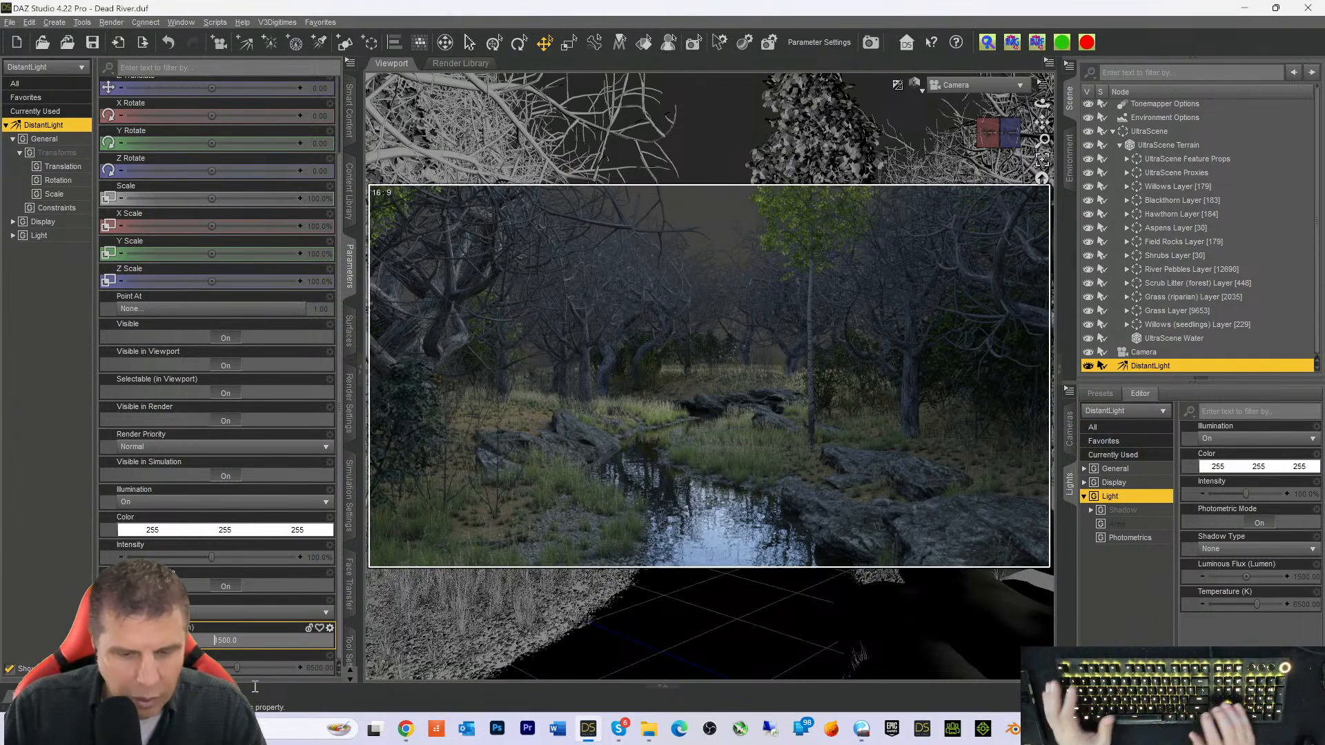
pyautogui.press('Return')
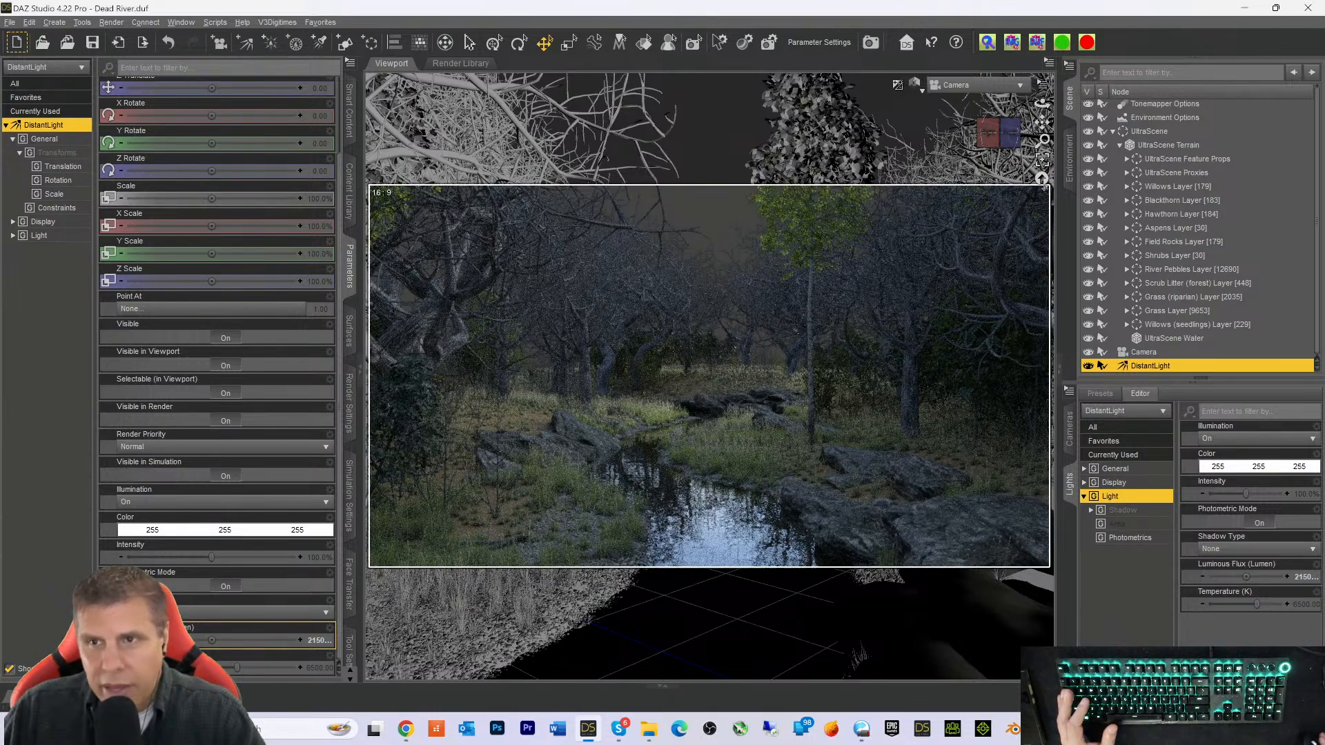
# Switch out of the Iray preview, view the scene through the DistantLight, and rotate it to aim diagonally down over the terrain
pyautogui.click(1139, 118)
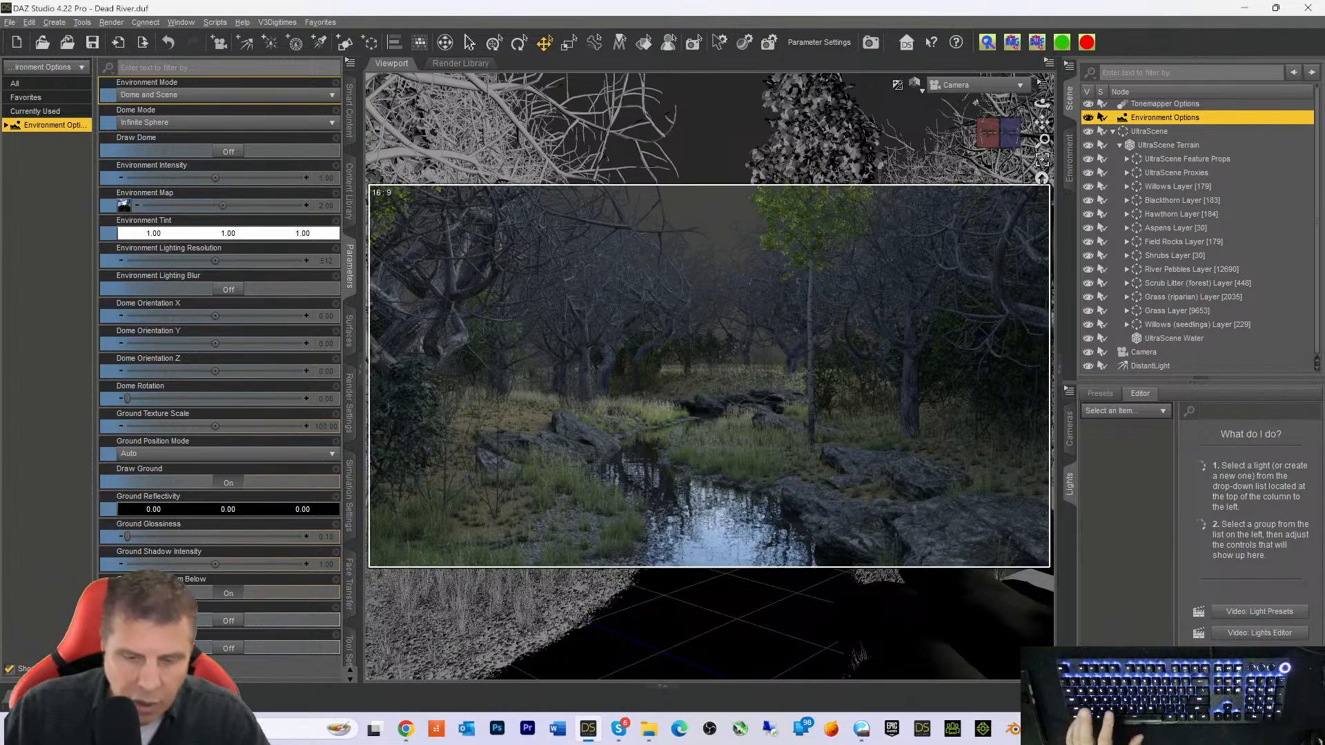
pyautogui.hotkey('ctrl', '9')
pyautogui.click(956, 86)
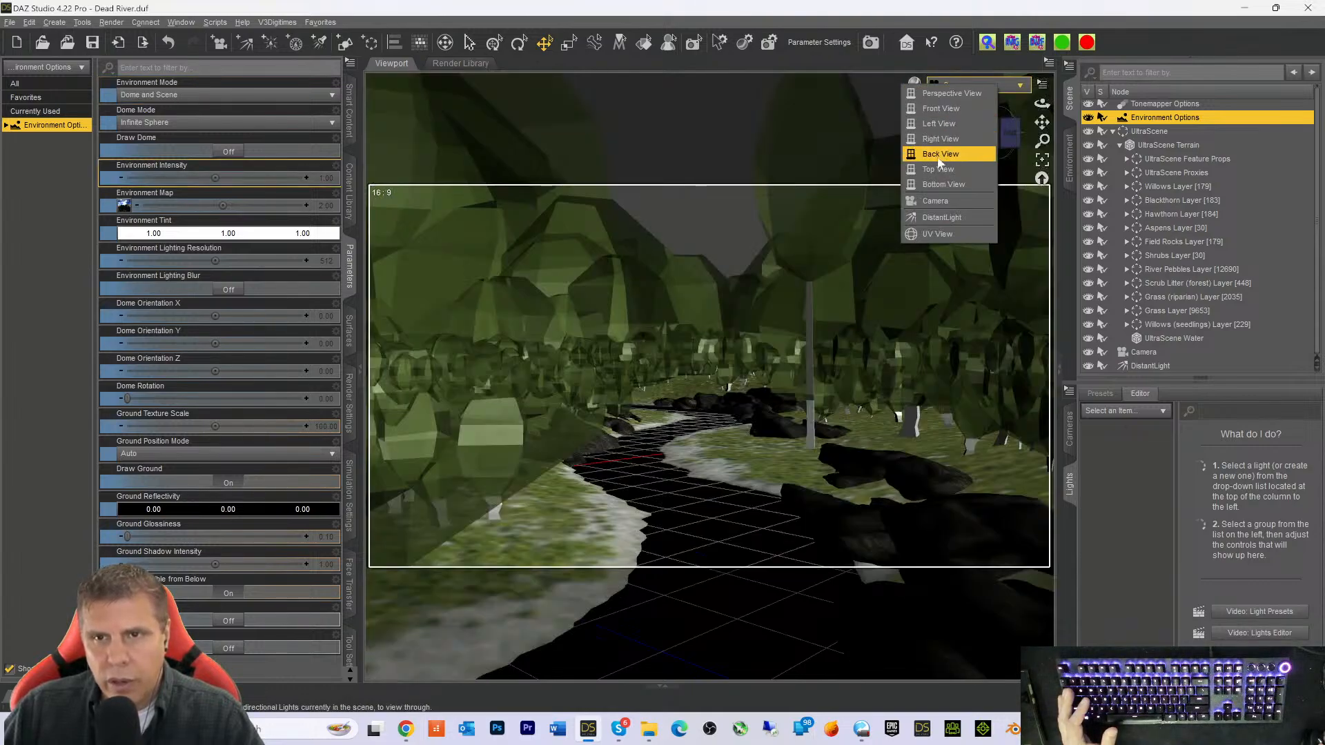
pyautogui.click(937, 220)
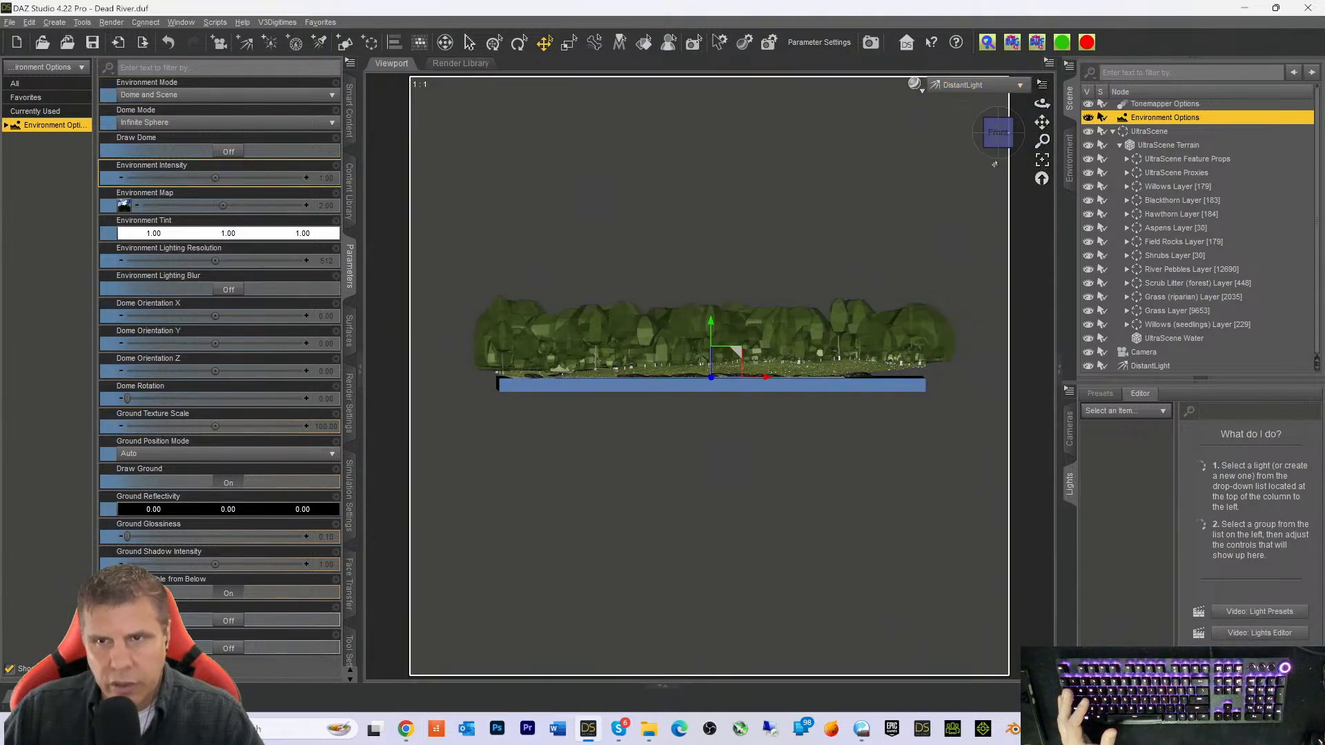
pyautogui.moveTo(1000, 137); pyautogui.dragTo(1000, 218)
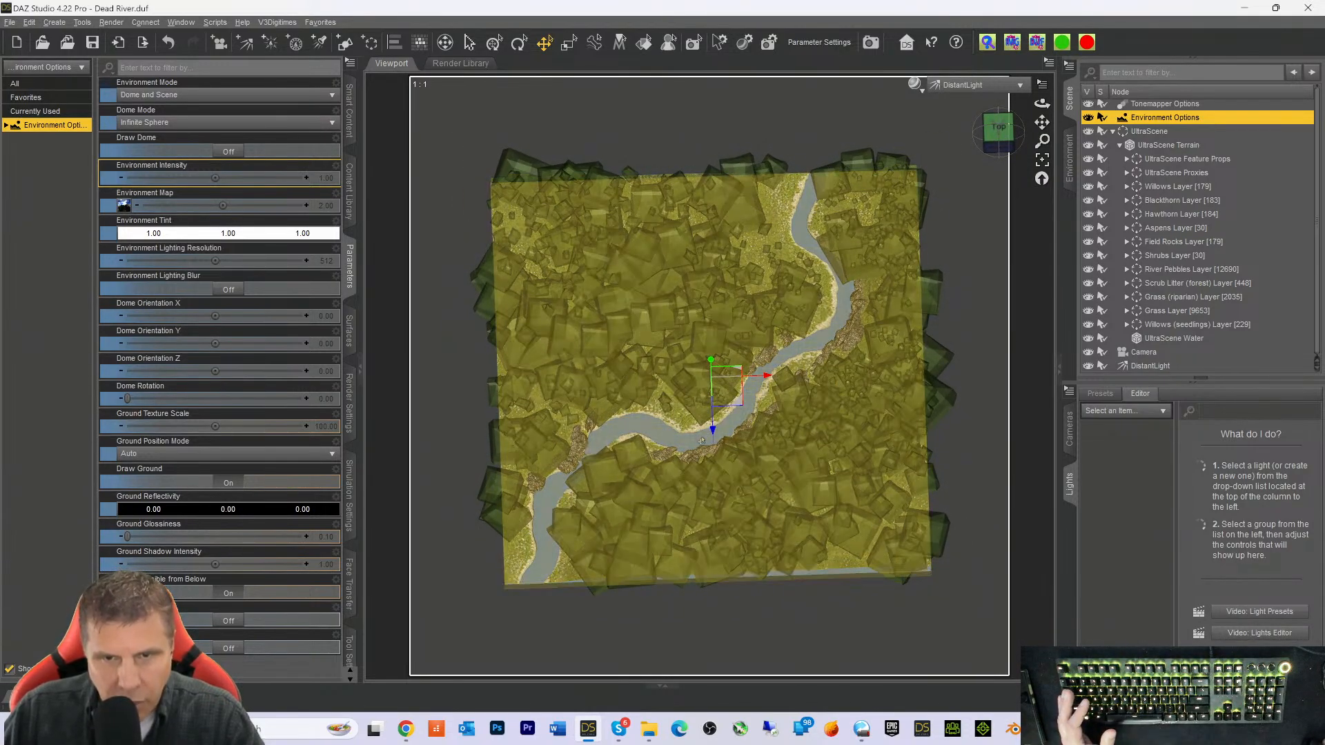
pyautogui.moveTo(1012, 130); pyautogui.dragTo(1004, 145)
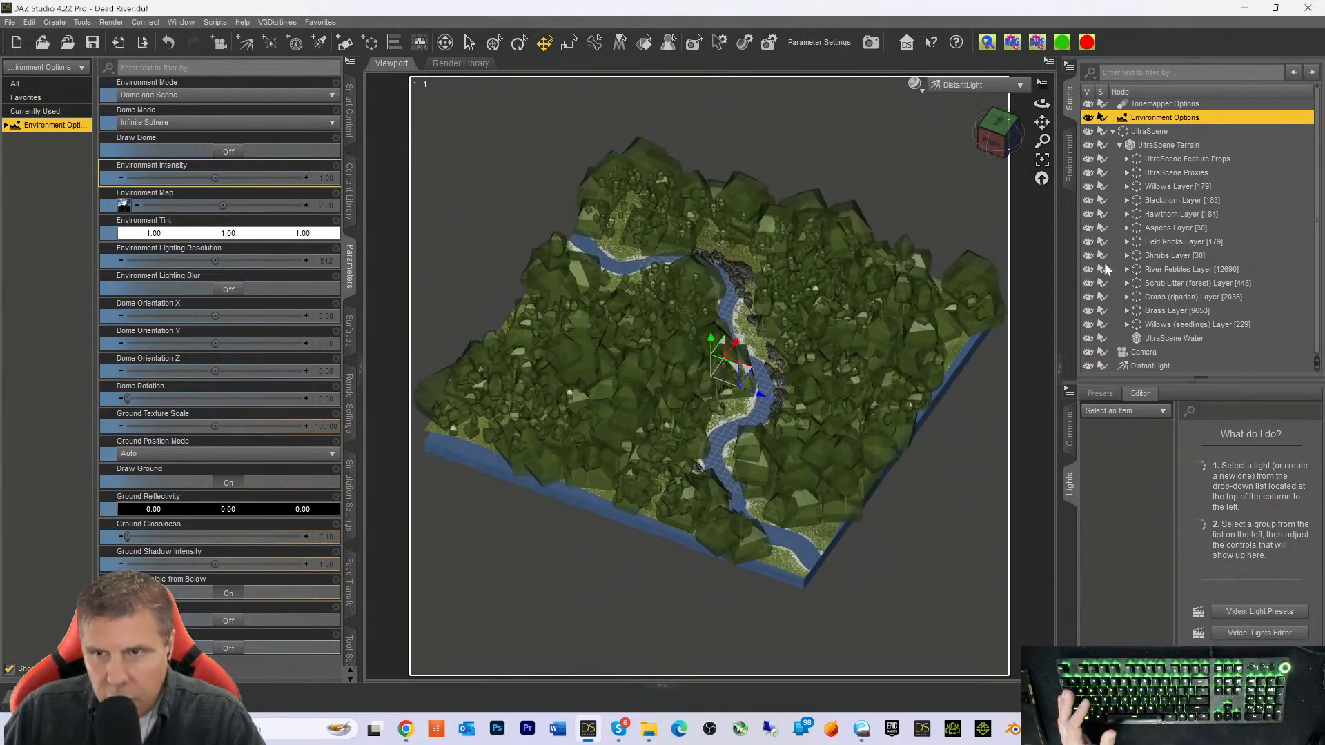
# Reposition the DistantLight over the terrain, rotate it to about -27 on X and -68 on Y, and preview the scene through the Camera in Iray
pyautogui.click(1142, 353)
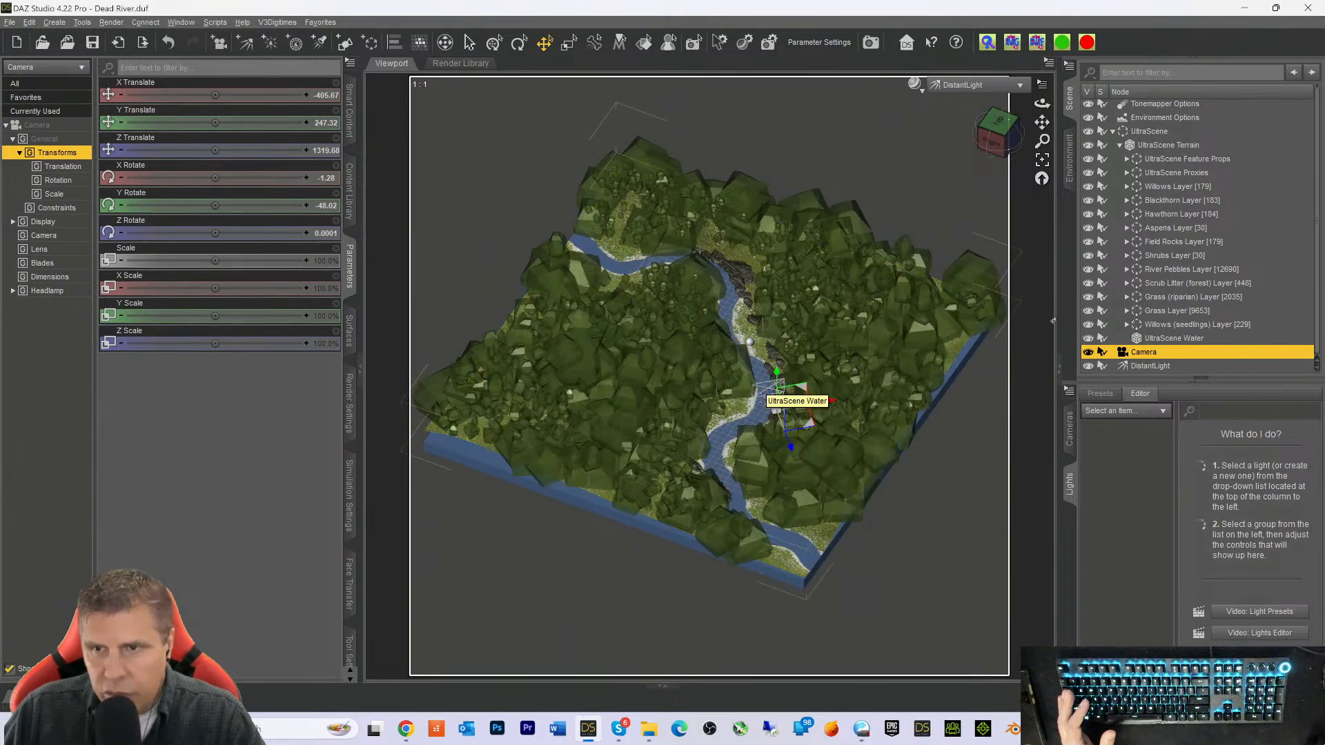
pyautogui.click(1132, 367)
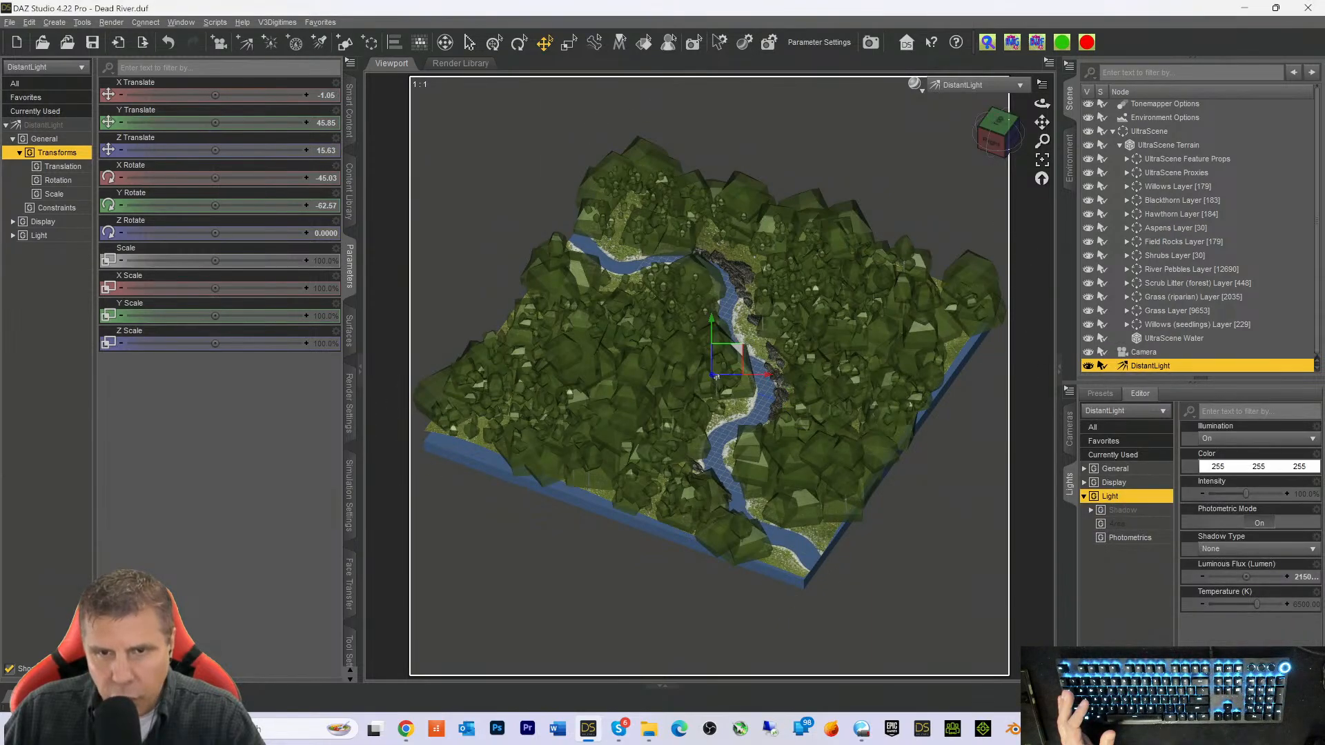
pyautogui.moveTo(1011, 138); pyautogui.dragTo(926, 116)
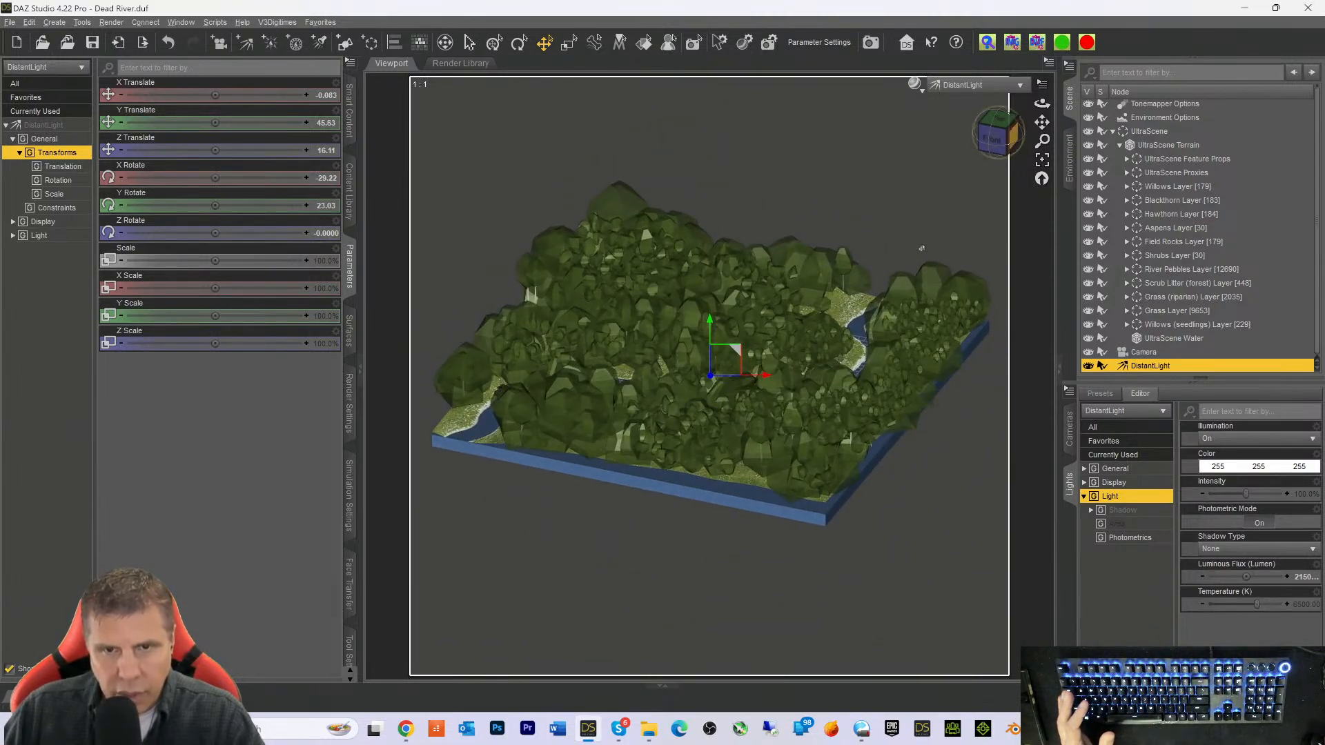
pyautogui.moveTo(767, 376); pyautogui.dragTo(702, 386)
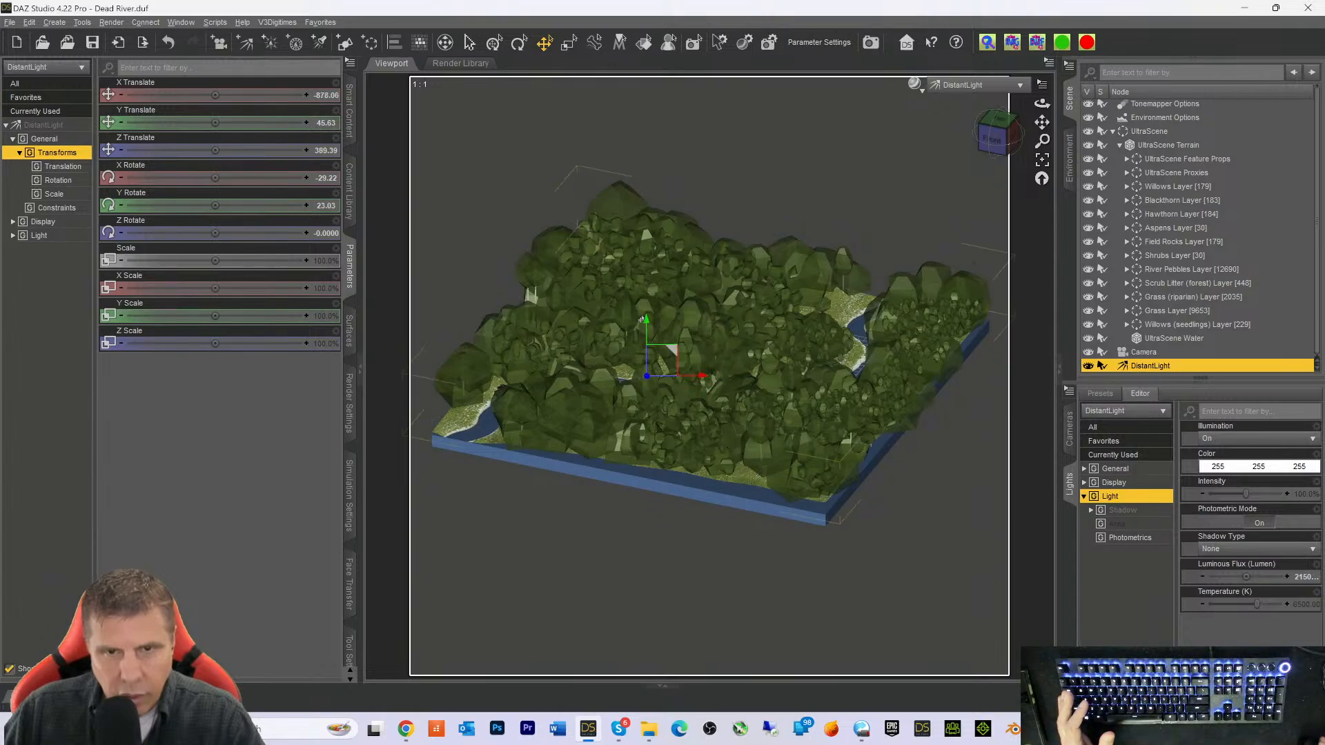
pyautogui.moveTo(645, 320); pyautogui.dragTo(643, 330)
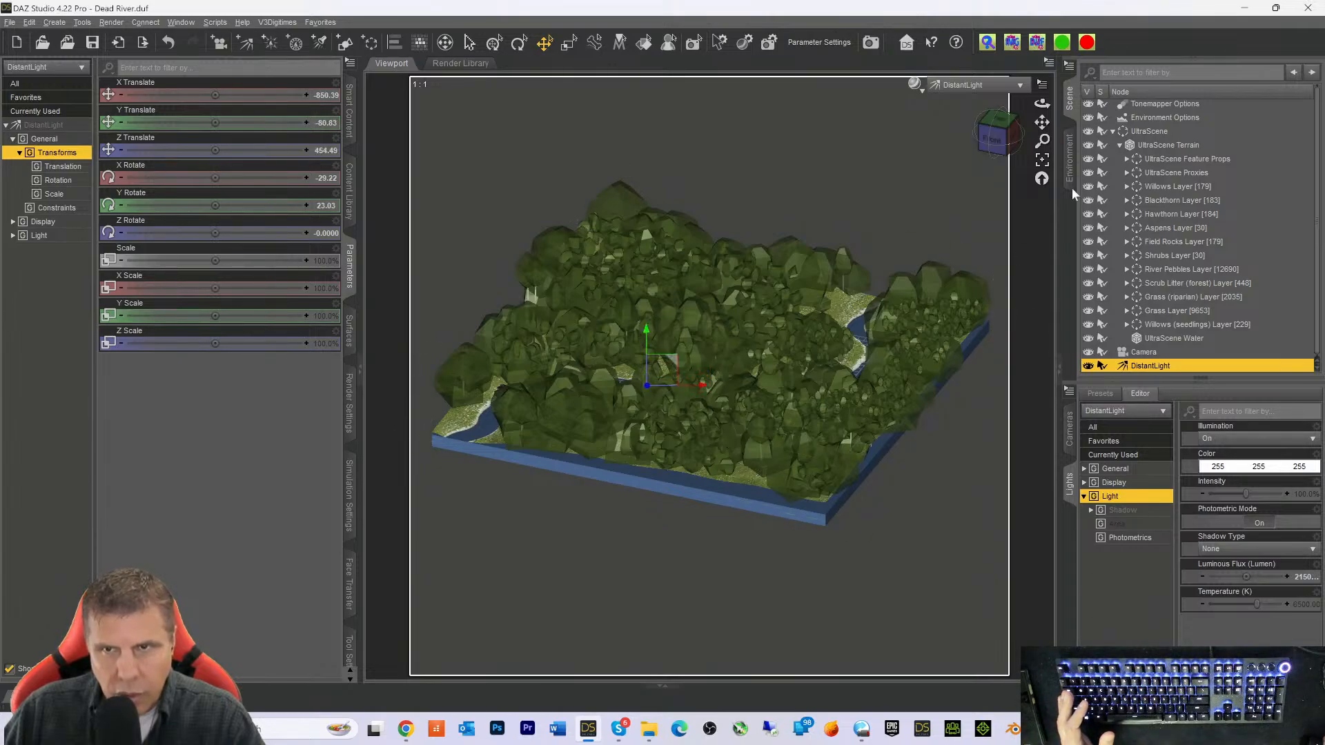
pyautogui.moveTo(1004, 111); pyautogui.dragTo(1011, 147)
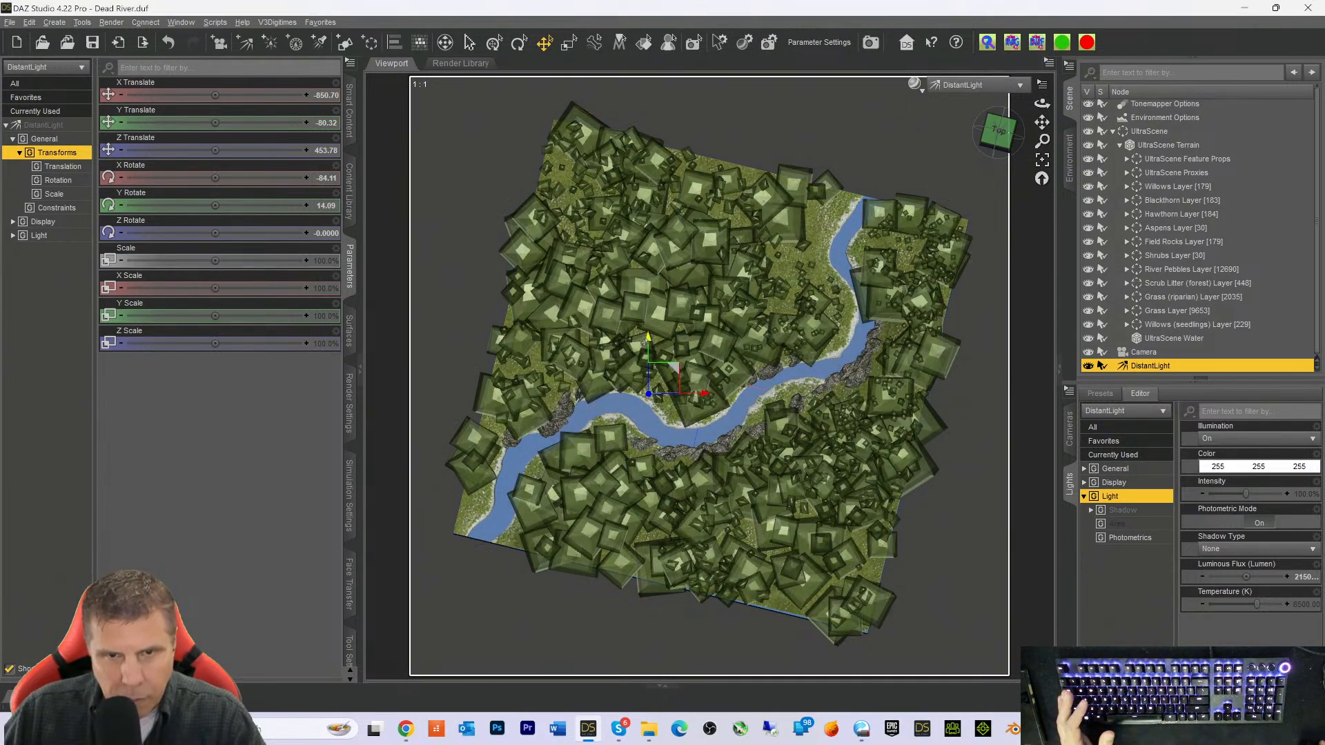
pyautogui.moveTo(647, 338); pyautogui.dragTo(648, 372)
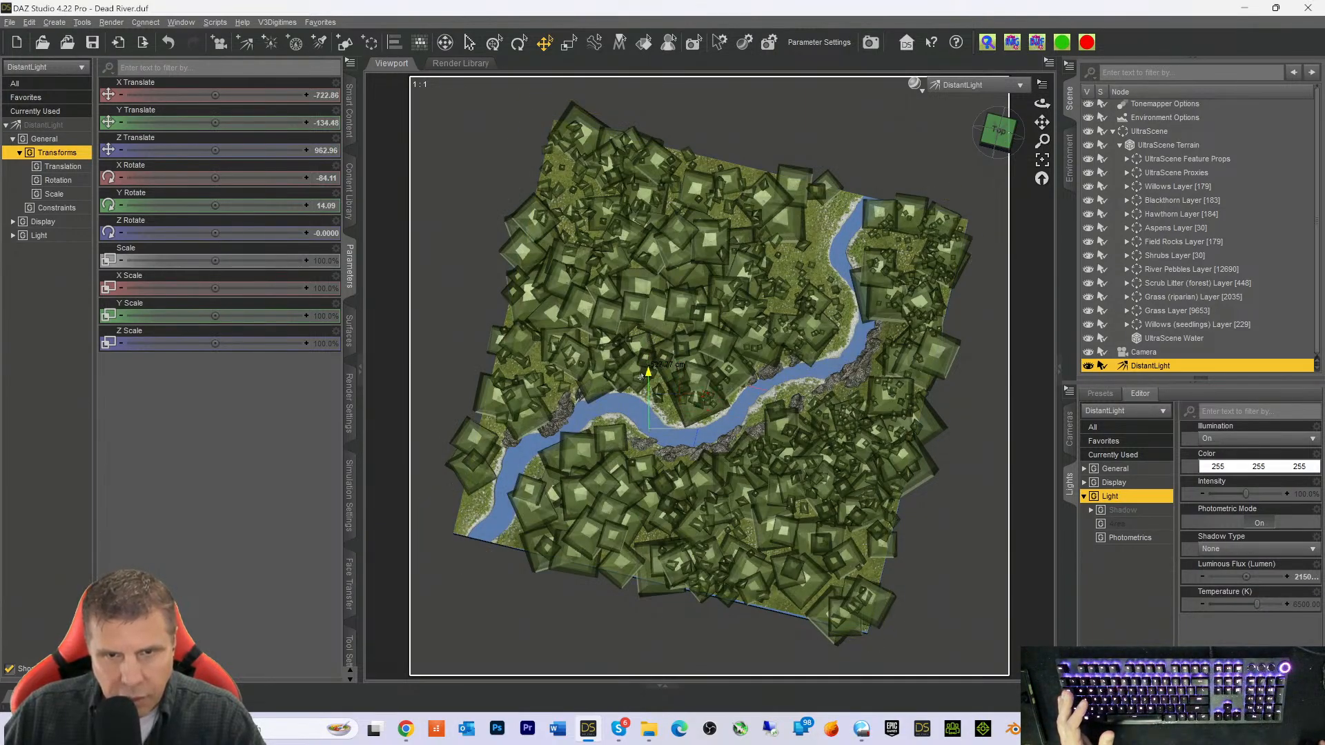
pyautogui.moveTo(998, 138); pyautogui.dragTo(1022, 159)
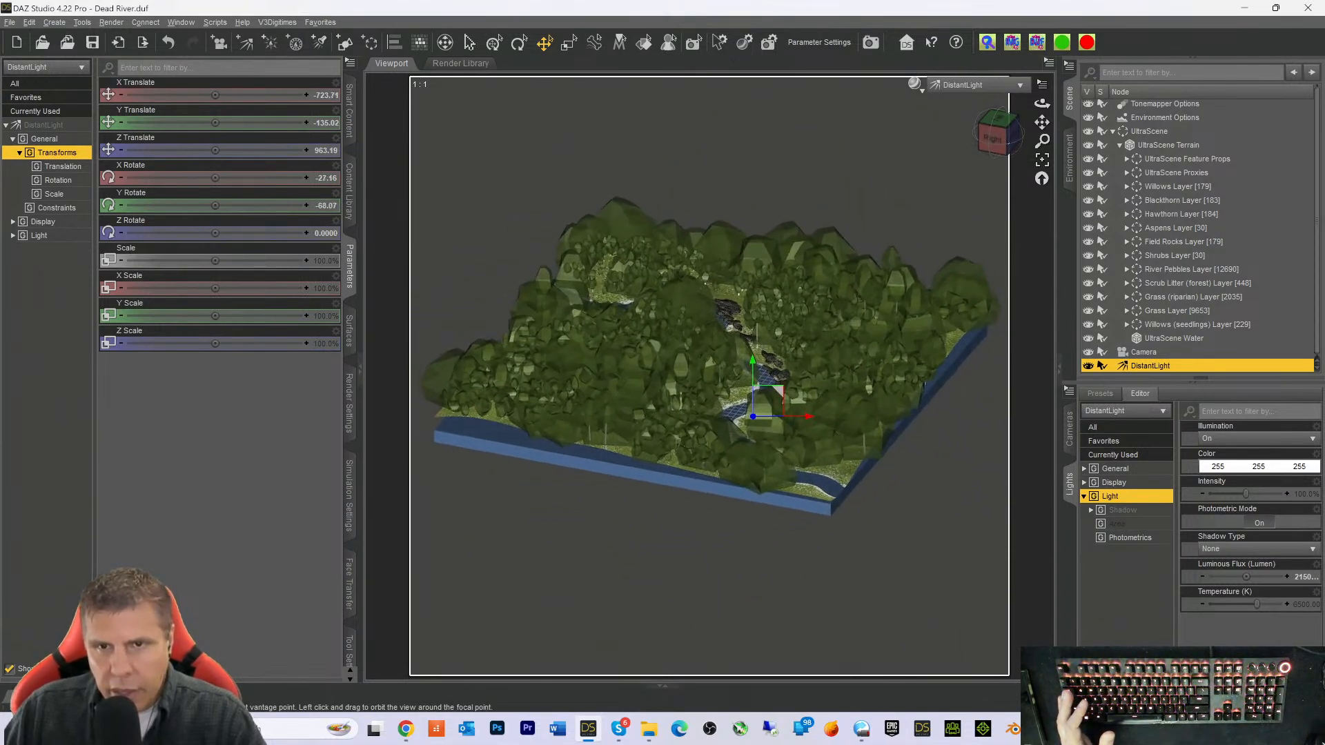
pyautogui.click(956, 84)
pyautogui.click(943, 189)
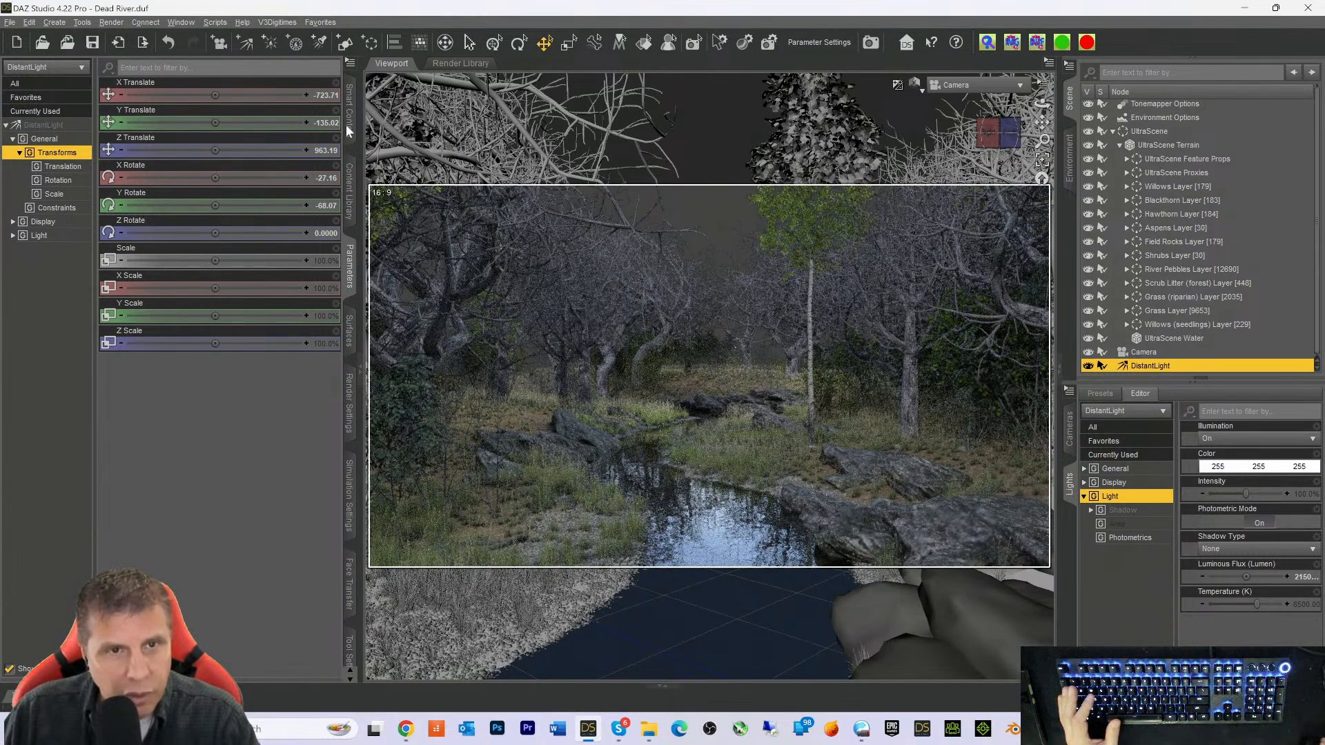
# Set the DistantLight's Luminous Flux (Lumen) to 921500
pyautogui.click(40, 126)
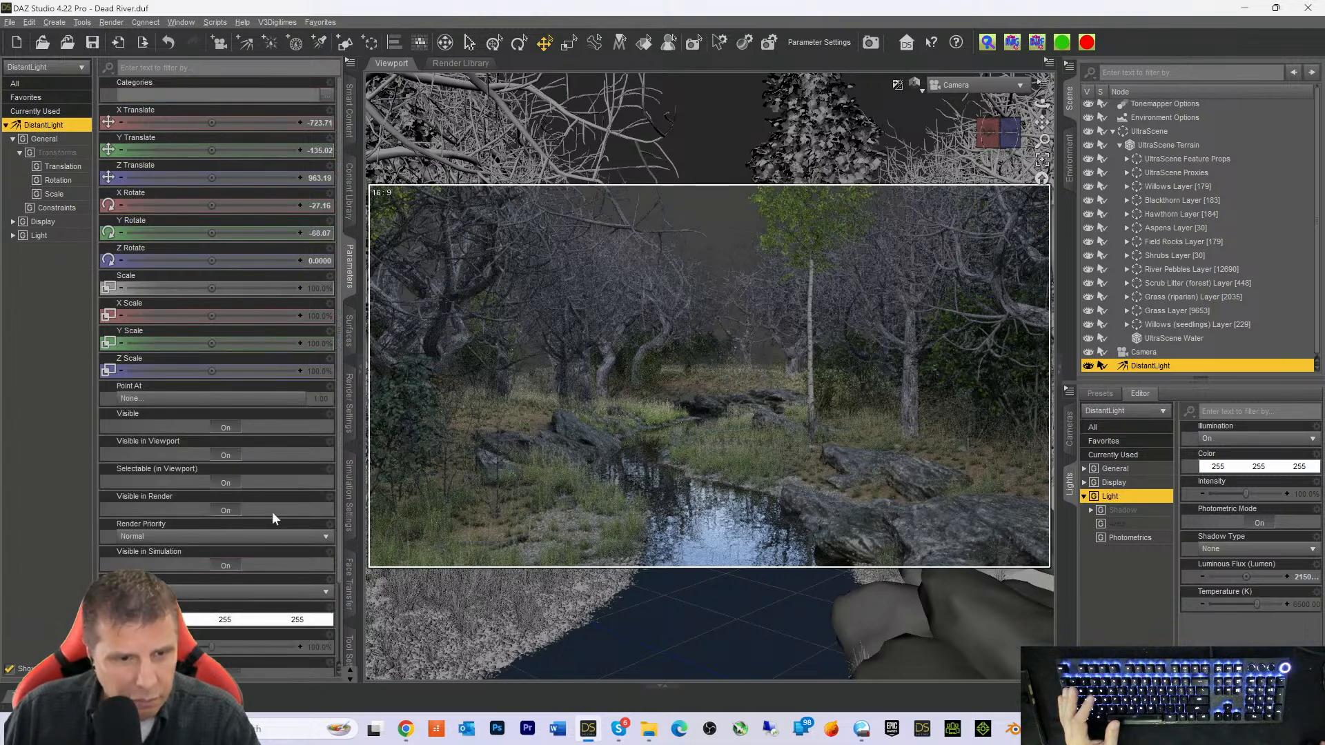
pyautogui.scroll(-3, 269, 498)
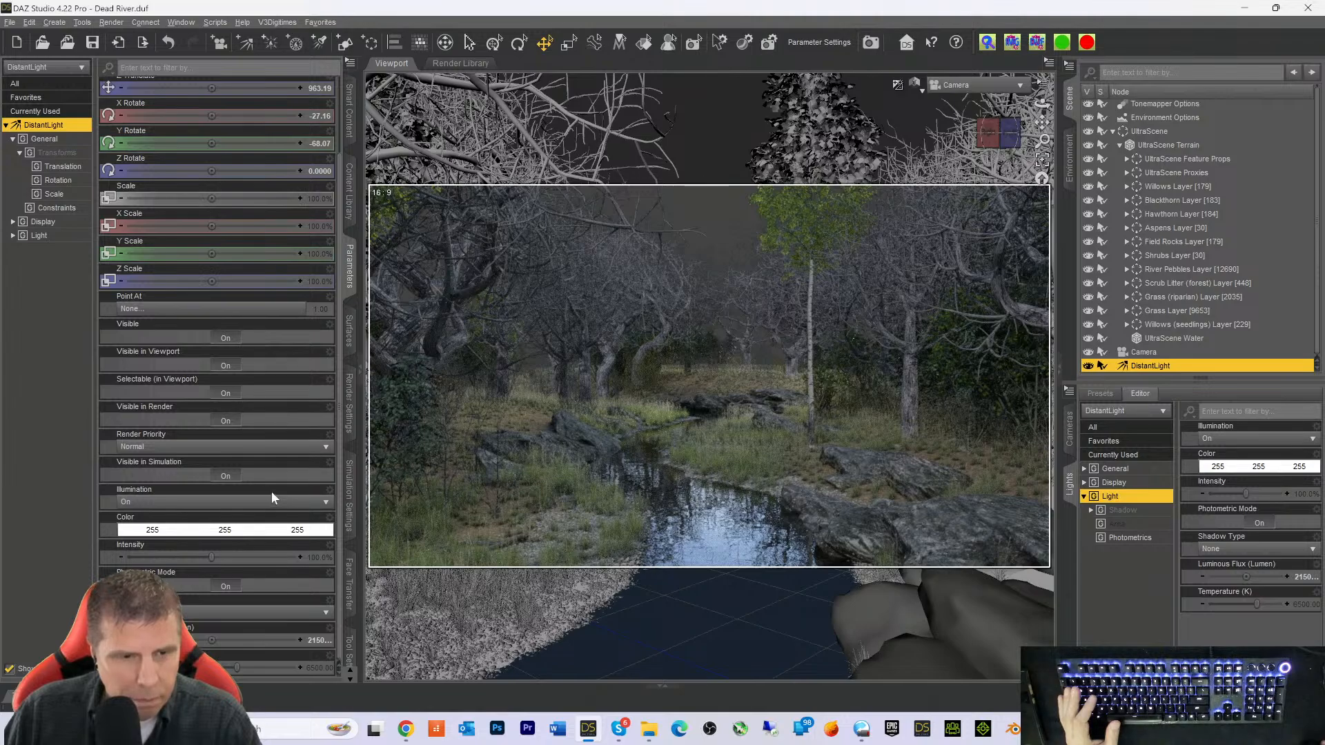
pyautogui.click(312, 639)
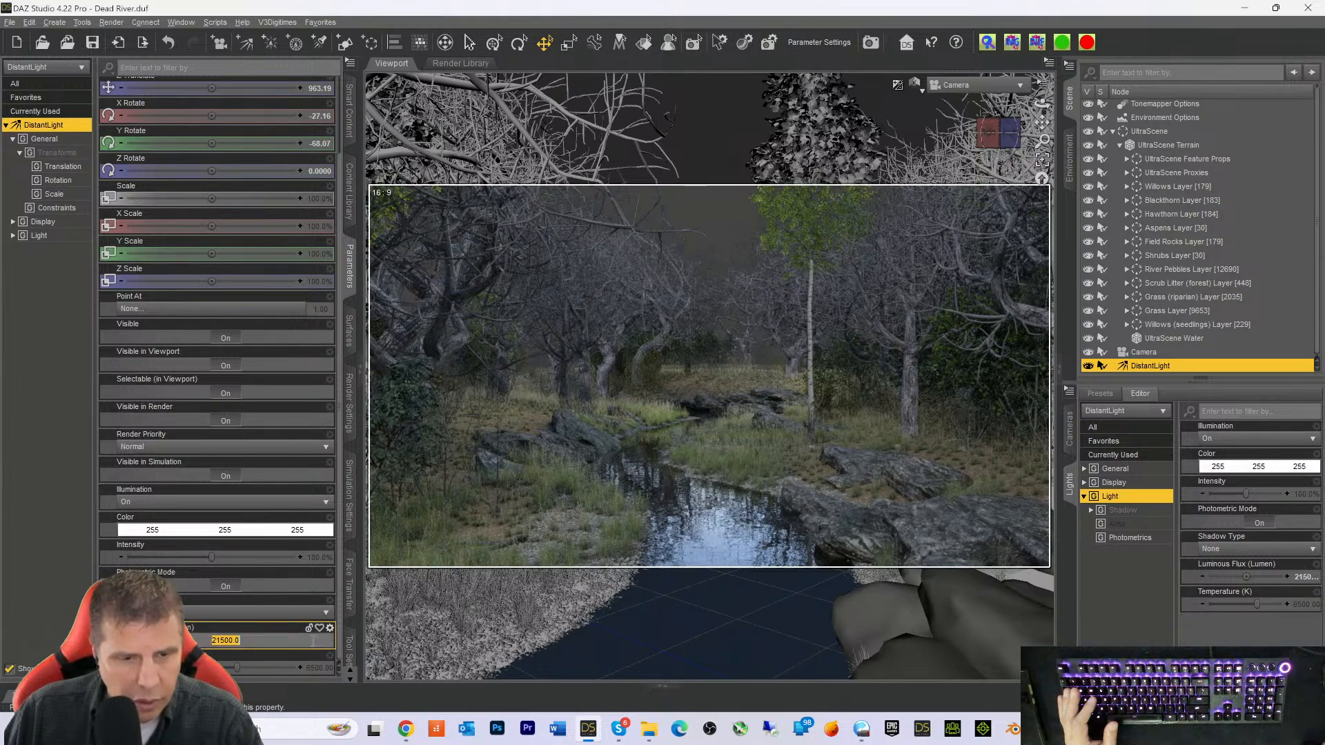
pyautogui.click(235, 640)
pyautogui.write('9')
pyautogui.press('Return')
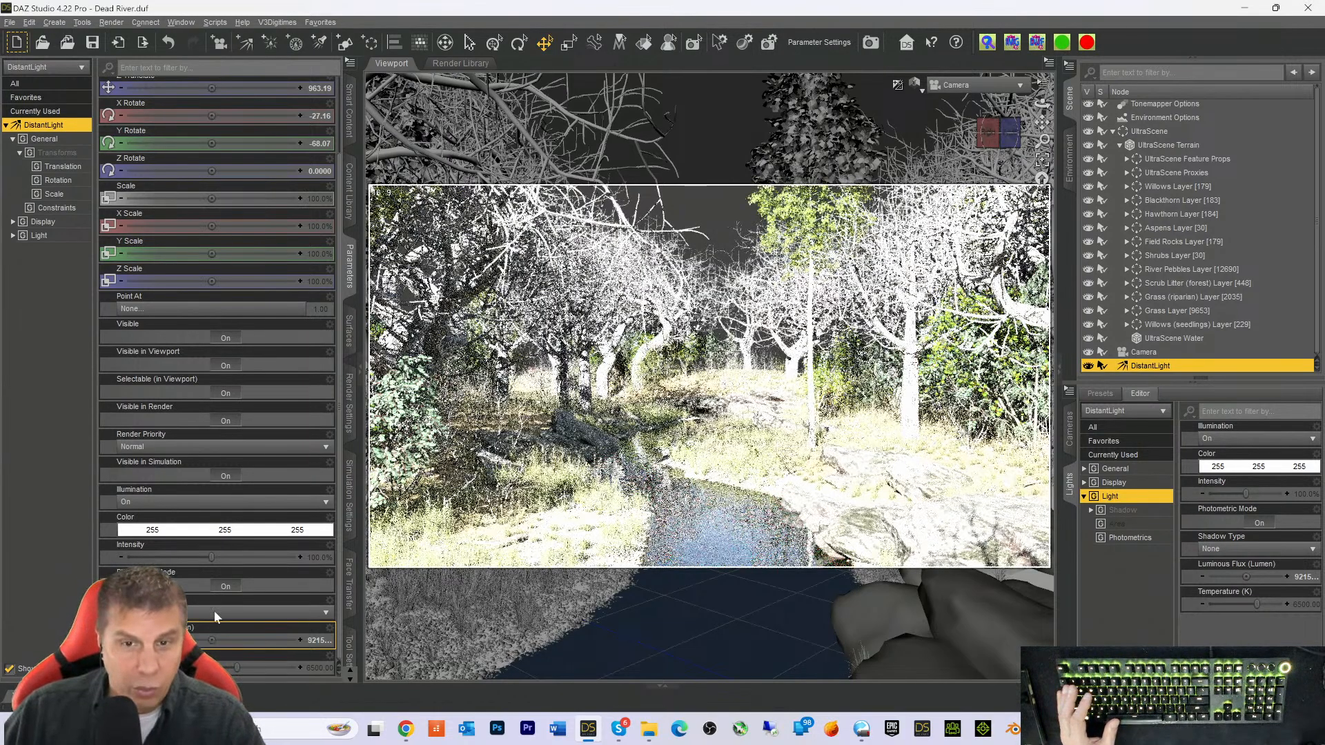
# Lower the DistantLight's Luminous Flux (Lumen) to 91500
pyautogui.click(309, 640)
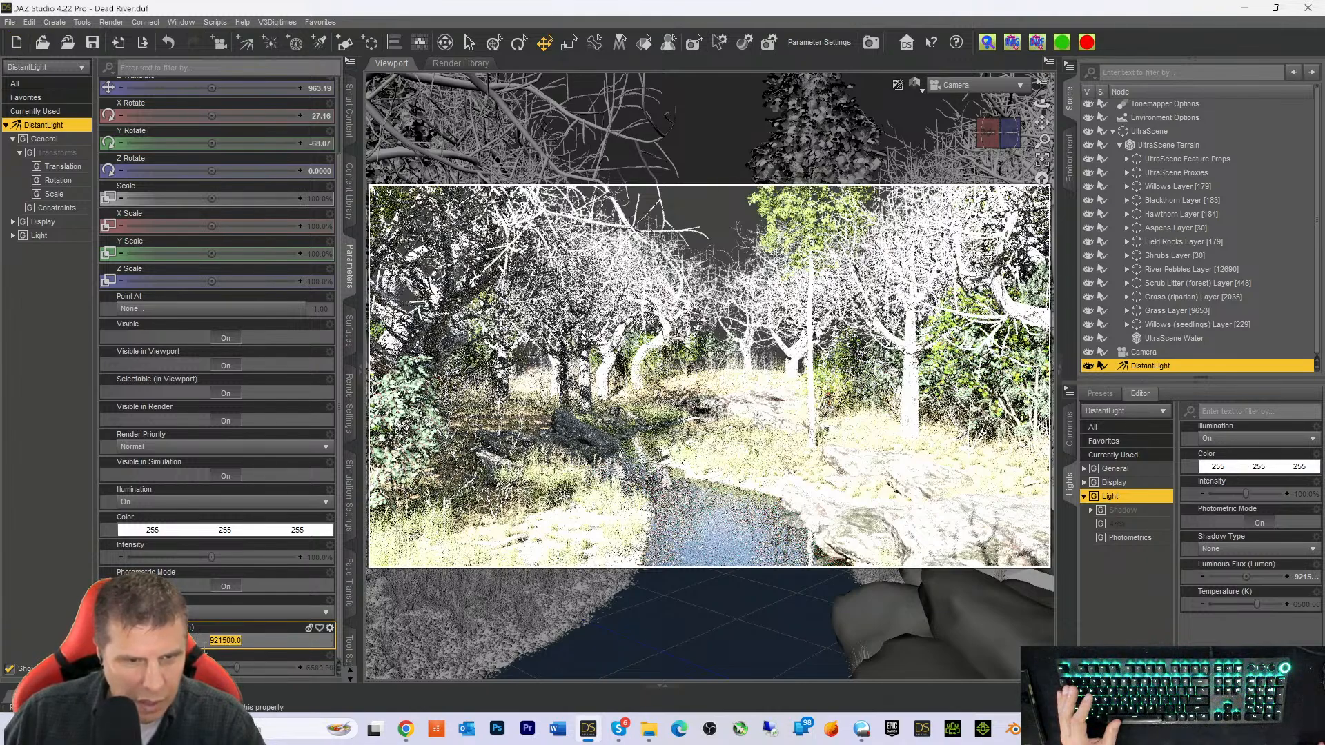
pyautogui.press('Home')
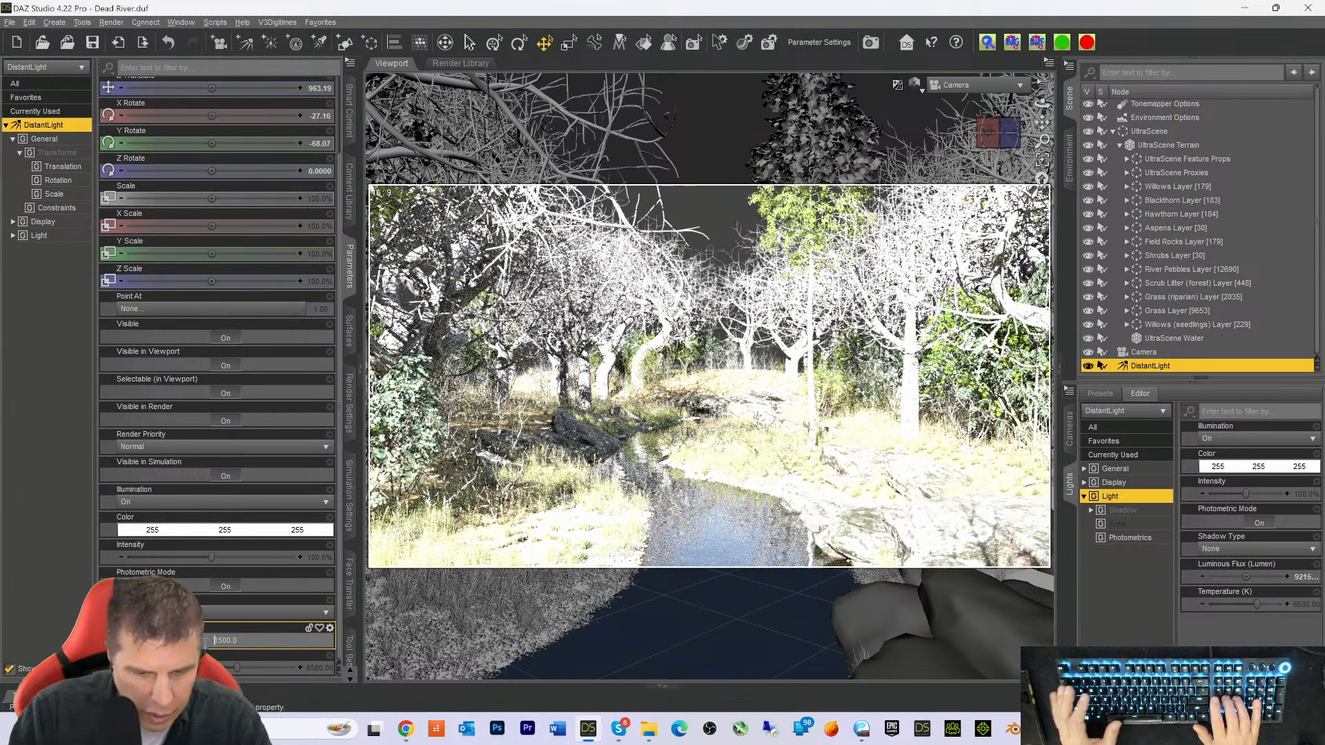
pyautogui.press('Return')
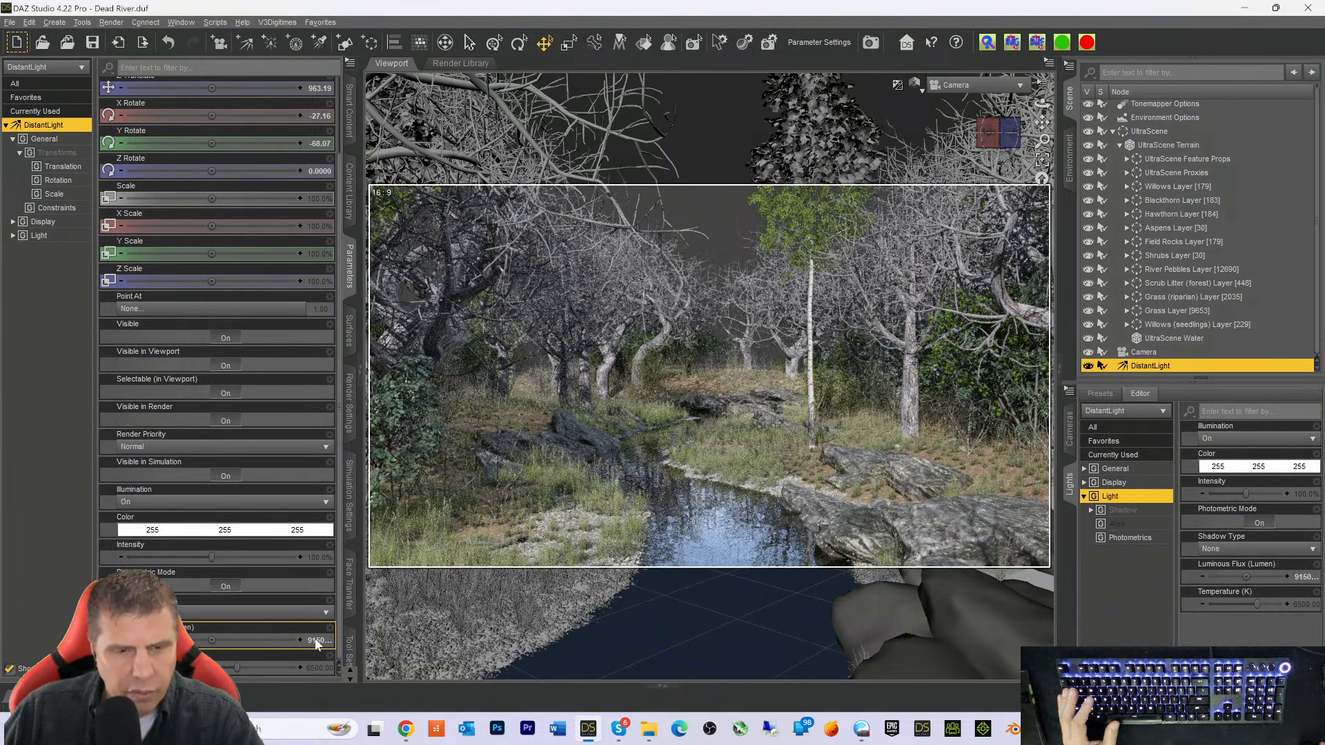
# Set the DistantLight's Luminous Flux (Lumen) to 191500 and warm its Temperature (K) to about 5469
pyautogui.click(312, 641)
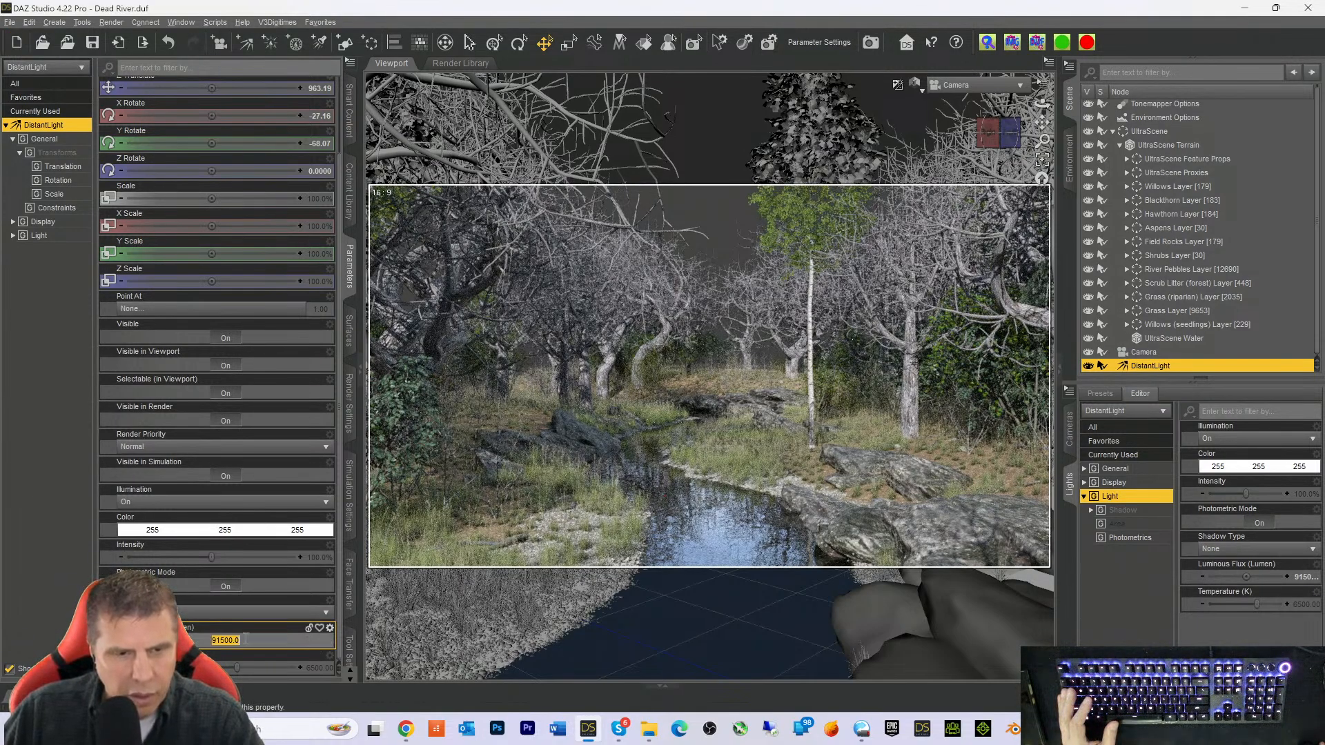
pyautogui.press('Return')
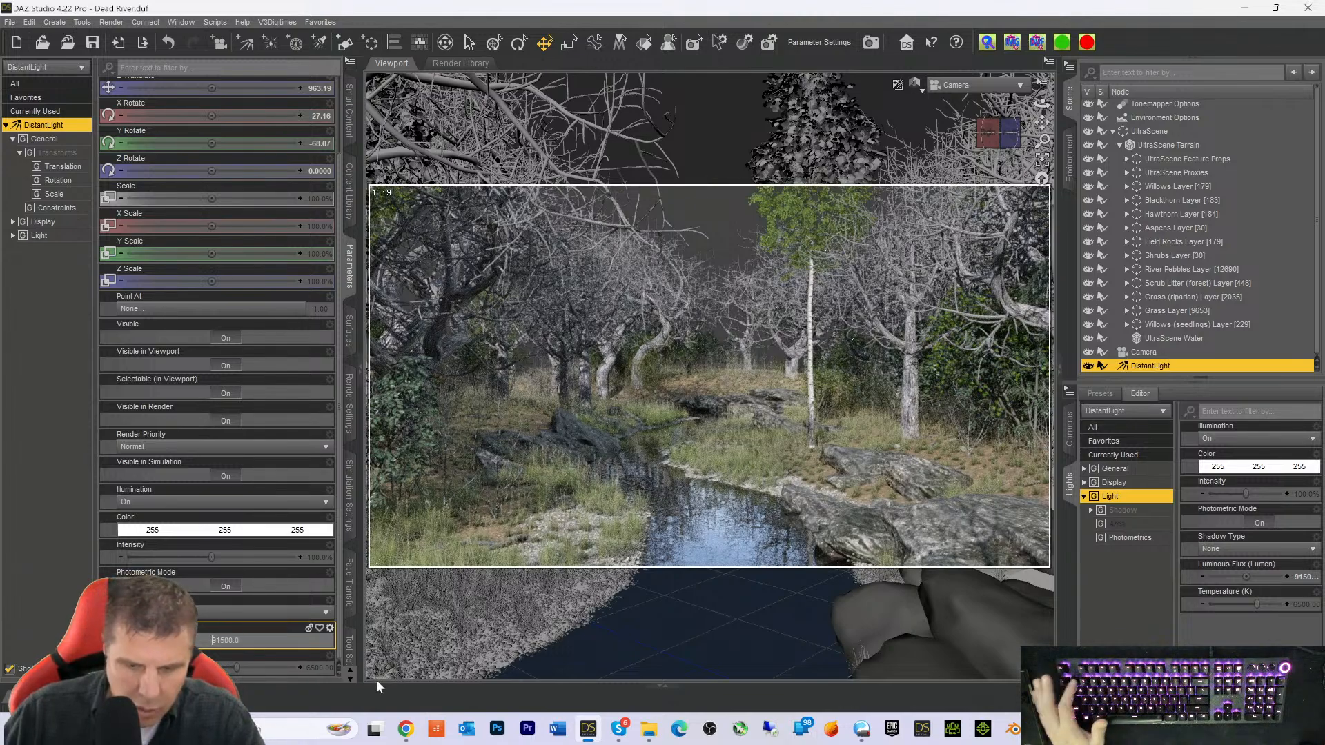
pyautogui.write('1')
pyautogui.press('Return')
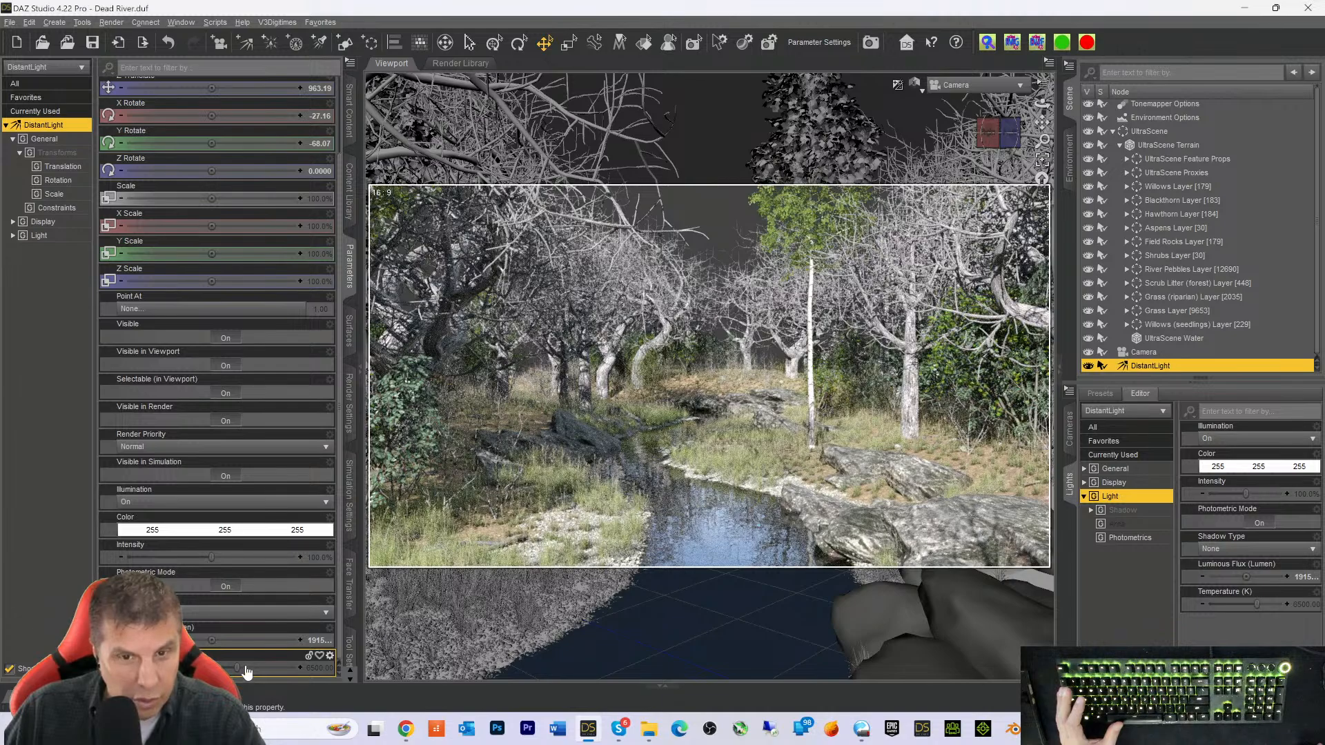
pyautogui.moveTo(236, 668); pyautogui.dragTo(224, 668)
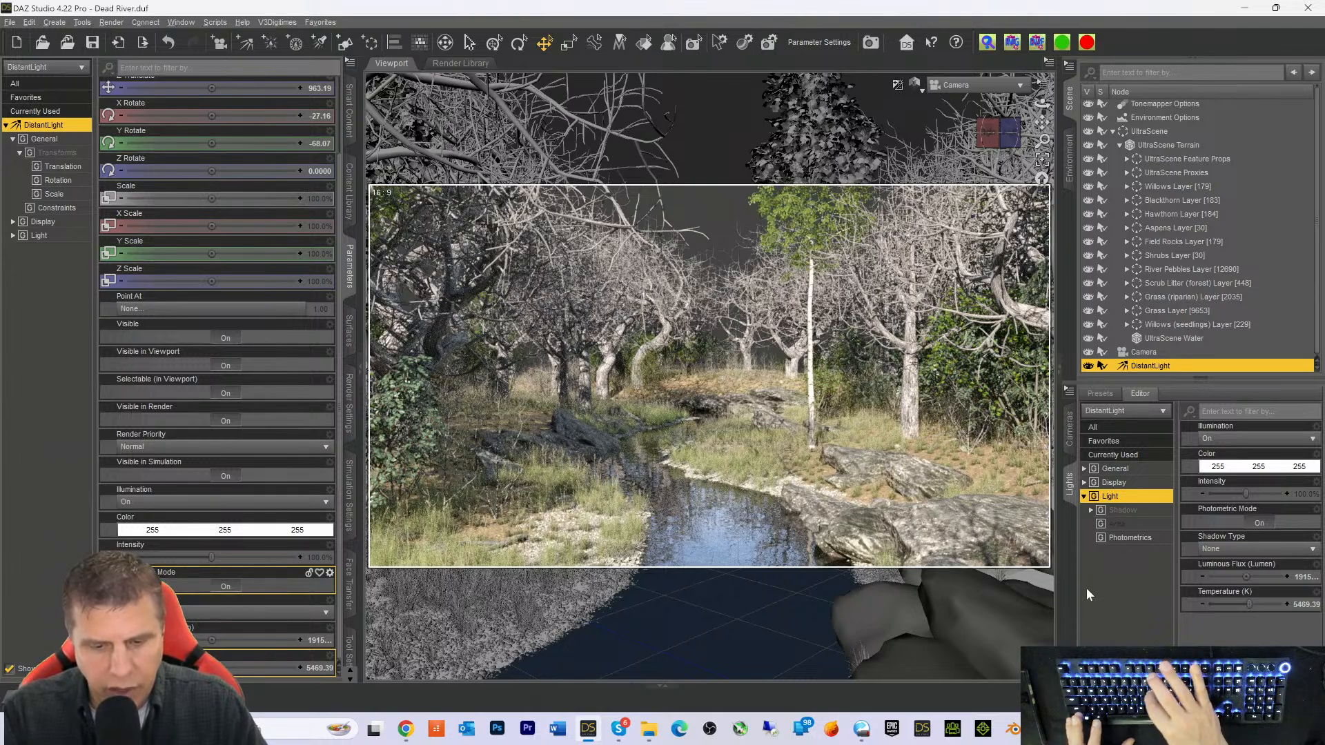
# Leave the Iray preview, rotate the DistantLight from its own view to about -47 on X and -83 on Y, and return to the Camera view
pyautogui.hotkey('ctrl', '9')
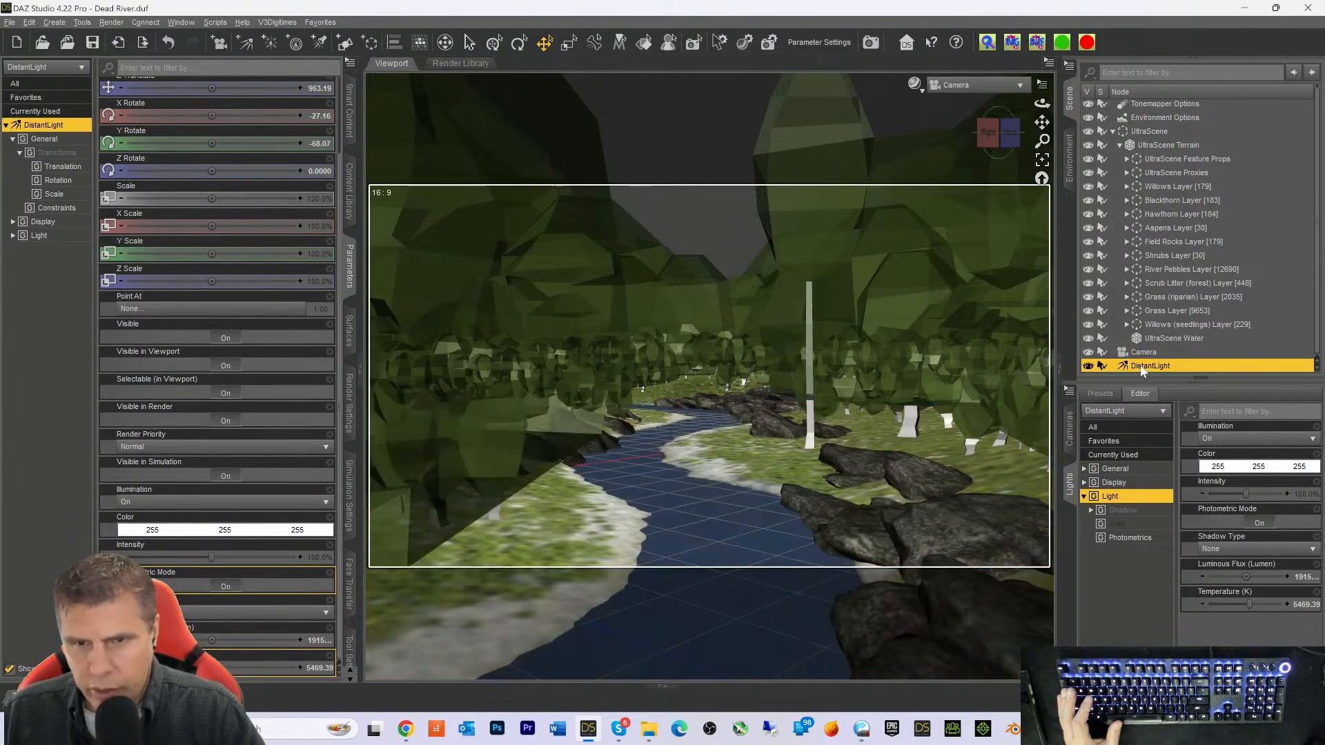
pyautogui.doubleClick(1146, 366)
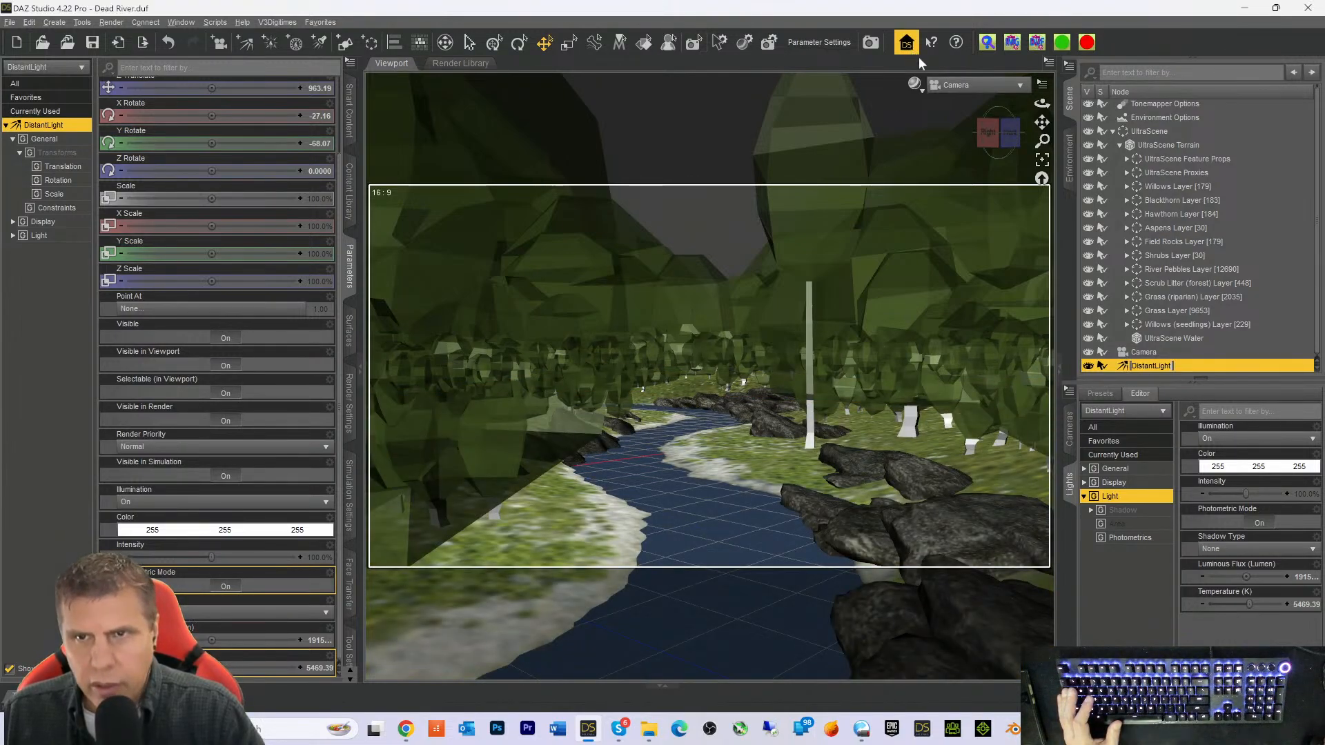
pyautogui.click(966, 84)
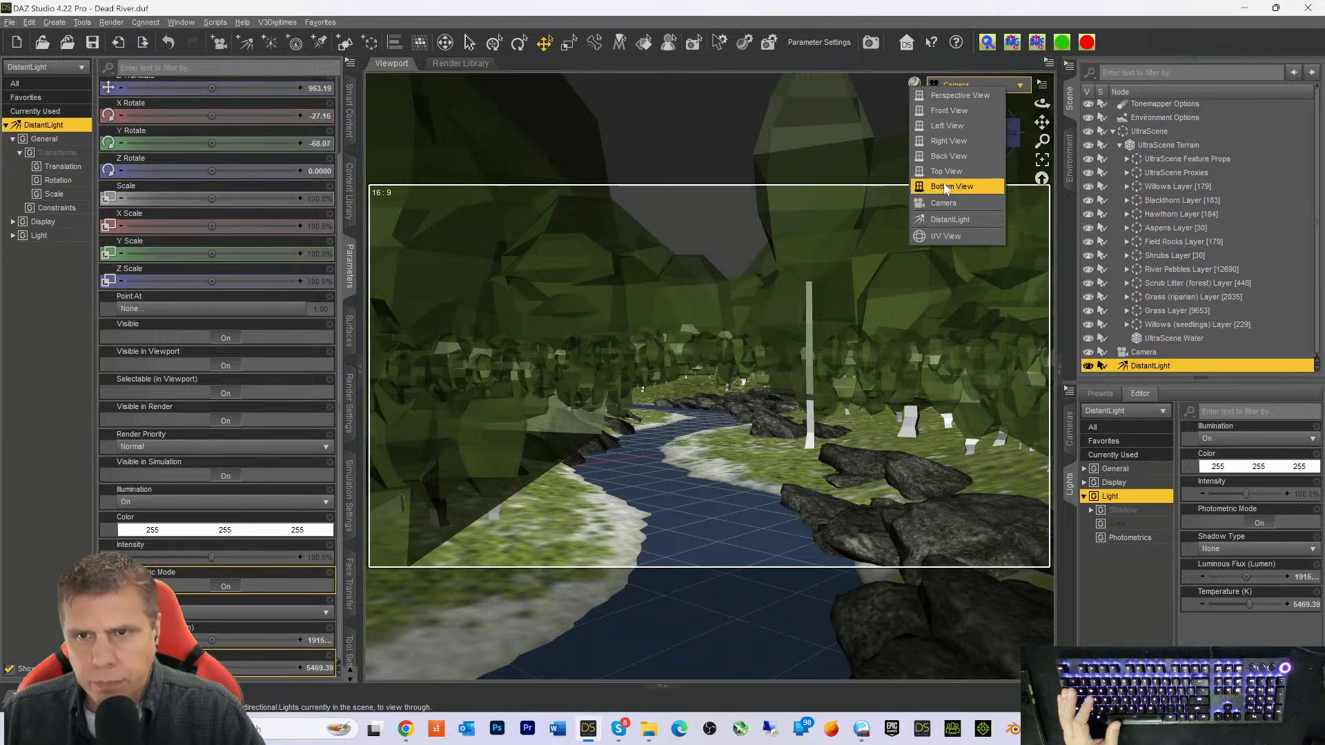
pyautogui.click(950, 220)
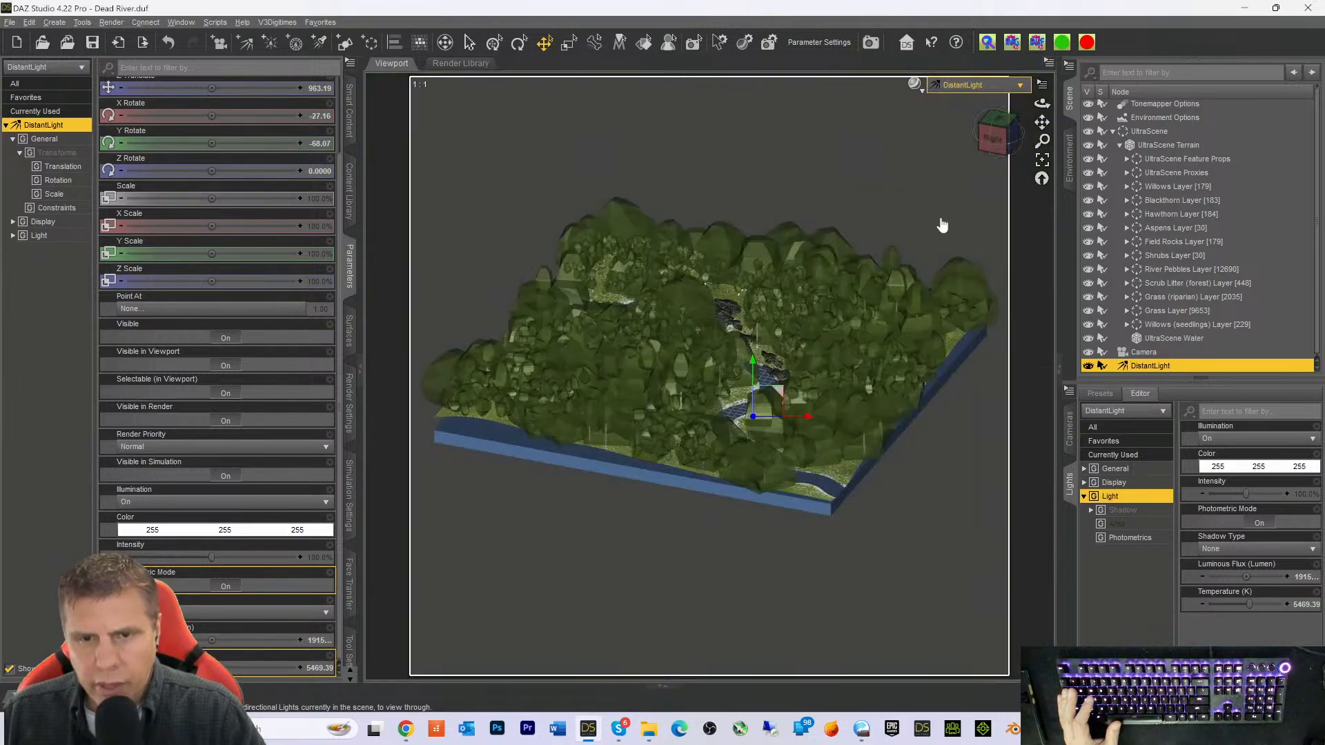
pyautogui.click(993, 121)
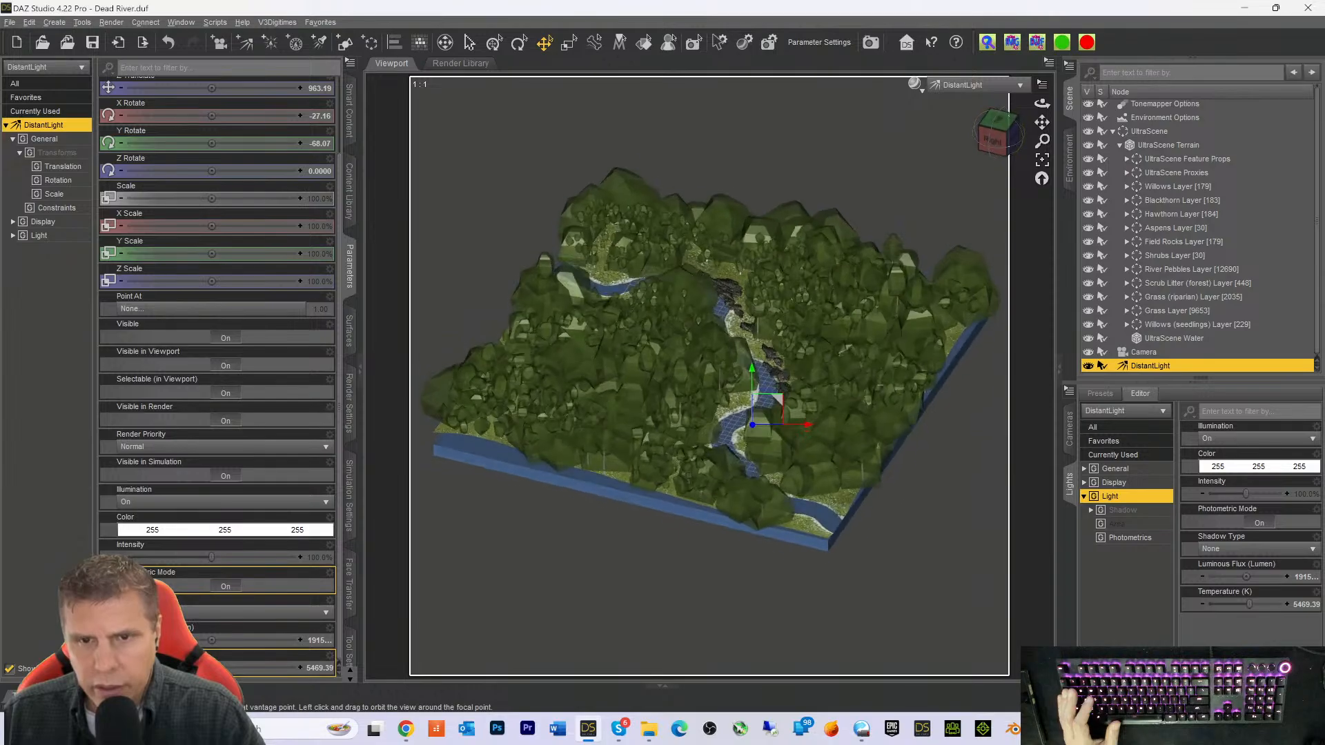
pyautogui.moveTo(997, 131)
pyautogui.mouseDown()
pyautogui.moveTo(1009, 62)
pyautogui.moveTo(993, 138)
pyautogui.mouseUp()
pyautogui.moveTo(772, 331); pyautogui.dragTo(776, 310)
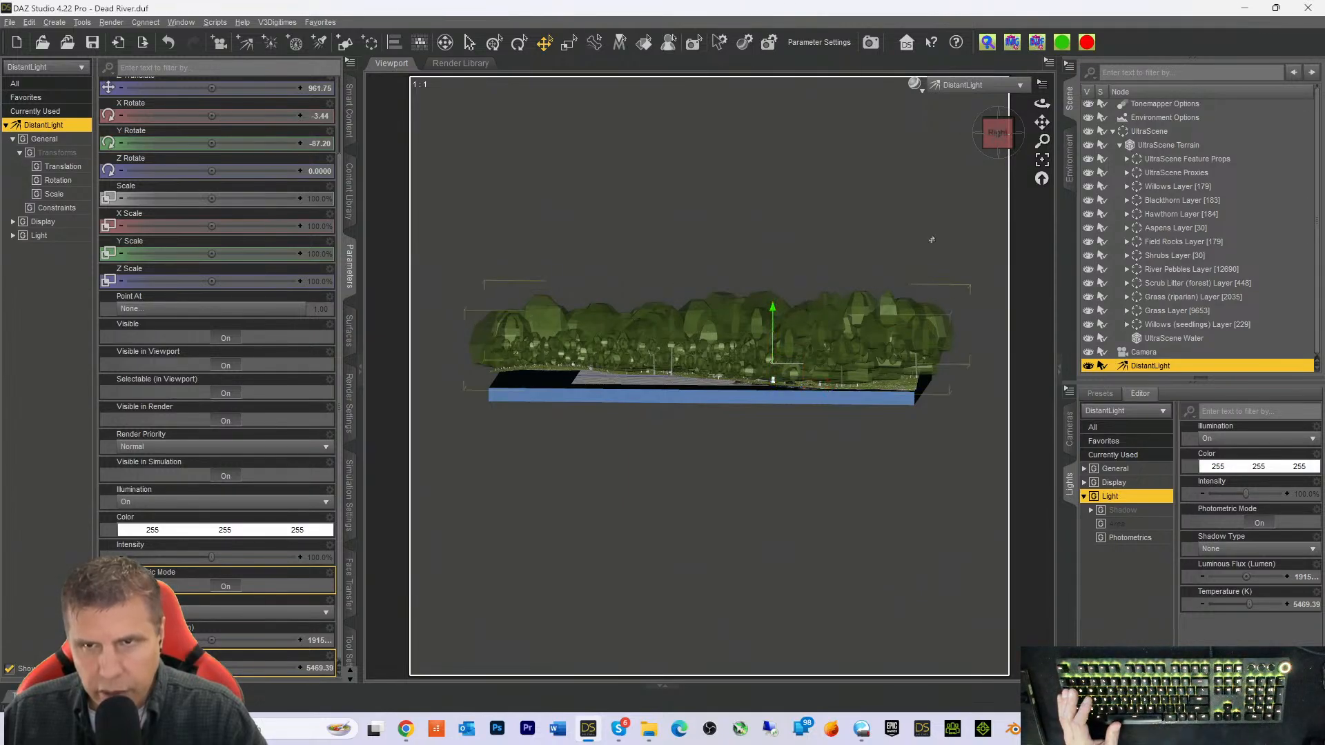
pyautogui.moveTo(999, 135); pyautogui.dragTo(986, 148)
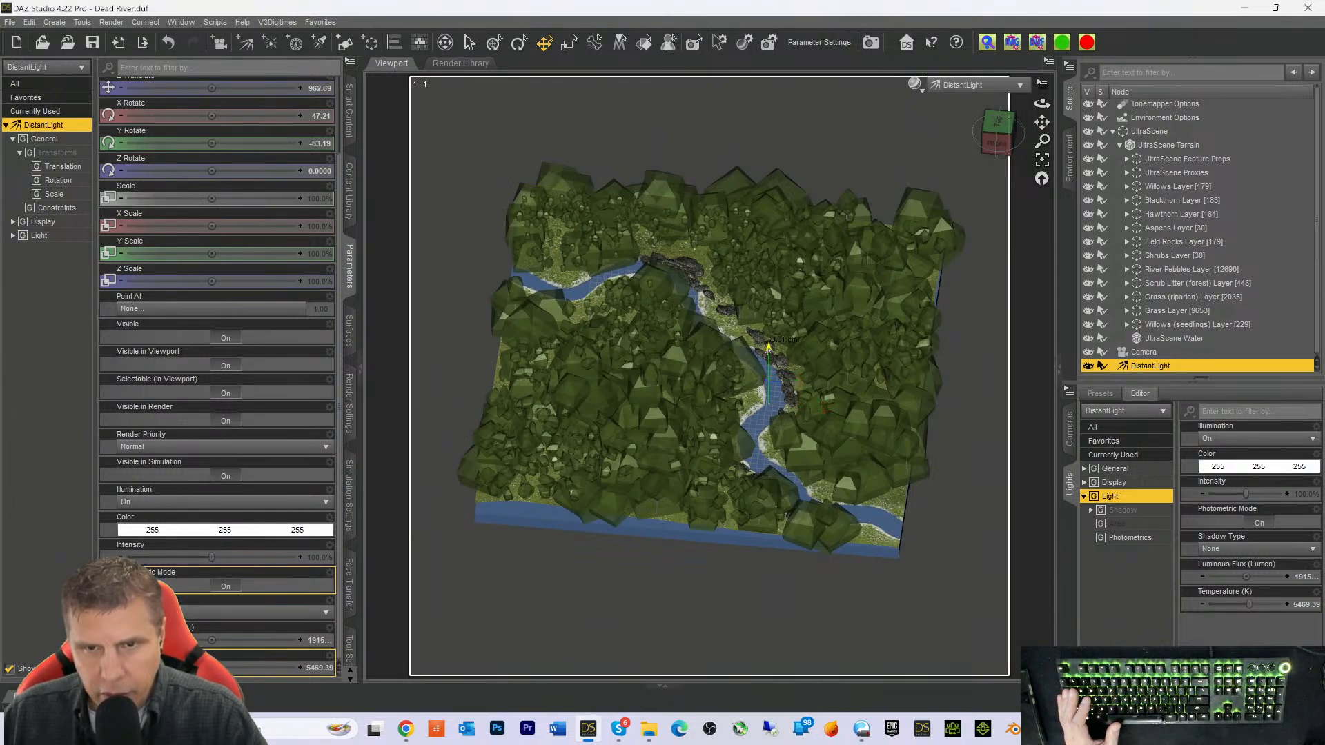
pyautogui.click(966, 85)
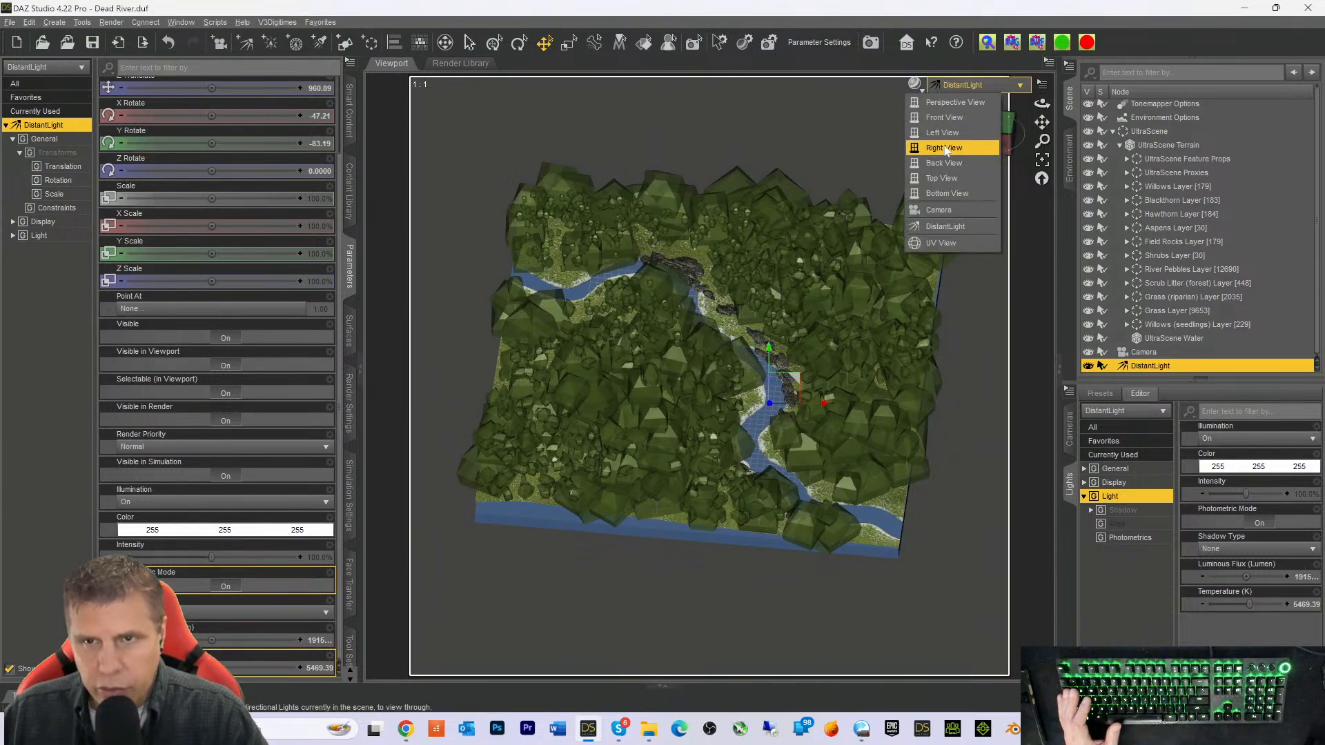
pyautogui.click(935, 207)
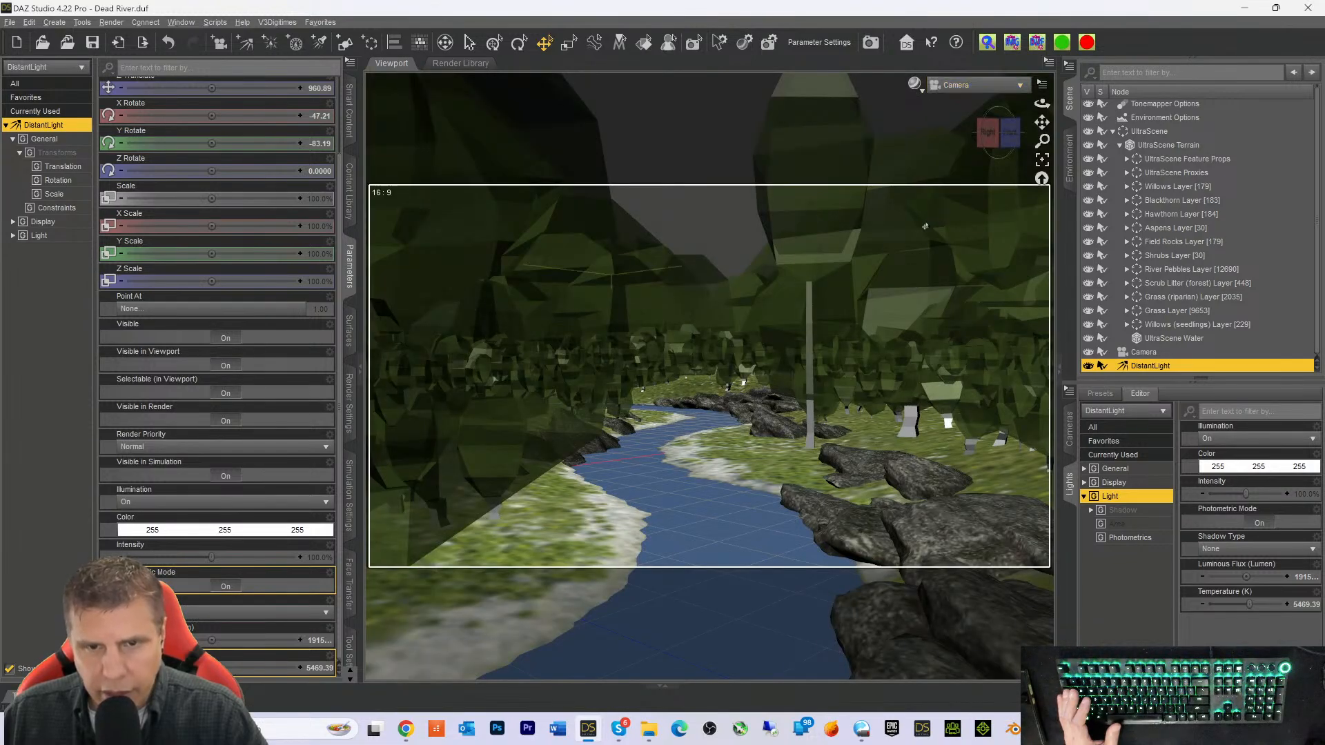
# From the DistantLight's own view, reposition and rotate it to about -71 on X and -103 on Y, with Z Translate about 596
pyautogui.click(959, 85)
pyautogui.click(935, 222)
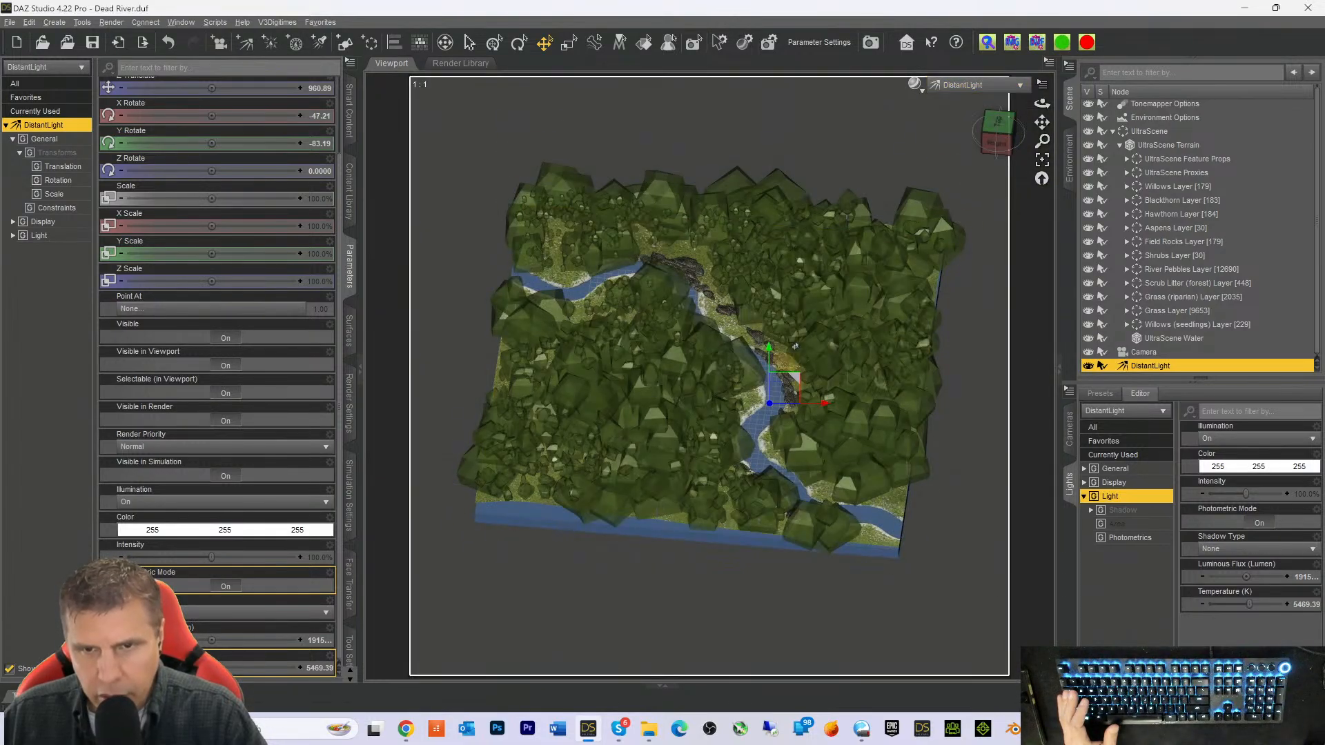
pyautogui.moveTo(768, 354); pyautogui.dragTo(762, 378)
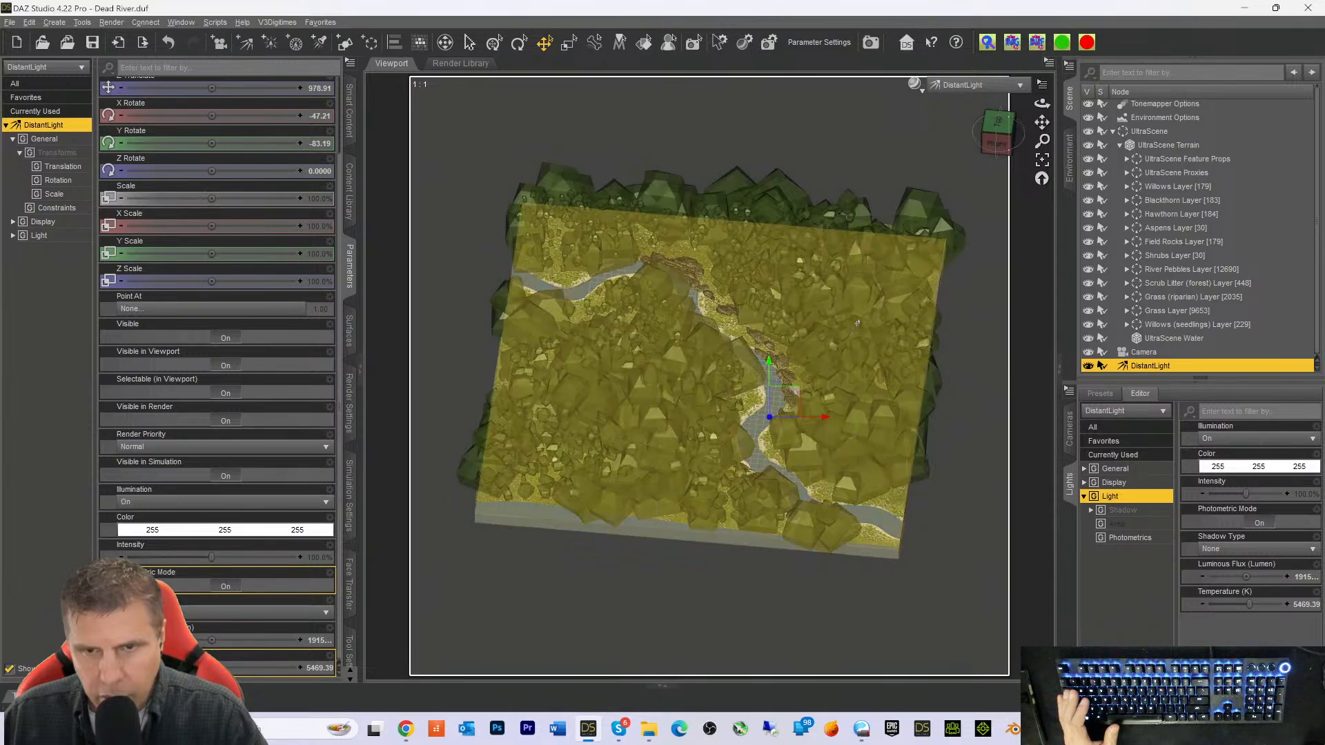
pyautogui.moveTo(996, 147); pyautogui.dragTo(1174, 152)
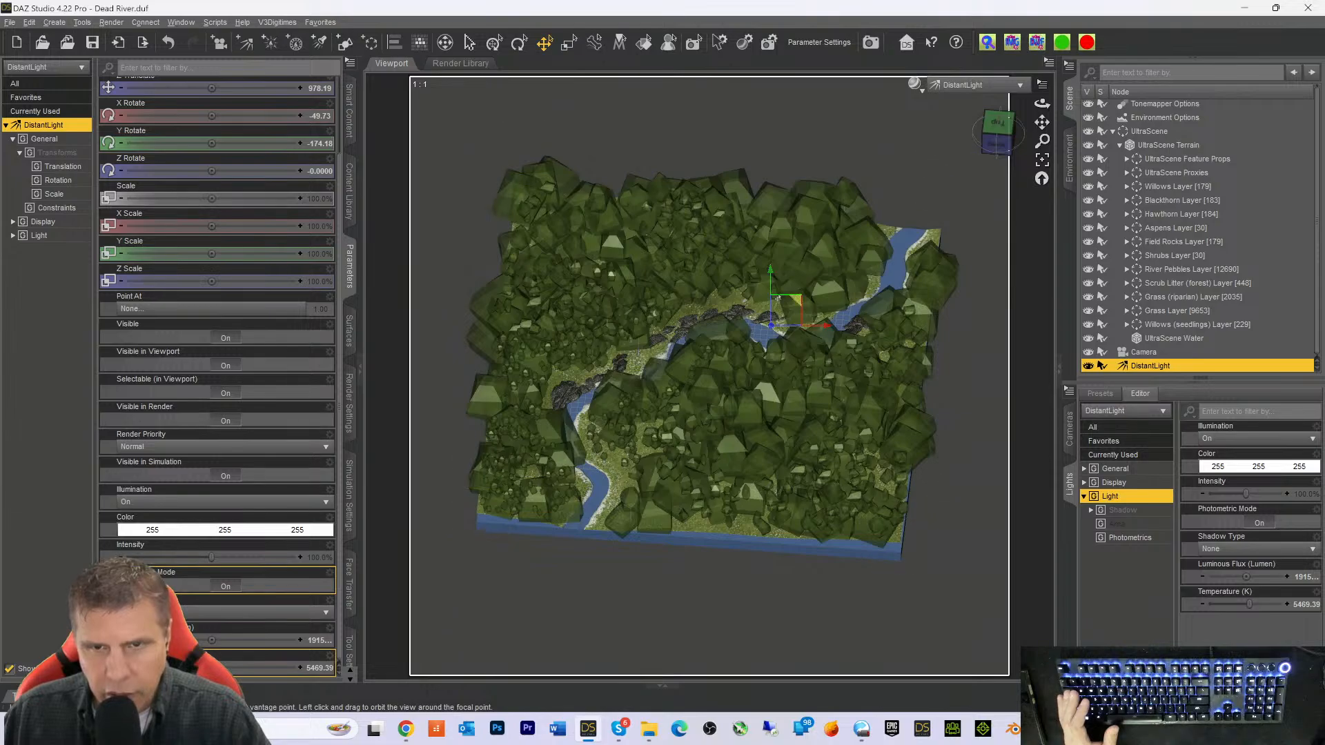
pyautogui.moveTo(770, 325); pyautogui.dragTo(770, 324)
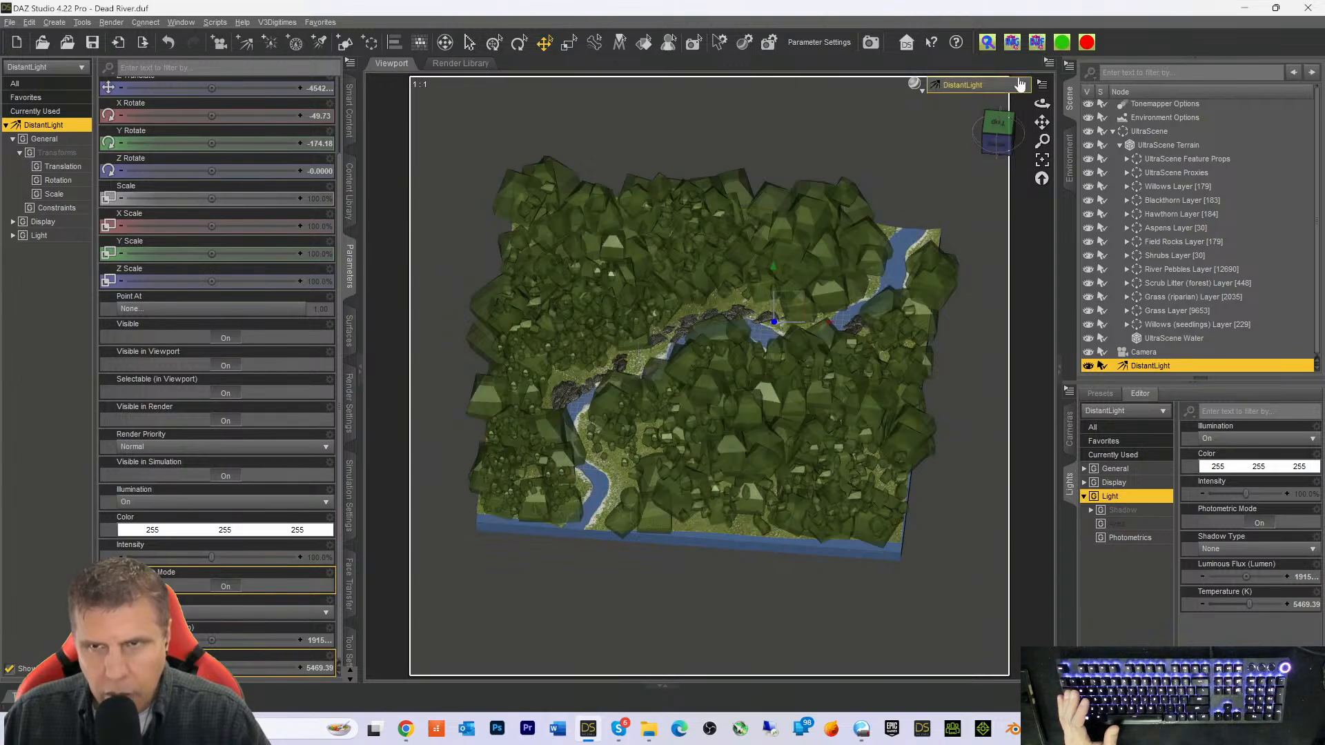
pyautogui.moveTo(997, 136)
pyautogui.mouseDown()
pyautogui.moveTo(959, 133)
pyautogui.moveTo(996, 162)
pyautogui.moveTo(859, 181)
pyautogui.moveTo(996, 141)
pyautogui.mouseUp()
pyautogui.moveTo(491, 378); pyautogui.dragTo(838, 373)
pyautogui.moveTo(789, 324)
pyautogui.mouseDown()
pyautogui.moveTo(790, 337)
pyautogui.moveTo(792, 319)
pyautogui.mouseUp()
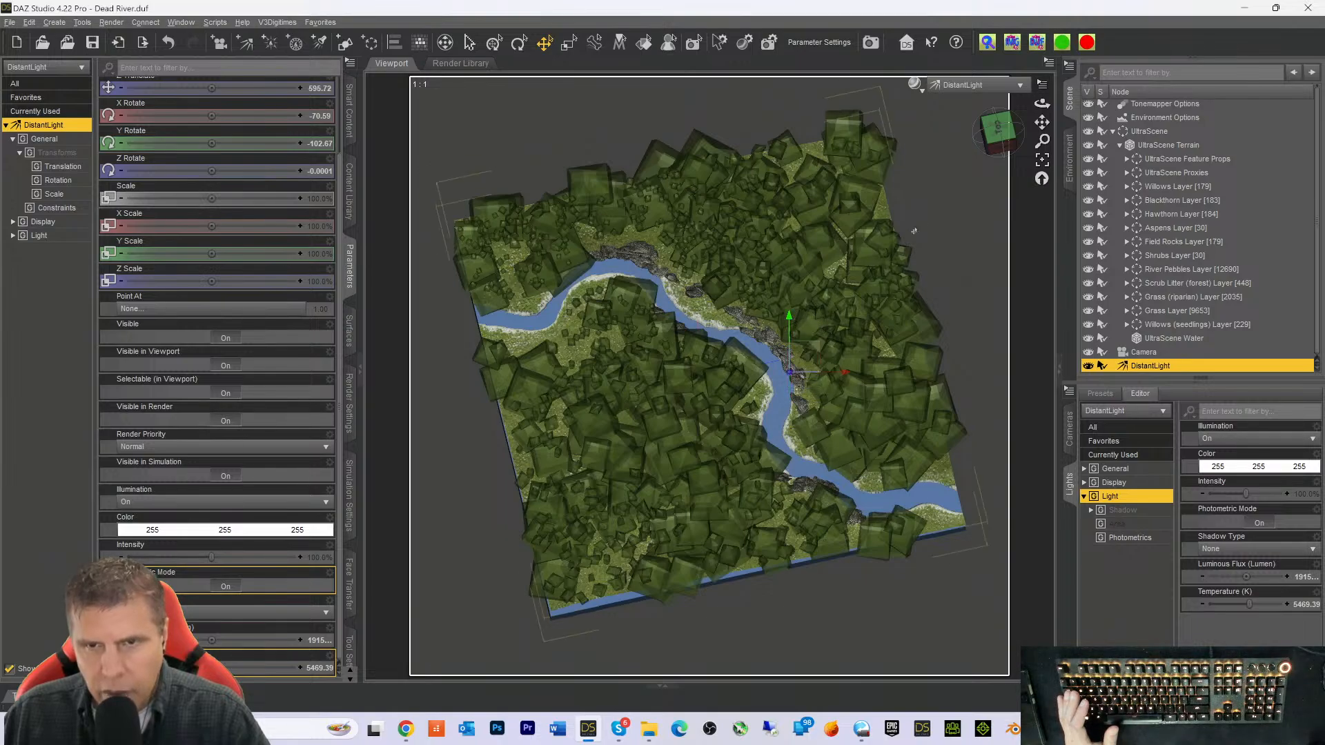
# Move and rotate the DistantLight further in its own view, to about 124 on X, -0.3 on Y and 180 on Z
pyautogui.moveTo(997, 129); pyautogui.dragTo(962, 147)
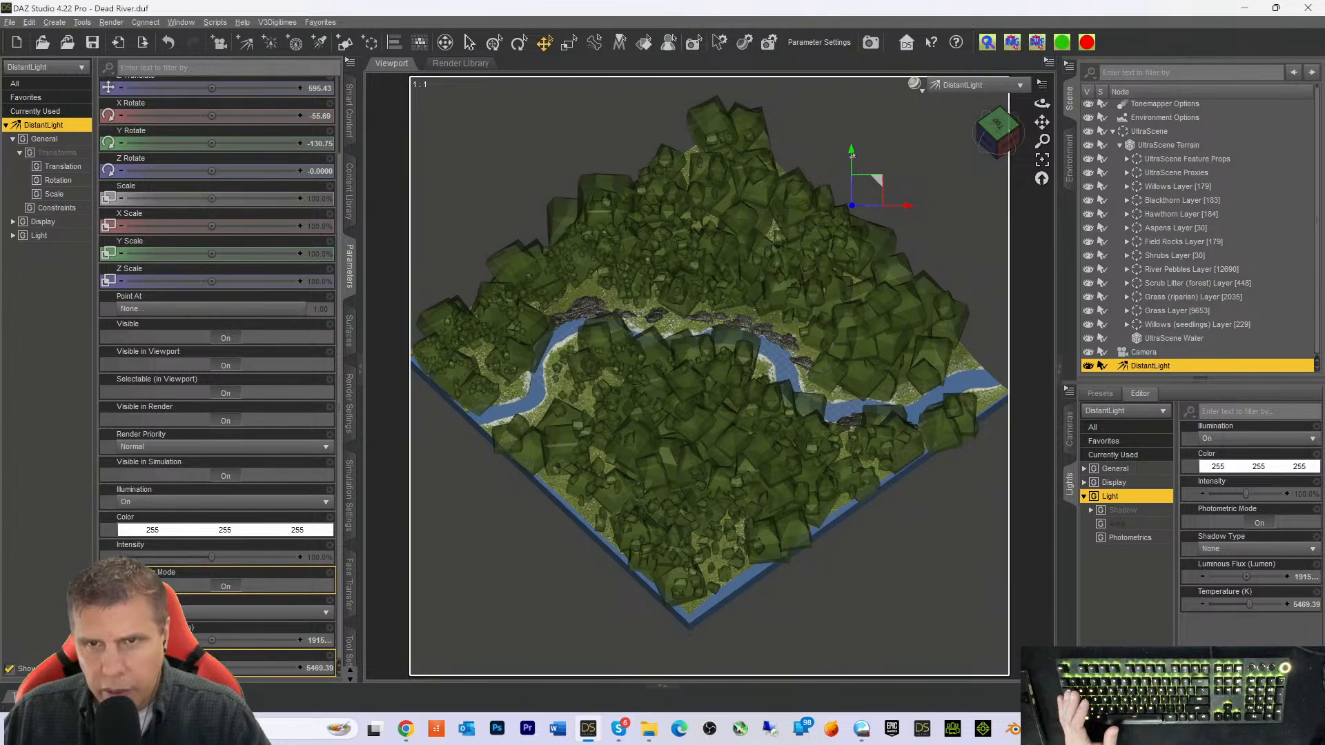
pyautogui.moveTo(850, 149); pyautogui.dragTo(853, 349)
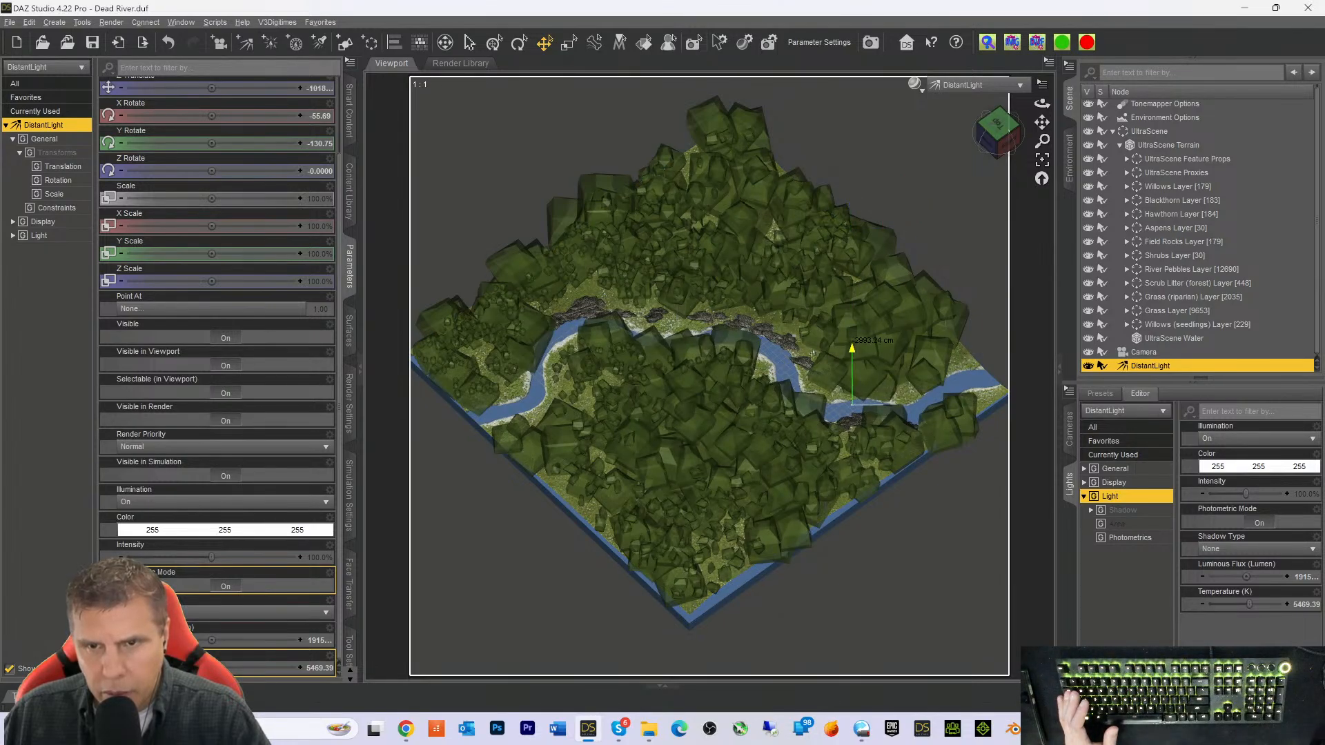
pyautogui.moveTo(1008, 143); pyautogui.dragTo(1074, 143)
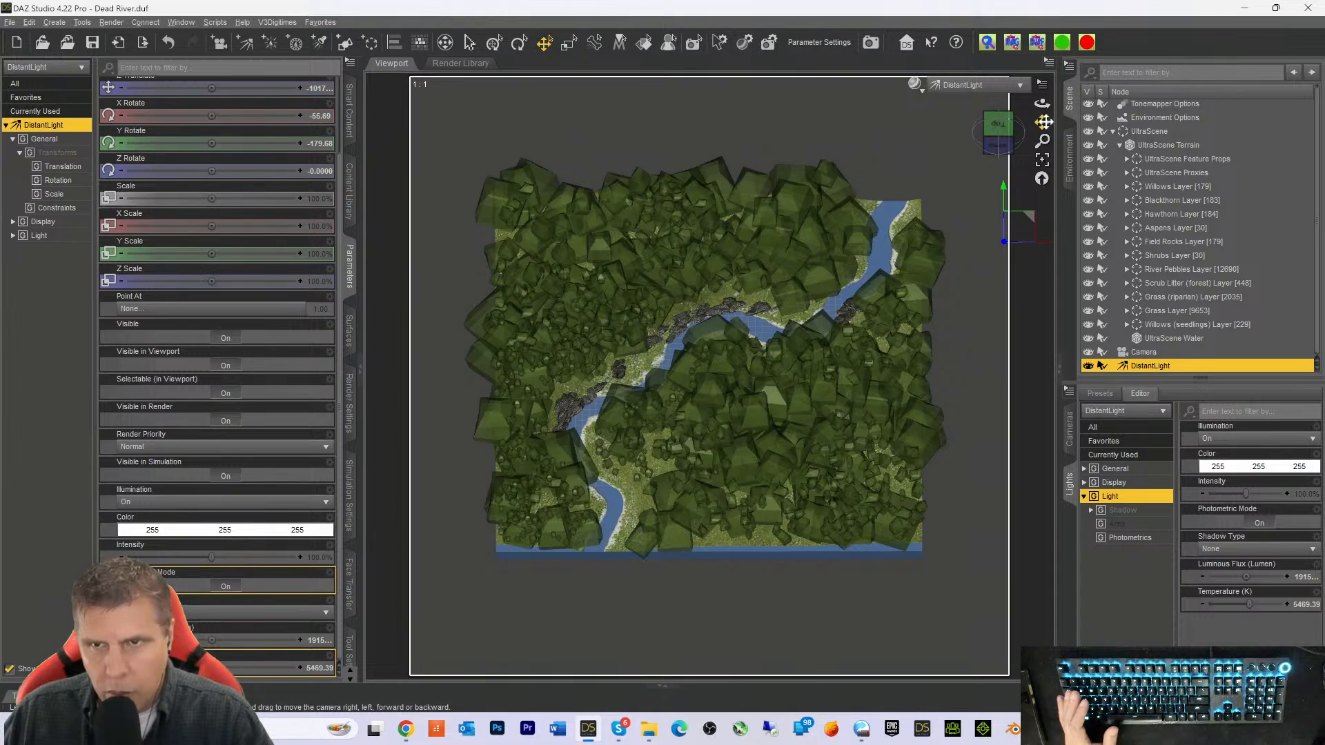
pyautogui.moveTo(1041, 123); pyautogui.dragTo(1042, 125)
pyautogui.scroll(-1, 970, 329)
pyautogui.scroll(-1, 985, 316)
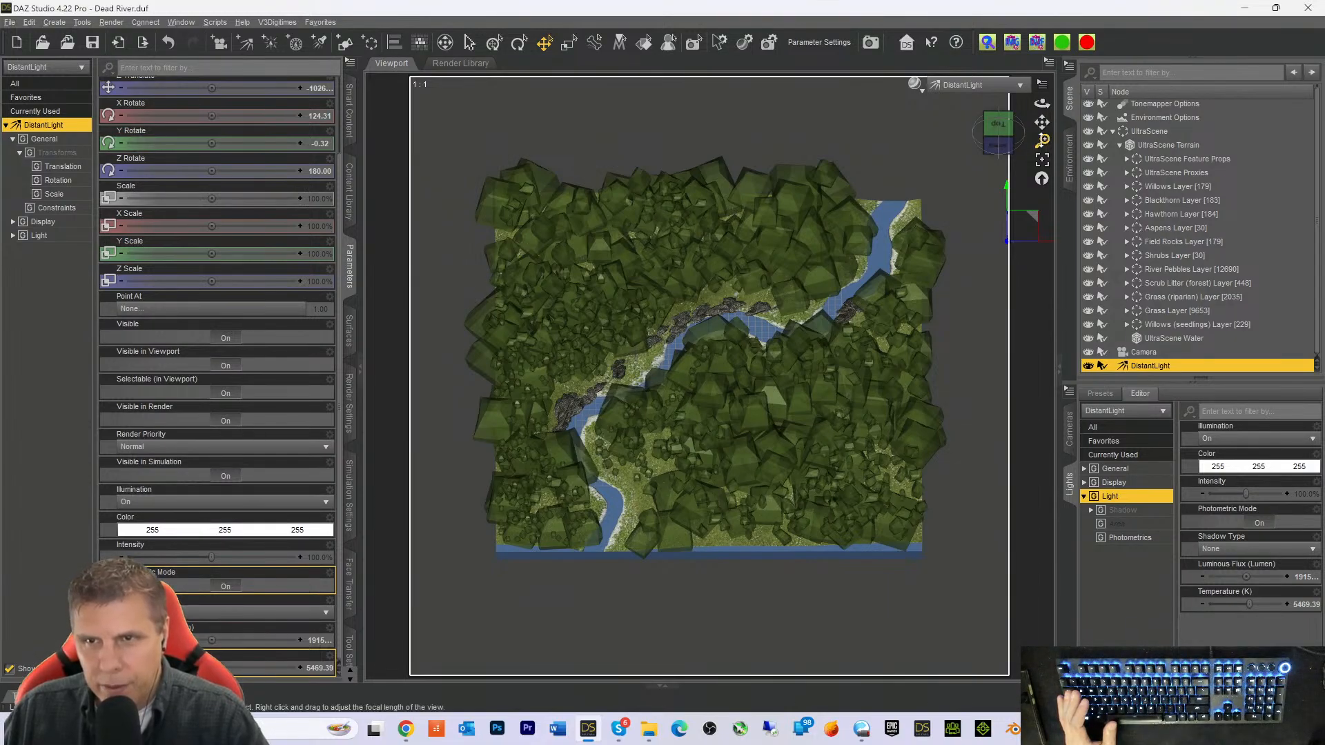
pyautogui.moveTo(1042, 140); pyautogui.dragTo(1038, 436)
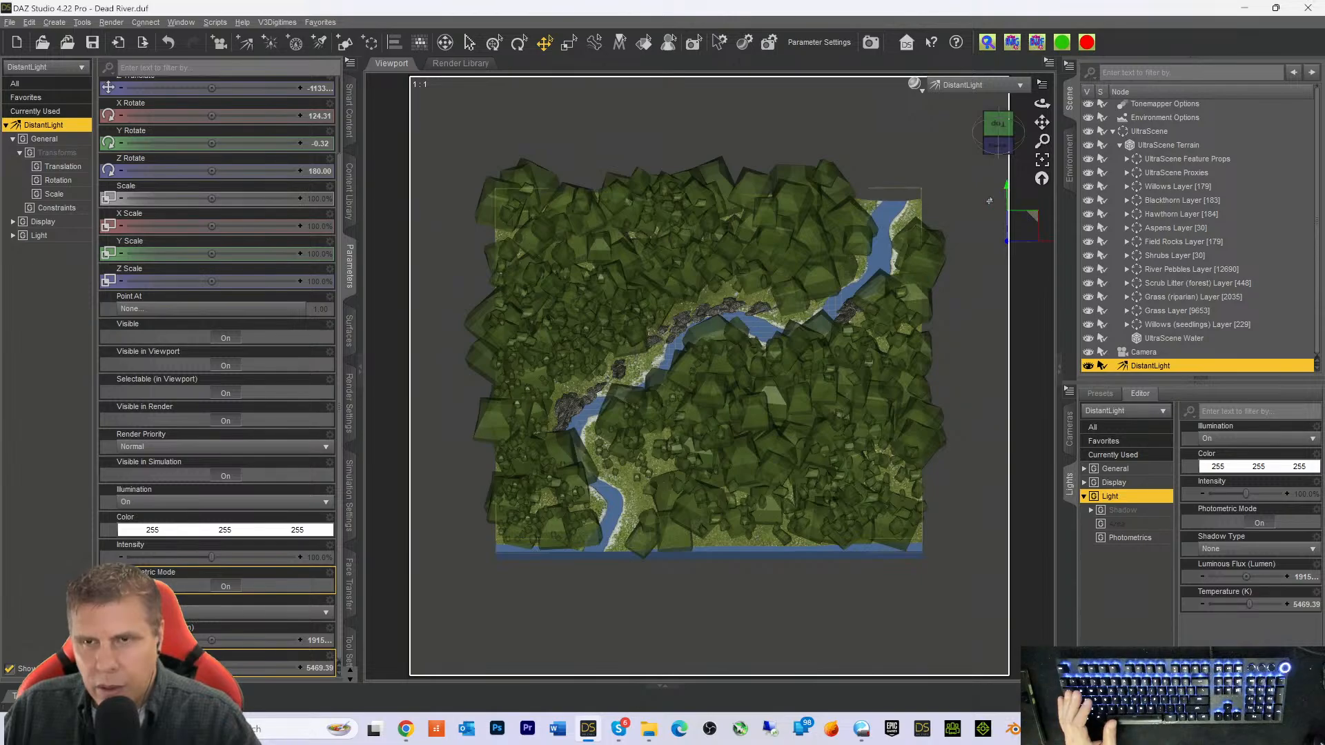
# Set the DistantLight's translation to about X -148, Y 191 and Z 952, orbit its view to the terrain's right side, and return to the Camera view
pyautogui.scroll(2, 228, 100)
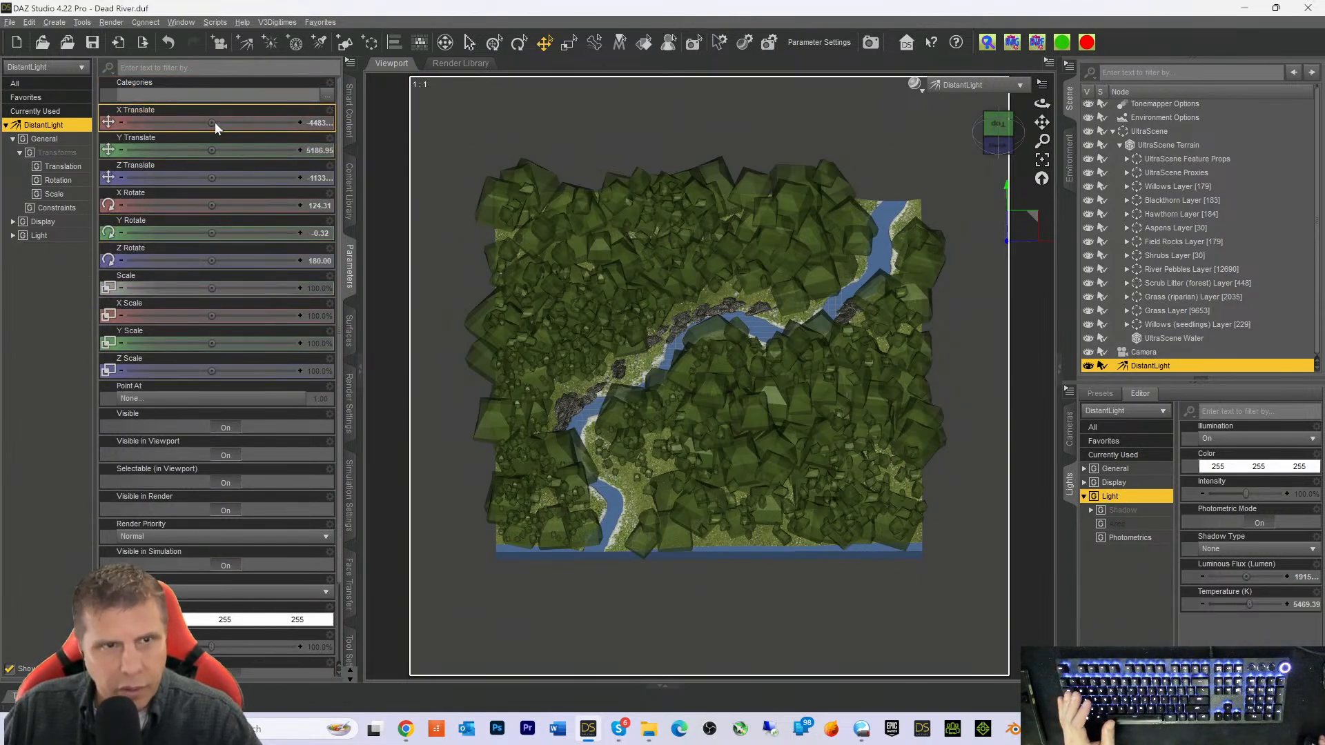
pyautogui.moveTo(180, 123); pyautogui.dragTo(283, 123)
pyautogui.moveTo(167, 149); pyautogui.dragTo(177, 177)
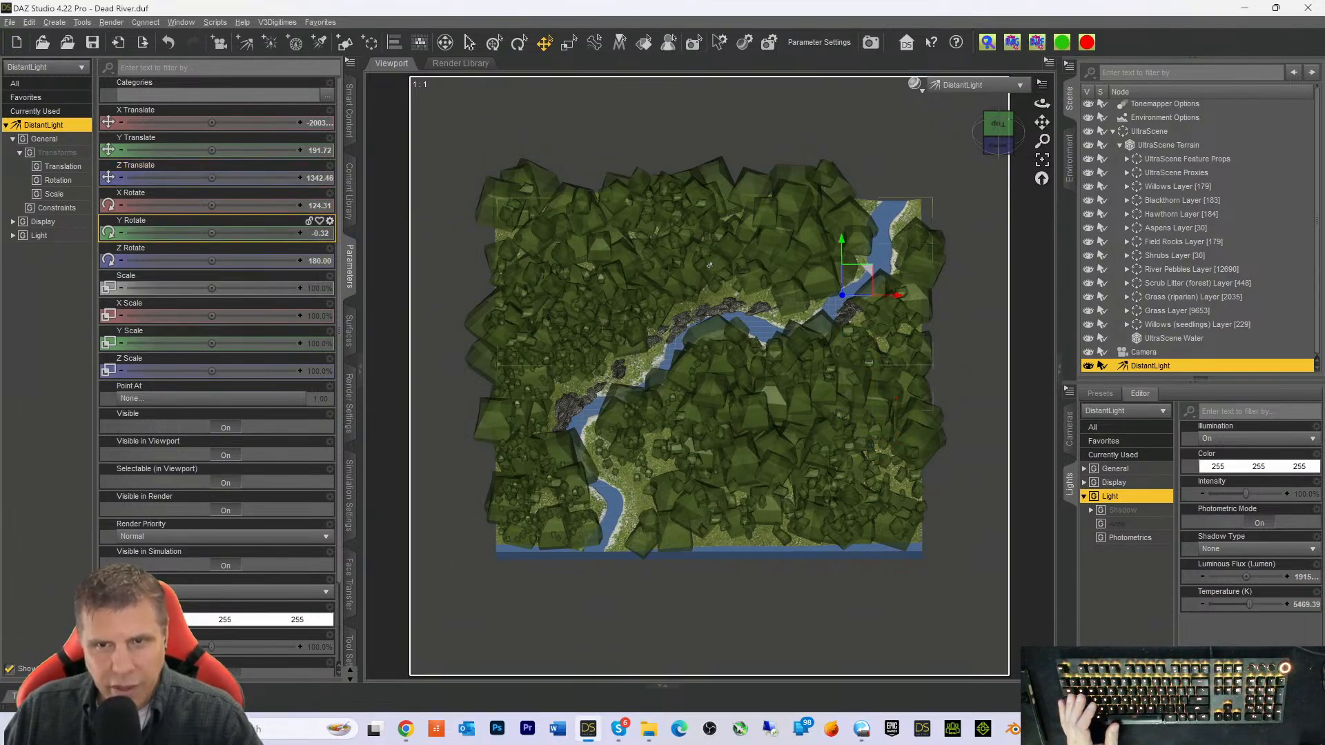
pyautogui.moveTo(212, 121); pyautogui.dragTo(213, 126)
pyautogui.moveTo(994, 124); pyautogui.dragTo(969, 110)
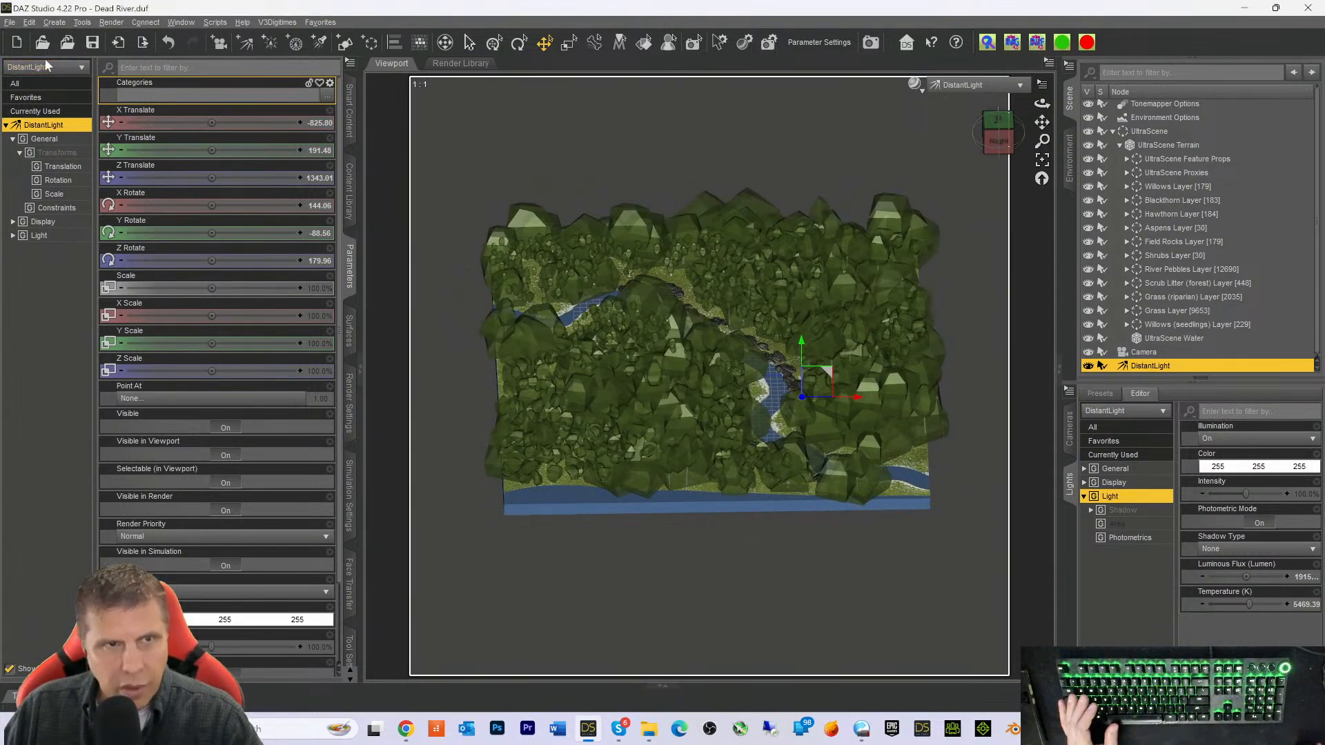
pyautogui.moveTo(174, 122); pyautogui.dragTo(266, 122)
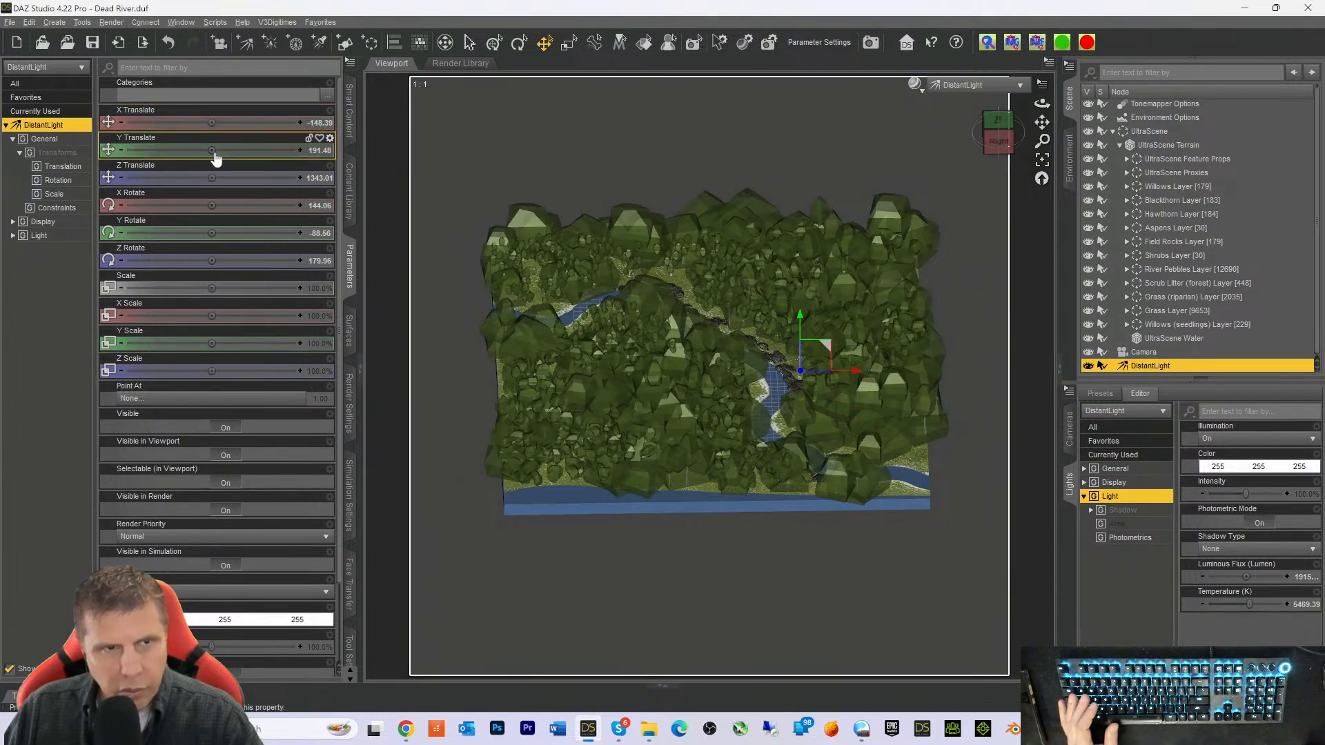
pyautogui.moveTo(172, 178); pyautogui.dragTo(164, 178)
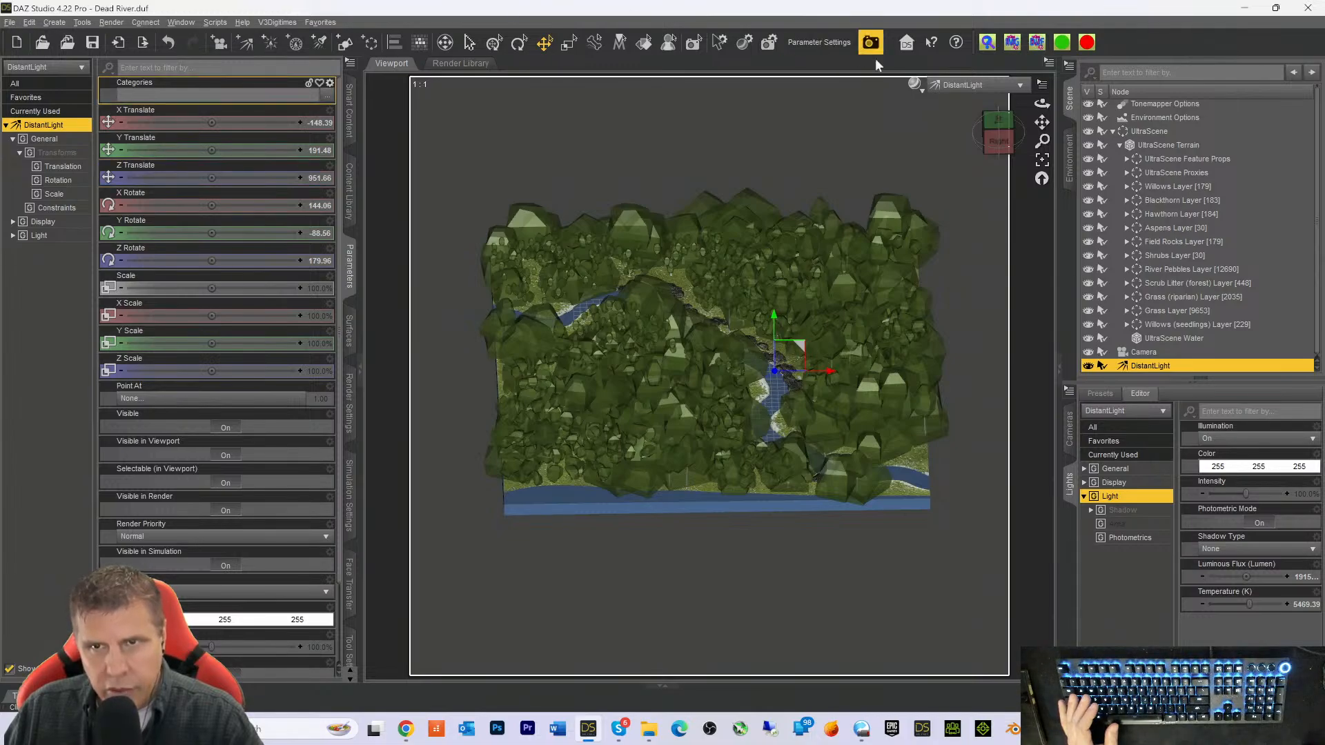
pyautogui.click(951, 85)
pyautogui.click(923, 204)
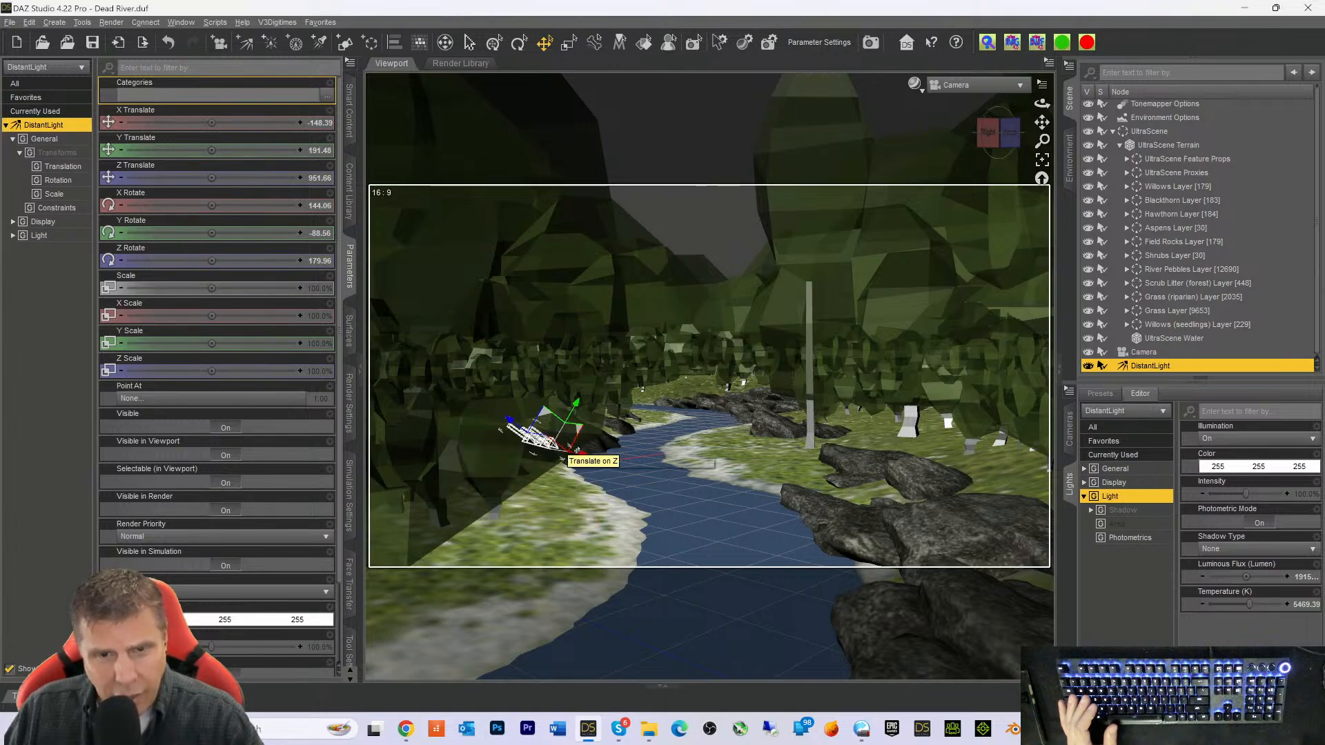
# Move the DistantLight to about X -128, Y 177, Z 952, rotate it to about -70, 69, -73, and preview the scene in Iray
pyautogui.moveTo(510, 421); pyautogui.dragTo(536, 439)
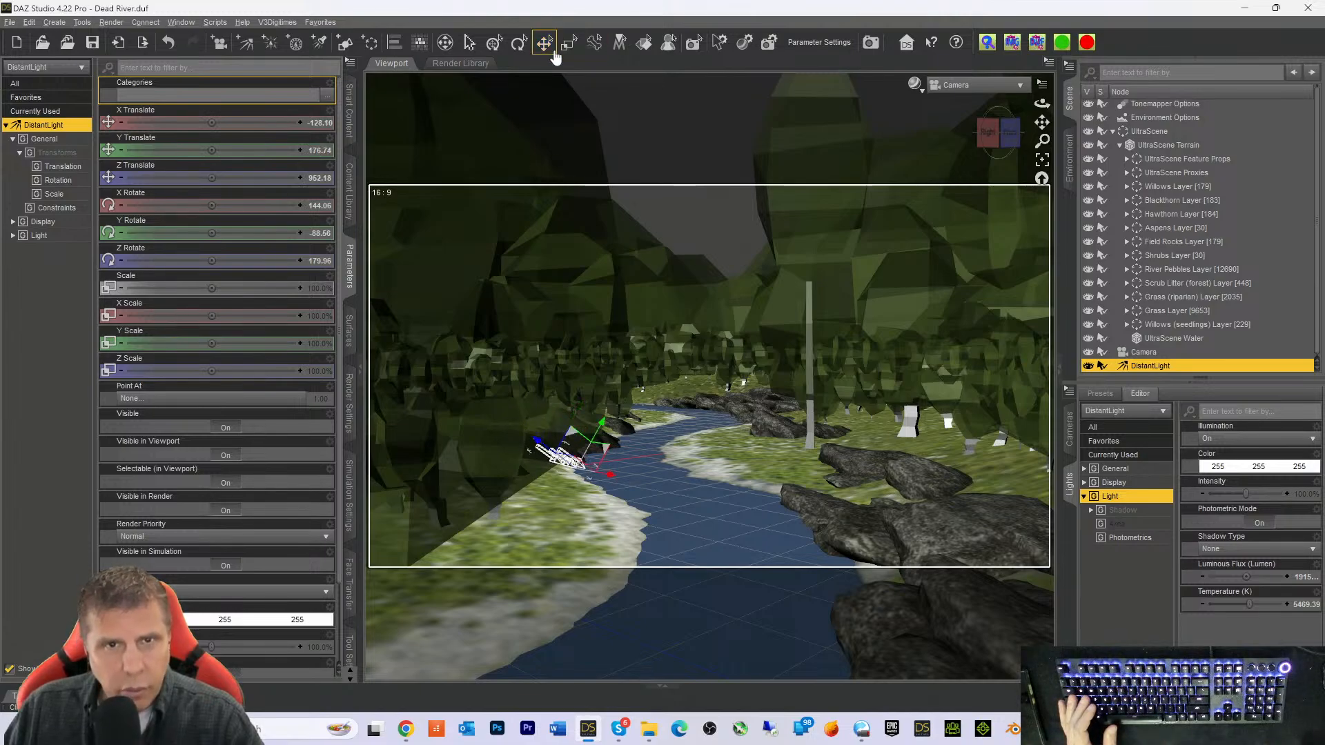
pyautogui.click(518, 42)
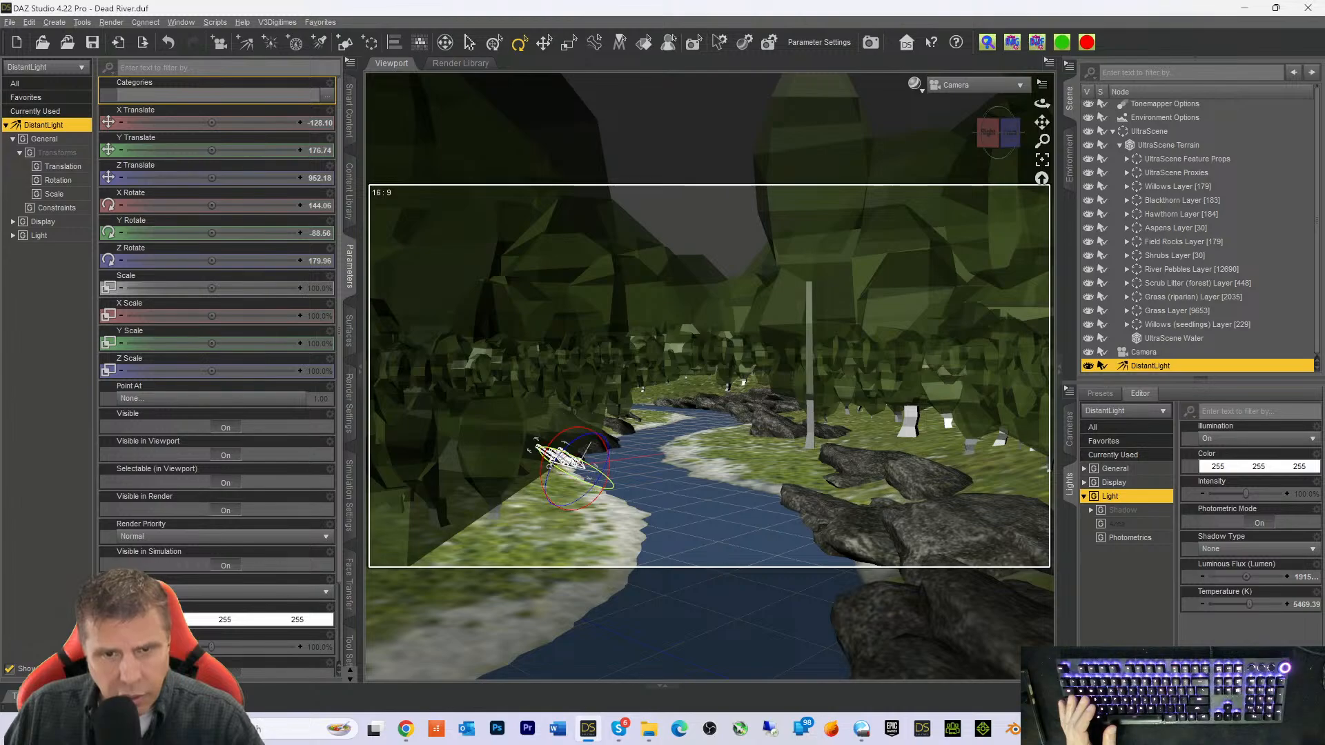
pyautogui.moveTo(551, 466); pyautogui.dragTo(678, 486)
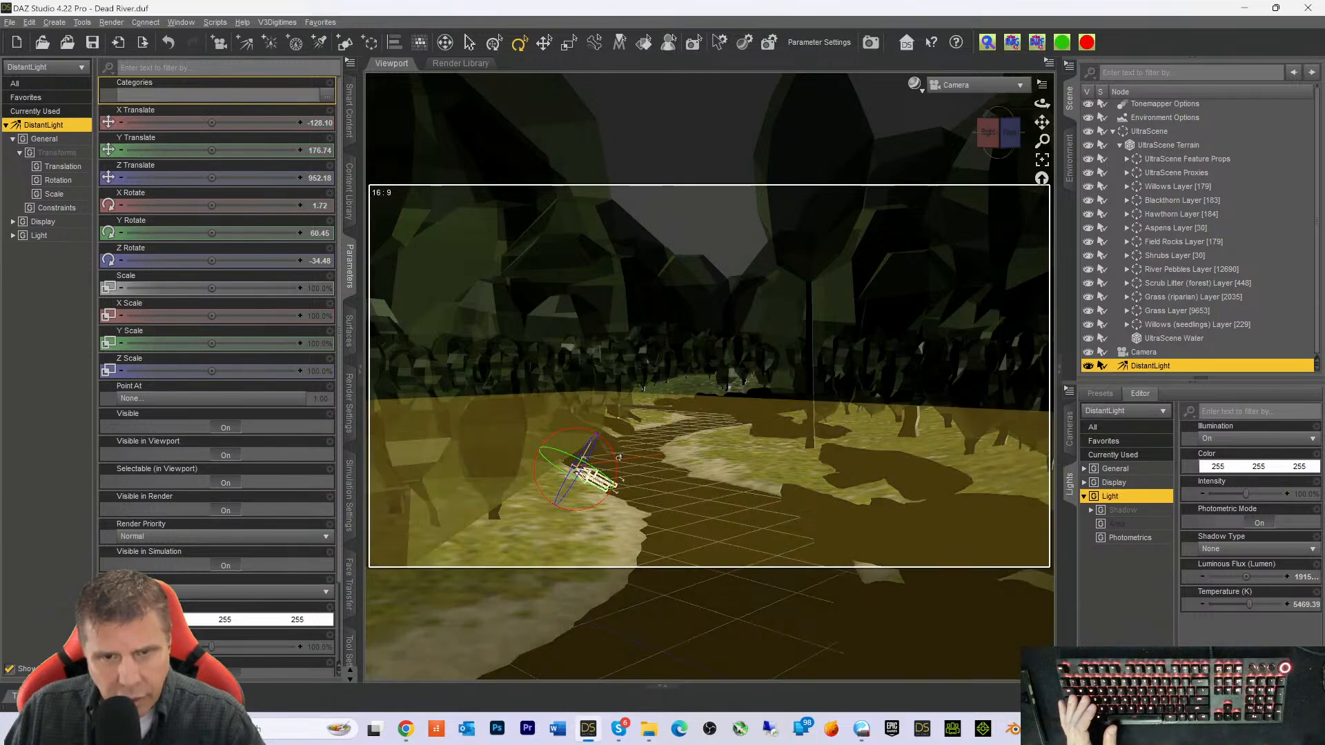
pyautogui.moveTo(613, 460); pyautogui.dragTo(614, 440)
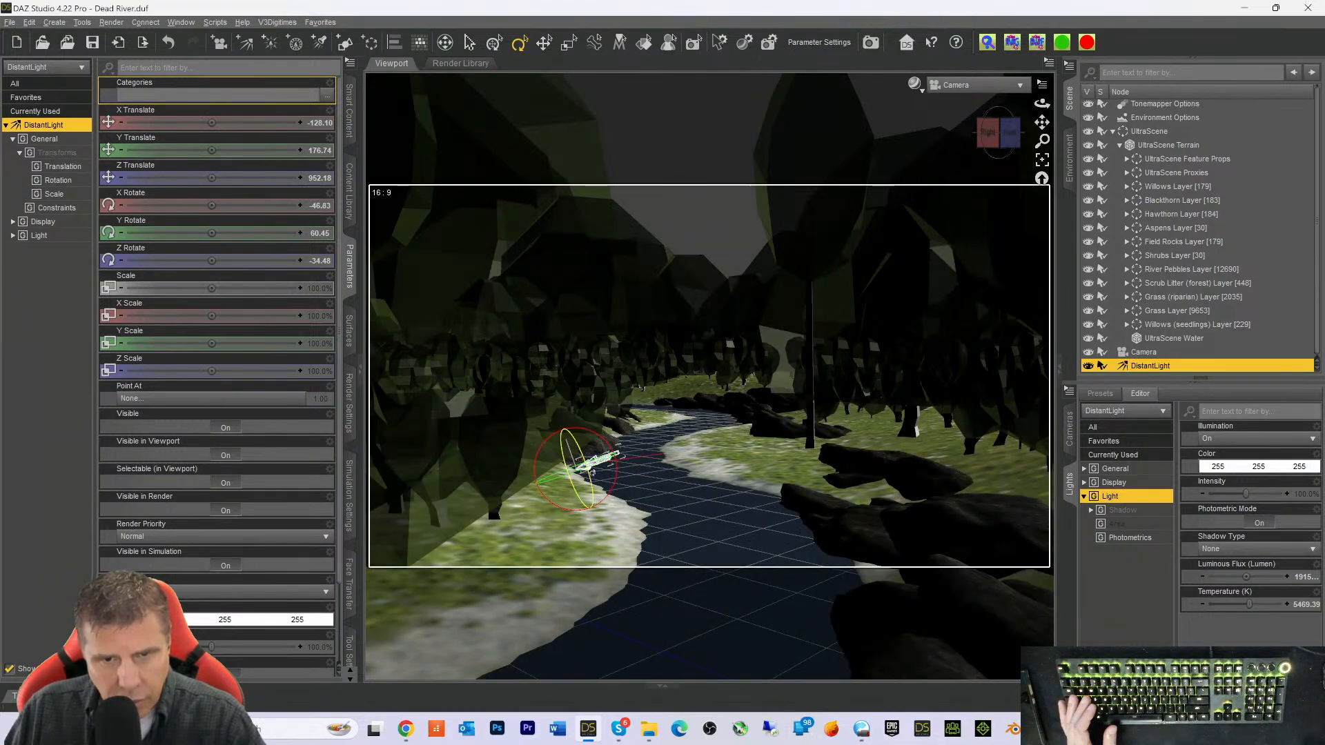
pyautogui.moveTo(598, 464)
pyautogui.mouseDown()
pyautogui.moveTo(614, 456)
pyautogui.moveTo(592, 441)
pyautogui.mouseUp()
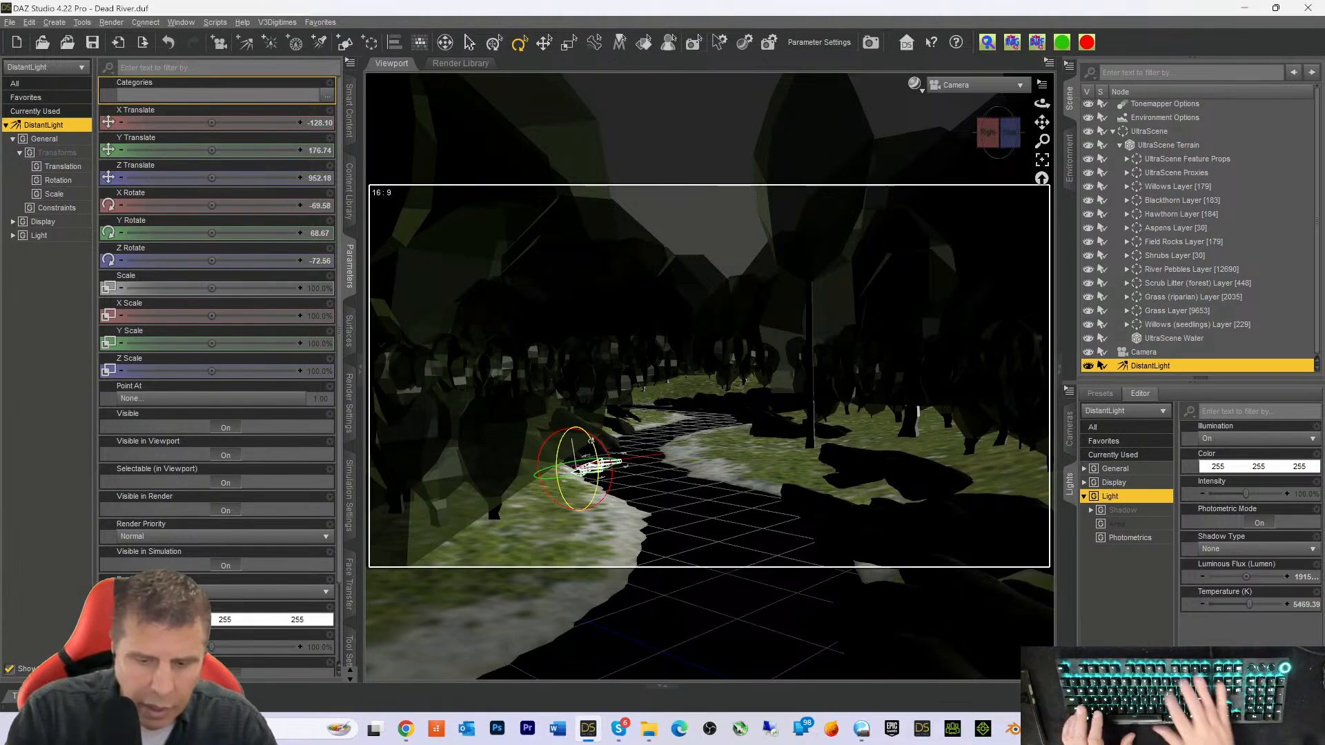
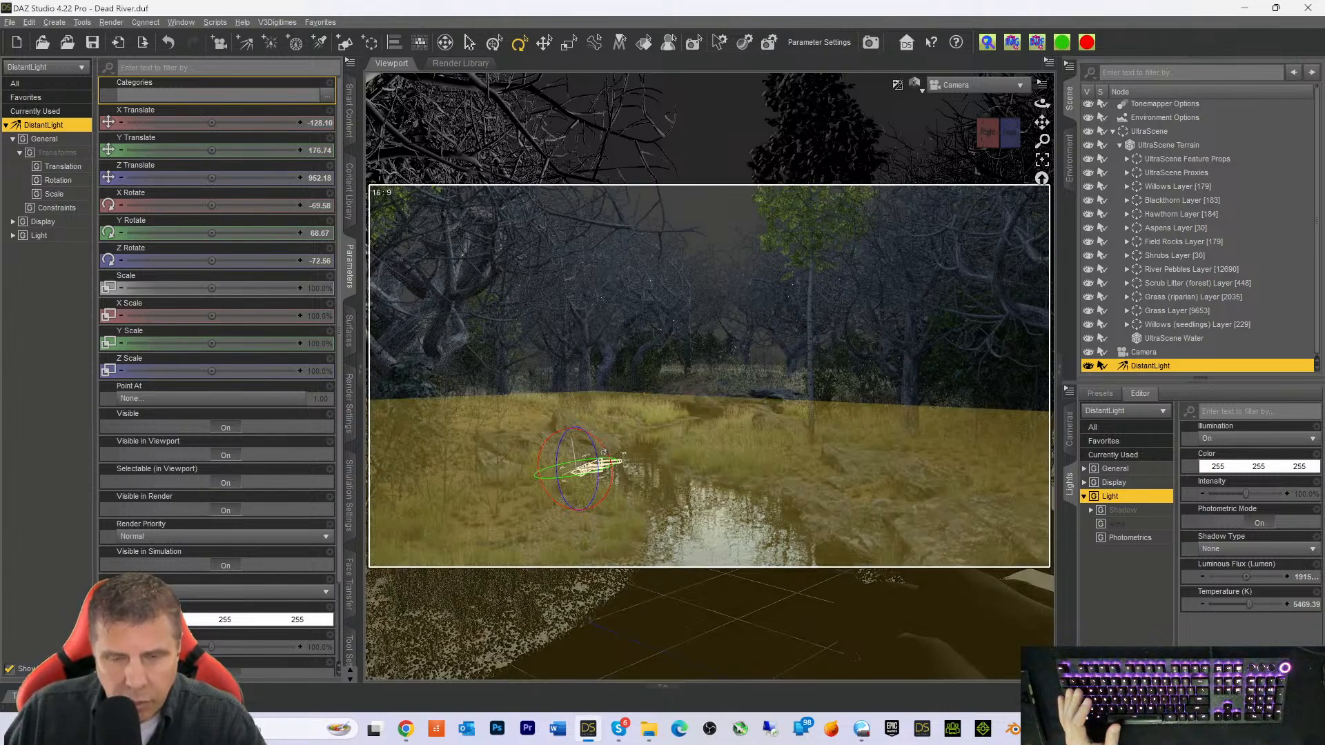
# Rotate the DistantLight to about -12 on X, 32 on Y and 25 on Z, checking the lighting in the Iray preview
pyautogui.moveTo(601, 444); pyautogui.dragTo(600, 443)
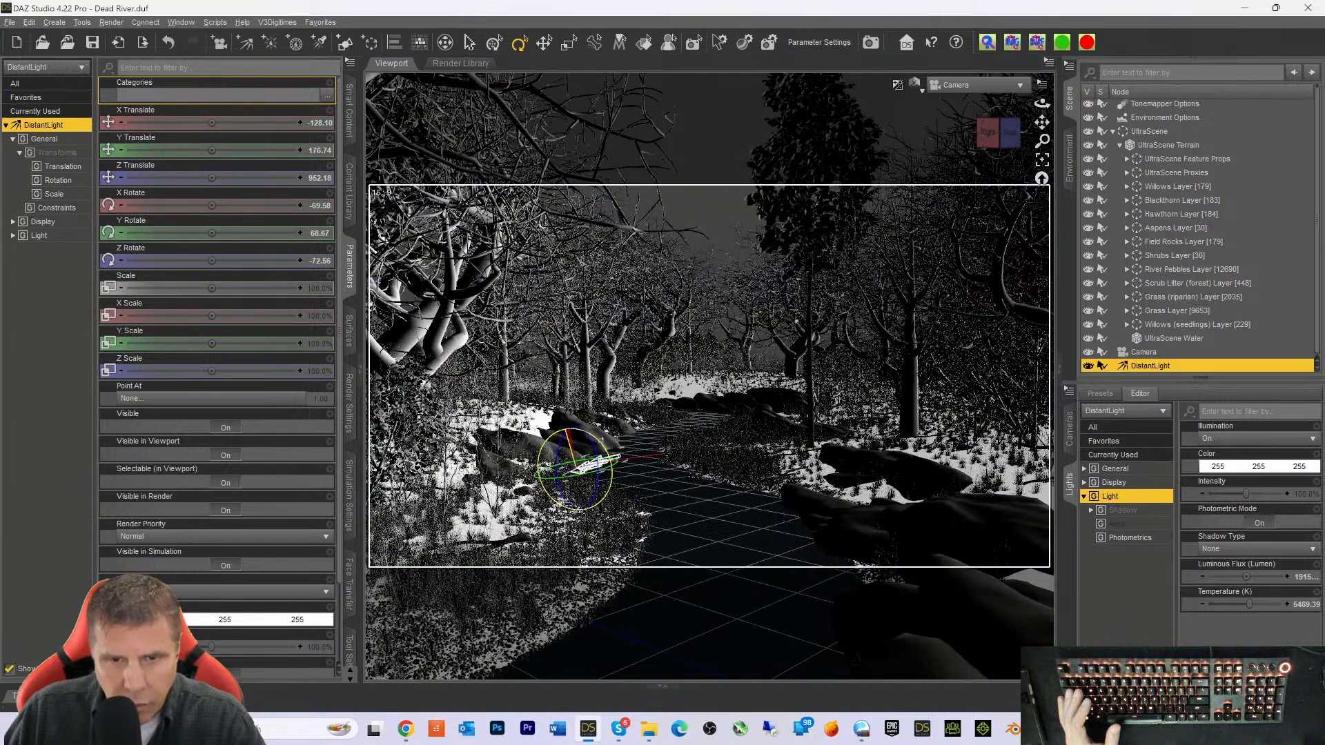
pyautogui.moveTo(600, 440); pyautogui.dragTo(602, 439)
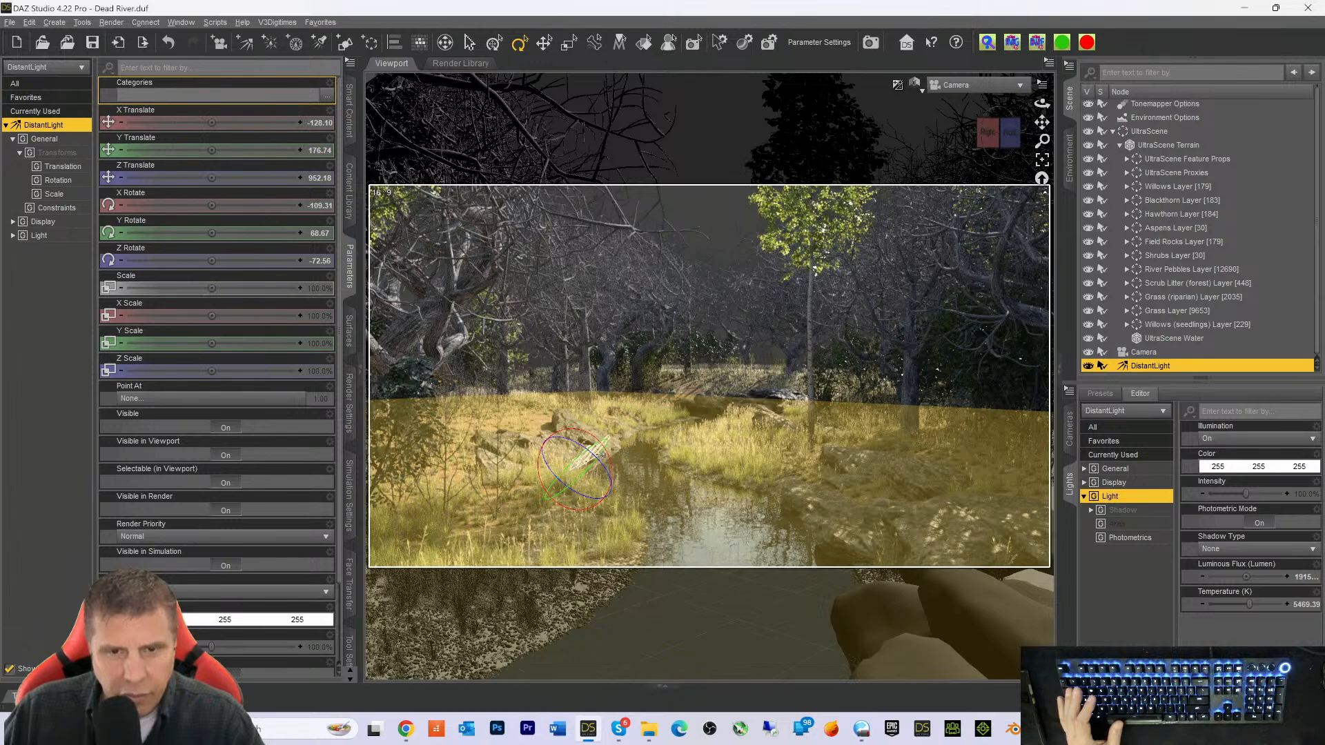
pyautogui.moveTo(604, 455)
pyautogui.mouseDown()
pyautogui.moveTo(576, 502)
pyautogui.moveTo(593, 494)
pyautogui.mouseUp()
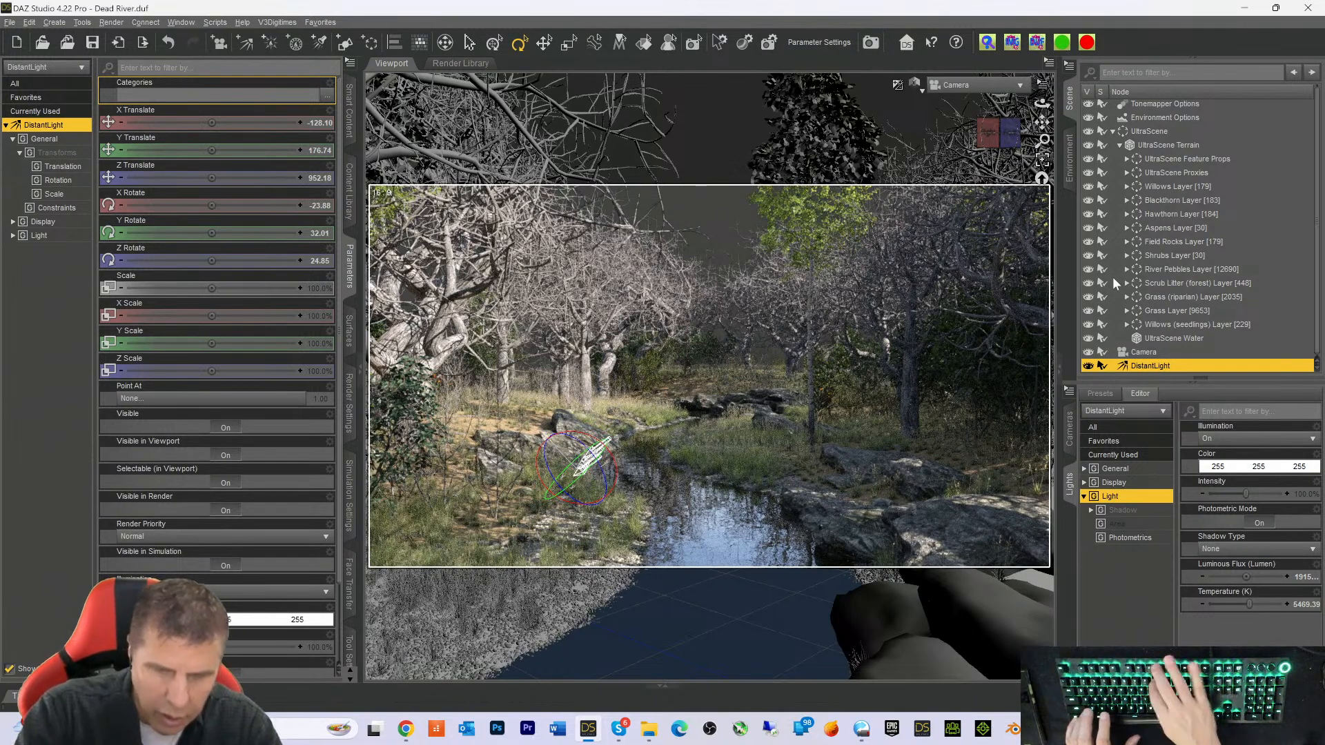
pyautogui.hotkey('ctrl', '9')
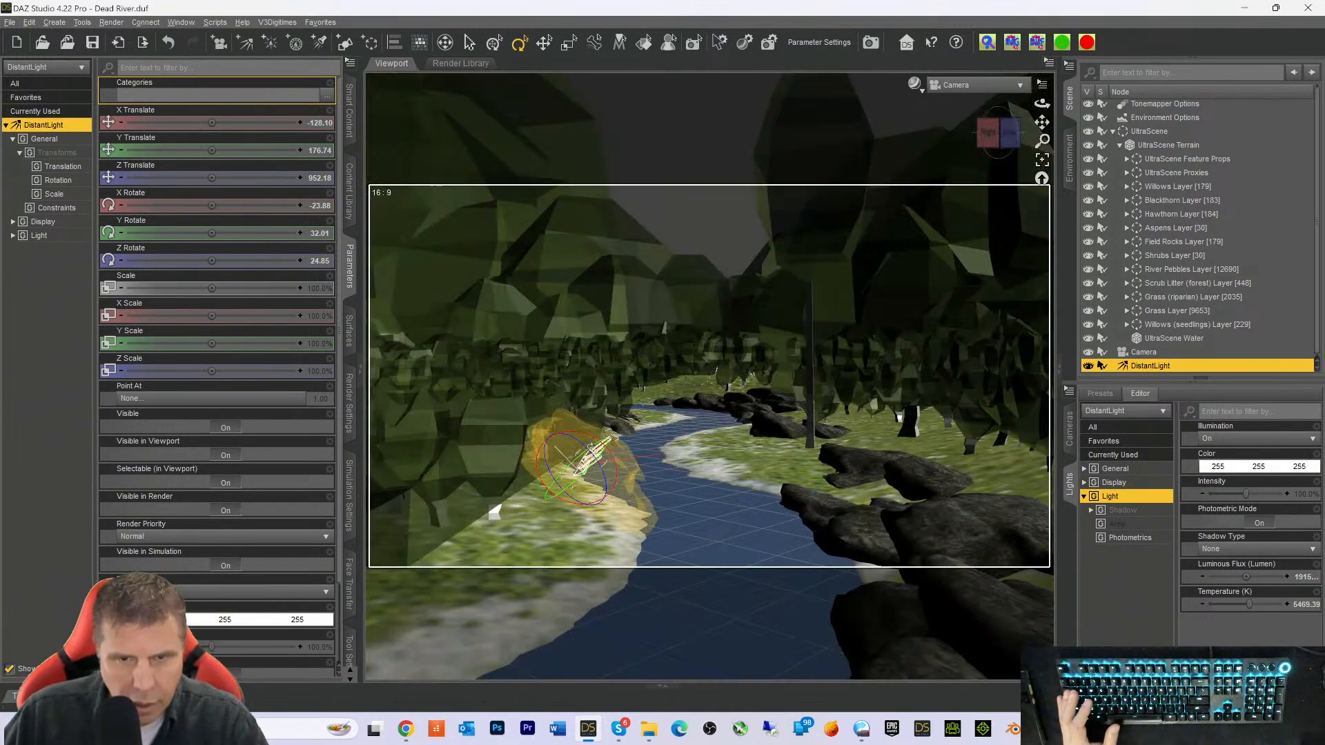
pyautogui.moveTo(553, 438); pyautogui.dragTo(559, 434)
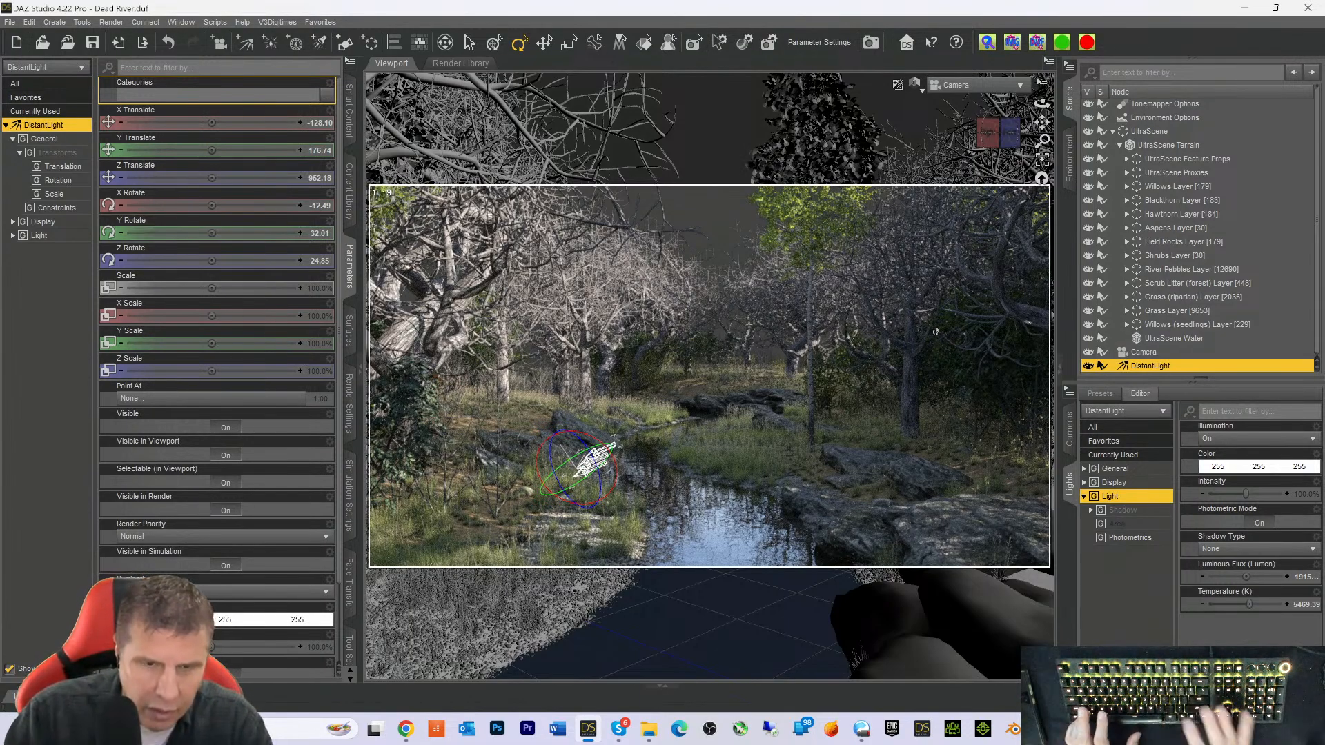
# Leave the Iray preview, rotate the DistantLight to about -3 on X, 22 on Y and 27 on Z, and preview in Iray again
pyautogui.hotkey('ctrl', '9')
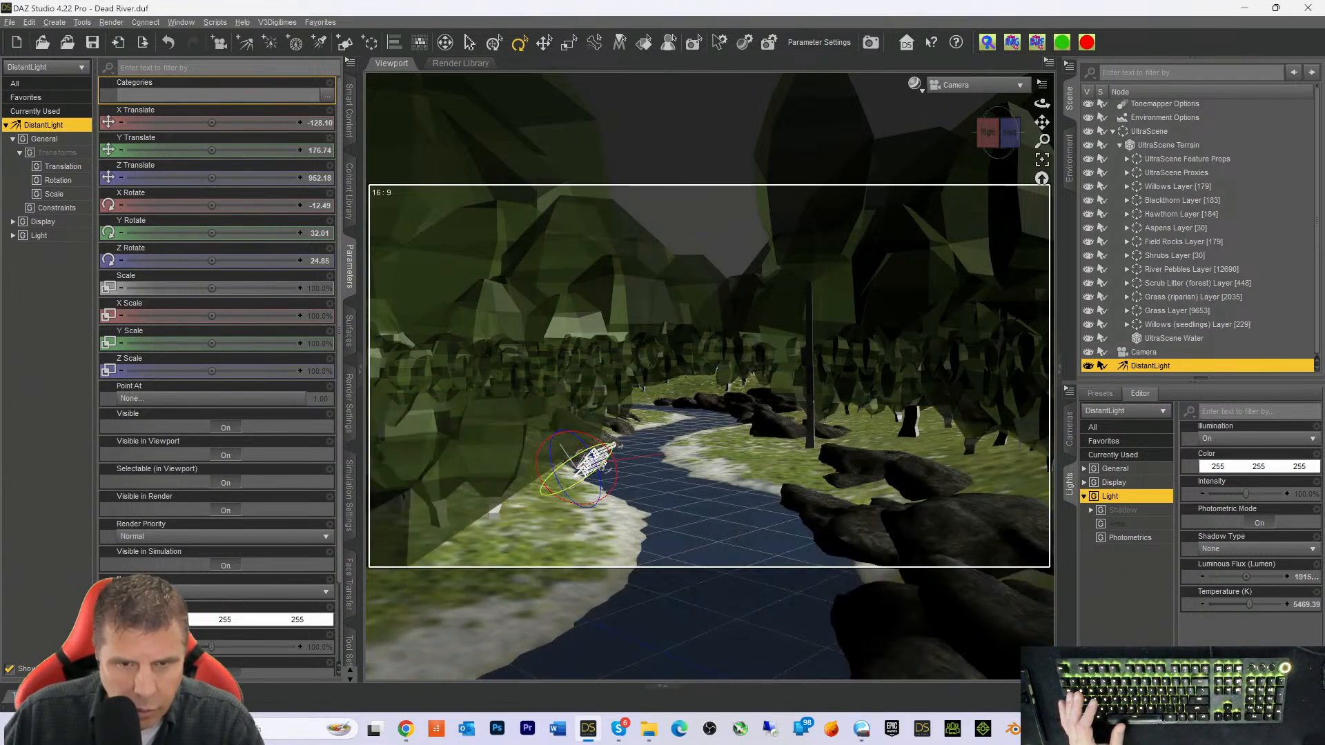
pyautogui.click(603, 468)
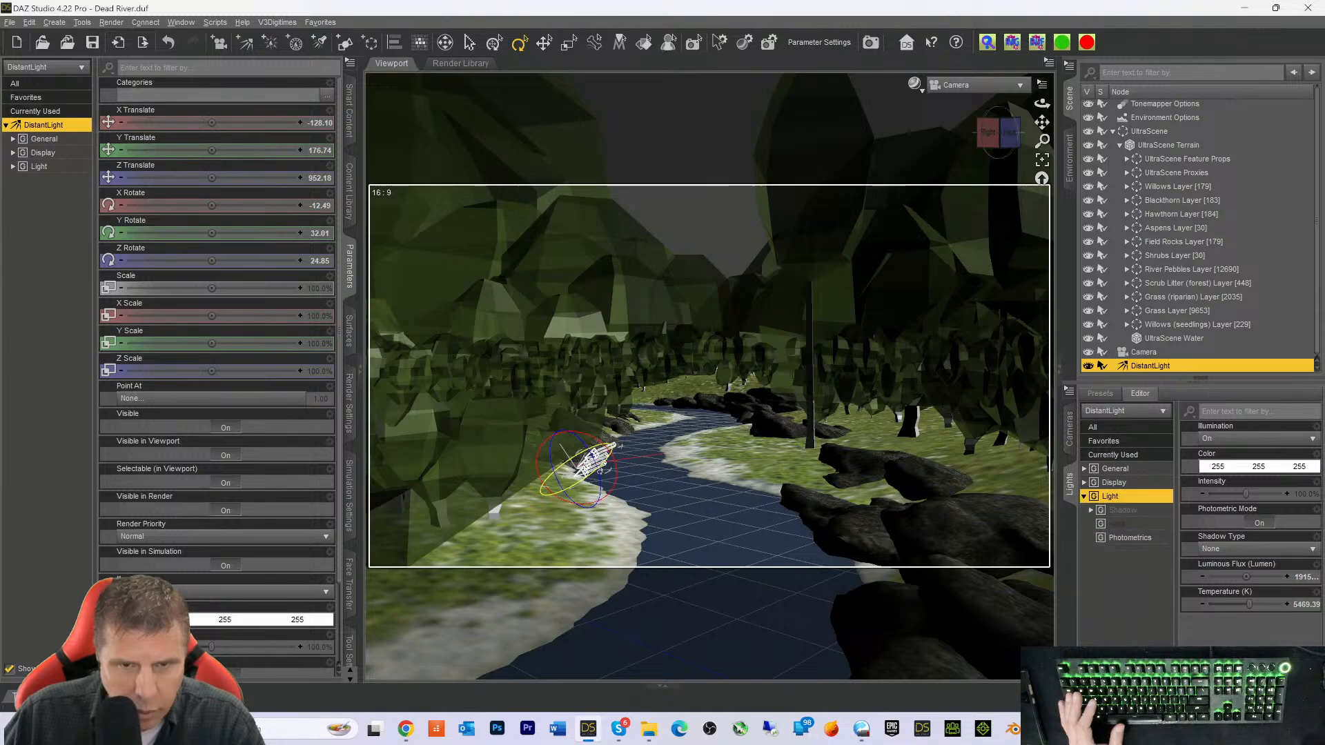
pyautogui.moveTo(603, 468); pyautogui.dragTo(588, 480)
pyautogui.moveTo(555, 437); pyautogui.dragTo(560, 433)
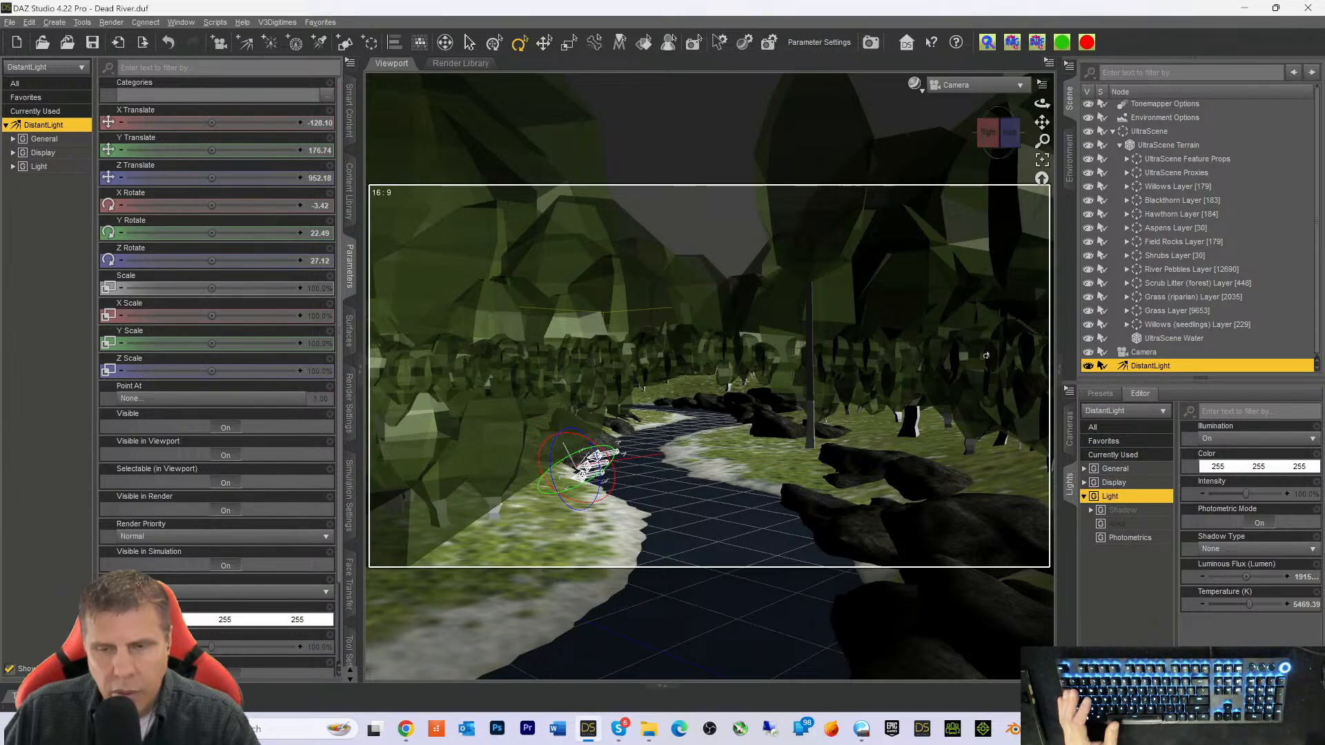
pyautogui.hotkey('ctrl', '0')
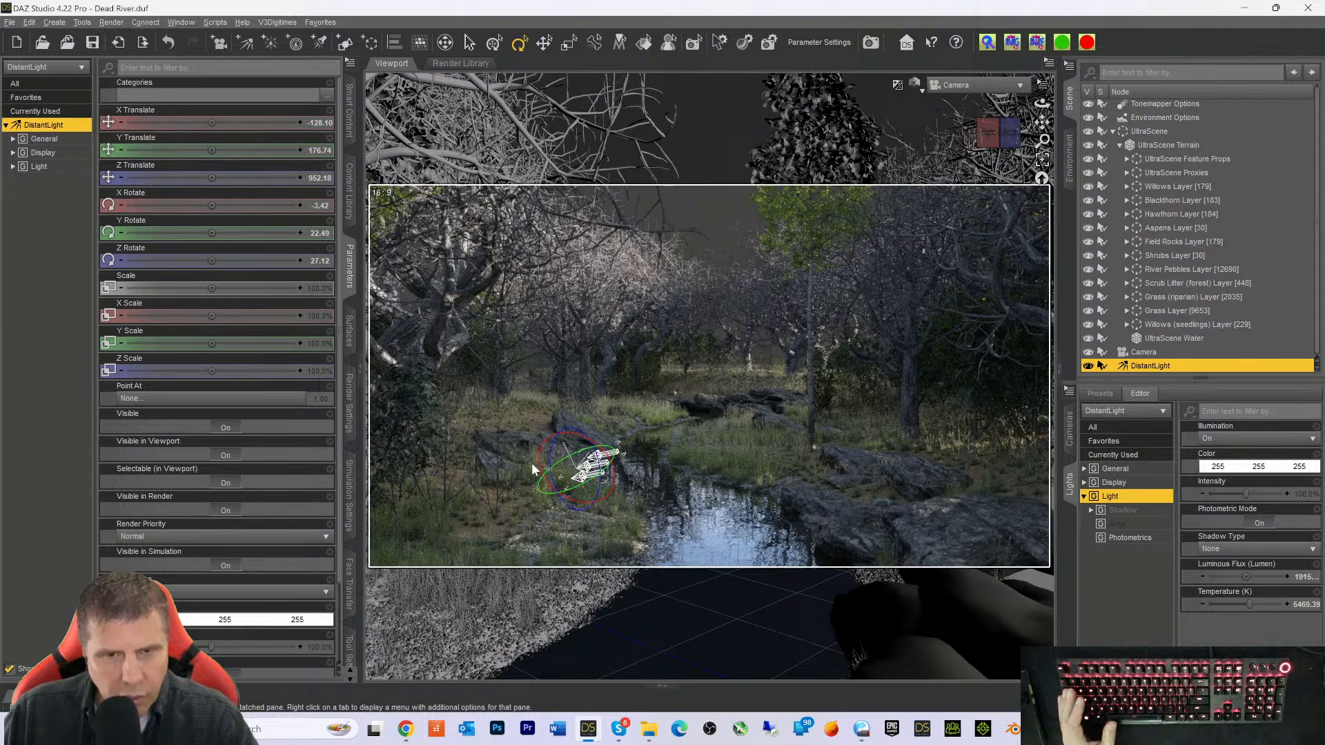
# Leave the Iray preview, raise the DistantLight along its Y axis to the left bank's tree height, and preview the scene in Iray
pyautogui.scroll(-1, 277, 506)
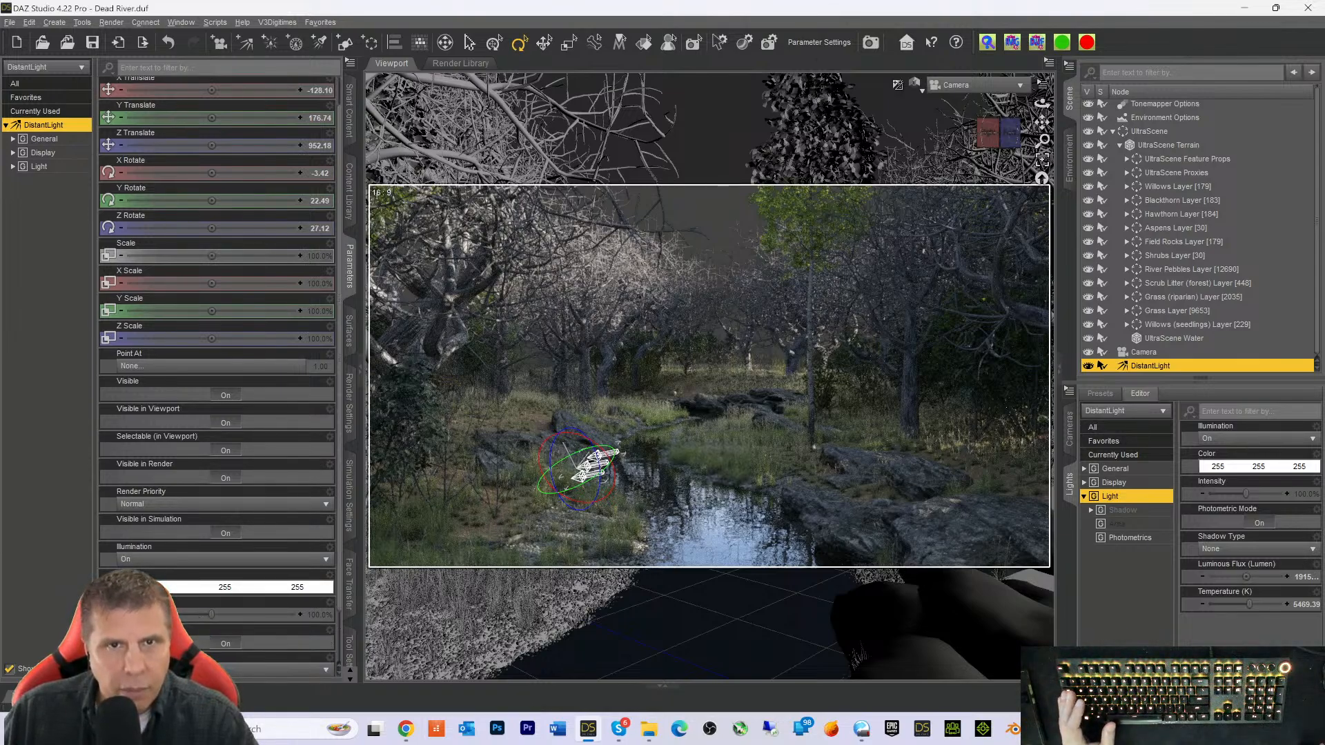
pyautogui.click(545, 47)
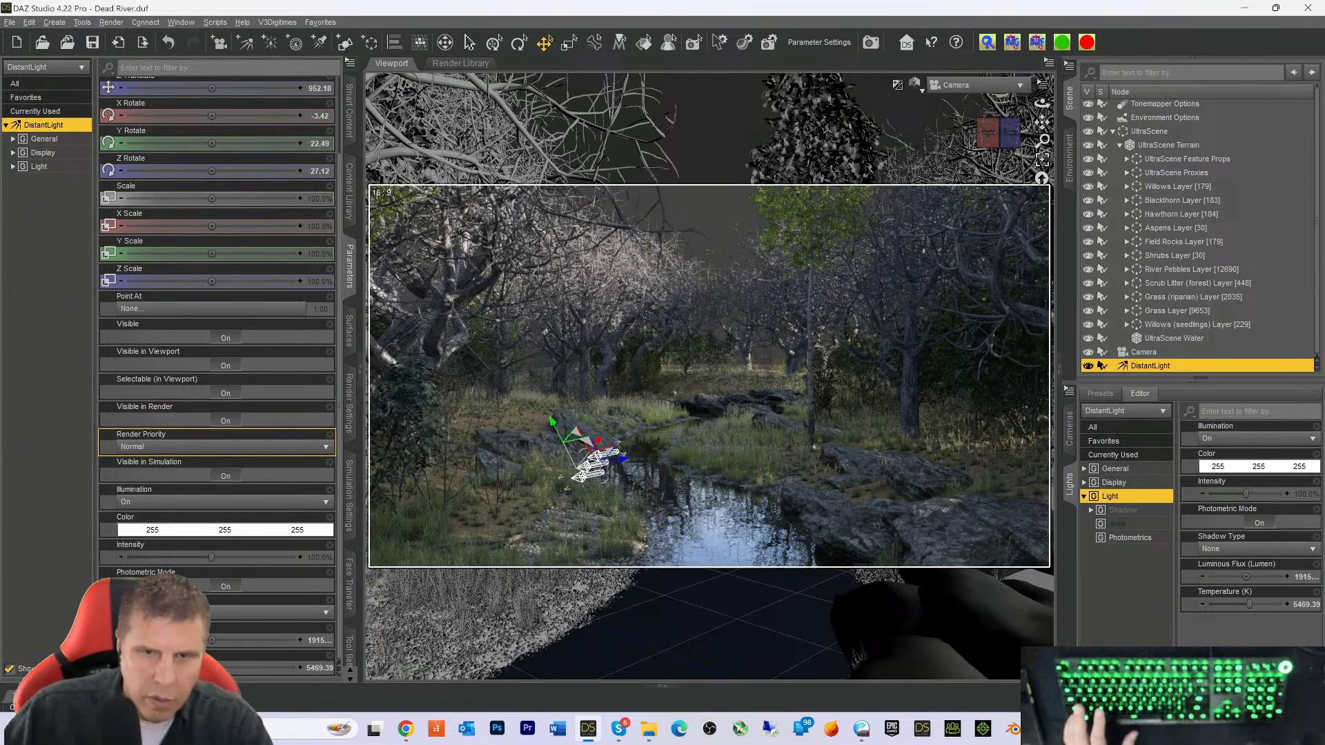
pyautogui.hotkey('ctrl', '9')
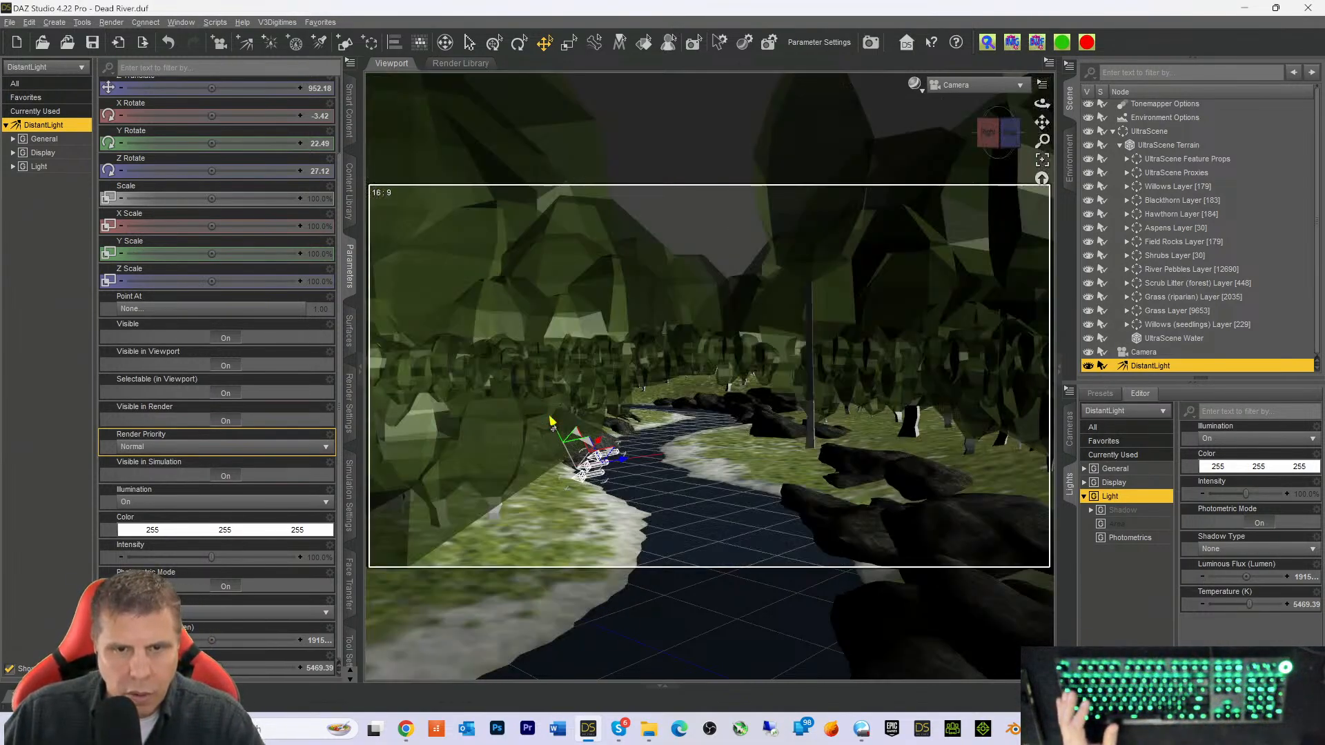
pyautogui.moveTo(552, 422); pyautogui.dragTo(478, 278)
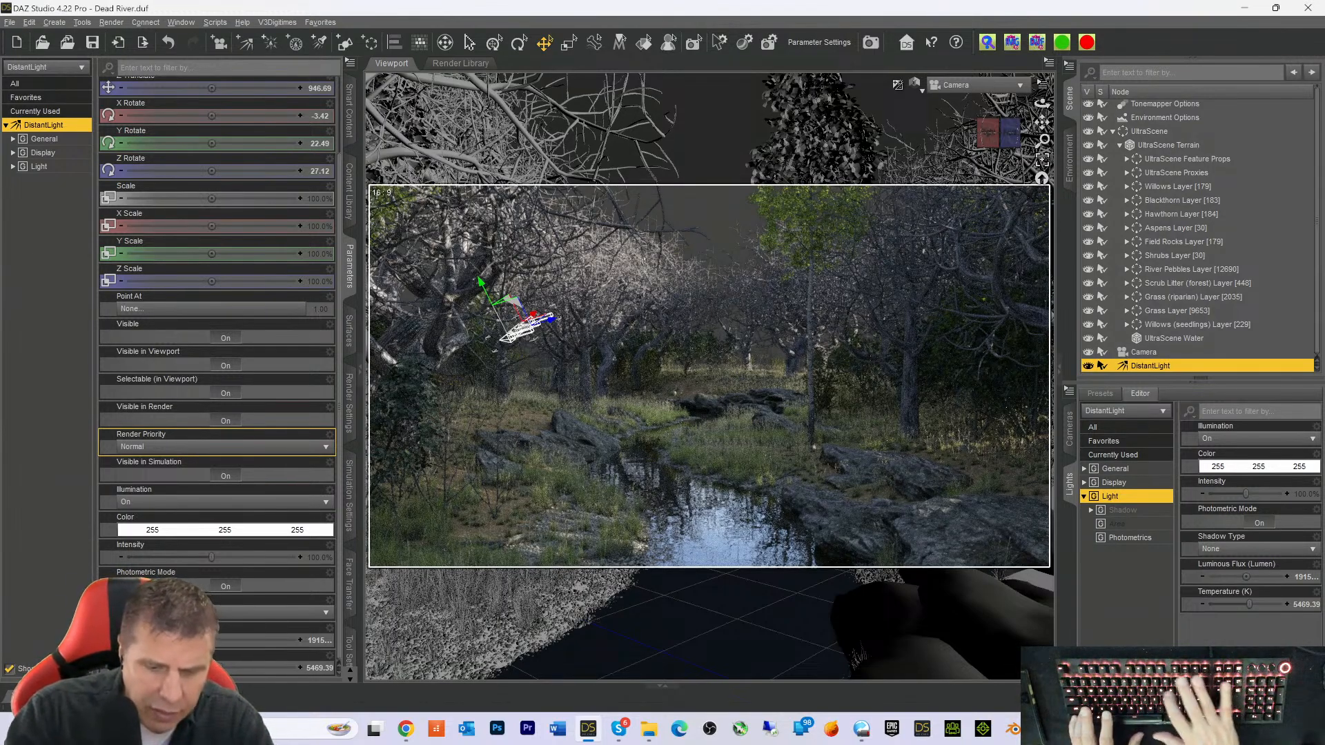
# Leave the Iray preview, lower the DistantLight over the right bank's rocks at about Z 1075, rotate it to about -21 on X, and preview in Iray
pyautogui.hotkey('ctrl', '9')
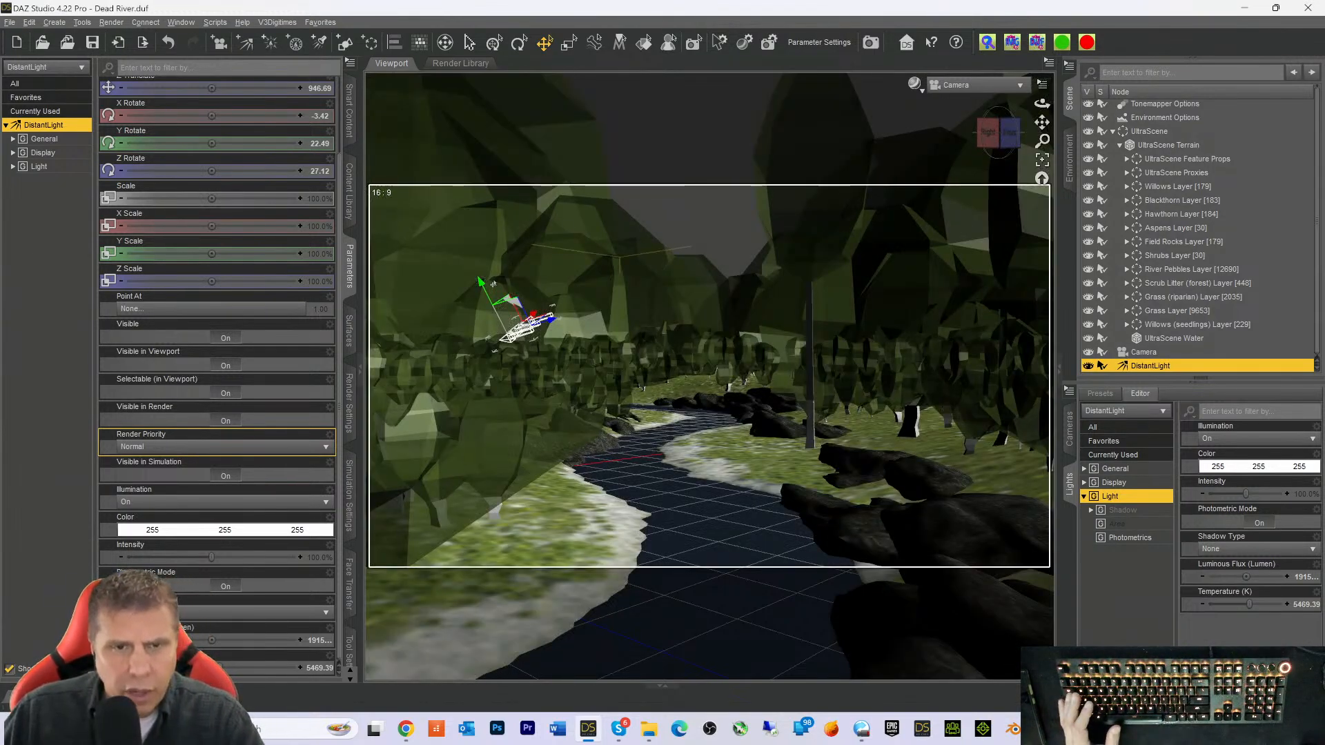
pyautogui.moveTo(481, 283); pyautogui.dragTo(504, 353)
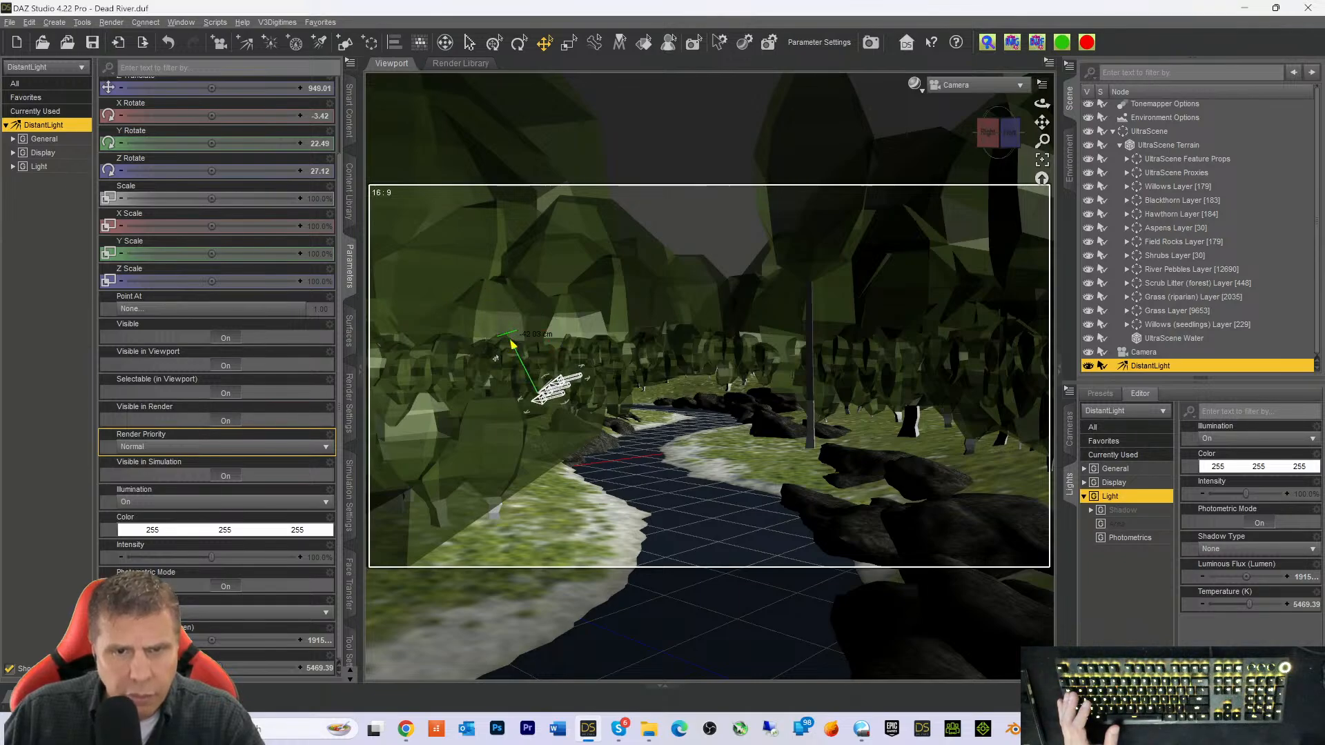
pyautogui.moveTo(586, 381); pyautogui.dragTo(762, 338)
pyautogui.moveTo(705, 293); pyautogui.dragTo(759, 427)
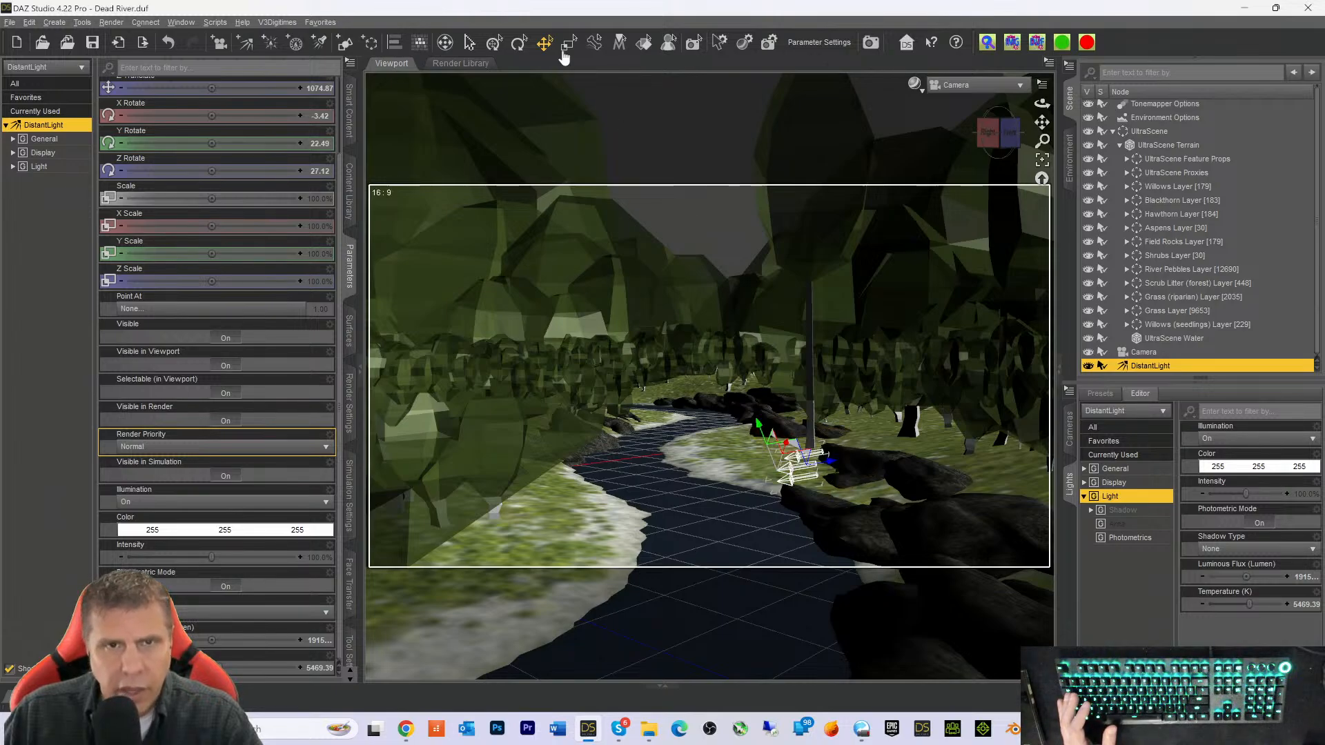
pyautogui.click(519, 43)
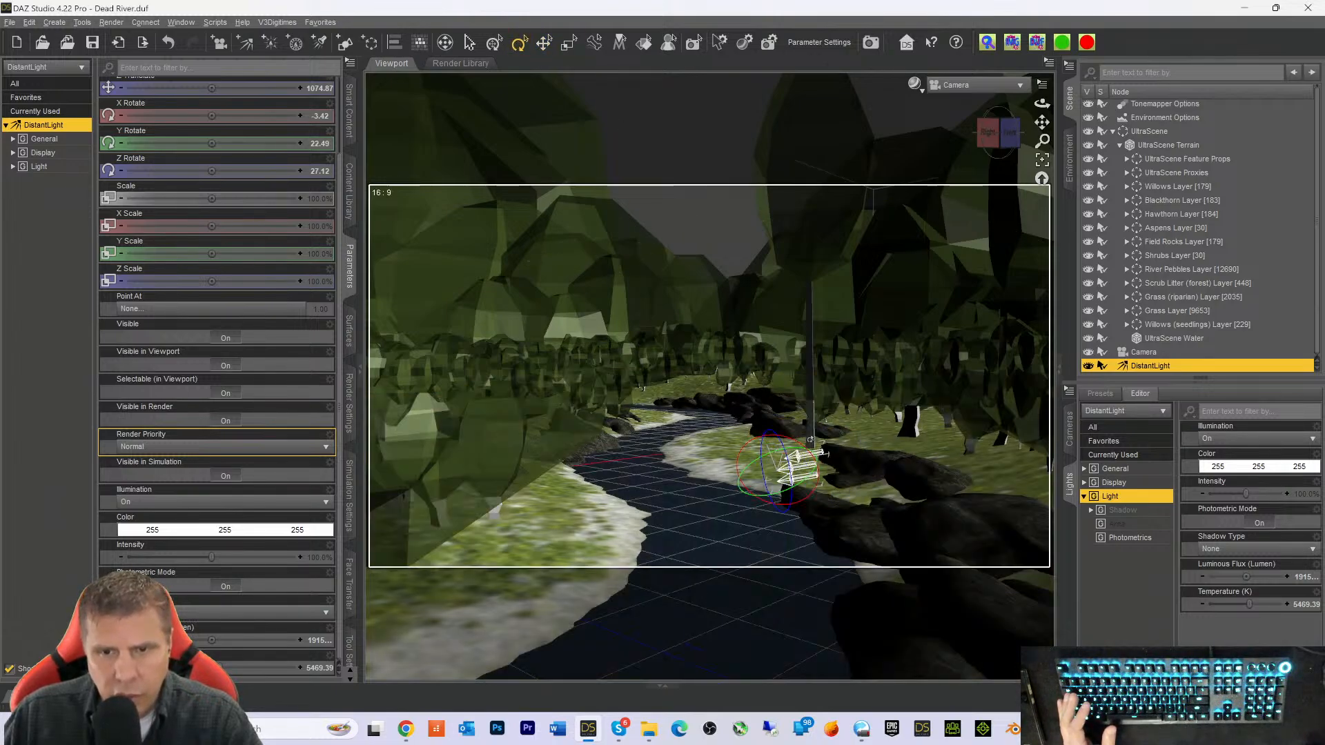
pyautogui.moveTo(805, 445); pyautogui.dragTo(794, 440)
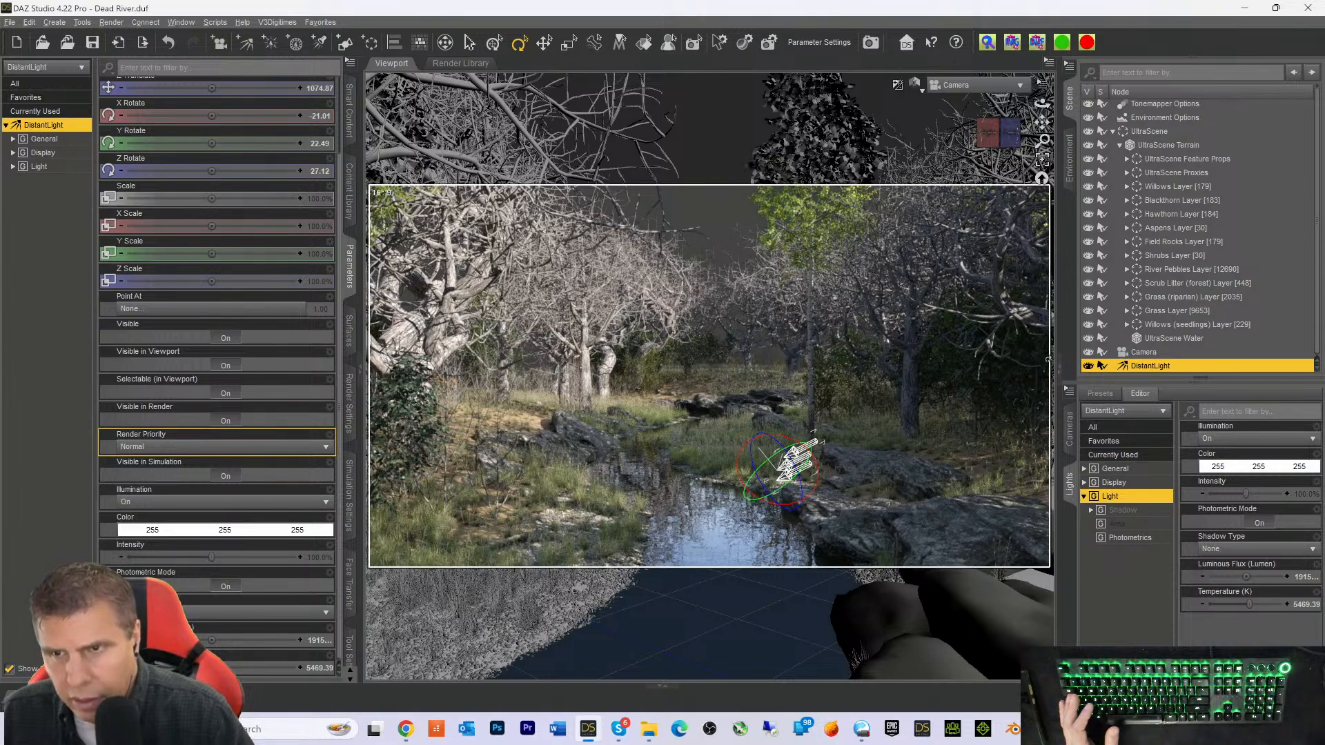
# Hide the Aspens Layer to judge the Iray preview without it, and undo the hiding
pyautogui.click(1152, 227)
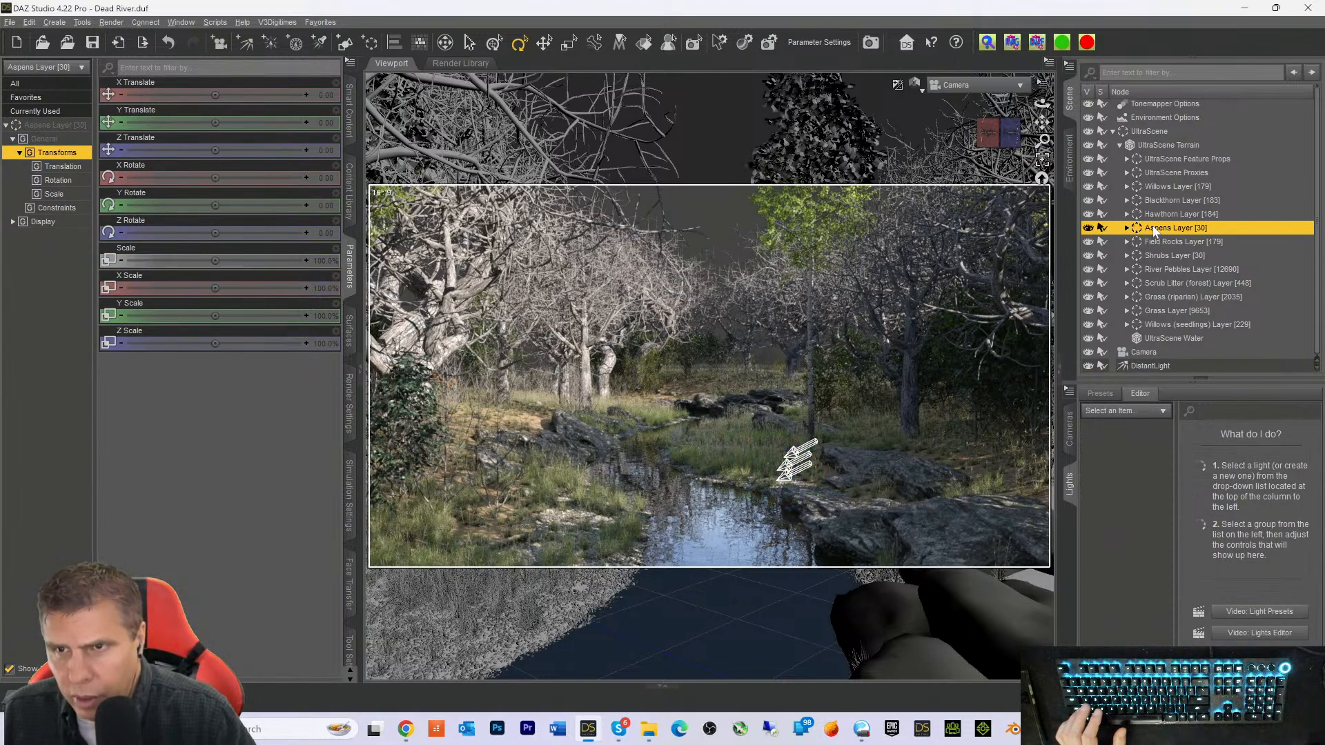
pyautogui.click(1088, 229)
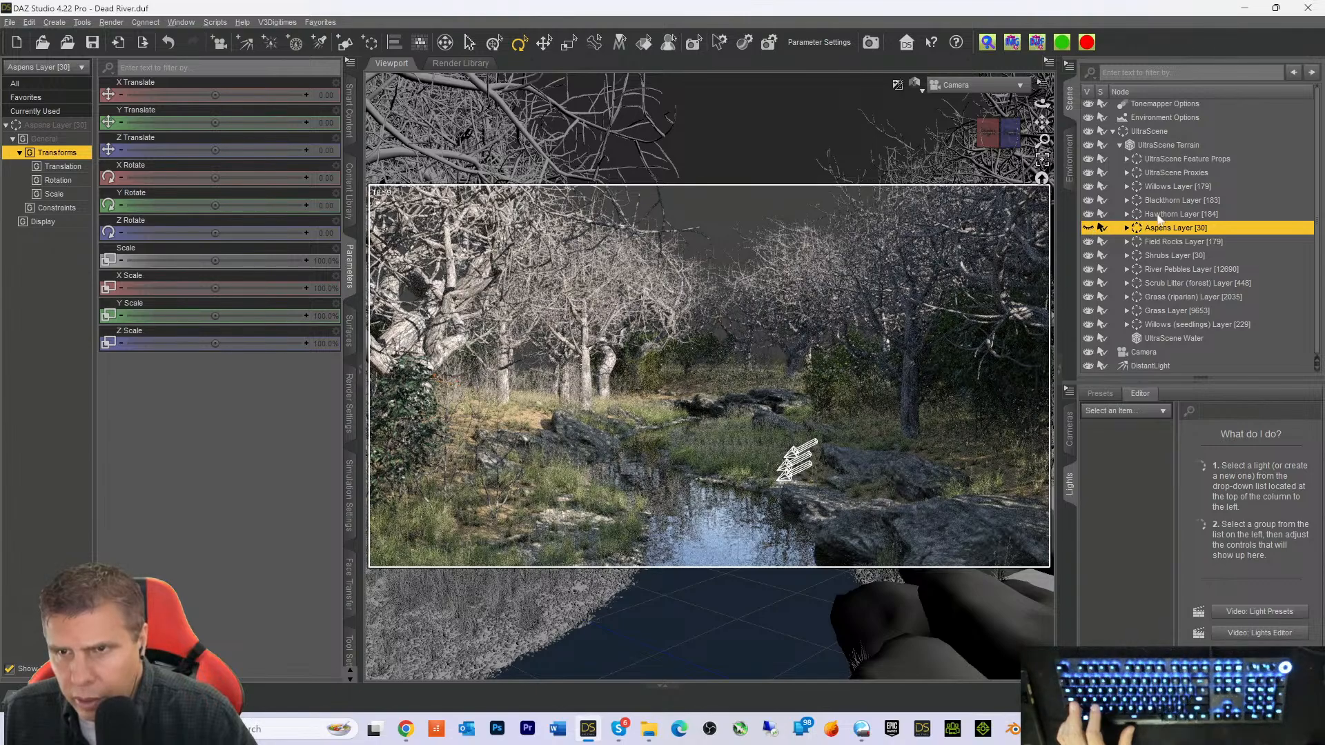
pyautogui.hotkey('ctrl', 'z')
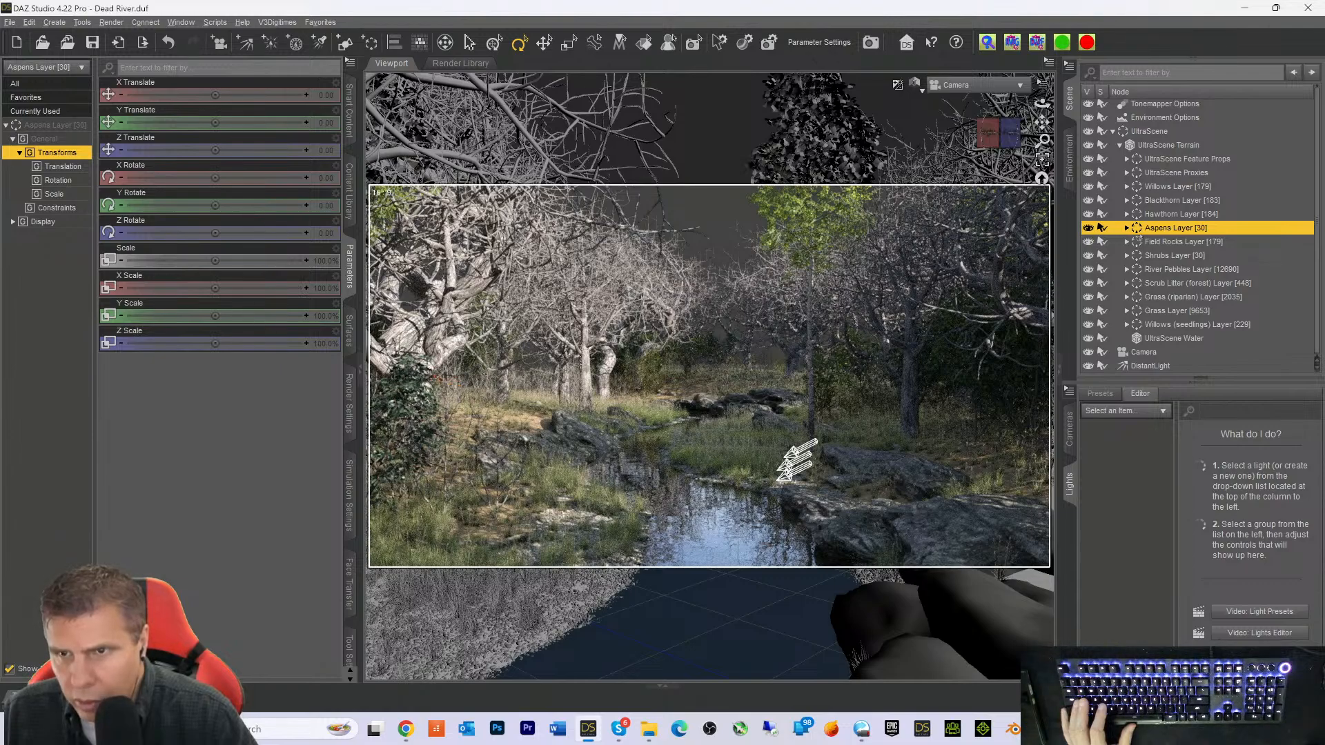
# Hide the Hawthorn Layer, and hide and delete the Blackthorn Layer from the UltraScene Terrain
pyautogui.click(1170, 216)
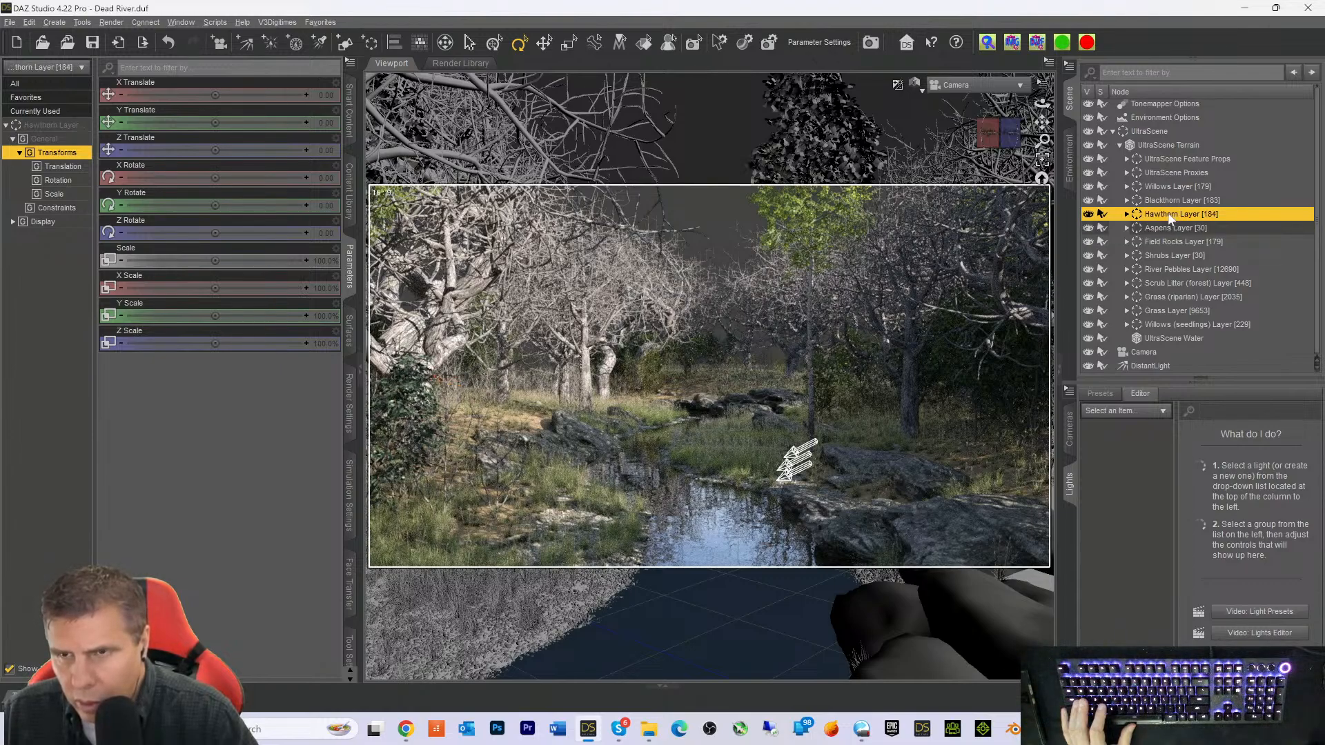
pyautogui.click(1088, 215)
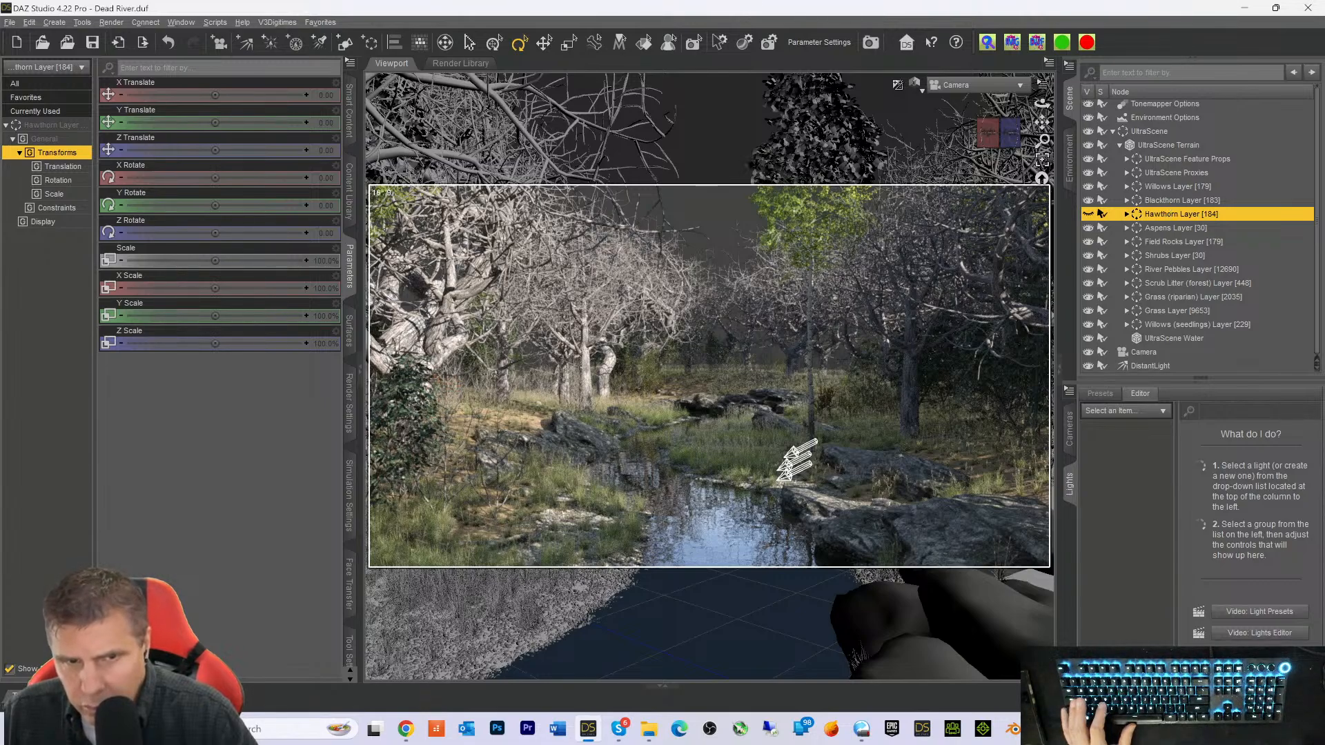
pyautogui.click(1181, 200)
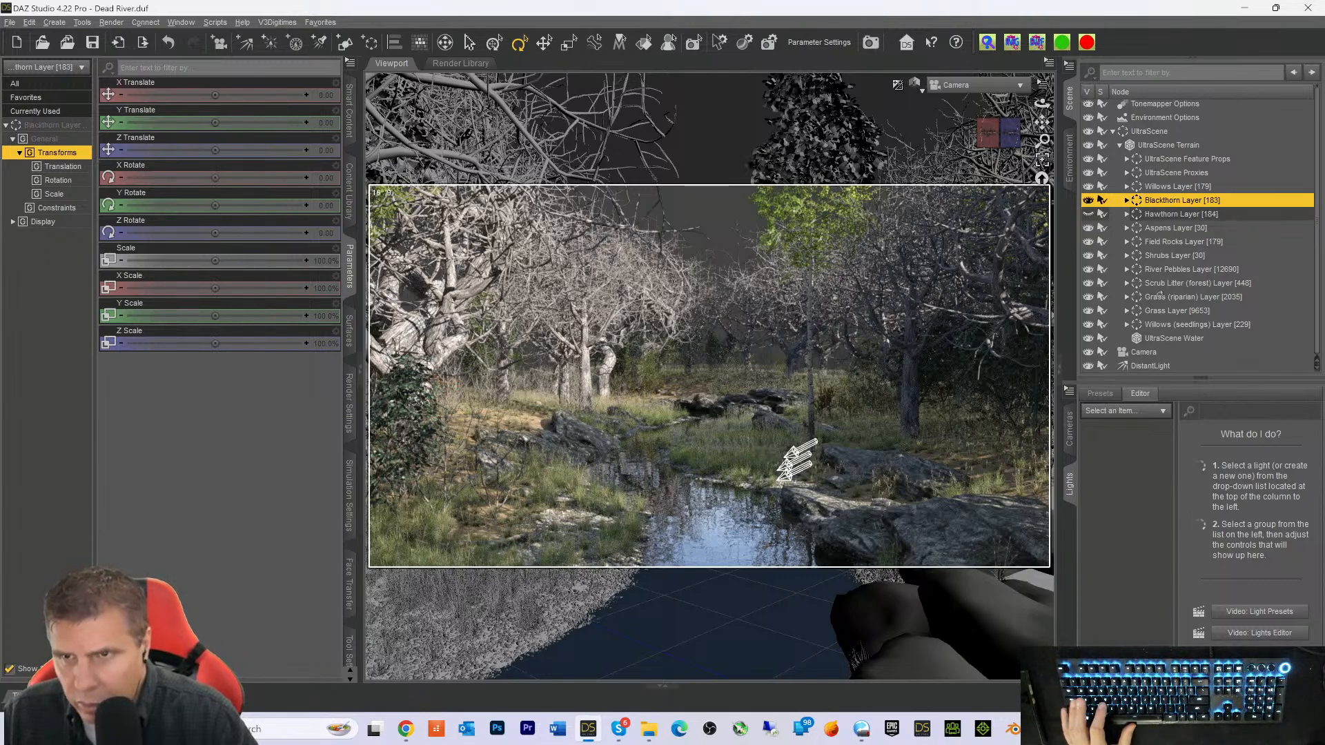
pyautogui.click(1088, 201)
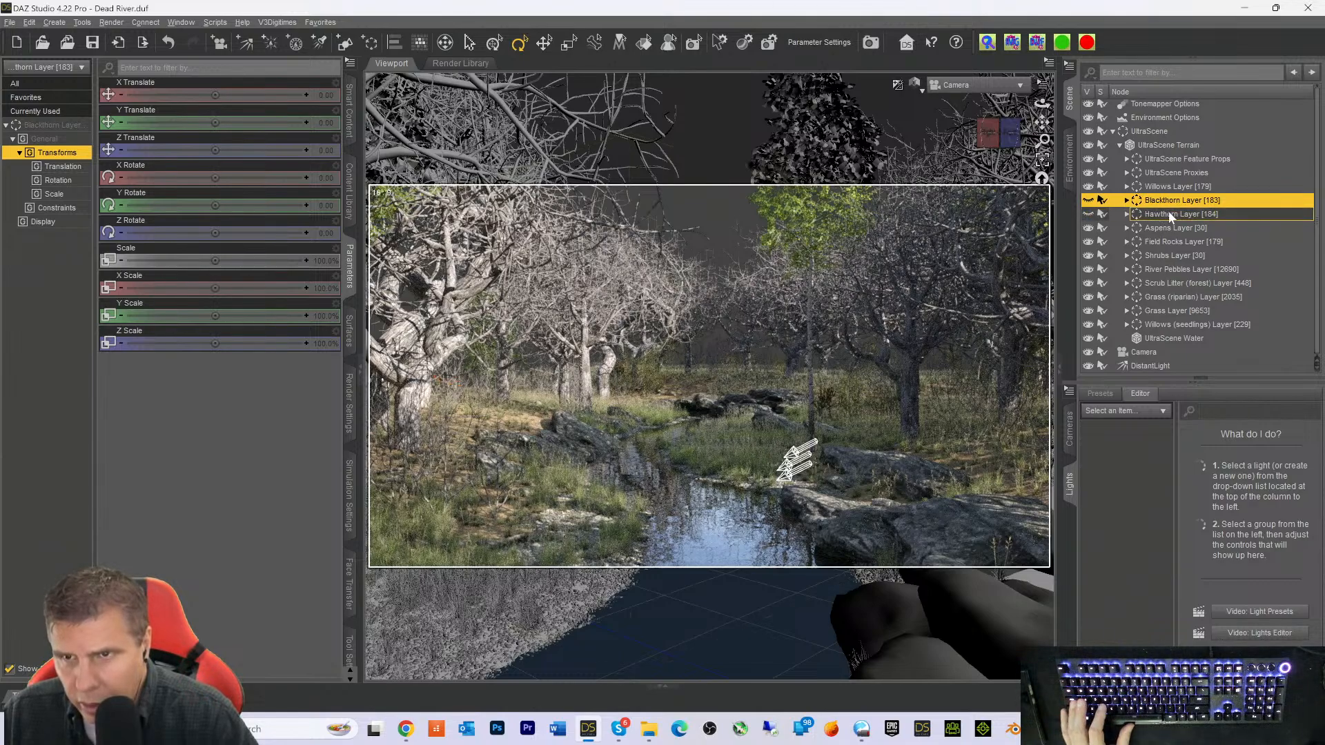
pyautogui.press('Delete')
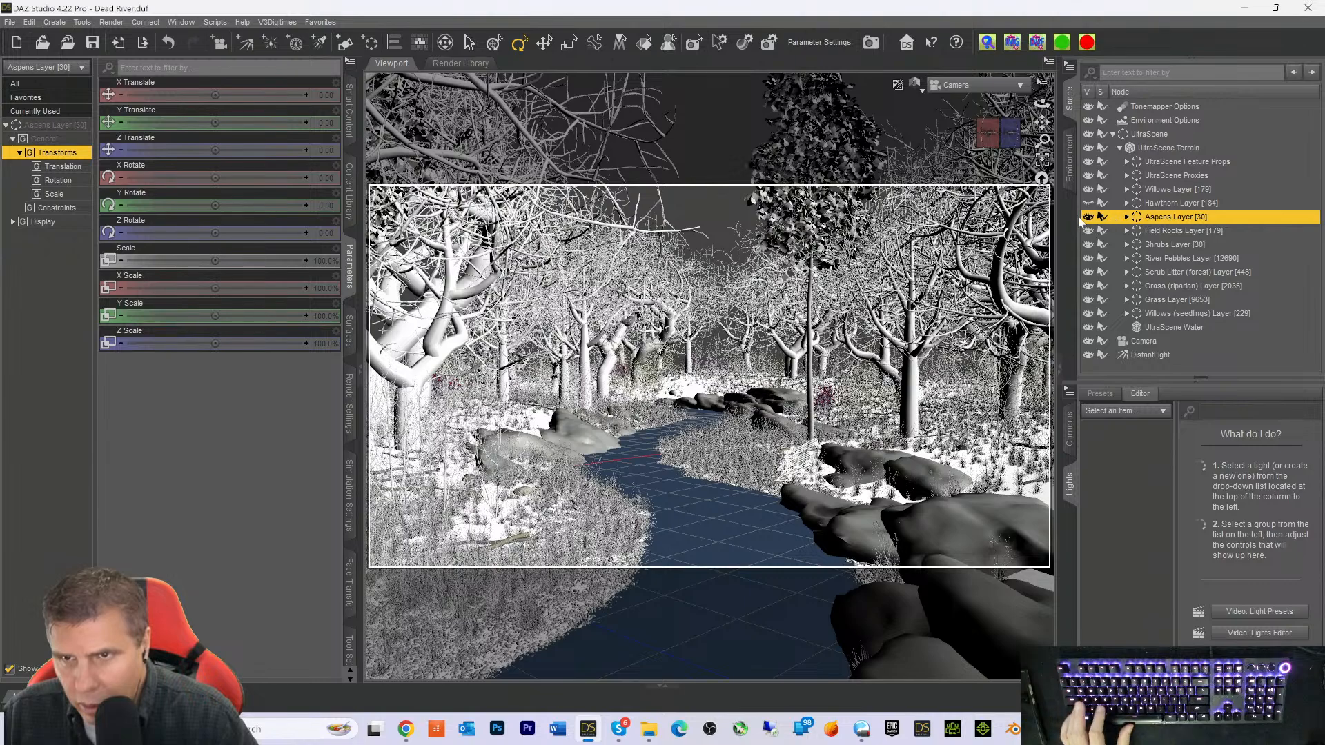
# Hide the Aspens Layer and check the Iray preview with the aspens and hawthorns switched off
pyautogui.click(1087, 217)
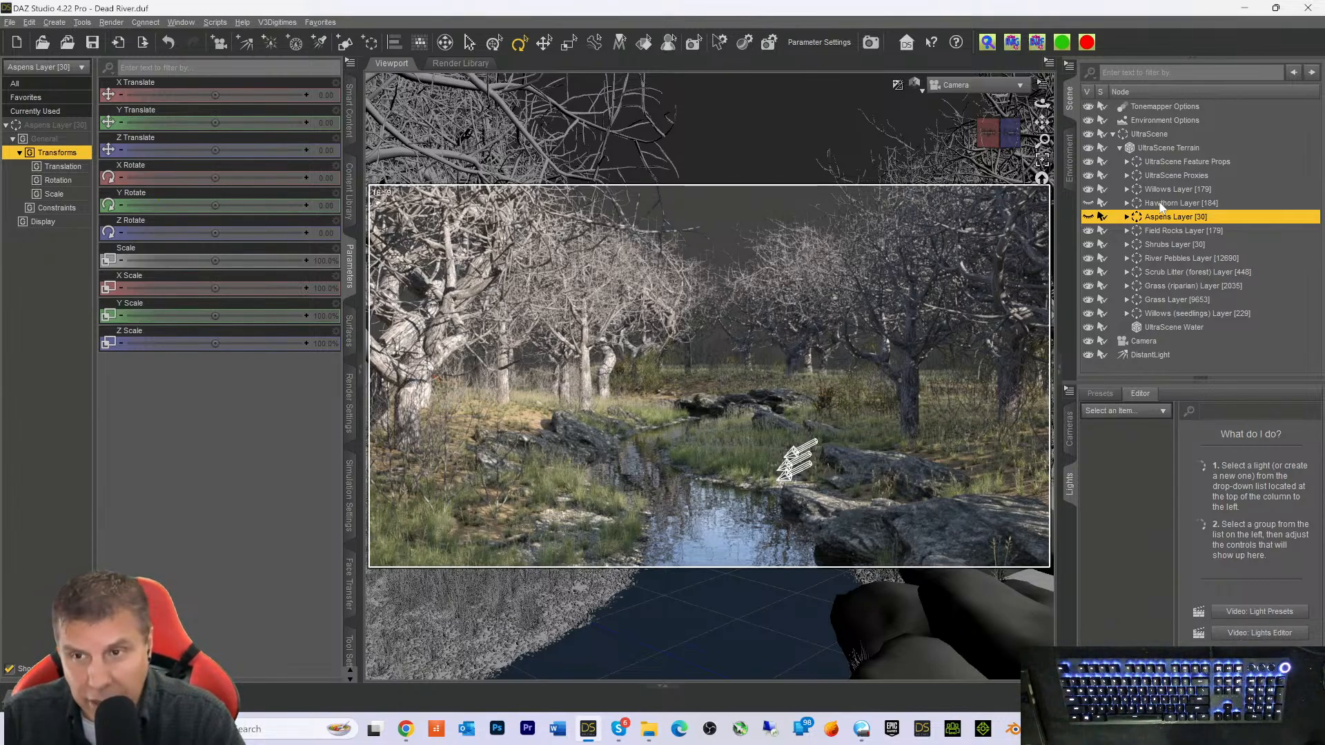
pyautogui.click(1159, 204)
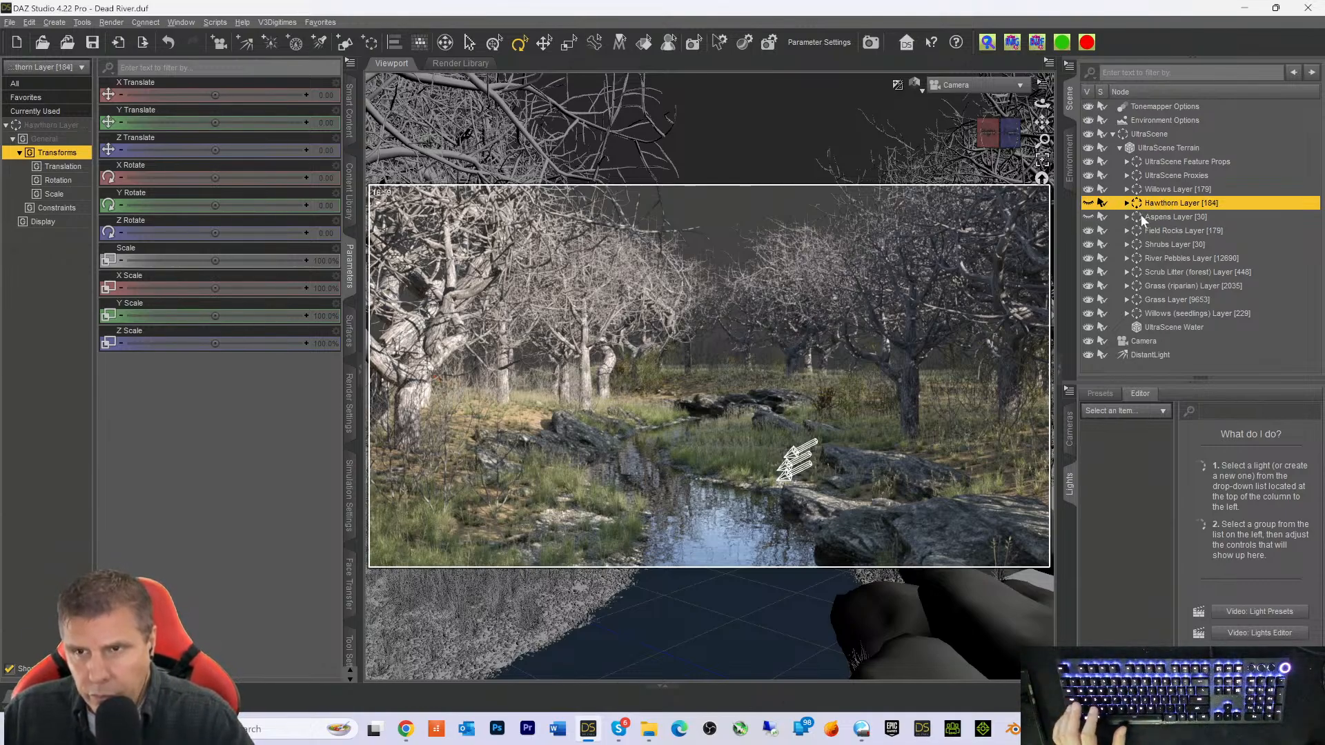
pyautogui.click(1149, 217)
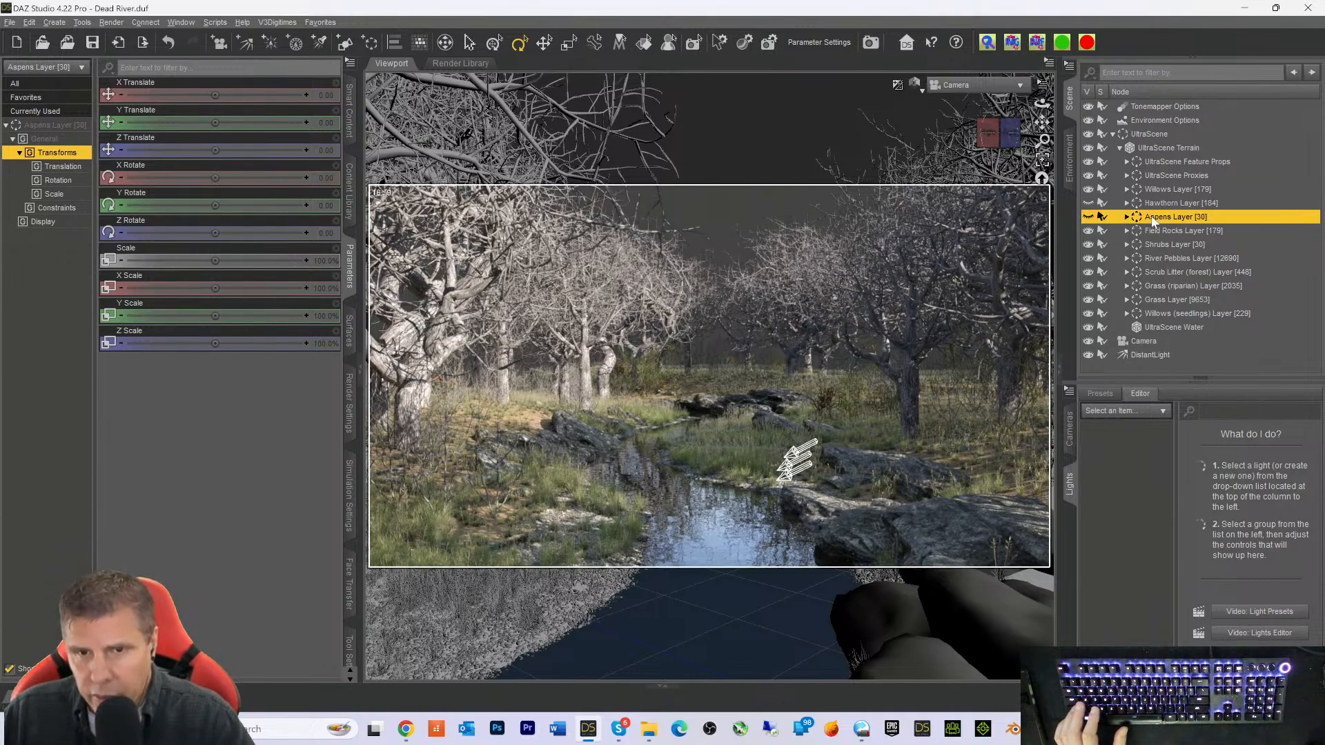
pyautogui.click(1088, 217)
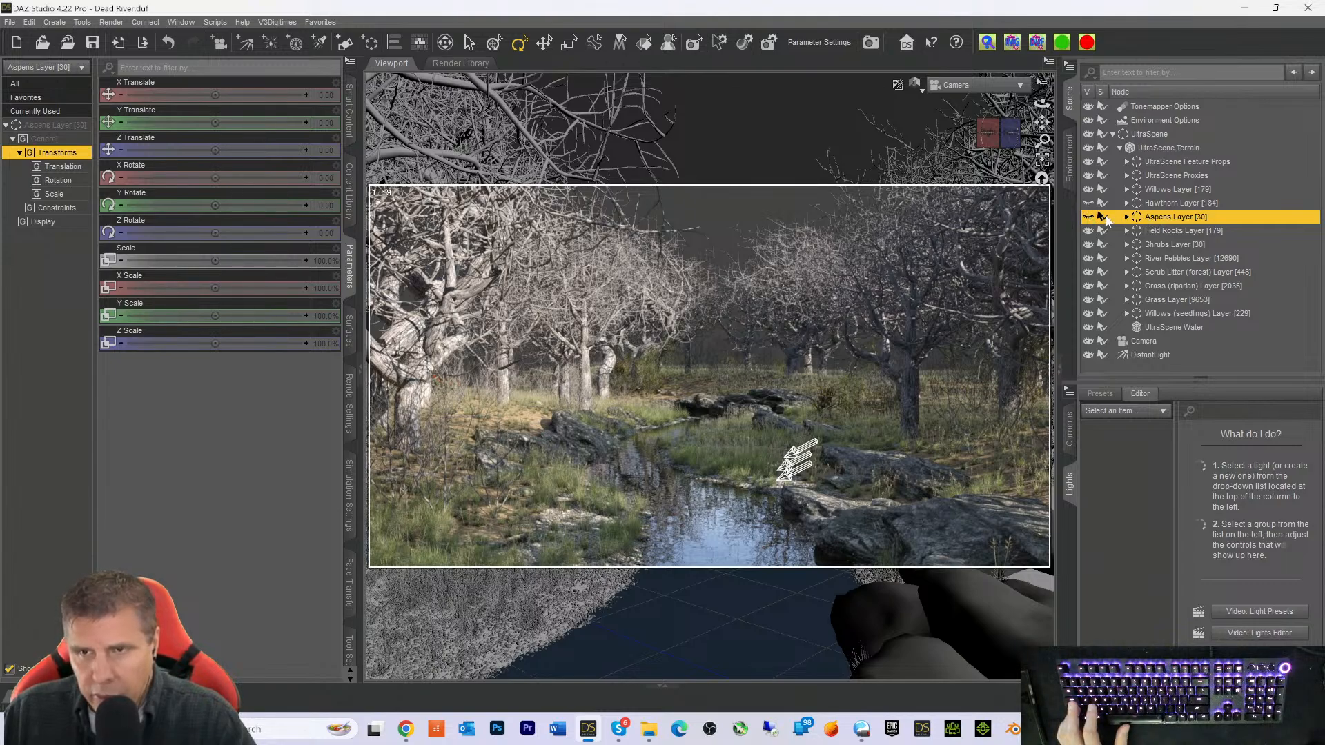
# Make the Aspens and Hawthorn layers visible again and switch the viewport from the rendered preview to the simple shaded preview
pyautogui.hotkey('ctrl', 'z')
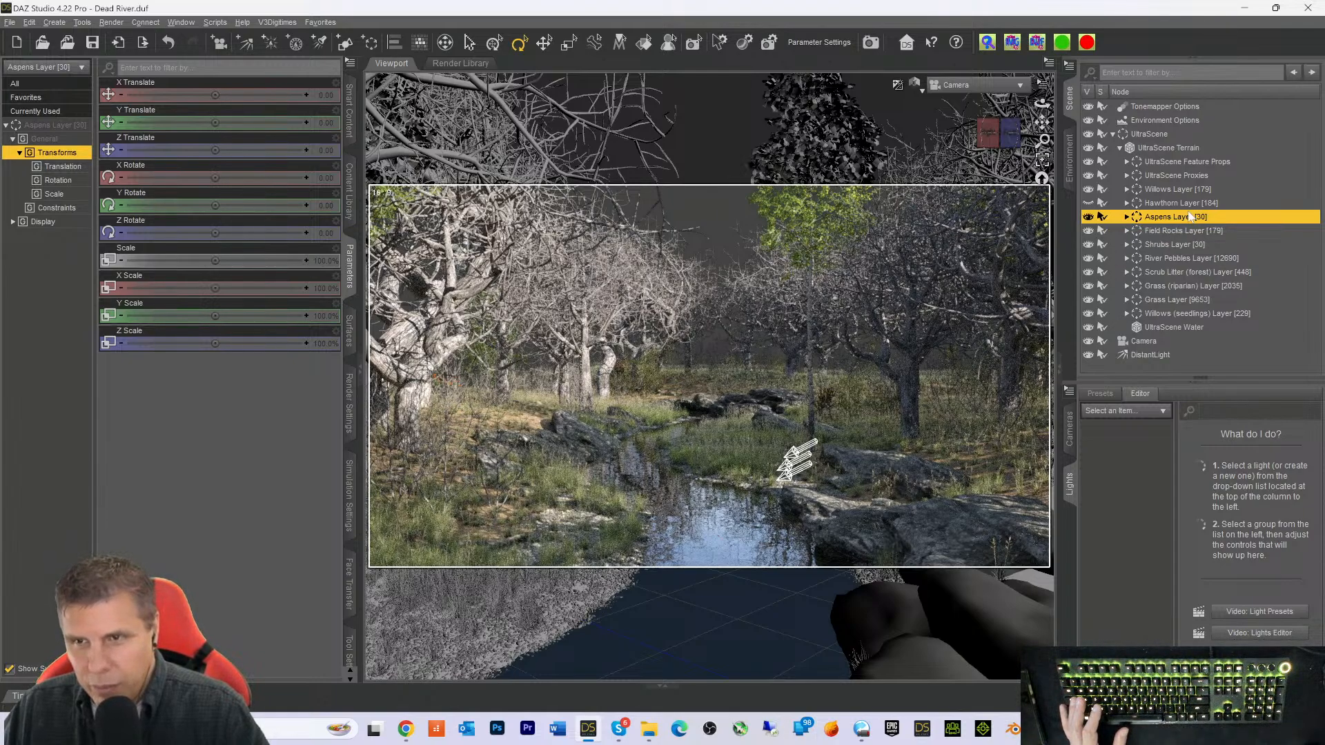
pyautogui.click(1173, 205)
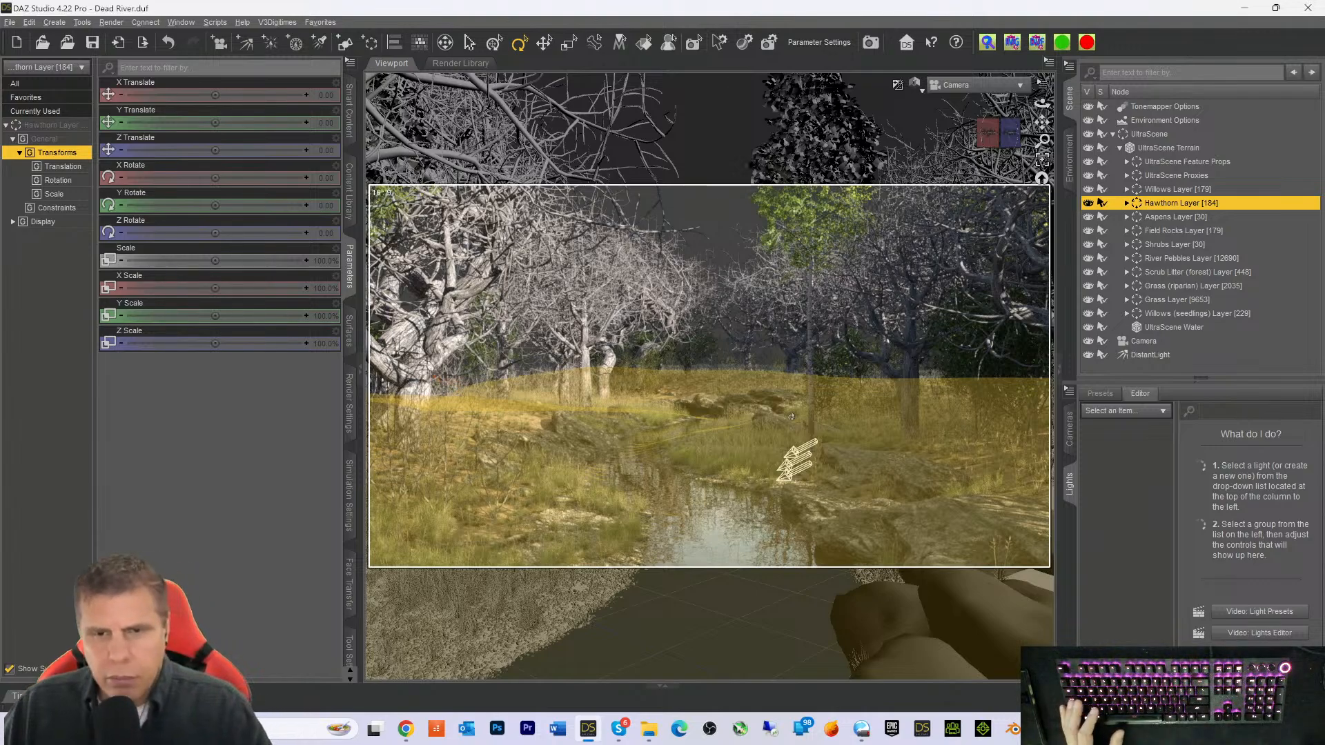
pyautogui.hotkey('ctrl', '9')
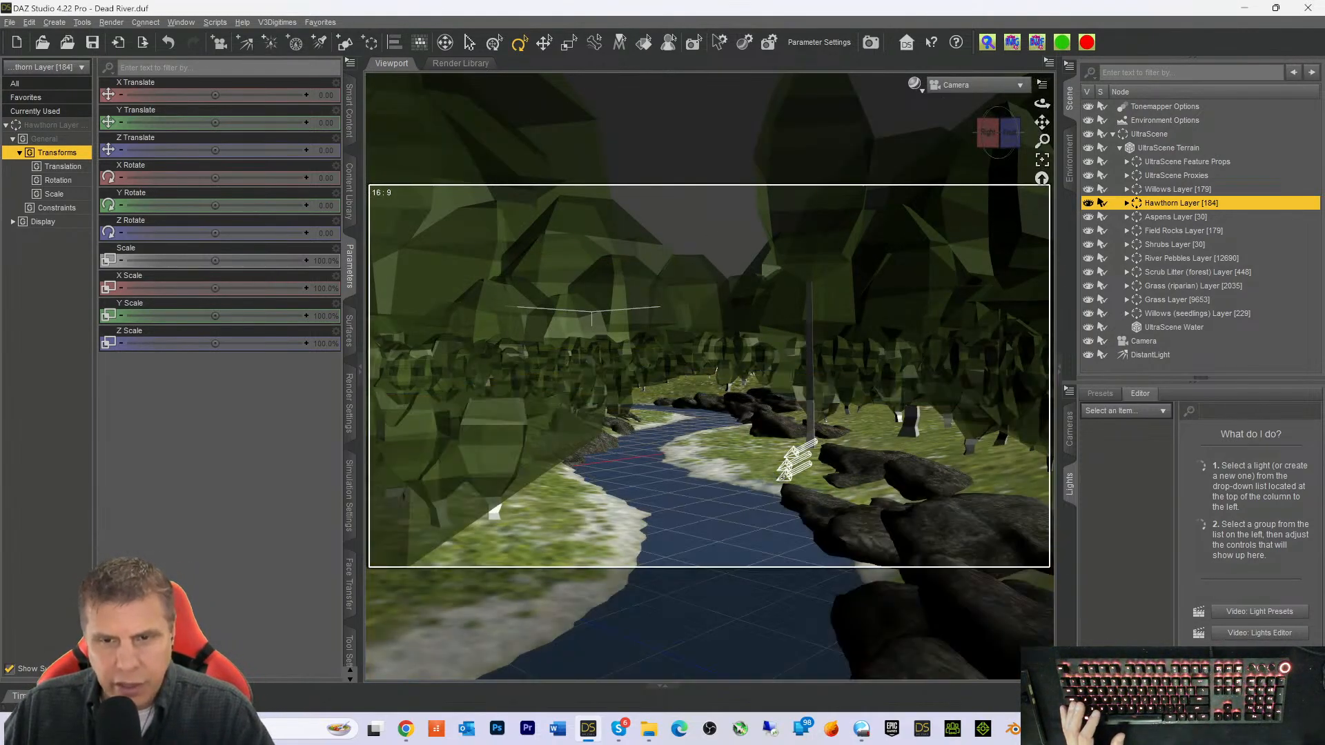
# Tilt the DistantLight to an X rotation of about -40.30, then return the viewport to the simple shaded preview
pyautogui.click(1168, 147)
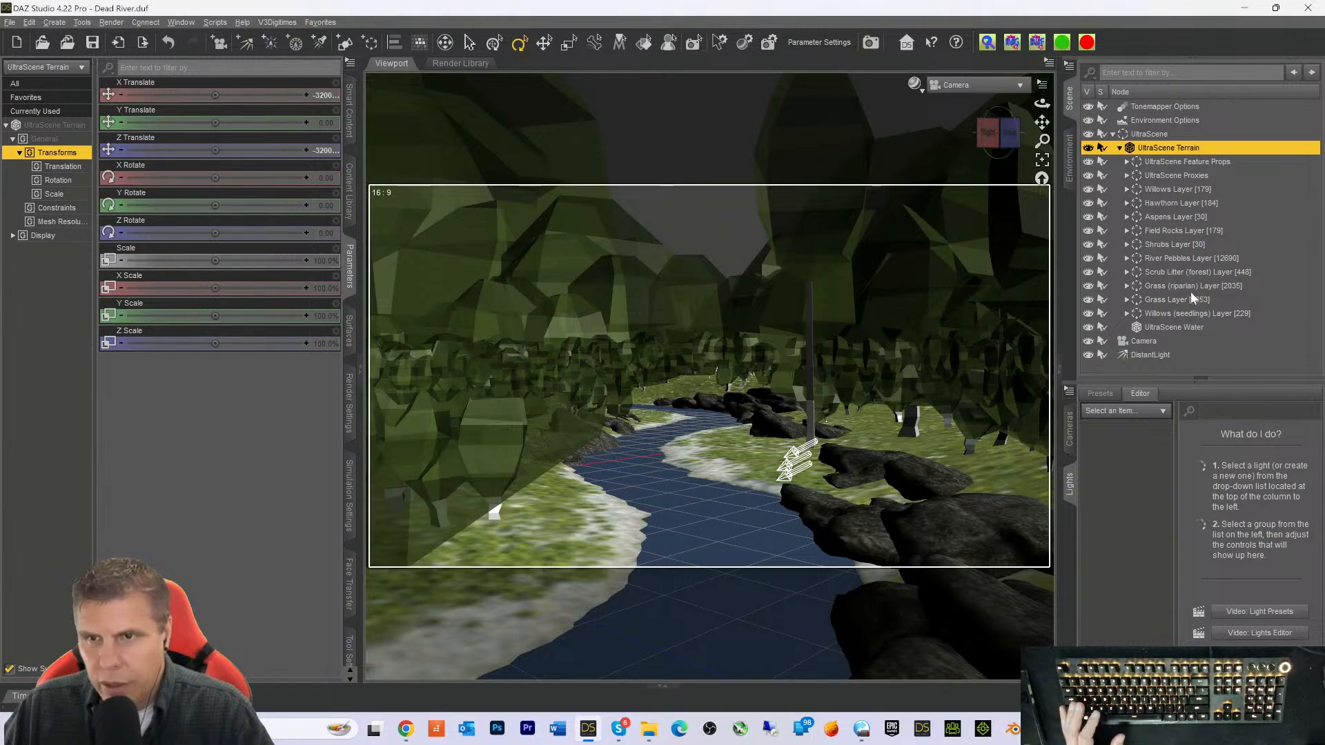
pyautogui.click(1131, 353)
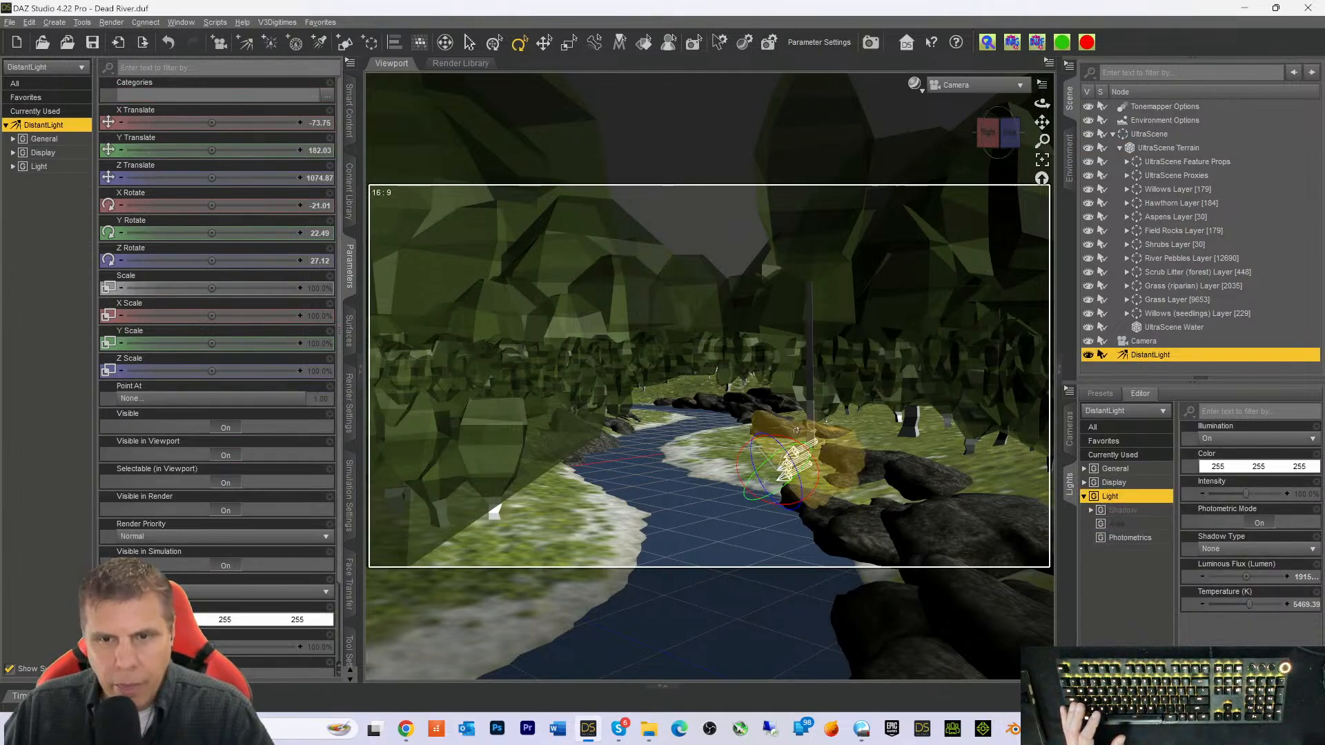
pyautogui.moveTo(759, 441)
pyautogui.mouseDown()
pyautogui.moveTo(747, 447)
pyautogui.moveTo(777, 436)
pyautogui.mouseUp()
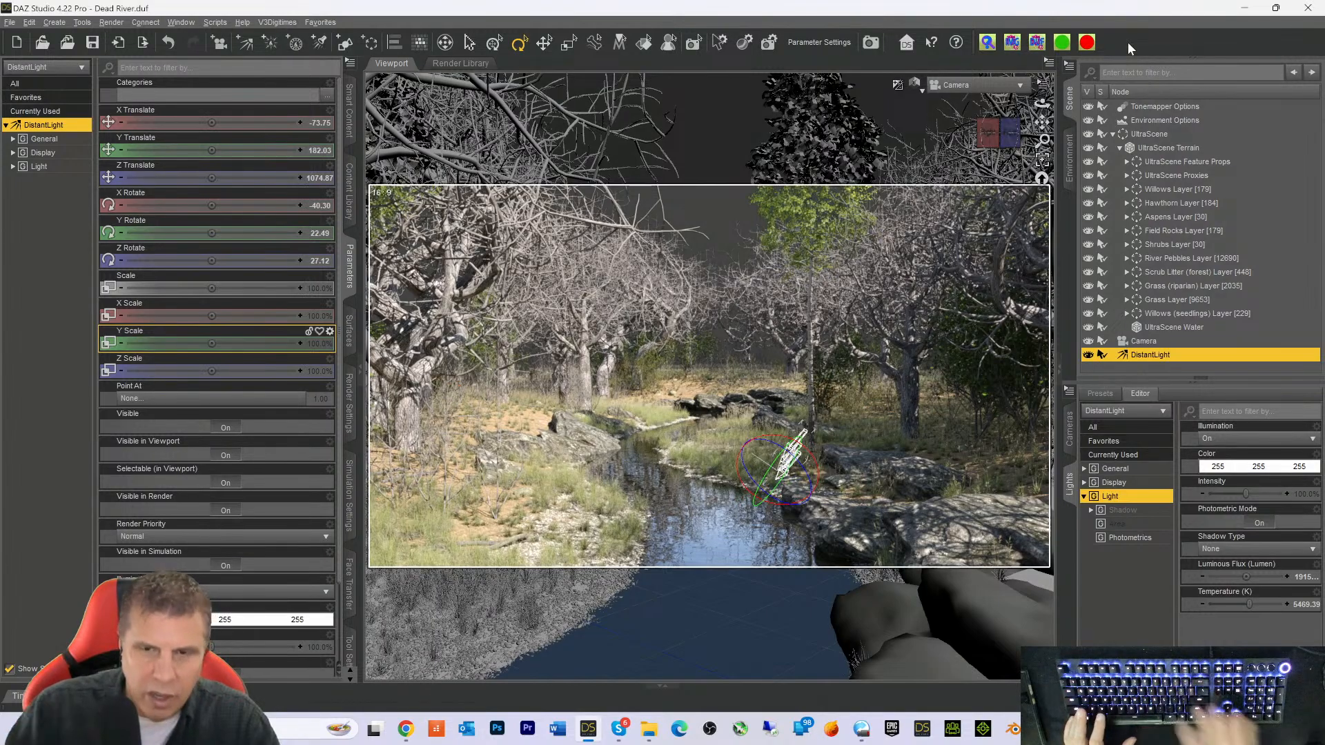
pyautogui.hotkey('ctrl', '9')
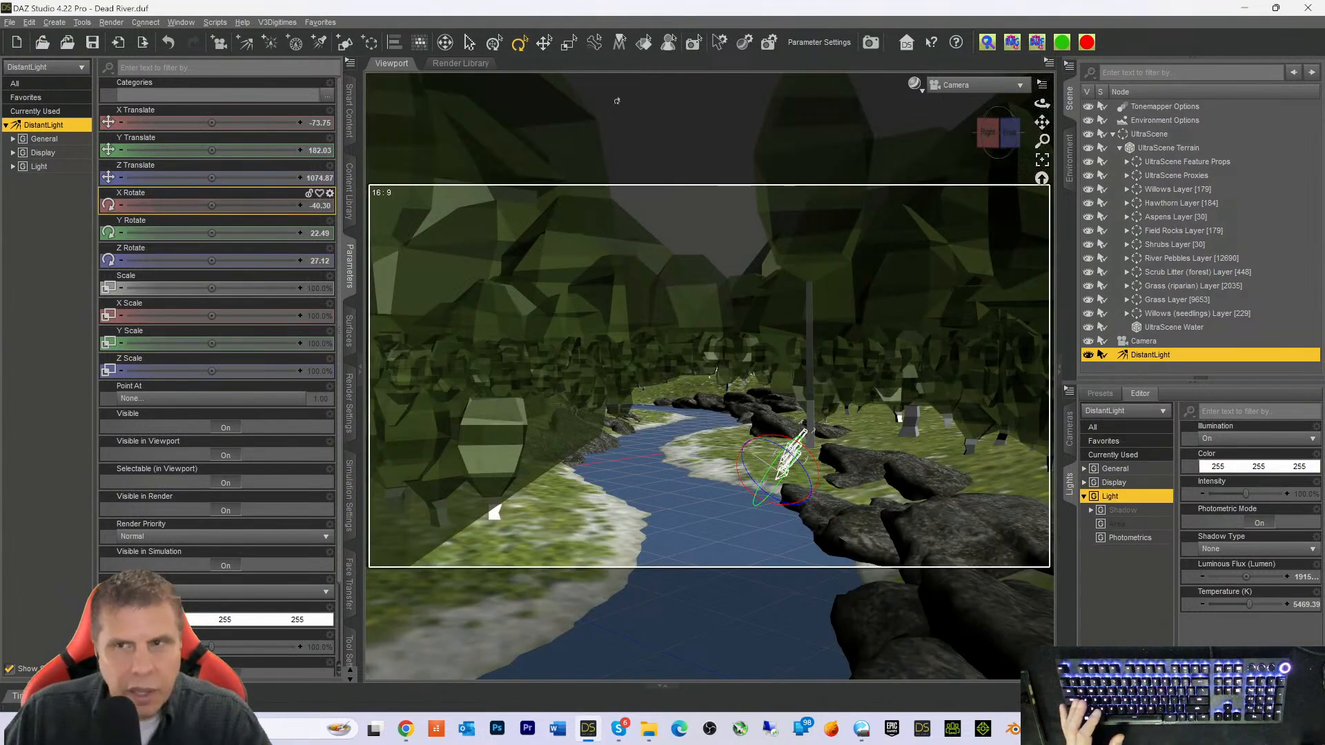
# Look through the image choices for the Environment Map in Environment Options and leave the map as it is
pyautogui.click(1159, 120)
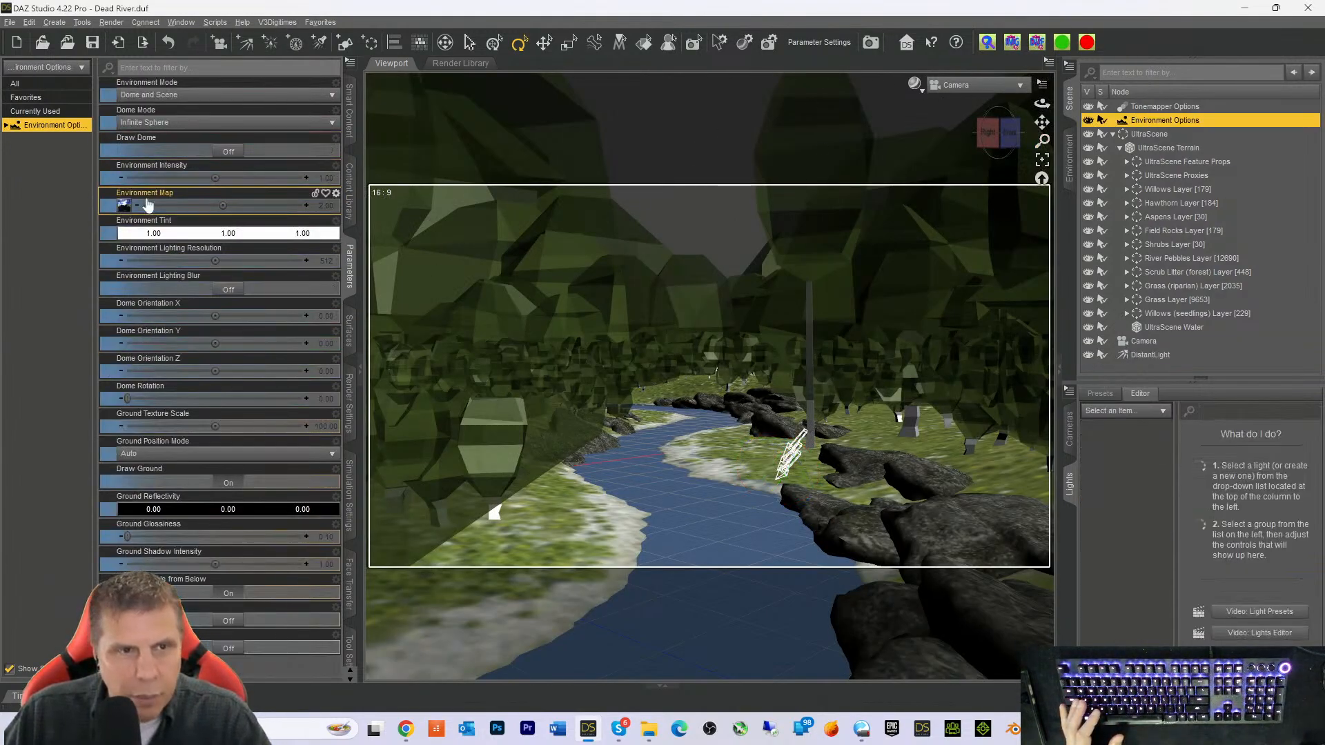
pyautogui.click(125, 207)
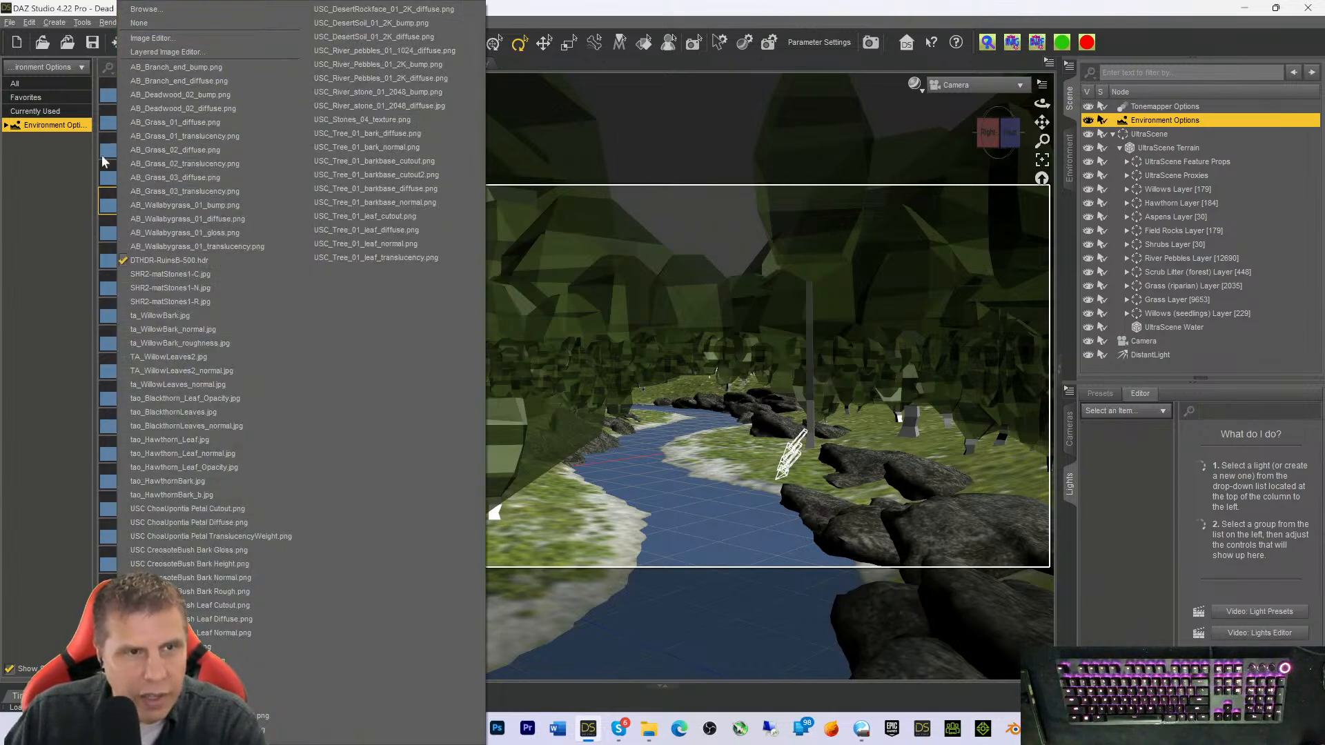
pyautogui.click(62, 212)
# Clear the "toolbox" search term from the Smart Content products
pyautogui.click(349, 114)
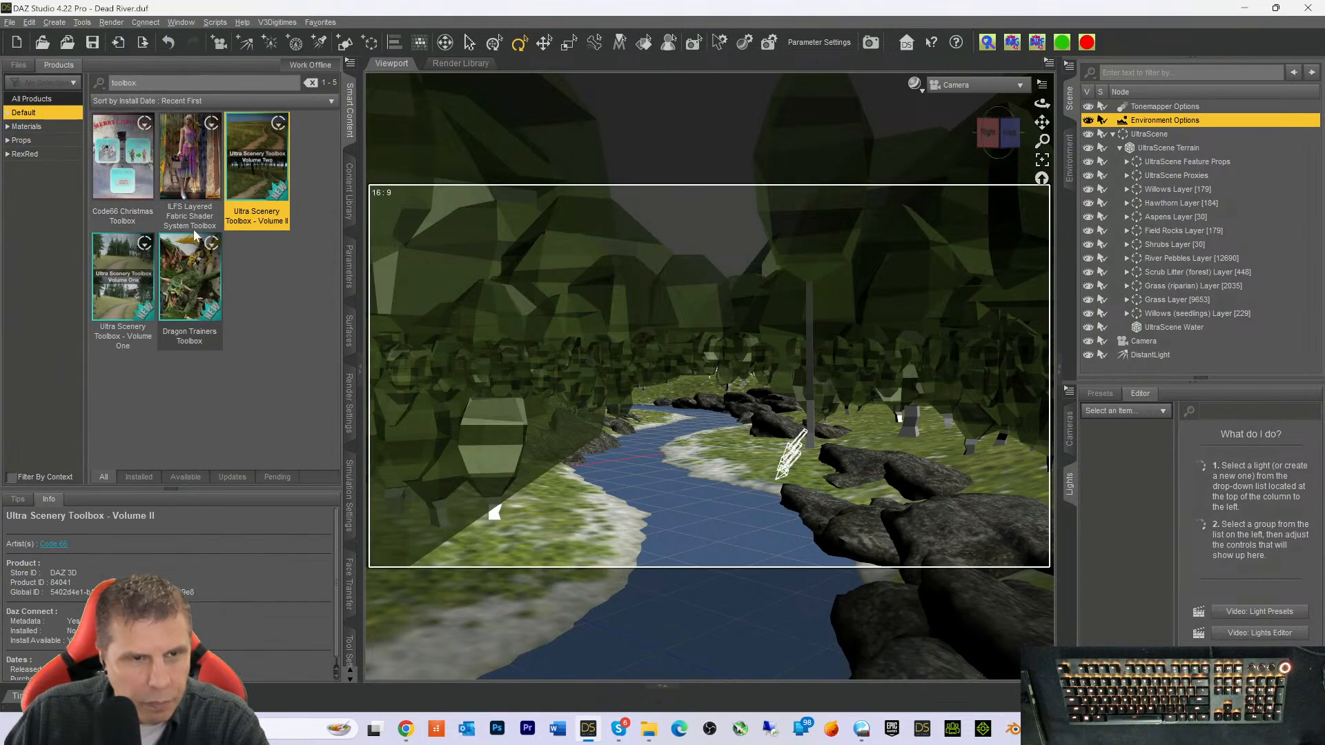
pyautogui.doubleClick(154, 83)
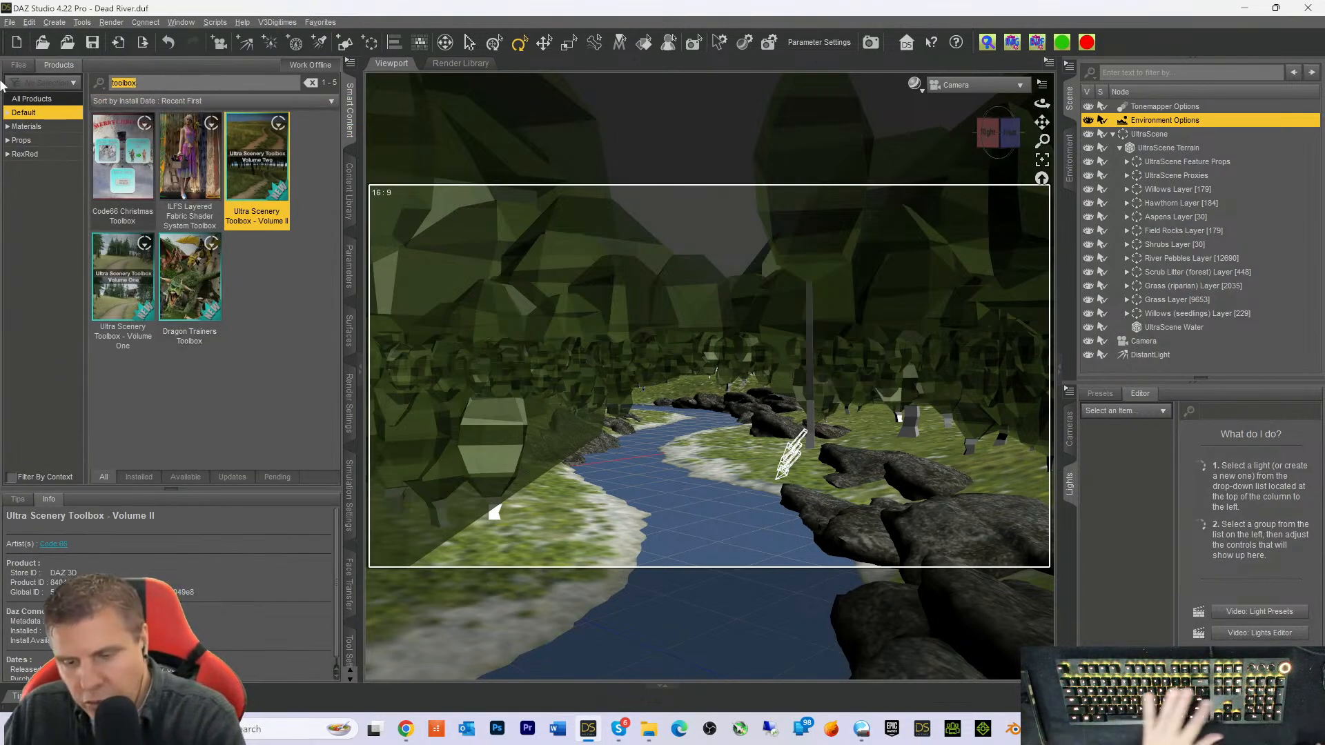
pyautogui.press('BackSpace')
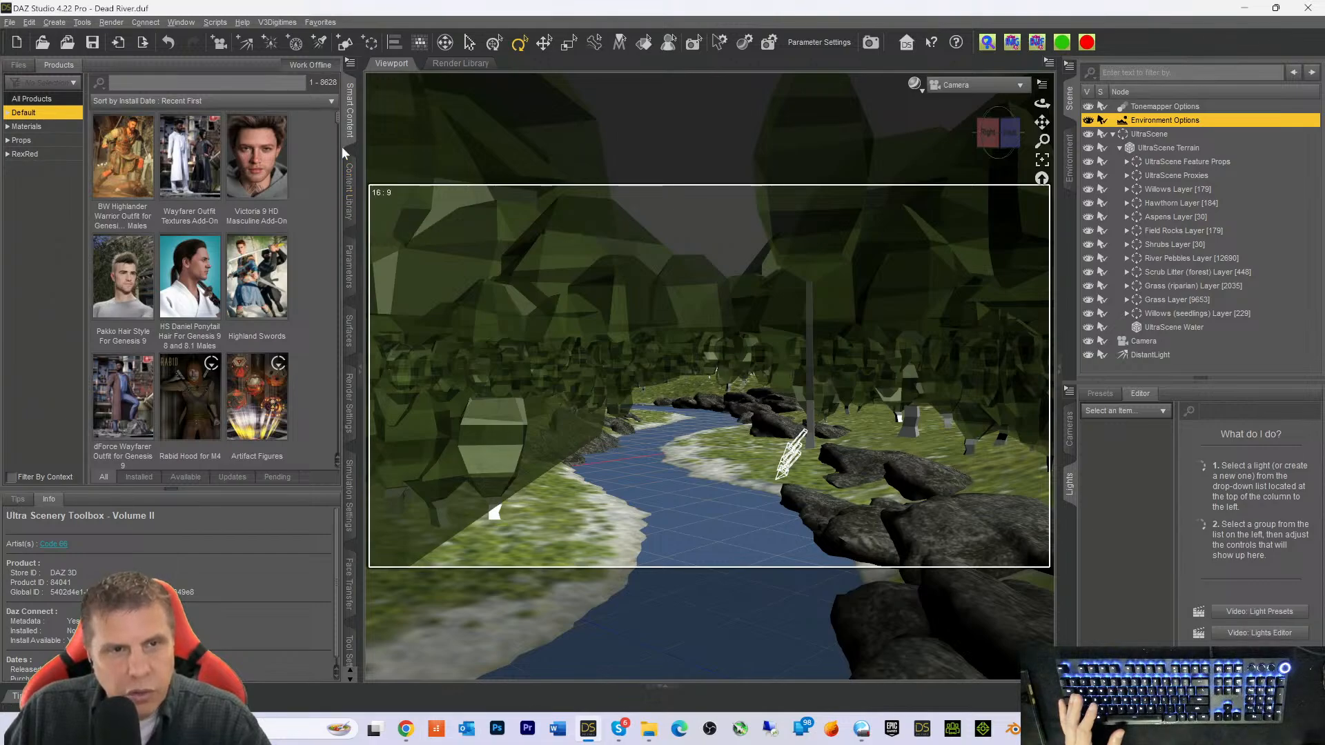
pyautogui.moveTo(252, 180)
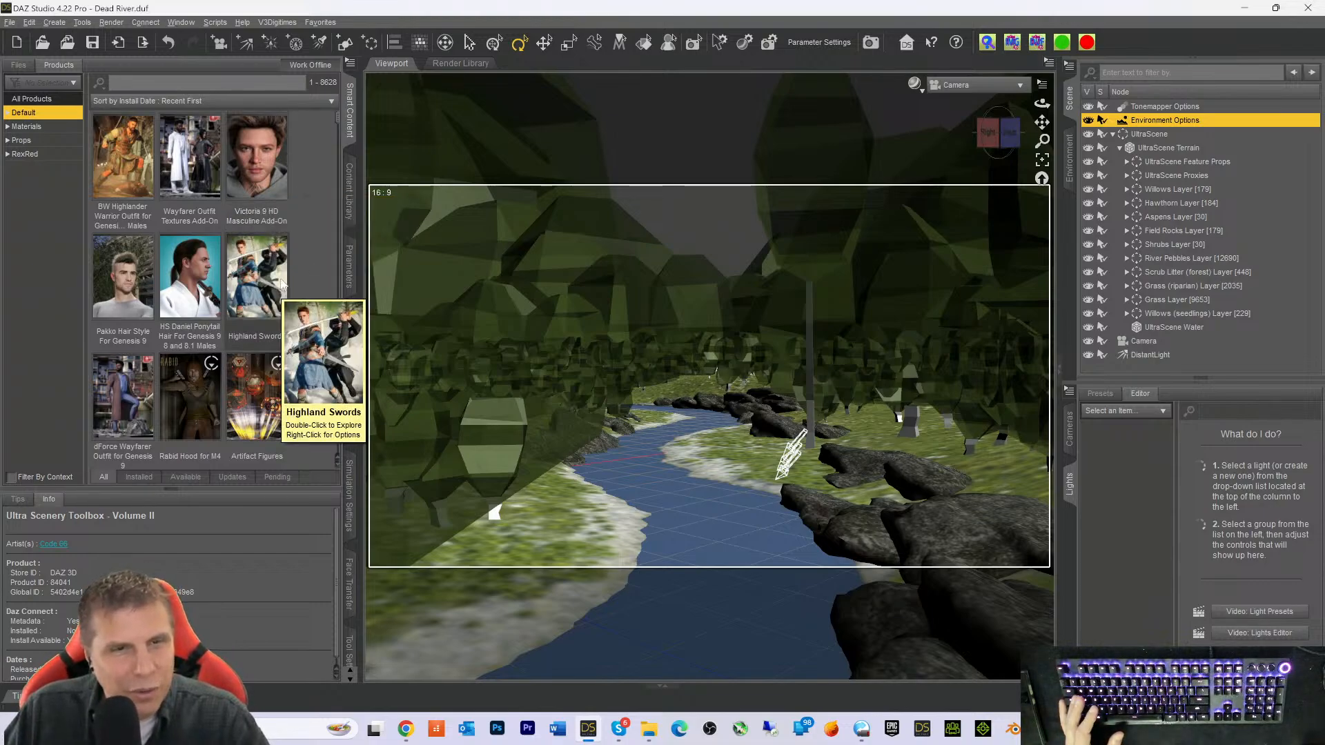
pyautogui.moveTo(251, 158)
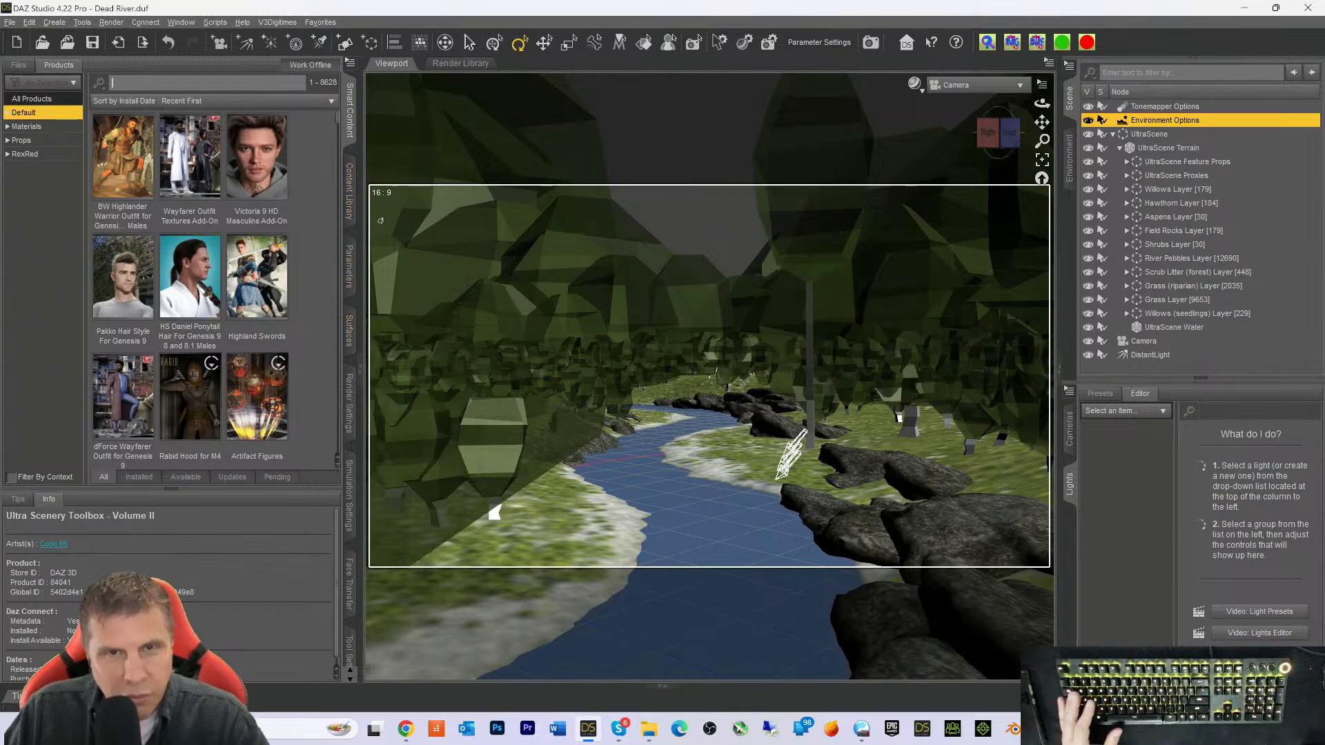
# Create a plane primitive at the world center with Y Positive as primary axis and 20 divisions, and select it
pyautogui.click(416, 44)
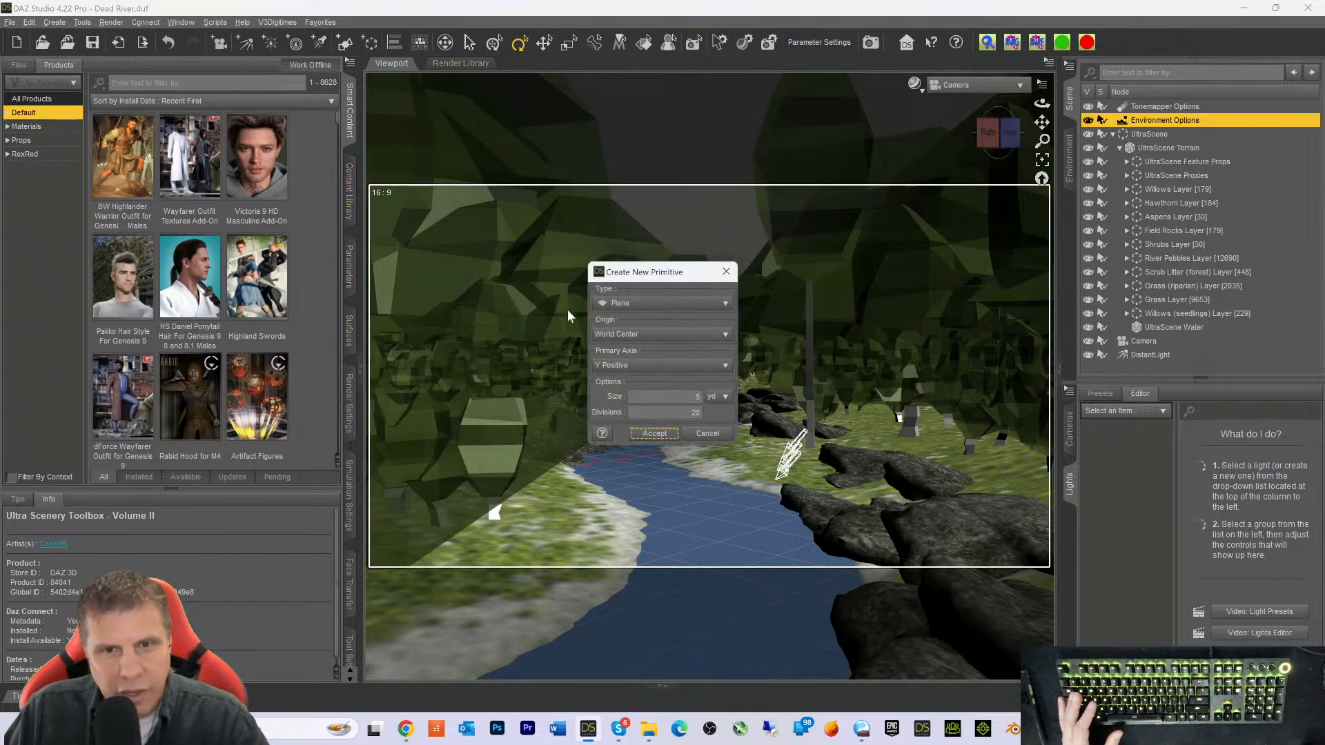
pyautogui.click(648, 438)
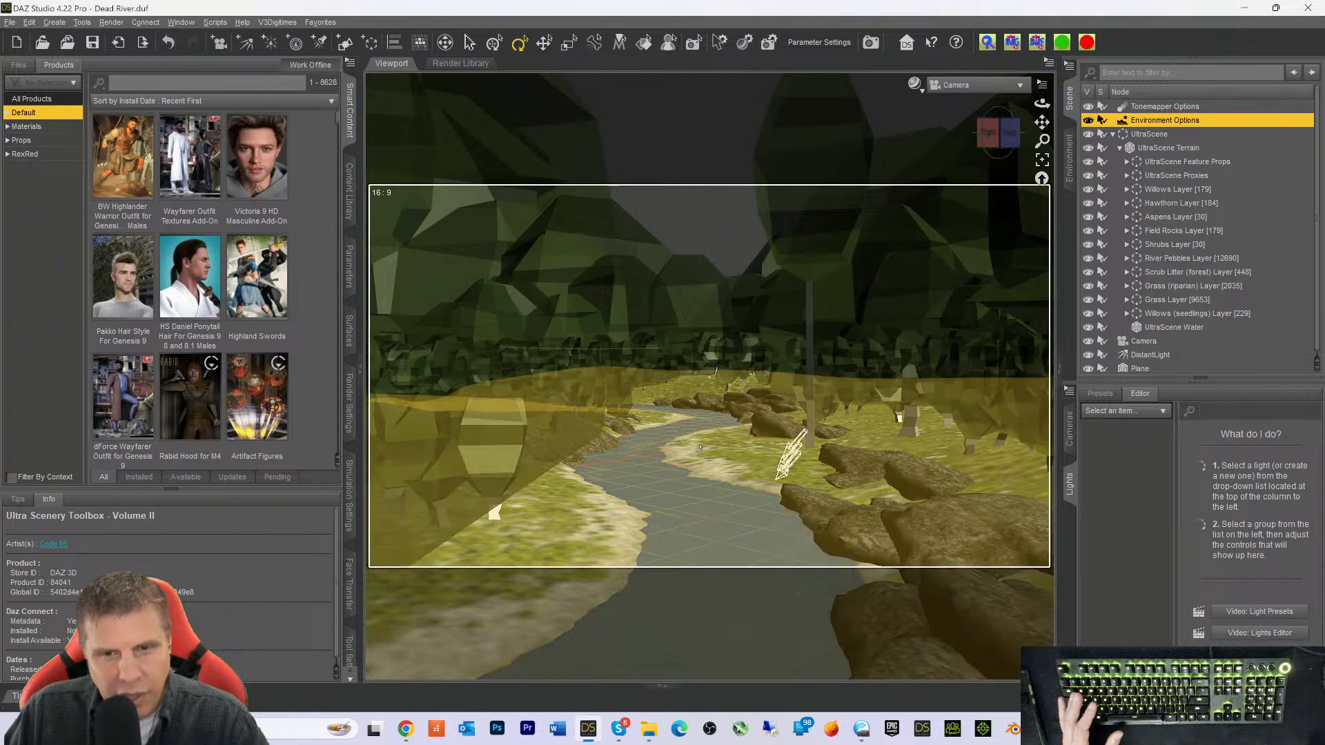
pyautogui.click(1130, 367)
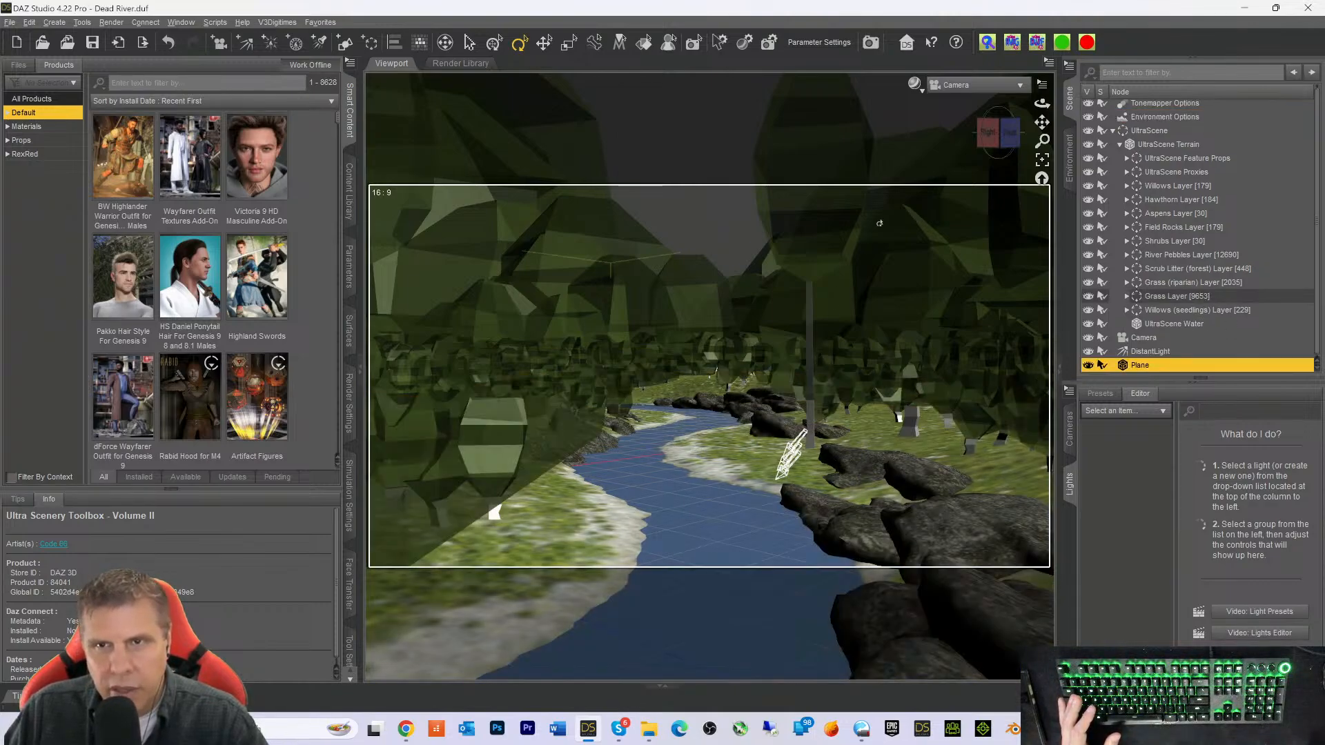
# Lock the scene camera with the MDAF Lock - Unlock selected Camera or Light script
pyautogui.click(1137, 336)
pyautogui.click(318, 23)
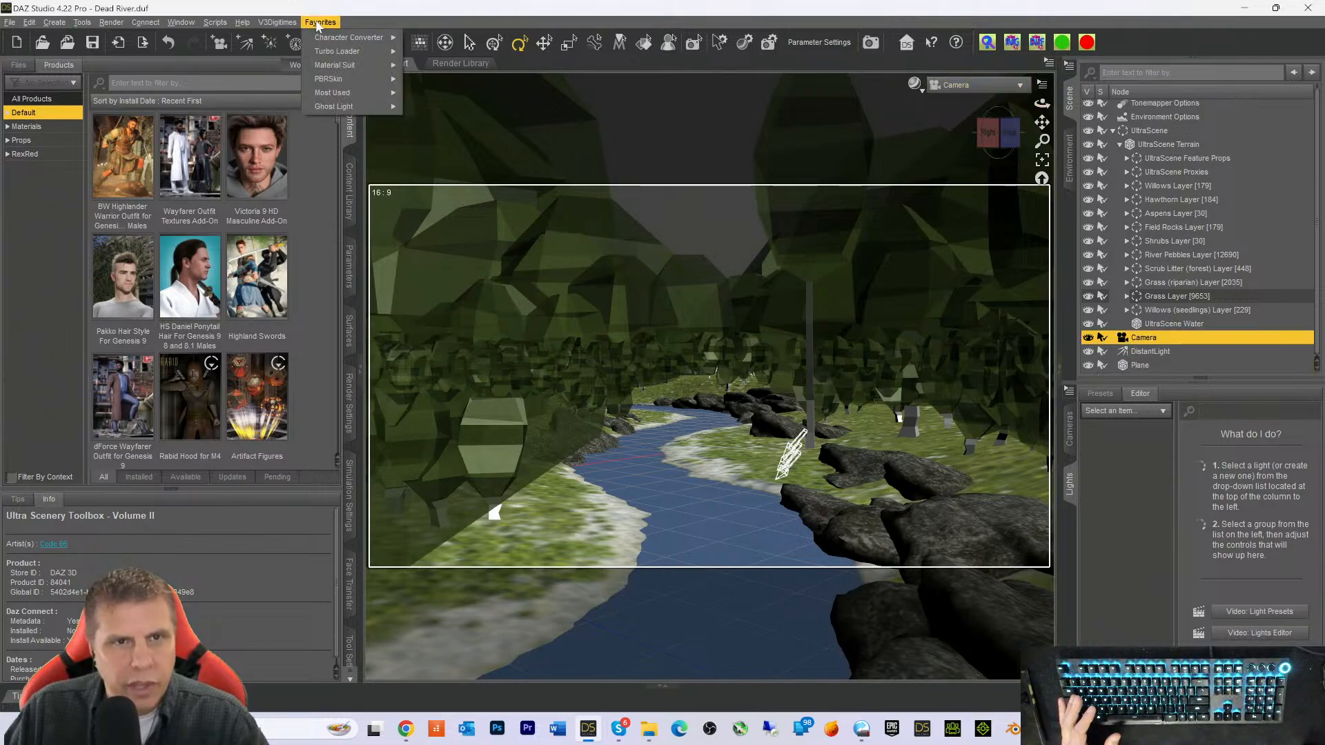
pyautogui.moveTo(334, 93)
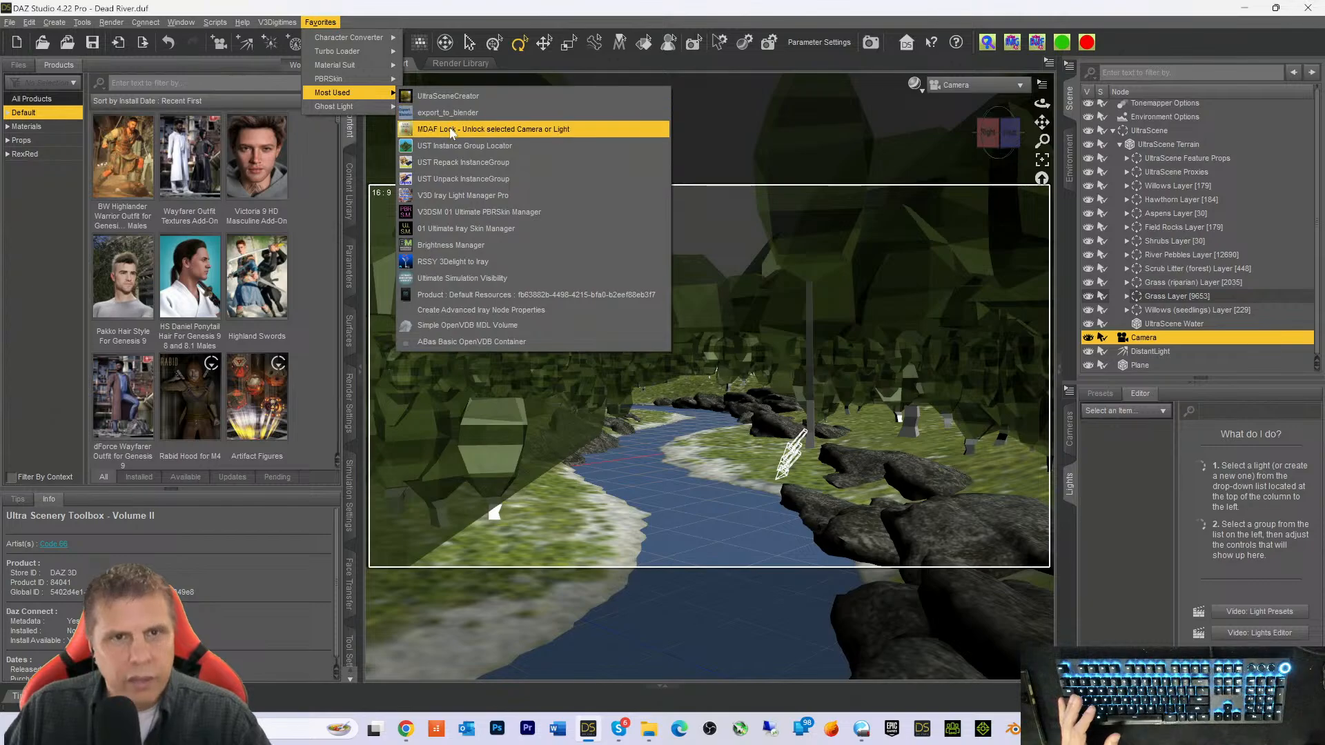
pyautogui.click(452, 130)
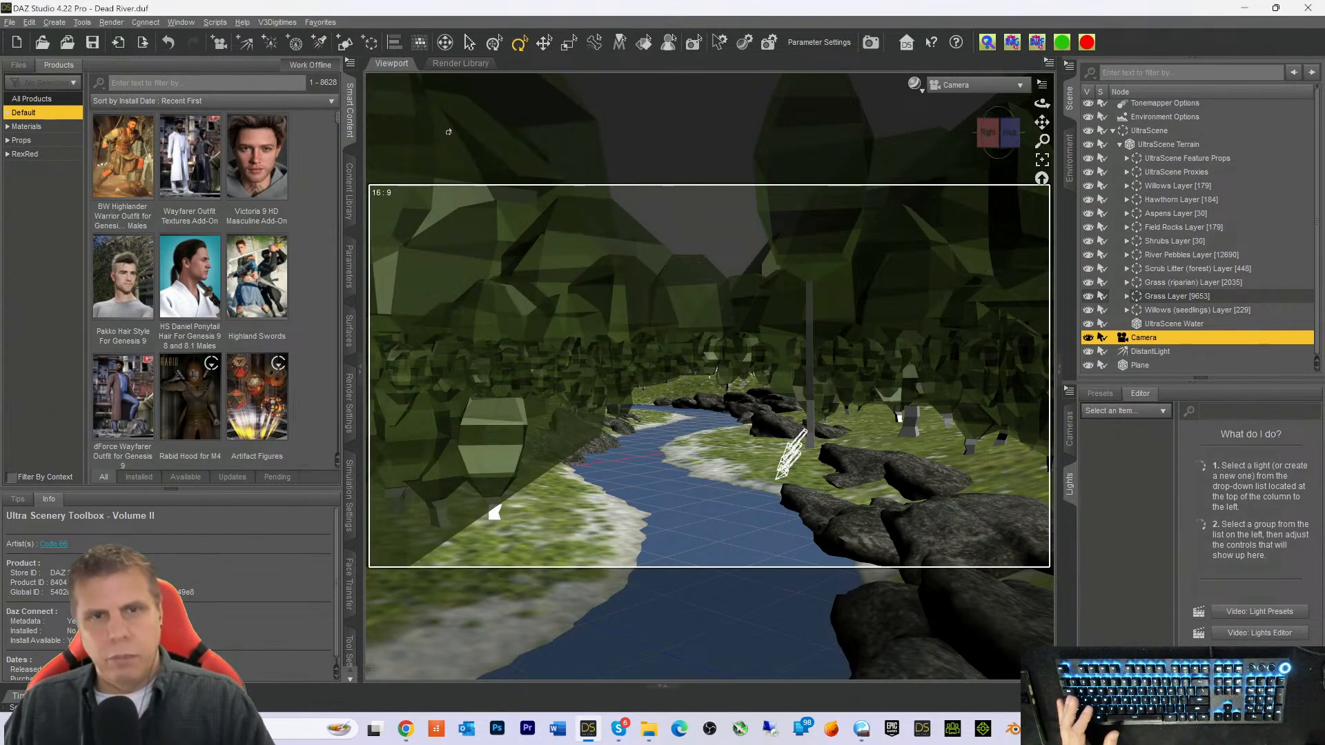
# In Perspective View, move the plane over the river to about Z 1004.88 and raise it to about Y 93.62
pyautogui.click(1104, 364)
pyautogui.click(952, 86)
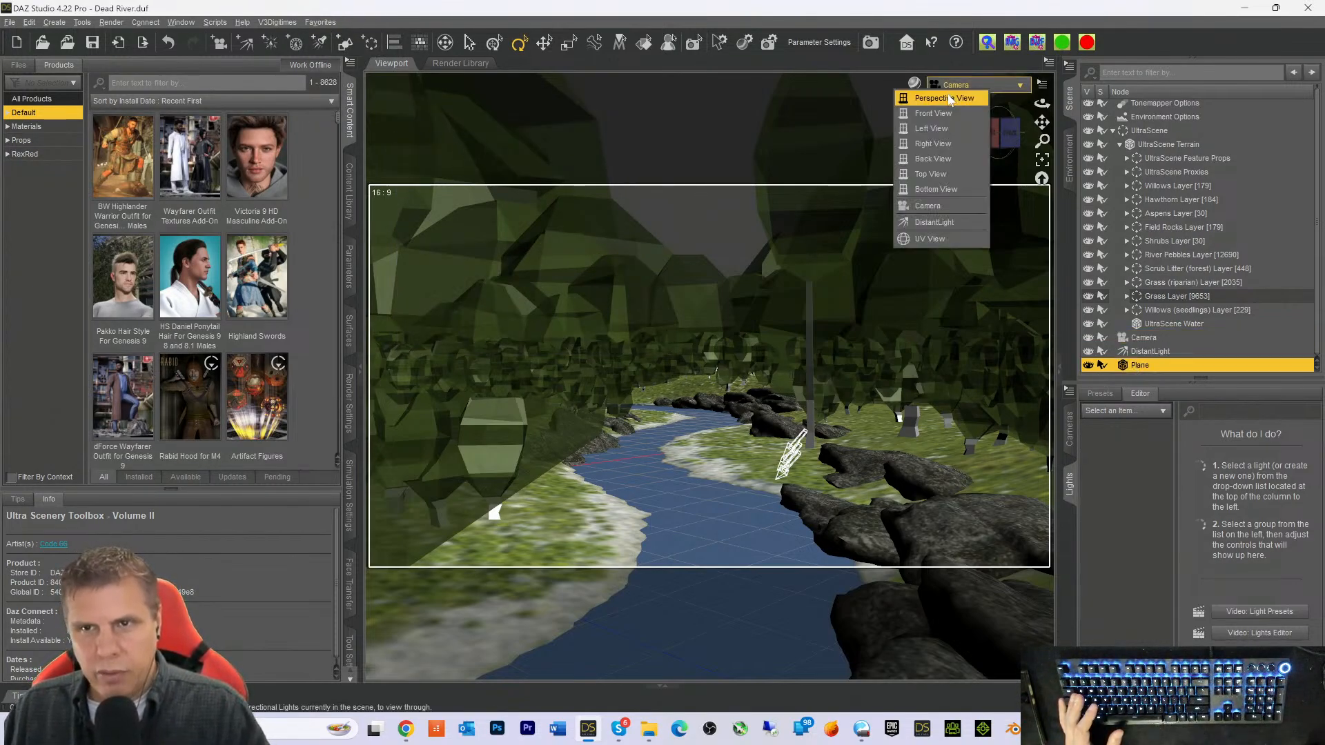
pyautogui.click(951, 98)
pyautogui.click(1043, 163)
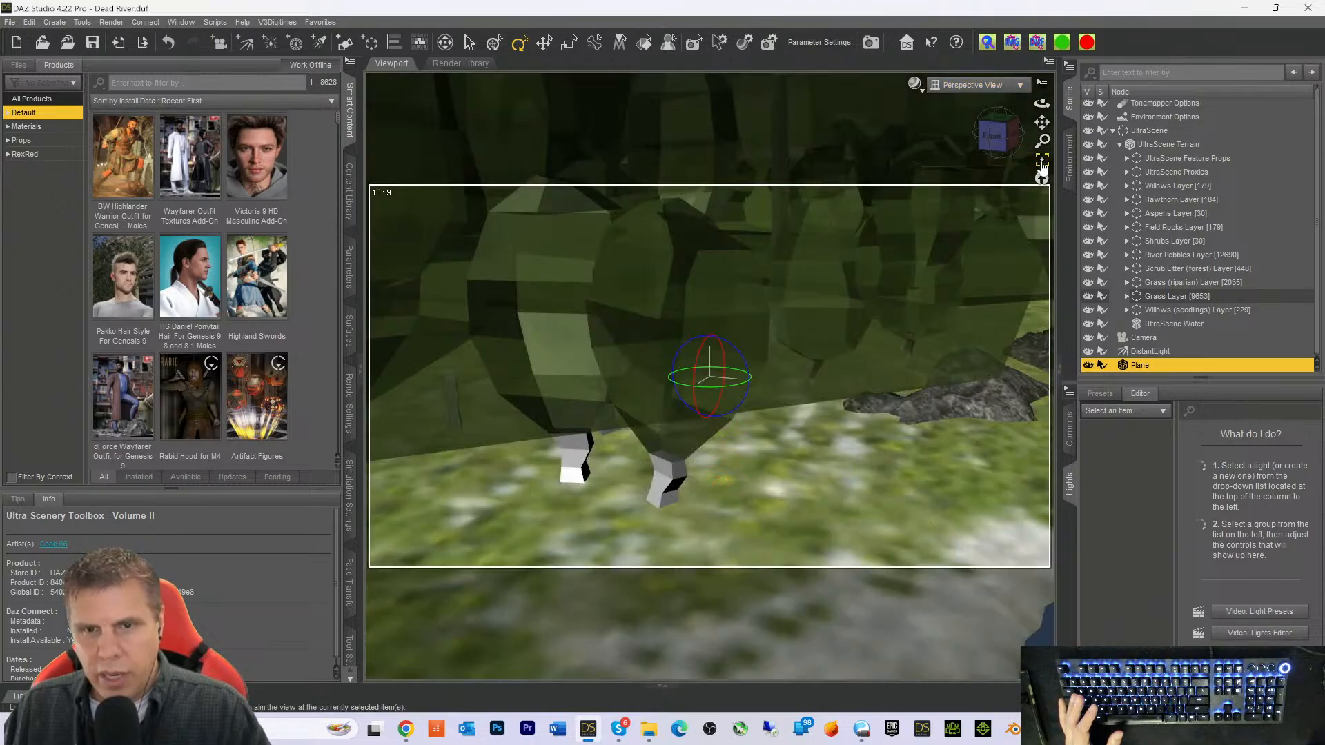
pyautogui.moveTo(1007, 133); pyautogui.dragTo(961, 146)
pyautogui.scroll(-3, 854, 287)
pyautogui.moveTo(1043, 142); pyautogui.dragTo(1055, 172)
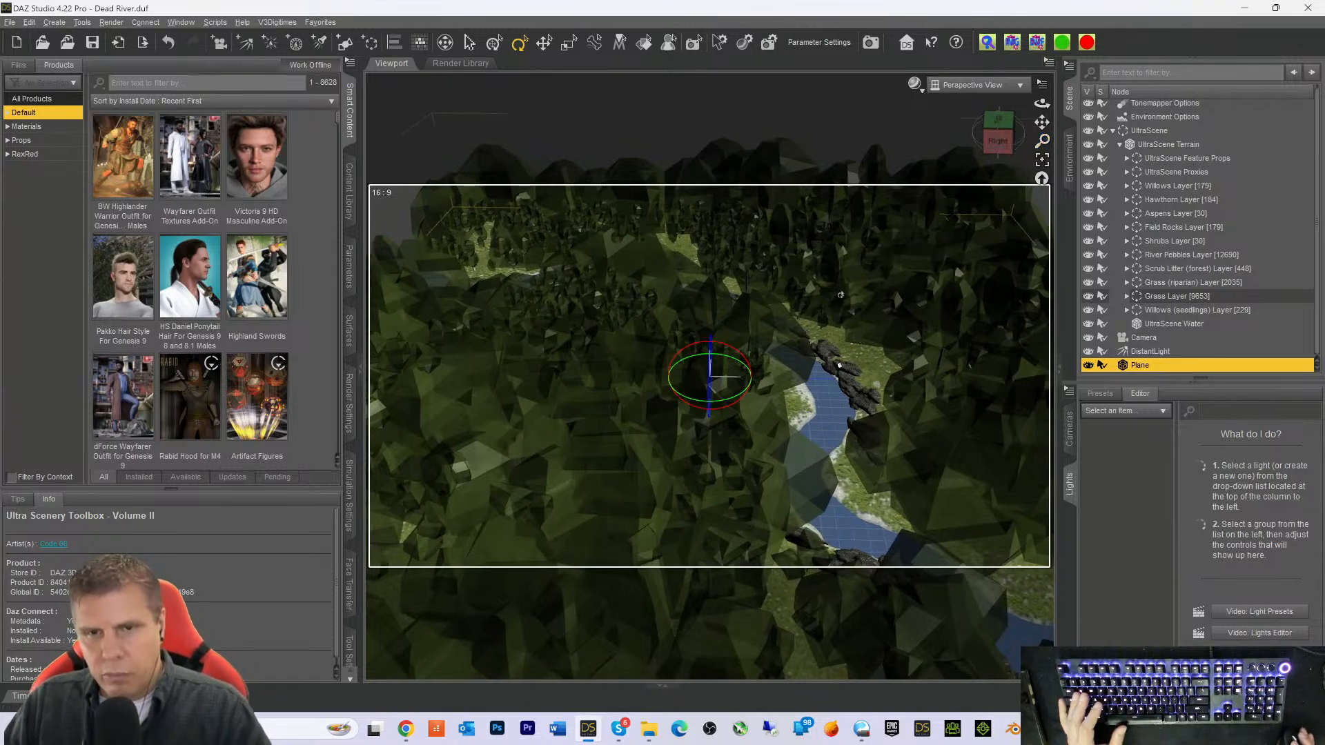
pyautogui.click(542, 46)
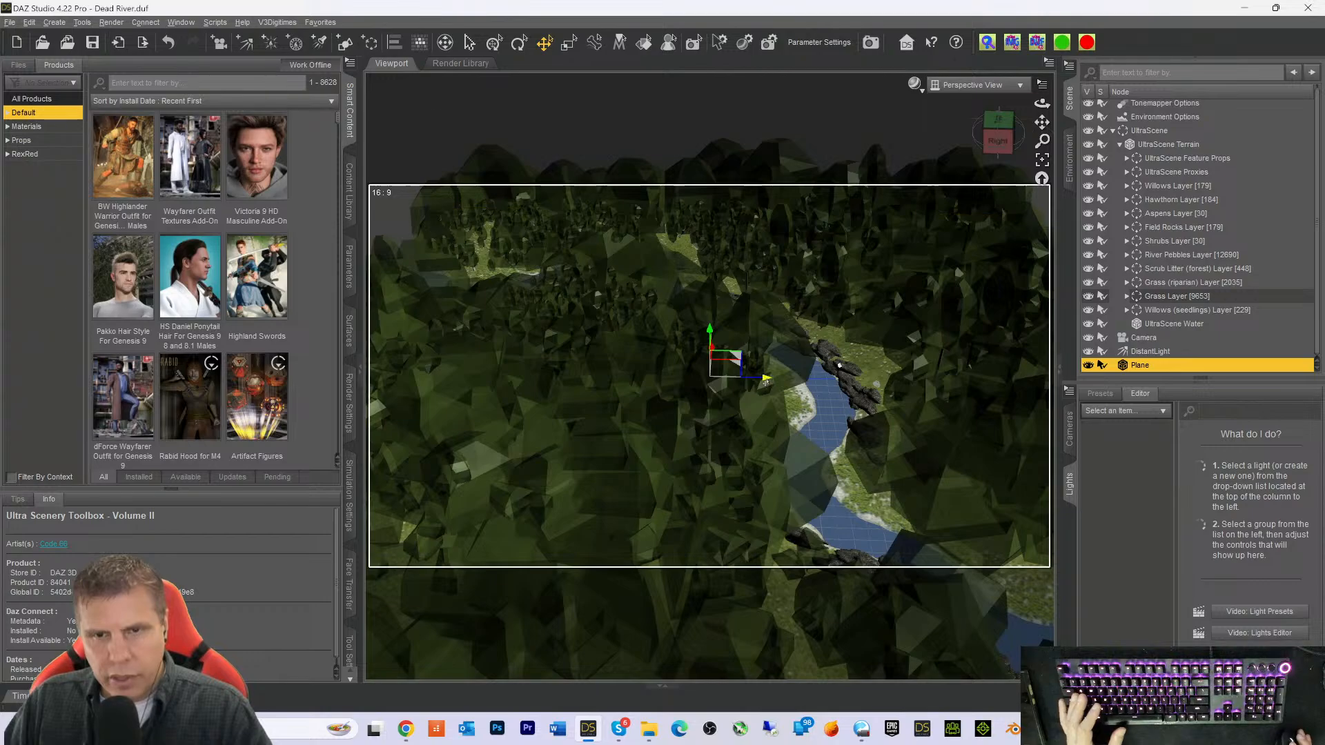
pyautogui.moveTo(766, 378); pyautogui.dragTo(885, 377)
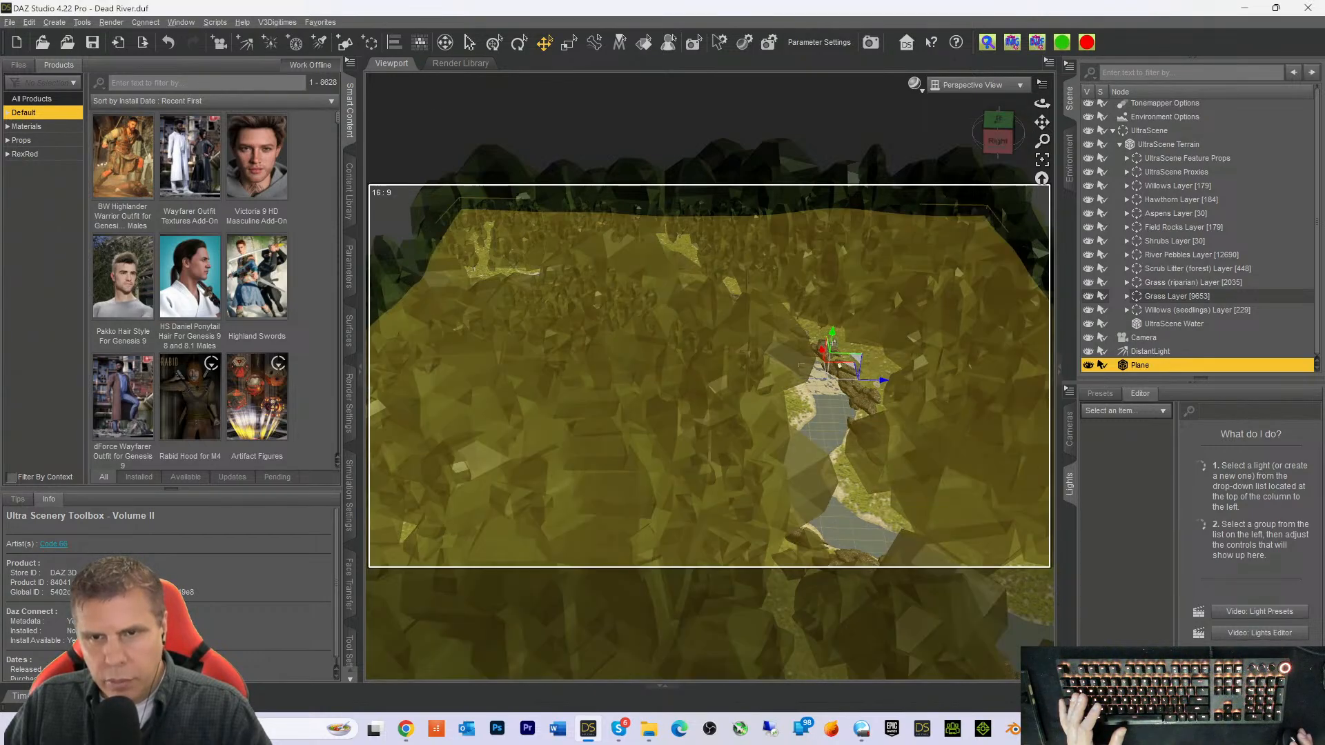
pyautogui.moveTo(832, 340); pyautogui.dragTo(833, 330)
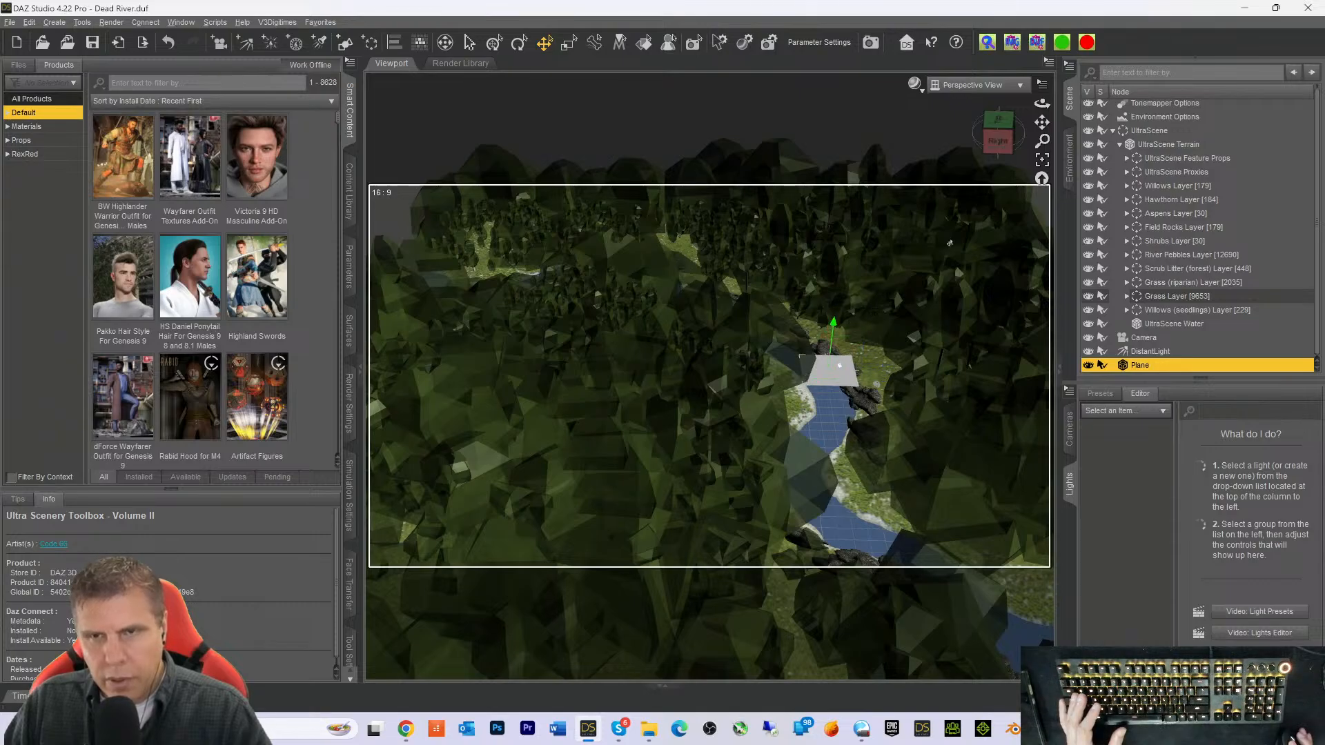
# Examine the plane's position over the river from above and return the viewport to the Camera view
pyautogui.click(997, 121)
pyautogui.moveTo(998, 131)
pyautogui.mouseDown()
pyautogui.moveTo(966, 144)
pyautogui.moveTo(862, 131)
pyautogui.moveTo(993, 126)
pyautogui.moveTo(989, 95)
pyautogui.moveTo(991, 128)
pyautogui.mouseUp()
pyautogui.click(966, 85)
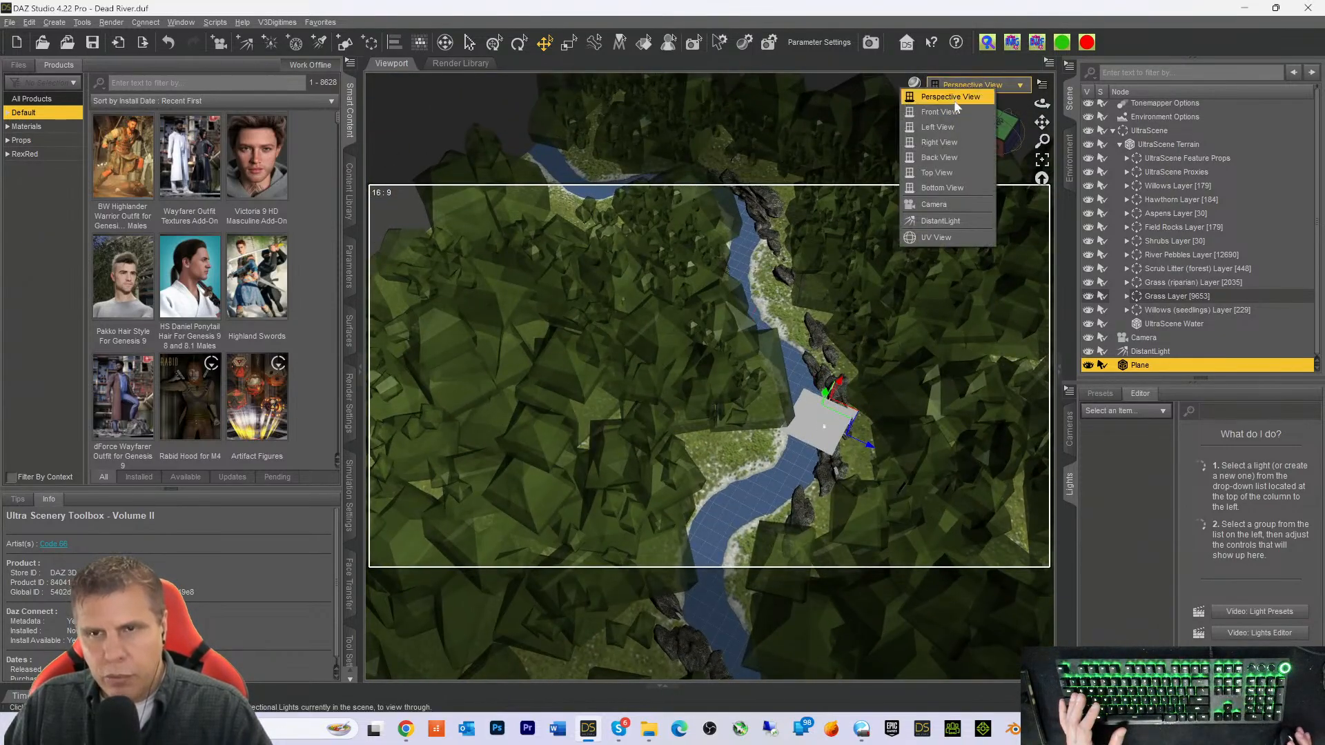
pyautogui.click(928, 202)
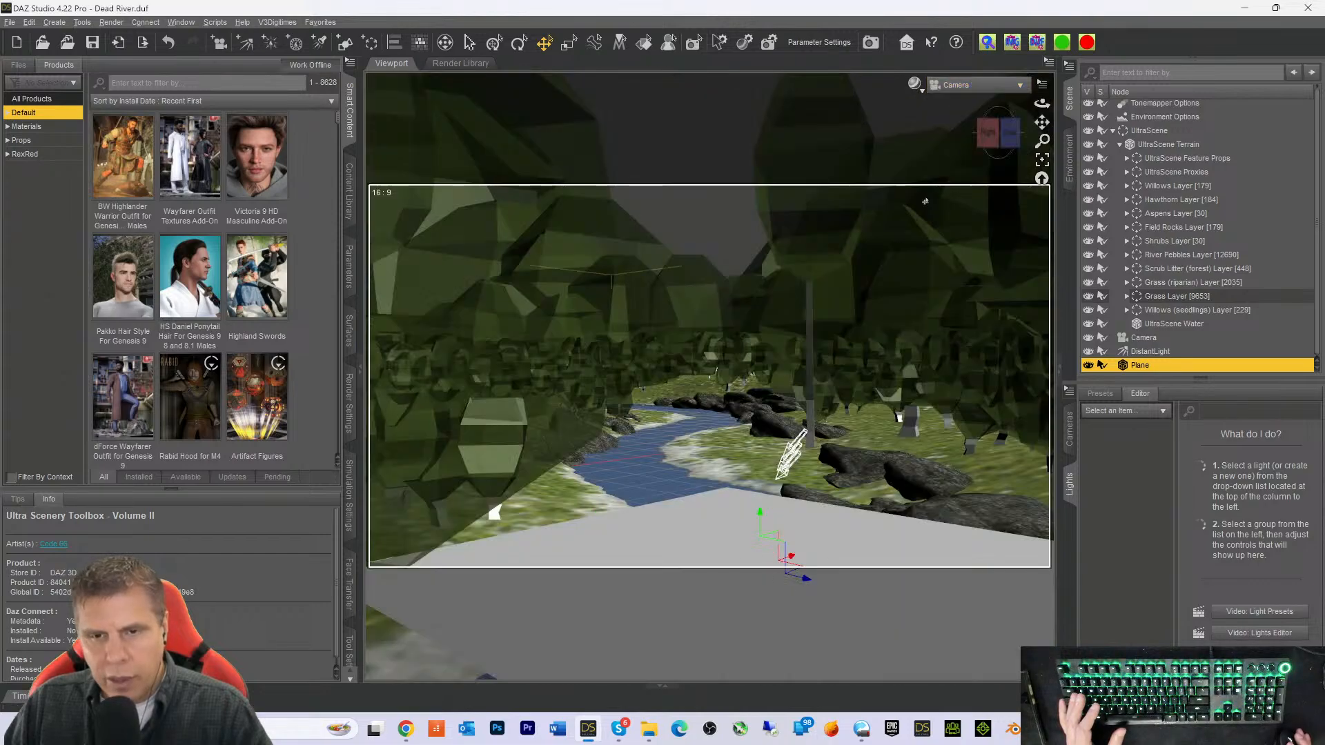
# Stand the plane upright by setting its X Rotate to 90
pyautogui.click(350, 265)
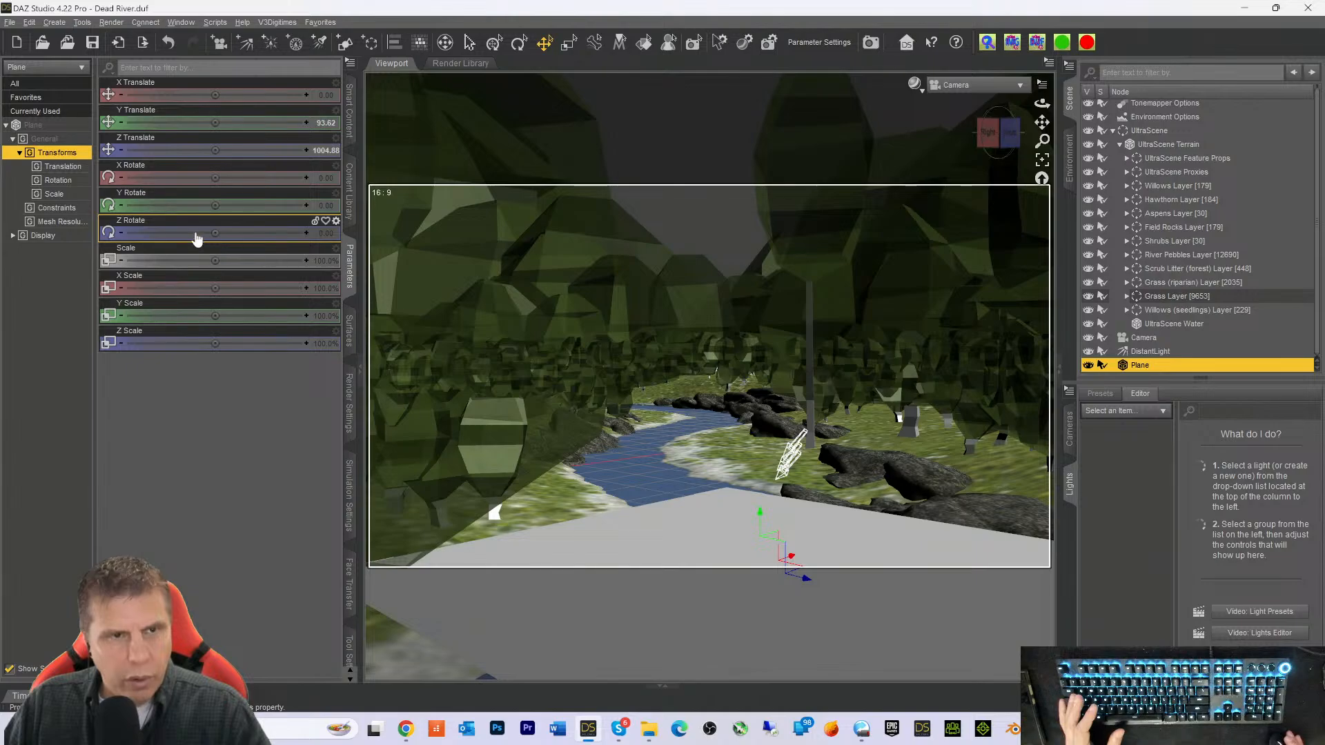
pyautogui.click(519, 42)
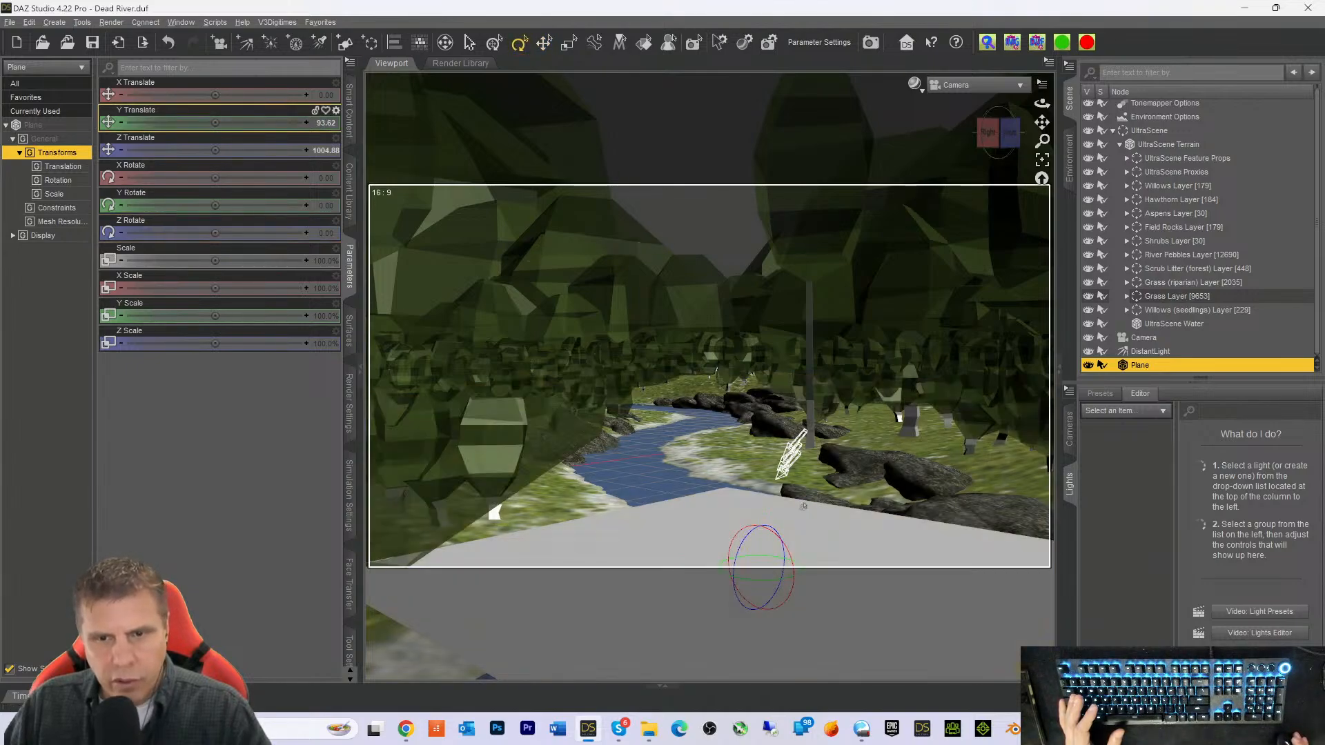
pyautogui.moveTo(771, 536); pyautogui.dragTo(782, 593)
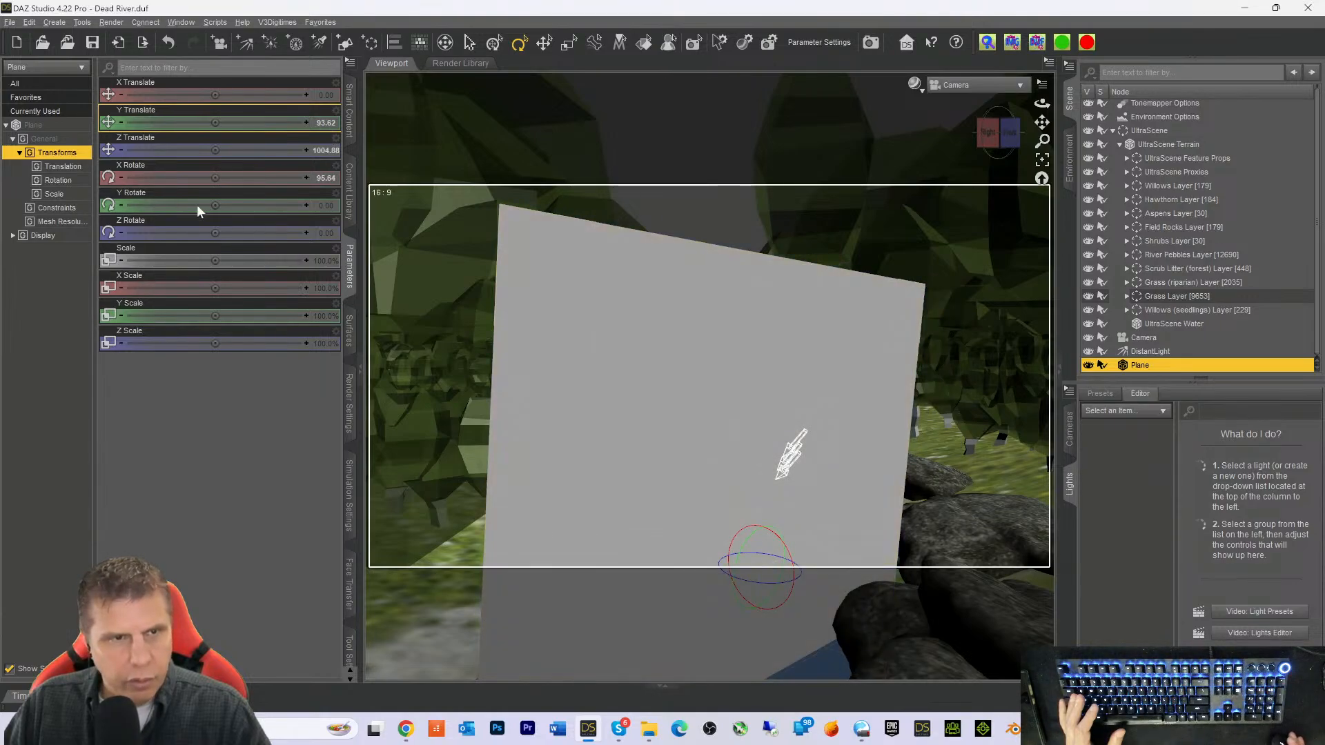
pyautogui.click(327, 181)
pyautogui.write('90')
pyautogui.press('Return')
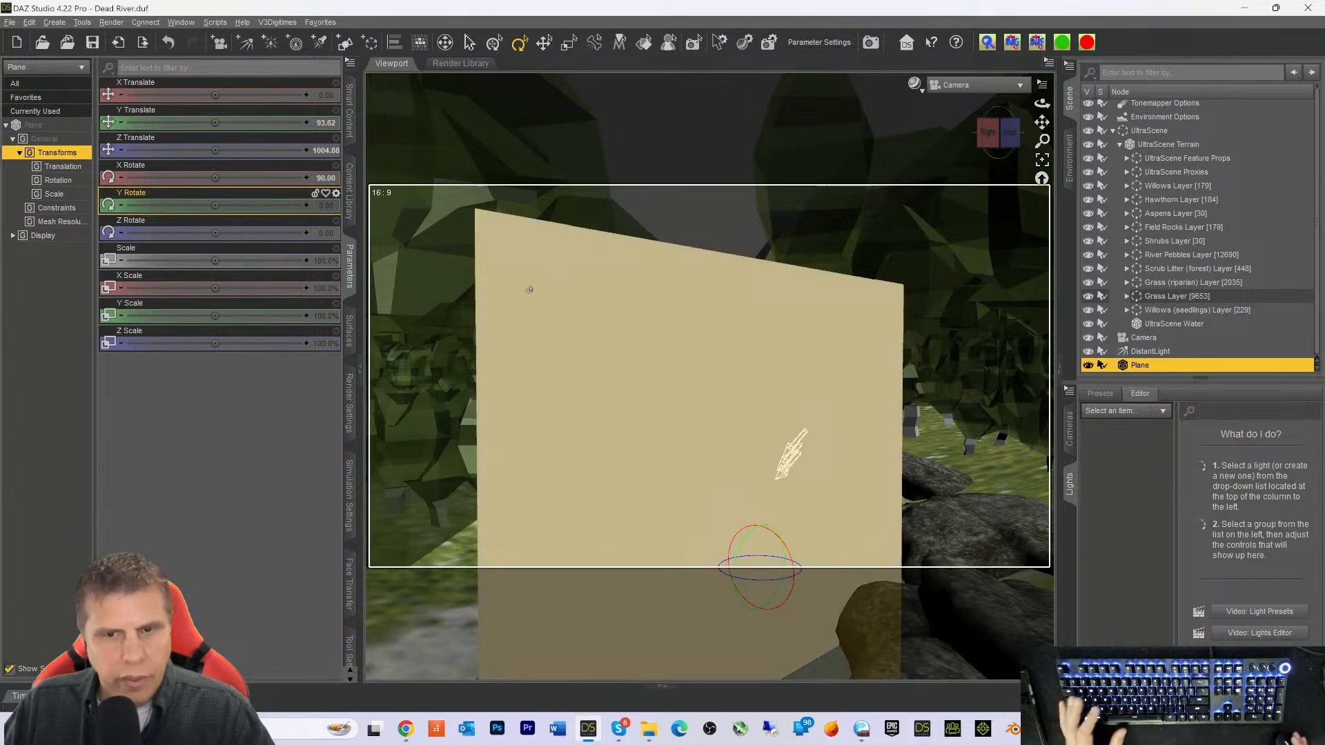
# Turn the plane to face the camera with X Rotate 45, Y Rotate -90 and Z Rotate 90, and move it to about Z 340.58
pyautogui.moveTo(760, 583); pyautogui.dragTo(742, 583)
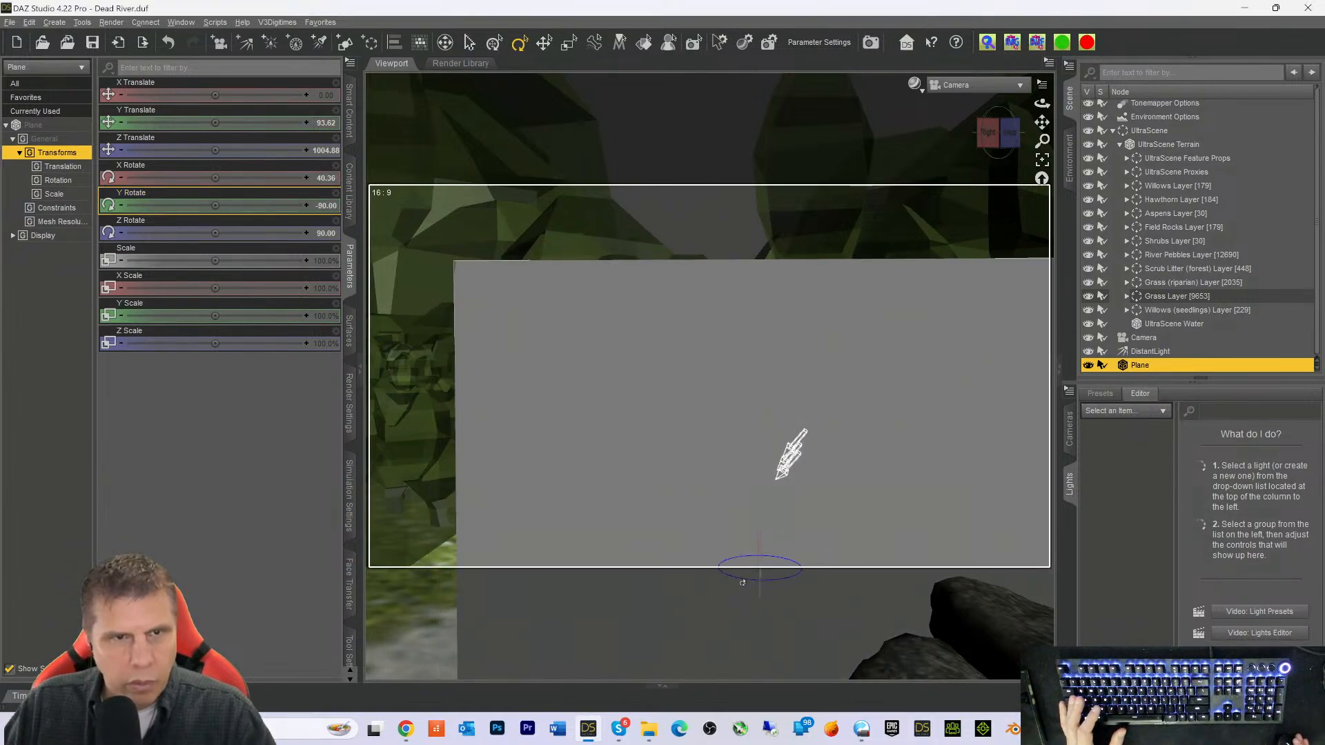
pyautogui.click(326, 178)
pyautogui.write('45')
pyautogui.press('Return')
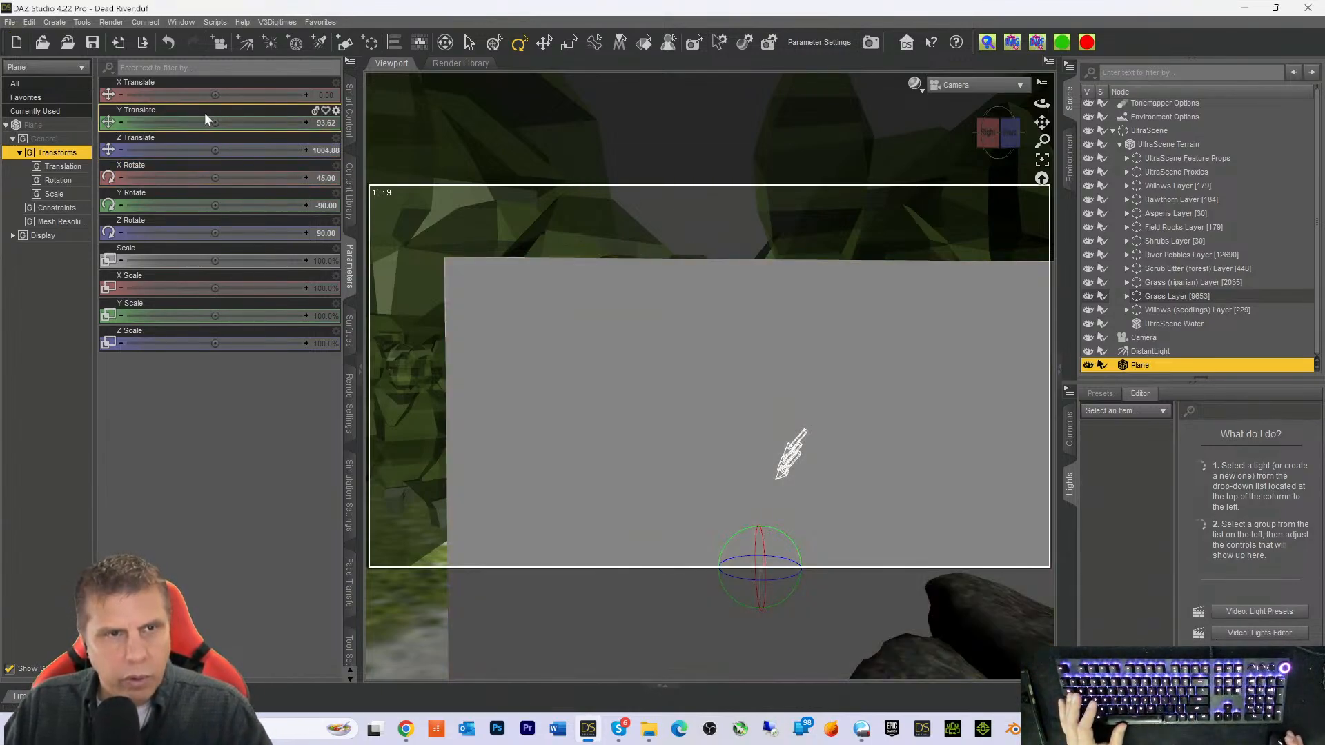
pyautogui.moveTo(218, 150)
pyautogui.mouseDown()
pyautogui.moveTo(176, 150)
pyautogui.moveTo(218, 160)
pyautogui.mouseUp()
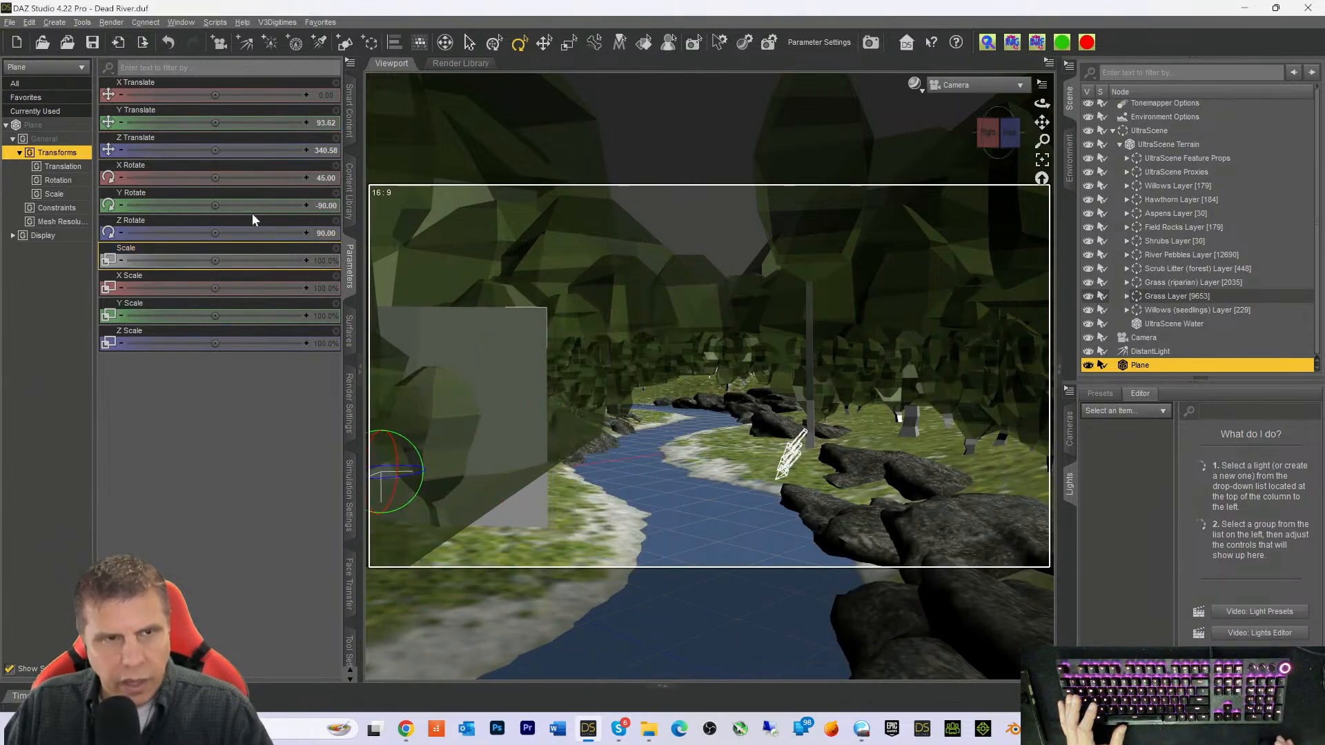
# Move the plane far downriver to X 6007.31 and about Z -5371, and enlarge it to about 1230% Scale and 196% X Scale
pyautogui.moveTo(215, 94); pyautogui.dragTo(303, 94)
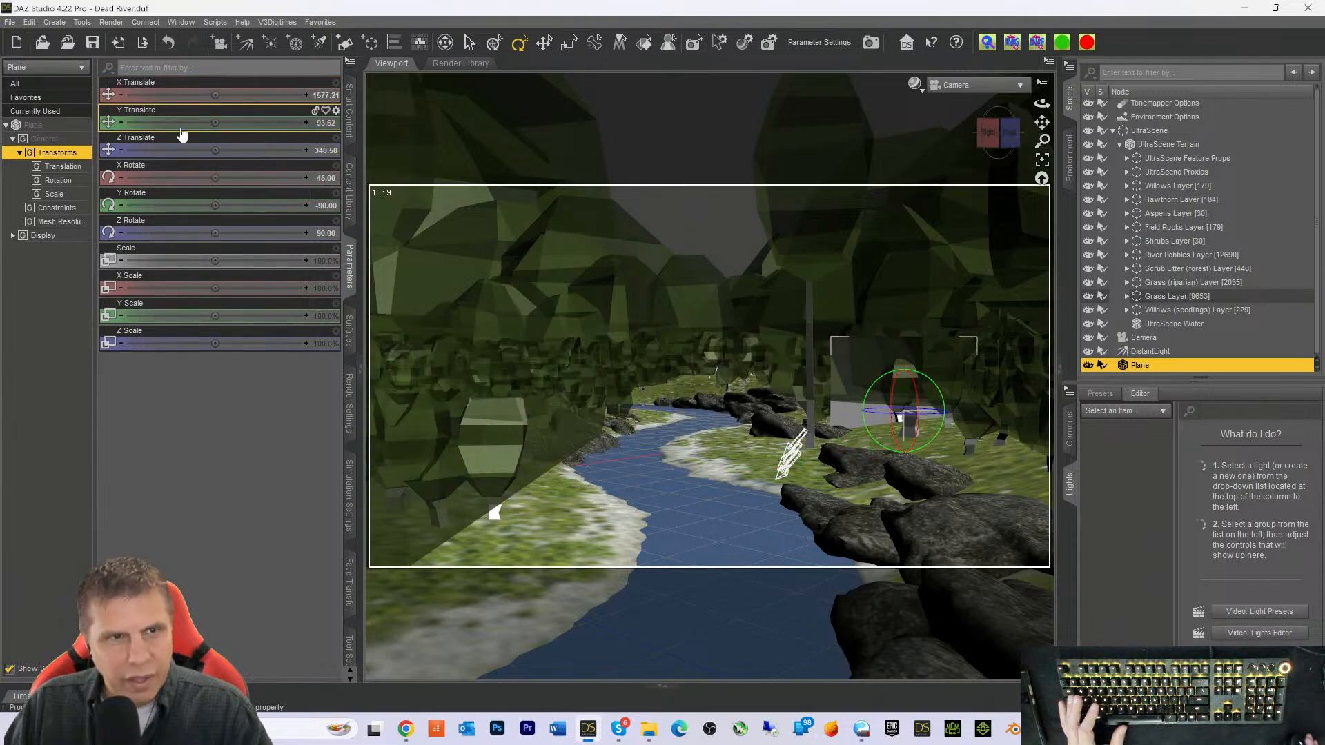
pyautogui.moveTo(216, 150); pyautogui.dragTo(107, 150)
pyautogui.moveTo(215, 93); pyautogui.dragTo(284, 93)
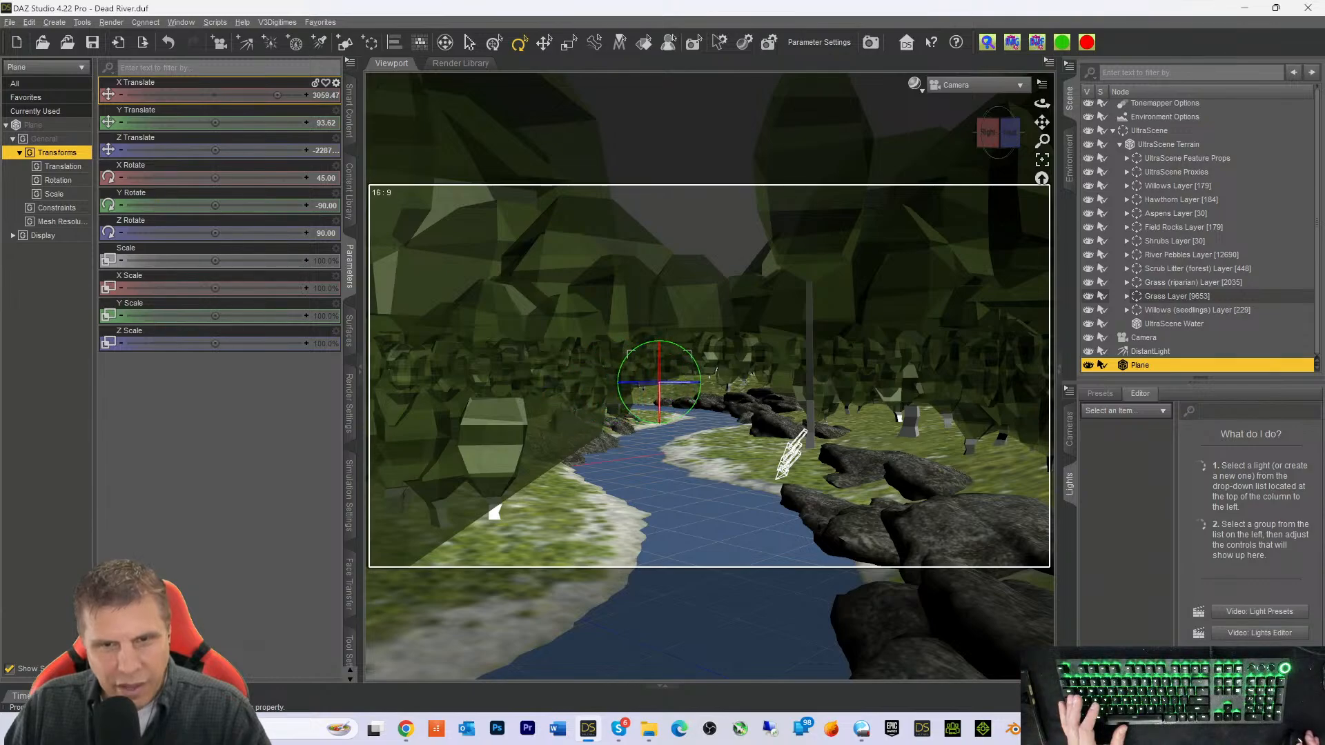
pyautogui.moveTo(217, 148)
pyautogui.mouseDown()
pyautogui.moveTo(121, 150)
pyautogui.moveTo(217, 146)
pyautogui.mouseUp()
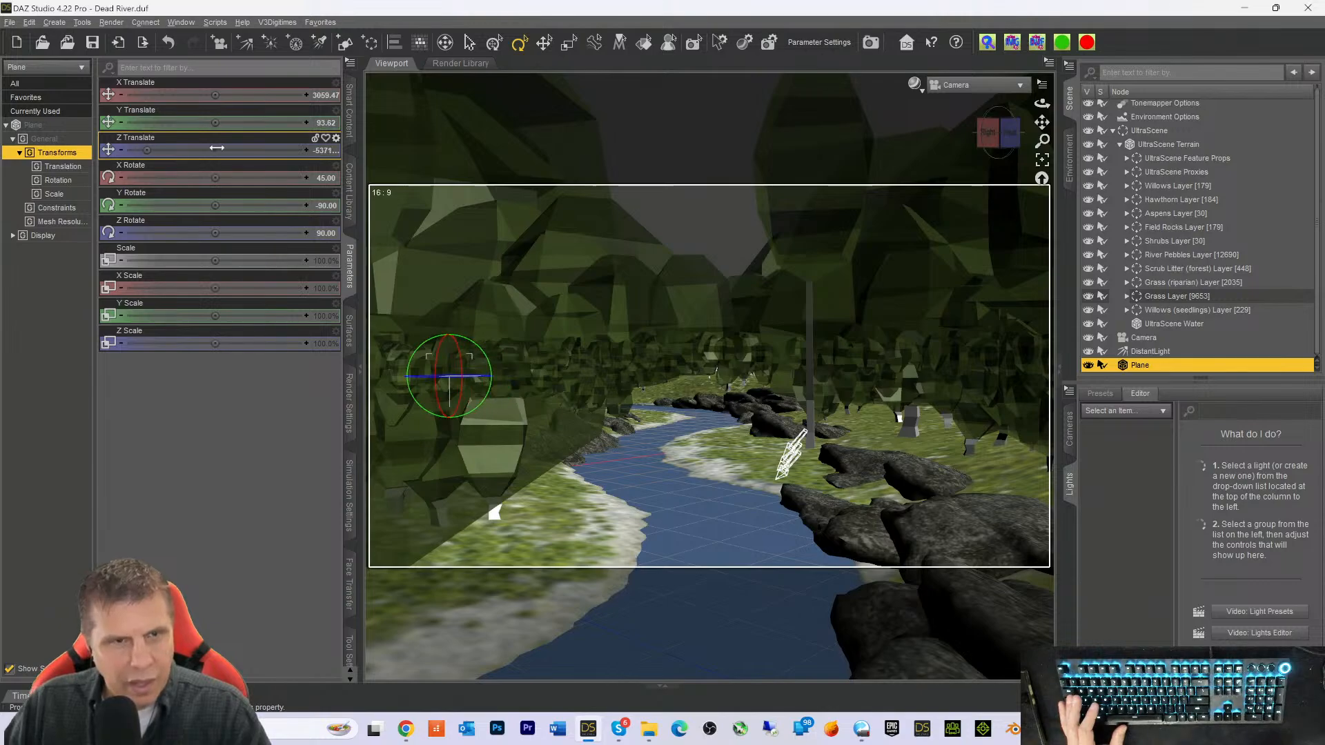
pyautogui.moveTo(215, 94); pyautogui.dragTo(284, 95)
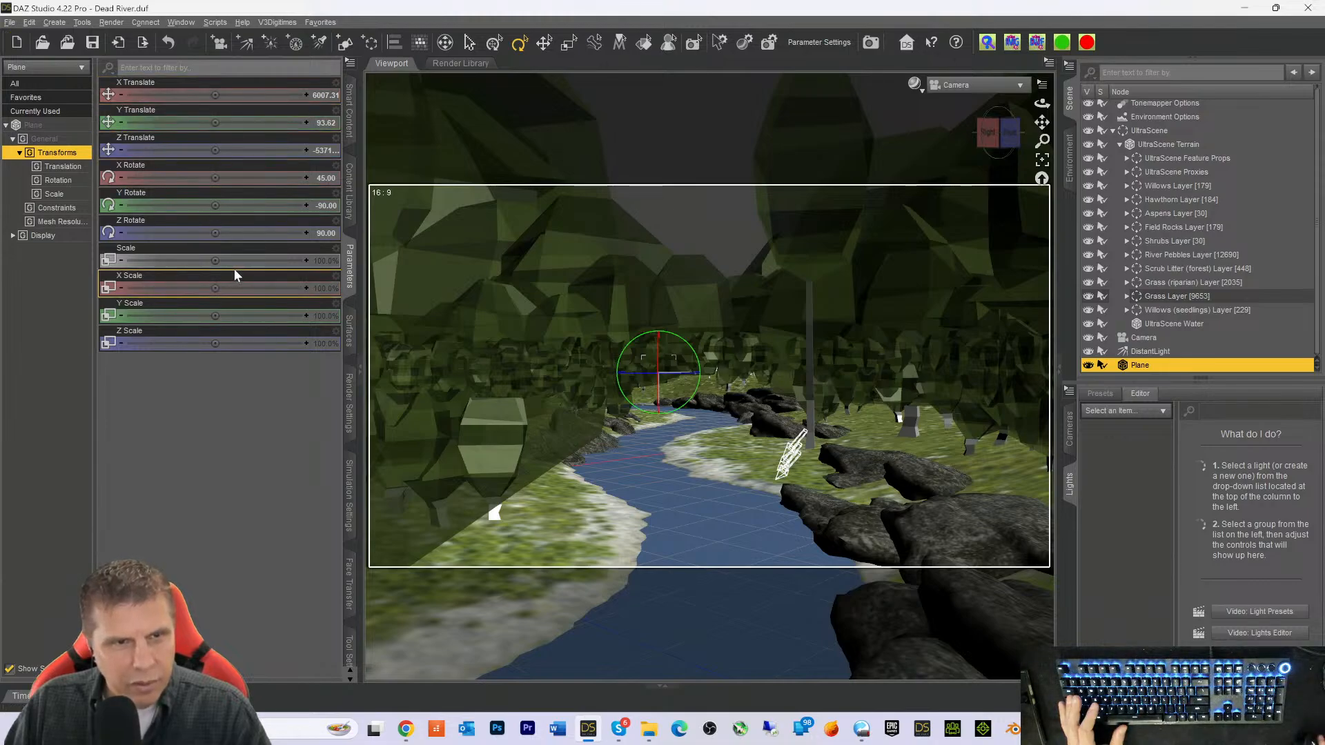
pyautogui.moveTo(271, 260); pyautogui.dragTo(280, 261)
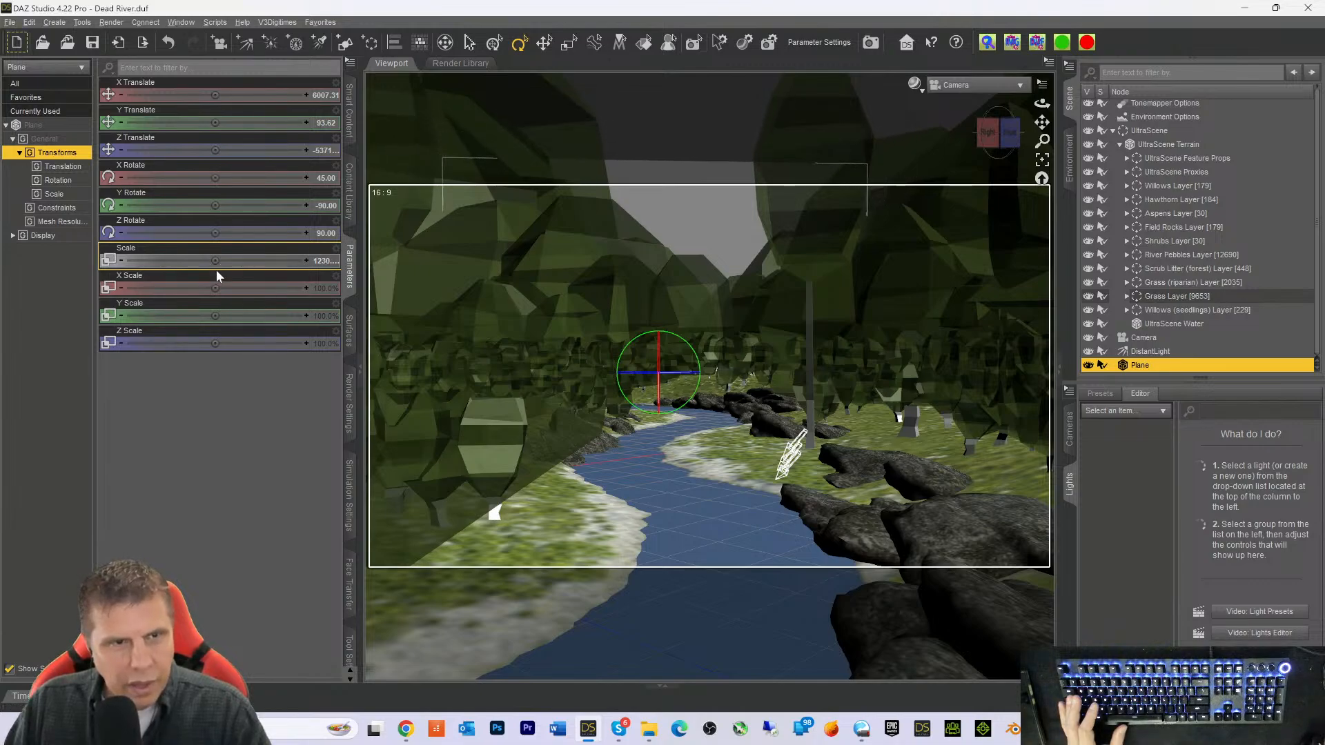
pyautogui.moveTo(215, 289); pyautogui.dragTo(261, 288)
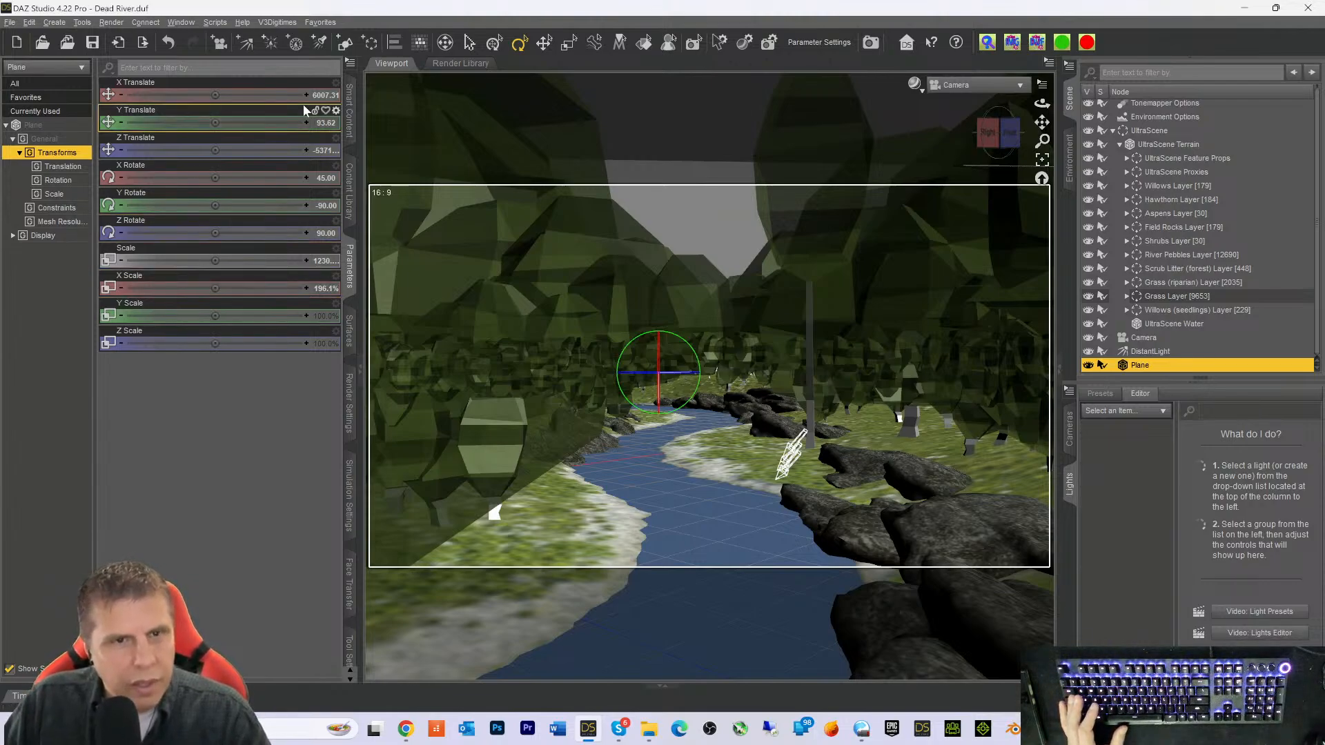
# Display the surface settings of the Plane
pyautogui.click(349, 331)
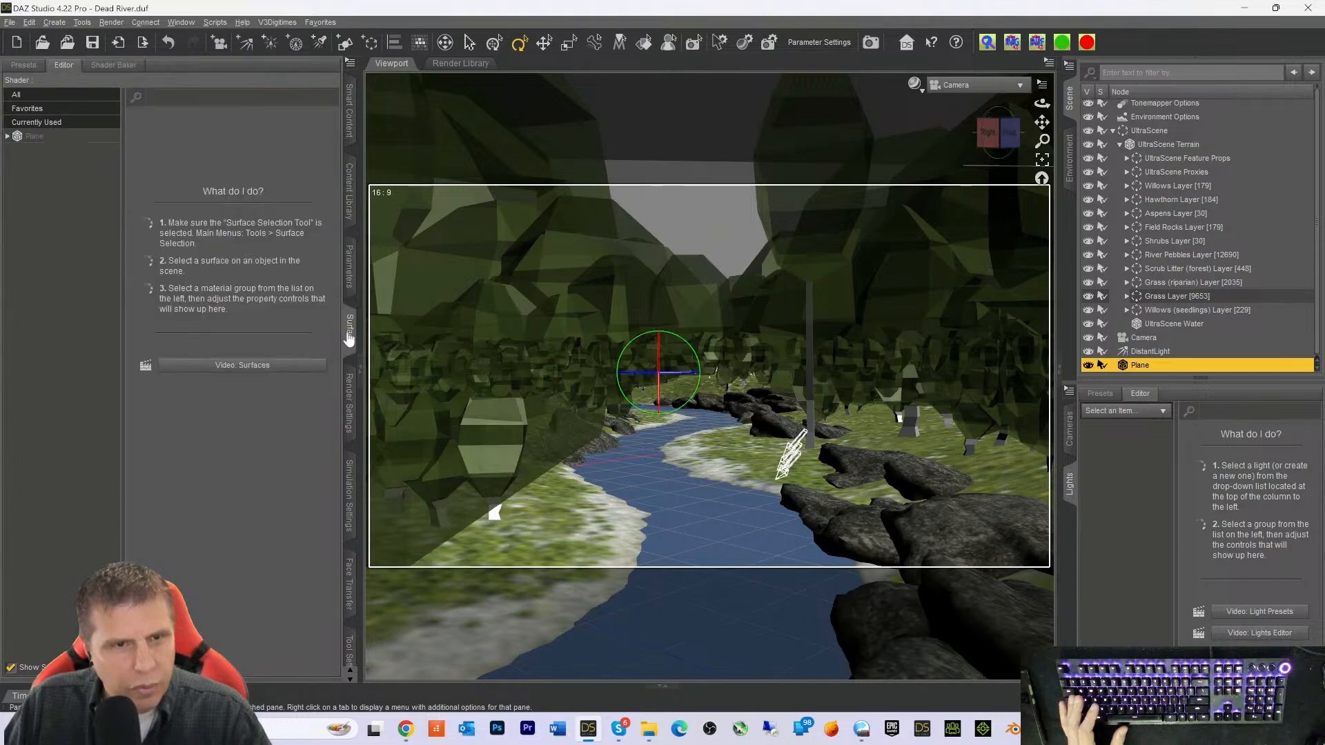
pyautogui.click(35, 137)
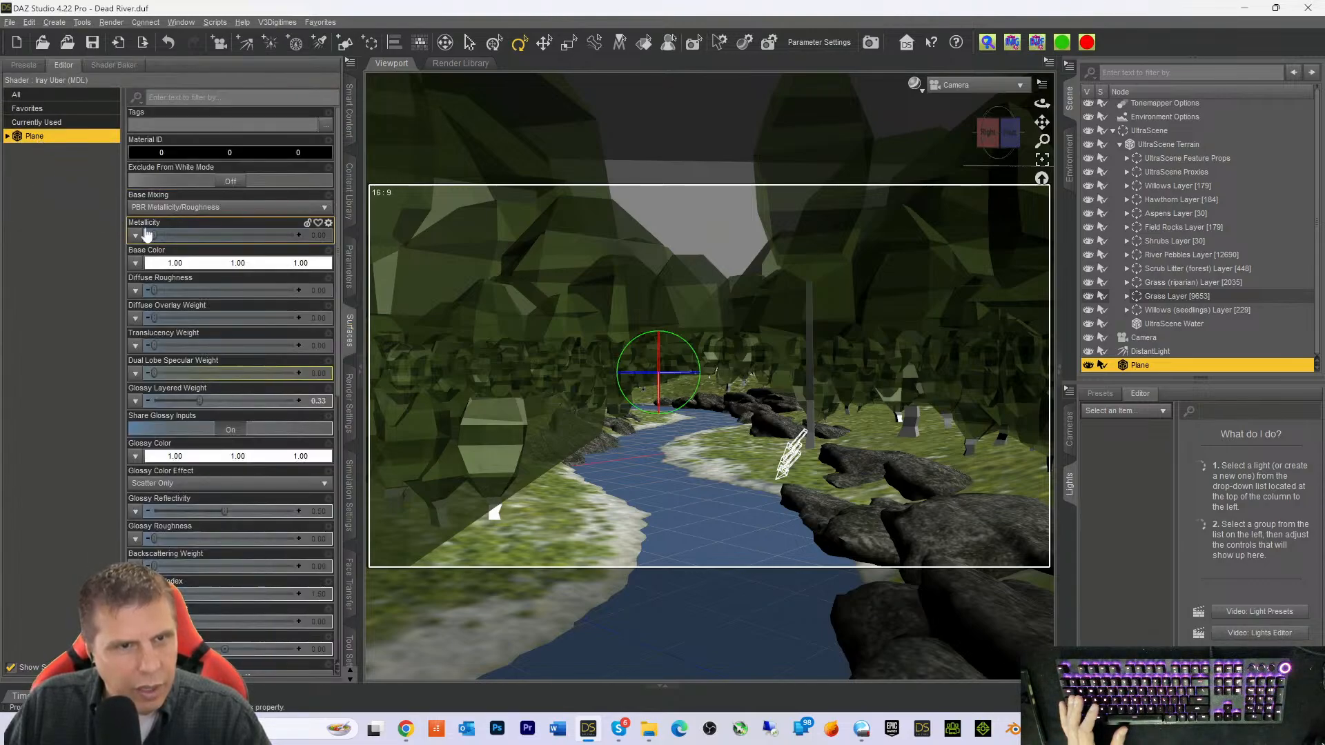
# Load alien01-563.hdr from the HDRI All folder as the Base Color image of the Plane's surface
pyautogui.click(135, 263)
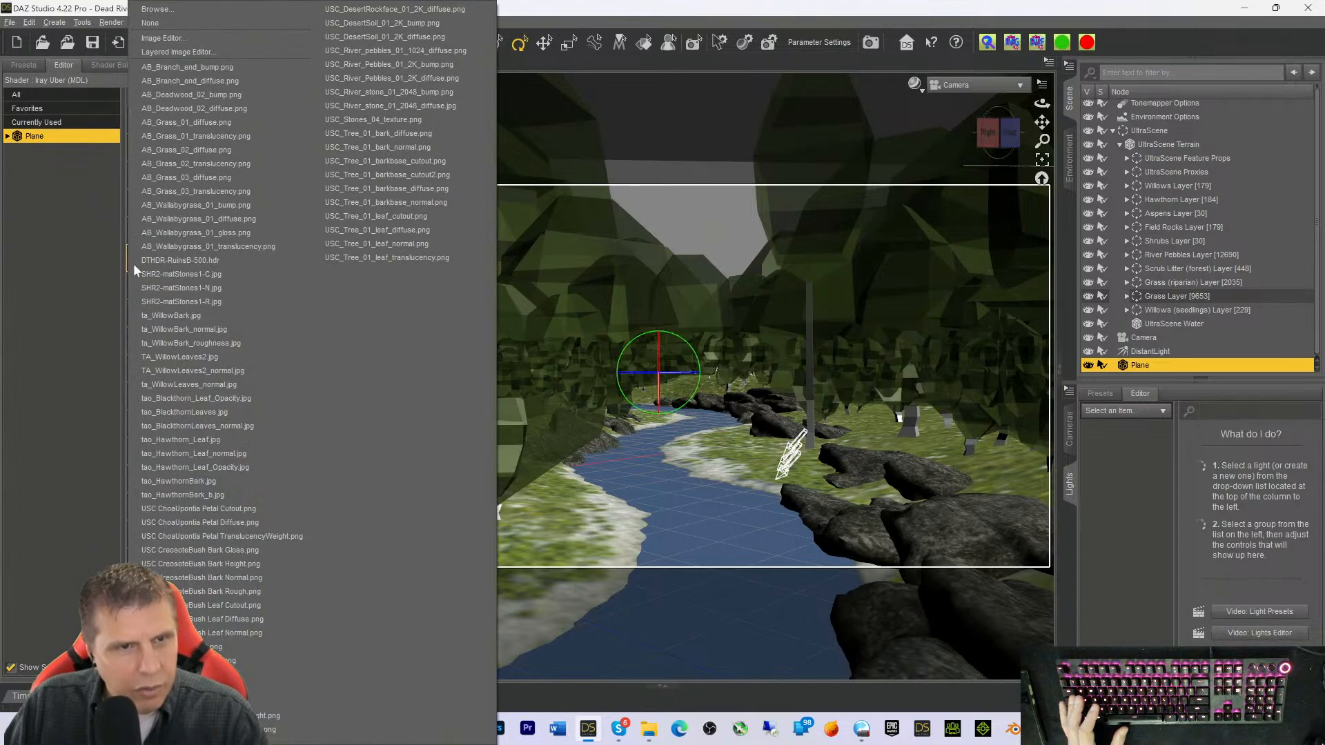
pyautogui.click(174, 11)
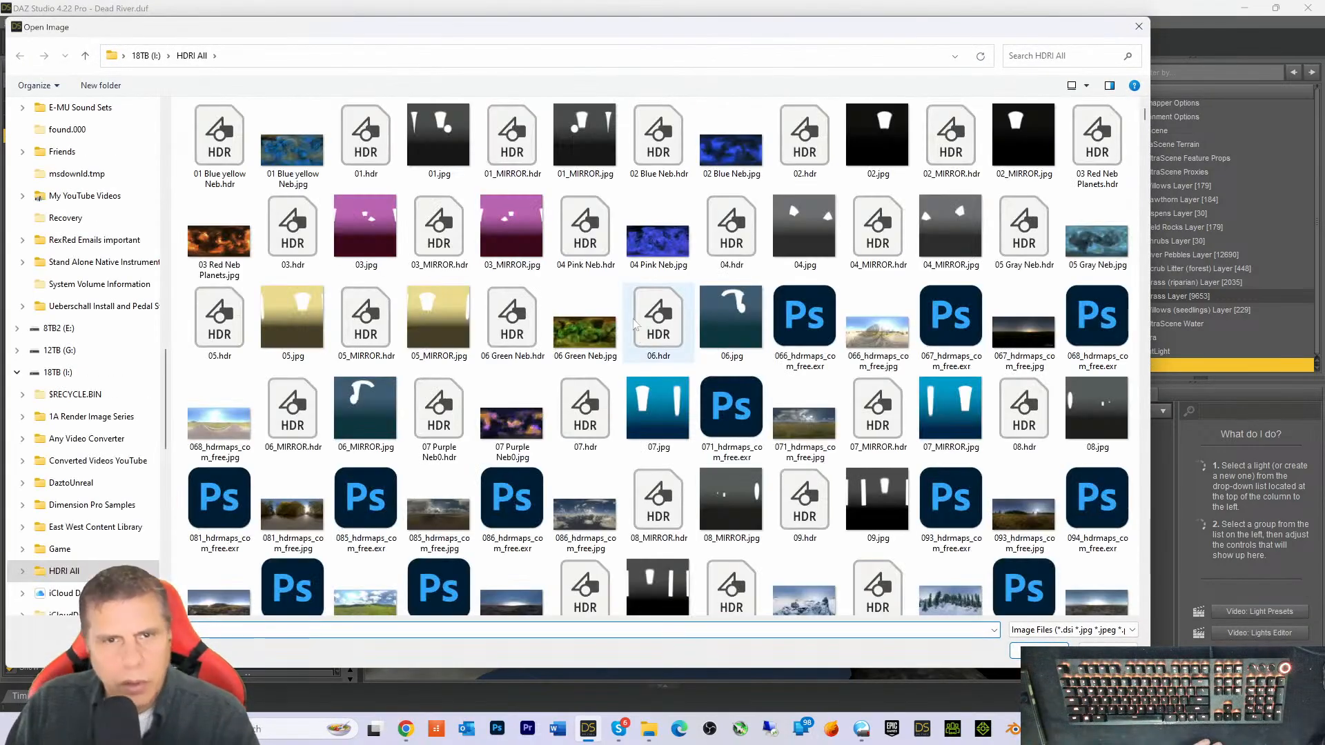
pyautogui.scroll(-20, 631, 316)
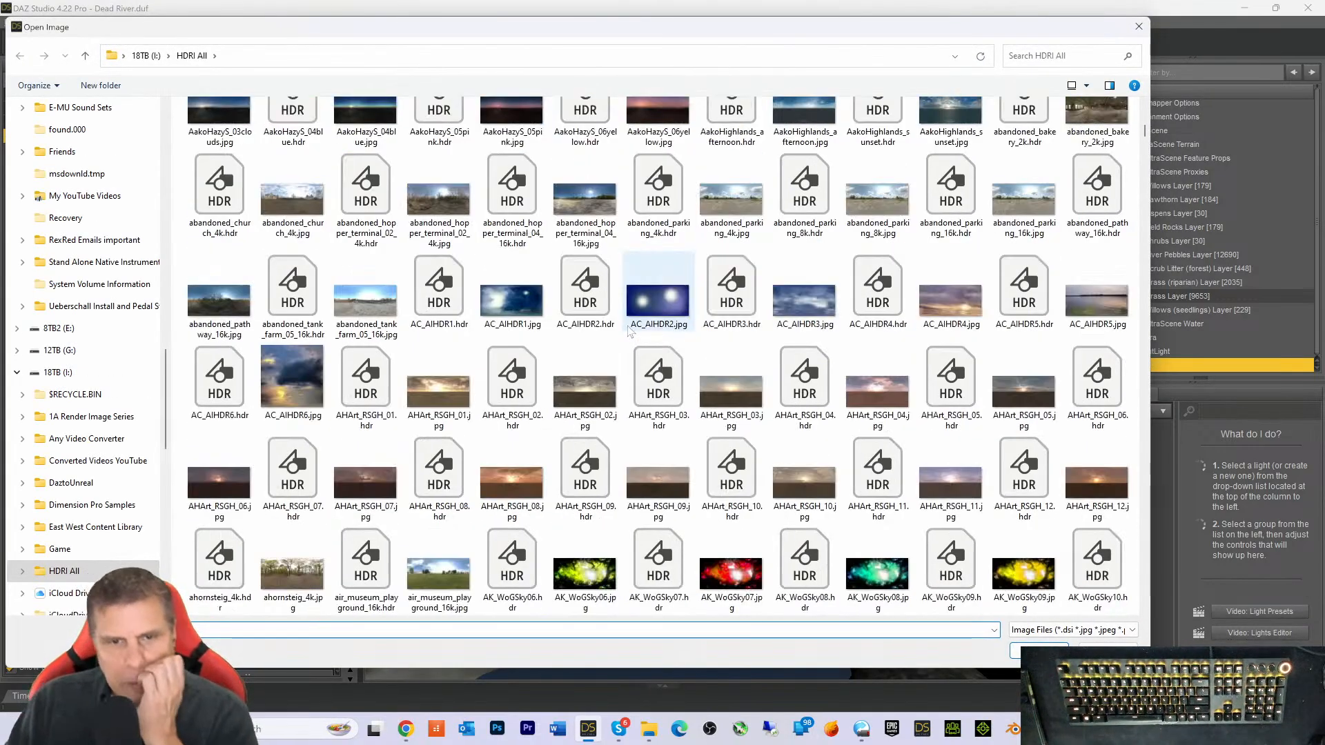
pyautogui.scroll(5, 552, 324)
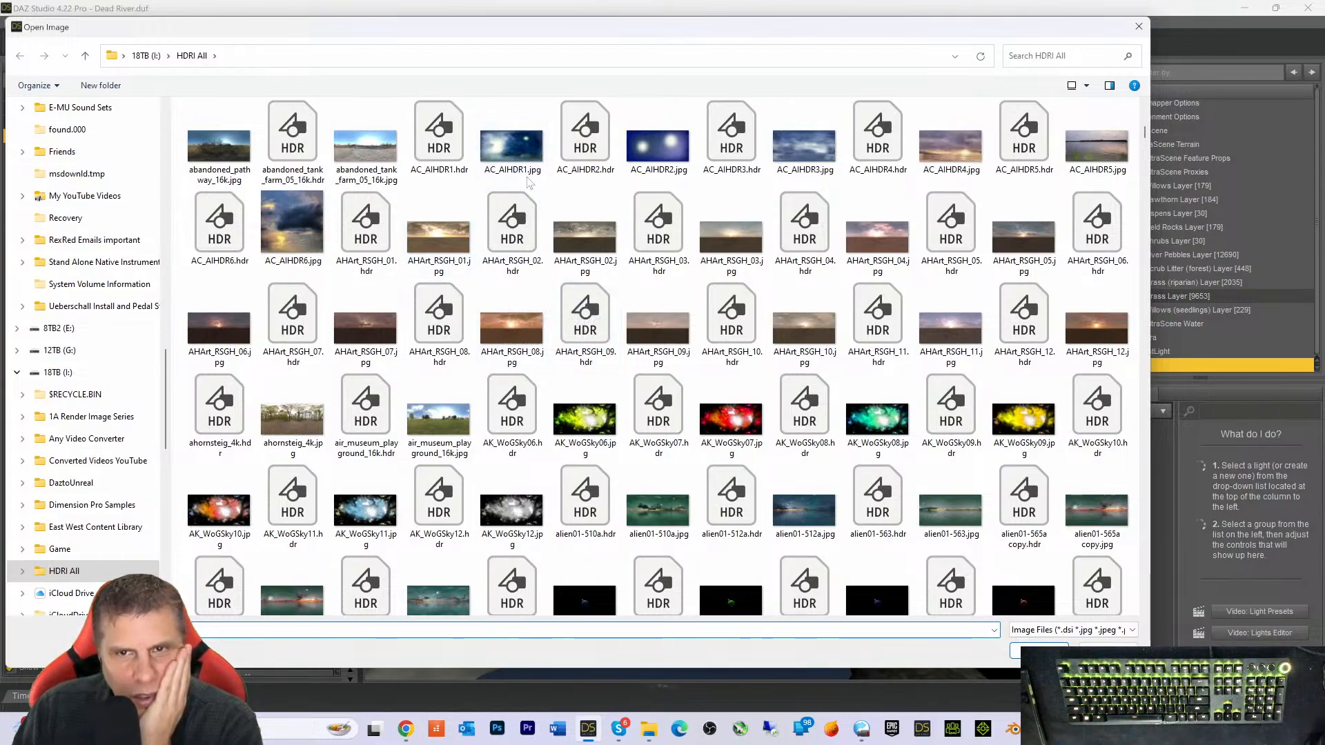
pyautogui.scroll(-5, 527, 187)
pyautogui.scroll(2, 527, 187)
pyautogui.scroll(-7, 533, 225)
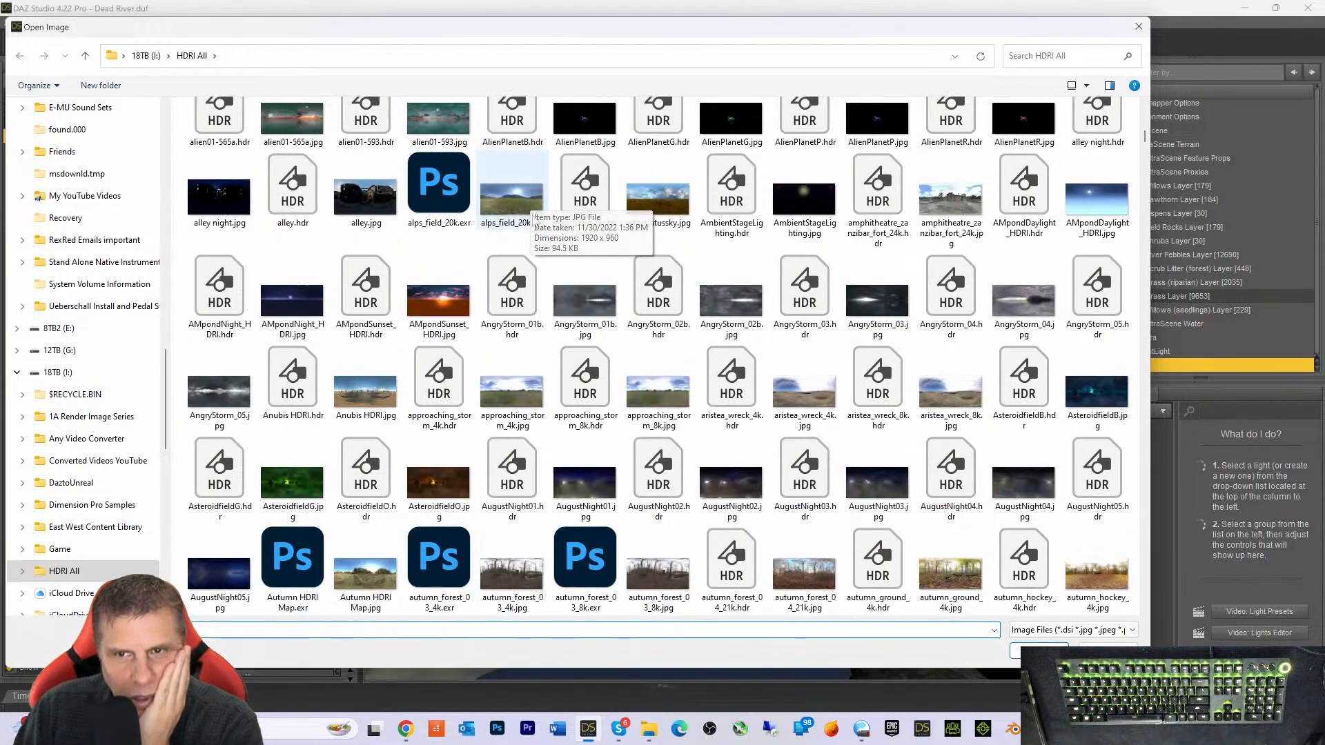
pyautogui.scroll(-15, 533, 226)
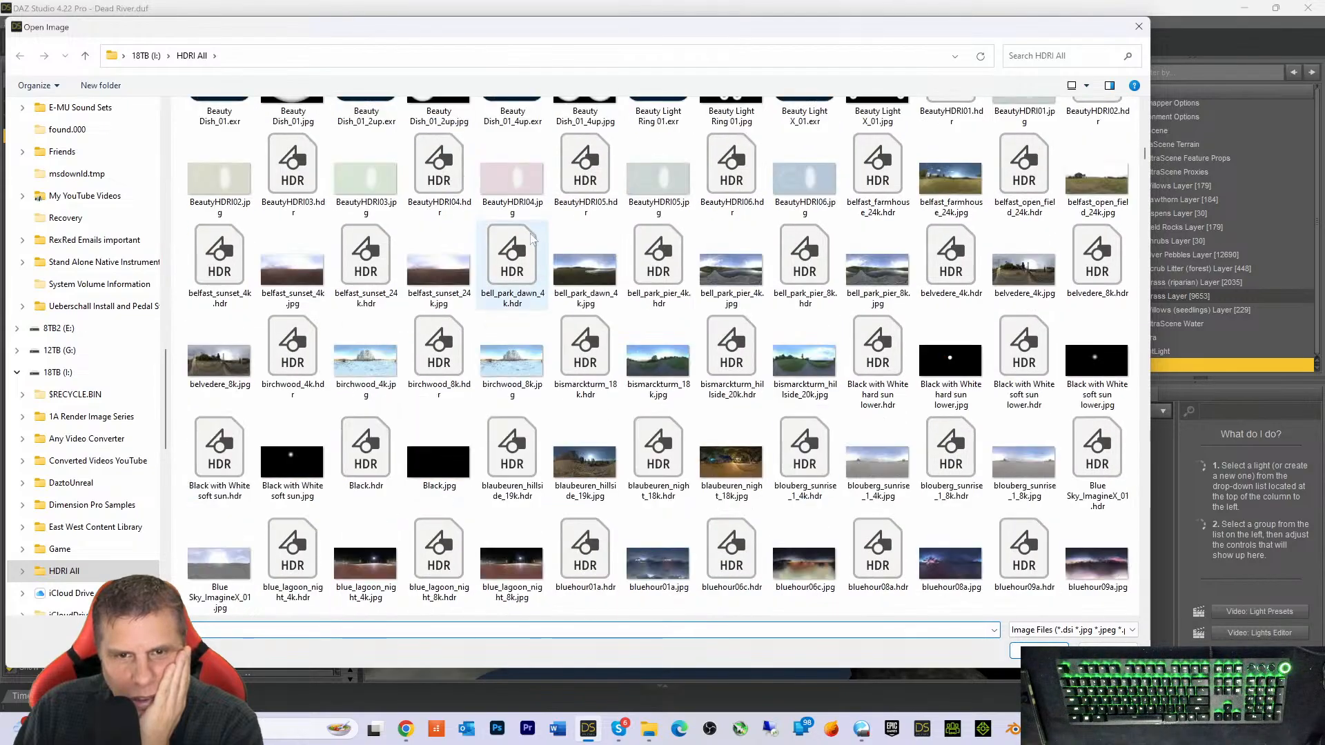
pyautogui.scroll(-3, 531, 255)
pyautogui.scroll(15, 534, 261)
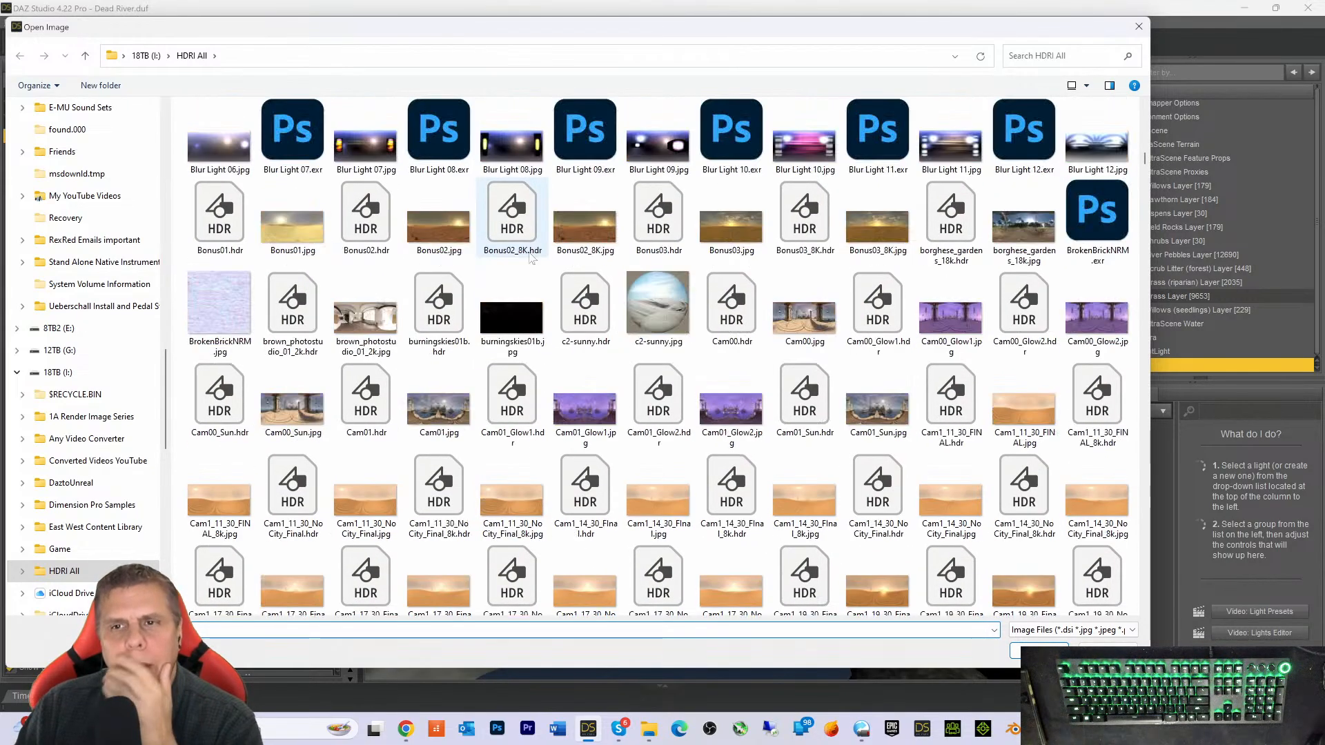
pyautogui.scroll(15, 536, 266)
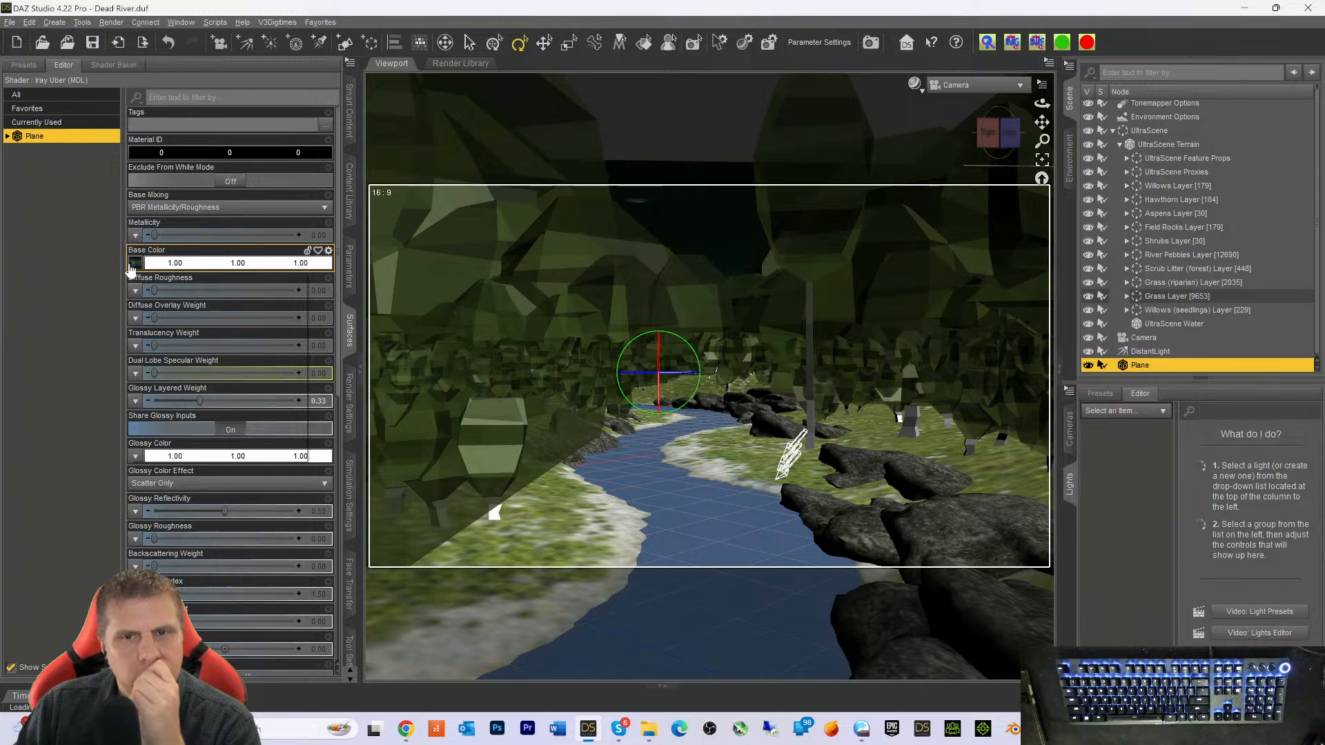
# Assign the DS03-16K.hdr sky image from the HDRI All folder to the Base Color of the Plane's surface
pyautogui.moveTo(131, 269)
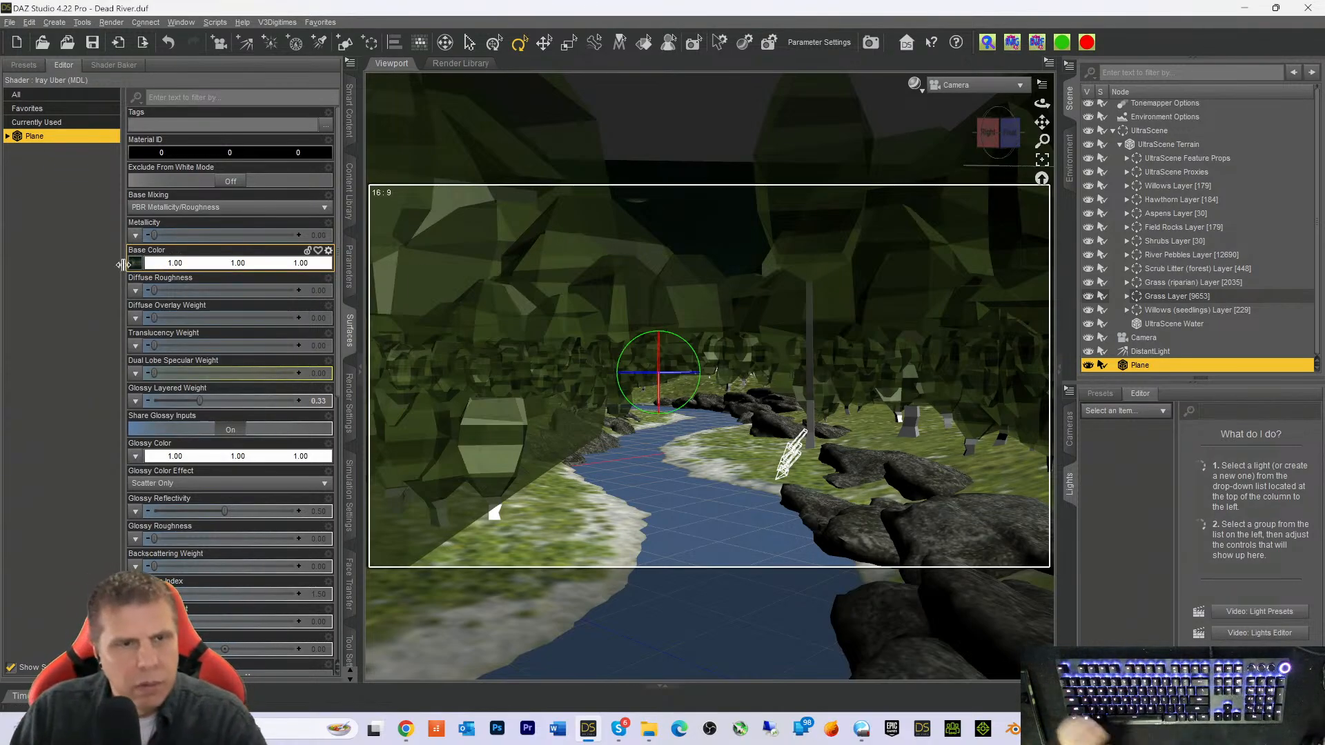
pyautogui.click(134, 263)
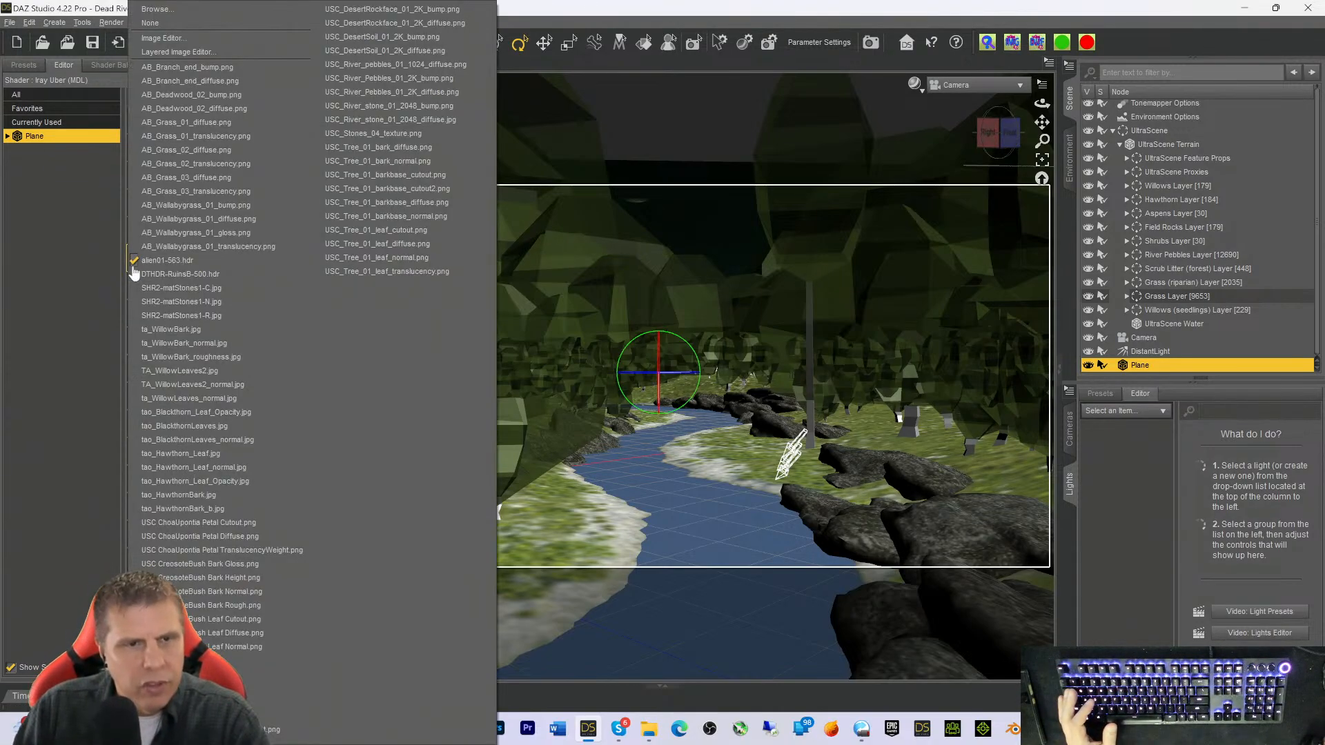
pyautogui.click(177, 11)
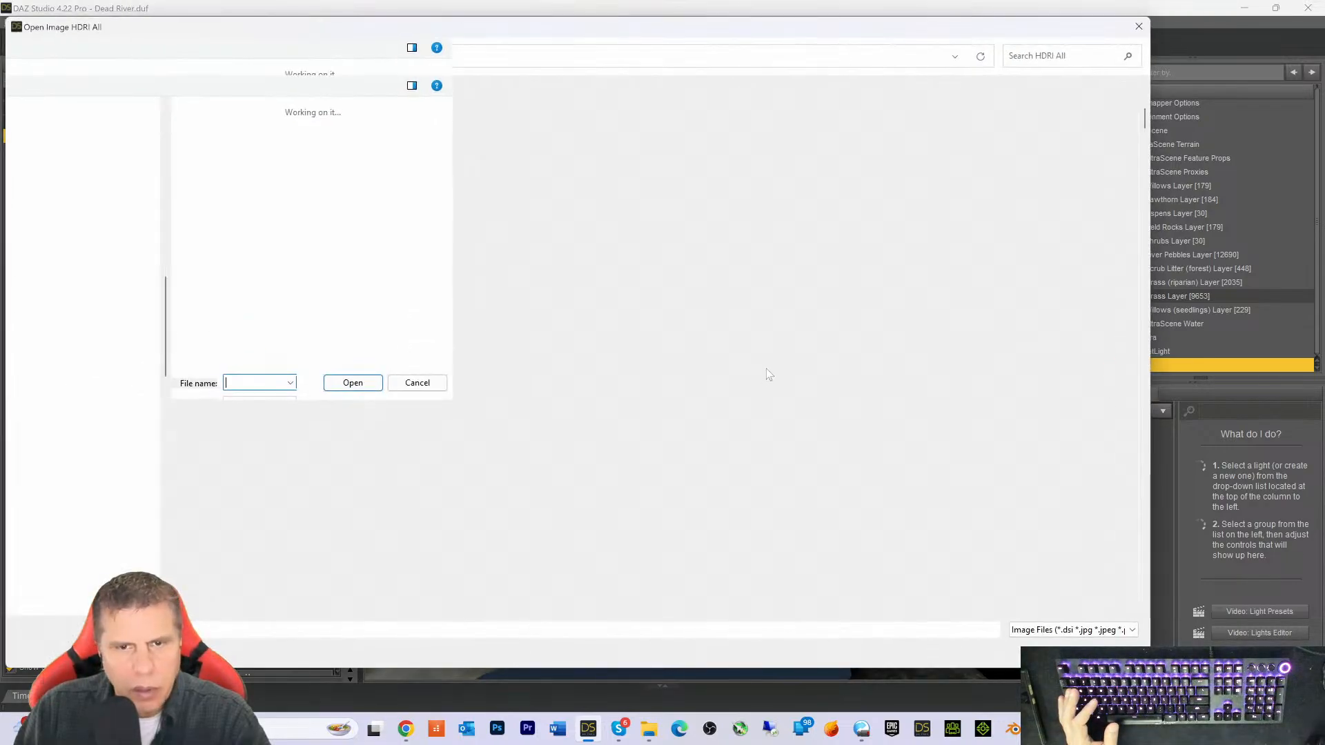
pyautogui.scroll(-15, 751, 376)
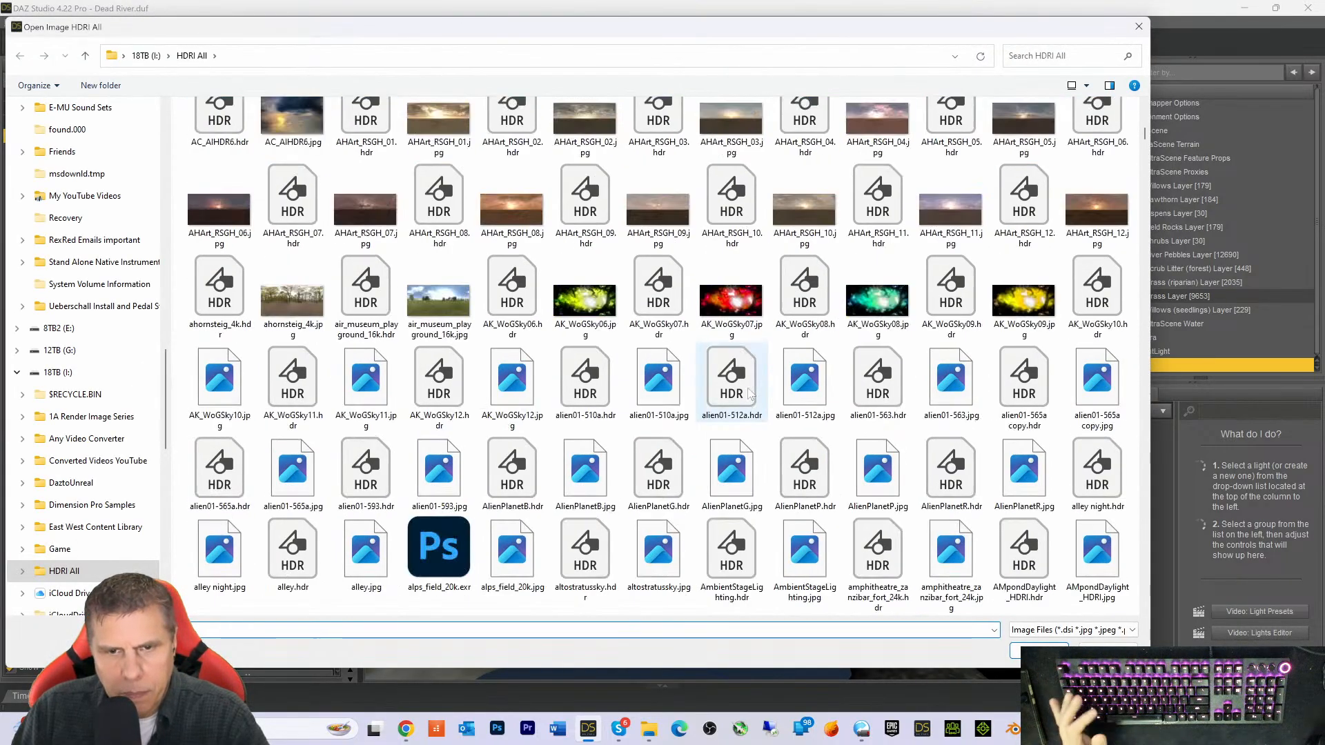
pyautogui.scroll(-20, 750, 393)
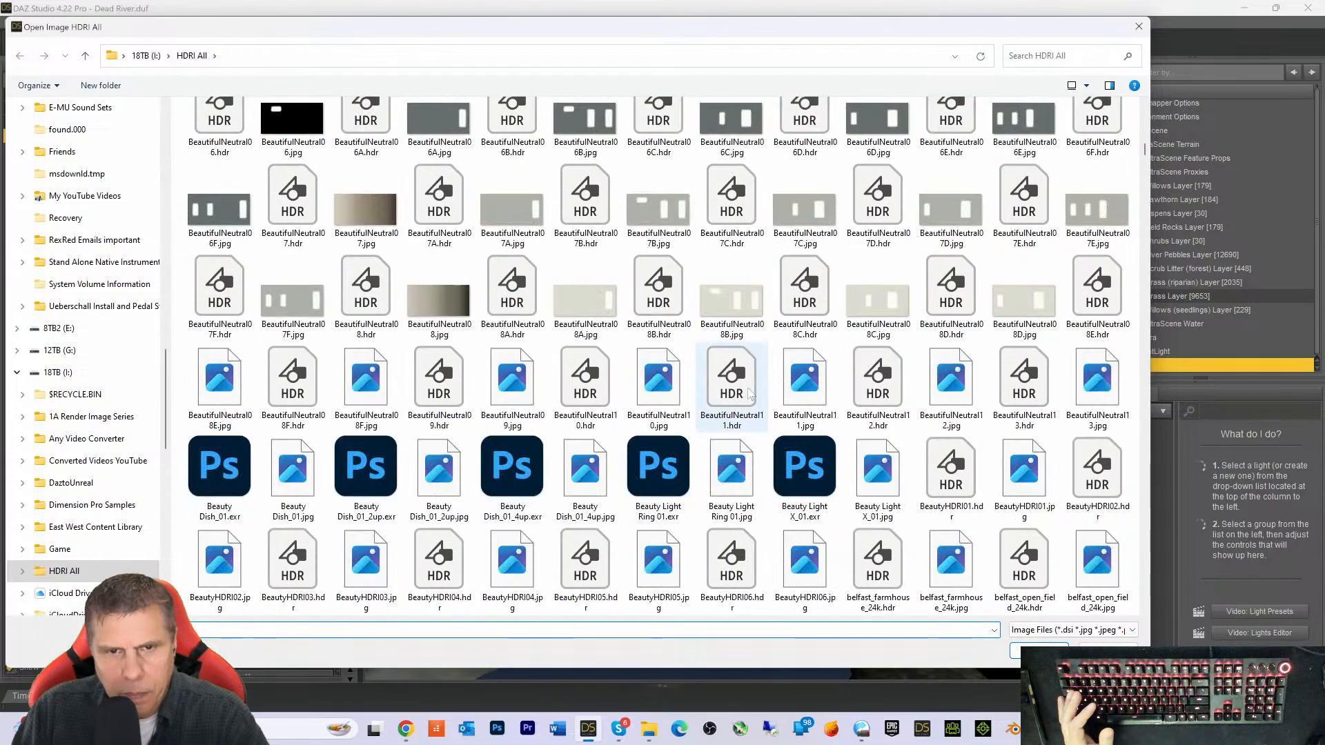
pyautogui.scroll(-8, 754, 397)
pyautogui.scroll(-3, 752, 397)
pyautogui.scroll(5, 753, 397)
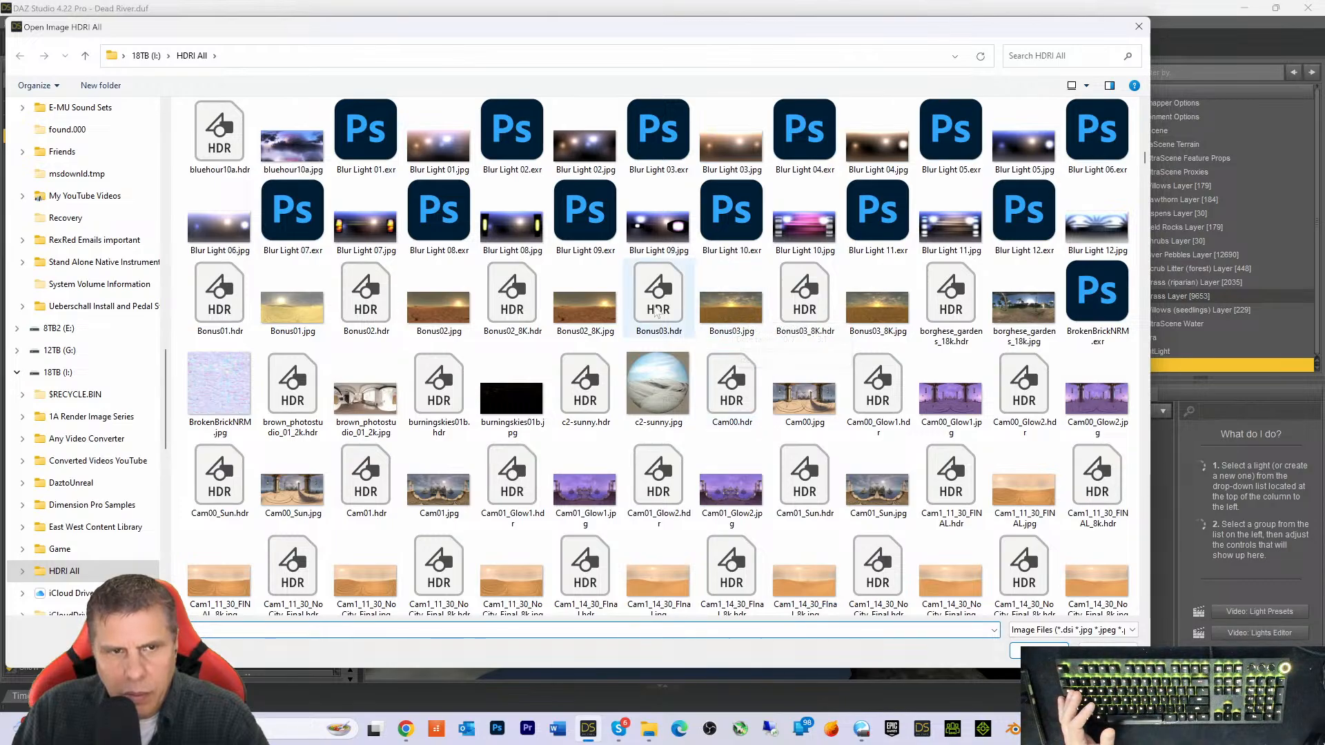
pyautogui.scroll(-10, 664, 350)
pyautogui.scroll(-15, 664, 350)
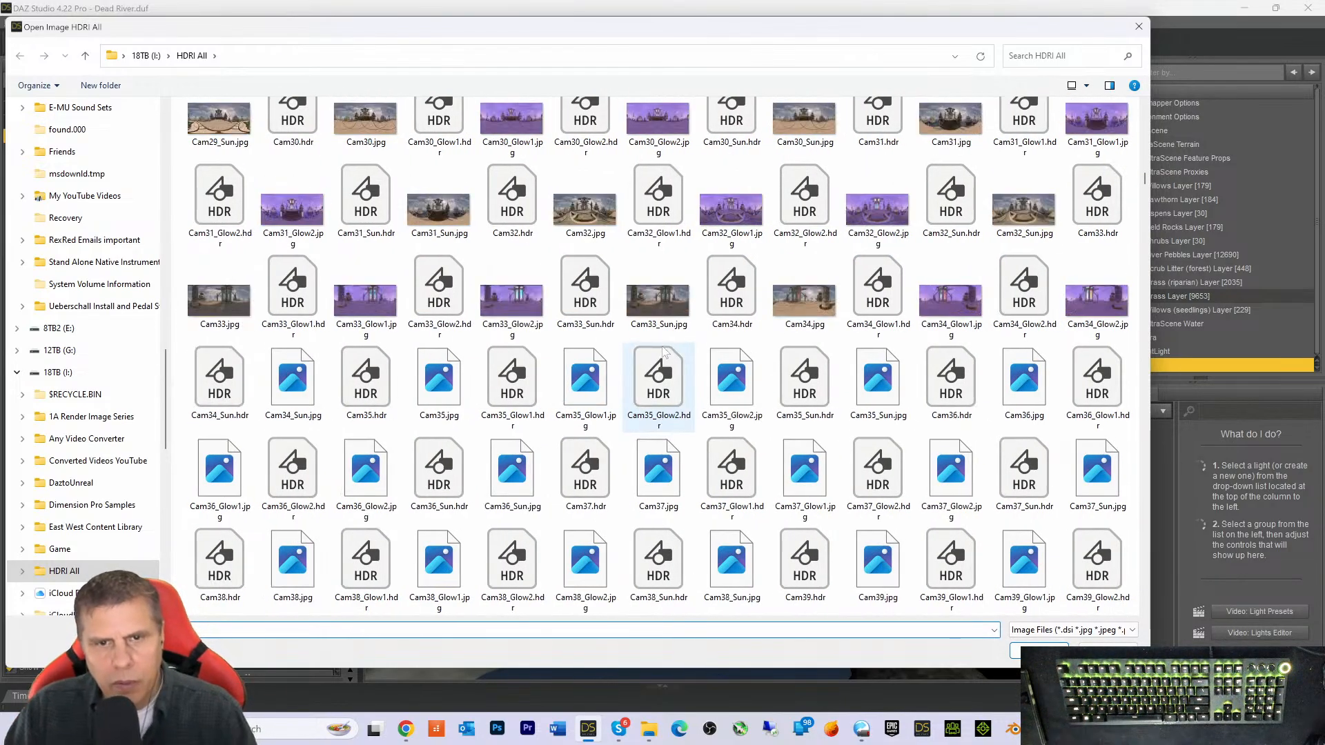
pyautogui.scroll(-15, 654, 356)
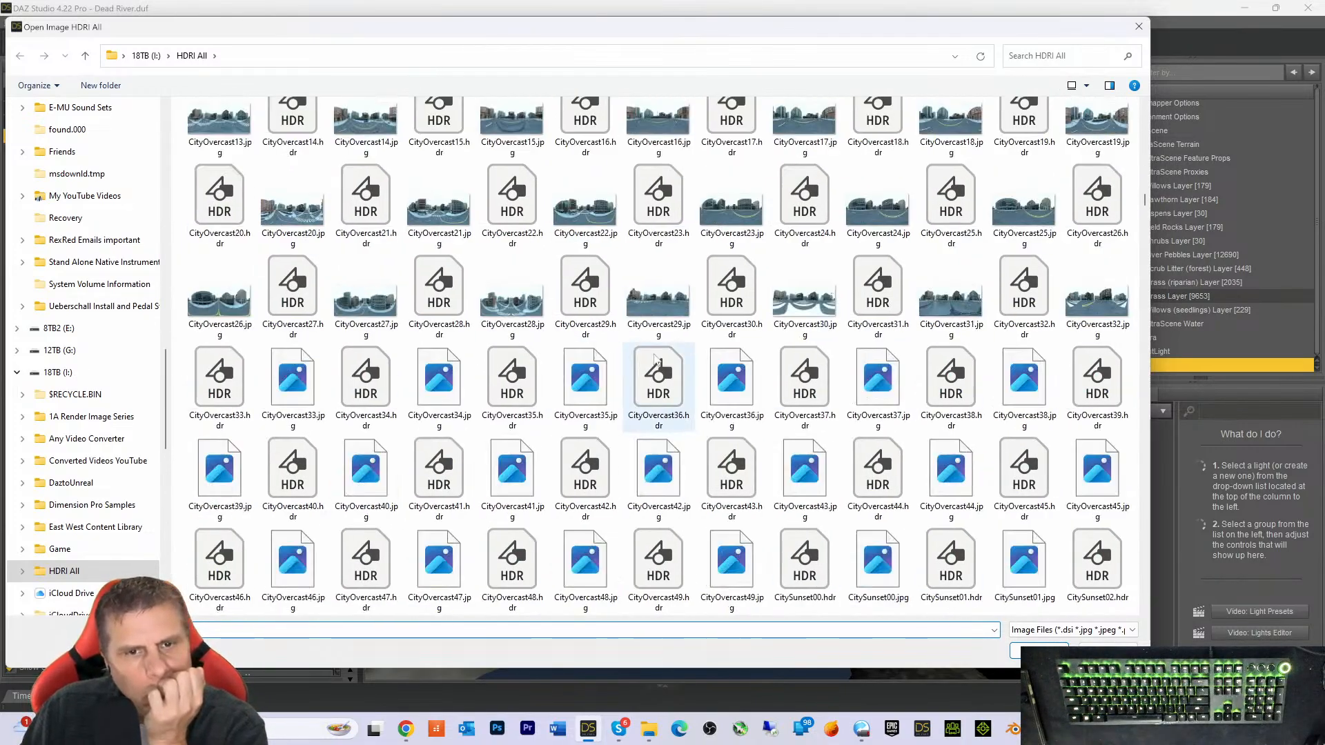
pyautogui.scroll(-20, 655, 356)
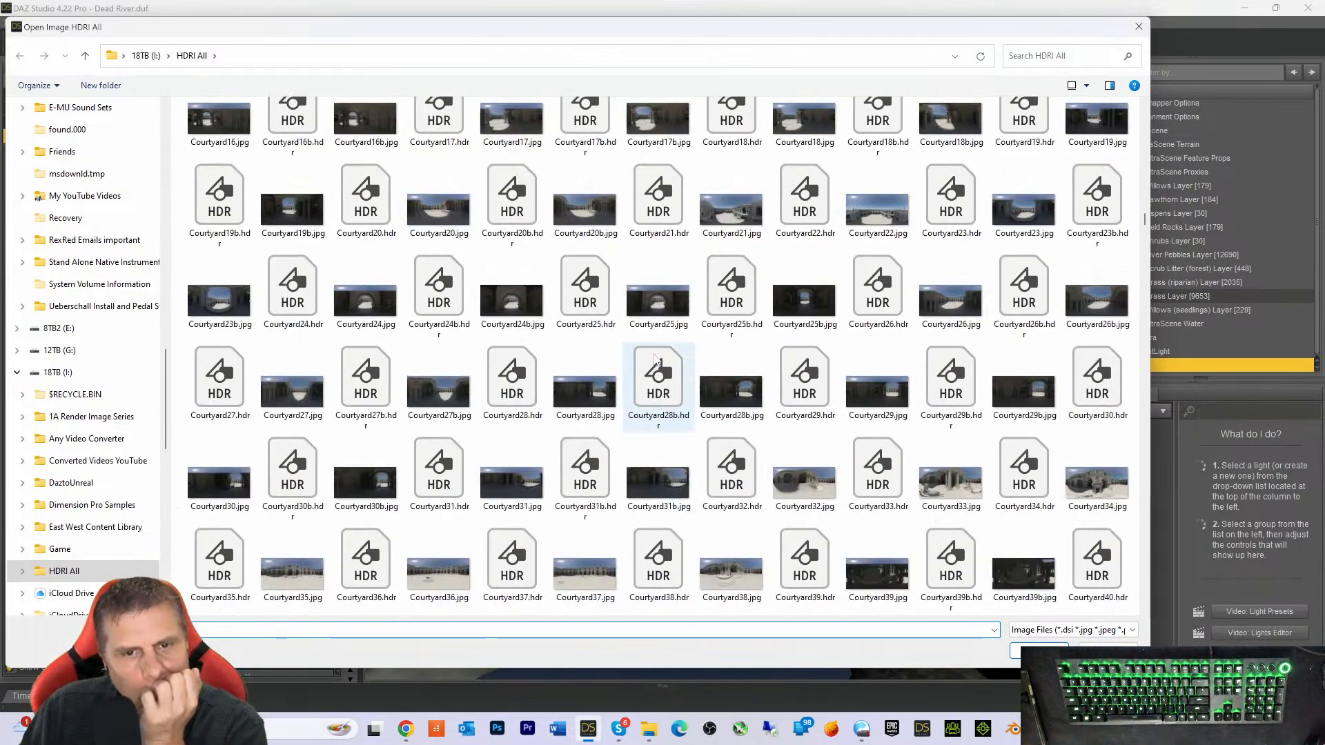
pyautogui.scroll(-20, 654, 356)
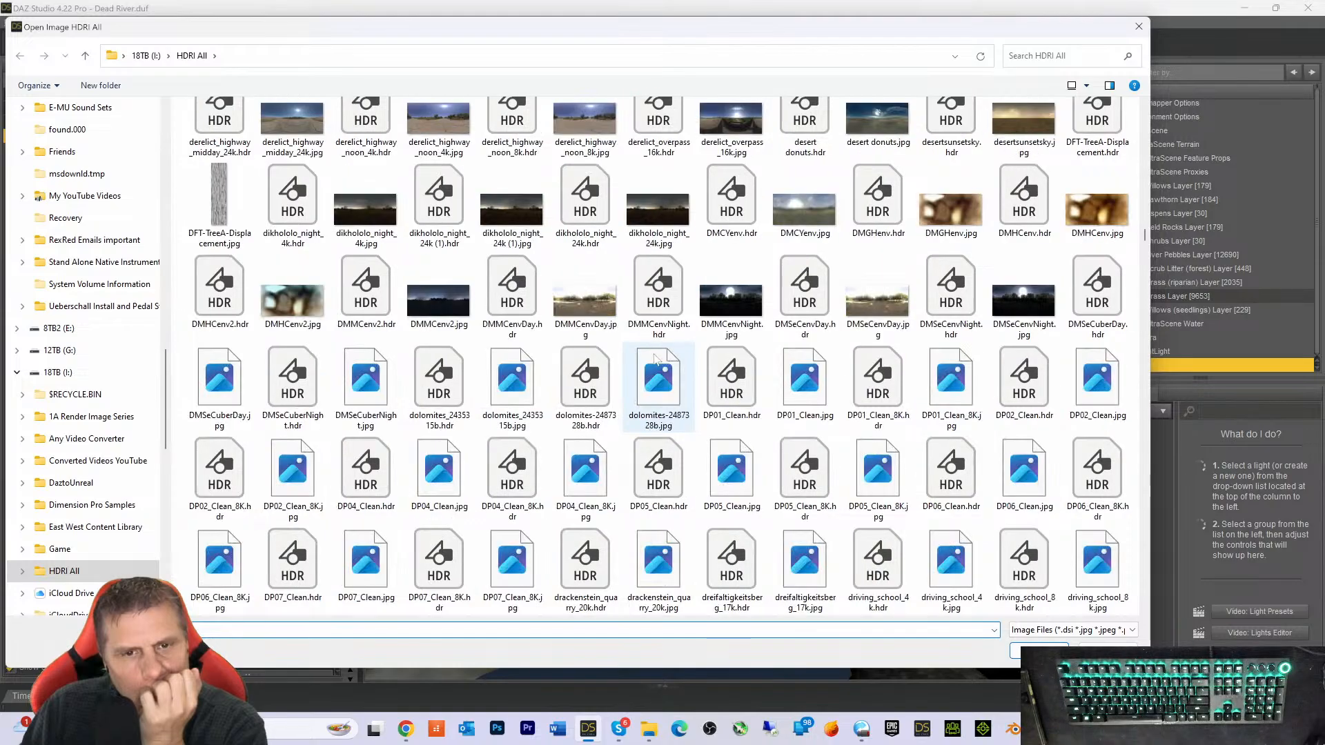
pyautogui.scroll(5, 654, 353)
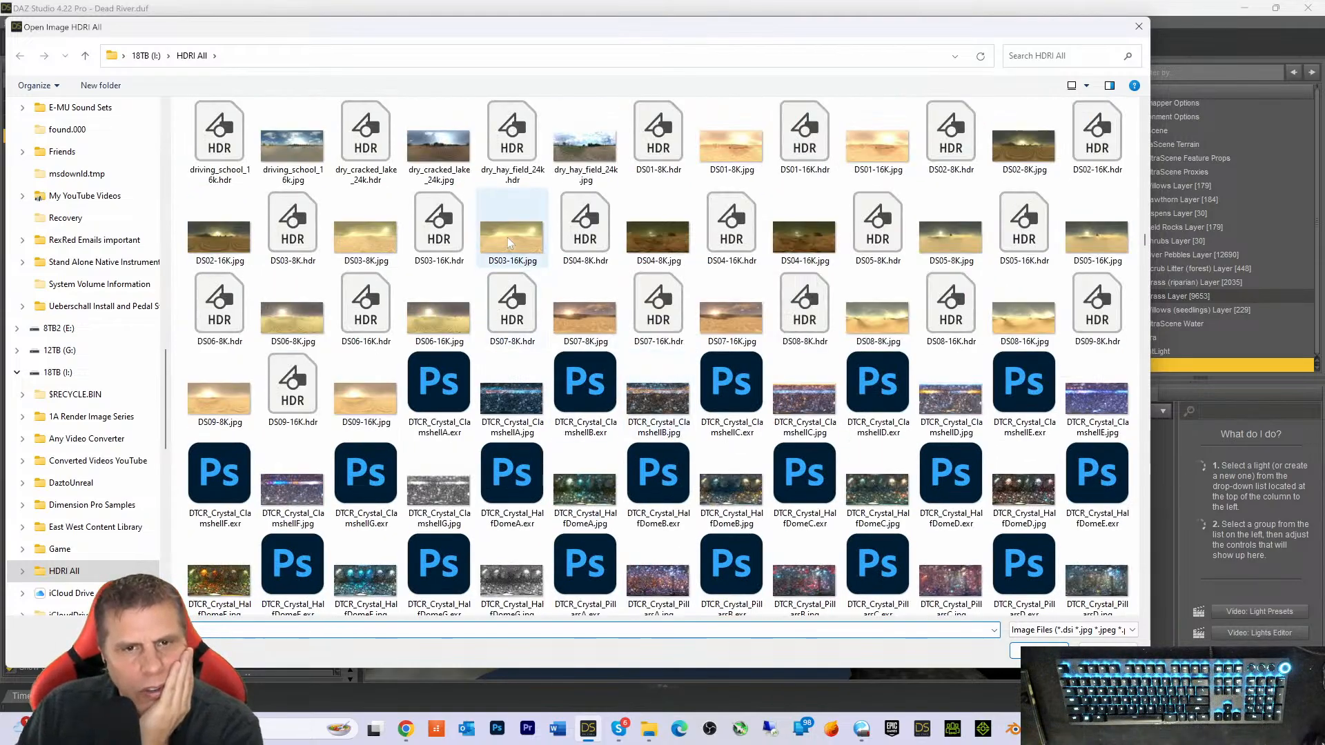
pyautogui.click(433, 250)
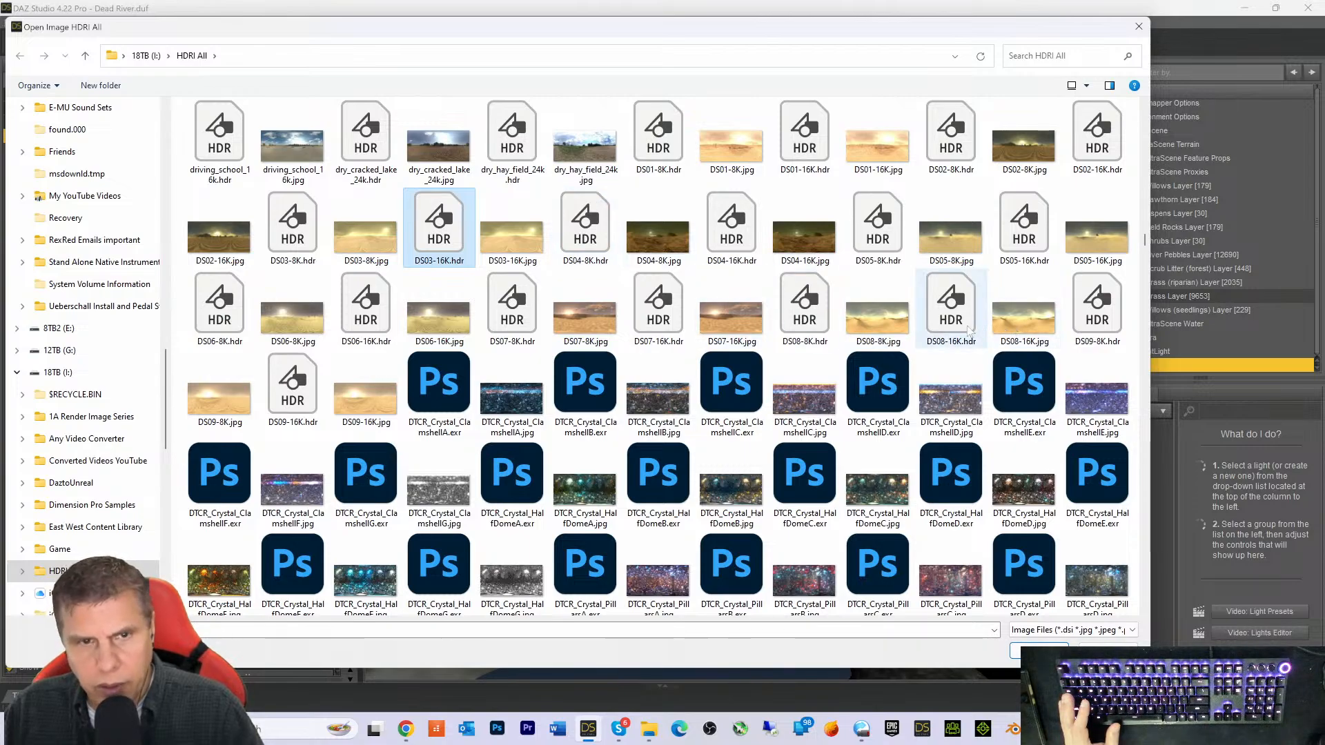
pyautogui.moveTo(456, 235)
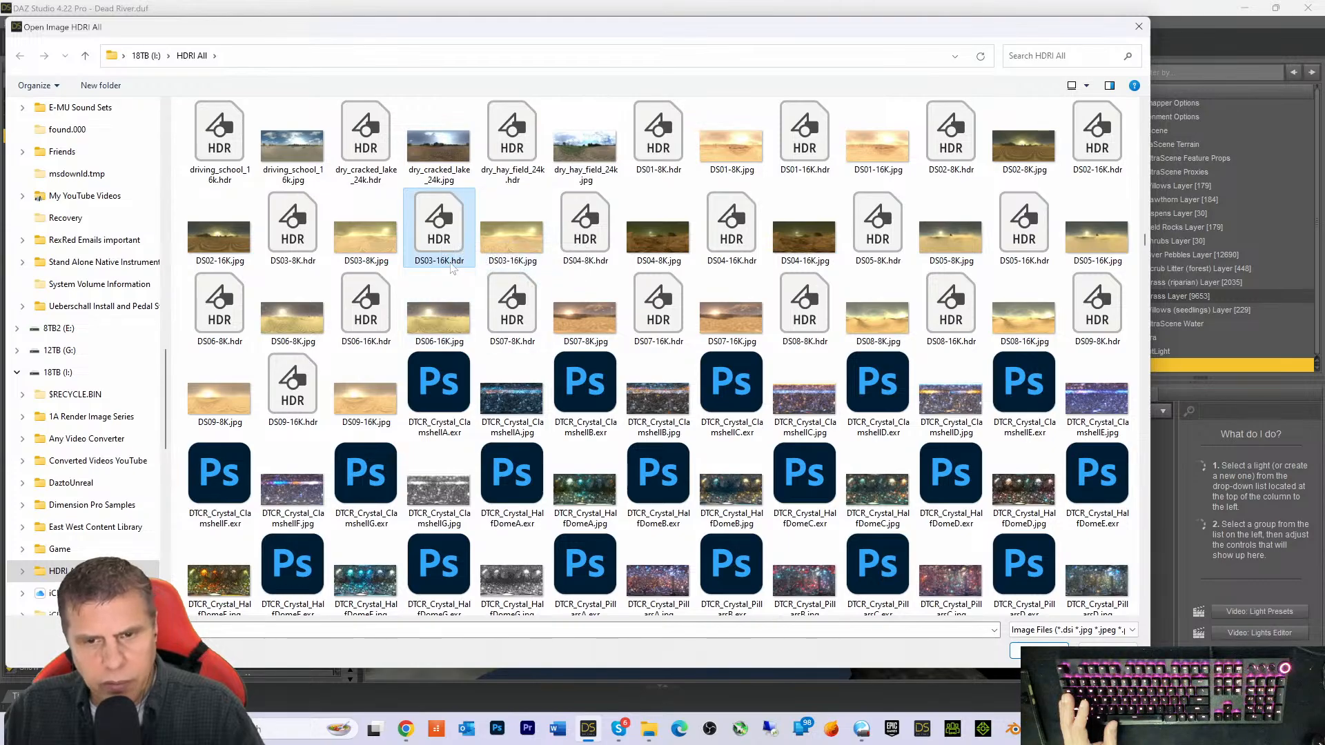
pyautogui.doubleClick(440, 254)
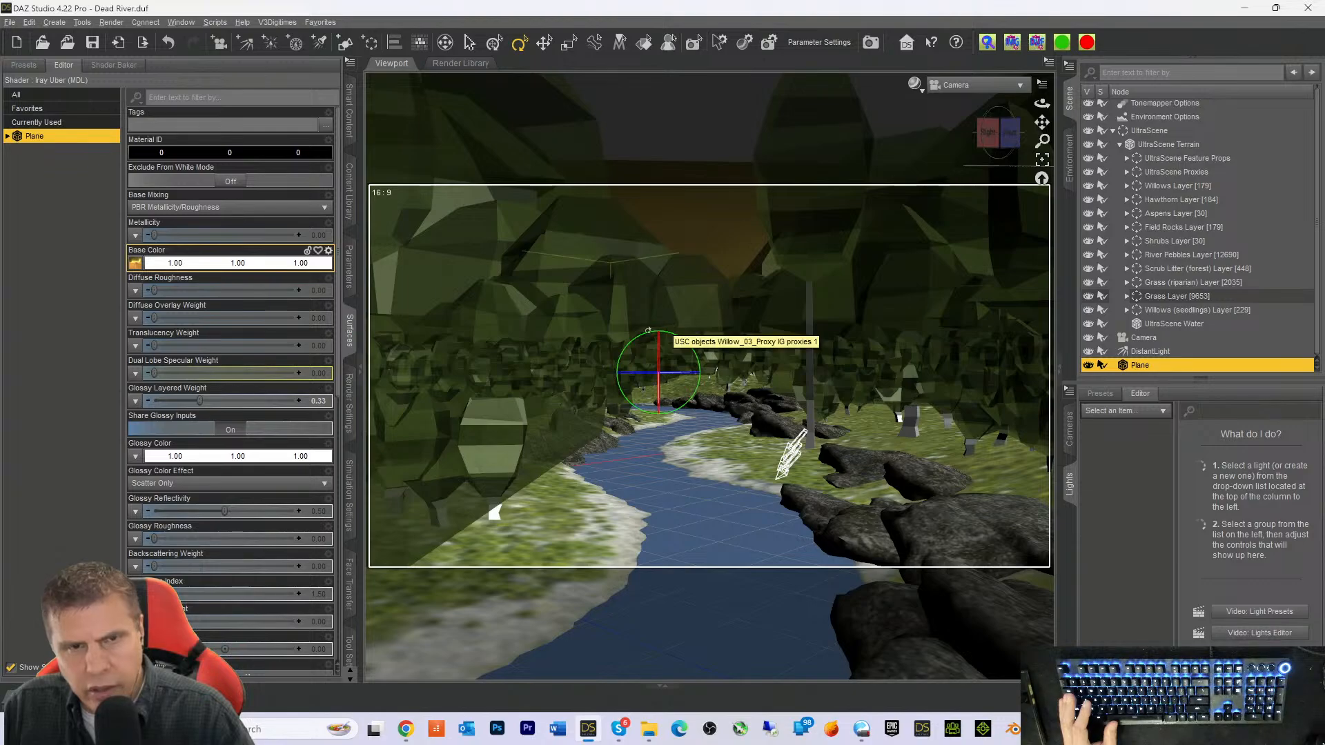
# Raise the sky plane behind the distant trees and shift it sideways to the right in the camera view
pyautogui.click(543, 43)
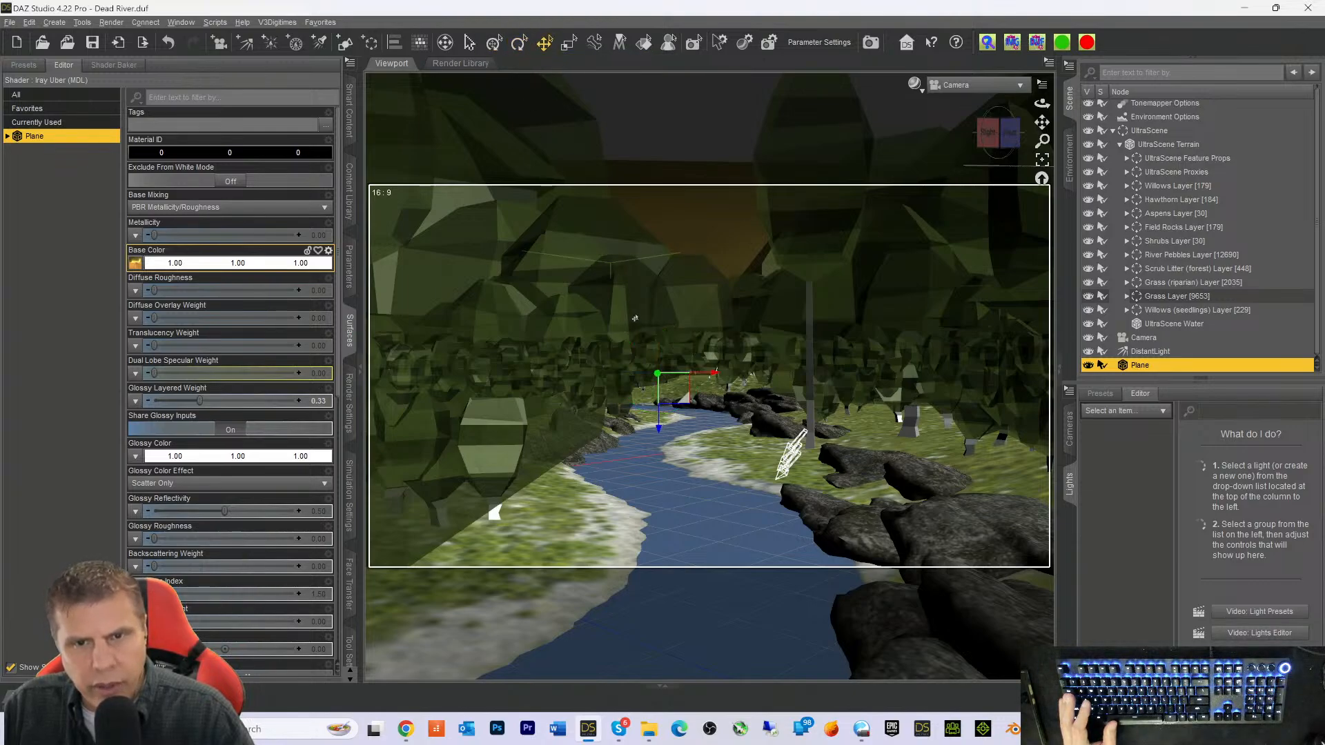
pyautogui.moveTo(659, 429); pyautogui.dragTo(657, 387)
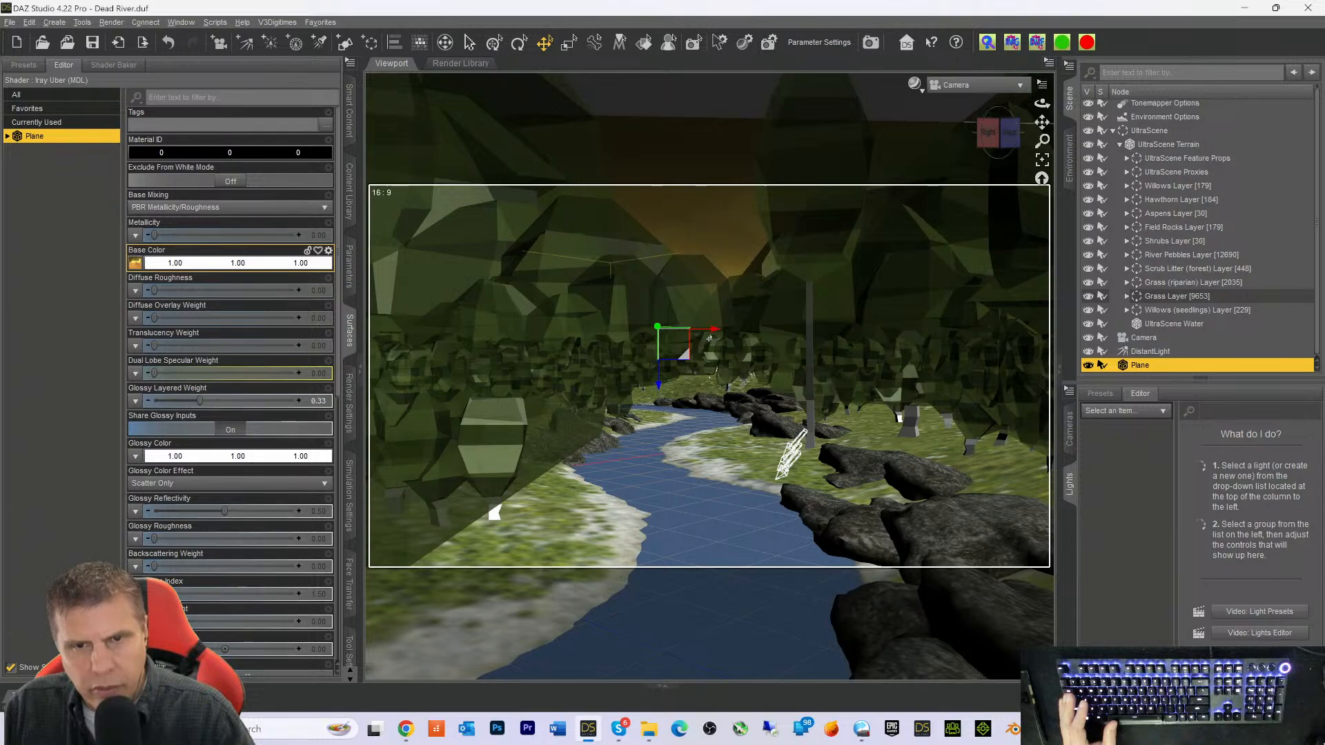
pyautogui.moveTo(713, 334); pyautogui.dragTo(715, 394)
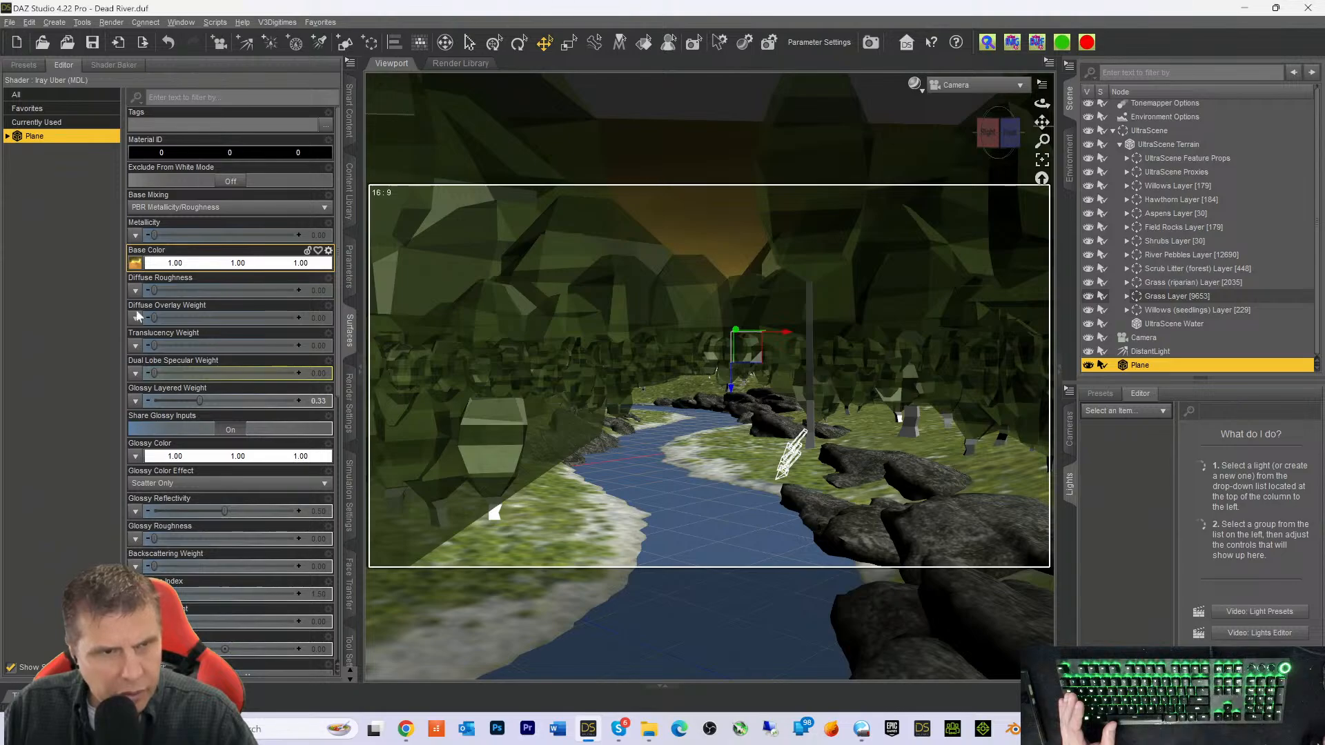
# Check the preview of the DS03-16K.hdr image assigned to the Plane's Base Color
pyautogui.click(134, 264)
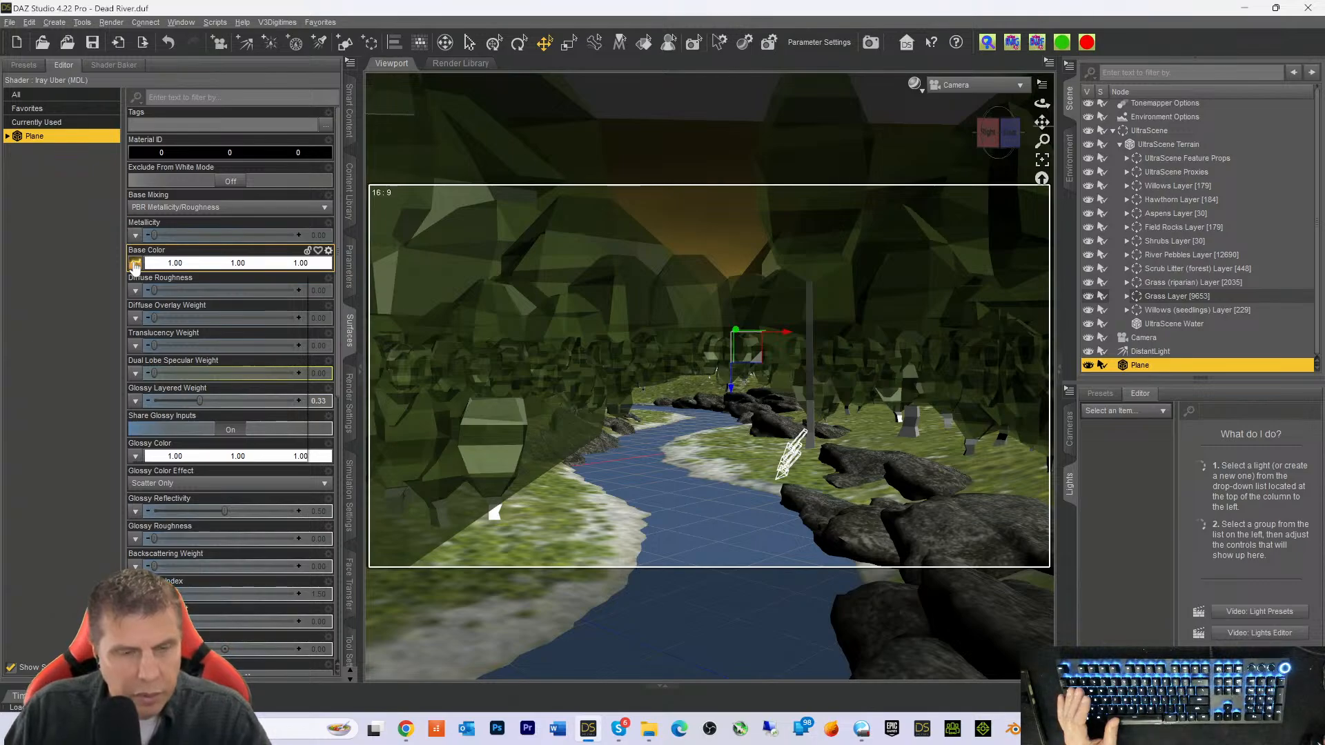
pyautogui.click(135, 265)
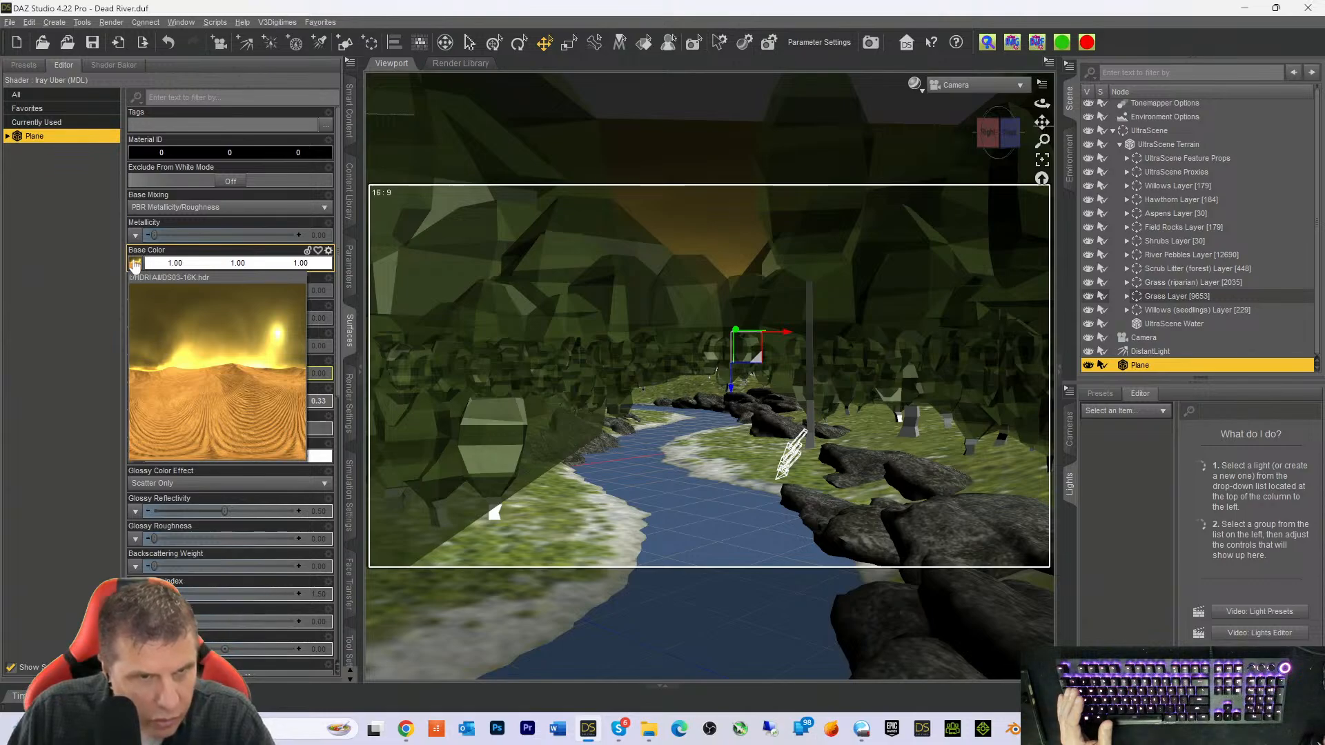
# Assign the DS03-16K.hdr image to the Plane's Emission Color and set the emission colour to white
pyautogui.scroll(-10, 147, 511)
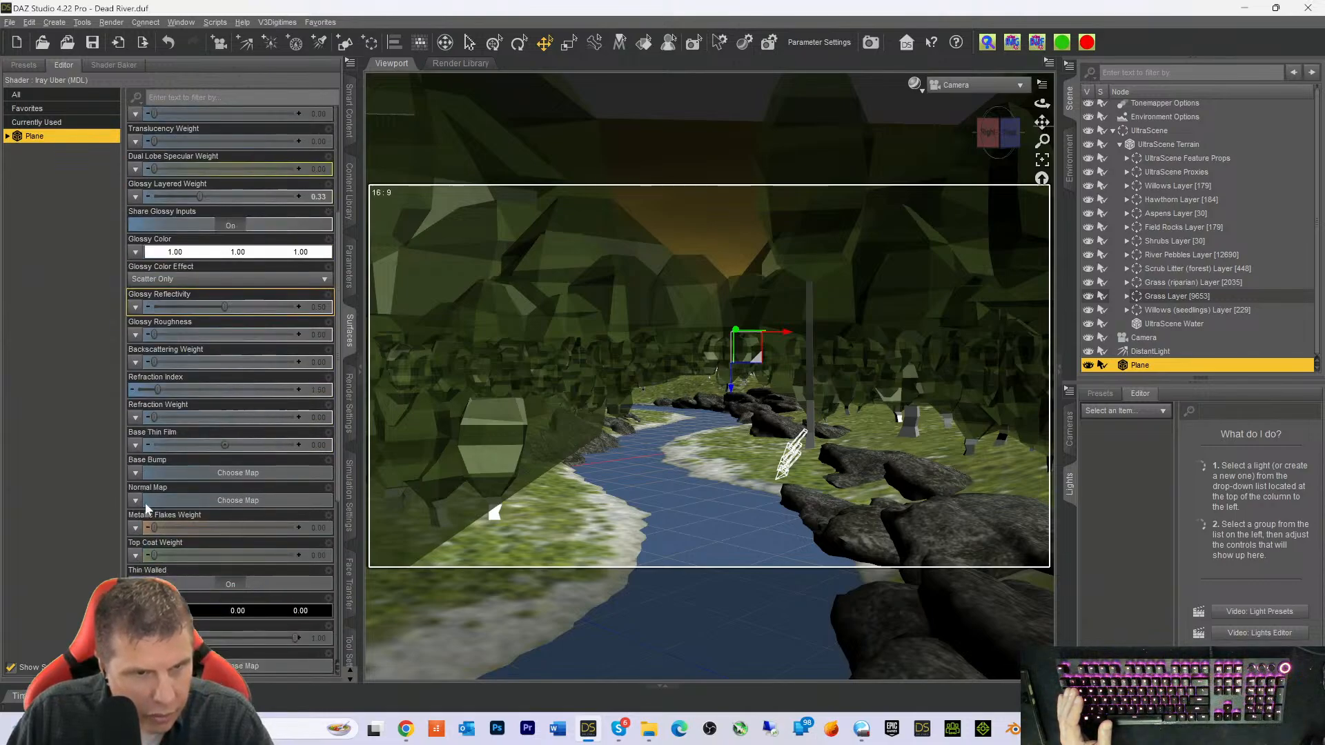
pyautogui.click(135, 308)
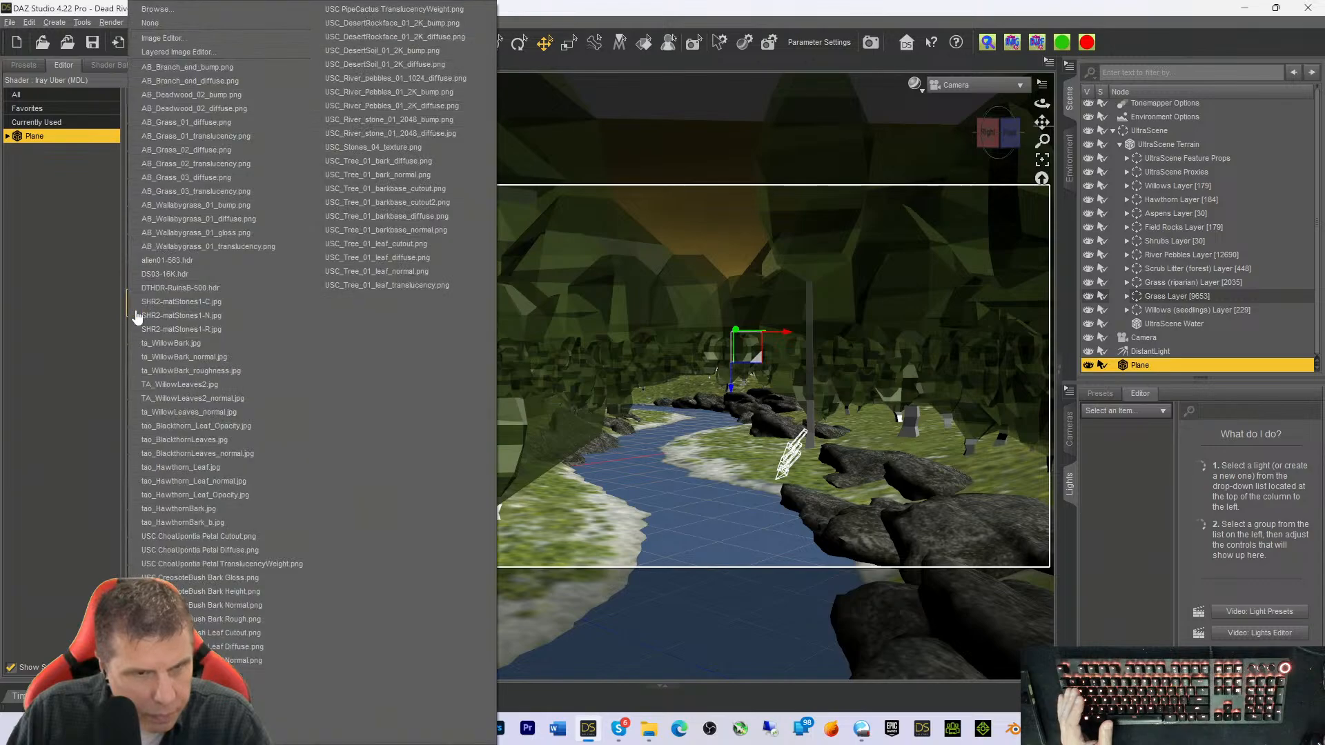
pyautogui.click(183, 274)
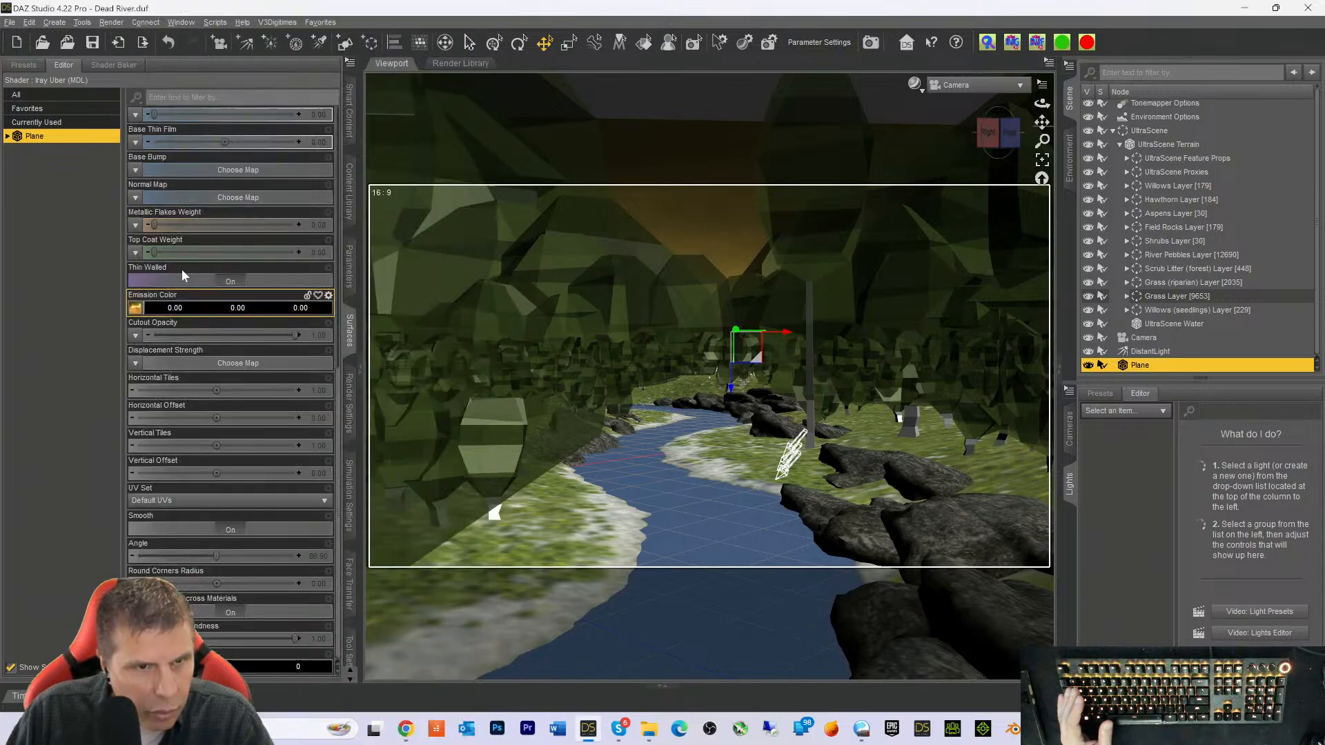
pyautogui.click(197, 310)
pyautogui.click(639, 357)
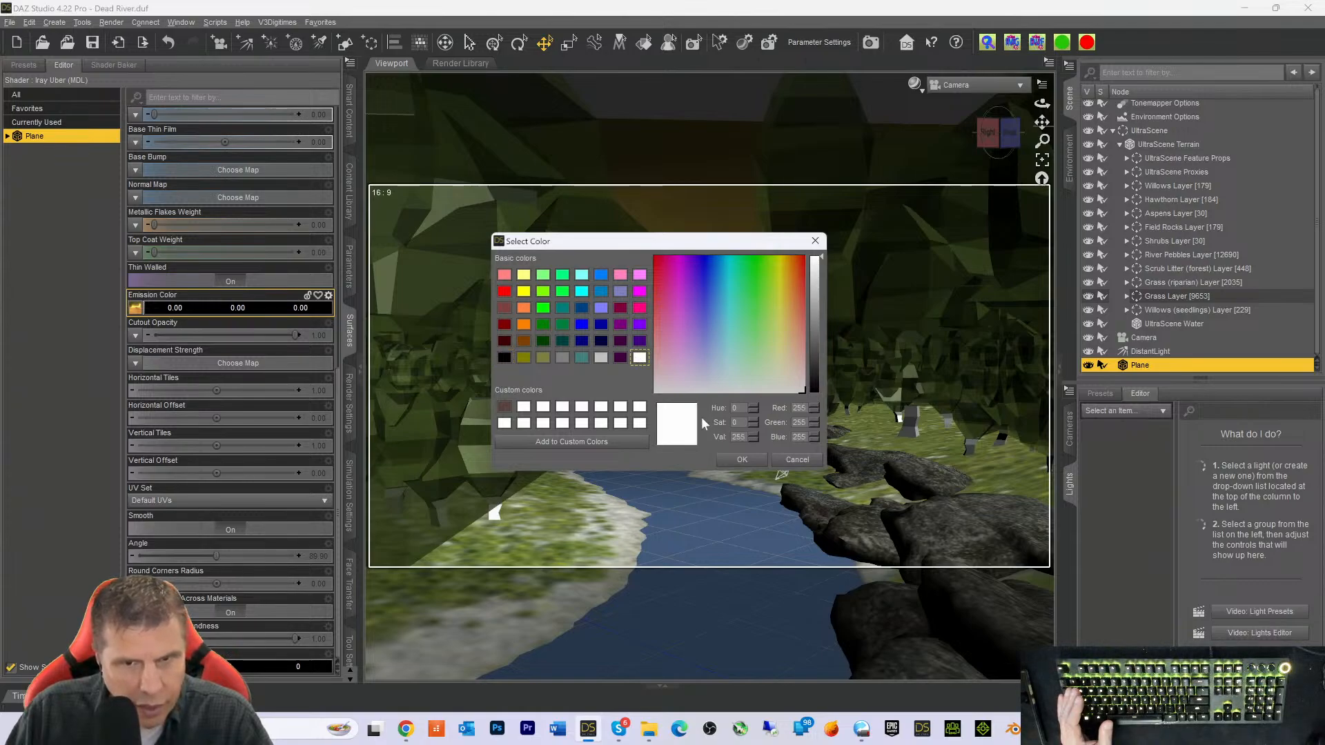
pyautogui.click(741, 459)
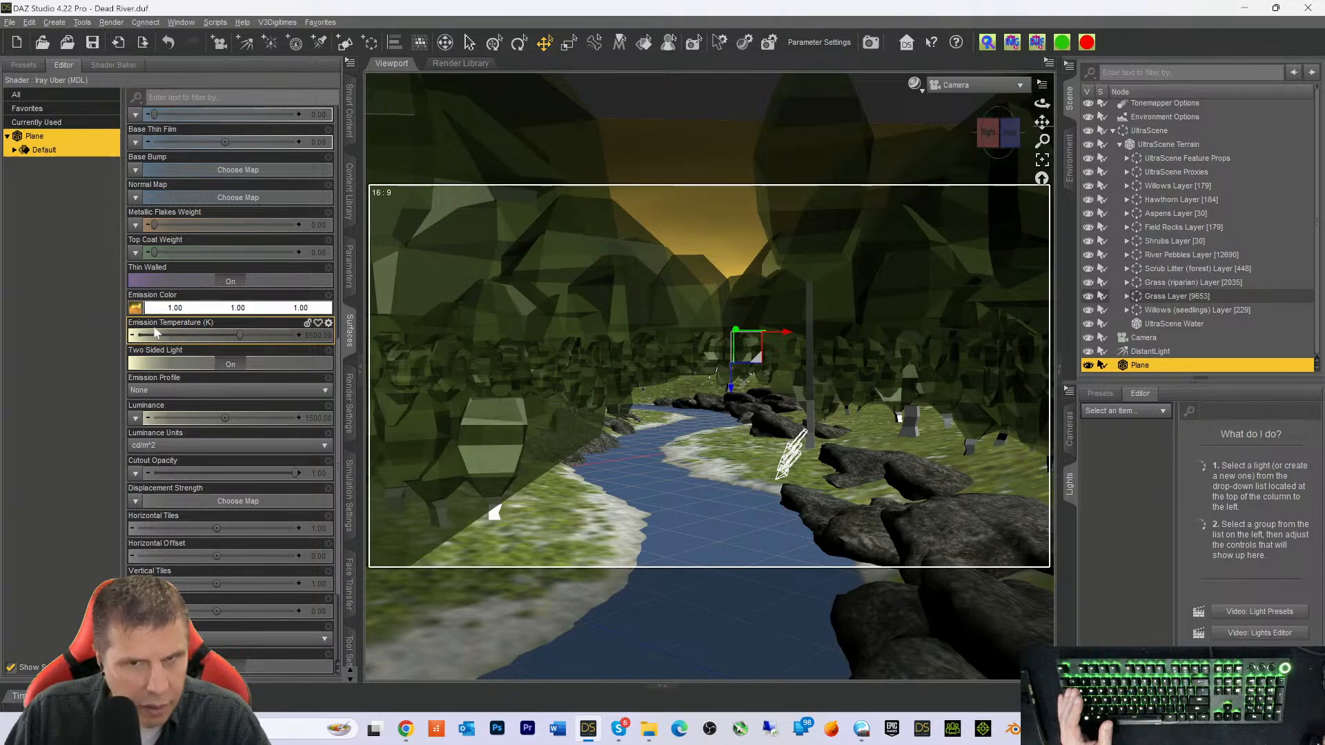
# Assign DS03-16K.hdr as the Luminance map of the Plane's surface and set the Luminance to 21500
pyautogui.click(136, 418)
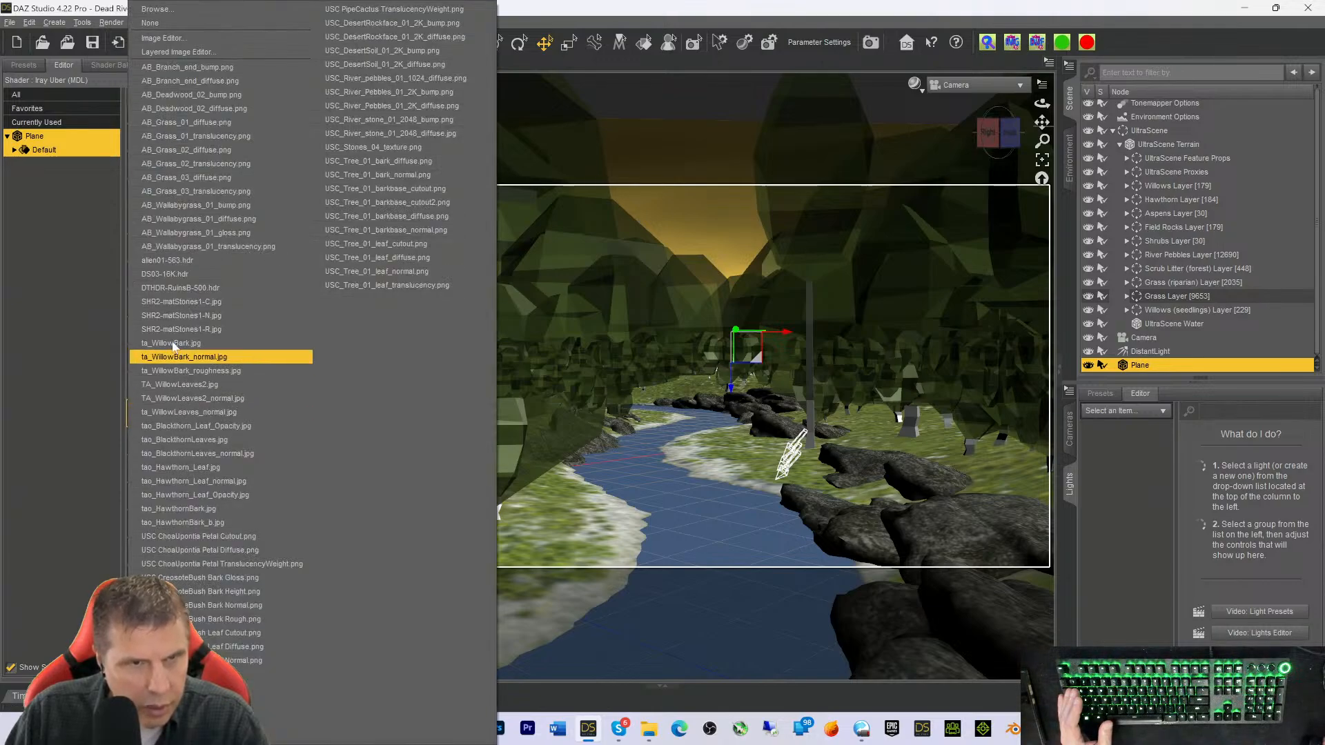
pyautogui.click(172, 274)
pyautogui.click(313, 419)
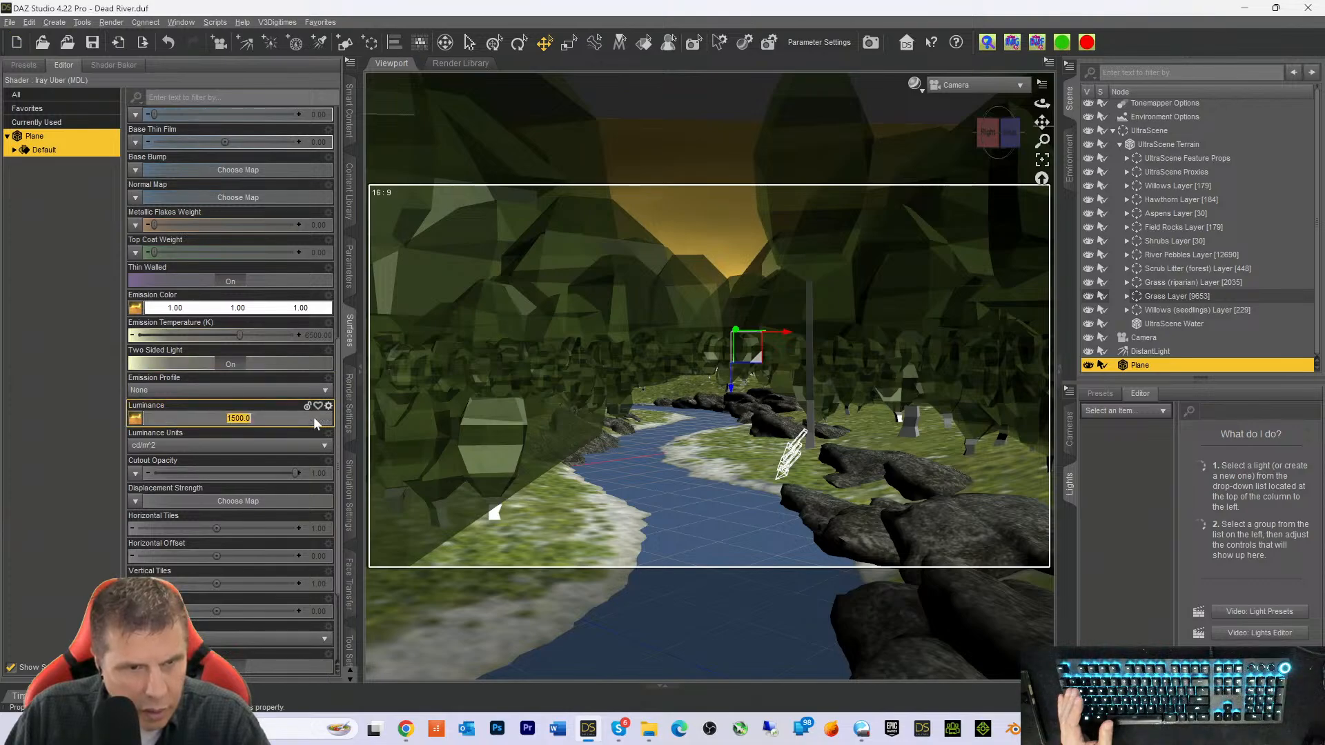
pyautogui.write('2150')
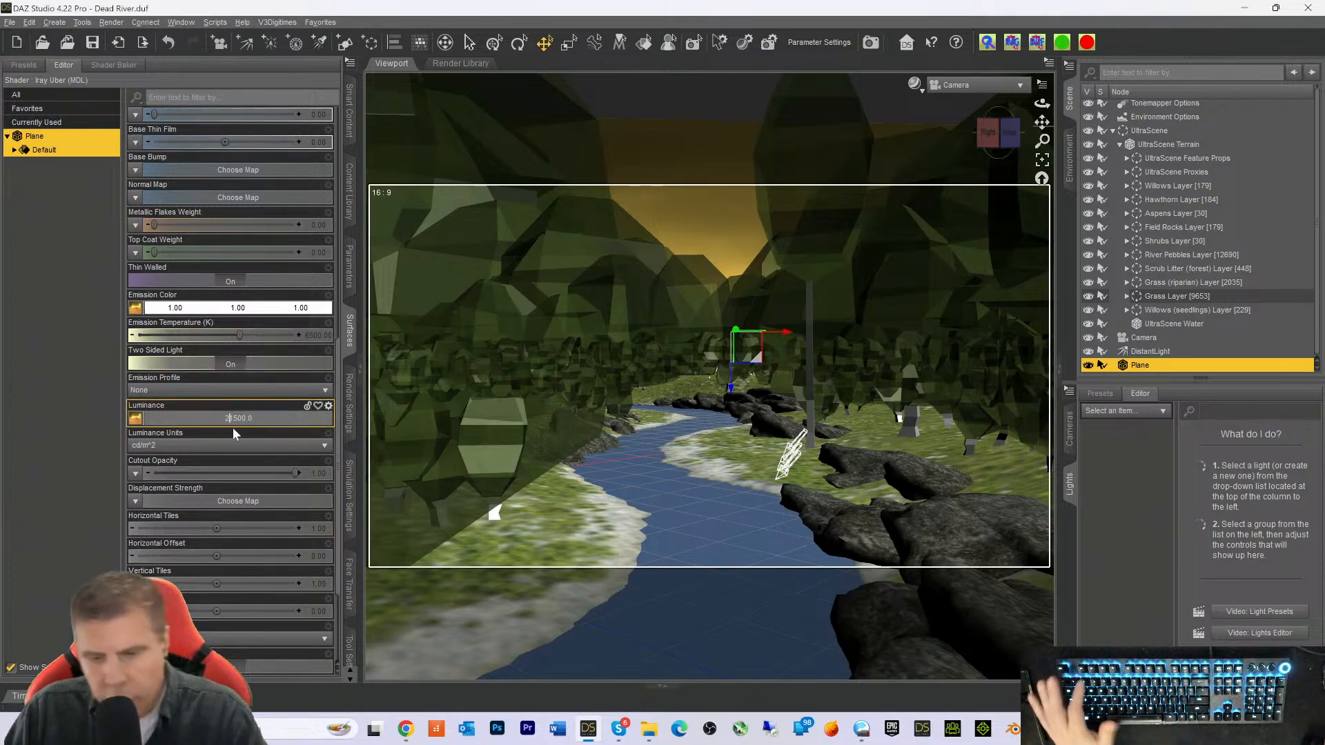
pyautogui.press('Return')
pyautogui.click(232, 437)
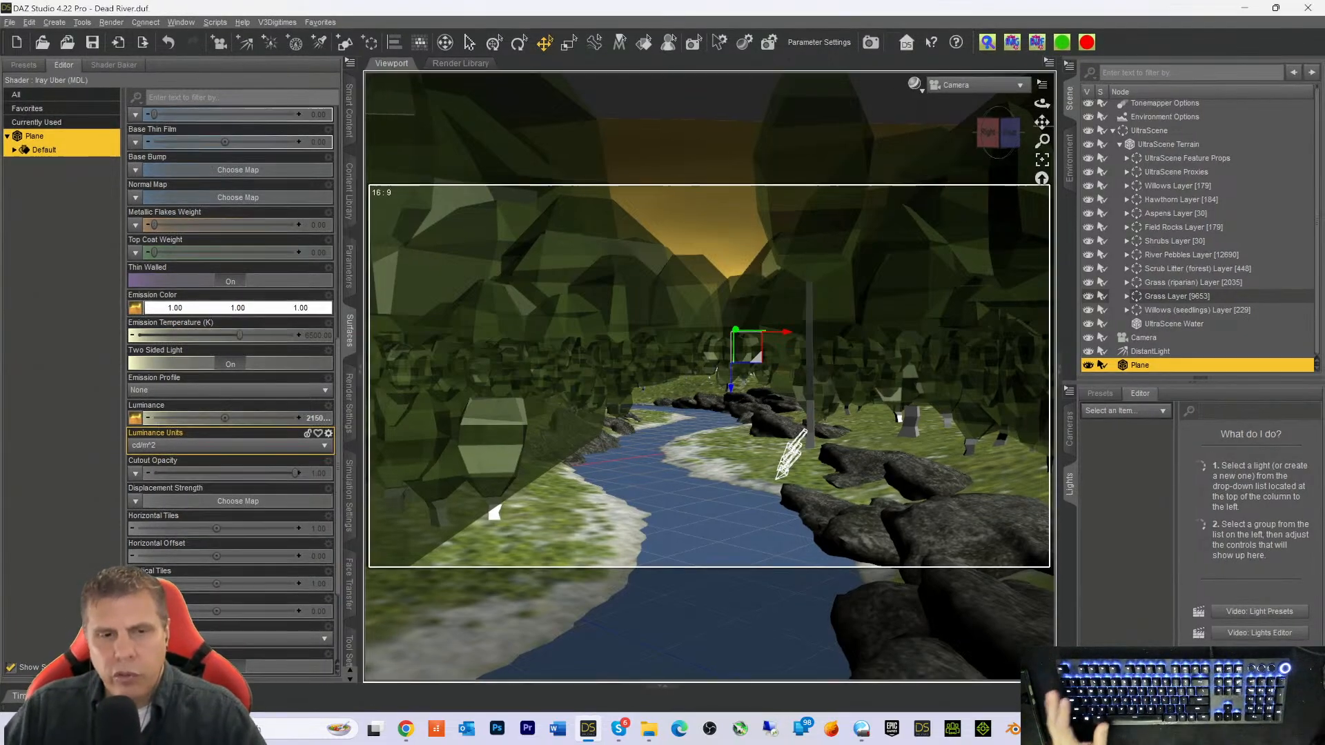
# Set the Environment Mode in the scene's Environment Options to Scene Only
pyautogui.click(272, 132)
pyautogui.scroll(3, 263, 119)
pyautogui.scroll(10, 278, 133)
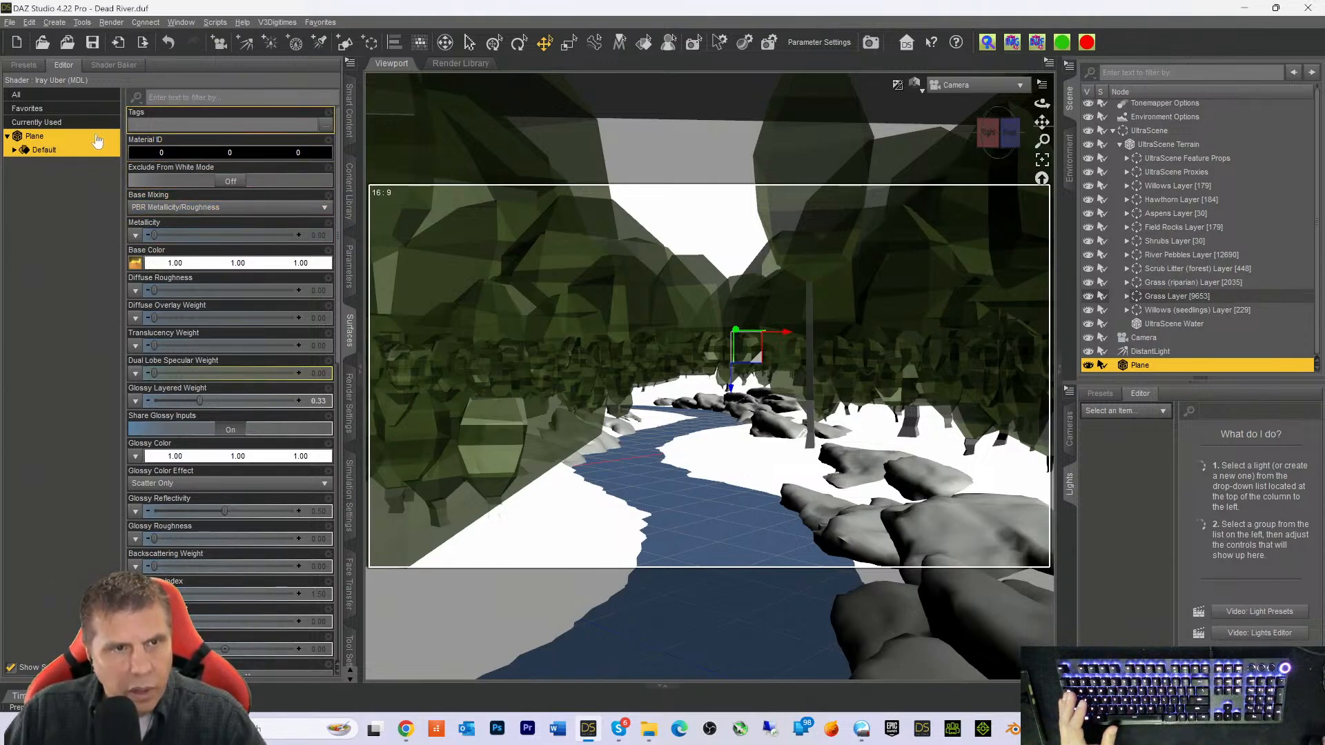
pyautogui.click(1154, 116)
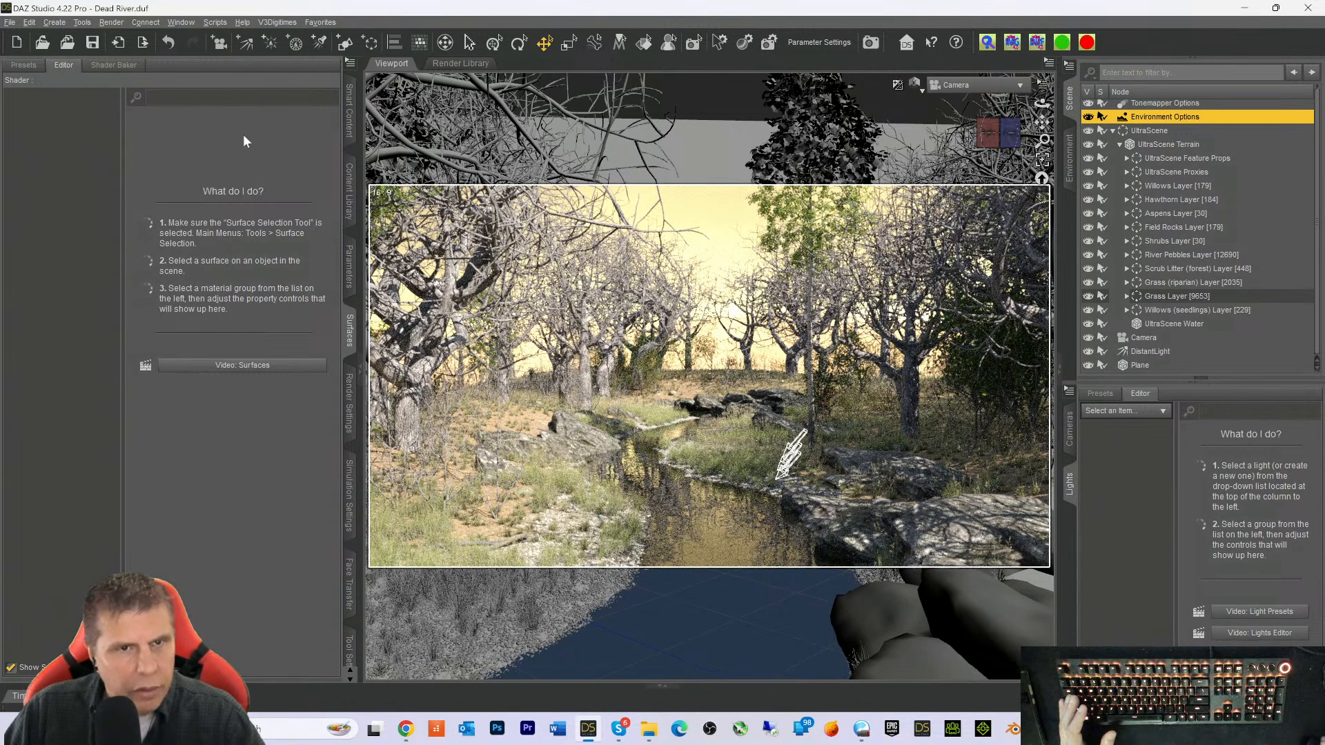
pyautogui.click(348, 269)
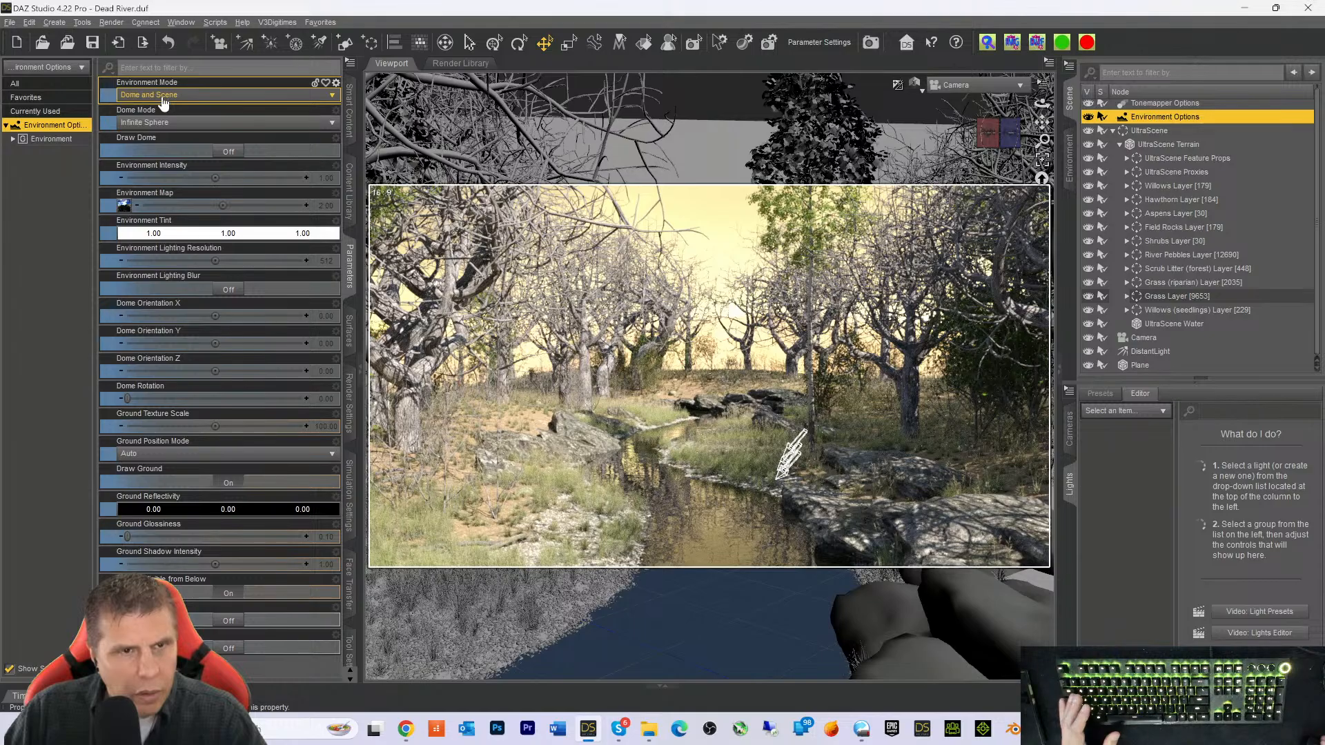
pyautogui.click(163, 98)
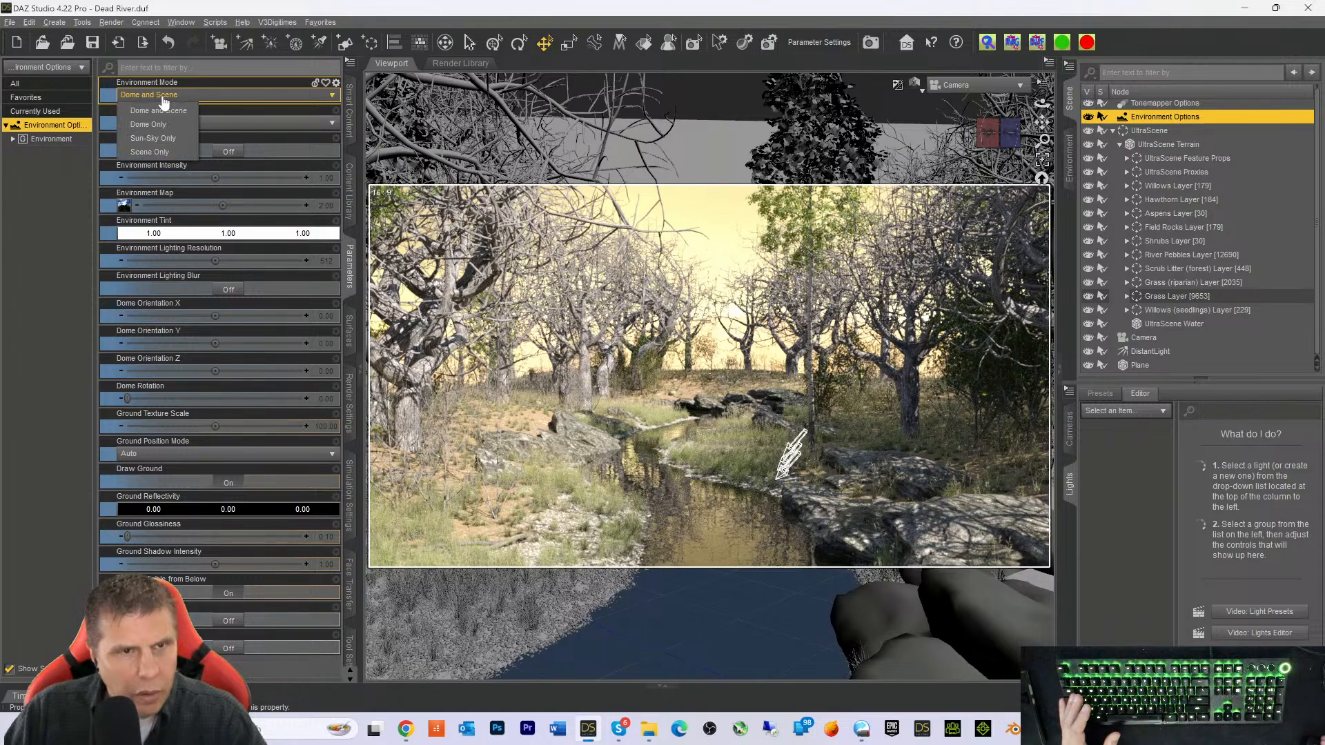
pyautogui.click(149, 151)
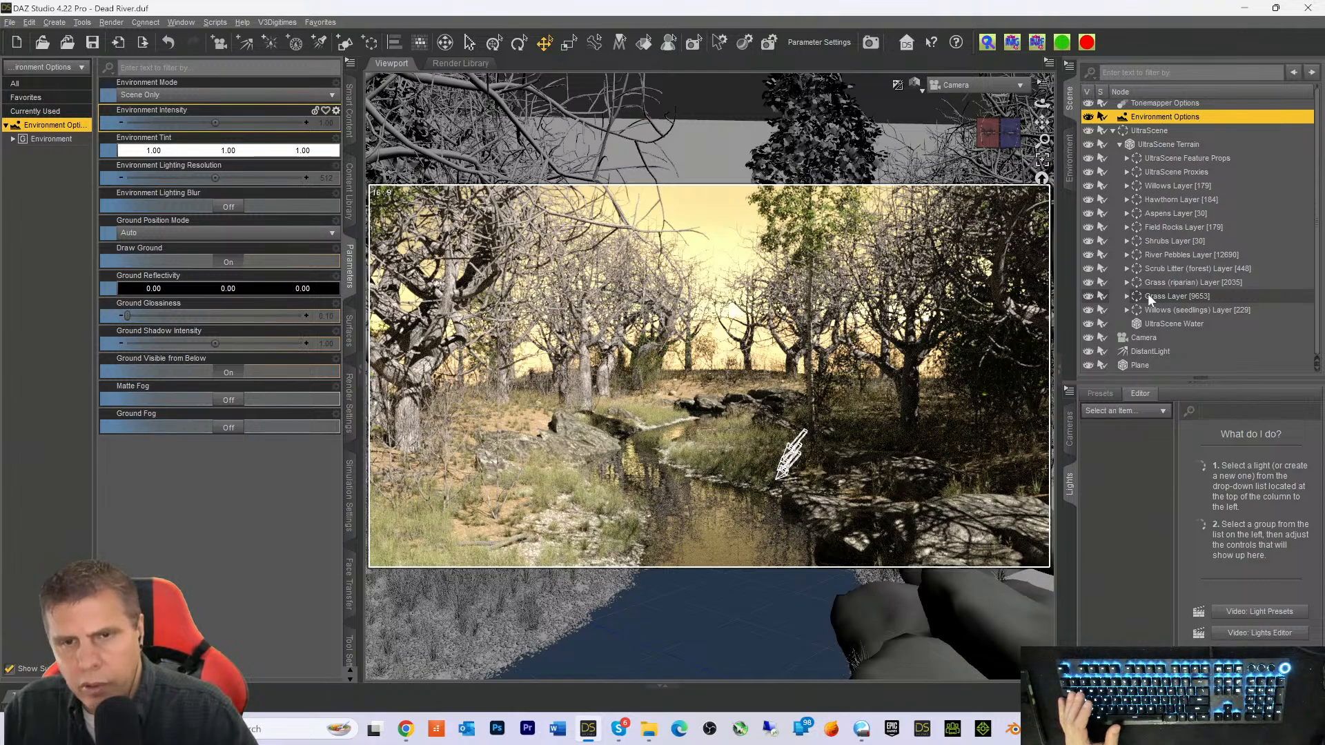
# Select the Plane and examine its transform and visibility parameters
pyautogui.click(1131, 365)
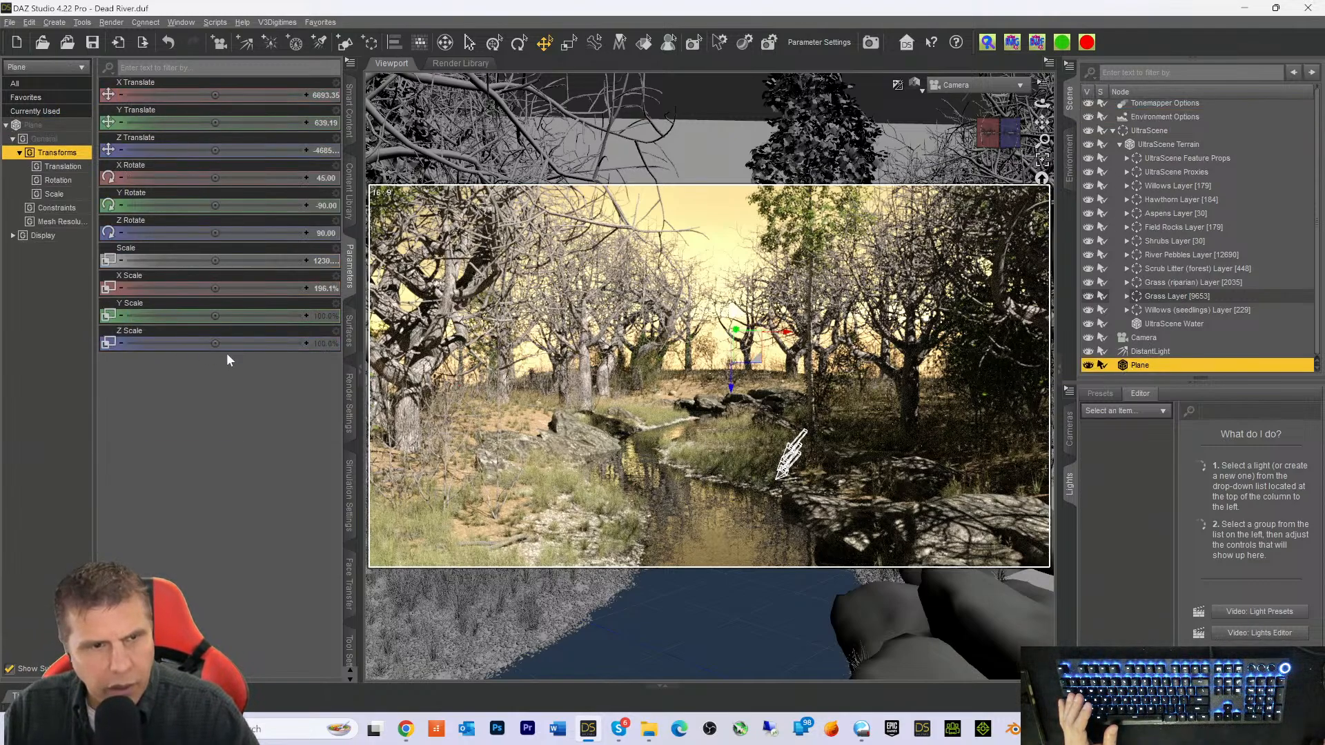
pyautogui.click(38, 127)
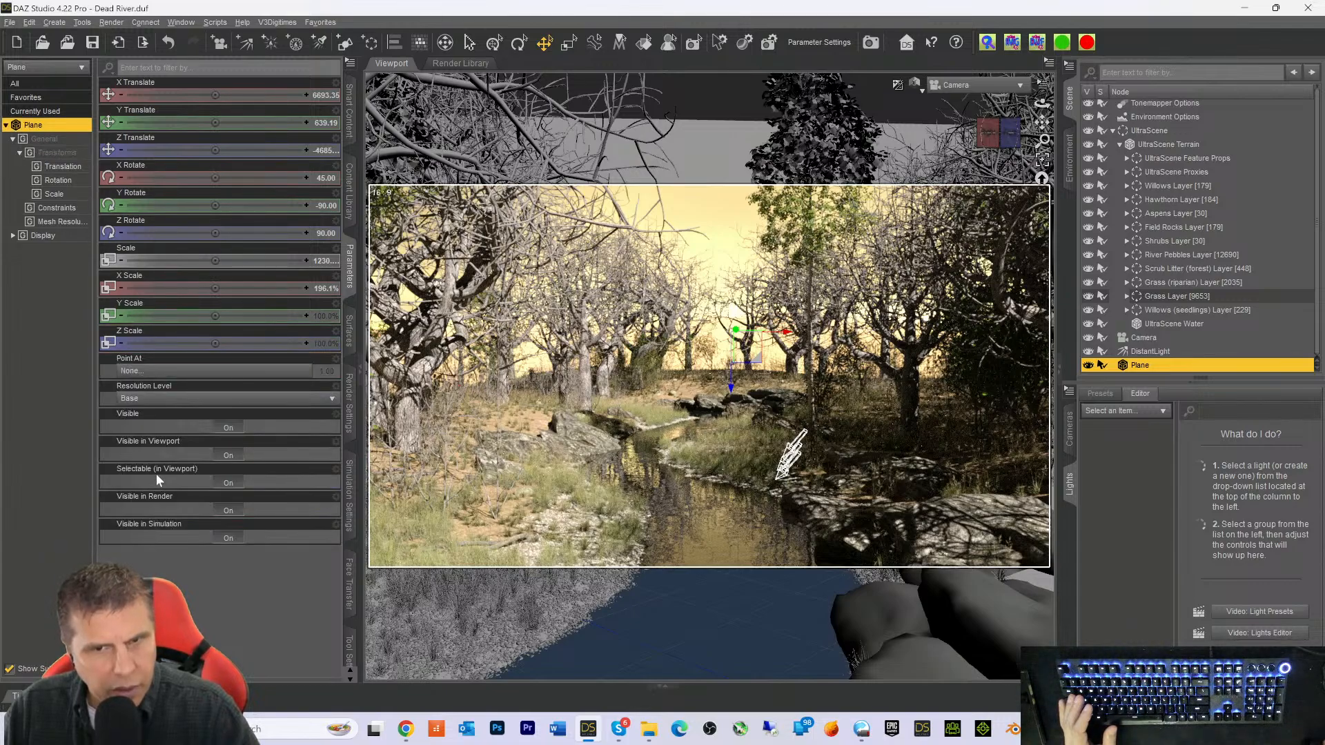
pyautogui.click(156, 473)
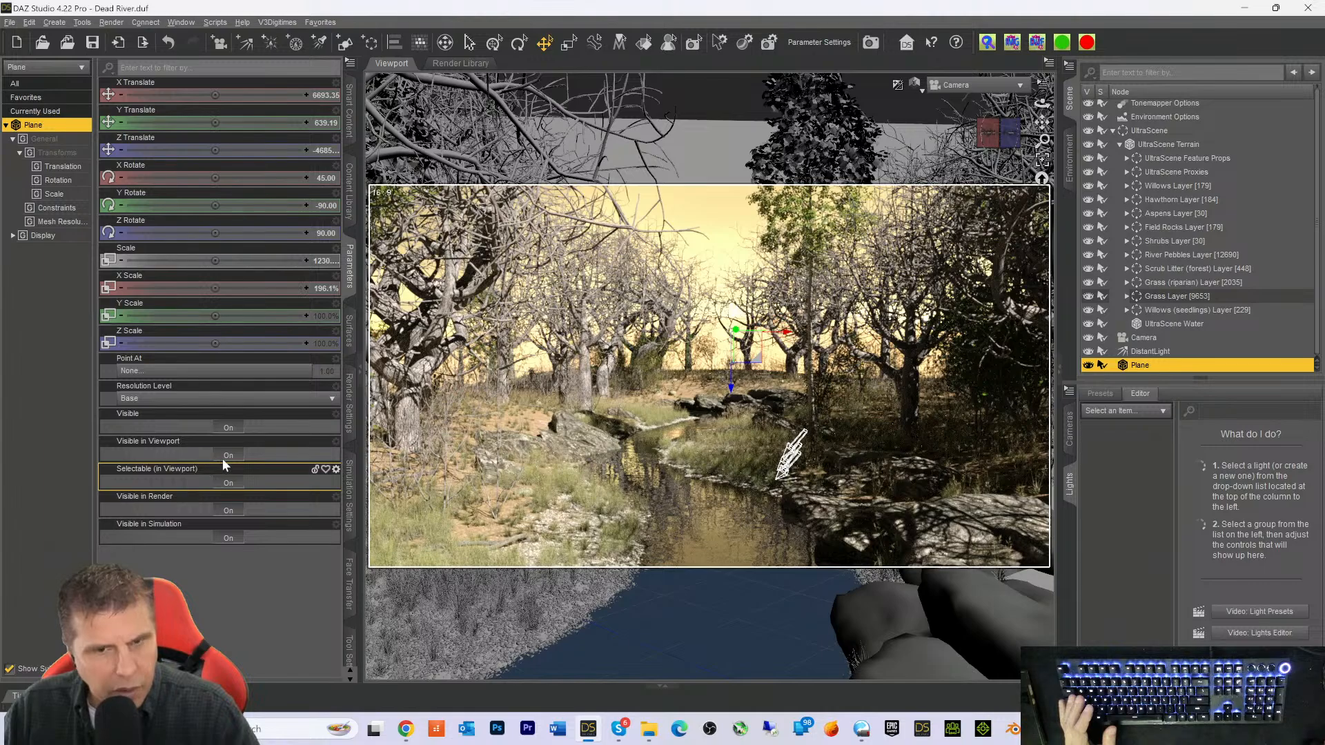
pyautogui.click(214, 452)
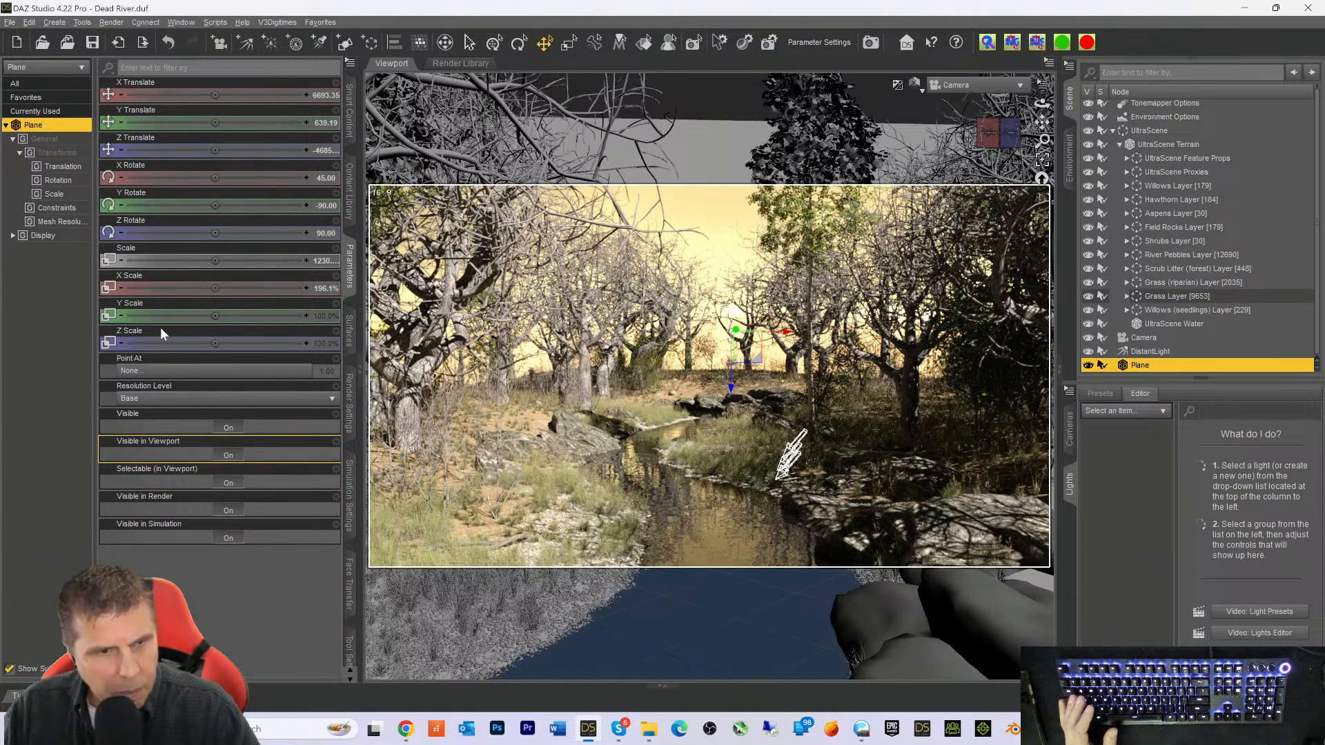
pyautogui.click(105, 254)
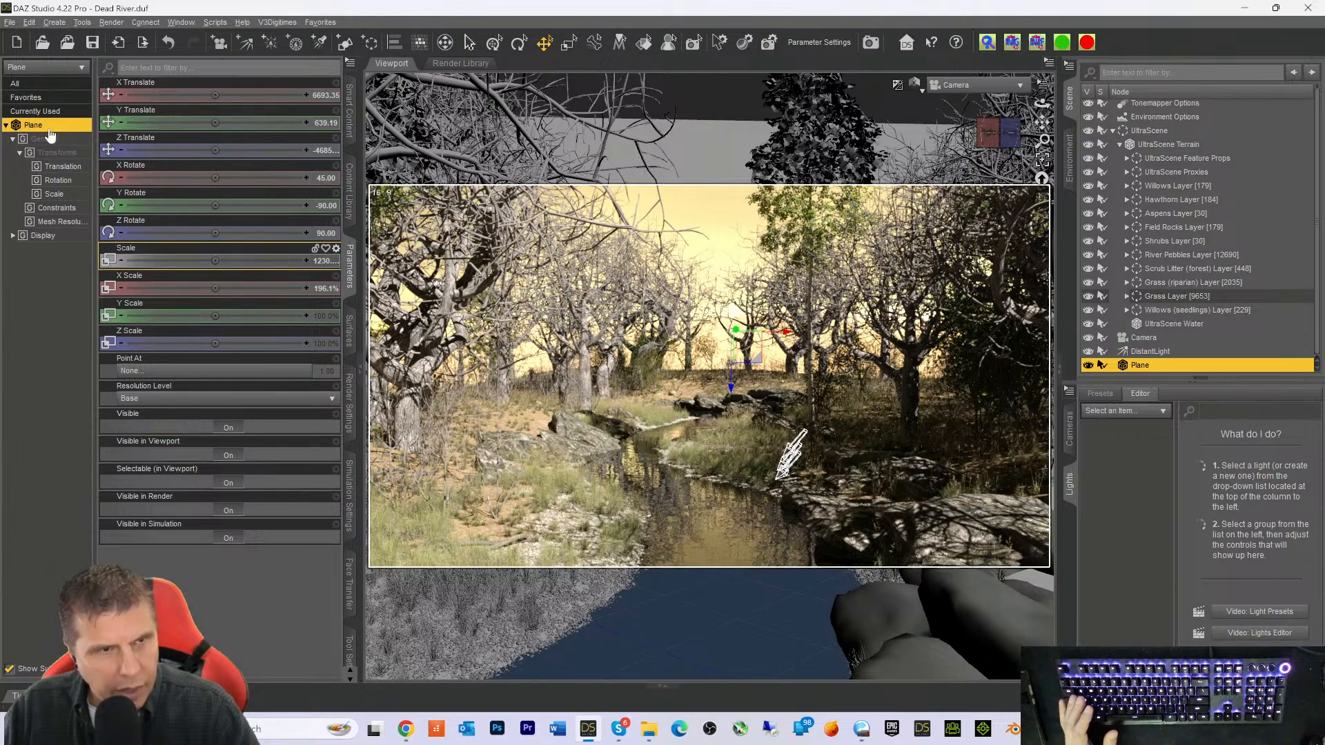
# Lower the Luminance of the Plane's Default surface to 9500
pyautogui.click(348, 337)
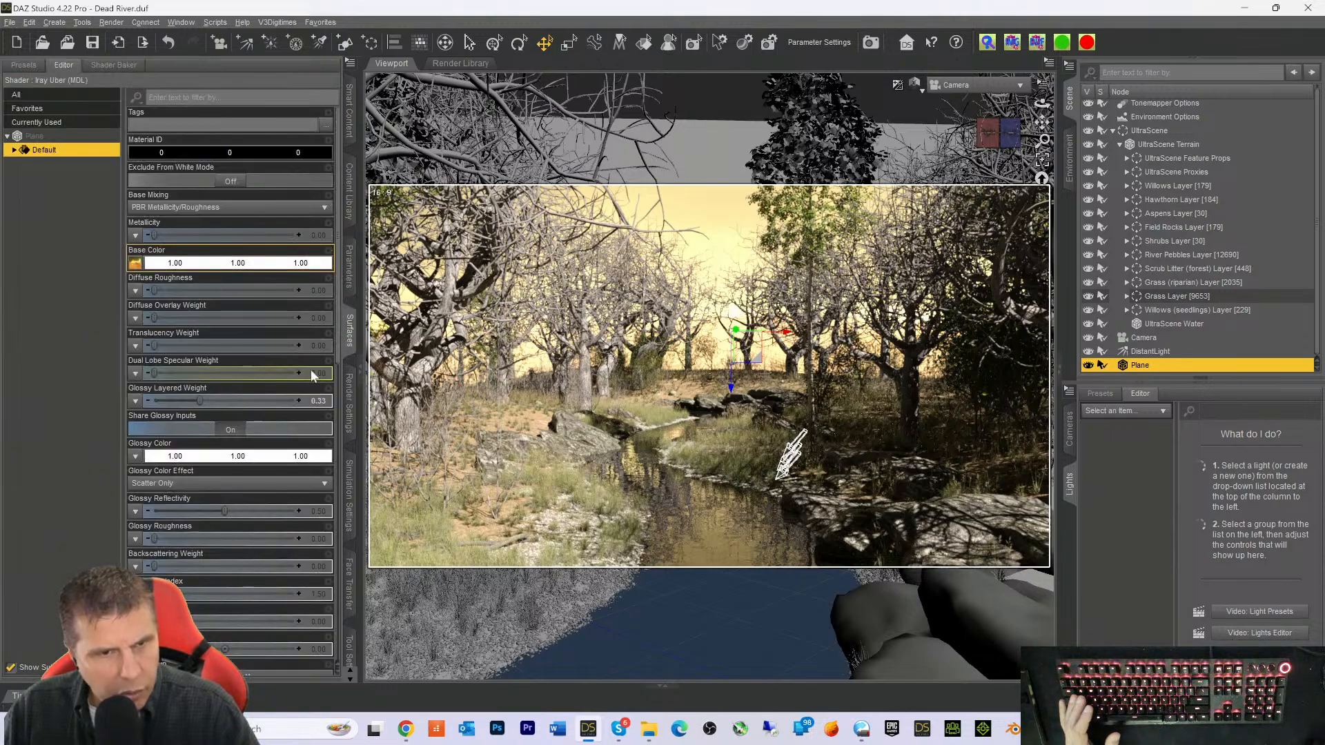
pyautogui.scroll(-10, 229, 470)
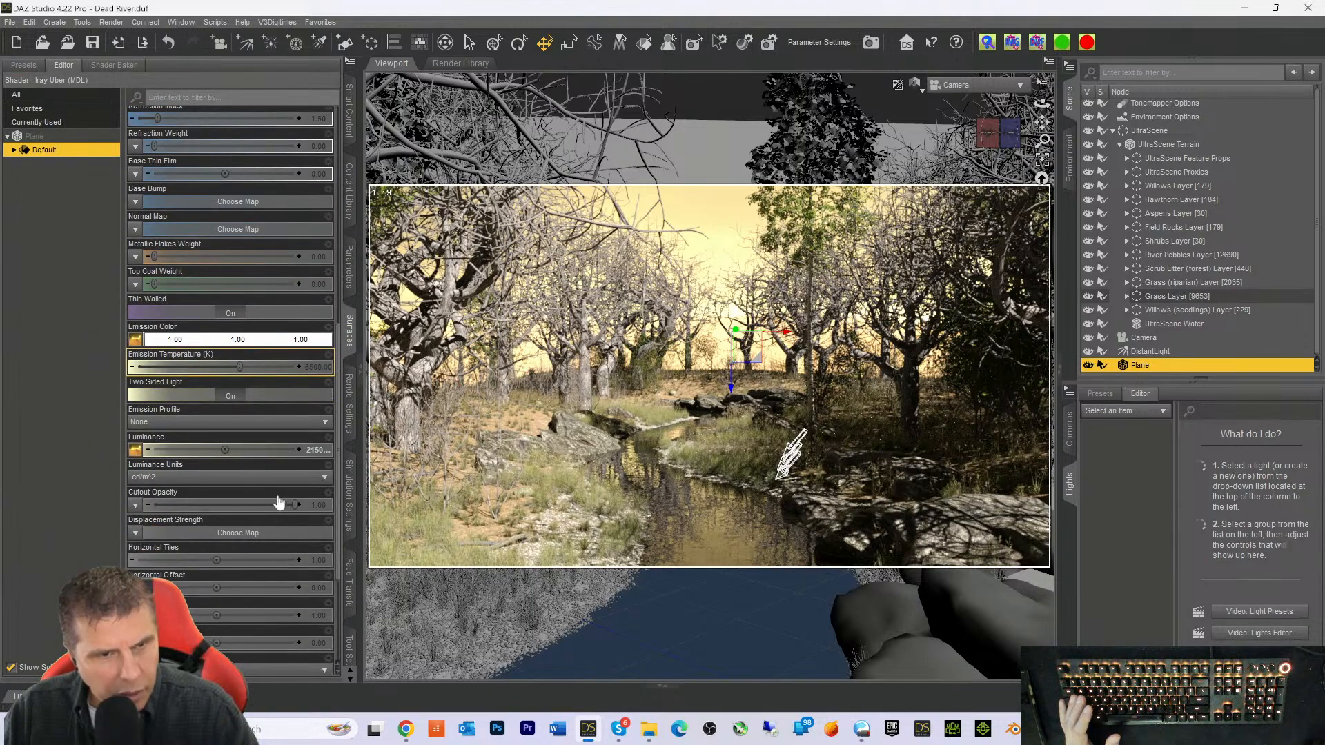
pyautogui.scroll(-3, 307, 452)
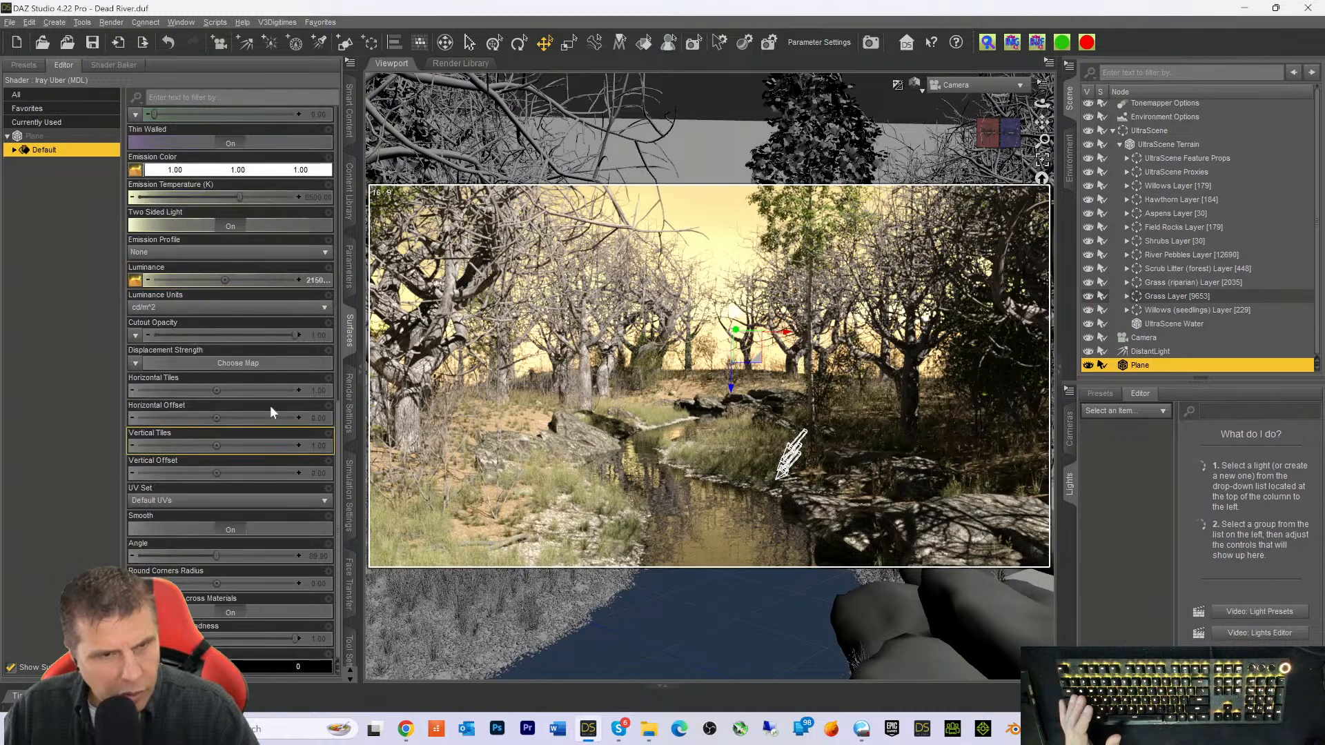
pyautogui.click(308, 282)
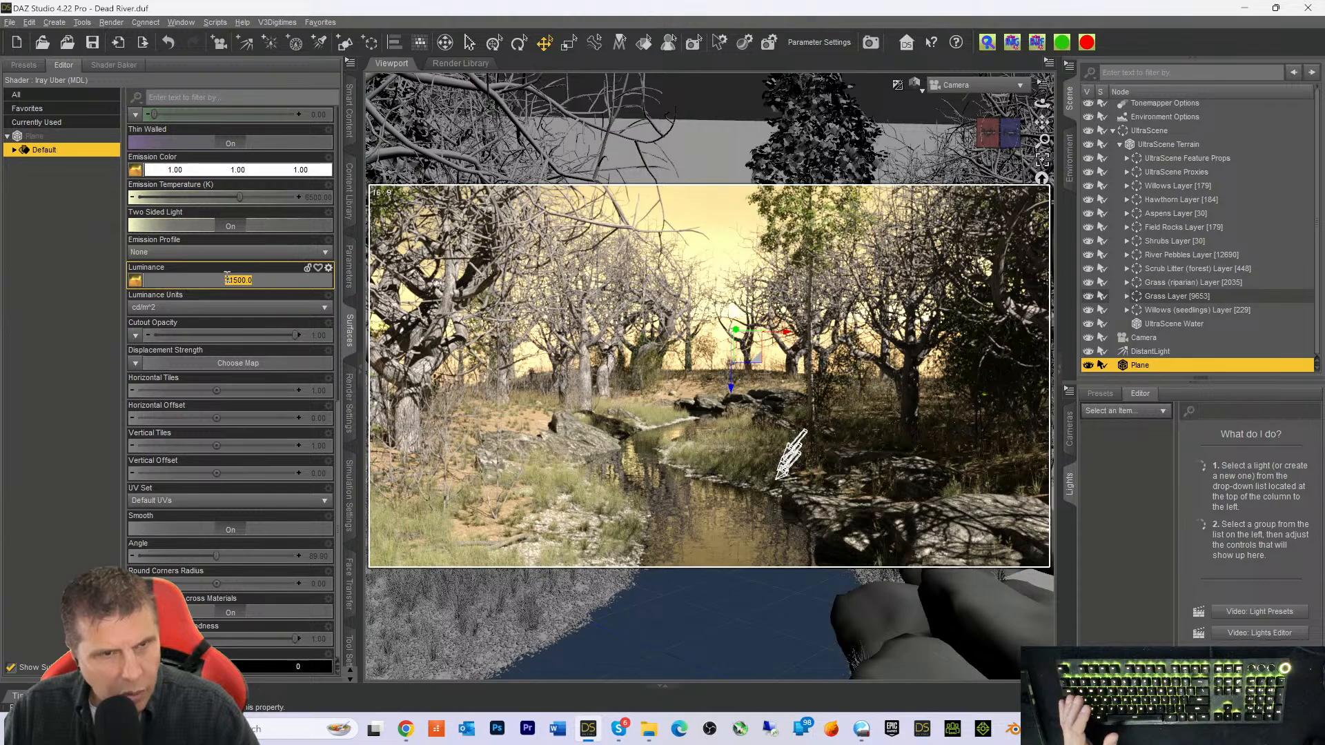
pyautogui.press('Left')
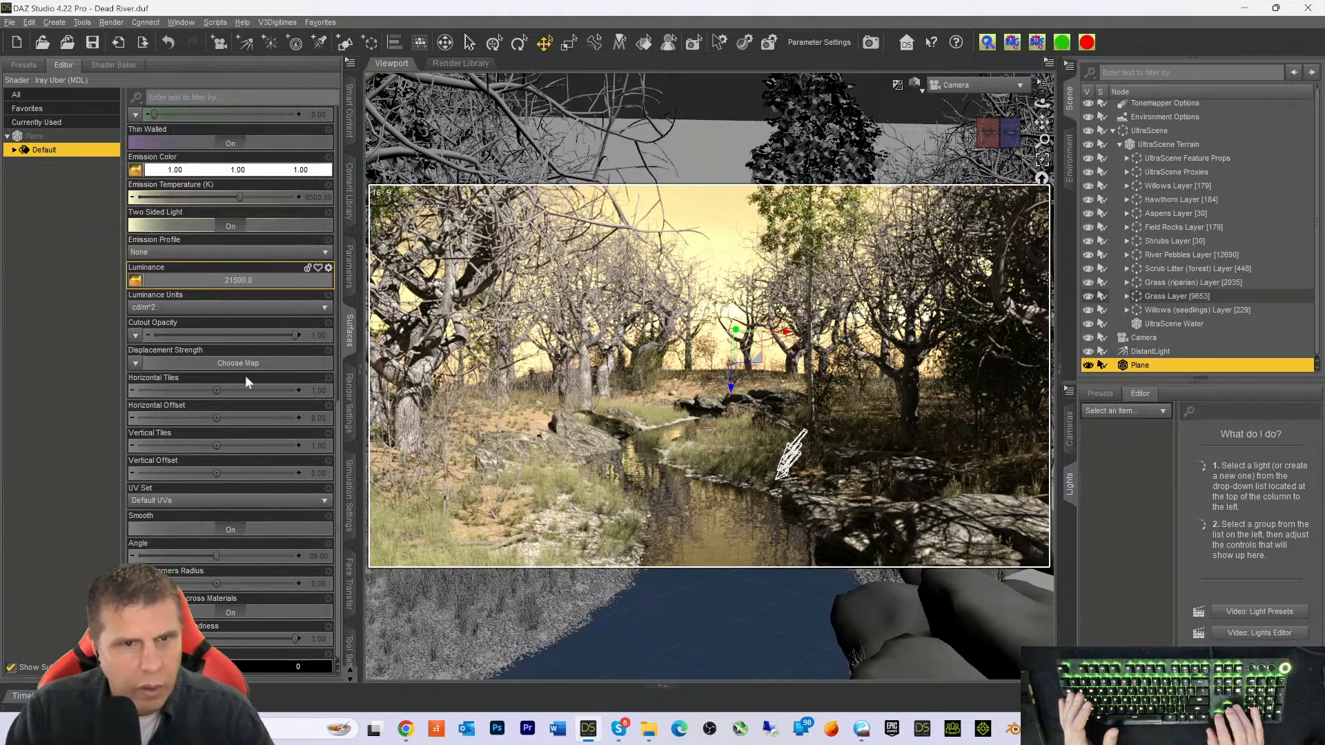
pyautogui.press('Delete')
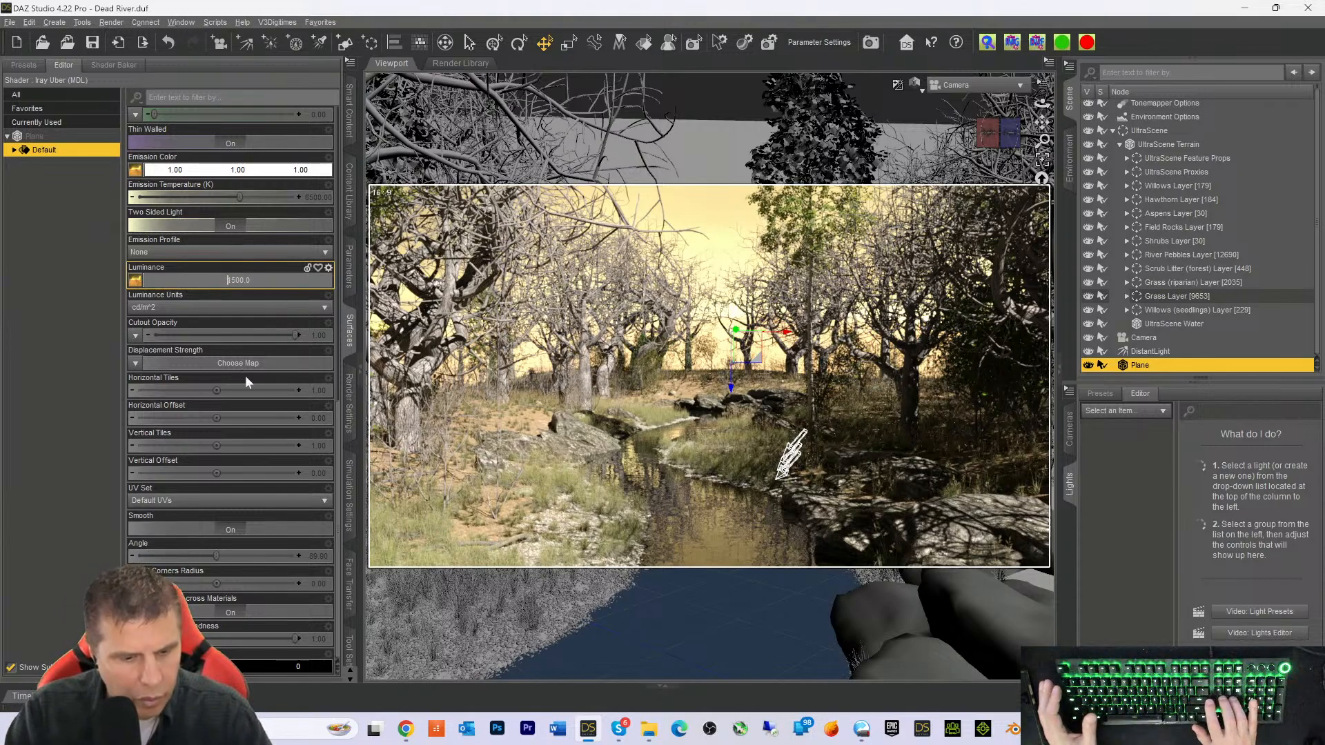
pyautogui.press('Delete')
pyautogui.write('9')
pyautogui.press('Return')
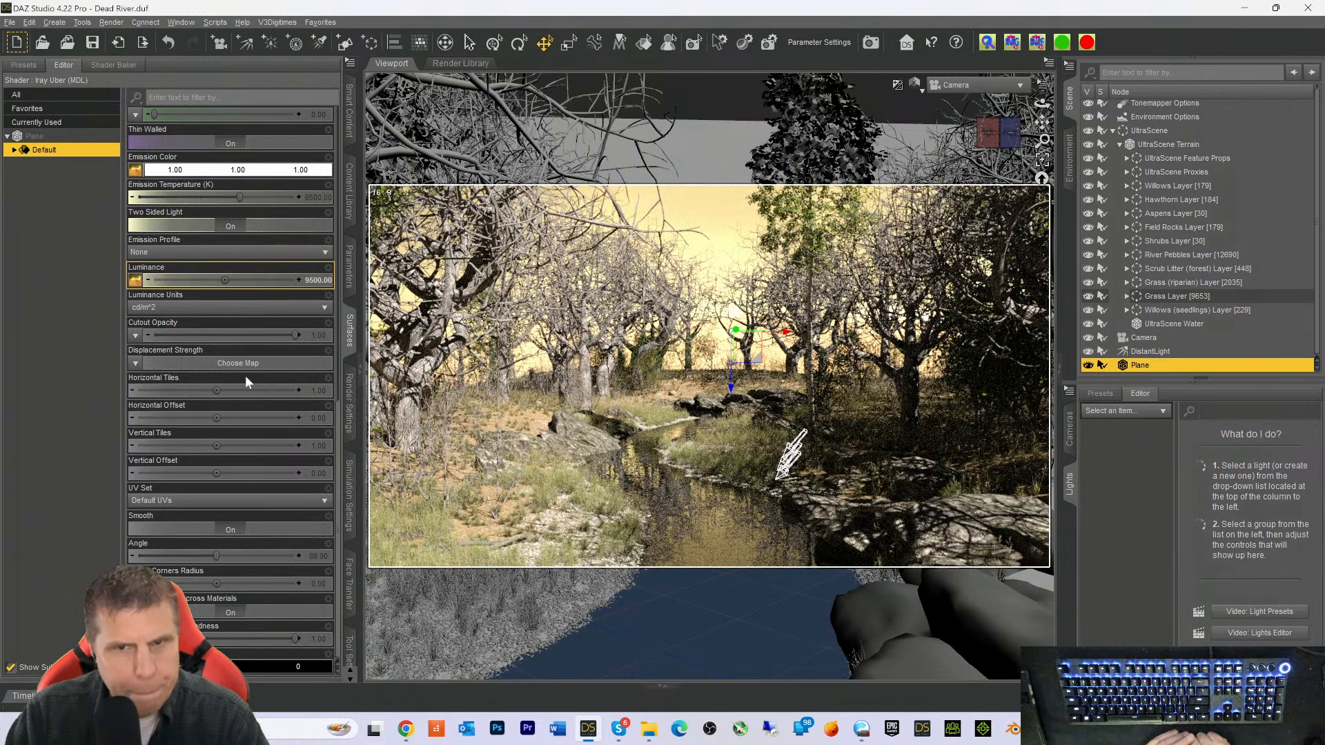
# Reduce the Luminance of the Plane's Default surface to 500
pyautogui.click(313, 281)
pyautogui.click(219, 283)
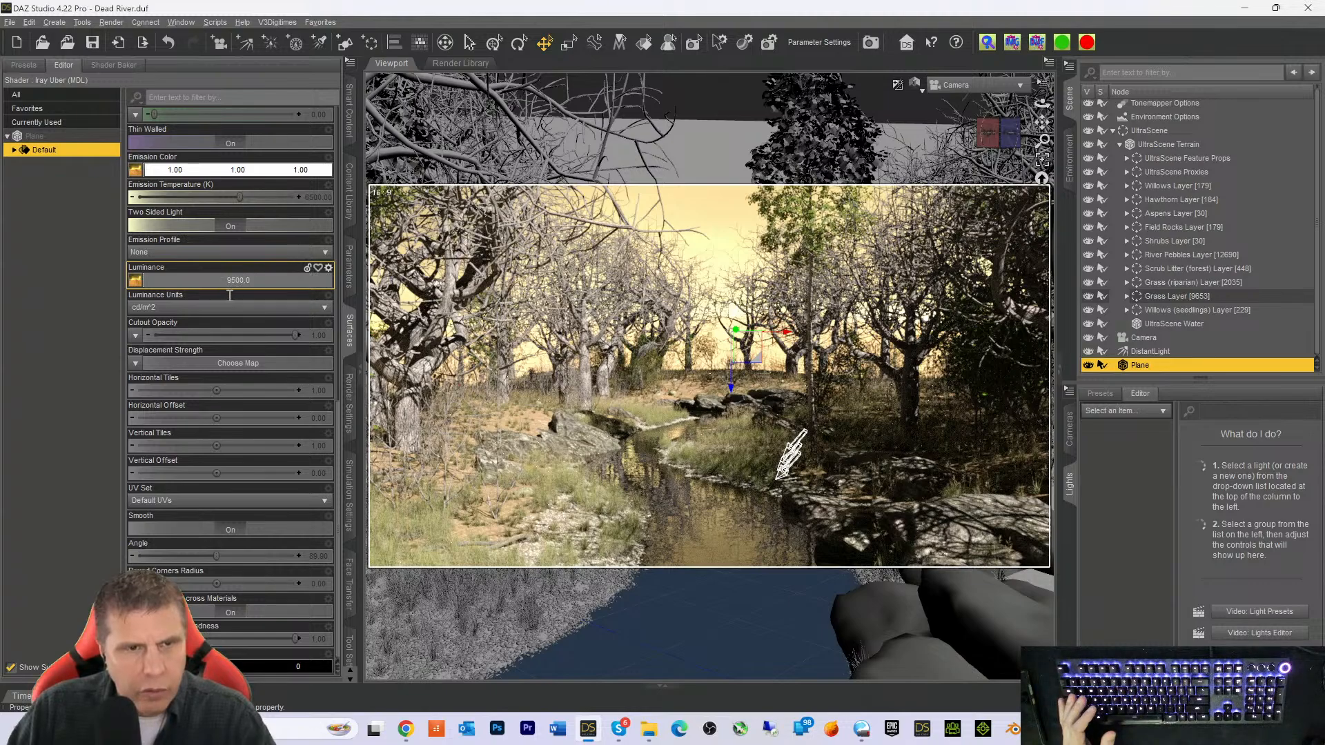
pyautogui.press('Delete')
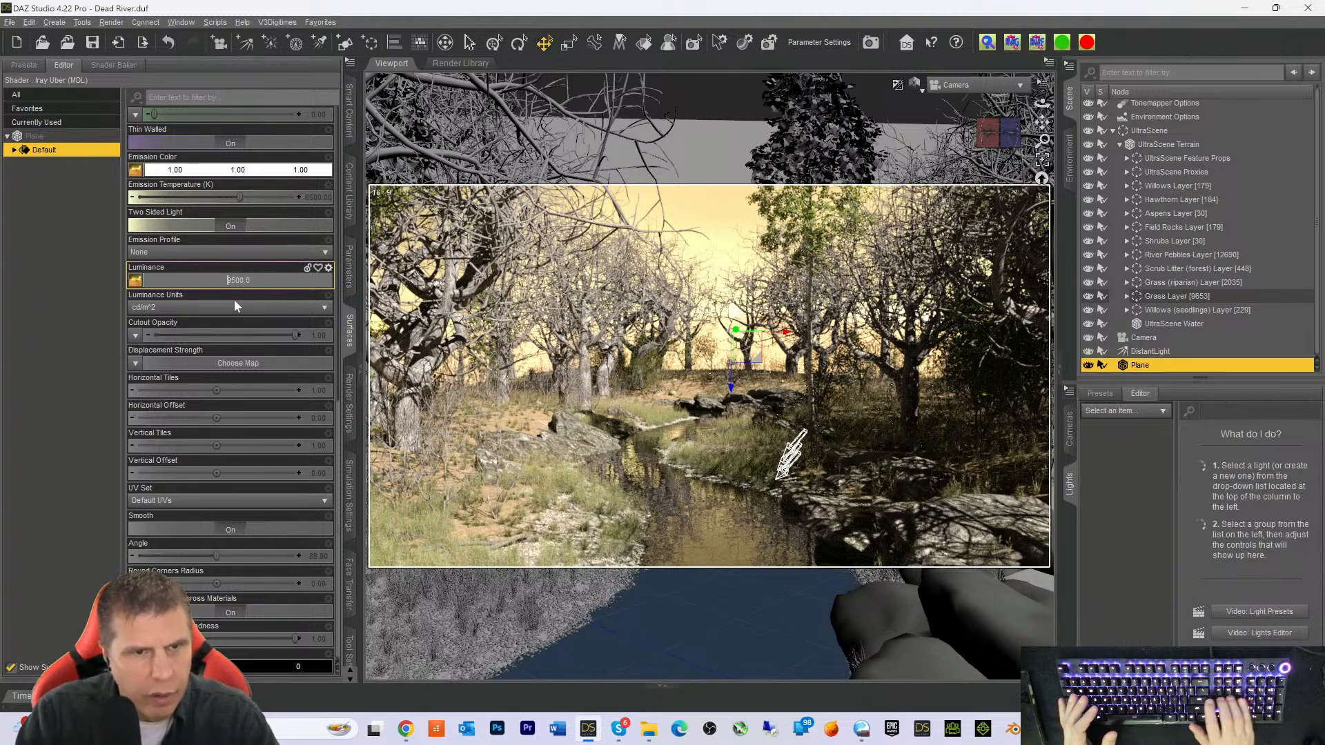
pyautogui.press('Return')
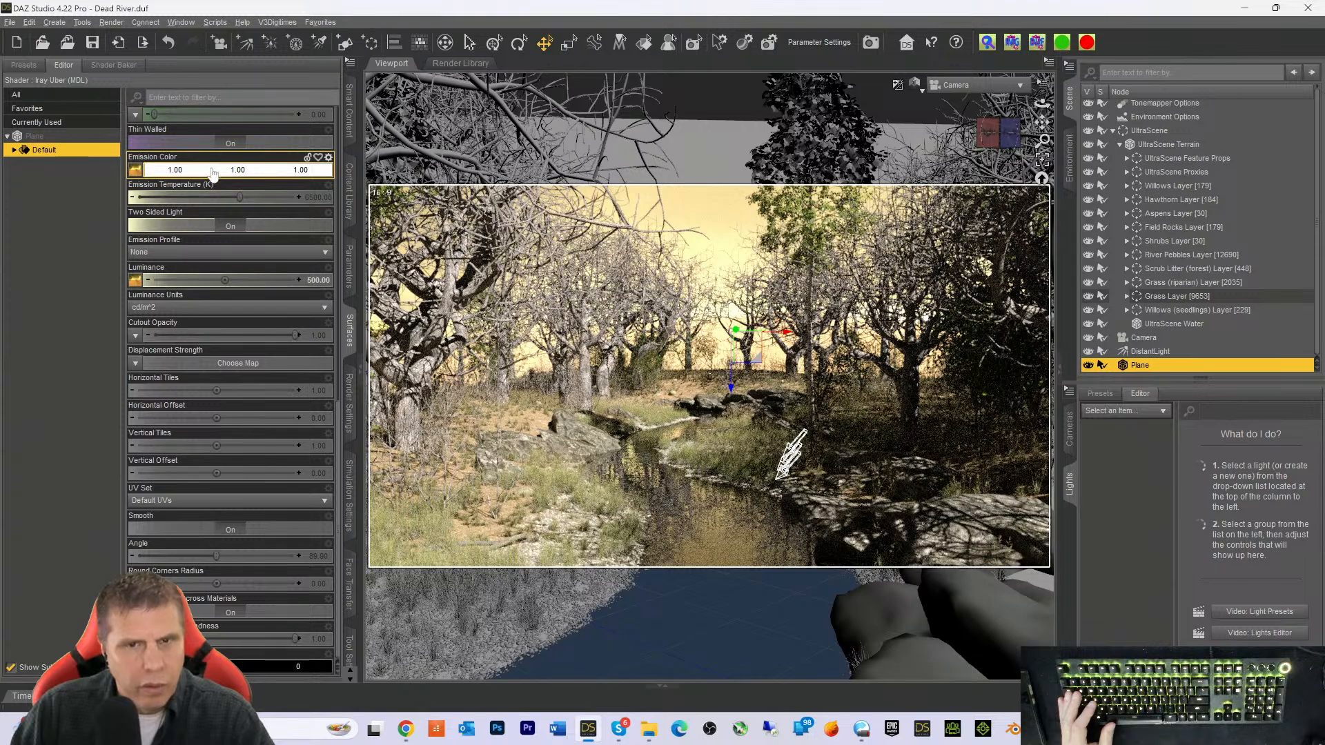
# Darken the Emission Color of the Plane's Default surface to a grey of 0.20 in all three channels
pyautogui.click(216, 170)
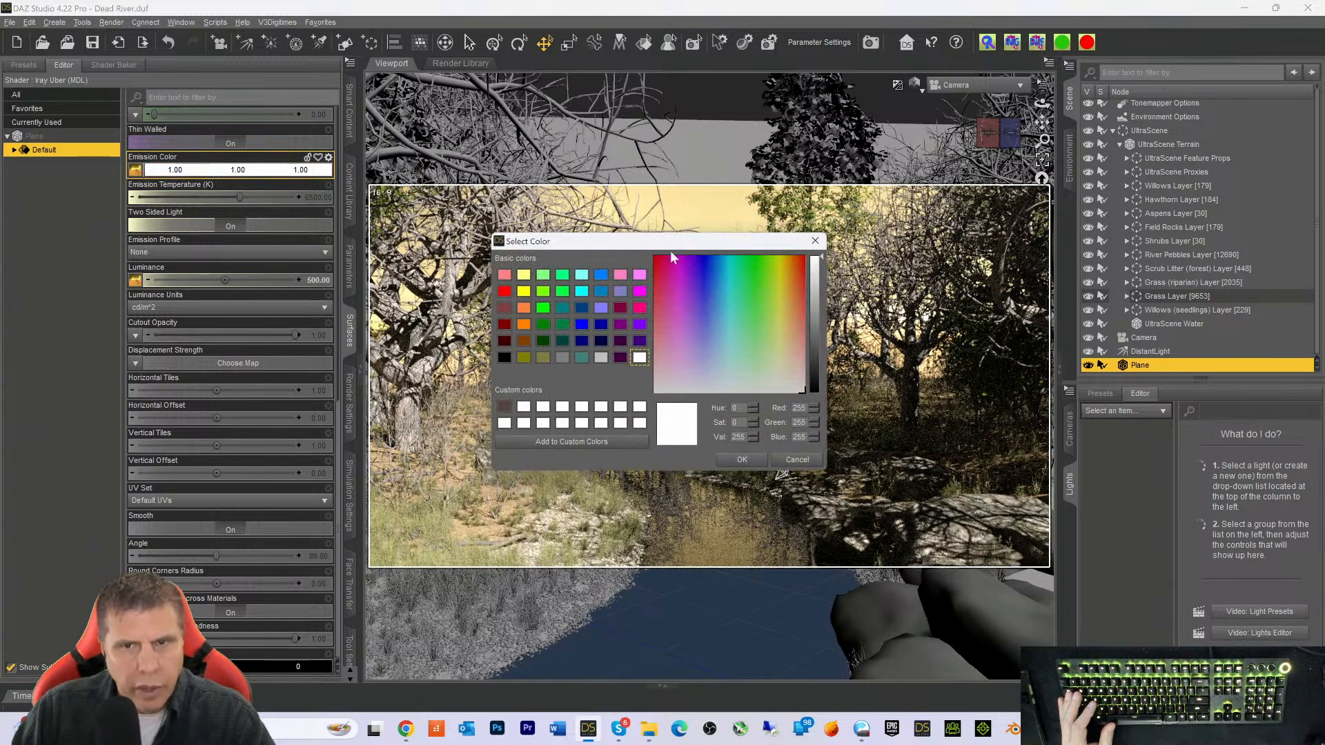
pyautogui.click(813, 326)
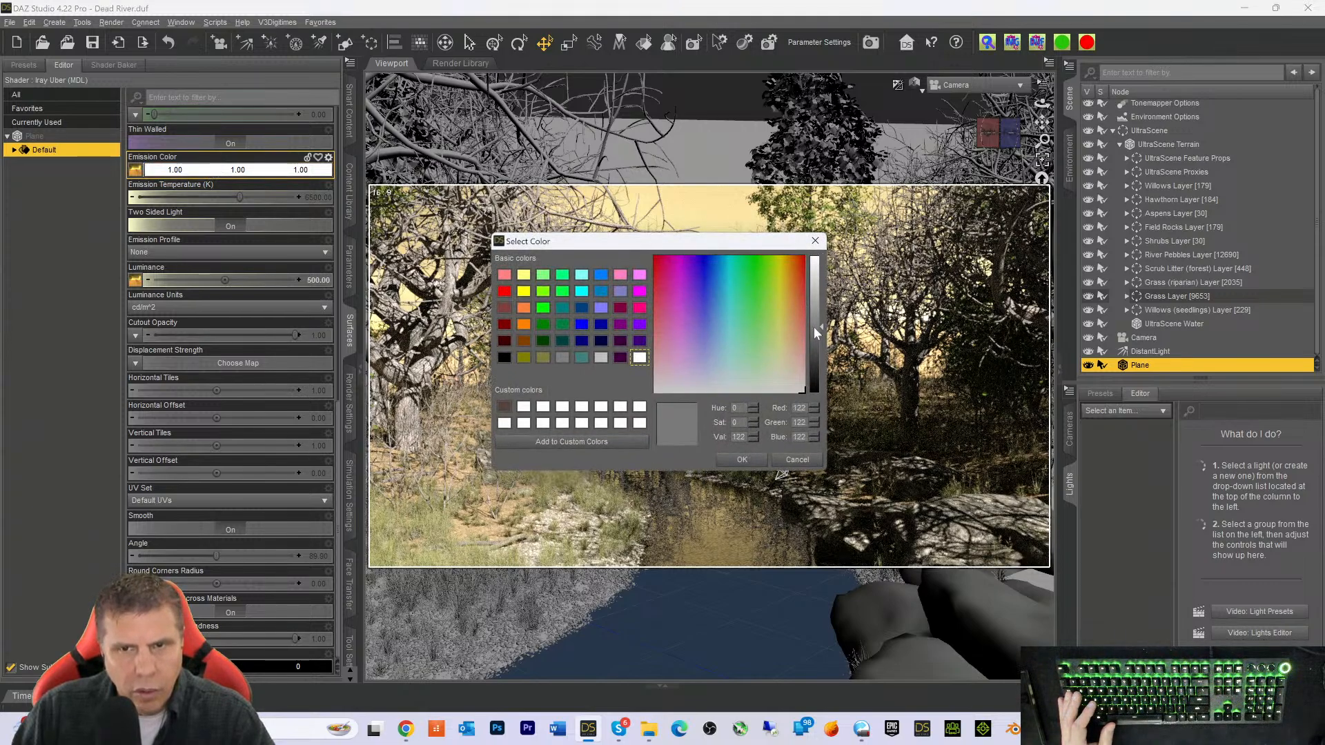
pyautogui.click(745, 460)
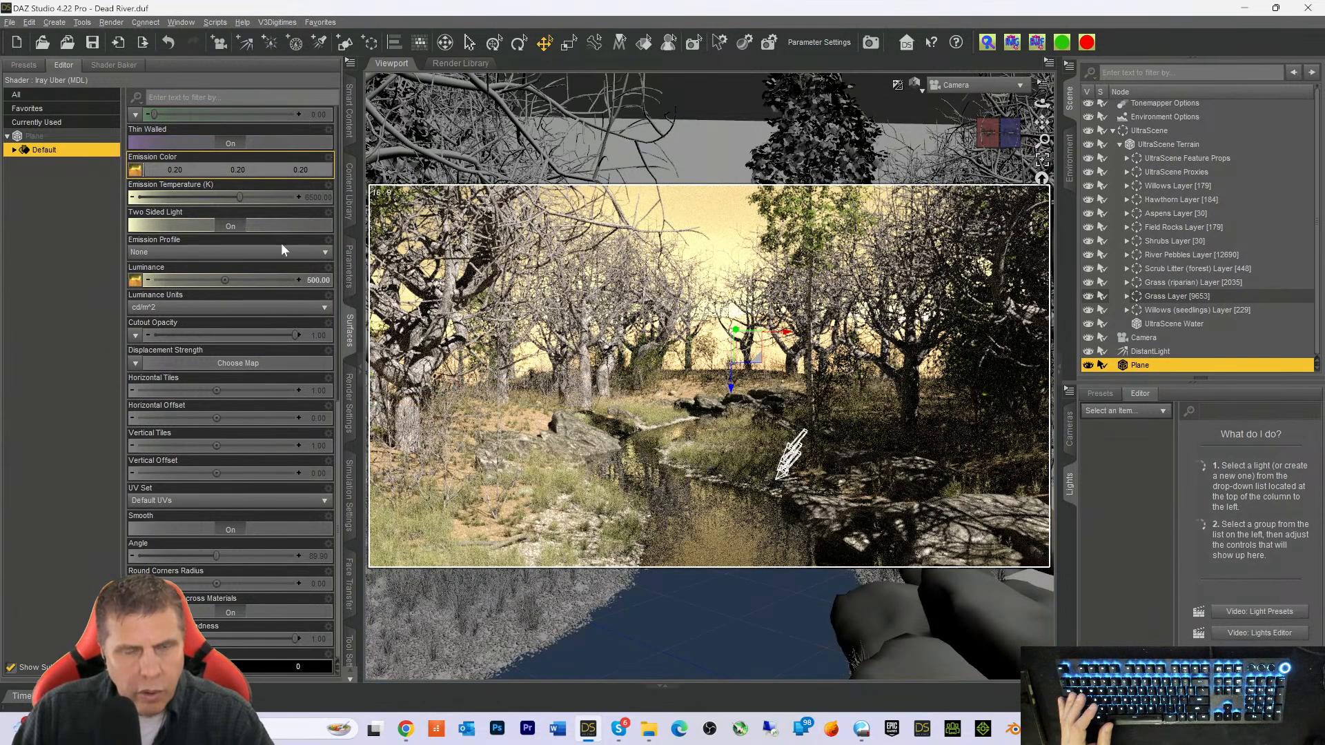
# Darken the Base Color of the Plane's Default surface to a grey of 0.18 in all three channels
pyautogui.scroll(3, 282, 243)
pyautogui.scroll(3, 291, 185)
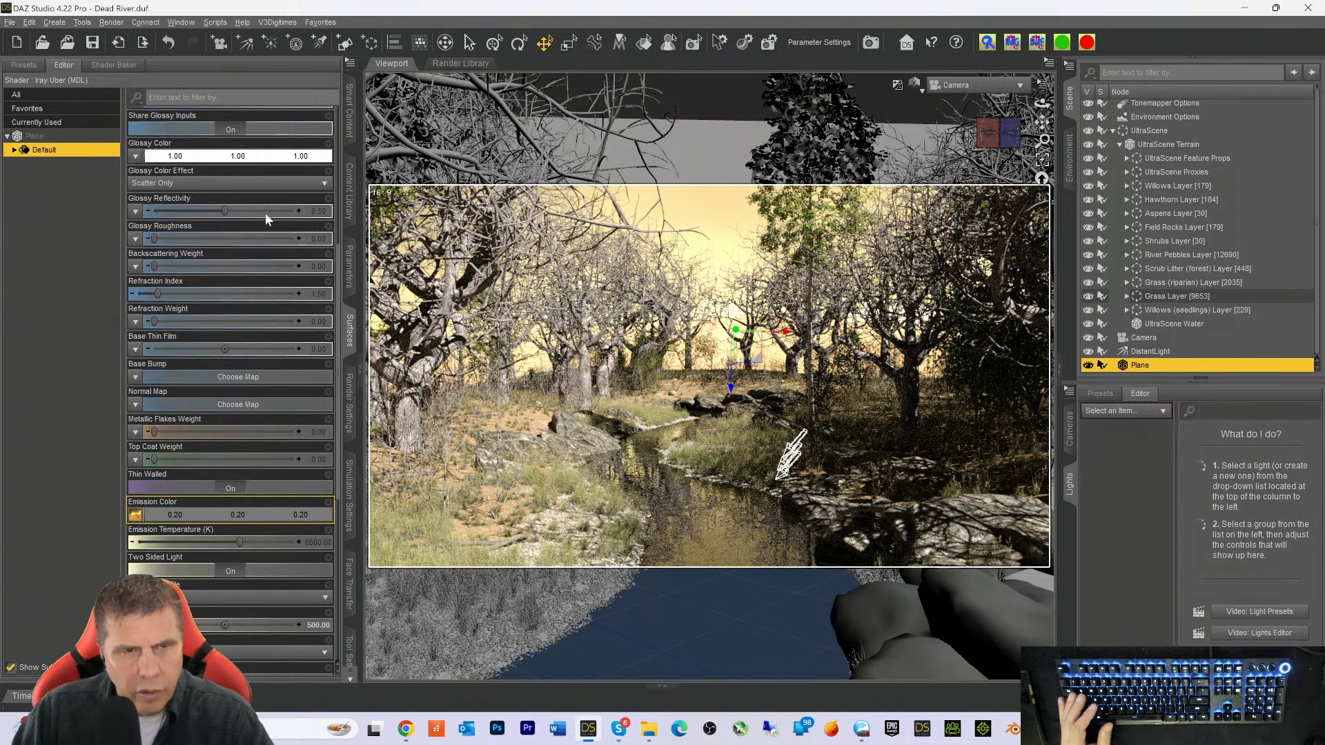
pyautogui.scroll(5, 225, 165)
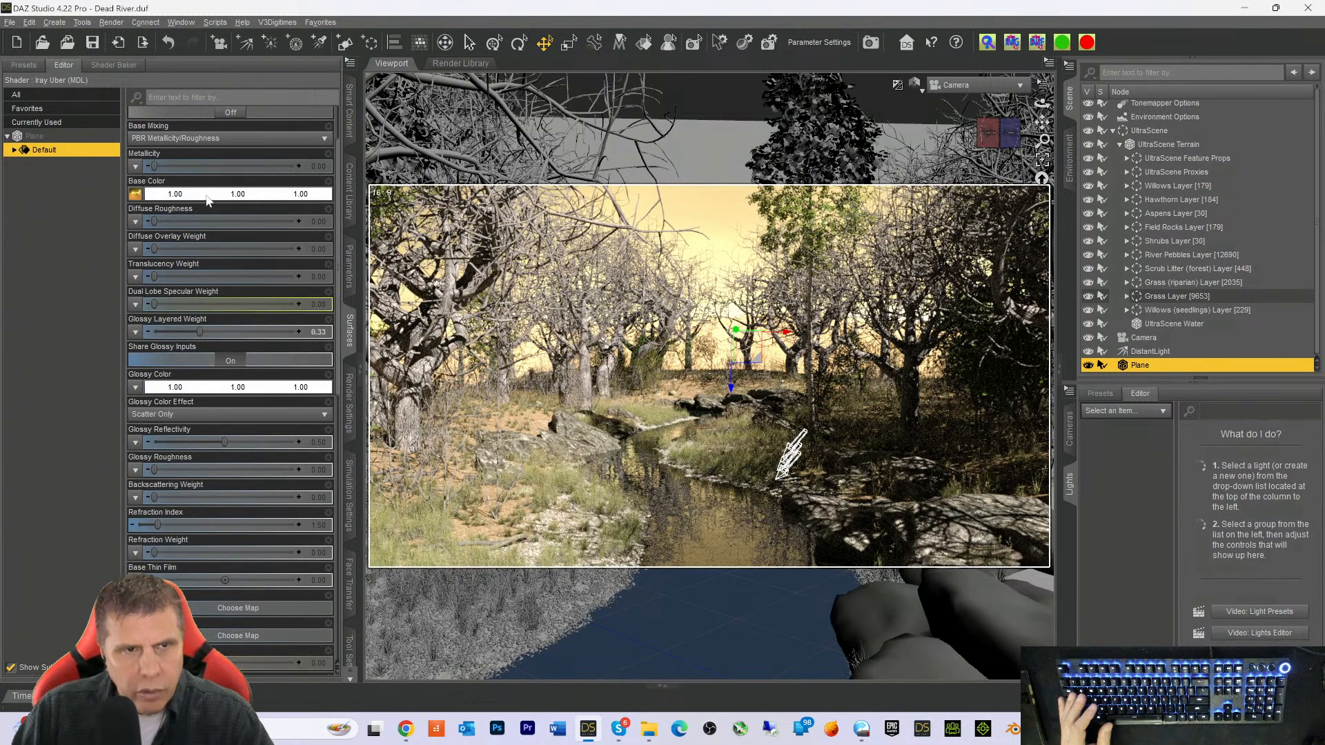
pyautogui.scroll(5, 207, 201)
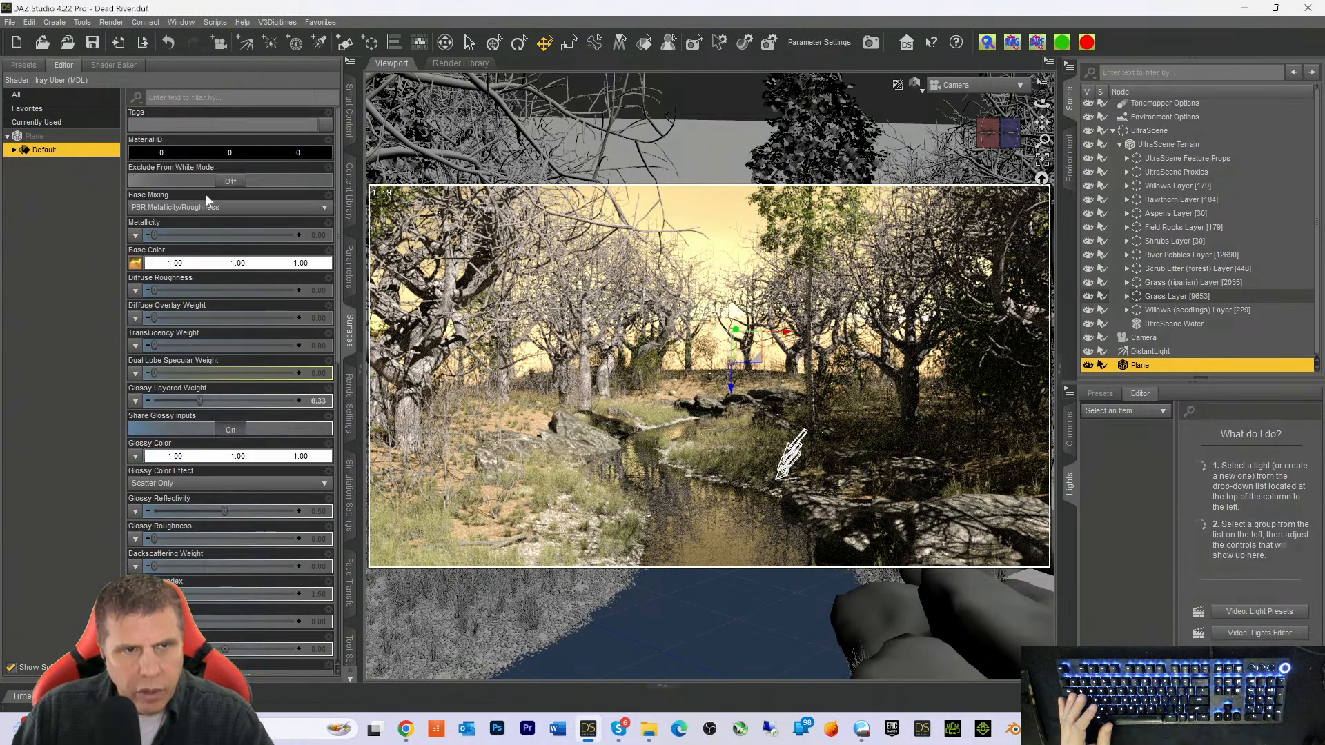
pyautogui.click(210, 265)
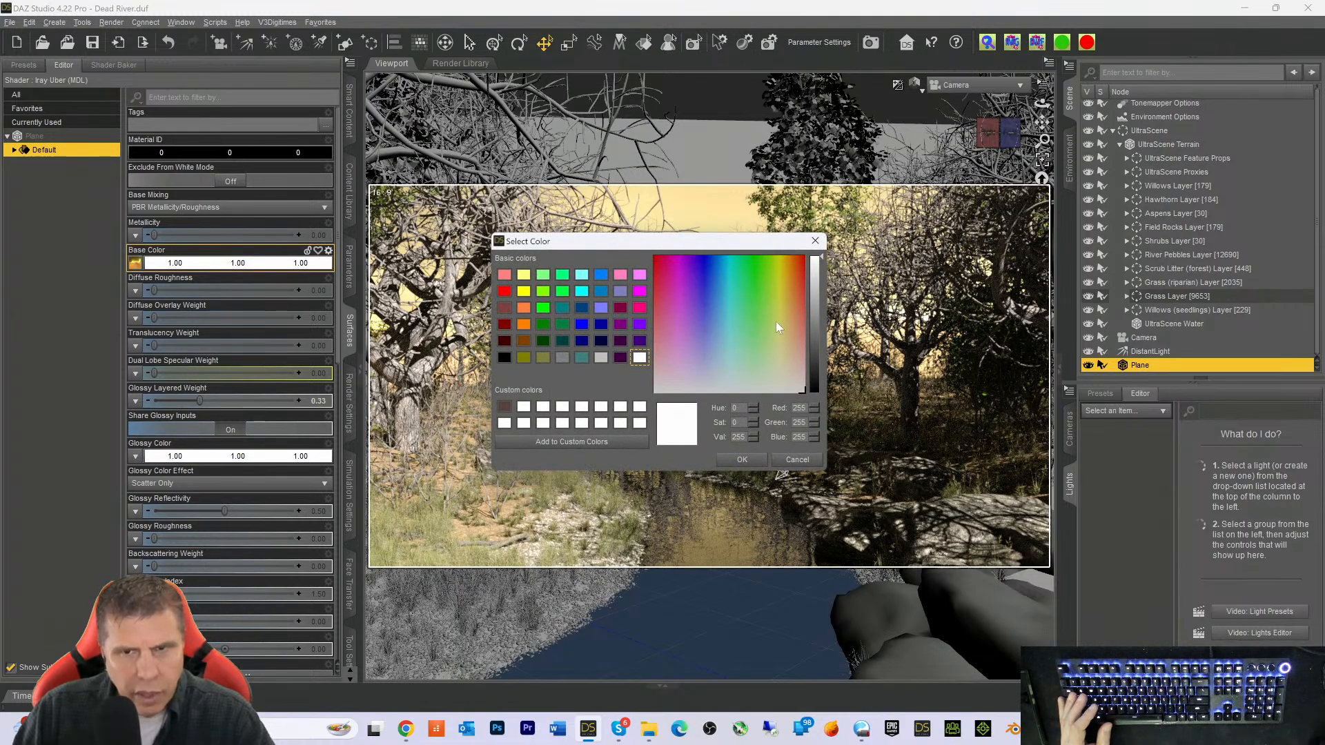
pyautogui.click(812, 329)
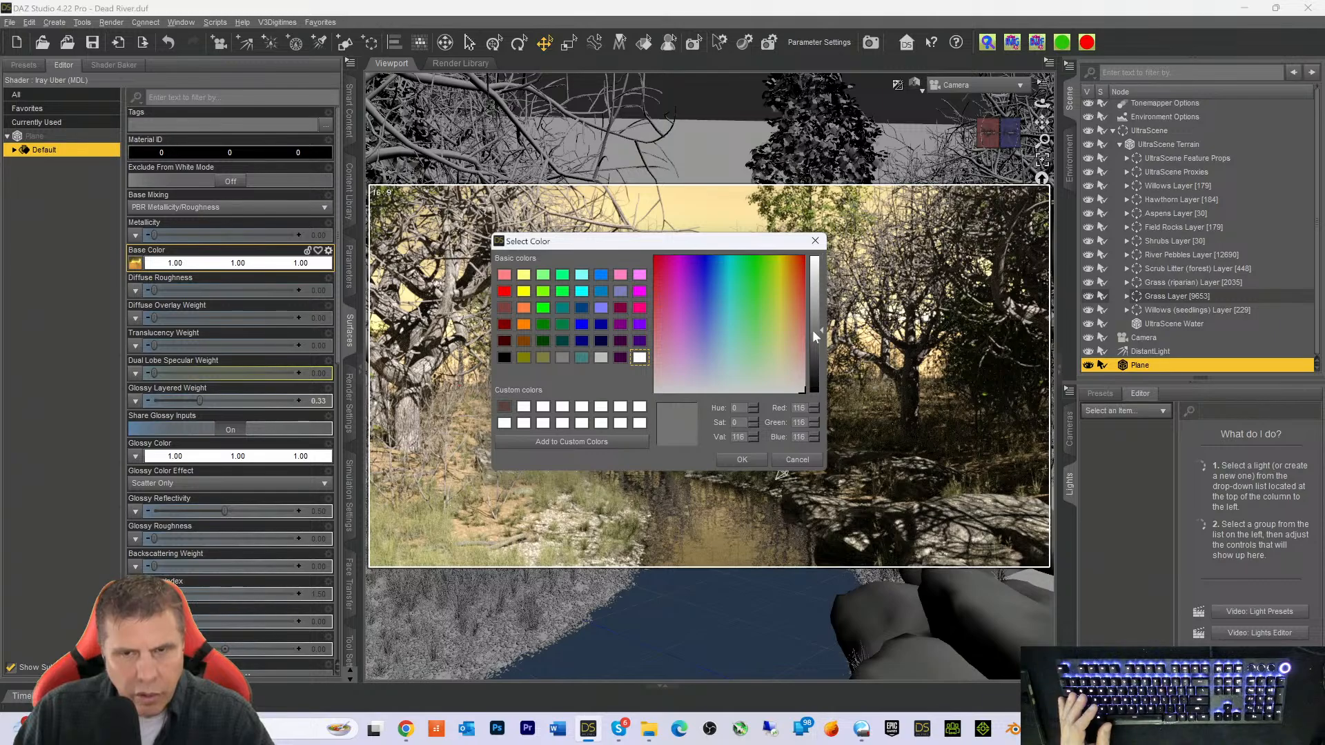
pyautogui.click(748, 457)
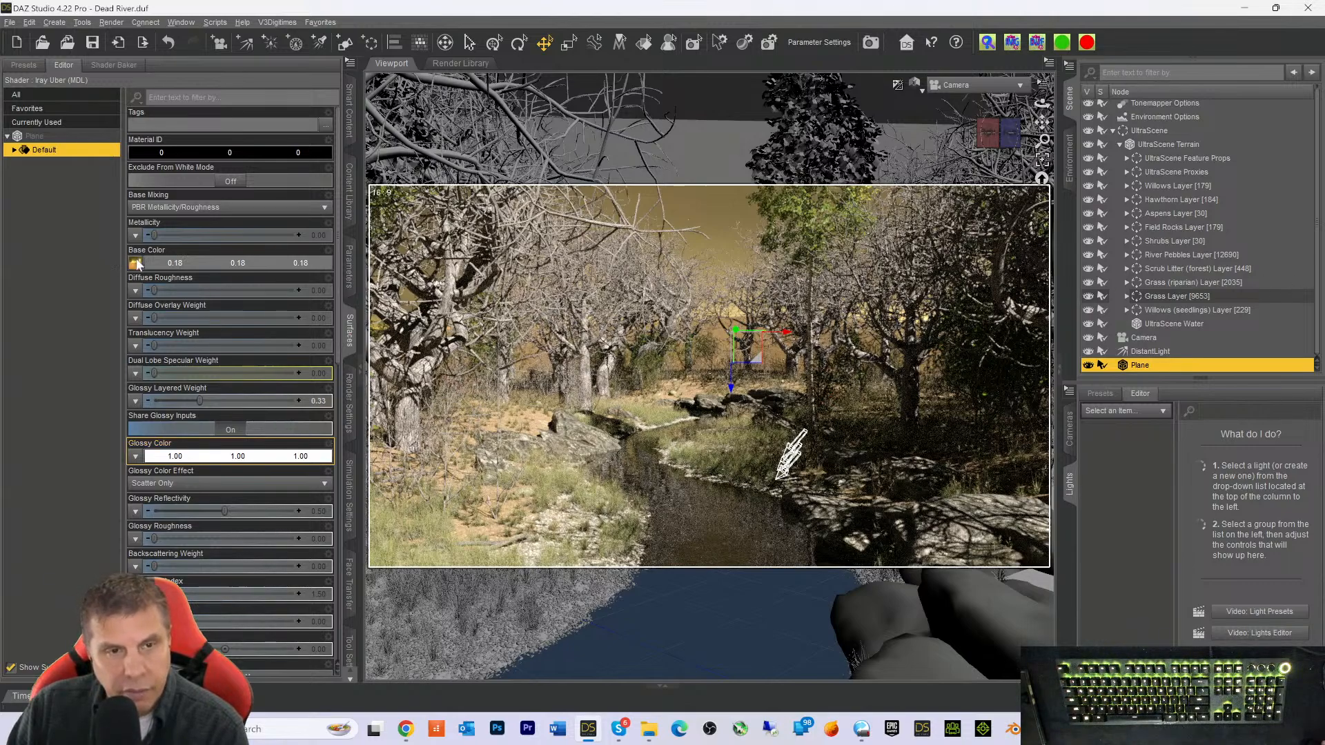
# Browse the HDRI All folder for a new Base Color image for the Plane and preview BDCOREnviroN.jpg at full size
pyautogui.moveTo(135, 266)
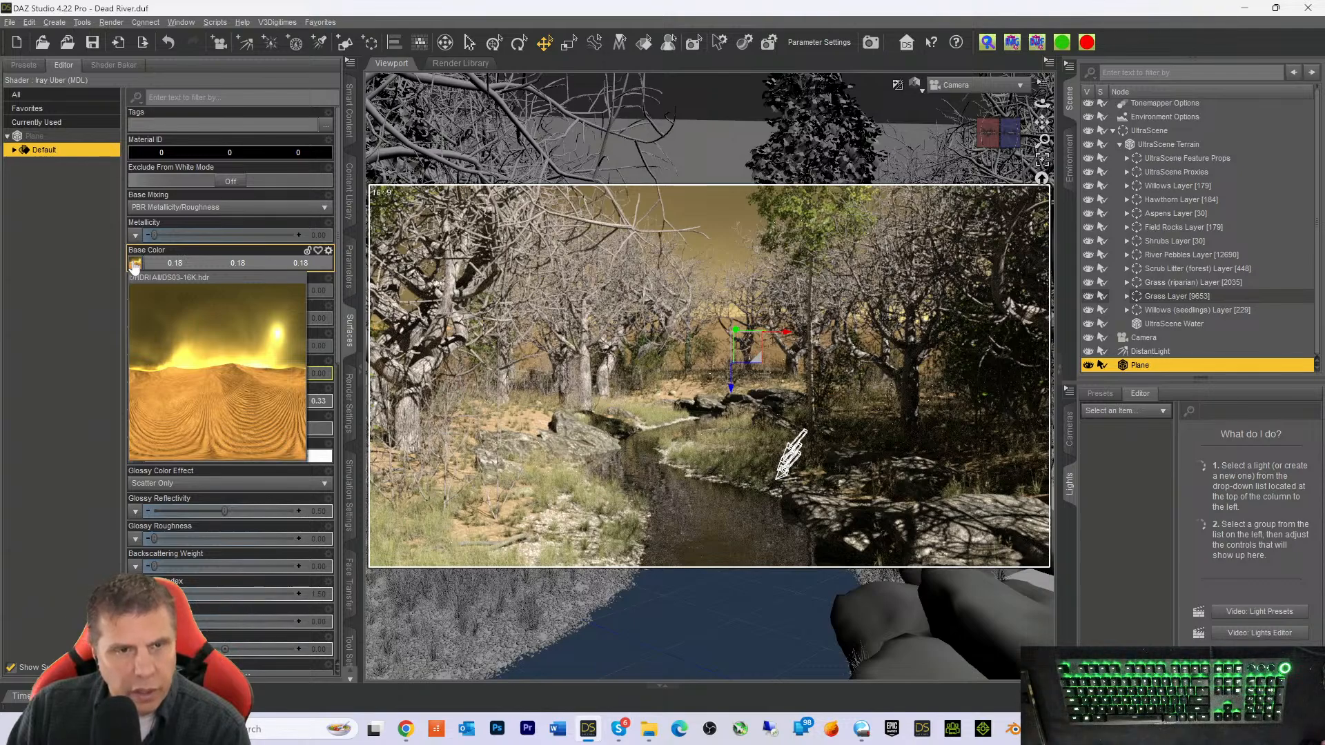
pyautogui.click(133, 261)
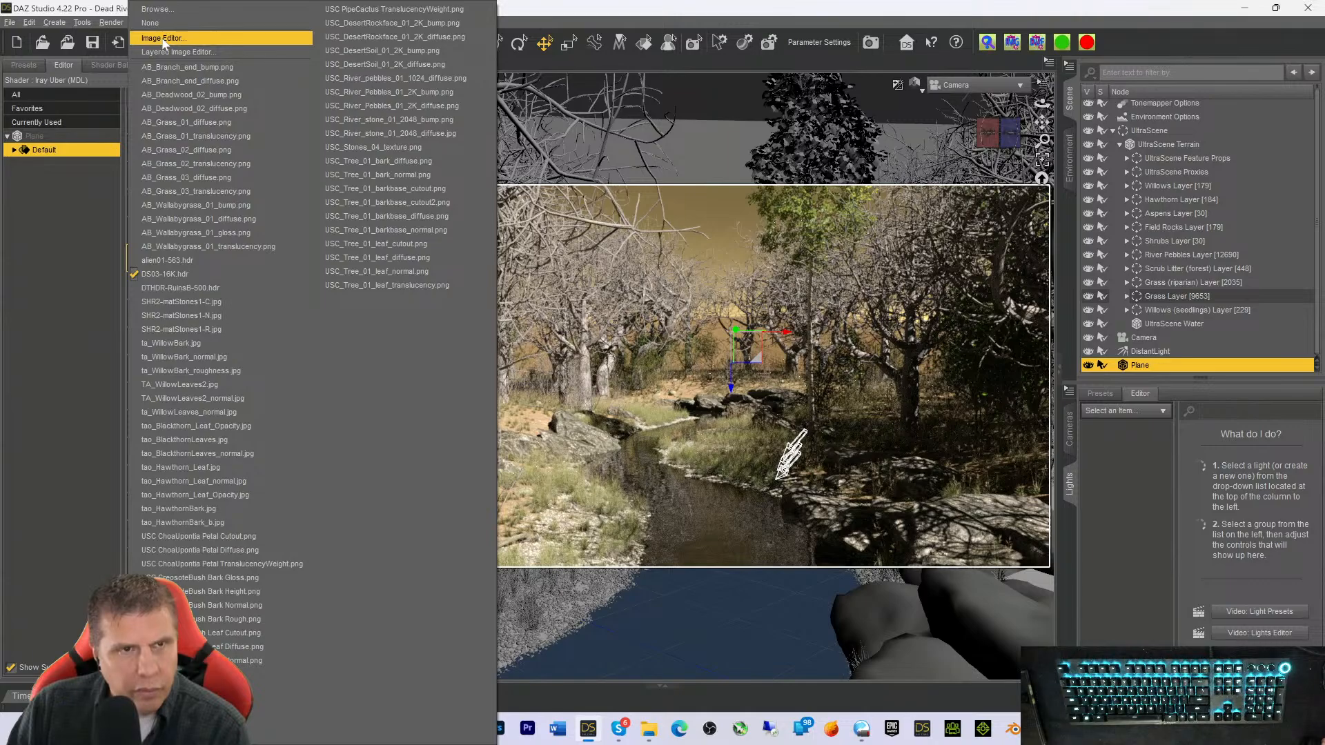
pyautogui.click(157, 10)
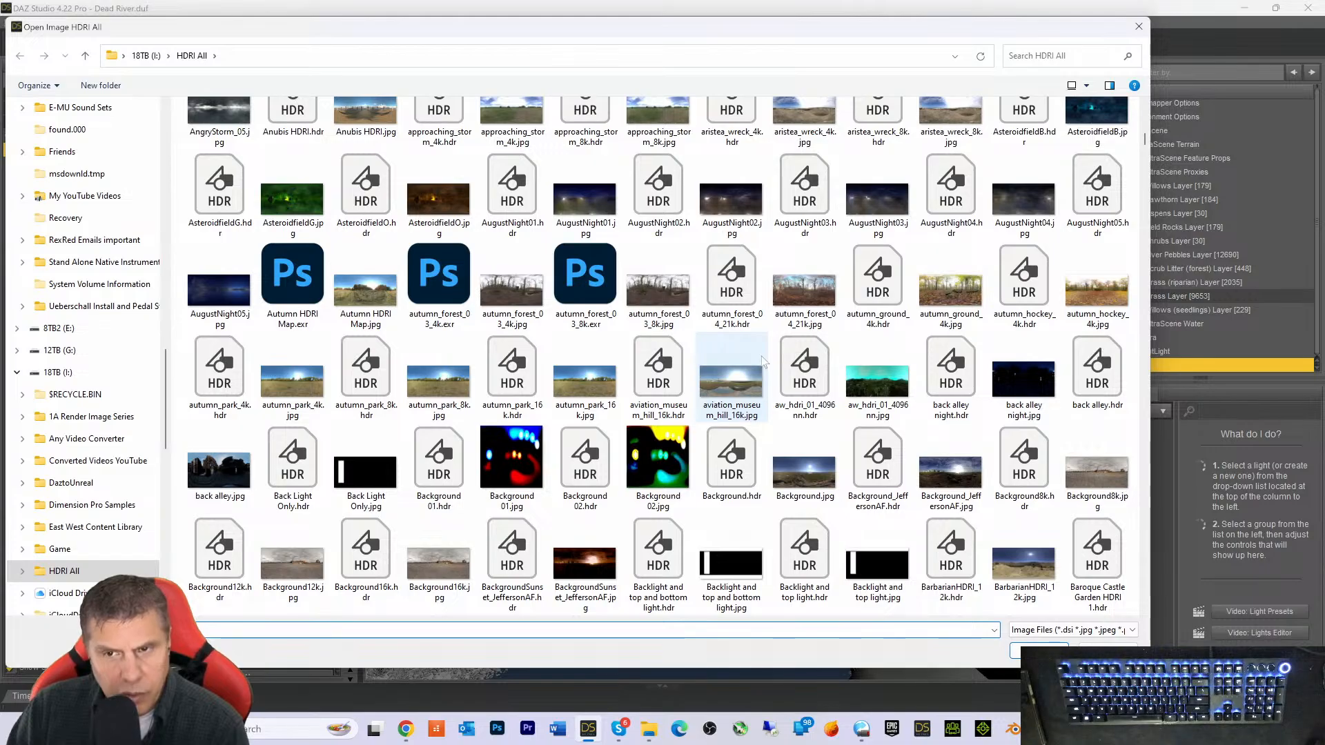
pyautogui.scroll(-10, 763, 361)
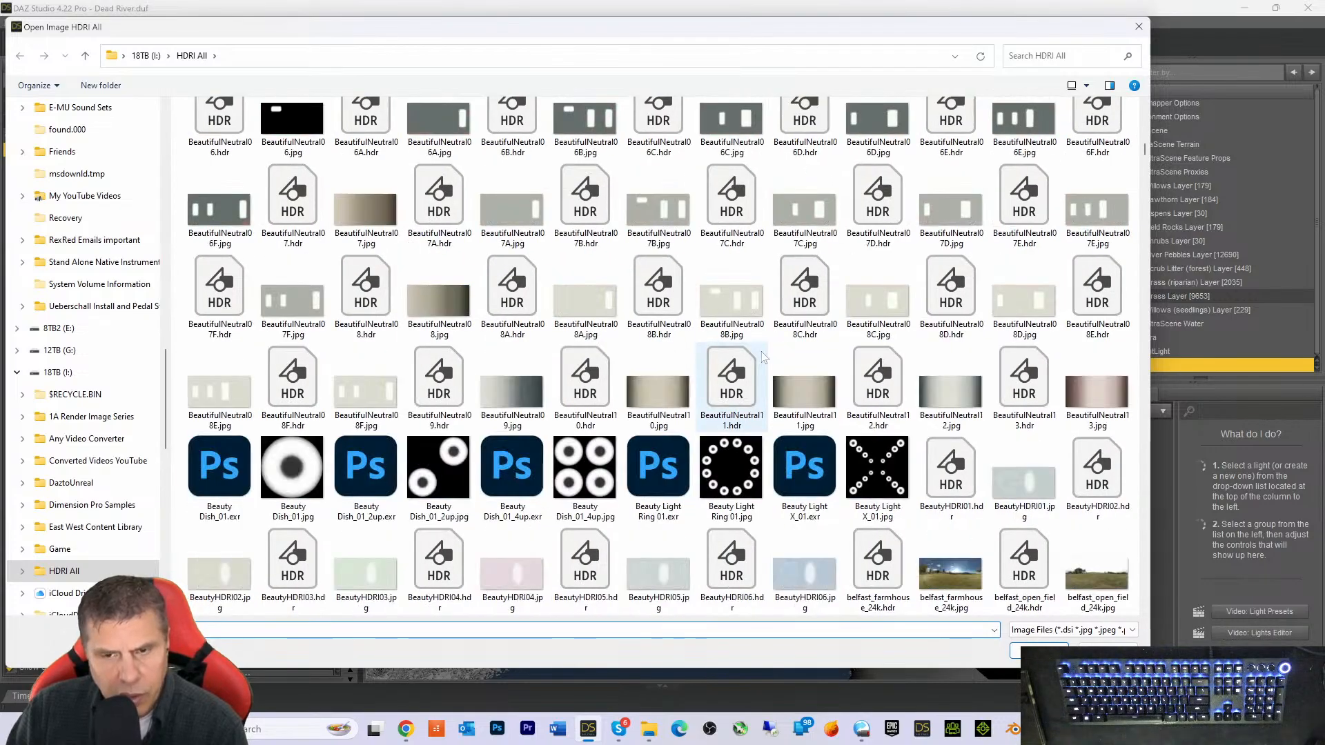
pyautogui.scroll(3, 764, 357)
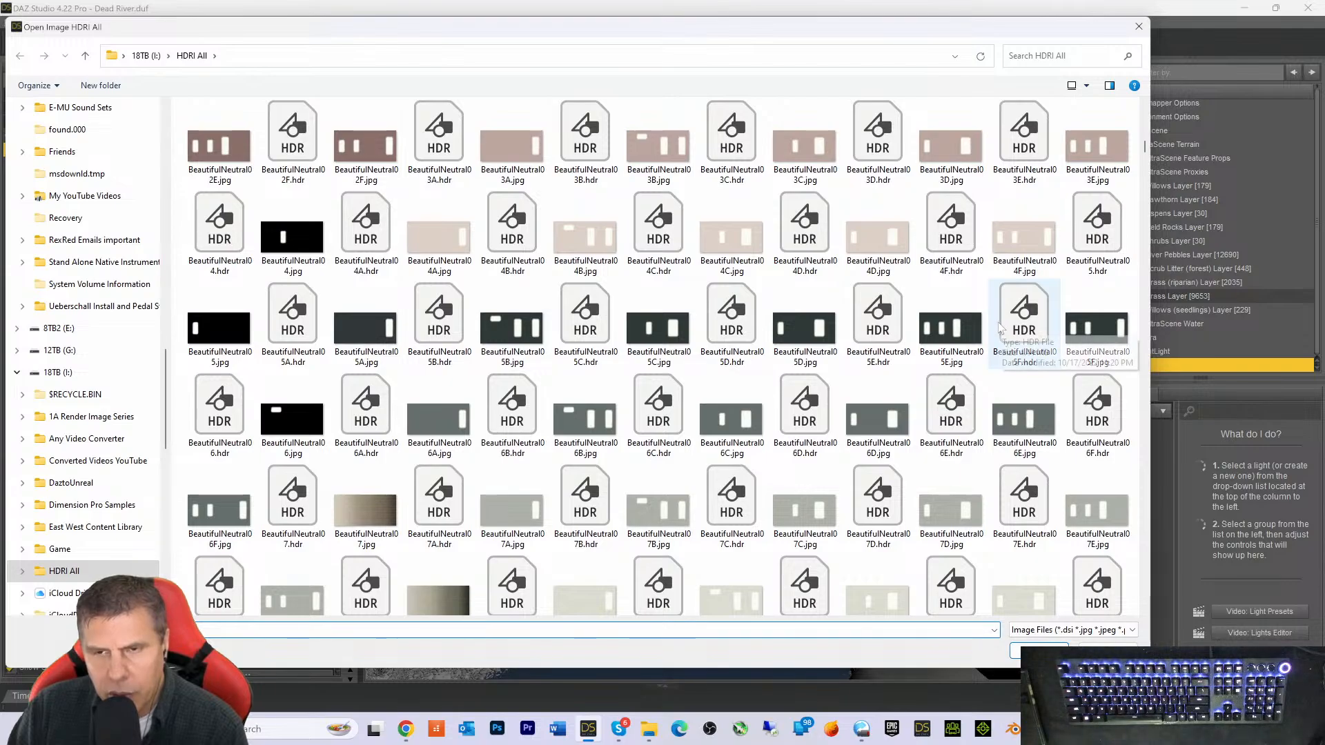
pyautogui.scroll(3, 1002, 328)
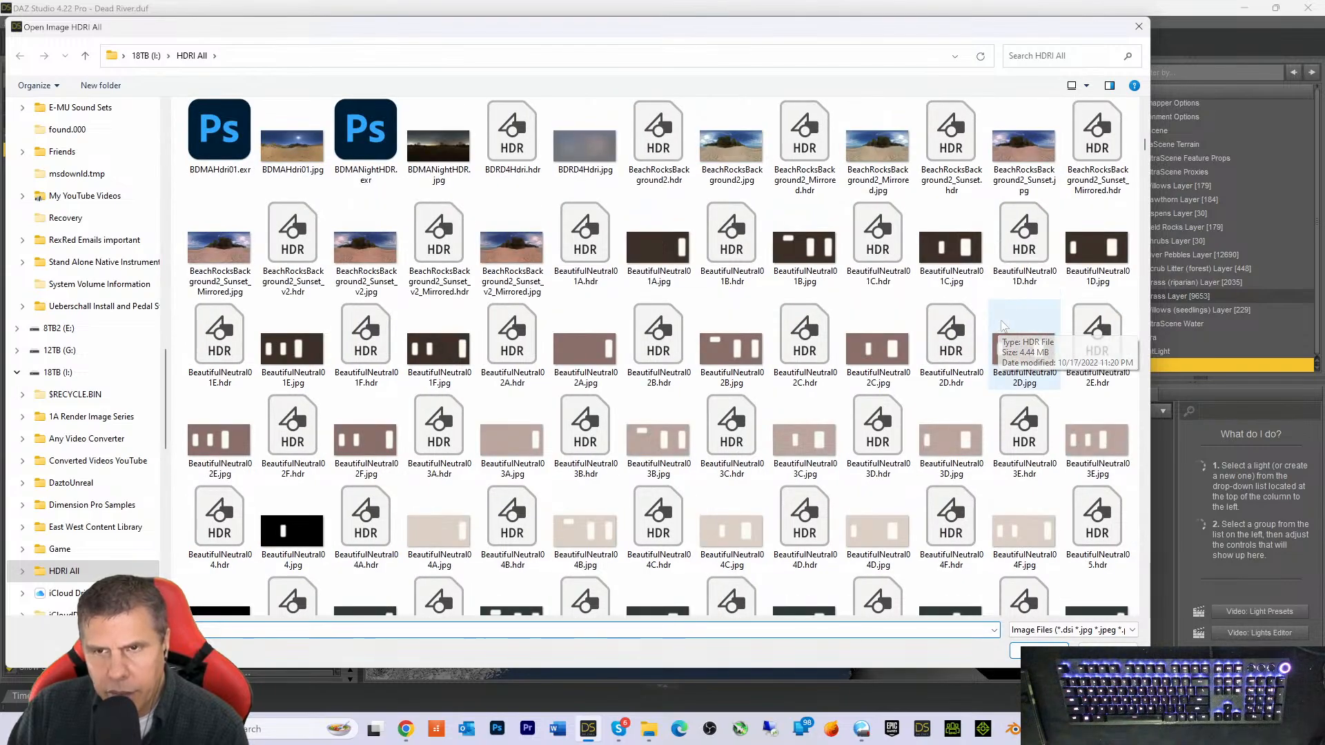
pyautogui.scroll(4, 1002, 328)
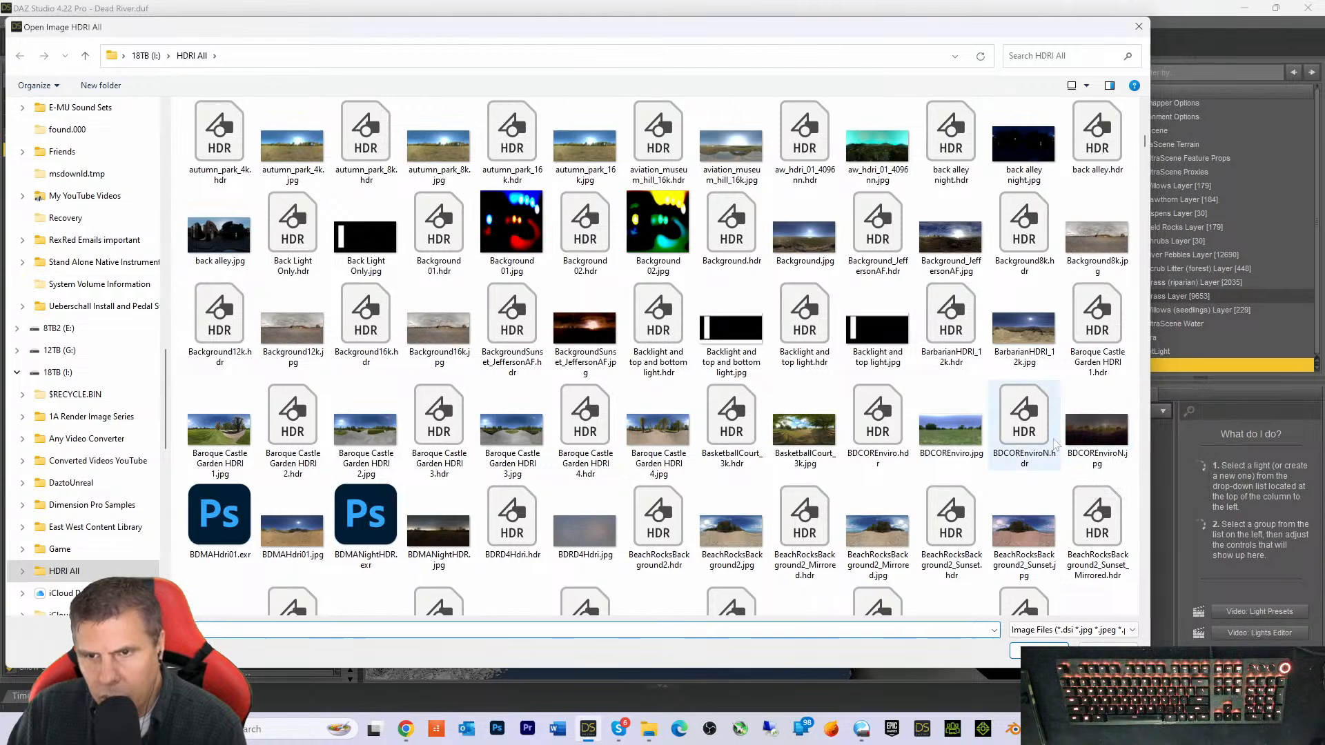
pyautogui.click(1077, 438)
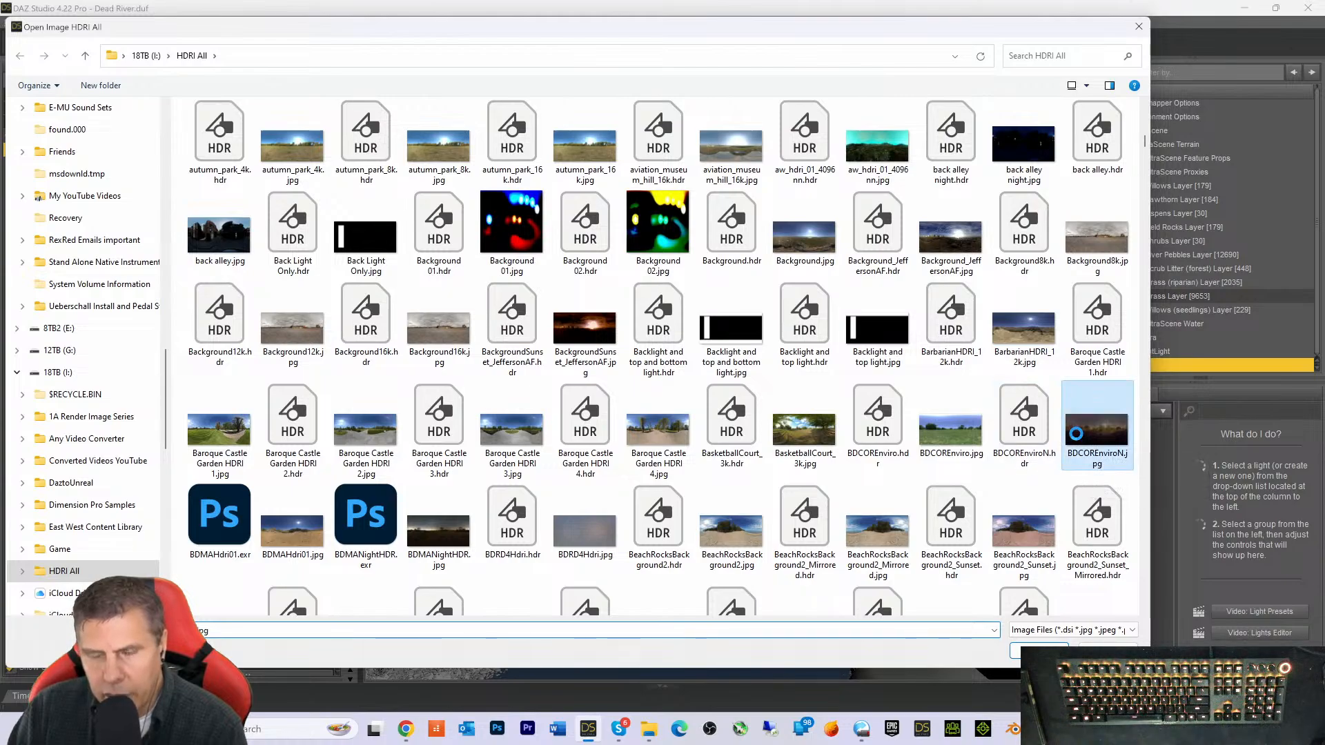
pyautogui.rightClick(1077, 439)
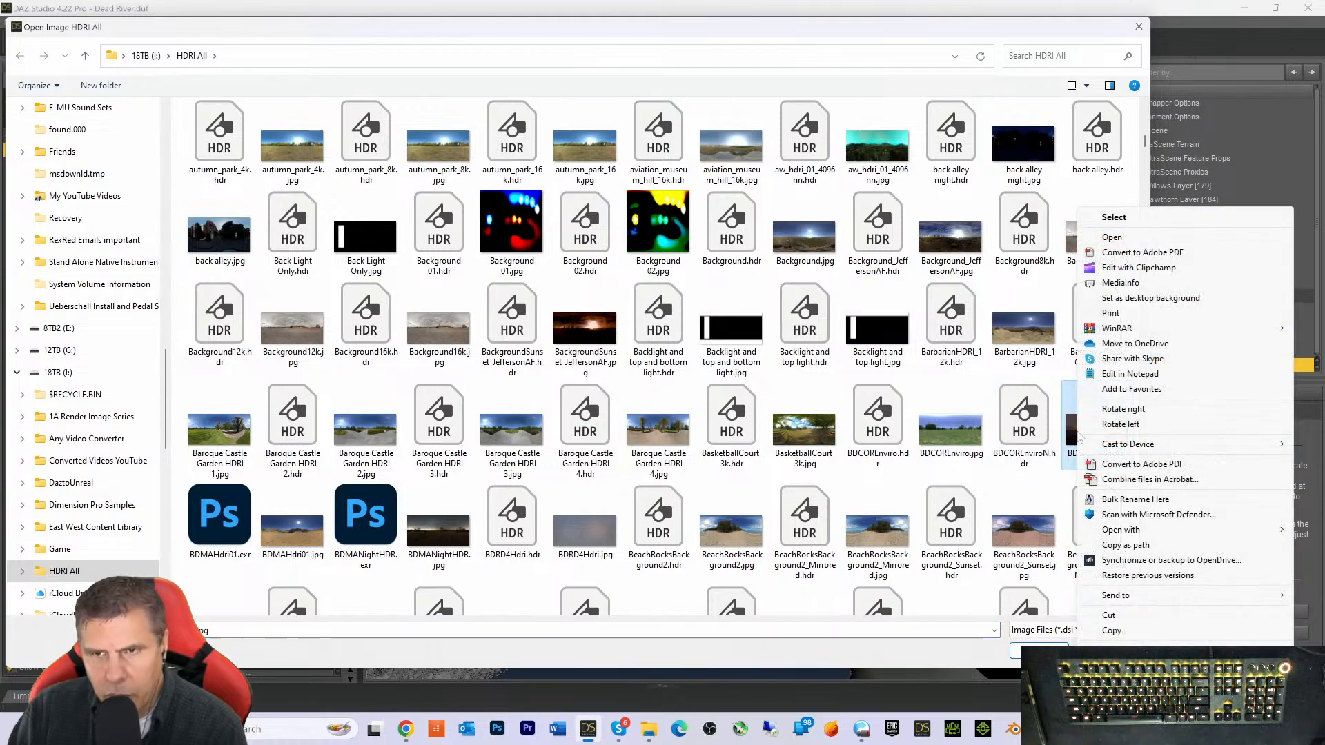
pyautogui.click(1109, 237)
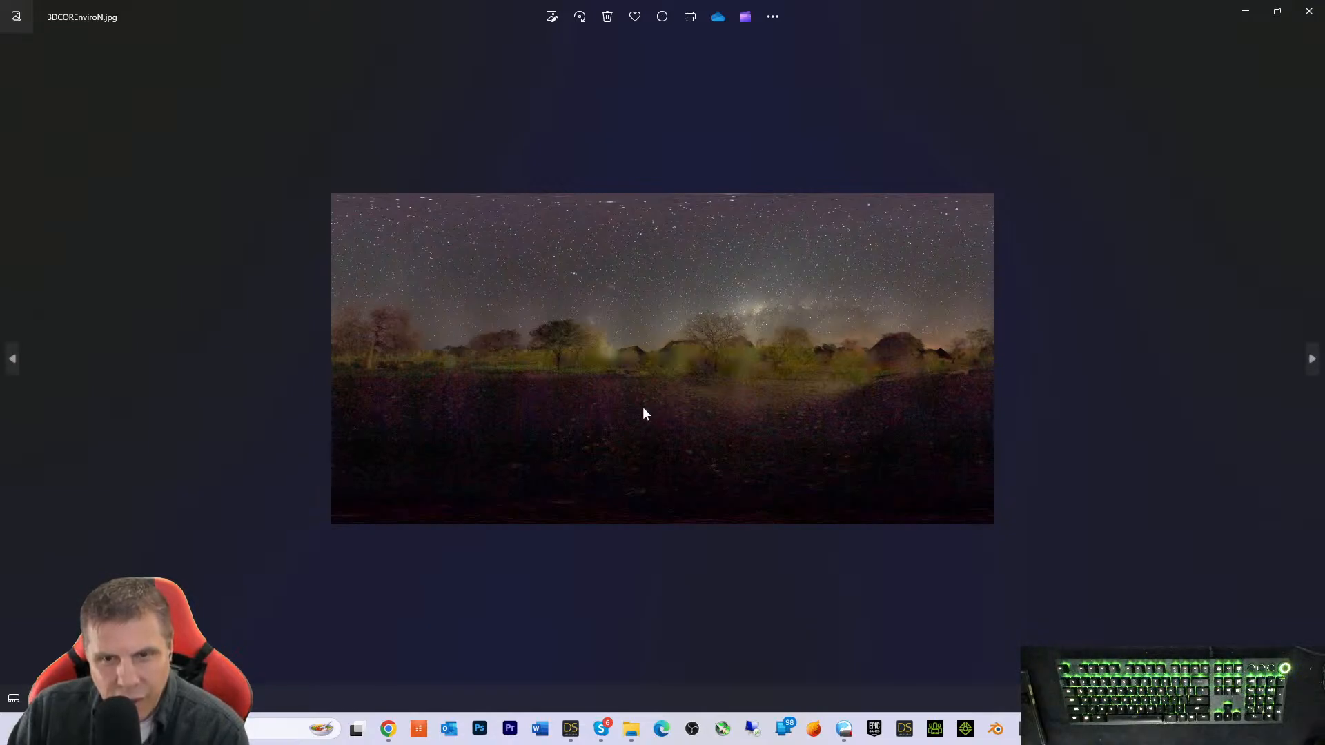
pyautogui.click(1309, 11)
# Load AHArt_RSGH_12.hdr from the HDRI All folder as the Base Color map of the Plane's Default surface
pyautogui.scroll(5, 1084, 382)
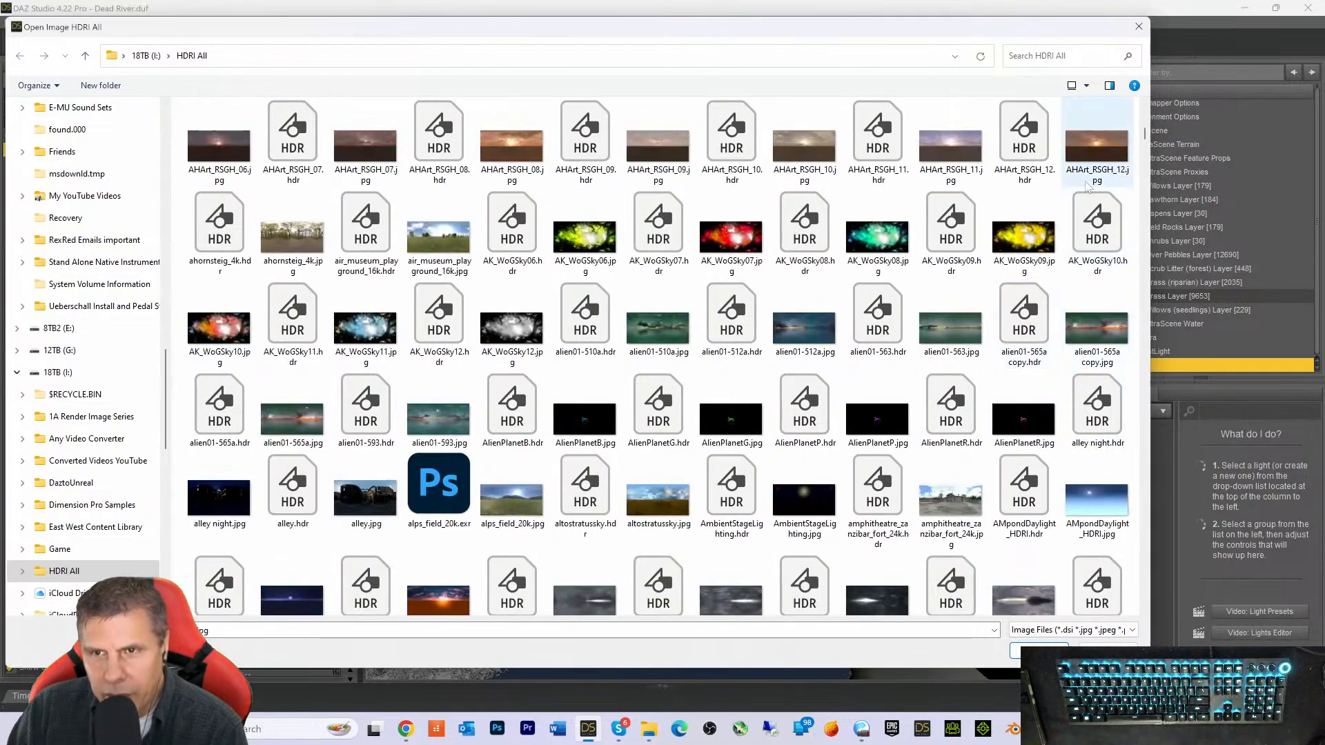
pyautogui.doubleClick(1025, 147)
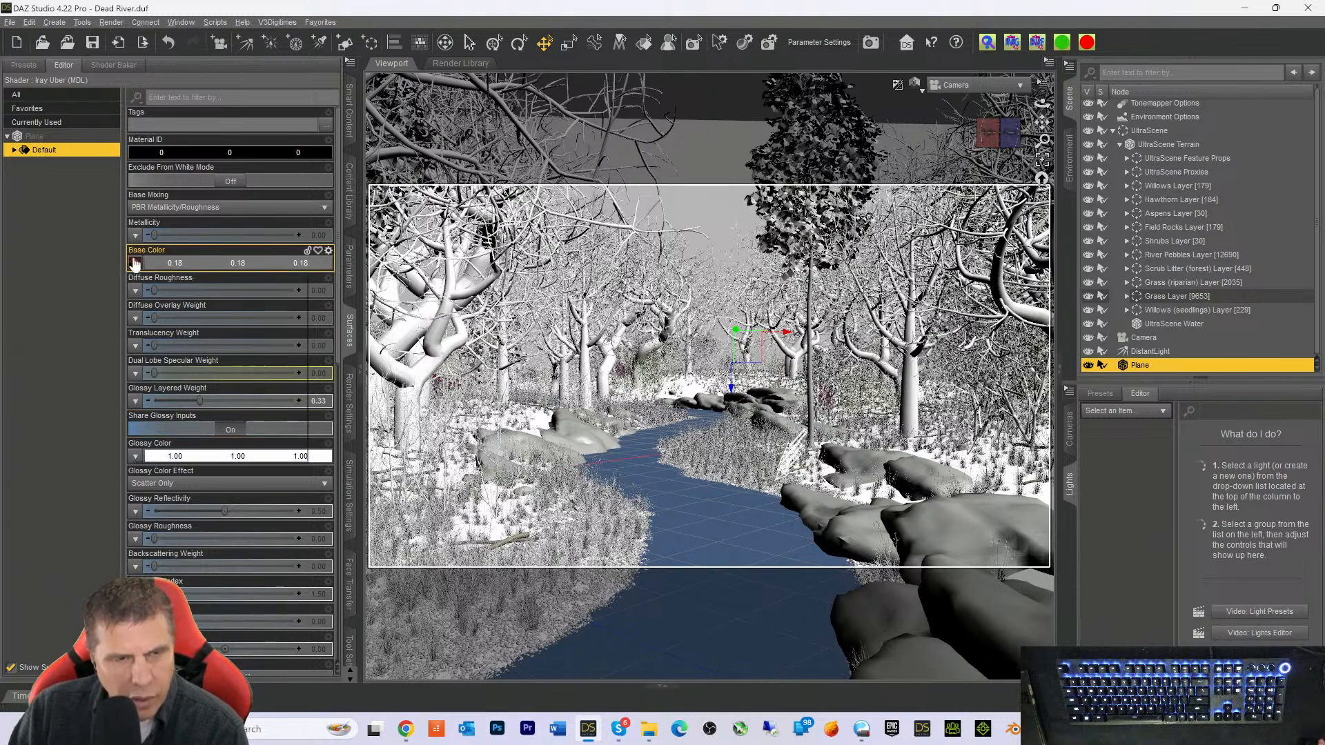
pyautogui.moveTo(135, 264)
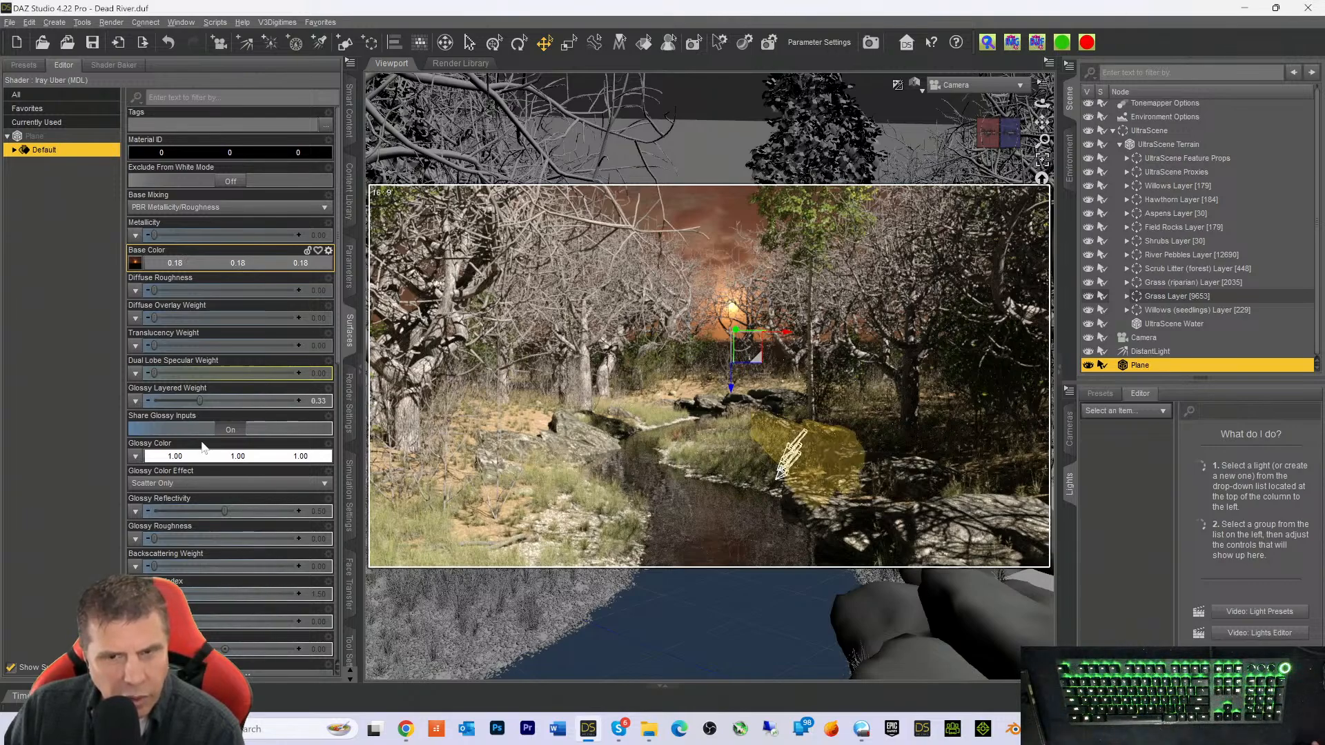
# Assign AHArt_RSGH_12.hdr as the map for both Emission Color and Luminance on the Plane's Default surface
pyautogui.scroll(-4, 202, 447)
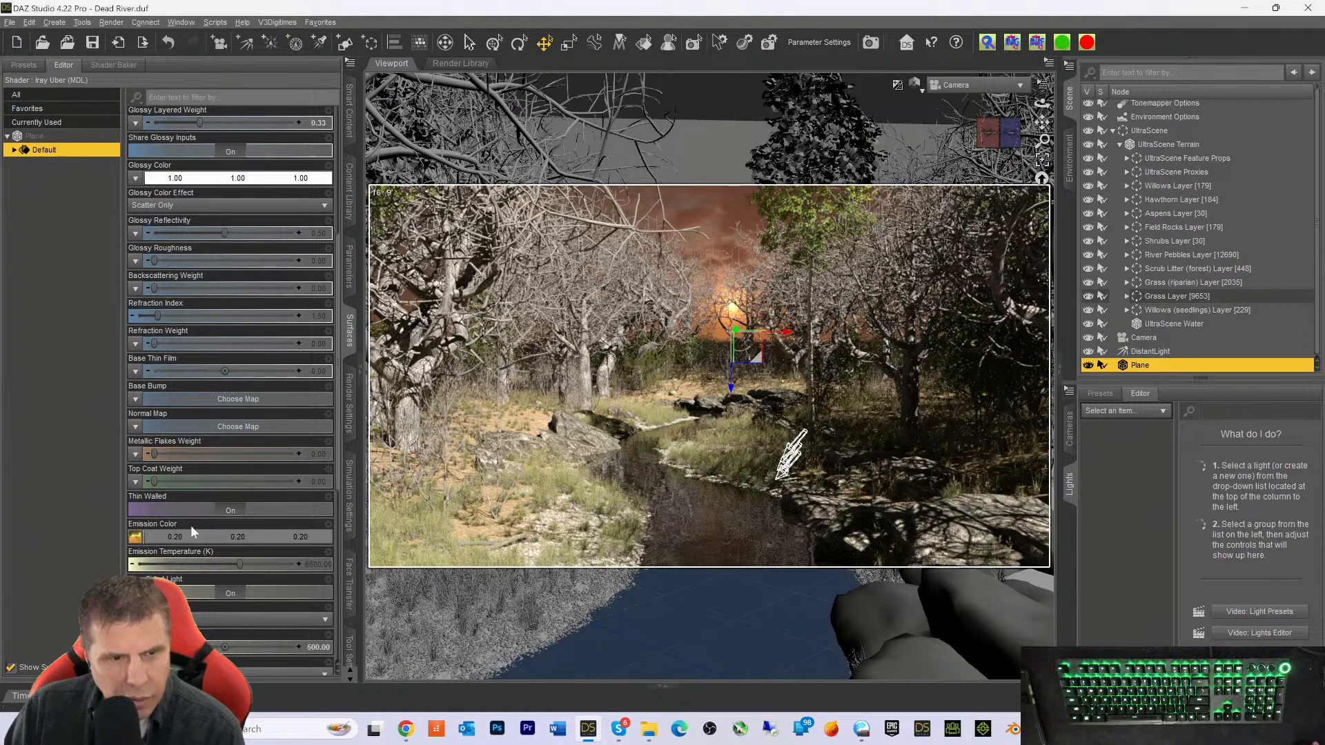
pyautogui.scroll(-3, 151, 532)
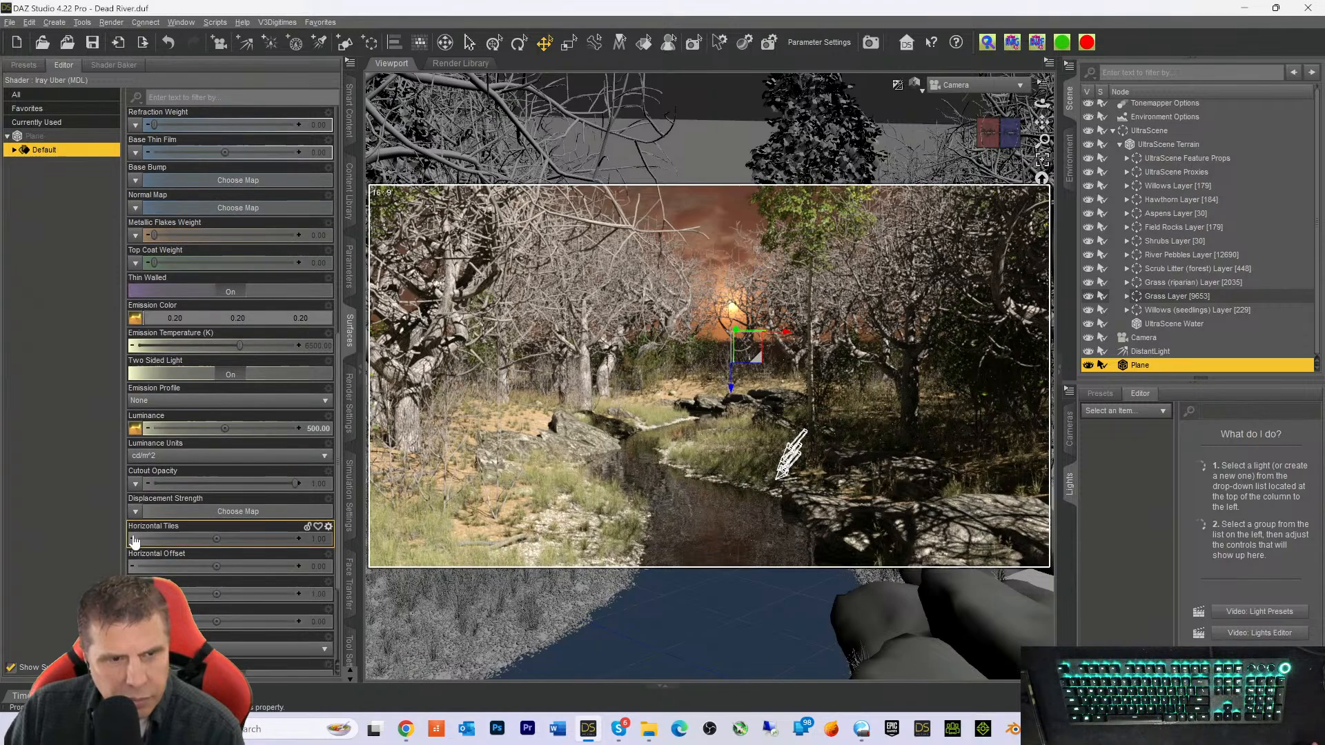
pyautogui.click(136, 320)
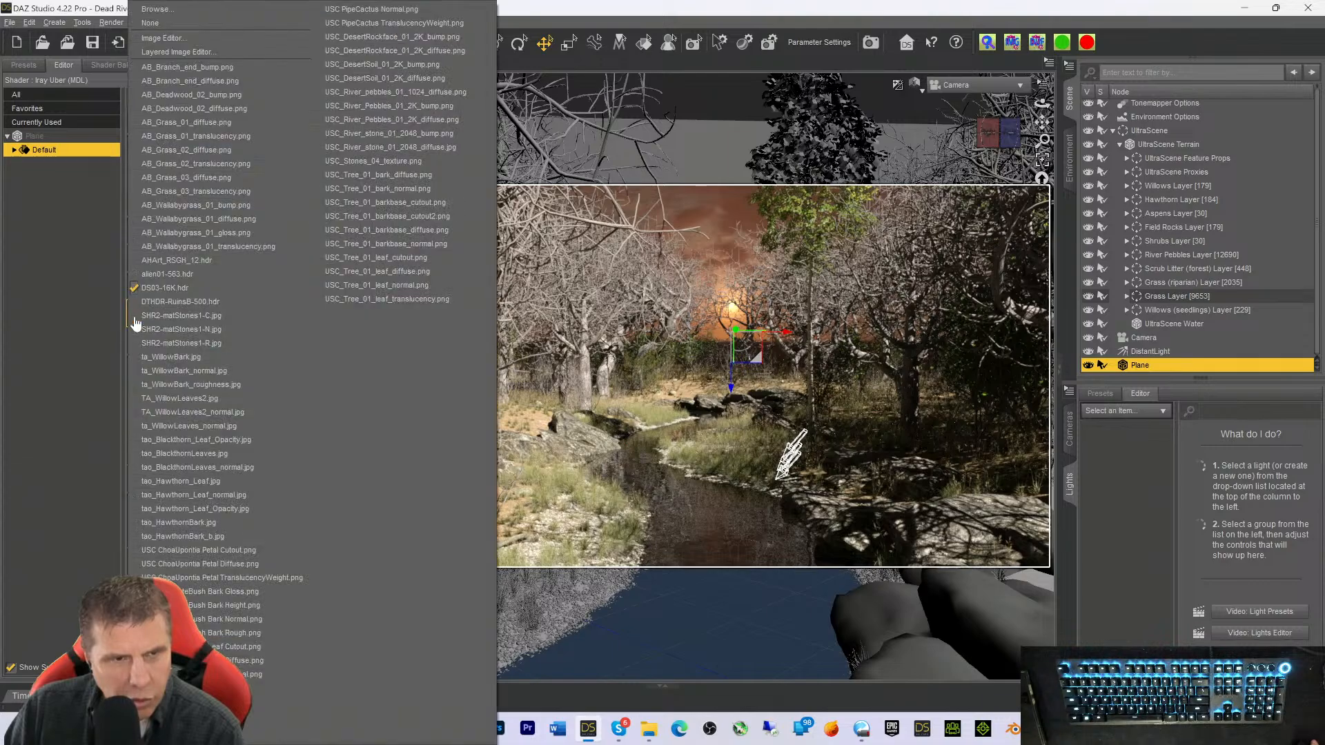
pyautogui.click(159, 260)
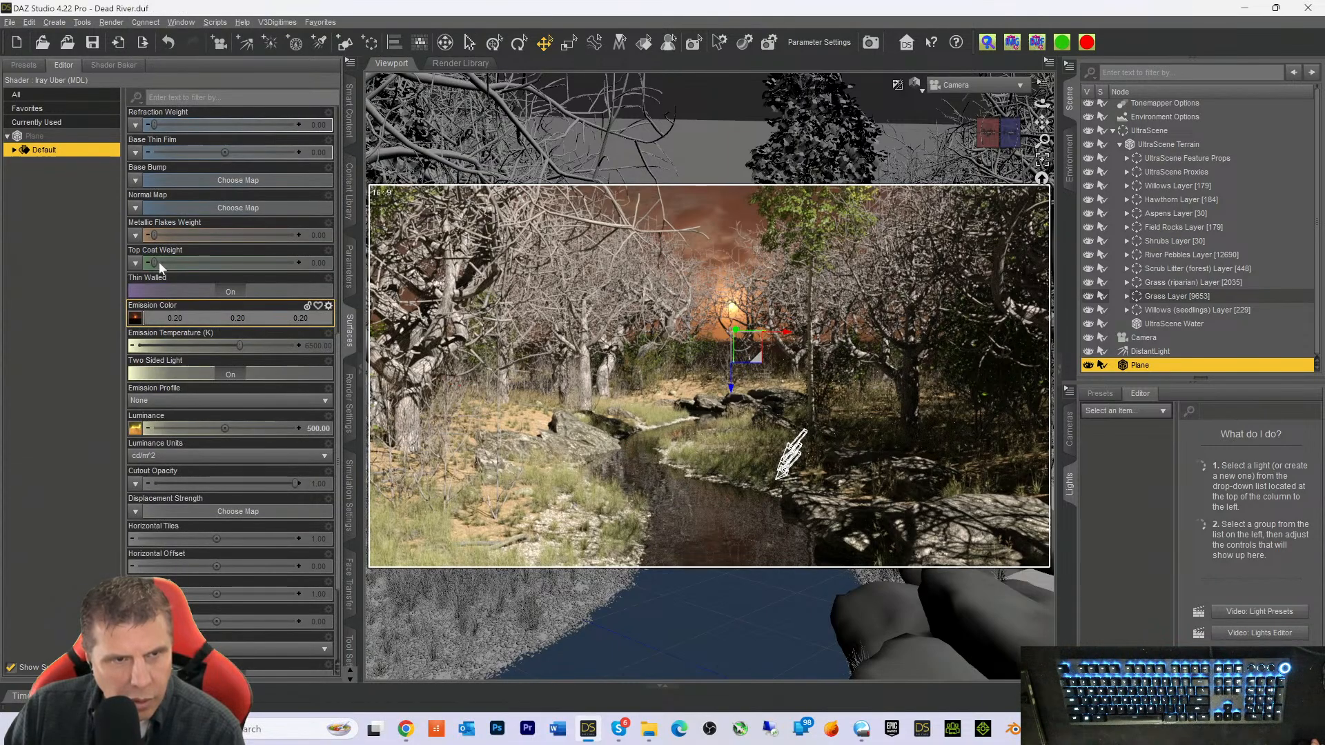
pyautogui.click(135, 428)
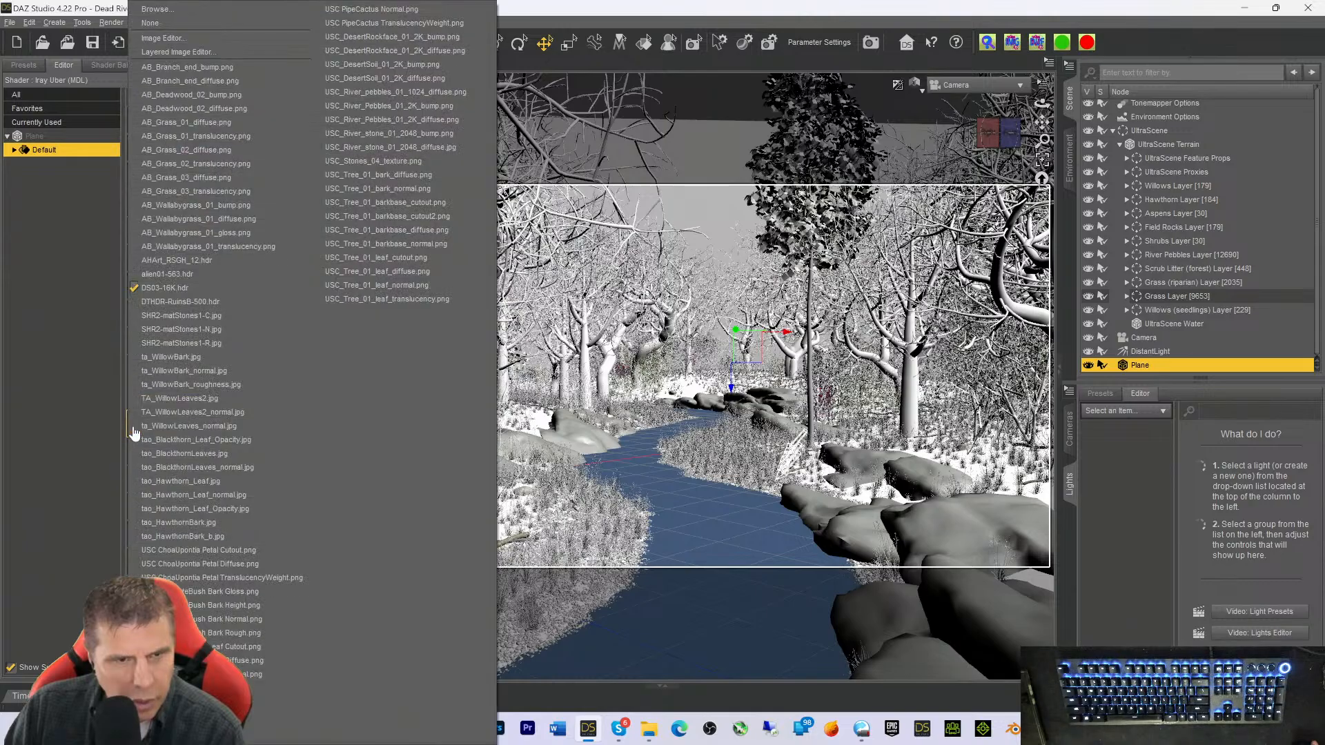
pyautogui.click(173, 260)
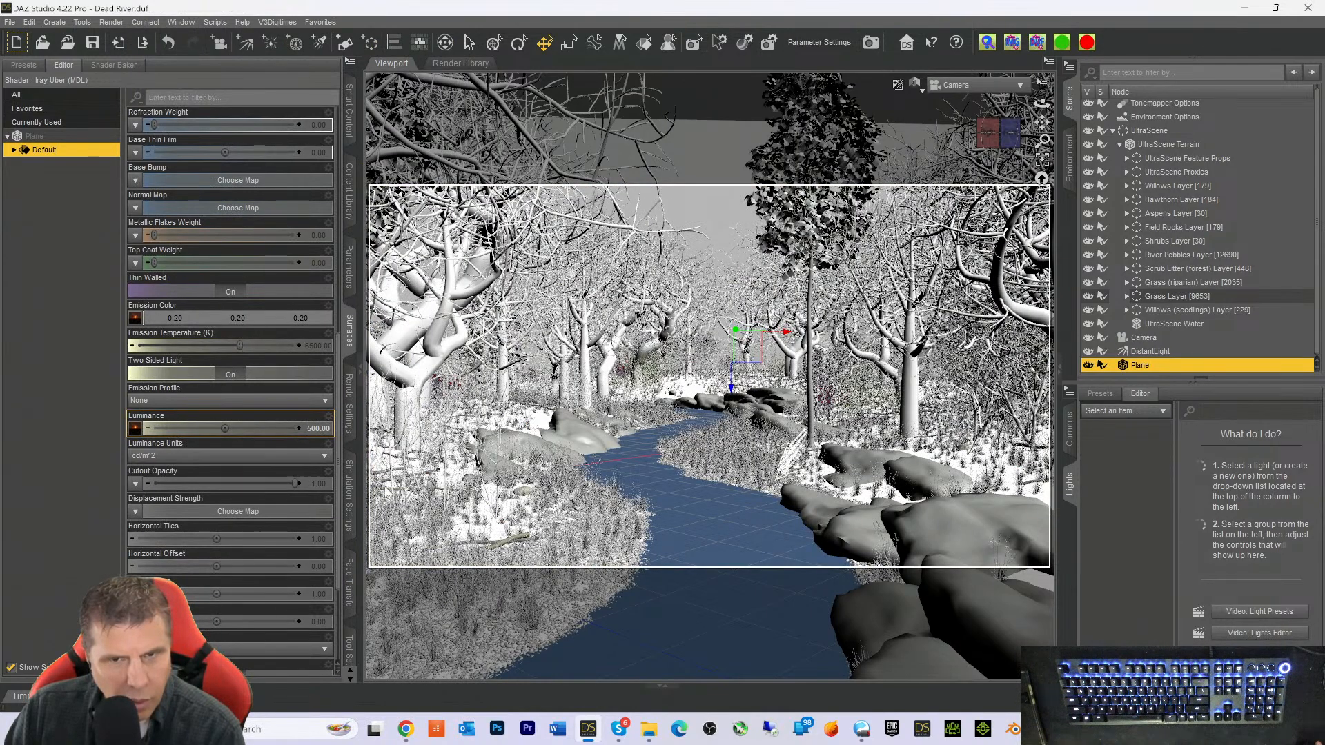
# Raise the Luminance of the Plane's Default surface to 5500
pyautogui.click(314, 429)
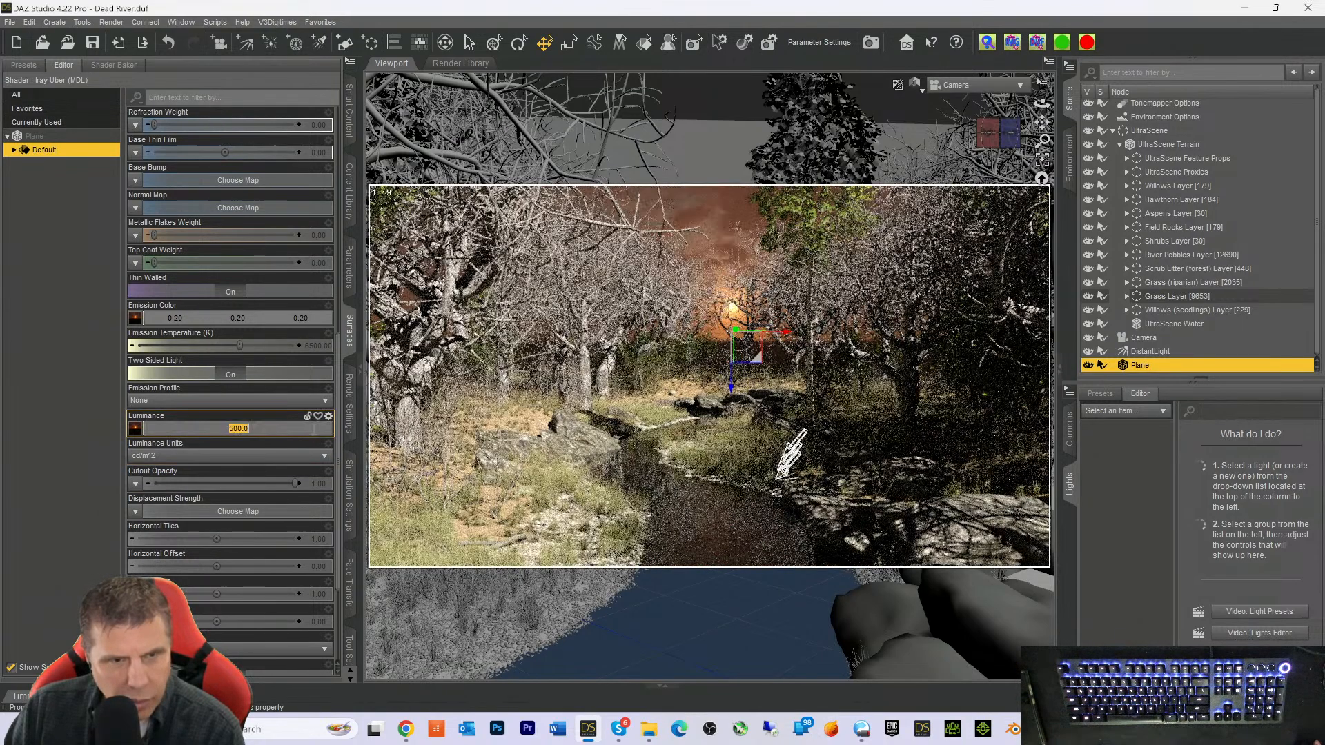
pyautogui.click(228, 433)
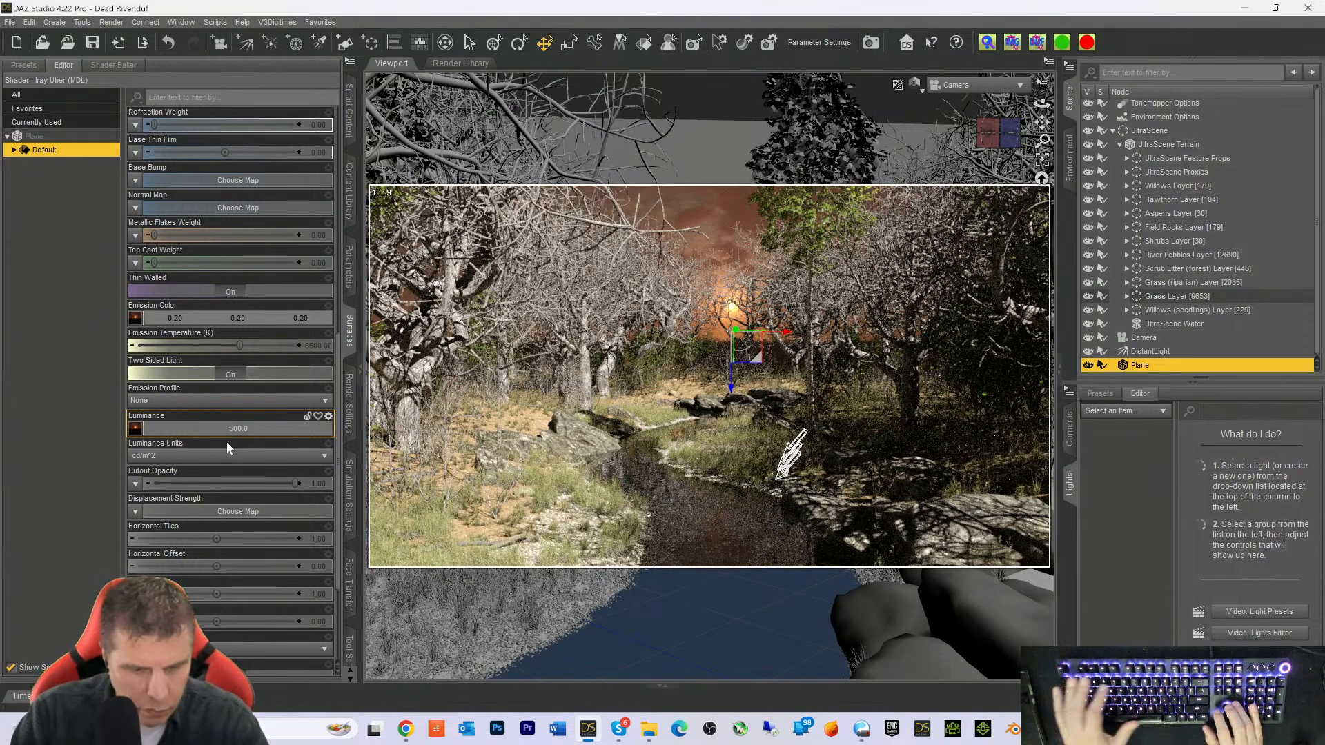
pyautogui.write('5')
pyautogui.press('Return')
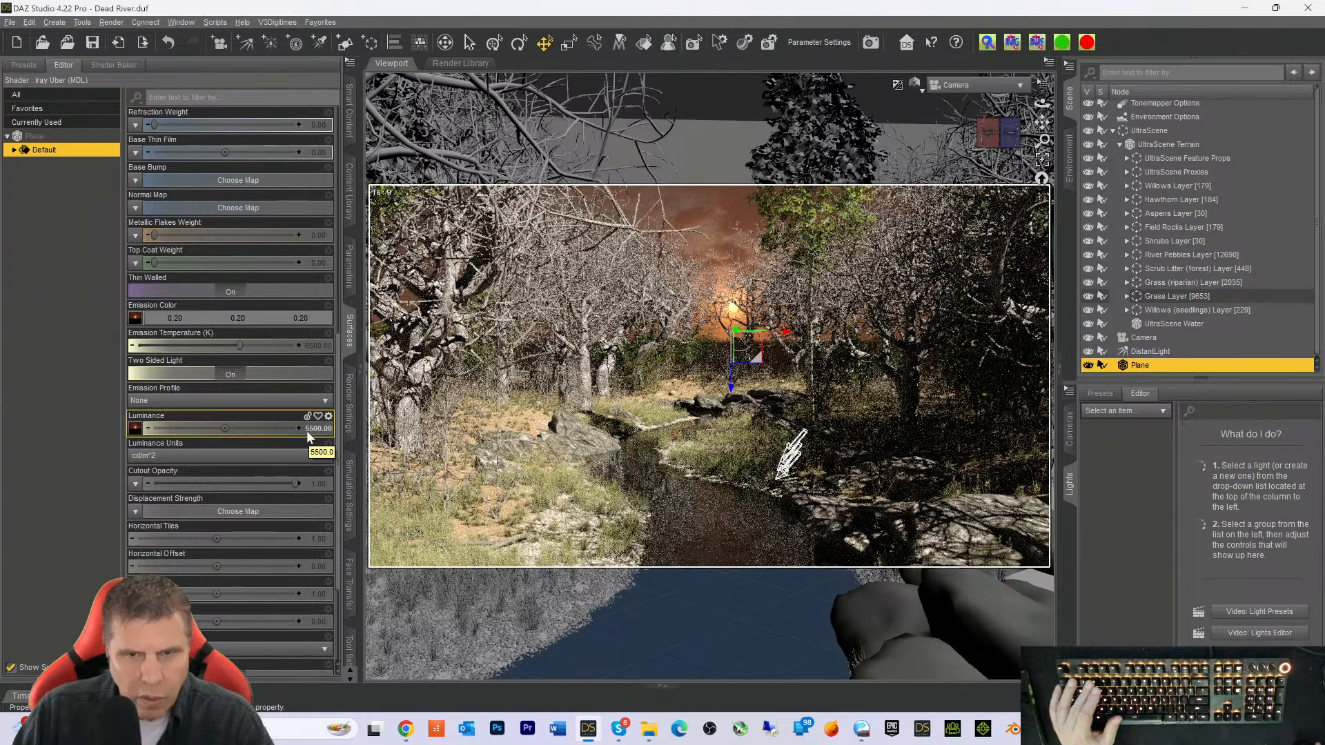
# Increase the Luminance of the Plane's Default surface to 95500
pyautogui.click(308, 432)
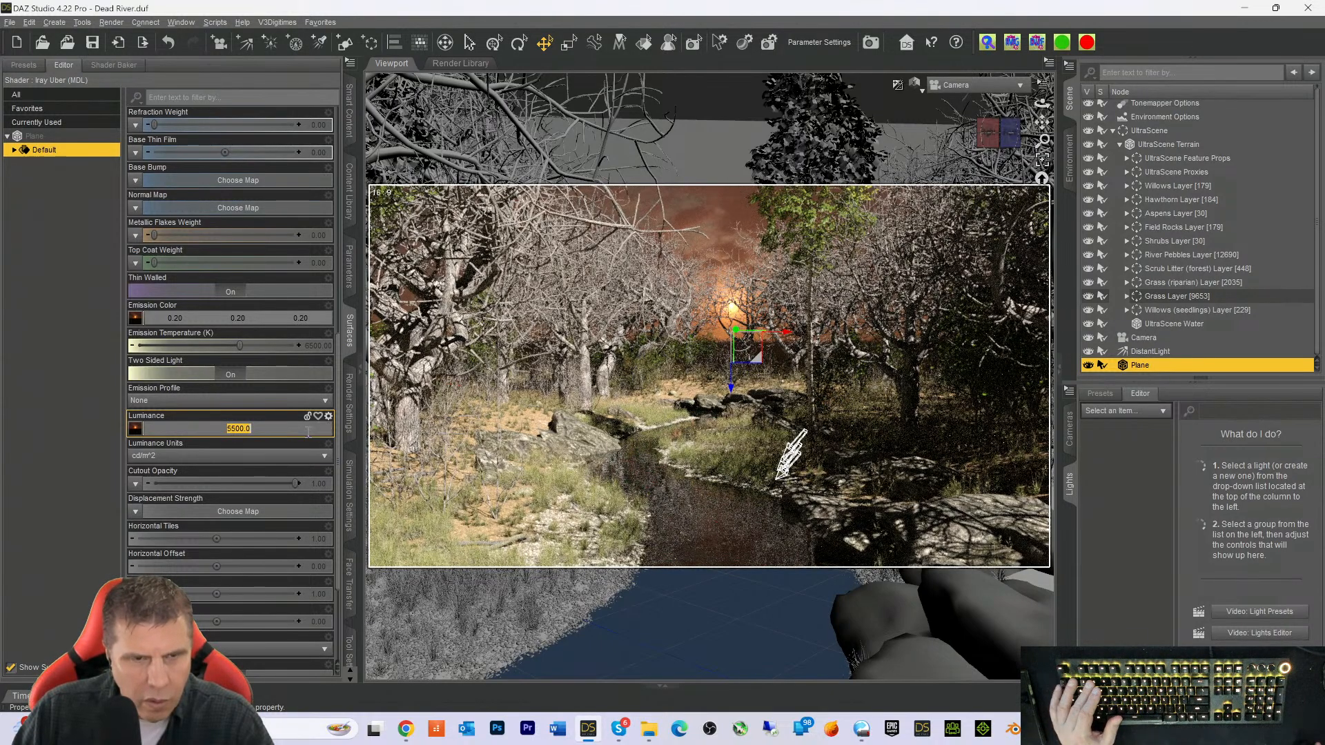
pyautogui.click(216, 431)
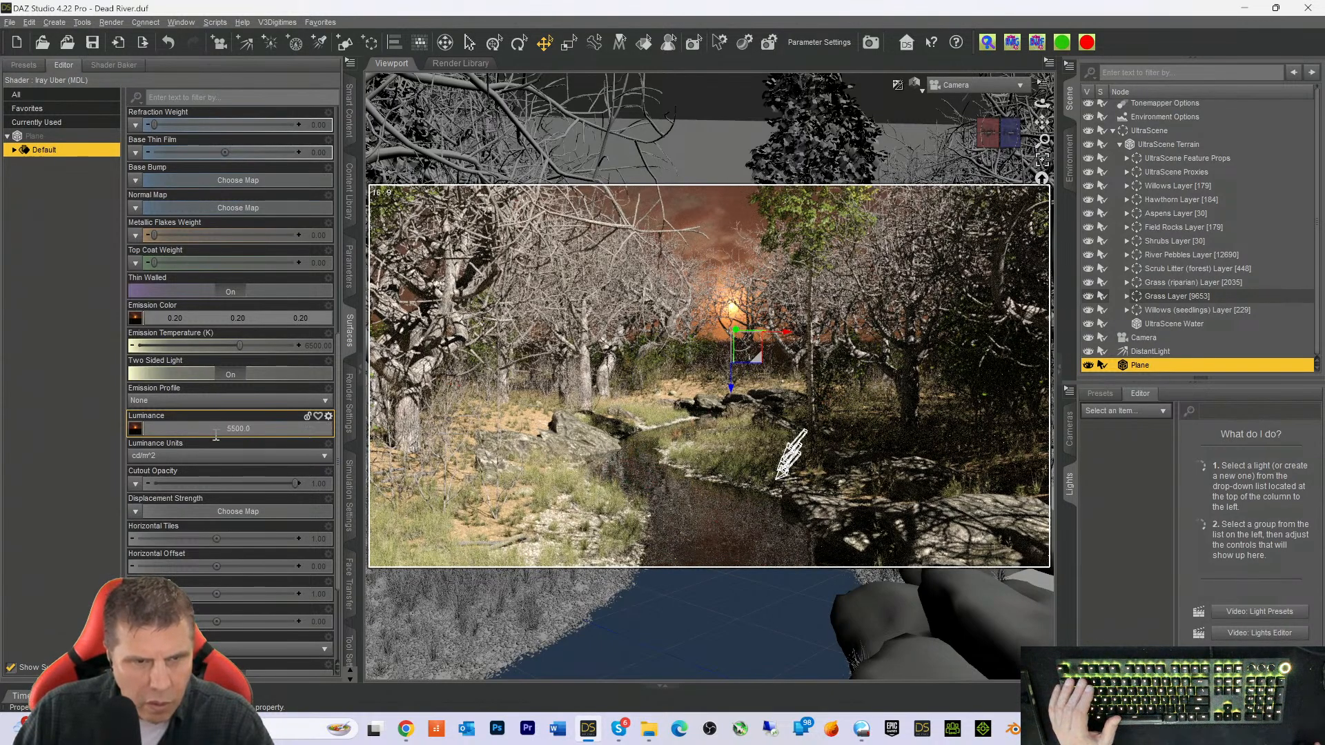
pyautogui.write('9')
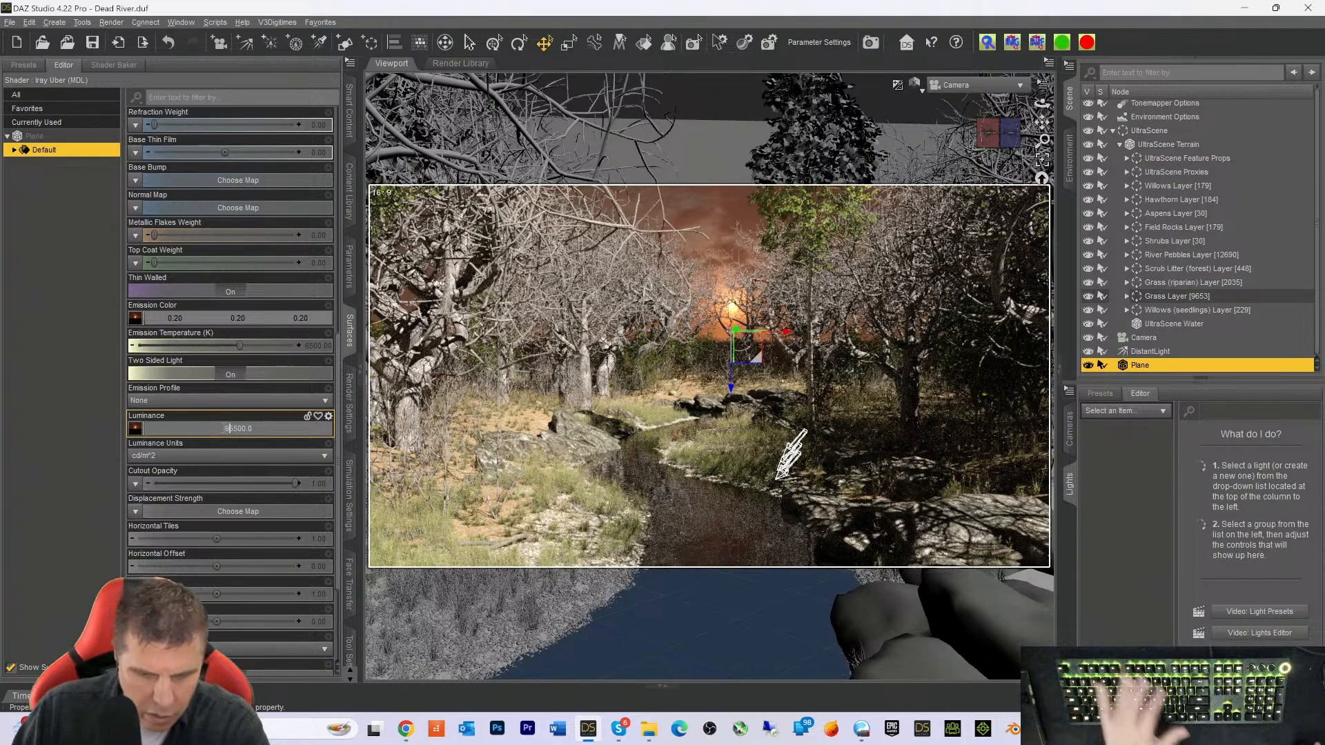
pyautogui.press('Return')
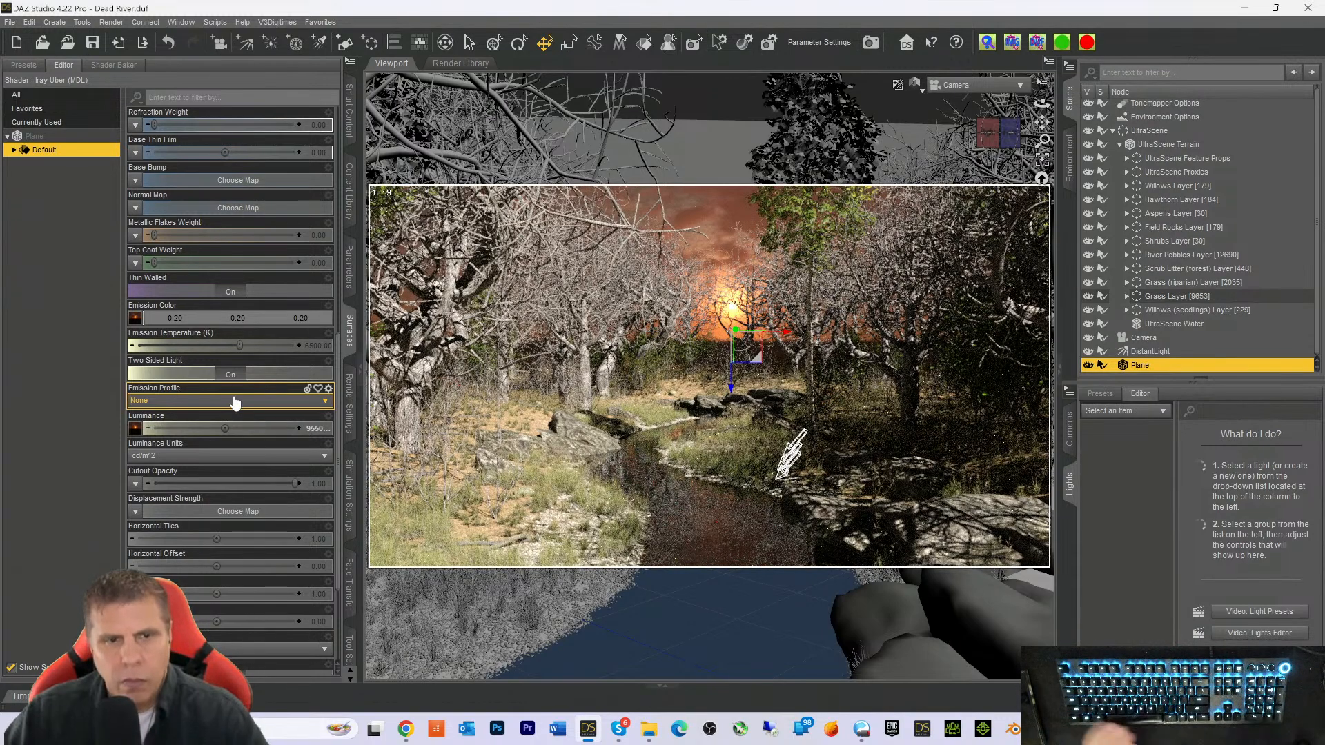
# Boost the Luminance of the Plane's Default surface to 995500
pyautogui.click(308, 429)
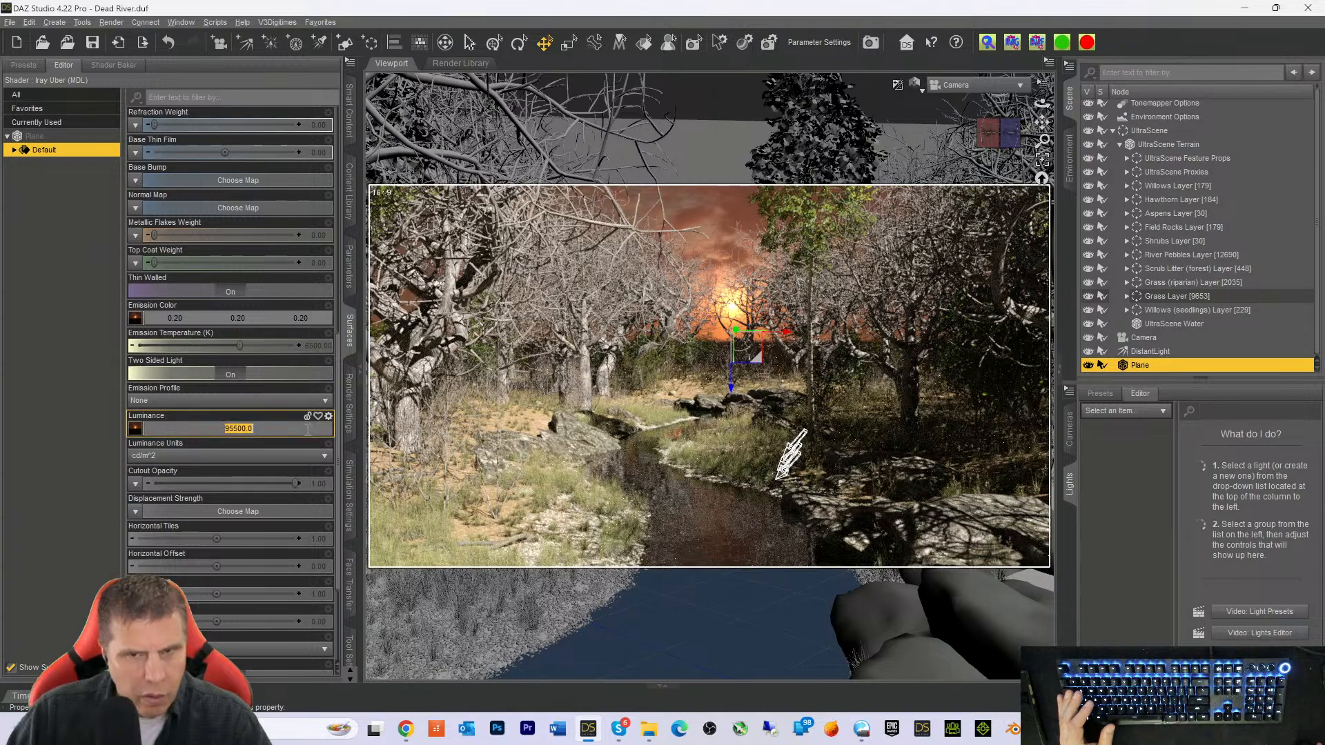
pyautogui.click(221, 427)
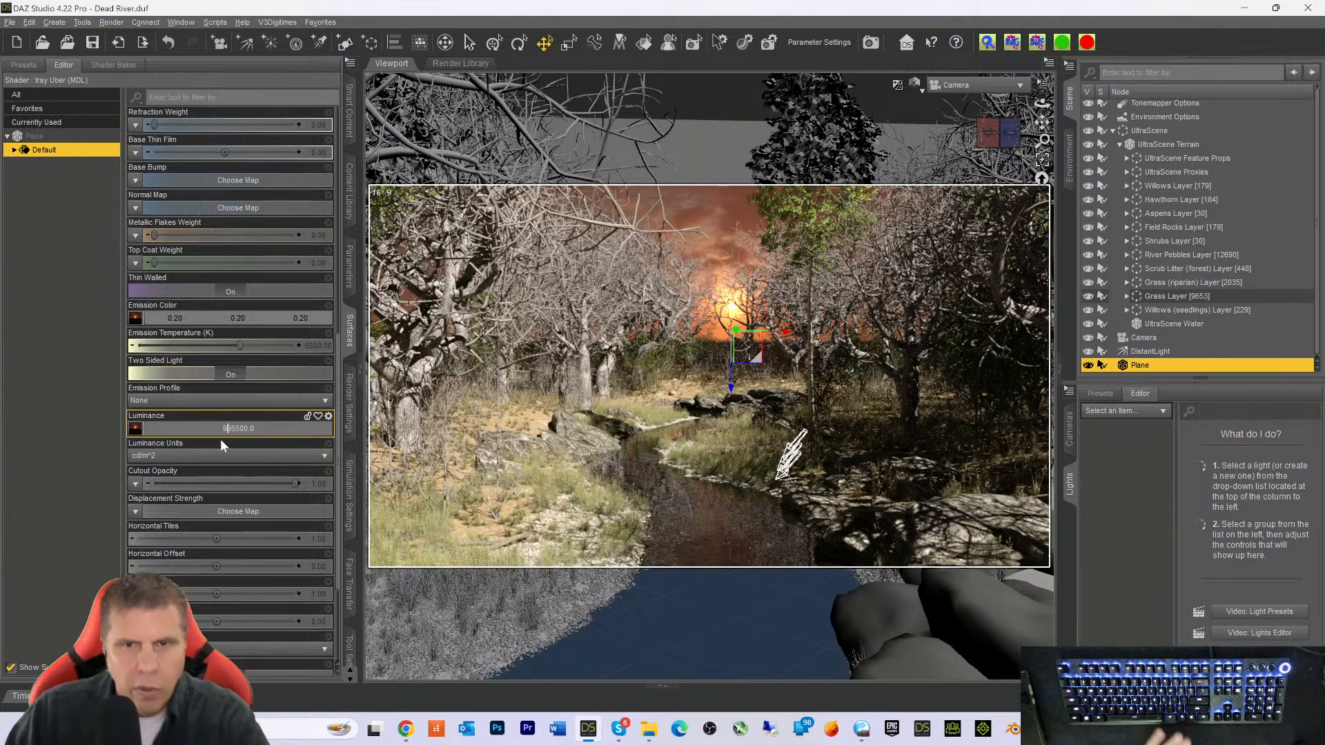
pyautogui.press('Return')
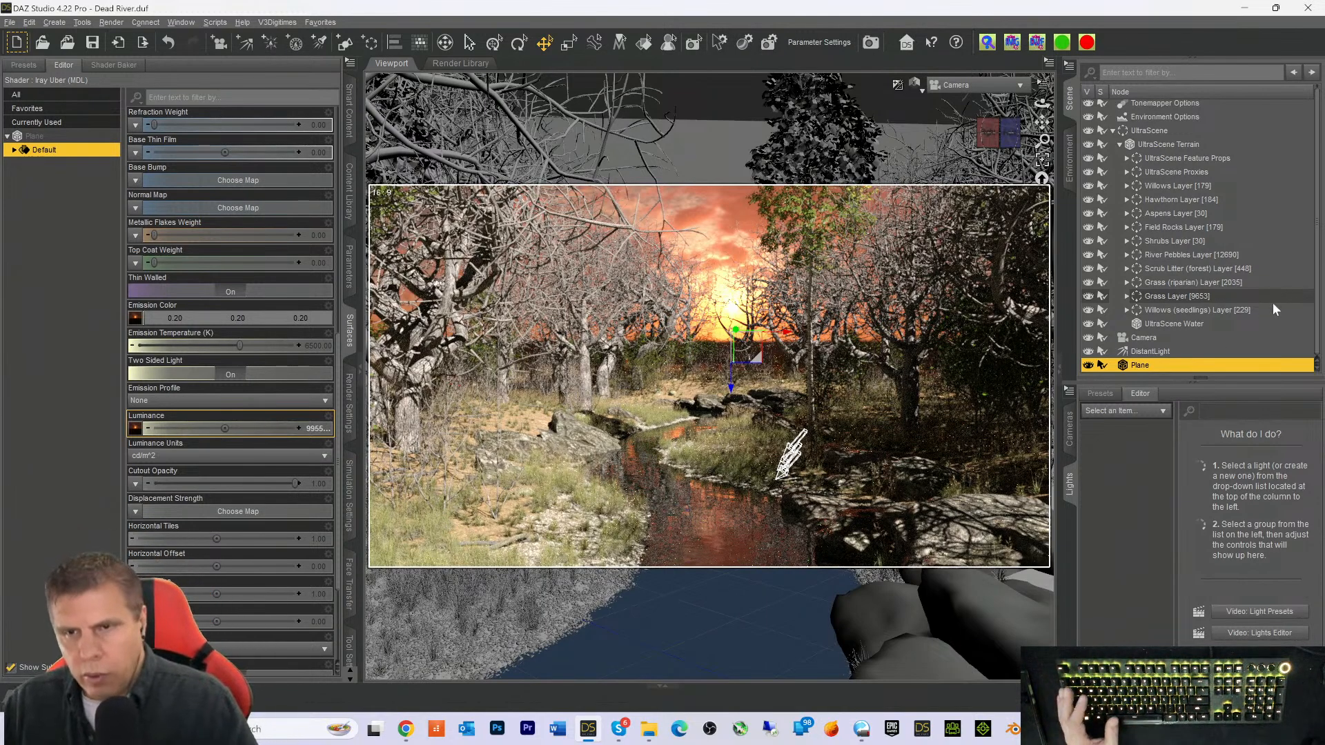
# Hide the DistantLight in the scene and display its full set of parameters
pyautogui.click(1145, 352)
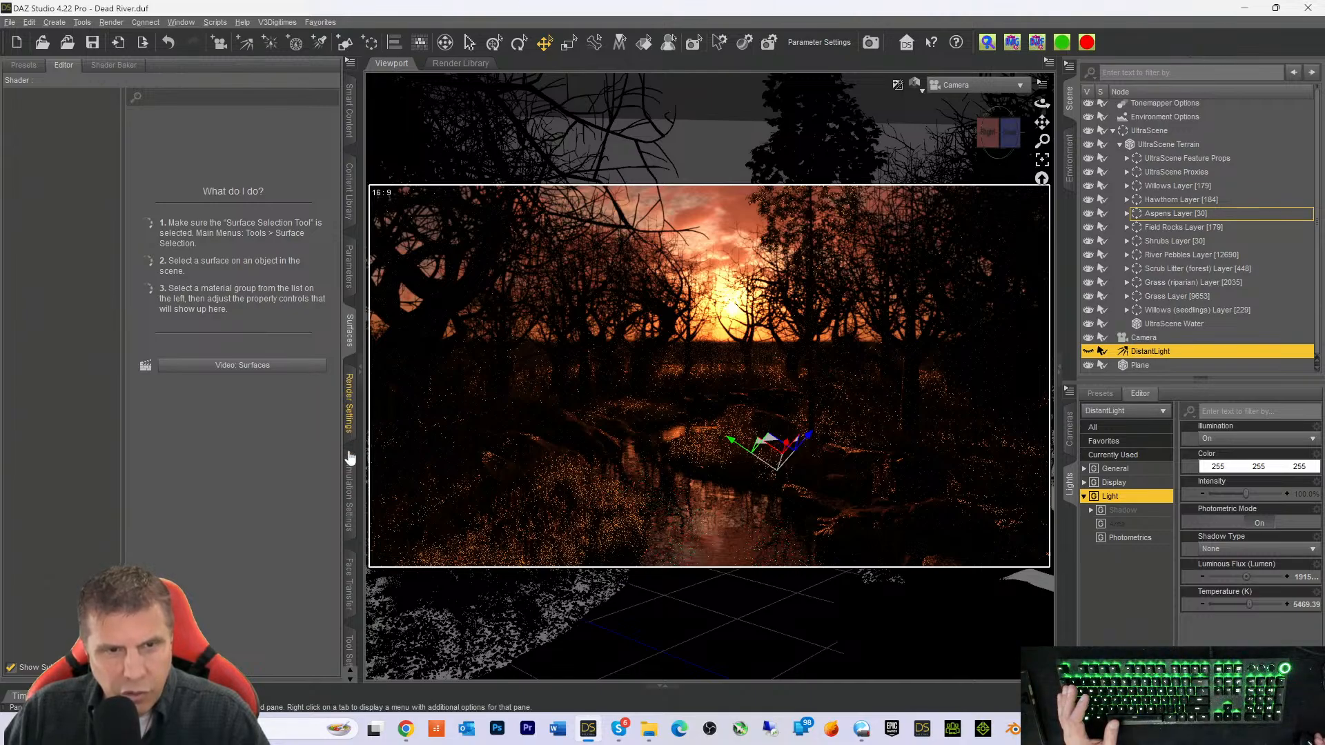
pyautogui.click(350, 279)
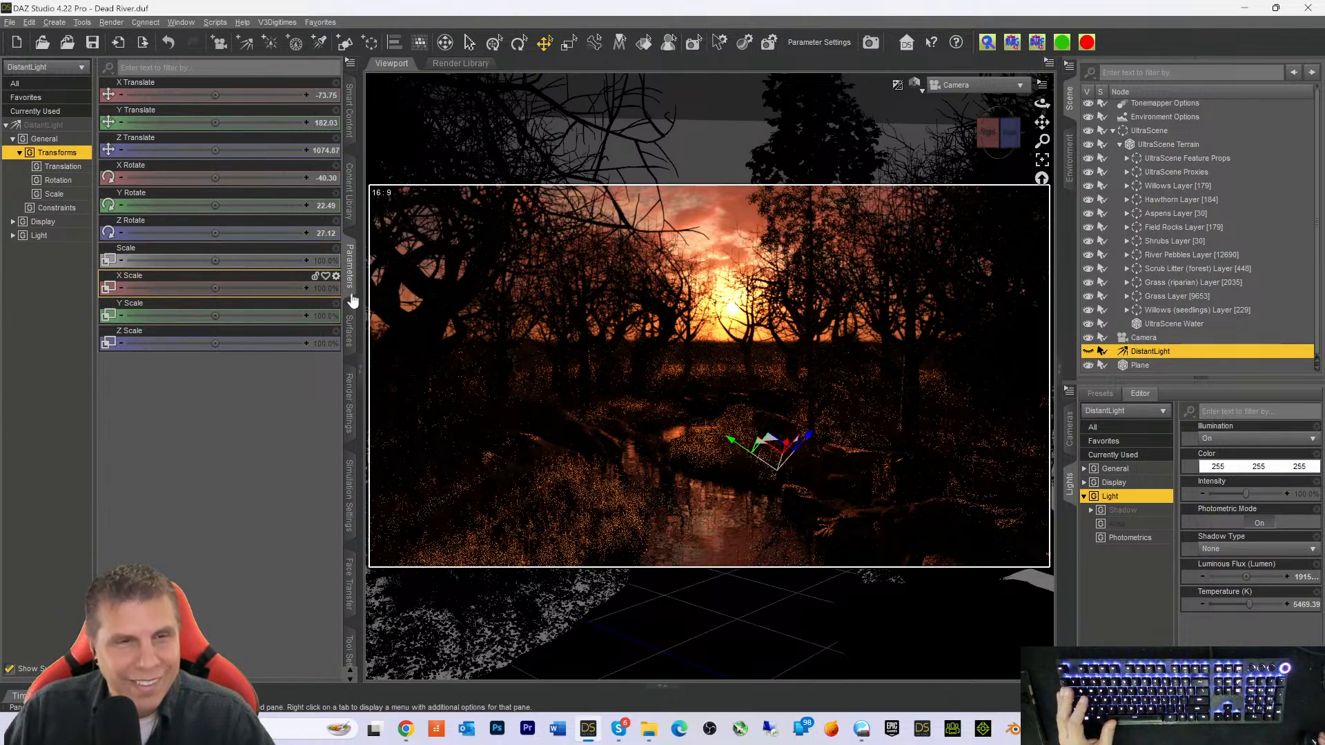
pyautogui.click(43, 124)
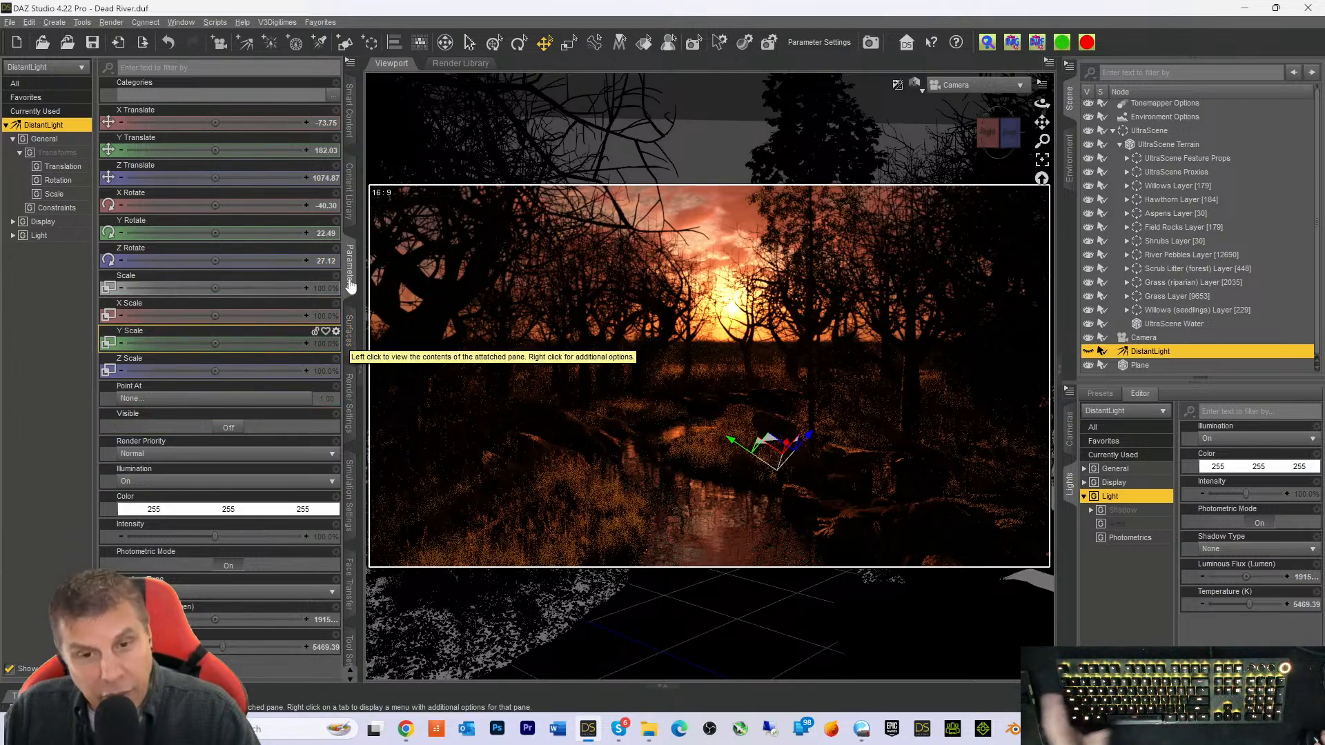
# Select the Plane with the render settings open and save the Dead River scene
pyautogui.click(349, 396)
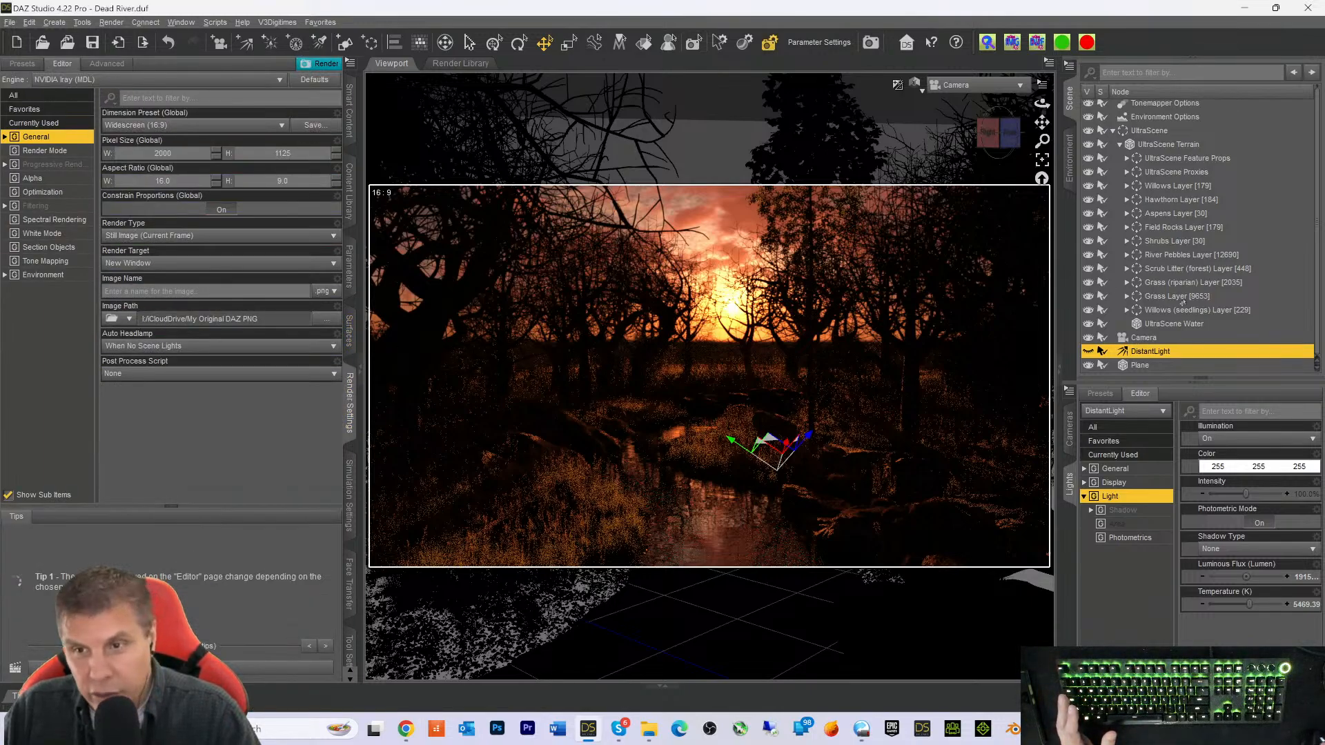
pyautogui.click(1132, 366)
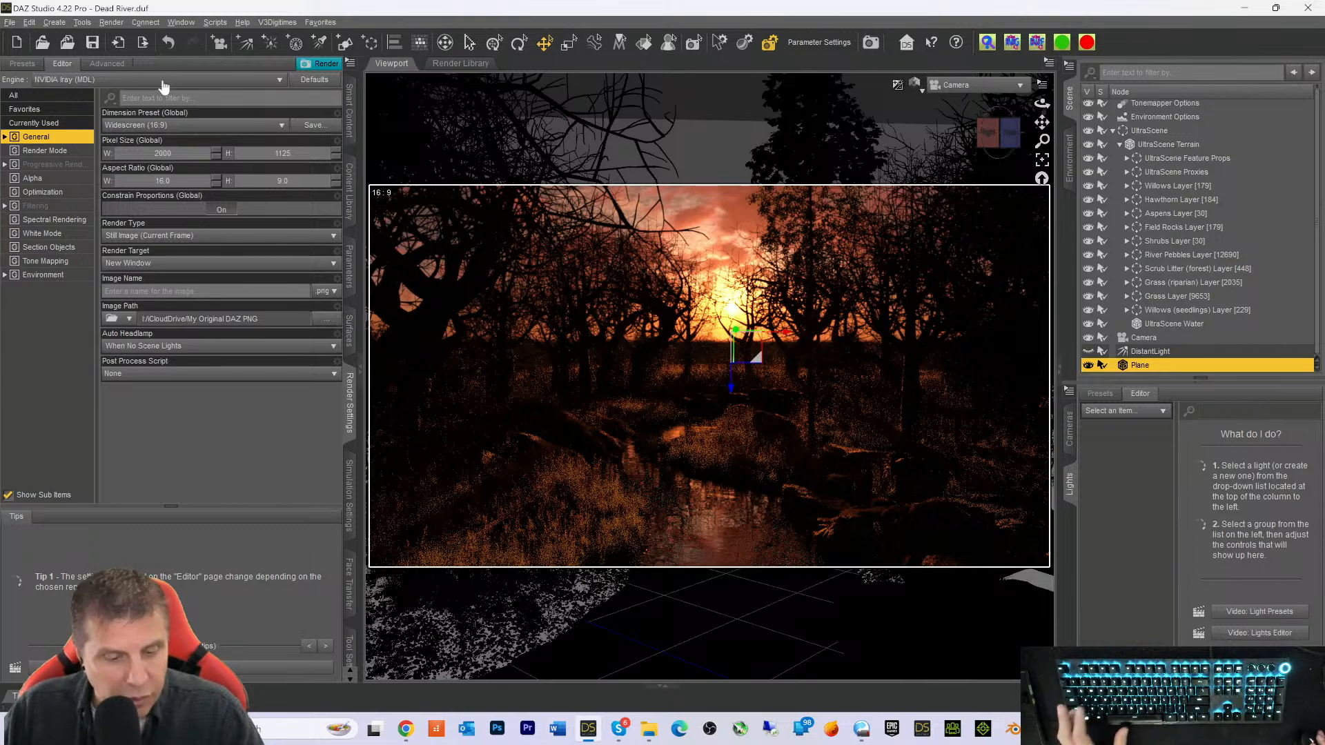
pyautogui.hotkey('ctrl', 's')
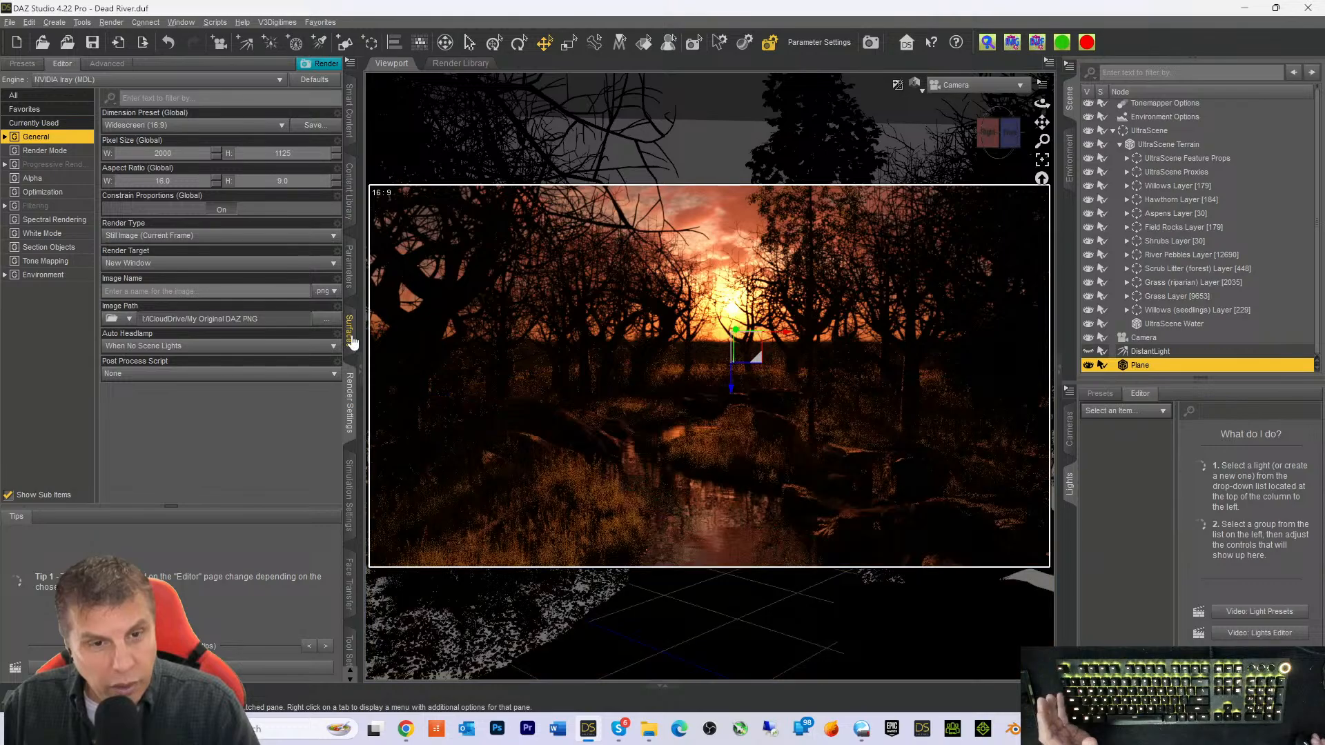
# Try the Plane's Luminance with its map removed, and reassign AHArt_RSGH_12.hdr to it
pyautogui.click(351, 337)
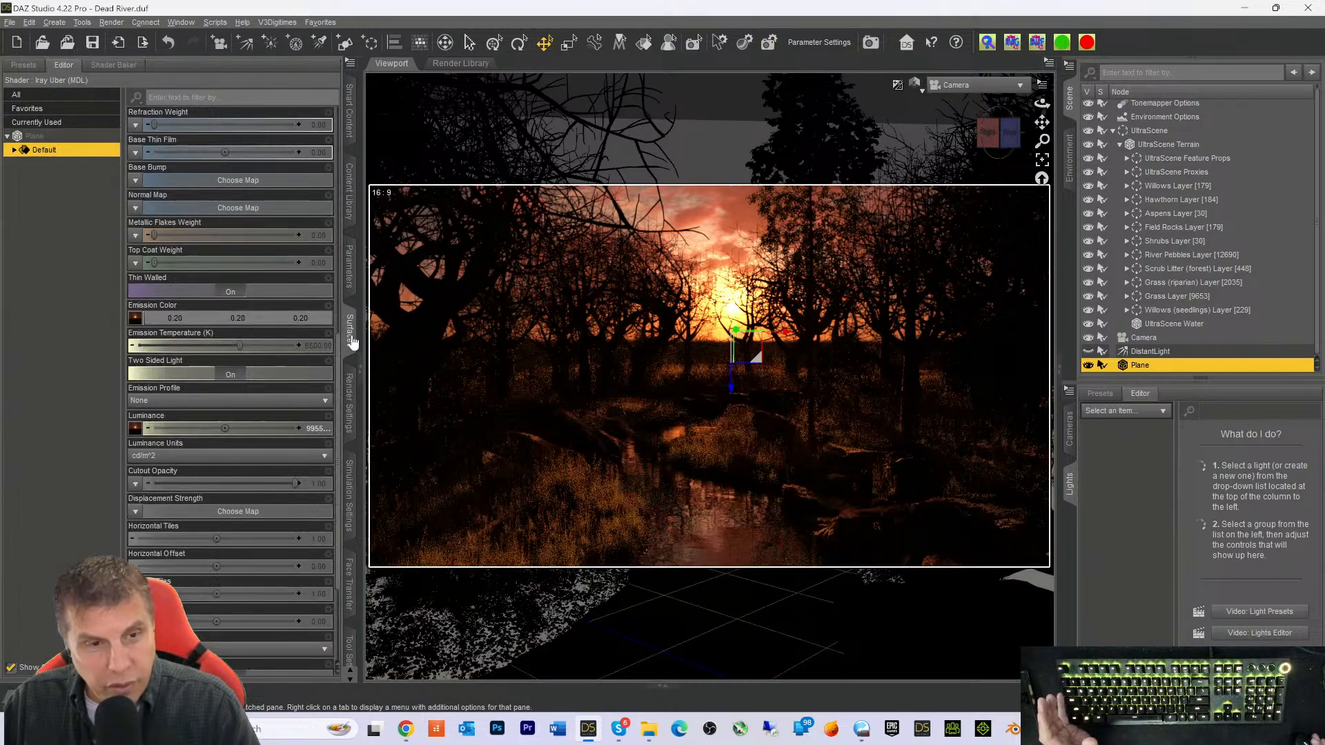
pyautogui.click(133, 429)
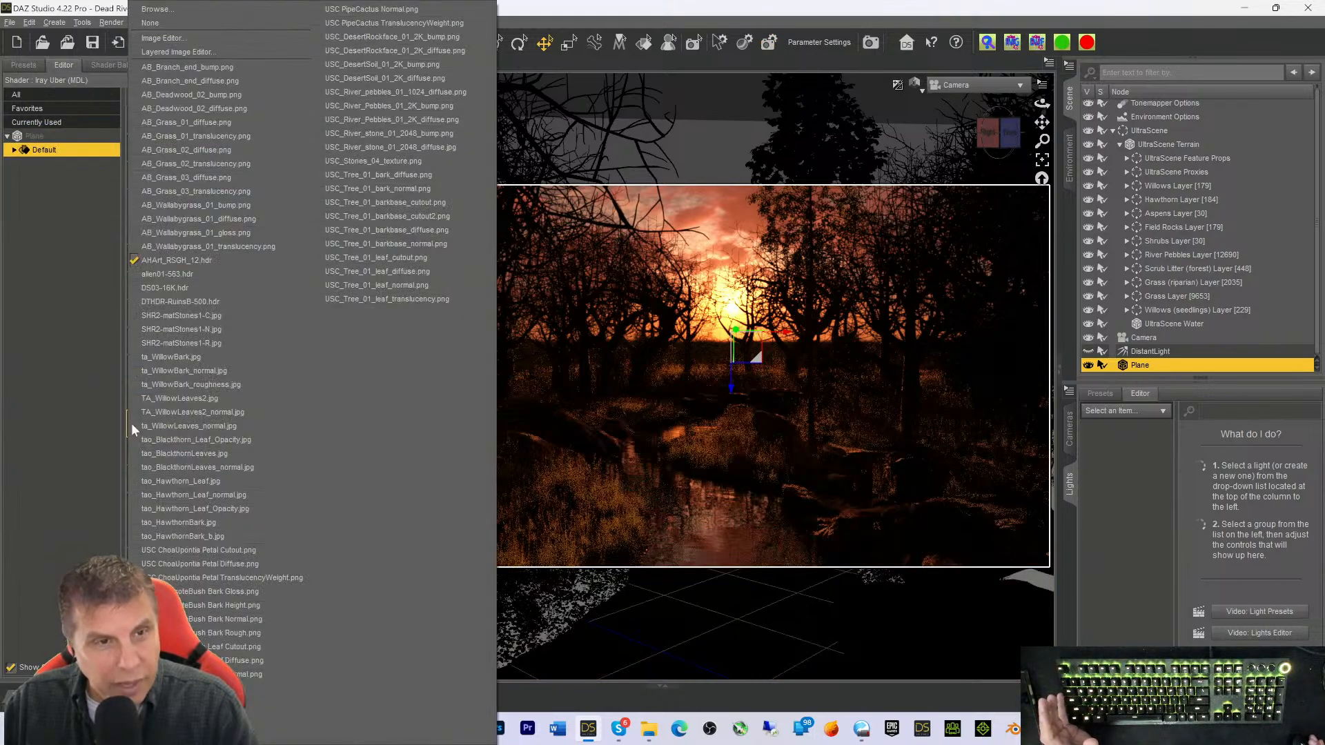
pyautogui.click(150, 23)
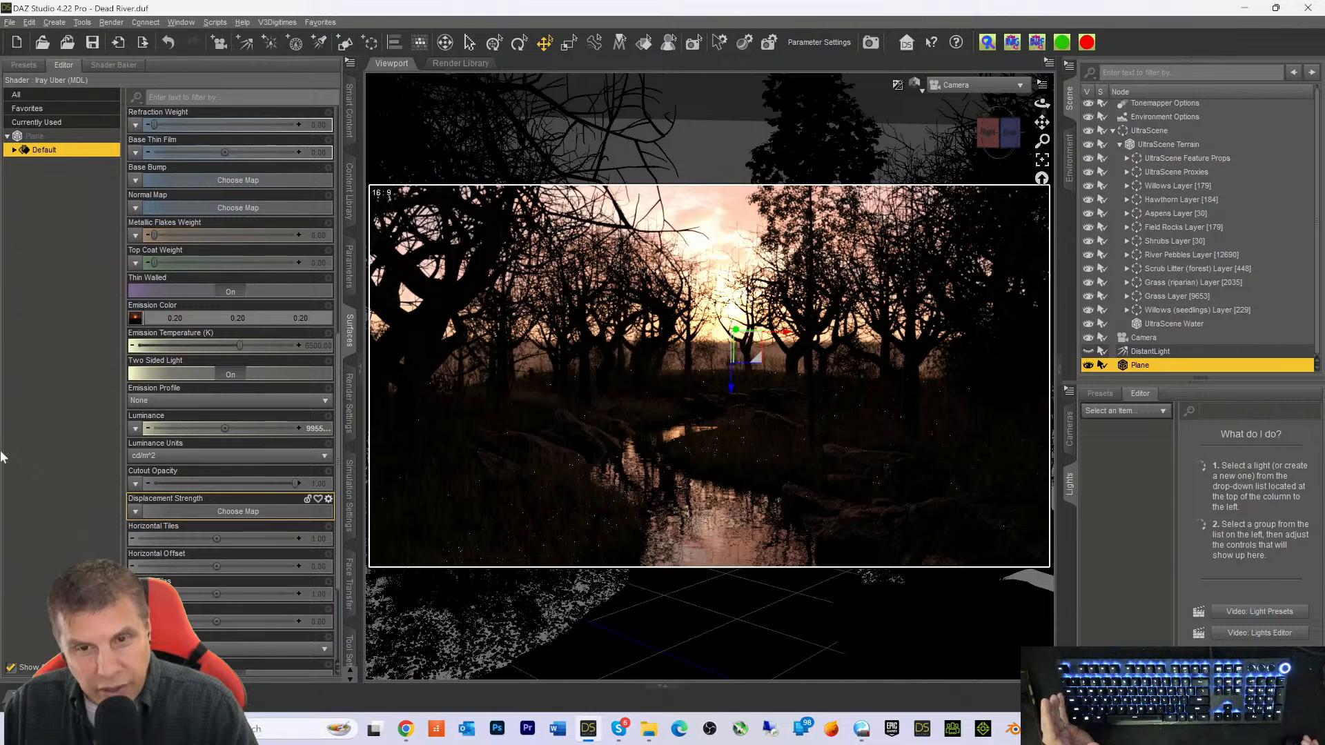
pyautogui.click(134, 429)
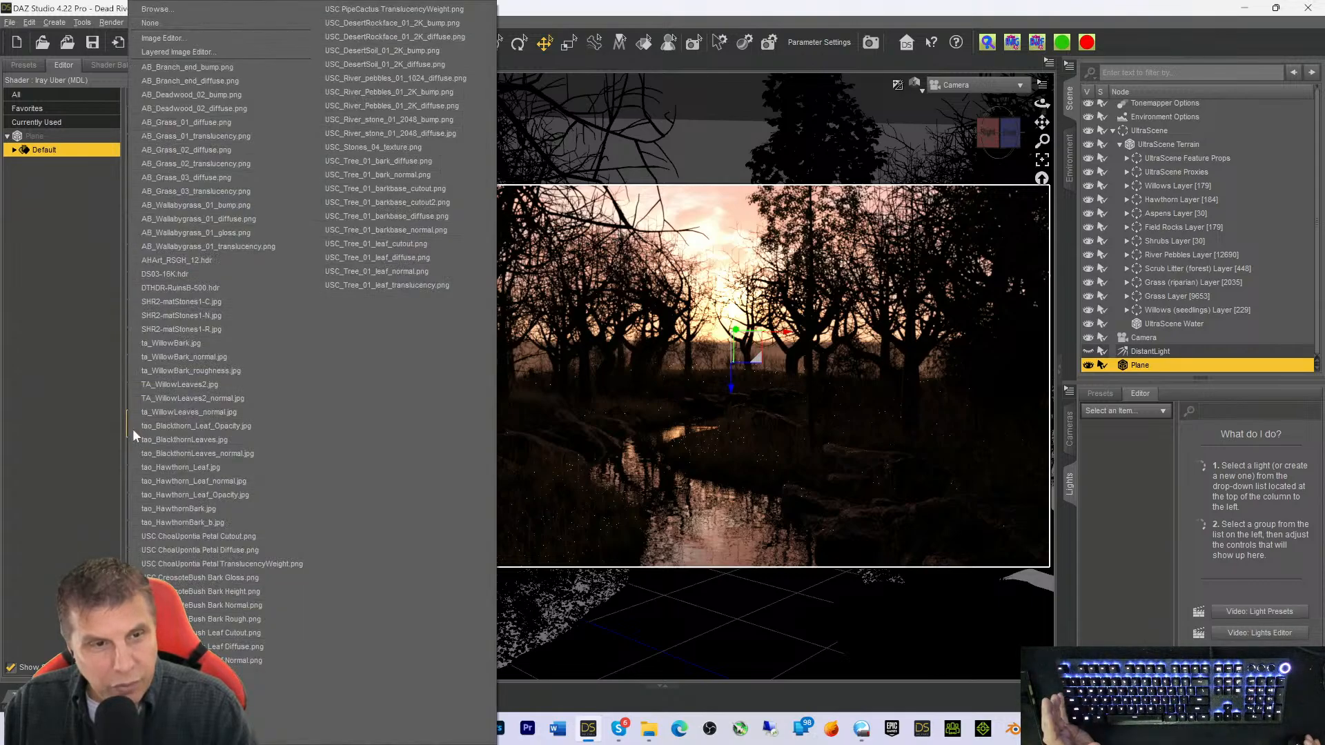
pyautogui.click(166, 261)
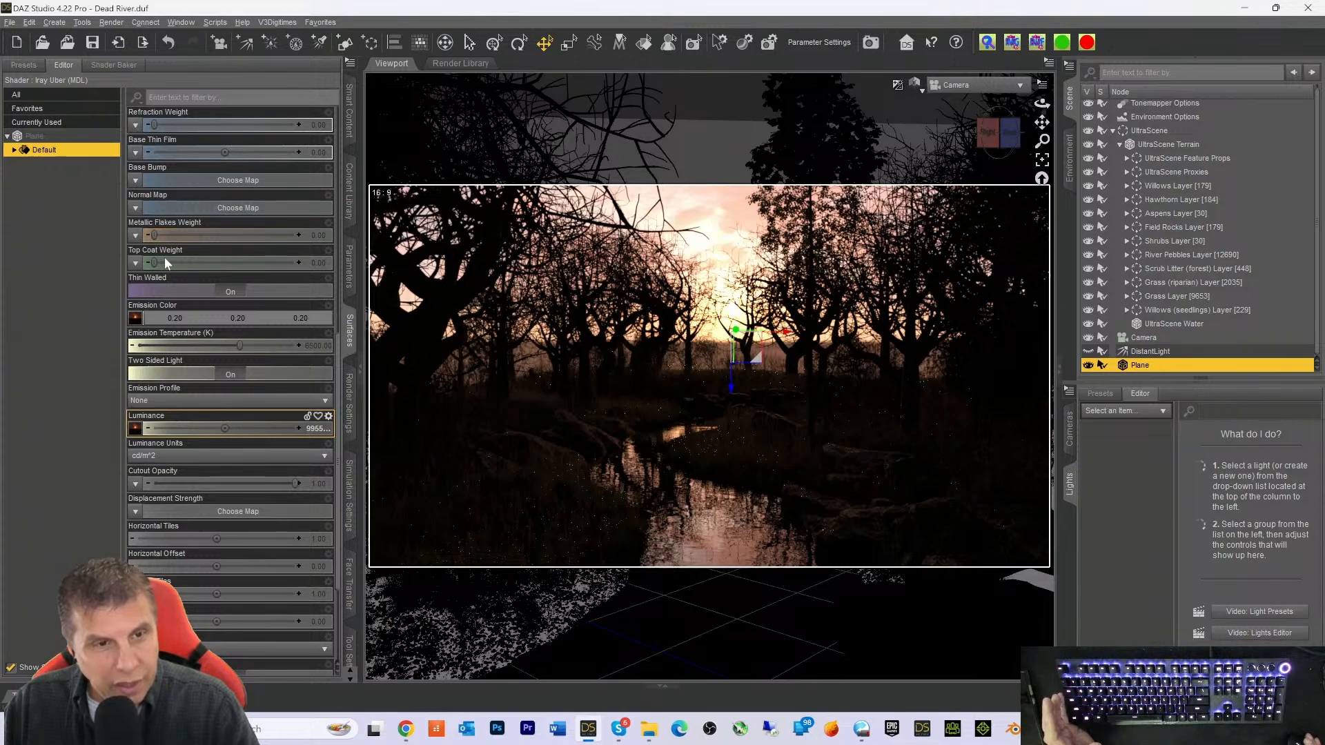
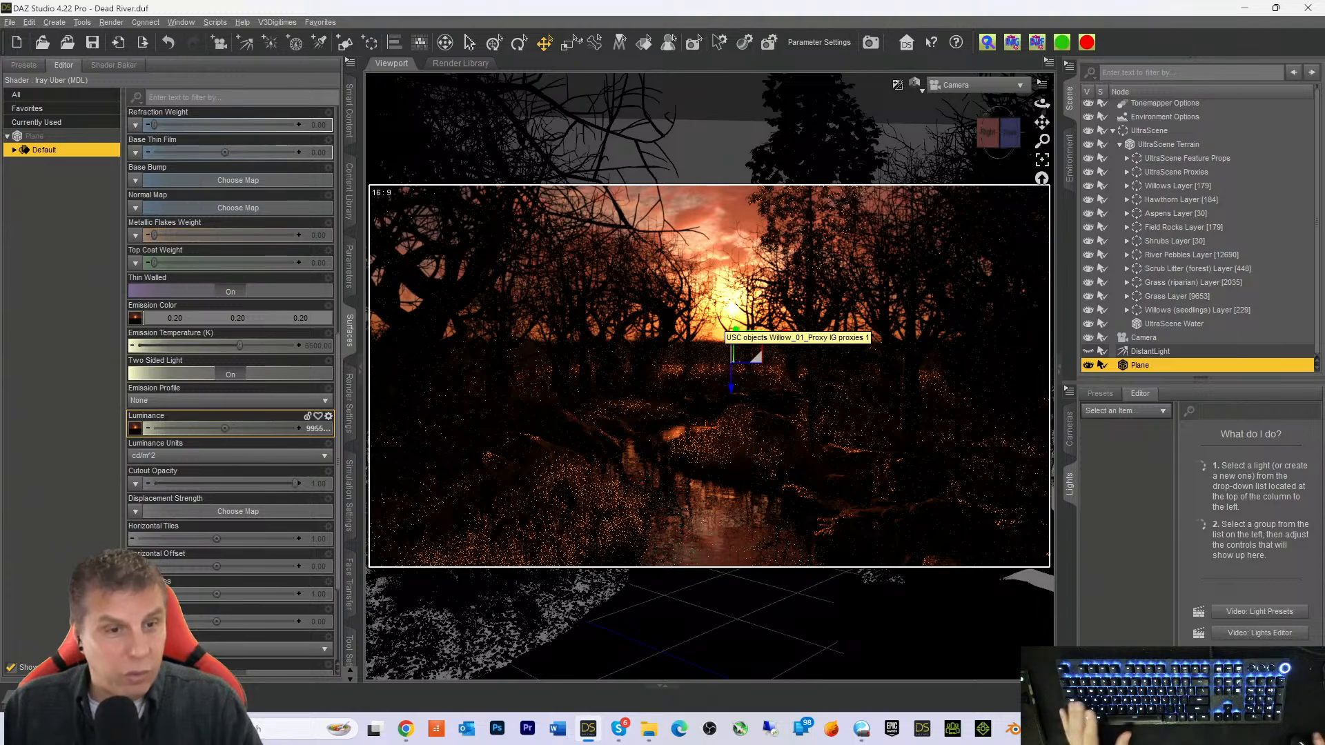
# Try a lighter grey Emission Color of RGB 170, 170, 170 on the Plane's Default surface and undo it
pyautogui.click(205, 320)
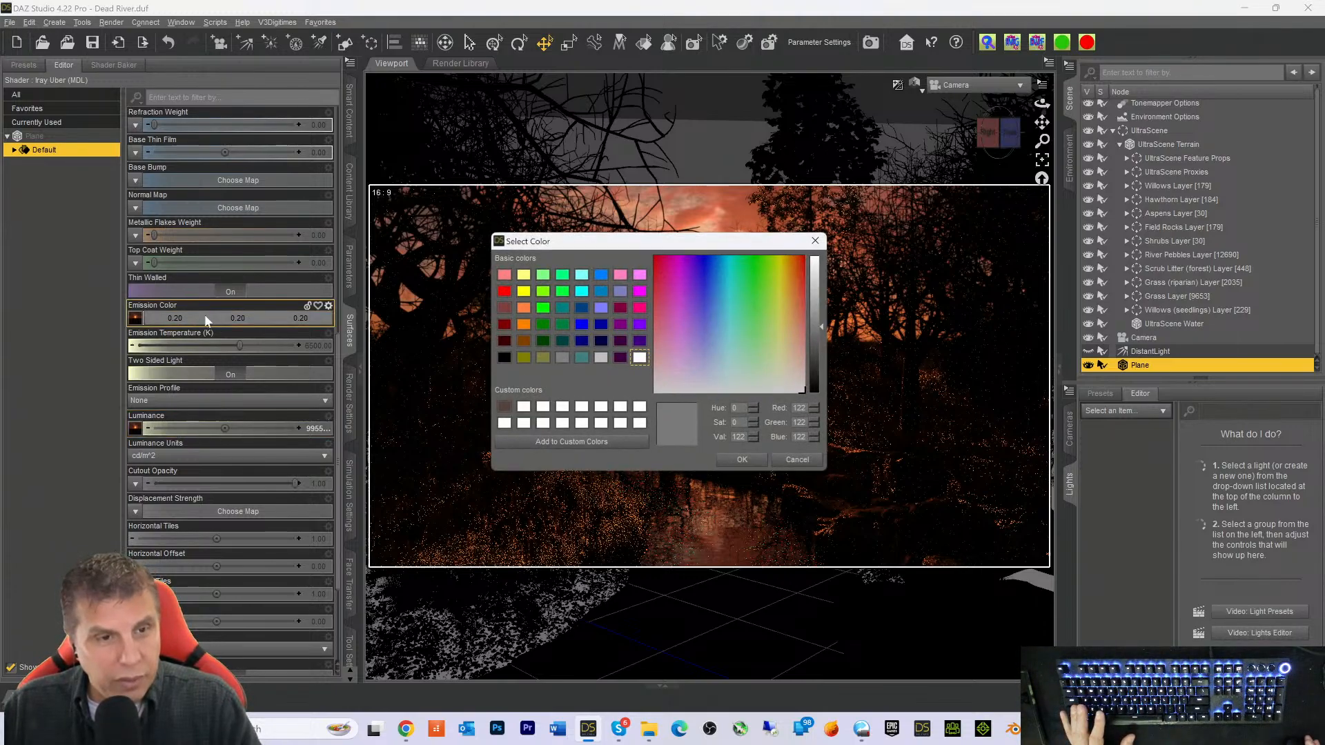
pyautogui.click(815, 303)
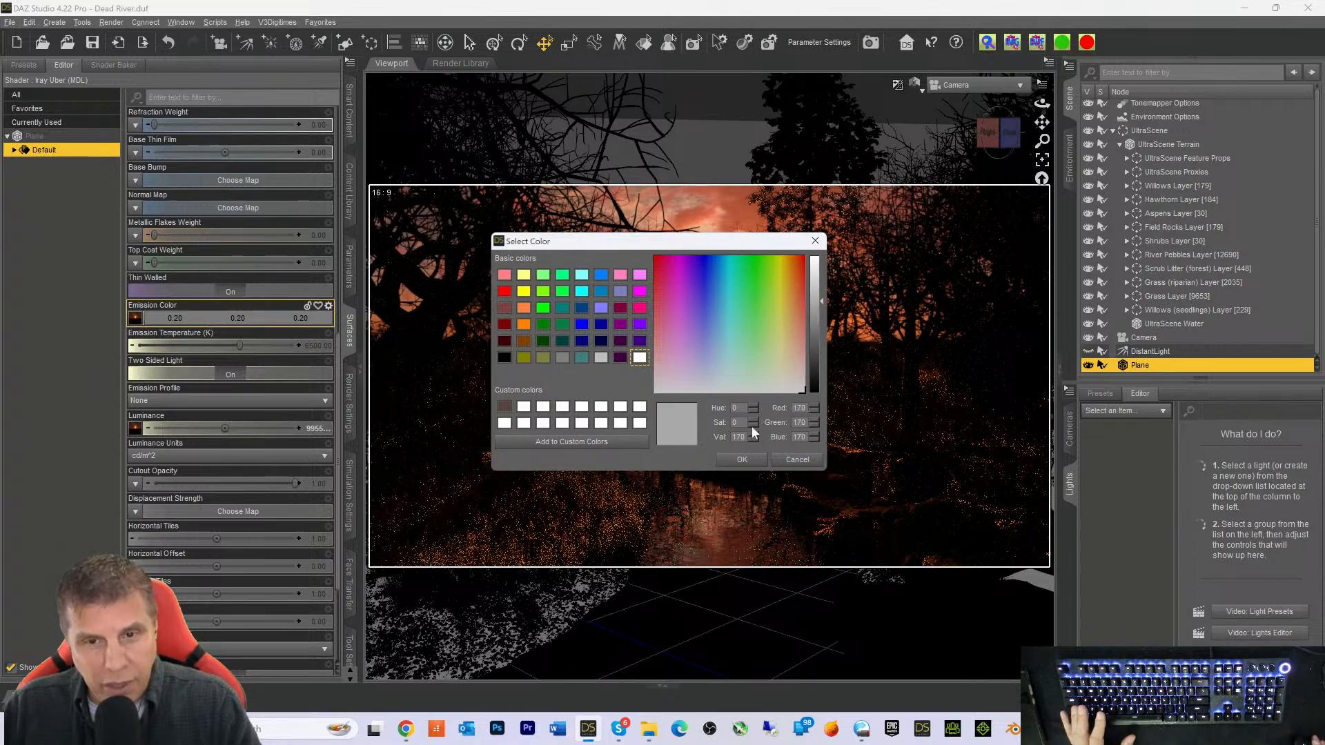
pyautogui.click(740, 460)
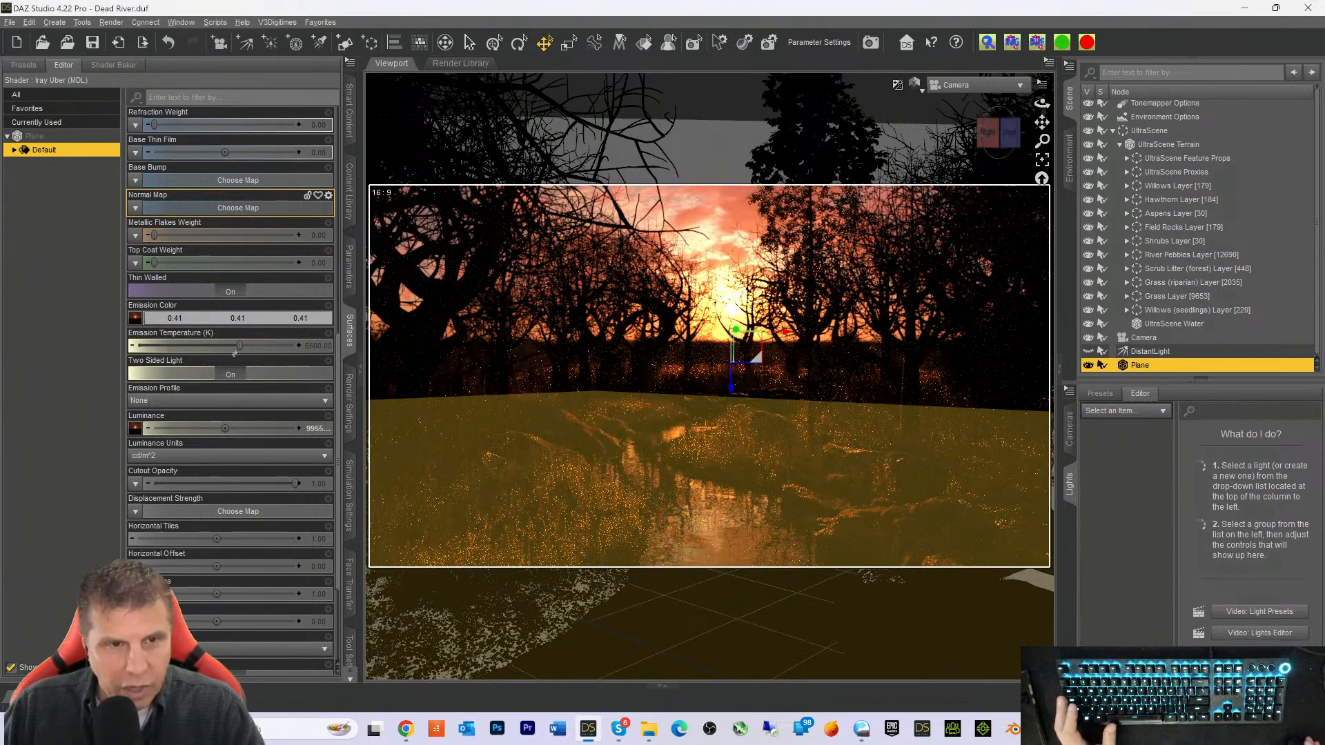
pyautogui.hotkey('ctrl', 'z')
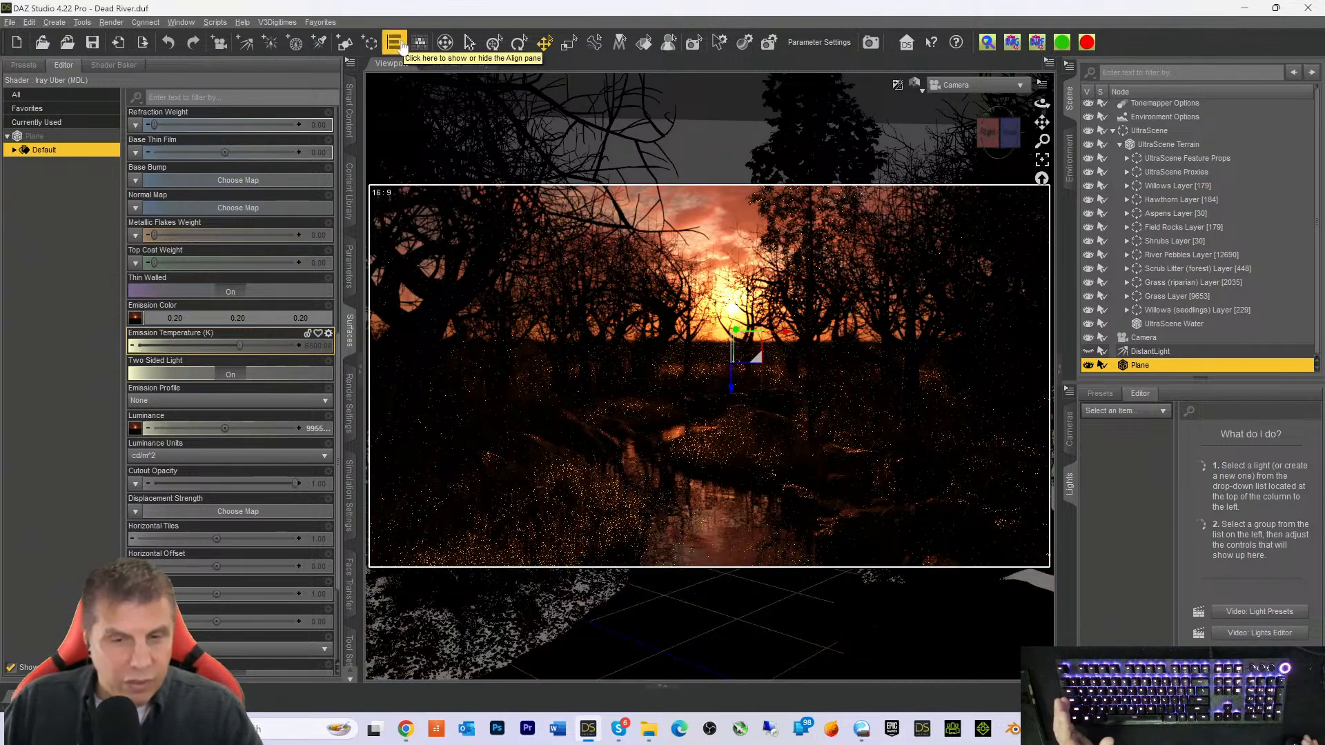
# Create a new spotlight with the default name SpotLight and look through it in the viewport
pyautogui.click(319, 44)
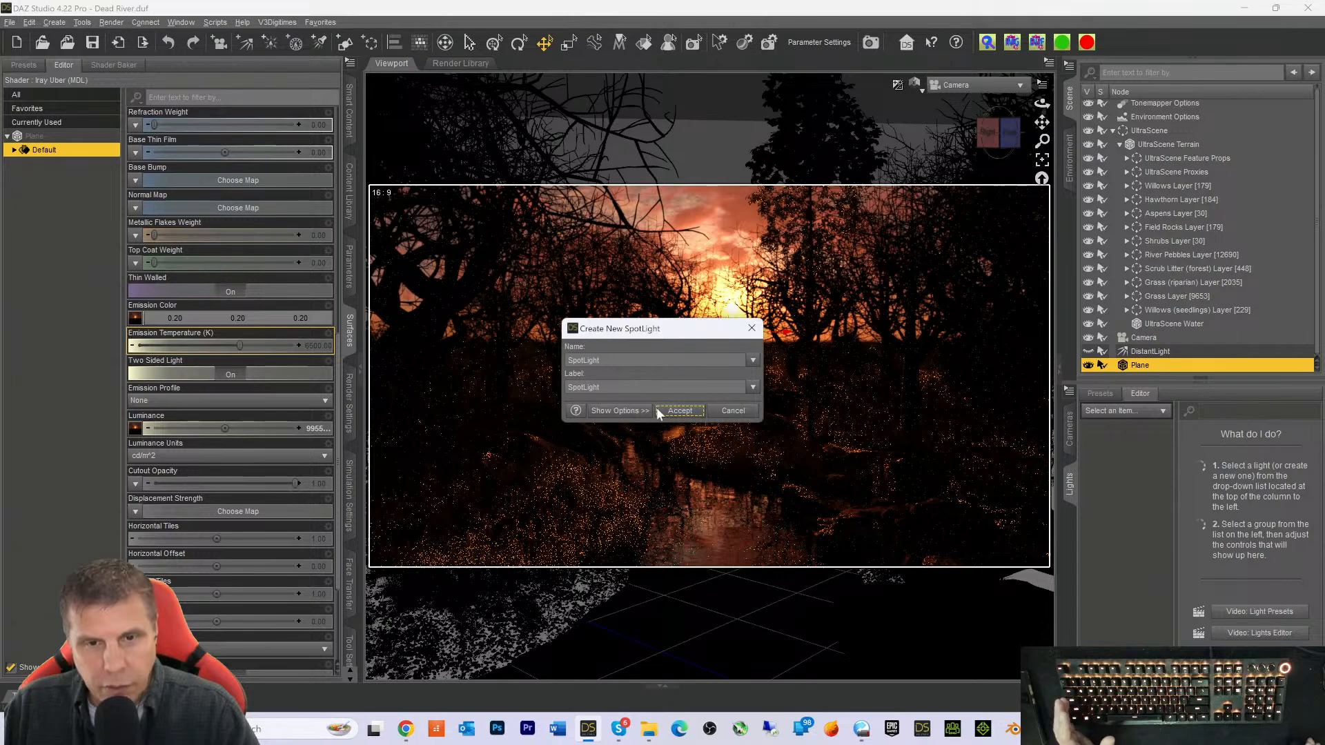
pyautogui.click(680, 412)
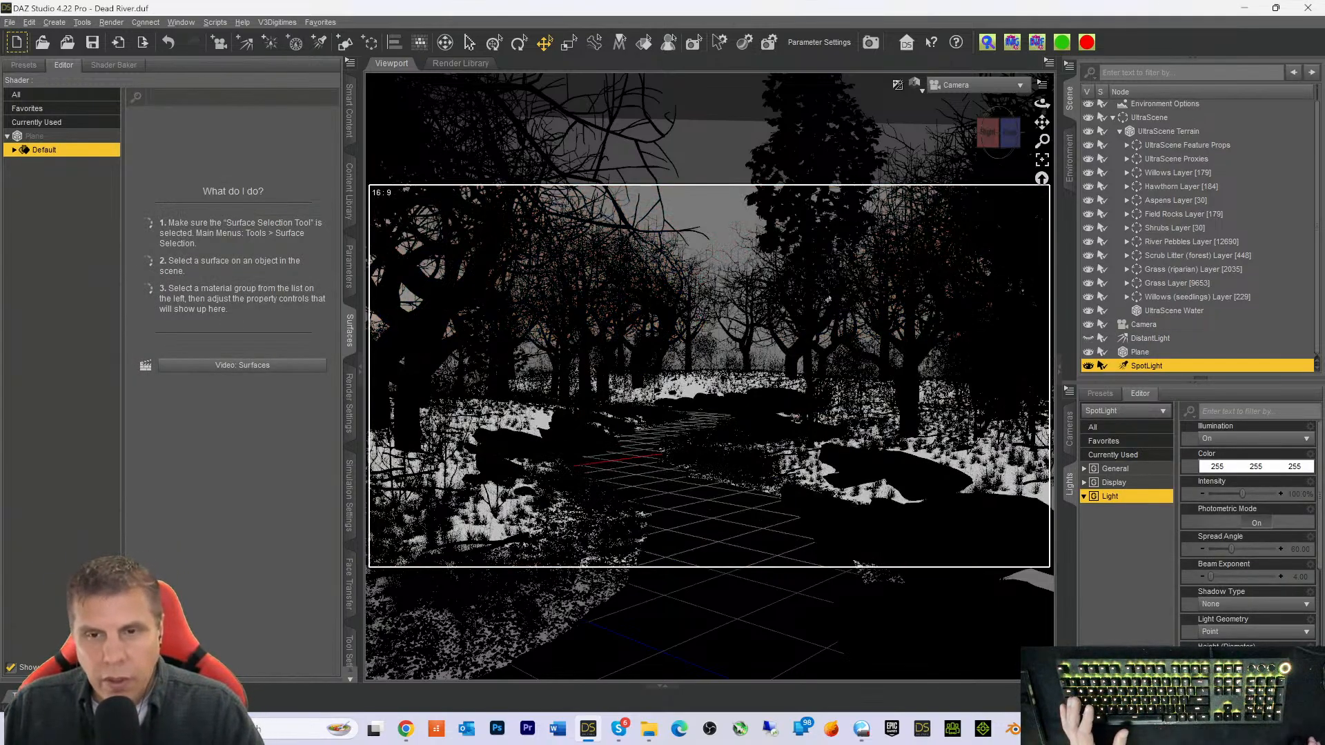
pyautogui.click(970, 86)
pyautogui.click(939, 237)
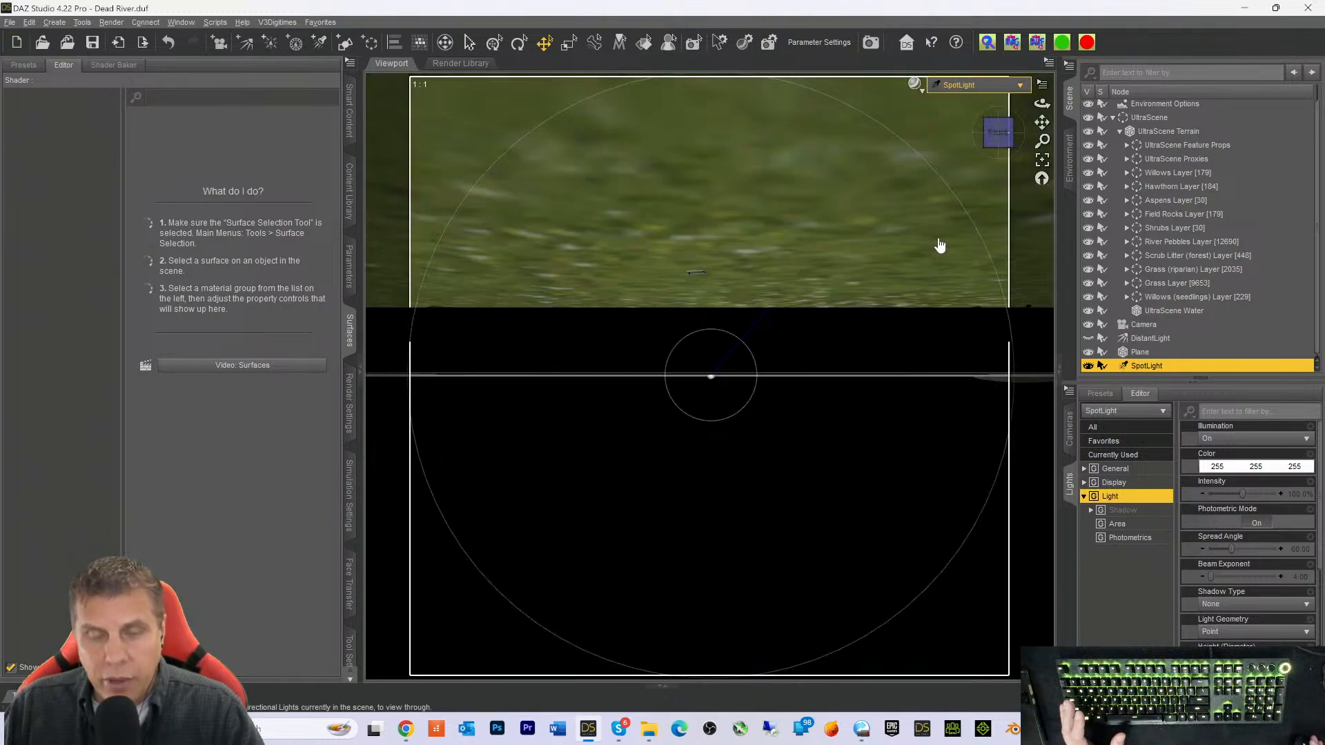
# Raise and rotate the SpotLight until it aims down at the river and its rocks from above
pyautogui.moveTo(1042, 122); pyautogui.dragTo(1042, 187)
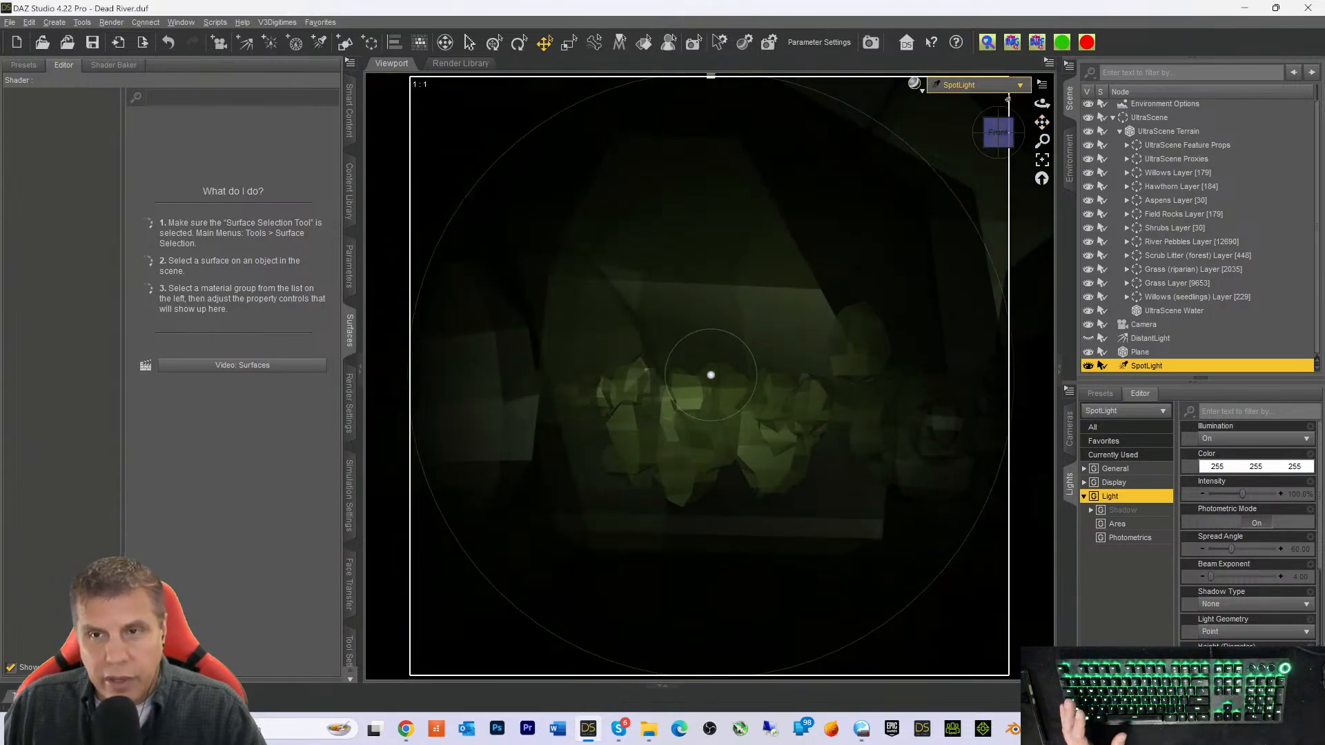
pyautogui.moveTo(1042, 123); pyautogui.dragTo(1042, 181)
pyautogui.moveTo(999, 141); pyautogui.dragTo(998, 169)
pyautogui.moveTo(1042, 103); pyautogui.dragTo(929, 151)
pyautogui.moveTo(1042, 124); pyautogui.dragTo(1020, 84)
pyautogui.moveTo(998, 128); pyautogui.dragTo(1097, 129)
pyautogui.scroll(-2, 945, 222)
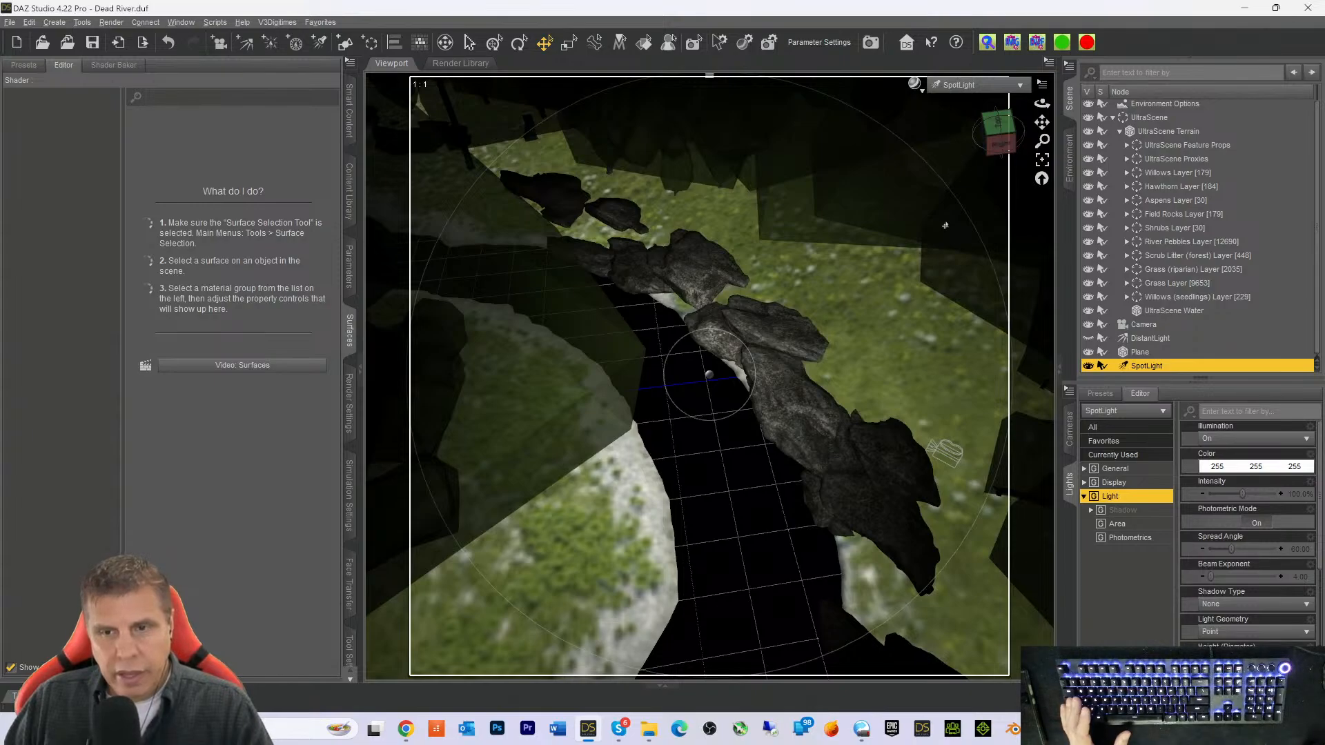
# Pull the SpotLight farther back, tilt its aim up along the river, and return the viewport to the Camera view
pyautogui.moveTo(1042, 122); pyautogui.dragTo(1042, 163)
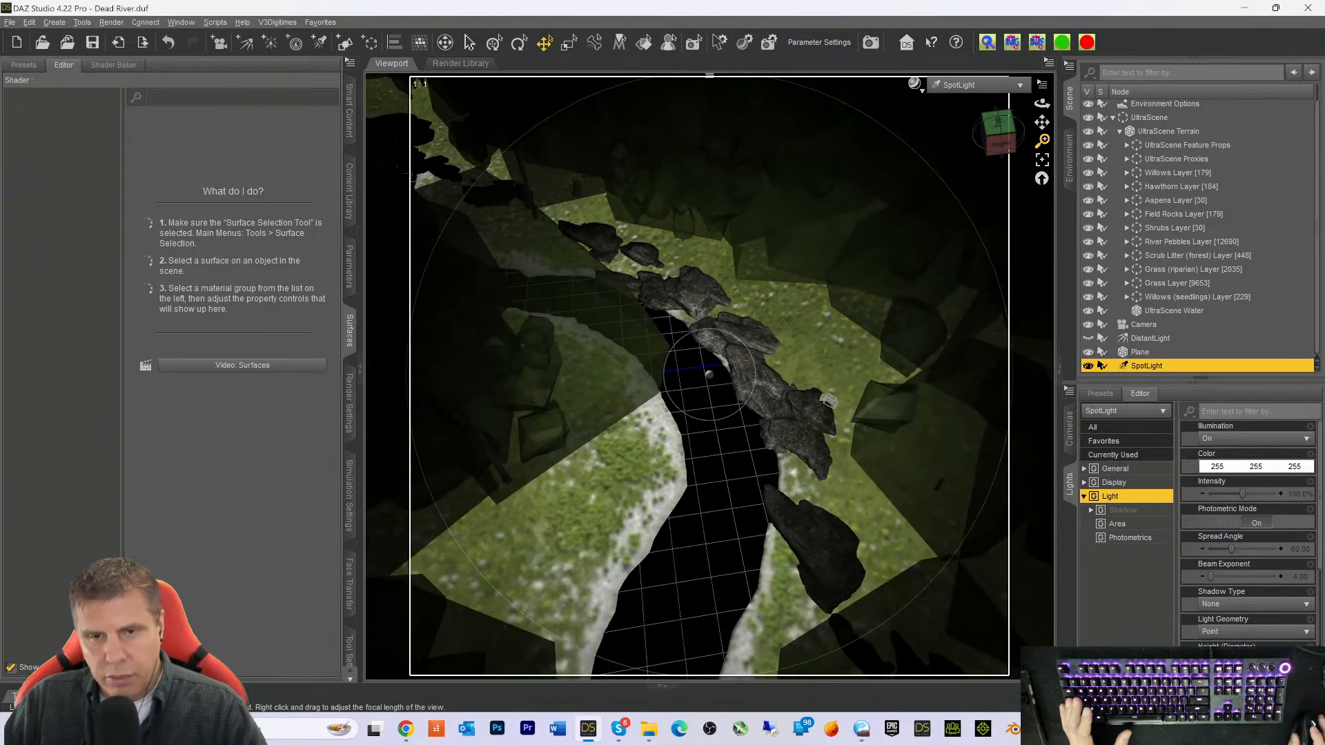
pyautogui.click(978, 113)
pyautogui.moveTo(1000, 143)
pyautogui.mouseDown()
pyautogui.moveTo(999, 107)
pyautogui.moveTo(1043, 102)
pyautogui.moveTo(1055, 131)
pyautogui.moveTo(1001, 148)
pyautogui.mouseUp()
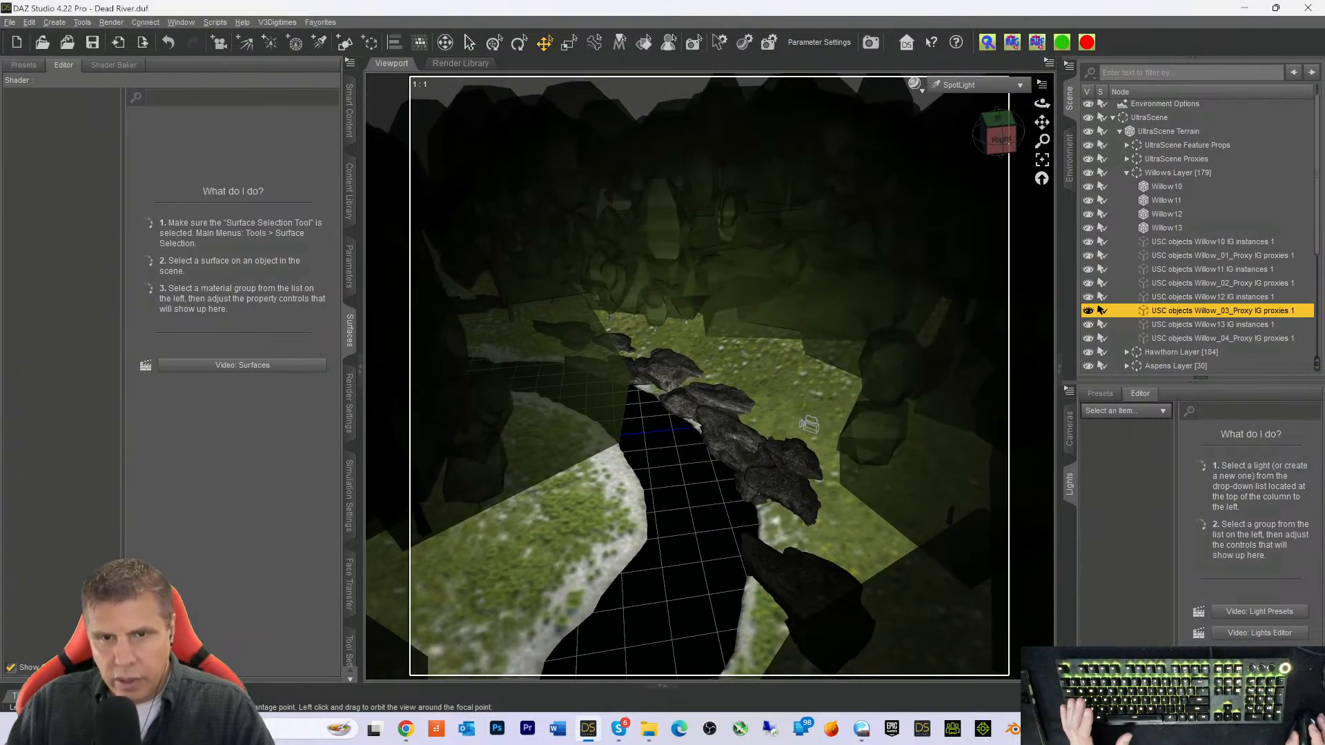
pyautogui.scroll(-4, 1161, 338)
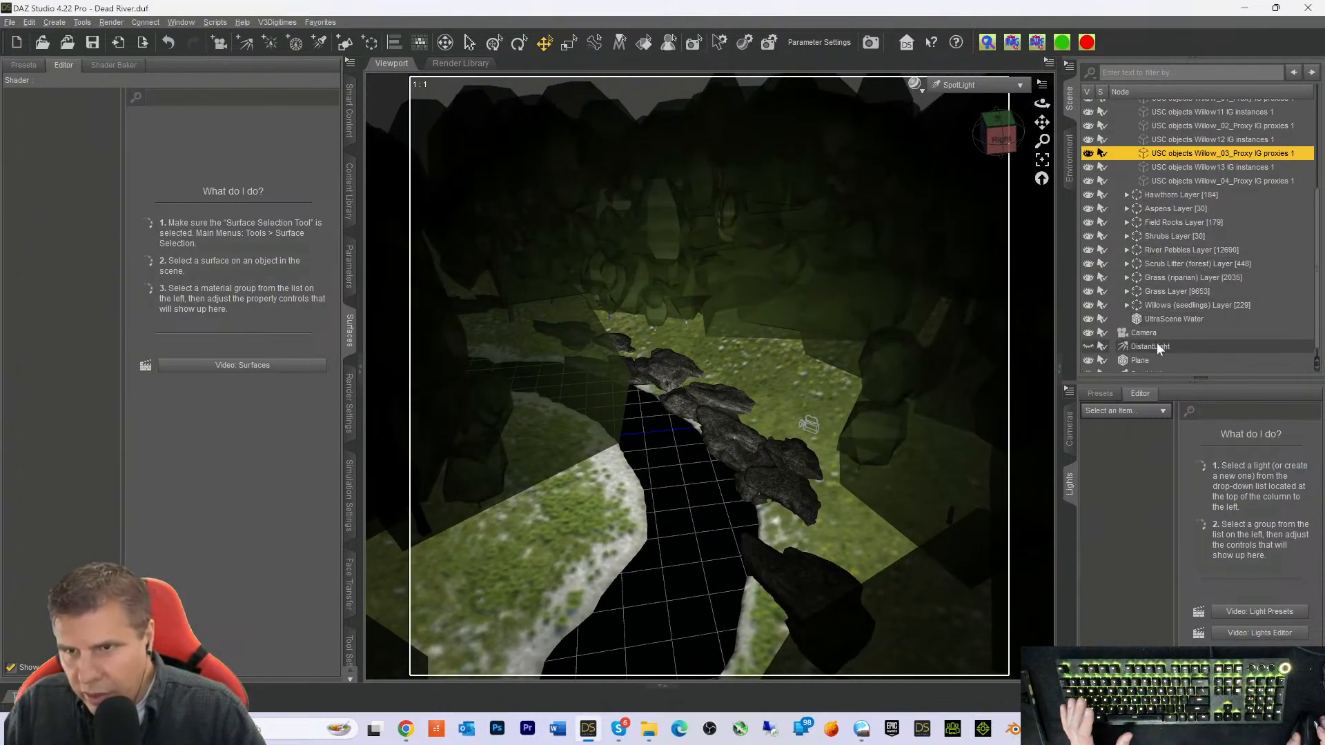
pyautogui.click(1132, 366)
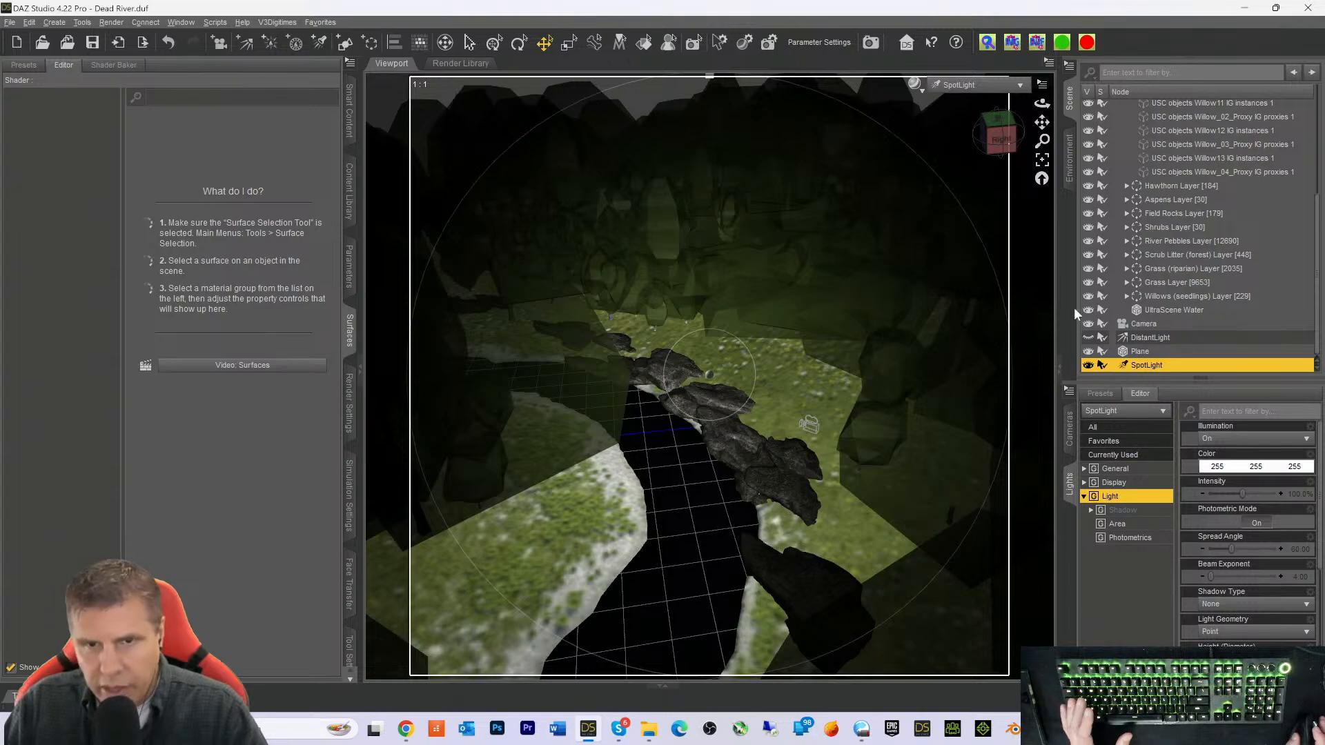
pyautogui.moveTo(1000, 133)
pyautogui.mouseDown()
pyautogui.moveTo(997, 144)
pyautogui.moveTo(998, 134)
pyautogui.mouseUp()
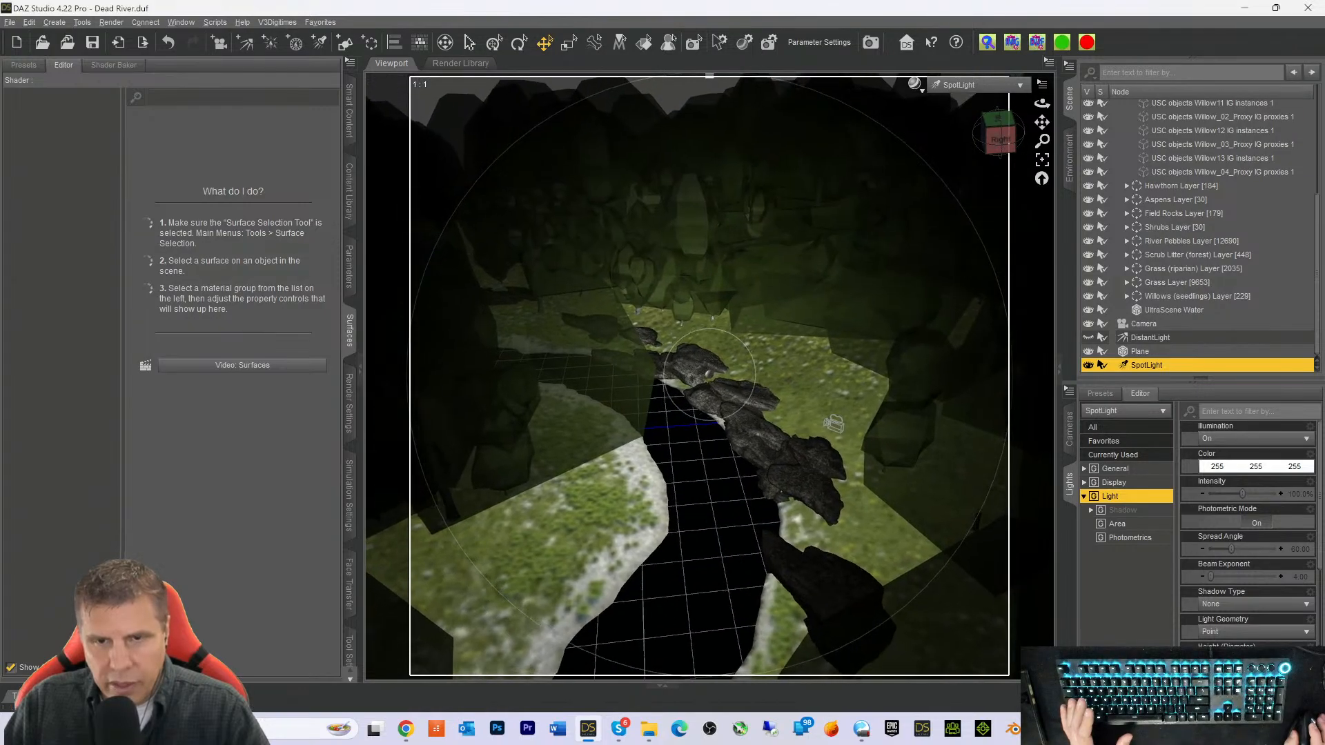
pyautogui.click(988, 87)
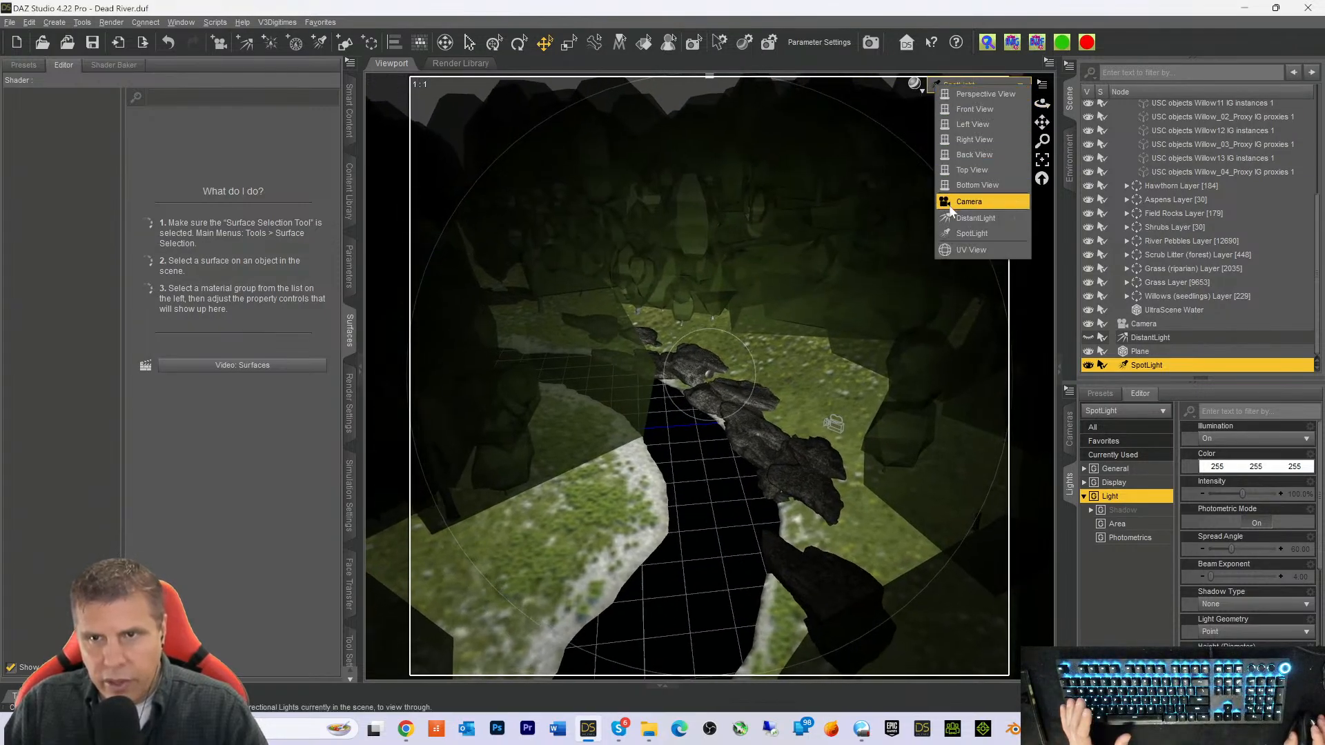
pyautogui.click(968, 202)
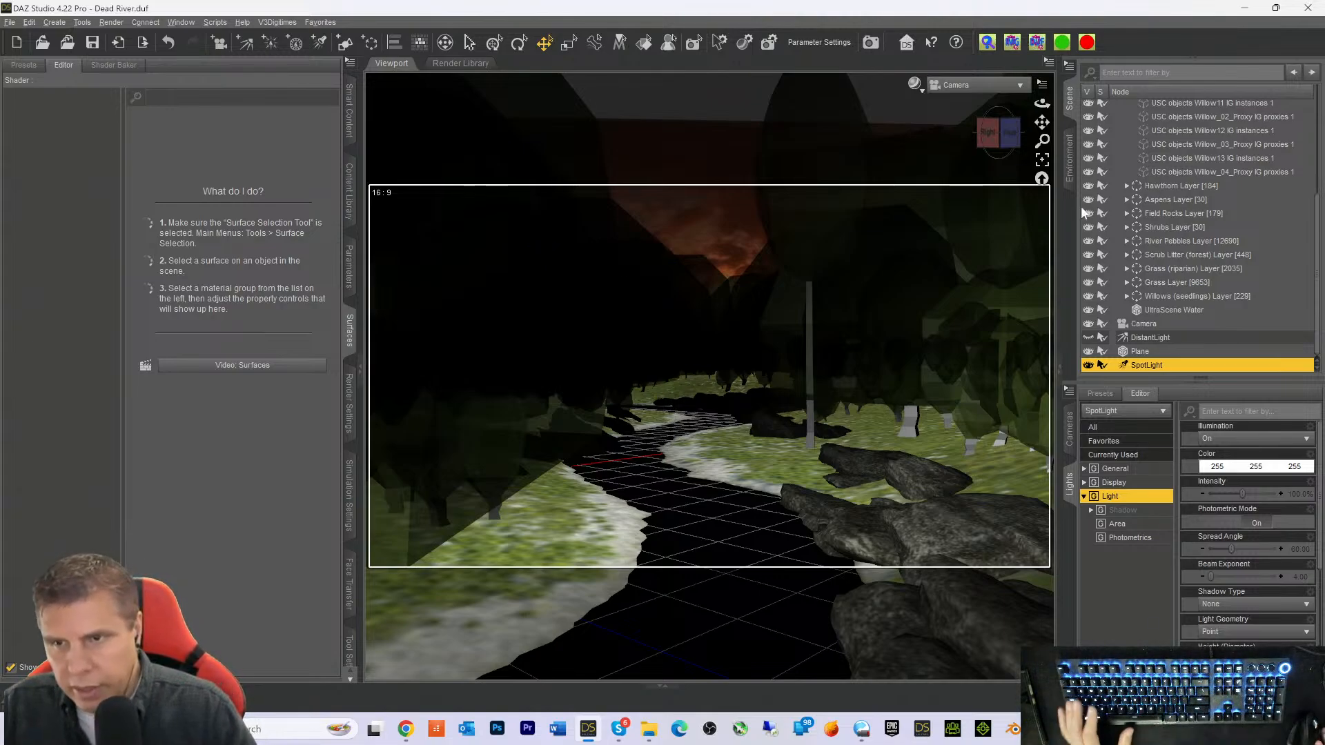
# Raise the SpotLight's Luminous Flux to 91500 lumens
pyautogui.click(349, 269)
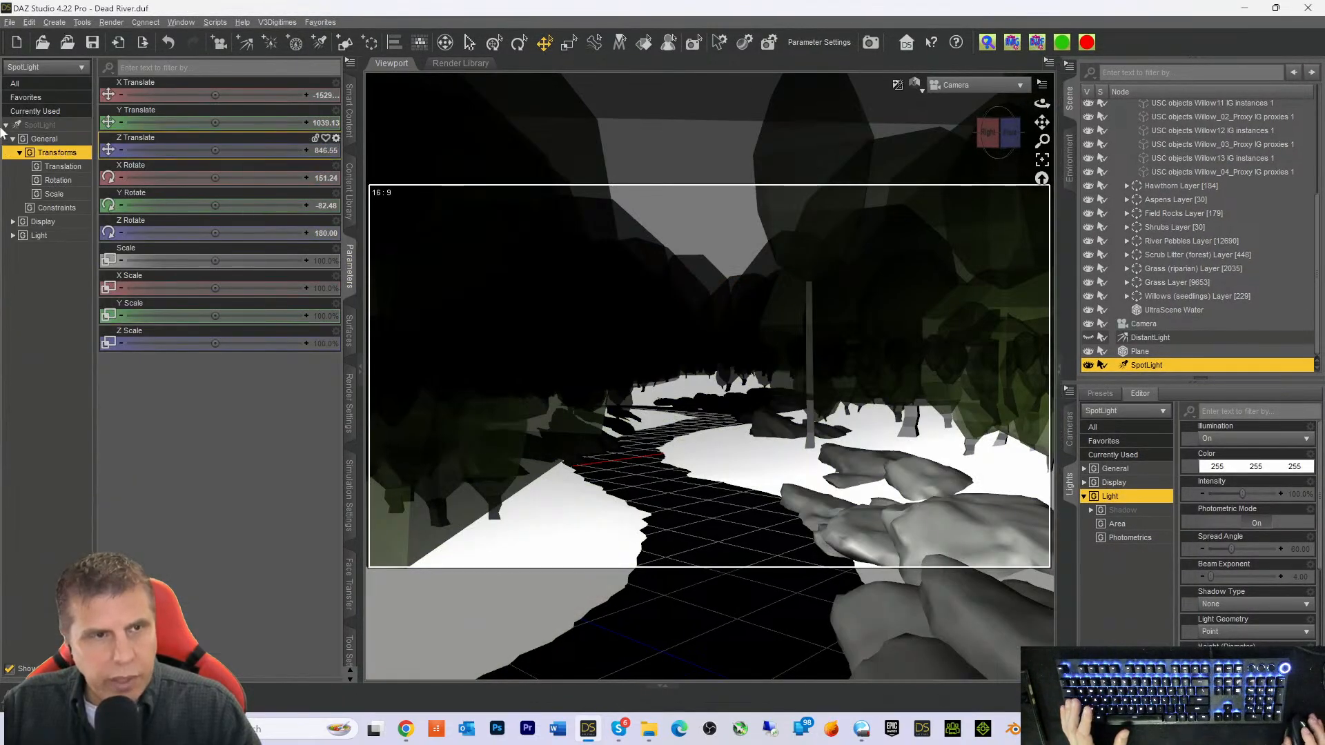
pyautogui.click(31, 126)
pyautogui.scroll(-3, 145, 621)
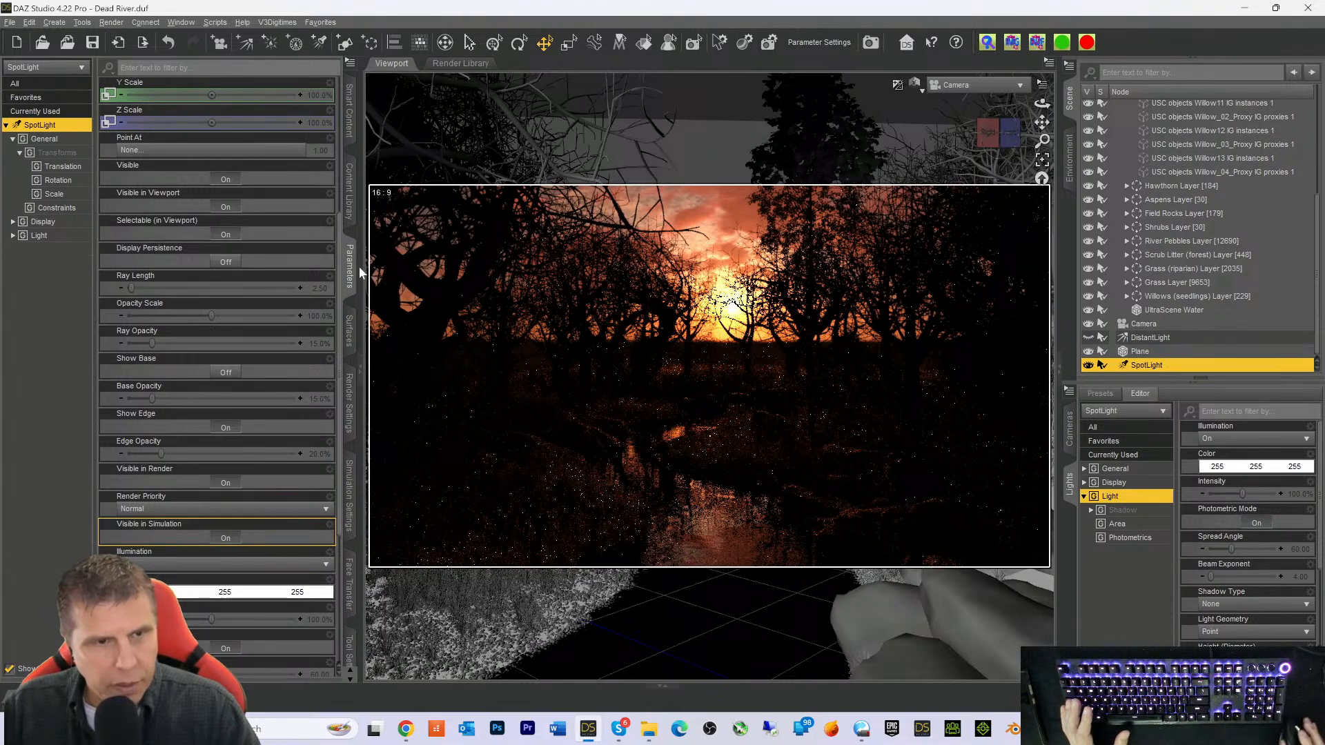
pyautogui.scroll(-3, 222, 171)
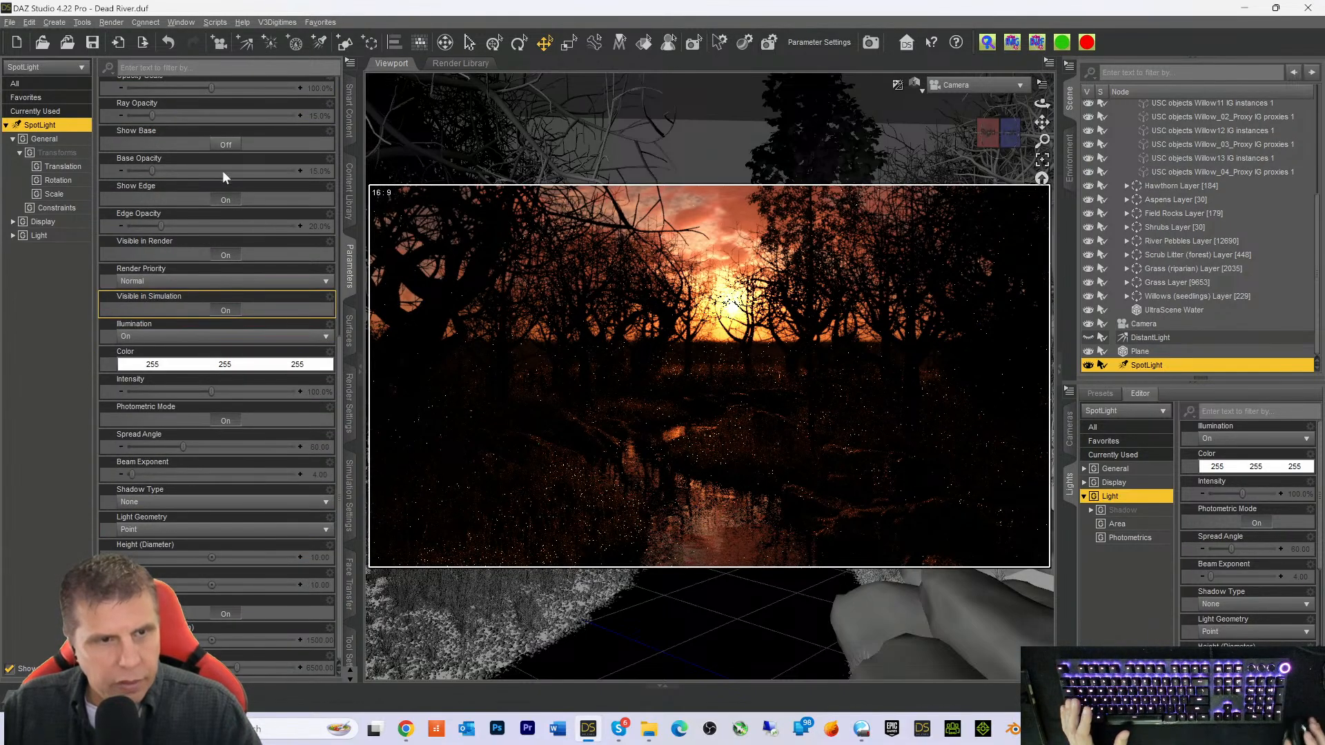
pyautogui.click(311, 640)
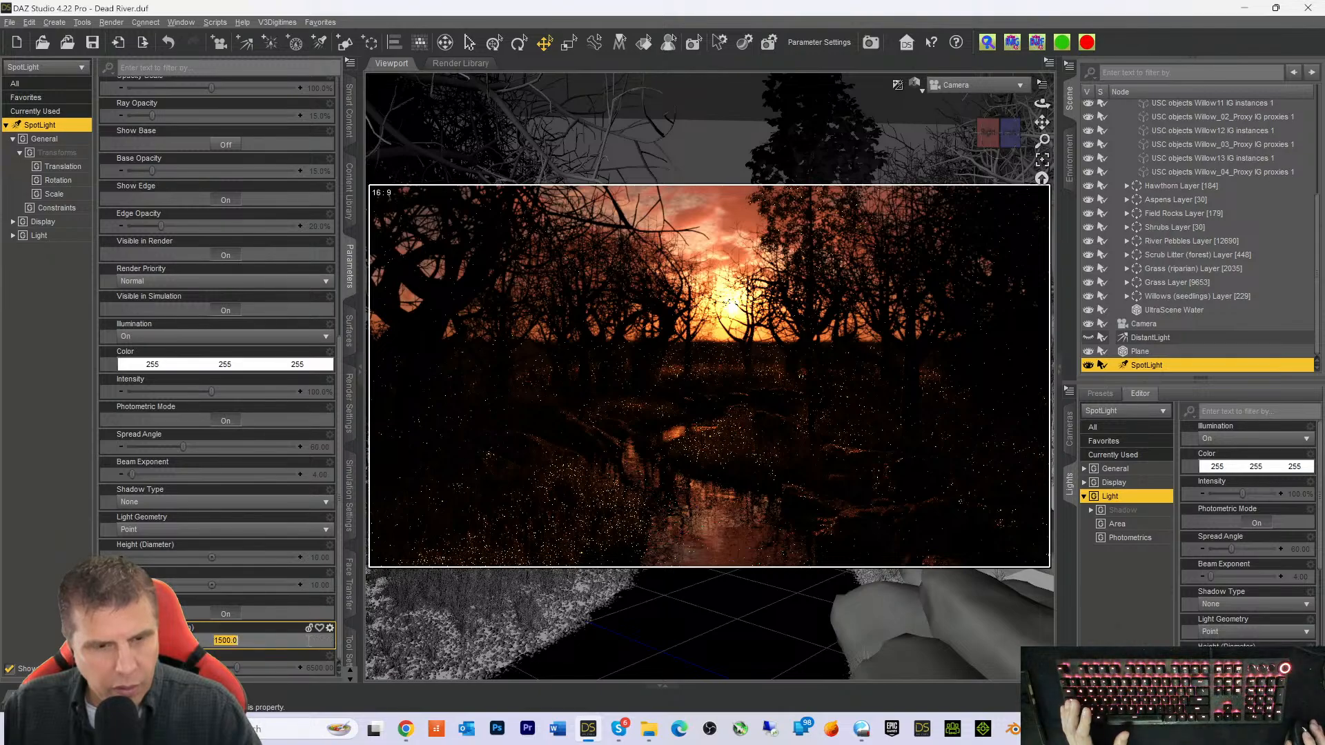
pyautogui.click(214, 641)
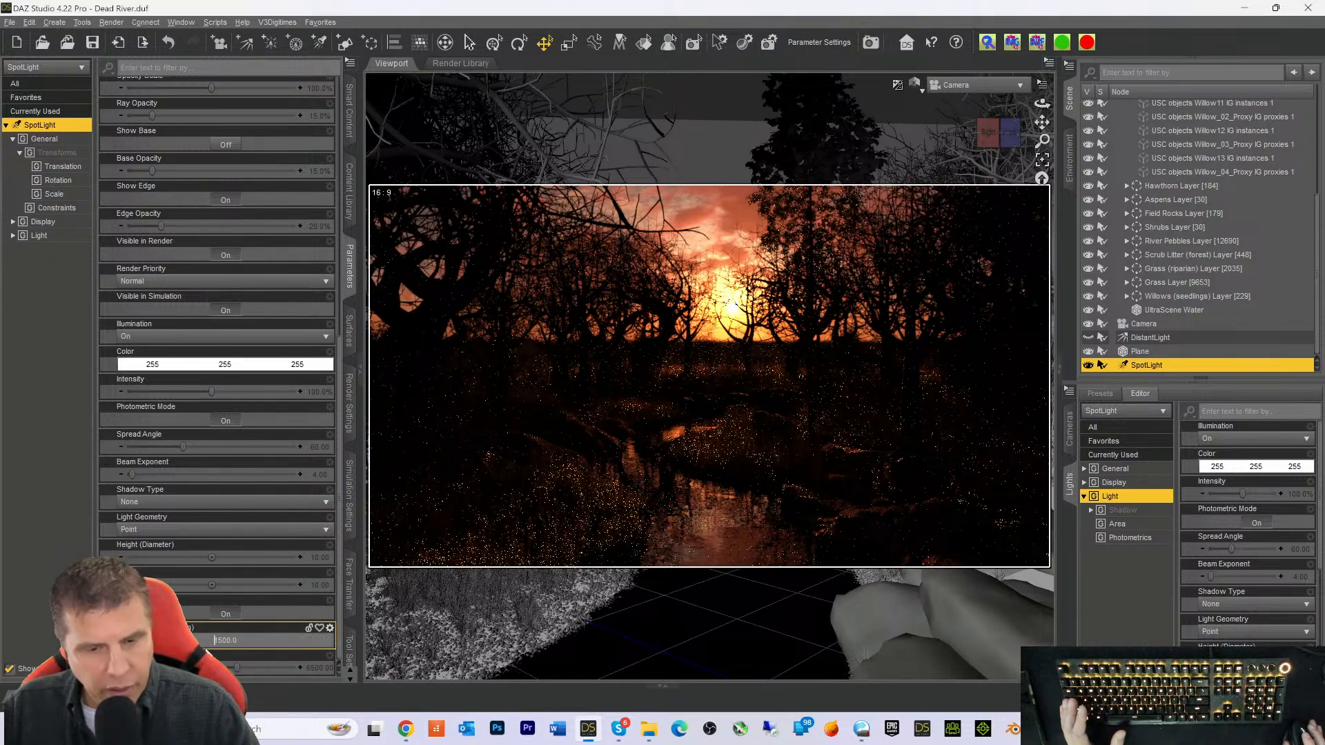
pyautogui.write('9')
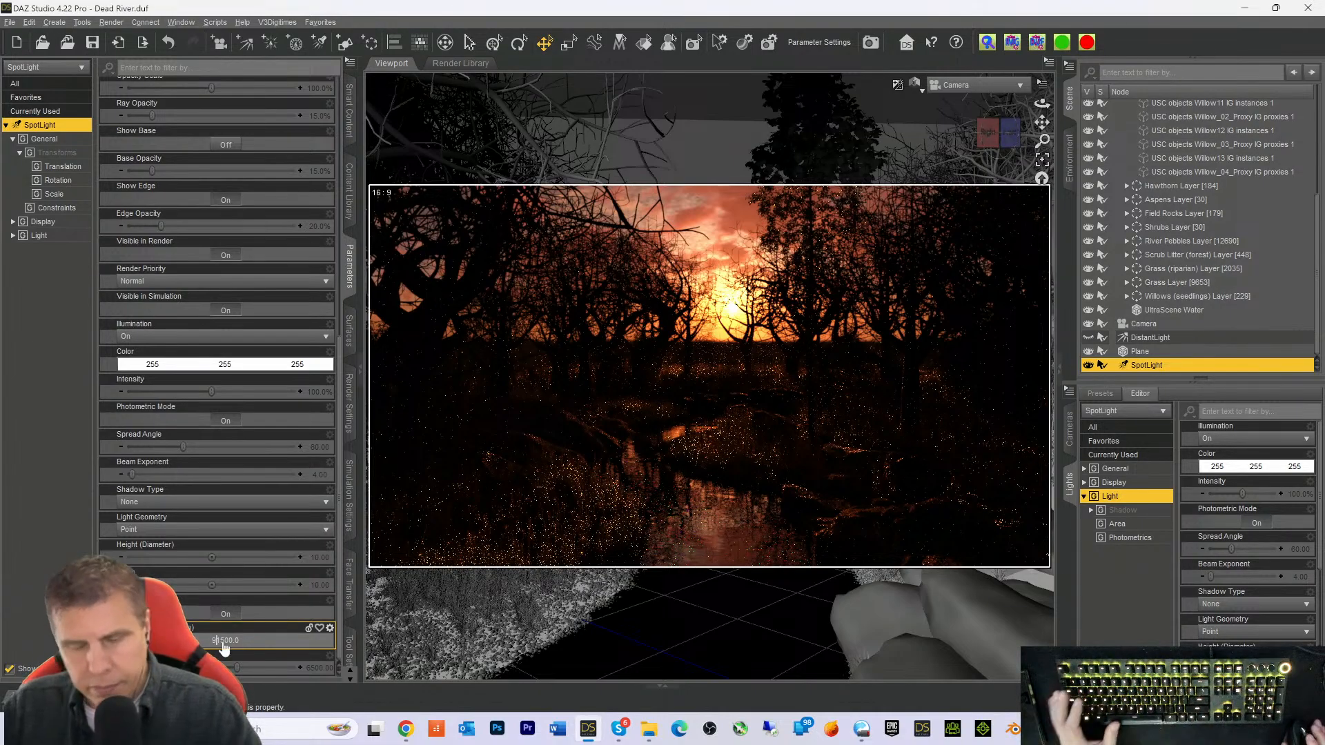
pyautogui.press('Return')
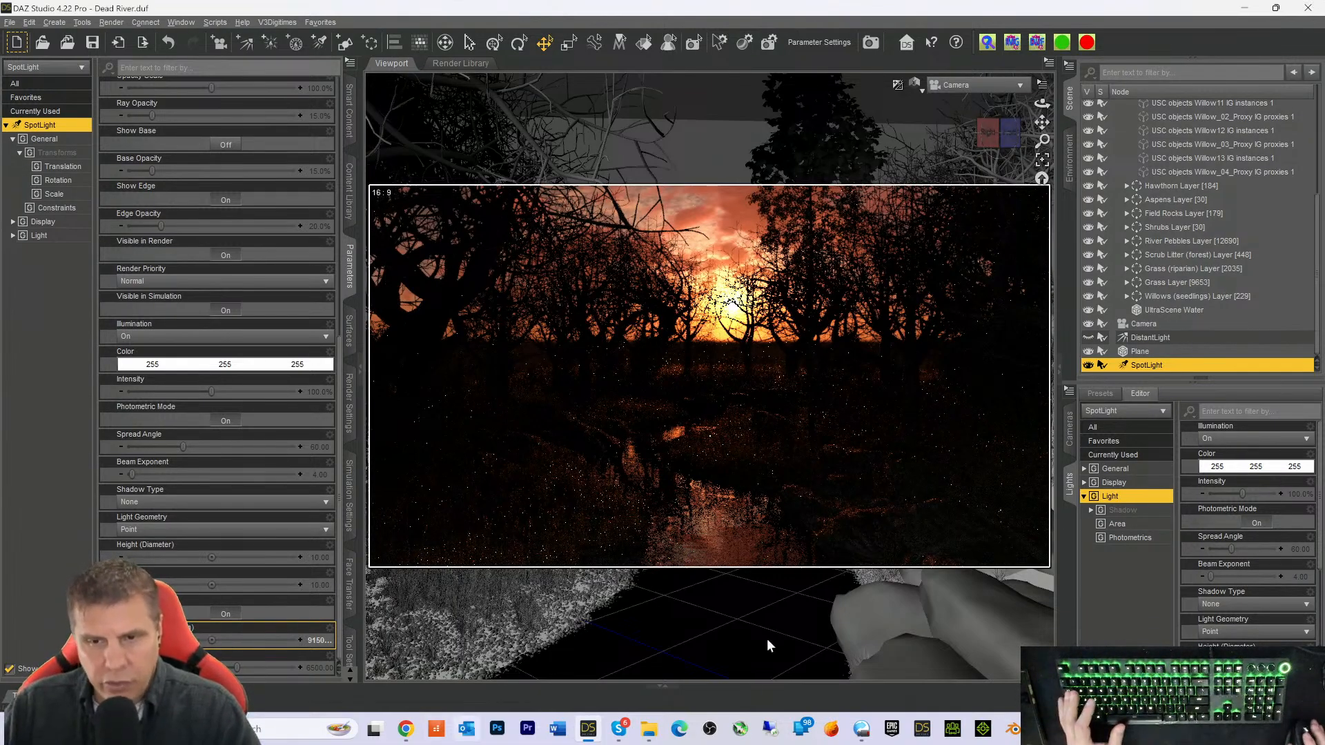
# Raise the SpotLight's Luminous Flux in two stages, first to 991500 and finally to 4991500
pyautogui.click(312, 644)
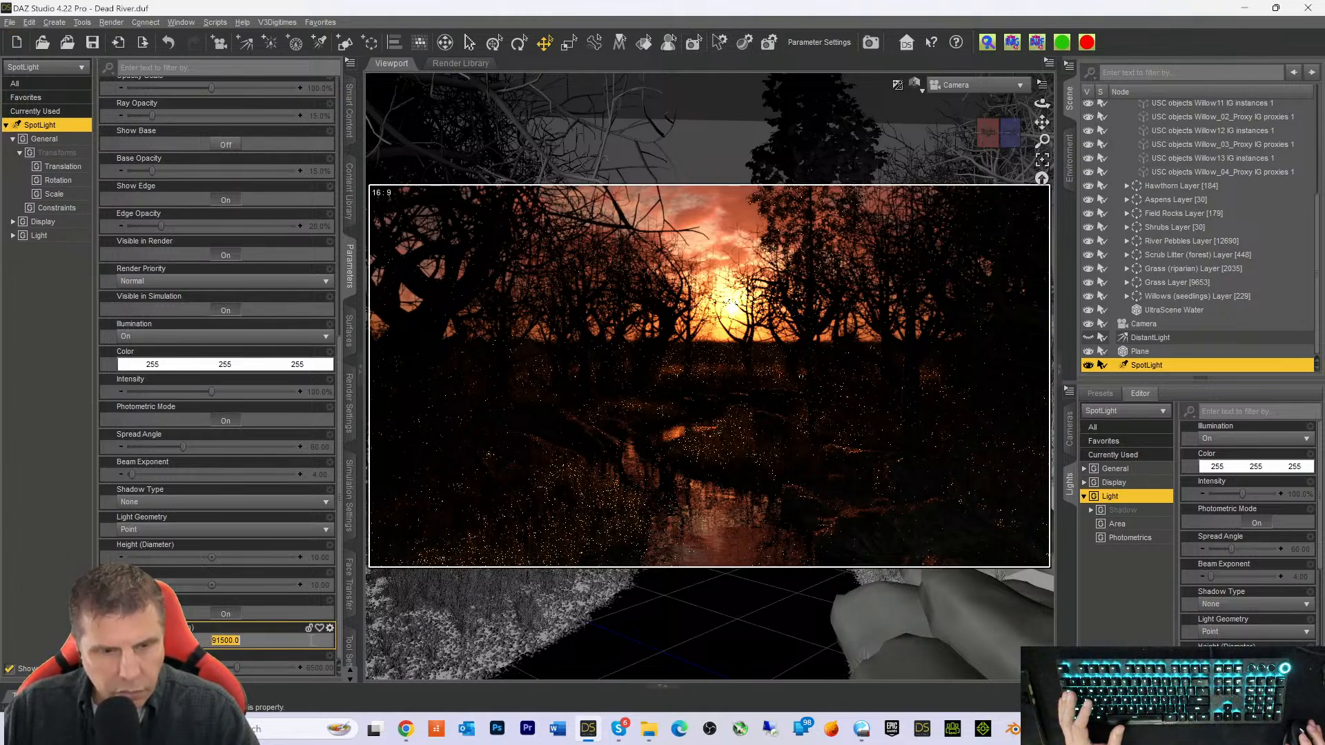
pyautogui.click(207, 644)
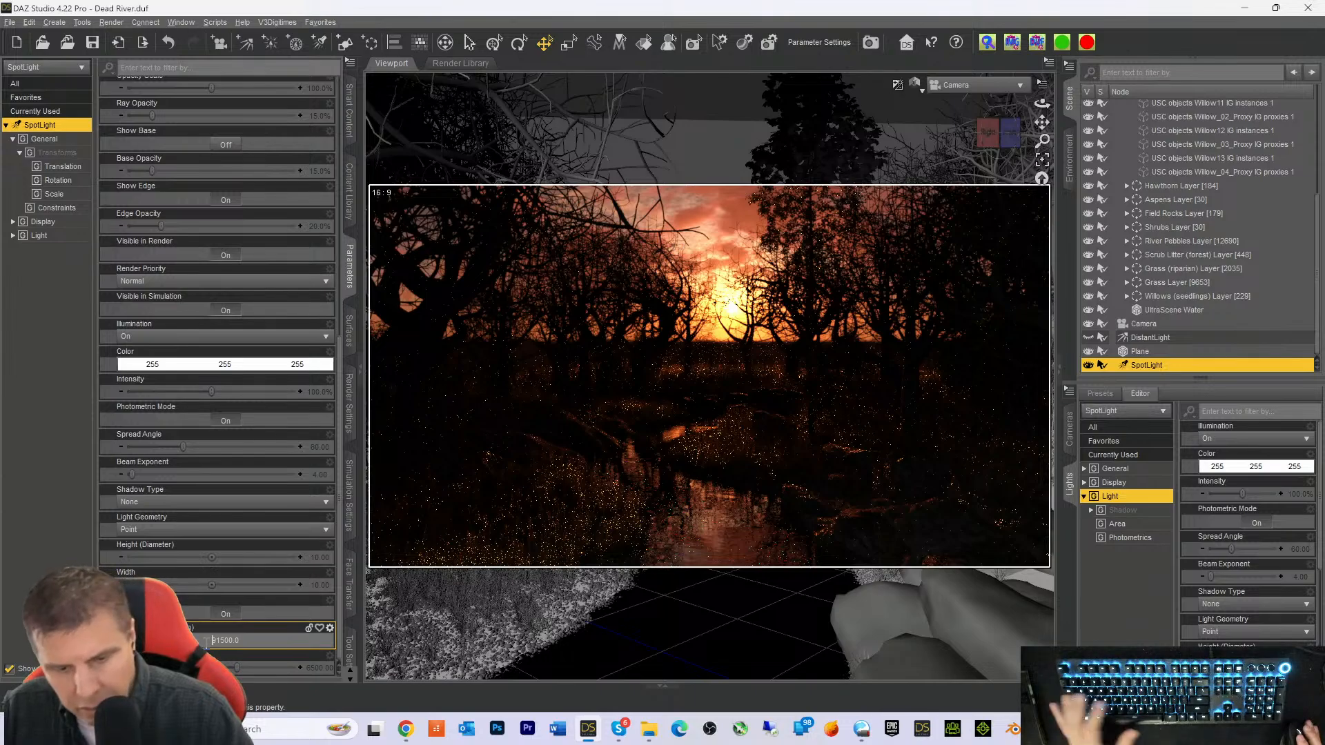
pyautogui.write('9')
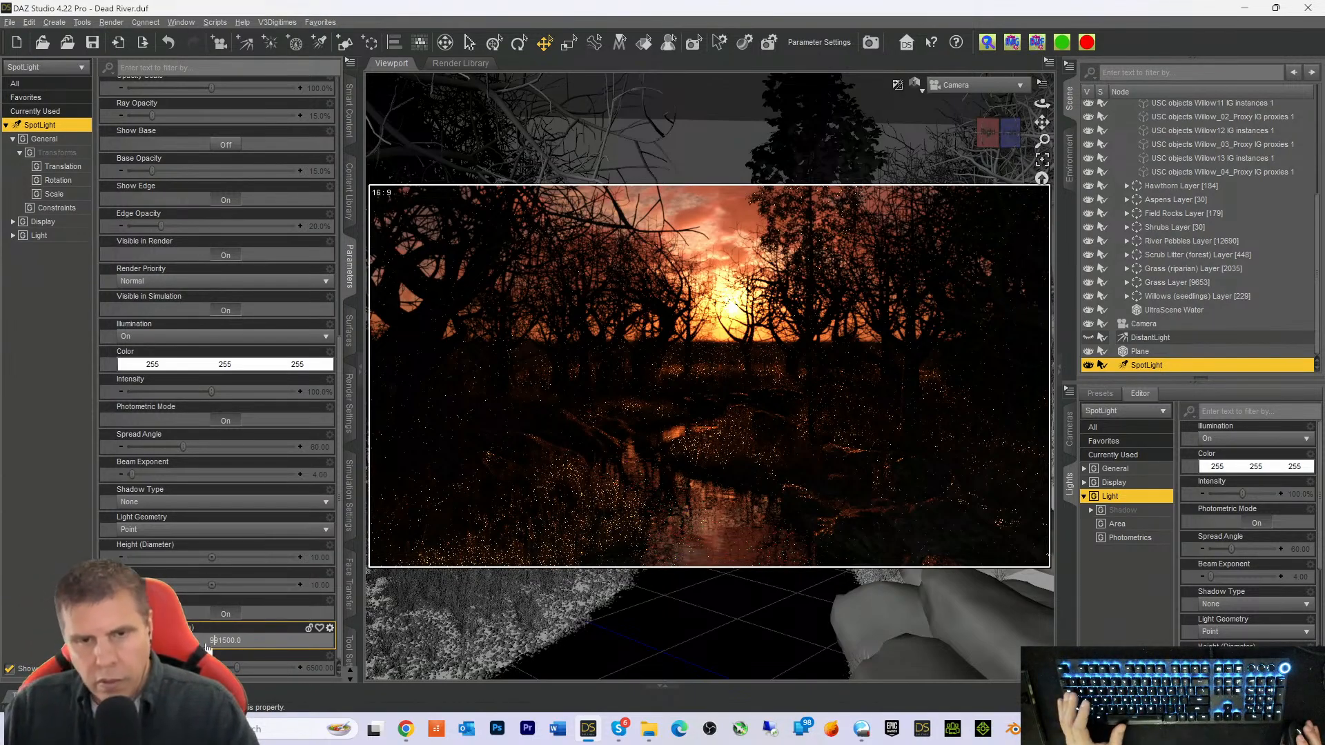
pyautogui.press('Return')
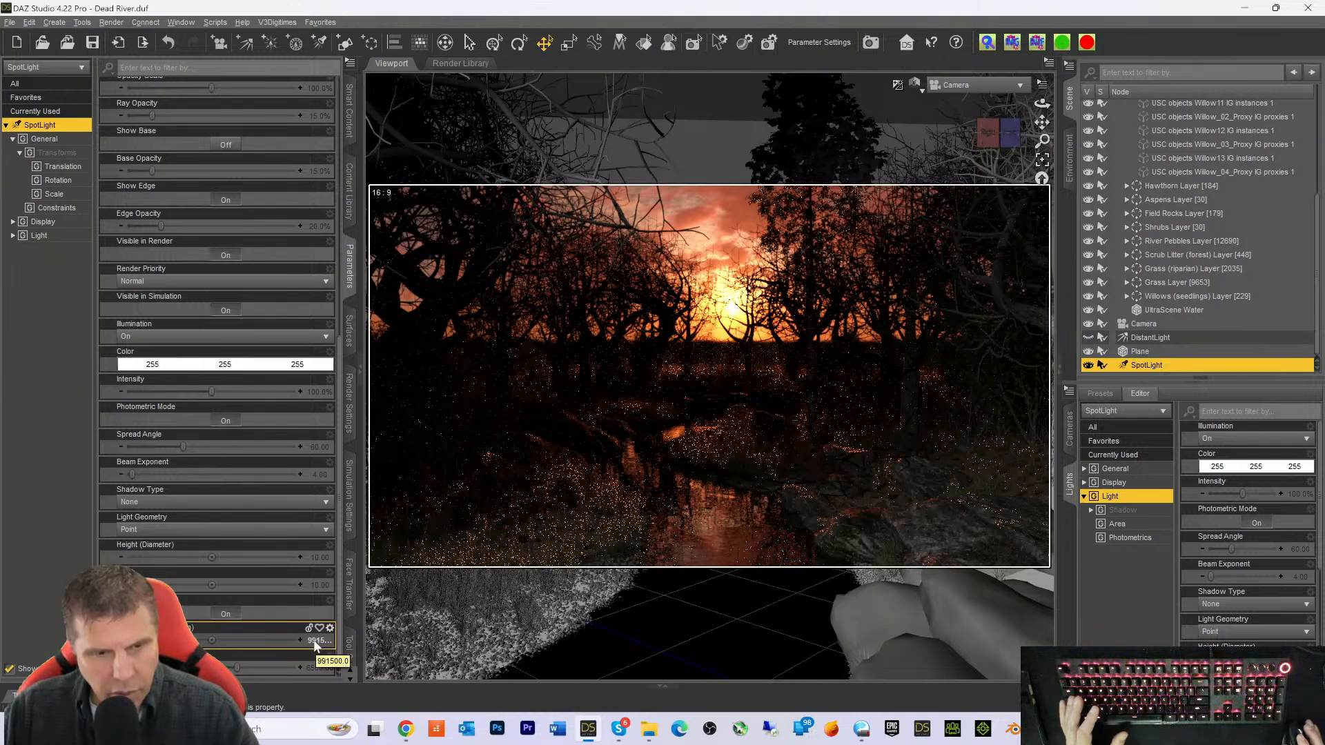
pyautogui.click(314, 641)
pyautogui.click(213, 640)
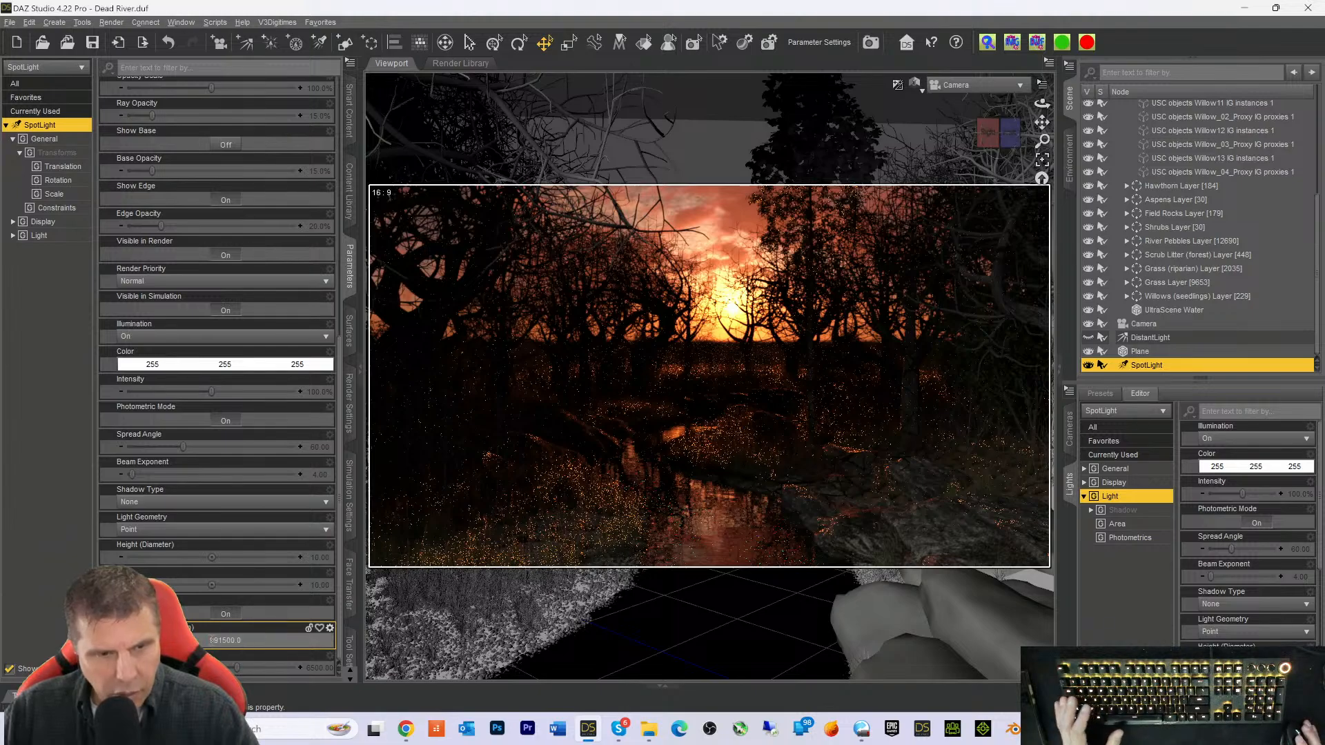
pyautogui.write('4')
pyautogui.press('Return')
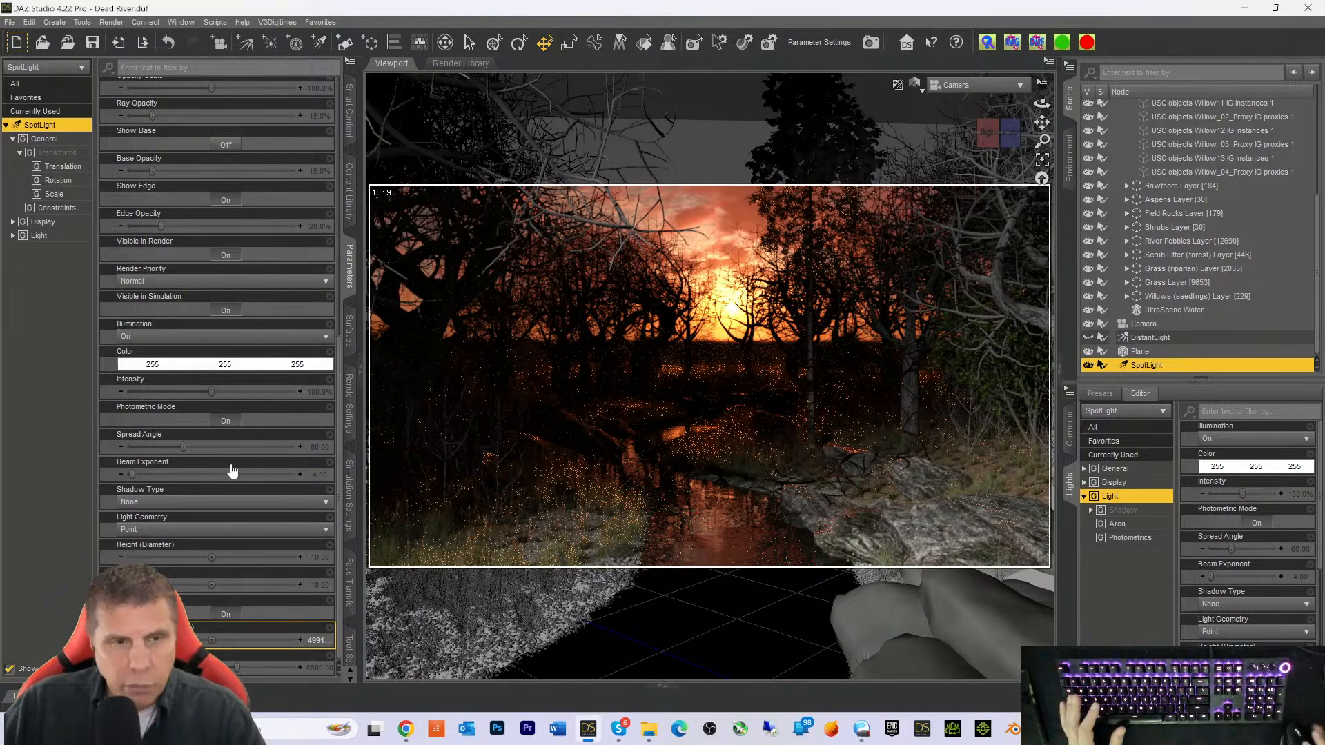
# Set the SpotLight's color to a pale blue with RGB 143, 160, 255
pyautogui.click(177, 364)
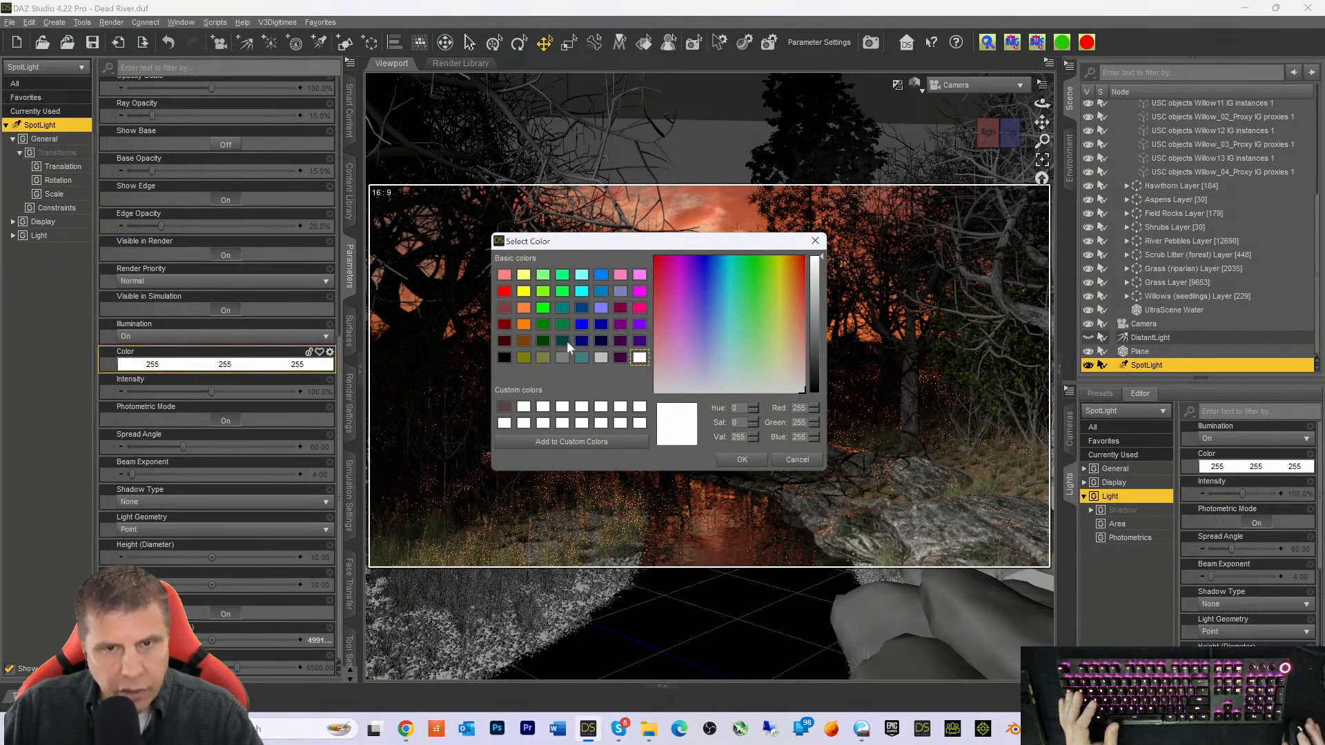
pyautogui.click(584, 325)
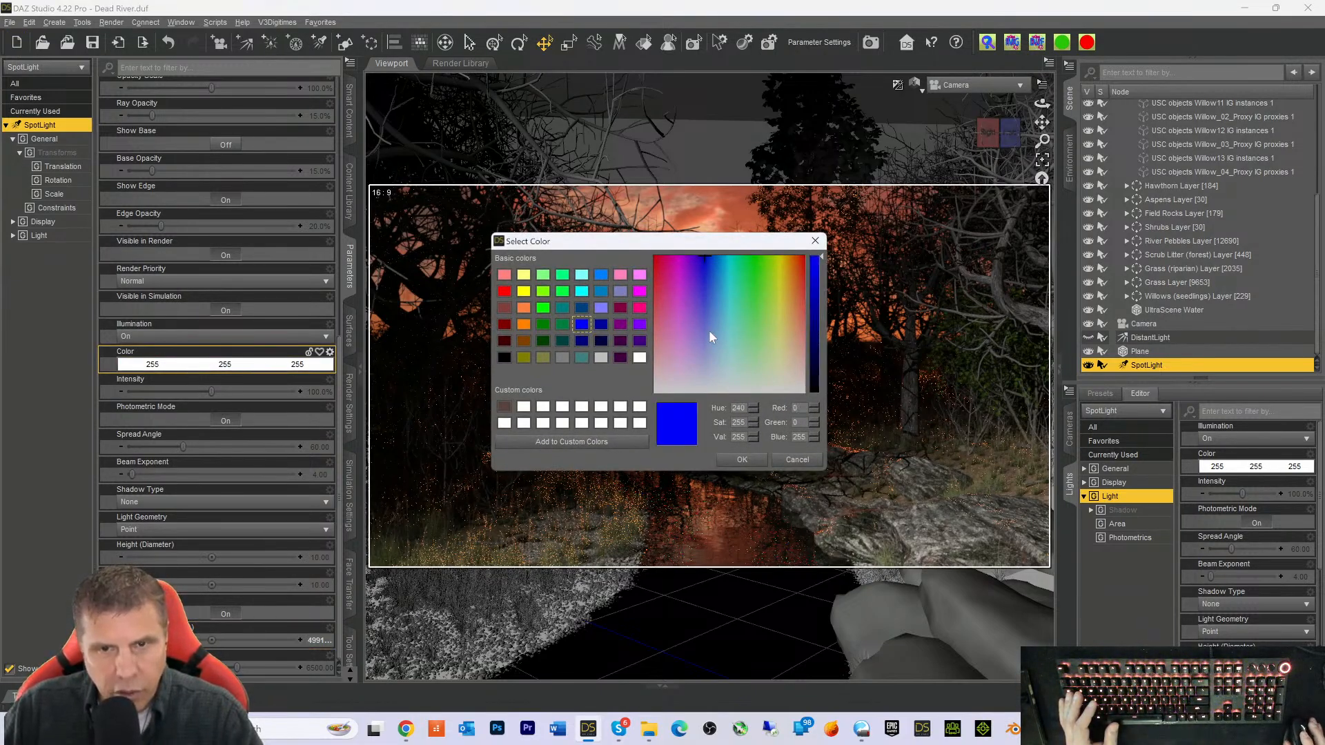
pyautogui.click(708, 333)
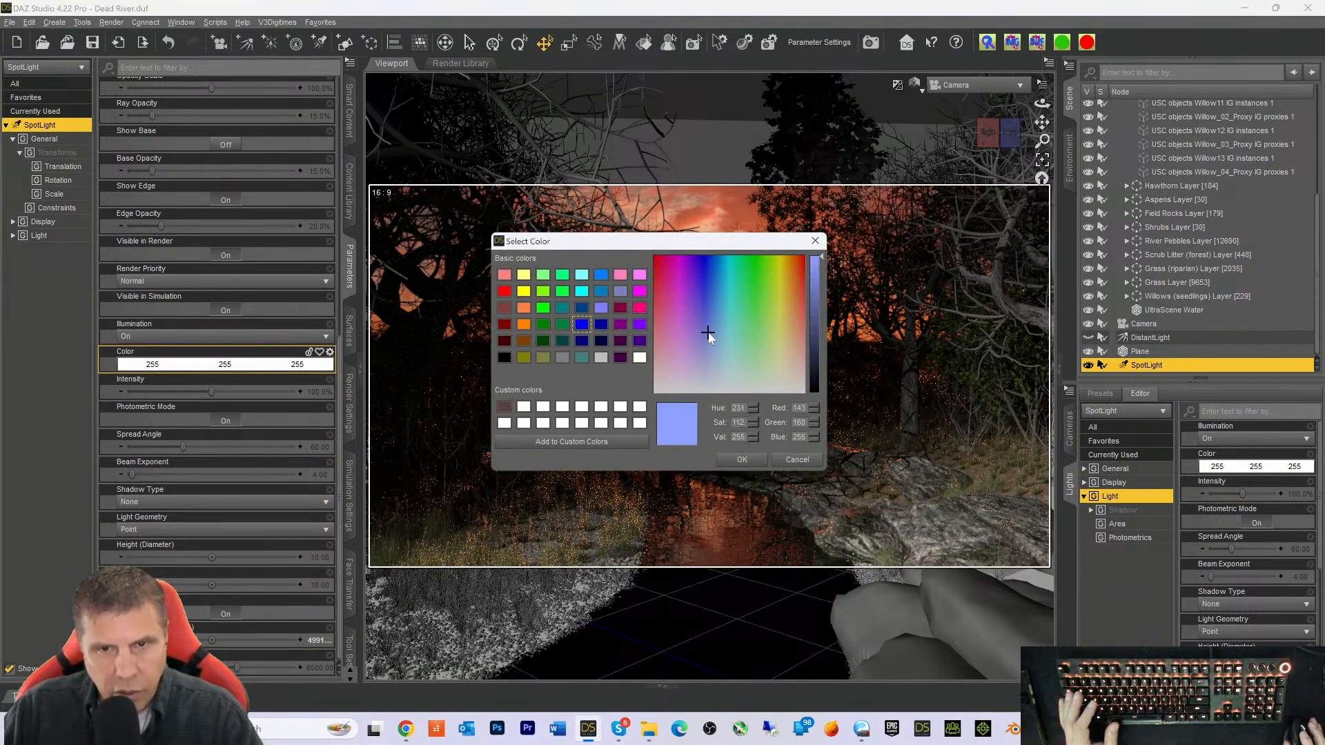
pyautogui.click(728, 461)
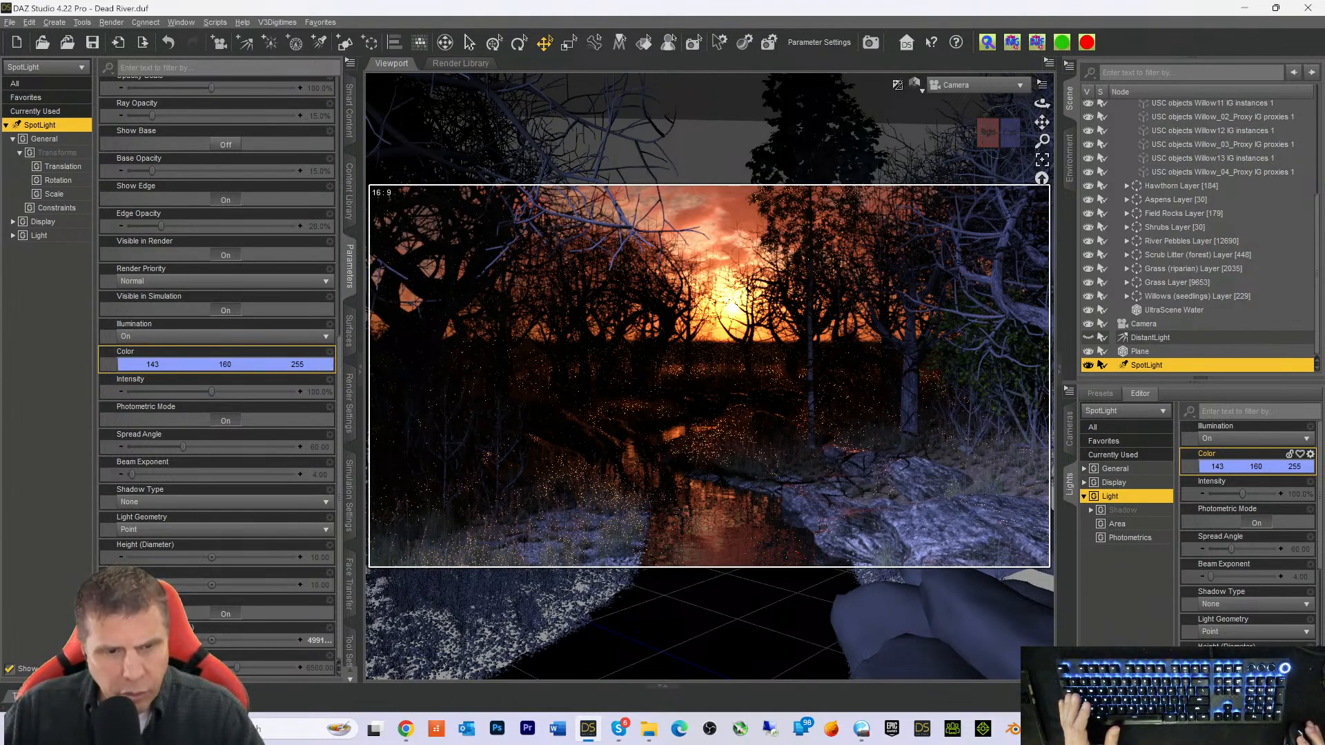
# Lower the SpotLight's color temperature to about 4612 and save the scene
pyautogui.click(215, 667)
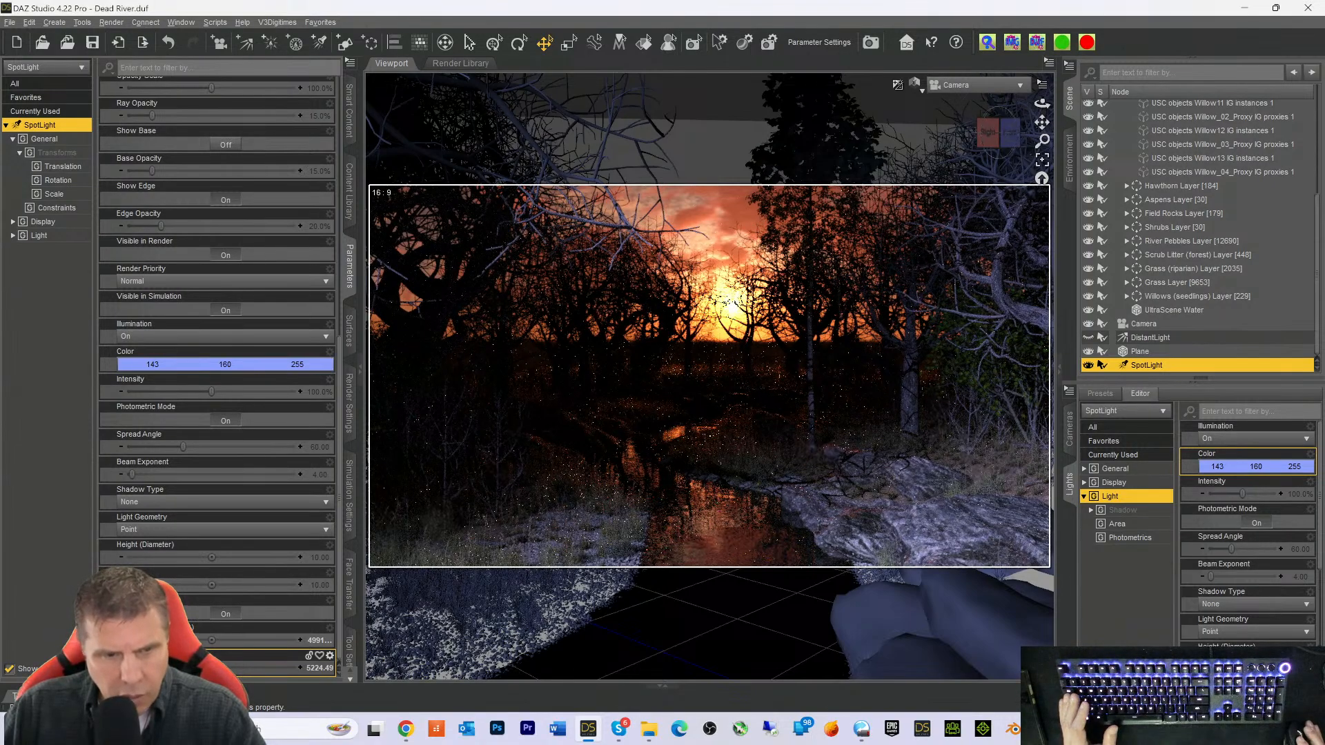
pyautogui.moveTo(174, 668); pyautogui.dragTo(167, 668)
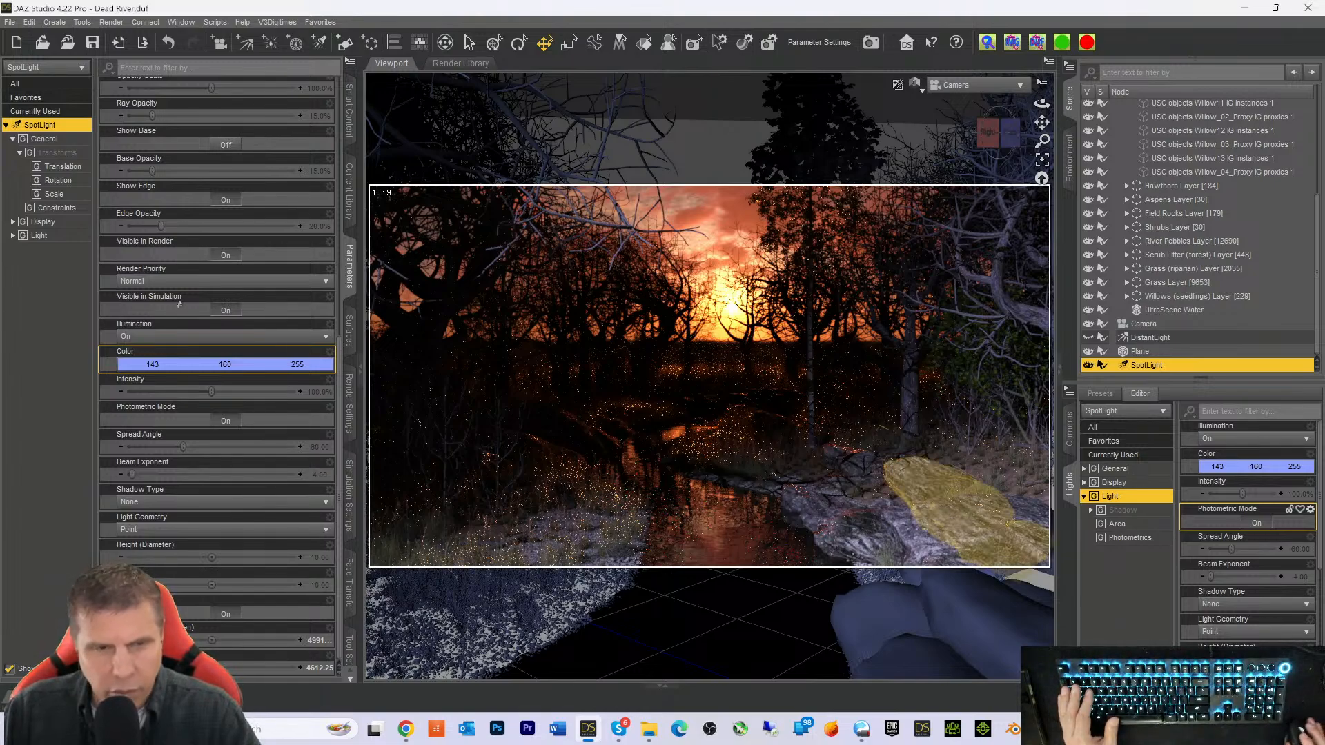
pyautogui.hotkey('ctrl', 's')
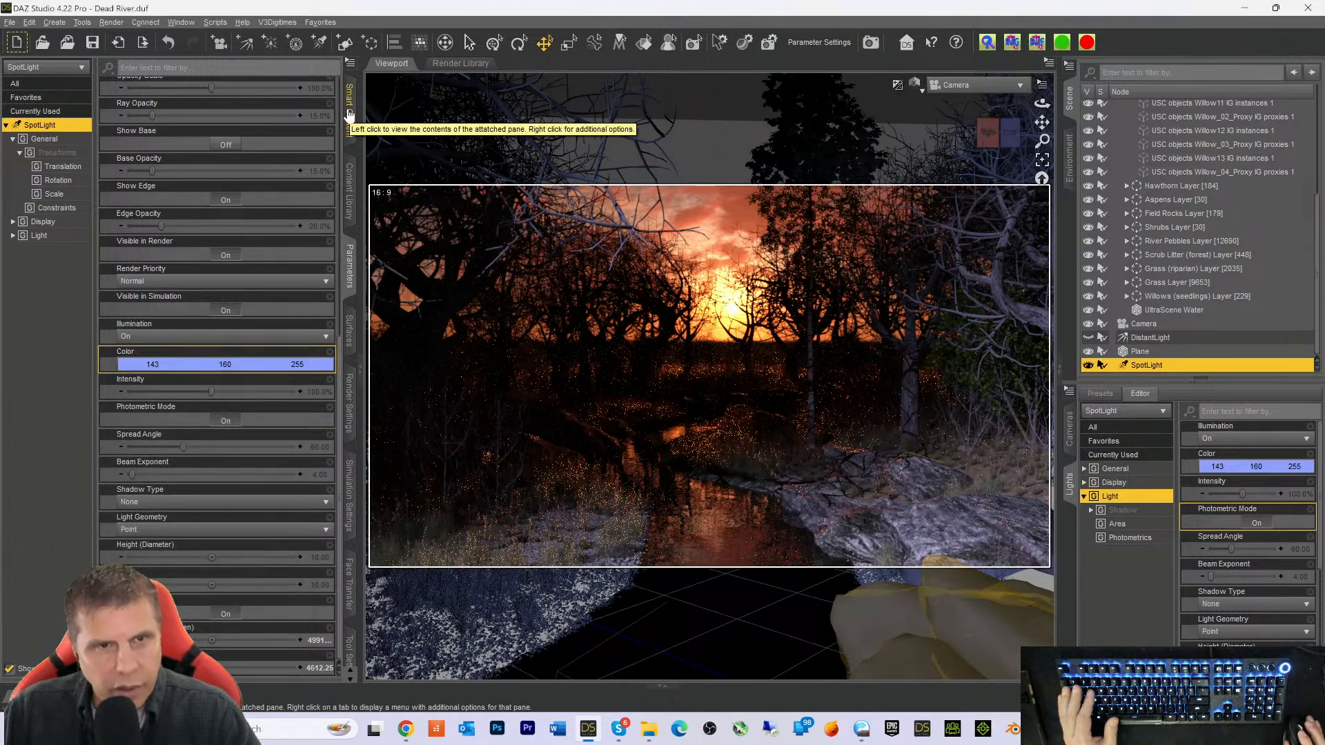
# With nothing selected in the scene, list the Smart Content products in the Animals category under Figures
pyautogui.click(349, 121)
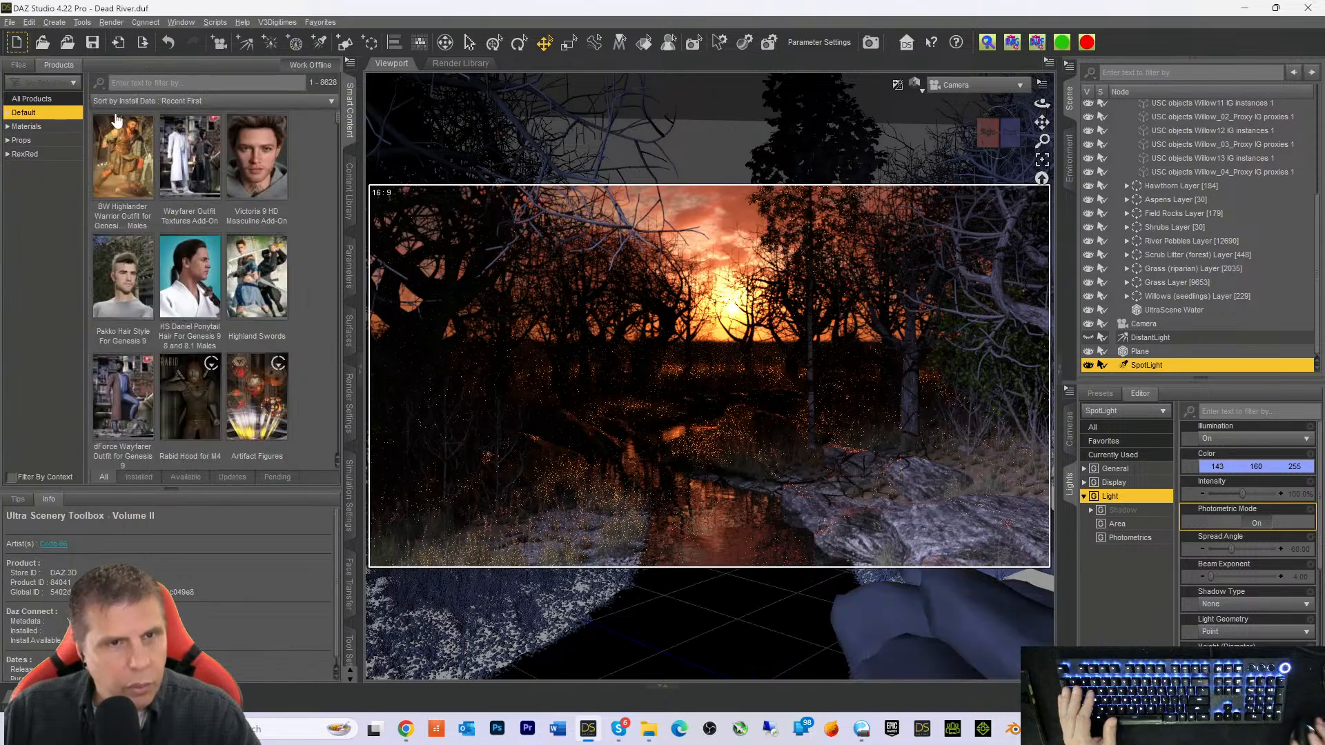
pyautogui.click(8, 115)
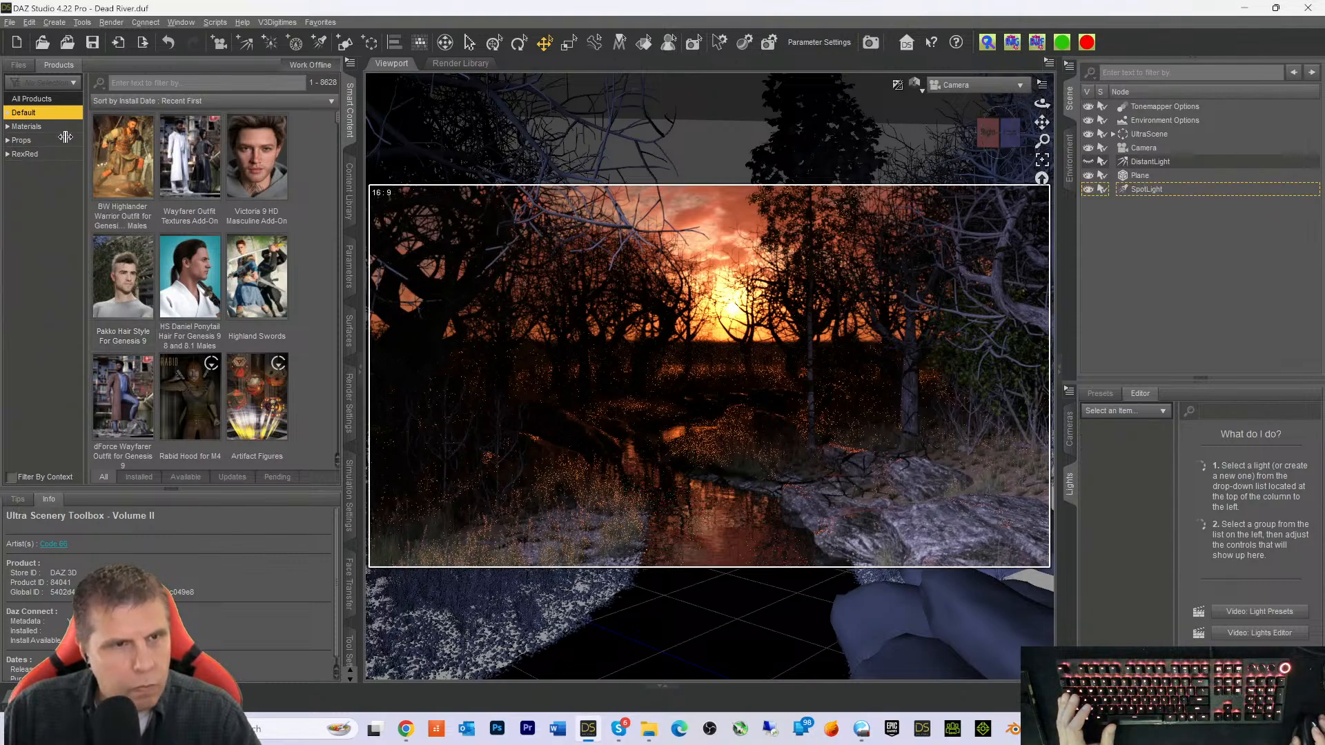
pyautogui.click(6, 114)
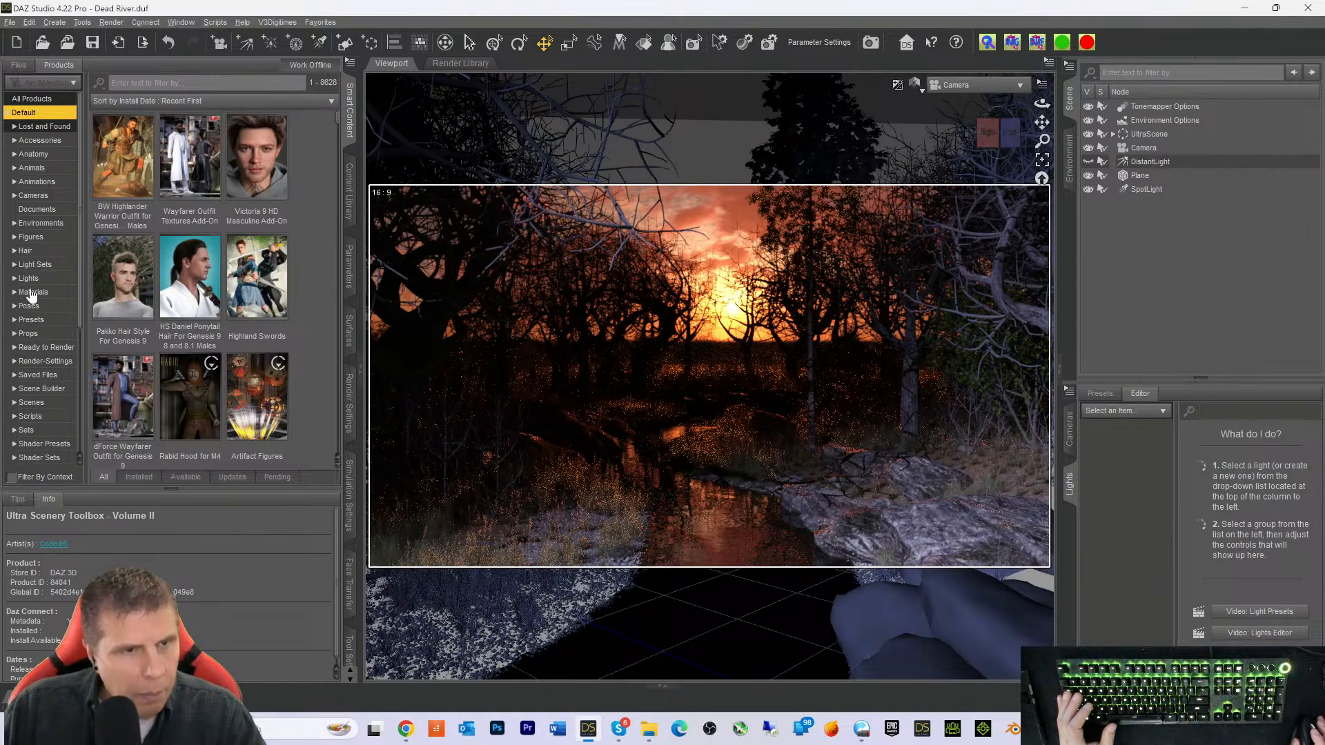
pyautogui.click(14, 237)
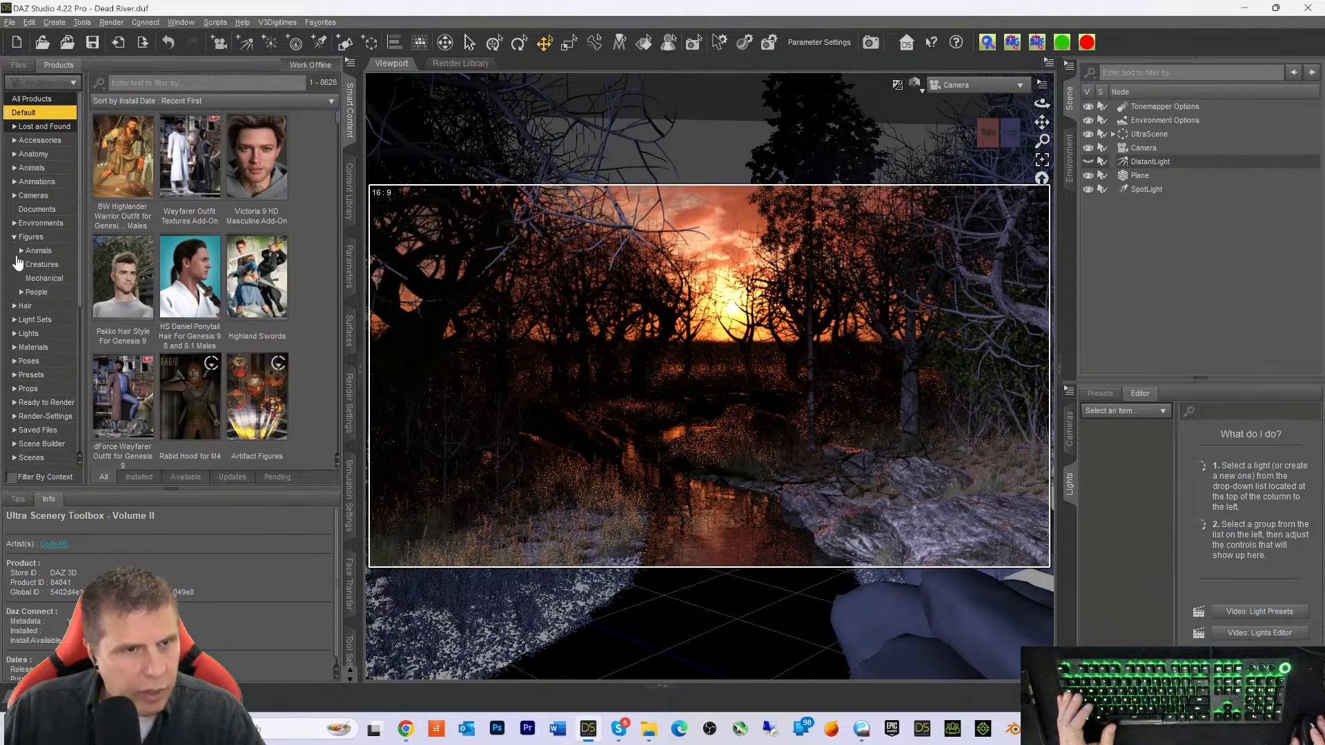
pyautogui.click(22, 251)
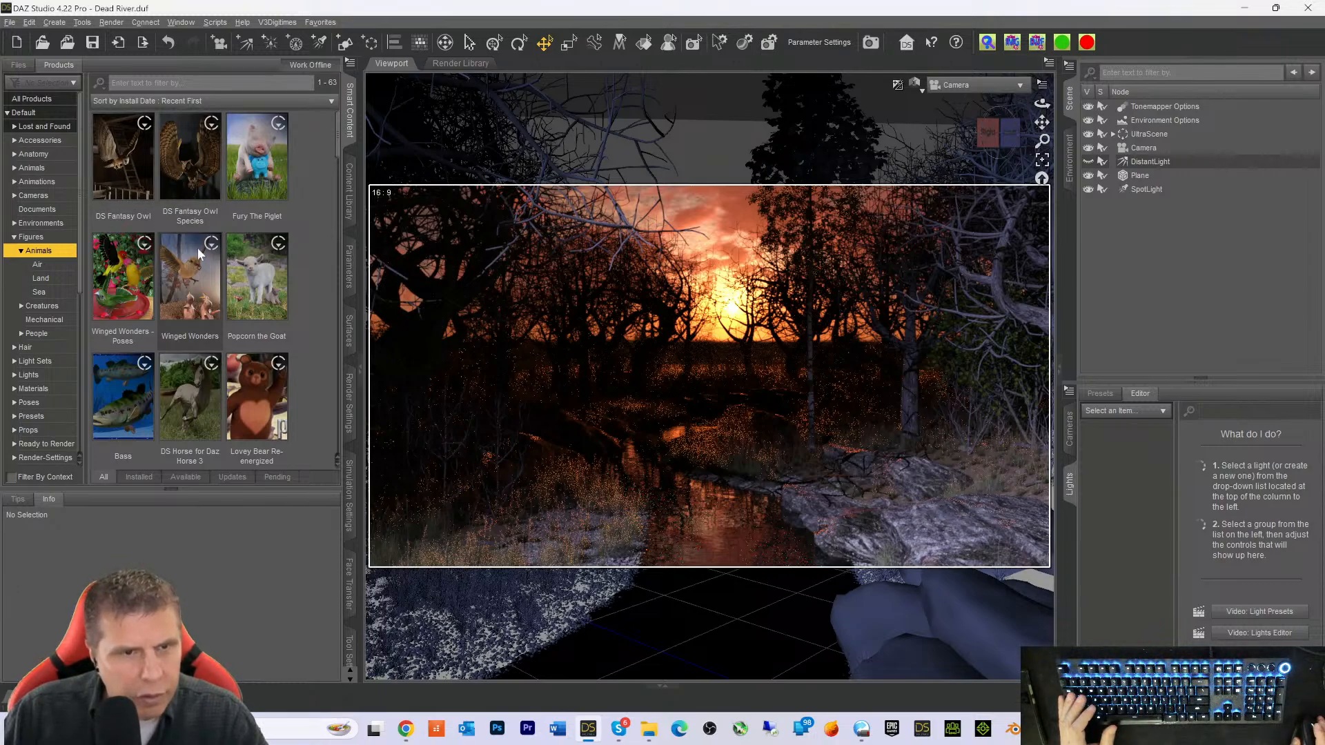
# Find Dire Wolf for Daz Dog 8 among the animal products and load its Dire Wolf figure into the scene
pyautogui.scroll(-5, 198, 249)
pyautogui.moveTo(199, 255)
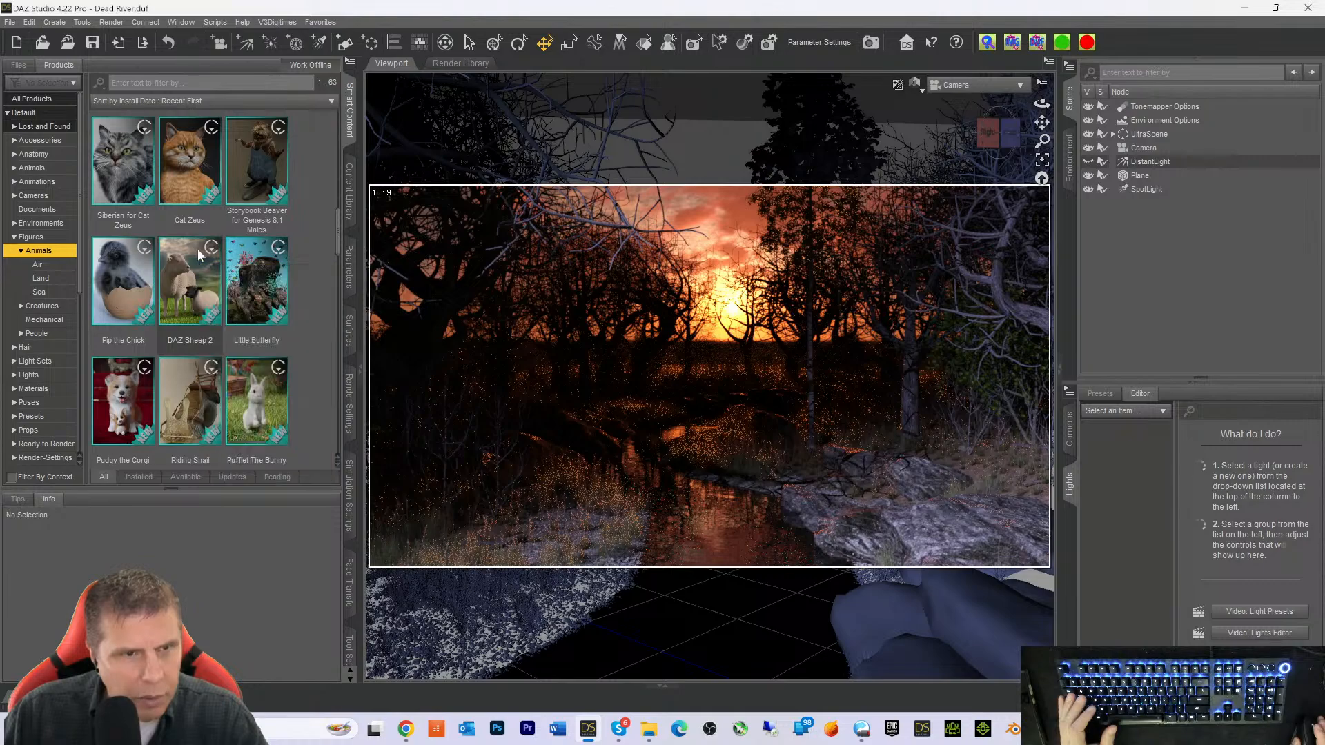
pyautogui.scroll(-3, 297, 247)
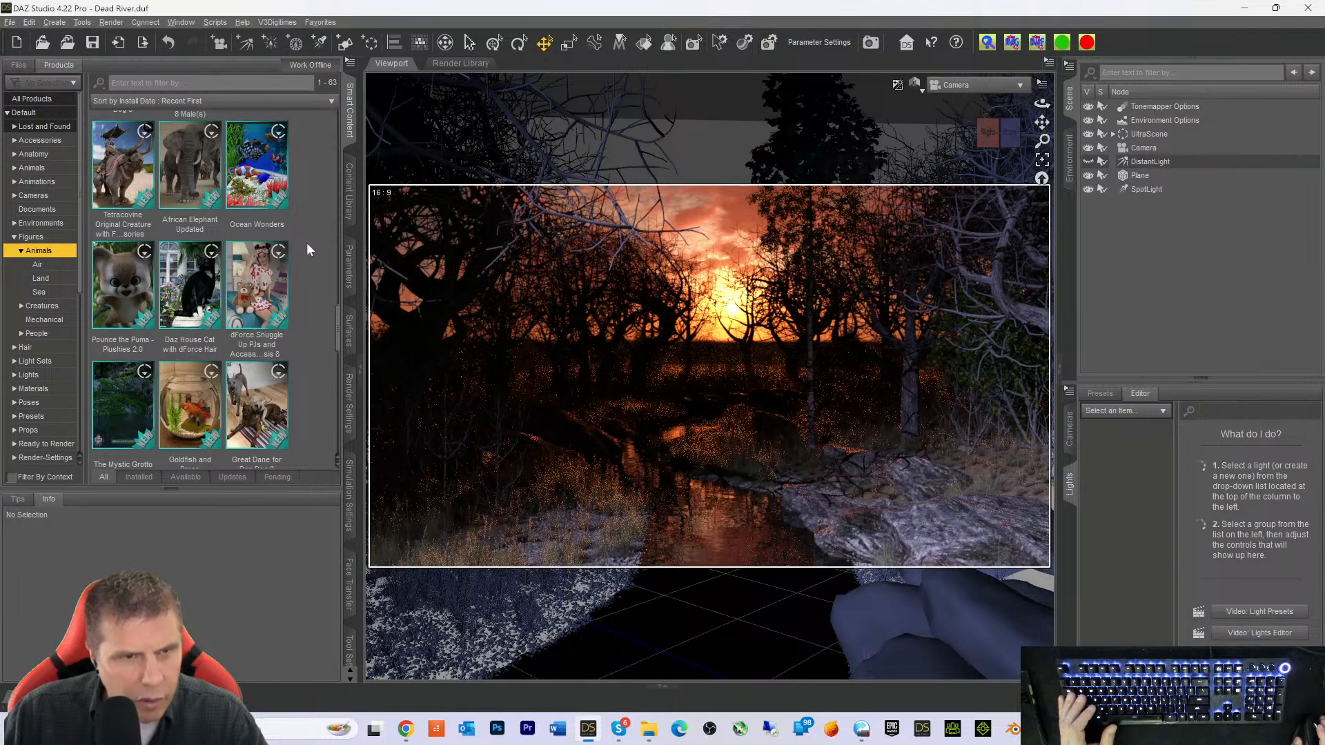
pyautogui.scroll(-3, 306, 242)
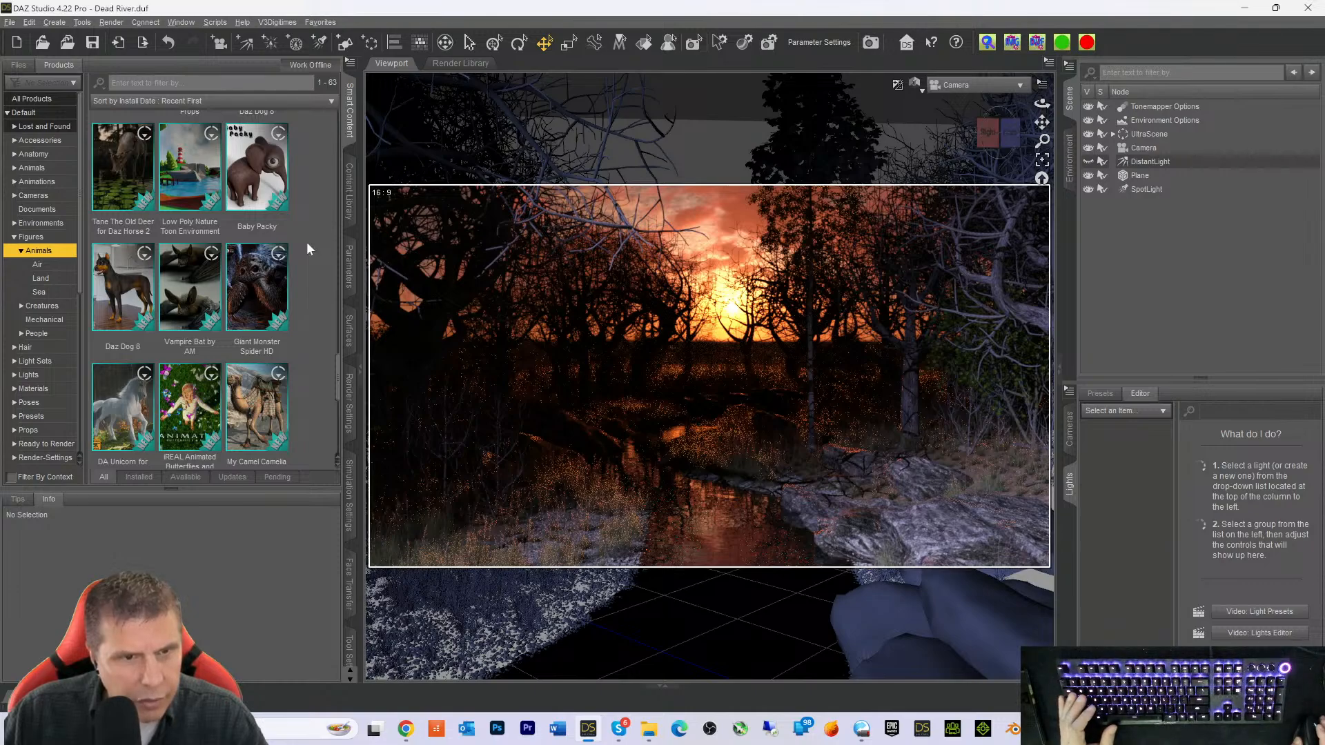
pyautogui.scroll(-3, 309, 259)
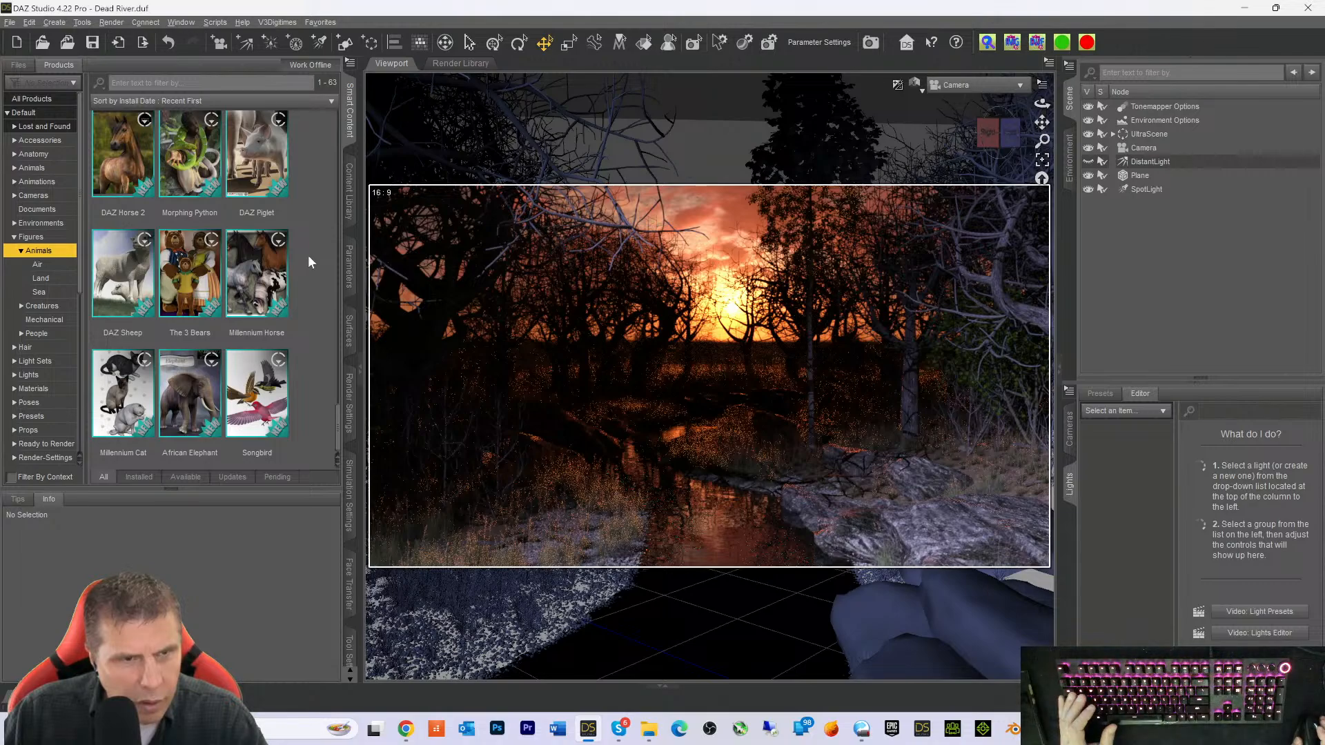
pyautogui.scroll(3, 307, 255)
pyautogui.scroll(3, 307, 253)
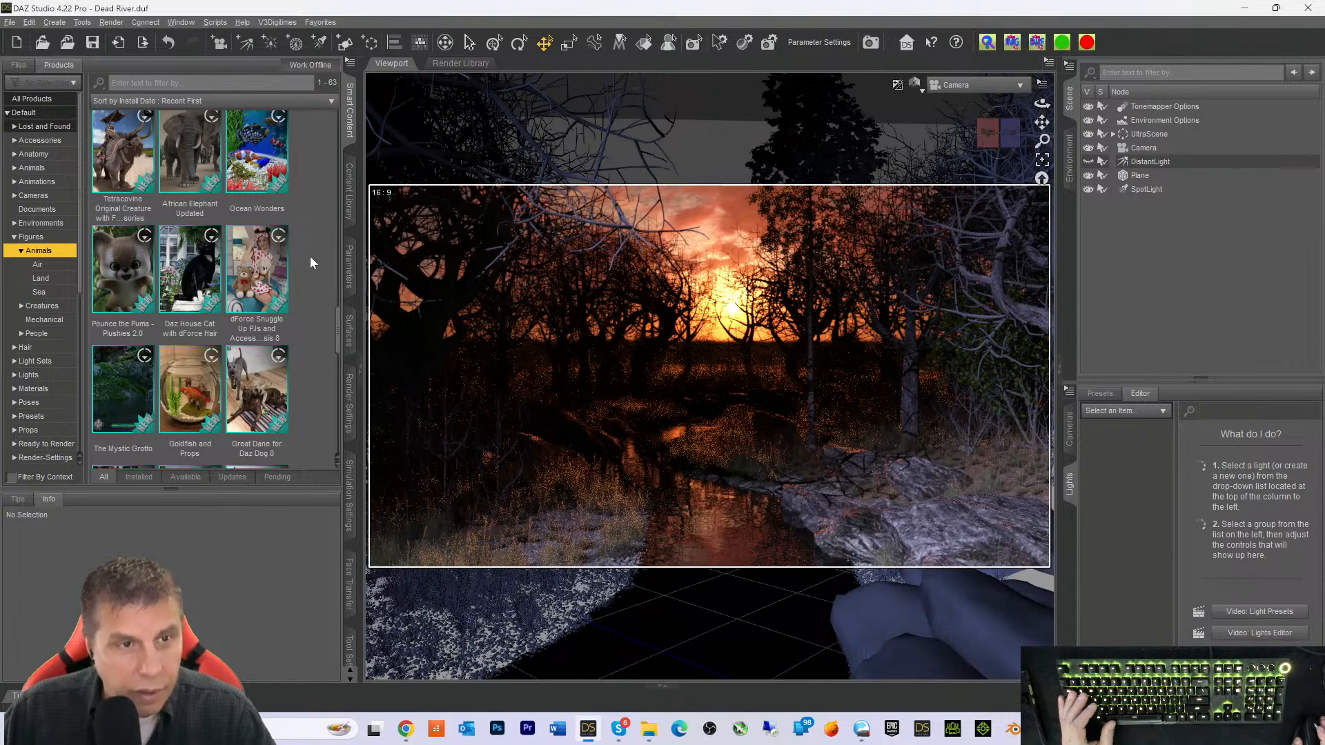
pyautogui.scroll(3, 310, 262)
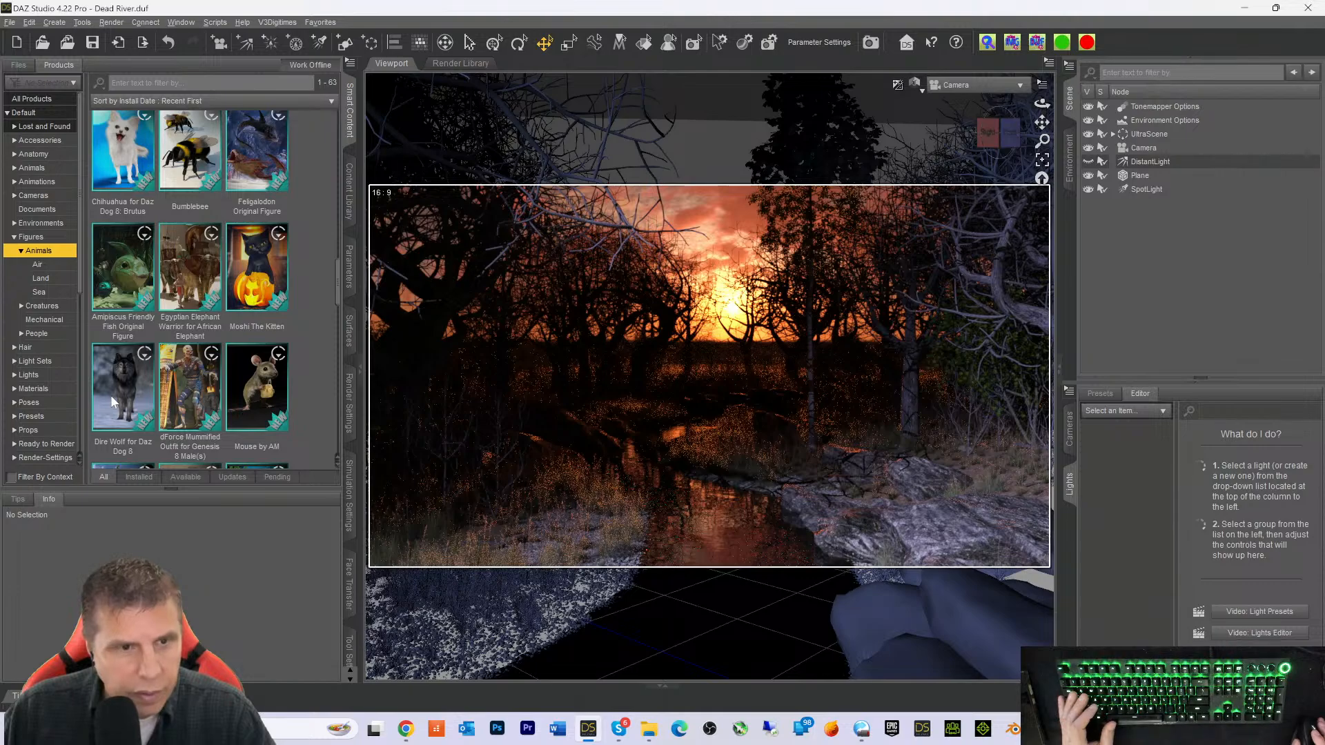
pyautogui.moveTo(118, 393)
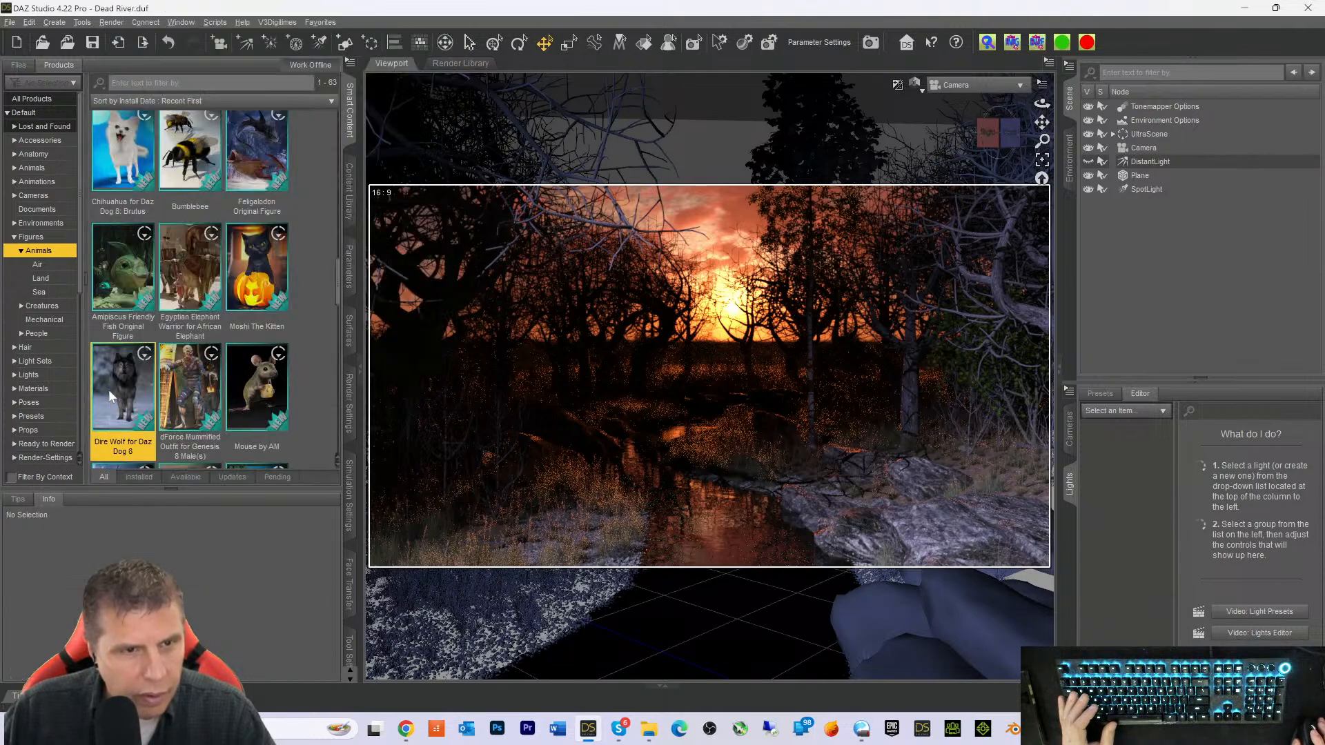
pyautogui.doubleClick(109, 389)
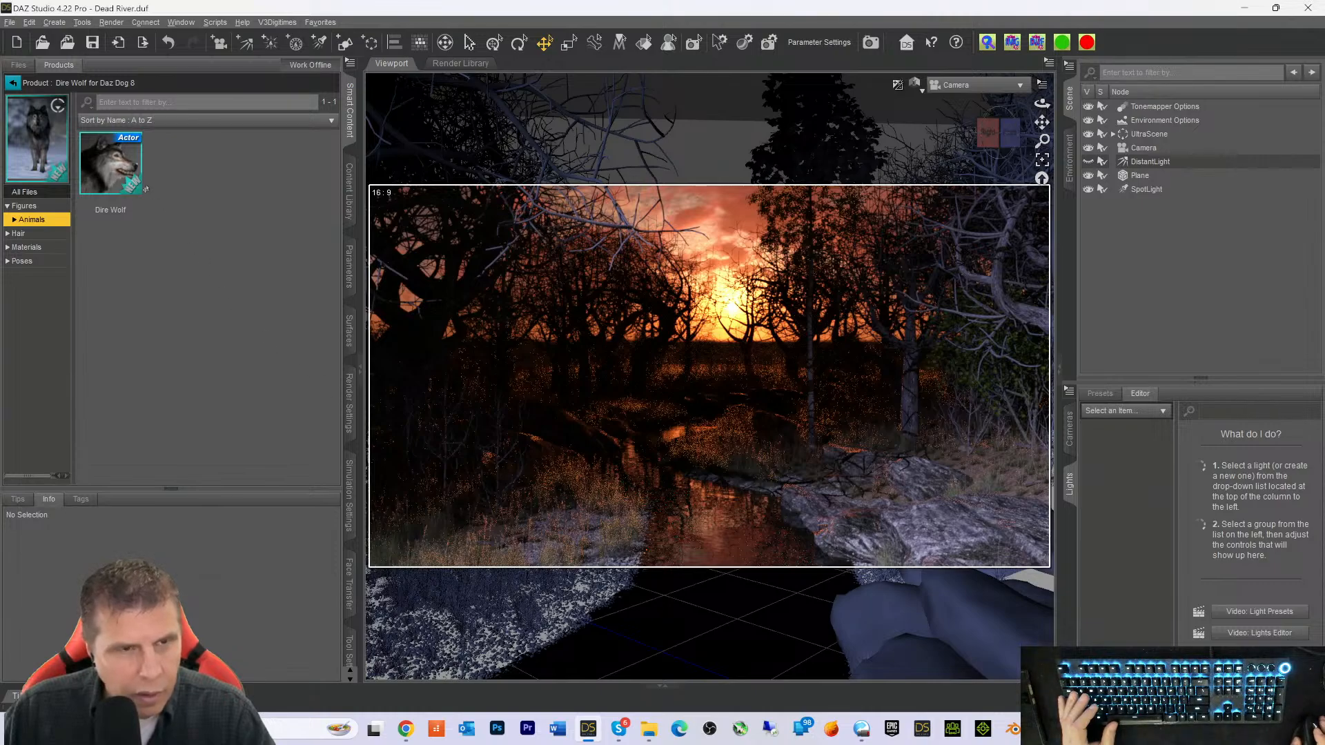
pyautogui.doubleClick(115, 166)
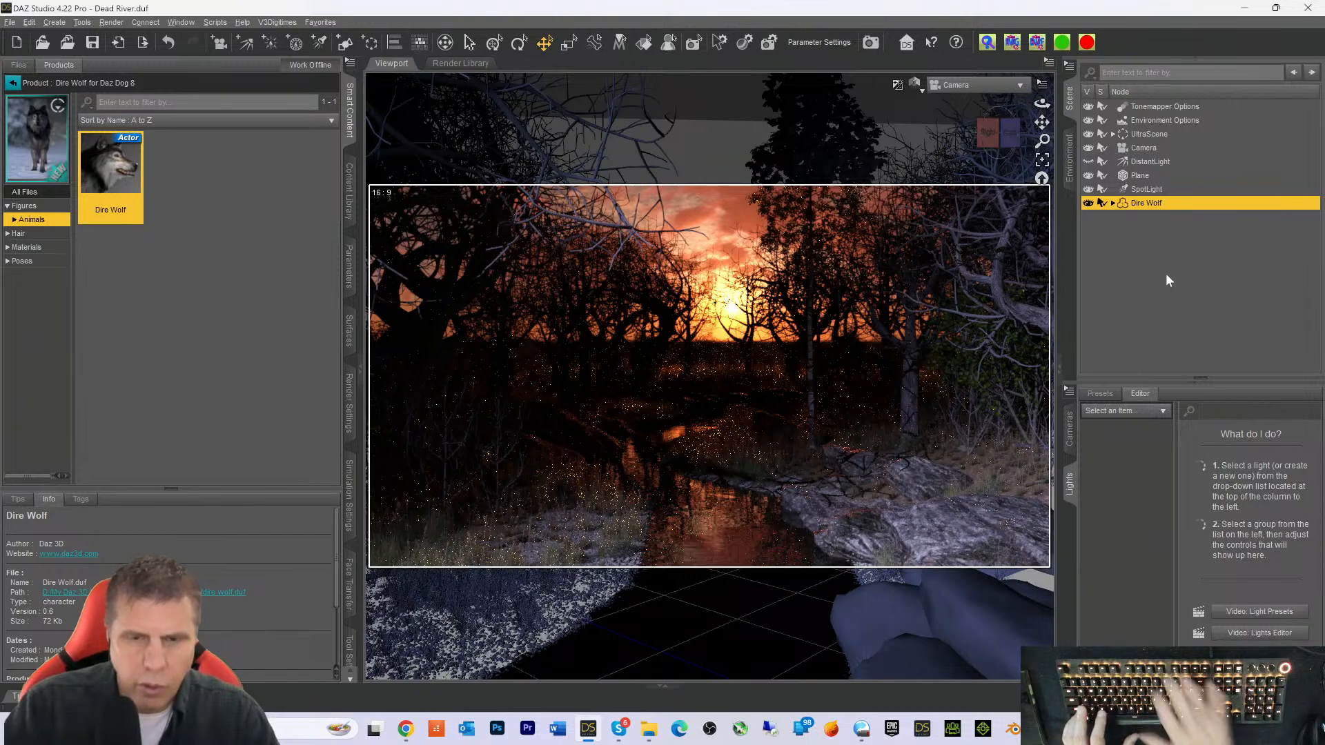
# In a texture-shaded Perspective view, move the Dire Wolf about 1218 along Z to the large rocks at the river's edge
pyautogui.hotkey('ctrl', '9')
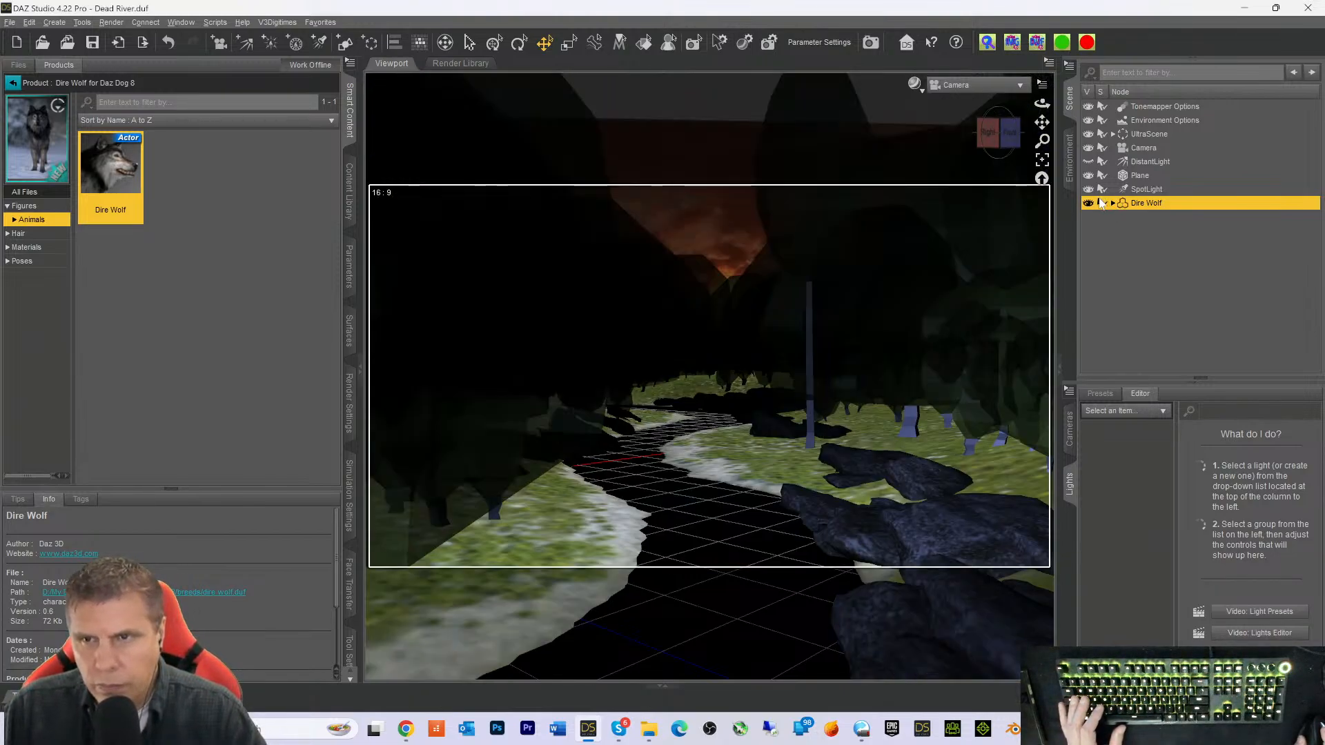
pyautogui.click(967, 85)
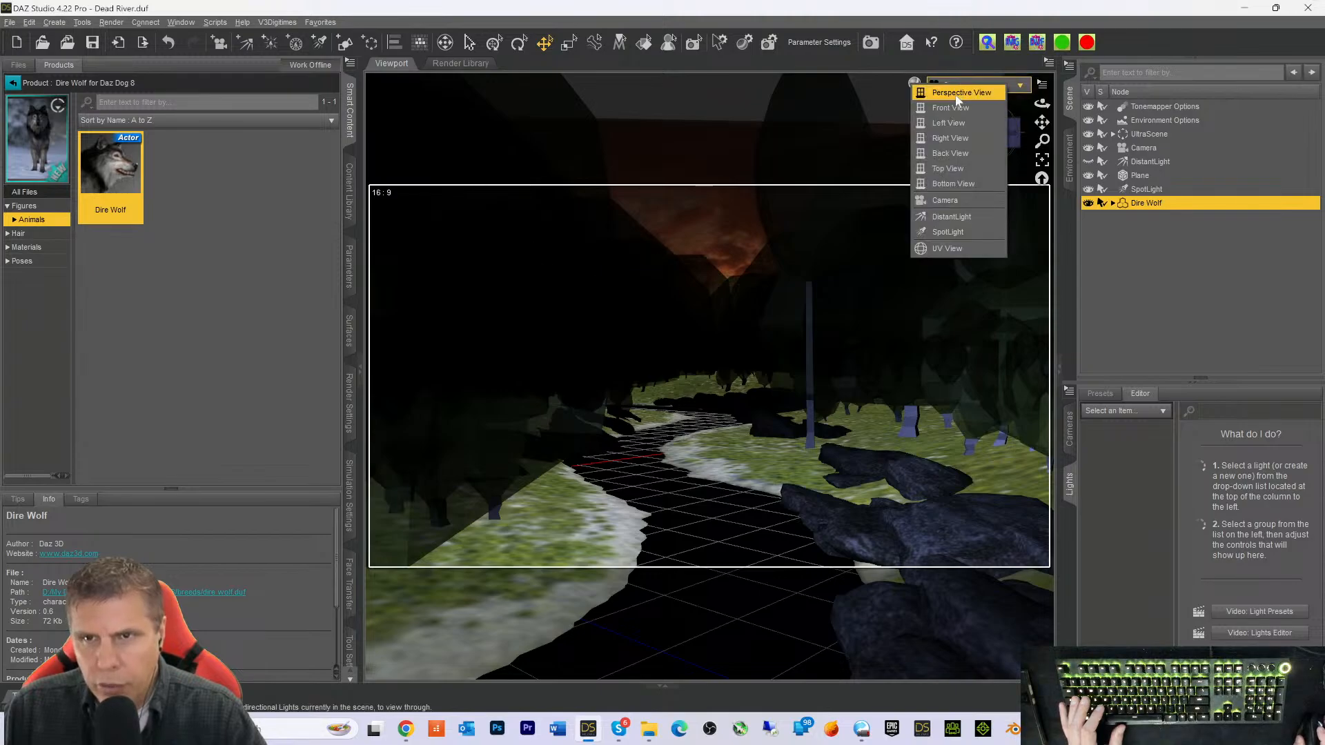
pyautogui.click(956, 94)
pyautogui.click(1042, 160)
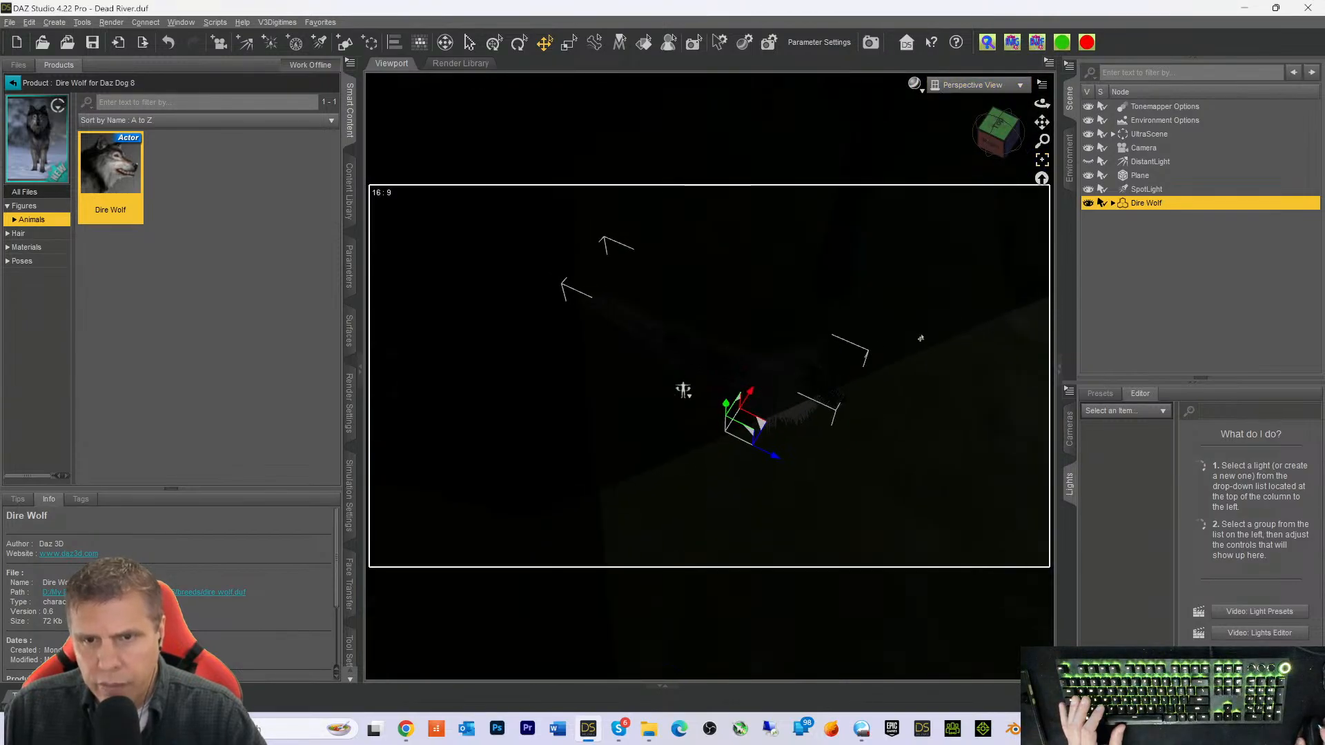
pyautogui.moveTo(1042, 140); pyautogui.dragTo(1042, 155)
pyautogui.moveTo(1035, 662); pyautogui.dragTo(1010, 728)
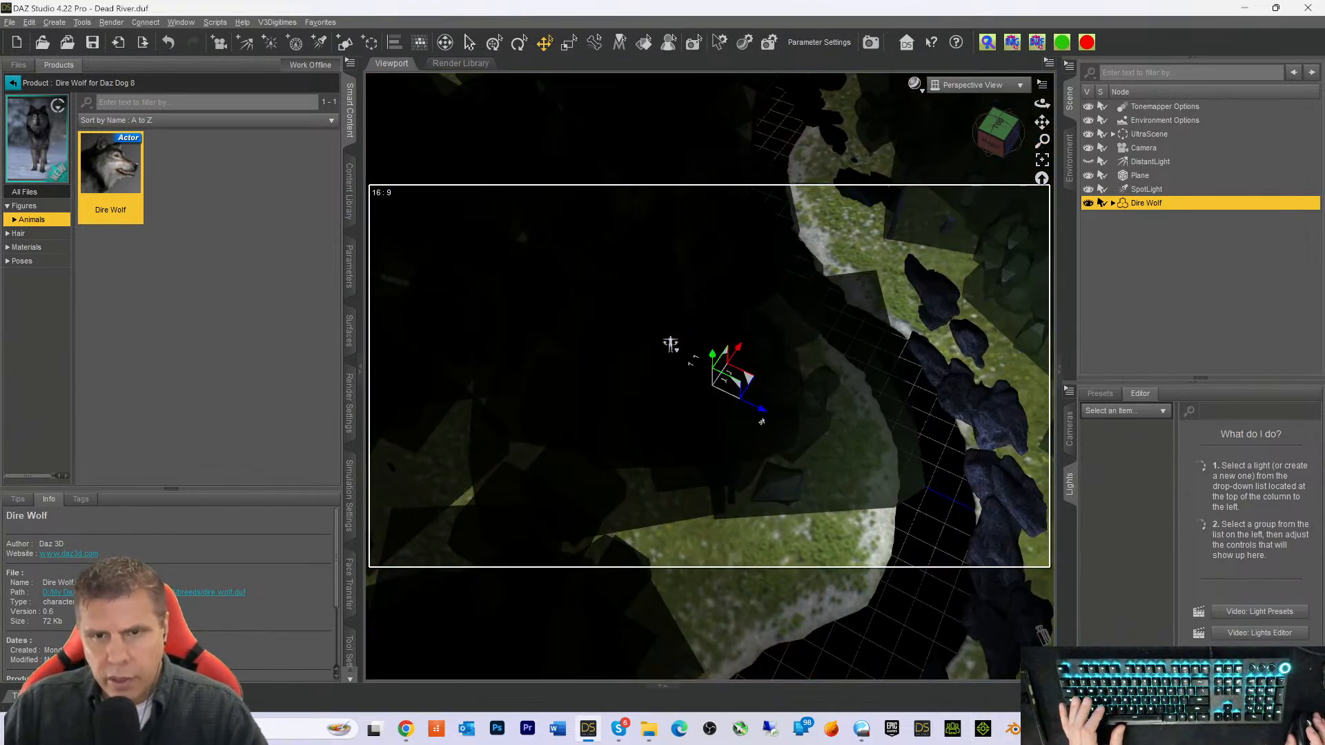
pyautogui.moveTo(762, 422); pyautogui.dragTo(1075, 572)
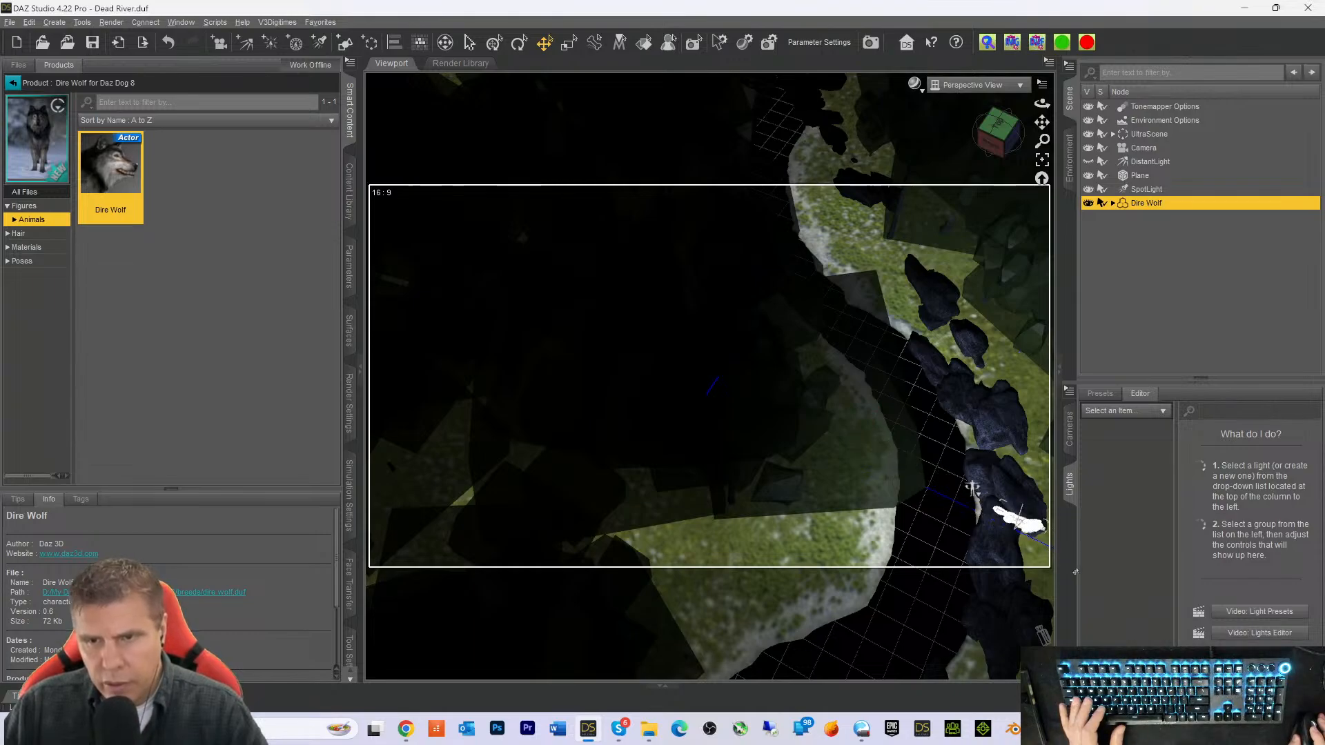
# Through the Camera view, place the Dire Wolf on the riverside rocks at X 393.52, Y 76.44, Z 1041.36 with Y Rotate -152.32
pyautogui.click(985, 84)
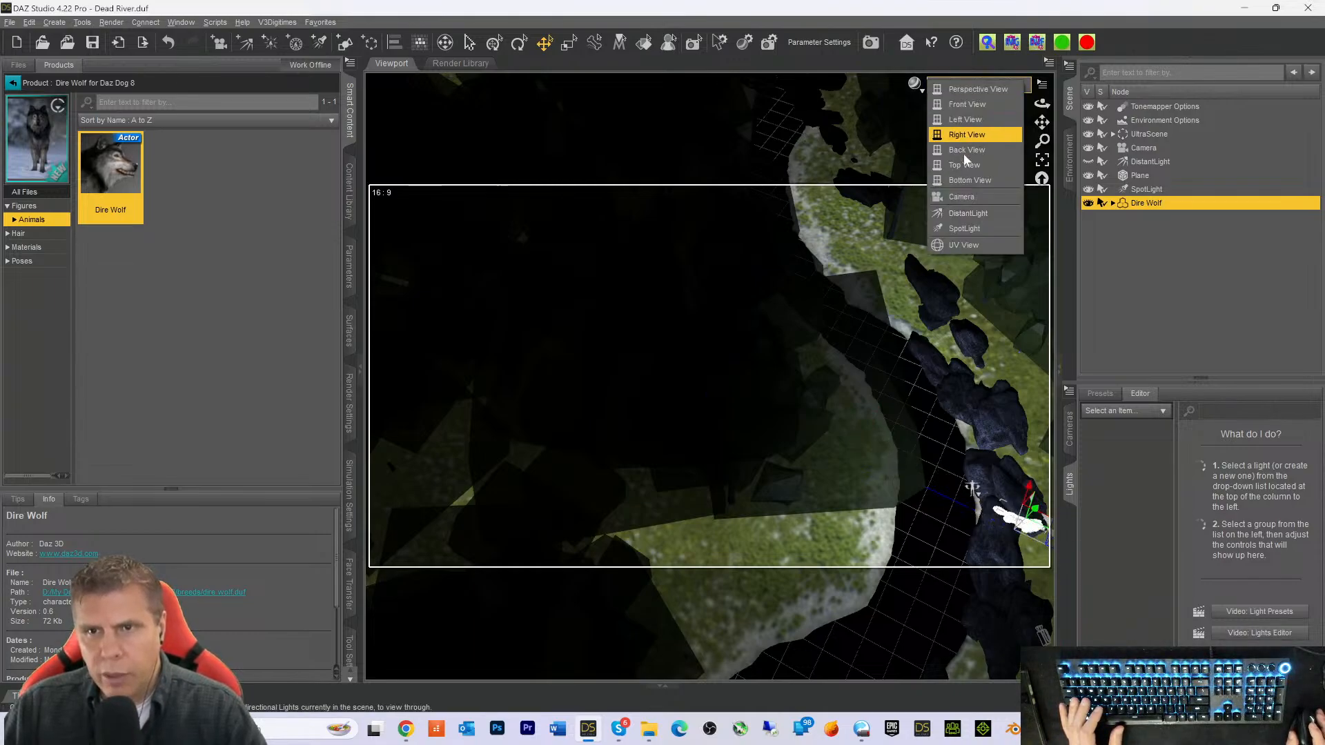
pyautogui.click(965, 197)
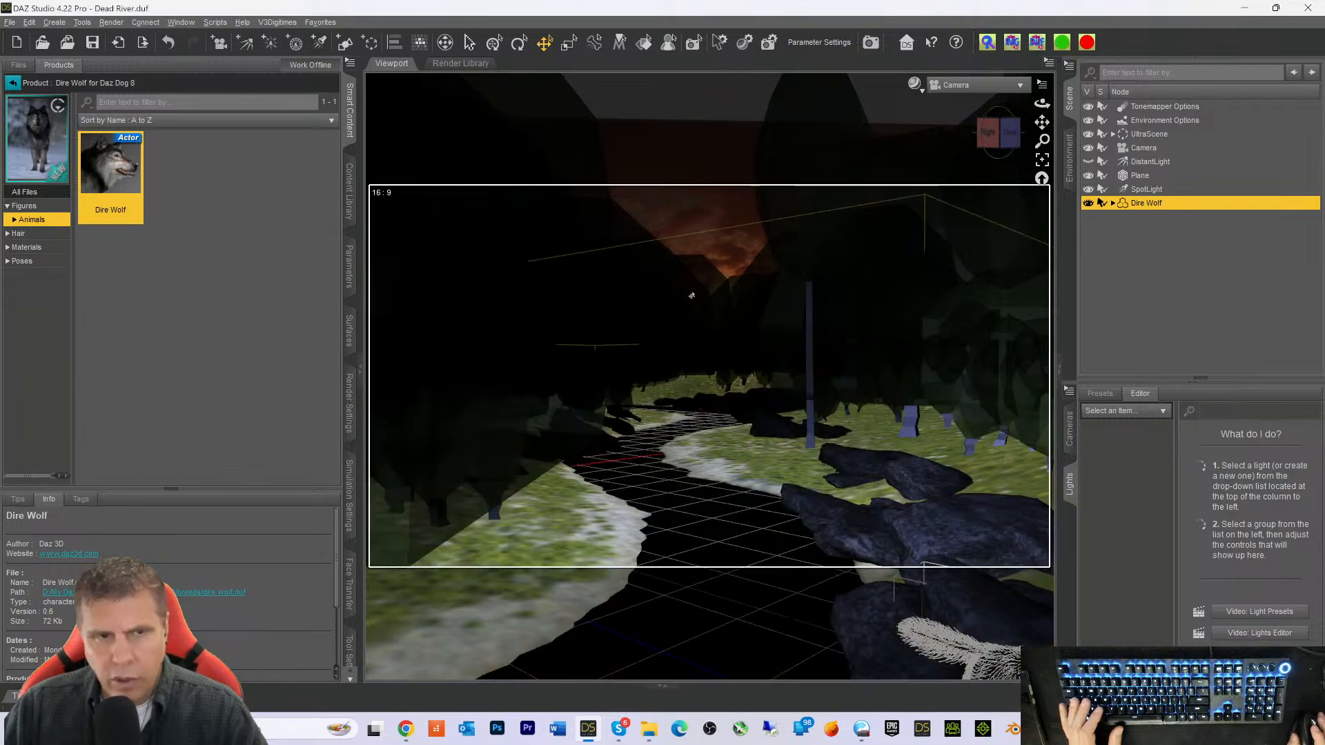
pyautogui.click(352, 272)
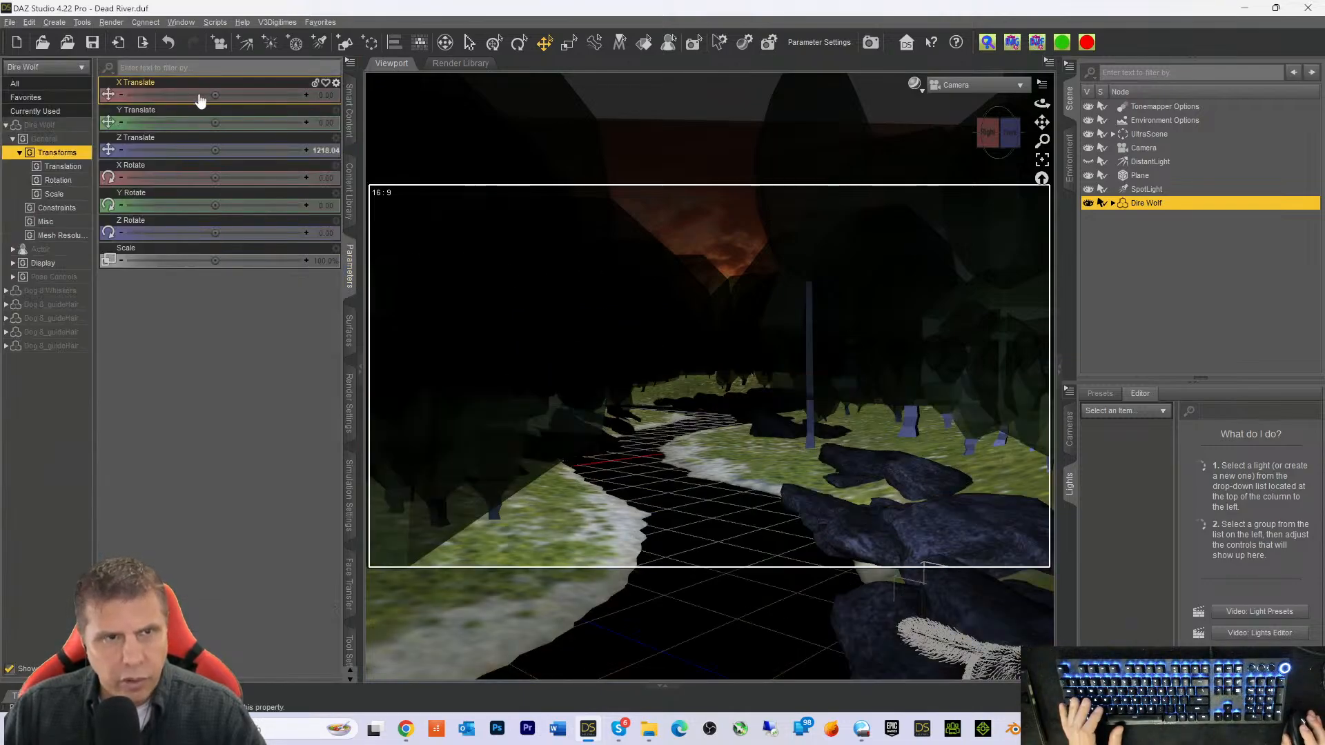
pyautogui.moveTo(216, 150); pyautogui.dragTo(176, 150)
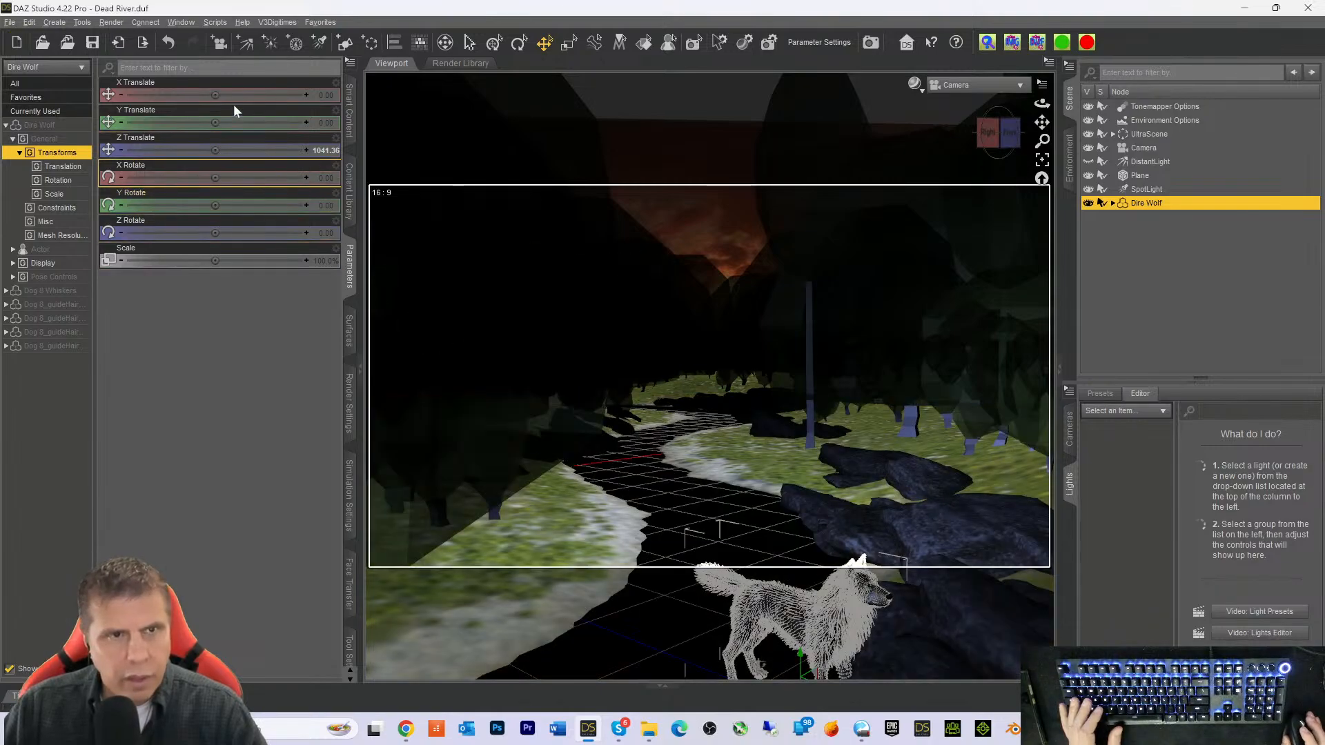
pyautogui.moveTo(215, 94); pyautogui.dragTo(268, 94)
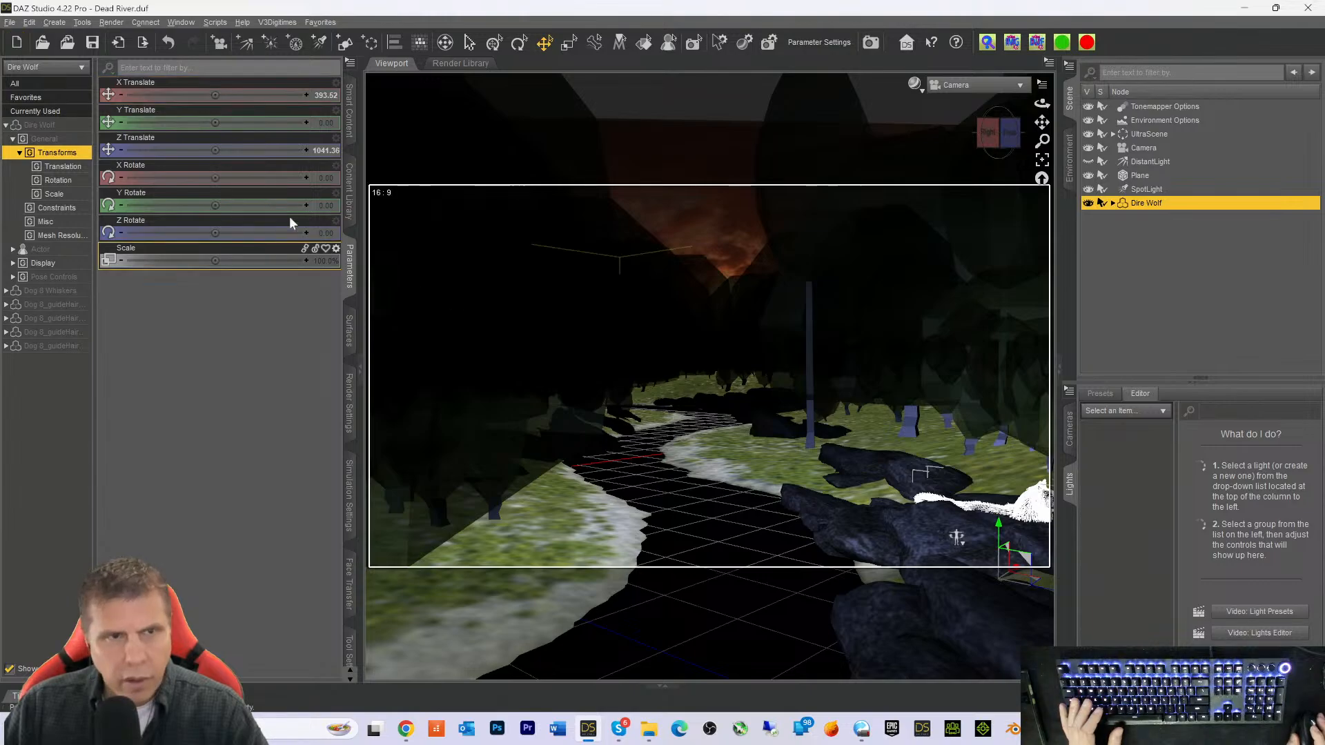
pyautogui.moveTo(230, 207); pyautogui.dragTo(177, 207)
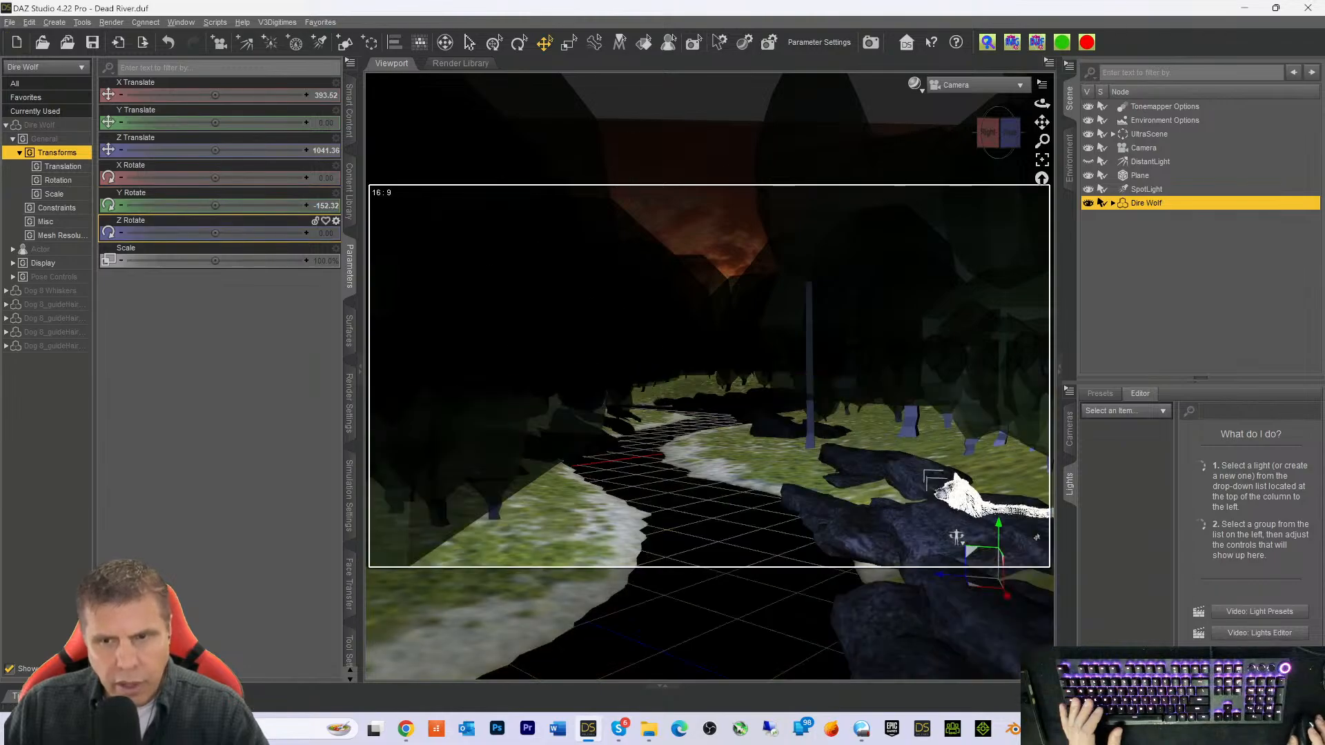
pyautogui.moveTo(1005, 533); pyautogui.dragTo(1005, 465)
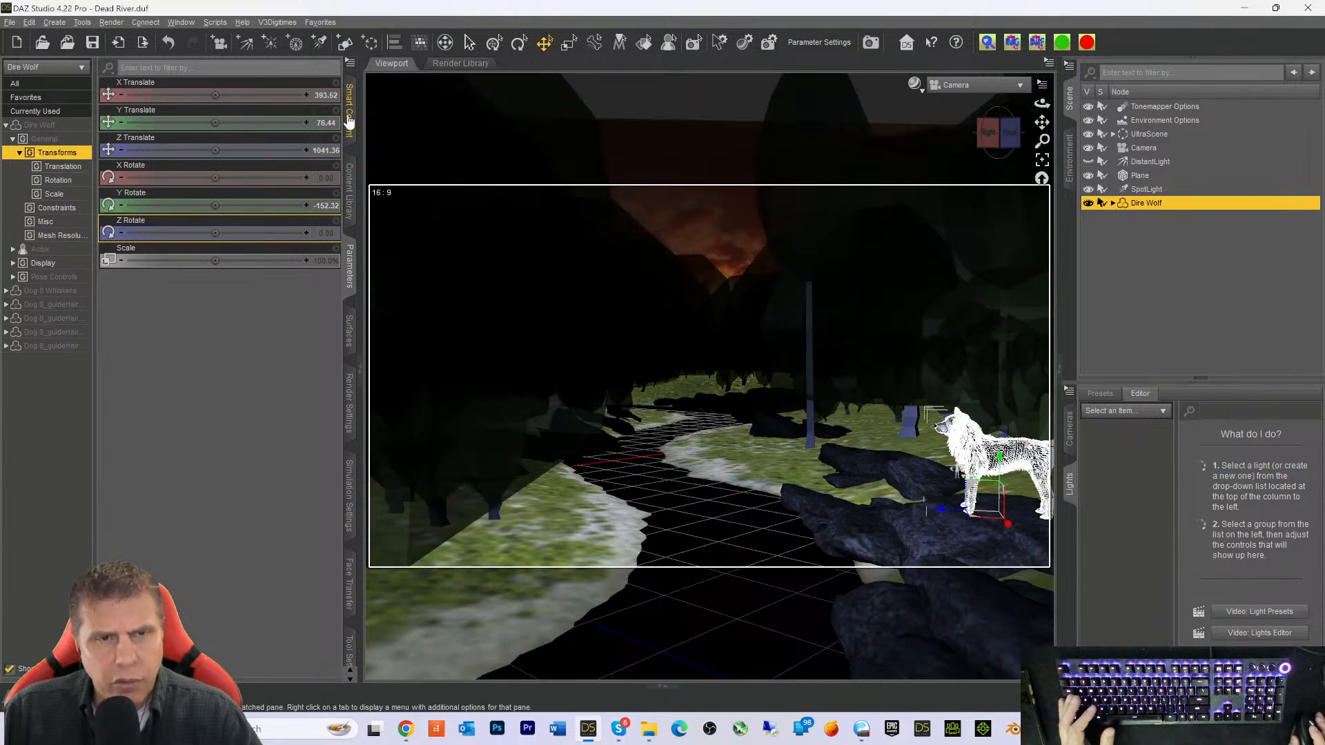
# Apply the Dire Wolf Howling 1 pose and move the wolf along its Z axis toward the river, fully inside the camera frame
pyautogui.click(348, 117)
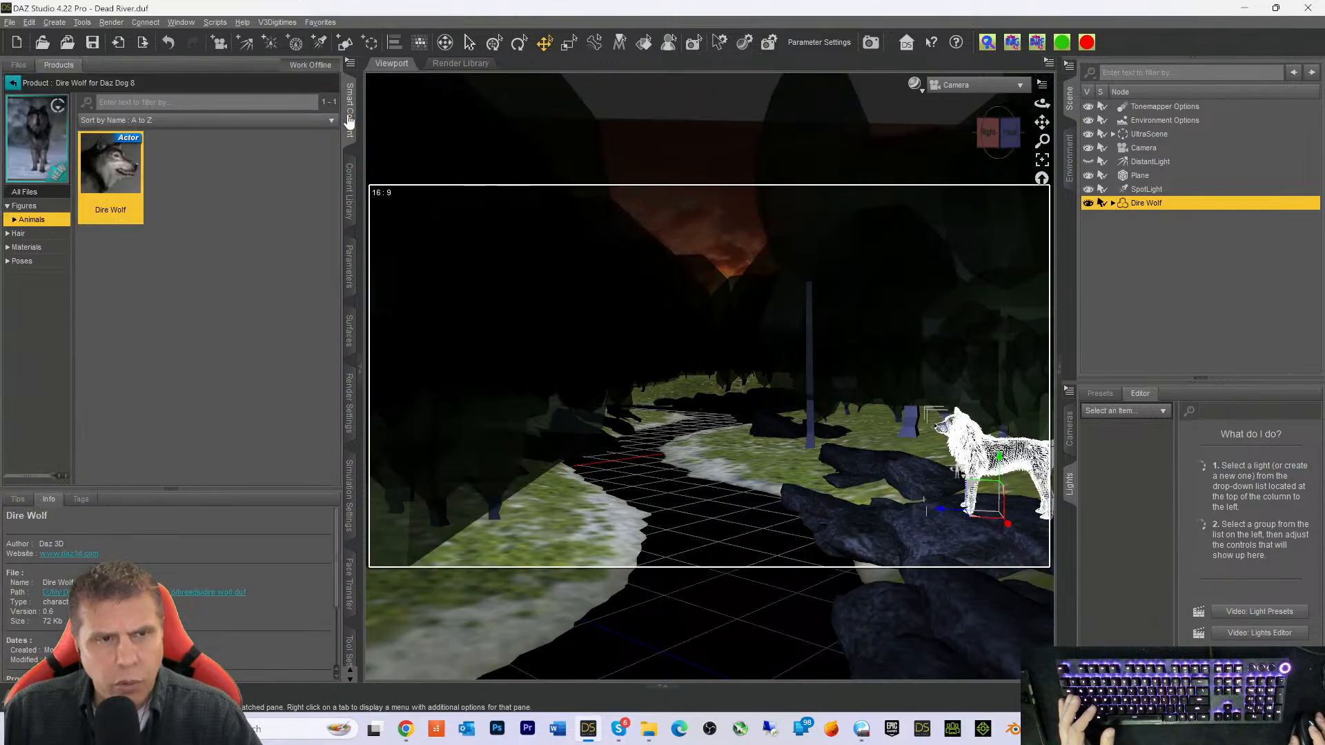
pyautogui.click(21, 262)
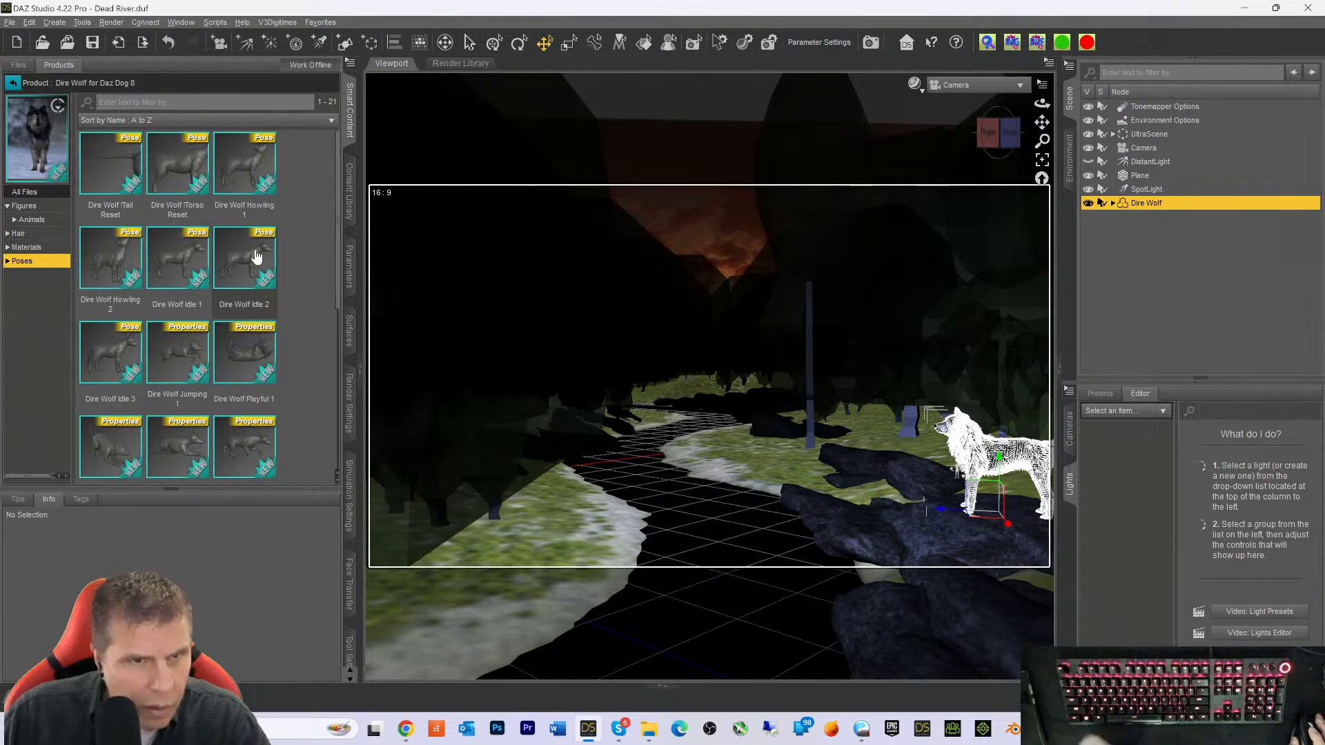
pyautogui.click(241, 164)
pyautogui.doubleClick(242, 164)
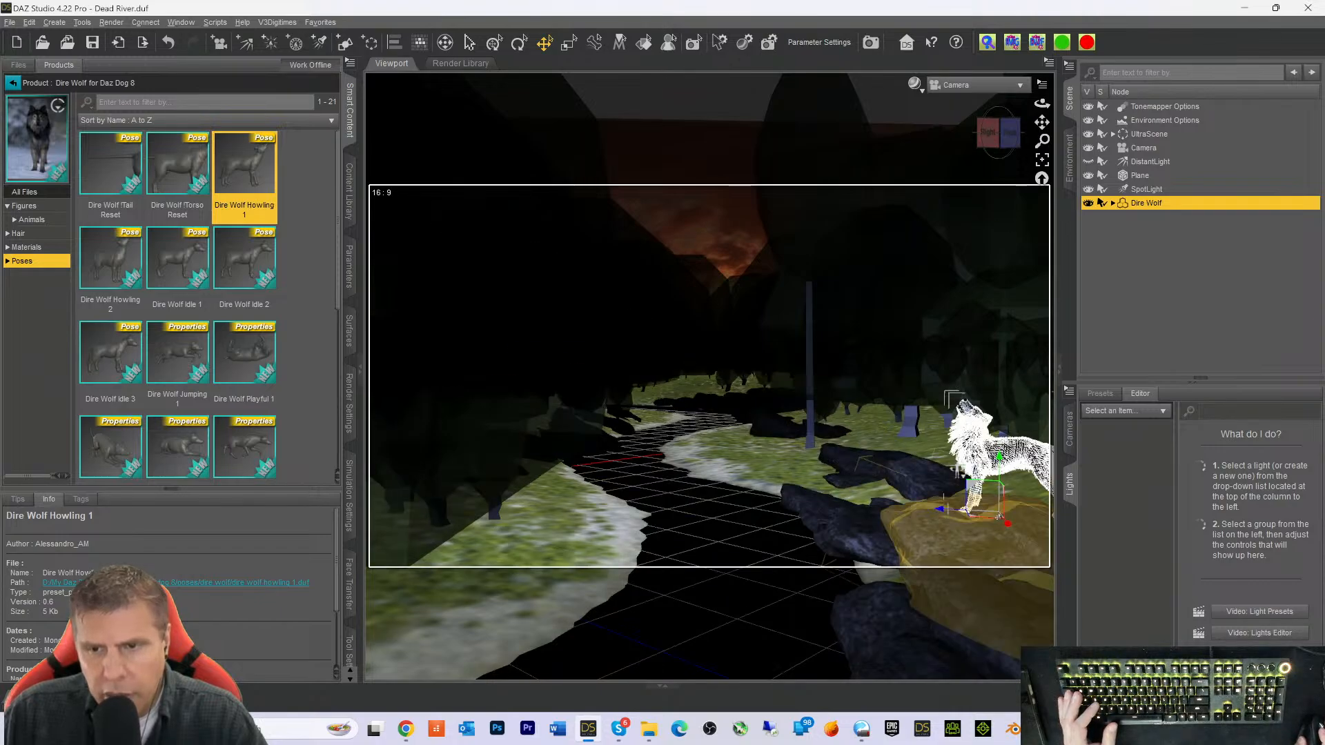
pyautogui.moveTo(942, 511); pyautogui.dragTo(896, 513)
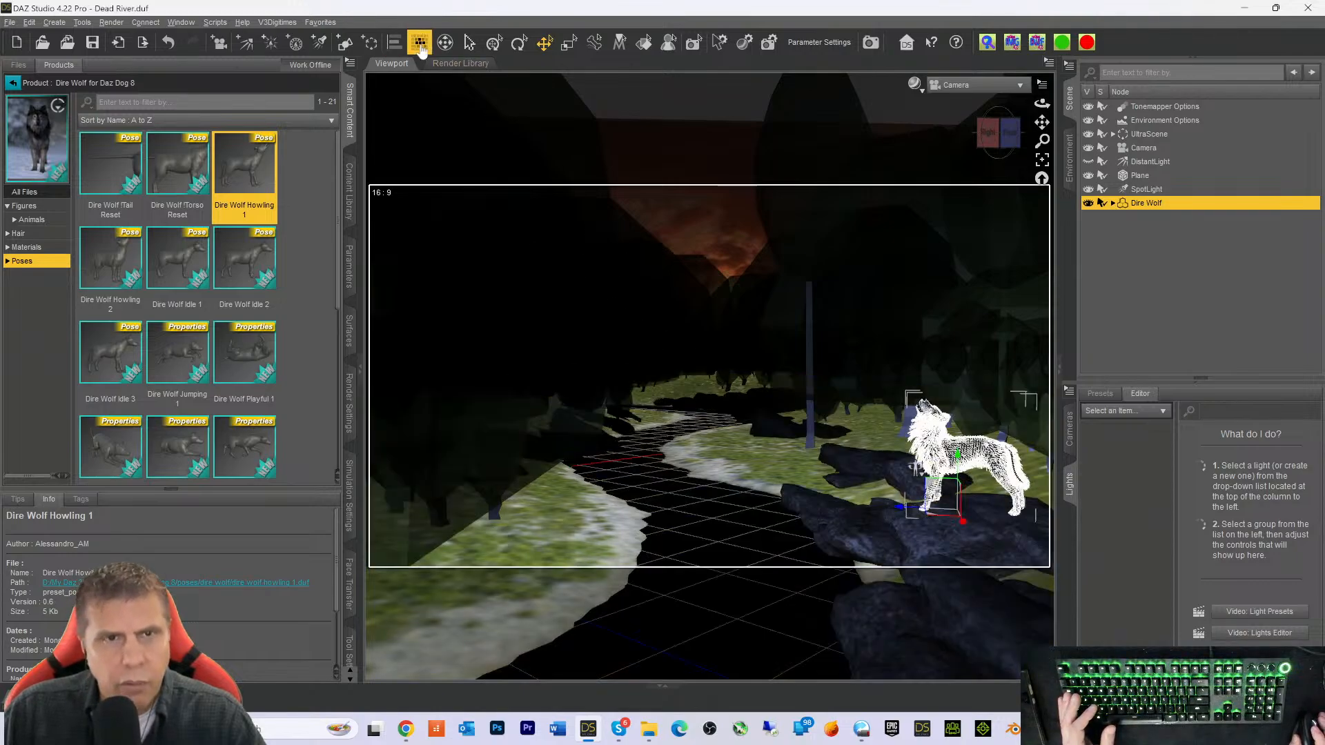
# Rotate the Dire Wolf slightly to tilt its stance to the slope of the rock, undoing the first excessive rotation
pyautogui.click(522, 43)
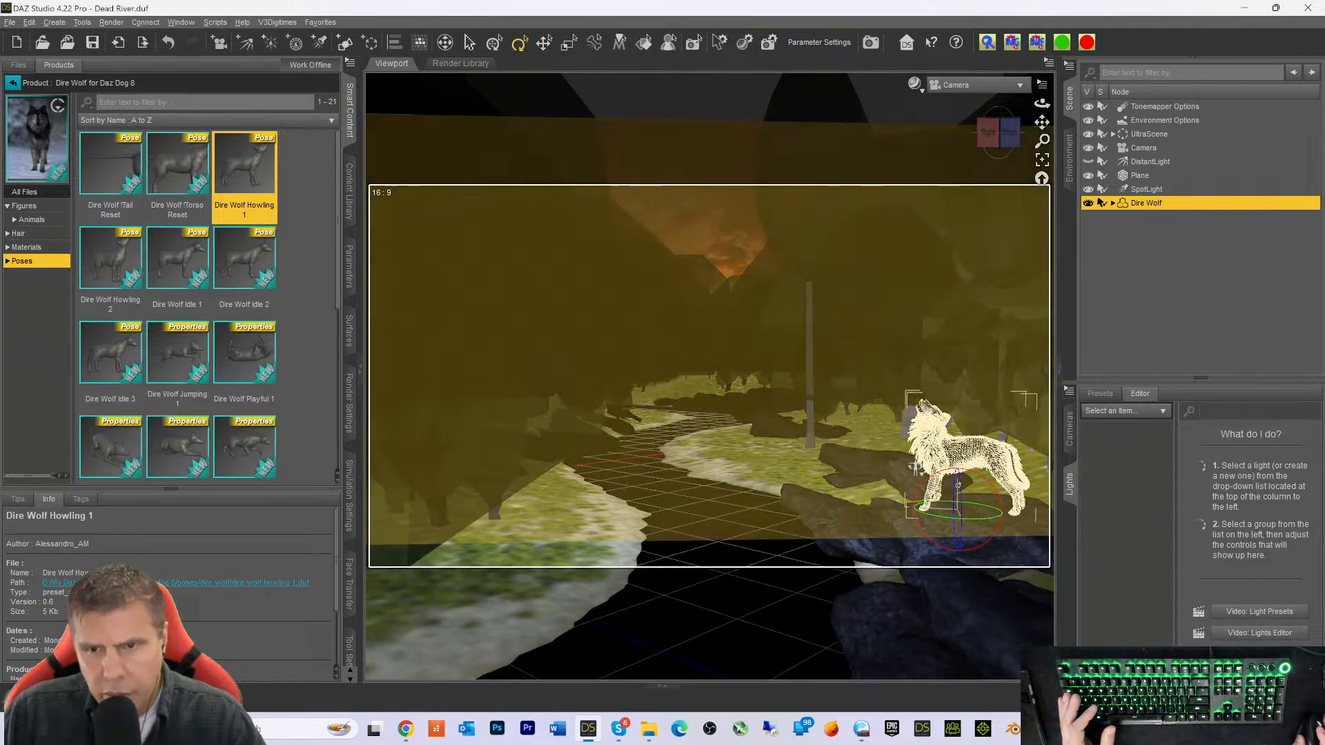
pyautogui.moveTo(982, 479); pyautogui.dragTo(992, 488)
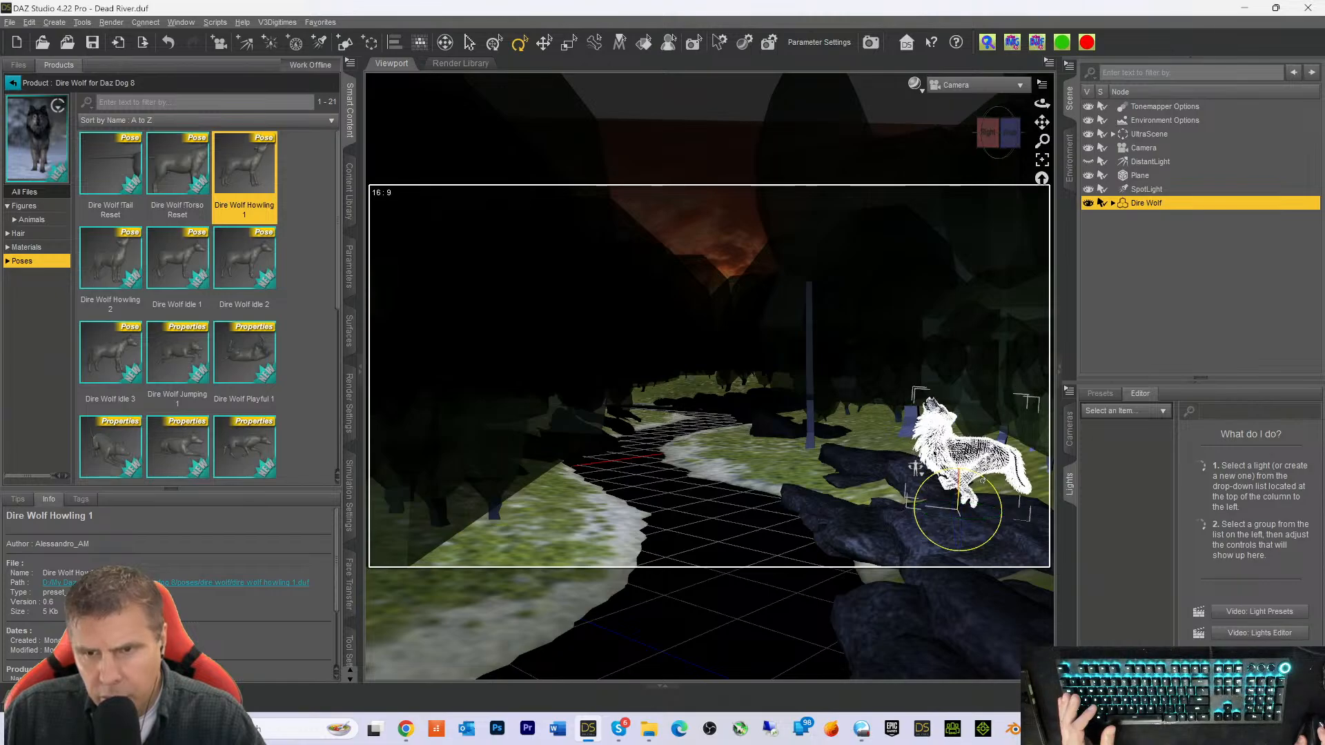
pyautogui.hotkey('ctrl', 'z')
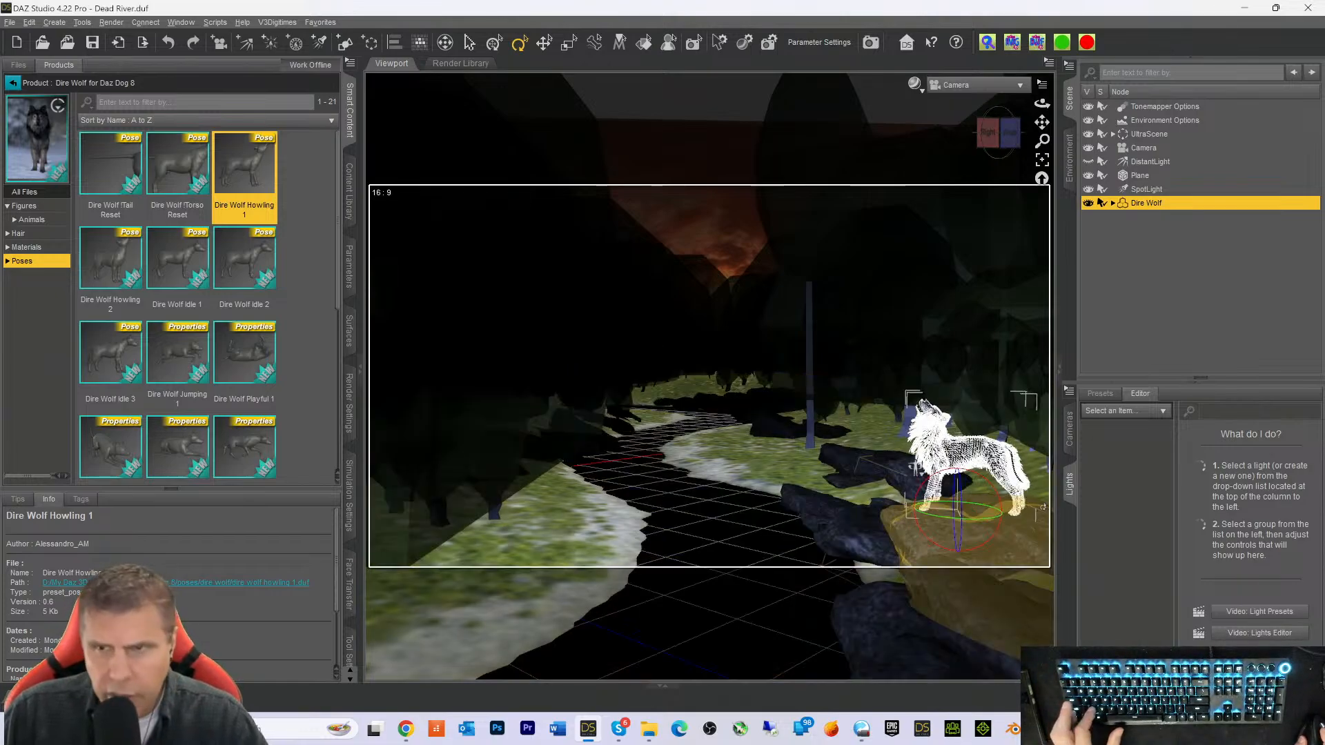
pyautogui.doubleClick(1117, 205)
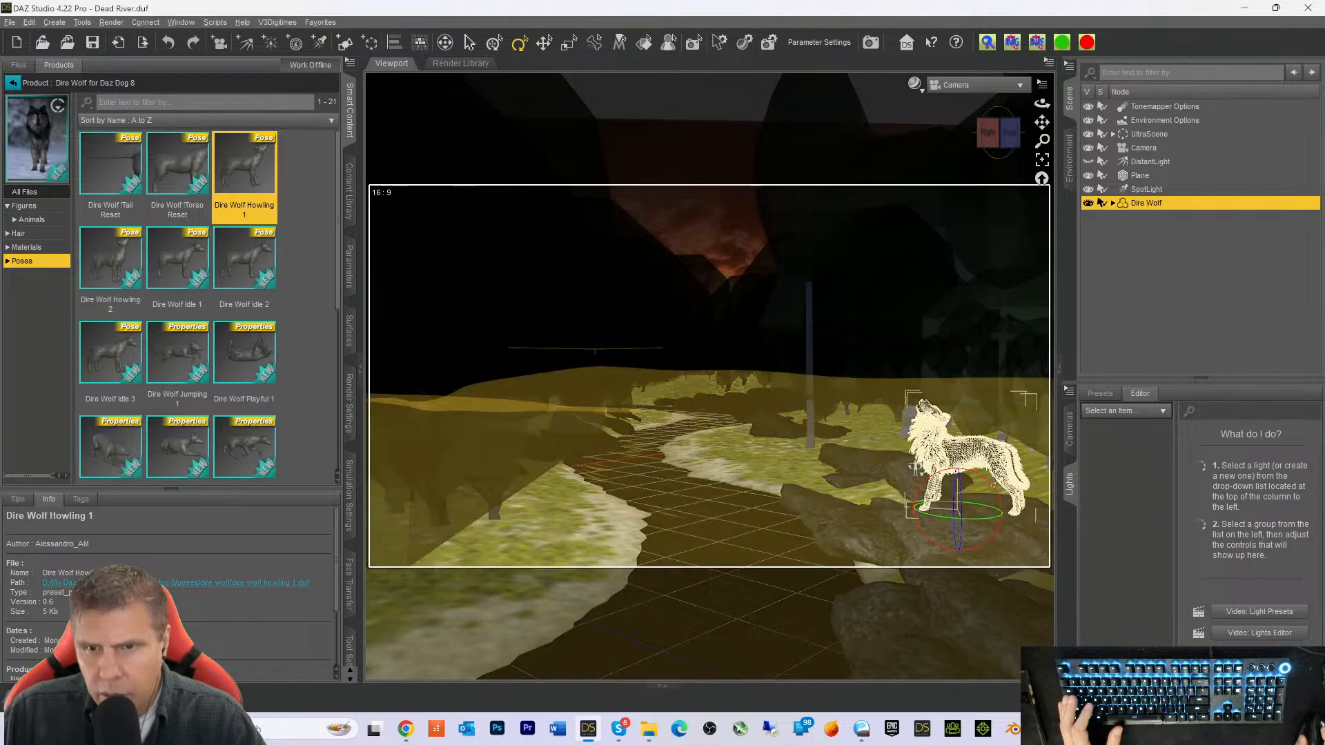
pyautogui.press('Return')
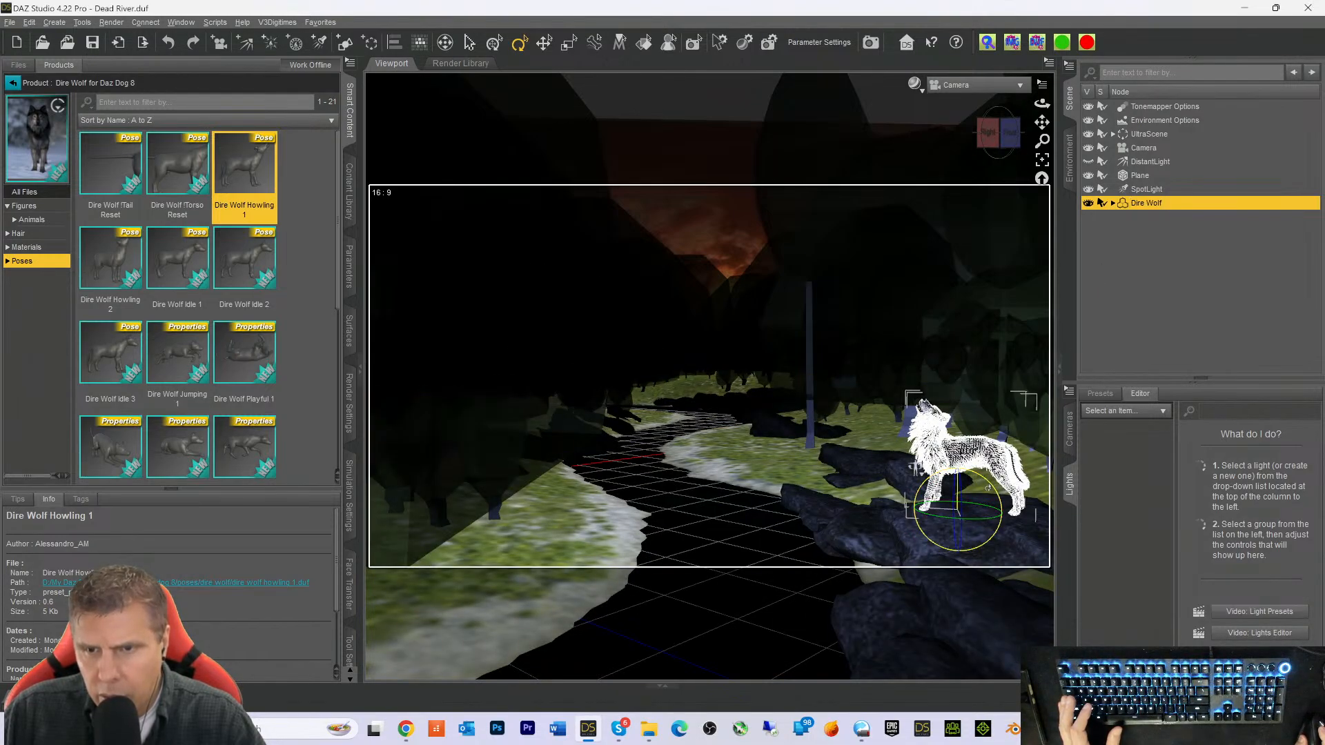
pyautogui.moveTo(984, 488); pyautogui.dragTo(982, 485)
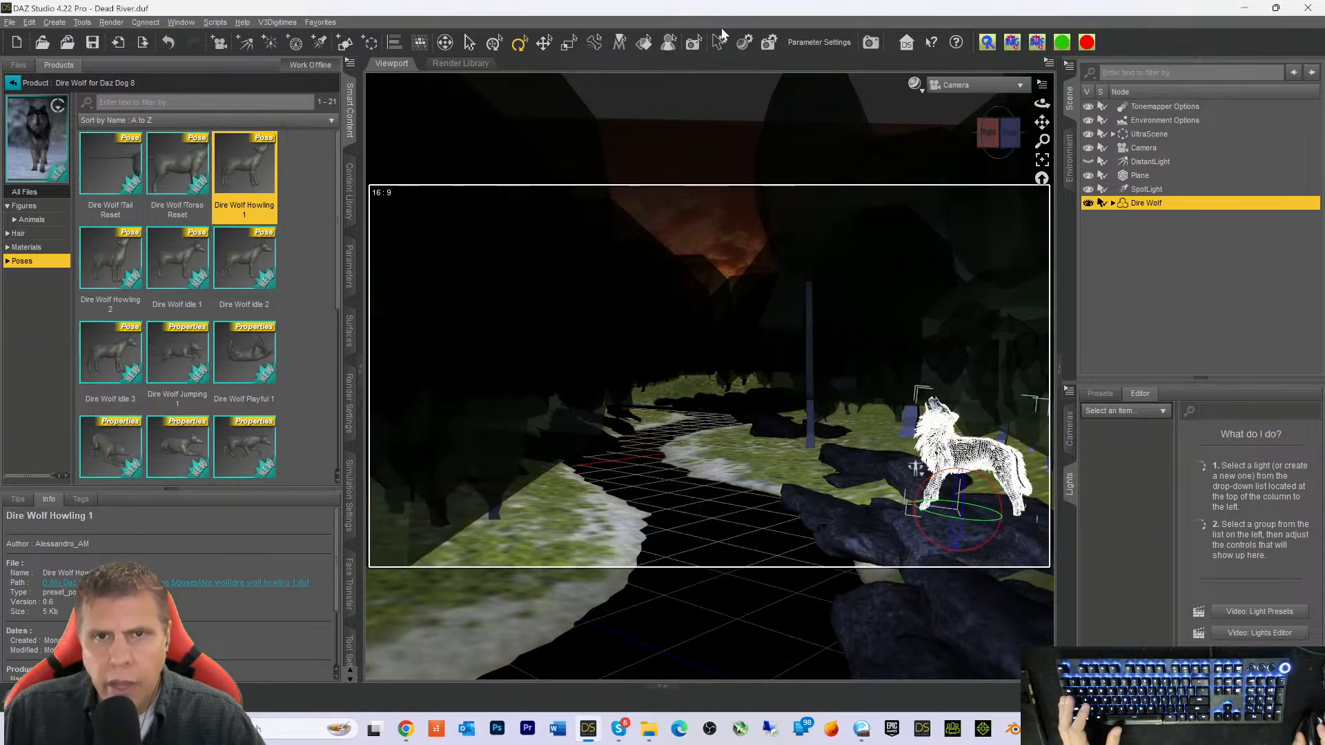
# Raise the Dire Wolf slightly on the rock and switch the Camera view to an Iray render preview
pyautogui.click(545, 44)
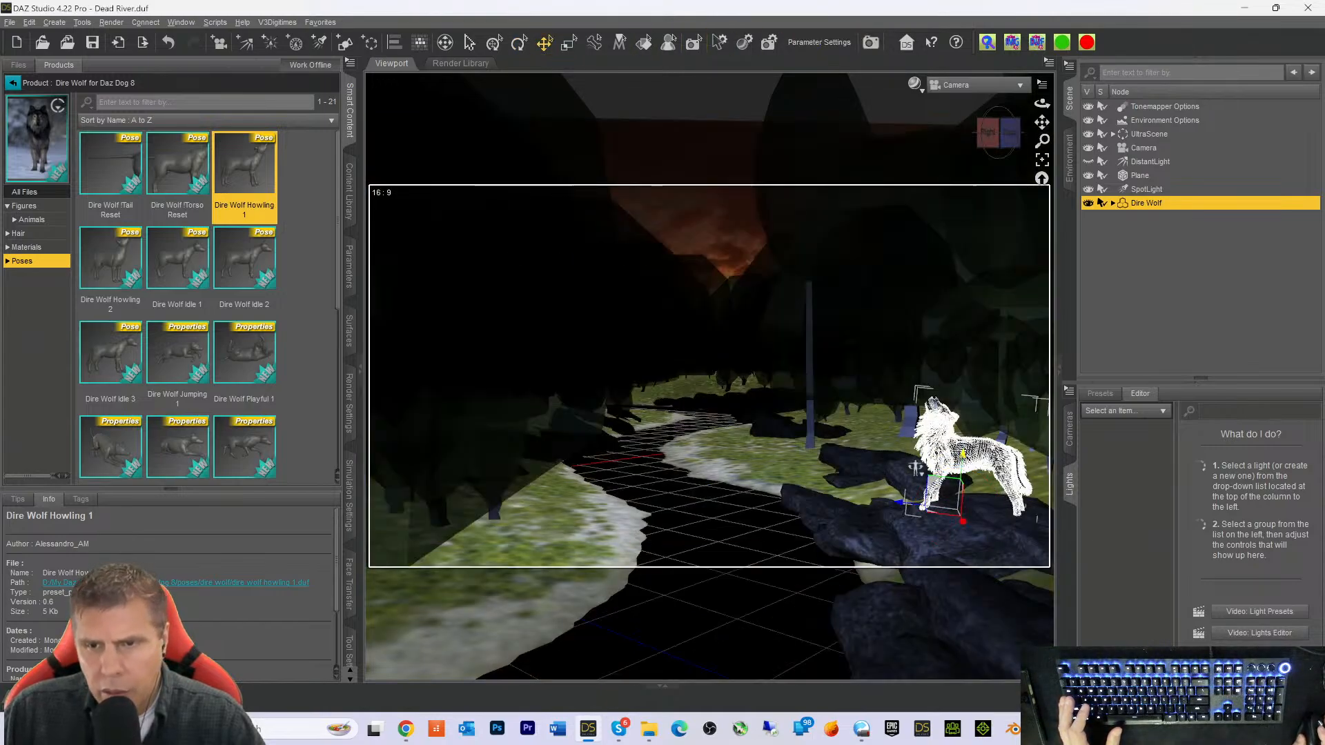
pyautogui.moveTo(962, 454); pyautogui.dragTo(962, 451)
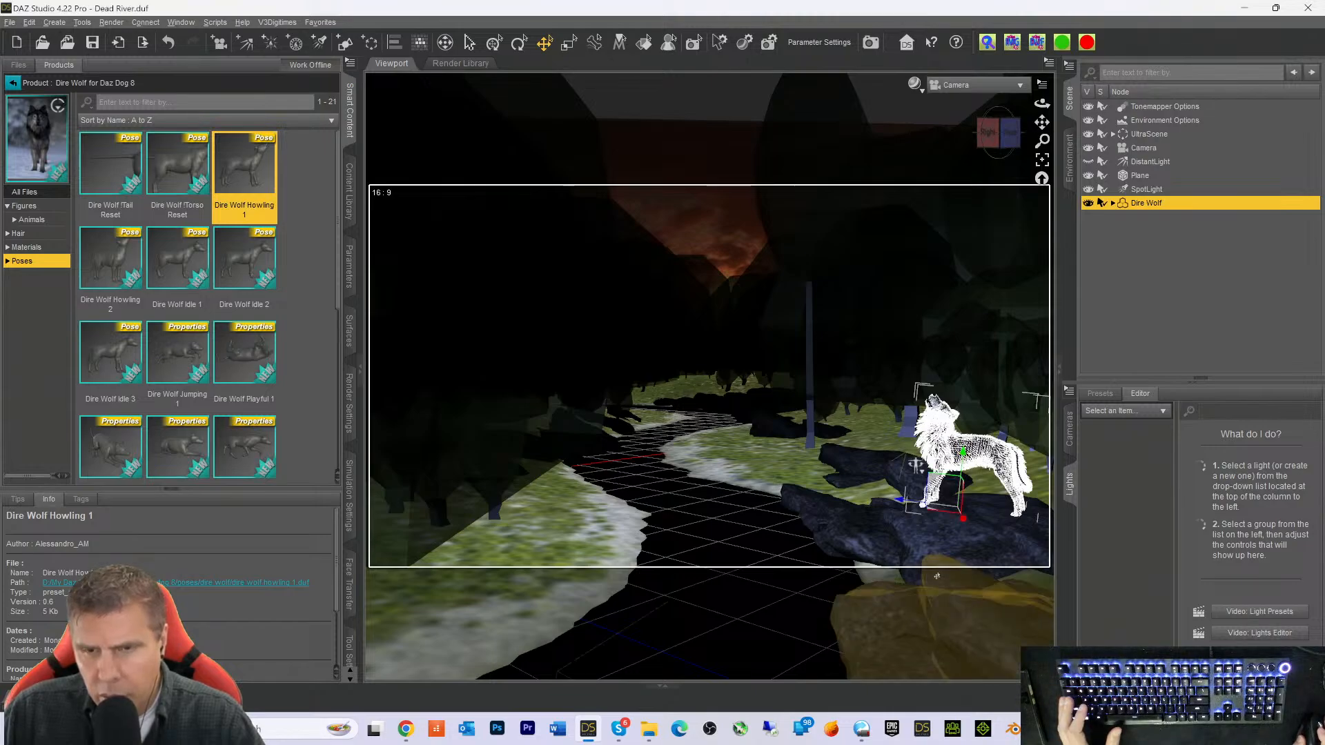
pyautogui.click(973, 620)
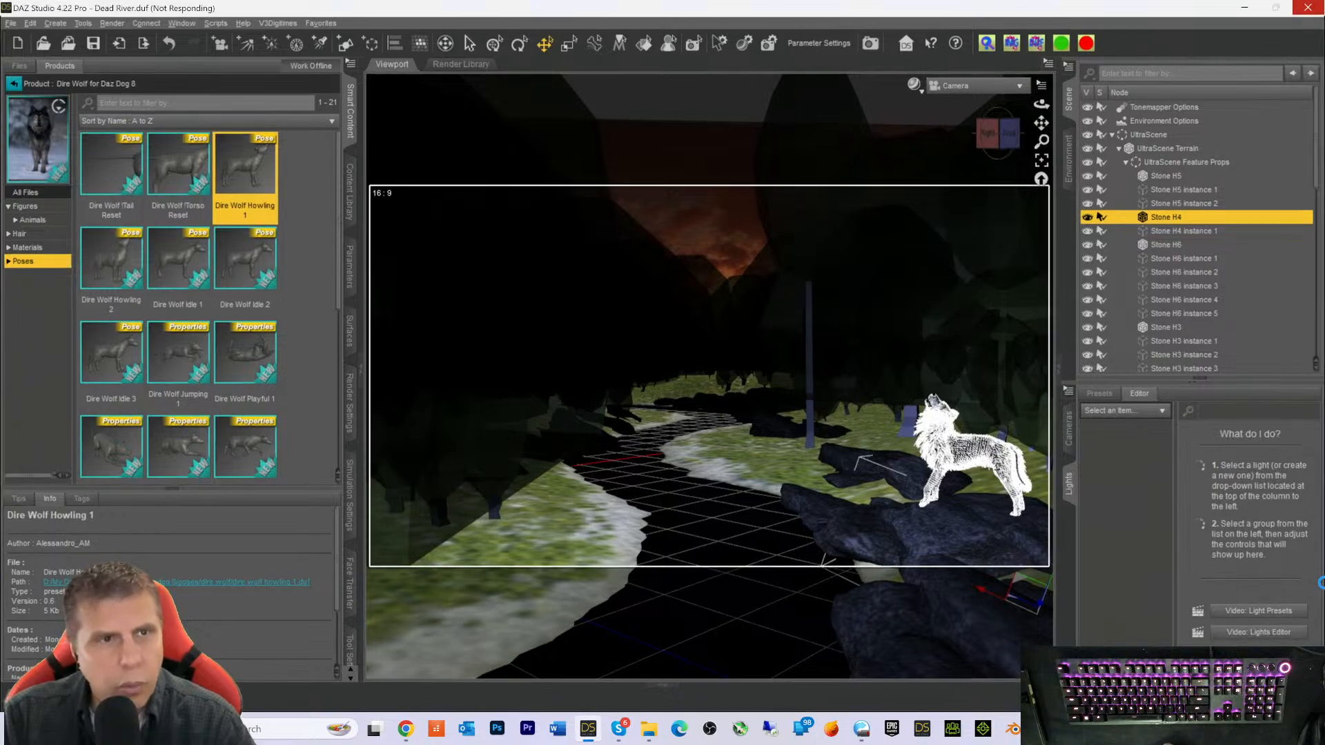
pyautogui.hotkey('ctrl', '0')
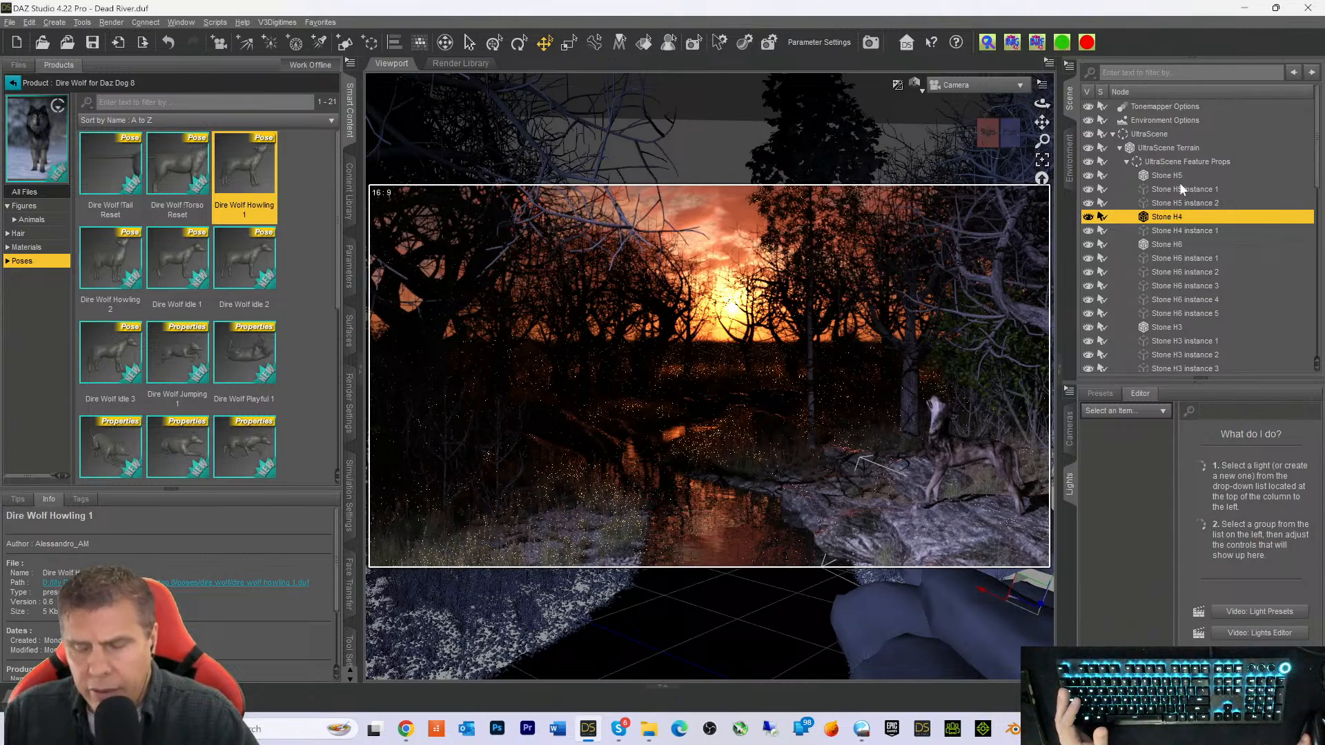
# Change the SpotLight's color from the bluish tint to light red, RGB 255, 134, 134
pyautogui.scroll(-3, 1178, 185)
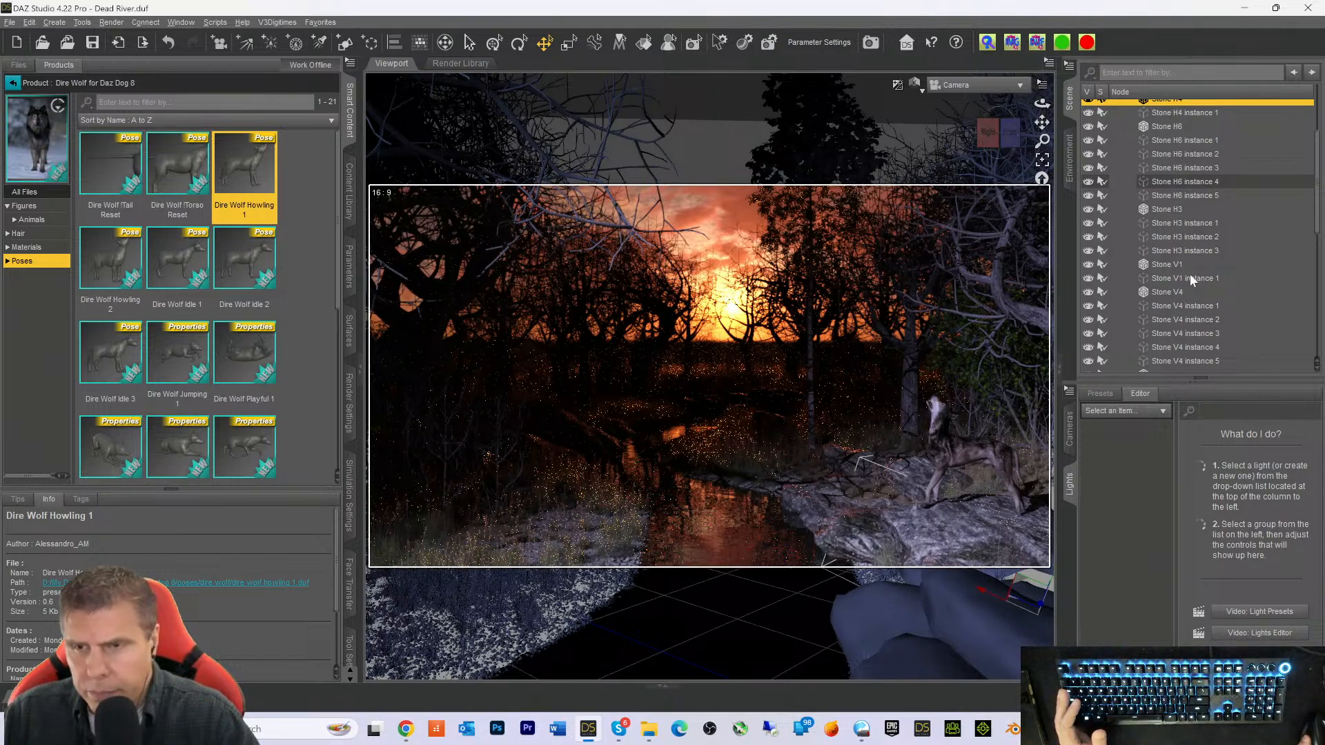
pyautogui.scroll(-2, 1189, 276)
pyautogui.scroll(-4, 1194, 318)
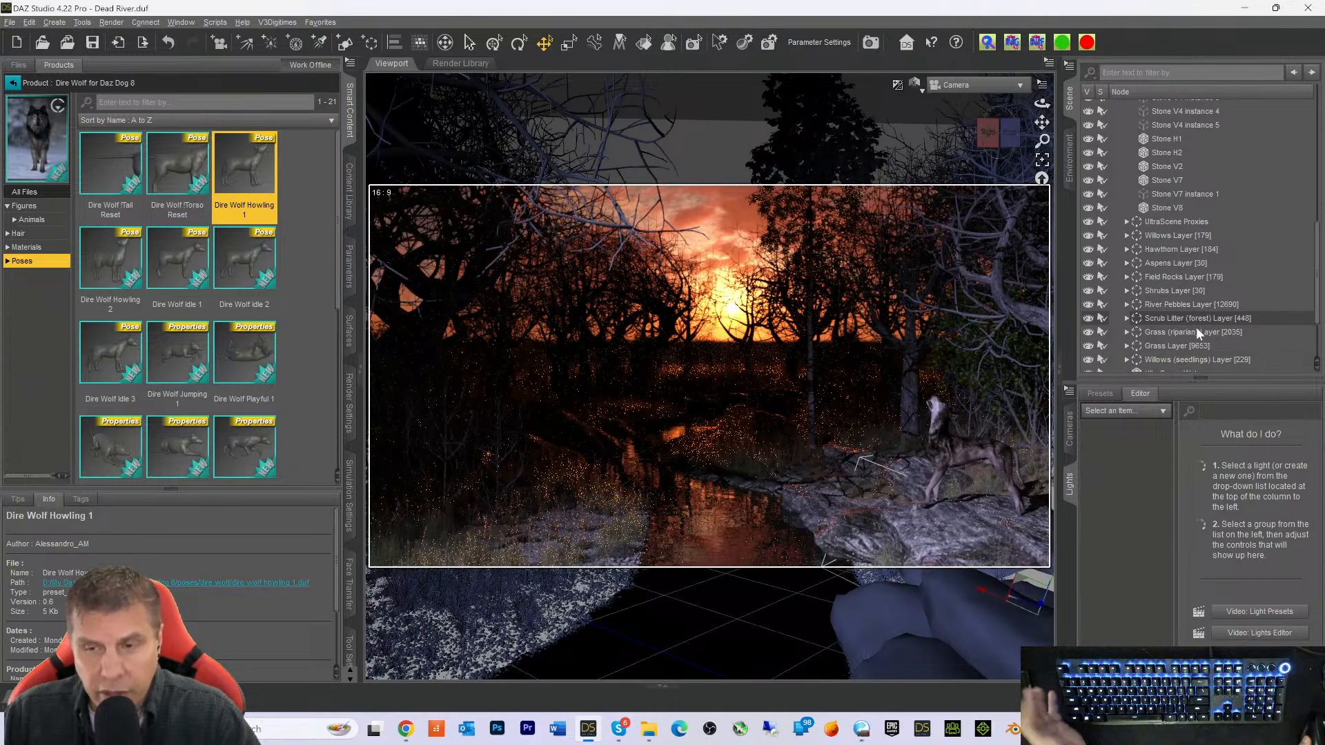
pyautogui.scroll(-2, 1194, 327)
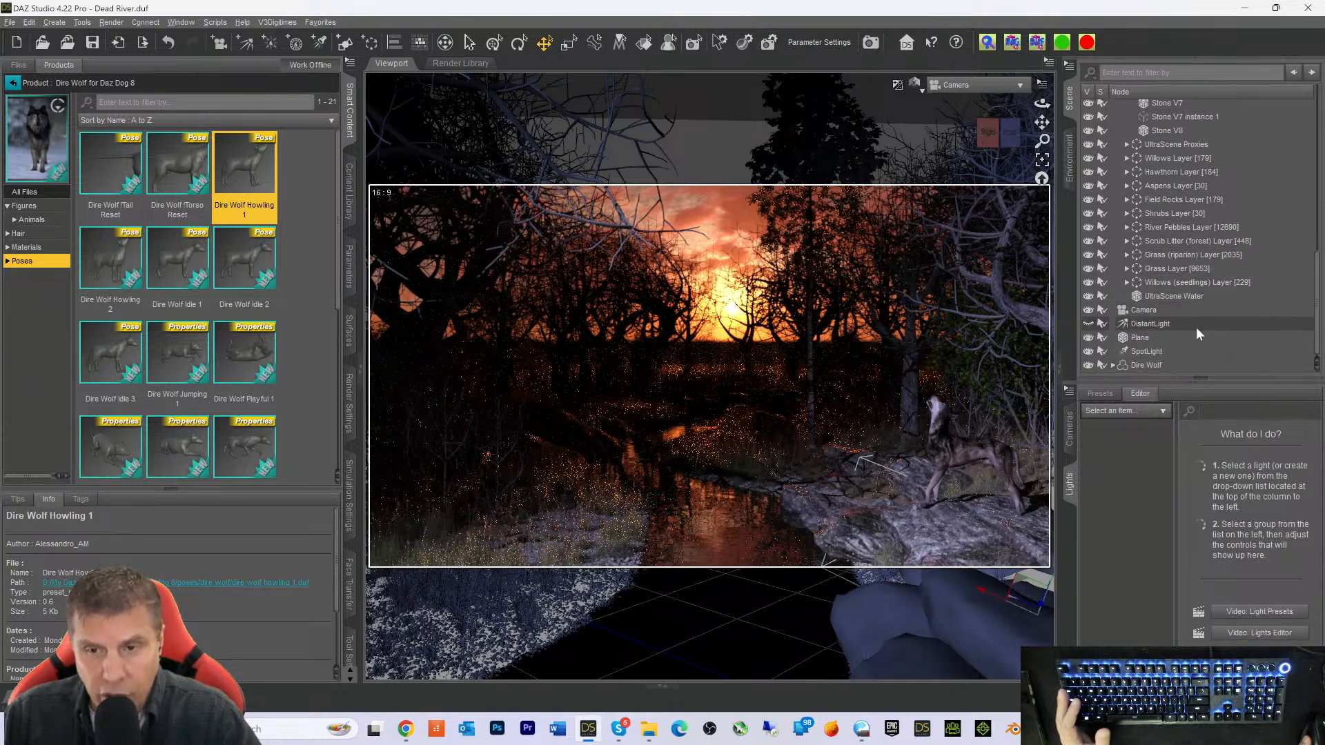
pyautogui.click(1144, 362)
pyautogui.click(1144, 351)
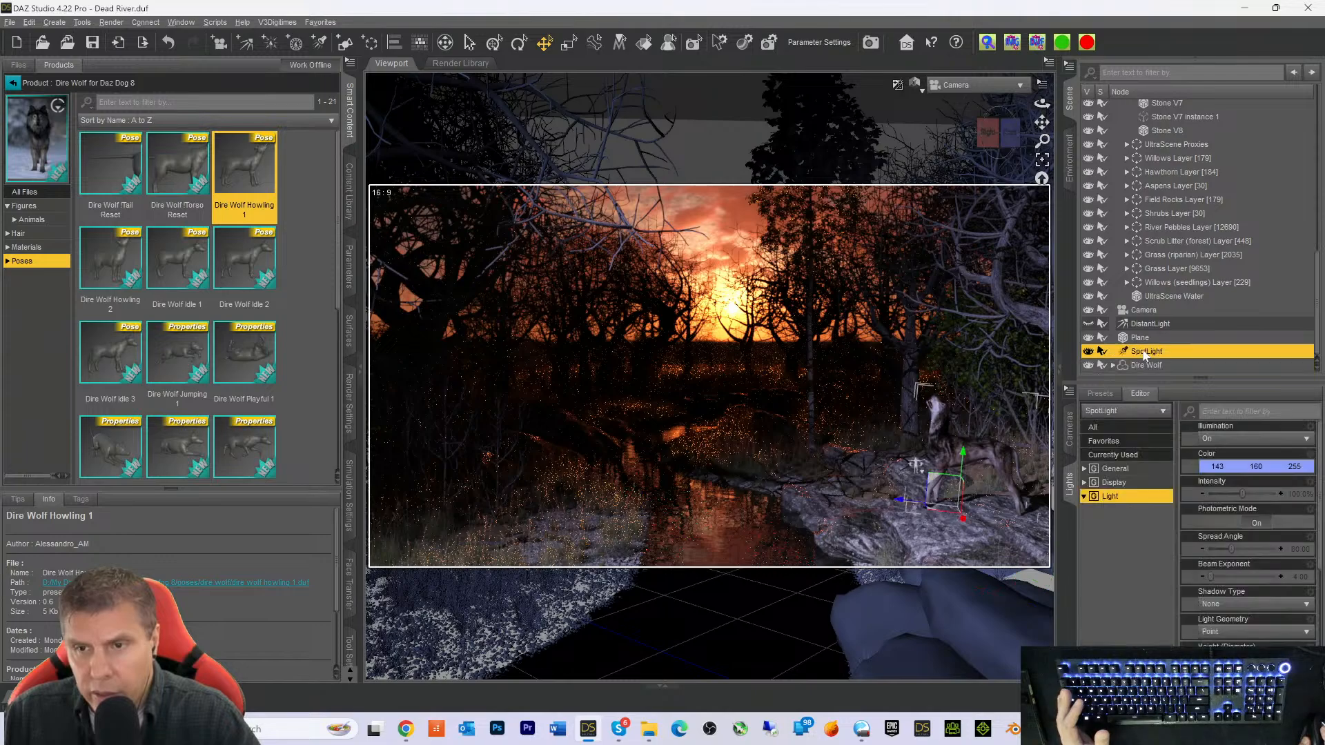
pyautogui.click(1238, 467)
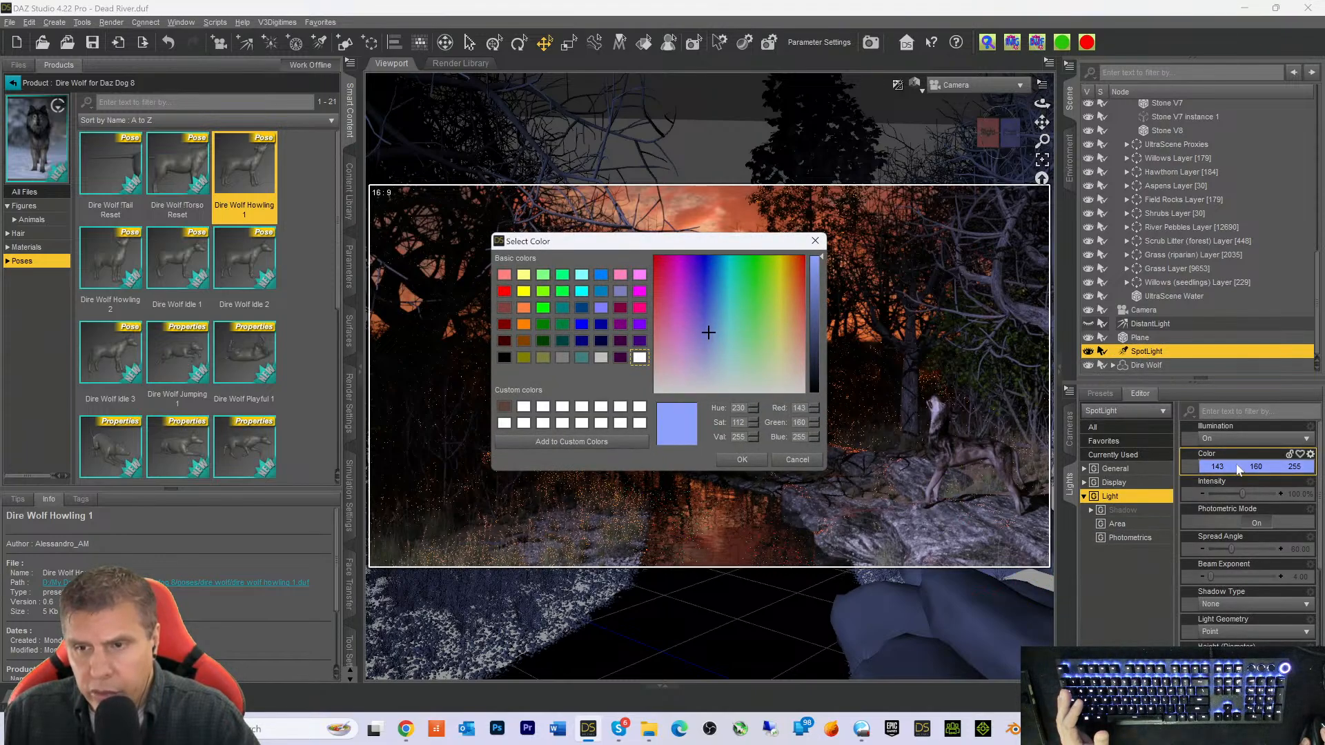
pyautogui.click(779, 330)
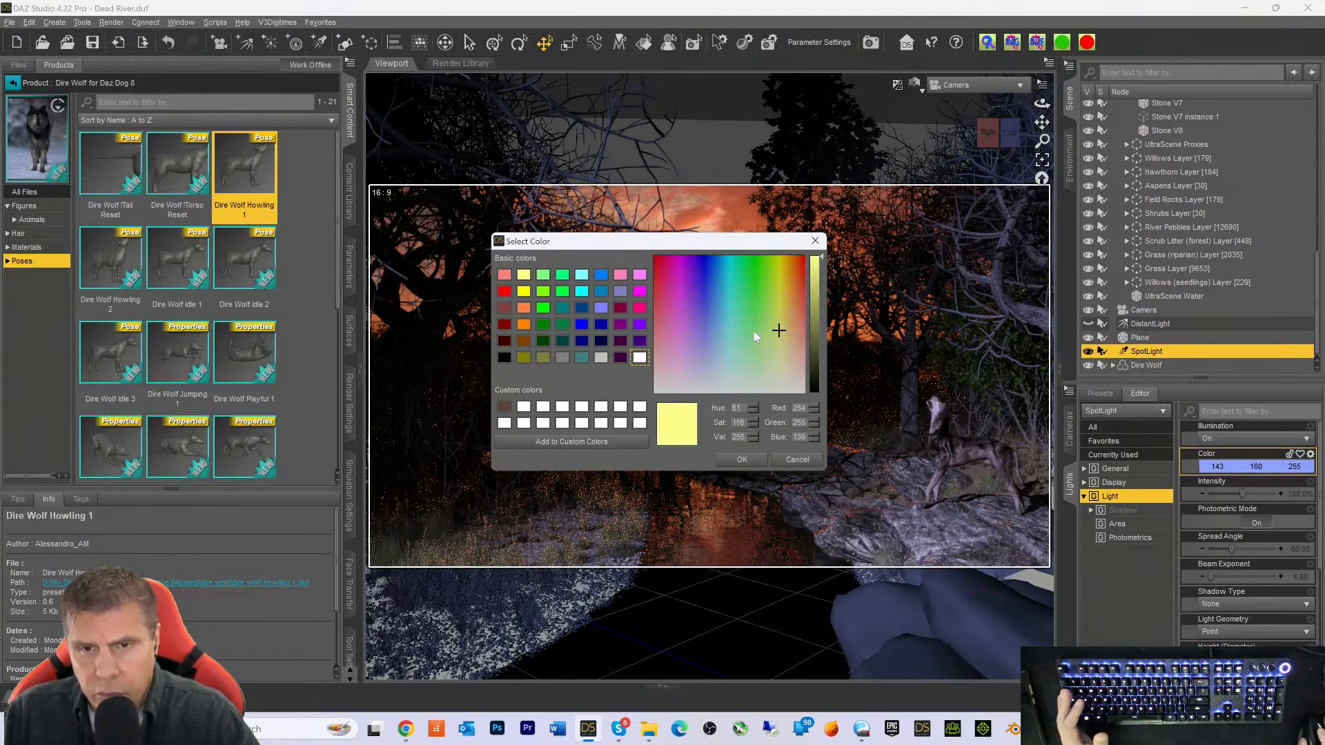
pyautogui.click(780, 328)
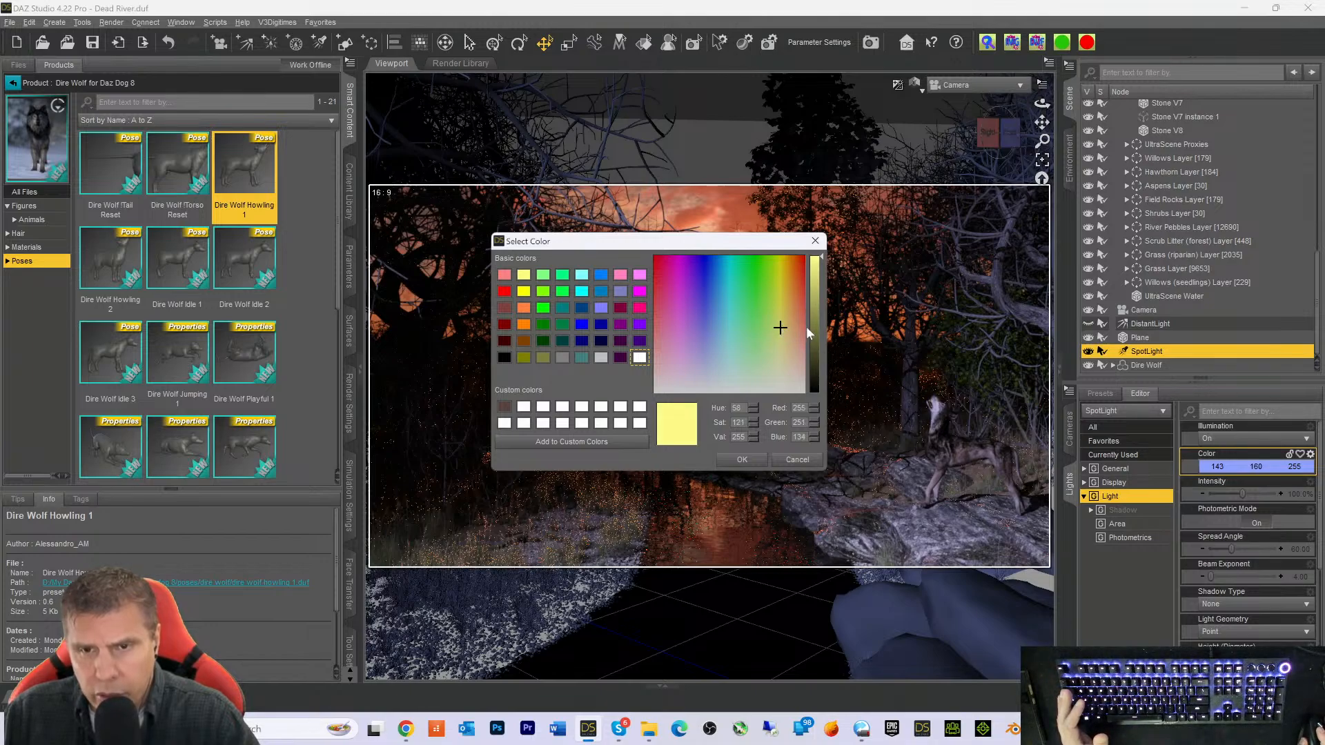
pyautogui.click(805, 327)
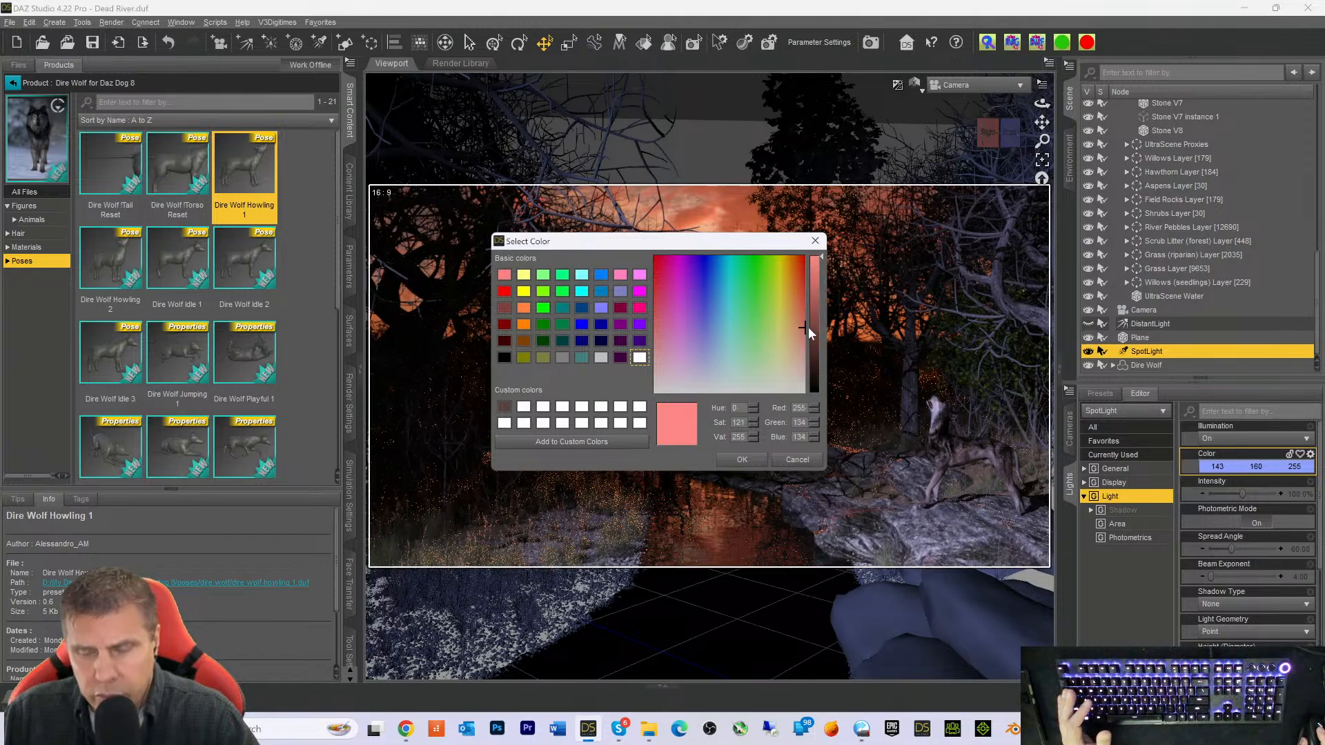
pyautogui.click(742, 459)
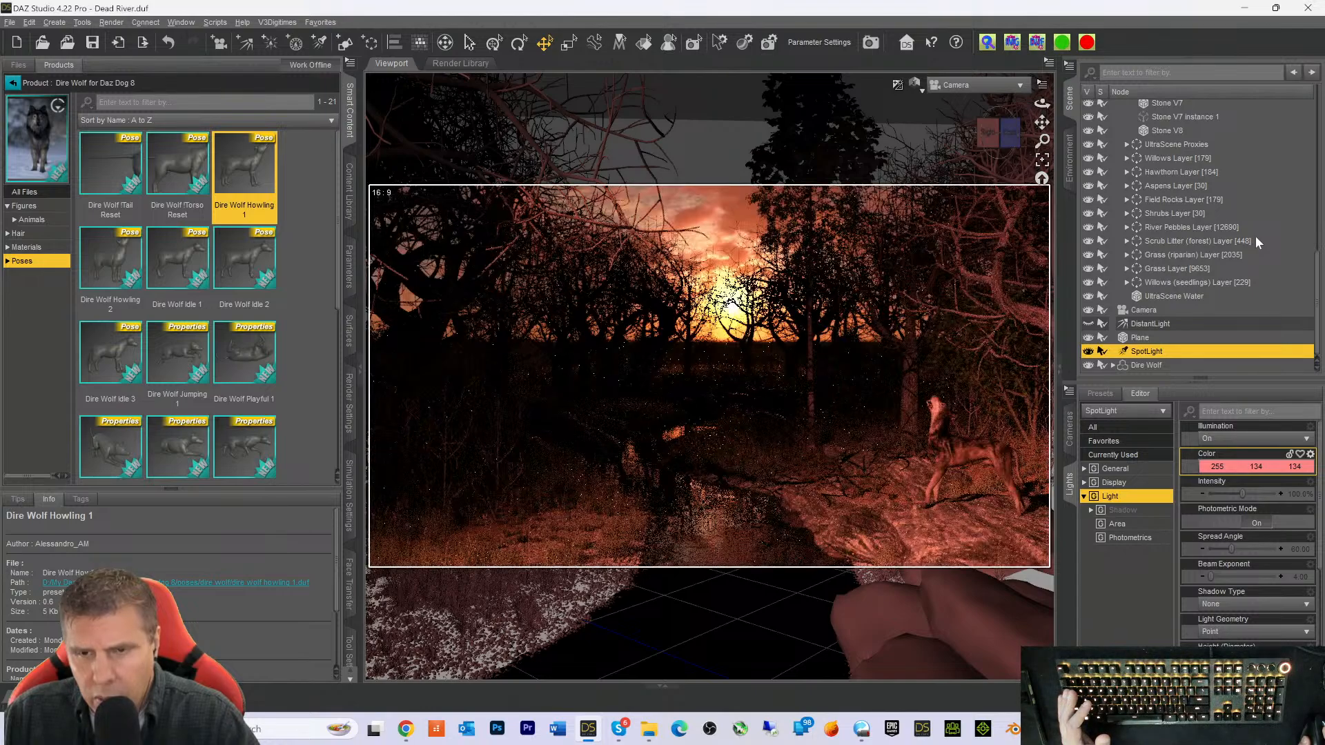
# Change the SpotLight's color to pure white, RGB 255, 255, 255
pyautogui.click(1235, 469)
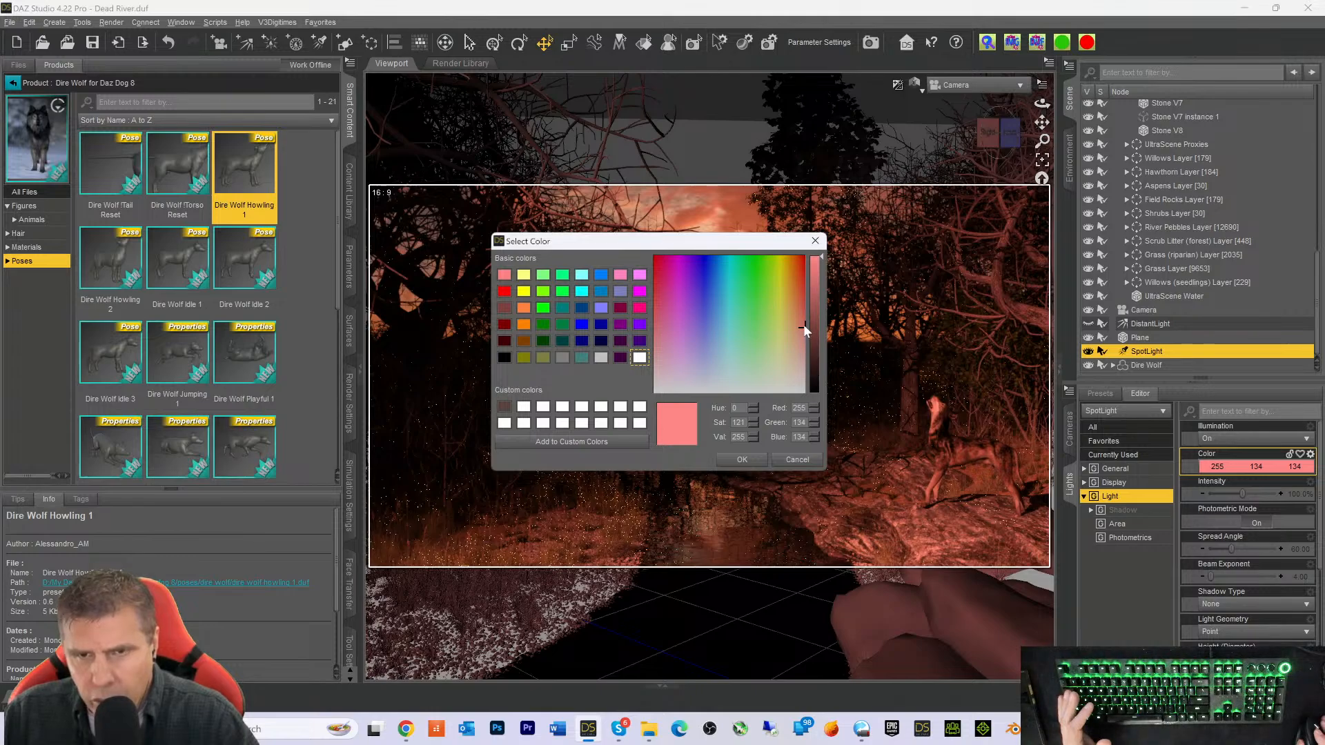
pyautogui.click(803, 345)
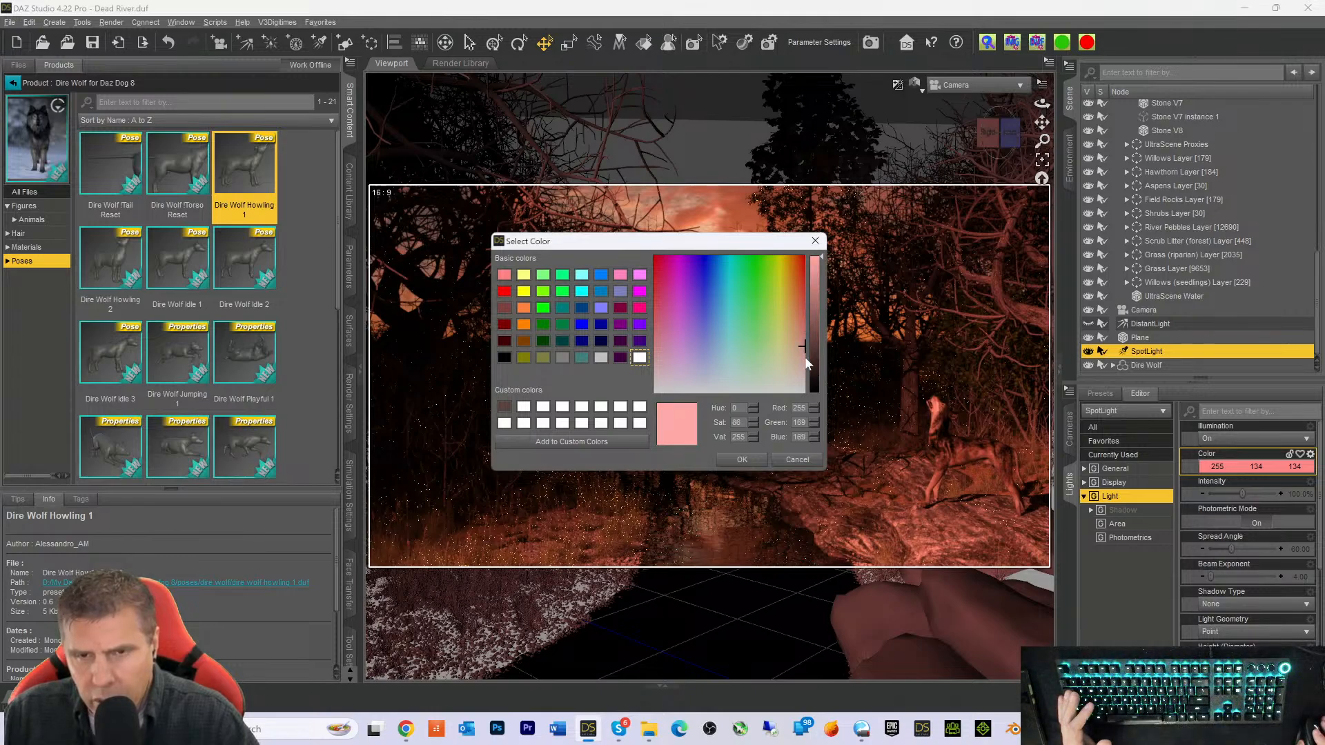
pyautogui.click(804, 358)
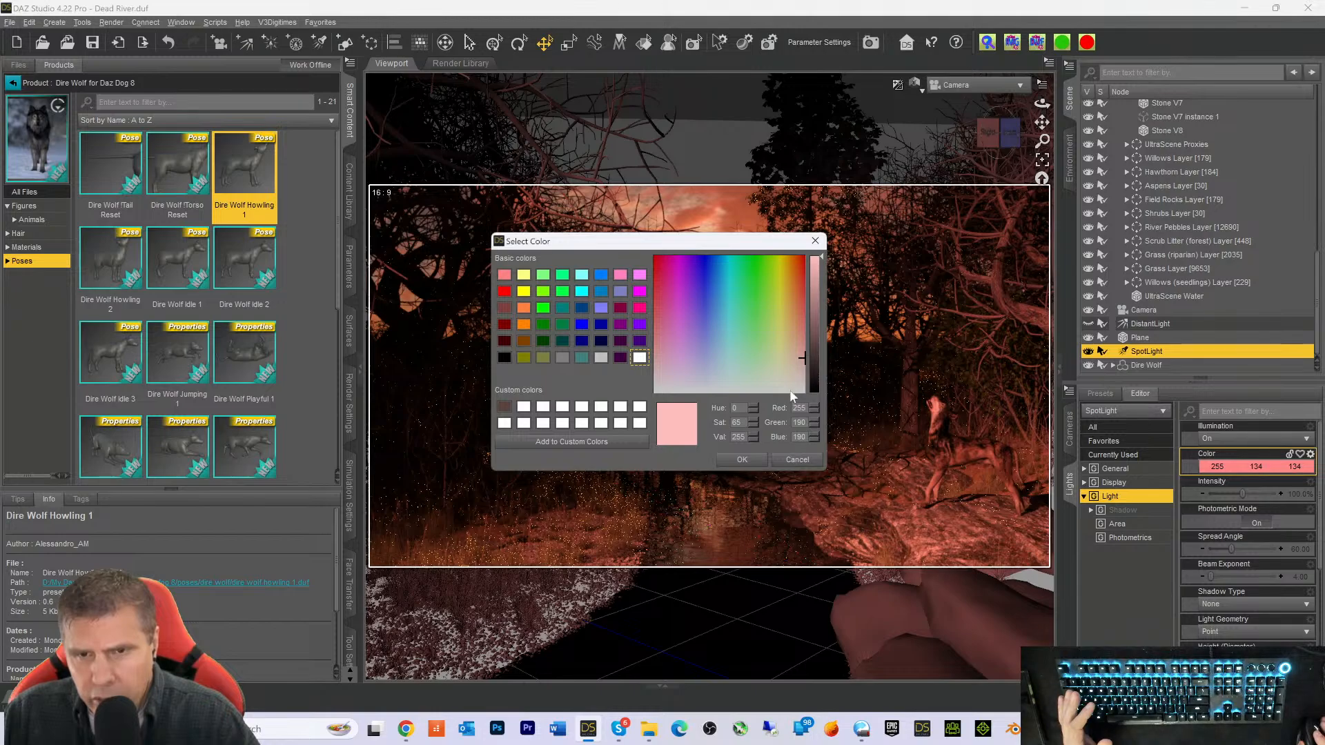
pyautogui.click(800, 370)
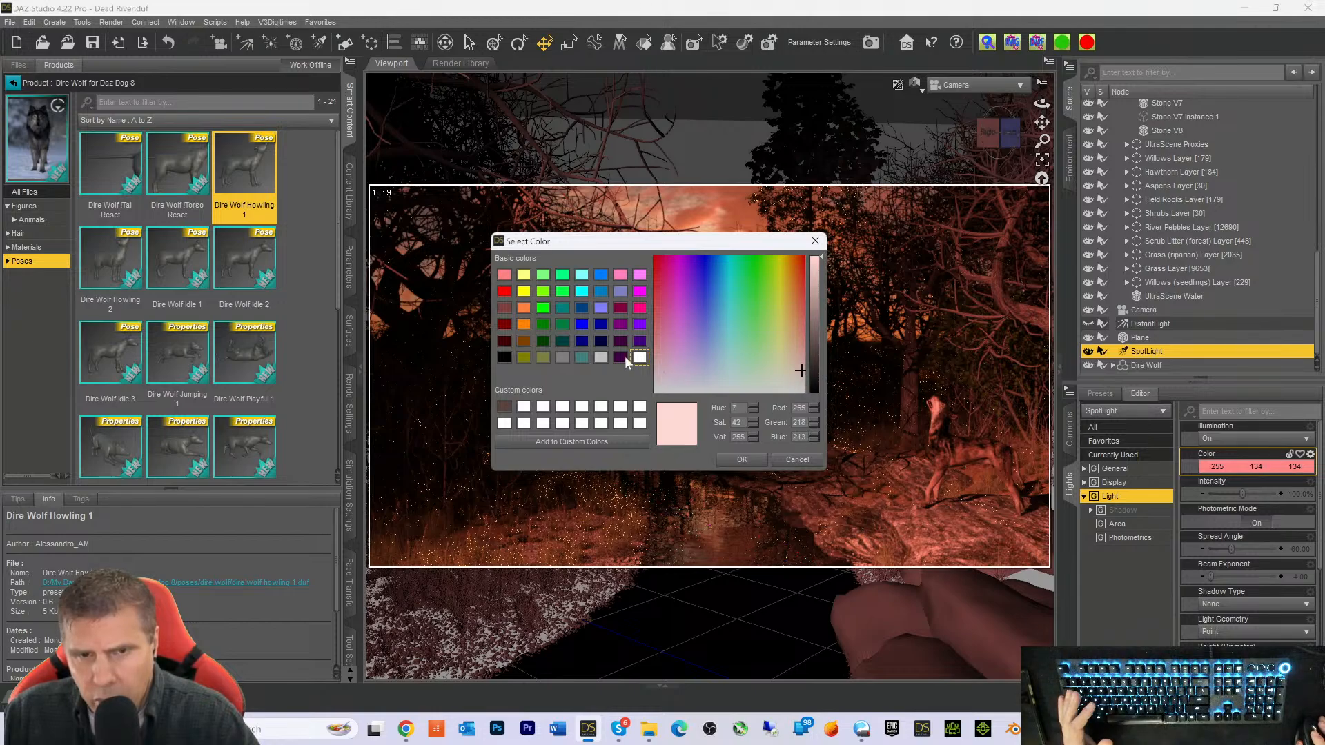
pyautogui.click(800, 380)
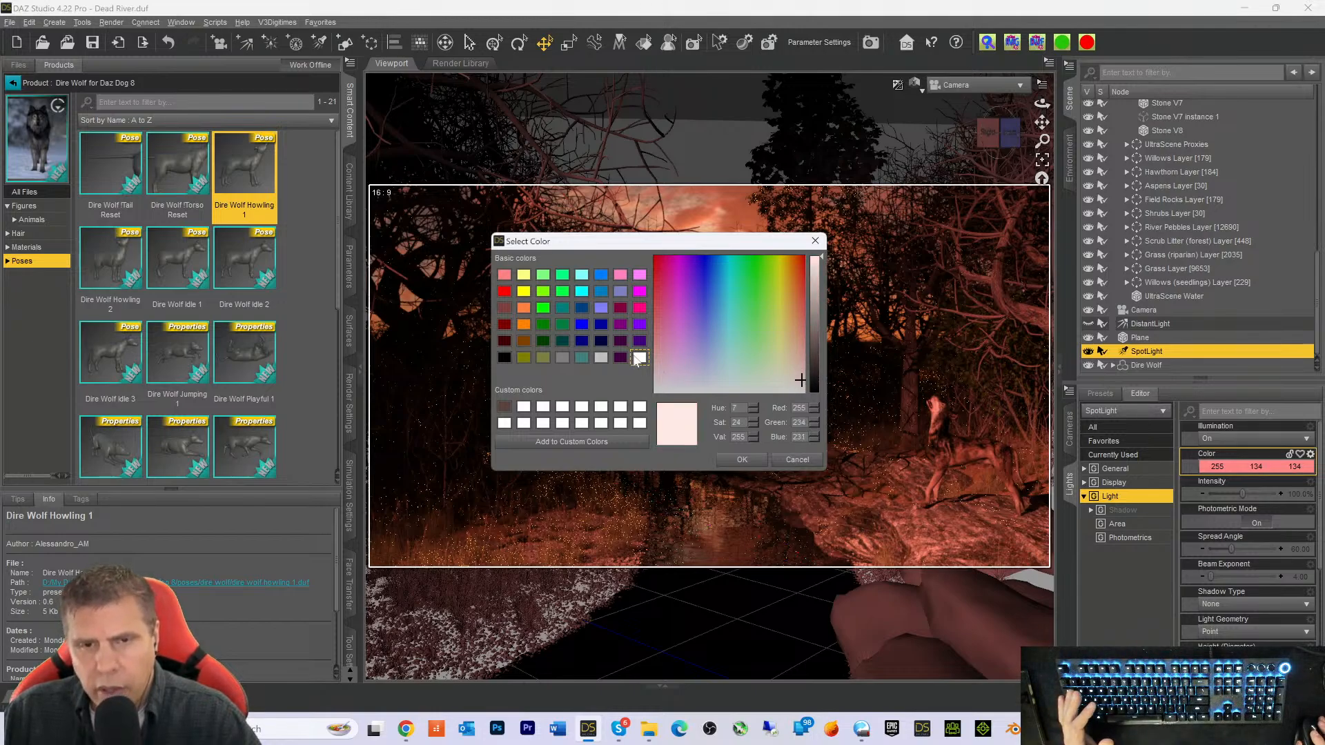
pyautogui.click(639, 358)
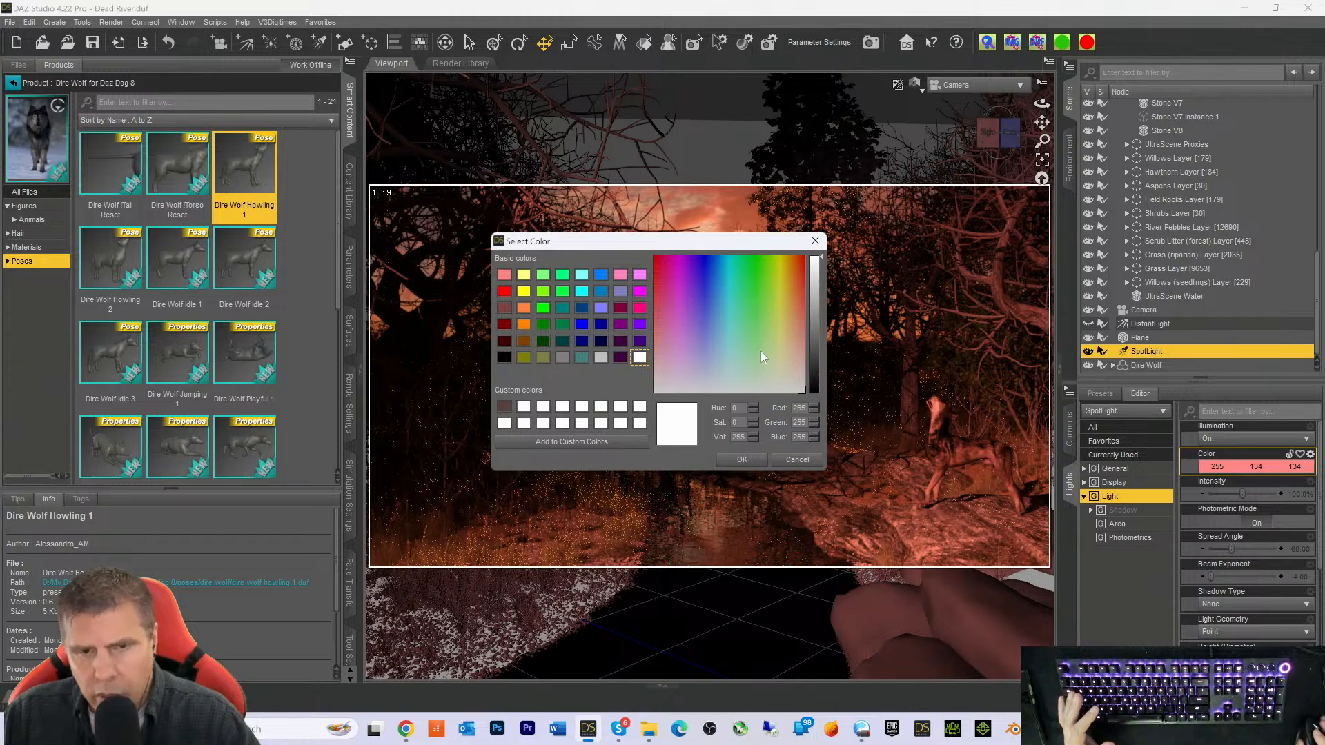
pyautogui.click(740, 460)
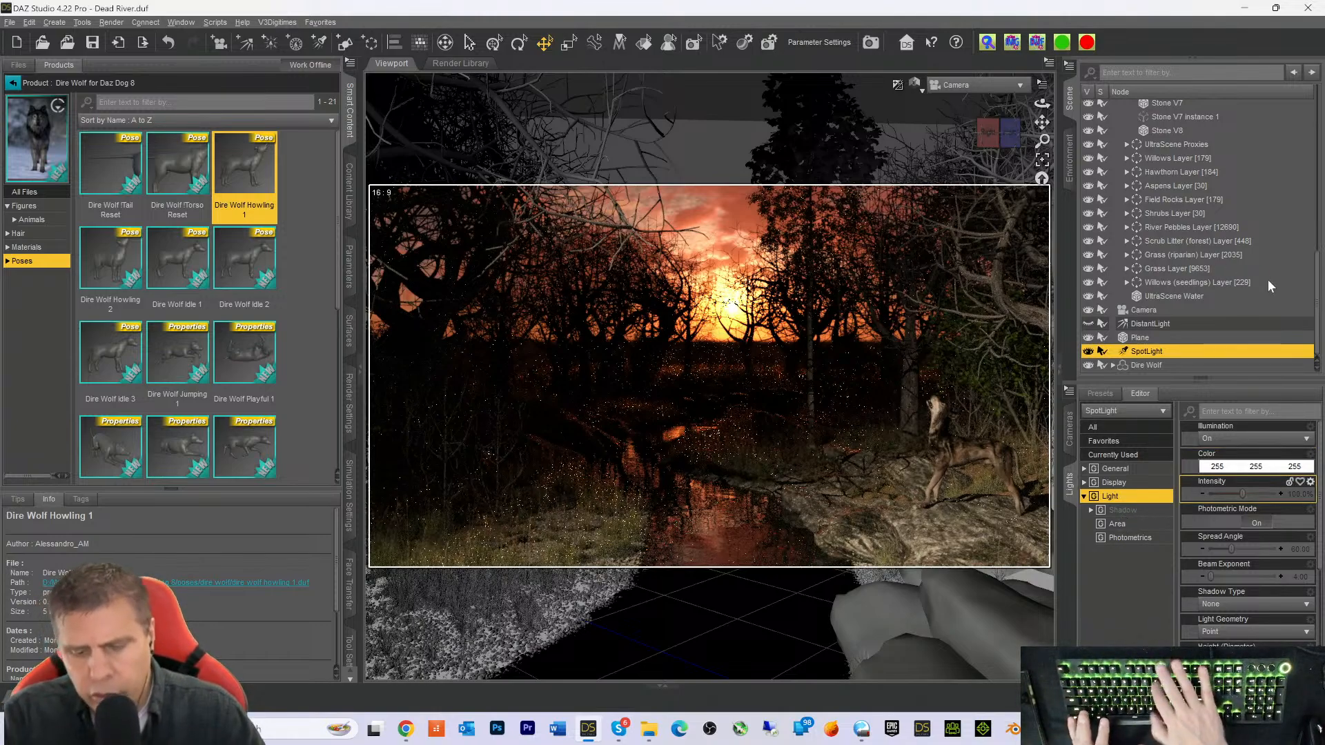
# Move the whole Dire Wolf figure along its X axis toward the camera, onto the nearer riverside rocks
pyautogui.hotkey('ctrl', '9')
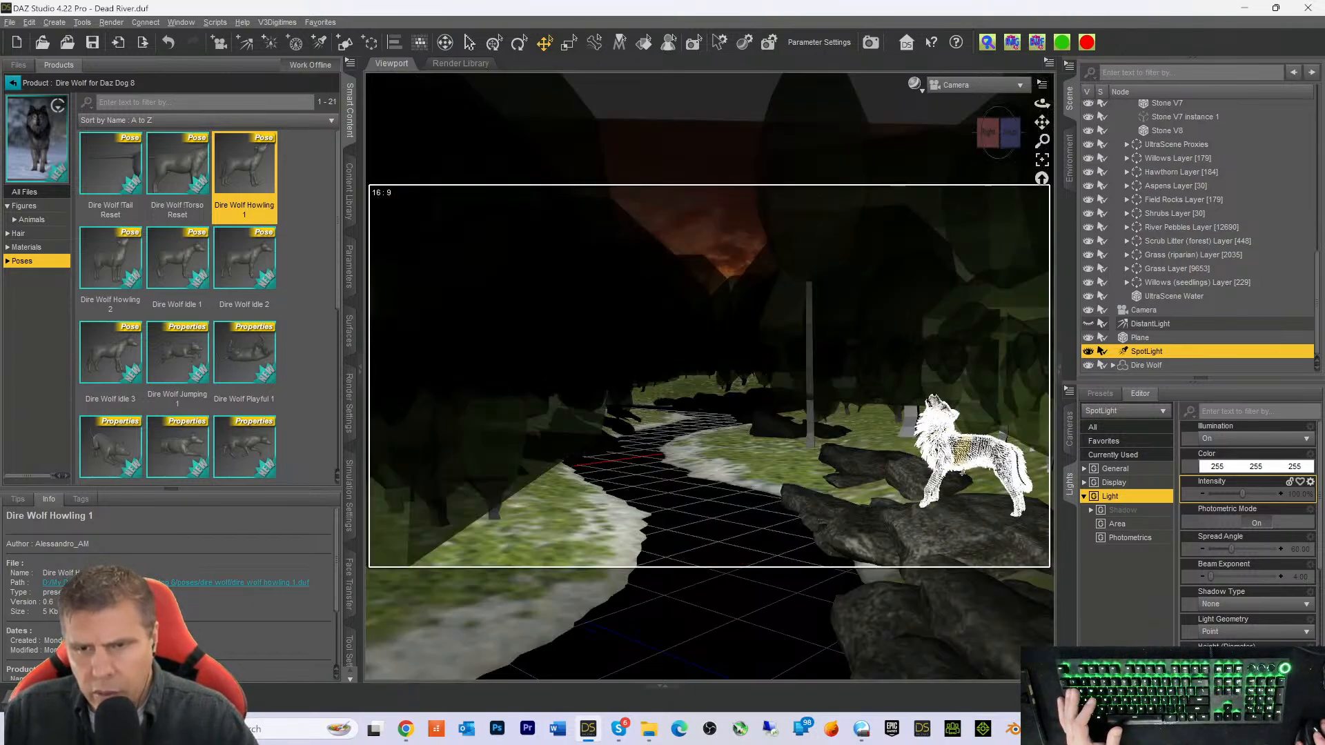
pyautogui.click(978, 445)
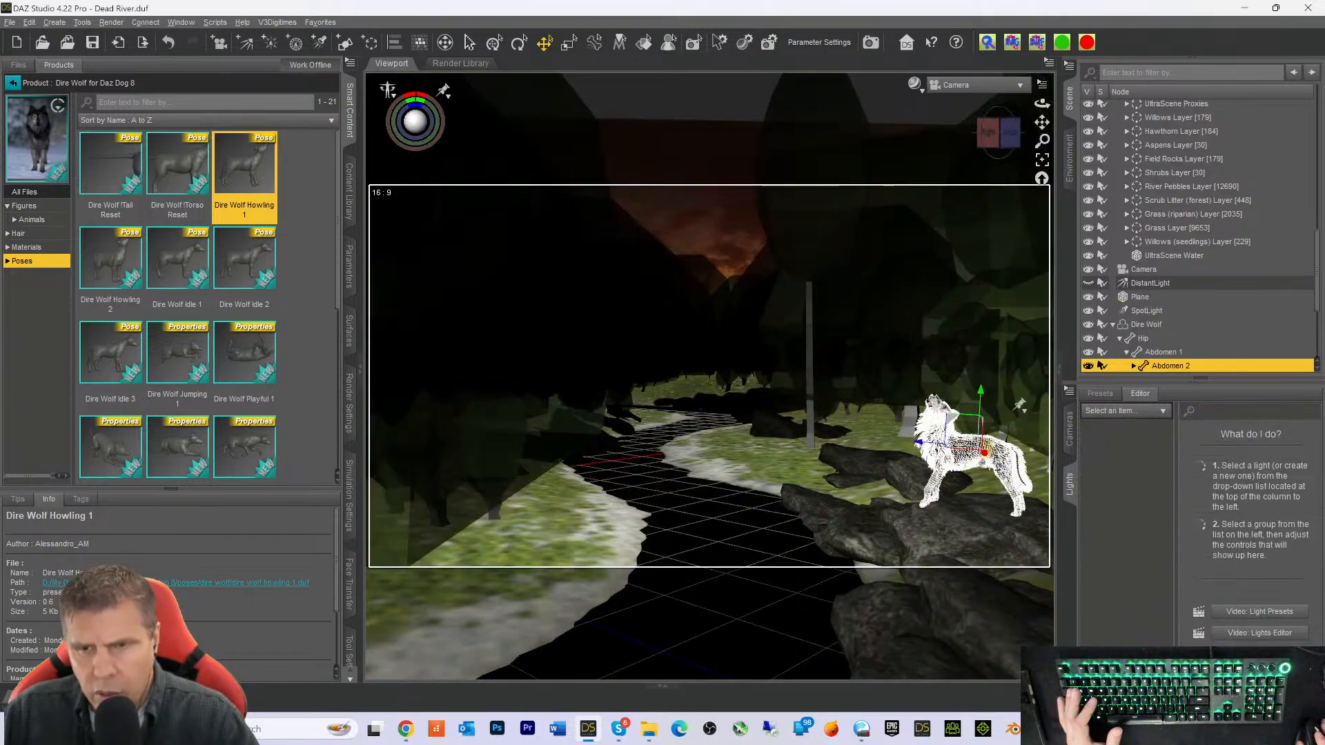
pyautogui.click(1142, 322)
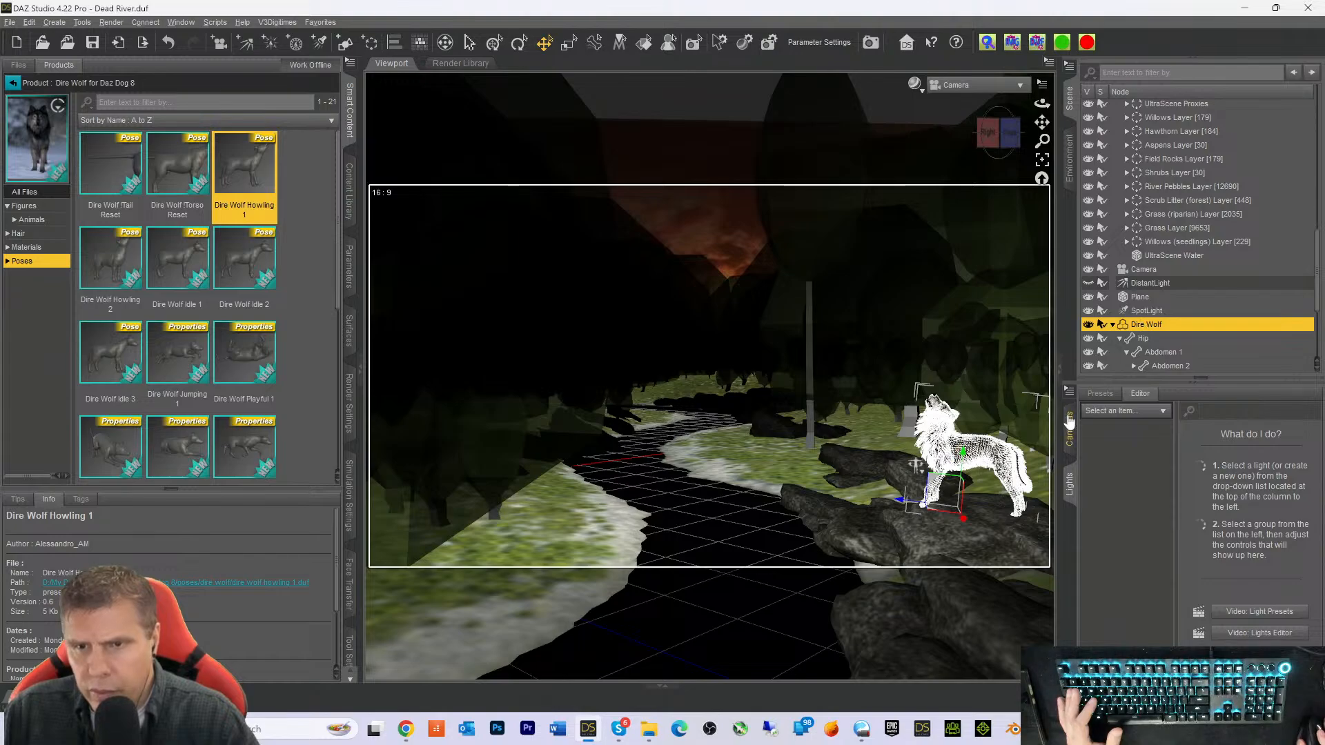
pyautogui.moveTo(963, 519); pyautogui.dragTo(964, 624)
pyautogui.moveTo(934, 573); pyautogui.dragTo(921, 574)
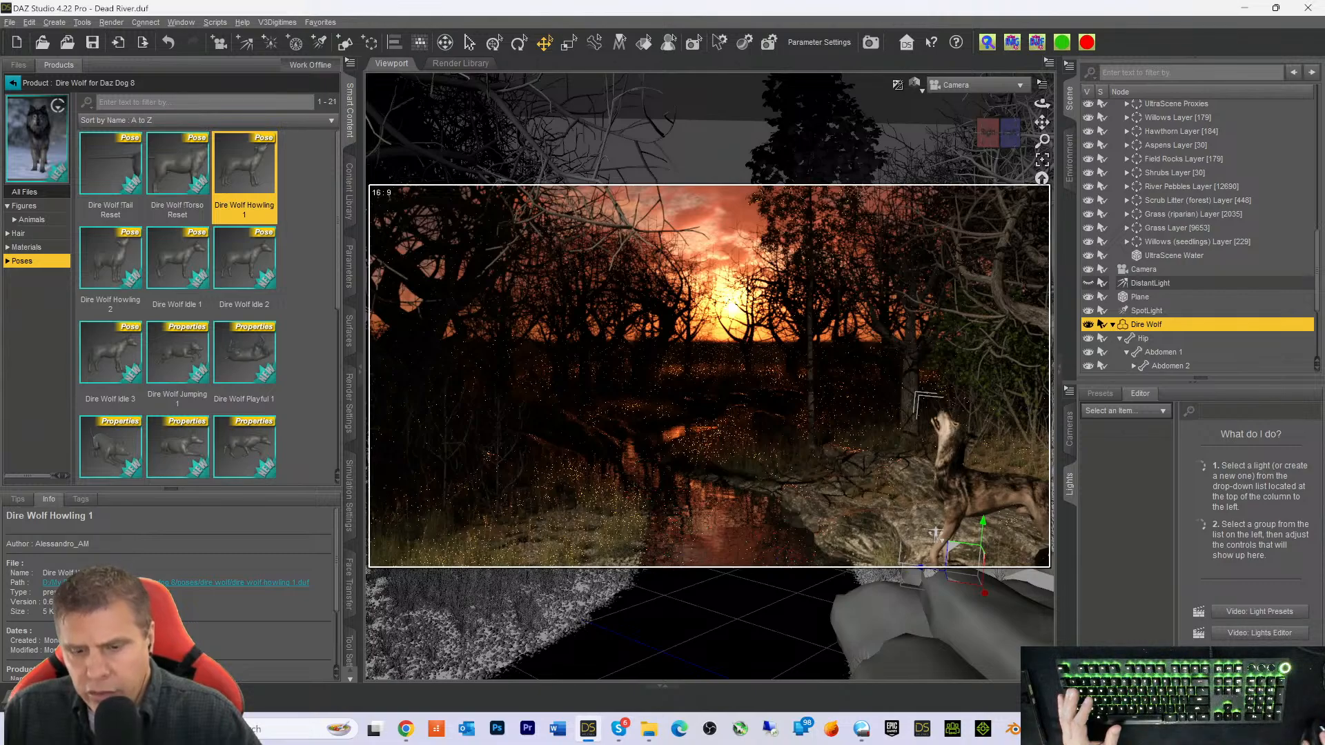
# Looking through the SpotLight, move it much closer to the Dire Wolf with the wolf centered in its beam, and return to the Camera view
pyautogui.hotkey('ctrl', '9')
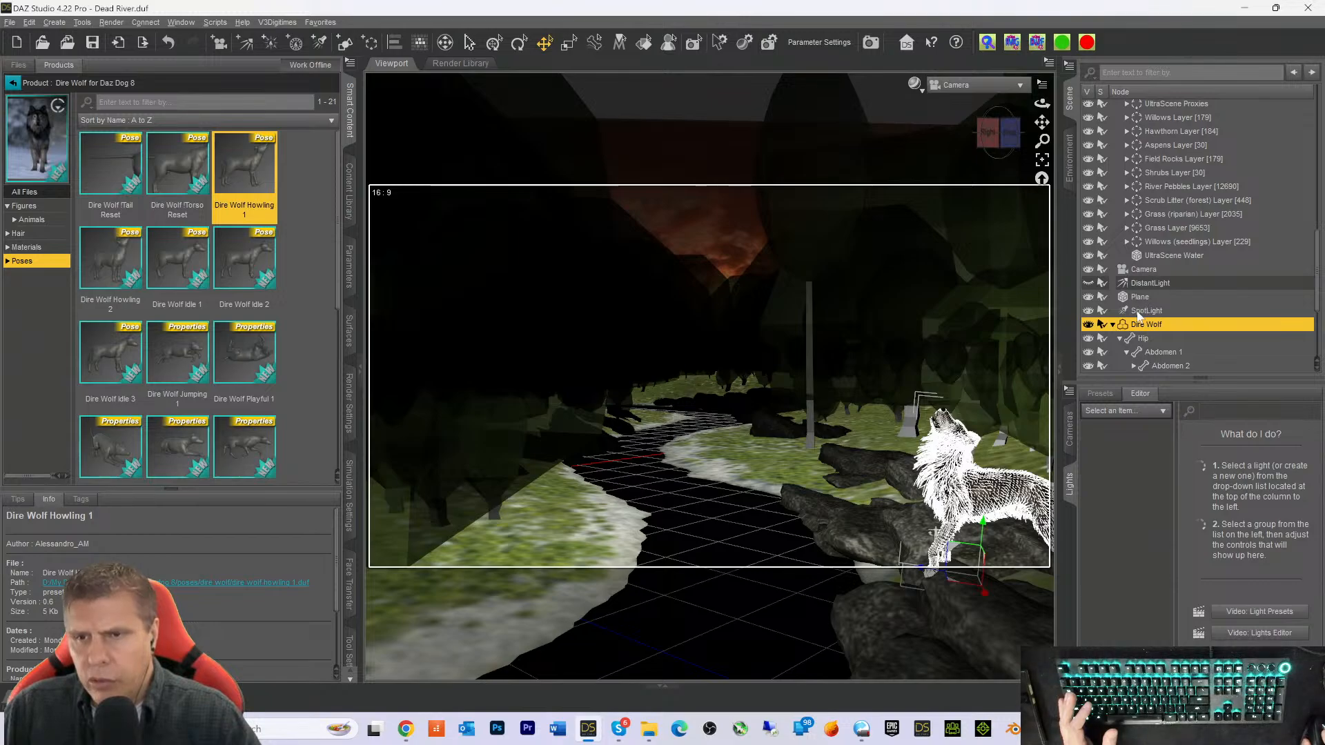
pyautogui.click(1155, 310)
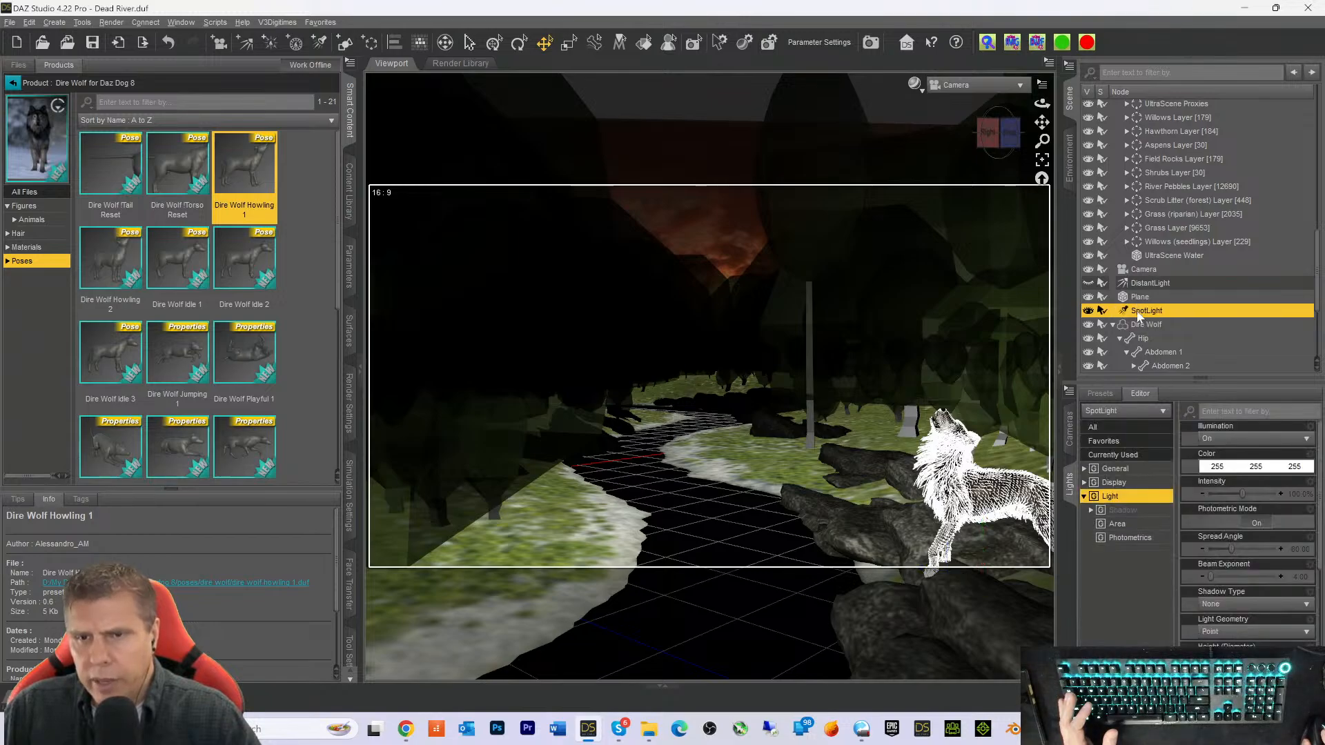
pyautogui.click(966, 87)
pyautogui.click(945, 233)
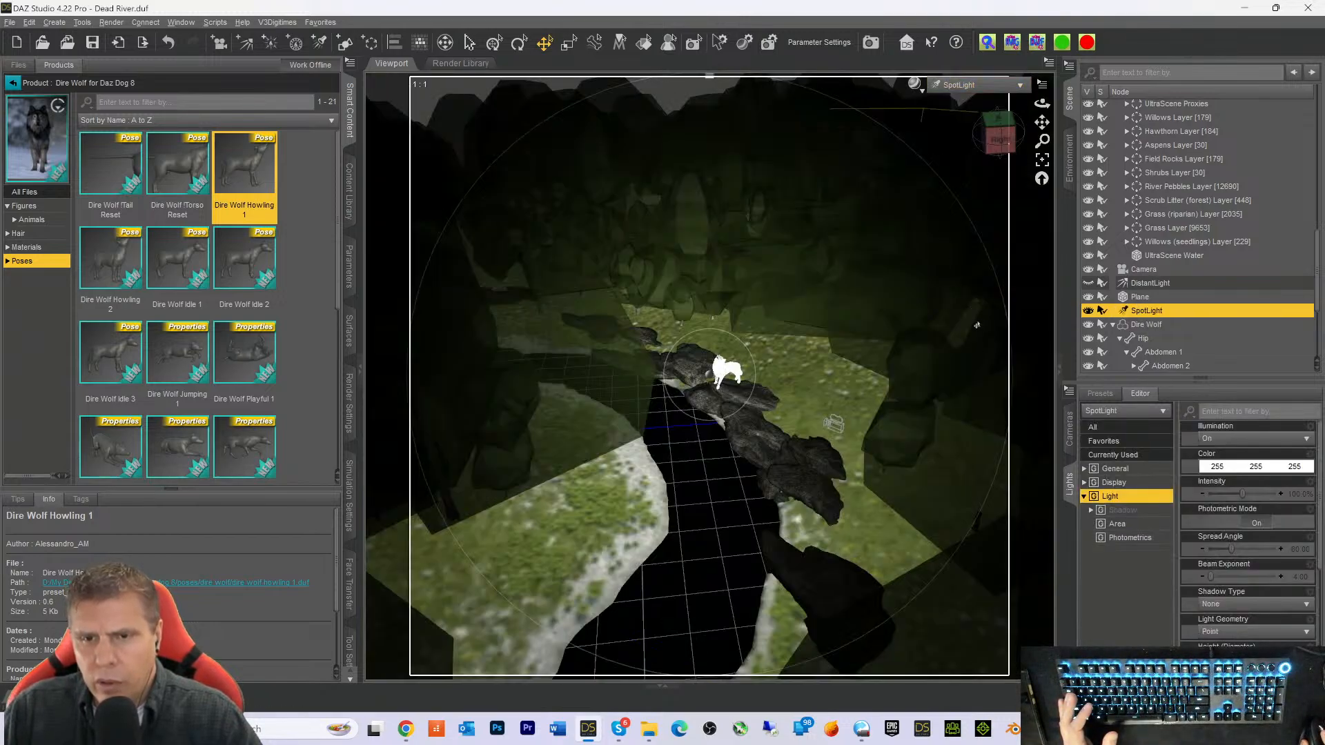
pyautogui.scroll(7, 792, 387)
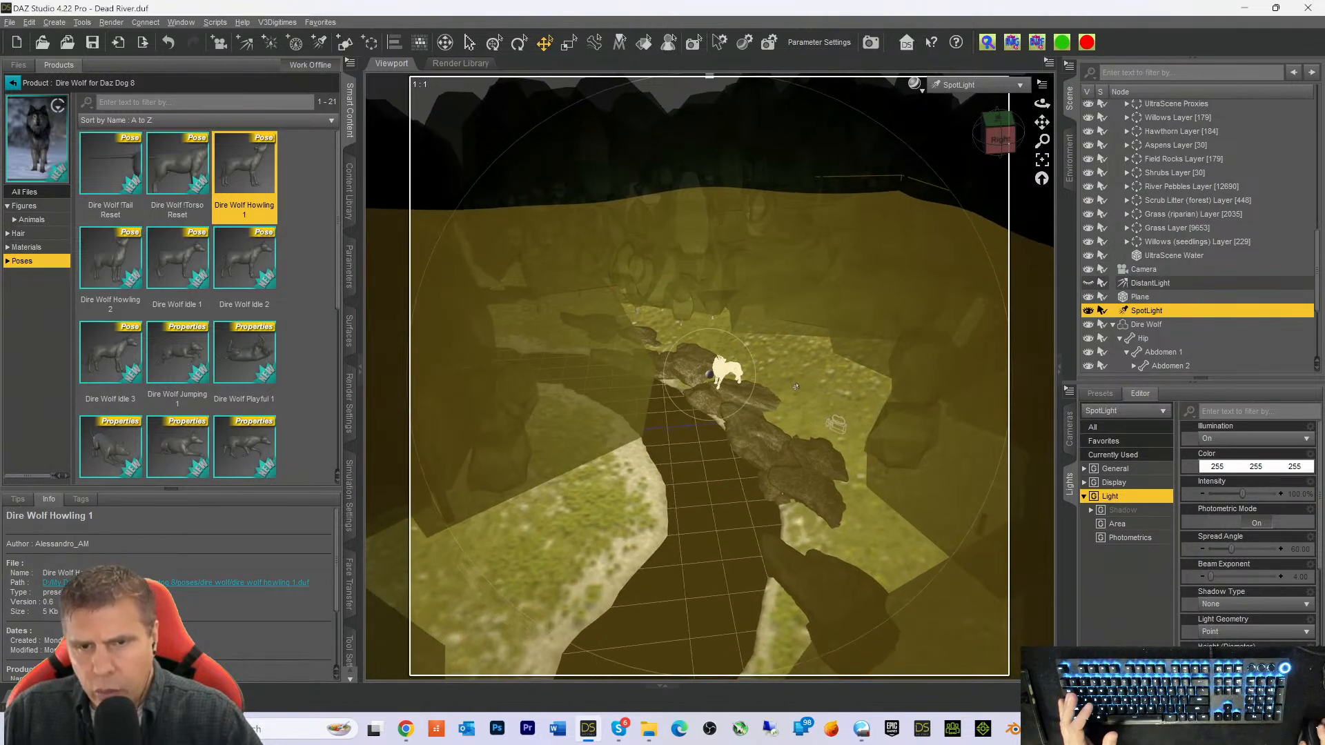
pyautogui.scroll(6, 802, 394)
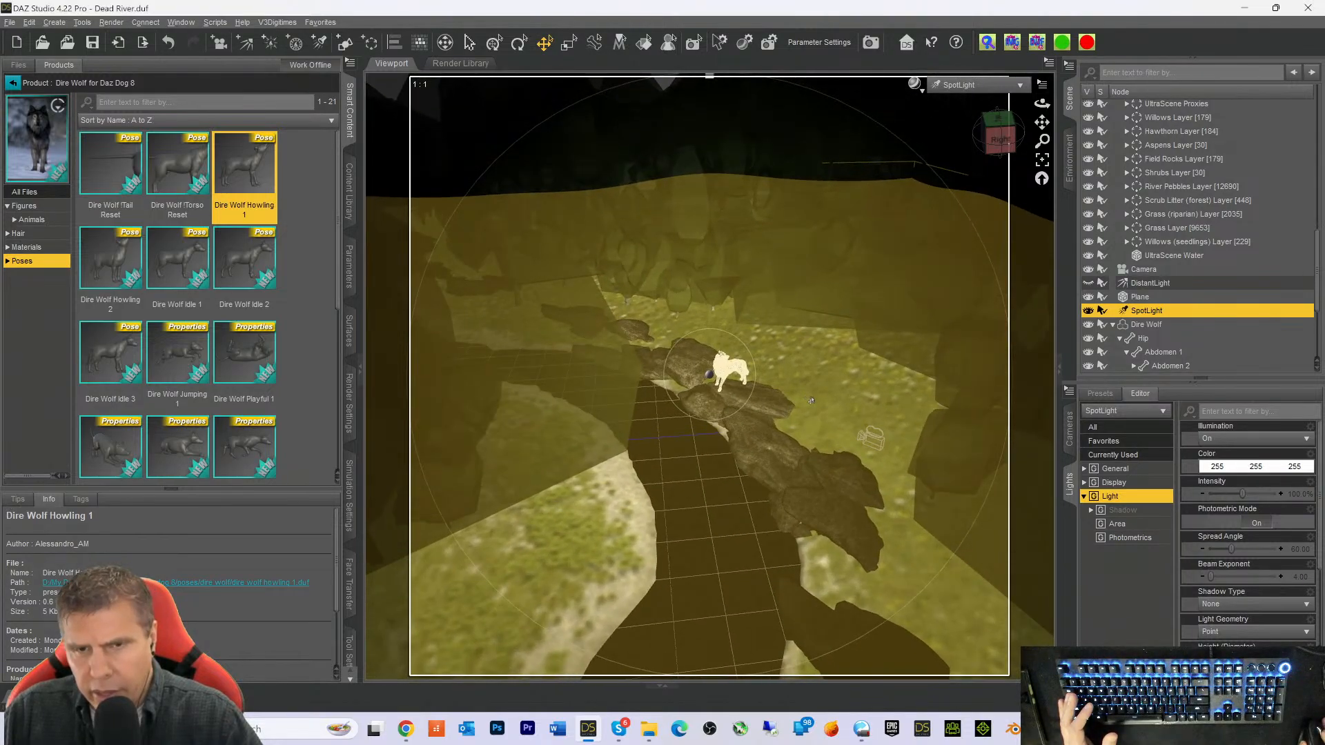
pyautogui.scroll(5, 817, 400)
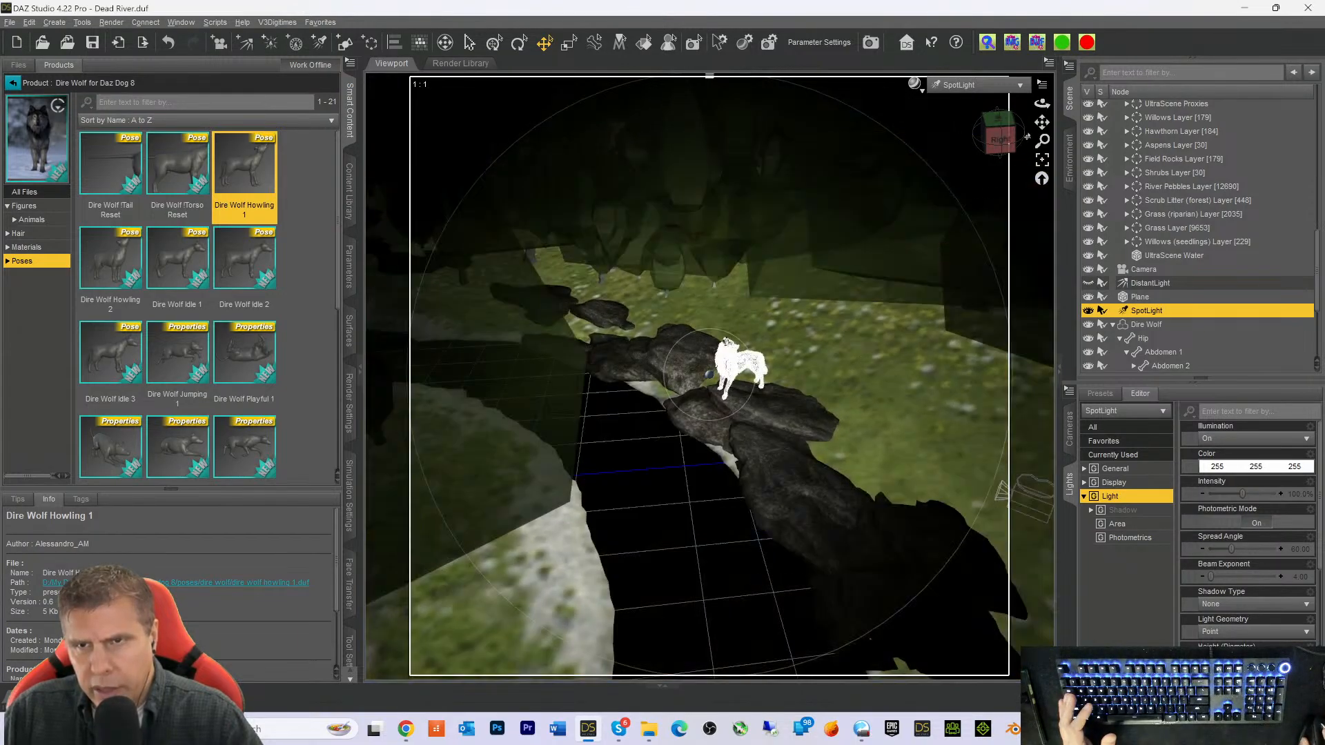
pyautogui.moveTo(1041, 123); pyautogui.dragTo(1004, 158)
pyautogui.click(1002, 86)
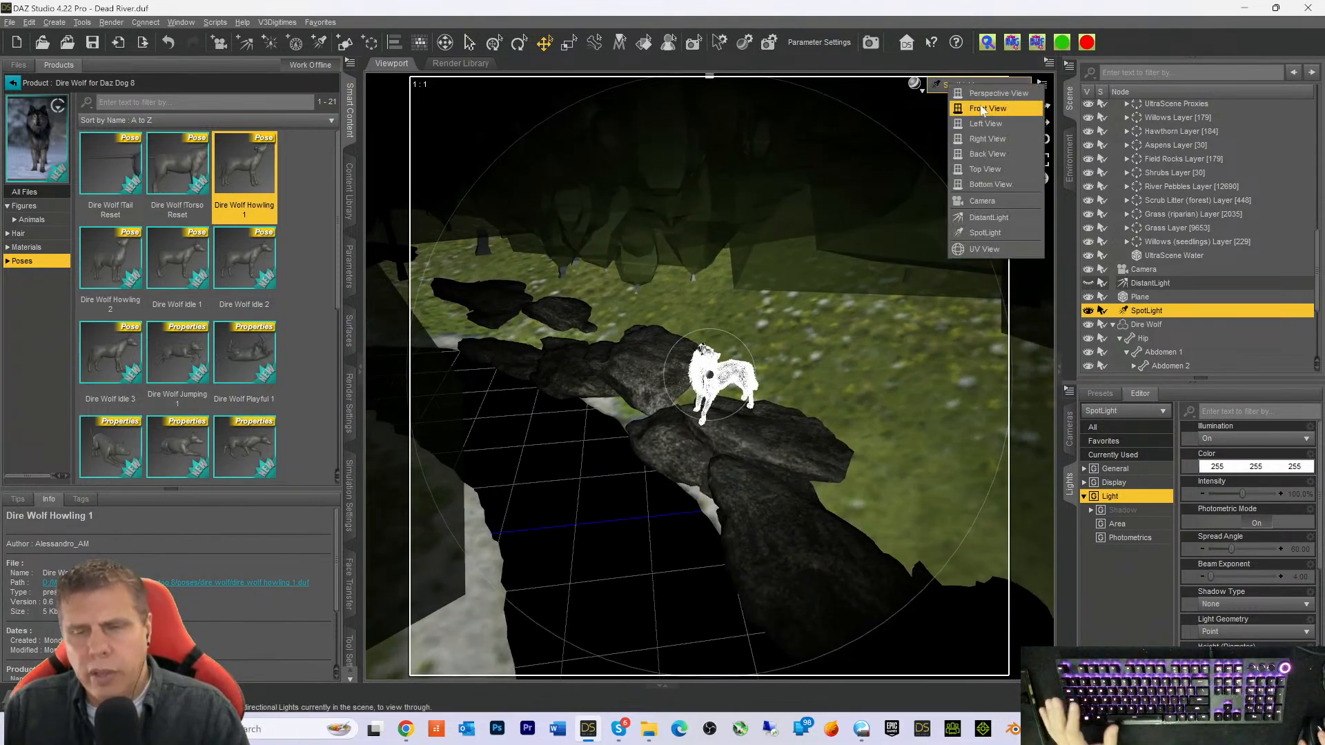
pyautogui.click(981, 201)
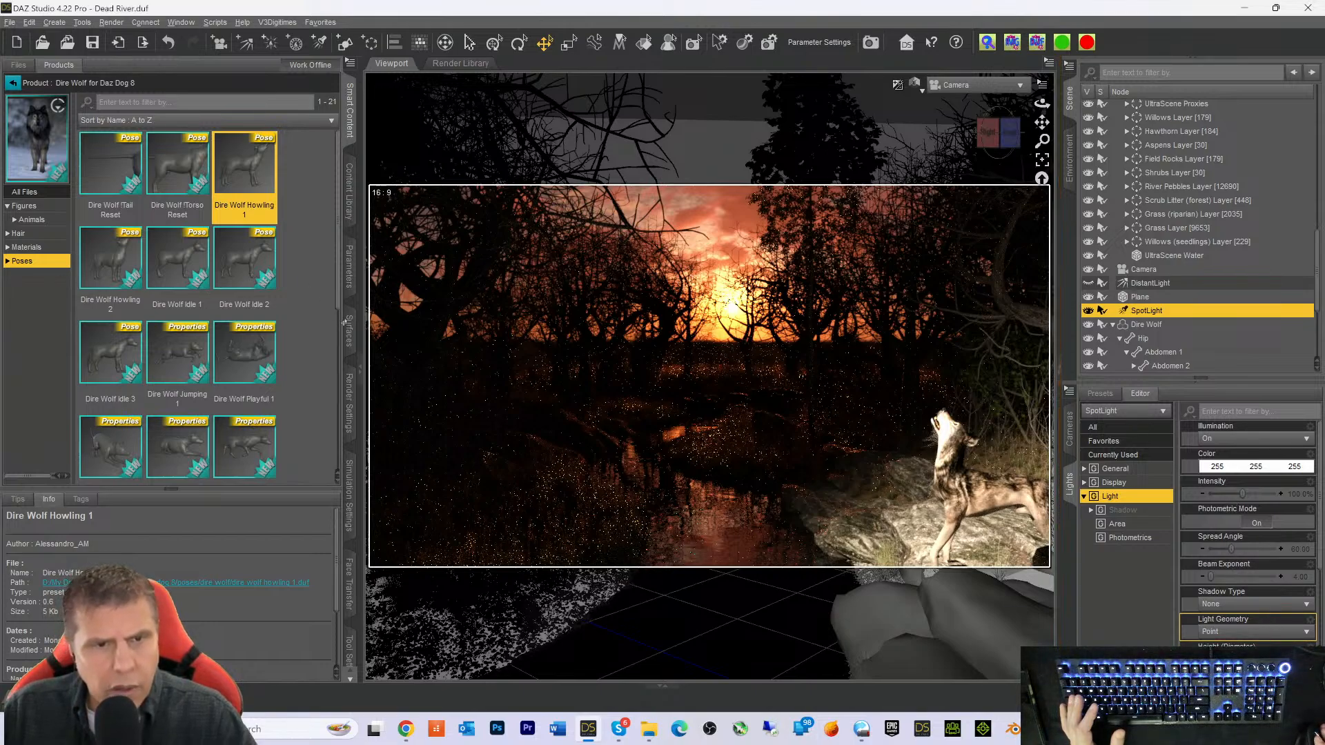
# Lower the SpotLight's Luminous Flux to 91500 lumen
pyautogui.click(349, 281)
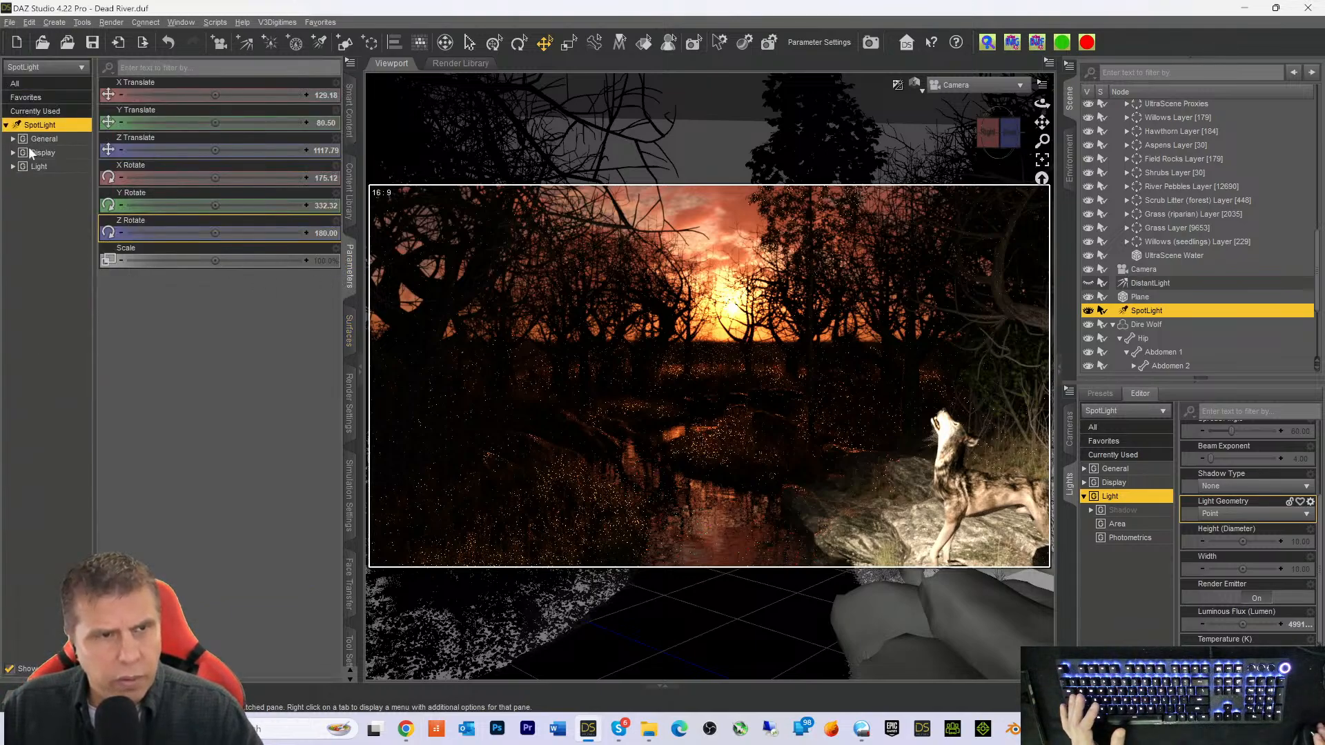
pyautogui.click(36, 126)
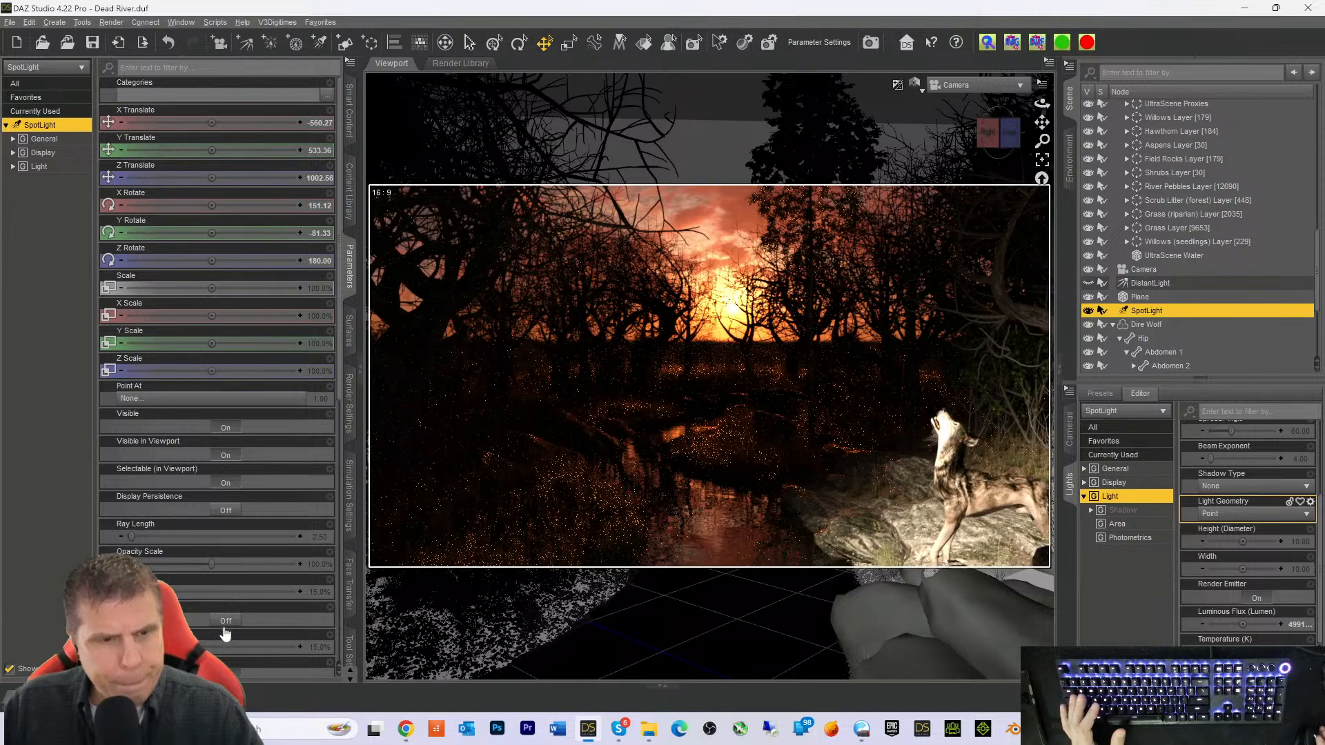
pyautogui.scroll(-10, 213, 633)
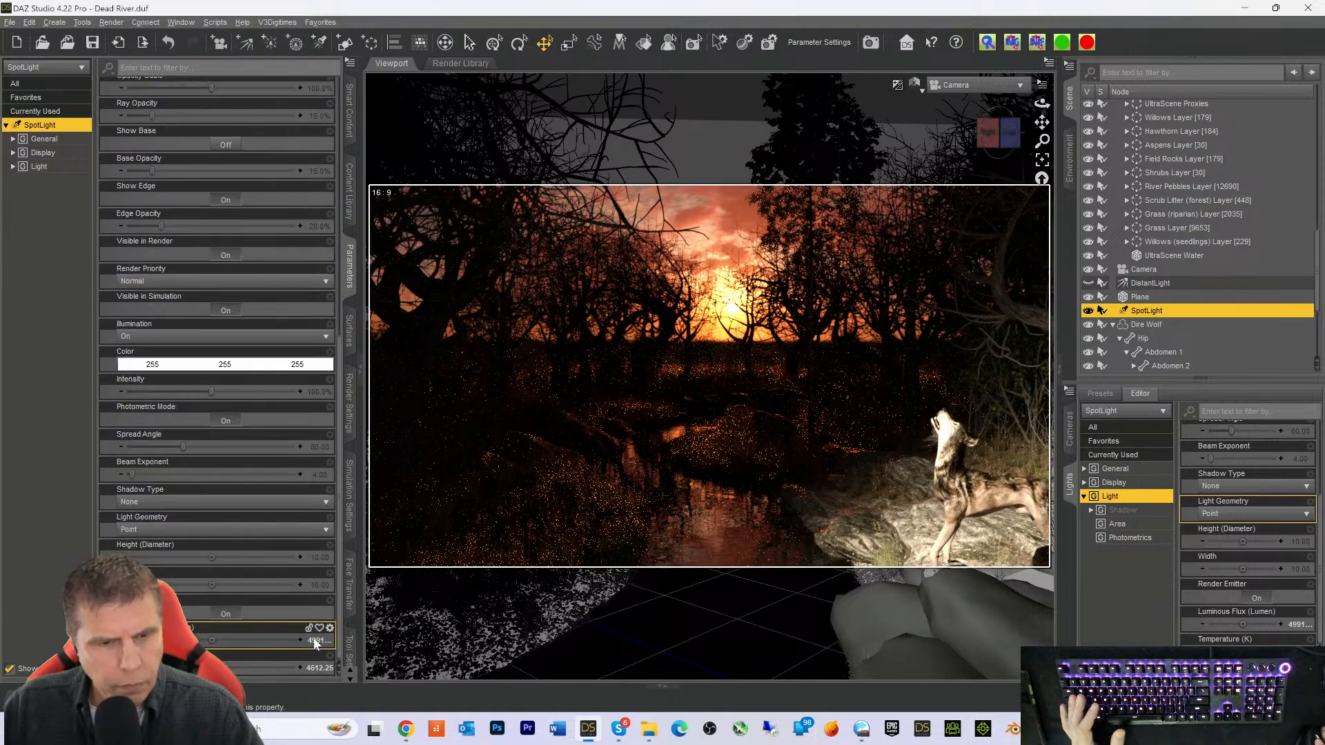
pyautogui.click(315, 640)
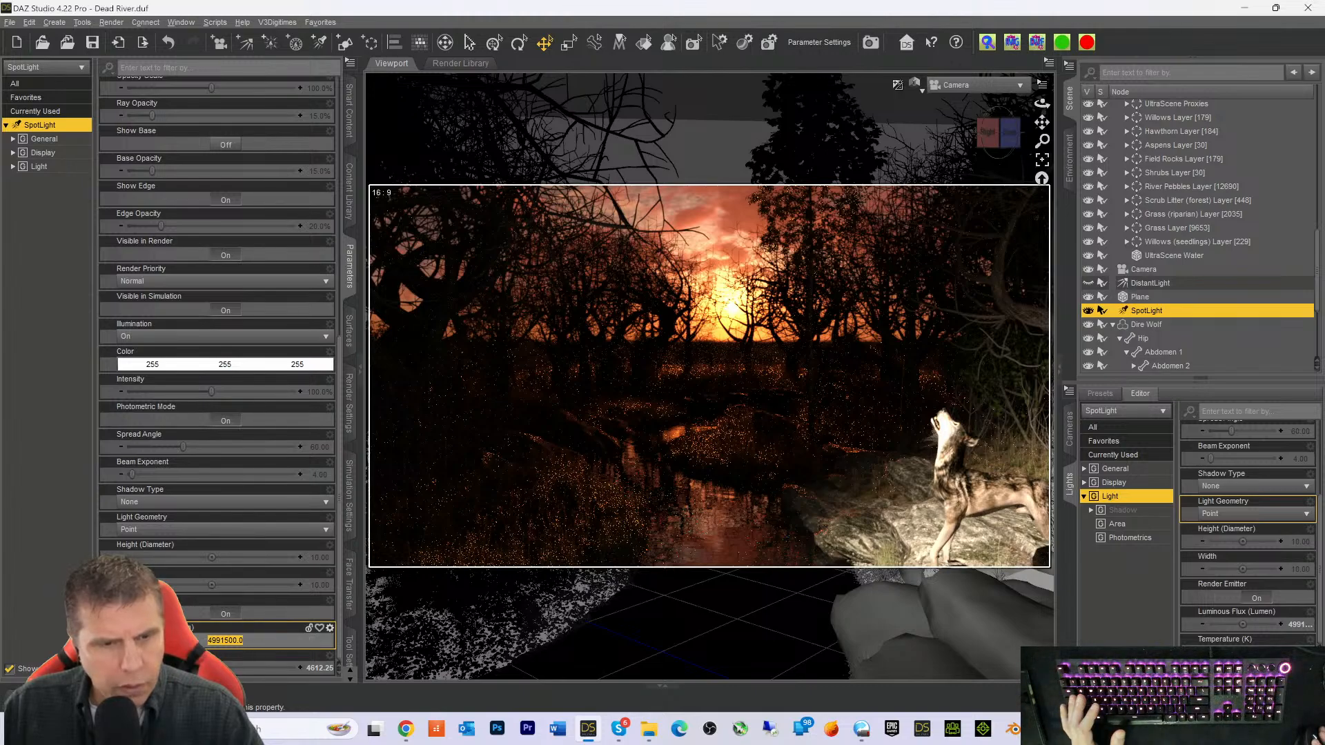
pyautogui.click(209, 641)
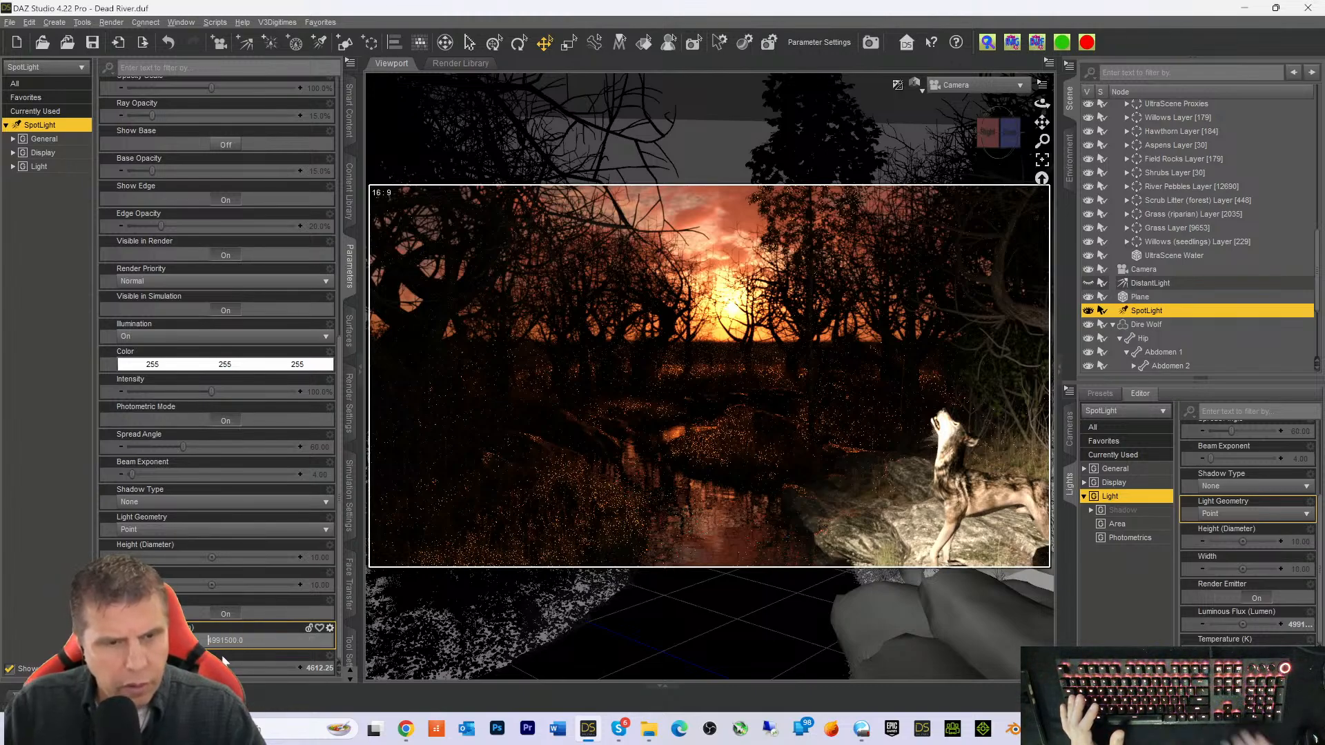
pyautogui.press('Delete')
pyautogui.press('Delete')
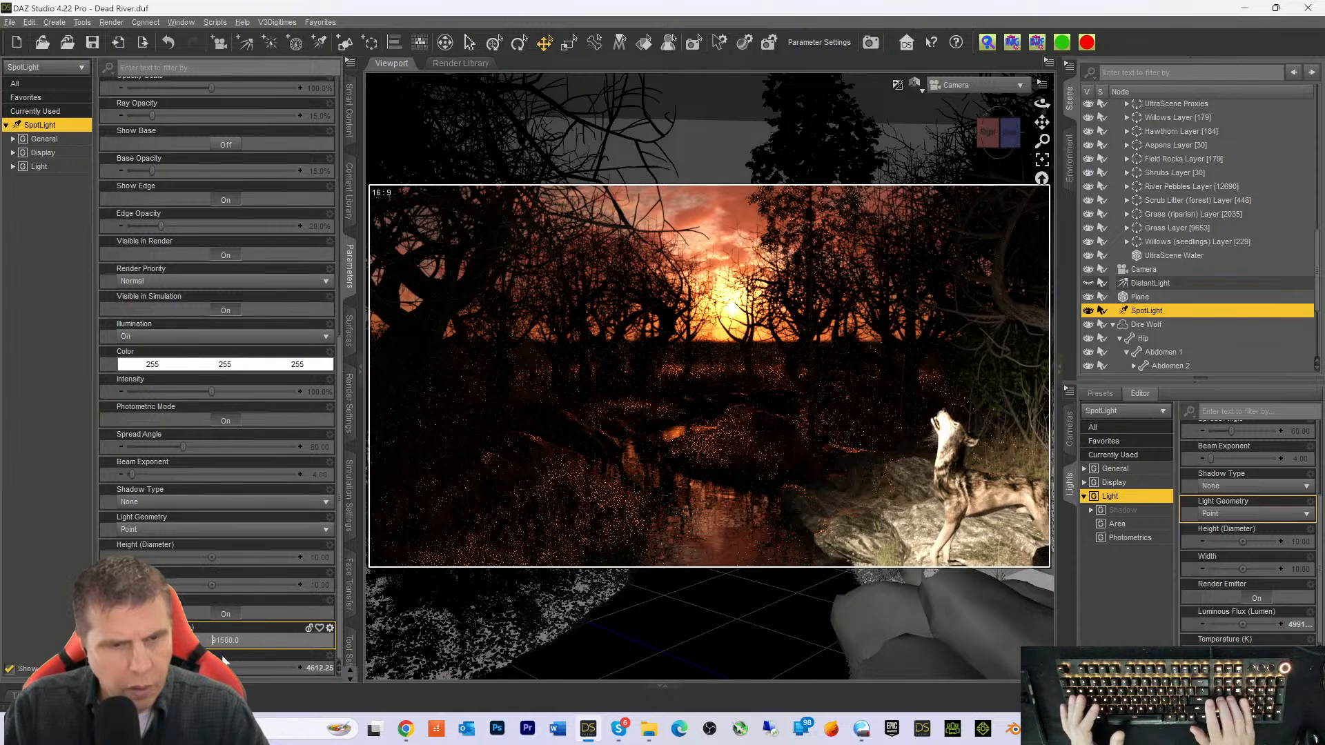
pyautogui.press('Return')
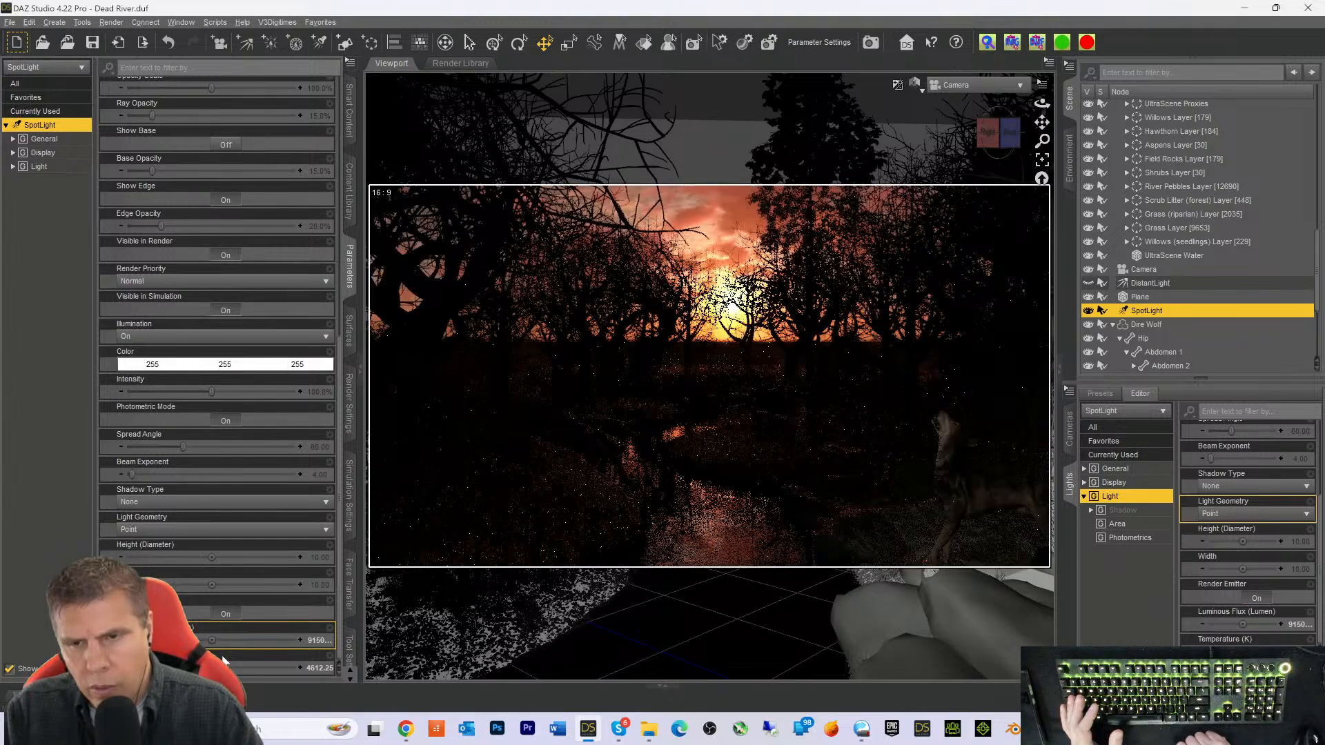
# Raise the SpotLight's Luminous Flux to 991500 lumen
pyautogui.click(312, 641)
pyautogui.click(213, 641)
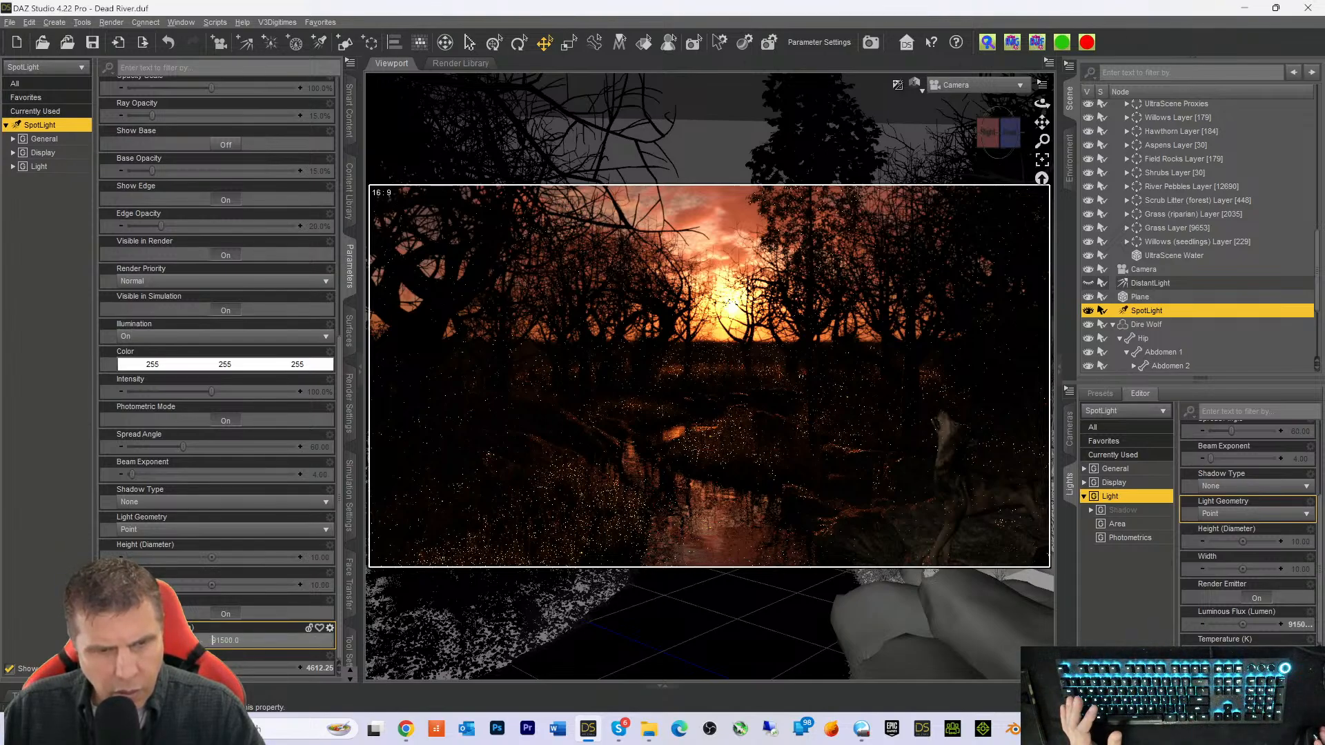
pyautogui.write('9')
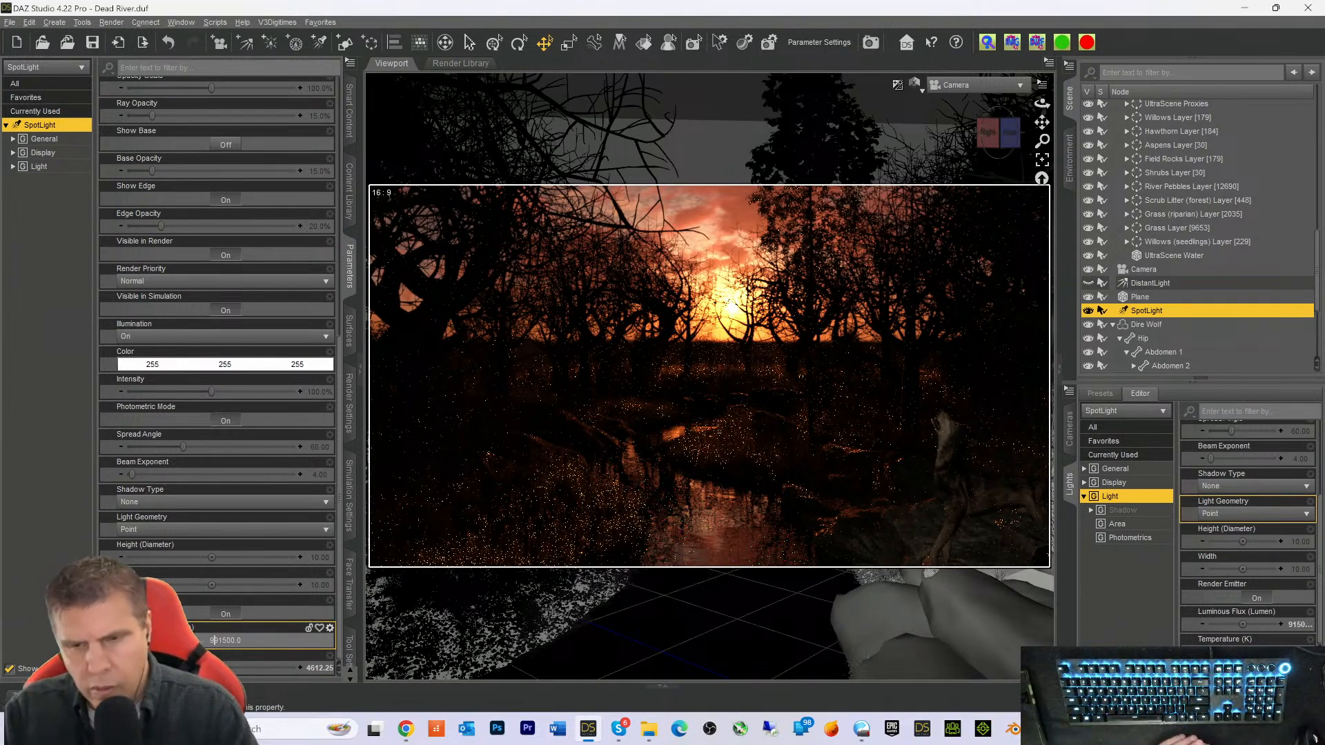
pyautogui.press('Return')
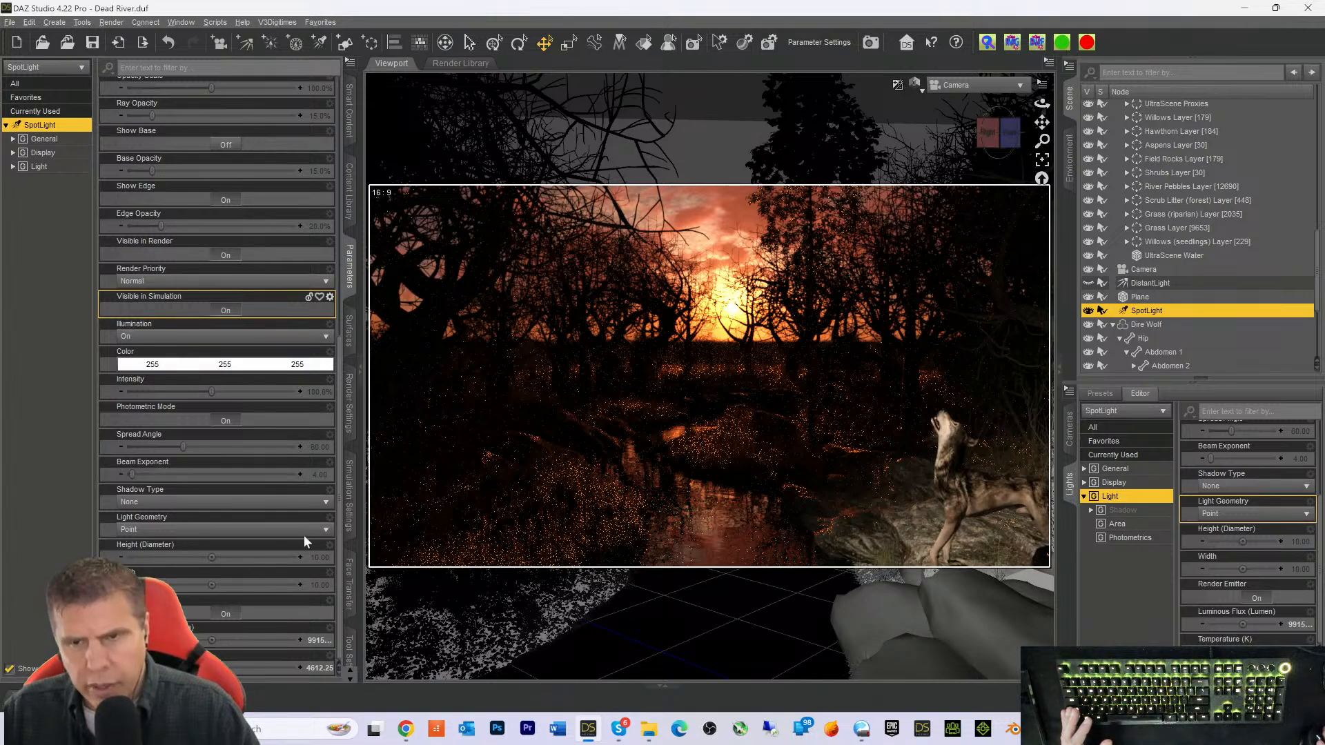
# Set the SpotLight's Luminous Flux to 591500 lumen
pyautogui.click(317, 640)
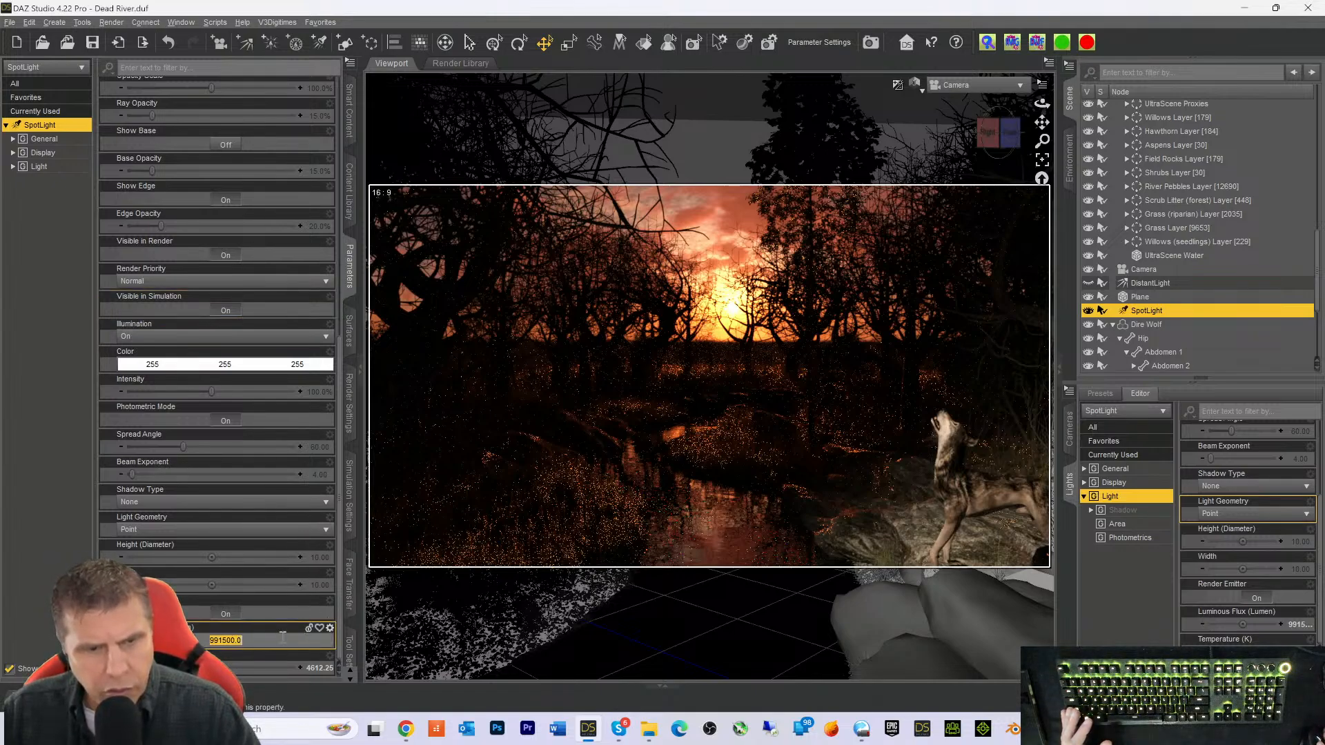
pyautogui.click(204, 640)
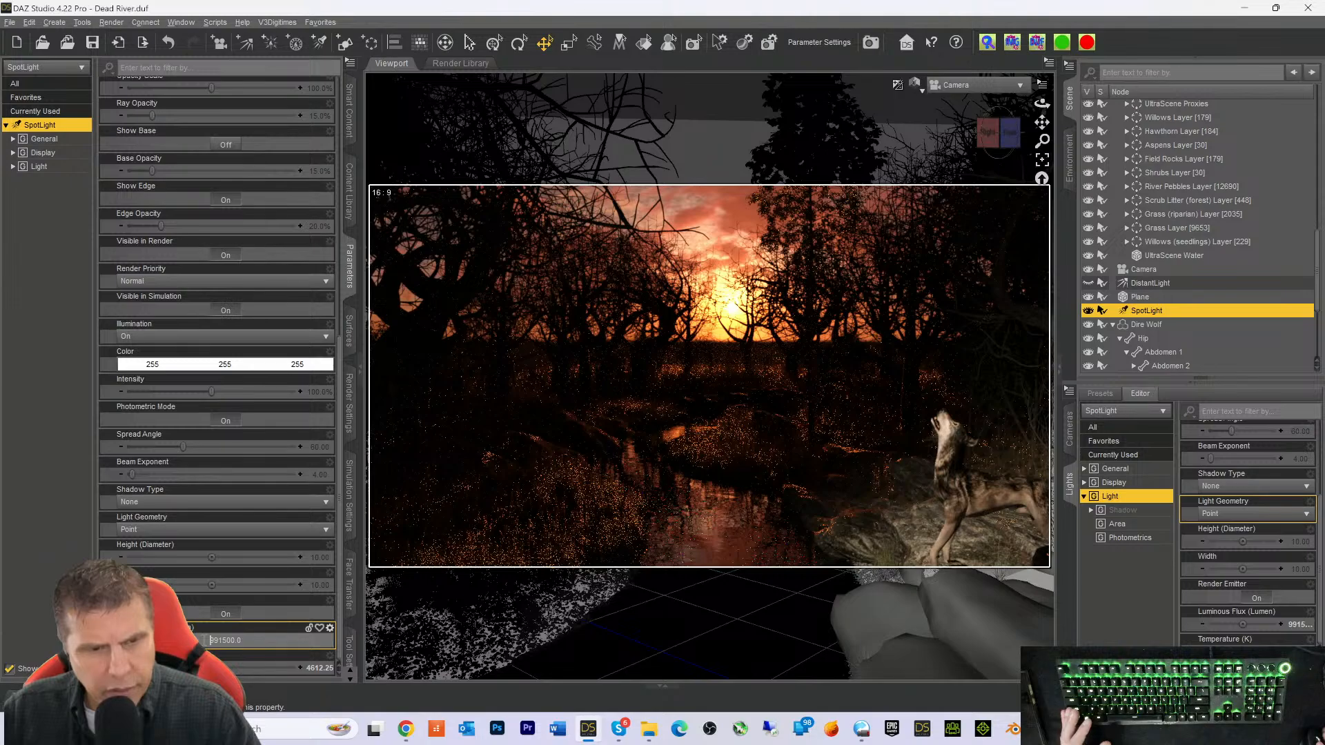
pyautogui.press('Delete')
pyautogui.write('5')
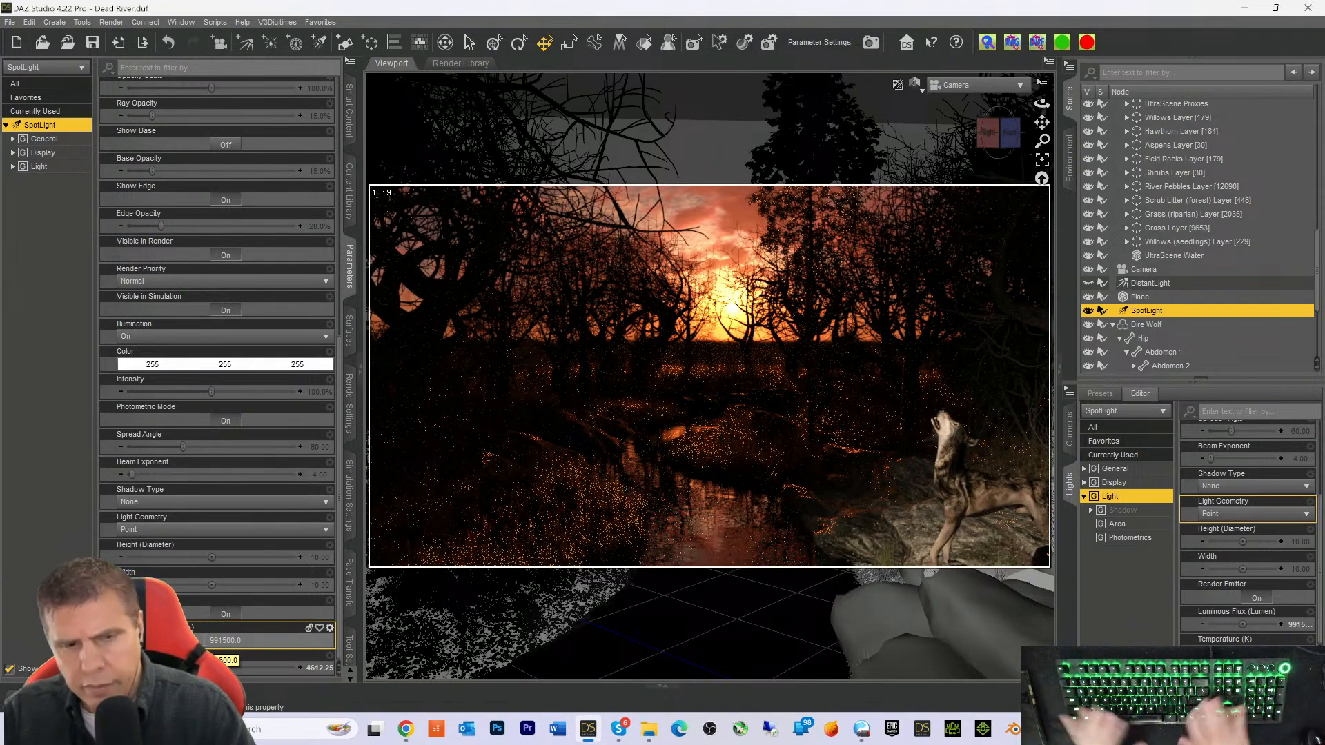
pyautogui.press('Return')
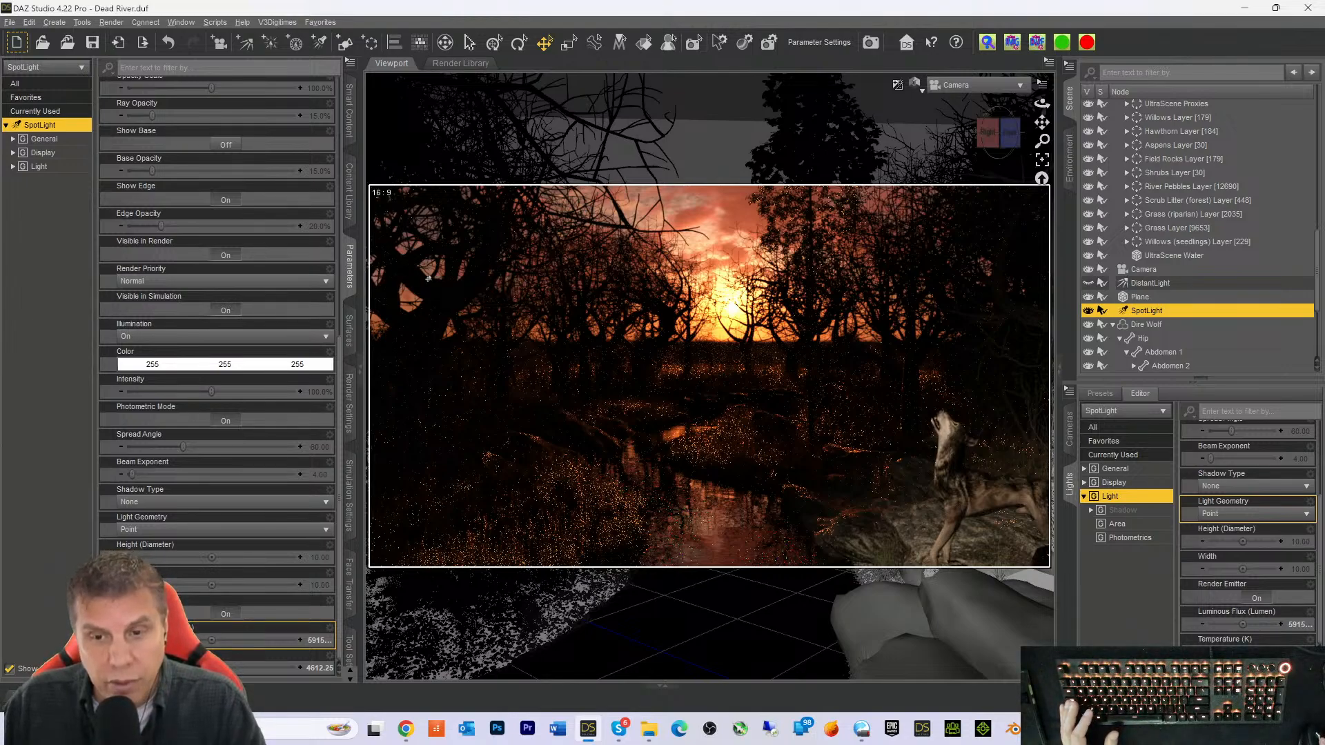
# In the progressive render settings, set Max Samples to 25000 and Max Time to 259200 seconds, and turn Rendering Quality Enable off
pyautogui.click(349, 417)
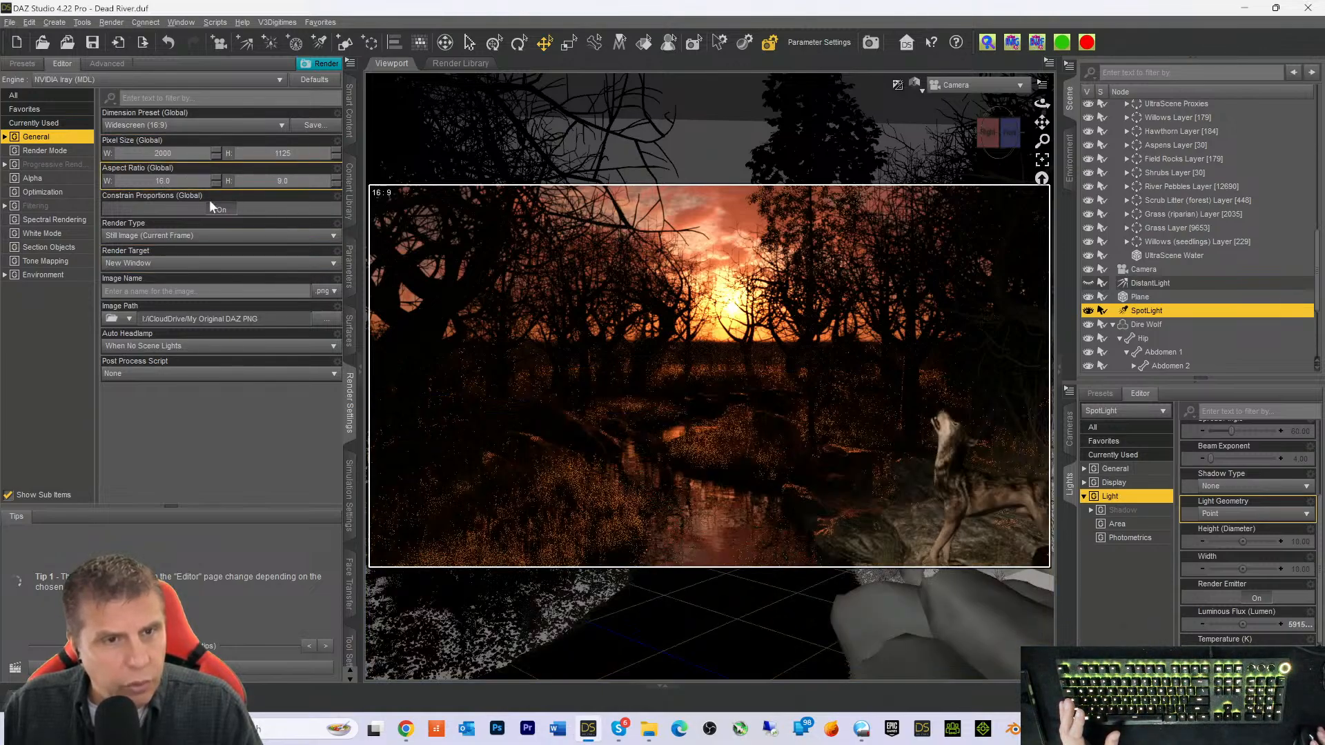
pyautogui.click(43, 193)
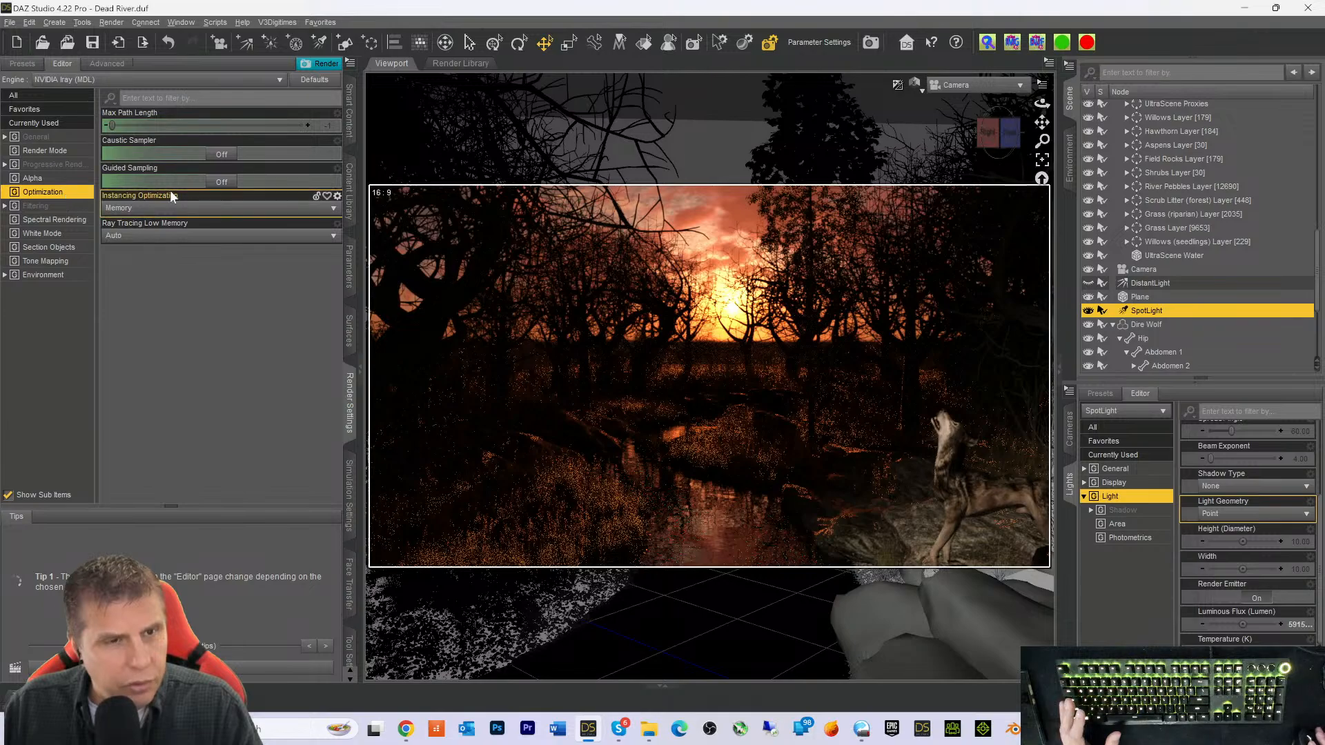
pyautogui.click(57, 169)
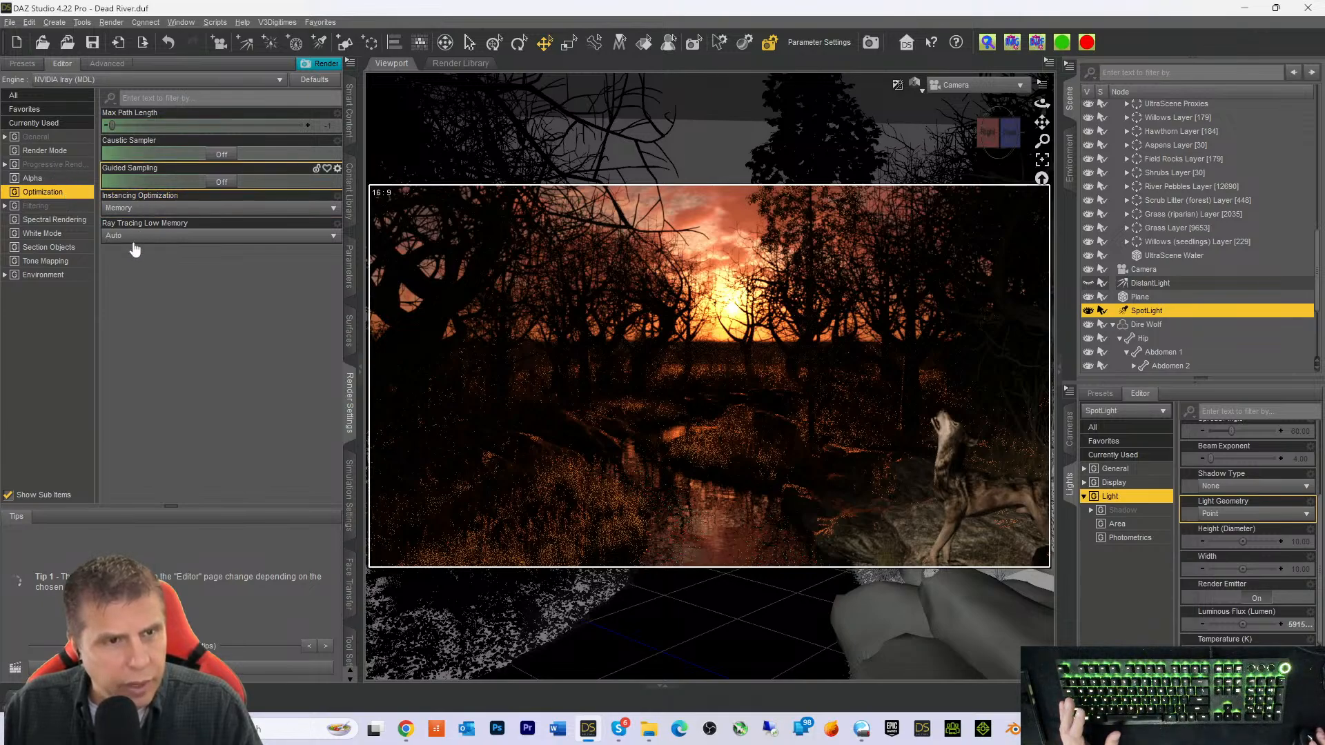
pyautogui.moveTo(150, 208)
pyautogui.mouseDown()
pyautogui.moveTo(496, 208)
pyautogui.moveTo(167, 225)
pyautogui.mouseUp()
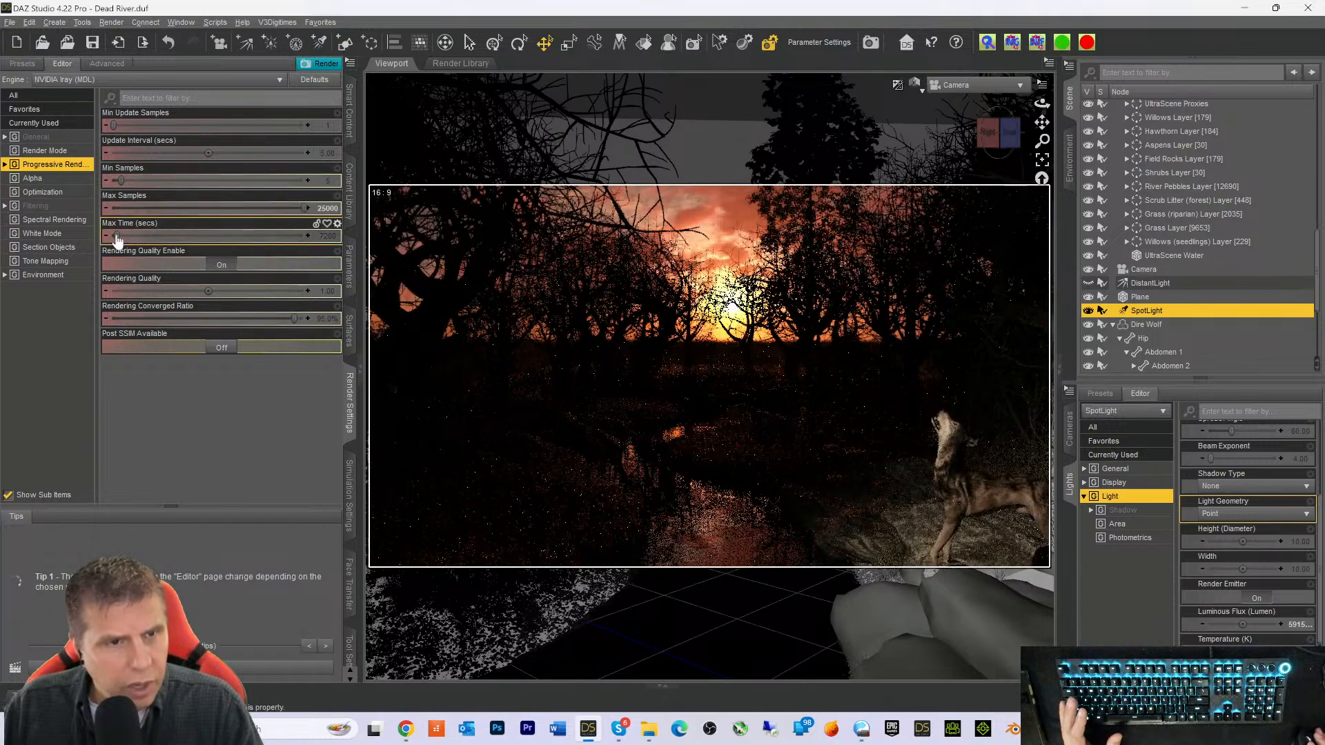
pyautogui.moveTo(114, 235); pyautogui.dragTo(238, 251)
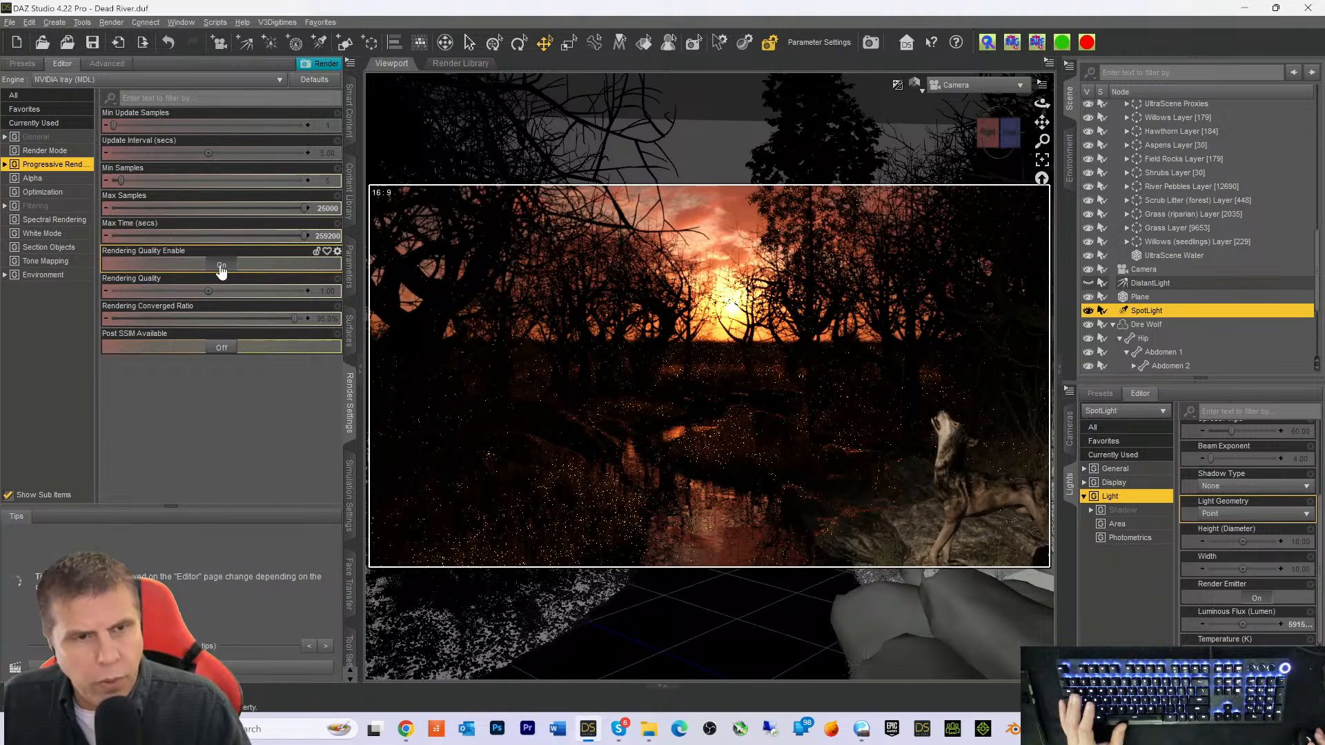
pyautogui.click(221, 266)
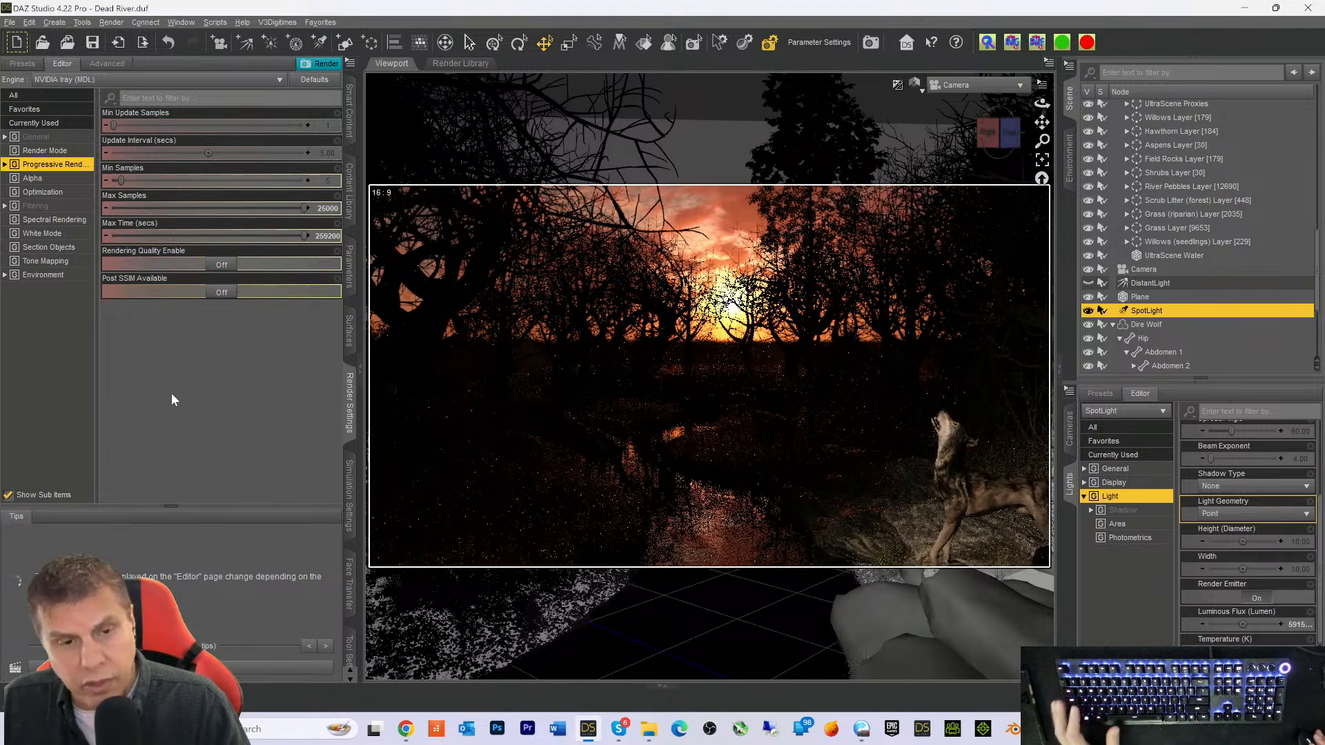
# Save the scene and start the final render, keeping the progress log and the render image in view together
pyautogui.hotkey('ctrl', 's')
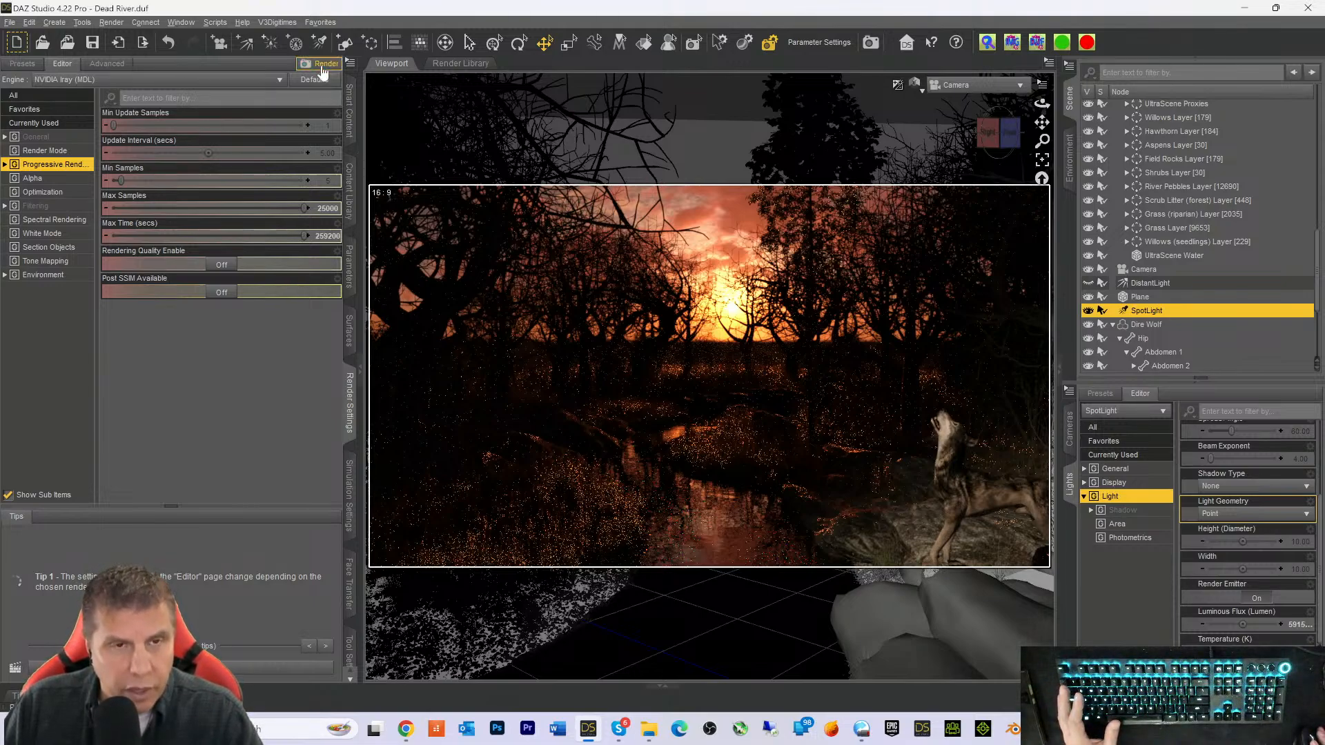
pyautogui.hotkey('ctrl', 'r')
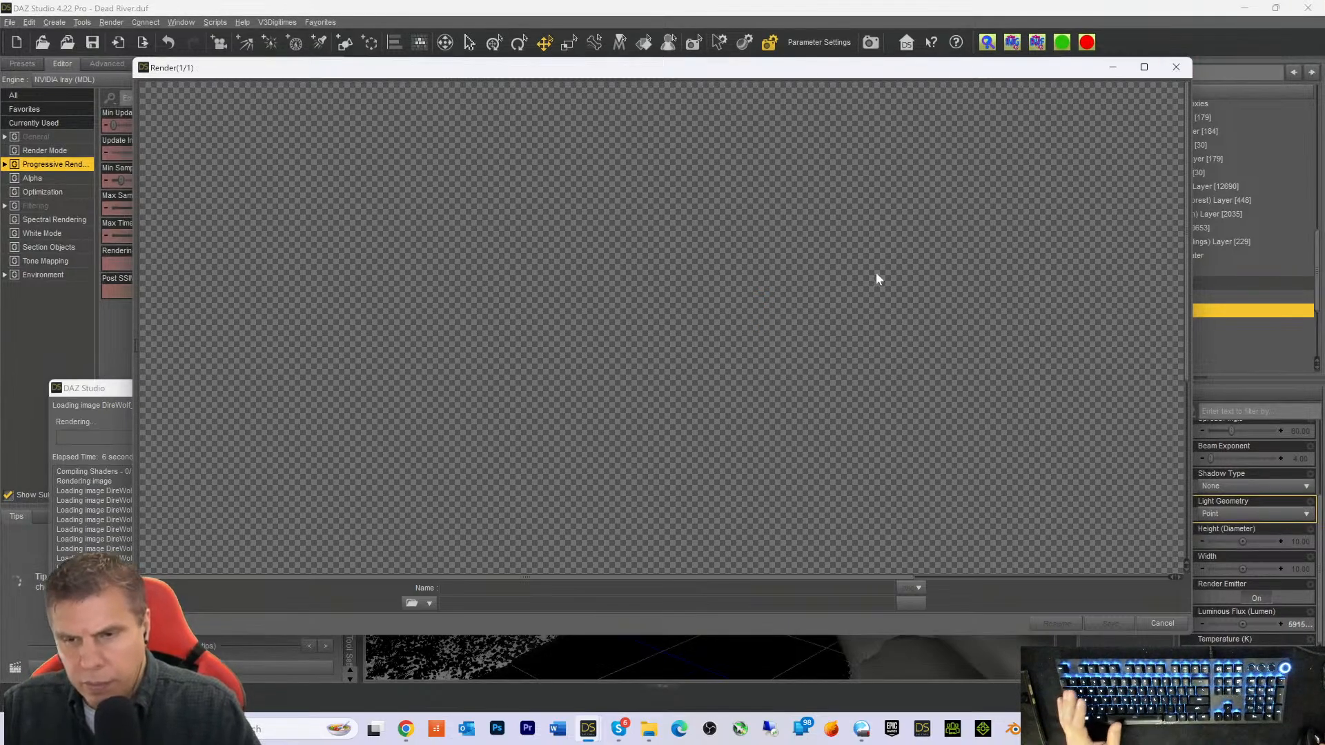
pyautogui.moveTo(104, 389); pyautogui.dragTo(53, 360)
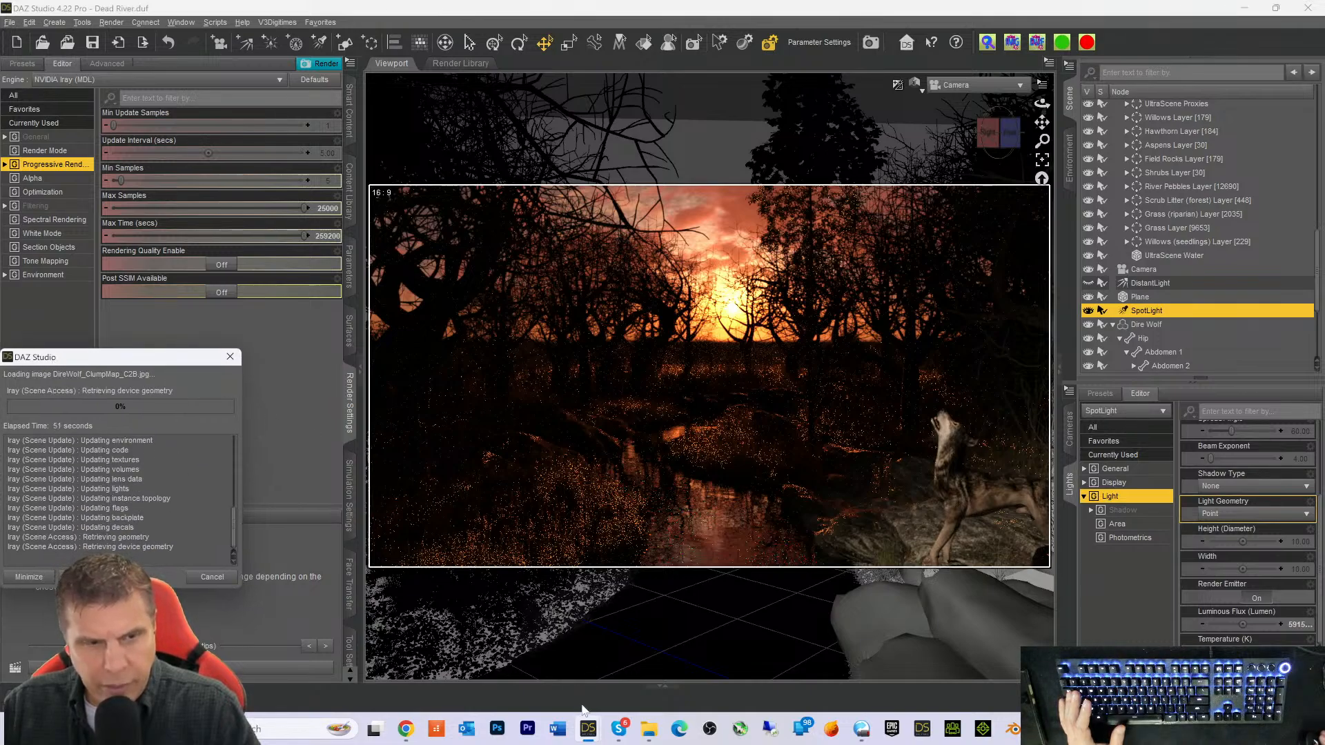
pyautogui.moveTo(587, 730)
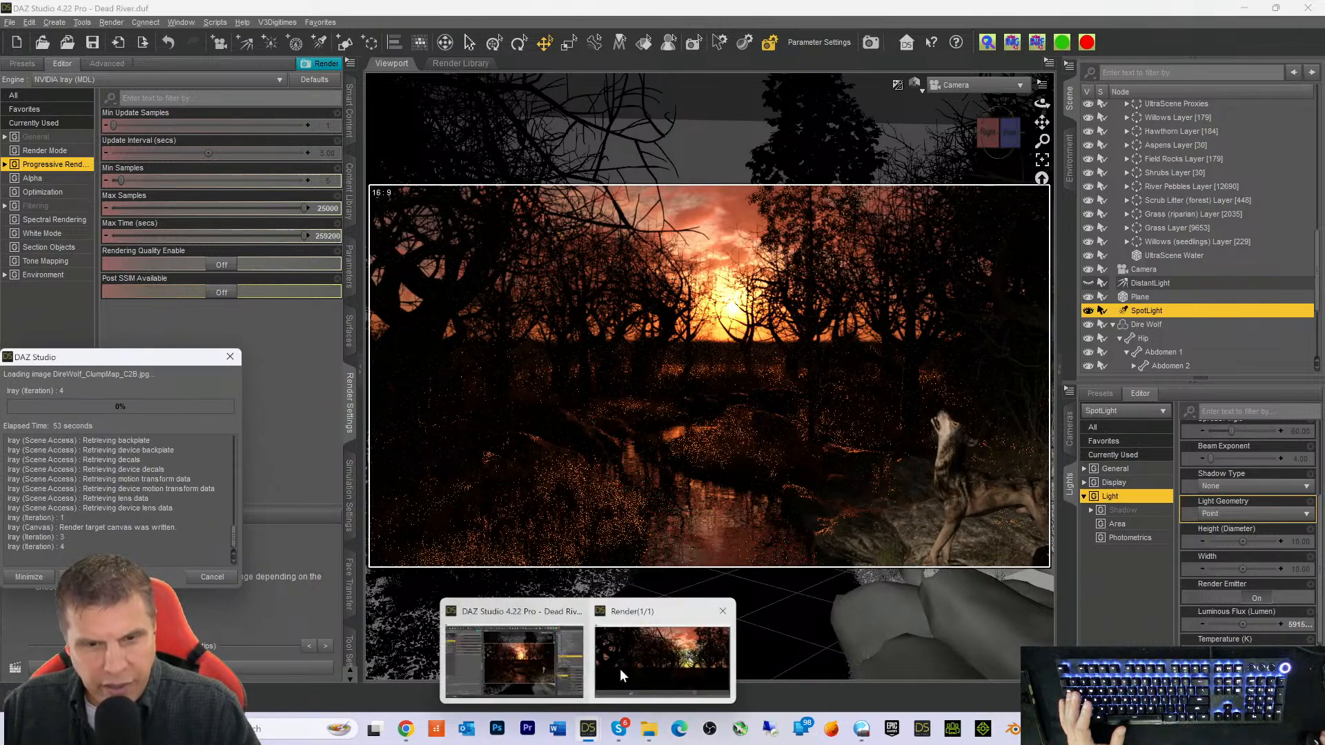
pyautogui.click(626, 660)
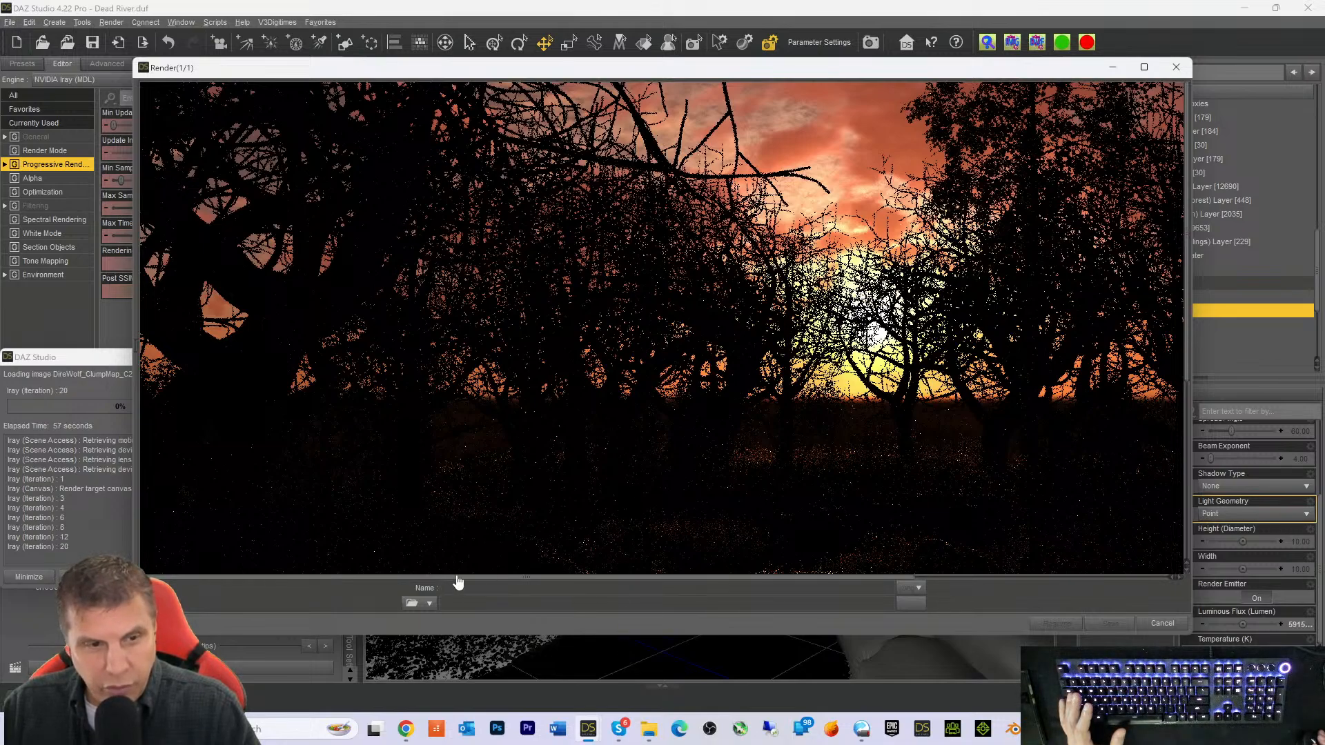
# Examine the developing render for noise and lighting on the howling wolf, the rocks, the river and the sunset sky
pyautogui.moveTo(457, 583); pyautogui.dragTo(769, 592)
pyautogui.scroll(-5, 897, 455)
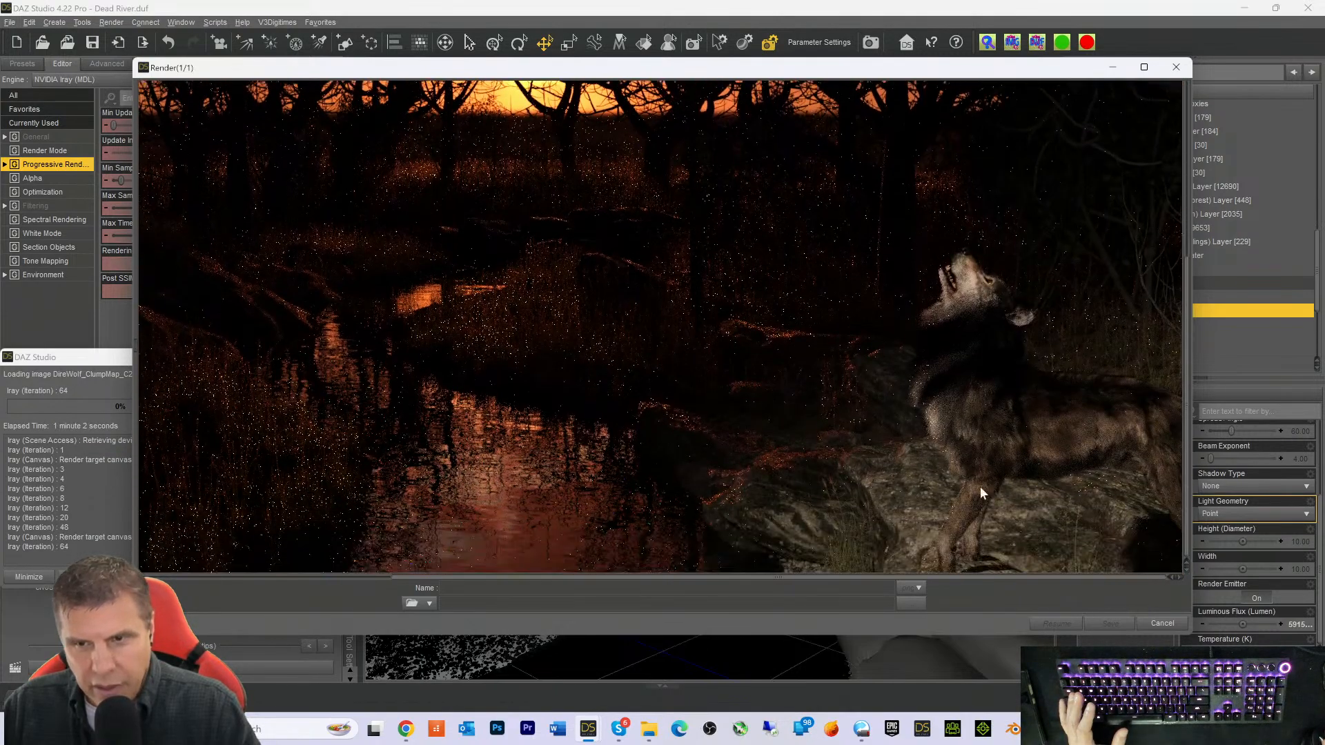
pyautogui.scroll(4, 1020, 329)
pyautogui.scroll(-4, 1024, 386)
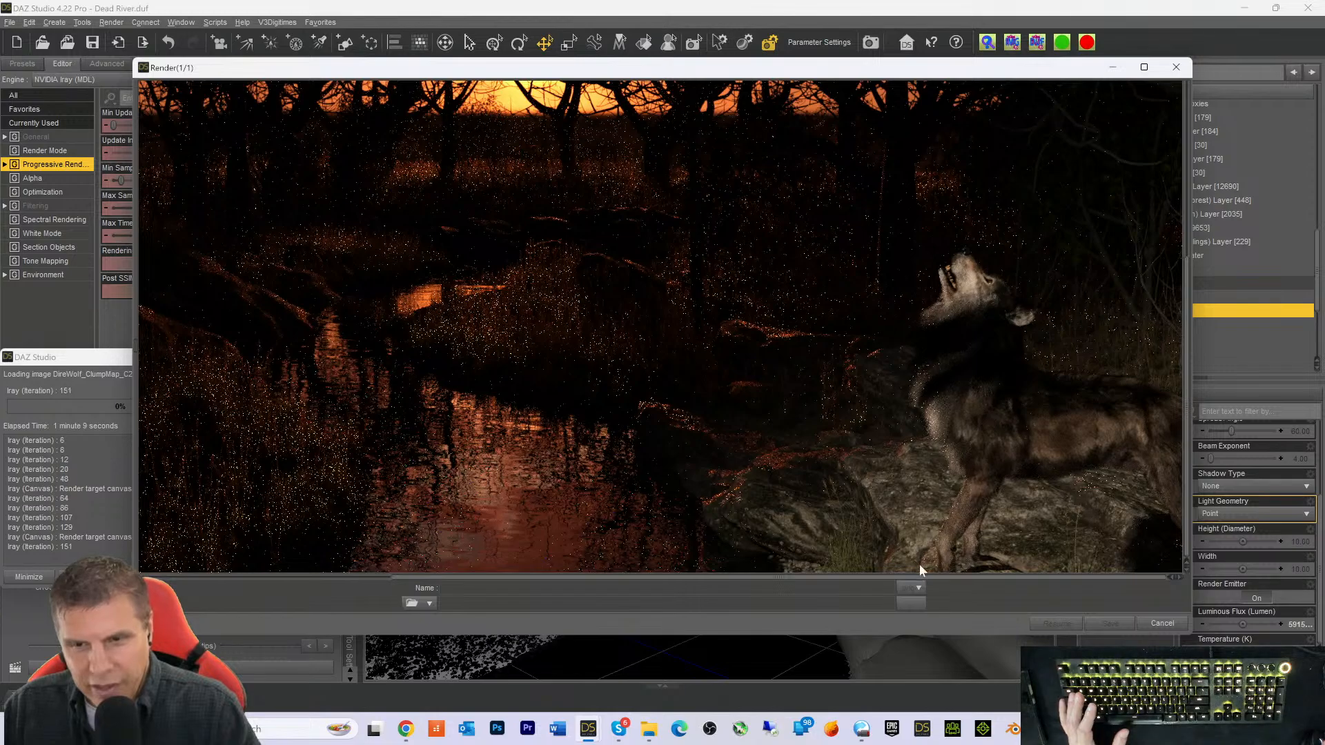
pyautogui.scroll(3, 886, 524)
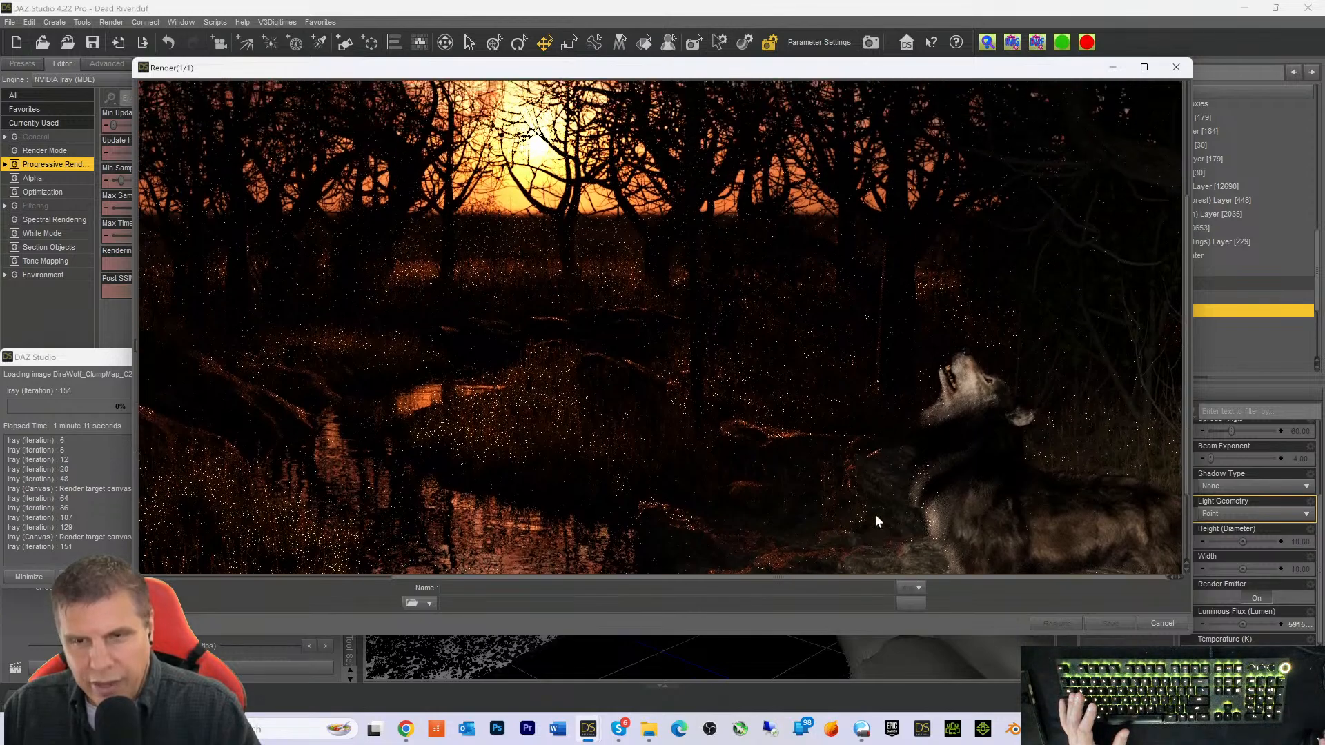
pyautogui.scroll(-3, 840, 472)
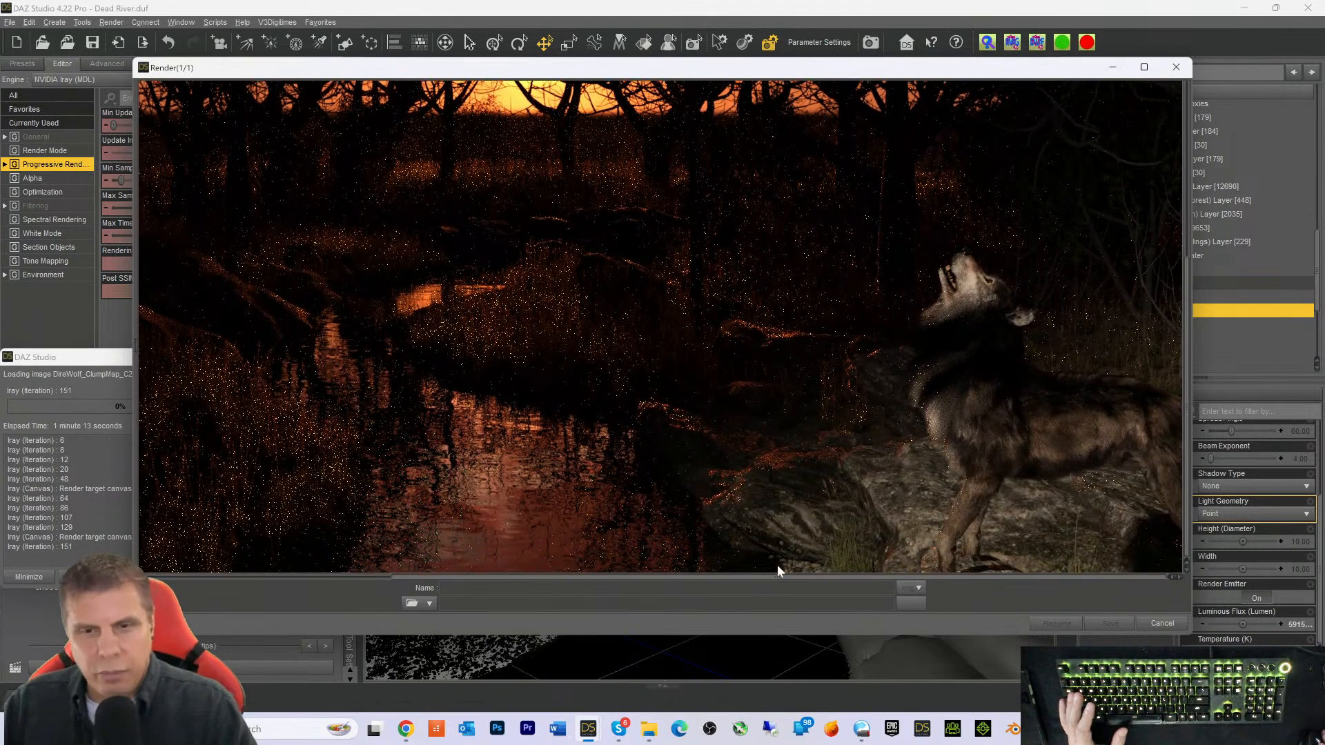
pyautogui.moveTo(764, 582); pyautogui.dragTo(630, 591)
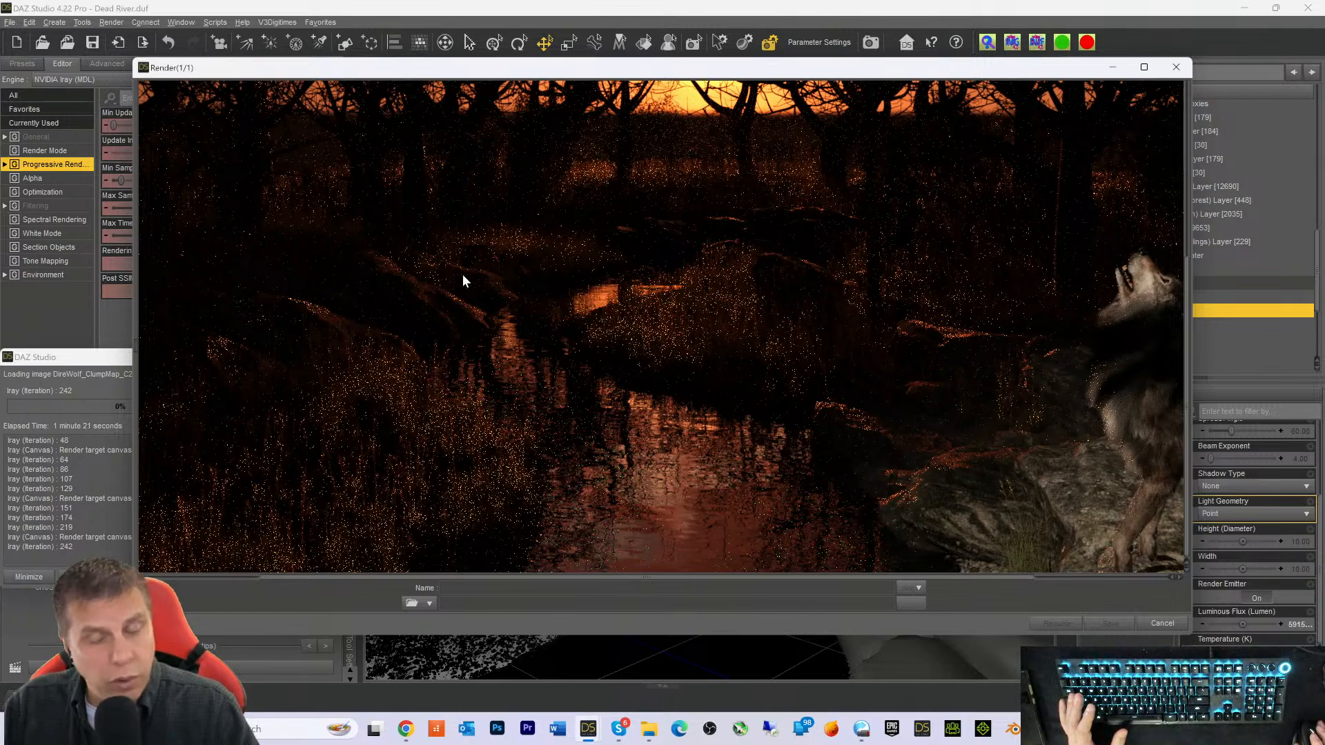
pyautogui.scroll(3, 722, 357)
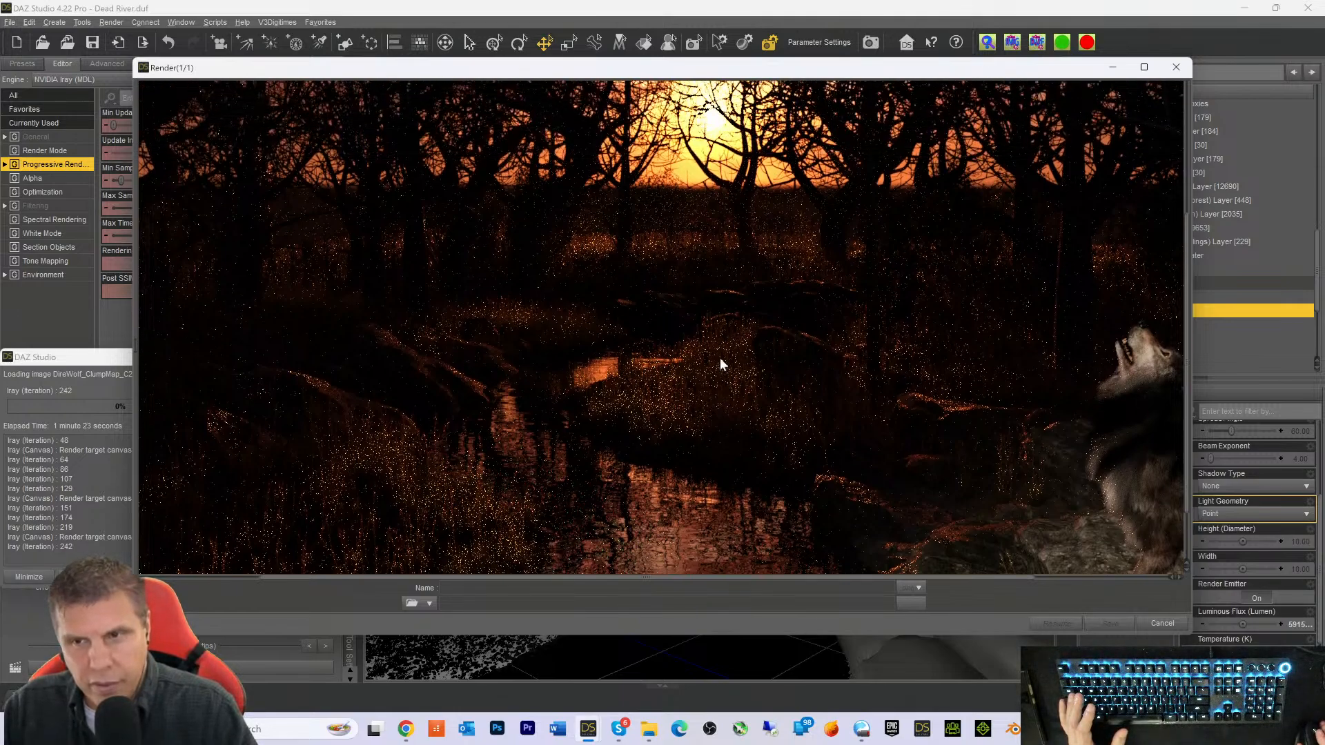
pyautogui.moveTo(646, 585); pyautogui.dragTo(833, 592)
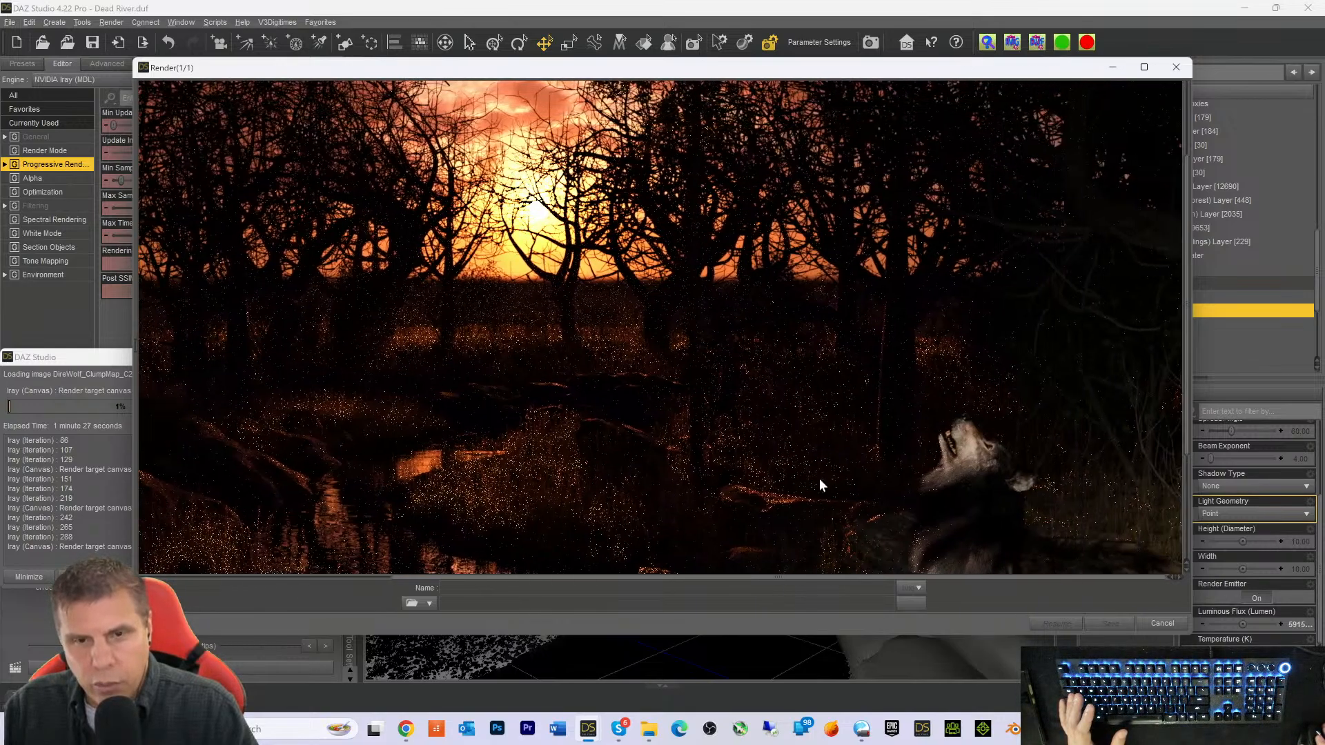
pyautogui.scroll(-3, 808, 491)
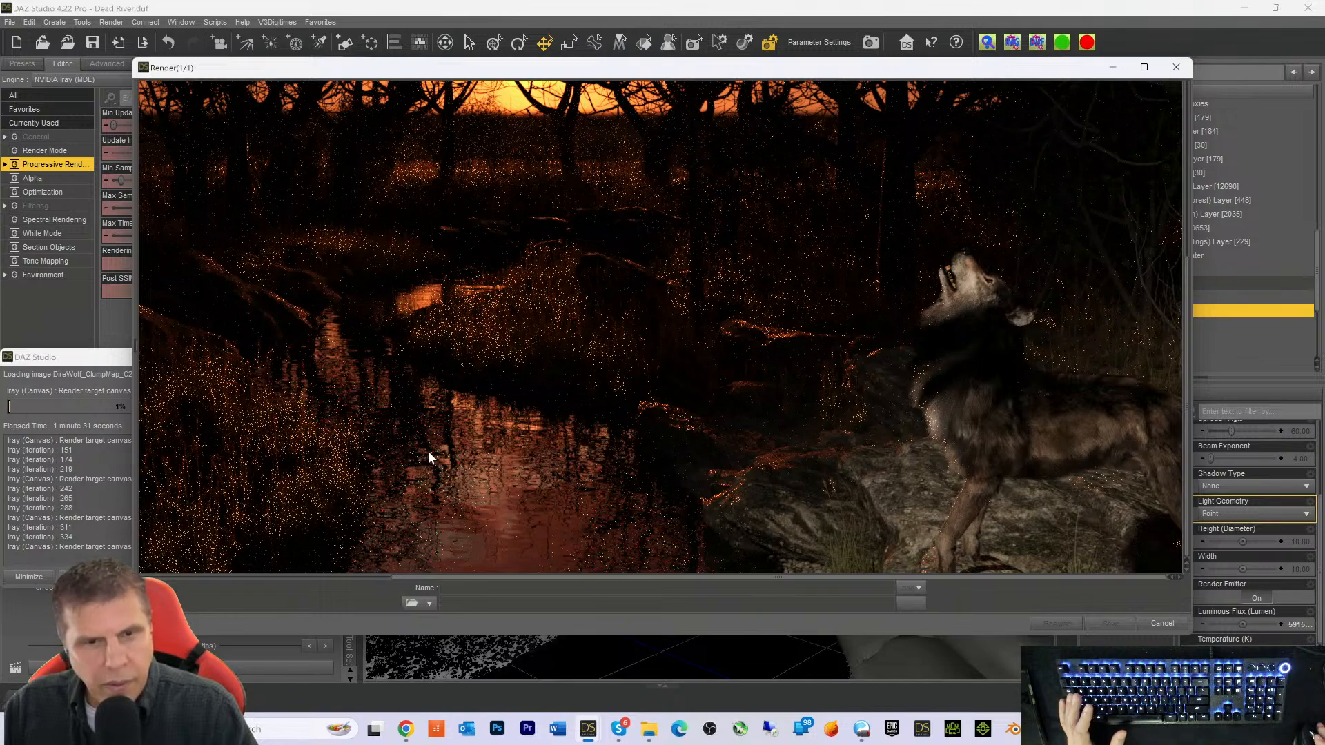
pyautogui.scroll(2, 428, 449)
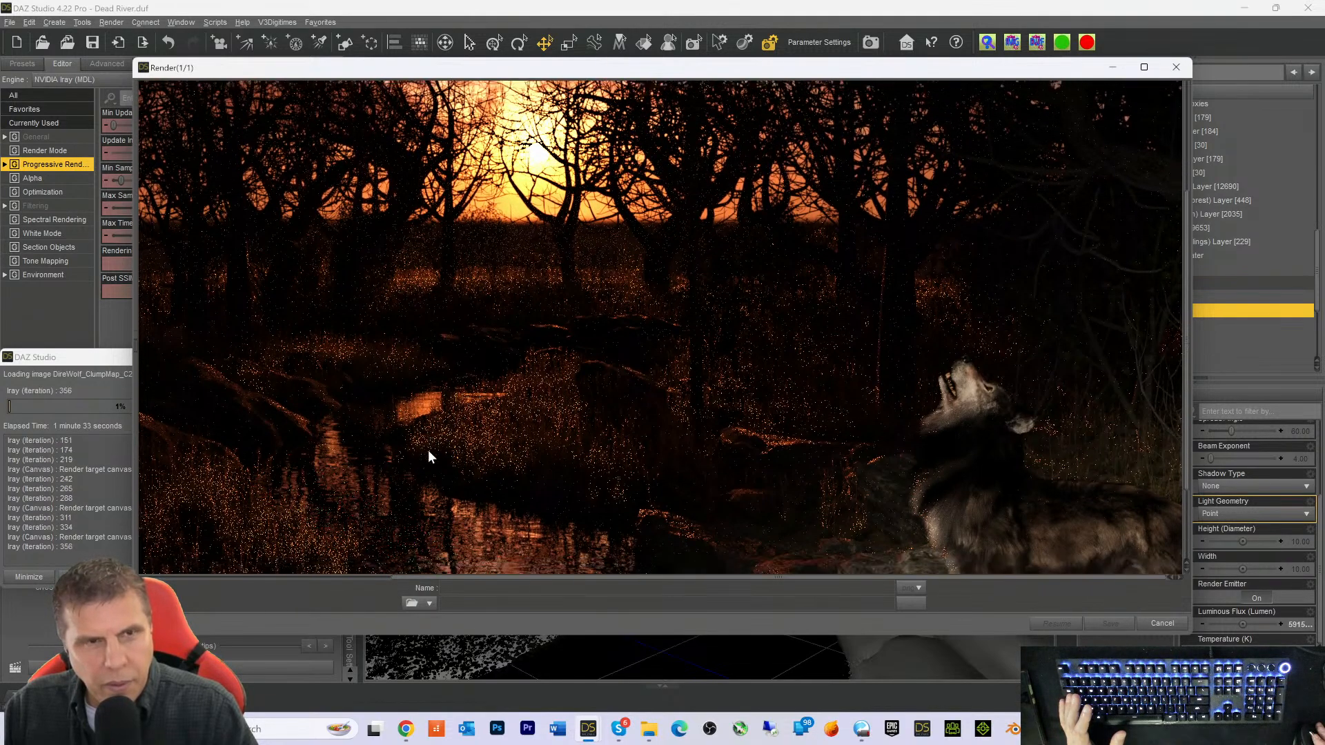
pyautogui.scroll(-2, 428, 450)
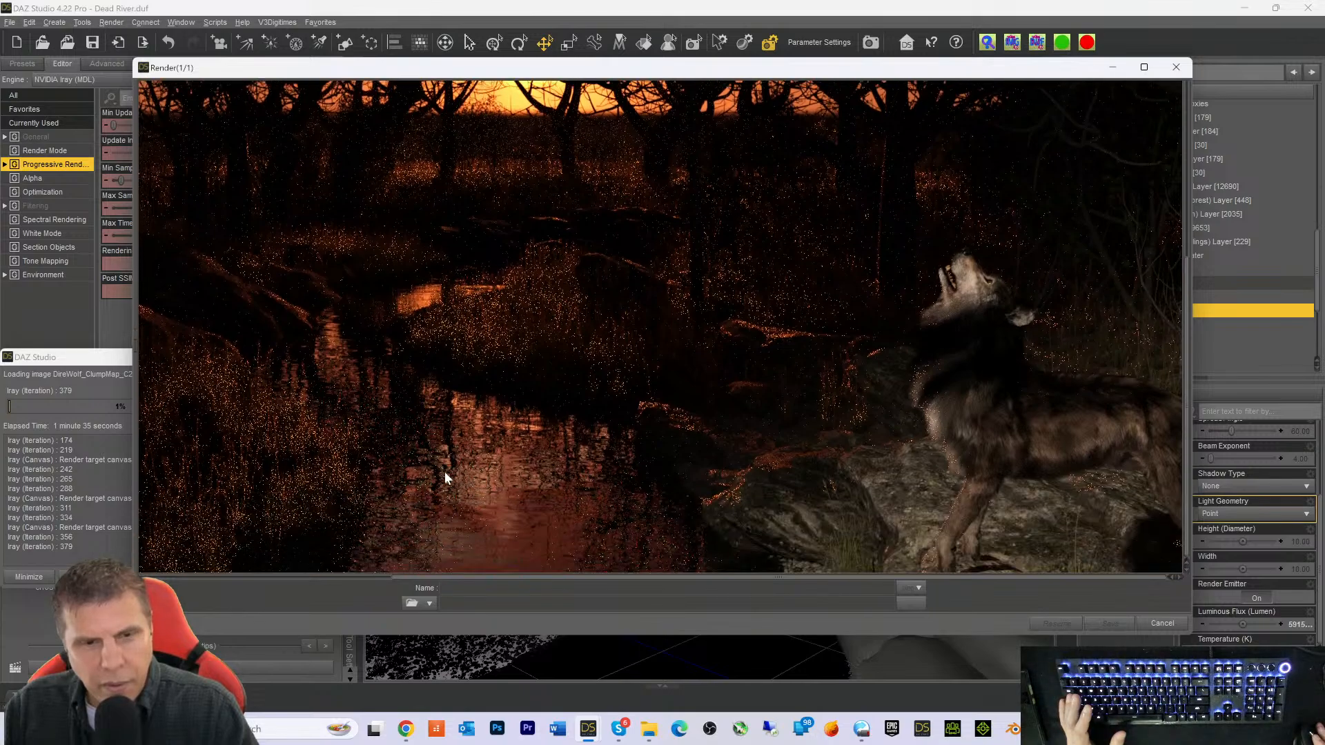
pyautogui.scroll(2, 445, 473)
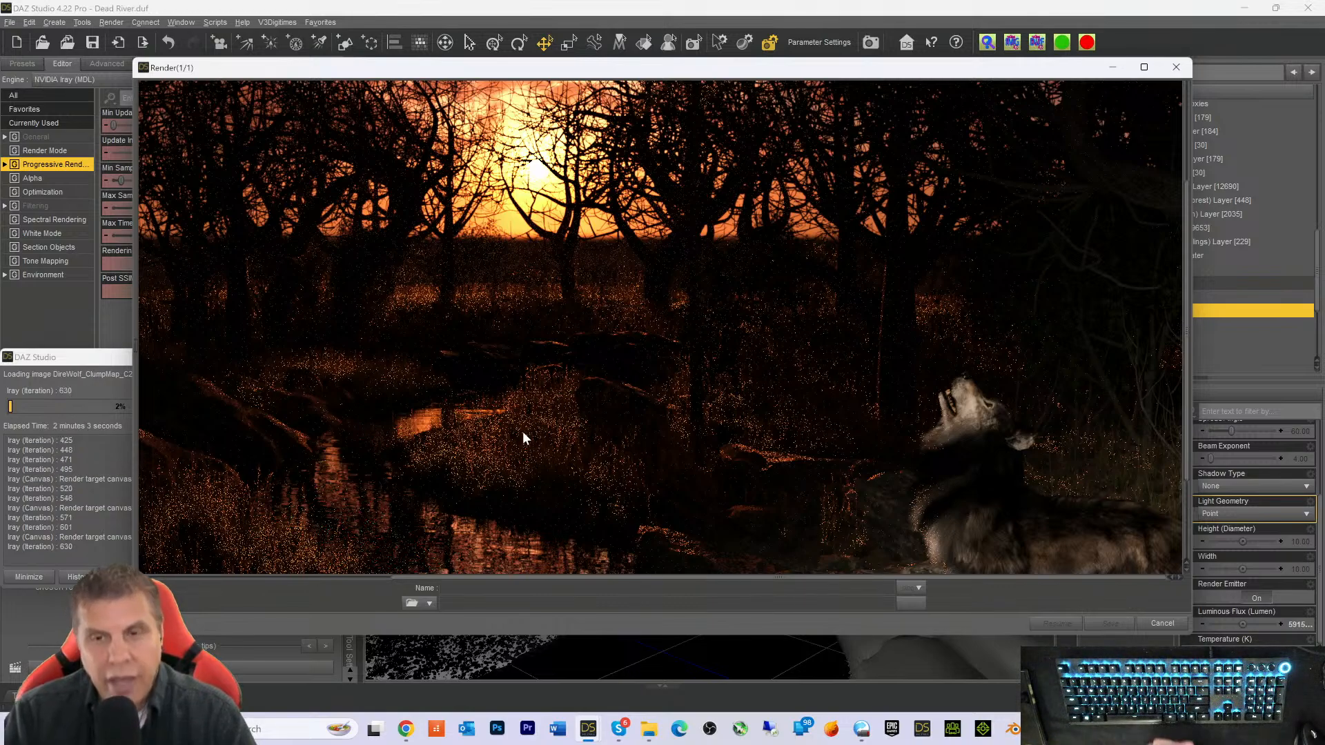
pyautogui.scroll(-3, 556, 291)
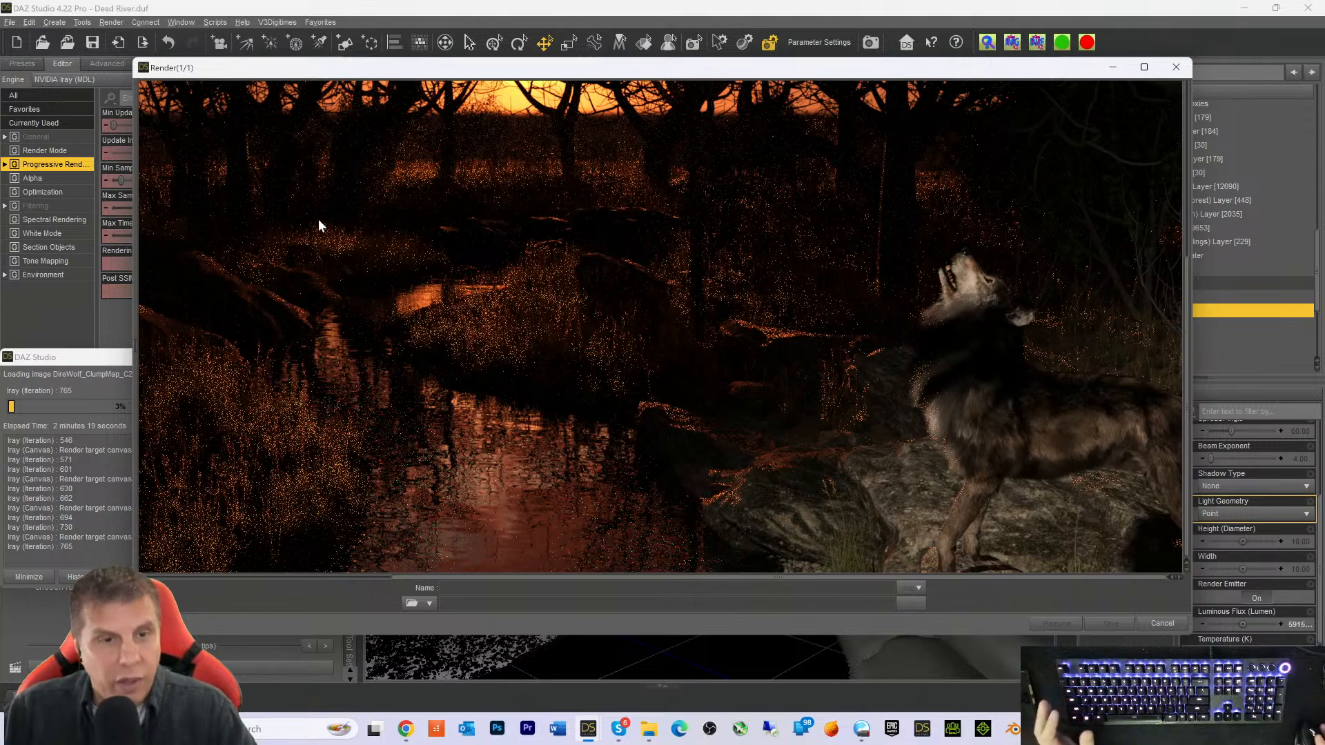
pyautogui.scroll(3, 569, 400)
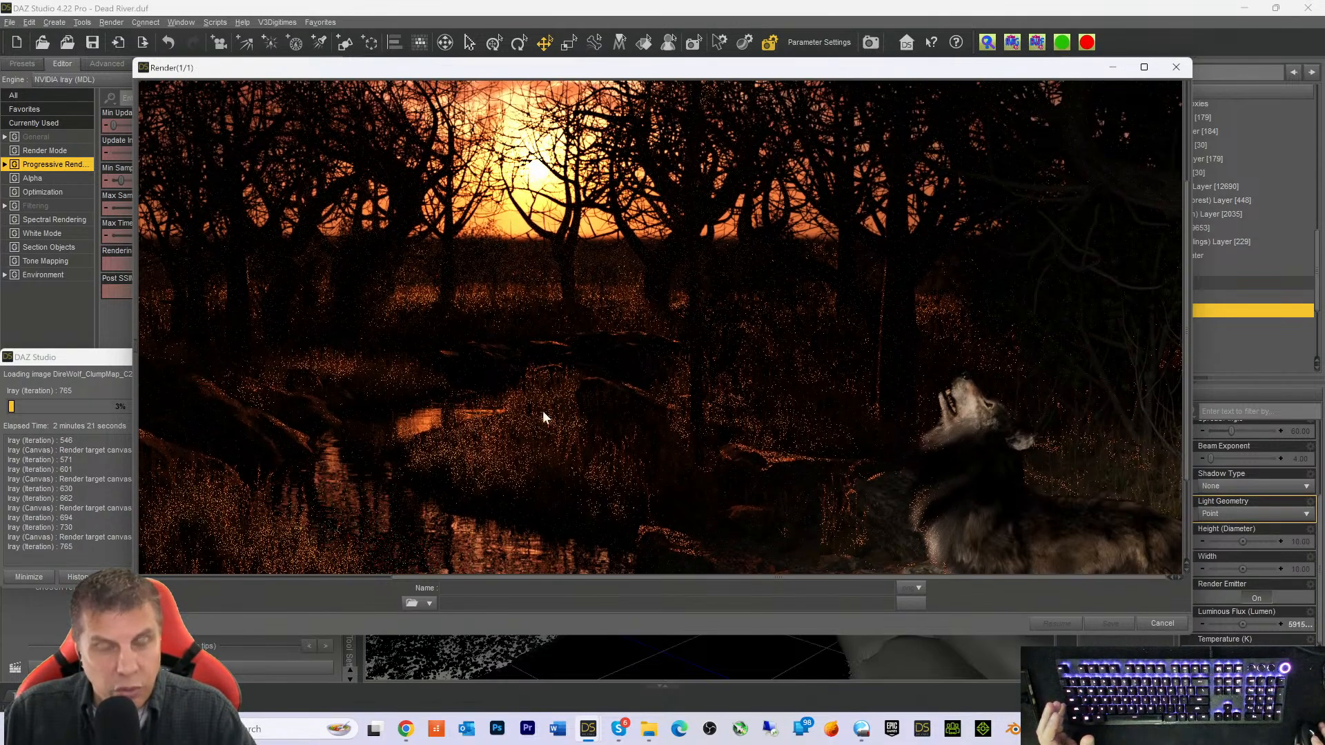
pyautogui.scroll(-3, 552, 410)
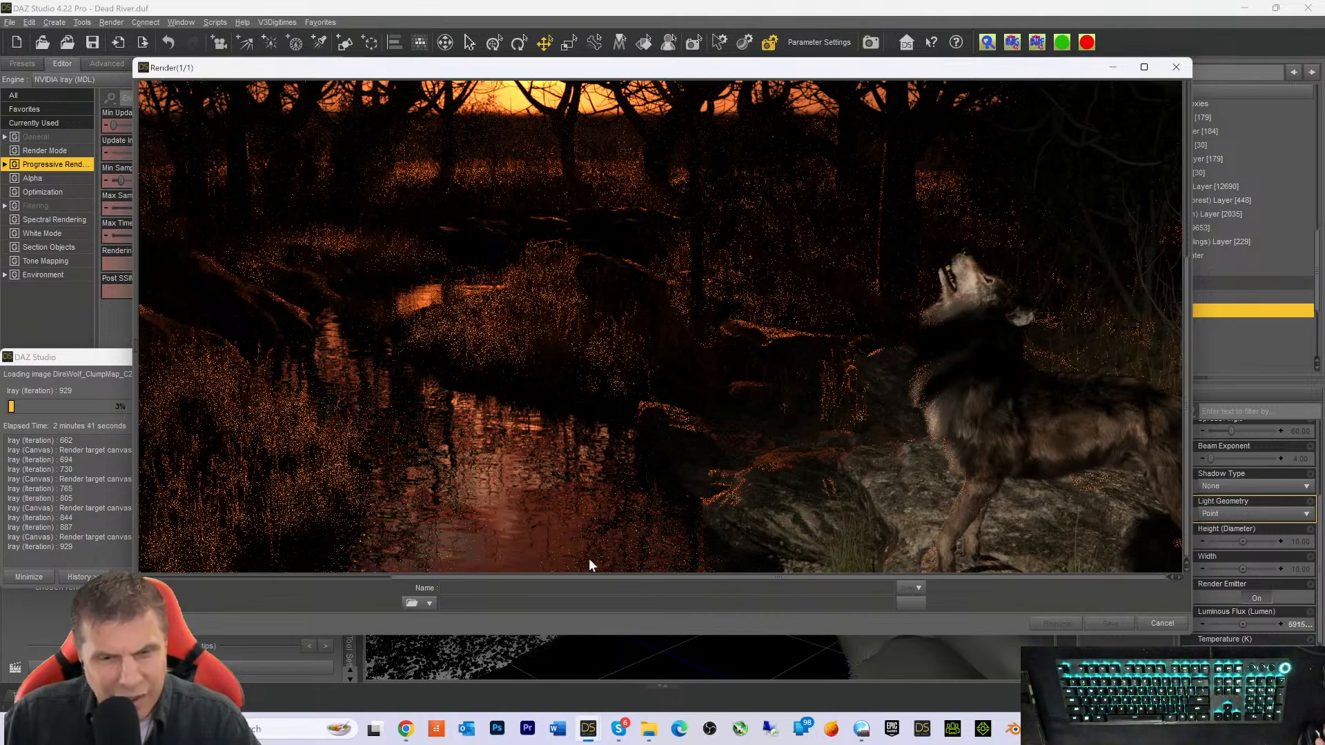
# Compare the grassy riverbank, water reflections and wolf area for remaining grain as the render iterations advance
pyautogui.moveTo(603, 583); pyautogui.dragTo(434, 593)
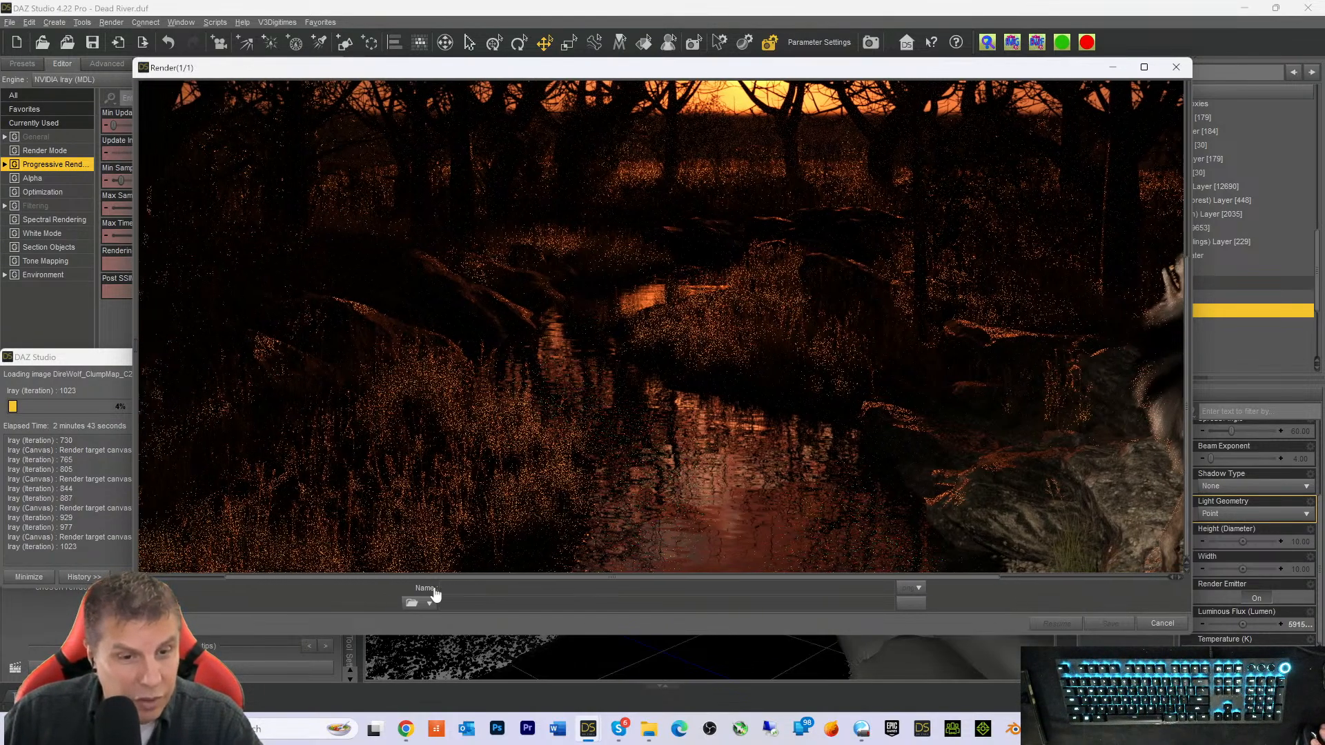
pyautogui.scroll(3, 442, 420)
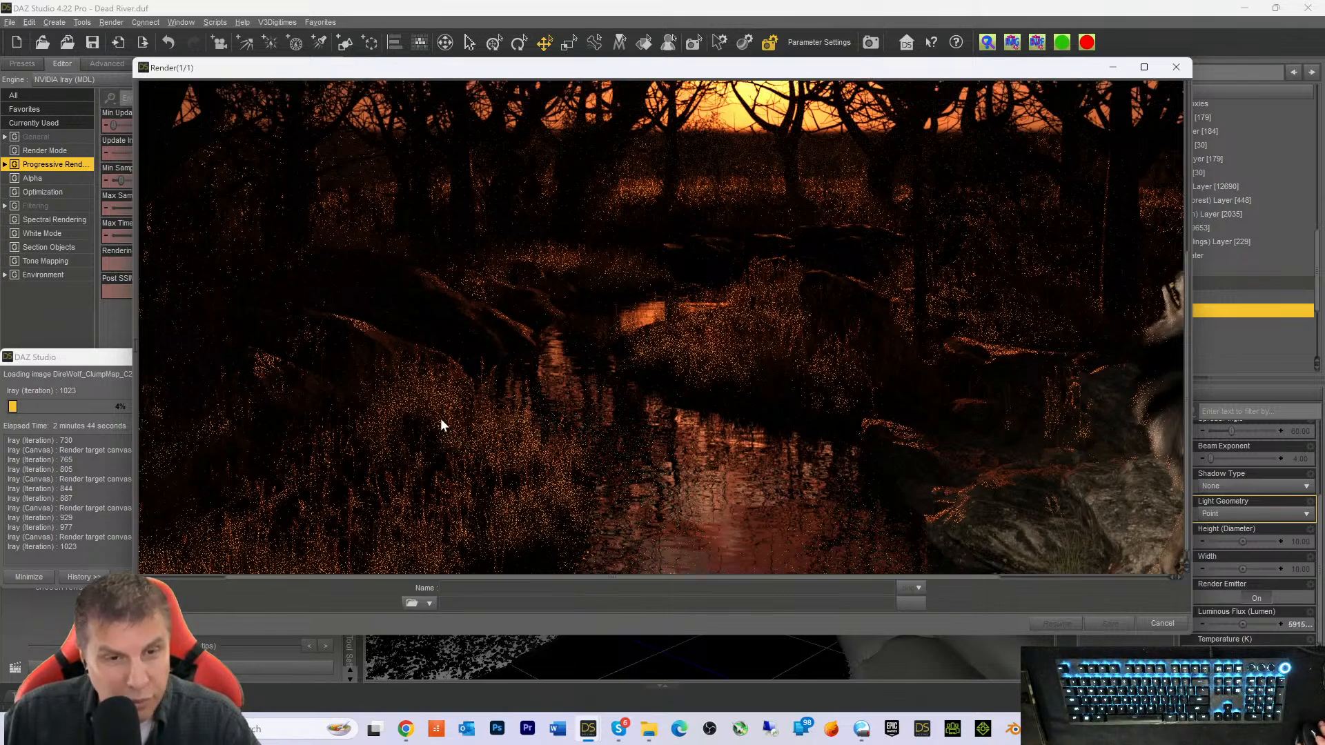
pyautogui.scroll(-3, 714, 418)
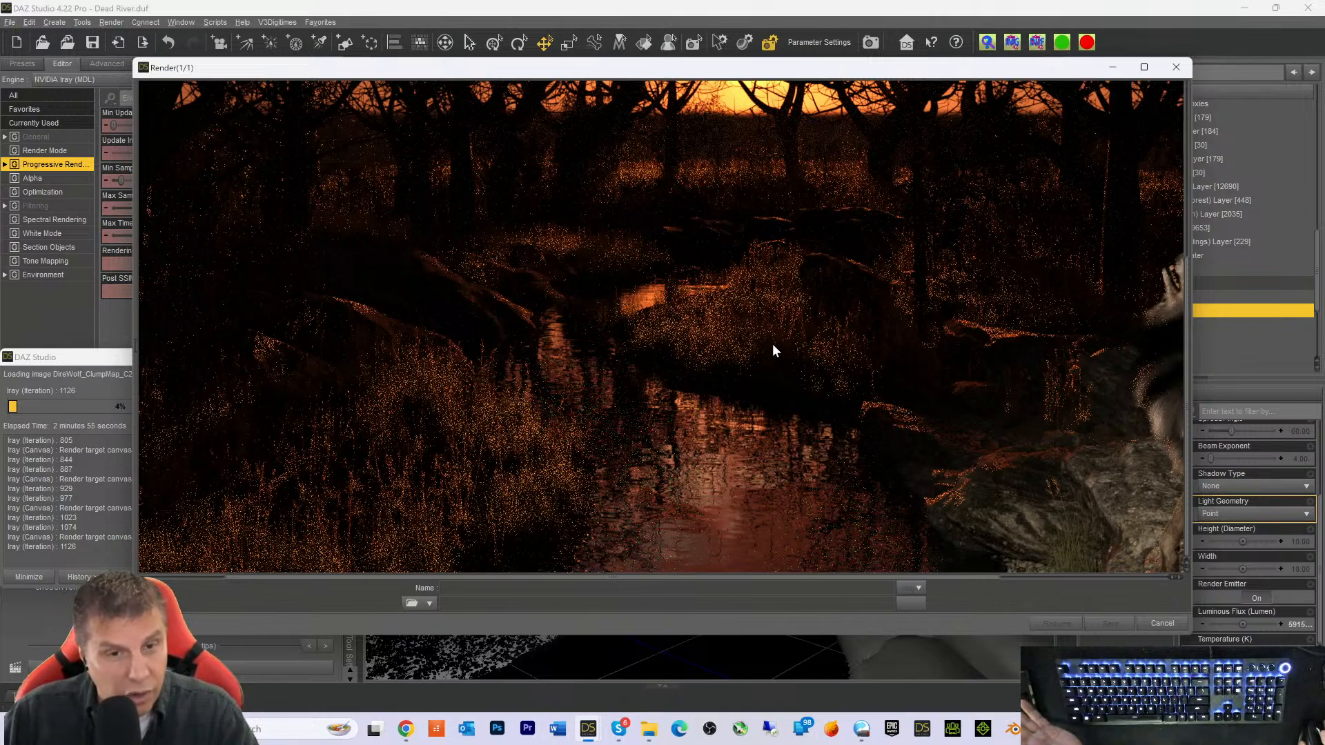
pyautogui.scroll(2, 639, 414)
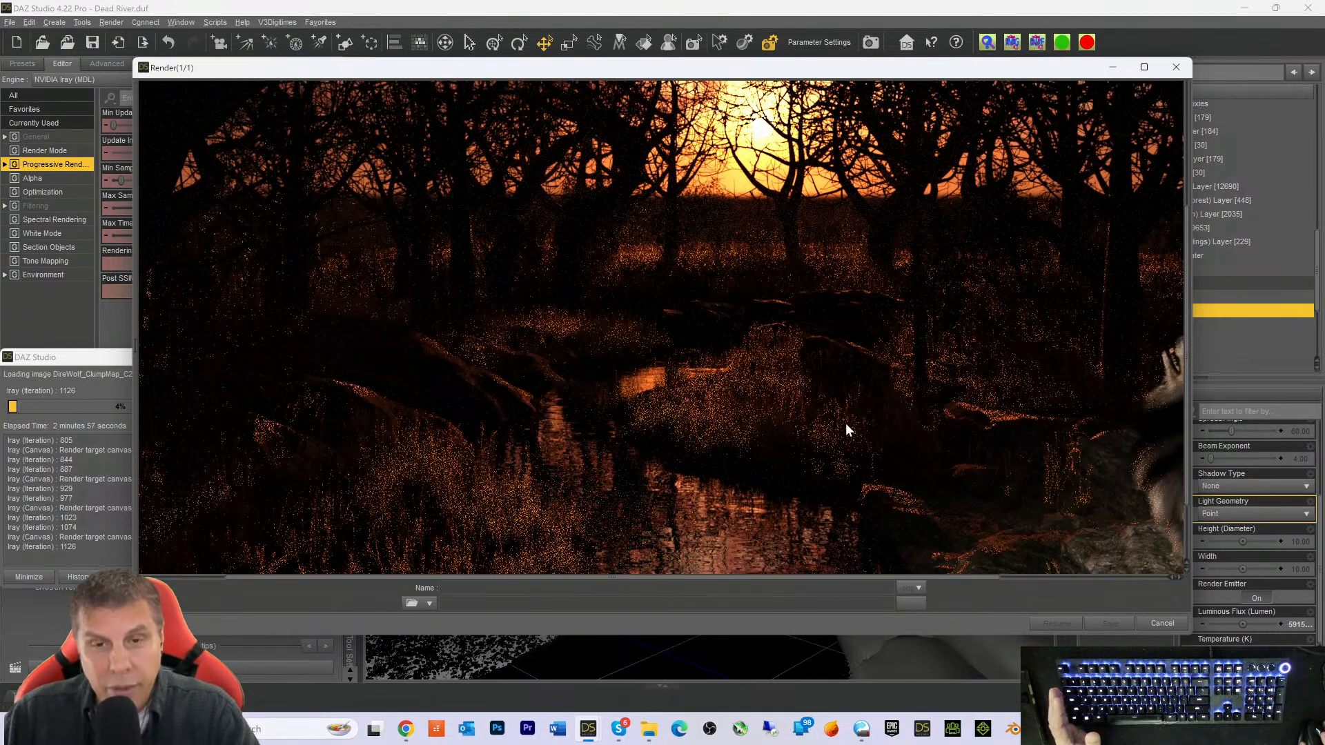
pyautogui.scroll(-1, 804, 310)
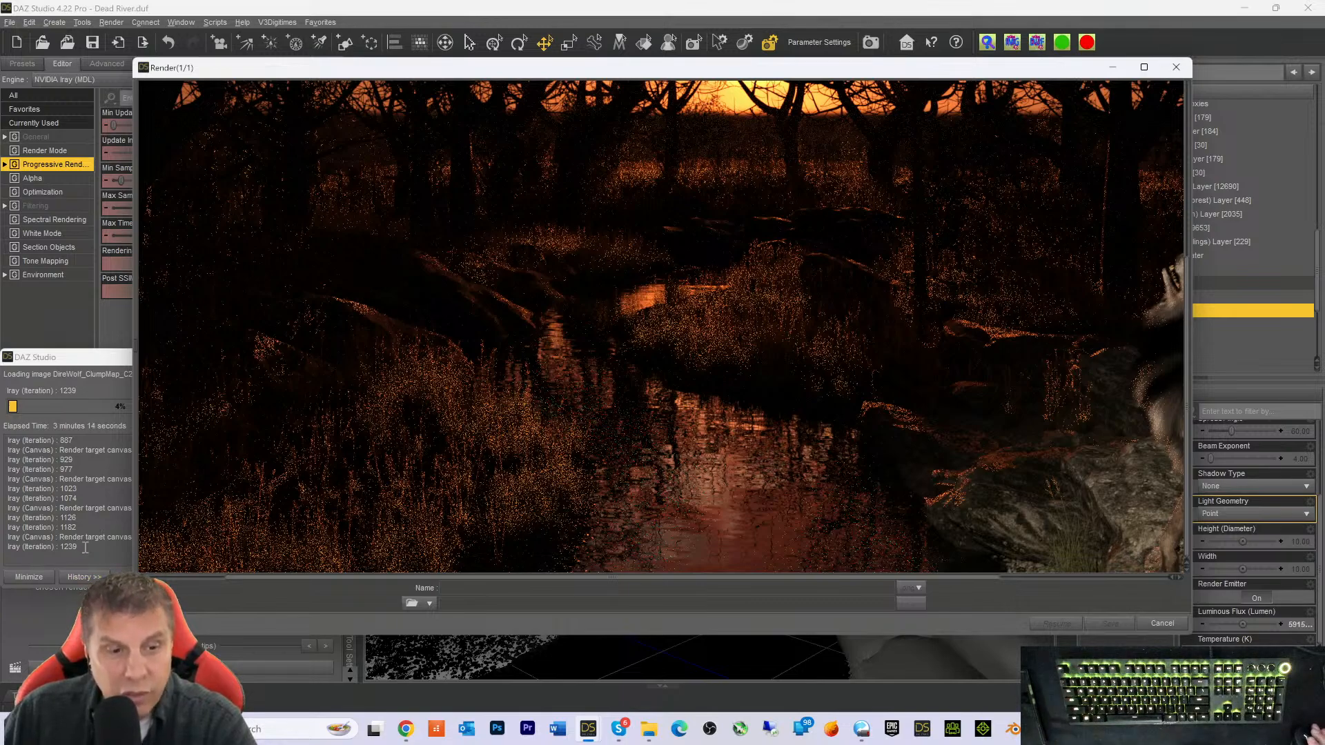
pyautogui.moveTo(580, 580); pyautogui.dragTo(777, 599)
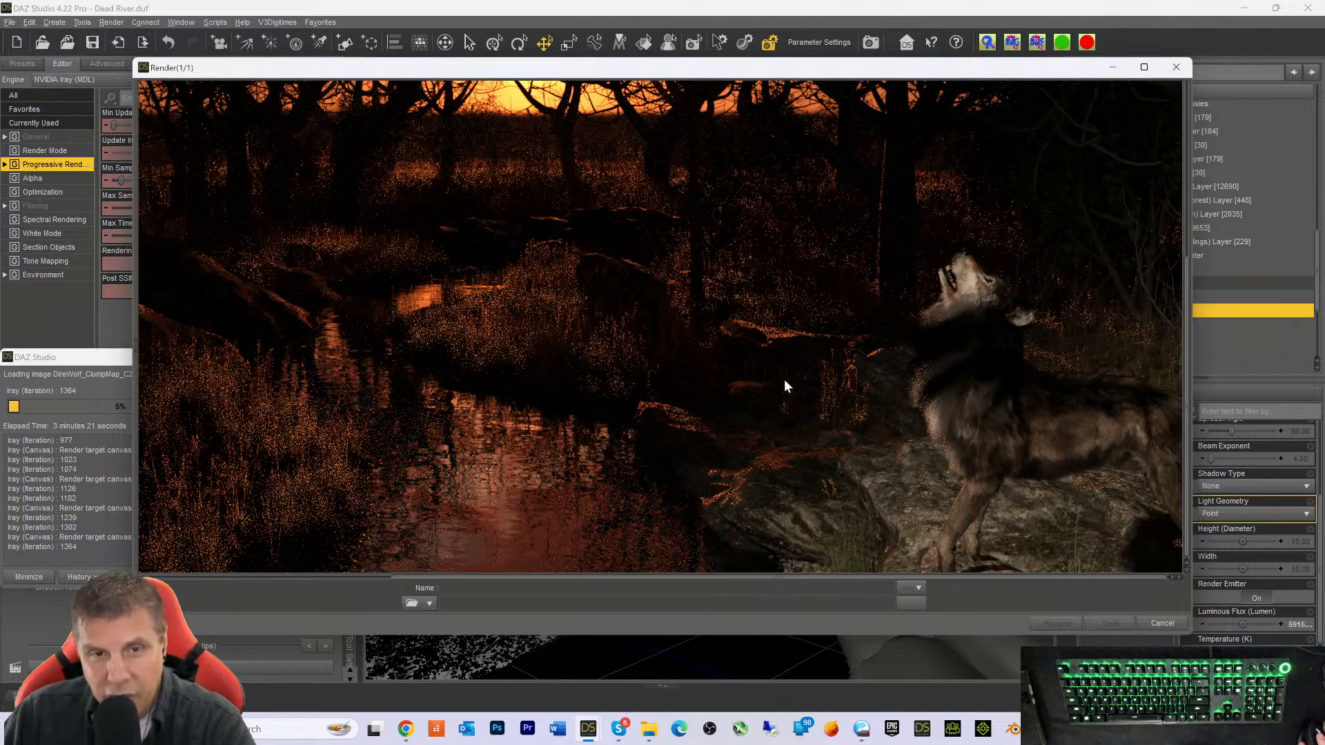
pyautogui.scroll(4, 330, 465)
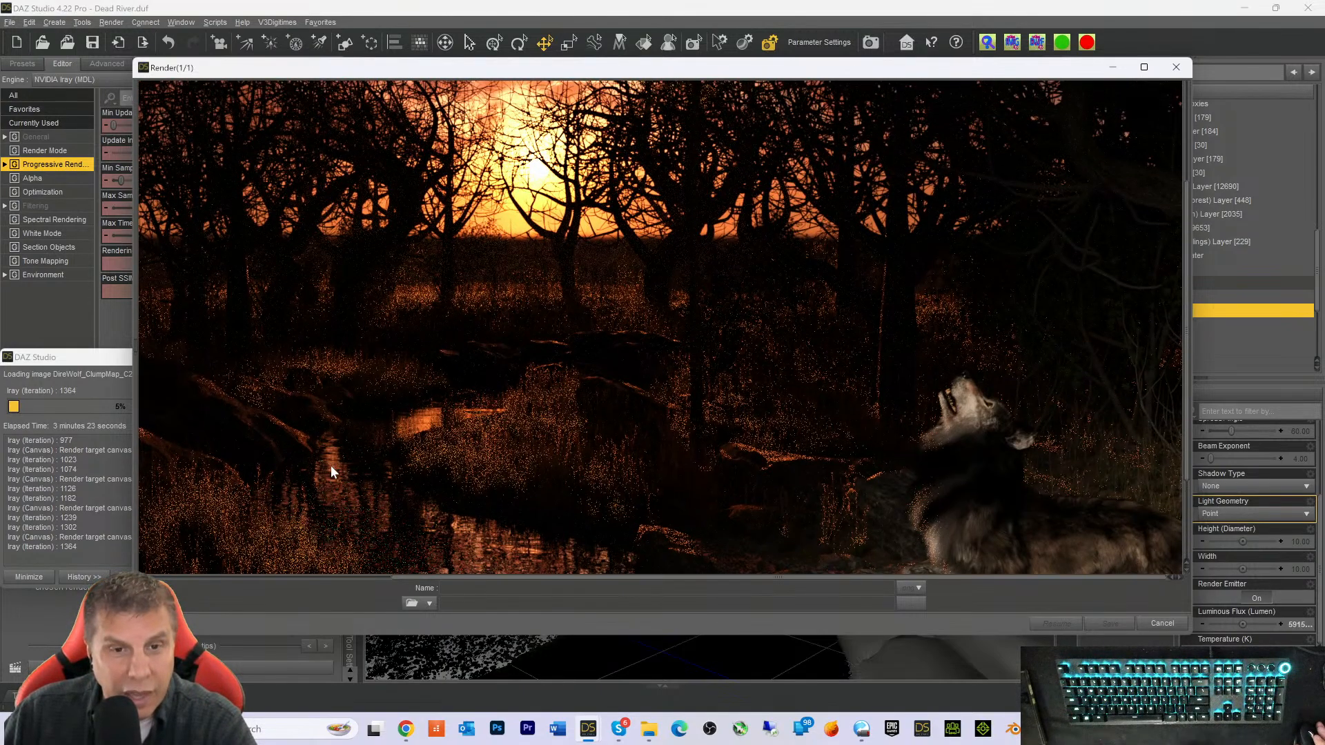
pyautogui.scroll(2, 329, 465)
pyautogui.scroll(-2, 344, 467)
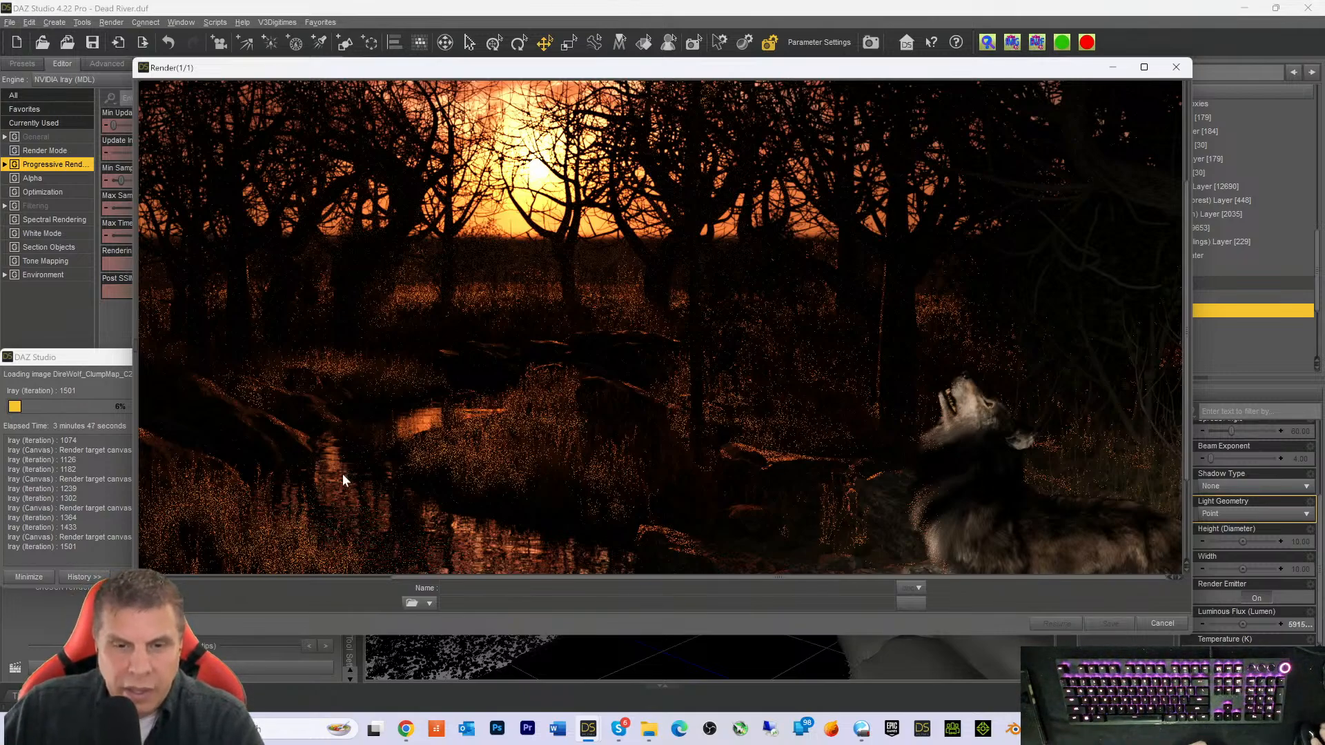
pyautogui.moveTo(503, 582); pyautogui.dragTo(313, 589)
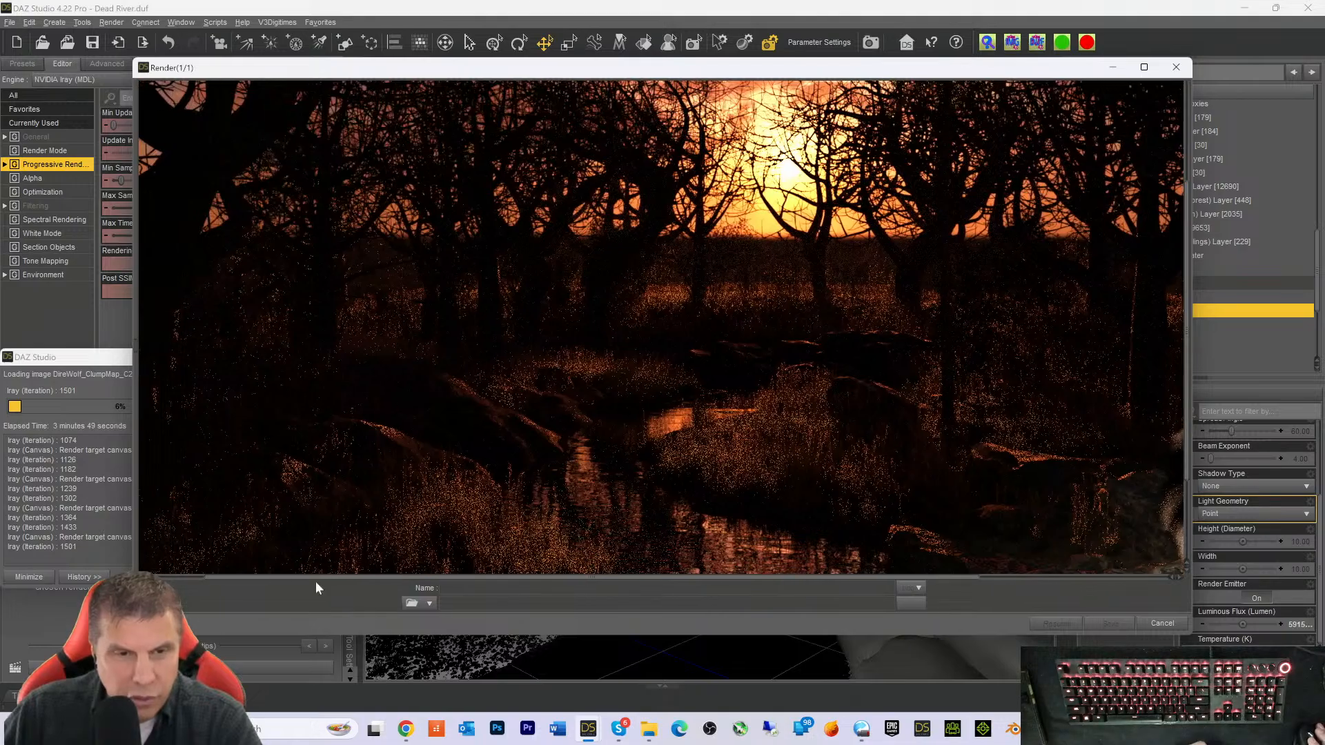
pyautogui.scroll(-3, 387, 460)
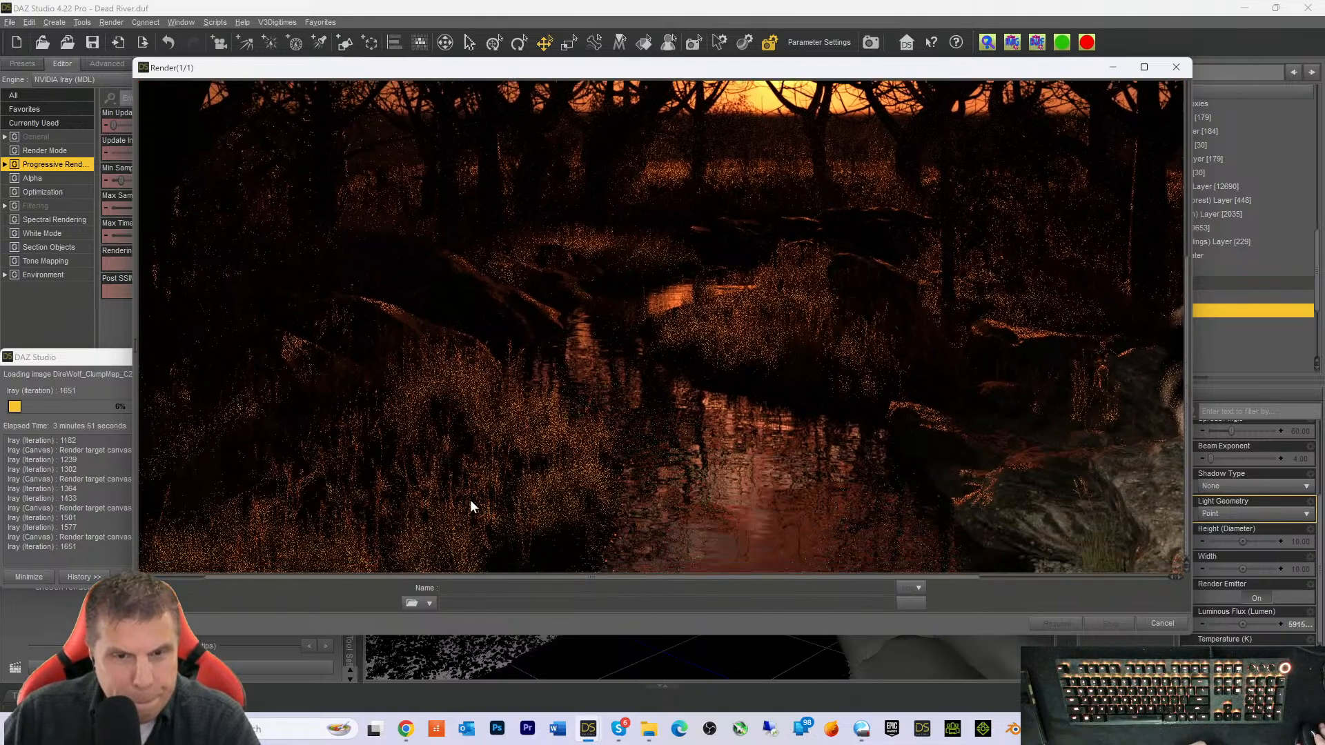
# Examine the grassy riverbank, the creek and the sunset behind the trees for remaining grain, checking the howling wolf as well
pyautogui.scroll(2, 476, 499)
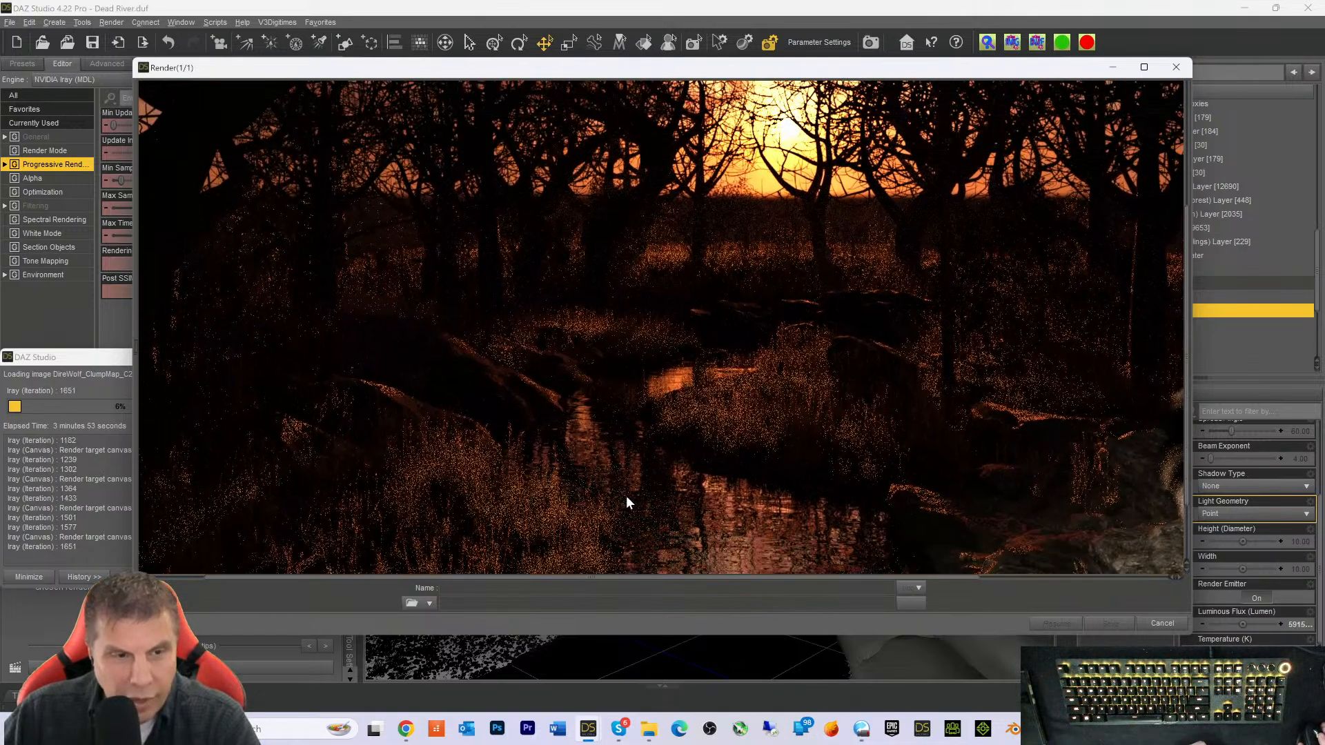
pyautogui.scroll(-2, 634, 471)
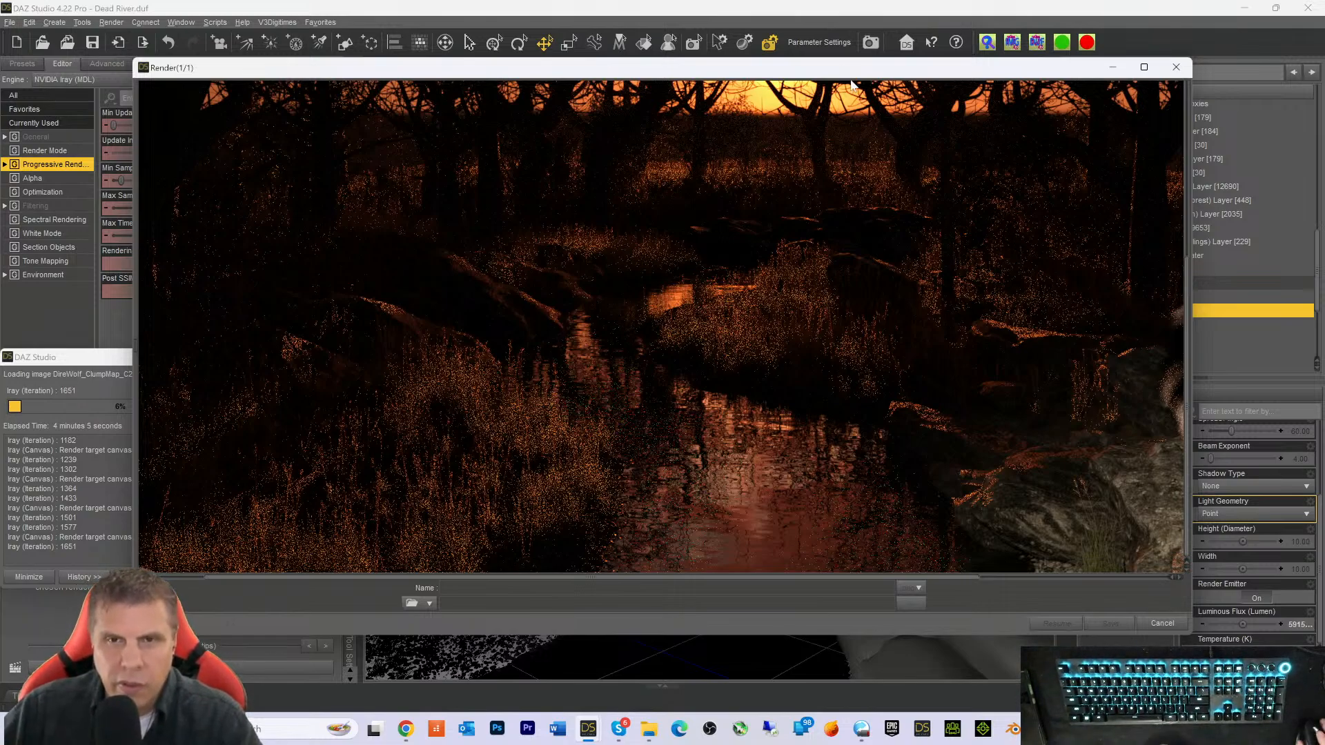
pyautogui.scroll(5, 836, 273)
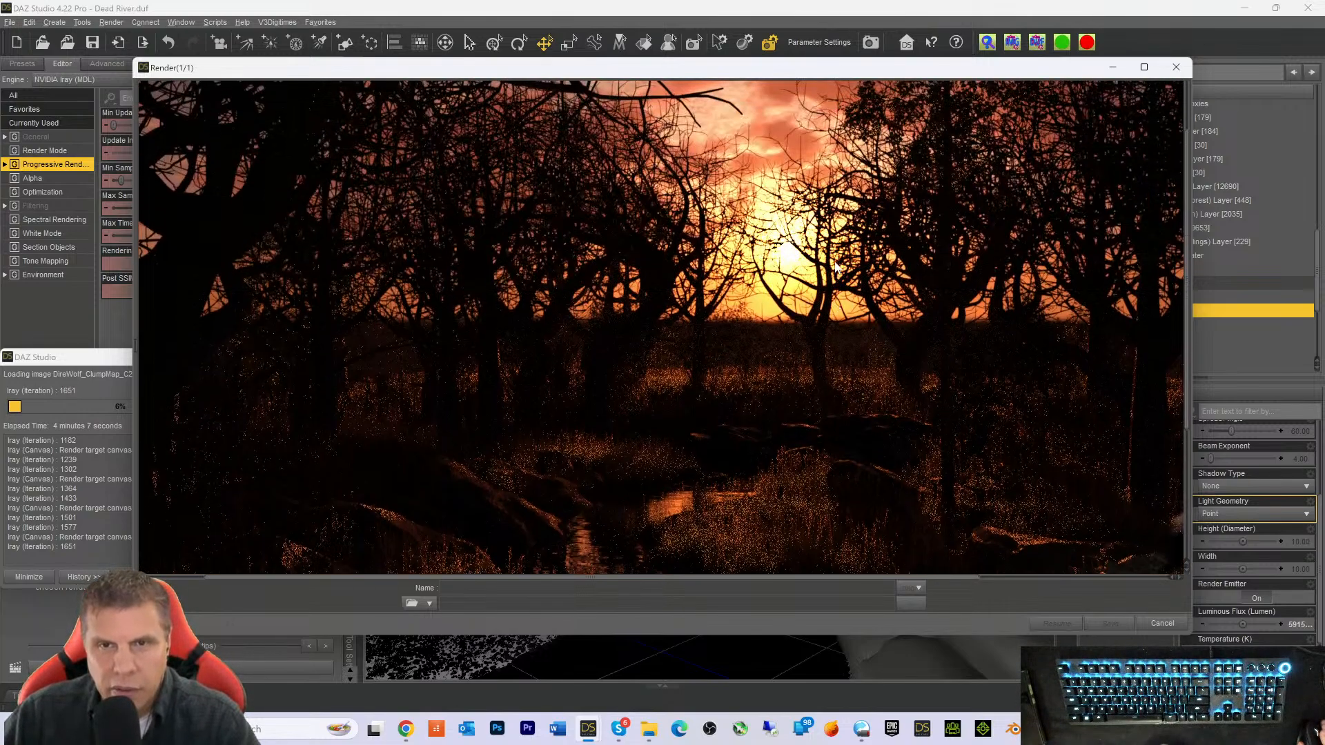
pyautogui.scroll(-5, 823, 342)
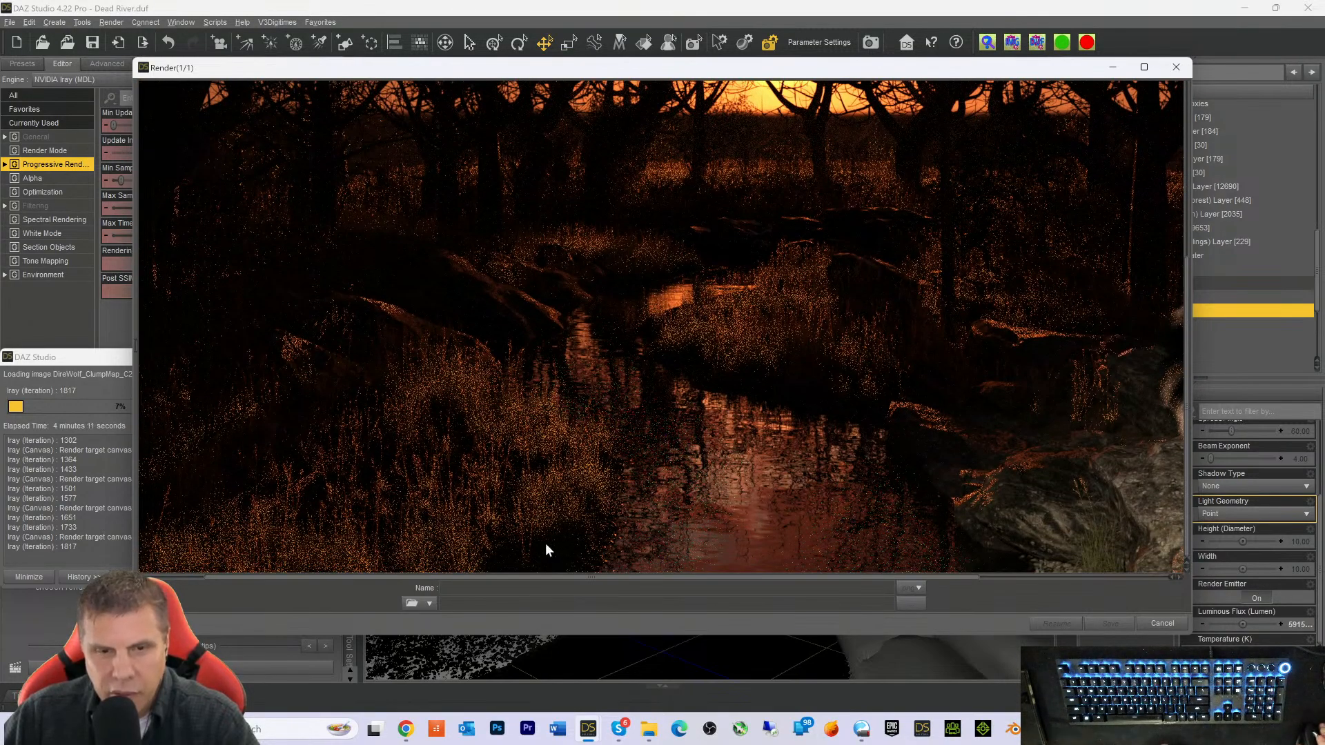
pyautogui.moveTo(525, 580); pyautogui.dragTo(745, 613)
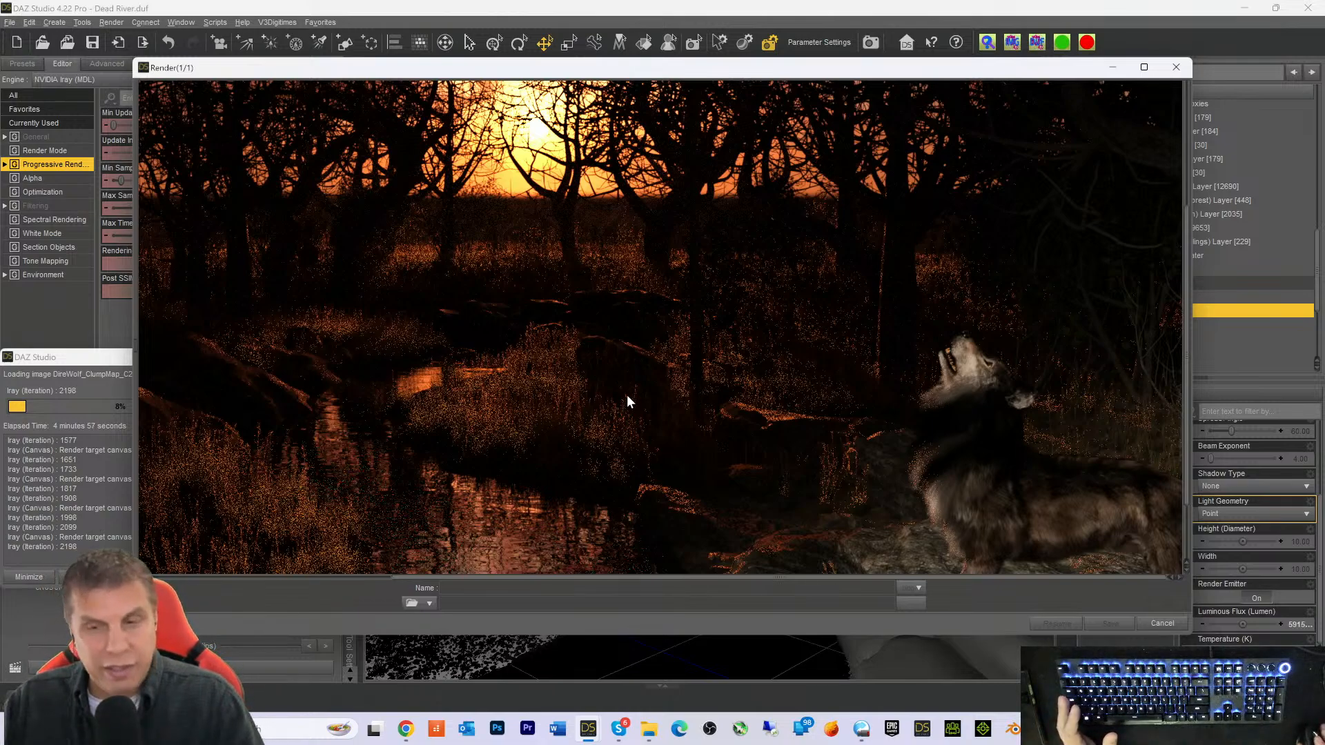
pyautogui.moveTo(667, 582); pyautogui.dragTo(511, 591)
pyautogui.scroll(-1, 708, 434)
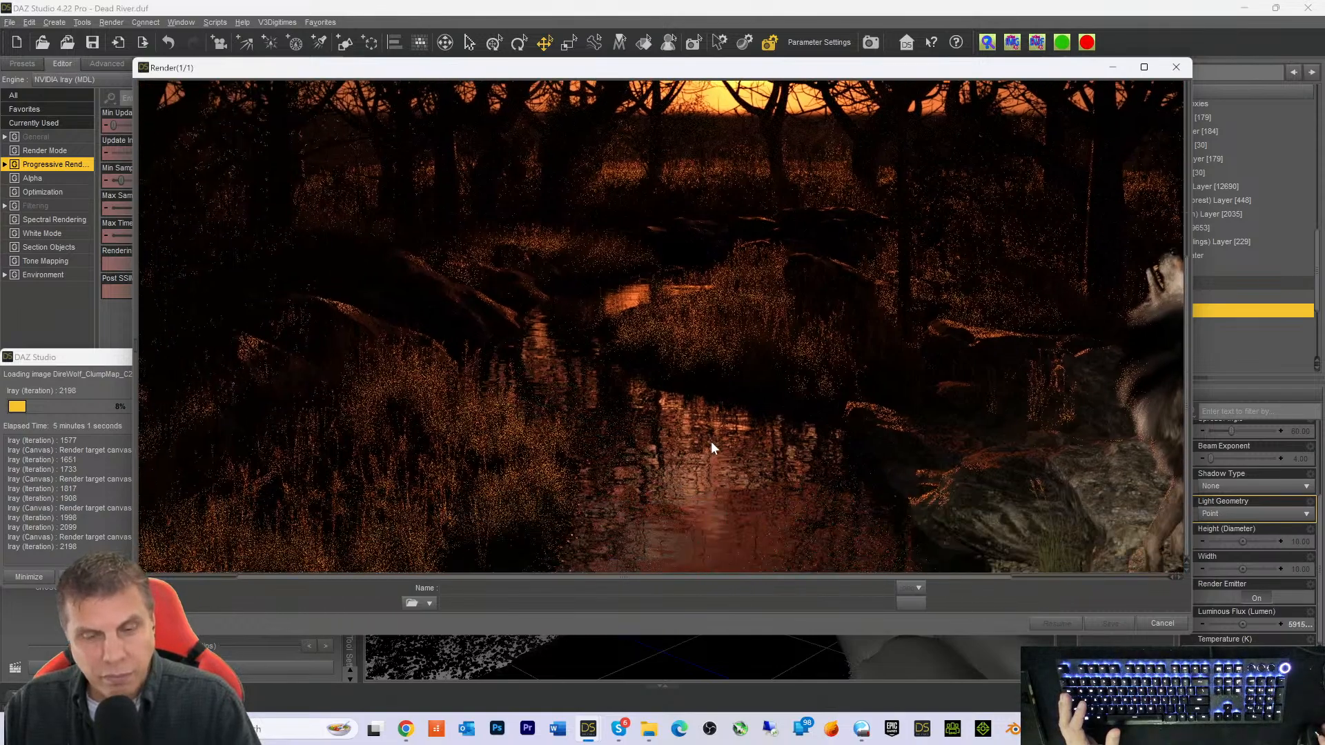
pyautogui.scroll(2, 711, 441)
pyautogui.scroll(1, 711, 445)
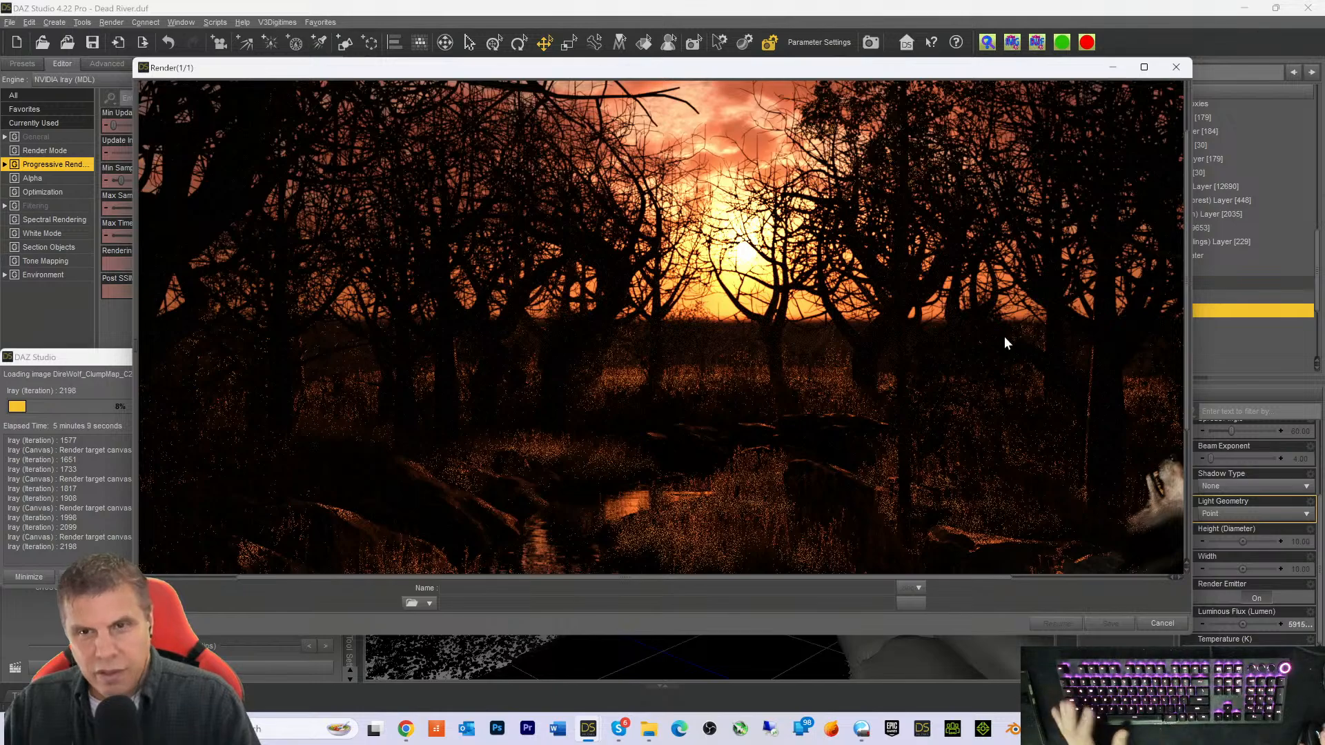
pyautogui.scroll(-3, 994, 345)
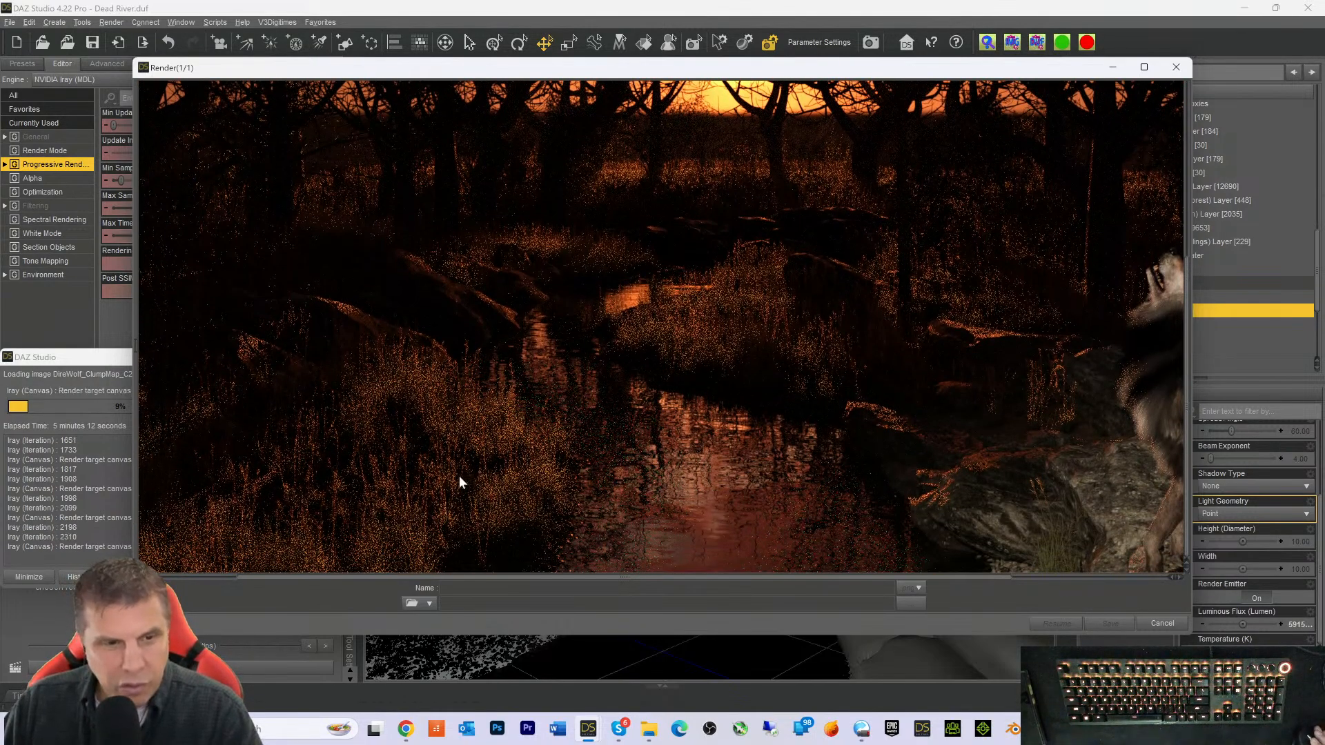
pyautogui.scroll(3, 449, 477)
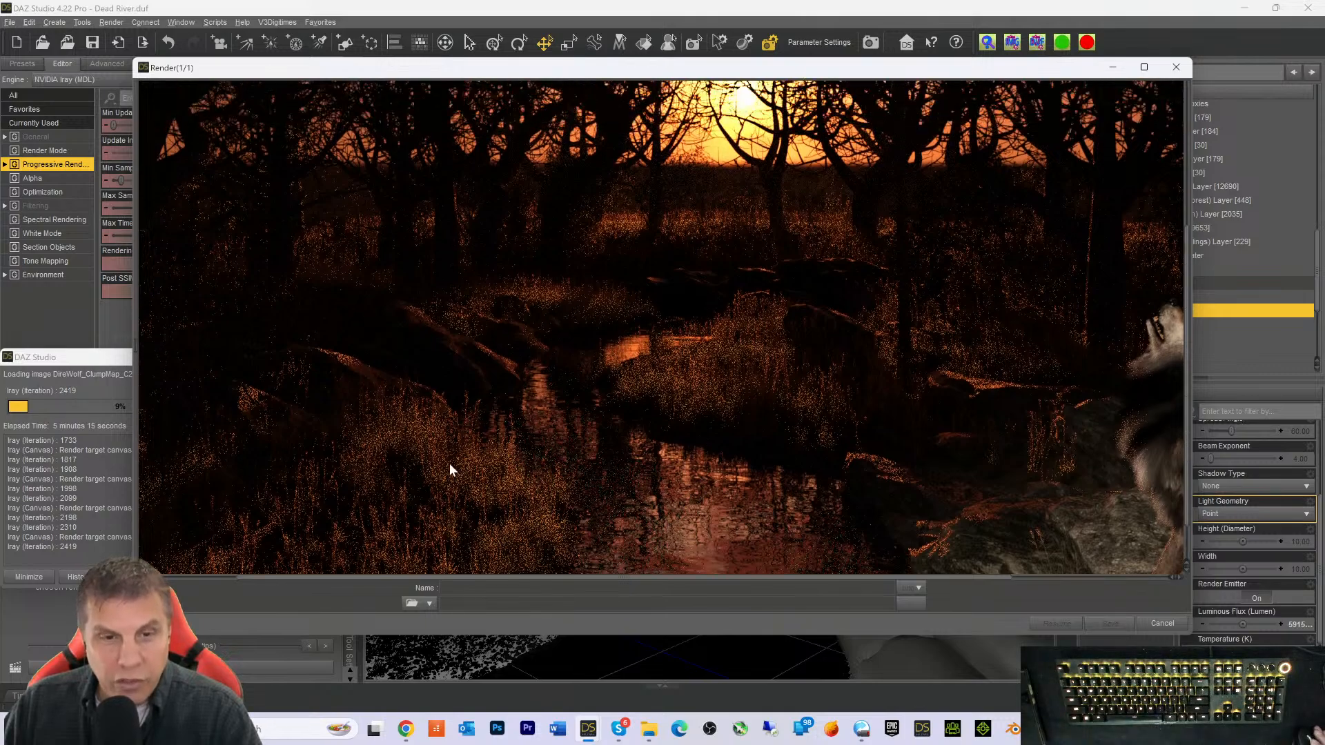
pyautogui.scroll(3, 449, 462)
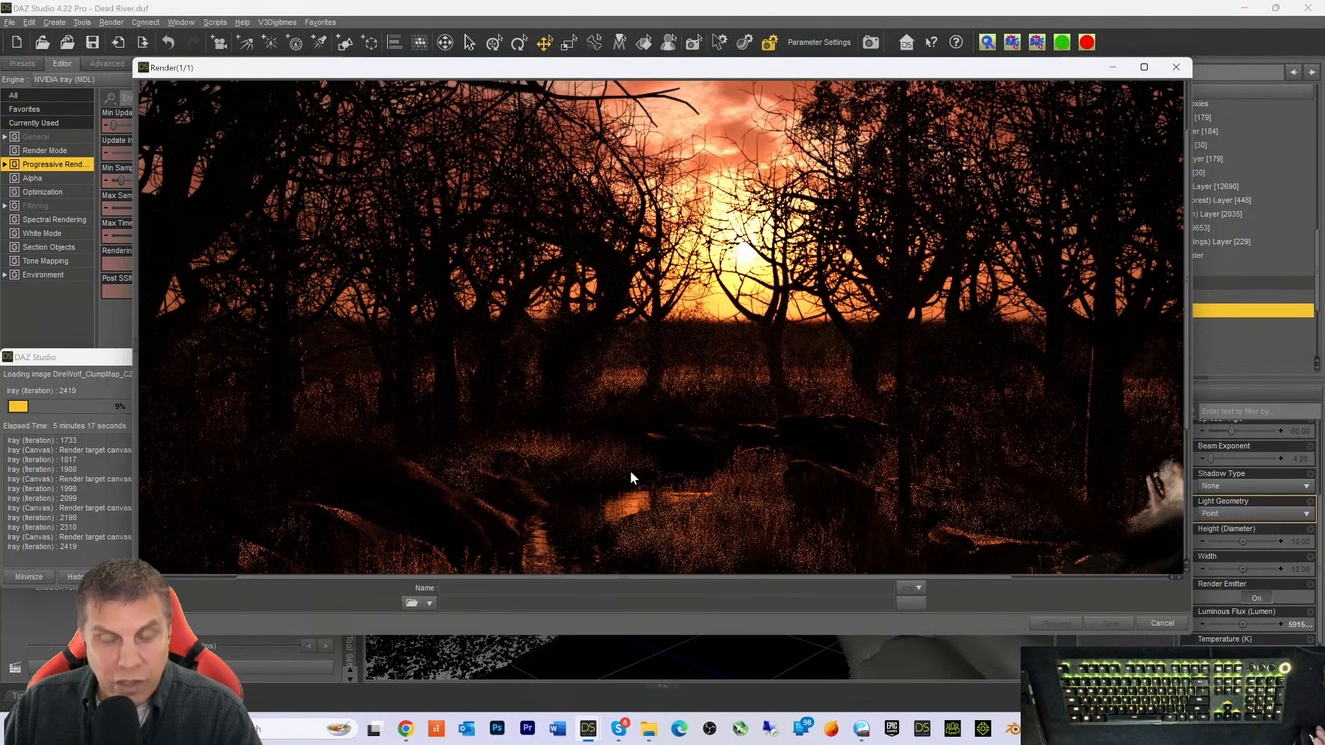
pyautogui.scroll(-5, 870, 471)
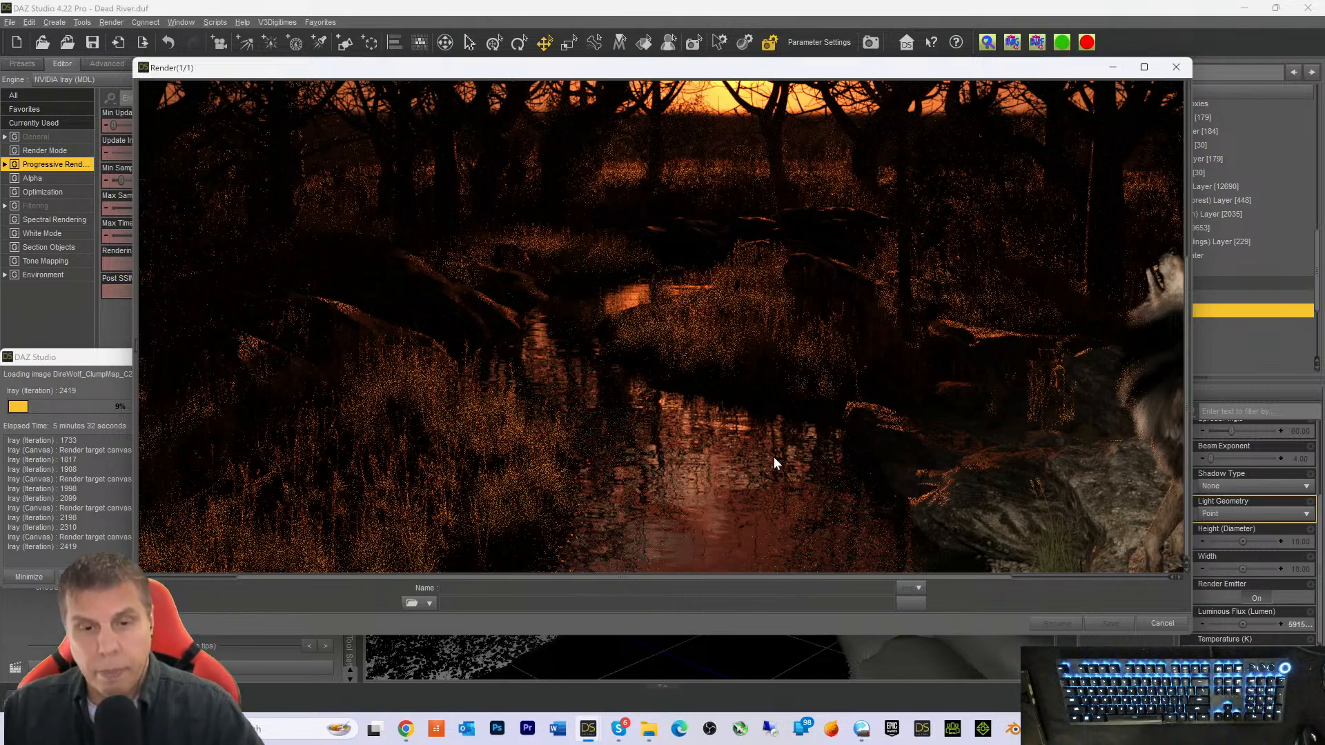
# Compare the backlit trees and sunset with the darker foreground grass, rocks and water reflections as the render refines
pyautogui.scroll(3, 806, 332)
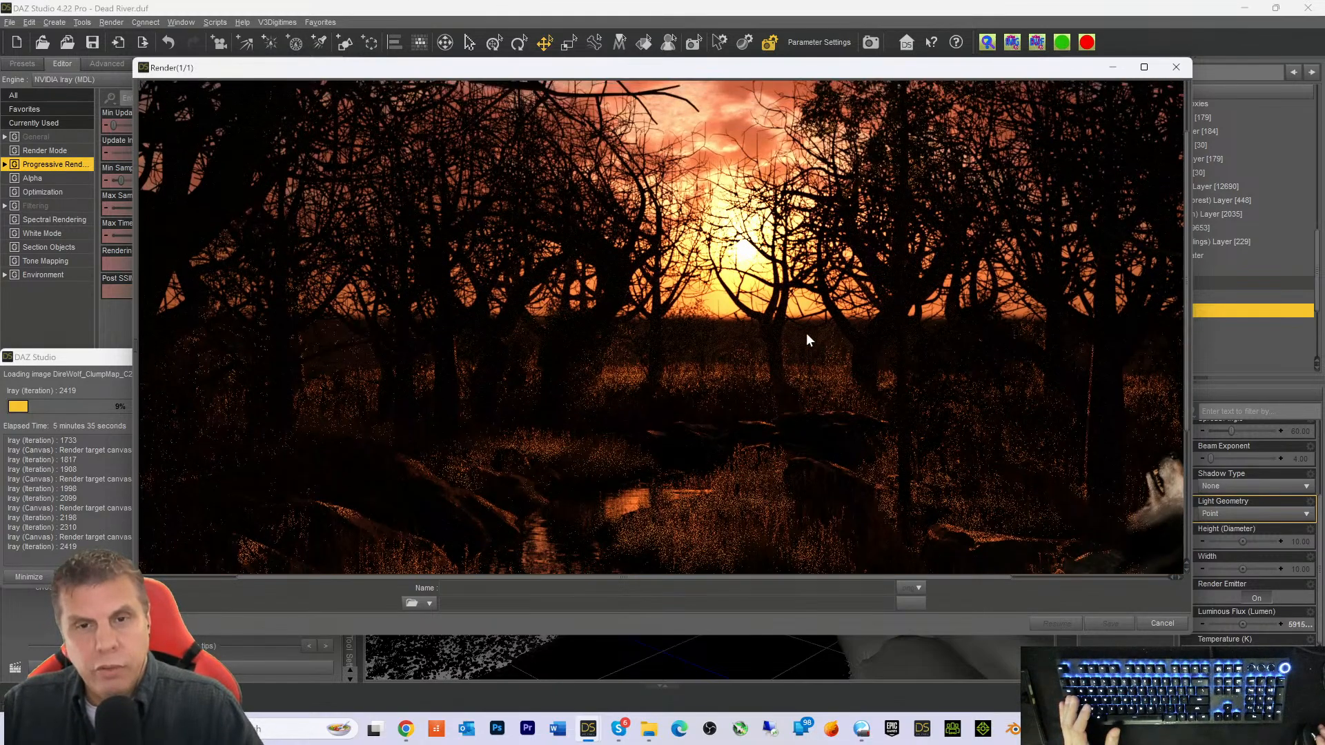
pyautogui.scroll(-2, 797, 345)
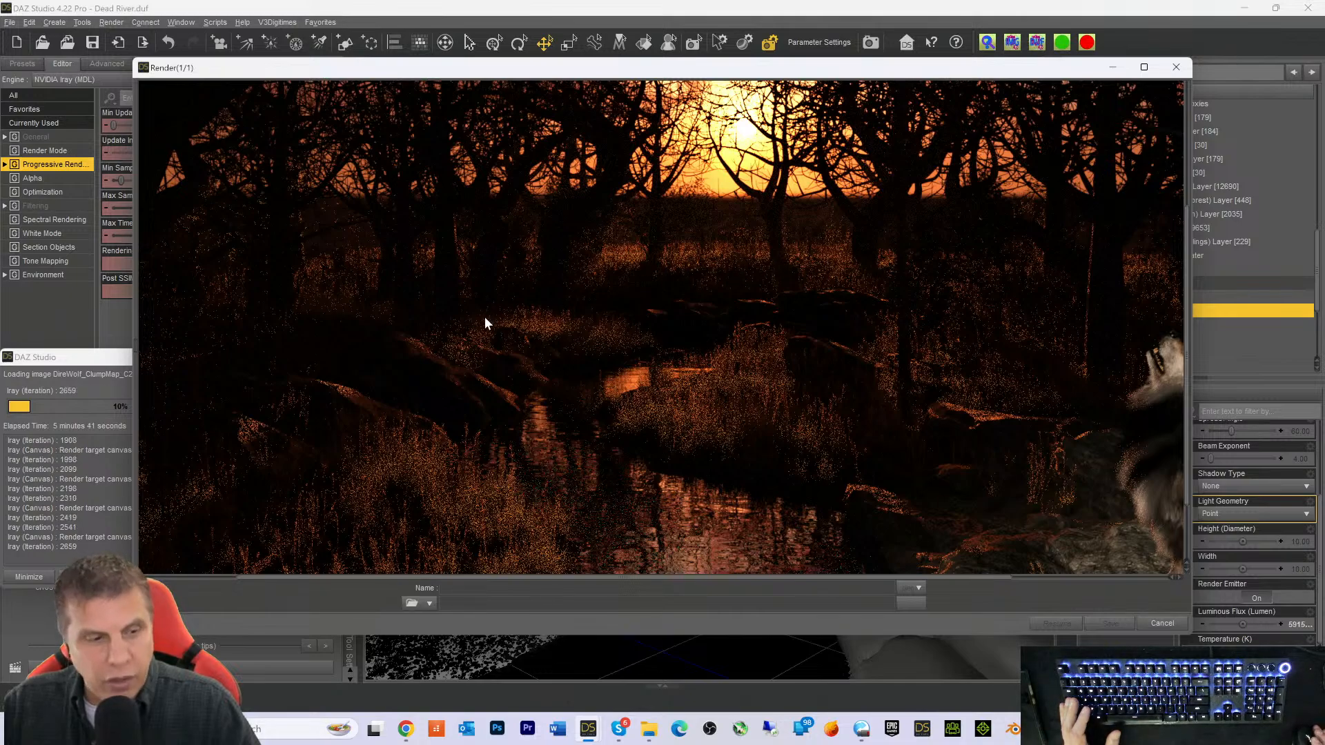
pyautogui.scroll(-1, 485, 324)
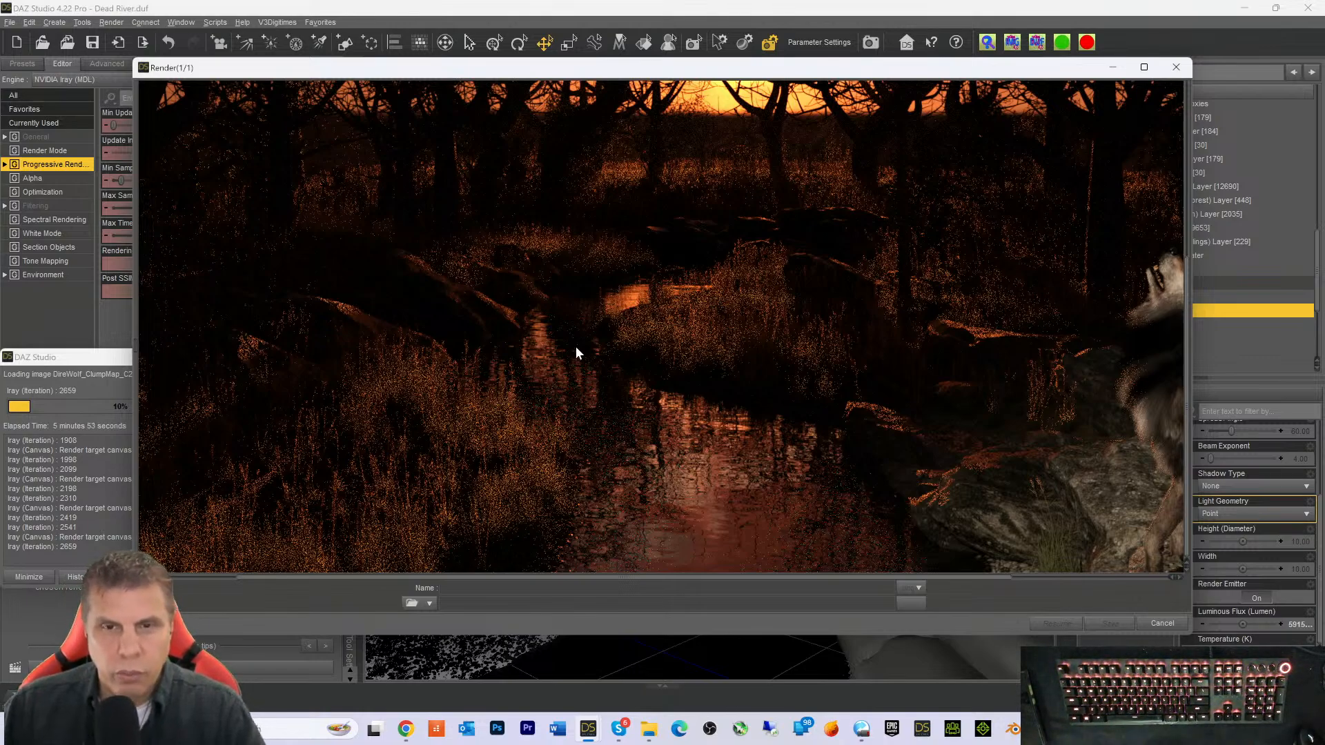
pyautogui.scroll(1, 636, 293)
pyautogui.scroll(-1, 641, 298)
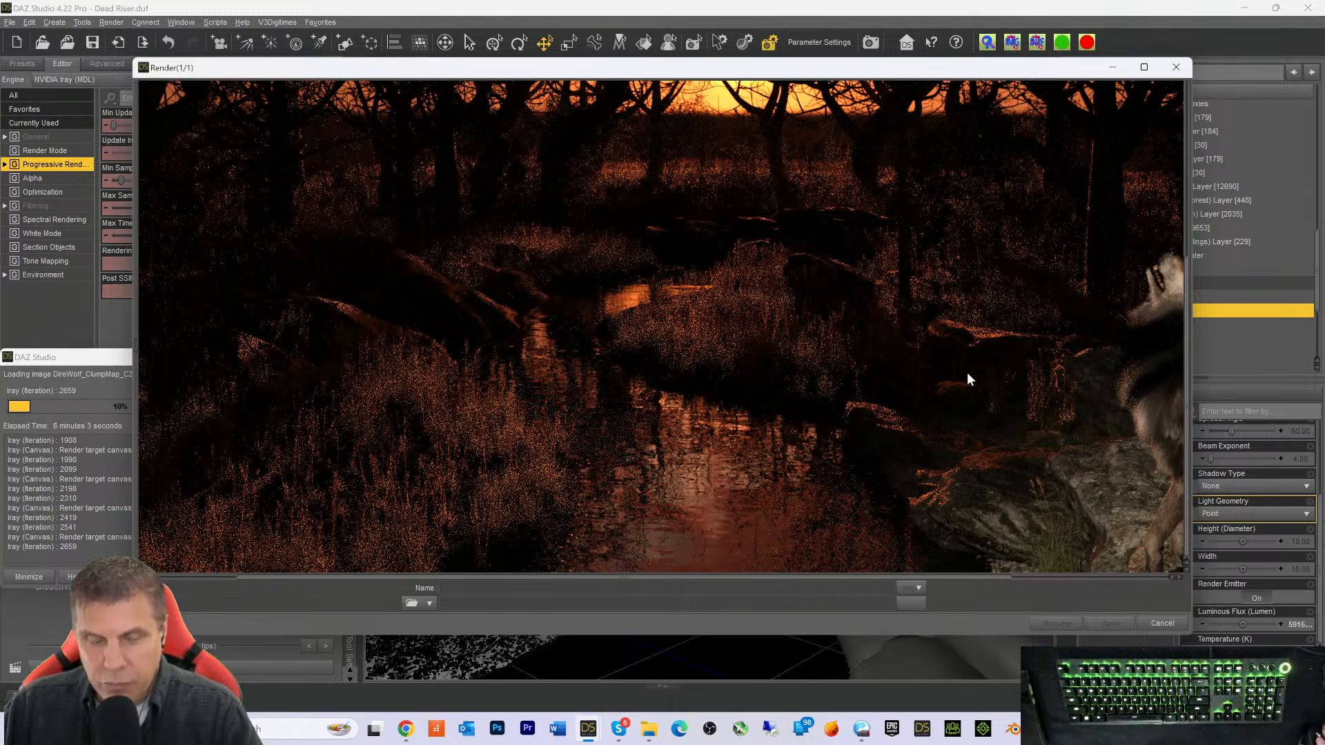
pyautogui.scroll(4, 564, 334)
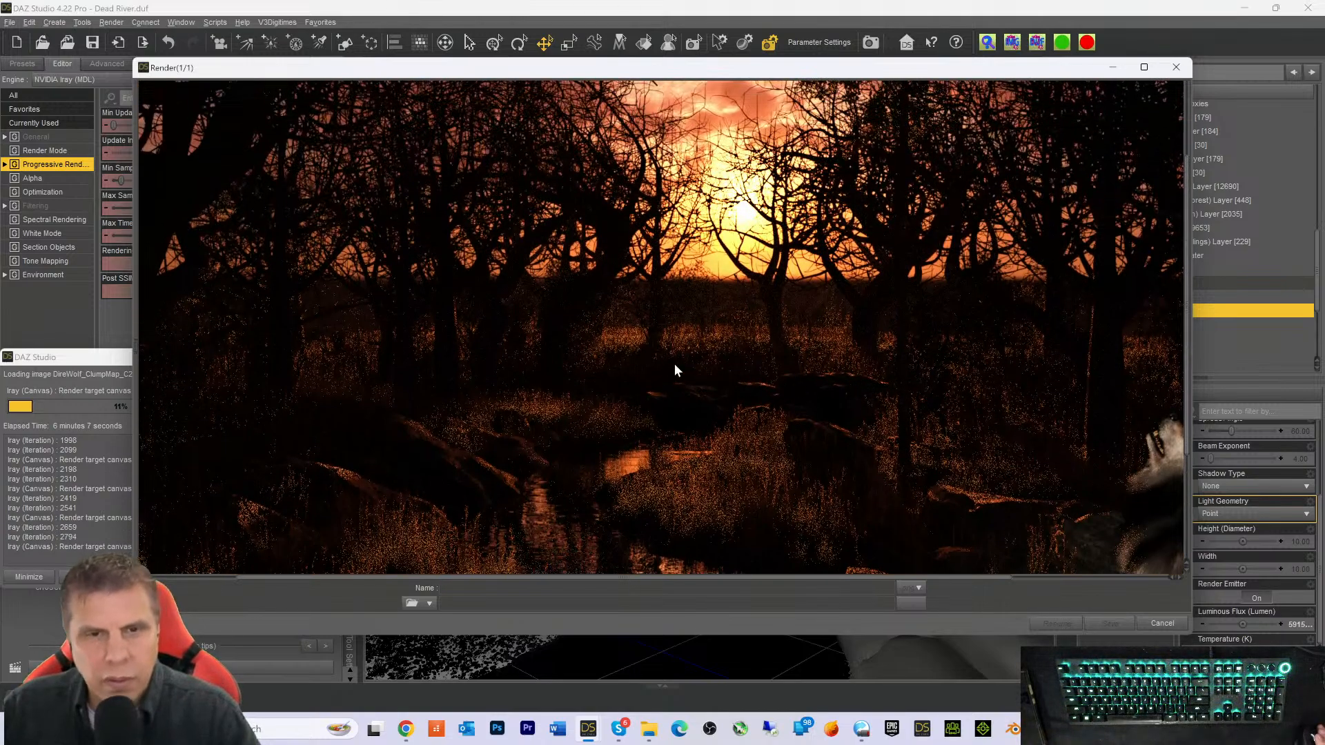
pyautogui.scroll(-4, 588, 366)
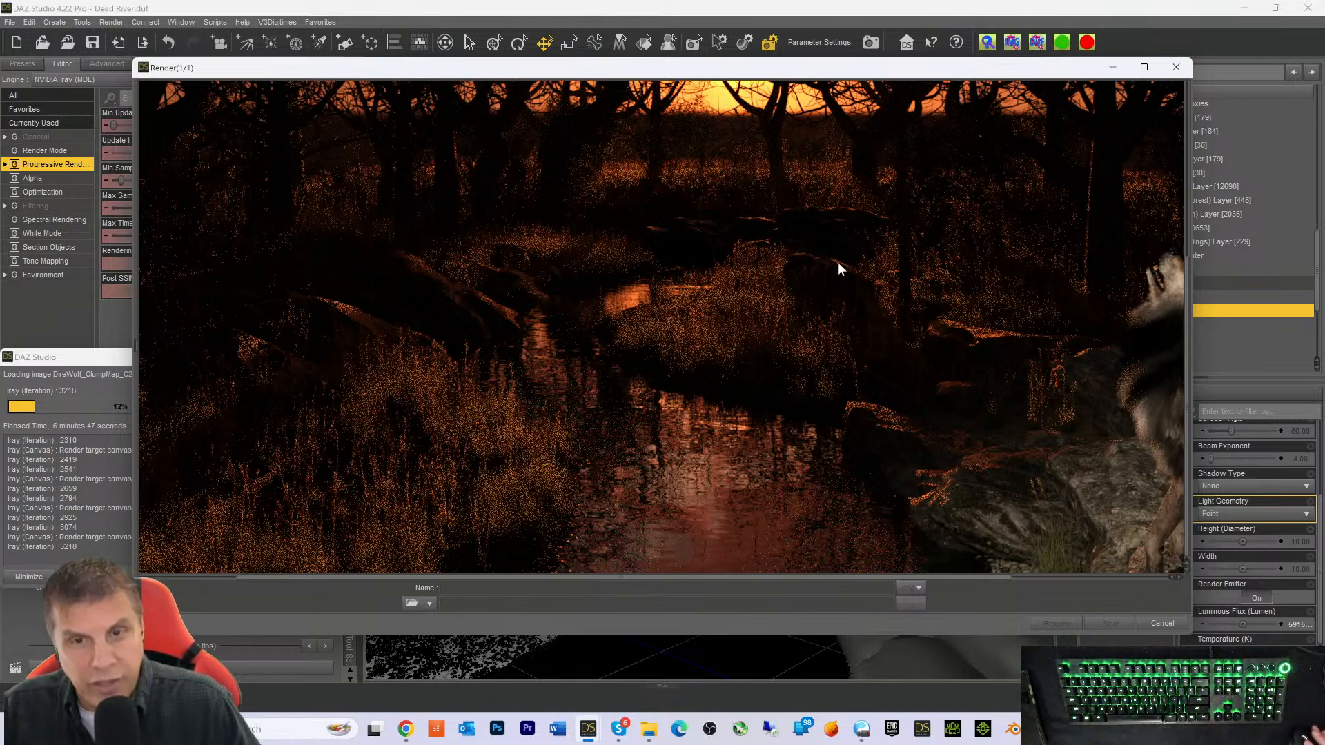
pyautogui.scroll(4, 772, 320)
pyautogui.scroll(-4, 781, 363)
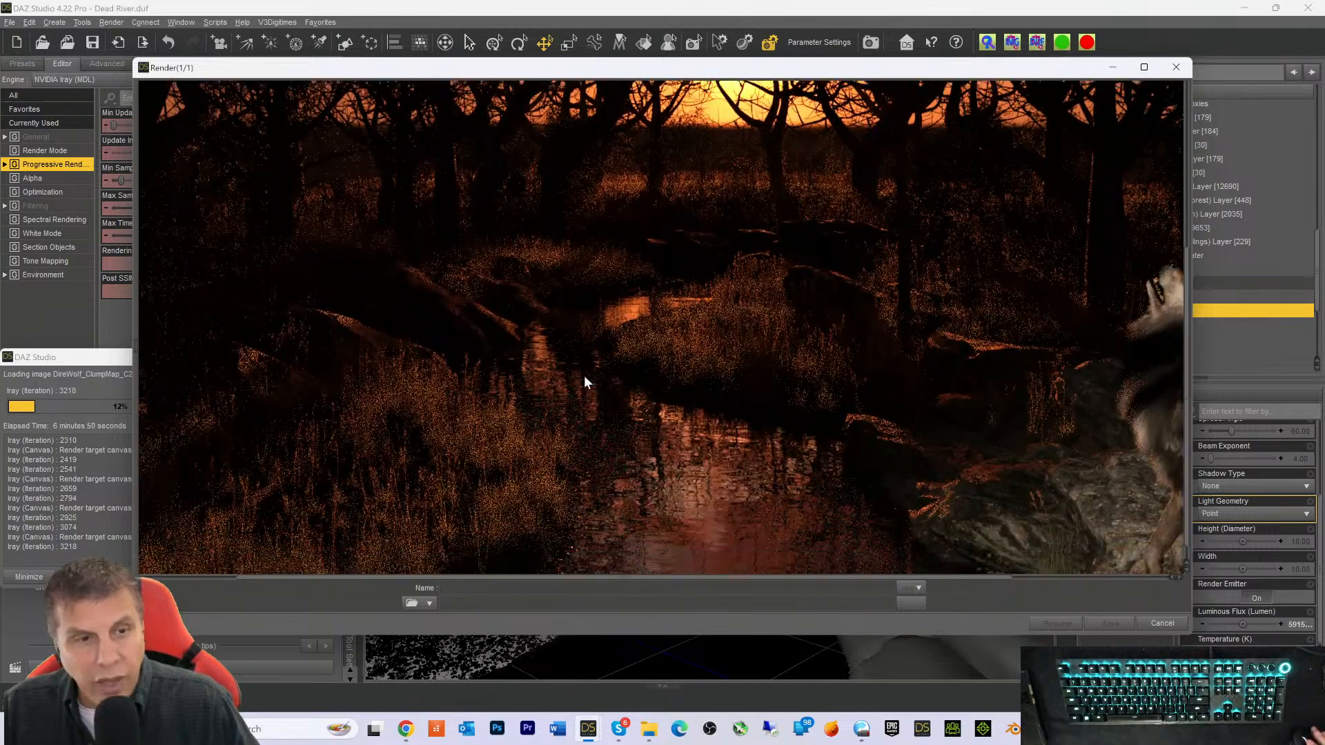
pyautogui.scroll(-1, 625, 376)
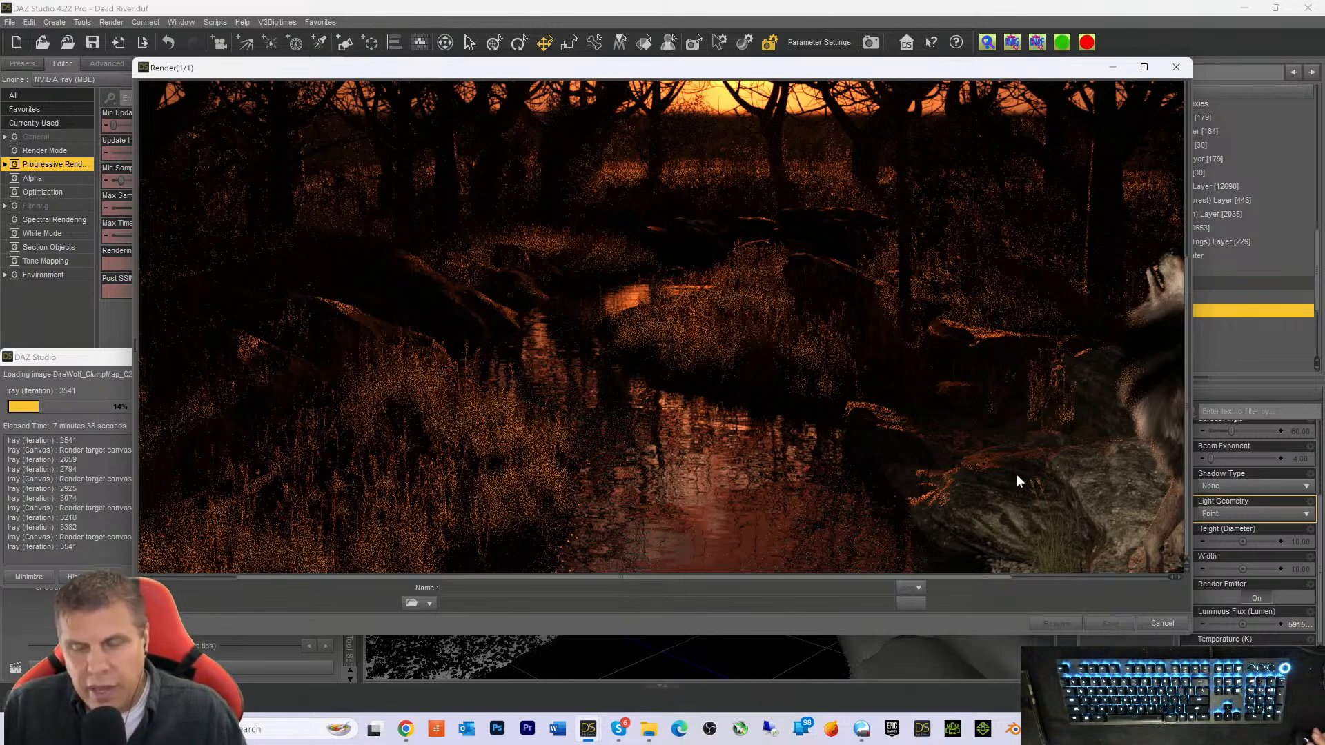
# Inspect the spotlit wolf on the rocks, the cloudy sunset sky and the far edge of the forest in the render
pyautogui.moveTo(770, 583); pyautogui.dragTo(949, 599)
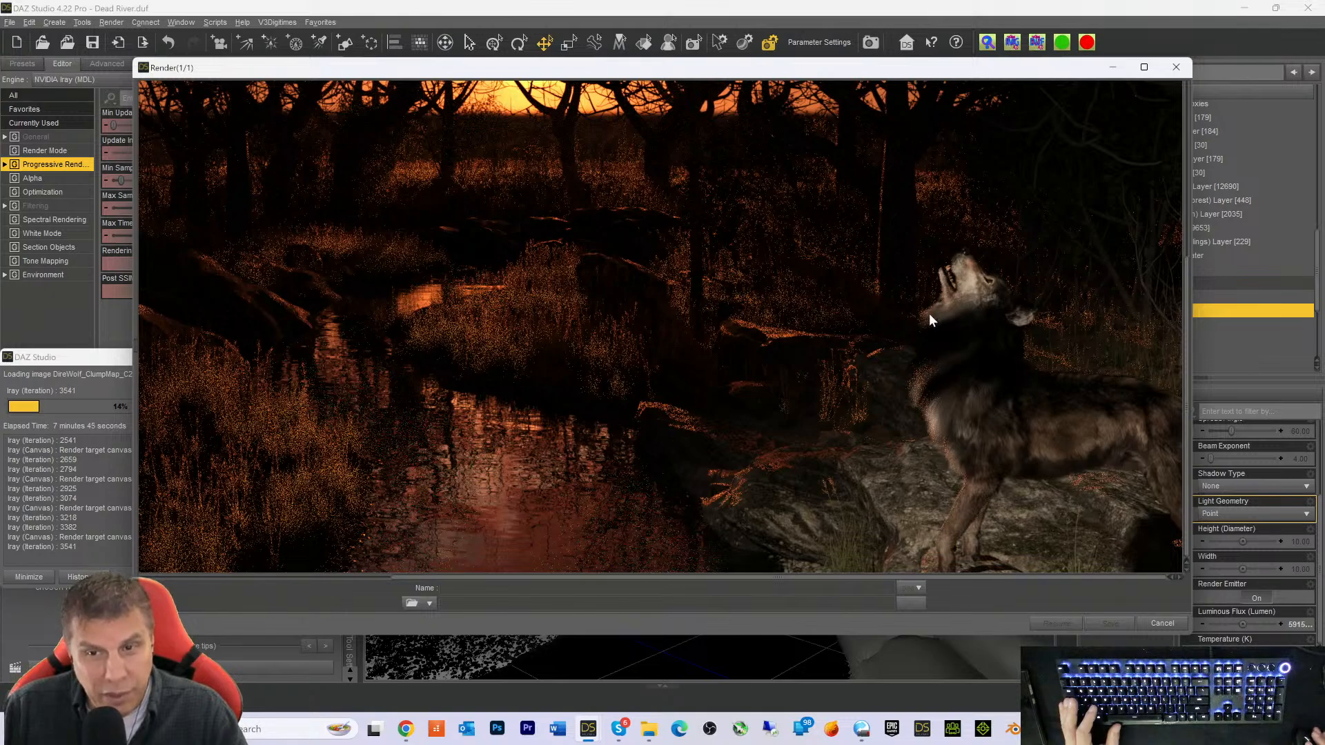
pyautogui.moveTo(801, 580); pyautogui.dragTo(602, 589)
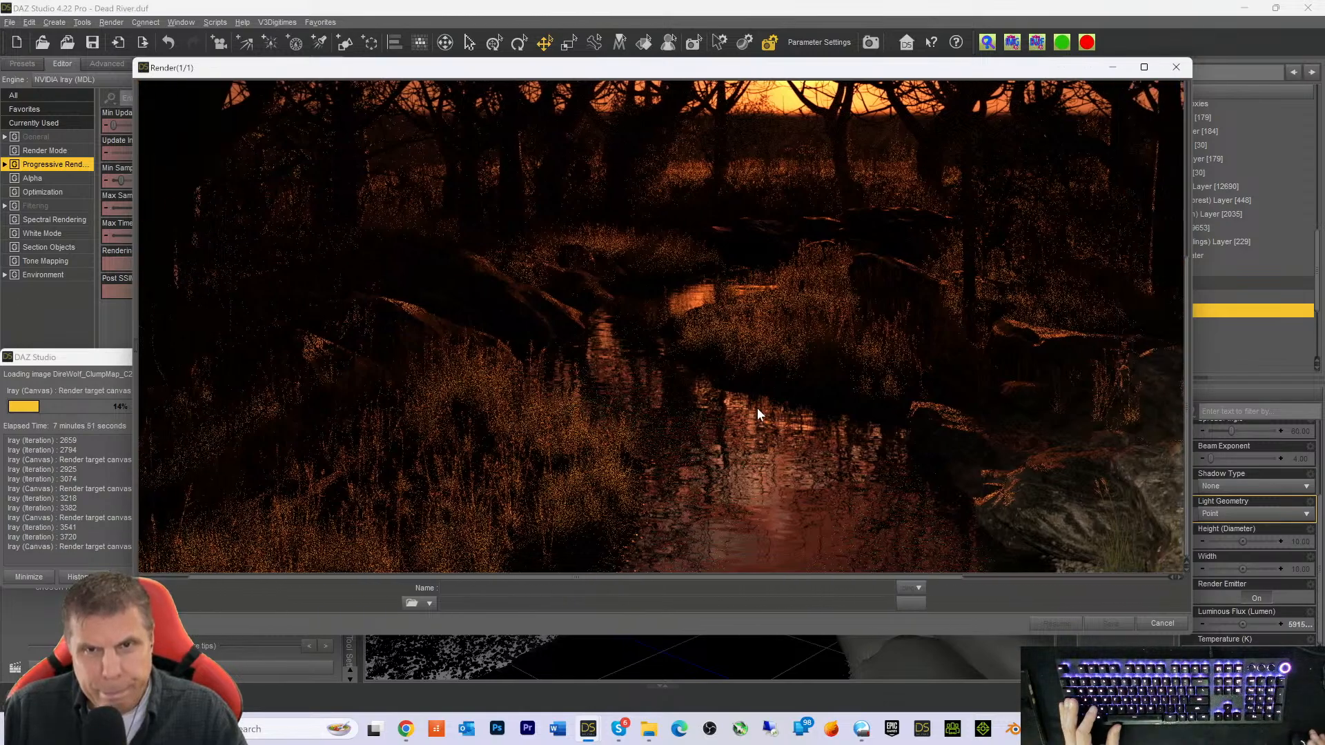
pyautogui.scroll(5, 757, 403)
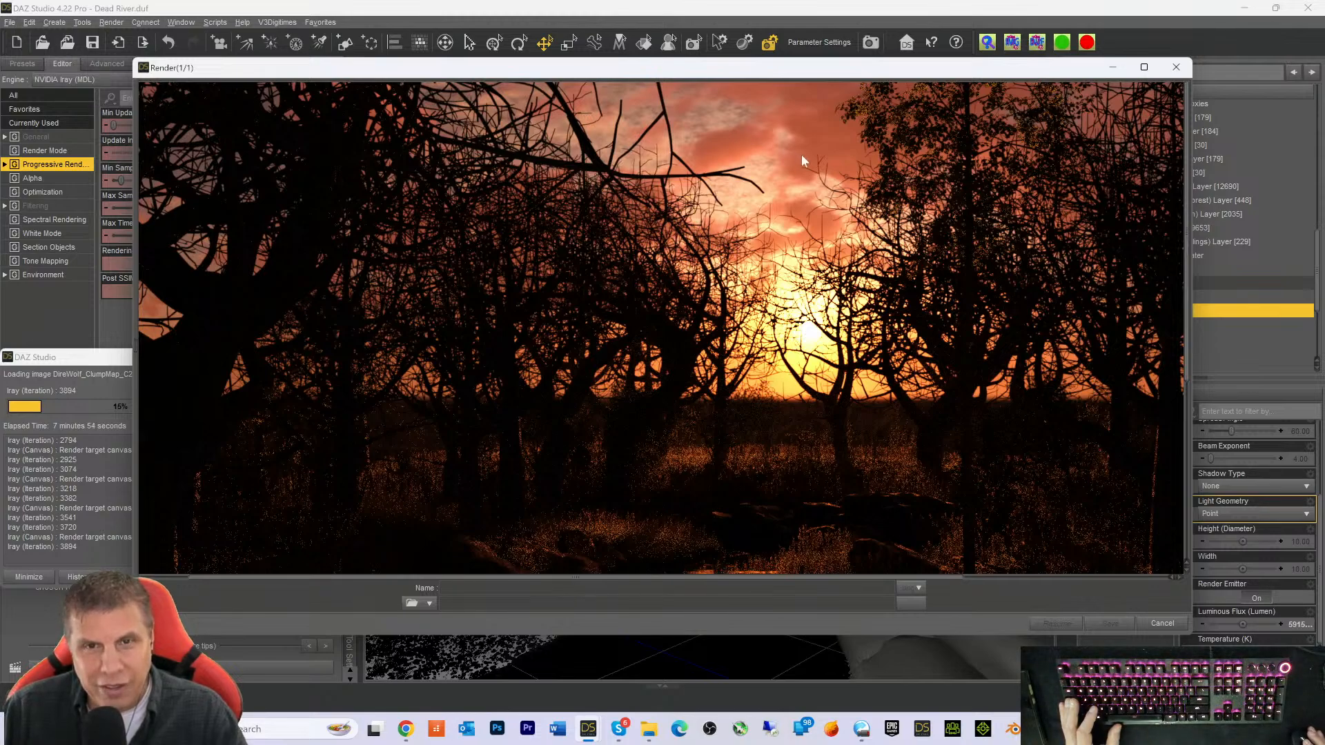
pyautogui.scroll(-4, 794, 418)
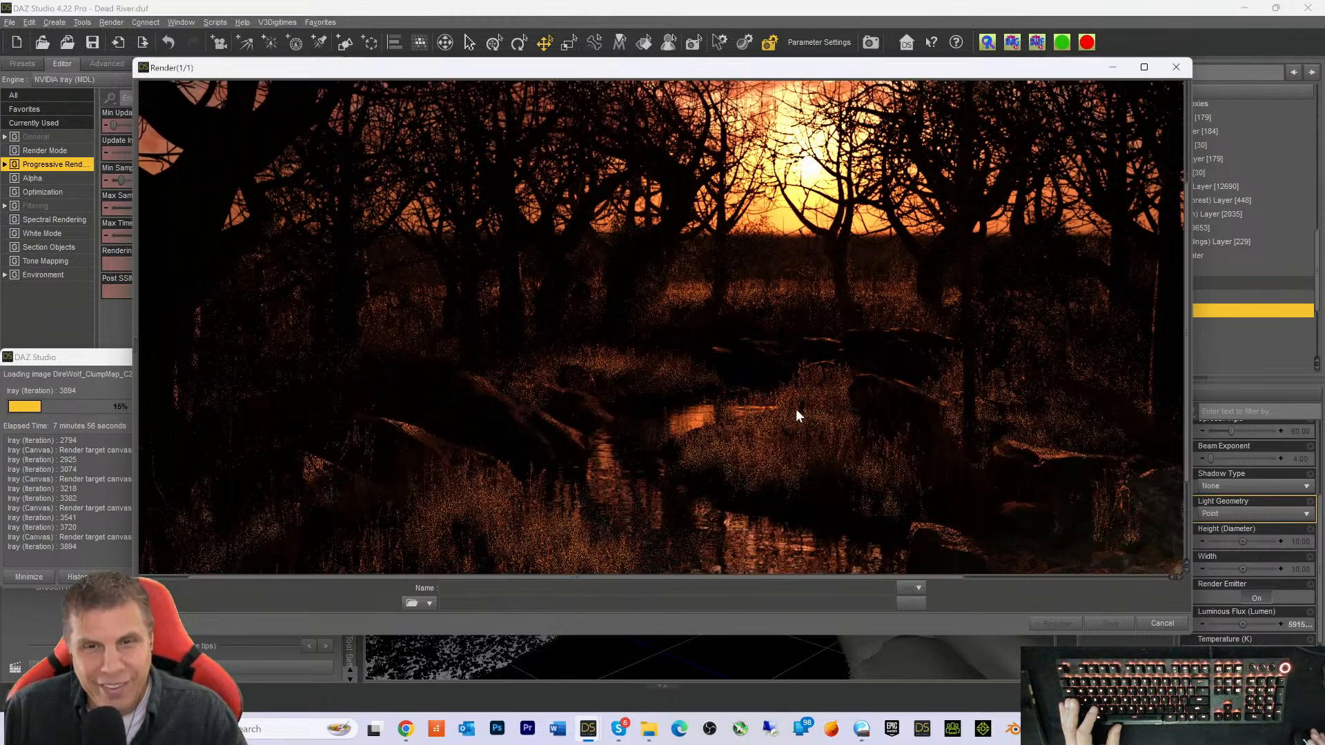
pyautogui.scroll(4, 792, 403)
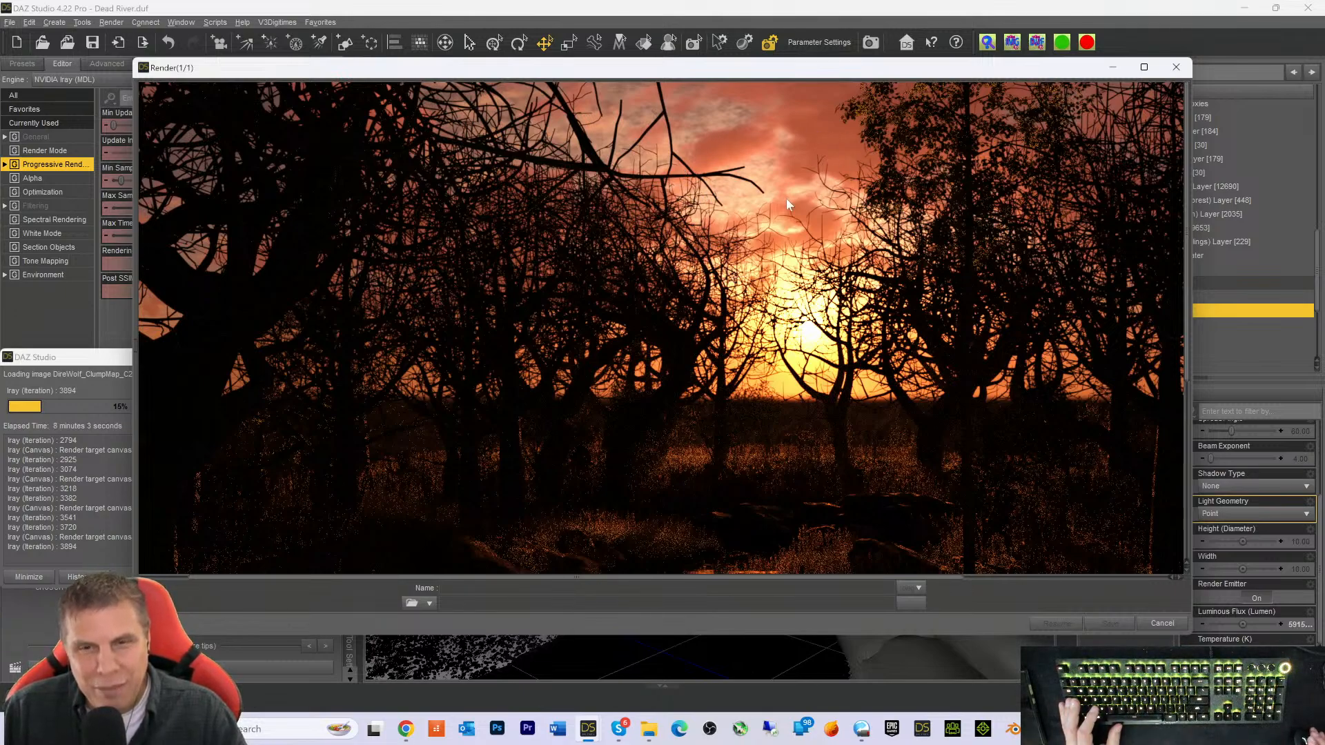
pyautogui.scroll(-3, 759, 256)
pyautogui.scroll(2, 755, 259)
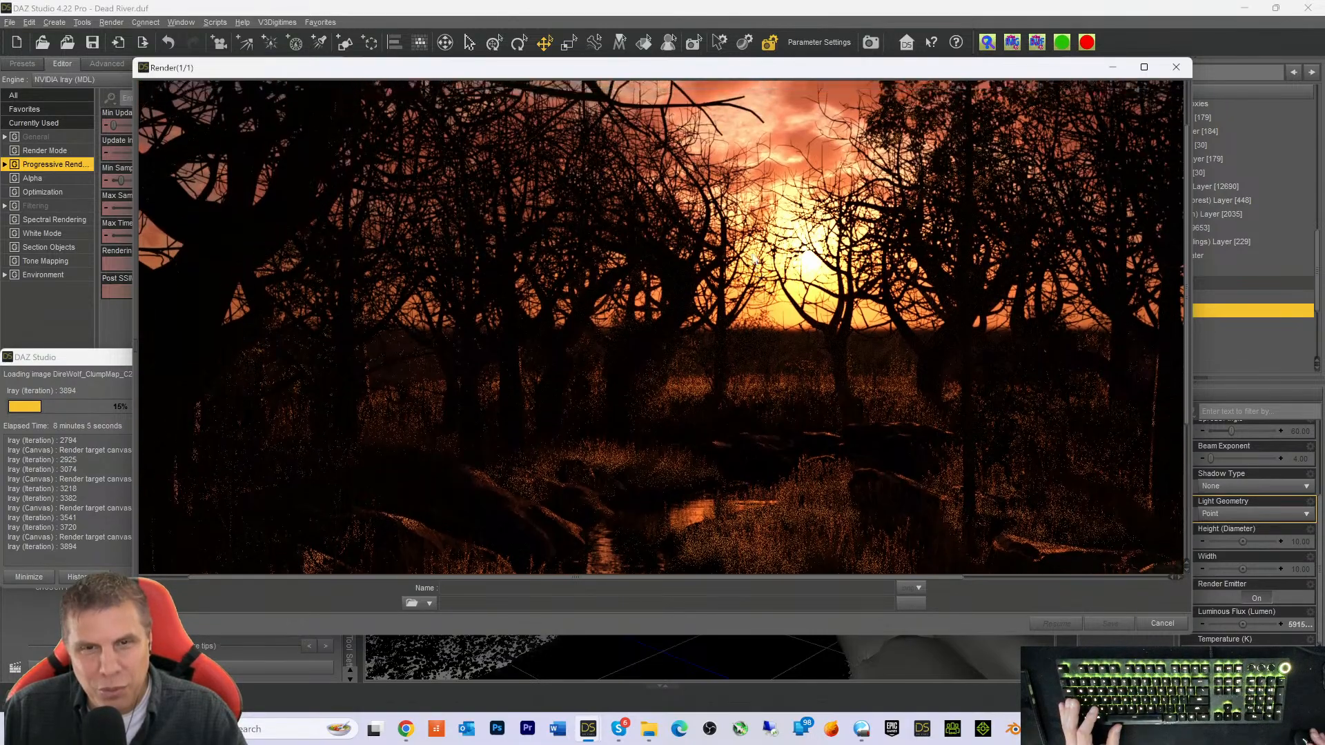
pyautogui.scroll(-3, 508, 224)
pyautogui.scroll(4, 583, 254)
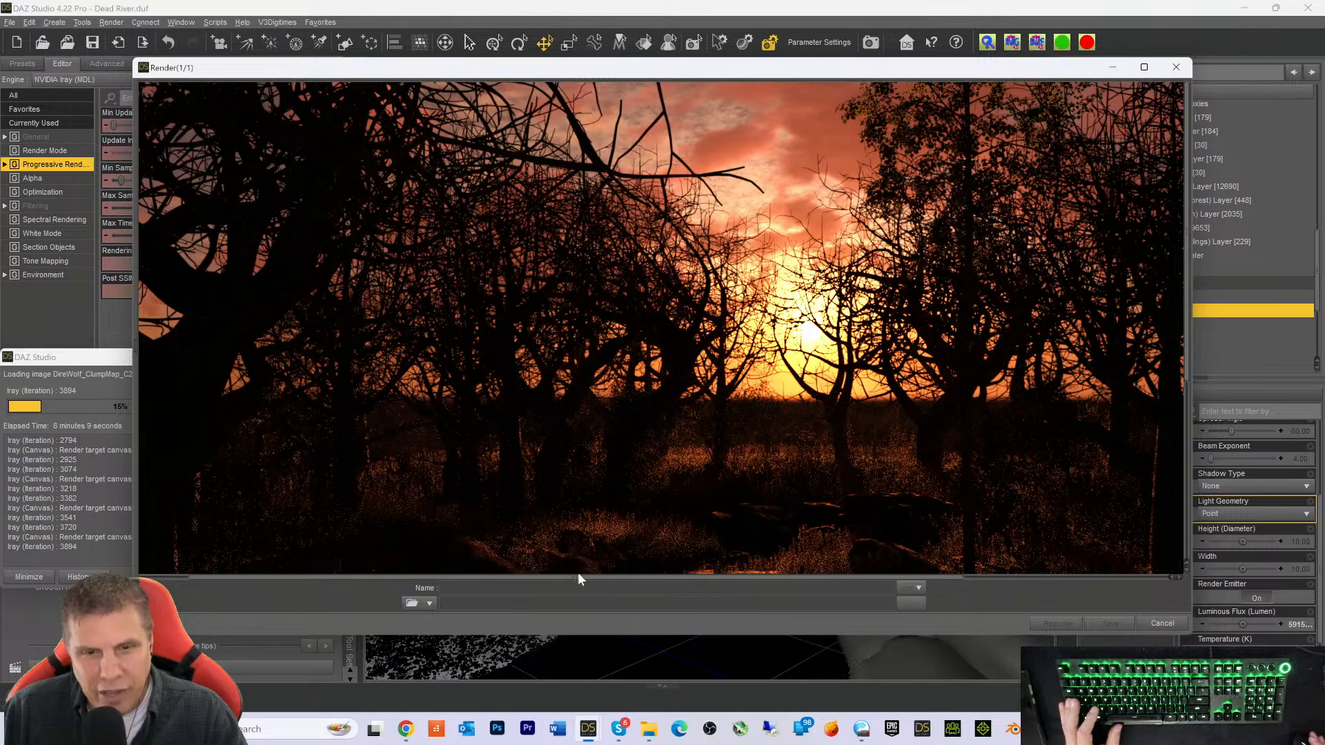
pyautogui.moveTo(606, 579); pyautogui.dragTo(917, 601)
pyautogui.moveTo(761, 586); pyautogui.dragTo(439, 576)
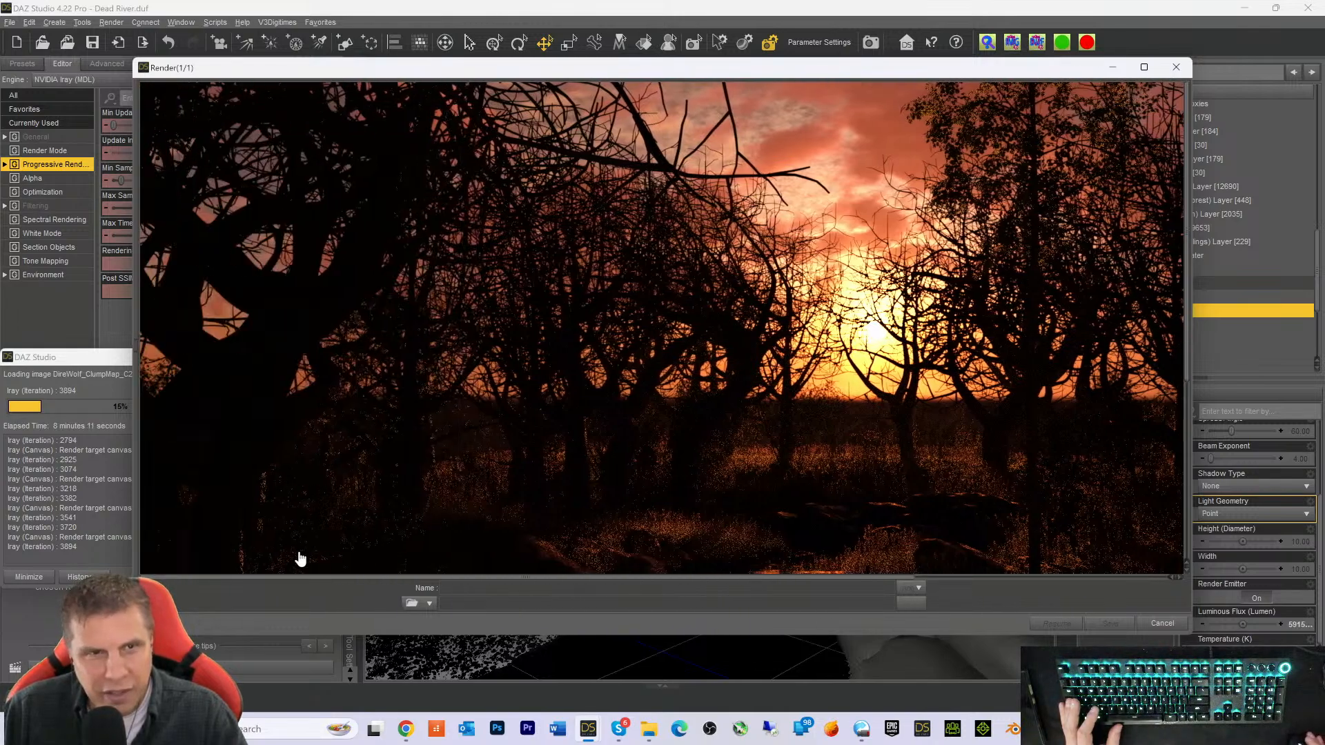
pyautogui.scroll(-4, 657, 356)
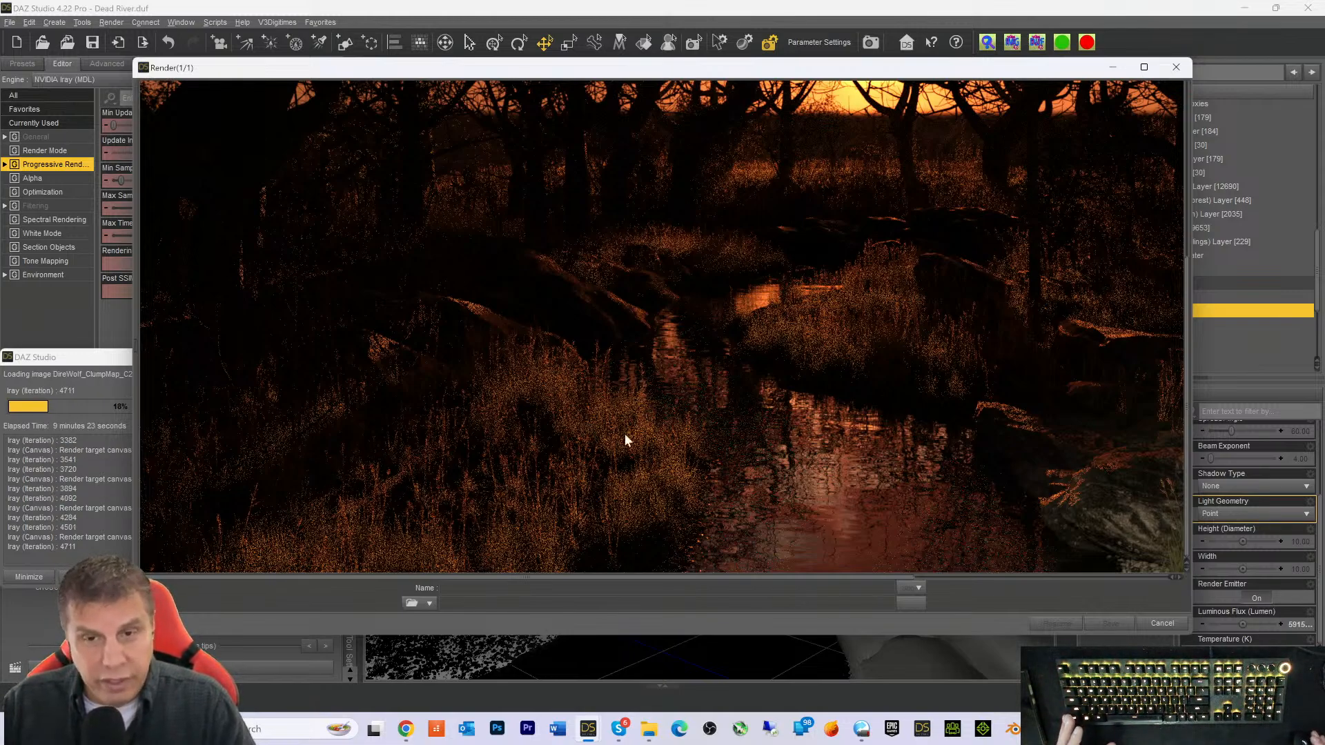
pyautogui.scroll(3, 917, 304)
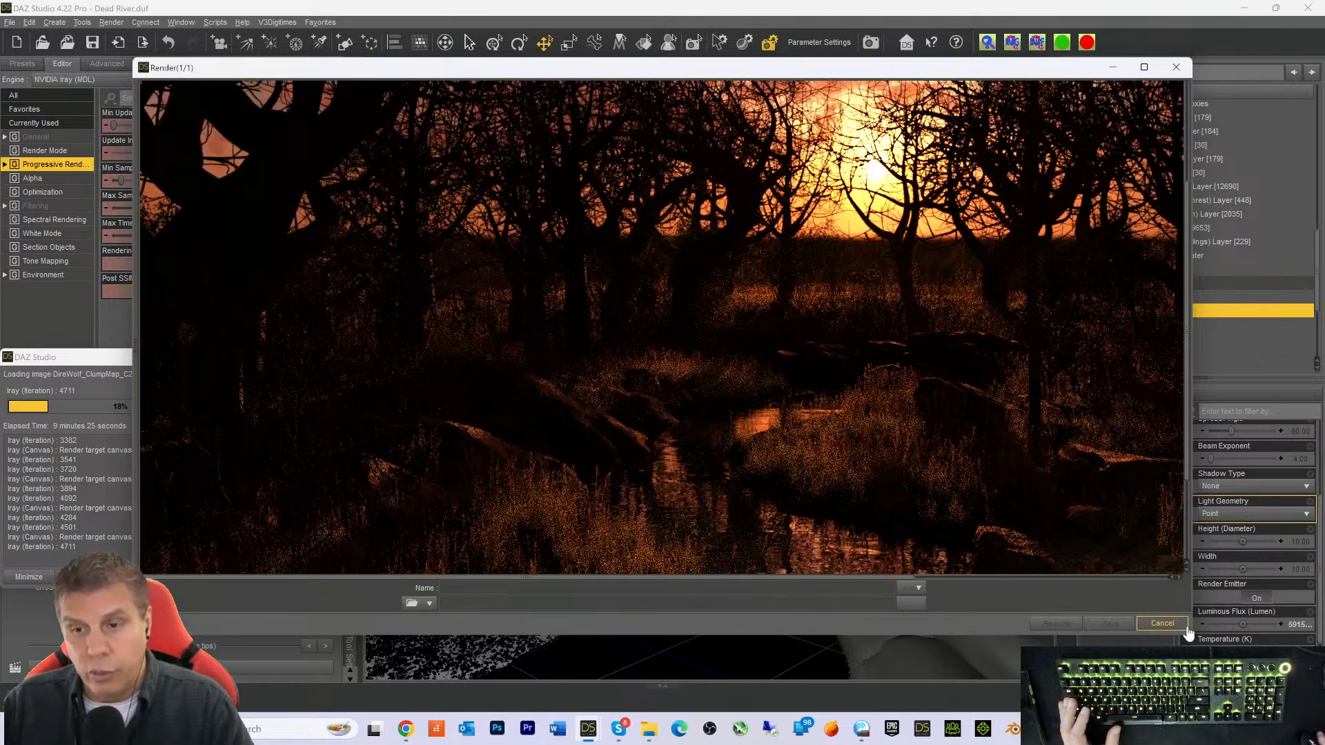
# Stop the render before it completes and save the image as a PNG named Dead River Dire Wolf
pyautogui.click(1166, 625)
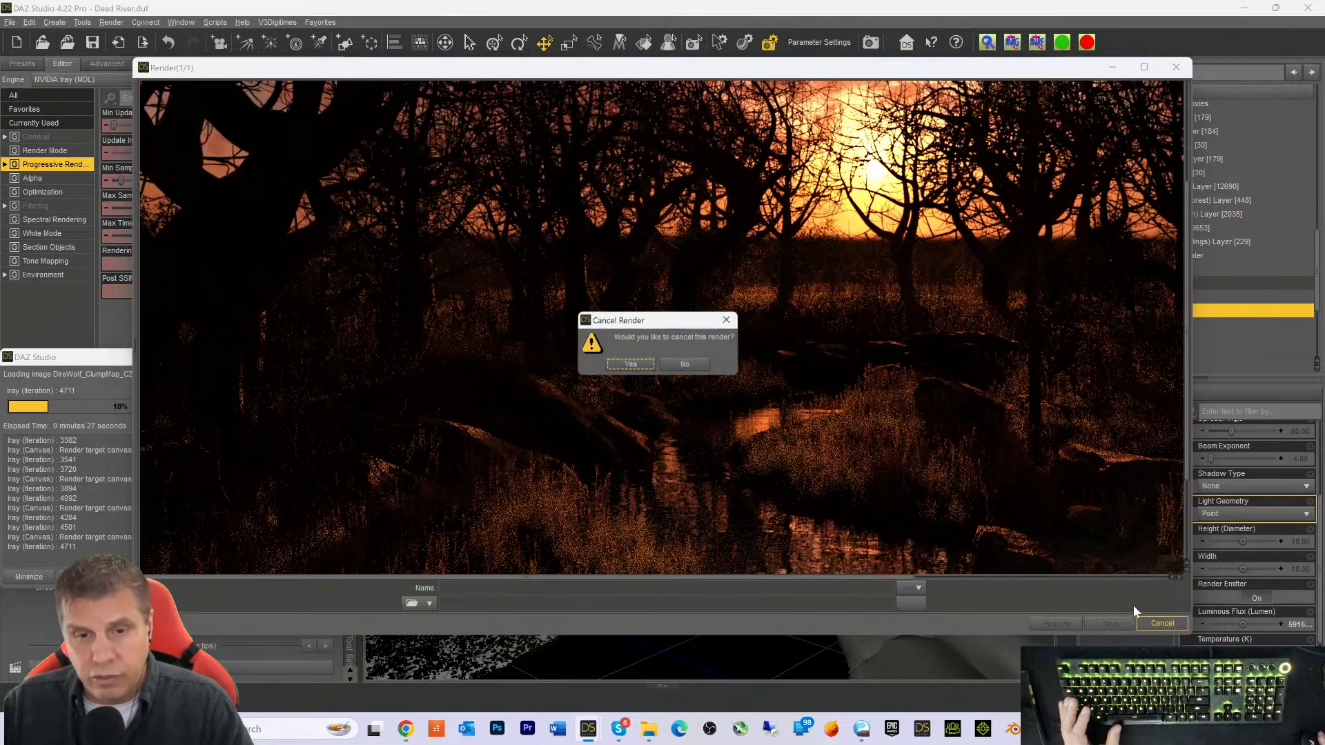
pyautogui.click(631, 365)
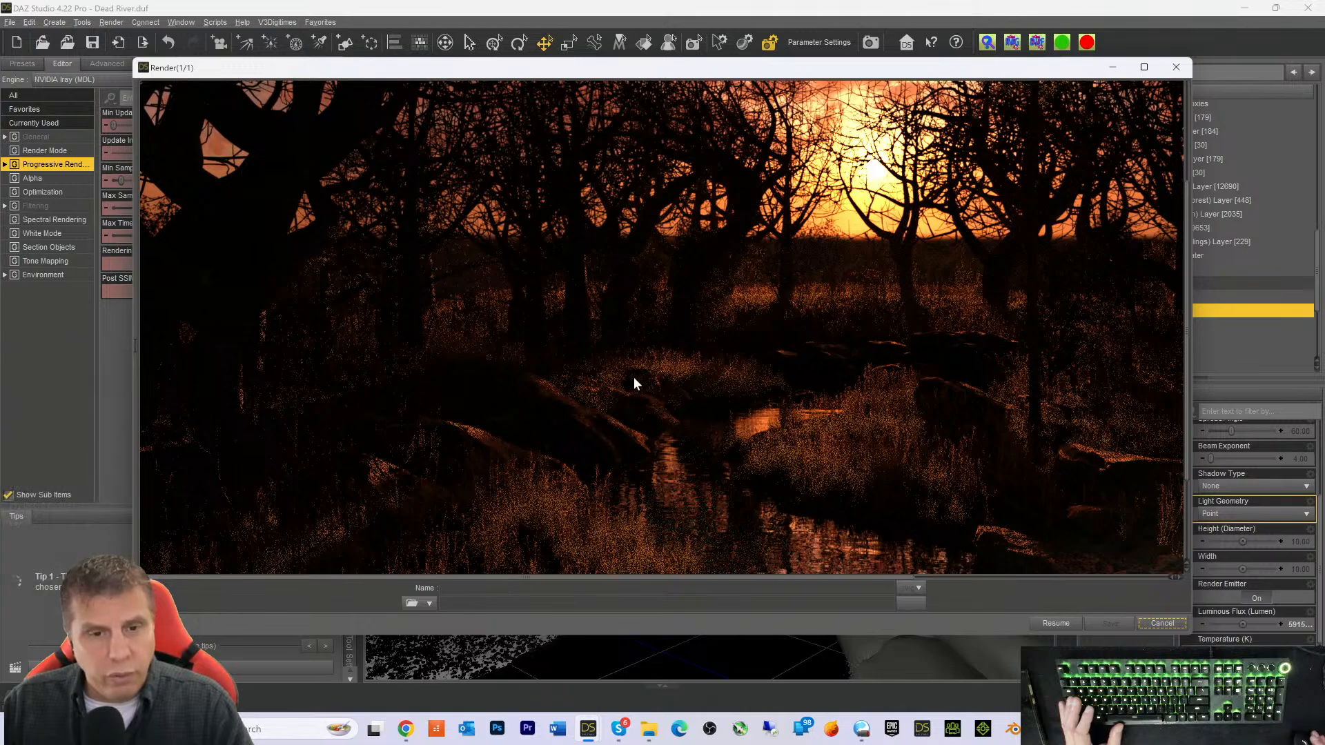
pyautogui.click(473, 586)
pyautogui.write('Dea')
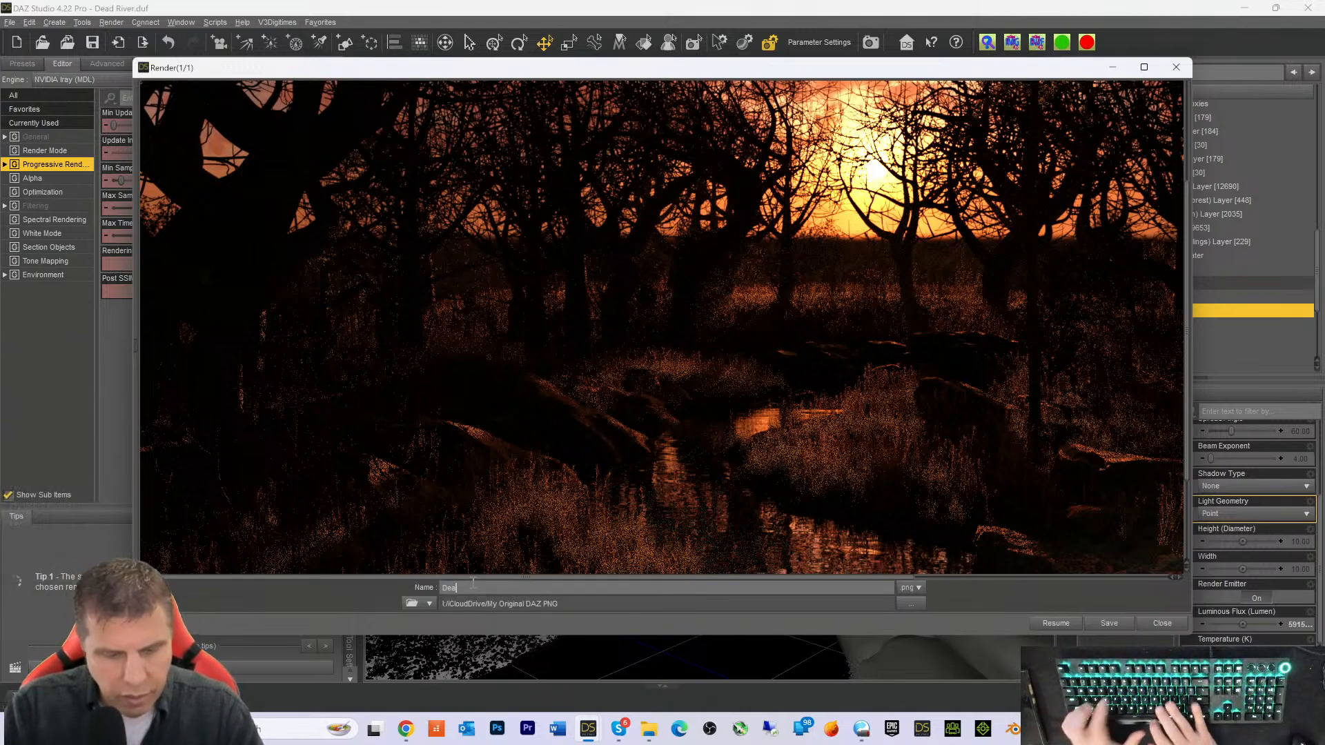
pyautogui.write('d River Dire W')
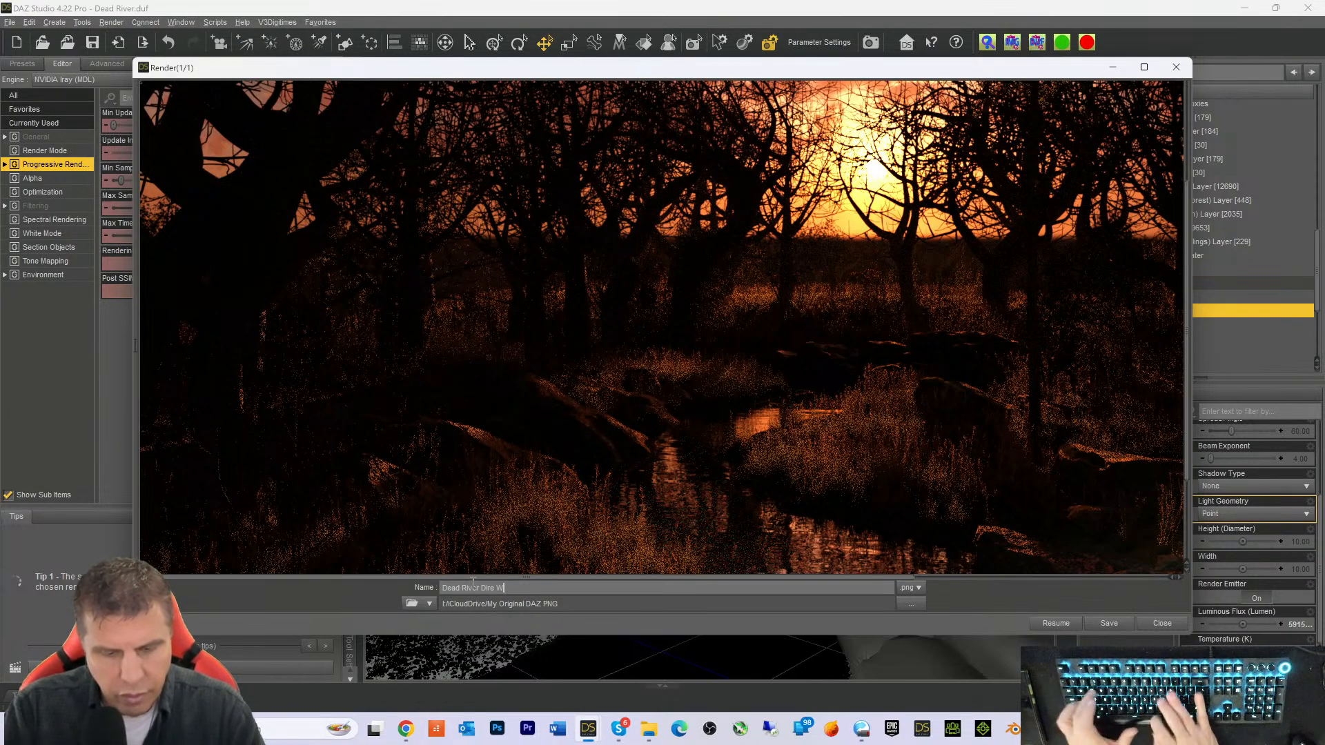
pyautogui.write('olf')
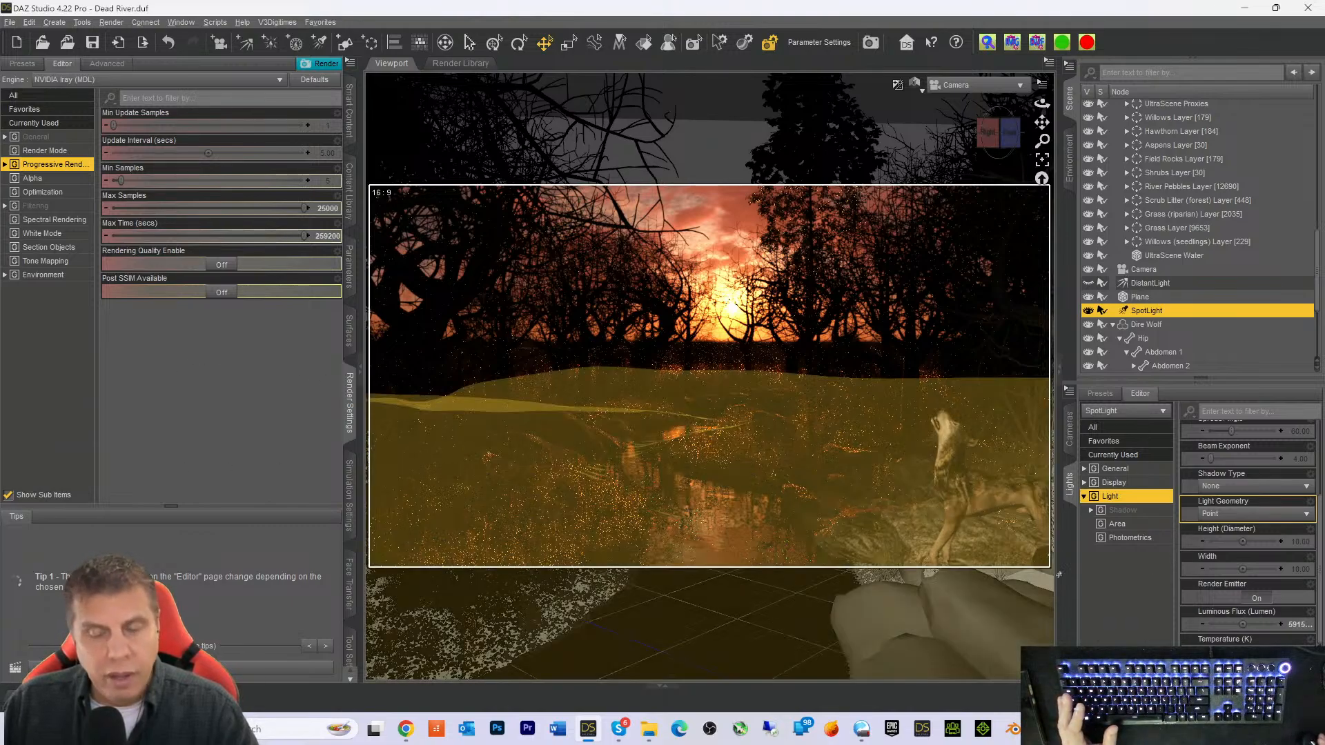
# Save the scene under a new name starting with "Dead" in My DAZ Studio Renders, including backdrop and render settings, as a compressed file
pyautogui.click(10, 22)
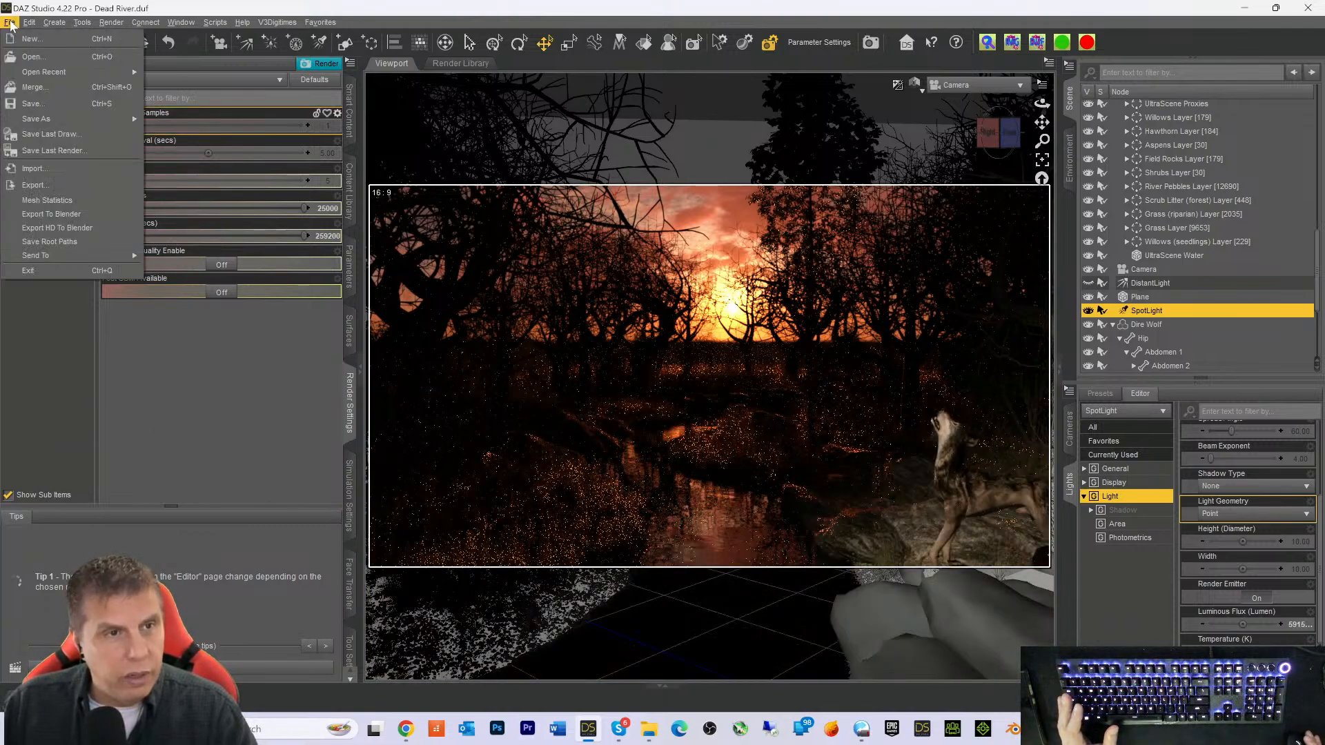
pyautogui.moveTo(27, 120)
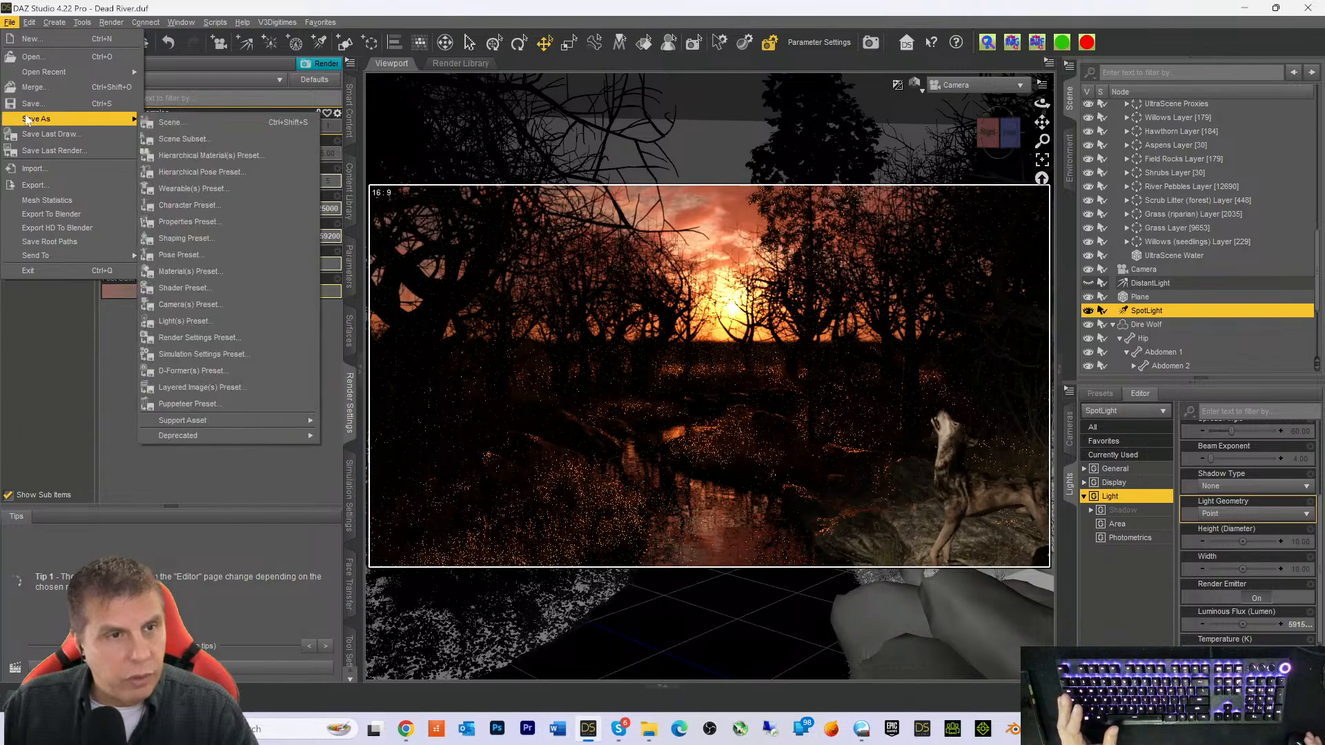
pyautogui.click(163, 121)
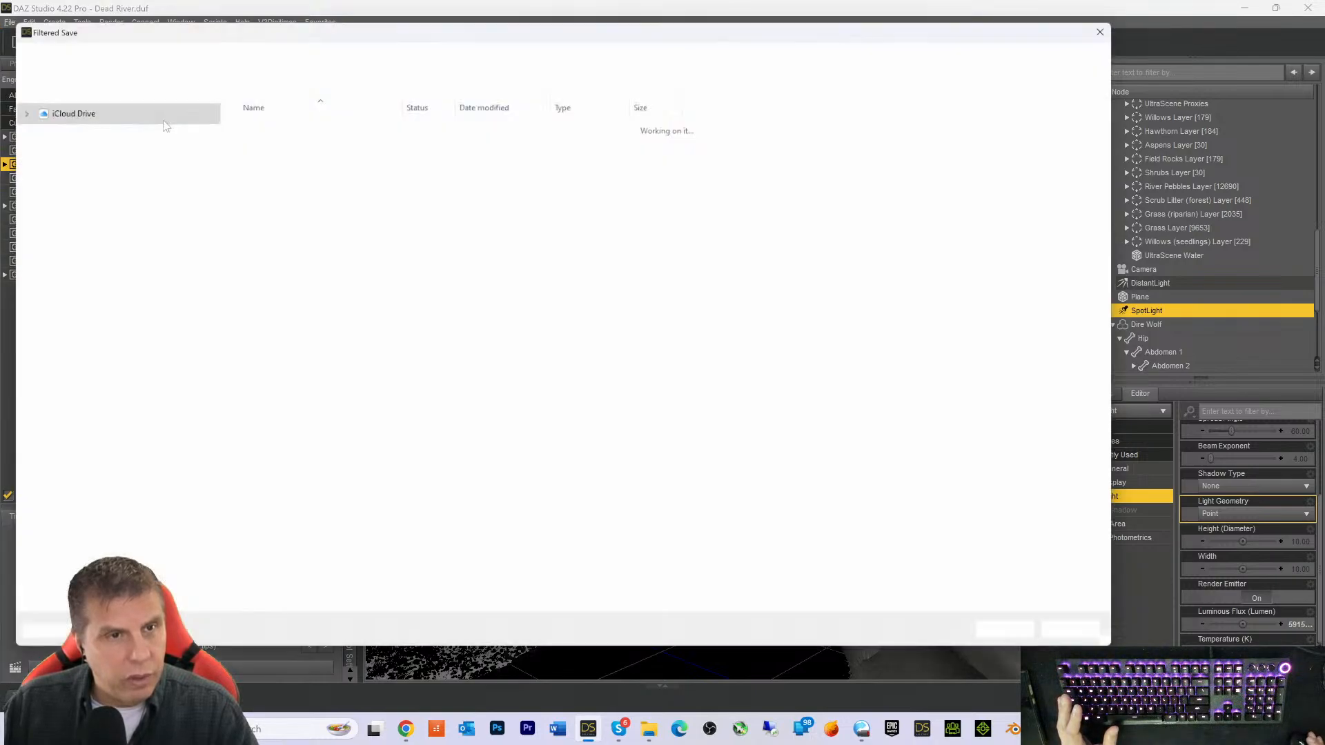
pyautogui.write('Dead')
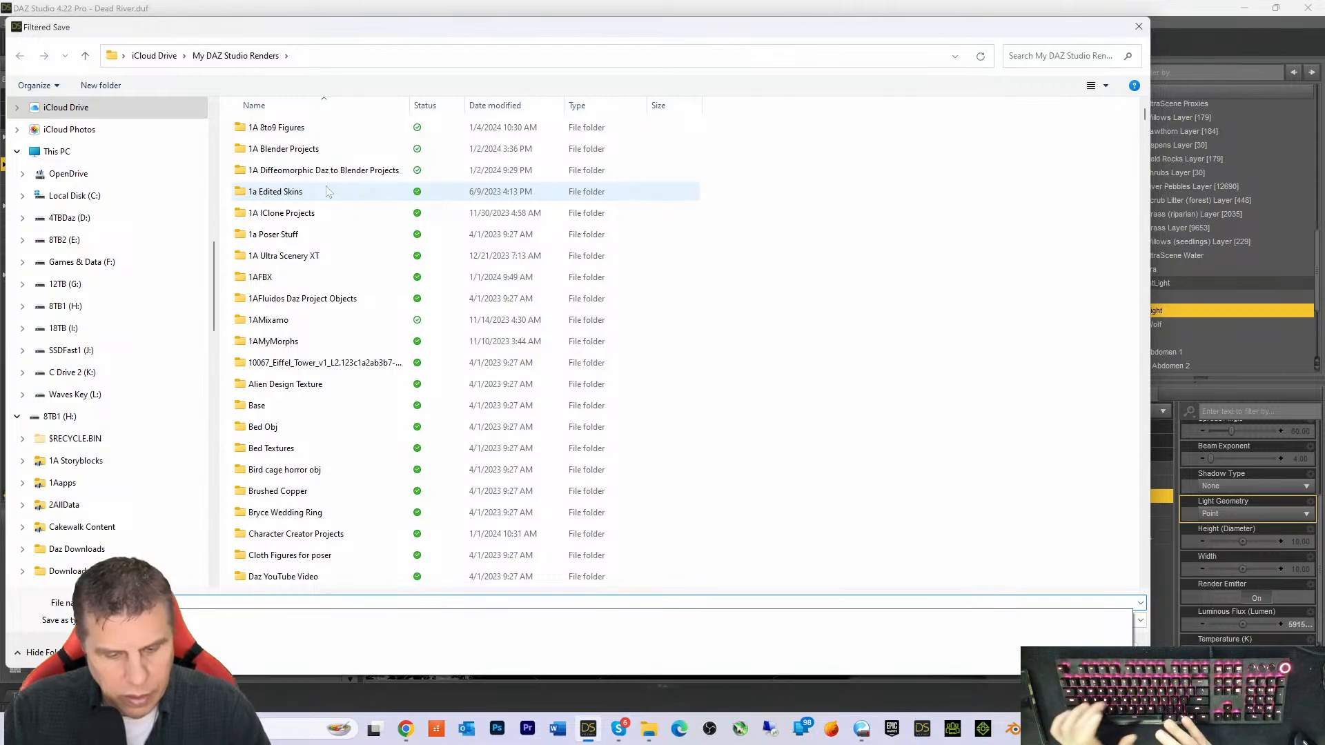
pyautogui.write(' W')
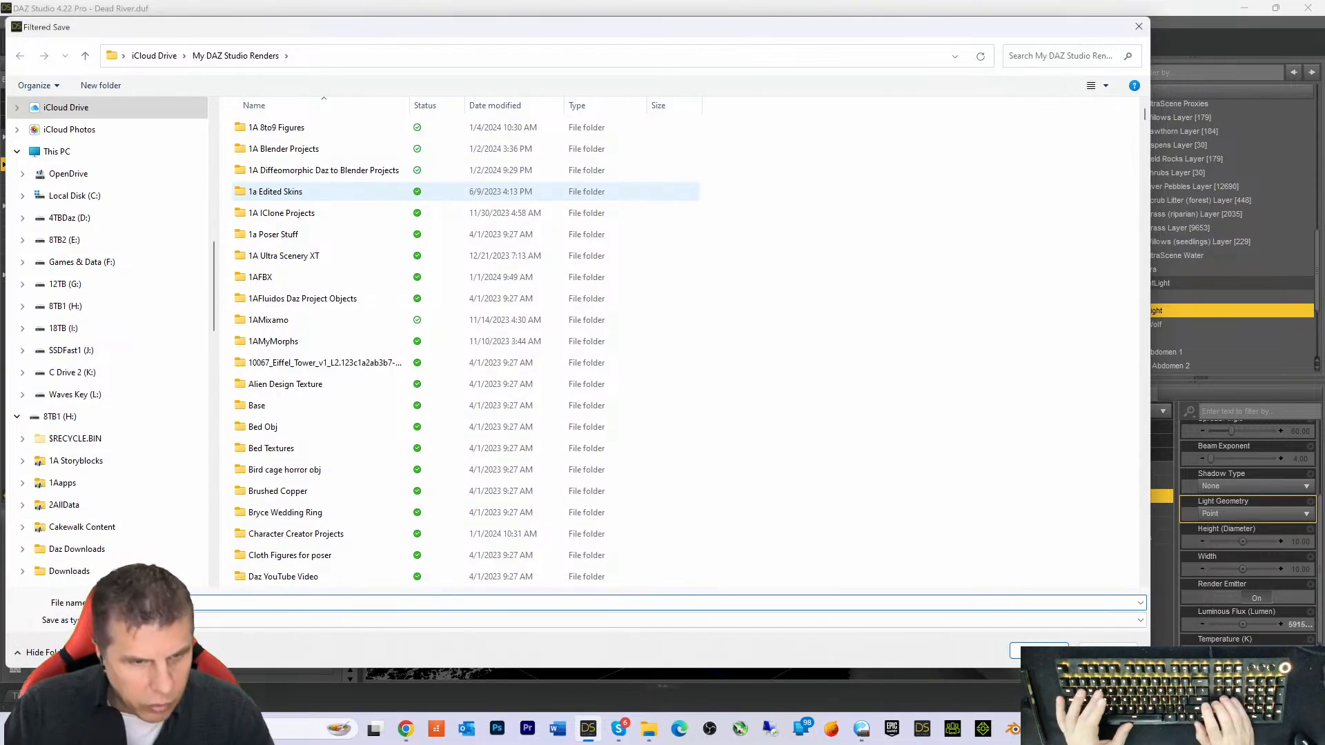
pyautogui.press('Return')
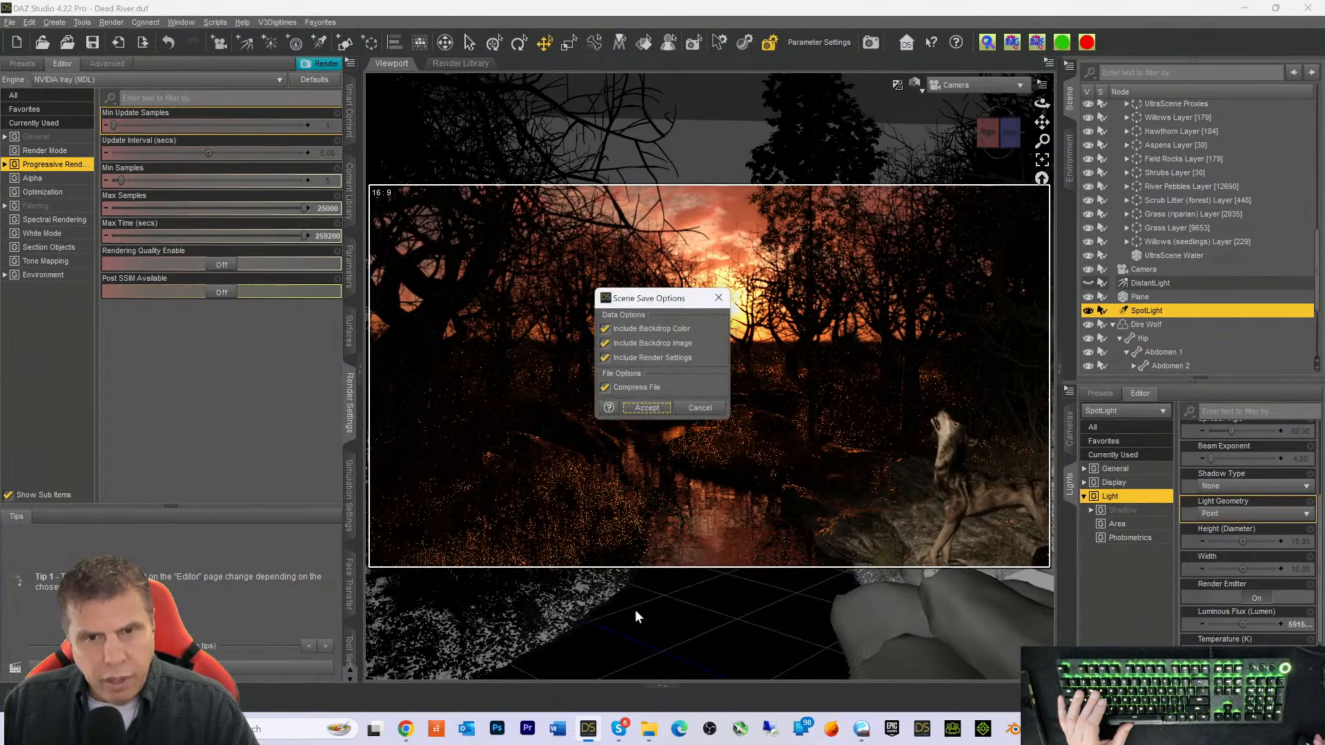
pyautogui.click(647, 408)
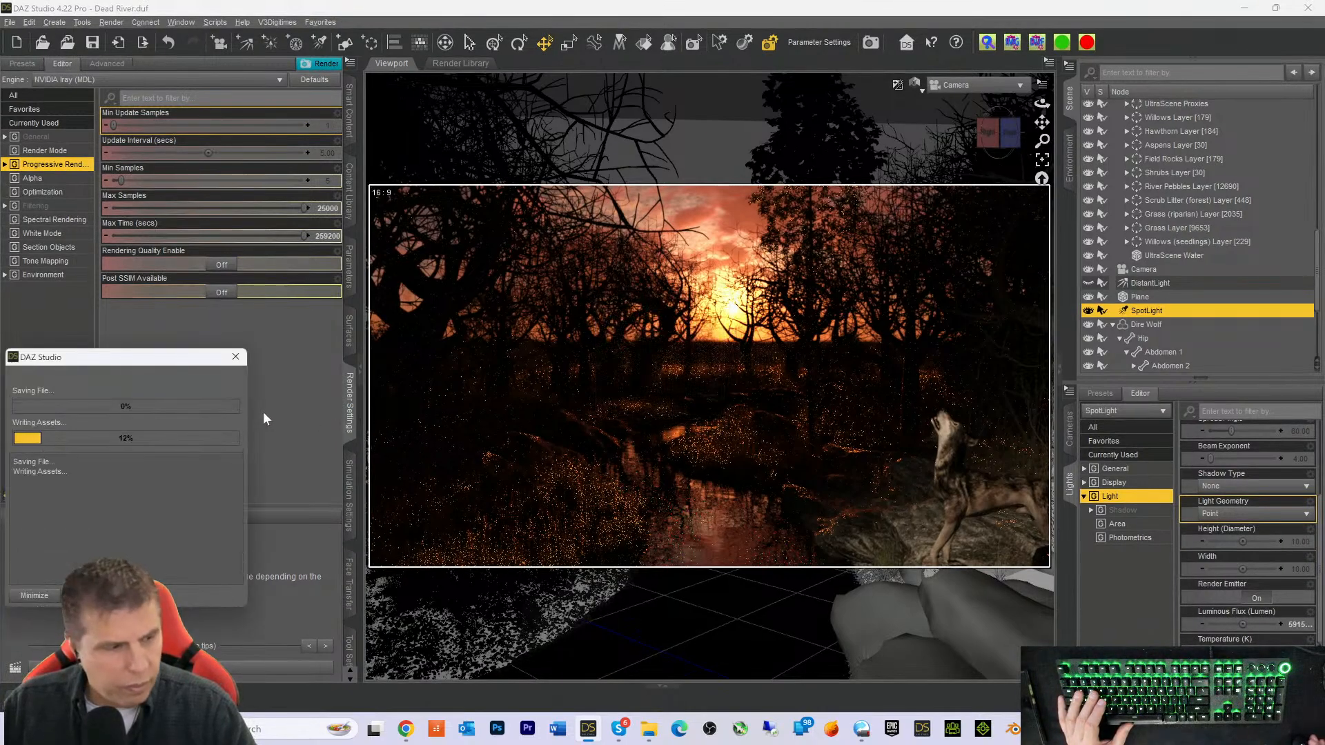